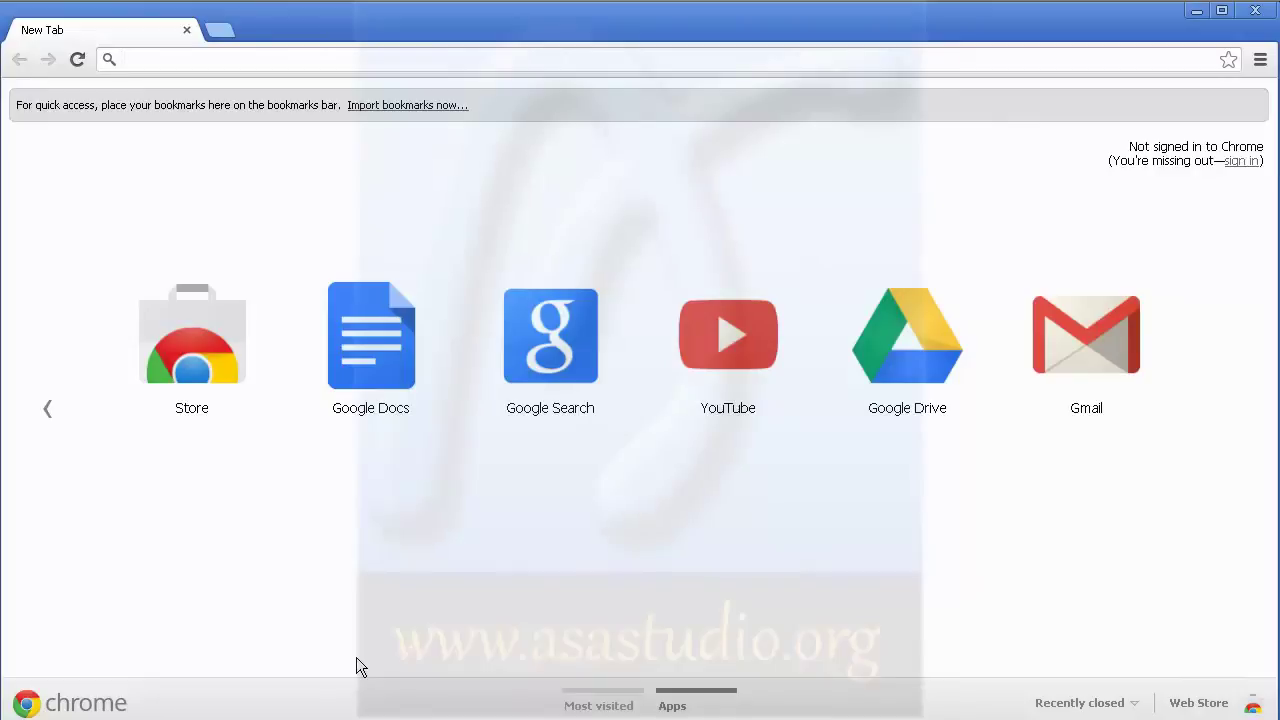
Open google.com and search for "unity3d download".
text(googl)
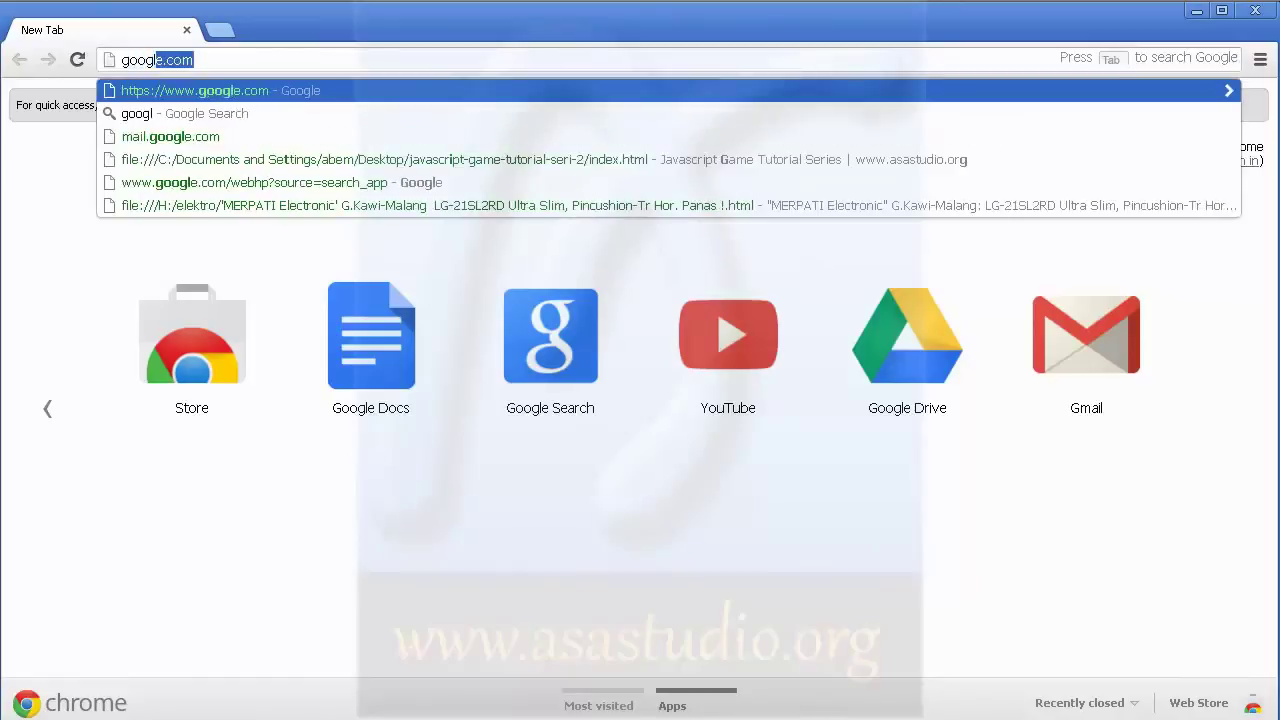
text(e.com)
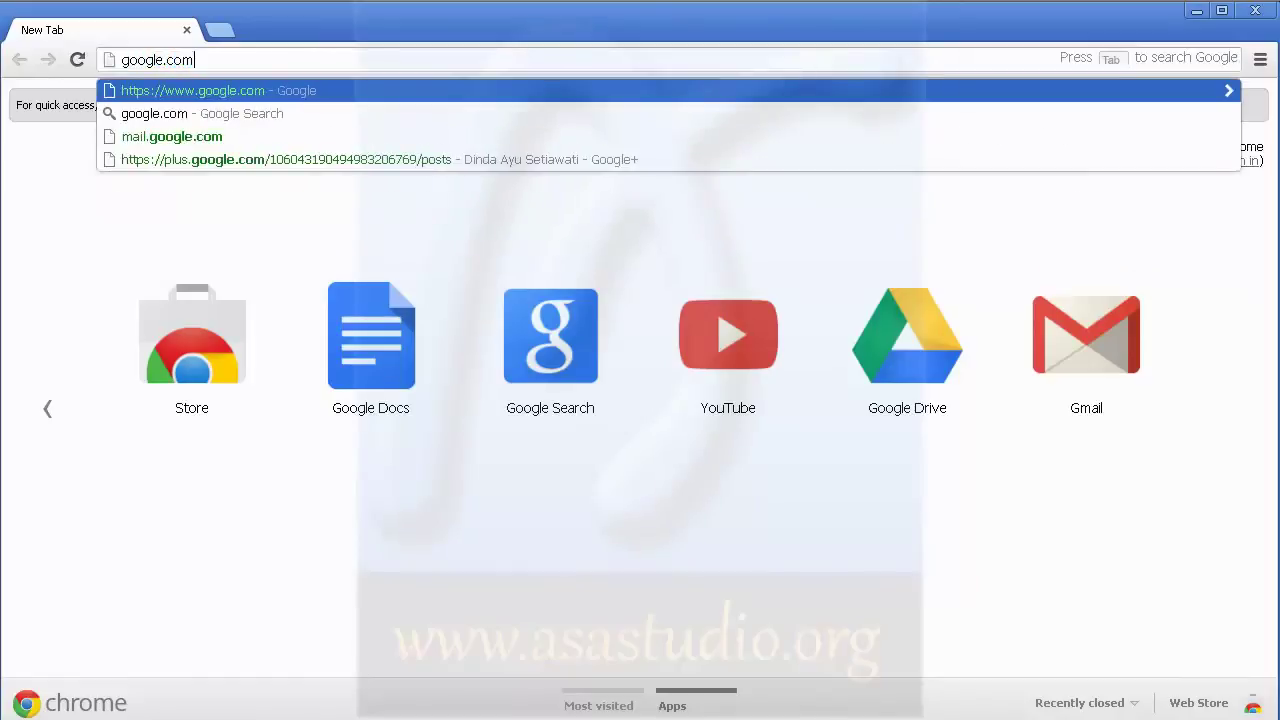
key(Return)
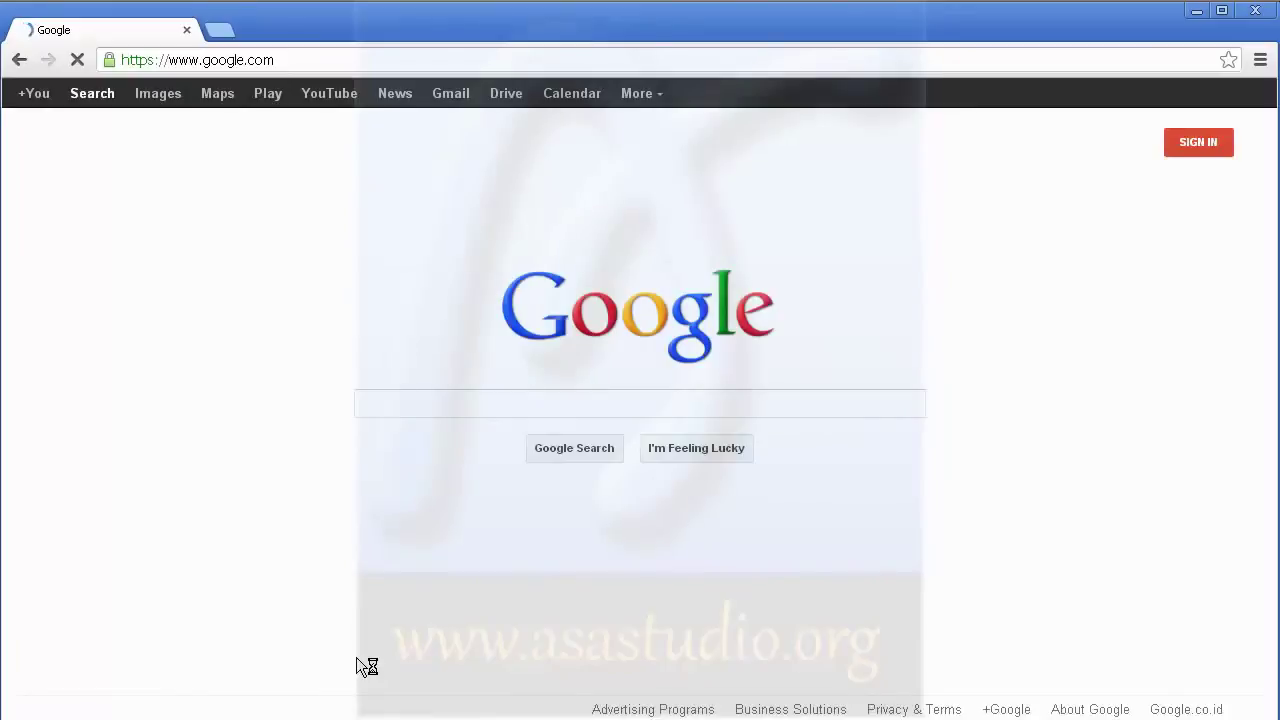
click(437, 403)
text(unity3d download)
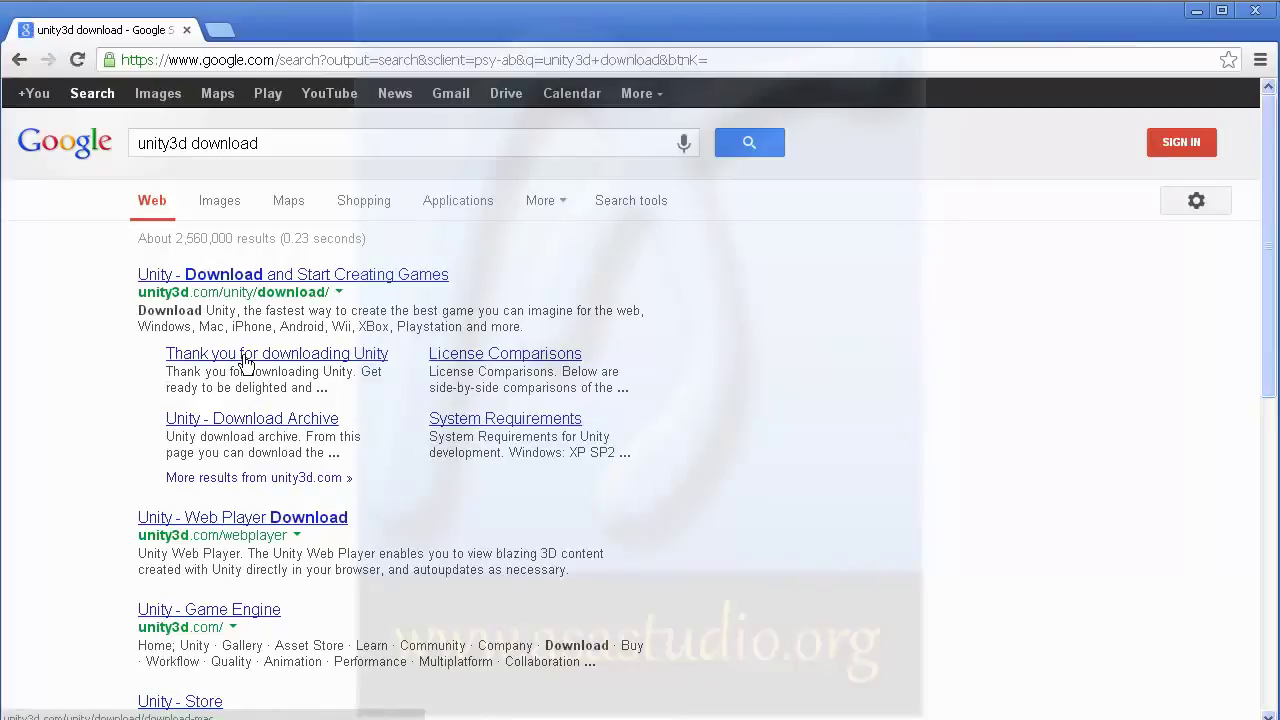
Reach the Unity site from the search results and start downloading Unity 4.2 for Windows from its download page.
click(246, 361)
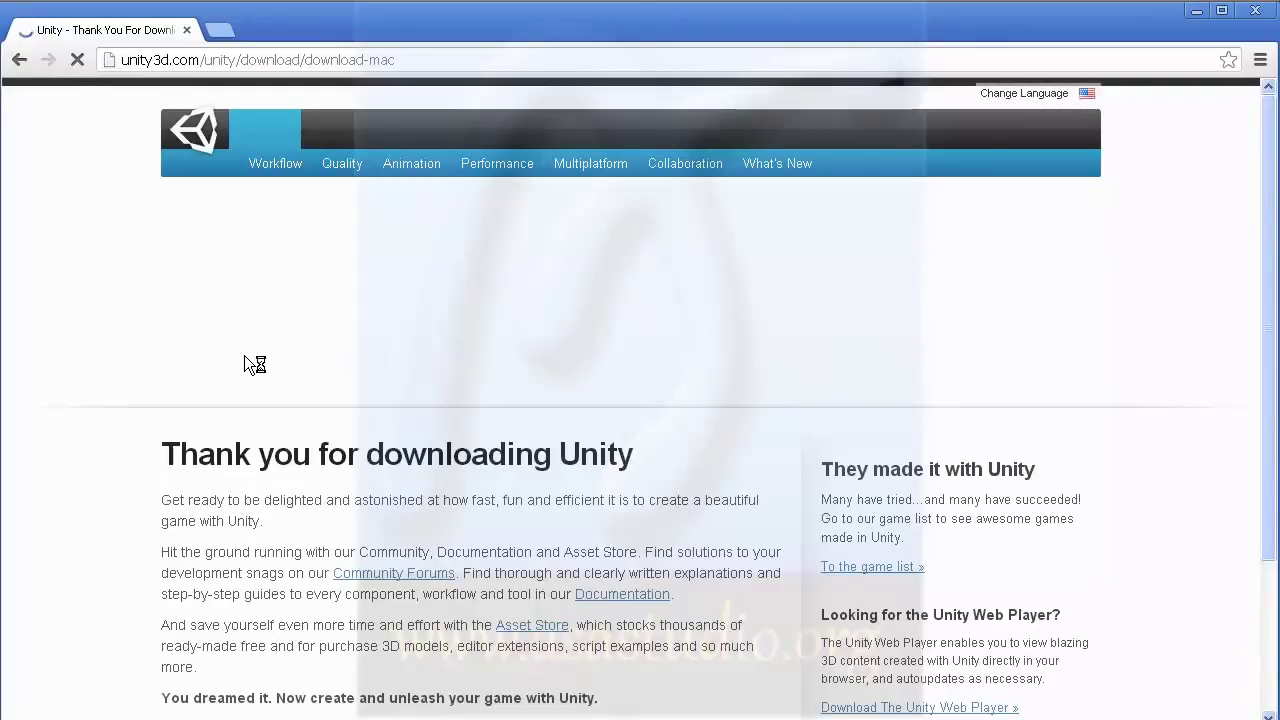
scroll(550, 360, down, 1)
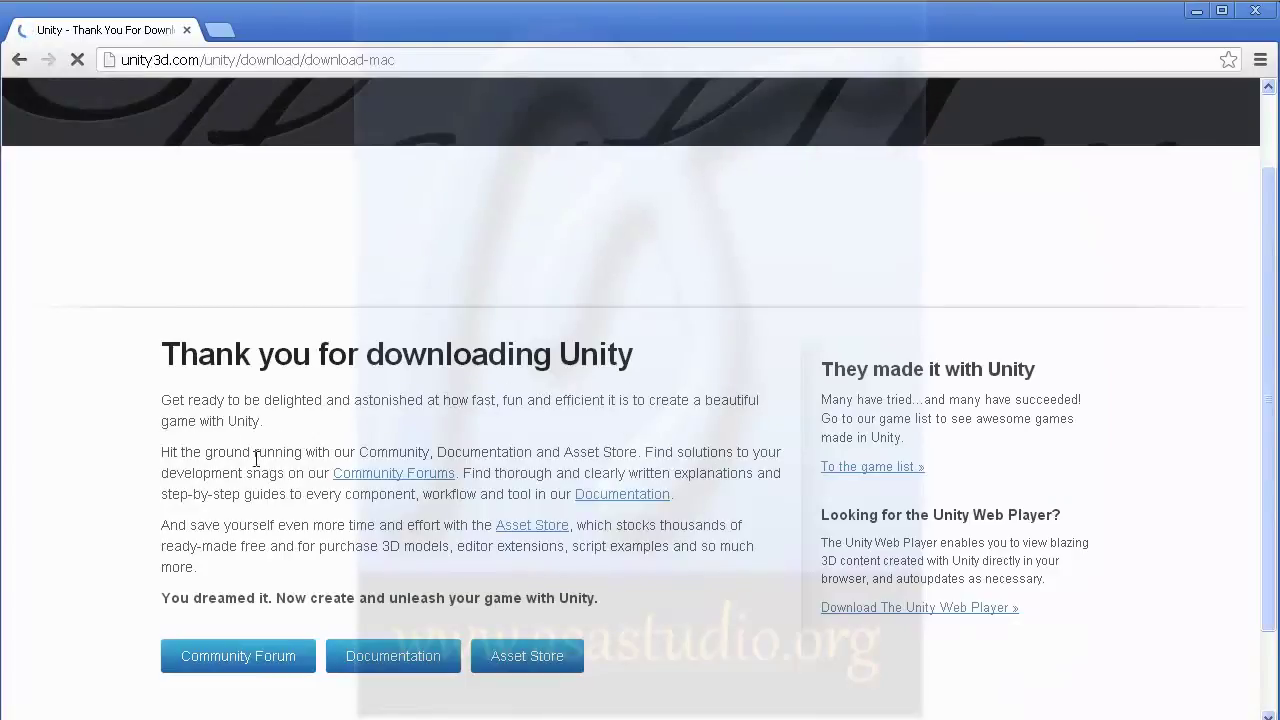
scroll(785, 460, down, 1)
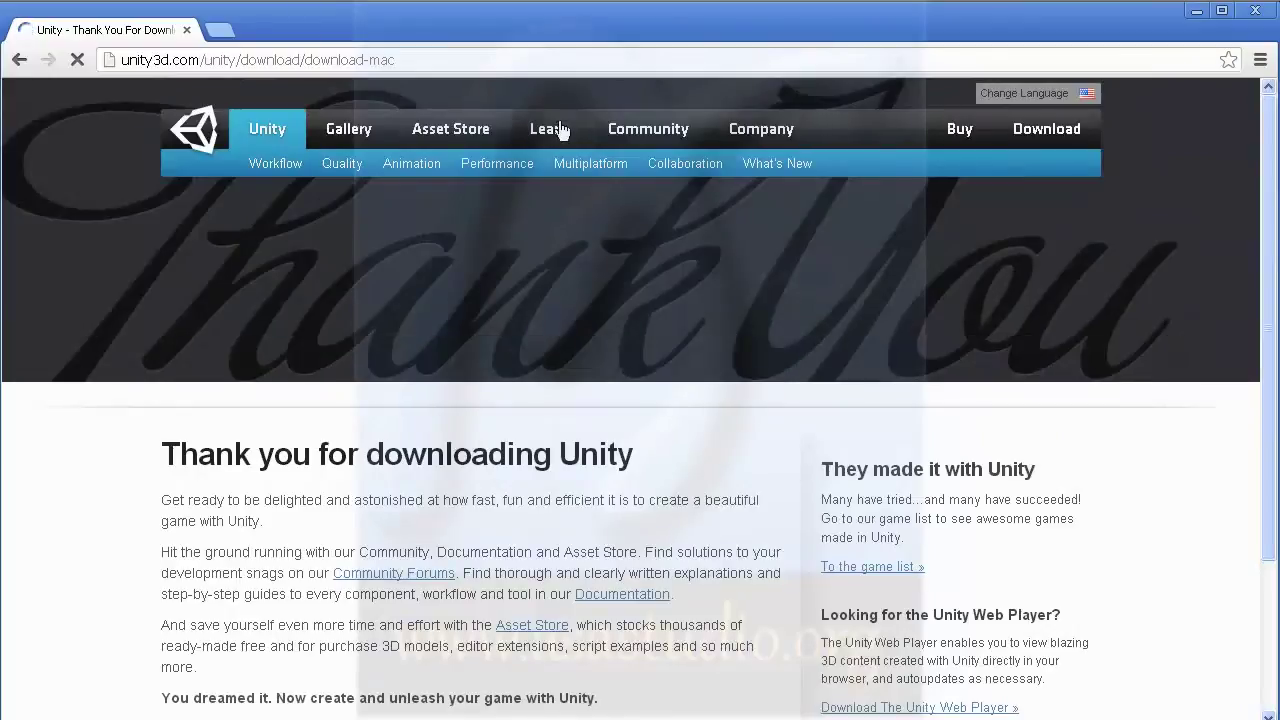
click(1053, 138)
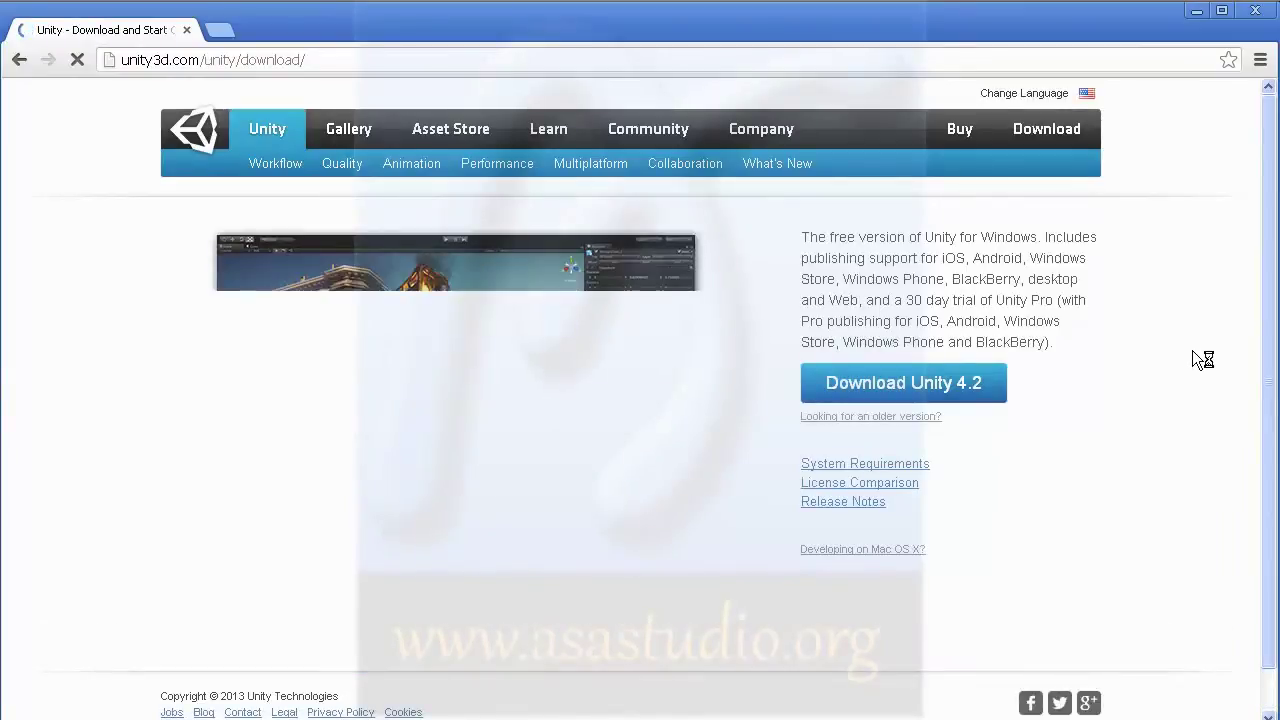
scroll(1192, 350, down, 1)
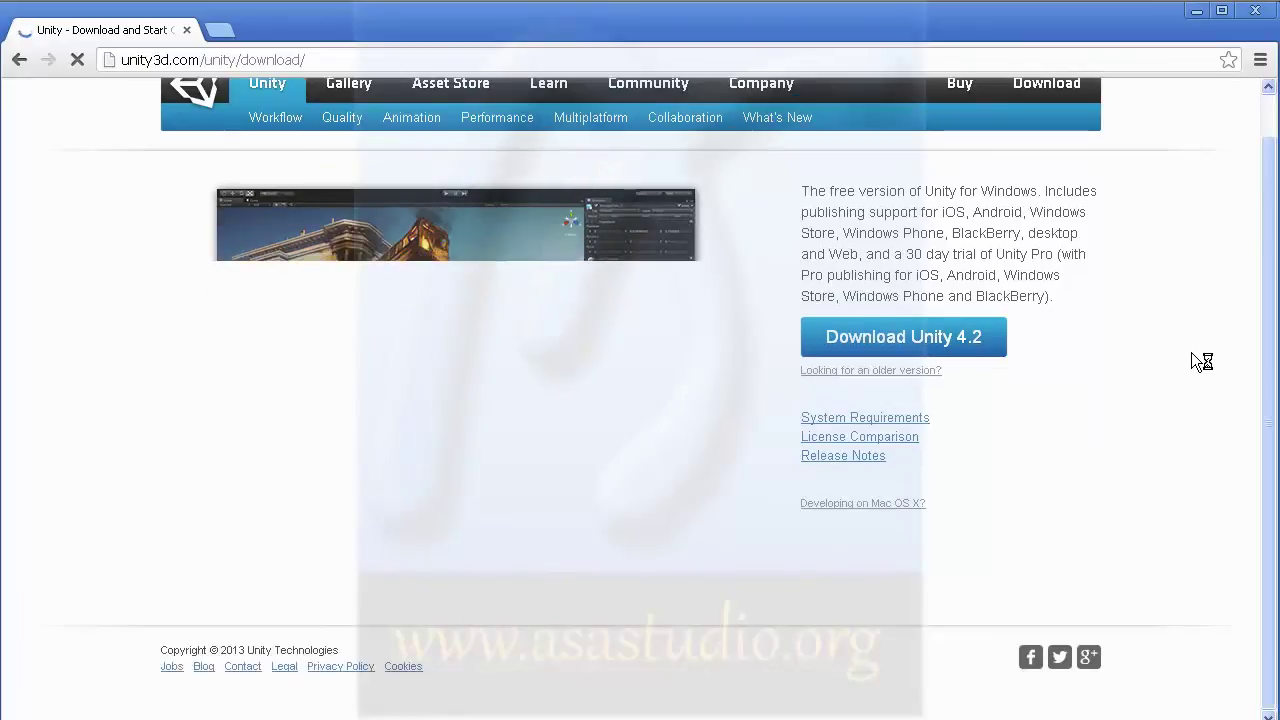
scroll(1191, 352, up, 1)
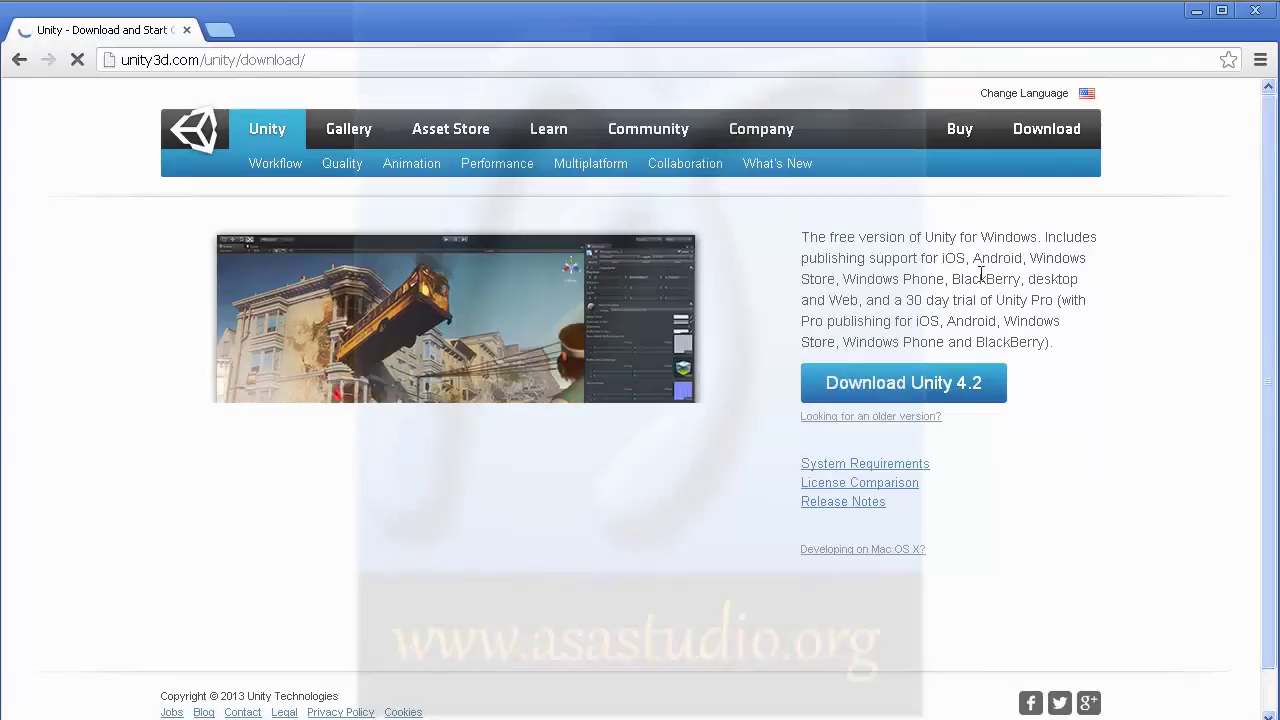
click(873, 386)
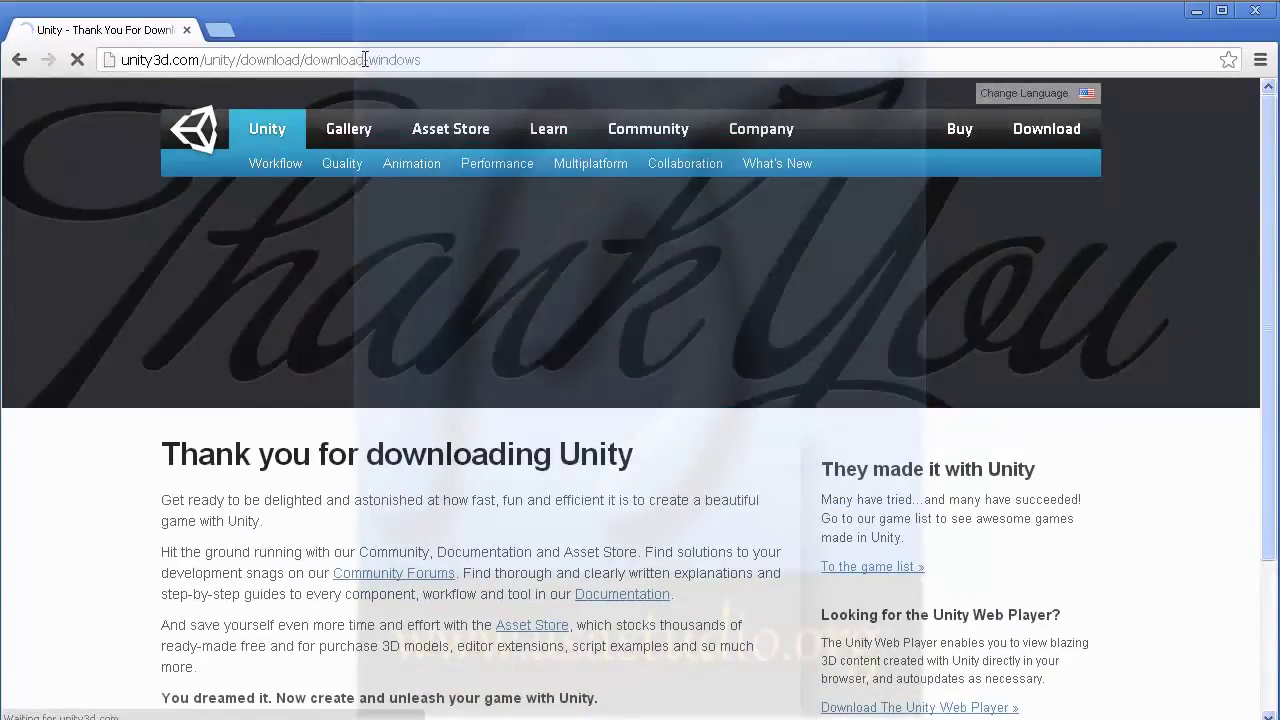
drag(305, 60, 447, 60)
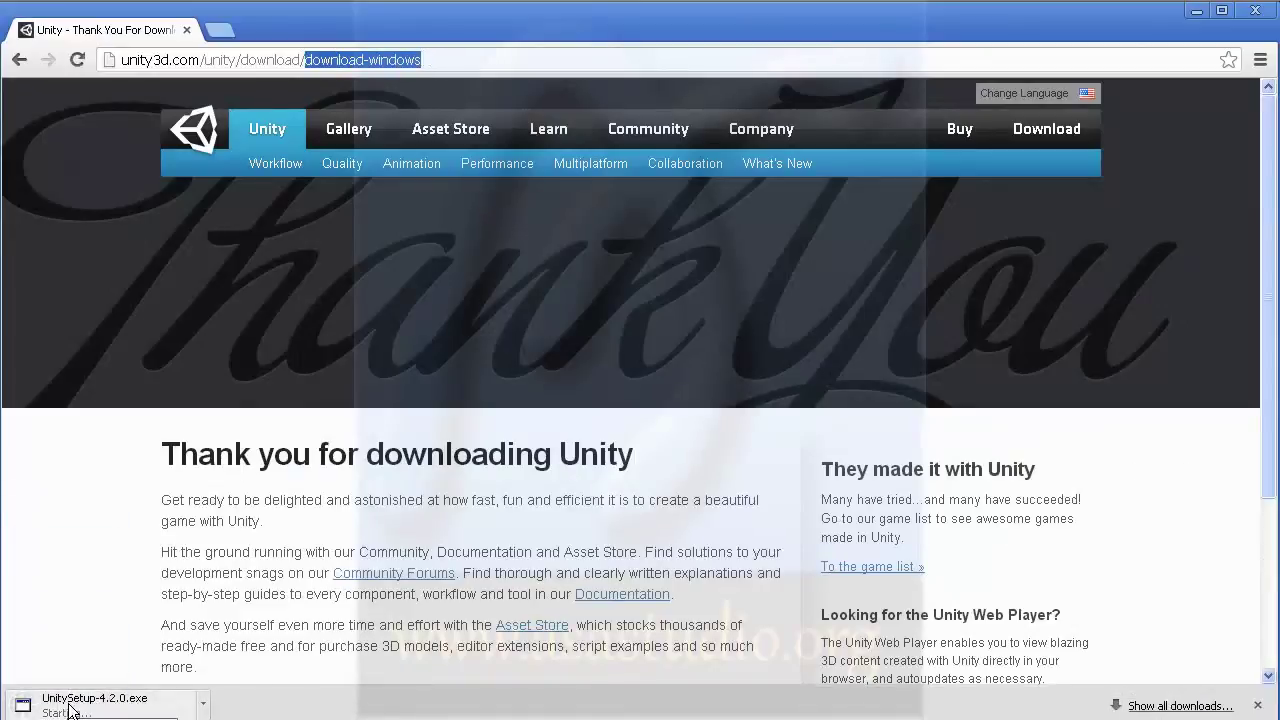
Cancel the UnitySetup-4.2.0.exe download, remove it from the downloads list, and return to the Unity page.
click(1180, 706)
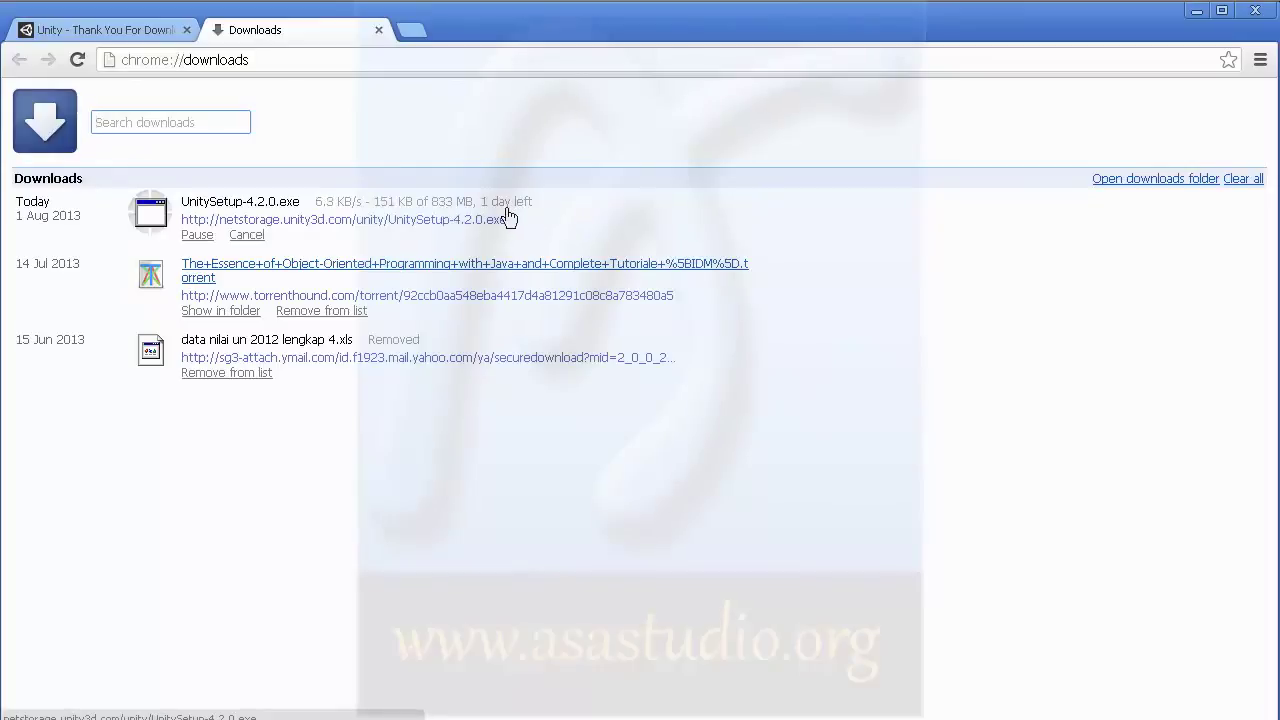
click(251, 239)
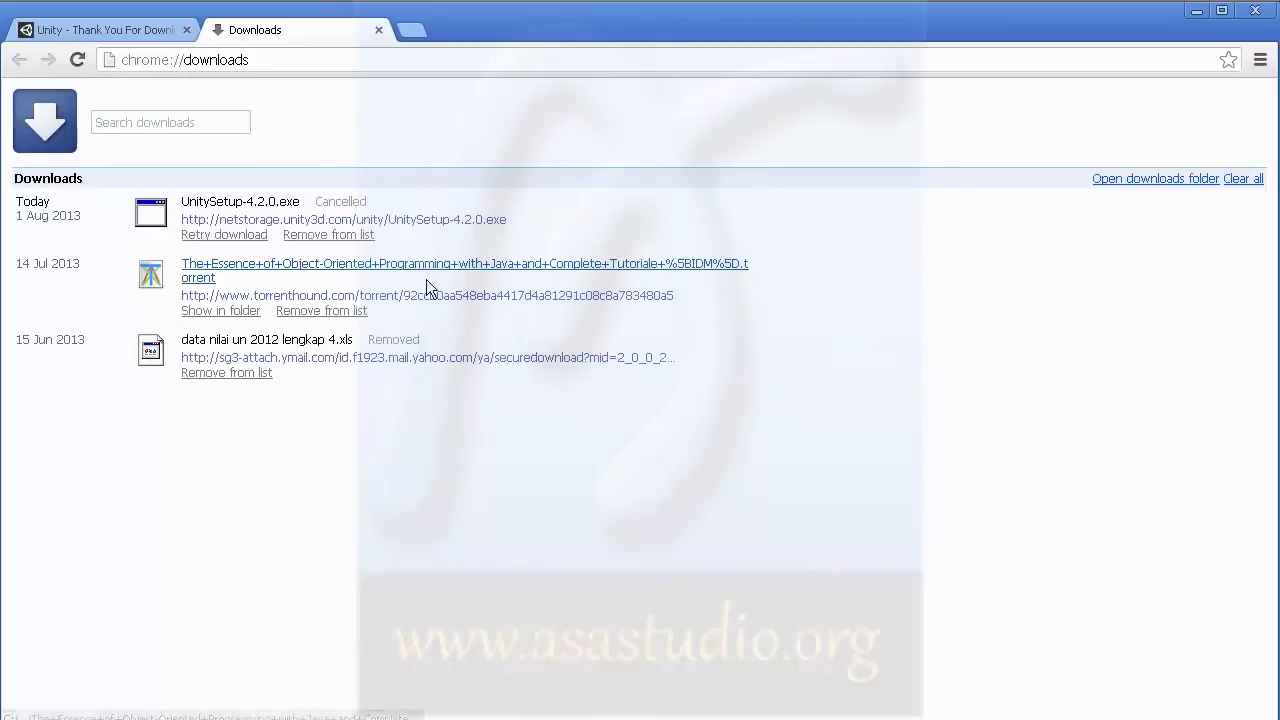
click(332, 235)
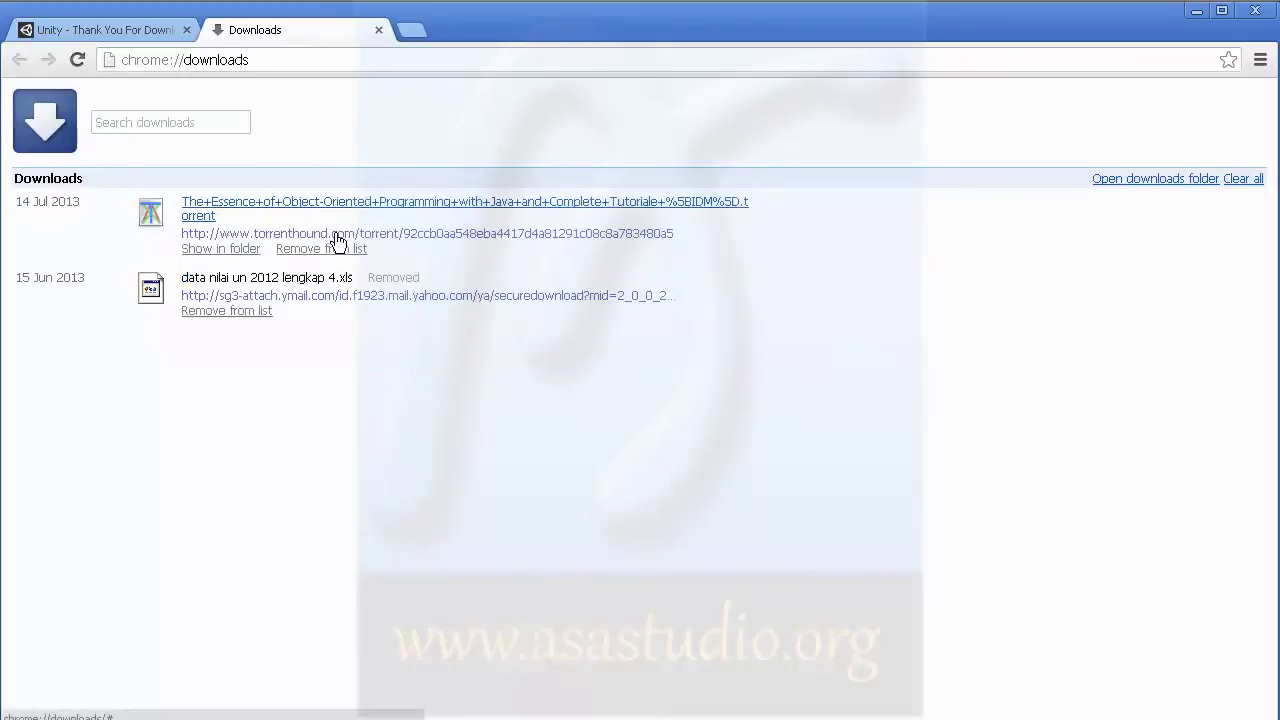
click(129, 32)
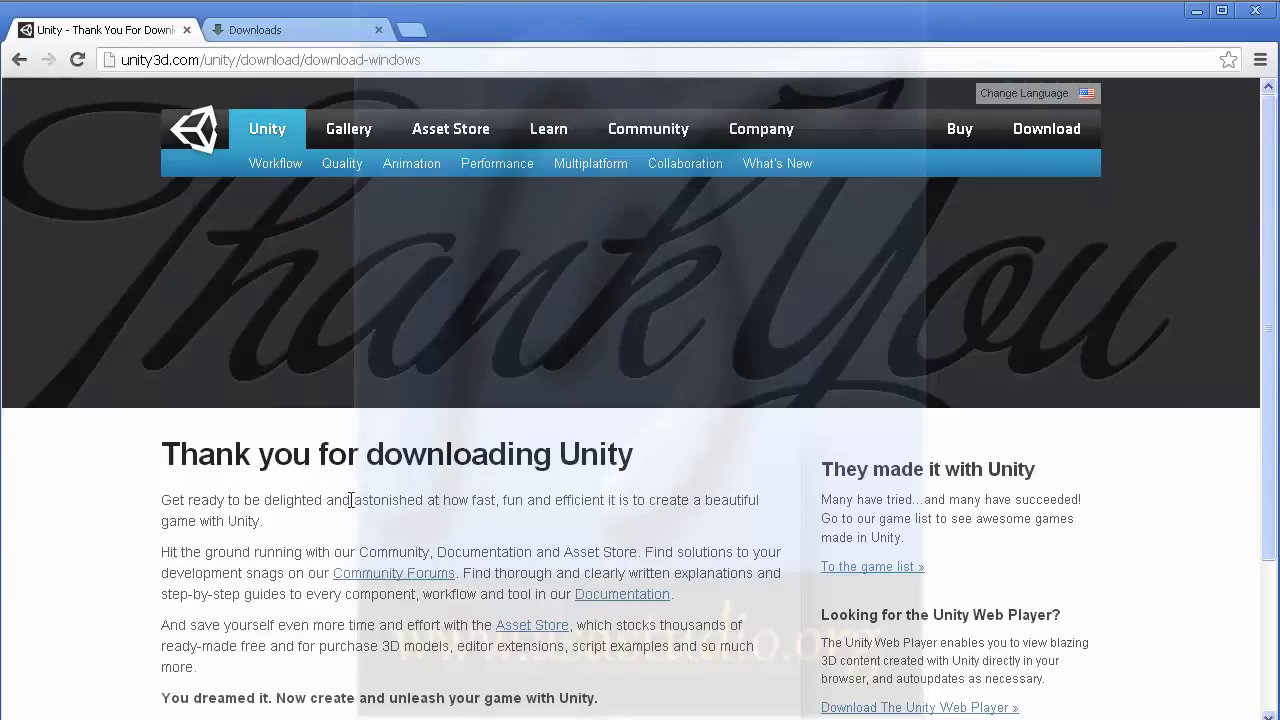
Launch the installed Unity editor.
key(super)
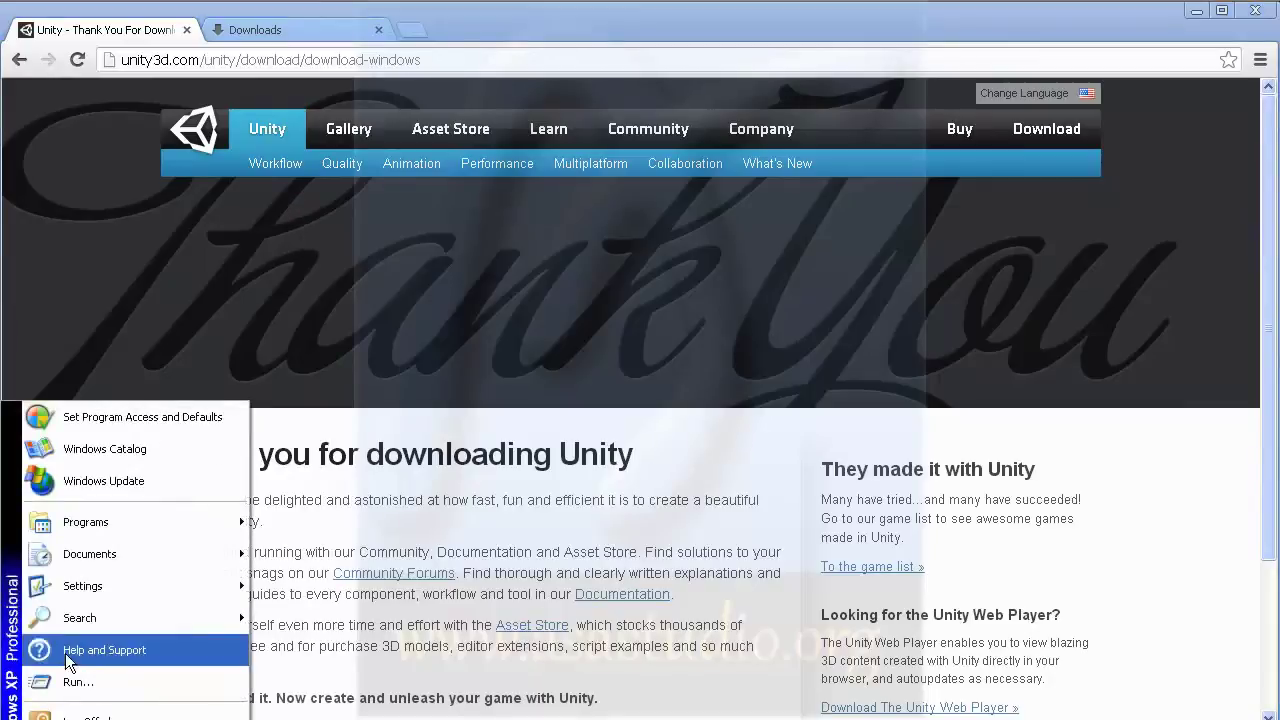
mouse_move(90, 528)
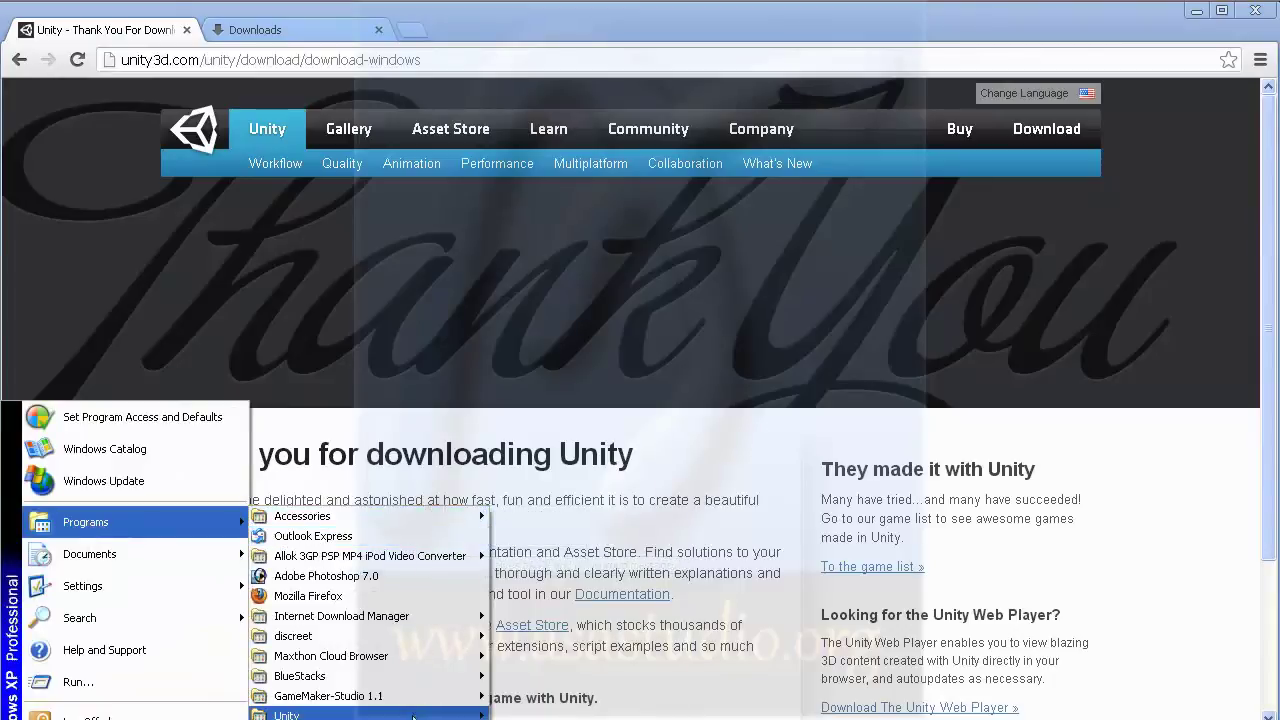
mouse_move(418, 714)
click(539, 700)
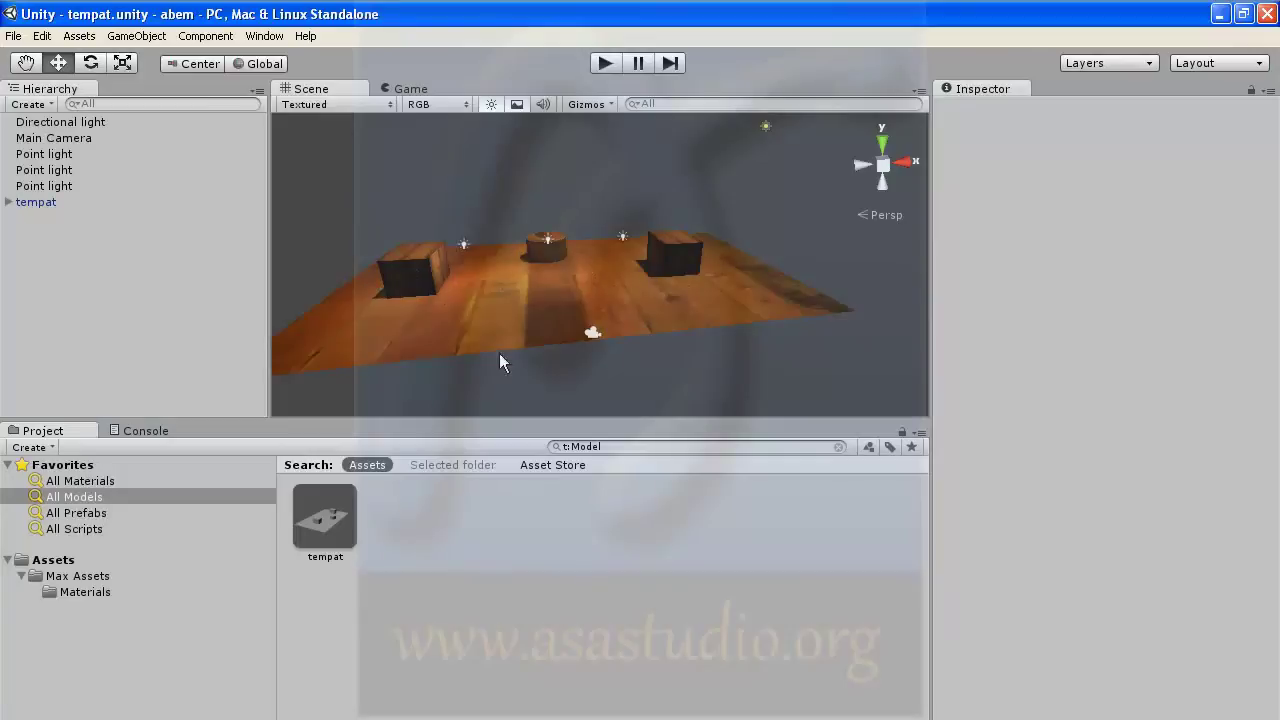
click(495, 285)
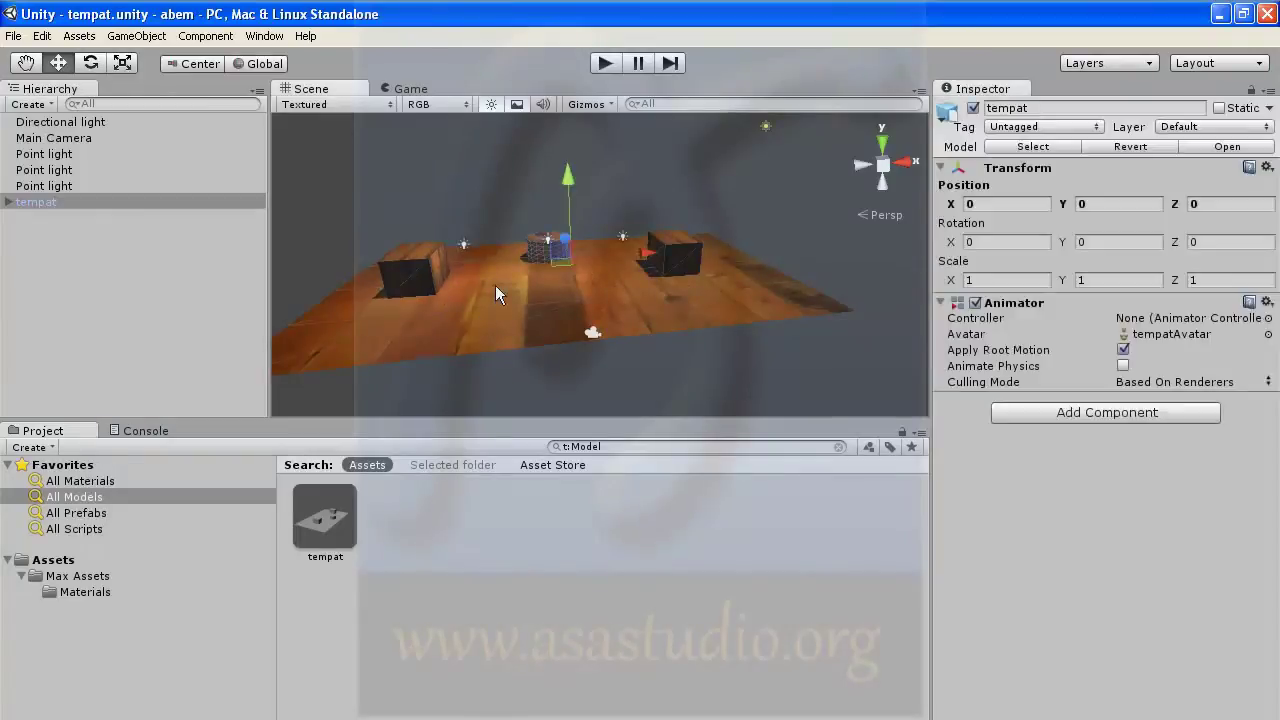
click(304, 37)
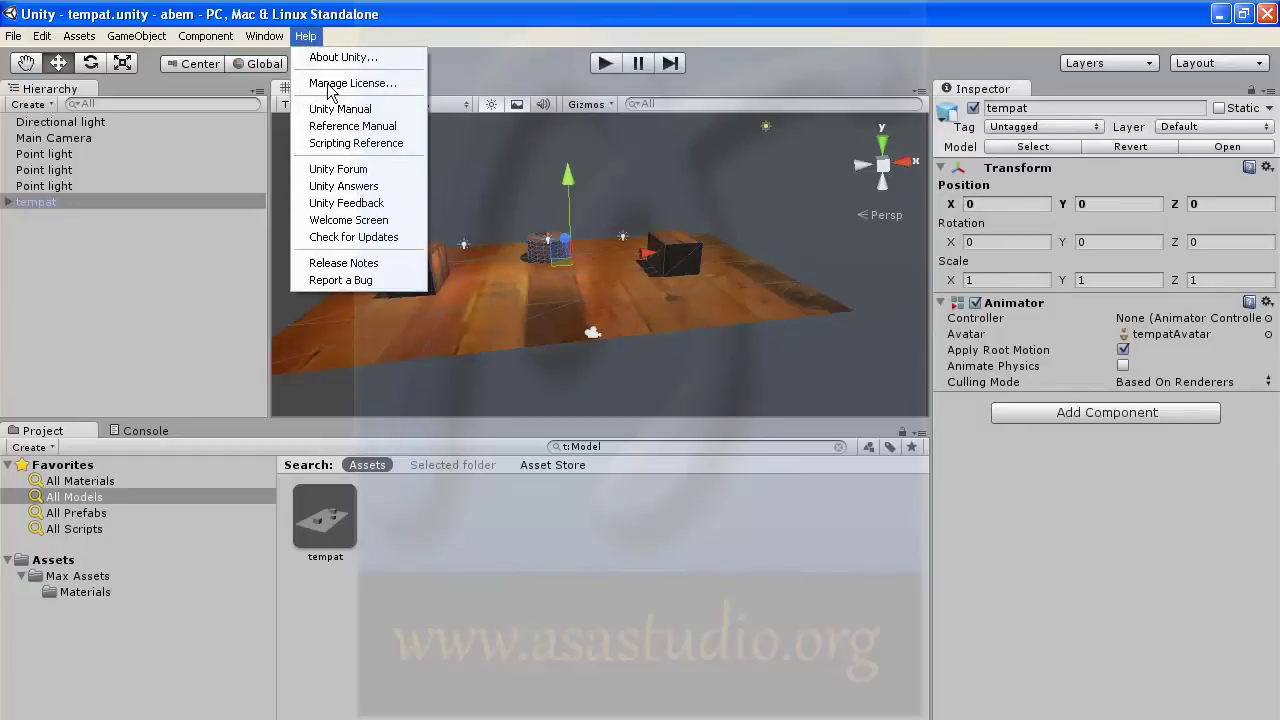
mouse_move(266, 37)
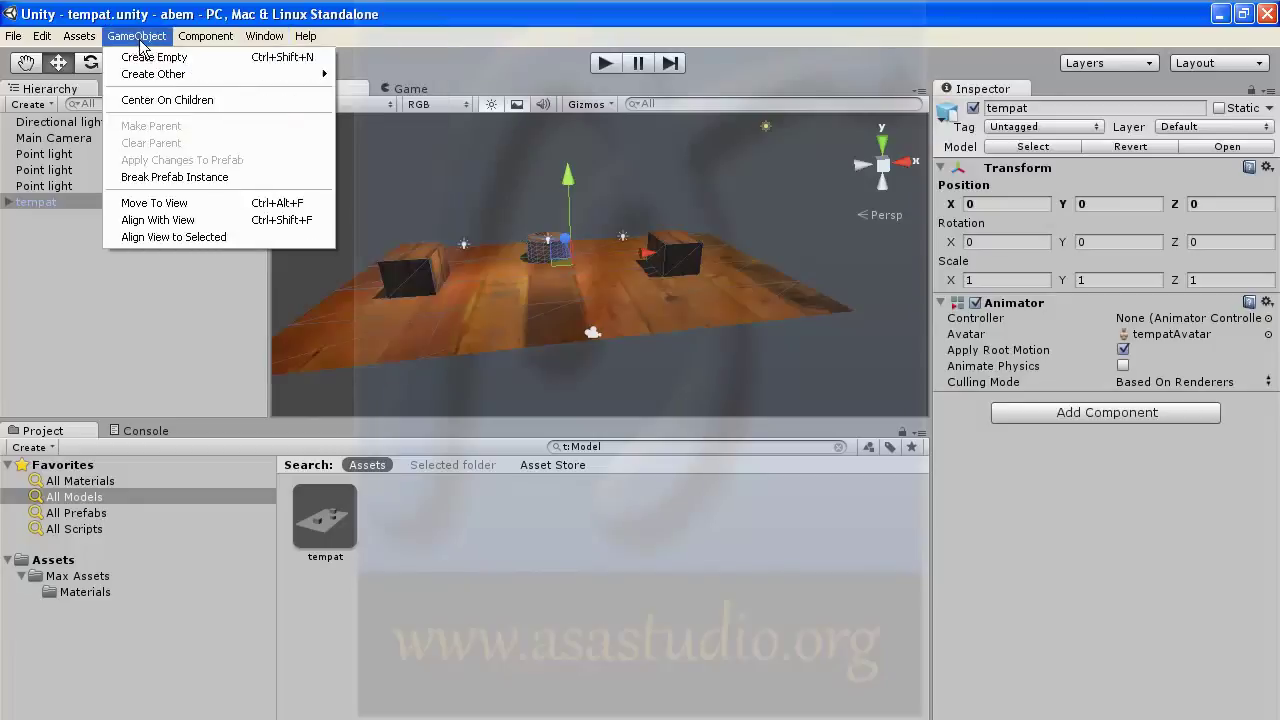
click(35, 270)
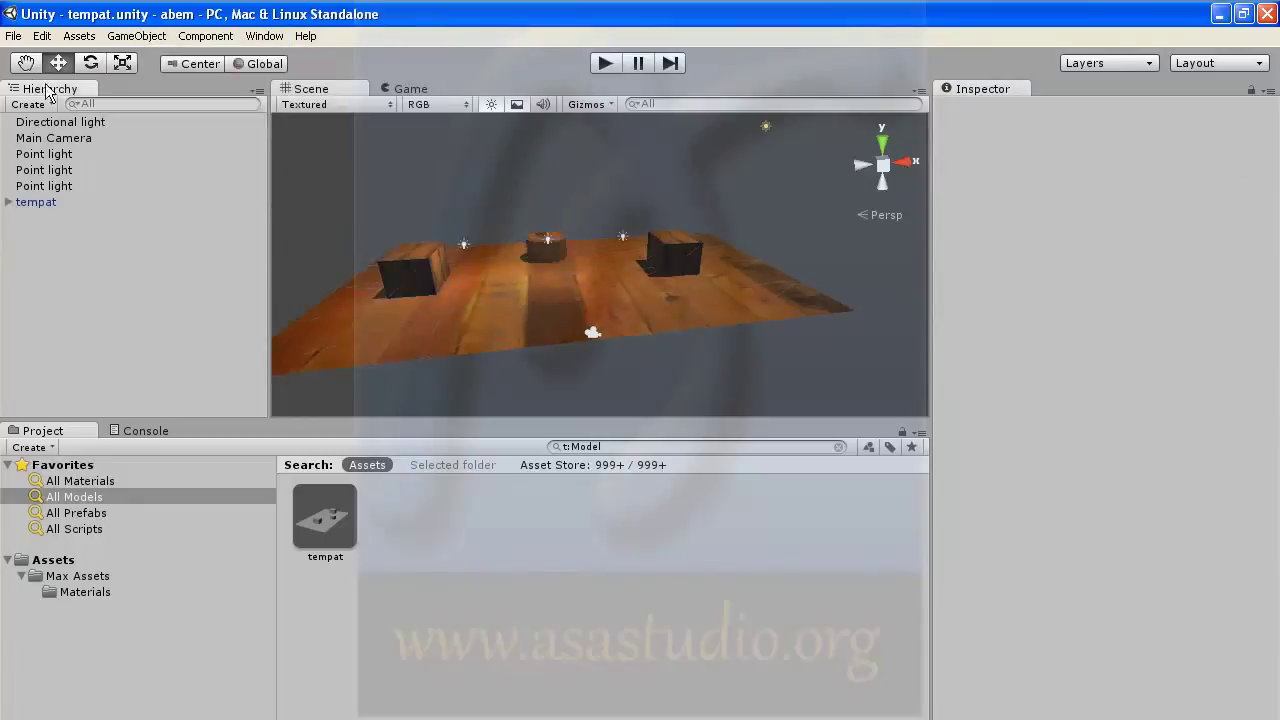
click(14, 37)
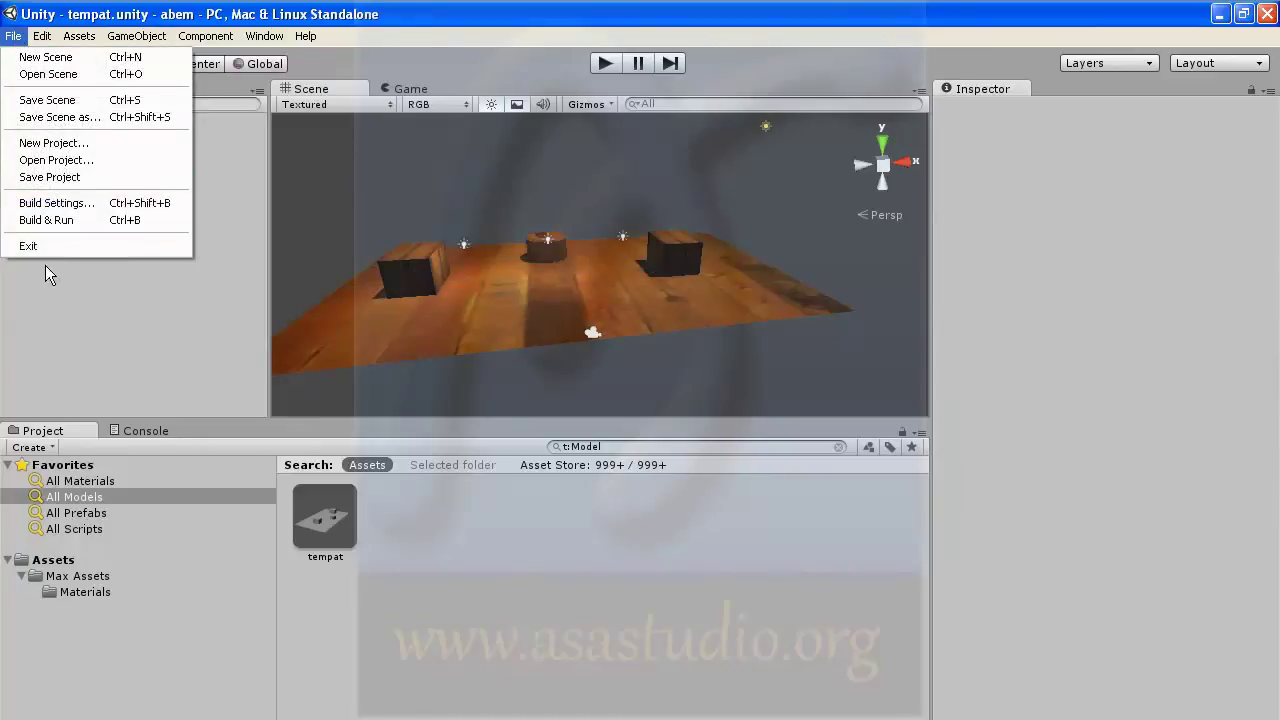
click(64, 289)
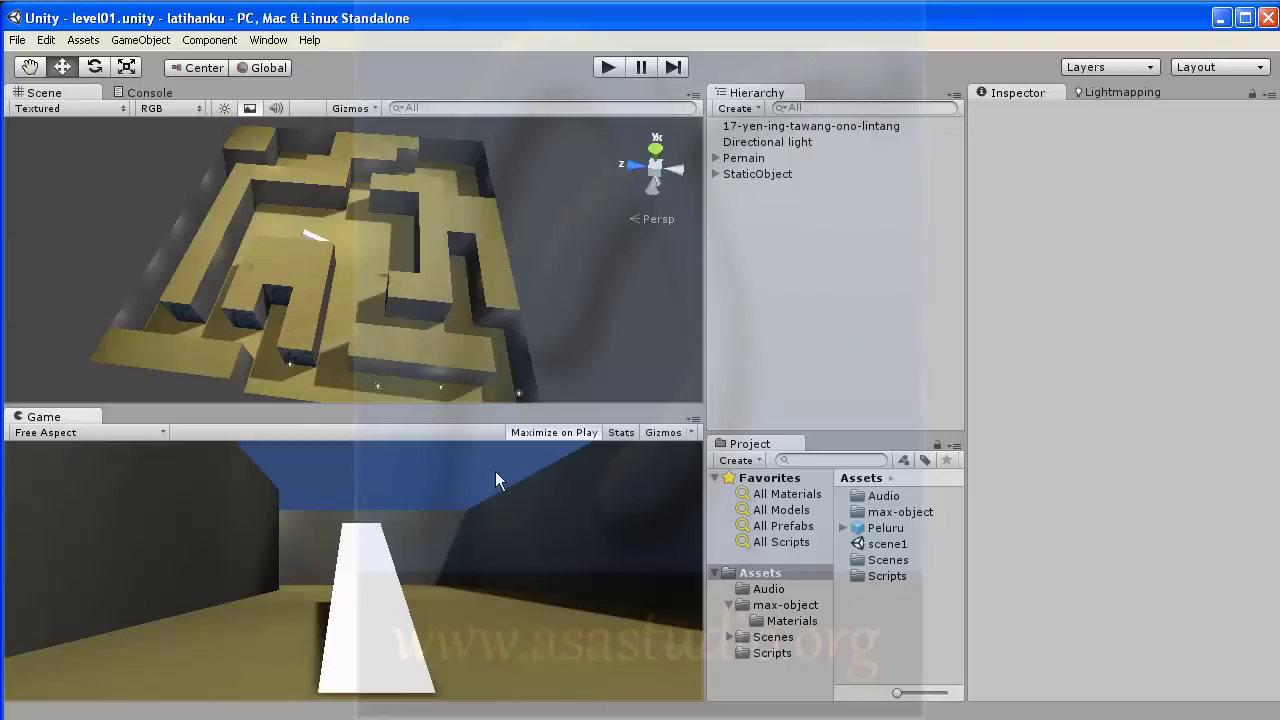
Run the level01 scene in play mode and walk the player around the maze toward the slanted white block.
click(609, 66)
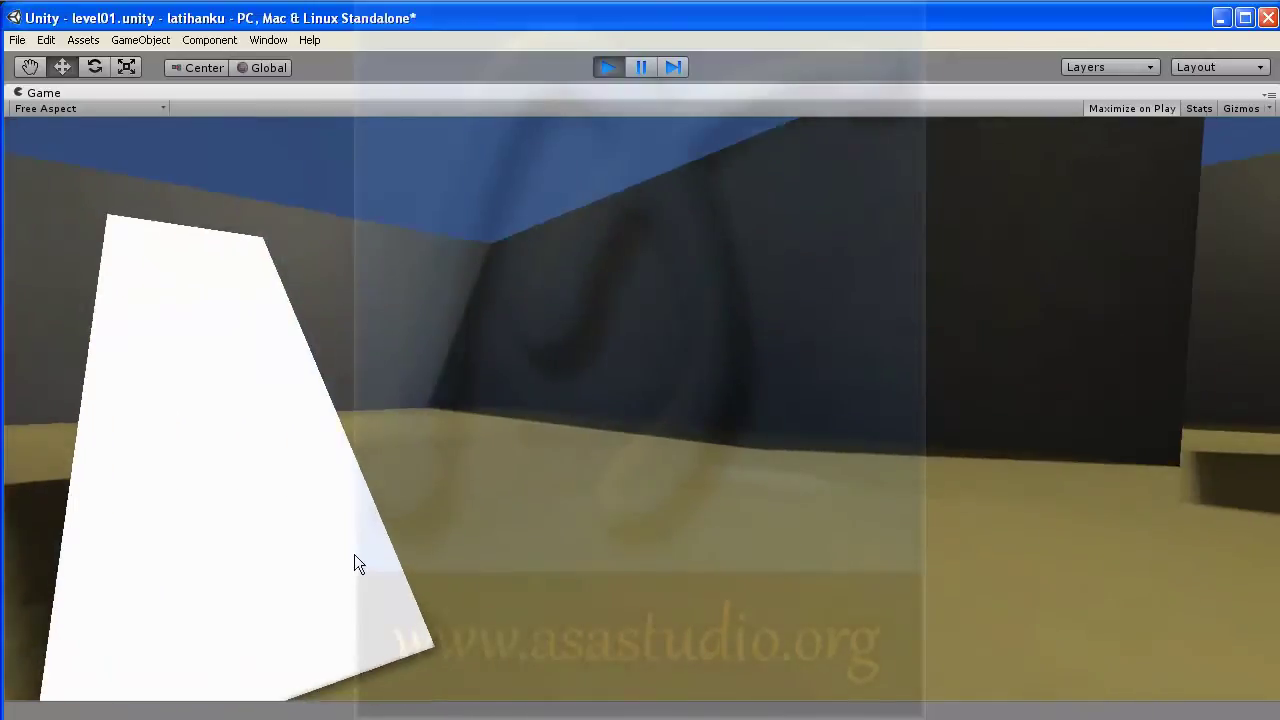
key(w)
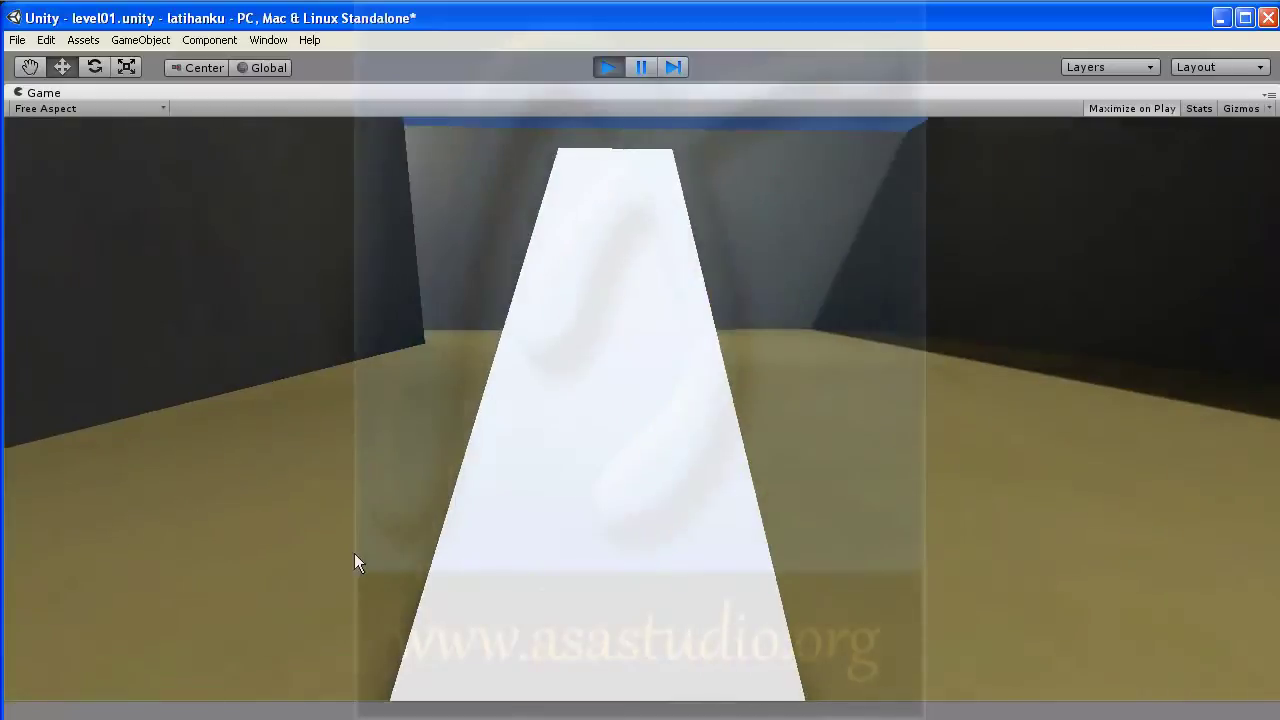
key(w)
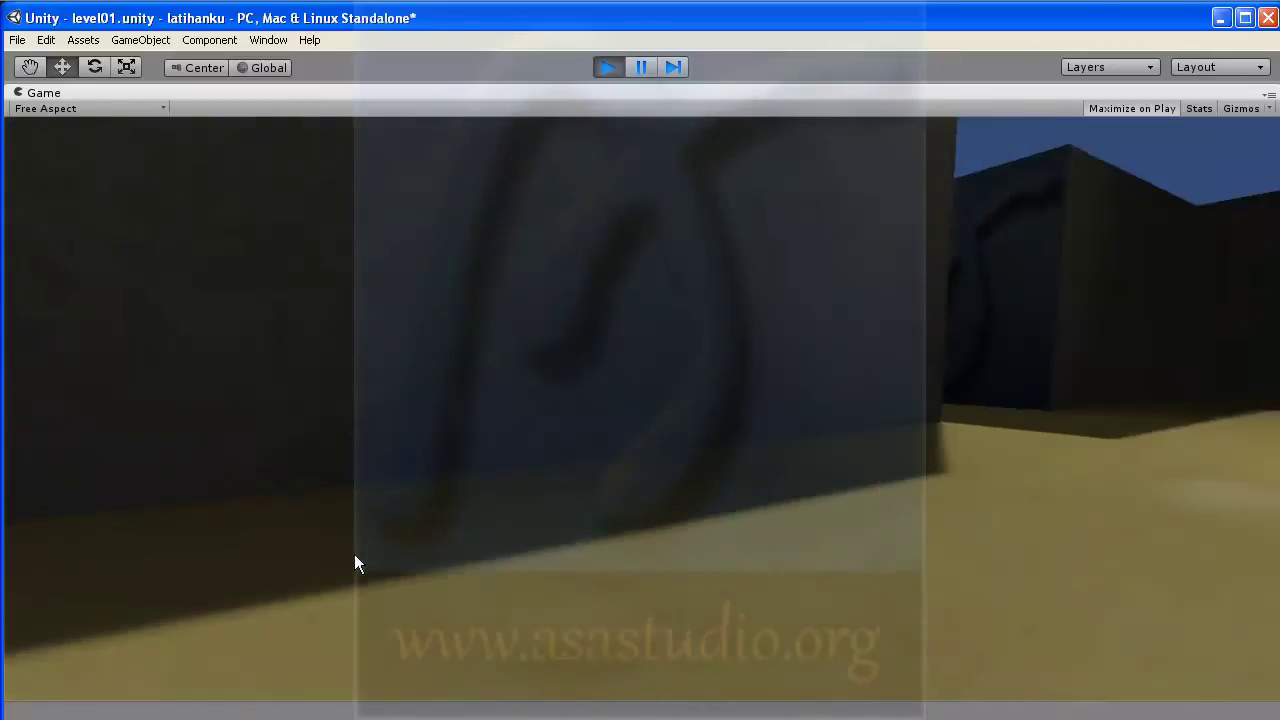
key(s)
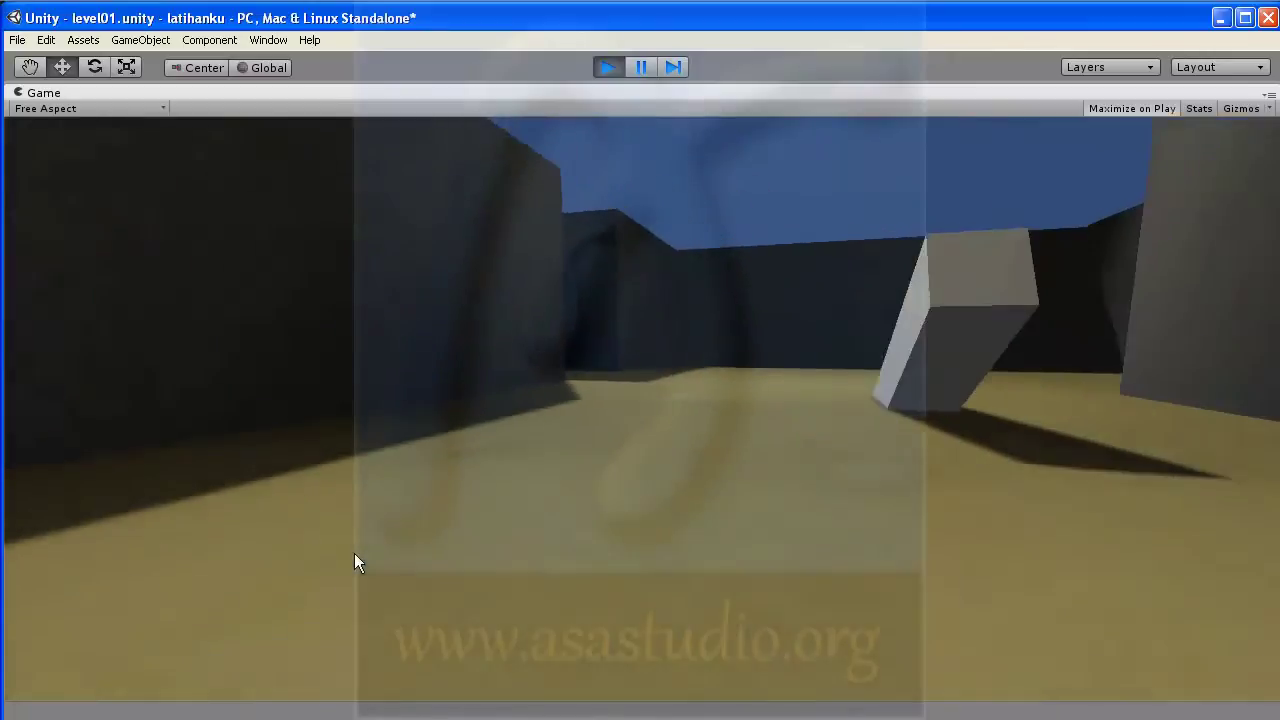
key(d)
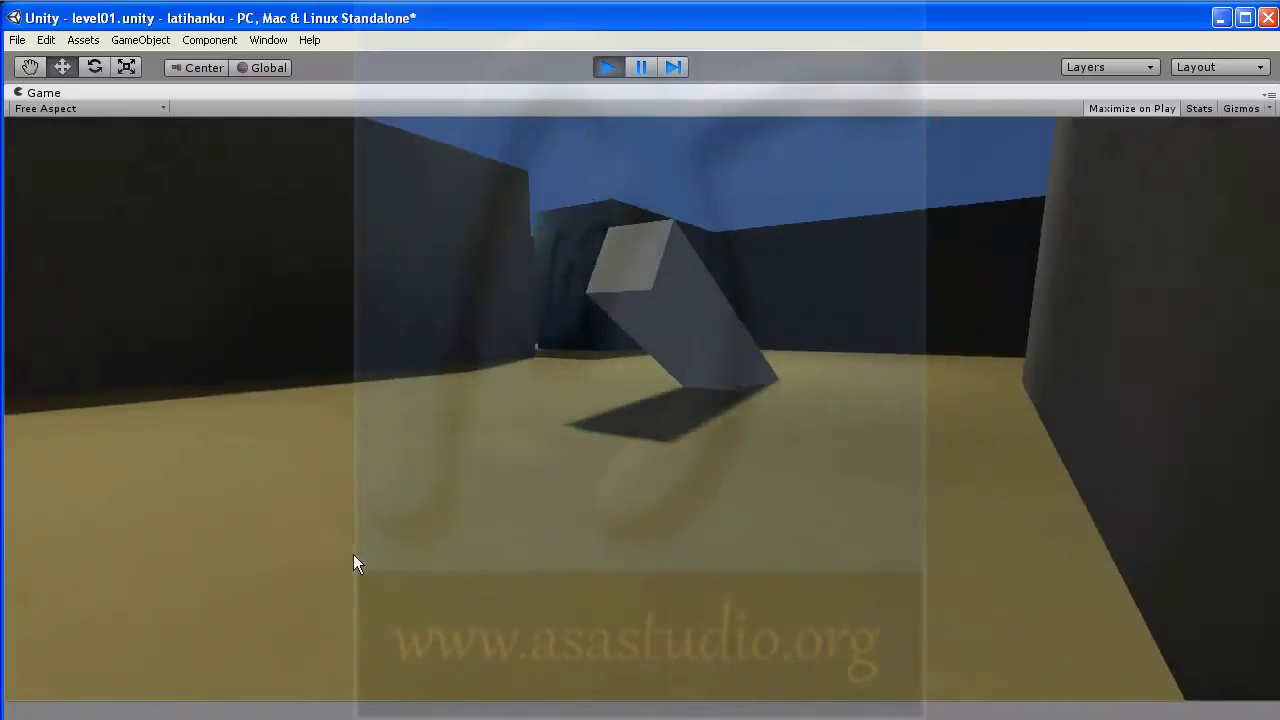
key(a)
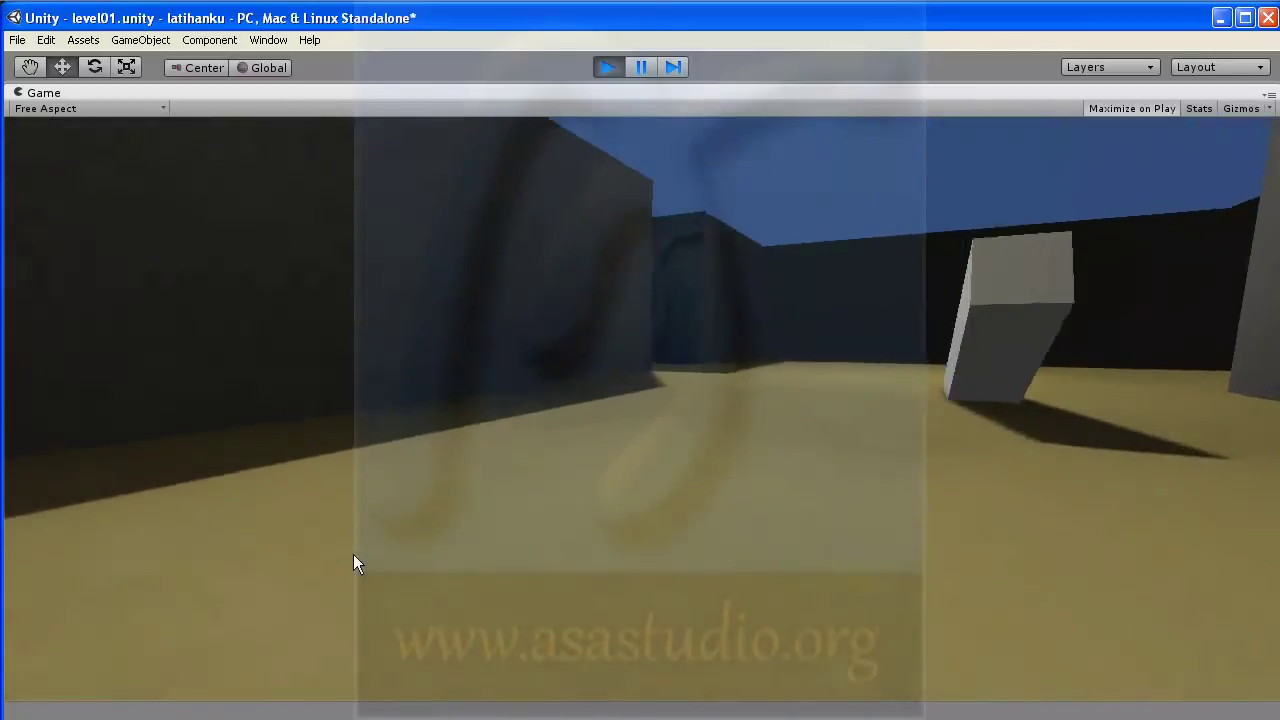
key(w)
key(w)
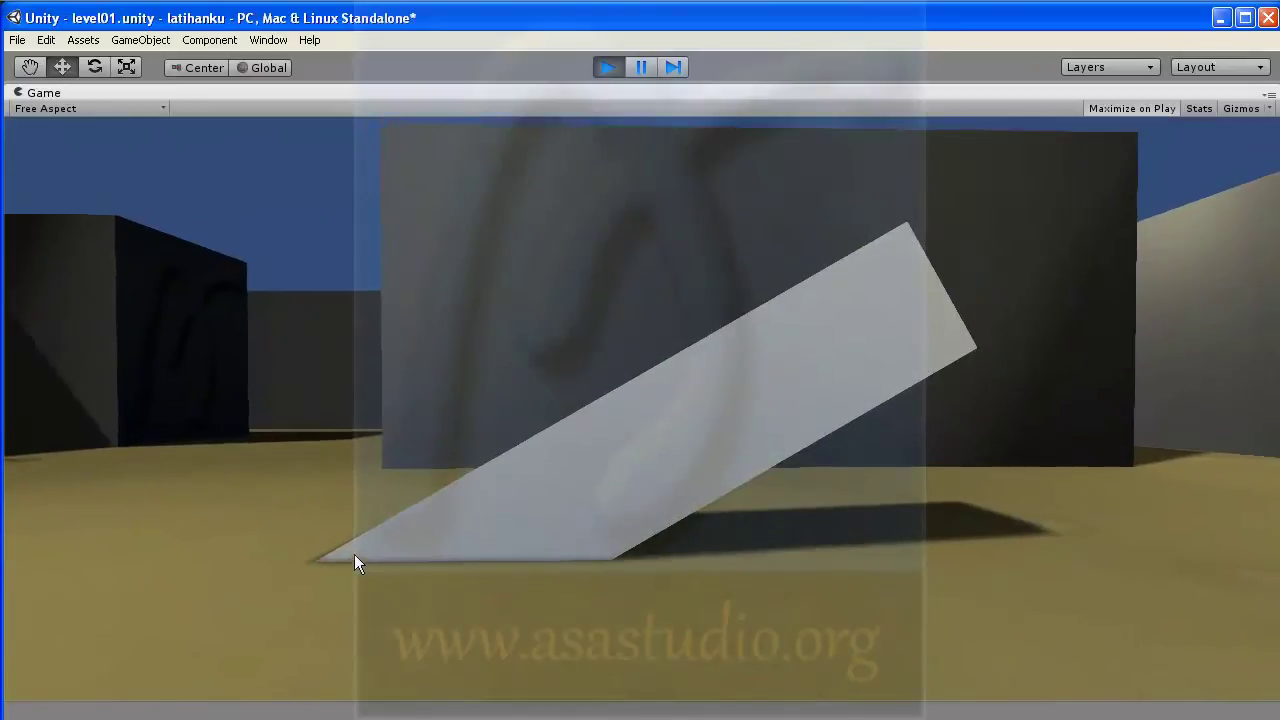
Test the player's jump repeatedly near the slanted white block in the running game.
key(space)
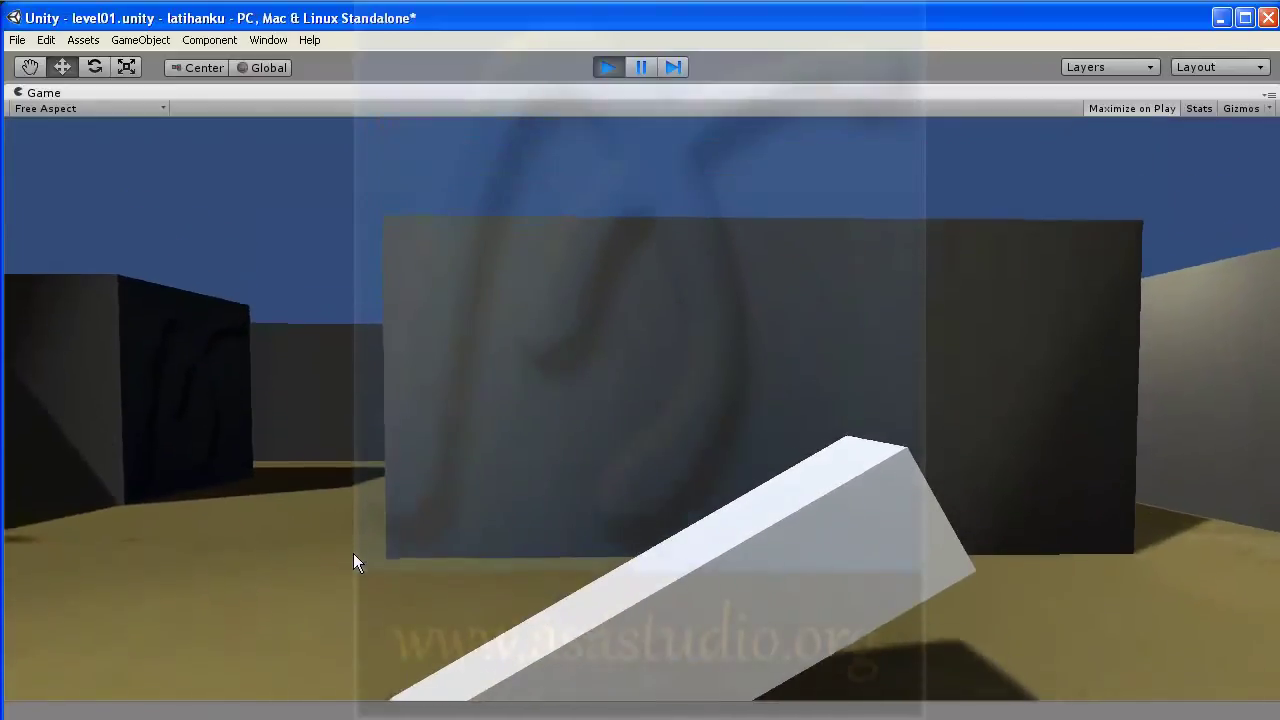
key(space)
key(space)
key(space)
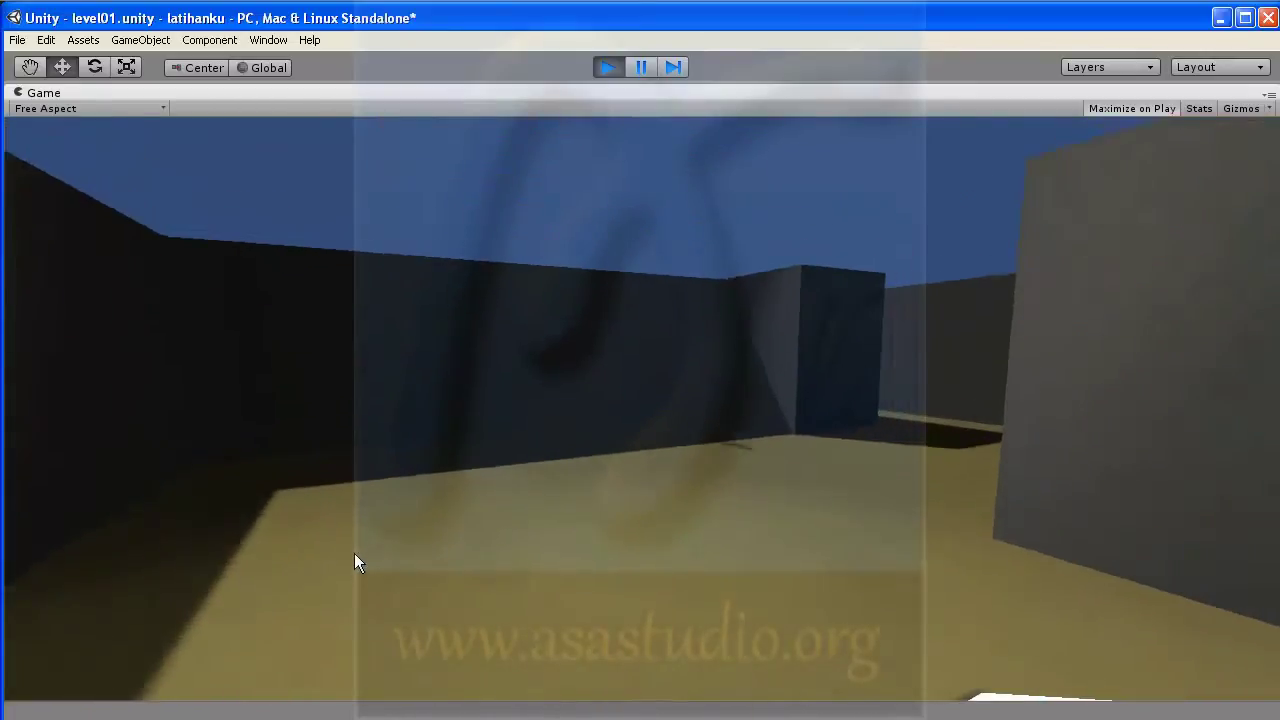
key(space)
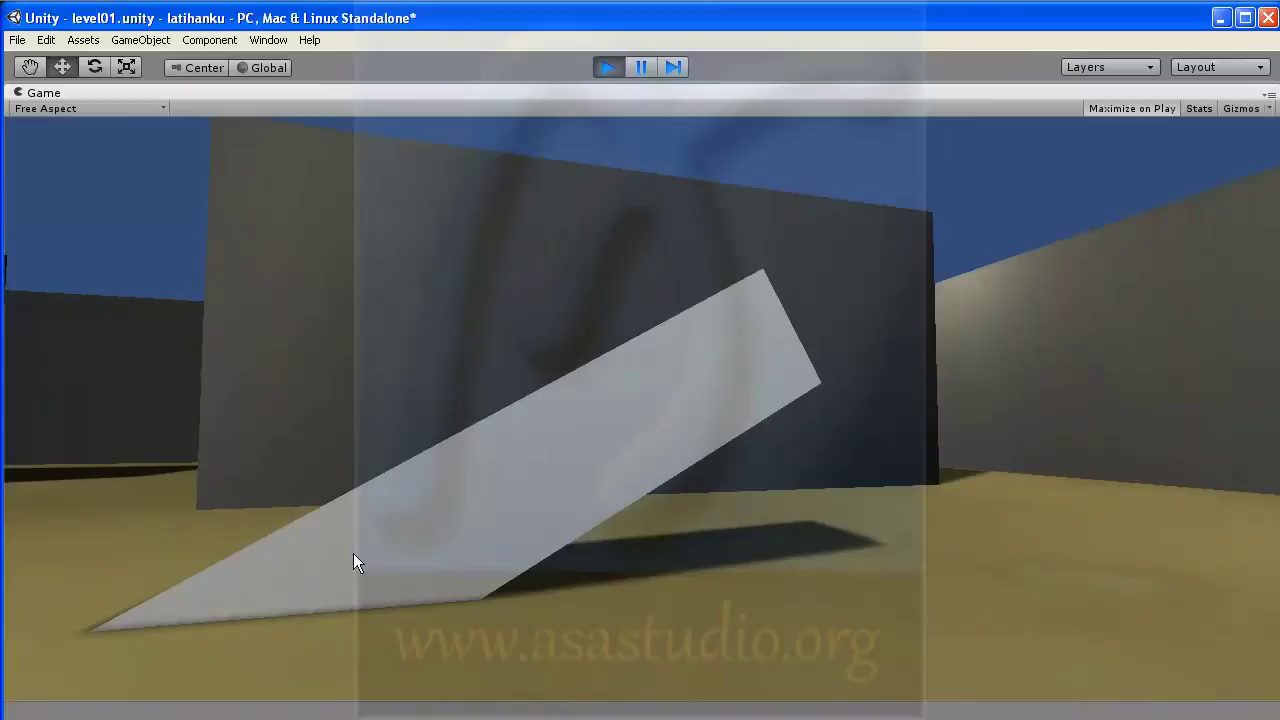
Test the player's shooting in the running game by firing red balls near the slanted white block and at the surrounding maze walls.
click(355, 563)
click(355, 563)
click(355, 563)
click(355, 563)
click(355, 563)
click(355, 563)
click(355, 563)
click(355, 563)
click(355, 563)
click(355, 563)
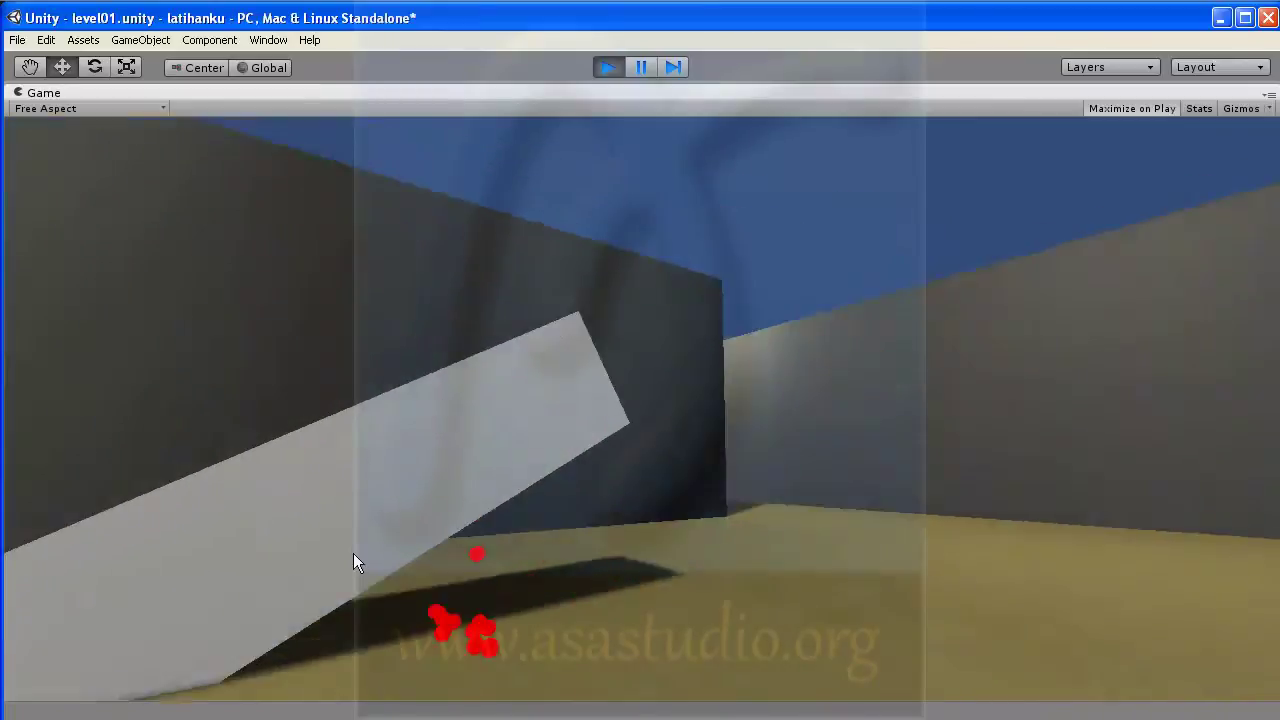
click(354, 563)
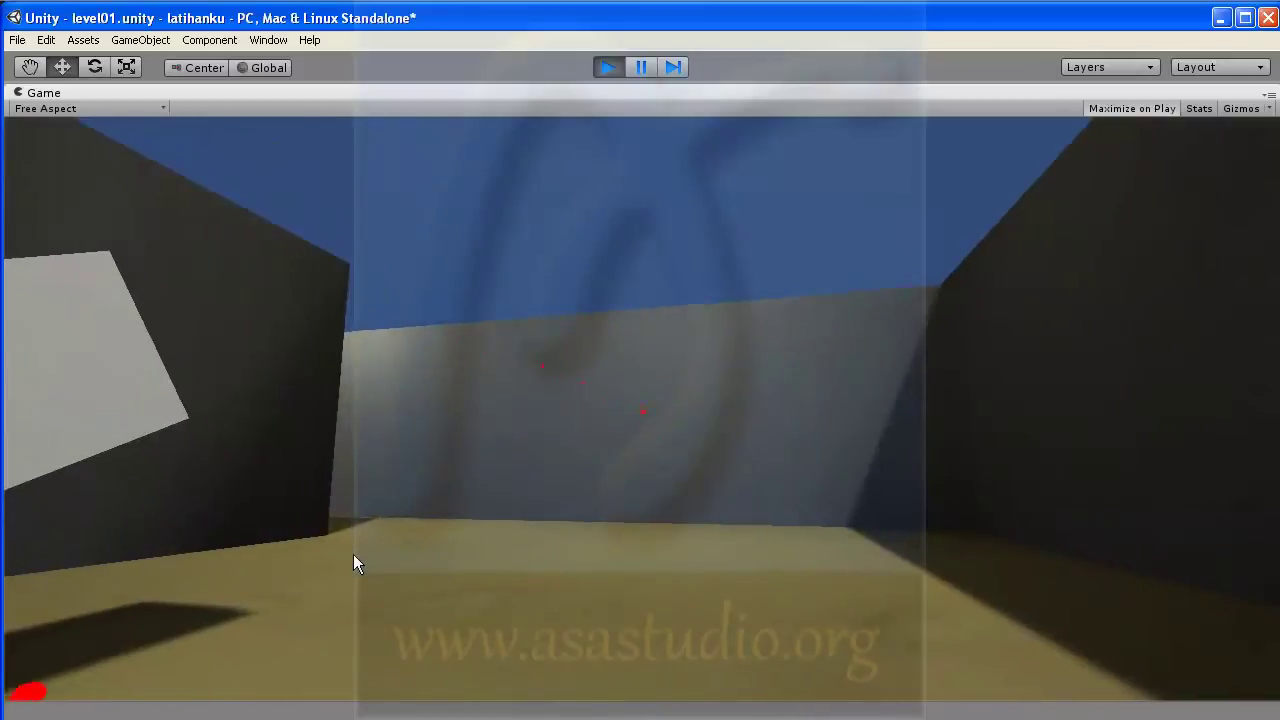
click(355, 563)
click(355, 563)
click(355, 563)
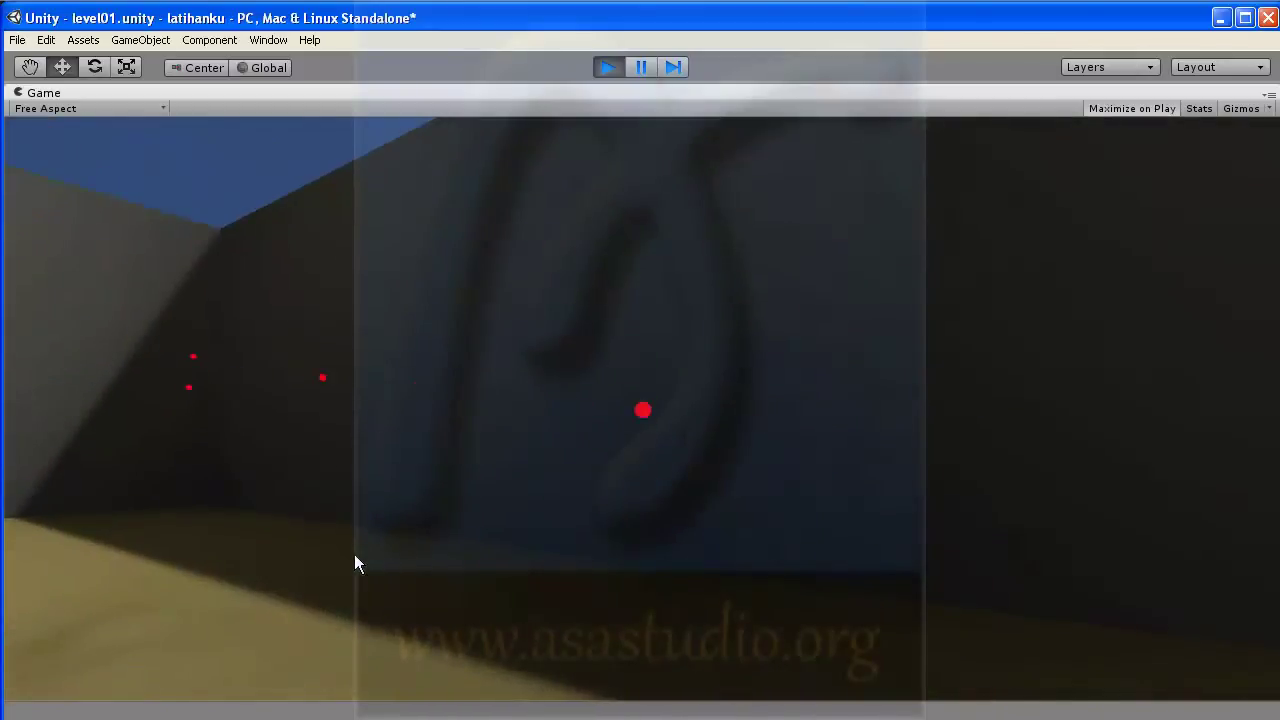
click(355, 563)
click(355, 563)
click(355, 563)
click(355, 563)
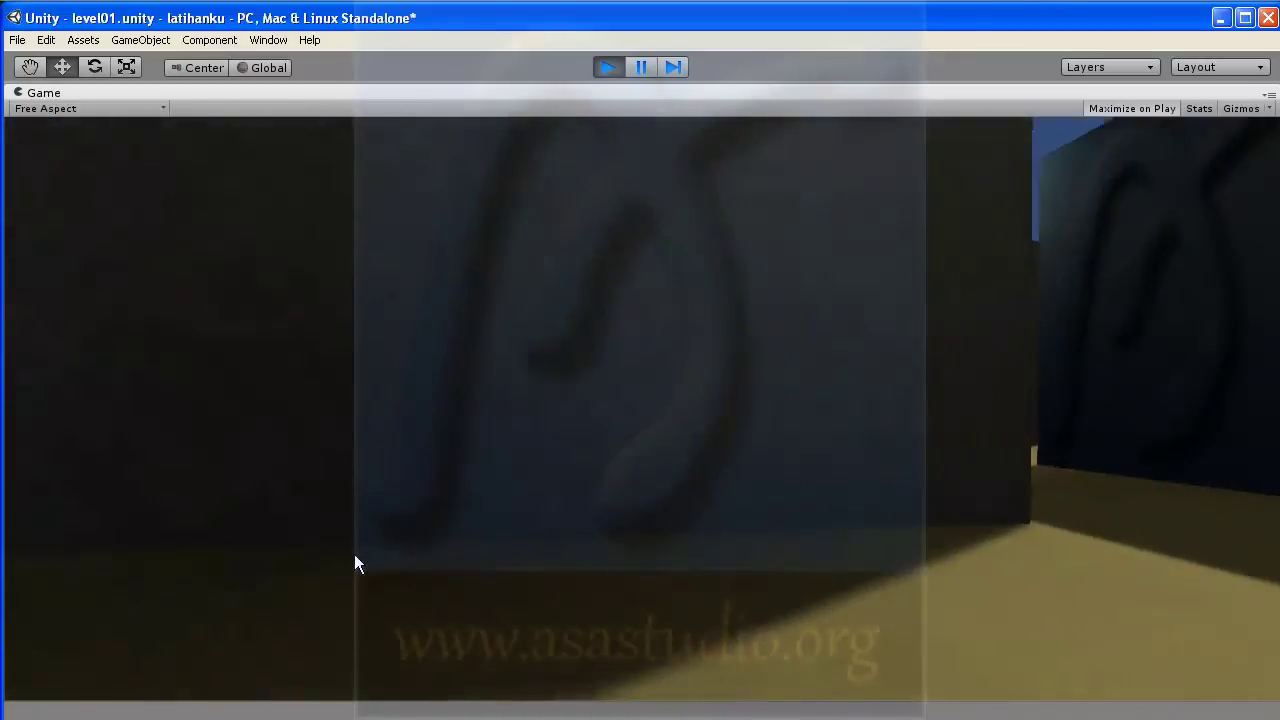
click(355, 563)
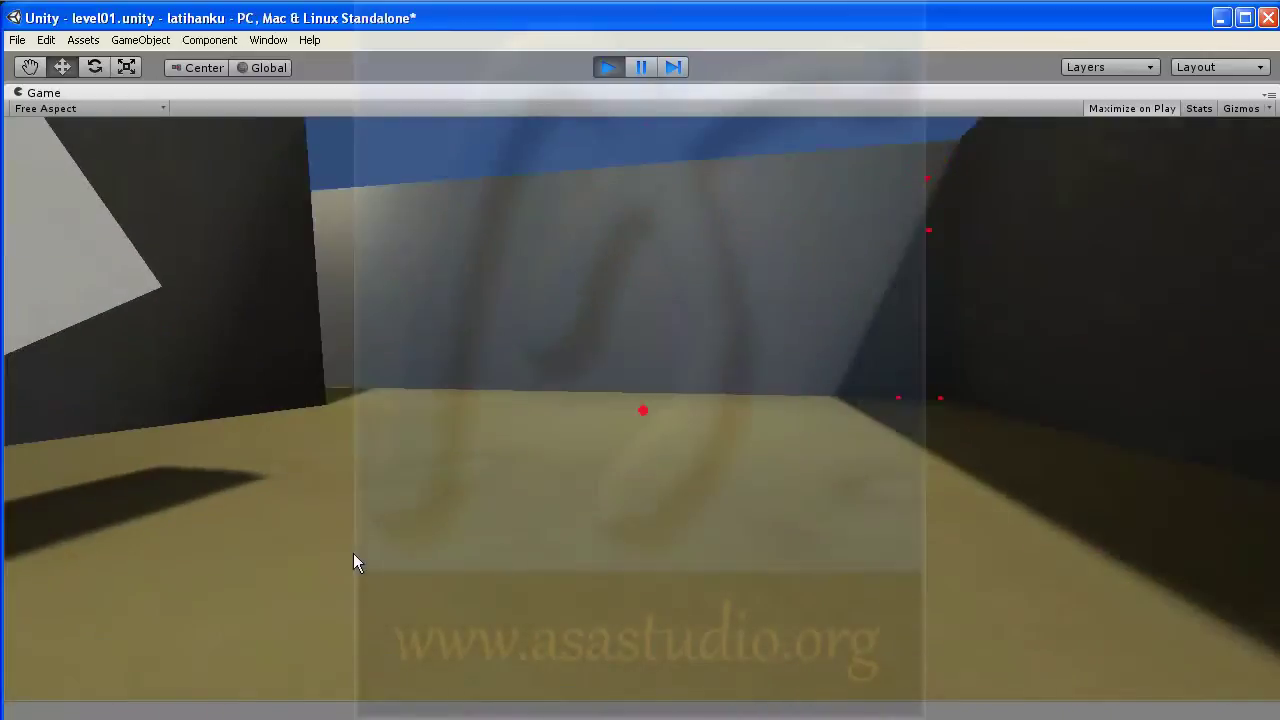
click(355, 563)
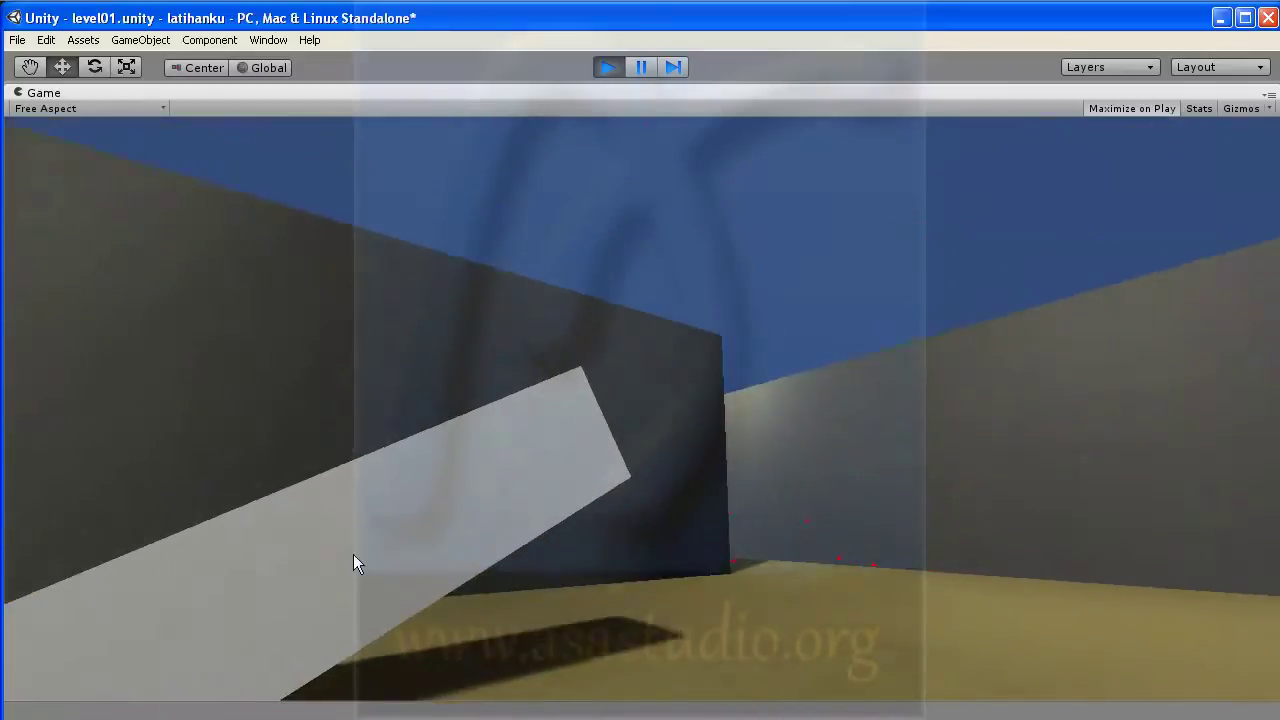
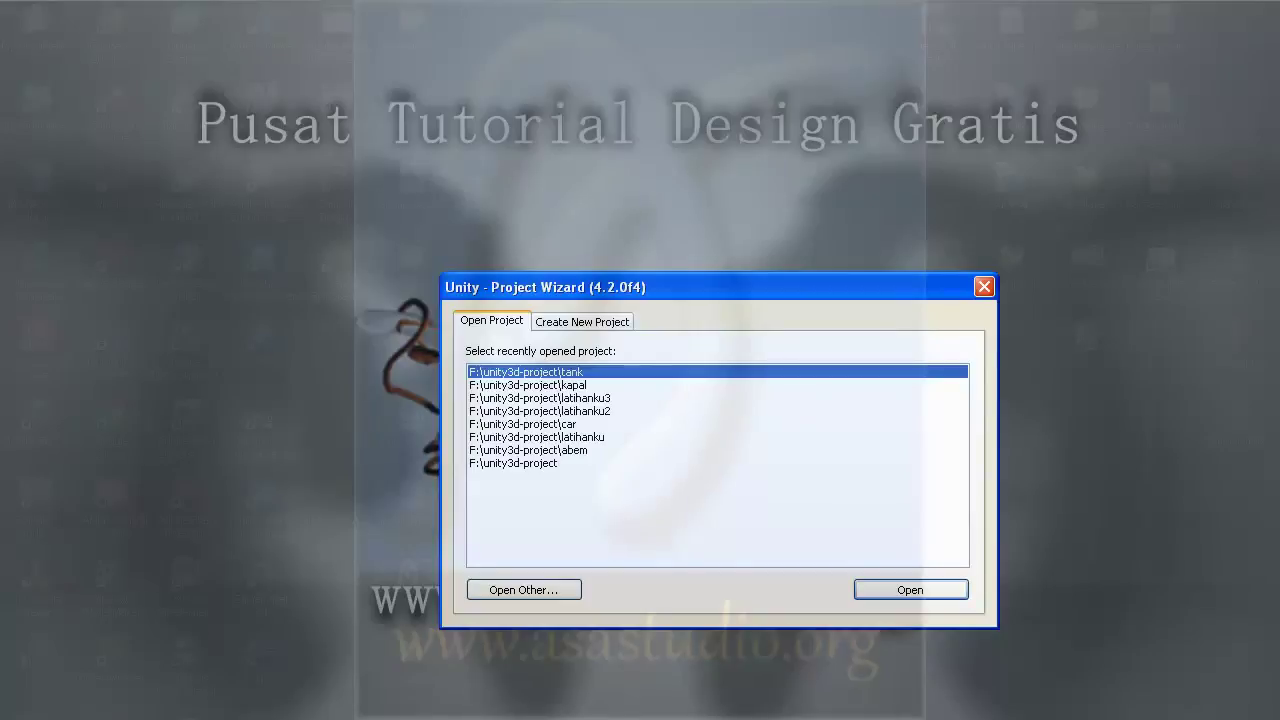
Start setting up a new project and browse to the unity3d-project folder on the F: drive for its location.
click(588, 323)
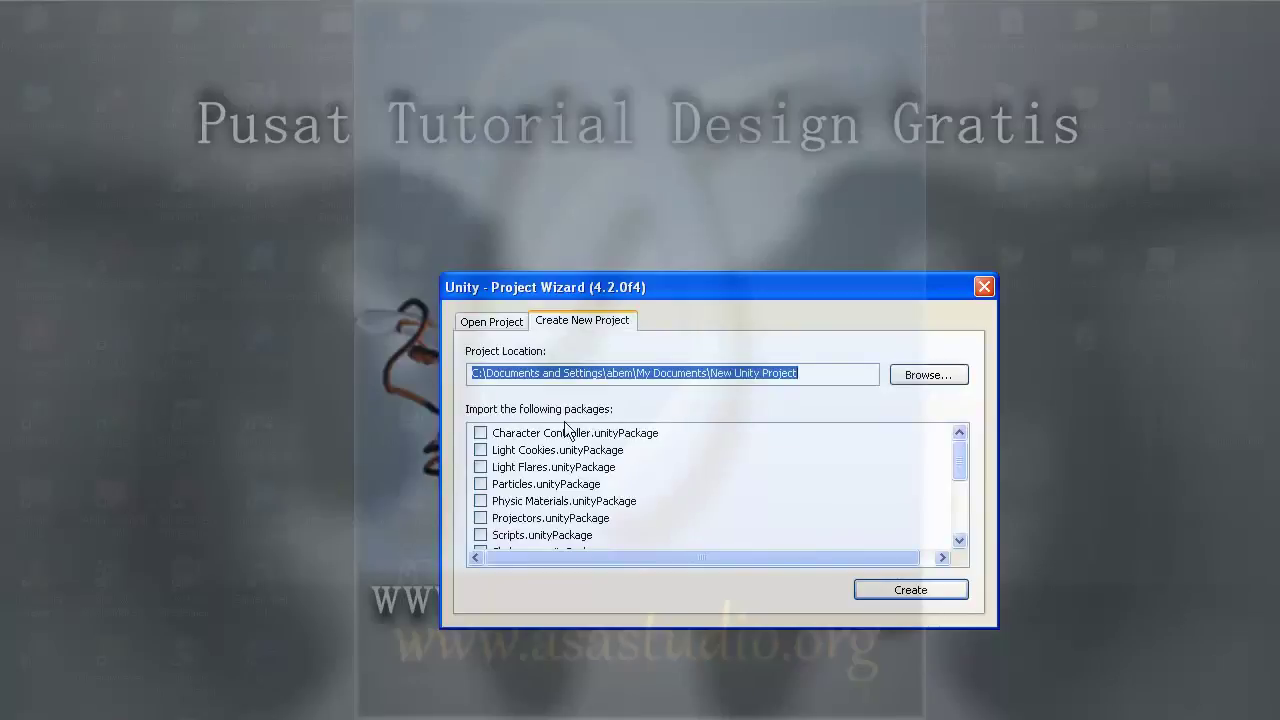
click(927, 380)
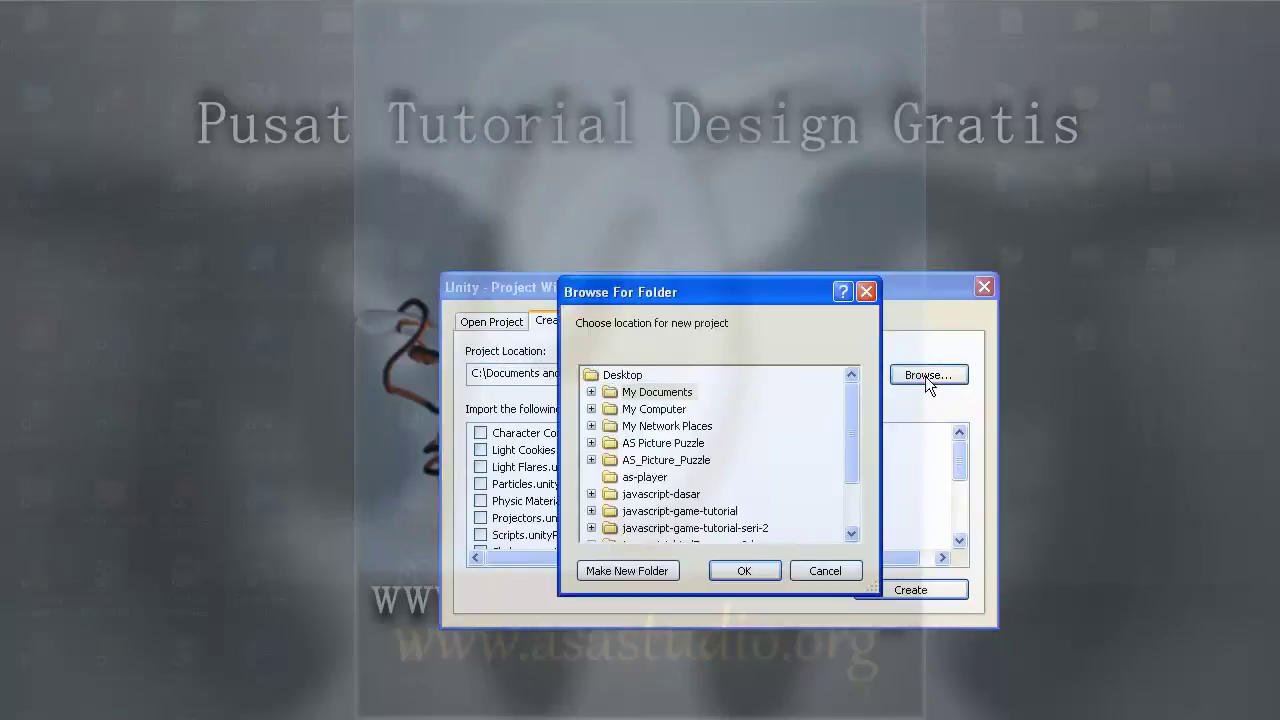
click(591, 409)
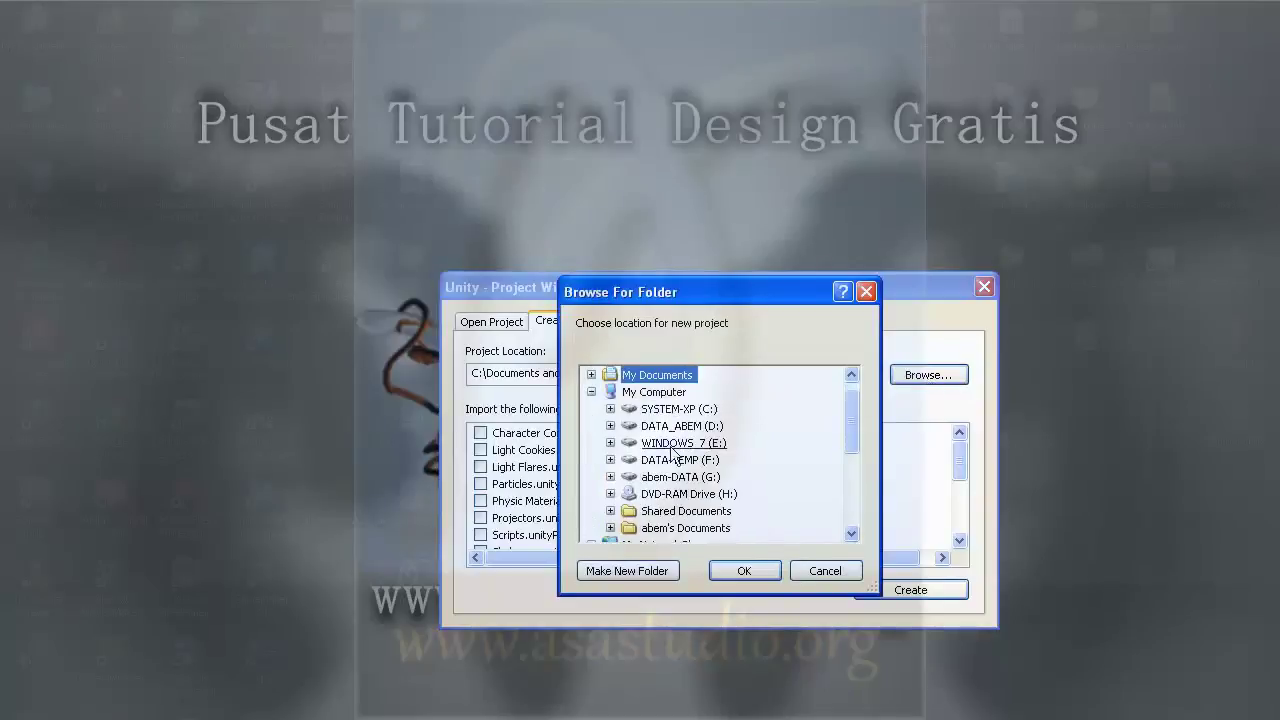
click(610, 459)
scroll(660, 468, down, 10)
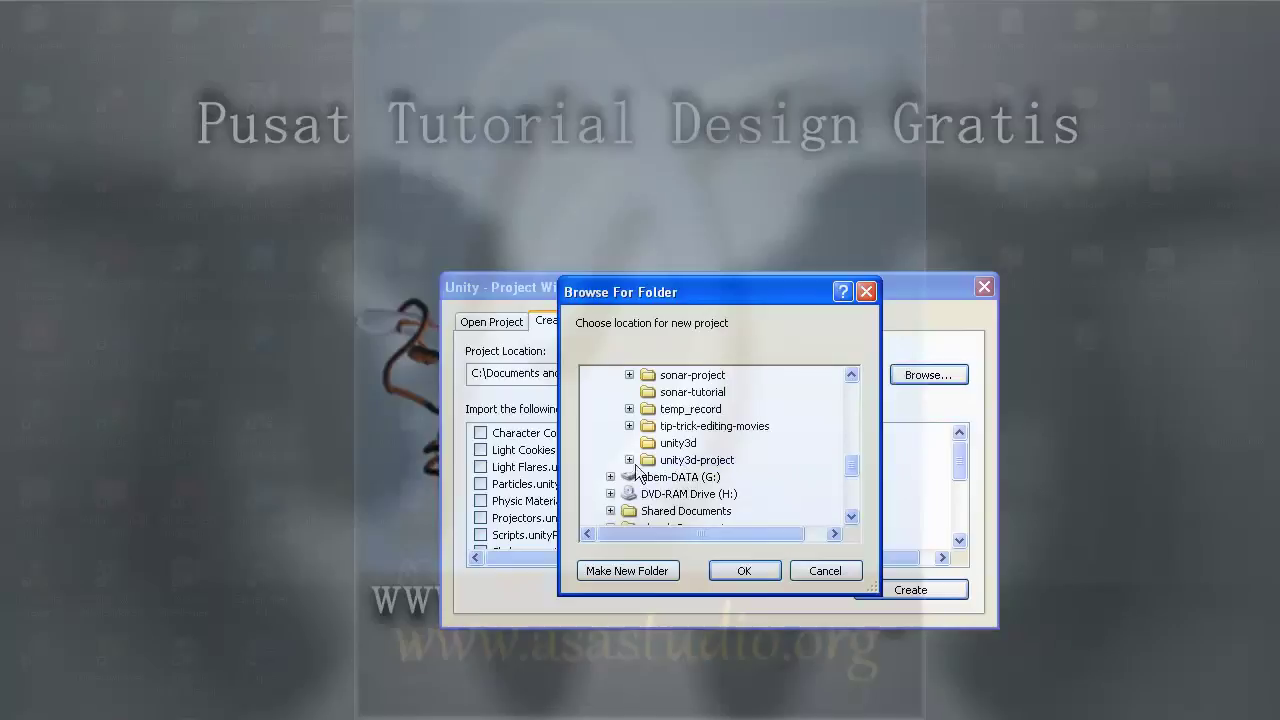
double_click(690, 461)
Make a folder named tutorial-seri-1 inside unity3d-project and select it.
click(652, 570)
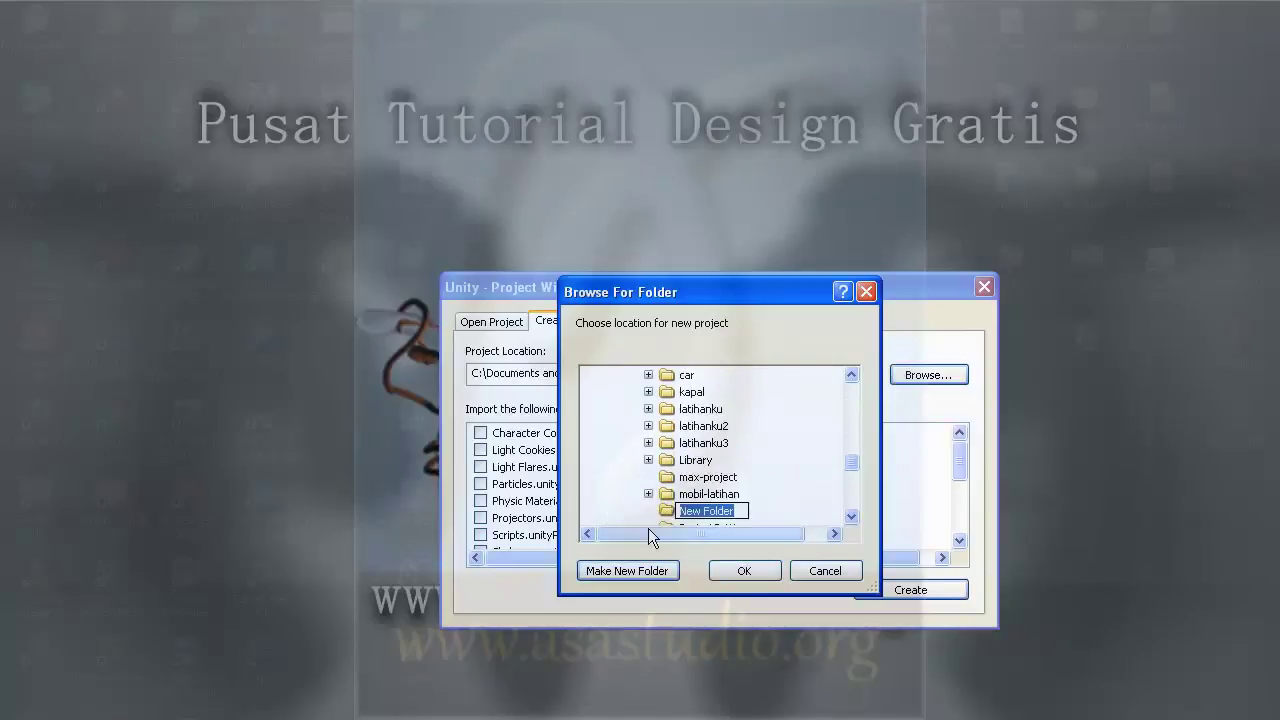
text(t)
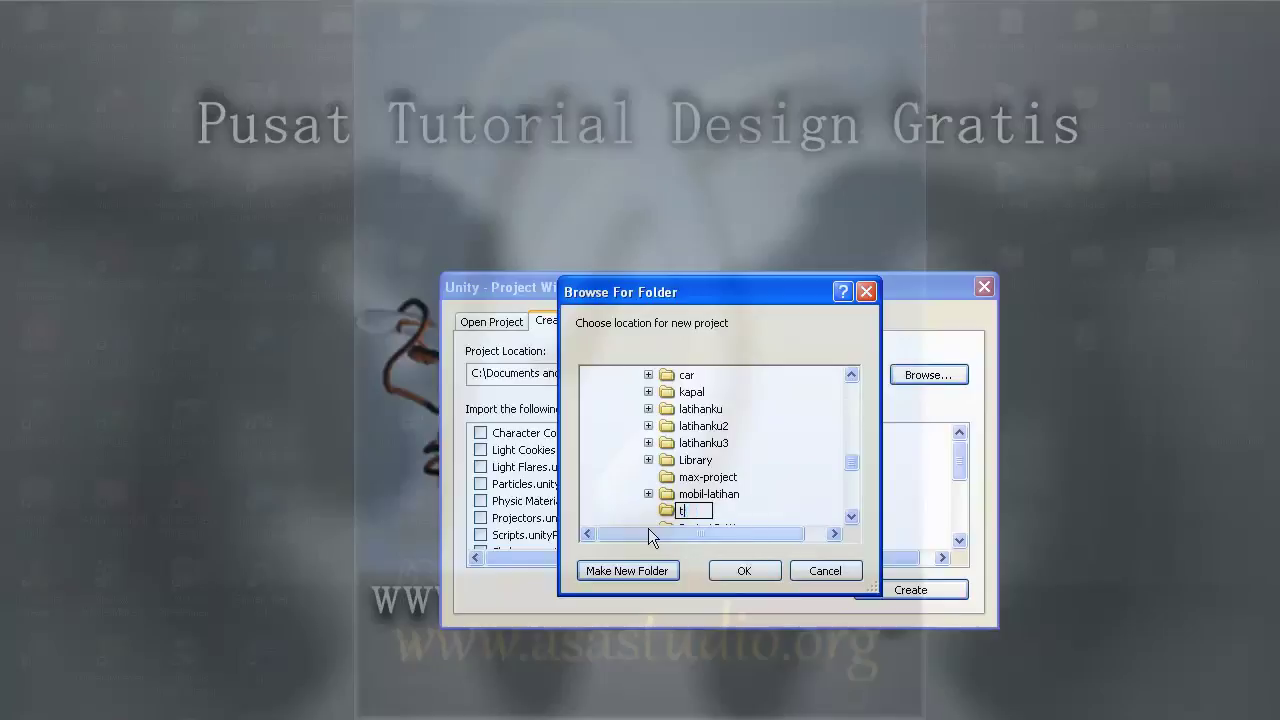
text(utorial-seri-1)
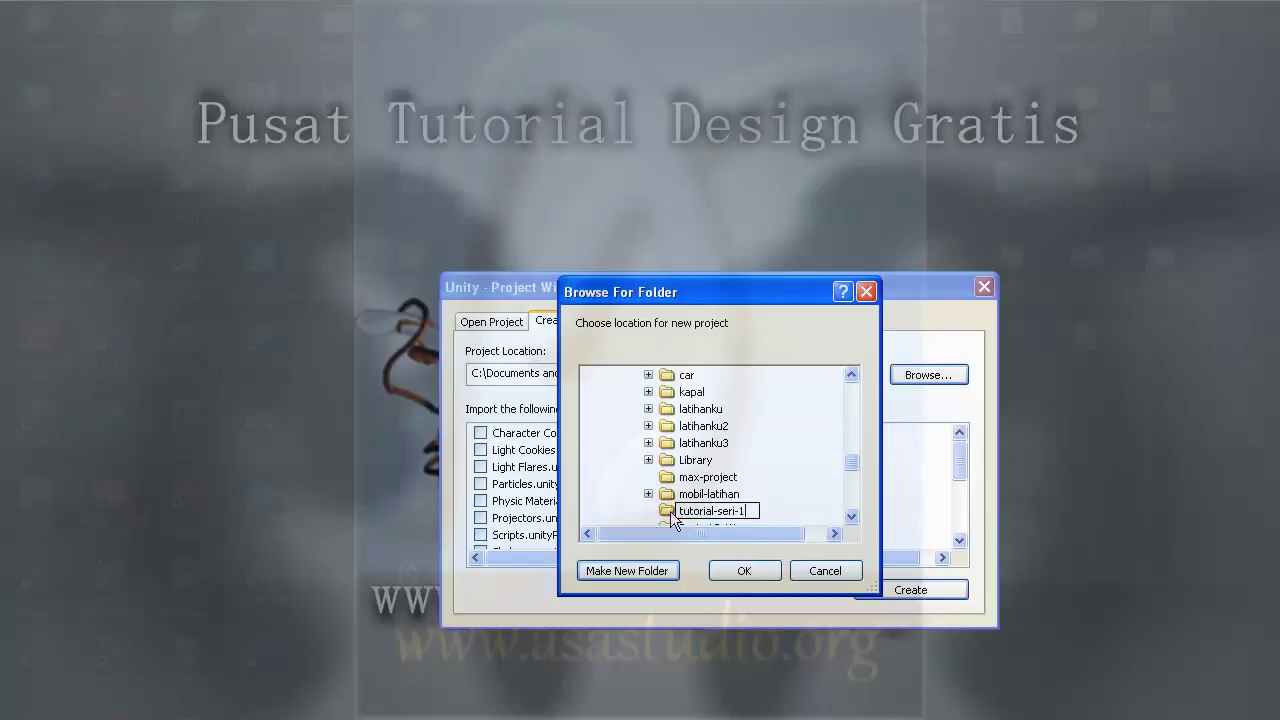
click(671, 513)
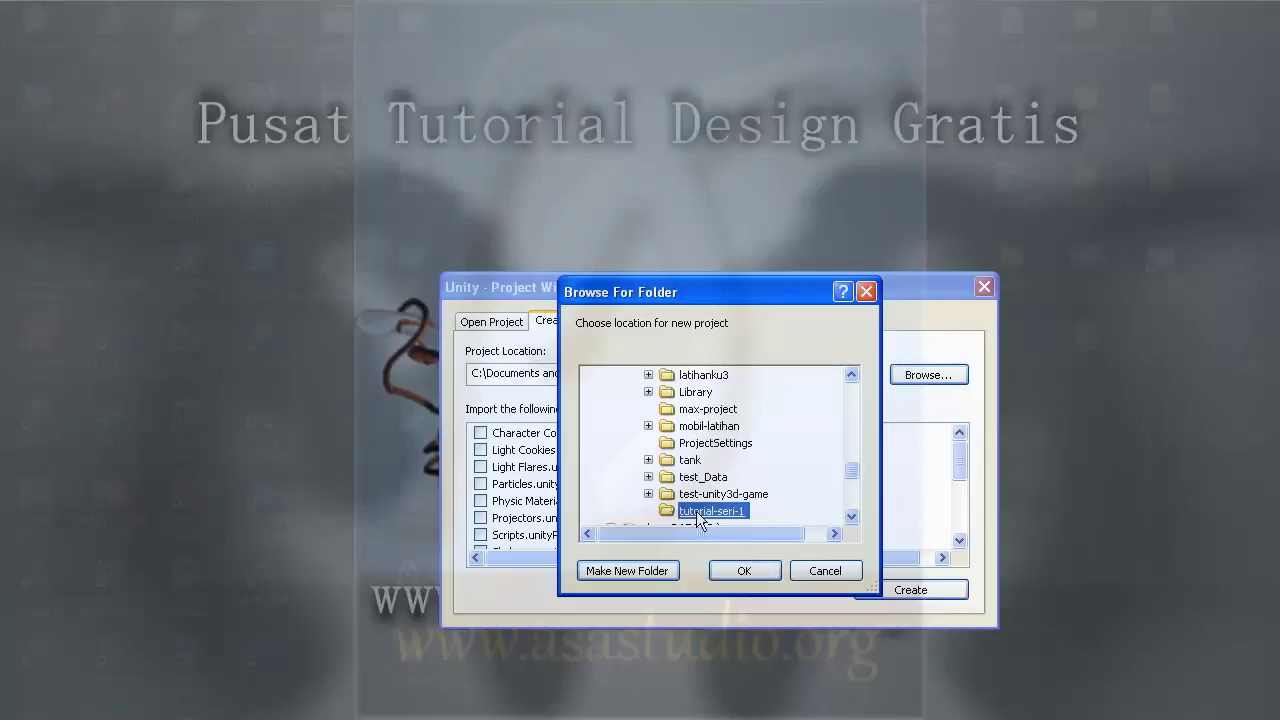
Add a subfolder named pengenalan inside tutorial-seri-1 and use it as the new project's location.
click(650, 571)
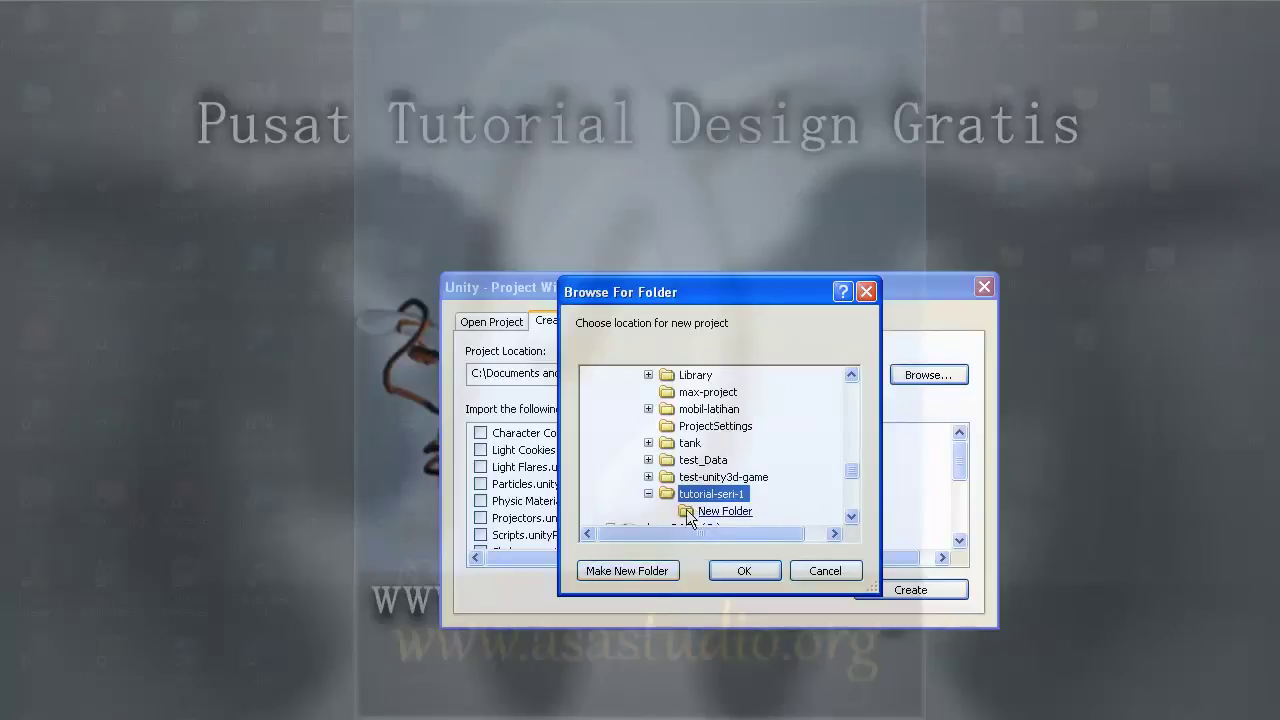
click(644, 574)
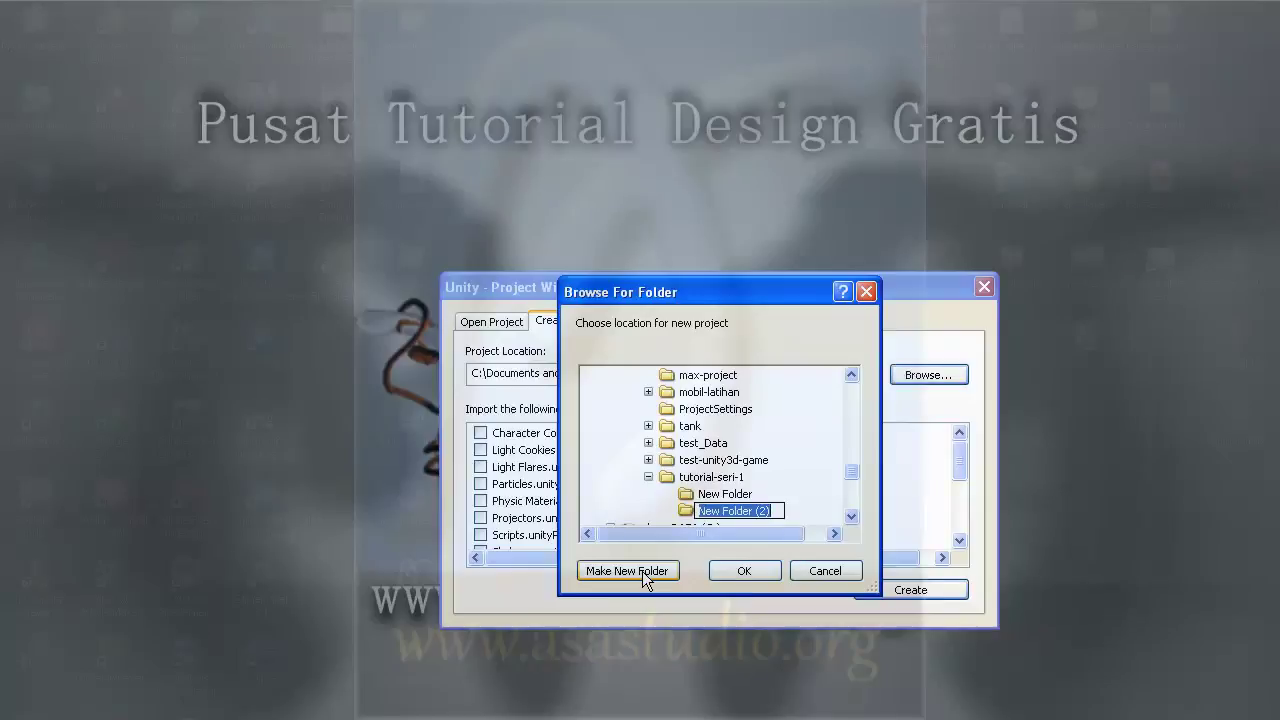
text(pengenalan)
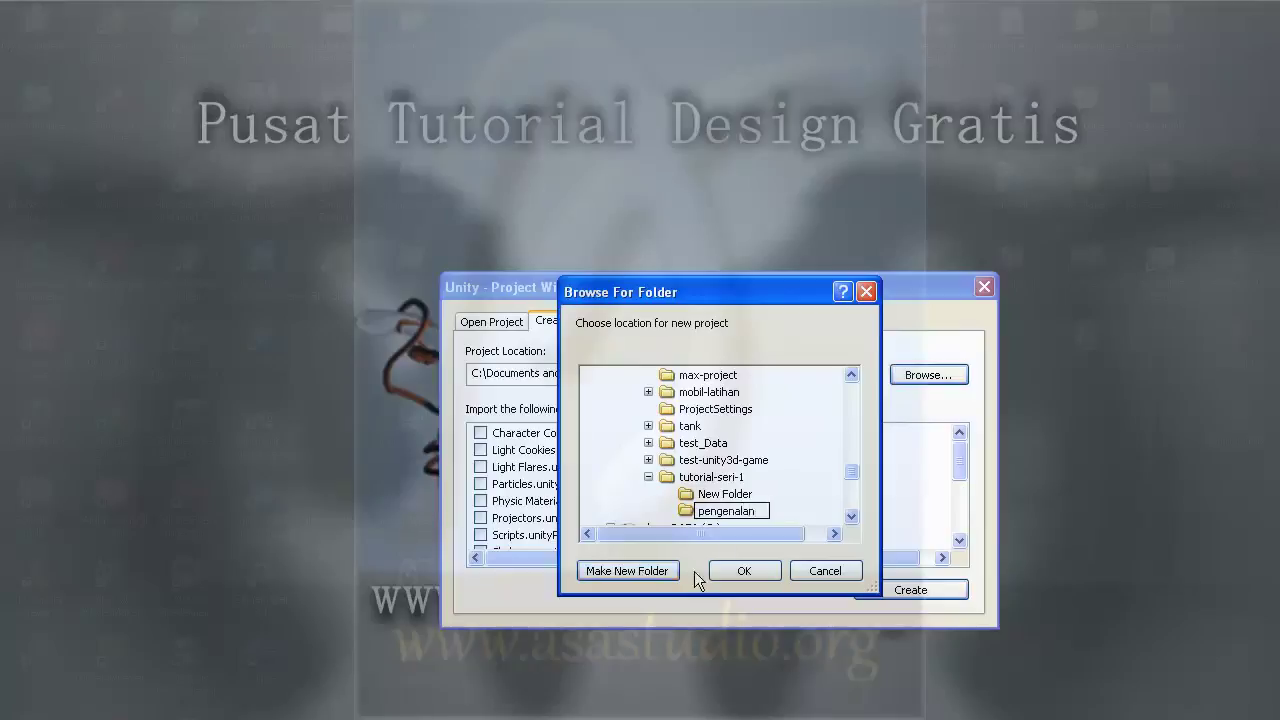
click(692, 515)
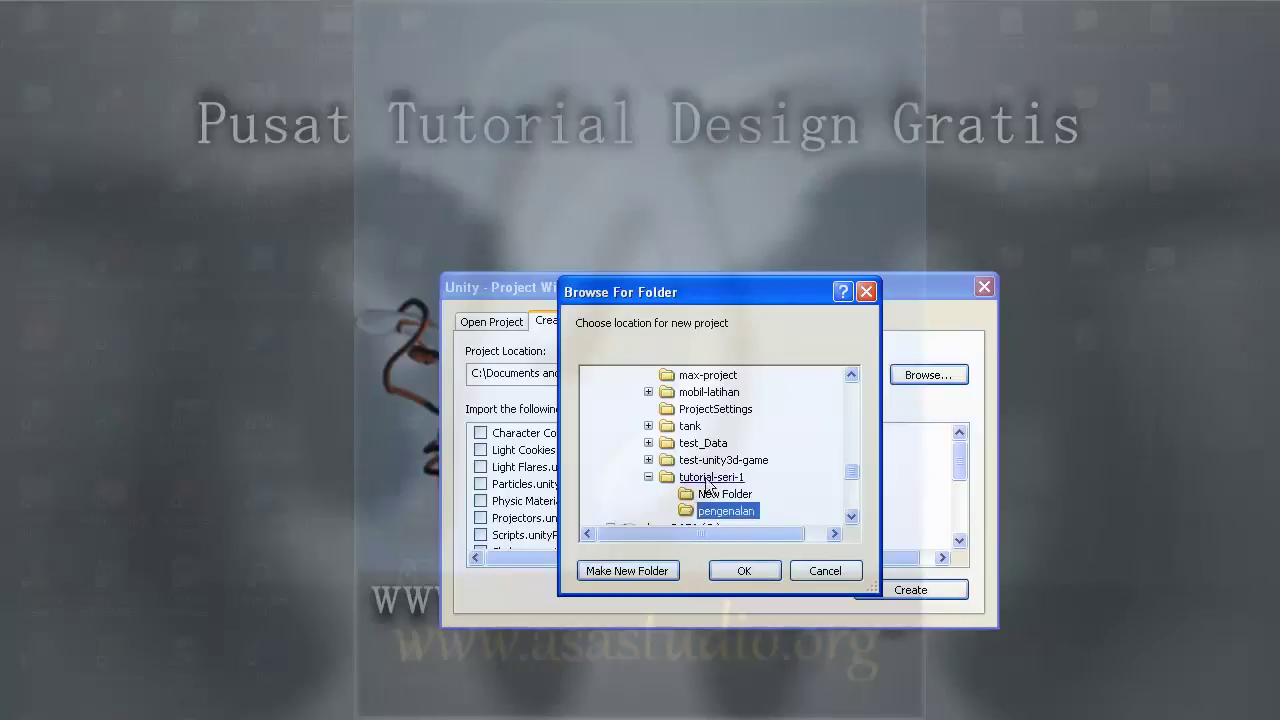
click(744, 571)
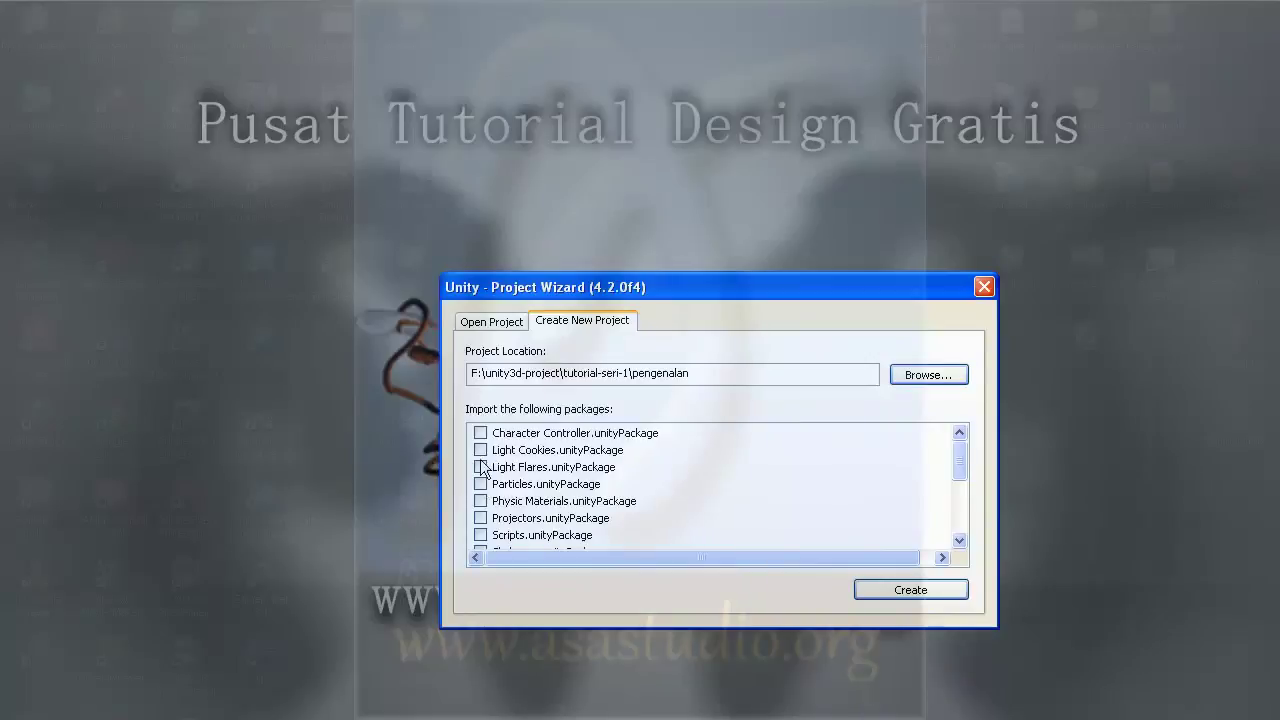
Look through the list of importable packages and create the project without selecting any of them.
drag(964, 453, 967, 513)
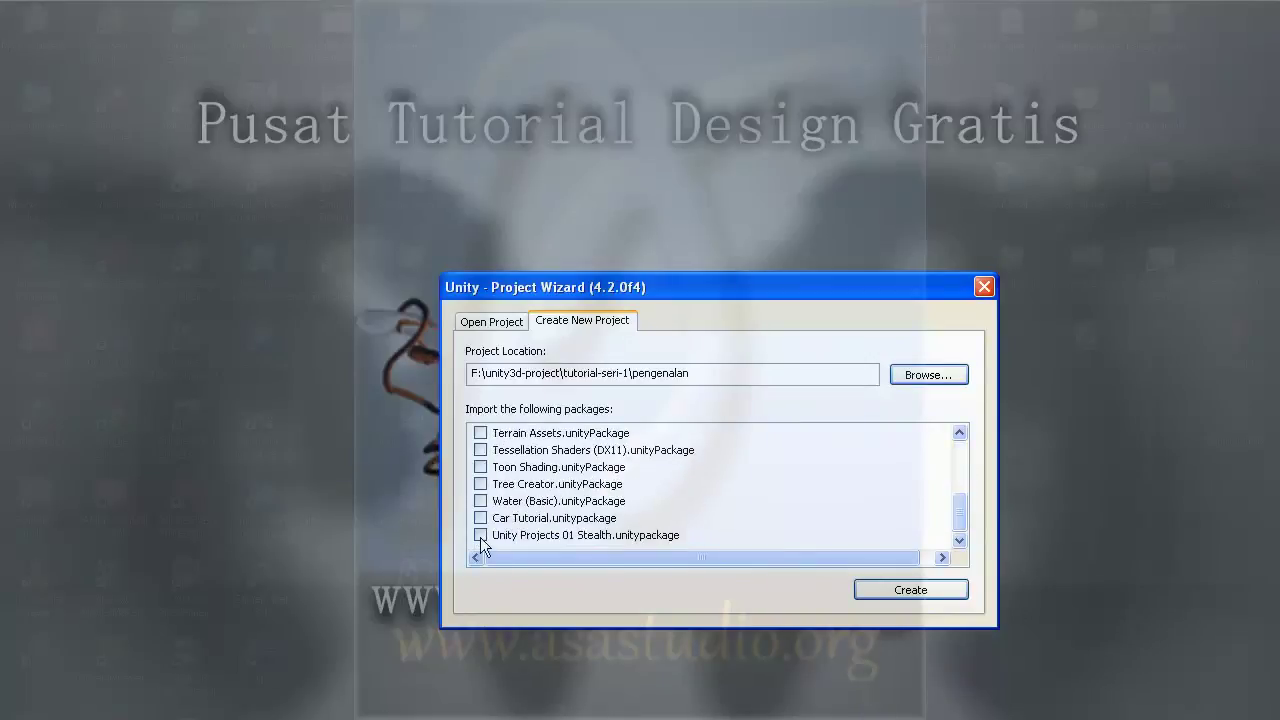
mouse_move(962, 515)
mouse_down()
mouse_move(955, 456)
mouse_move(964, 529)
mouse_up()
drag(960, 518, 962, 453)
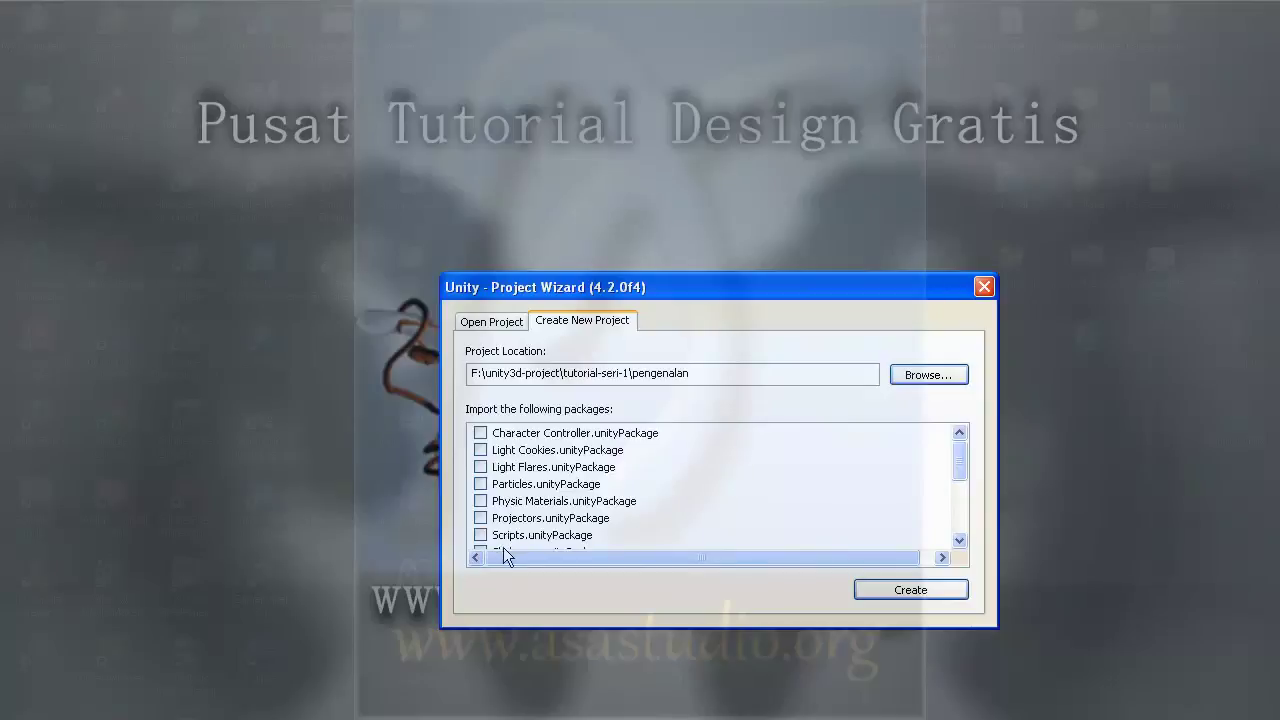
drag(962, 446, 960, 513)
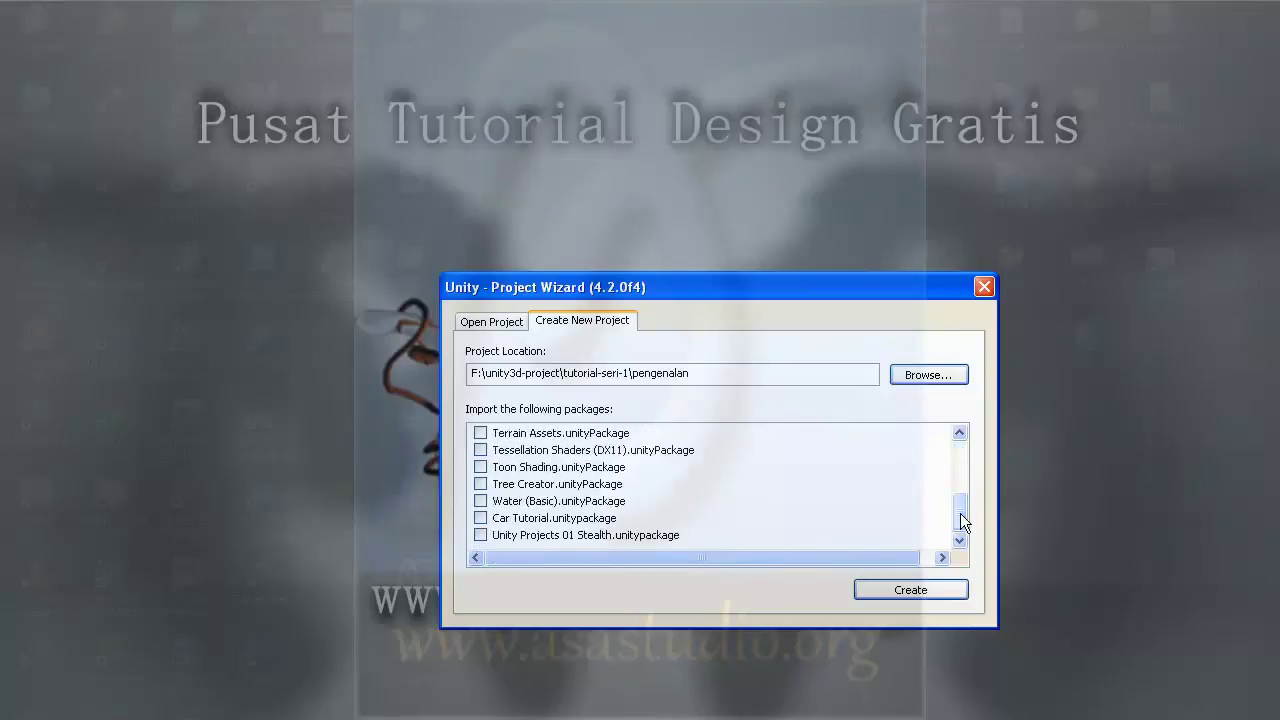
click(919, 588)
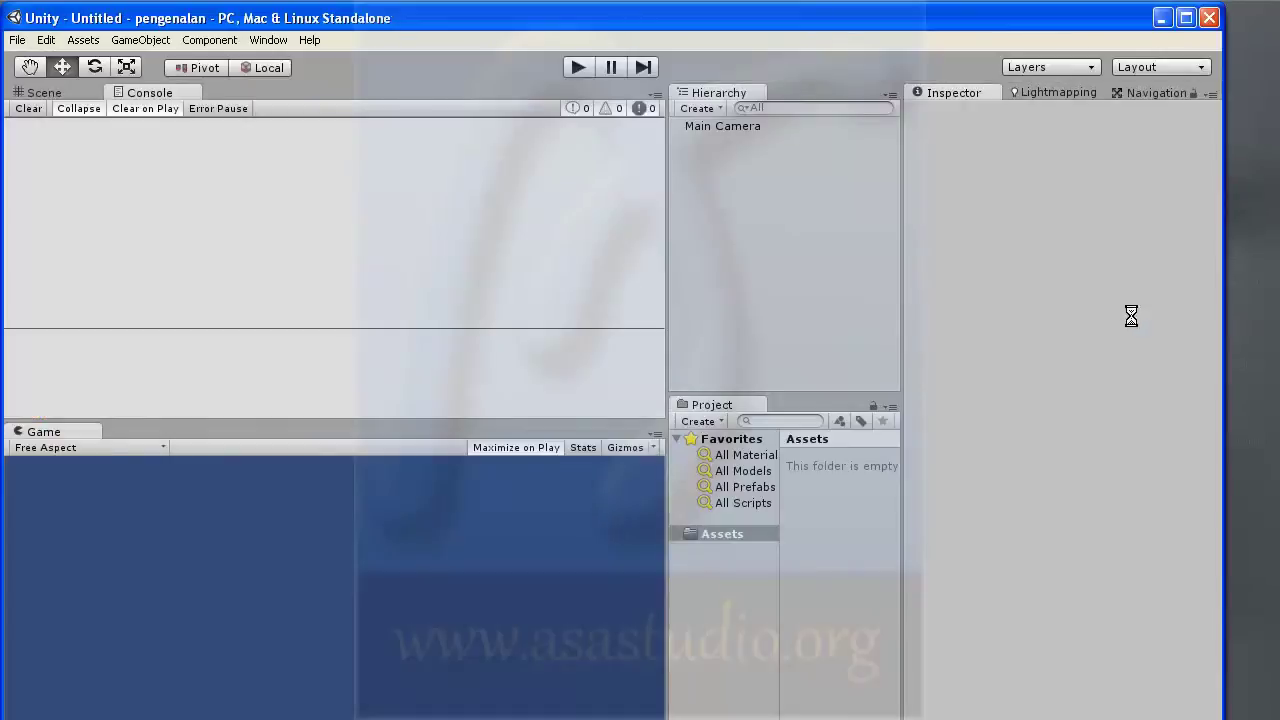
Resize the editor window so that it fits the visible screen area.
drag(1224, 404, 1278, 401)
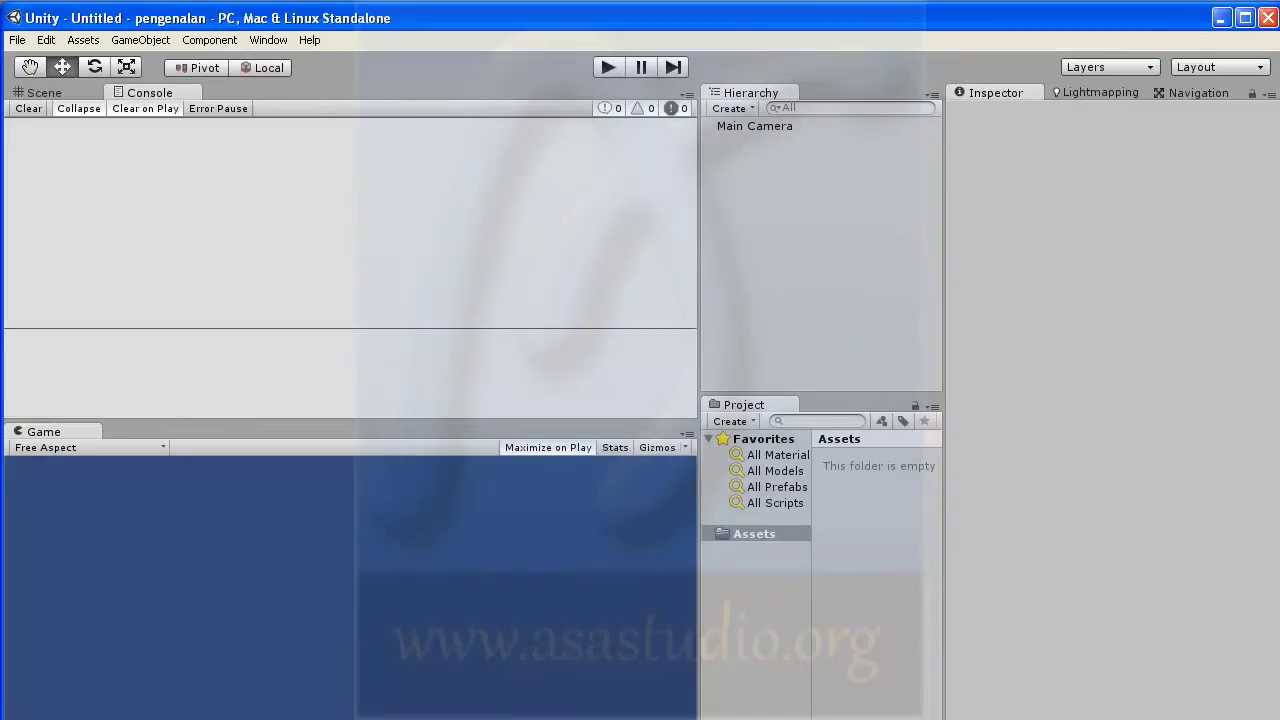
drag(640, 719, 640, 718)
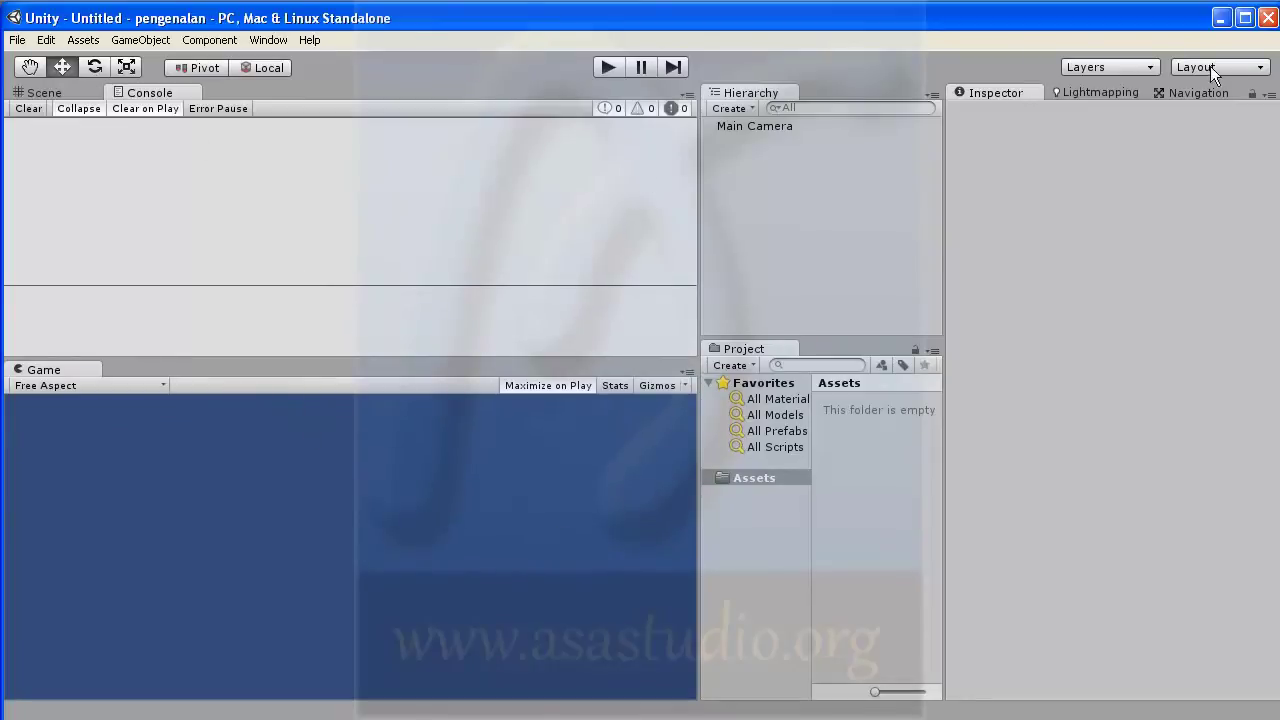
Try out the 2 by 3 and 4 Split editor layouts.
click(1262, 68)
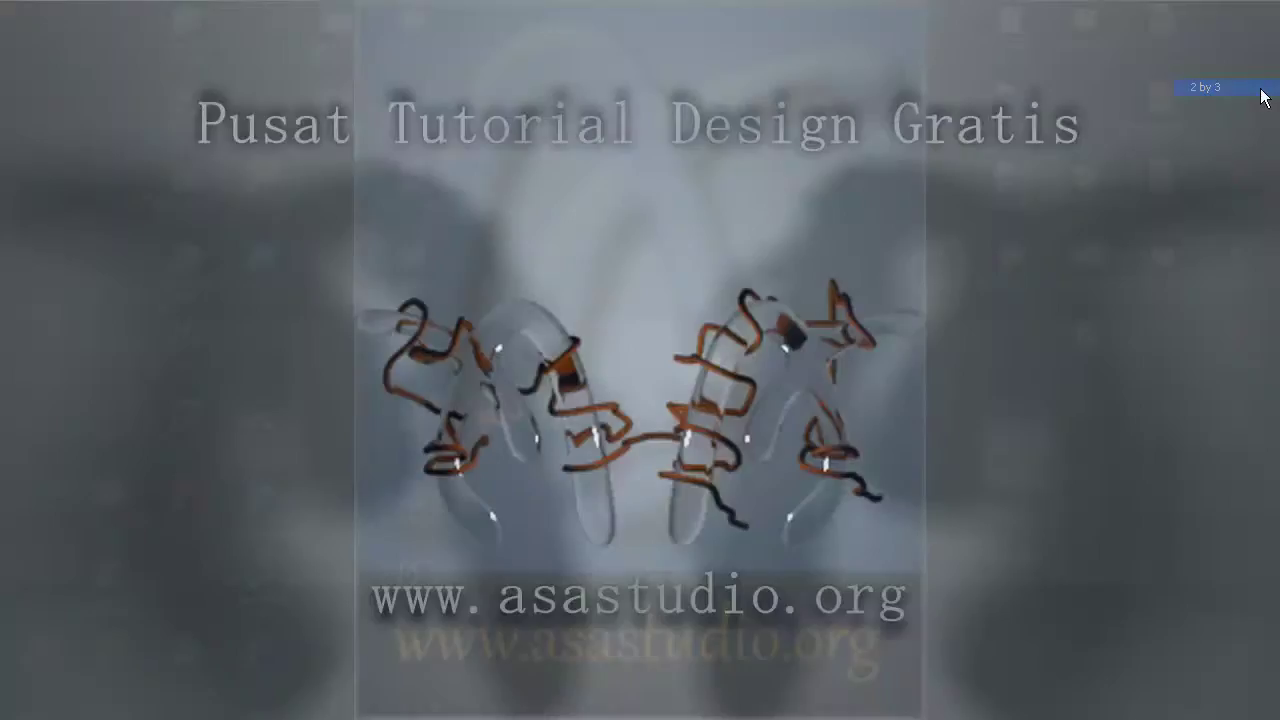
click(1263, 94)
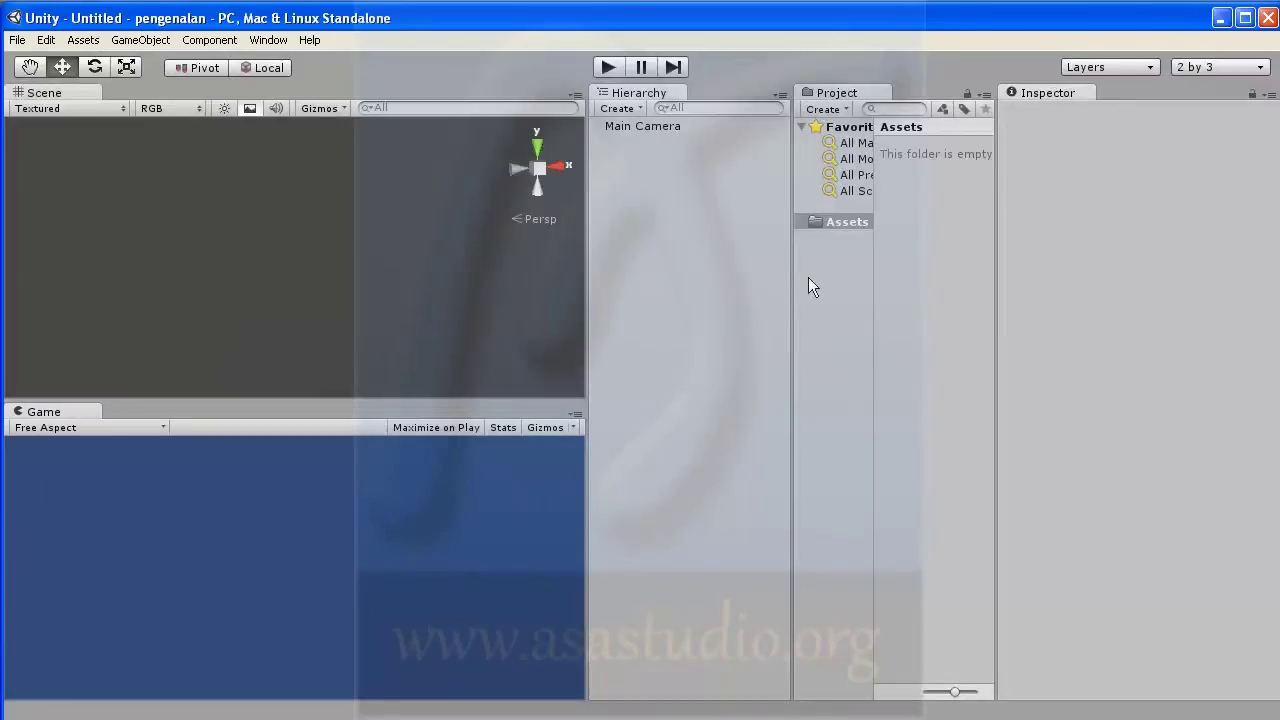
click(1257, 68)
click(1205, 103)
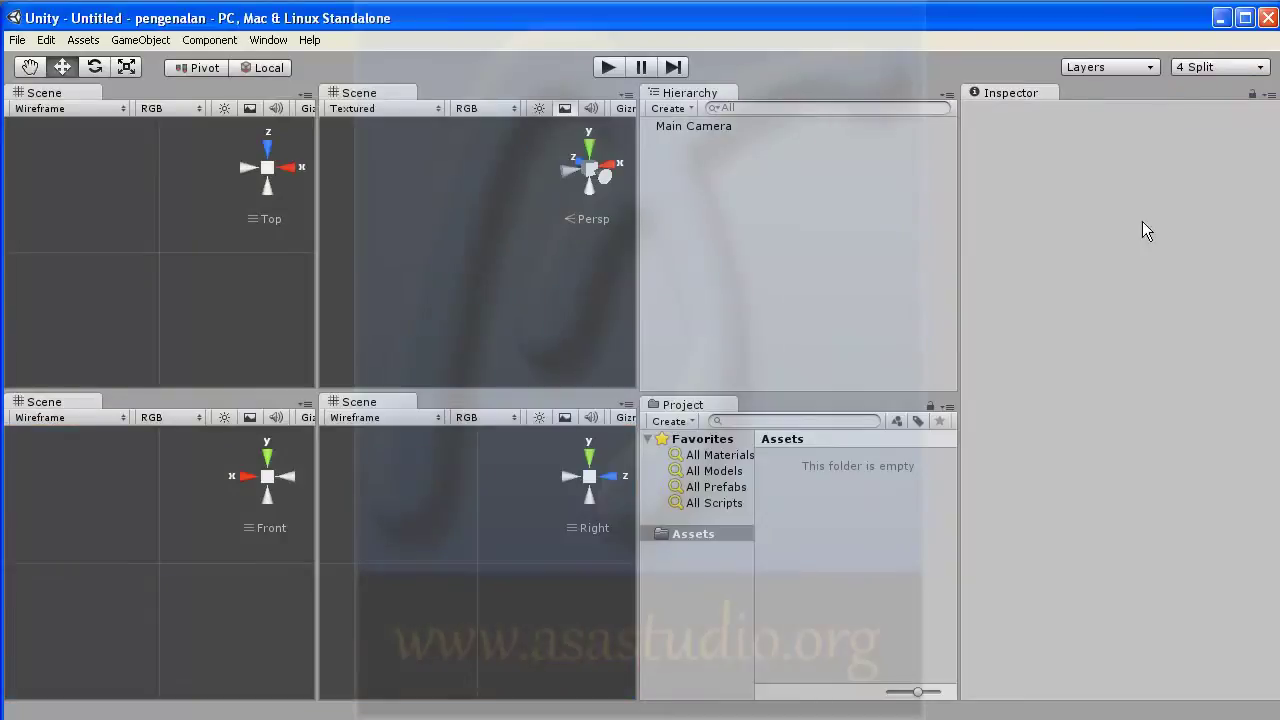
Set the editor window arrangement to the Default layout.
click(1237, 68)
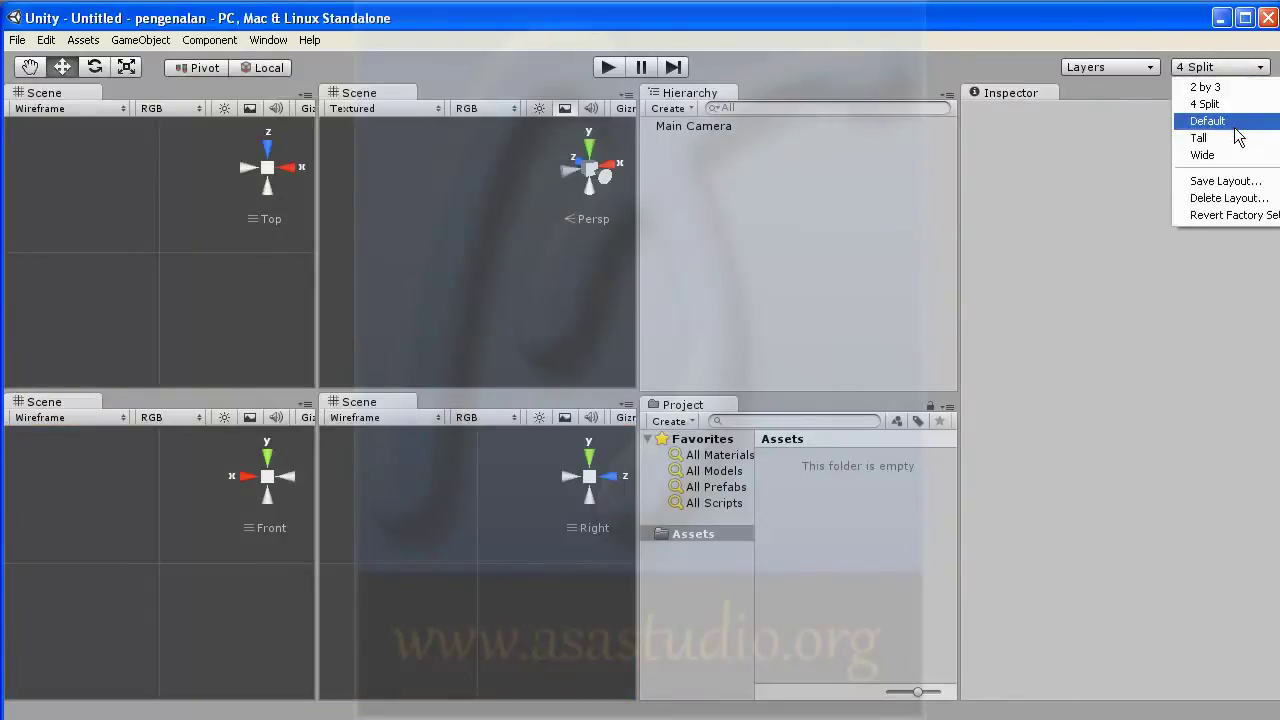
click(1210, 121)
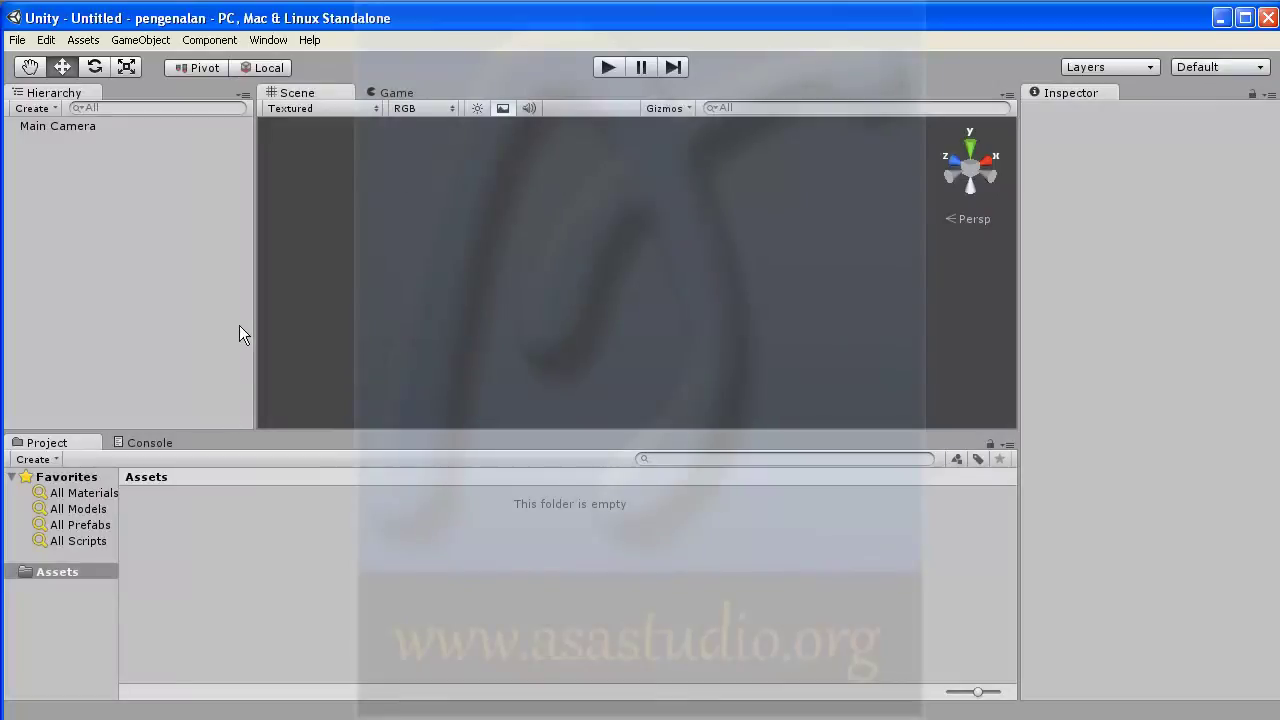
click(1229, 67)
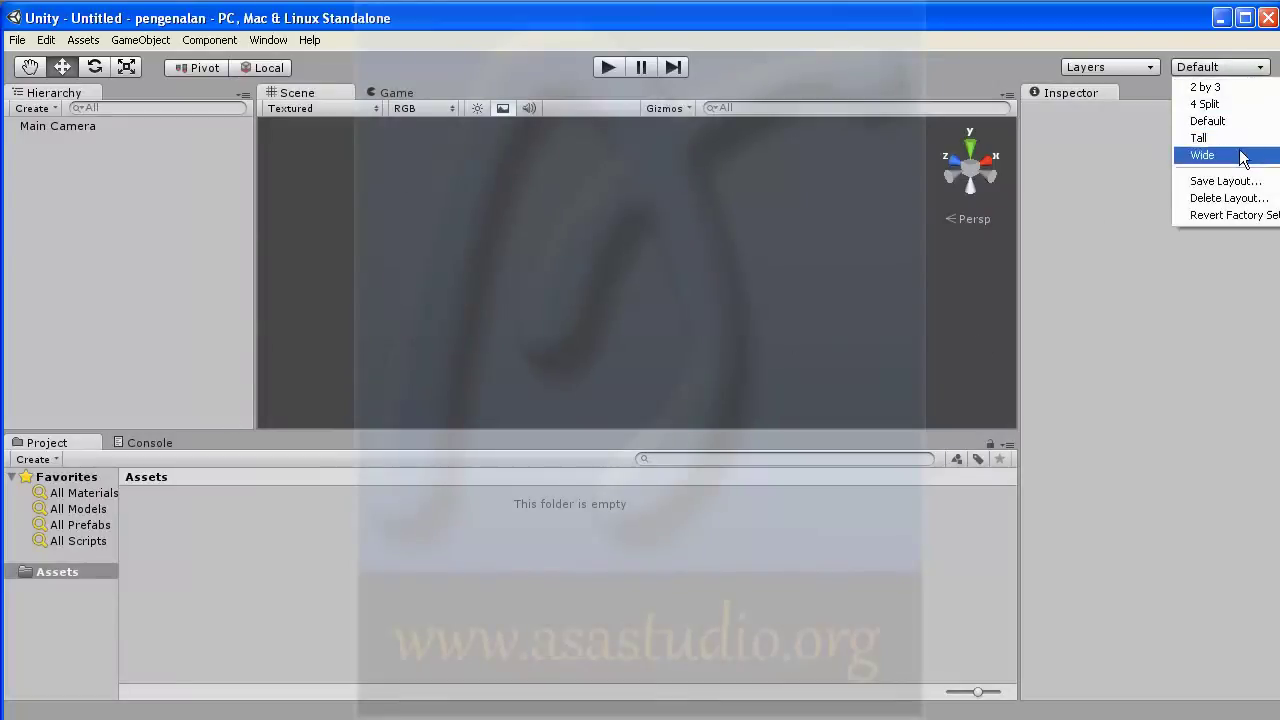
click(847, 18)
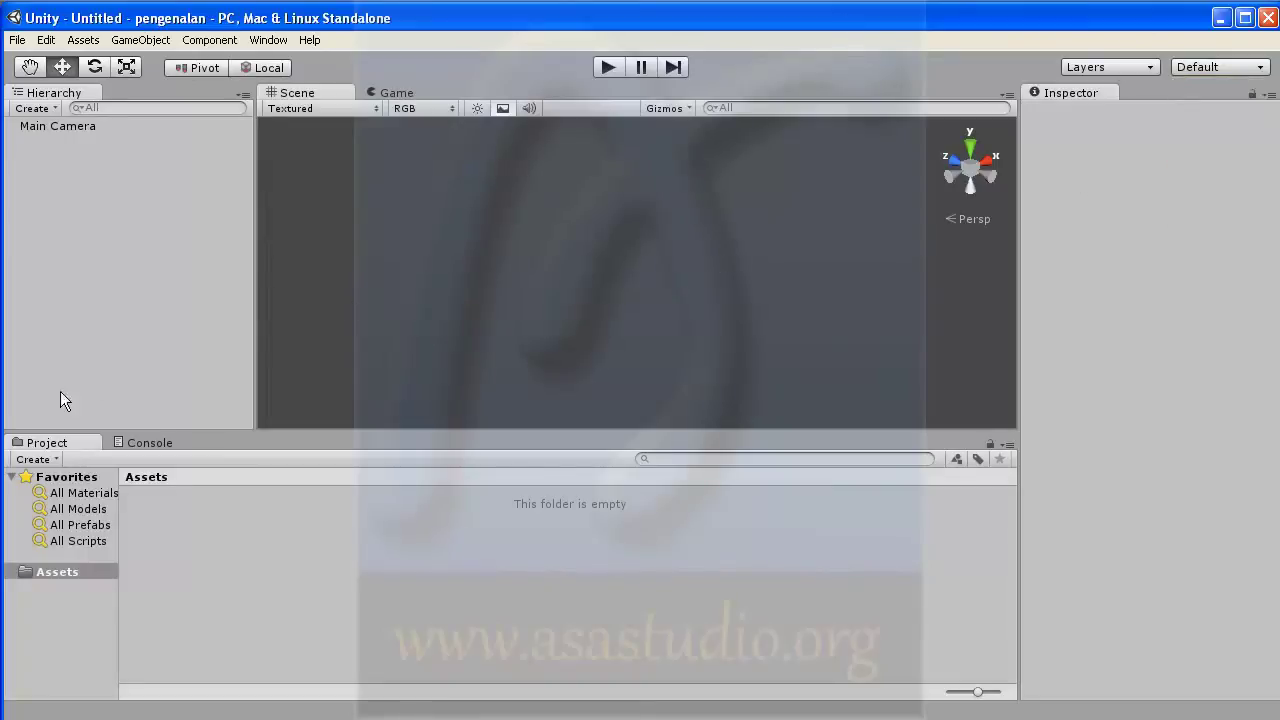
Open the Build Settings and look through the whole list of target platforms.
click(62, 67)
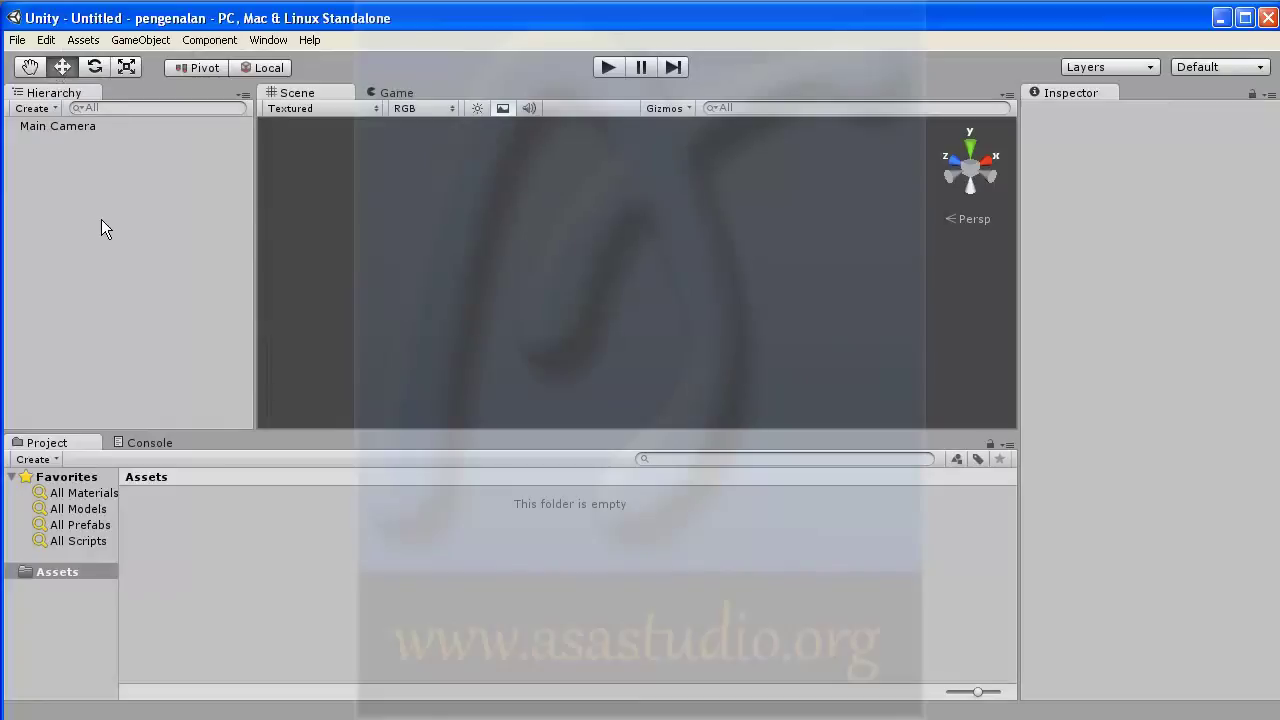
click(18, 42)
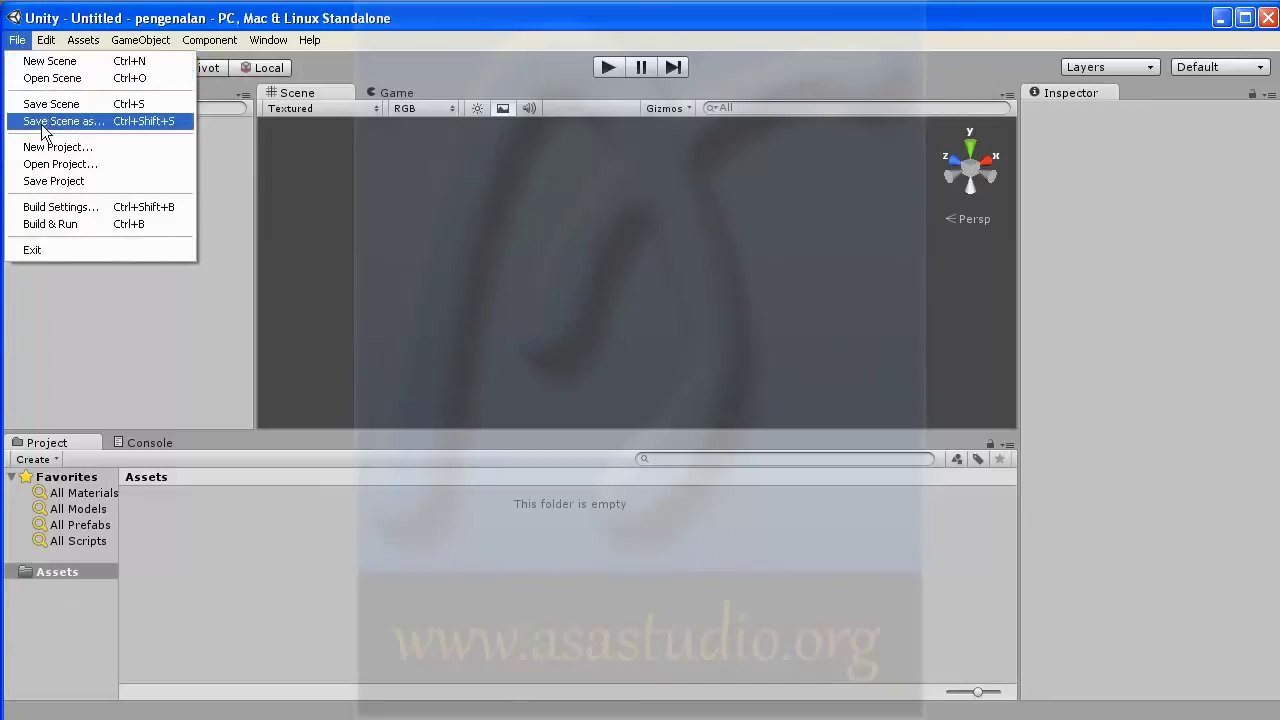
click(60, 207)
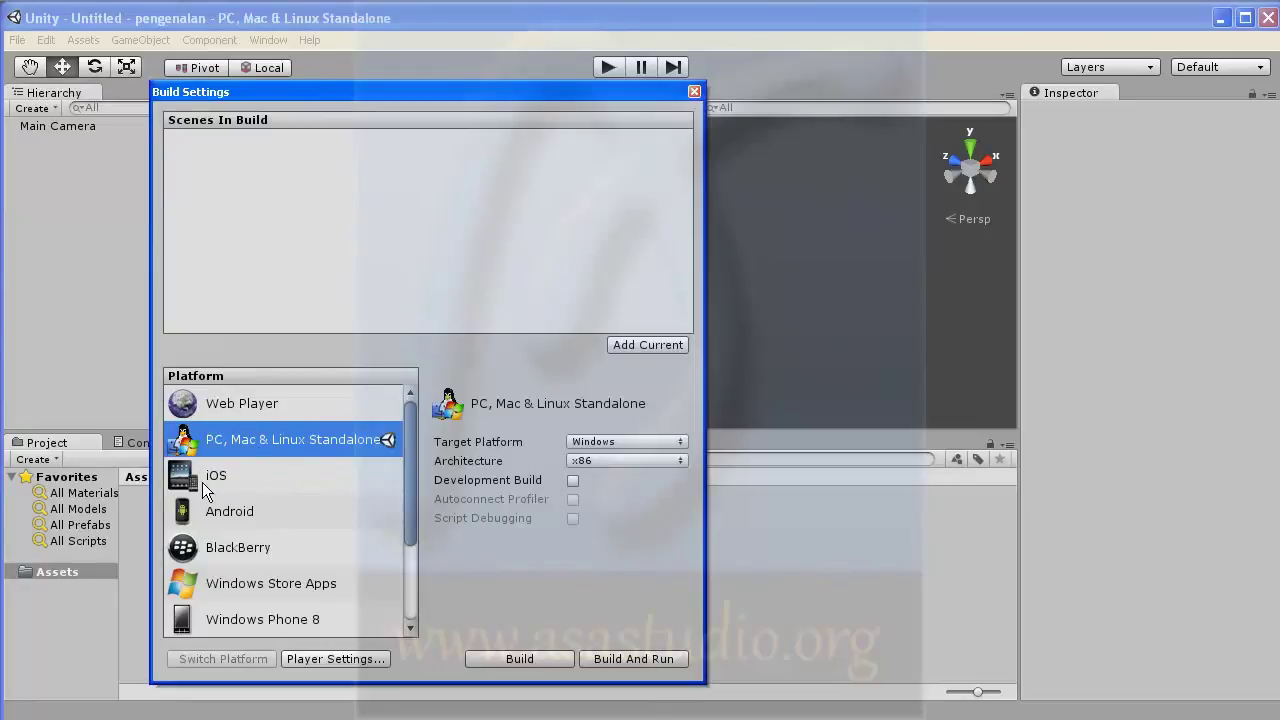
drag(413, 508, 414, 588)
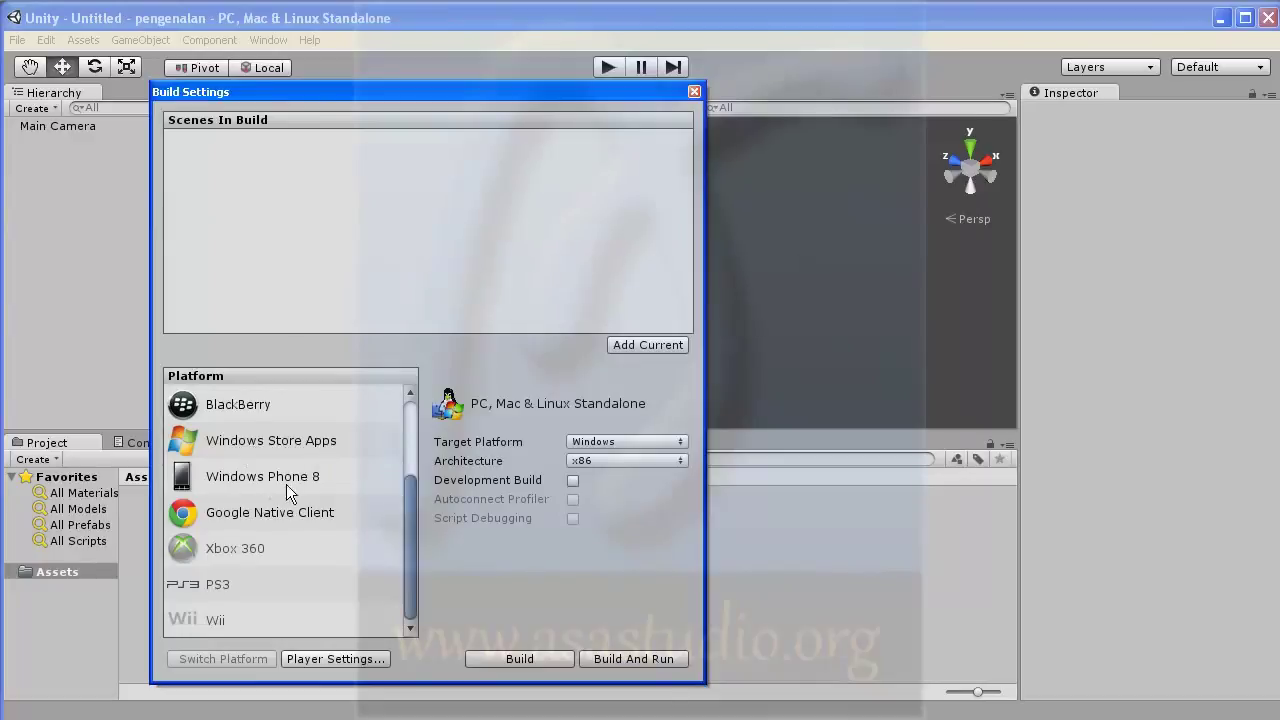
Examine the build options for Xbox 360, PS3, Wii and Google Native Client, and close the Build Settings without switching platform.
click(226, 557)
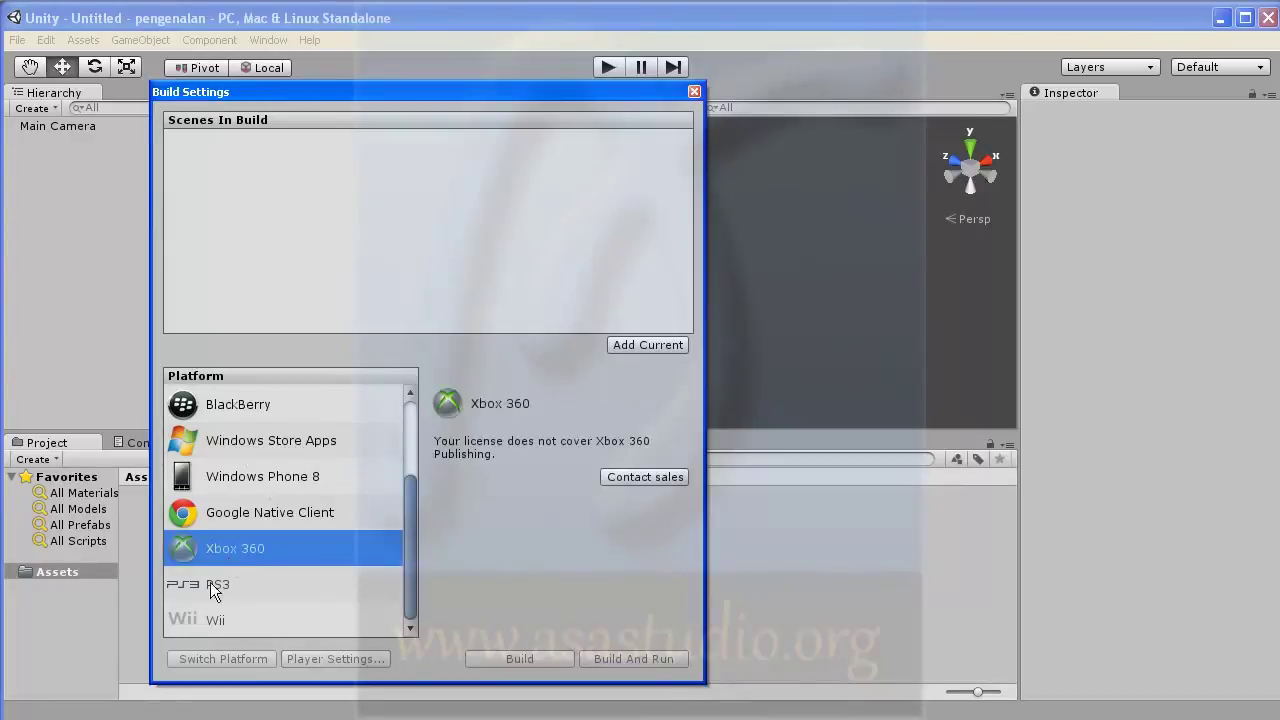
click(212, 588)
click(216, 614)
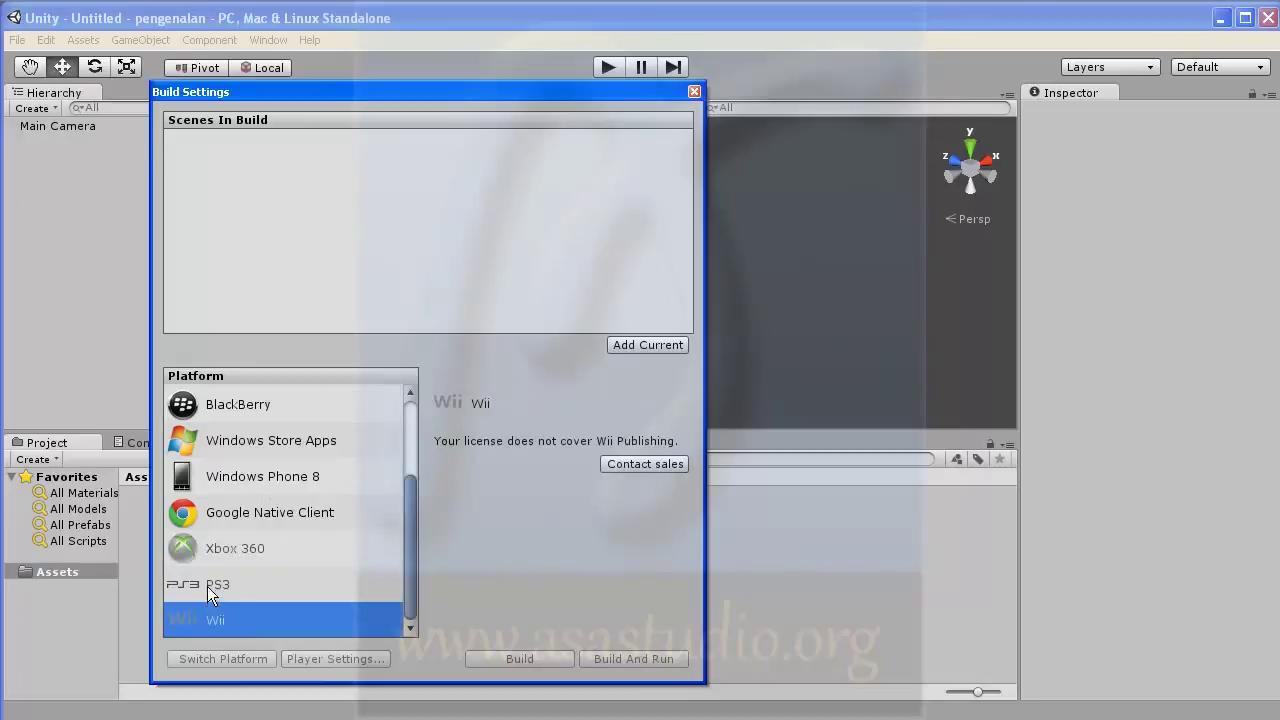
click(207, 584)
click(207, 548)
click(213, 512)
mouse_move(408, 541)
mouse_down()
mouse_move(415, 452)
mouse_move(422, 551)
mouse_up()
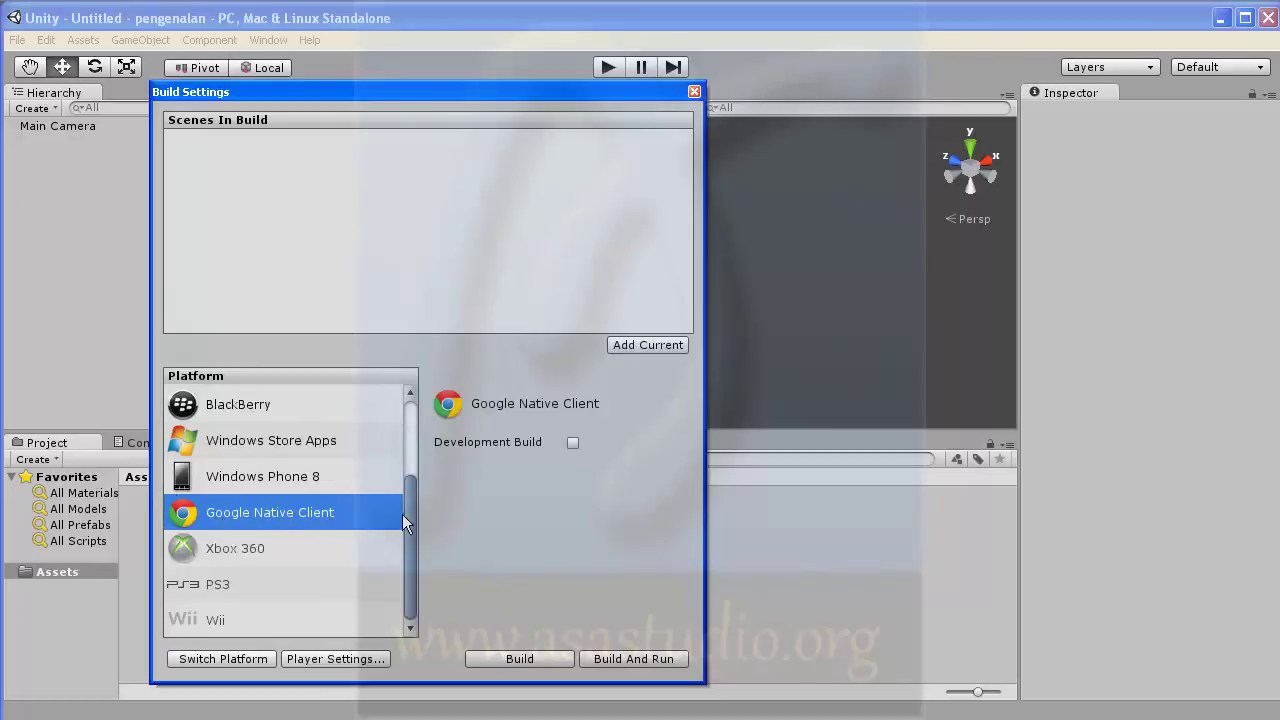
drag(407, 523, 416, 449)
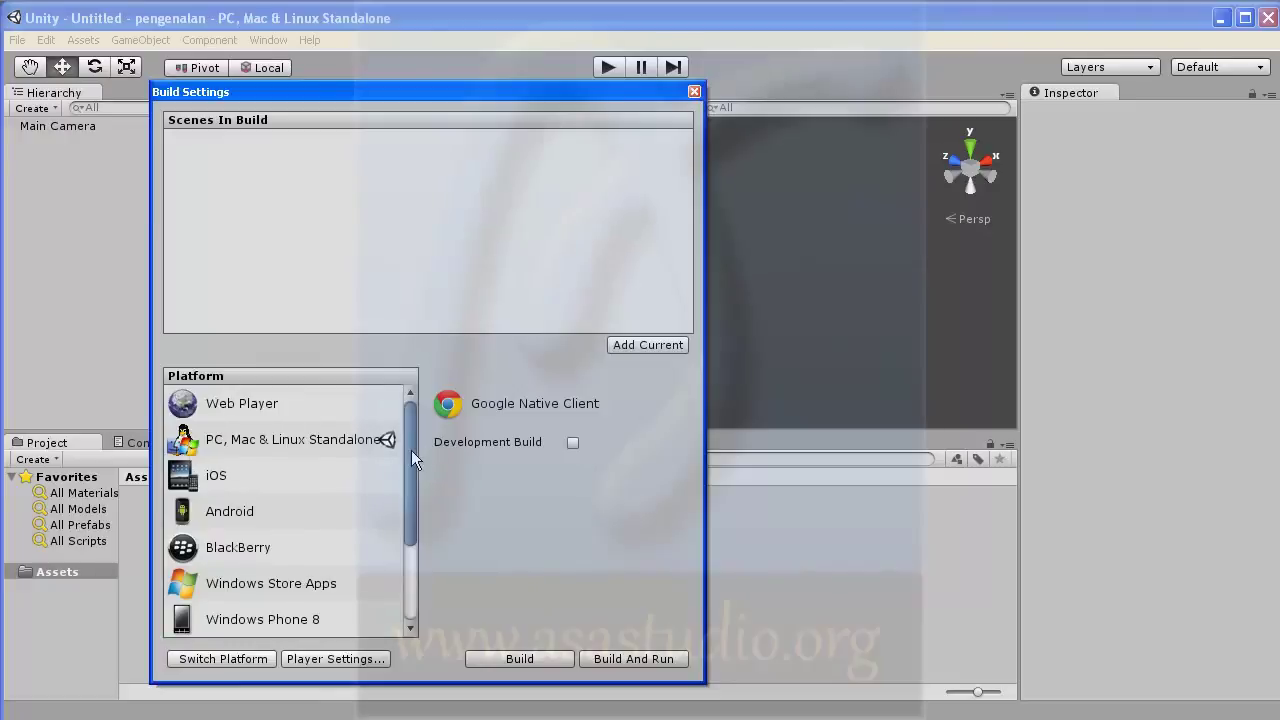
drag(411, 450, 413, 548)
click(694, 91)
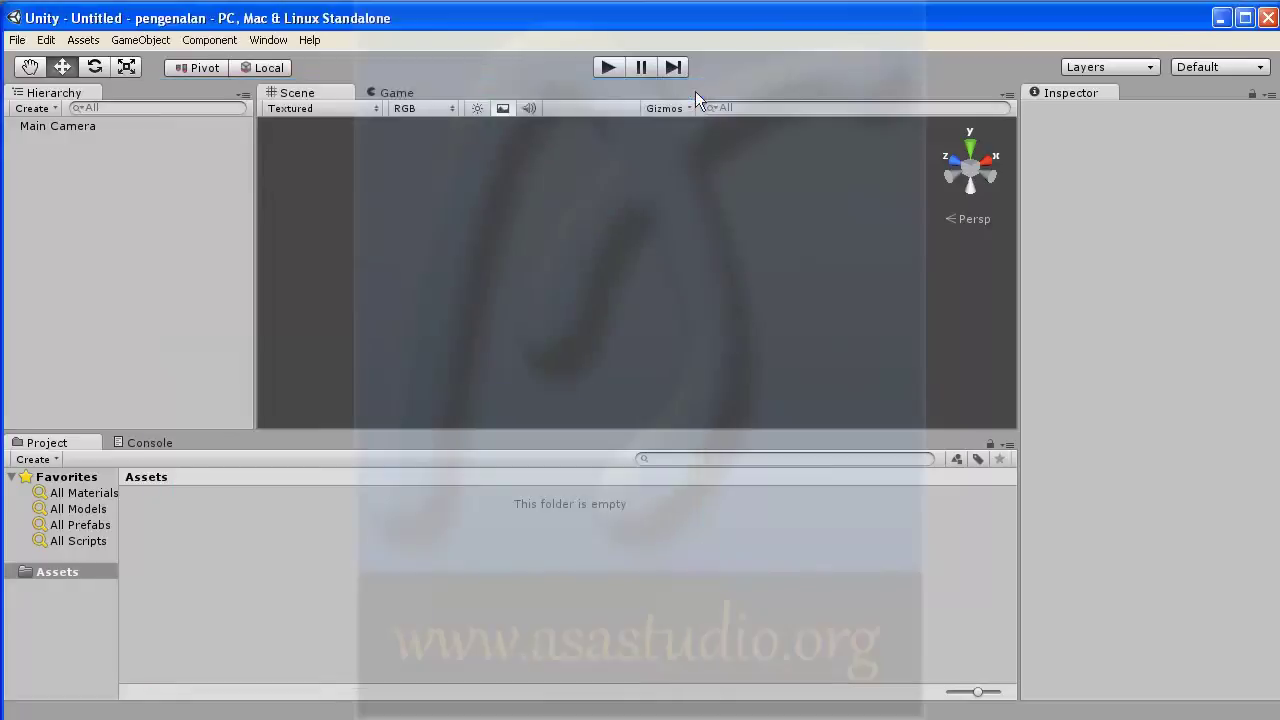
Open the project's Input settings and examine the Fire1 and Fire2 axes along with the rest of the axis list.
click(47, 42)
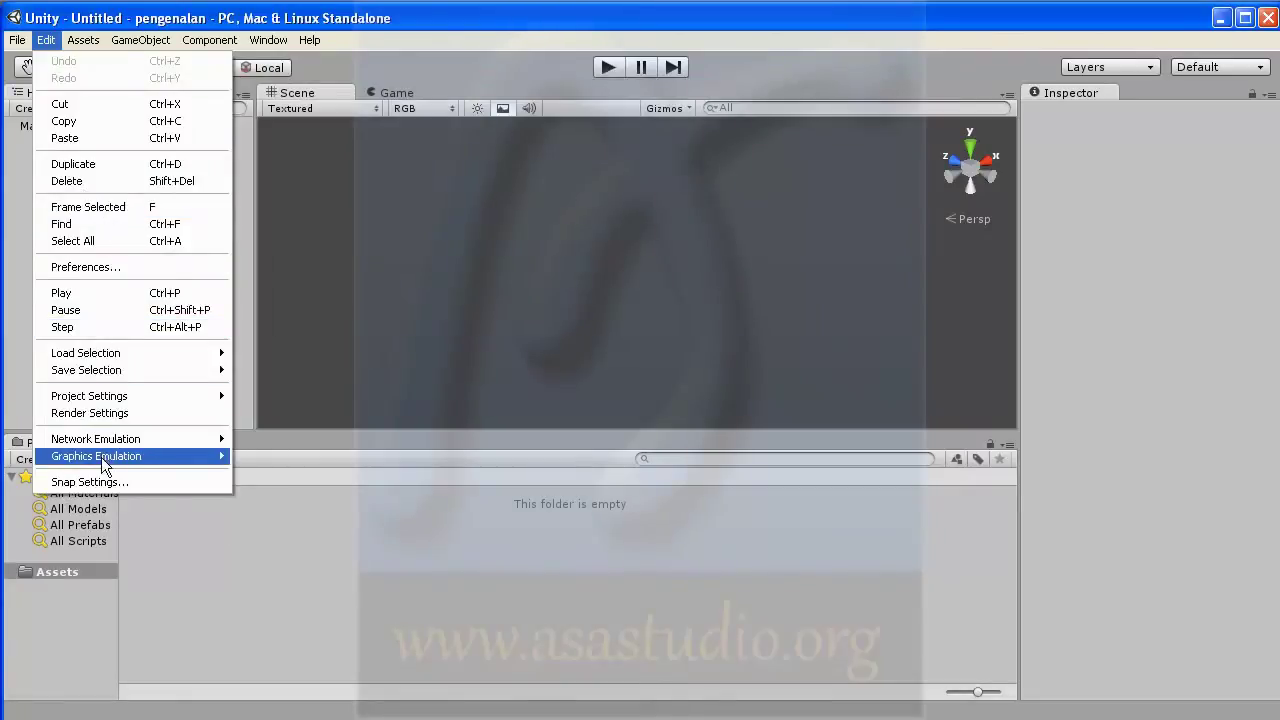
mouse_move(118, 400)
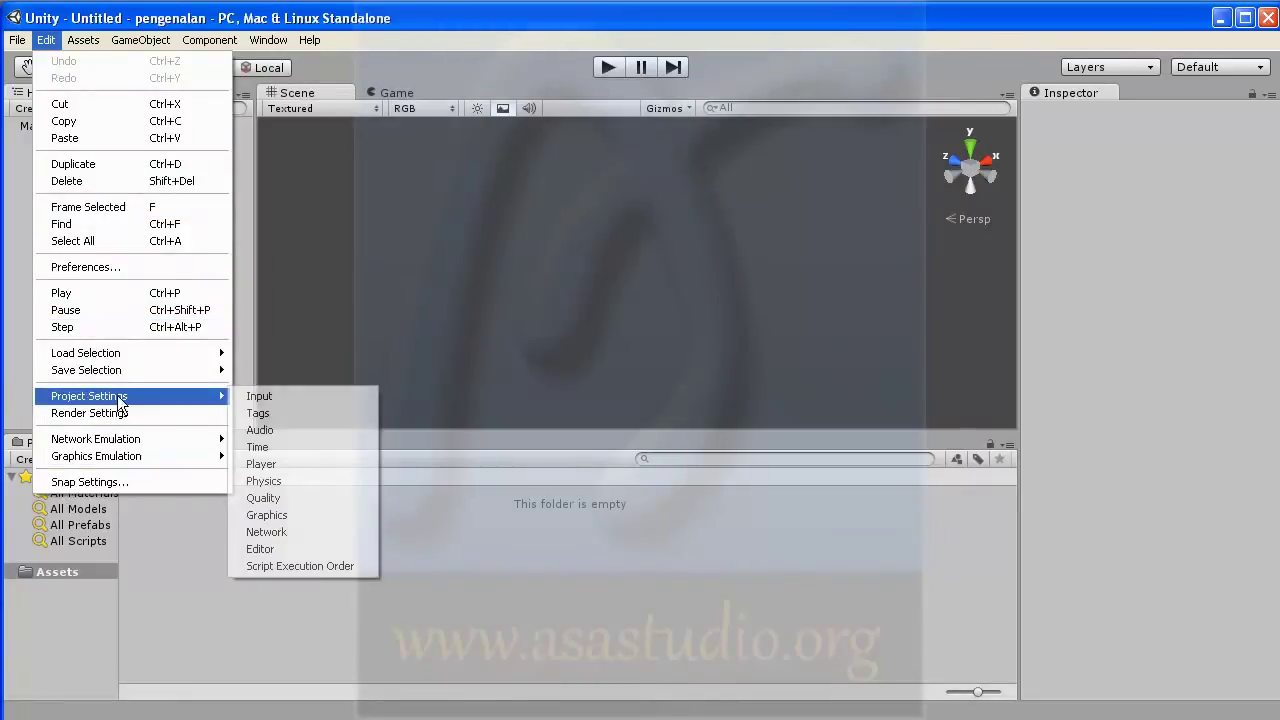
click(290, 396)
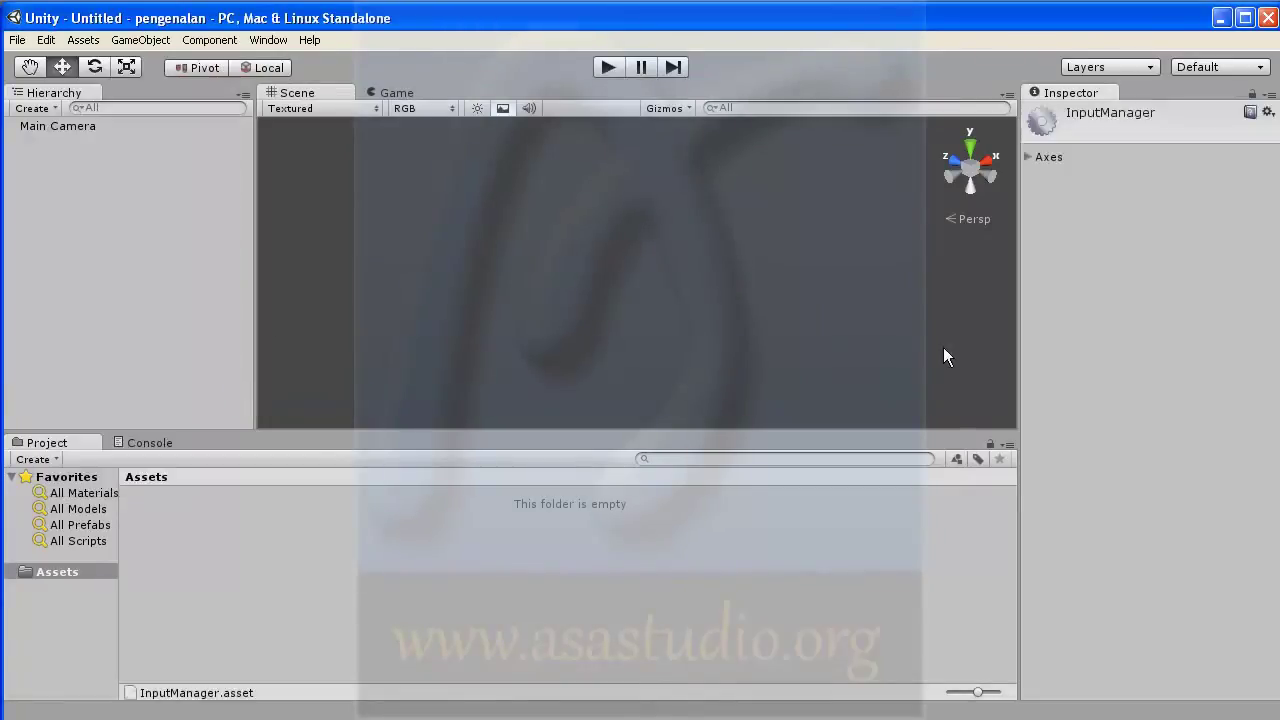
click(1026, 156)
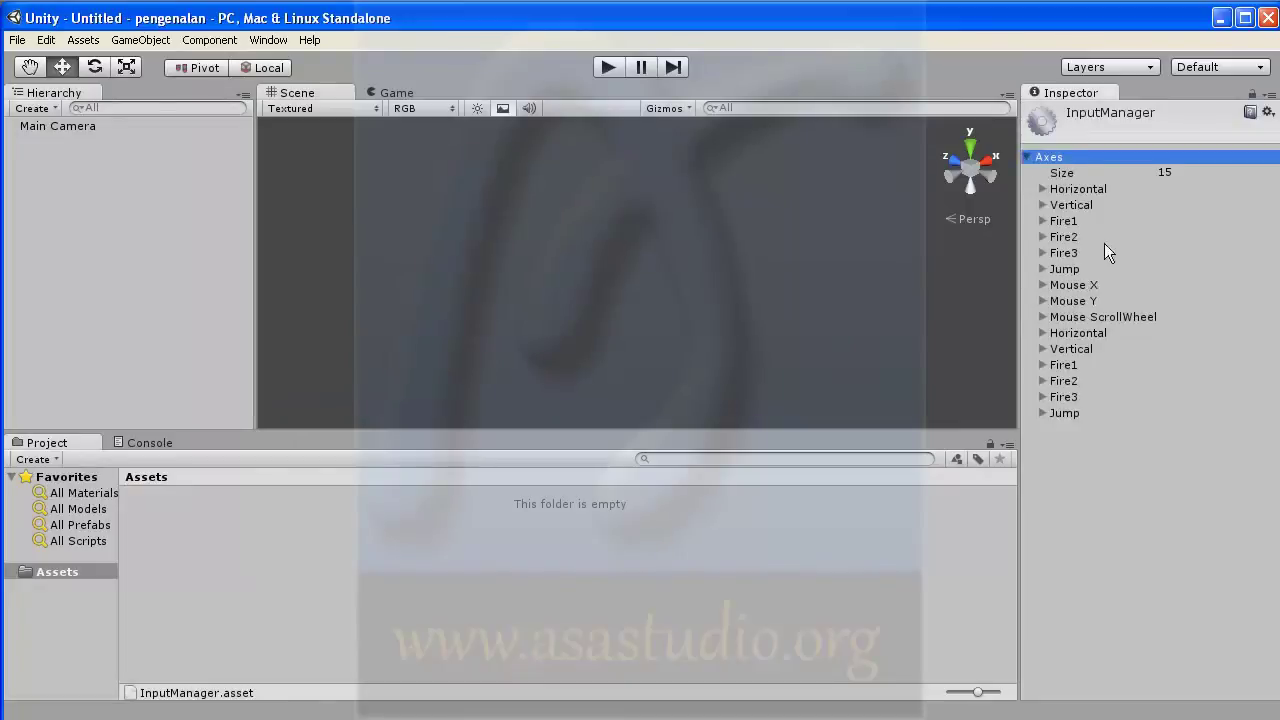
click(1044, 222)
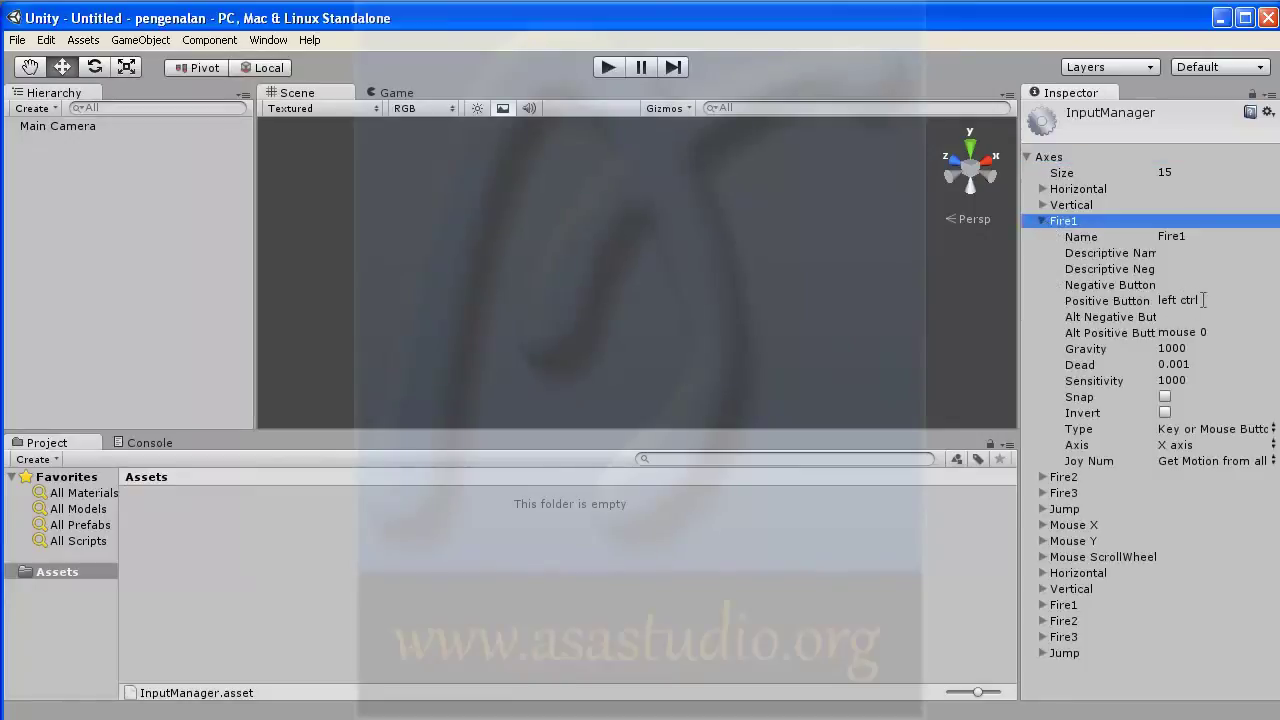
click(1043, 477)
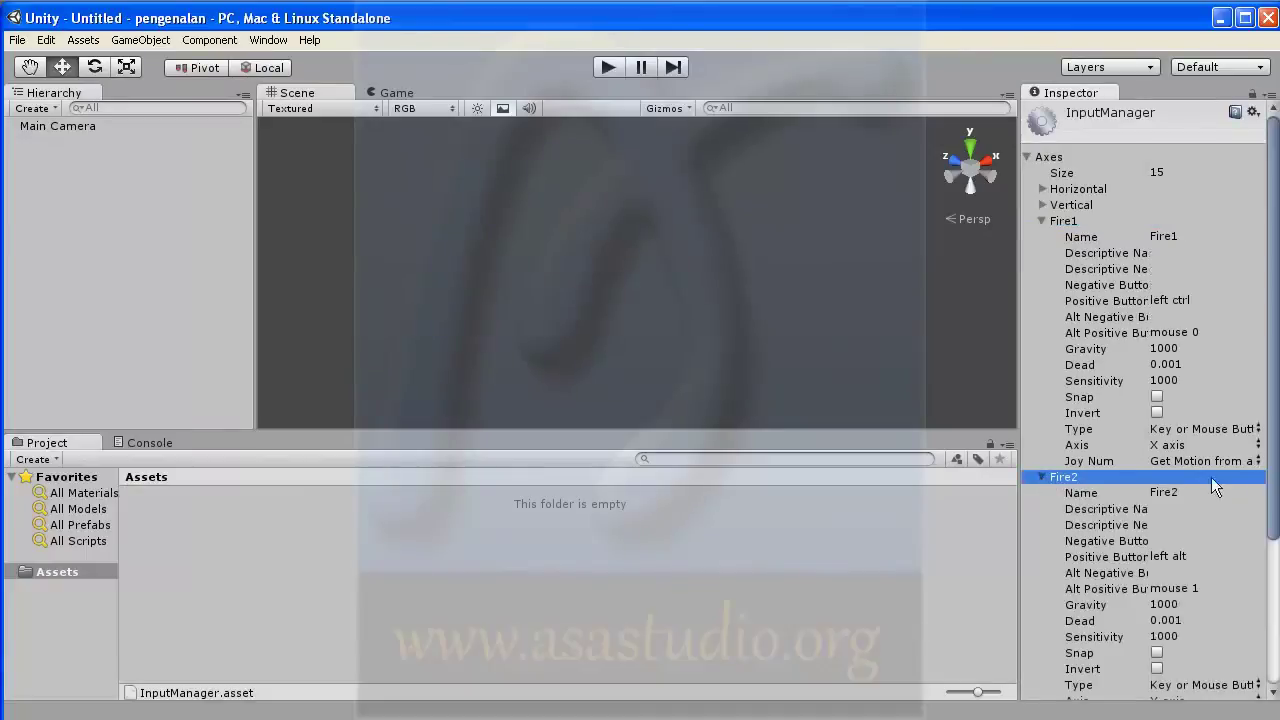
drag(1272, 462, 1272, 612)
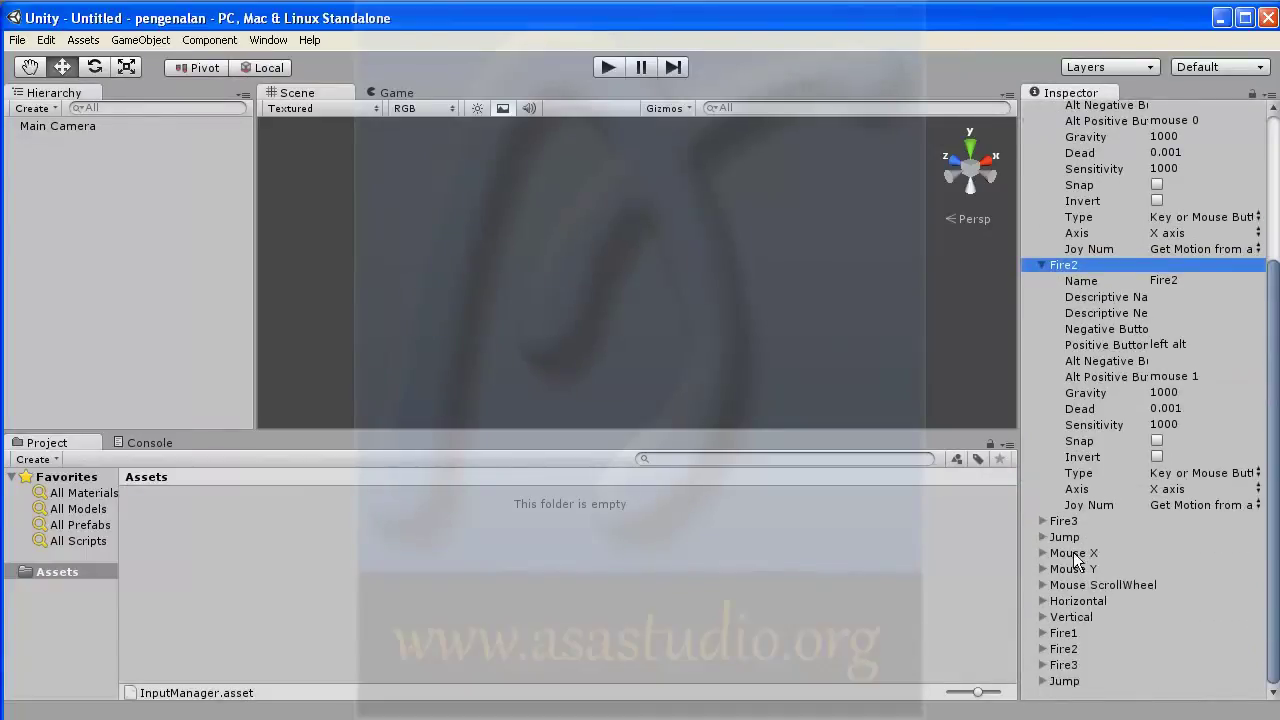
View the list of project settings categories and display the scene's Render Settings.
click(45, 41)
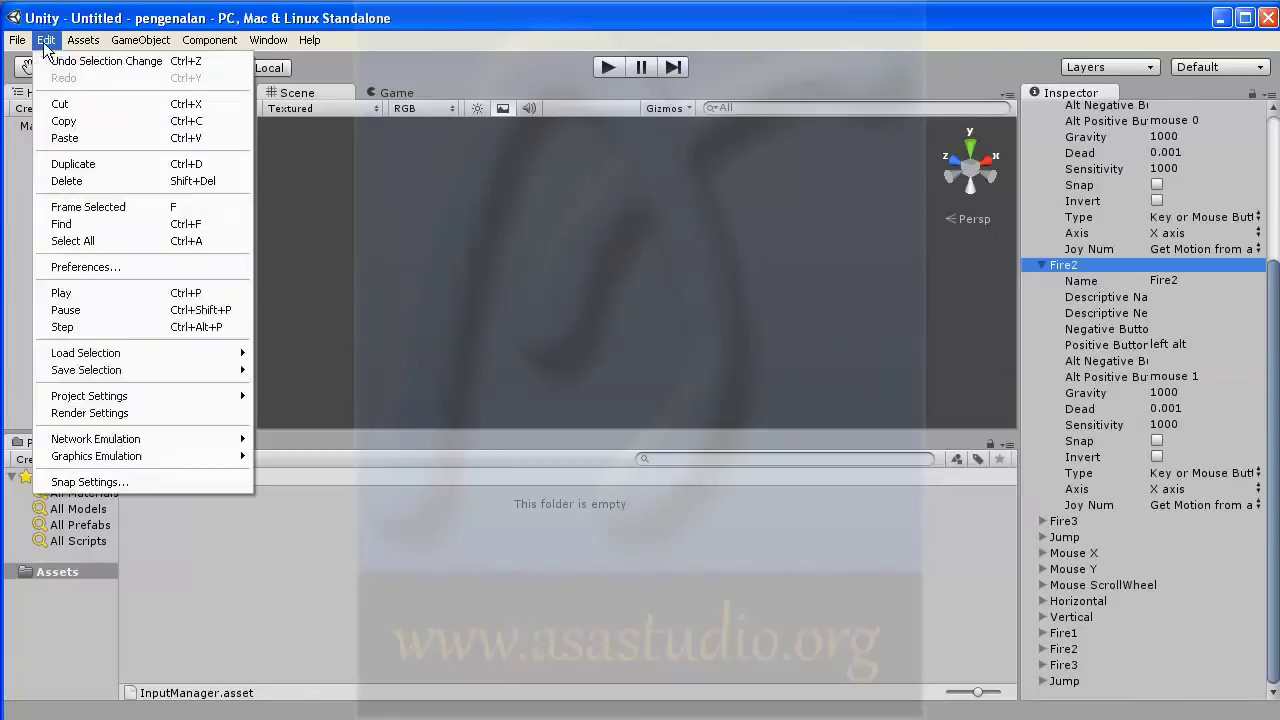
mouse_move(133, 402)
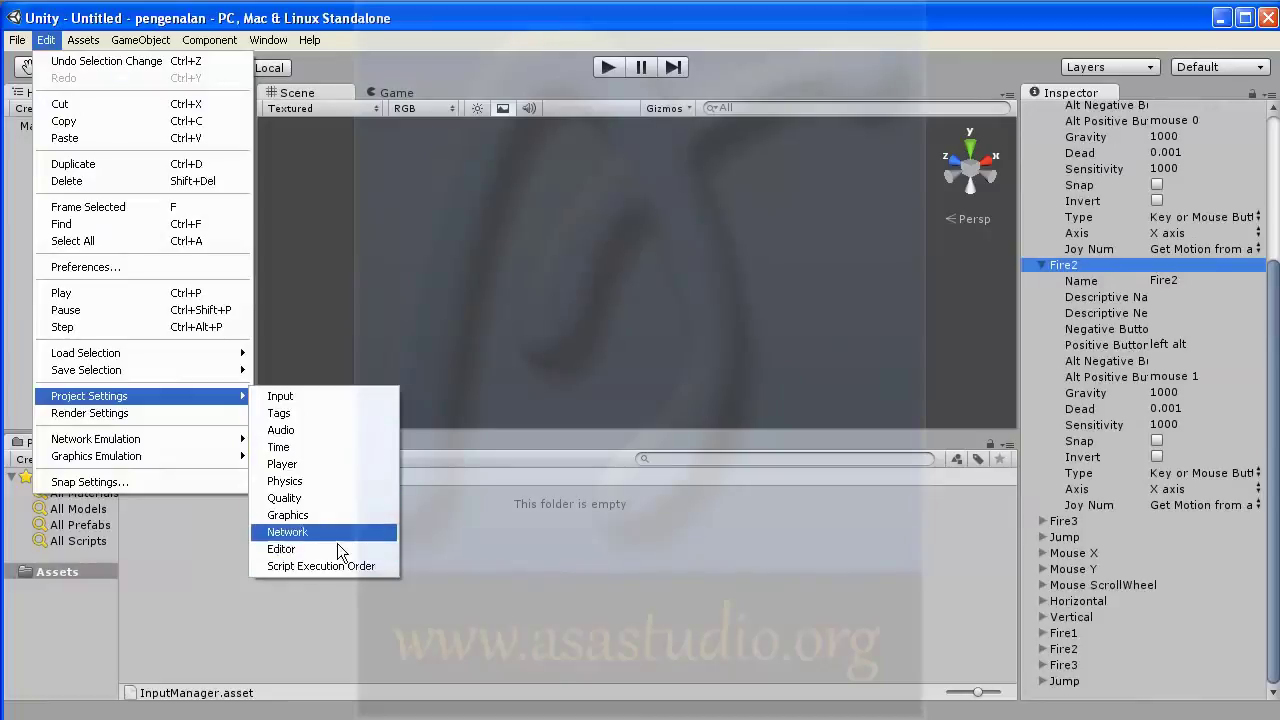
click(90, 412)
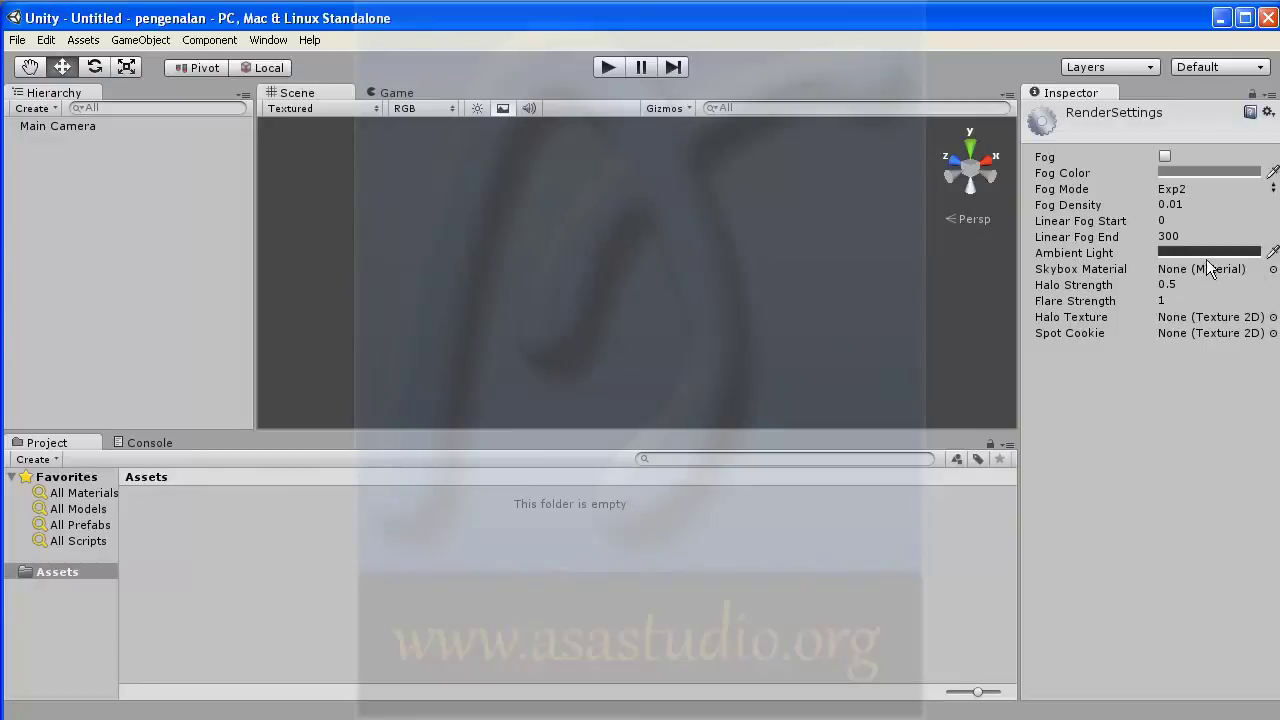
Look through the available commands for editing, assets, game objects, components and editor windows without running any.
click(46, 40)
mouse_move(117, 440)
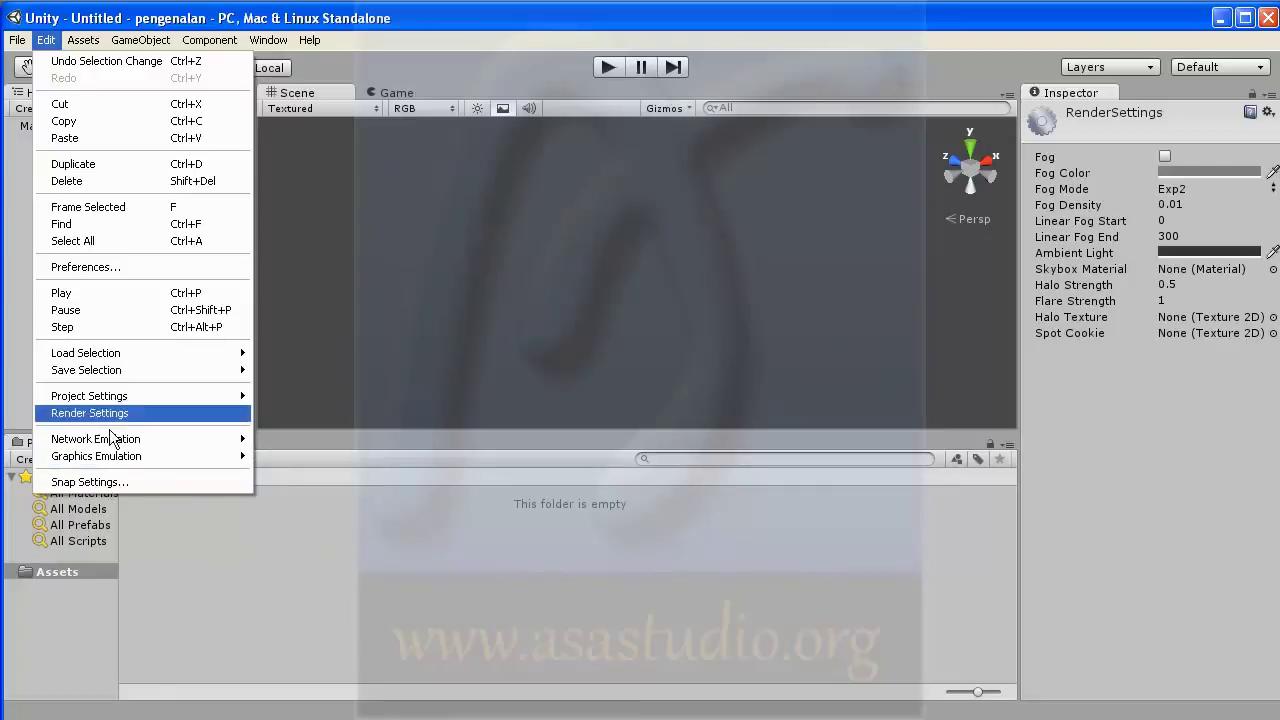
mouse_move(83, 40)
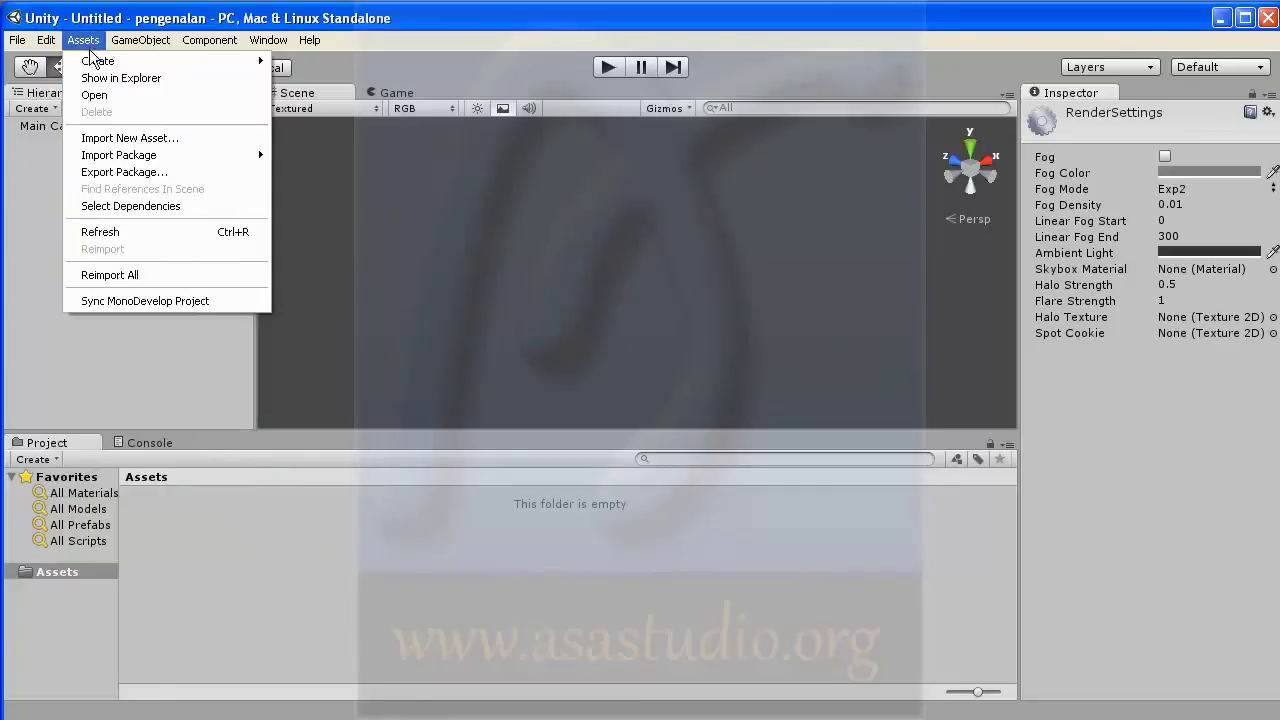
mouse_move(95, 62)
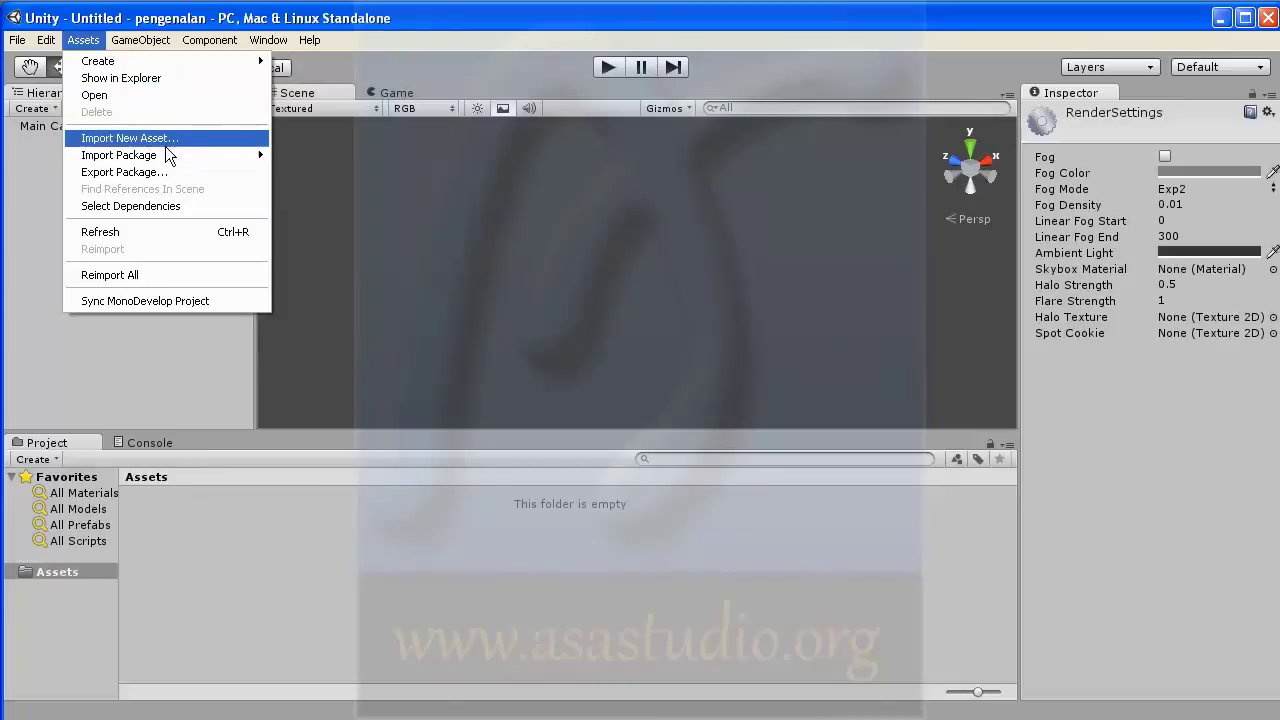
mouse_move(169, 155)
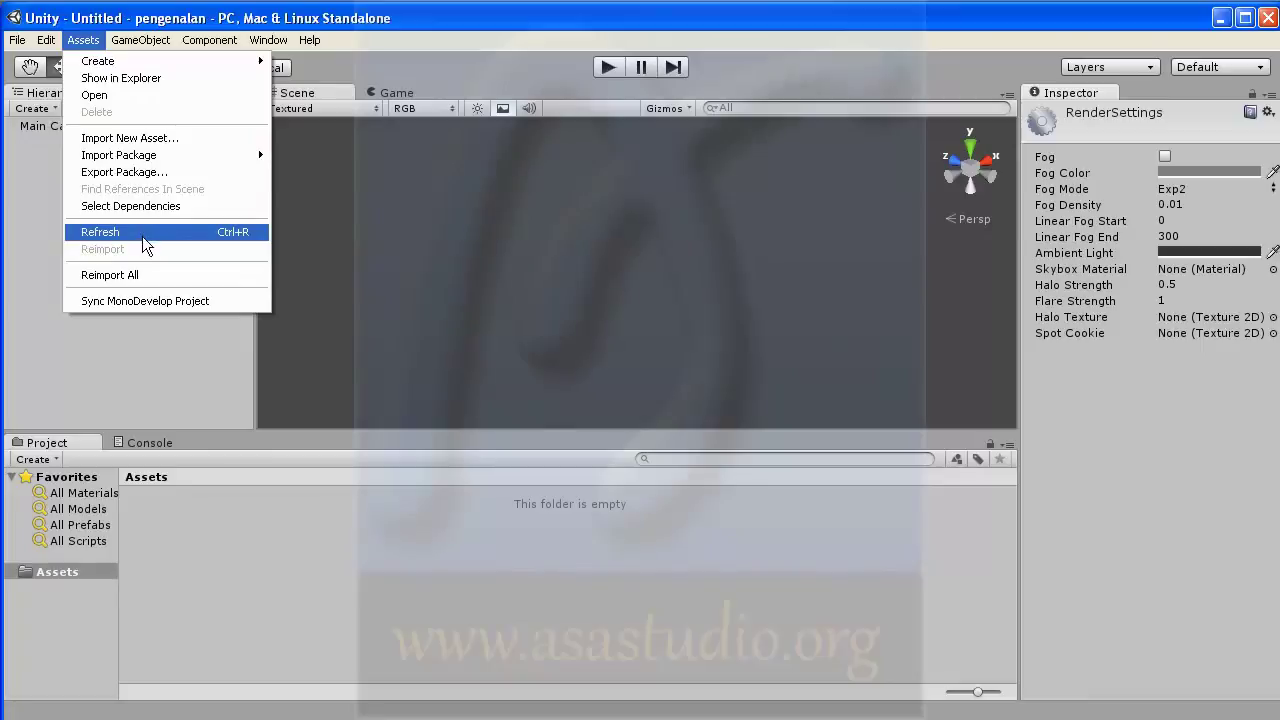
mouse_move(140, 40)
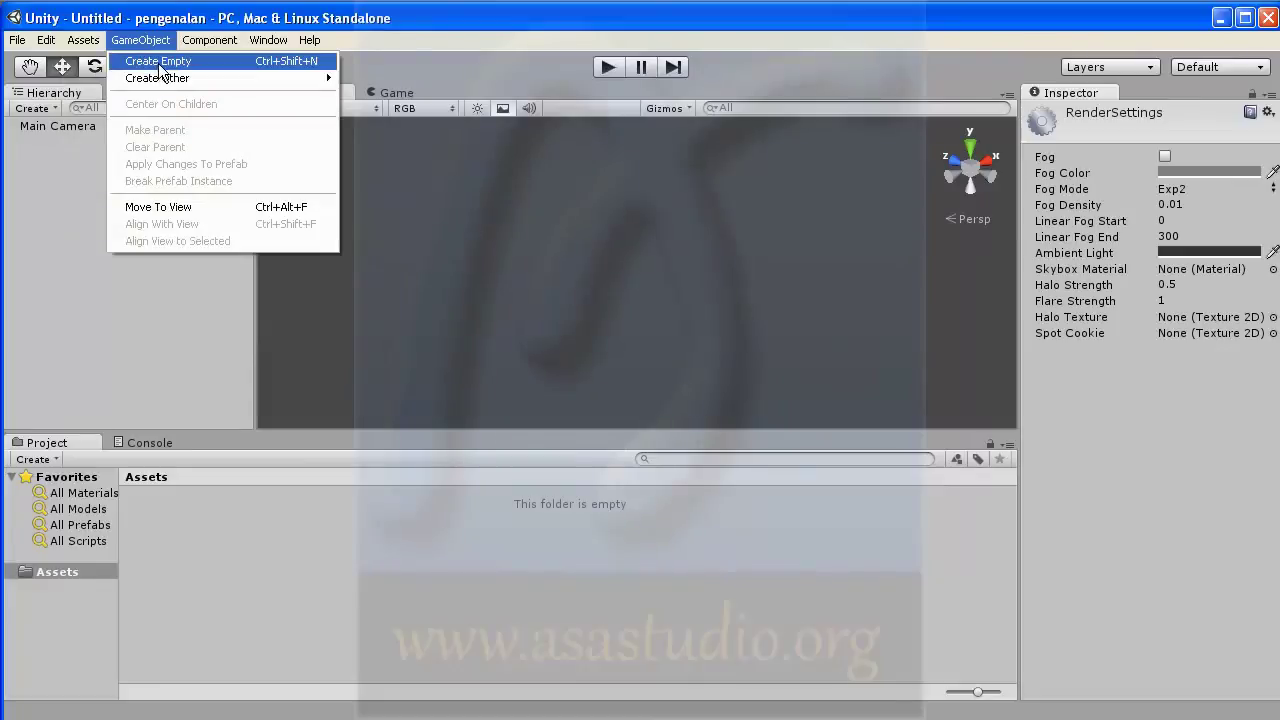
mouse_move(170, 86)
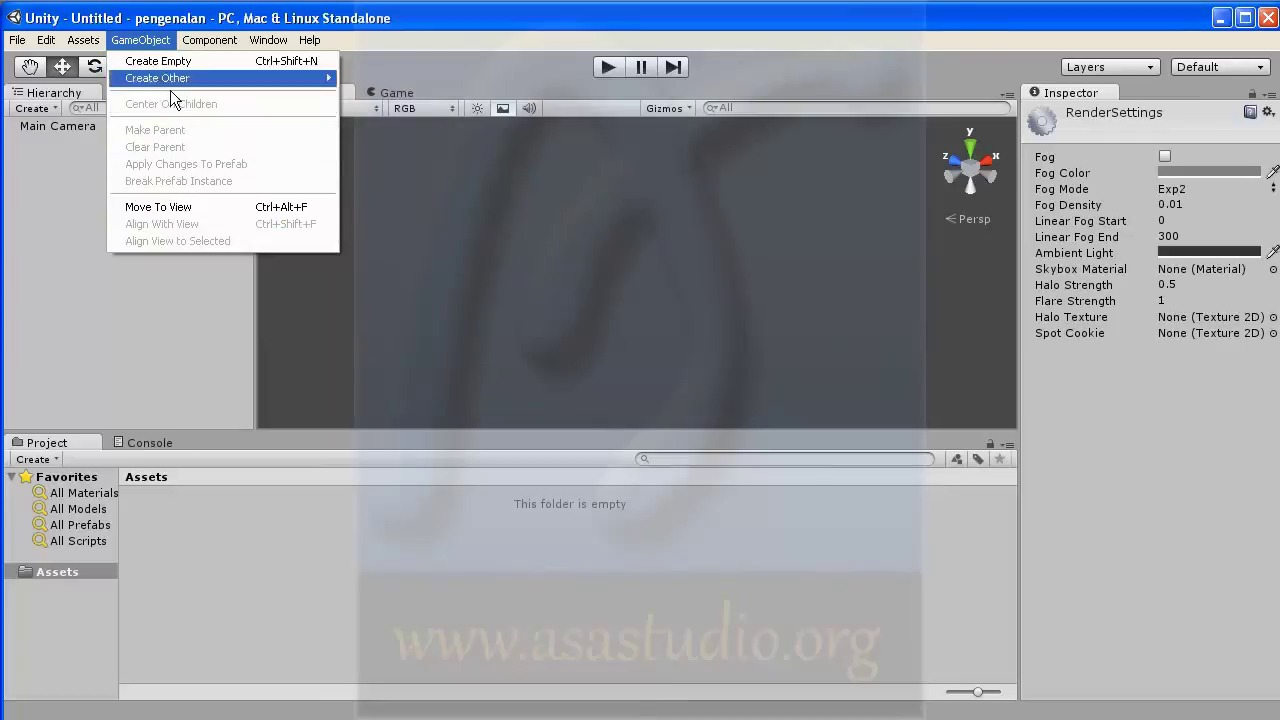
mouse_move(209, 40)
mouse_move(218, 84)
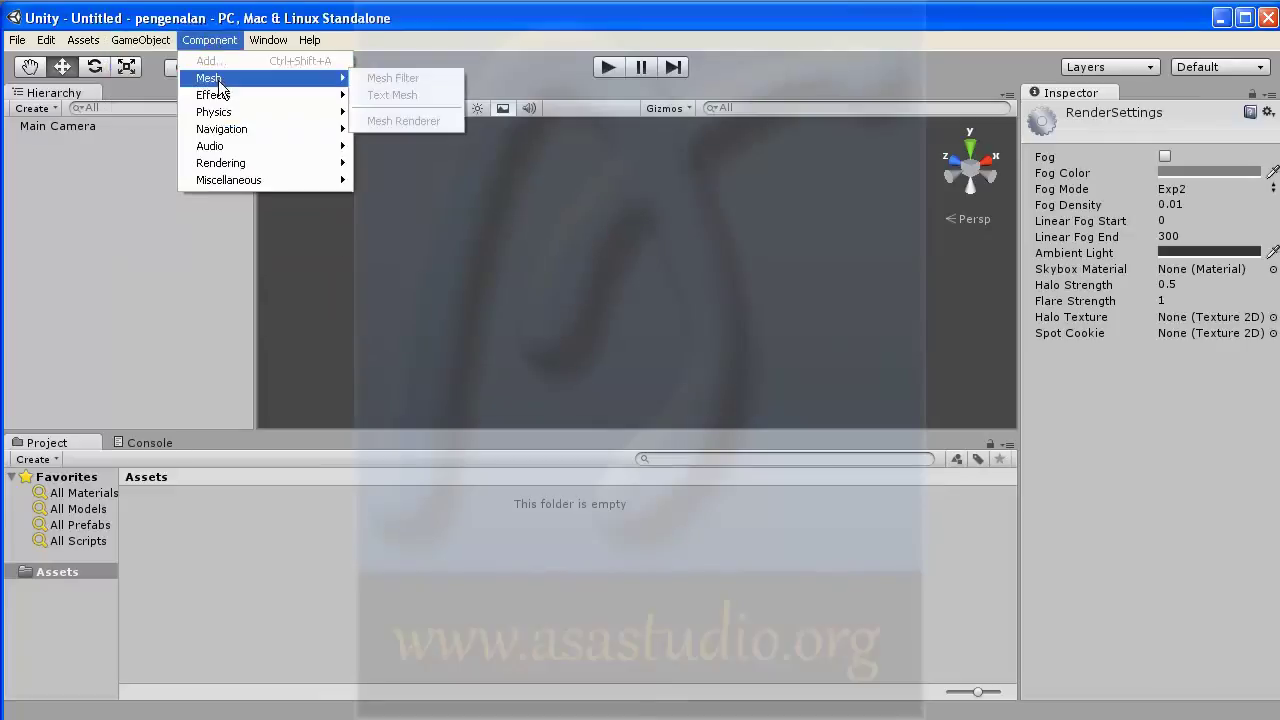
mouse_move(272, 91)
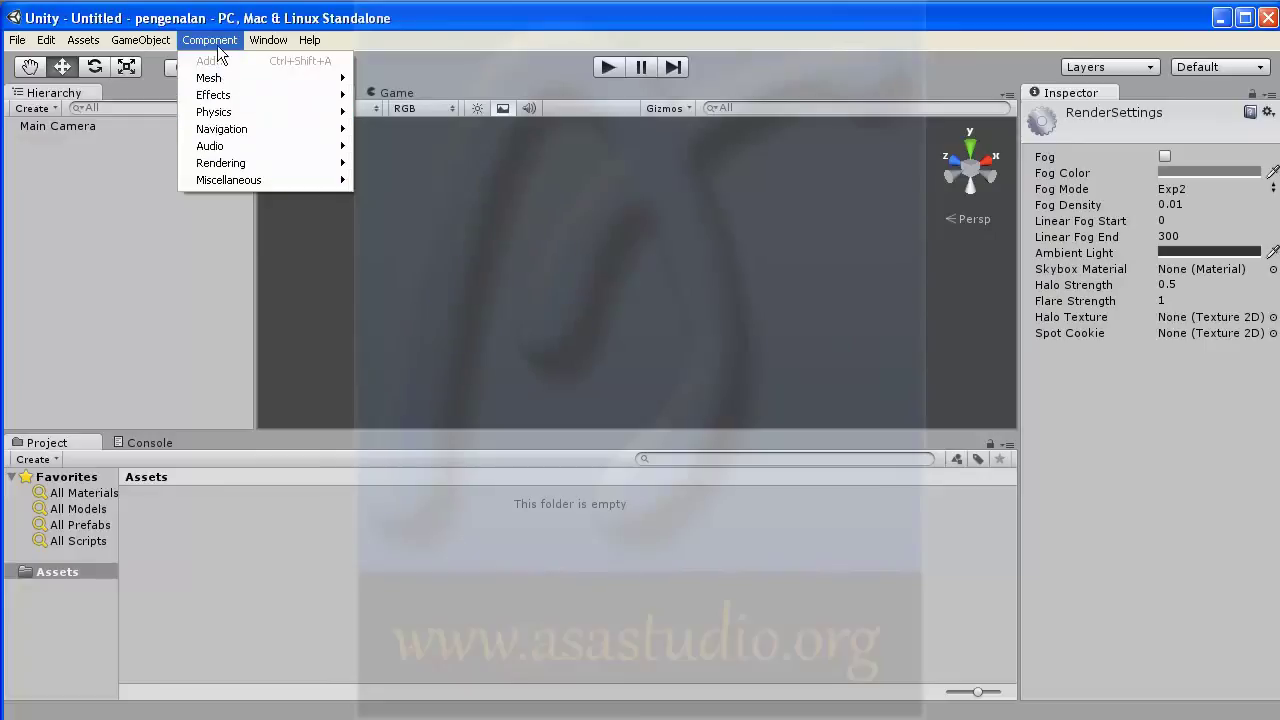
mouse_move(268, 42)
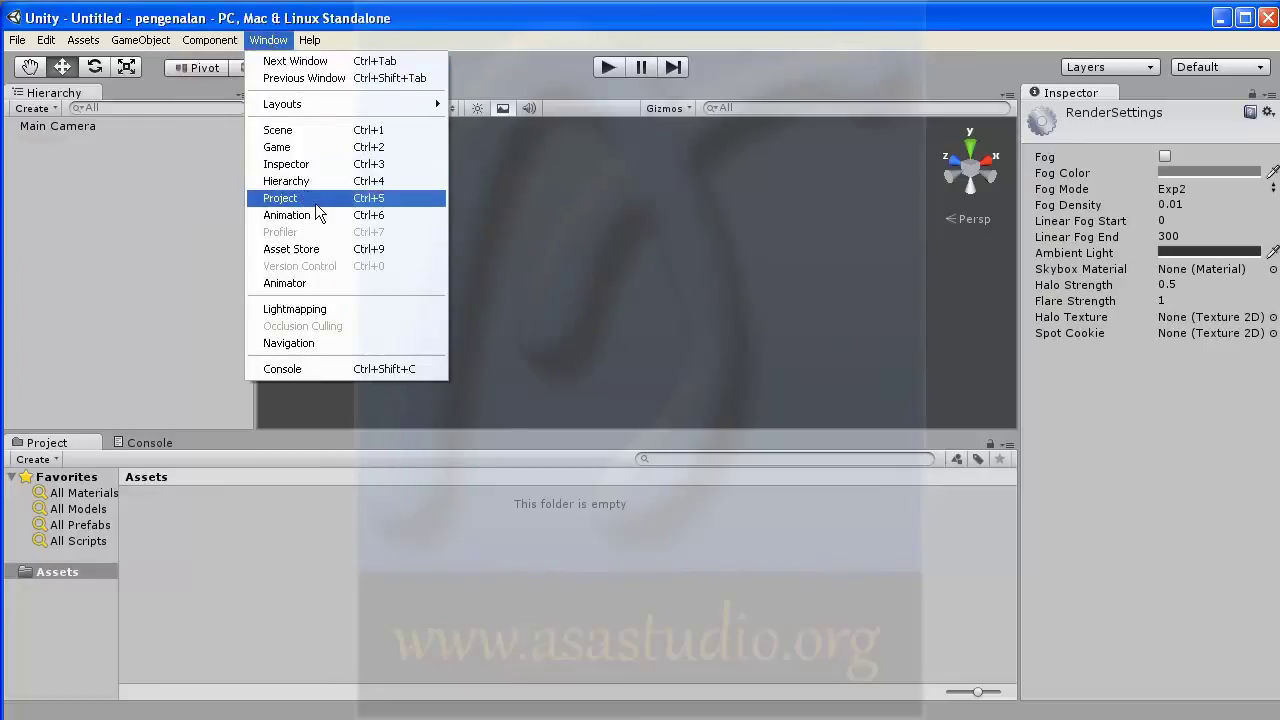
click(646, 213)
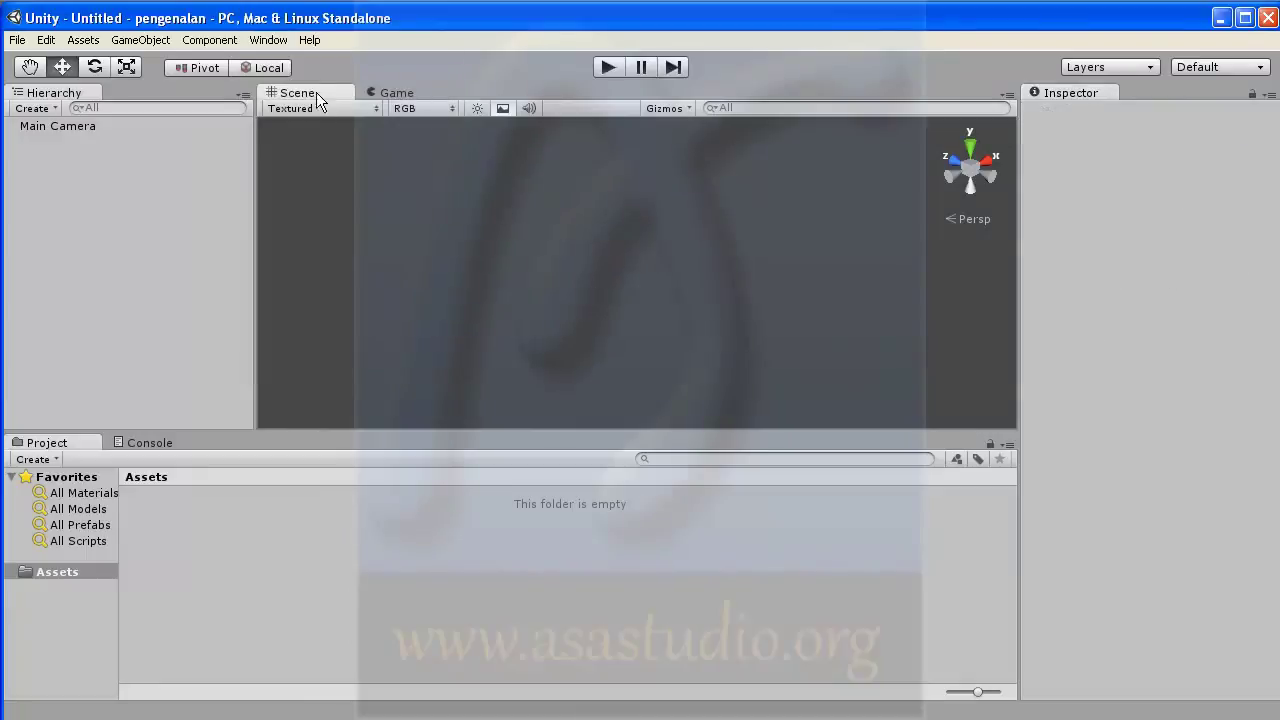
Display the Game view, point out the Inspector, and alternate between the Console and Project views, leaving the Console shown.
click(389, 92)
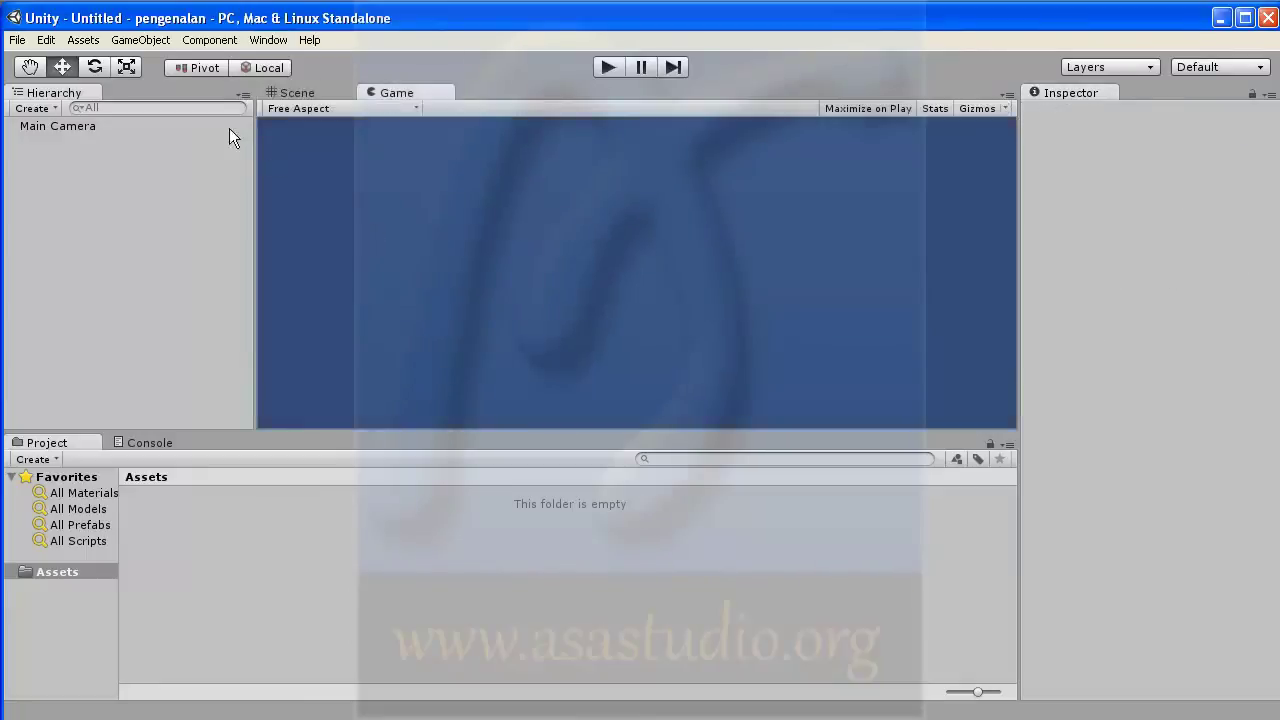
click(268, 40)
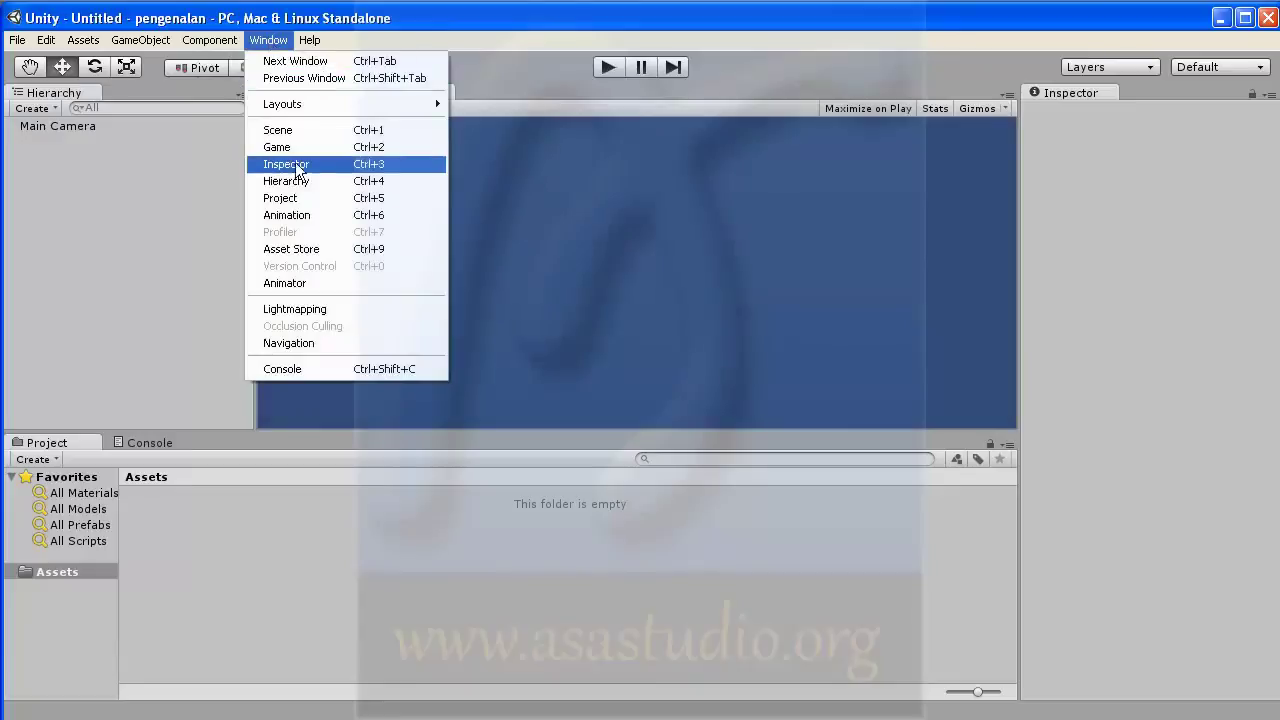
click(1070, 89)
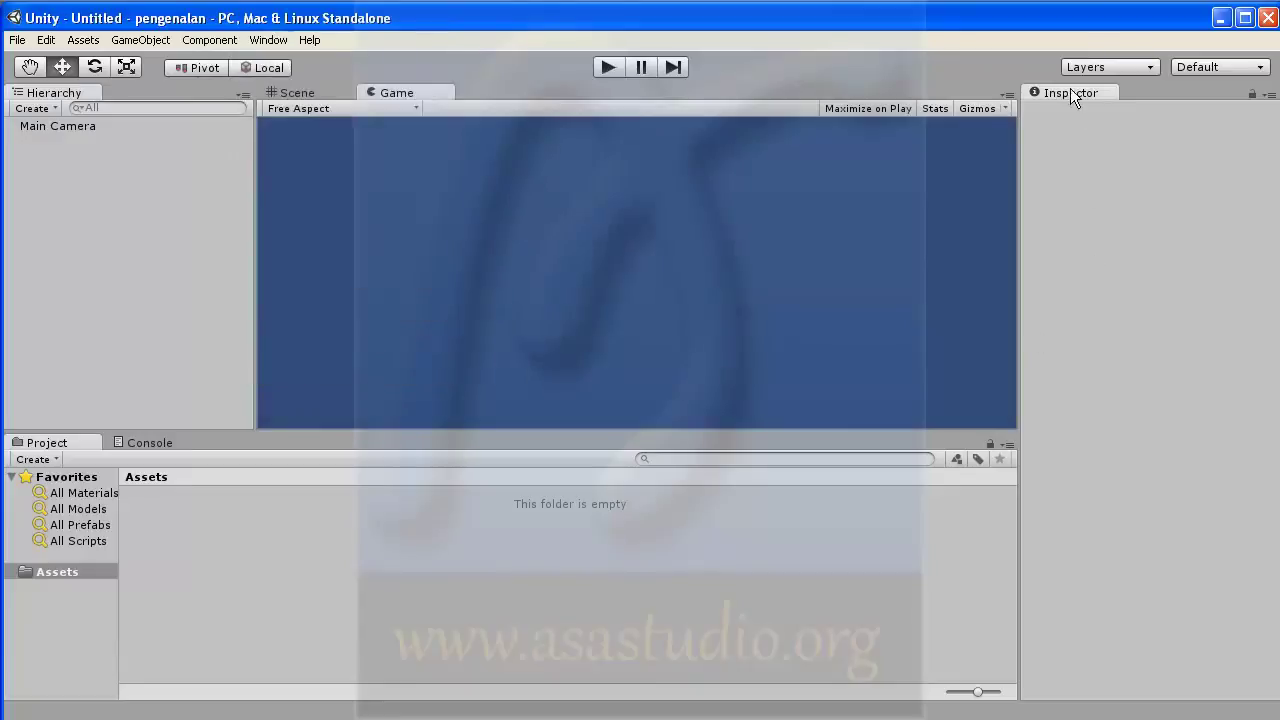
click(150, 445)
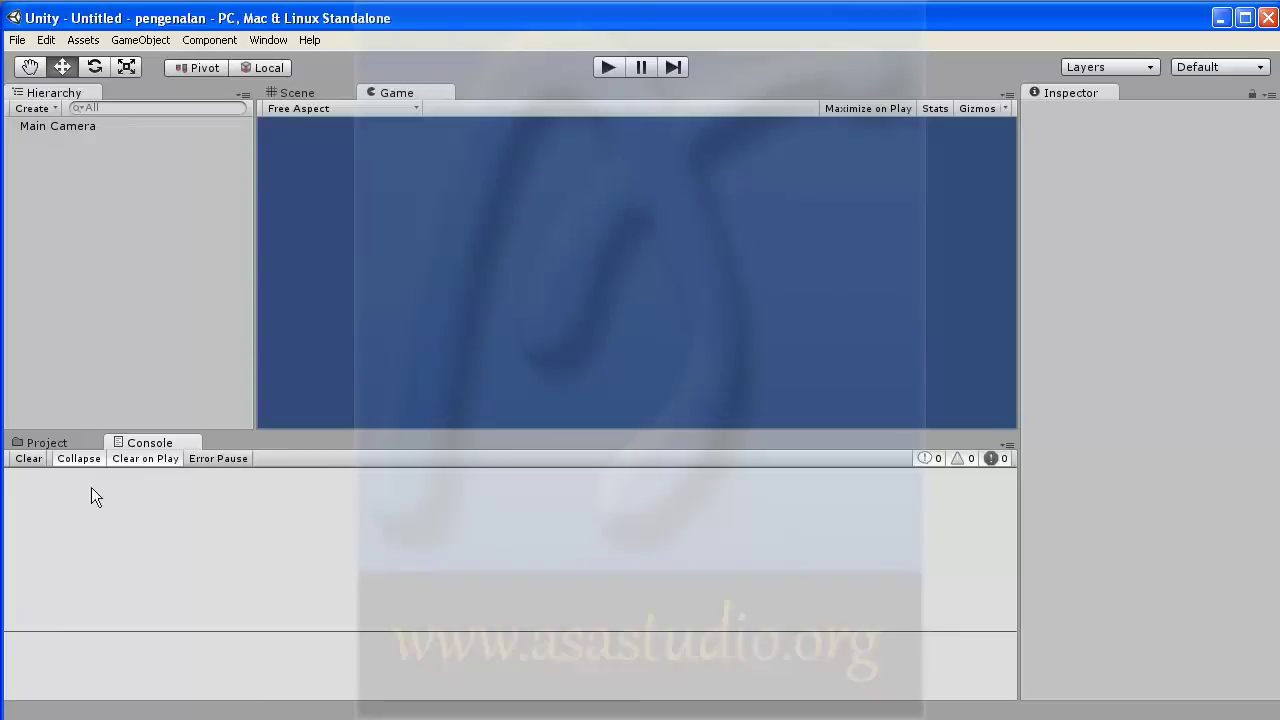
click(57, 446)
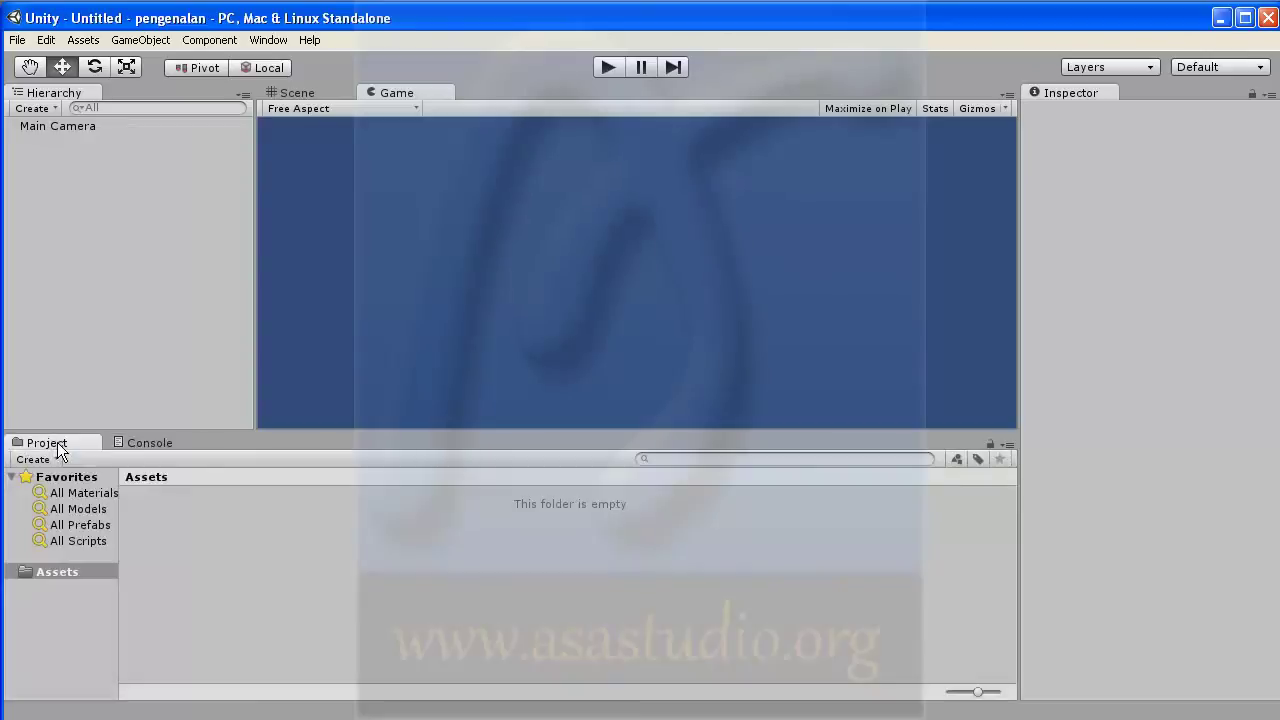
click(150, 445)
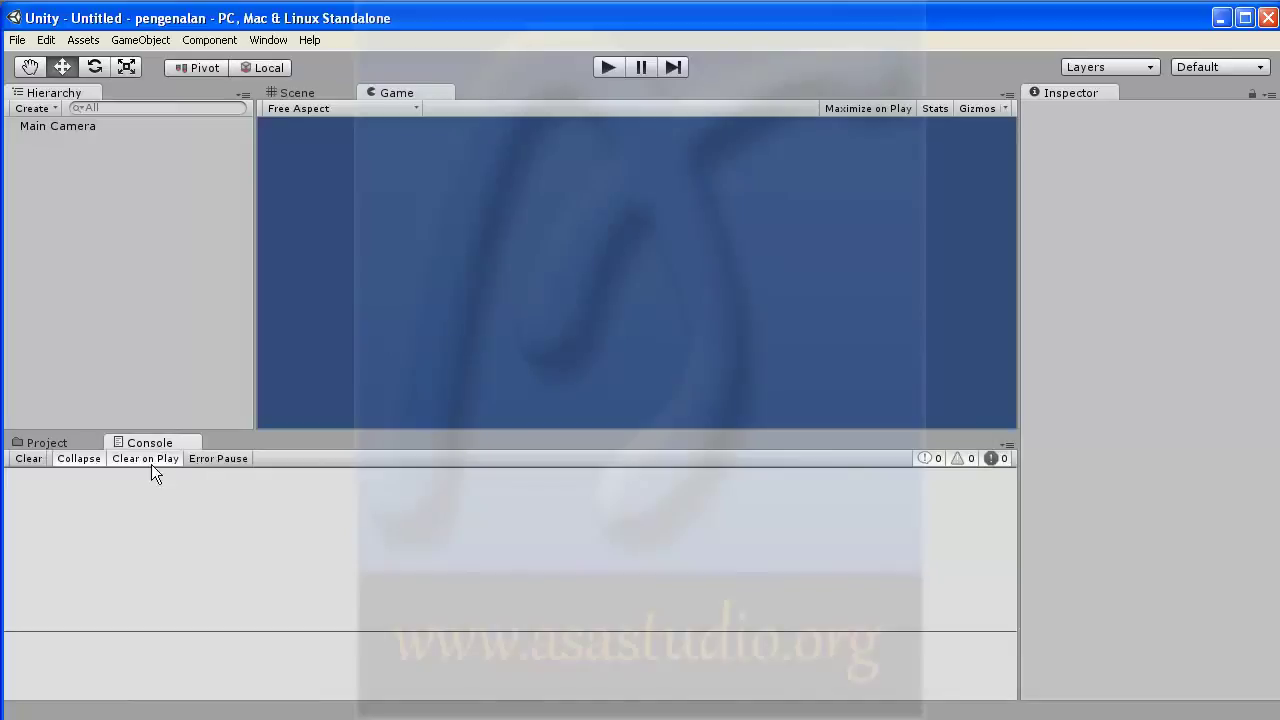
Show the Project view with its Assets folder, and open the Animation window for a look before closing it.
click(71, 441)
drag(123, 505, 192, 508)
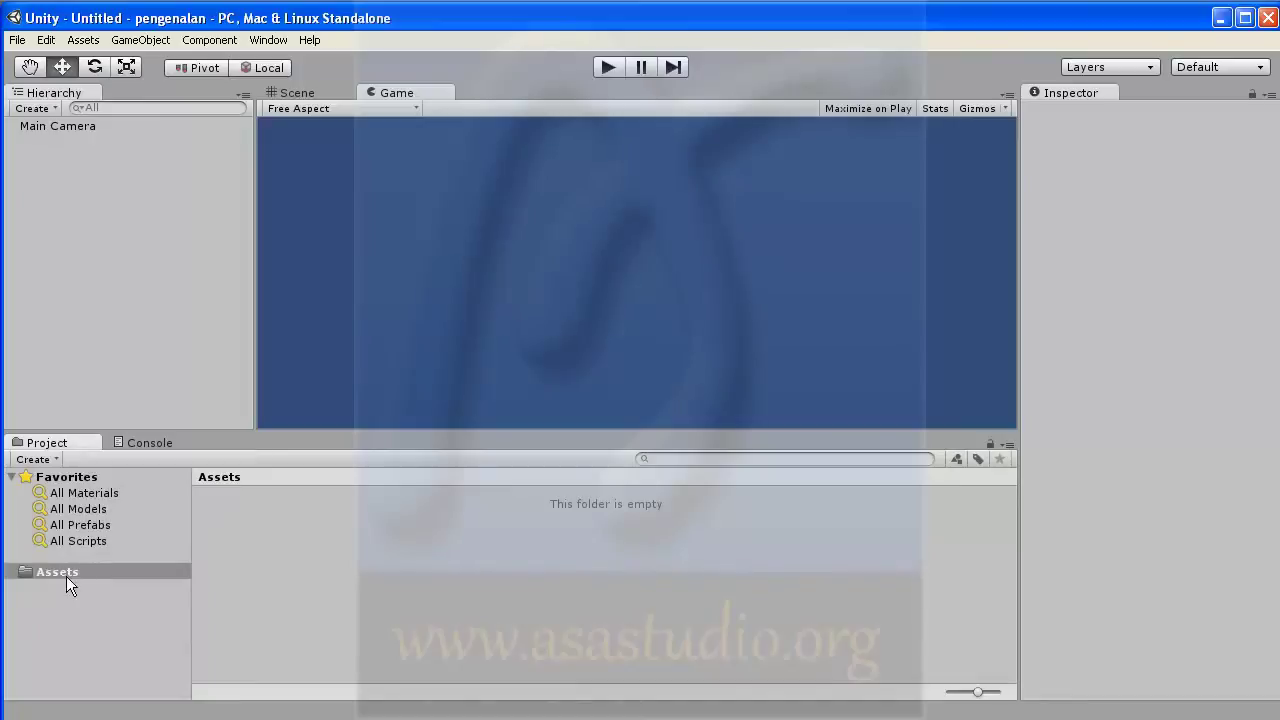
click(257, 39)
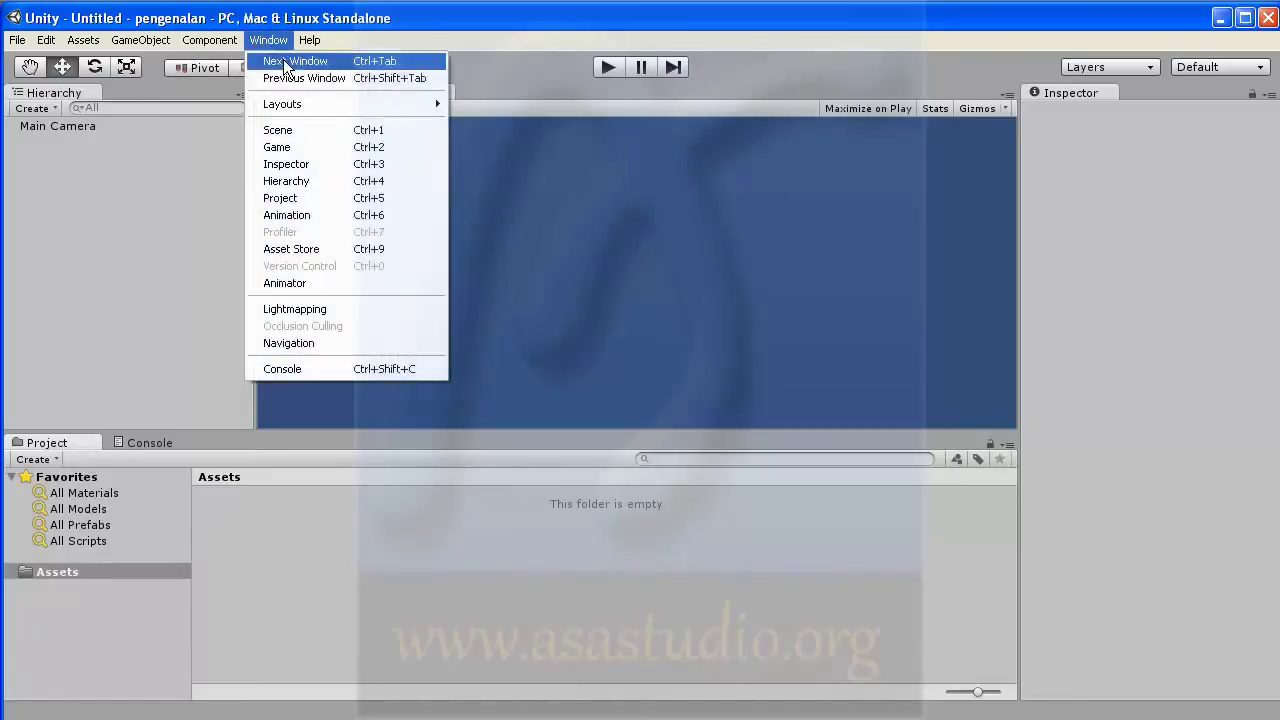
click(313, 217)
drag(153, 18, 505, 226)
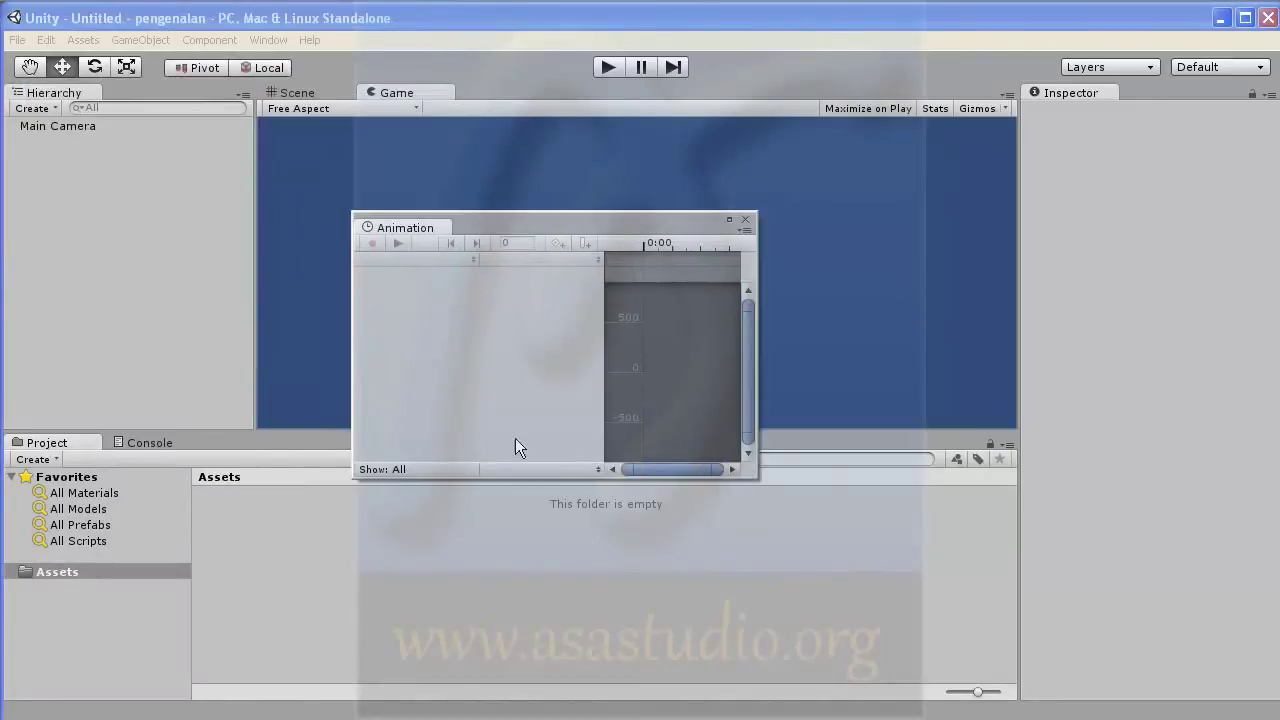
click(745, 219)
View the available window and help commands, and open the Scripting Reference in a widened browser window.
click(280, 42)
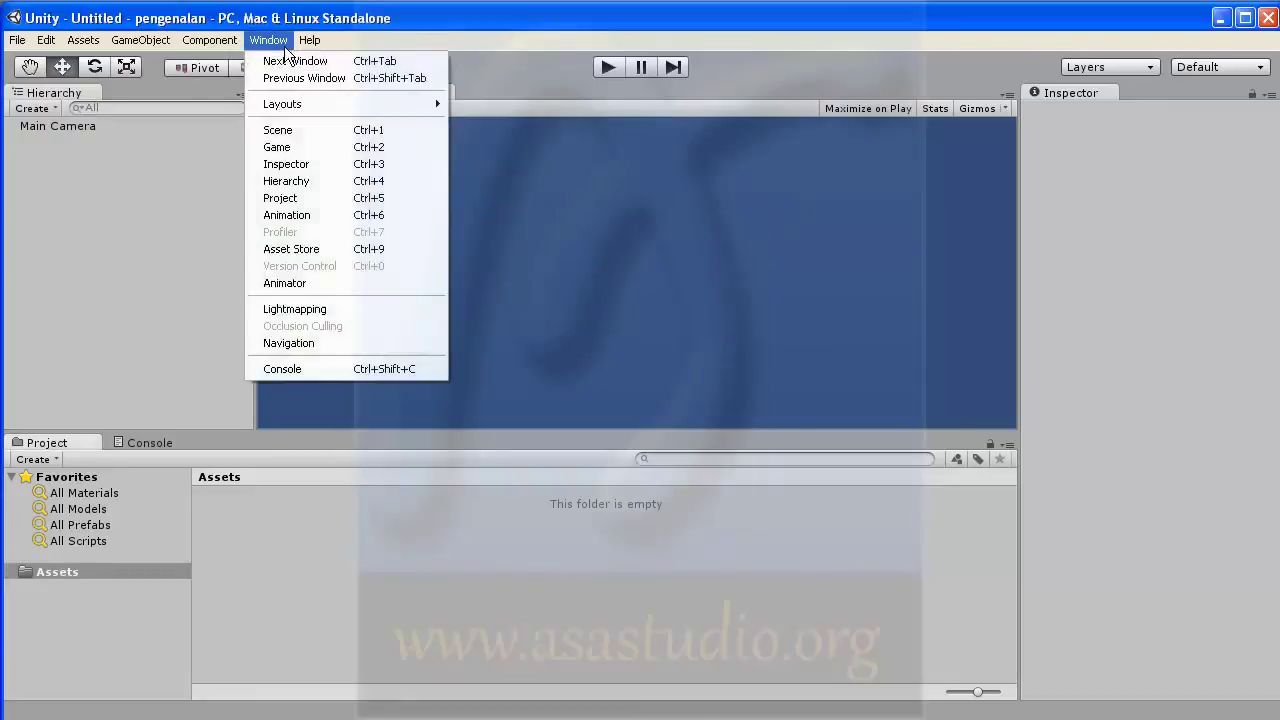
mouse_move(312, 106)
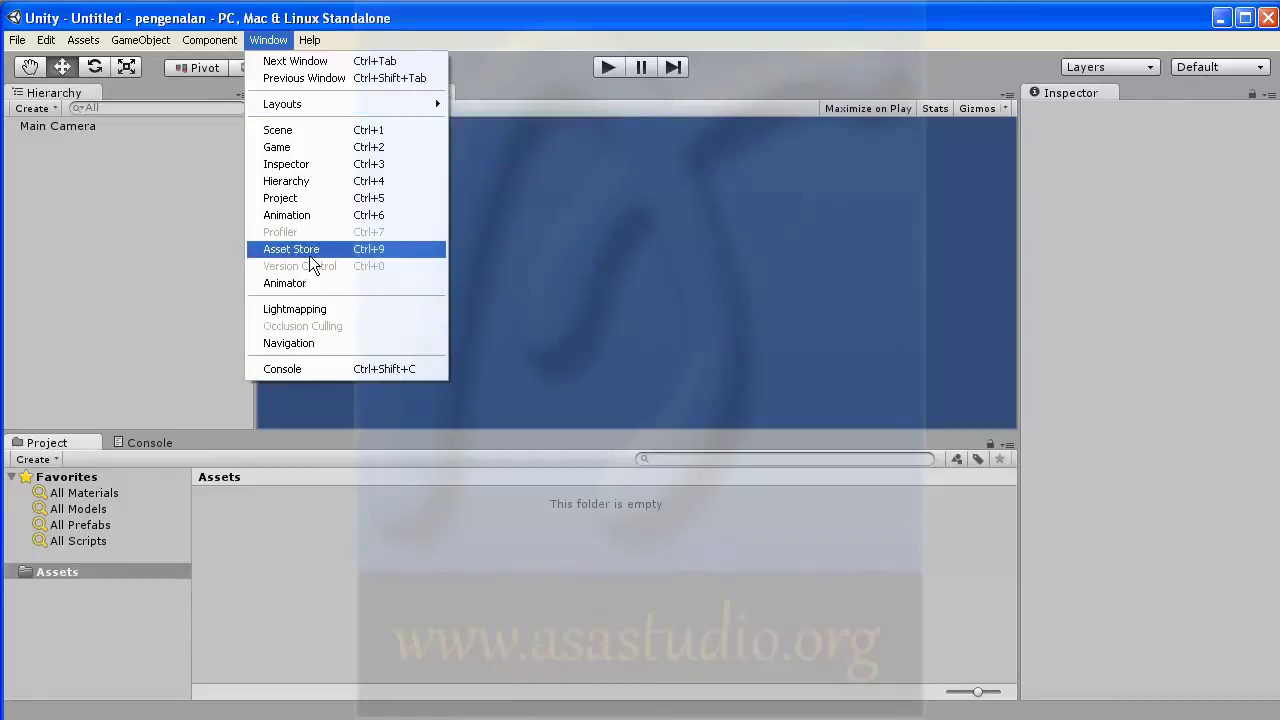
mouse_move(323, 46)
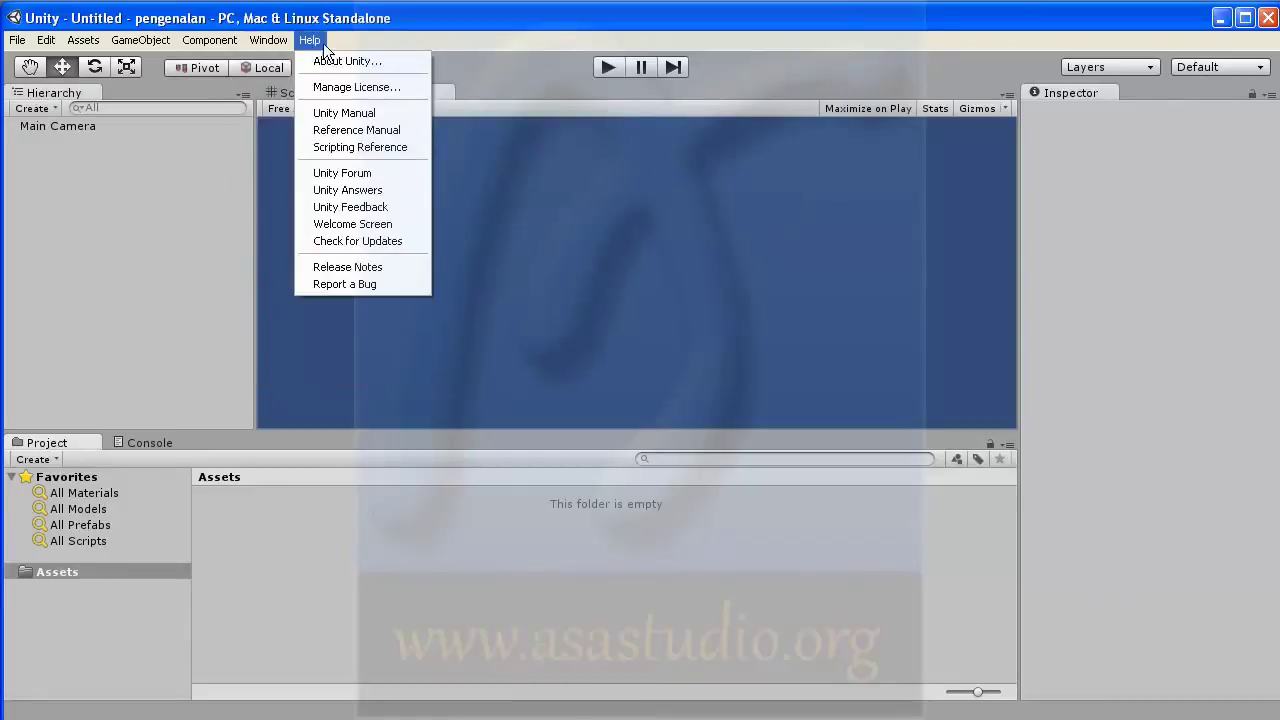
click(362, 150)
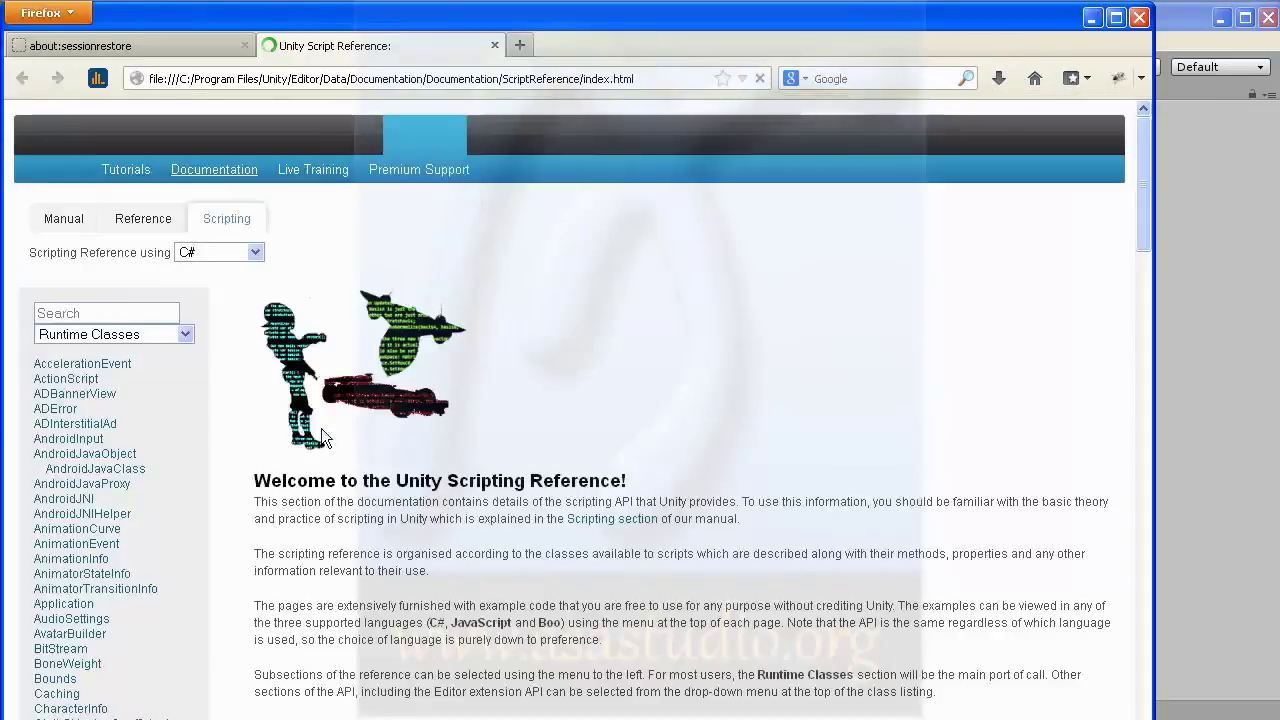
drag(1152, 602, 1279, 588)
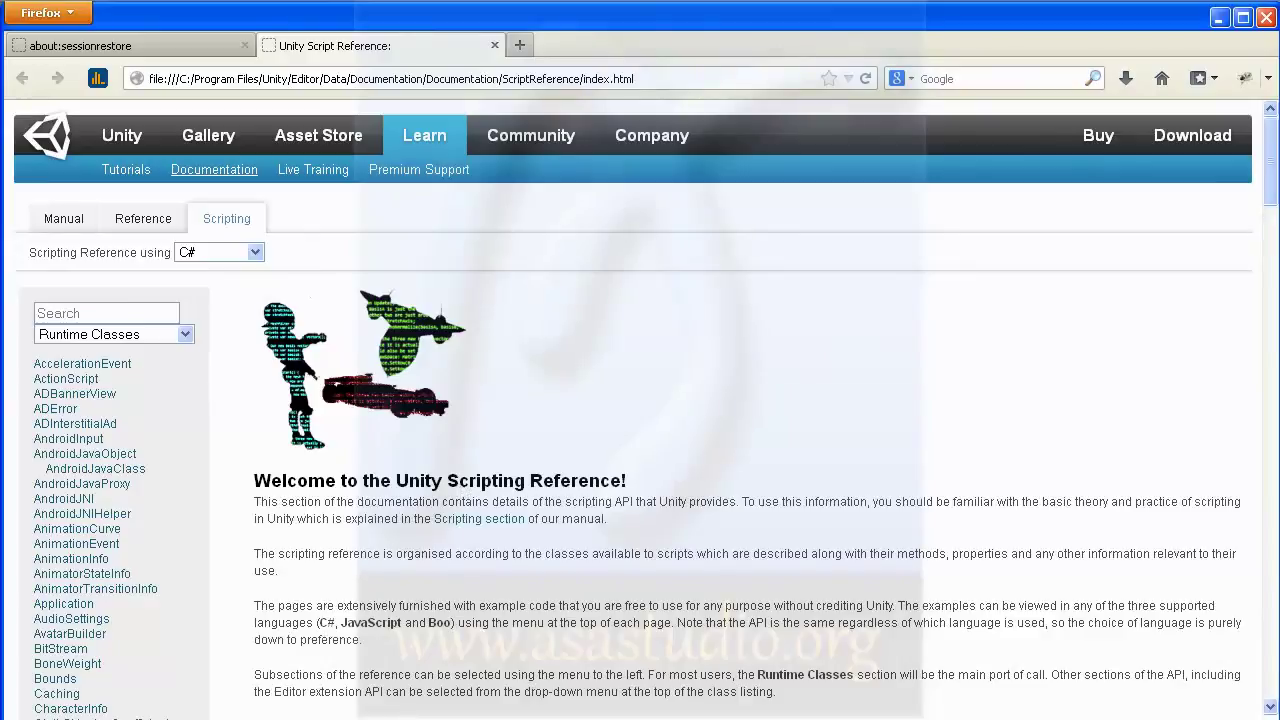
Search the Scripting Reference for input.
click(98, 314)
text(in)
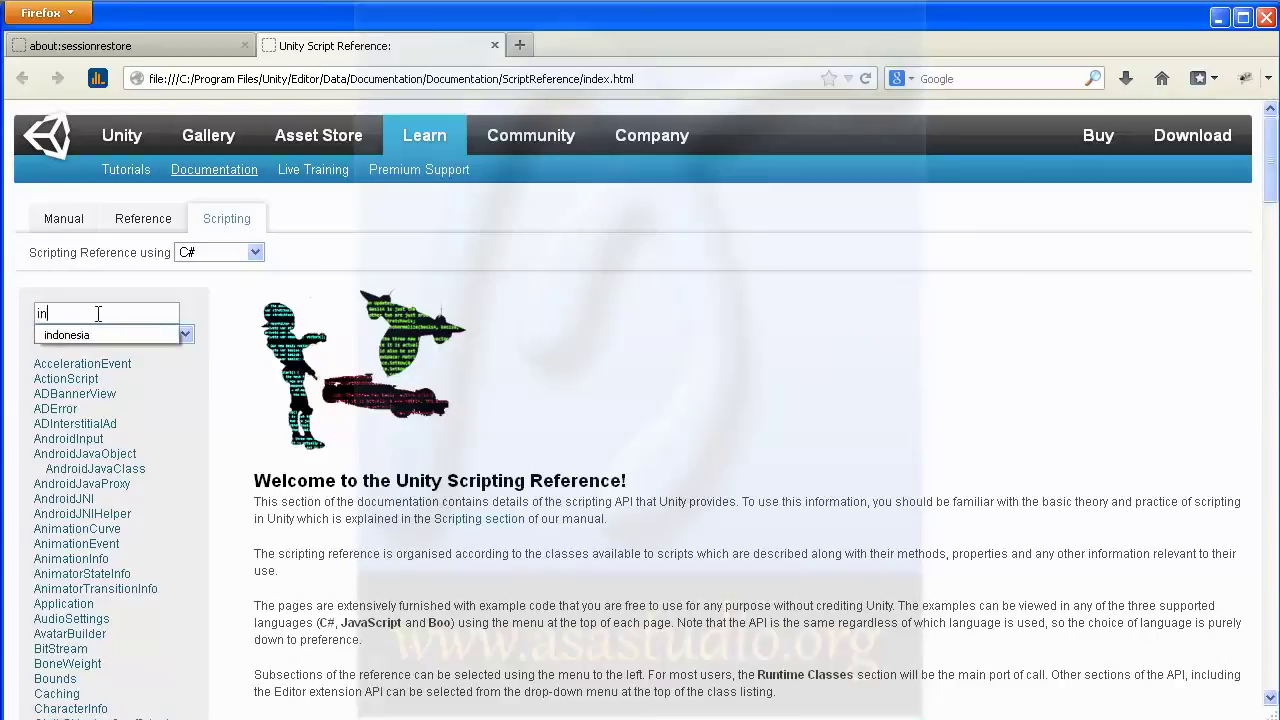
text(putu)
key(BackSpace)
key(Return)
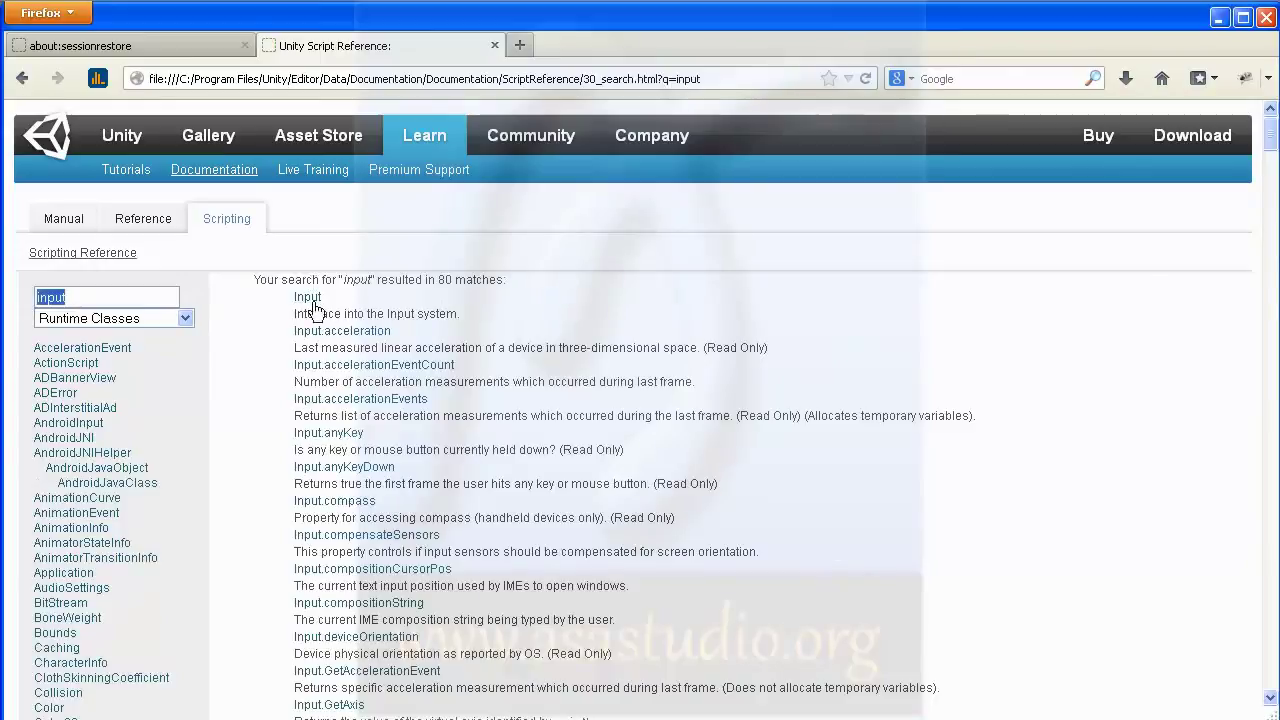
Open the Input class page, examine its static variables and static functions, and switch back to Unity.
click(312, 302)
scroll(432, 390, down, 10)
scroll(432, 385, down, 8)
scroll(375, 310, up, 4)
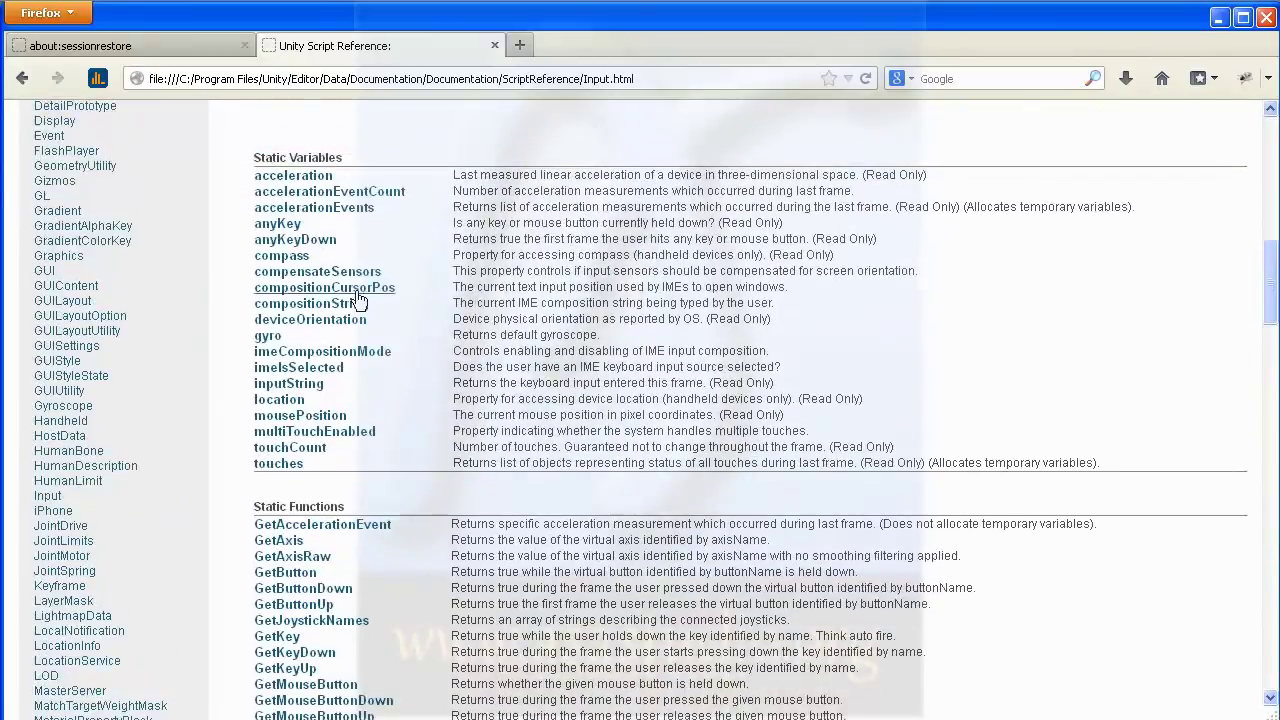
scroll(323, 491, down, 4)
scroll(470, 486, up, 4)
key(alt+Tab)
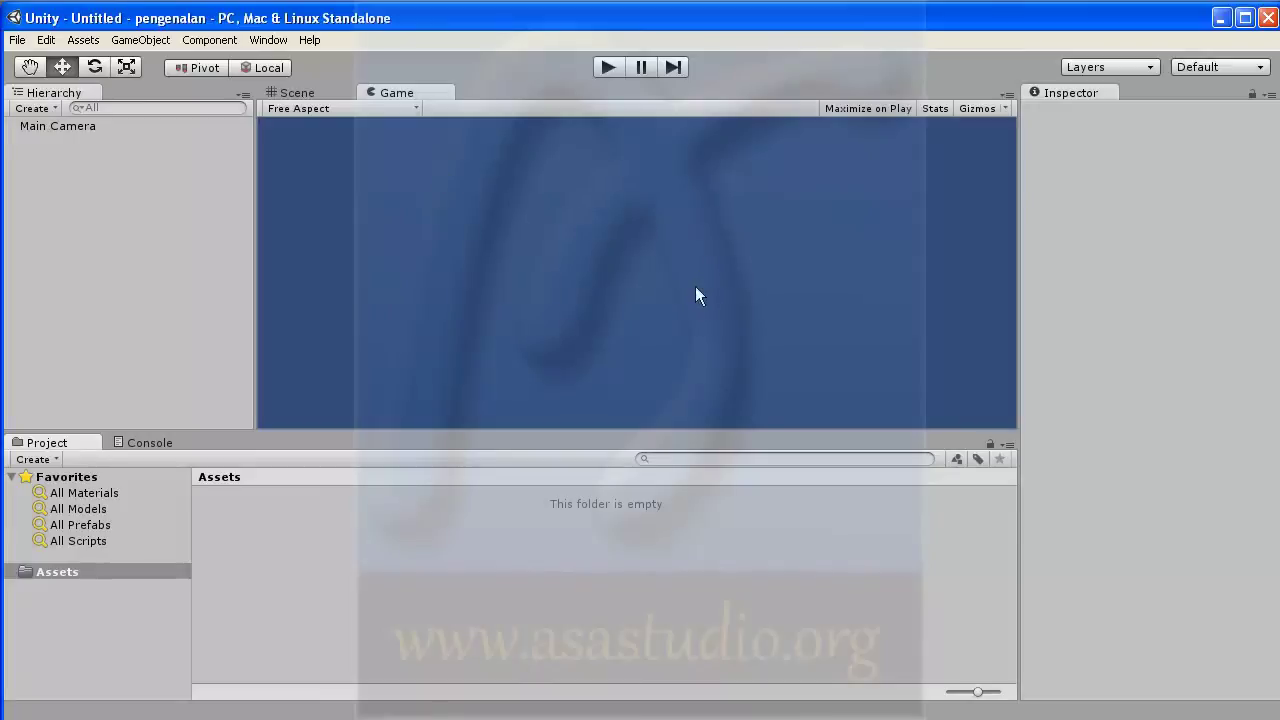
View the kinds of game objects that can be created, and display the new project wizard without creating a project.
click(125, 40)
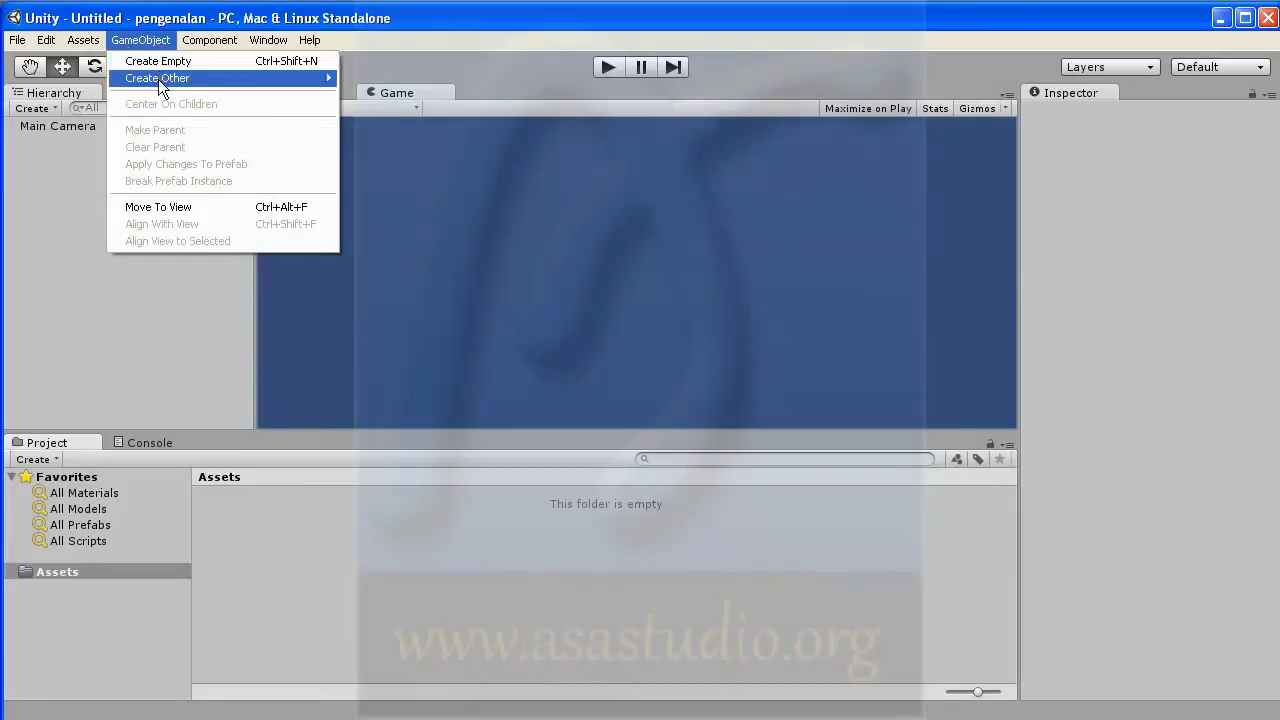
mouse_move(158, 80)
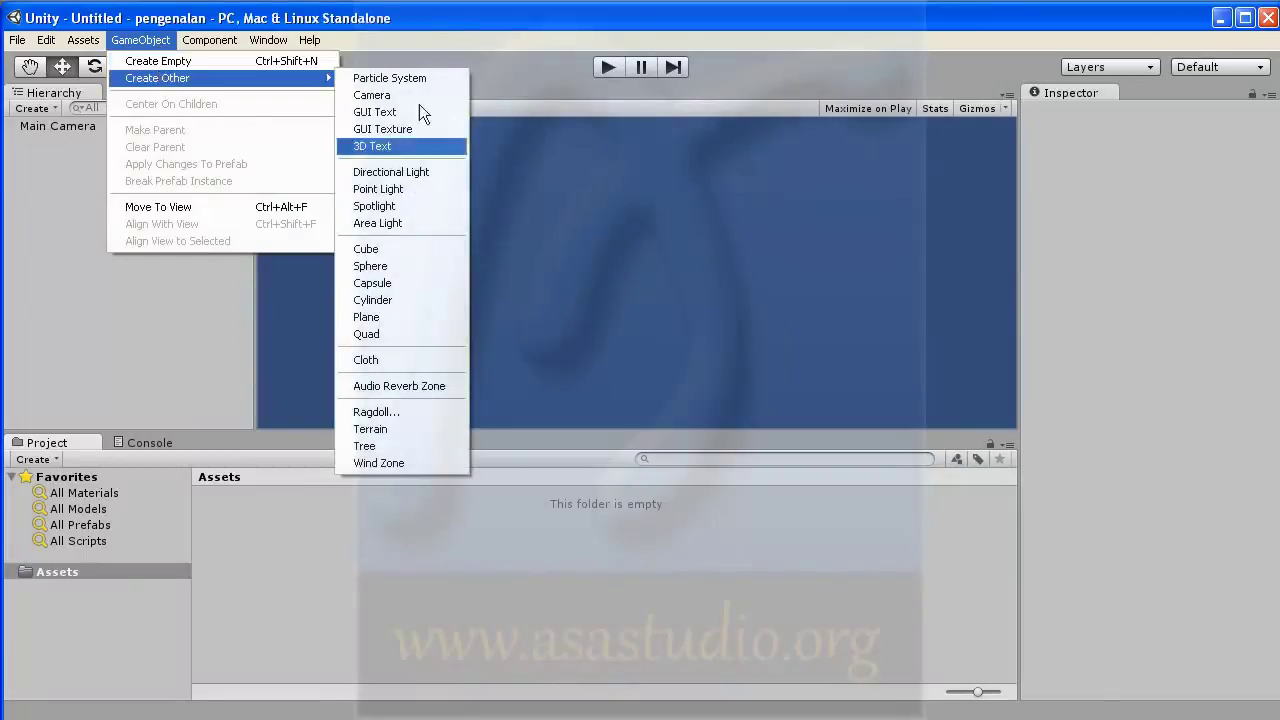
click(115, 373)
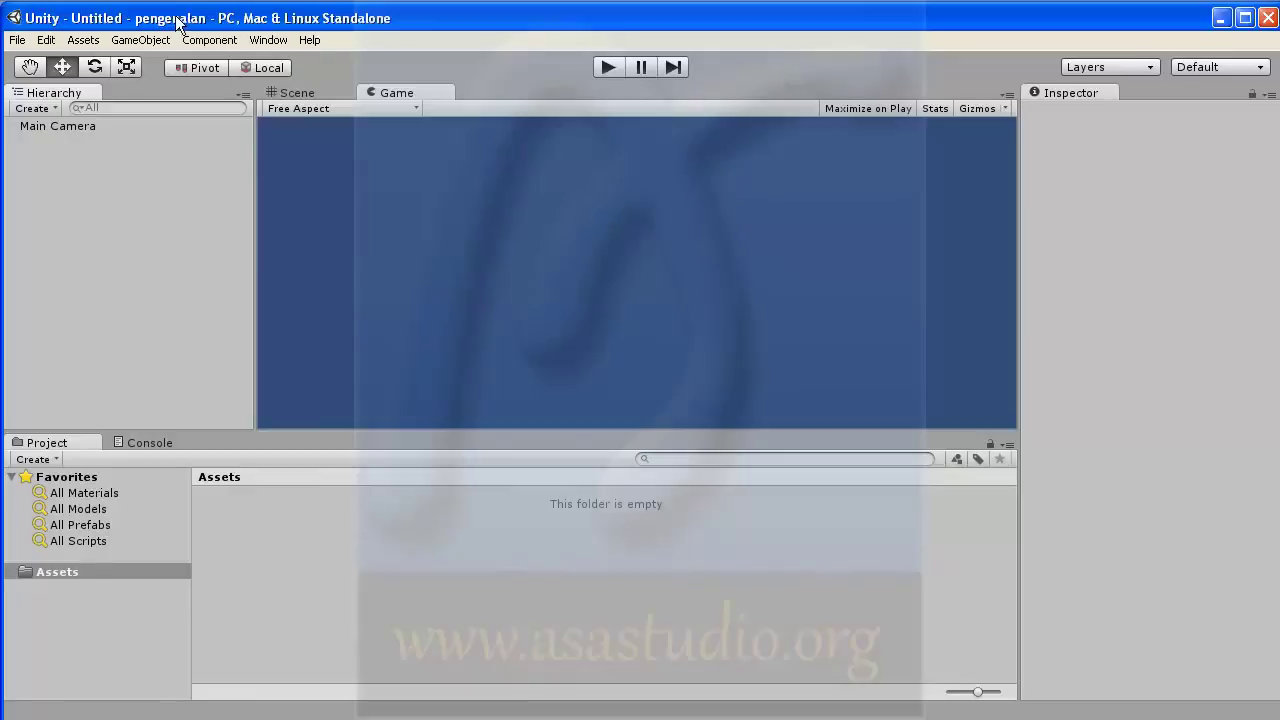
click(17, 42)
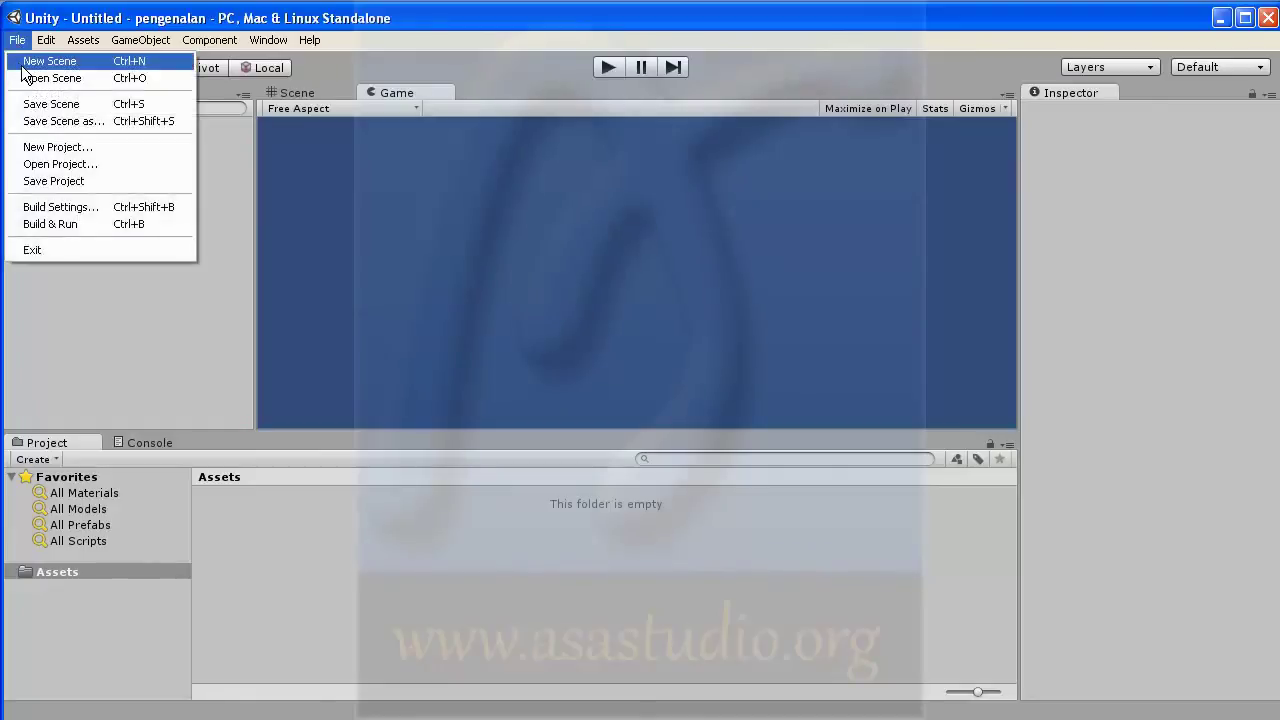
click(33, 150)
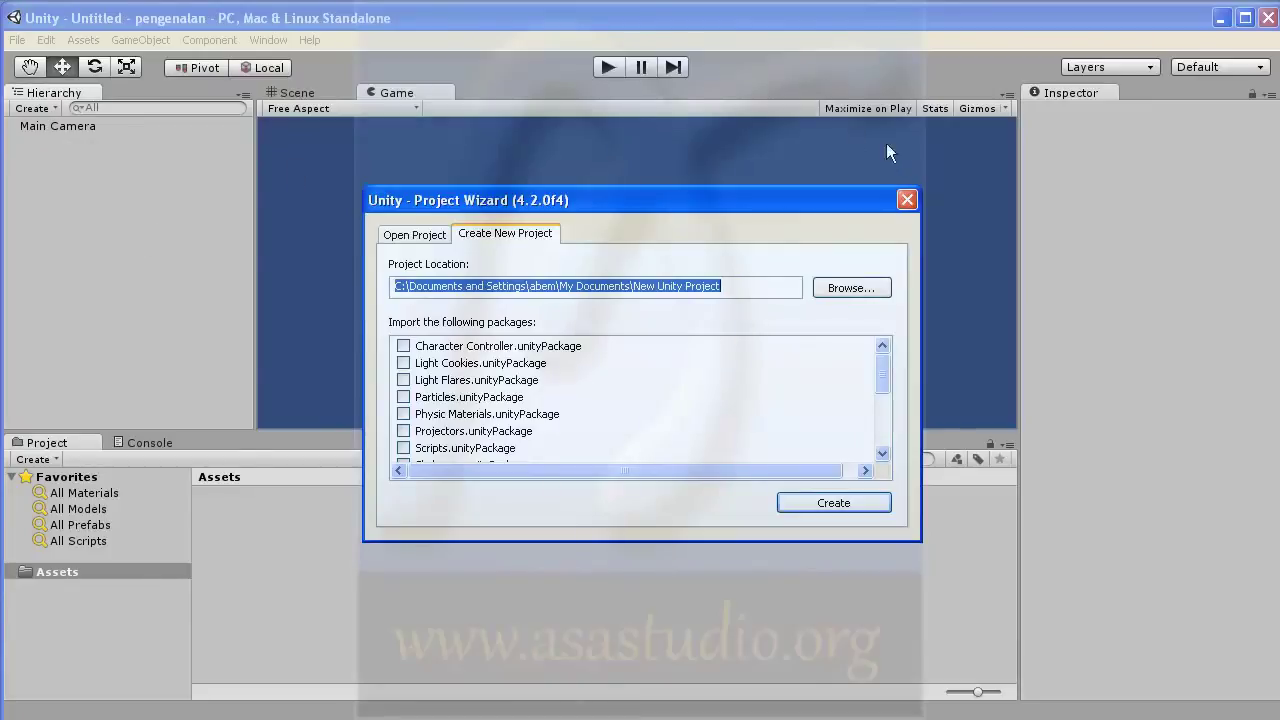
click(907, 201)
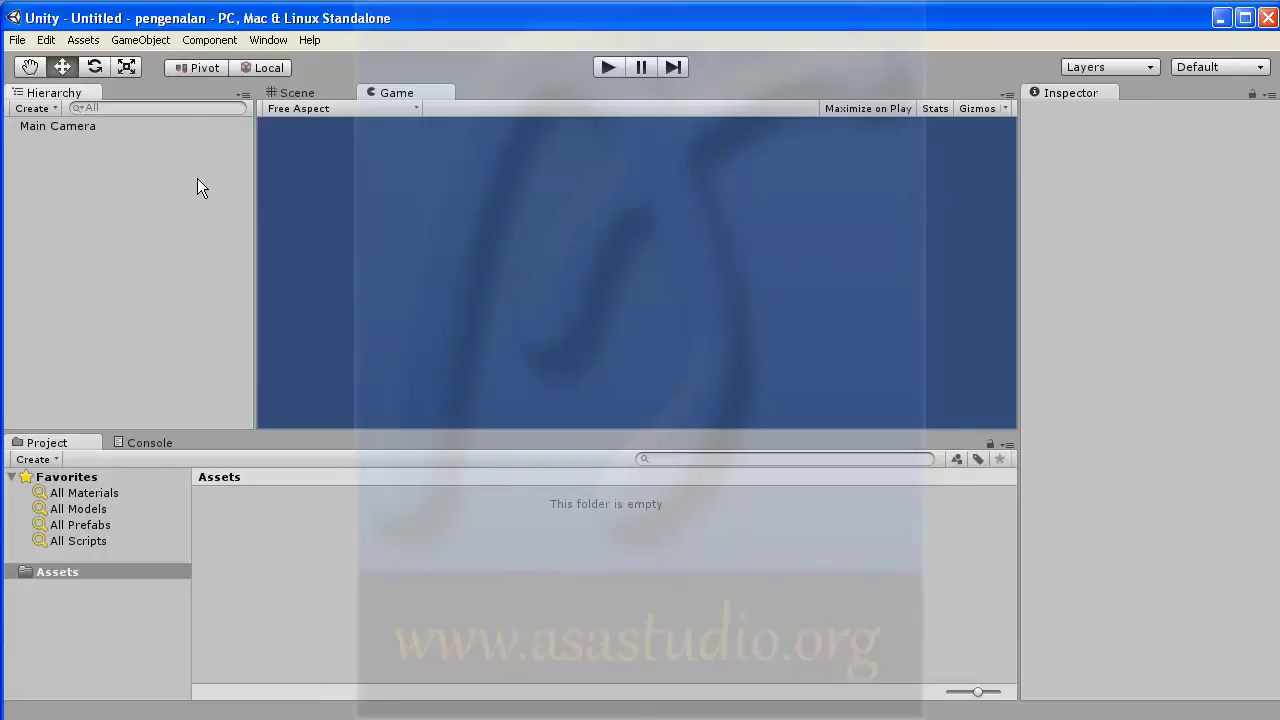
Start a new scene in the current project.
click(17, 40)
mouse_move(46, 40)
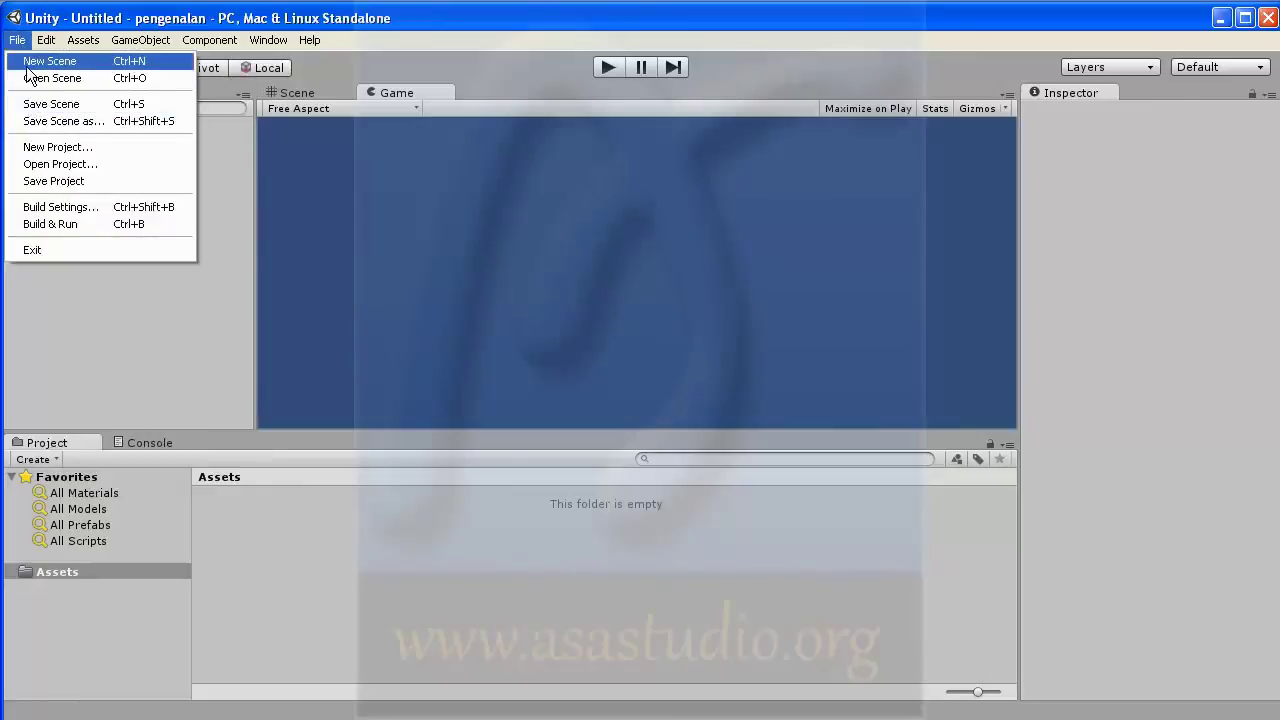
click(30, 61)
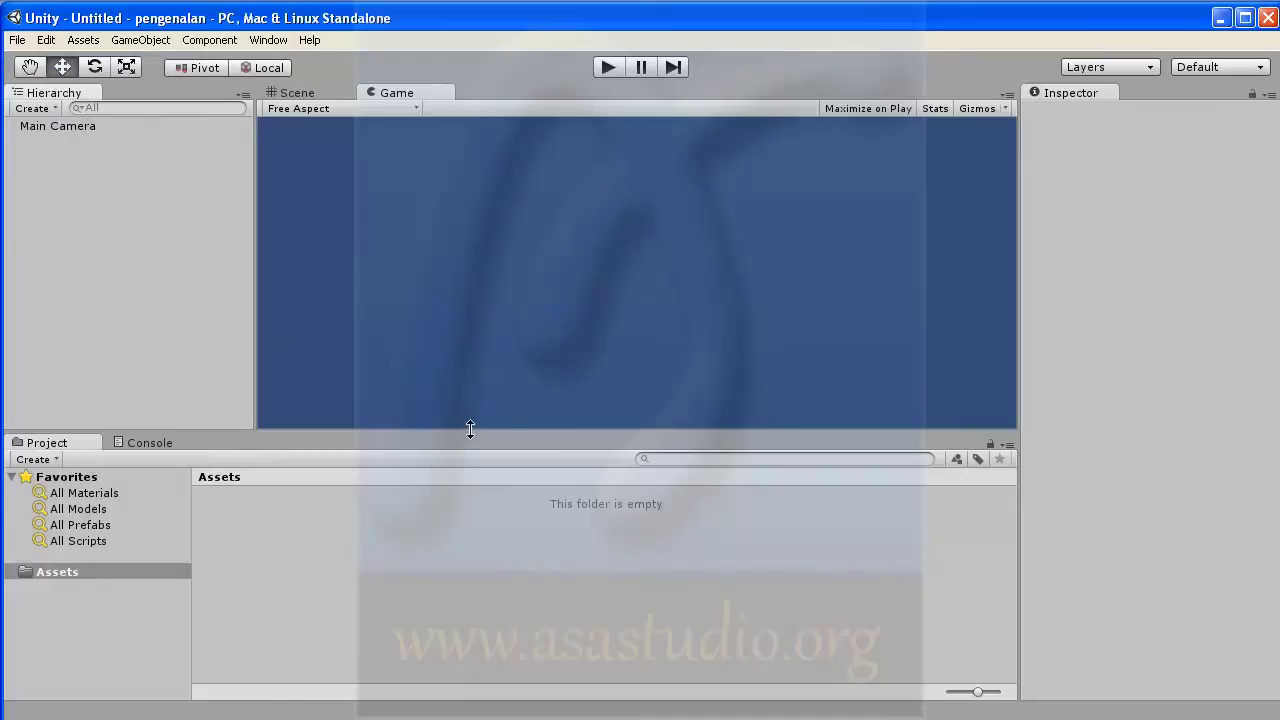
Add a cube to the scene and display it in the Scene view.
click(125, 40)
mouse_move(133, 75)
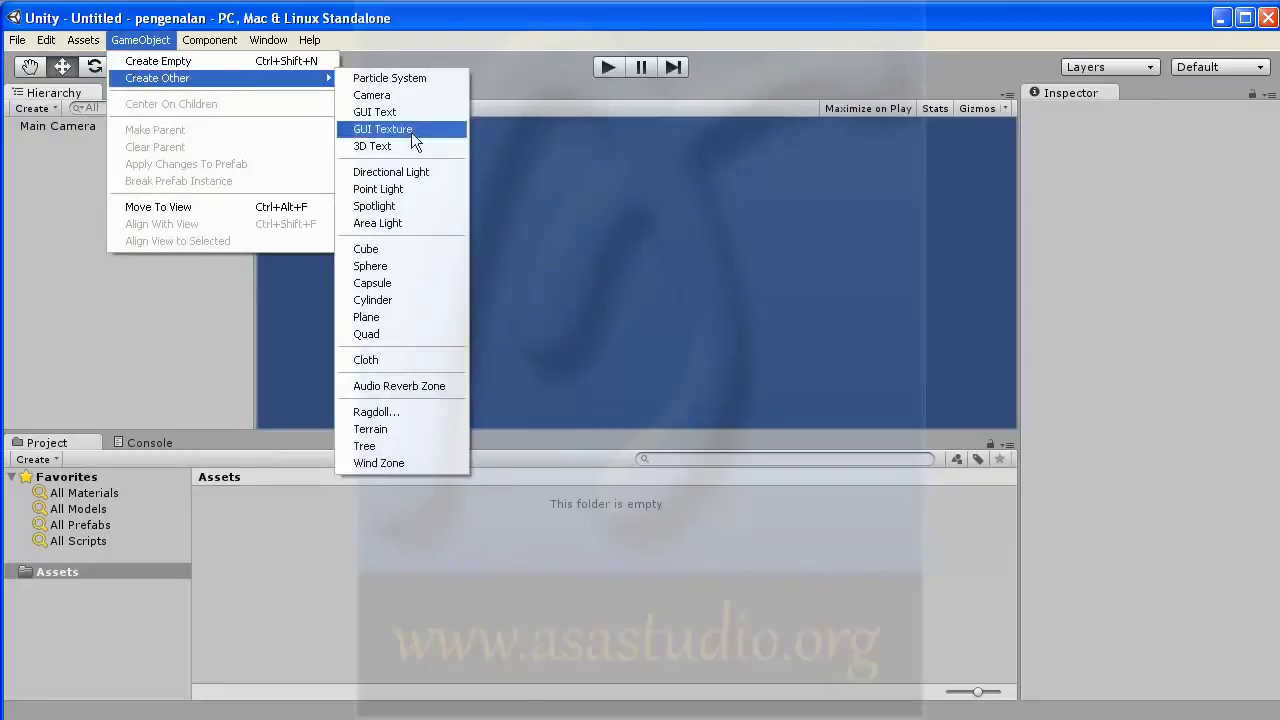
click(414, 251)
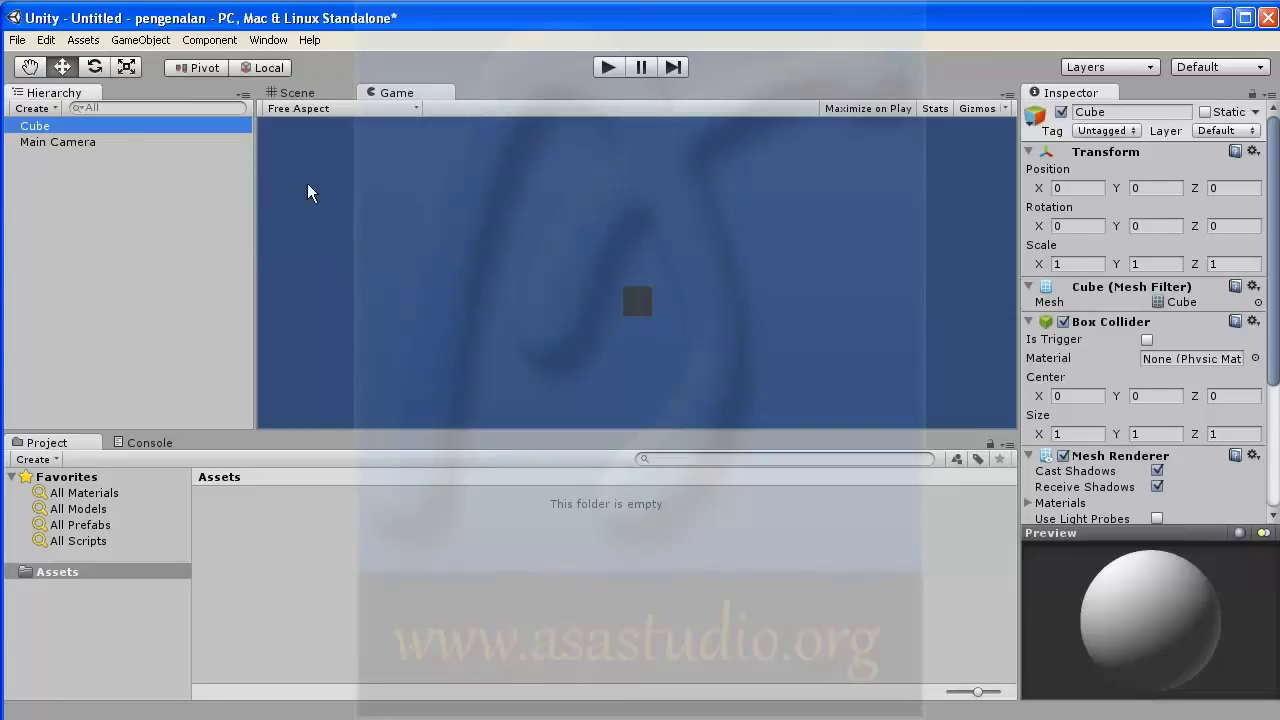
click(297, 95)
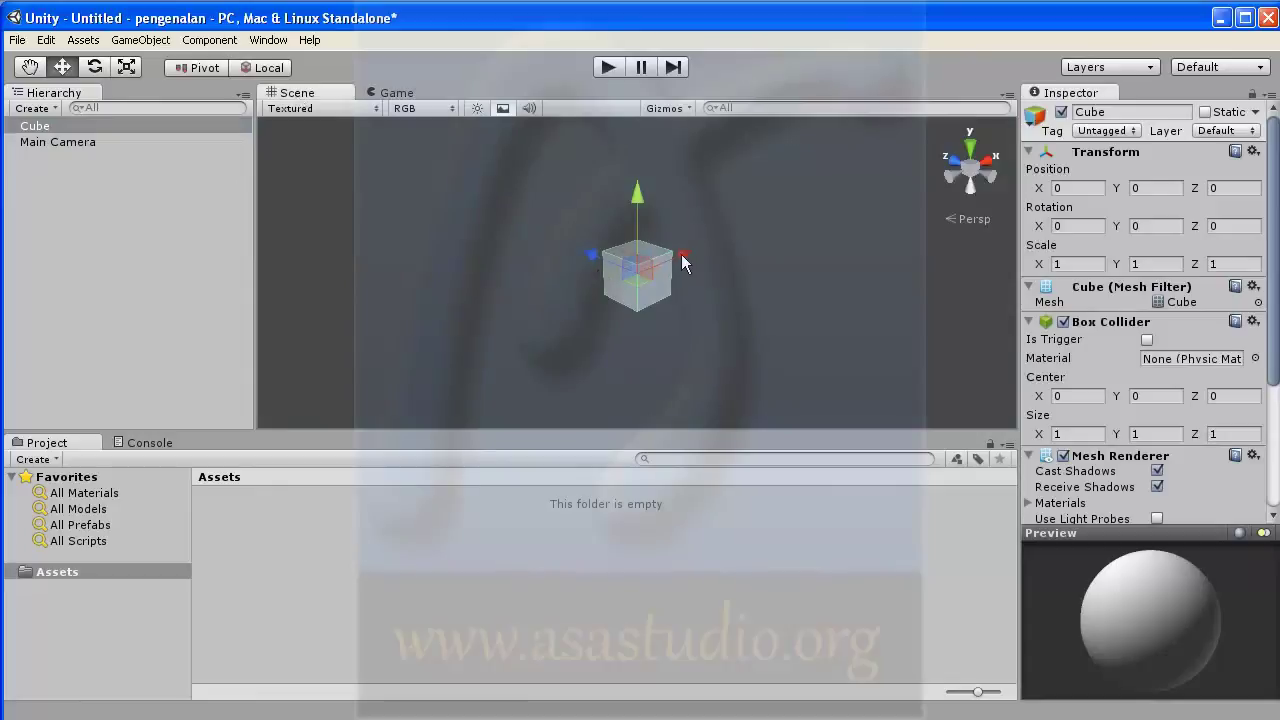
Move the cube to about X 9.21 and Y -4.18, and reset its Transform.
drag(680, 254, 813, 180)
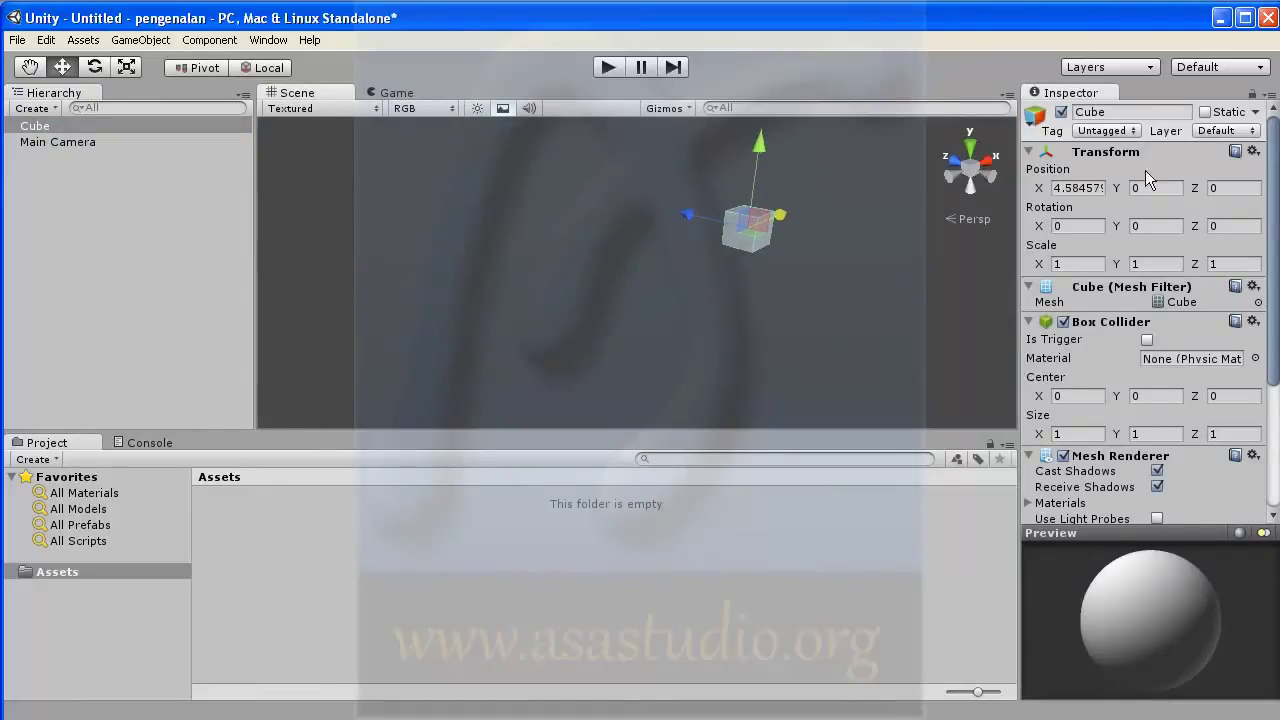
drag(1039, 188, 1208, 195)
click(1044, 213)
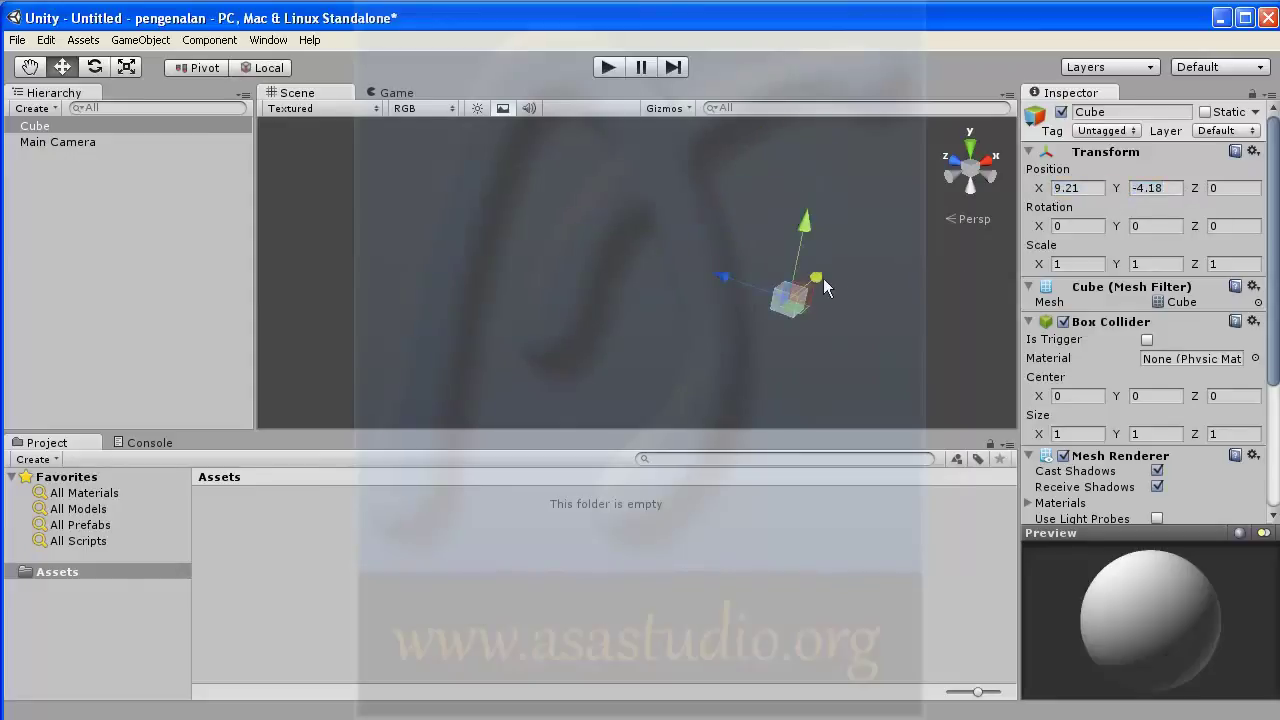
click(1253, 152)
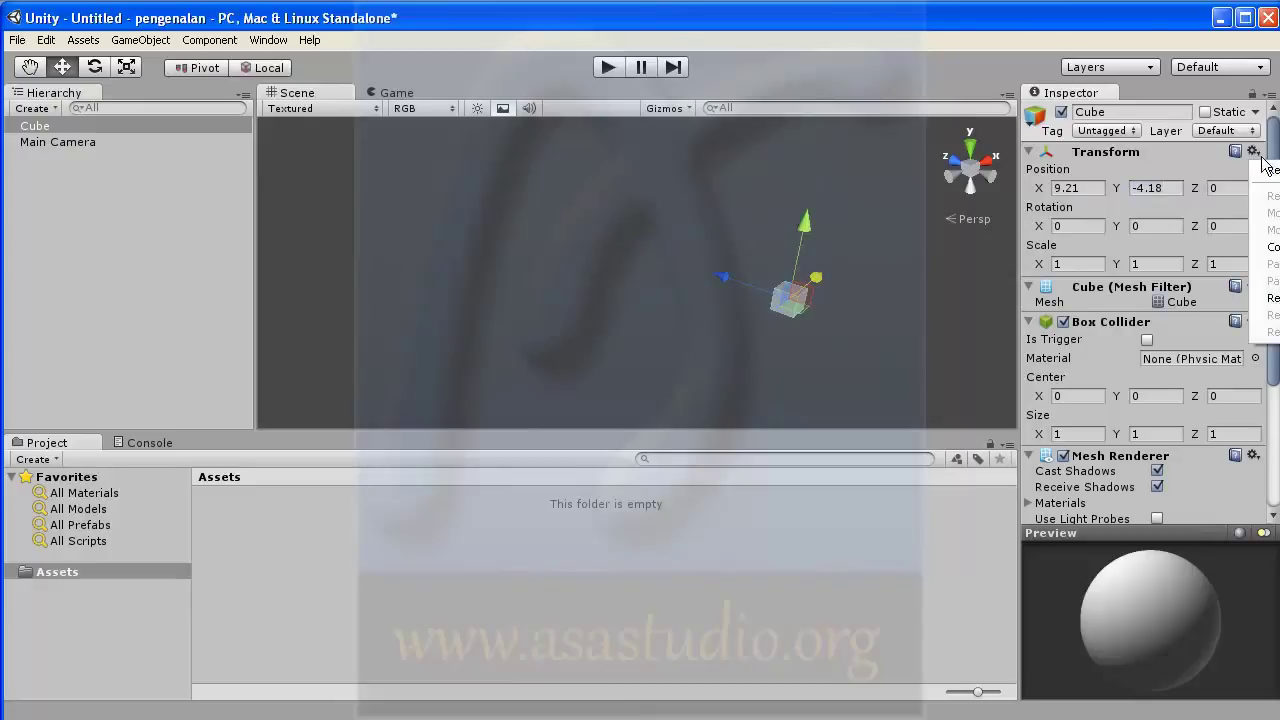
click(1268, 169)
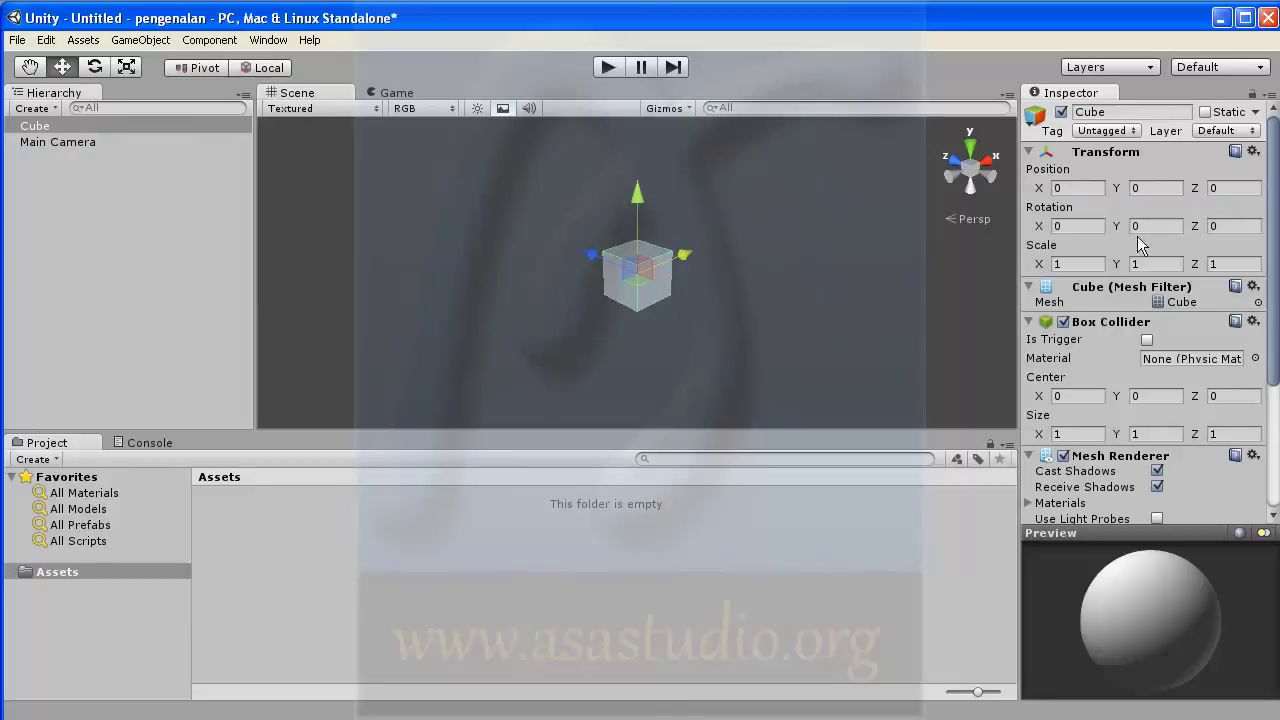
Rotate the cube to about 22.13, 10.26, 8.26, scale it to about 4.29, 3.23, 6.41, and reset its Transform.
click(1040, 228)
drag(1040, 230, 356, 196)
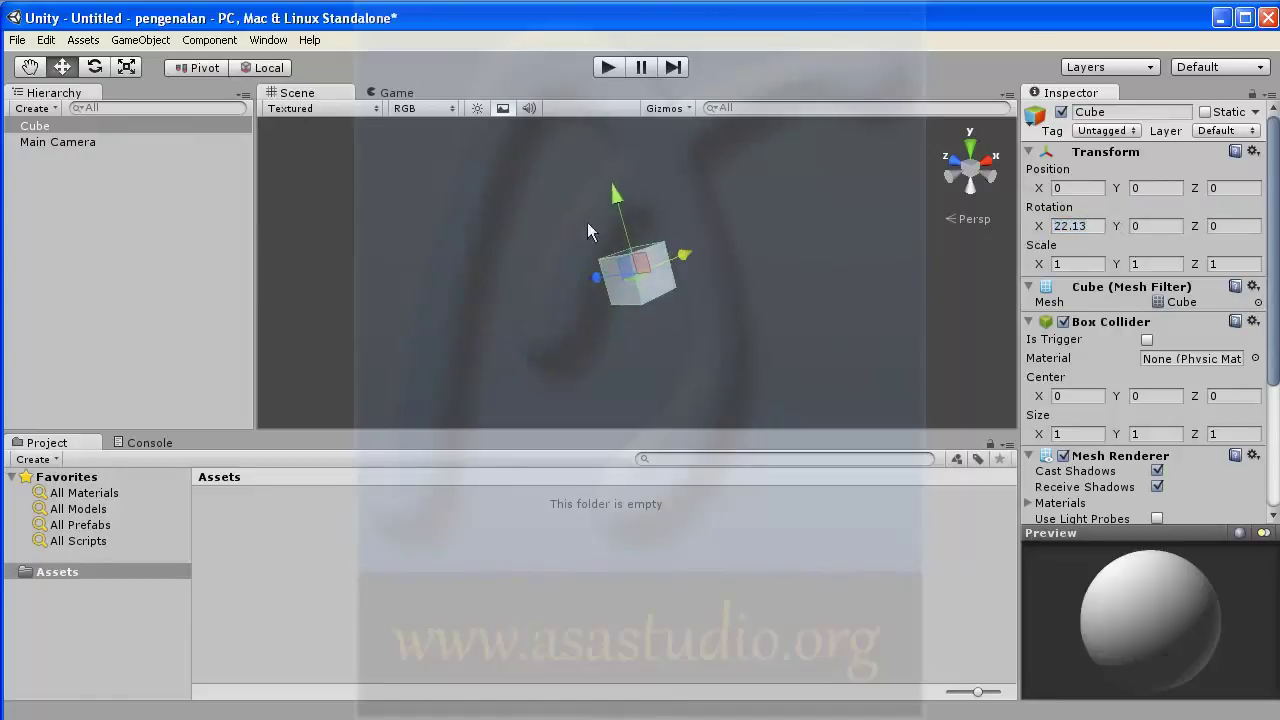
click(1116, 228)
drag(1116, 228, 44, 200)
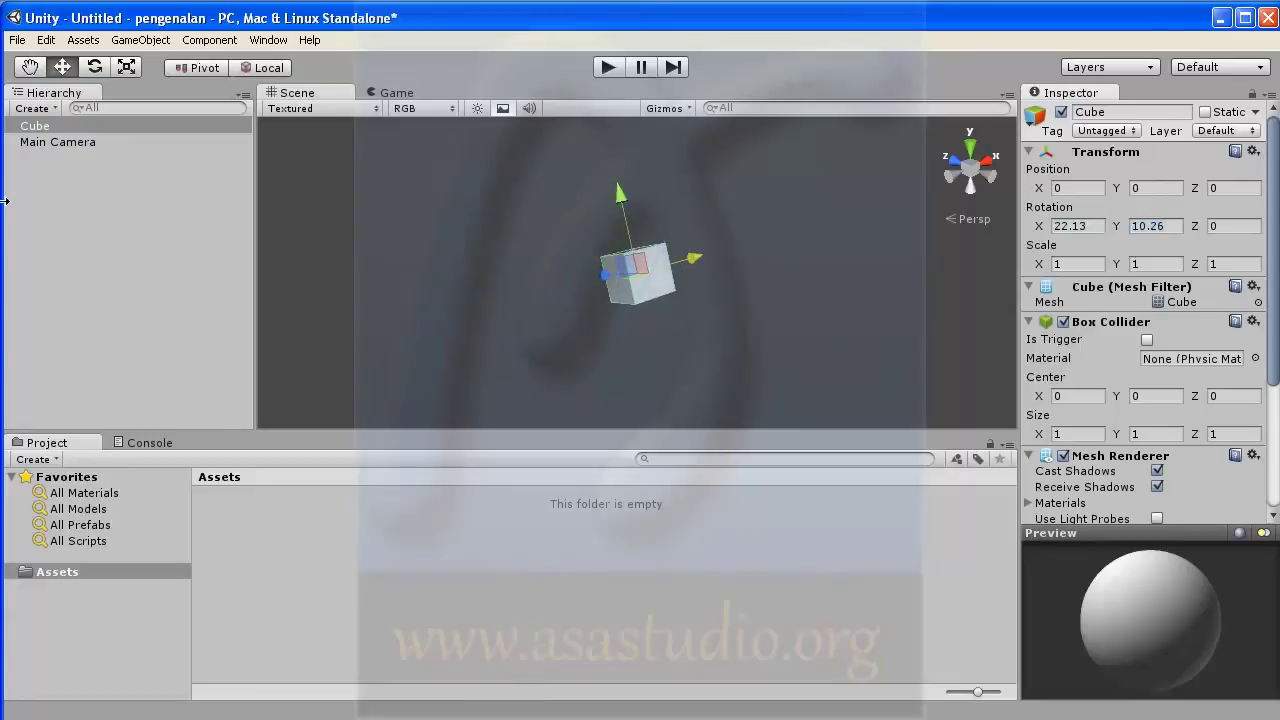
drag(1199, 229, 27, 189)
drag(1039, 265, 1250, 300)
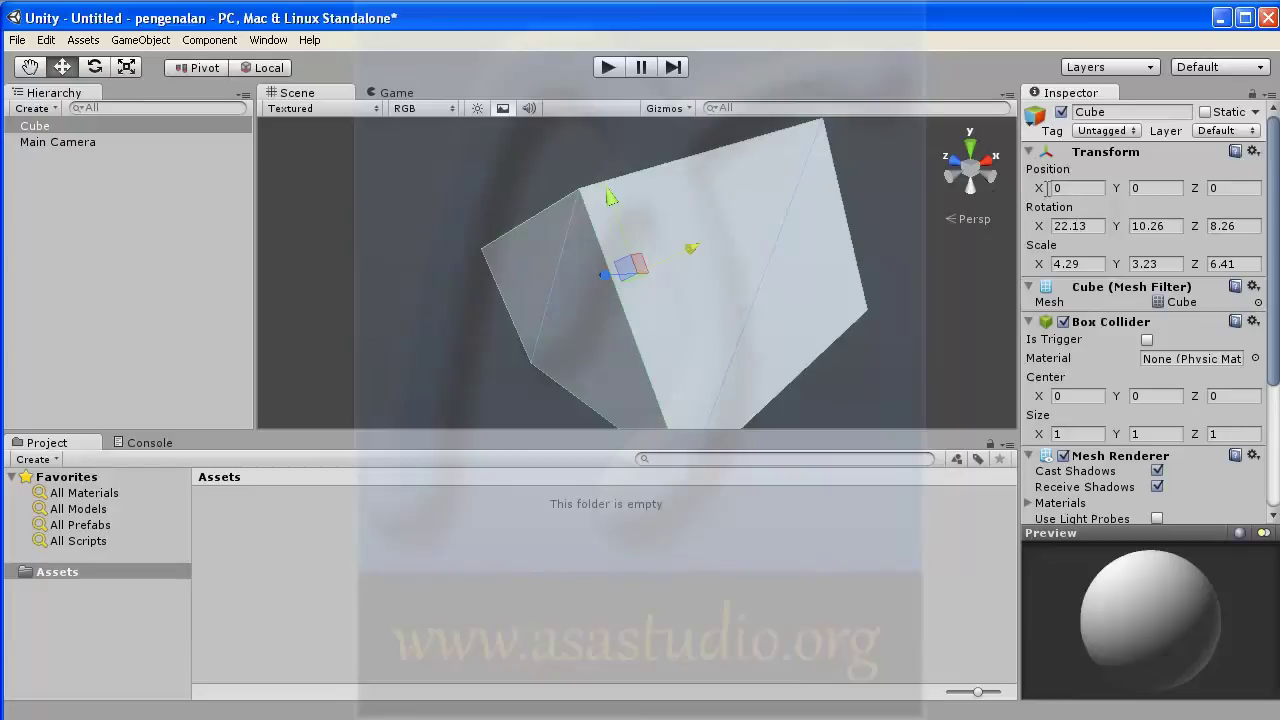
click(1254, 152)
click(1266, 169)
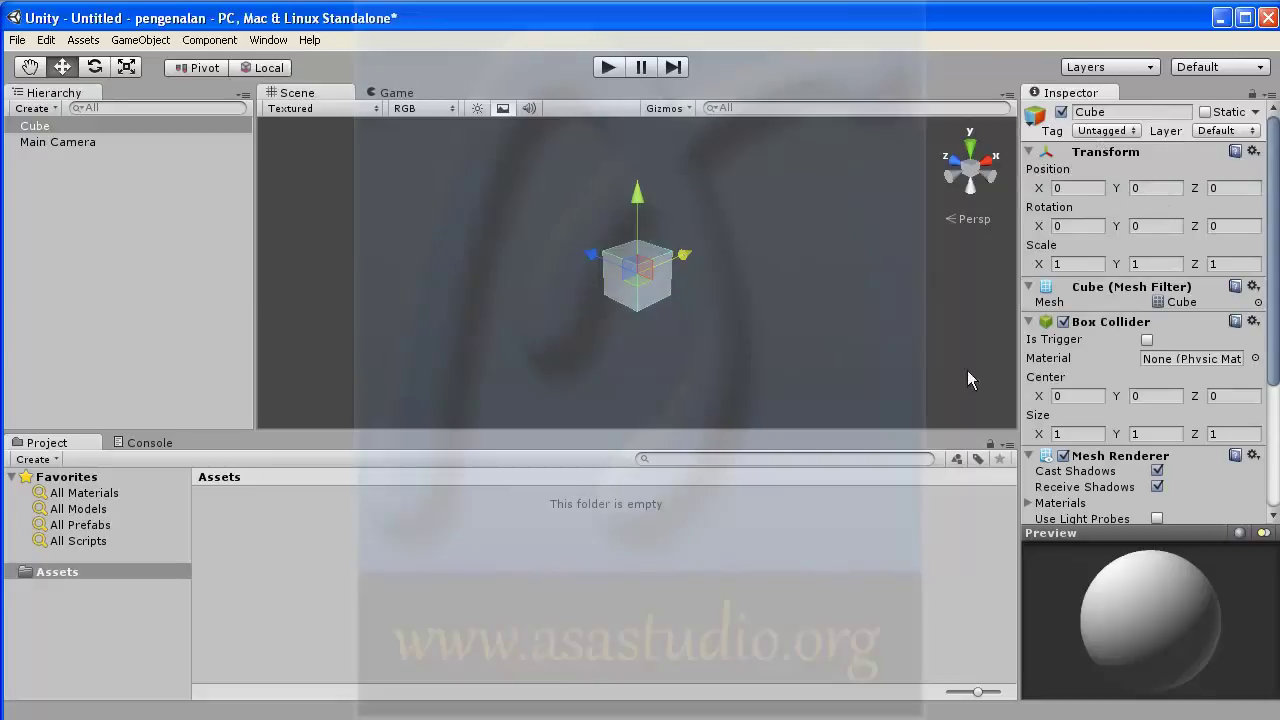
Select the cube and the Main Camera in turn to examine their properties, and clear the selection.
click(30, 127)
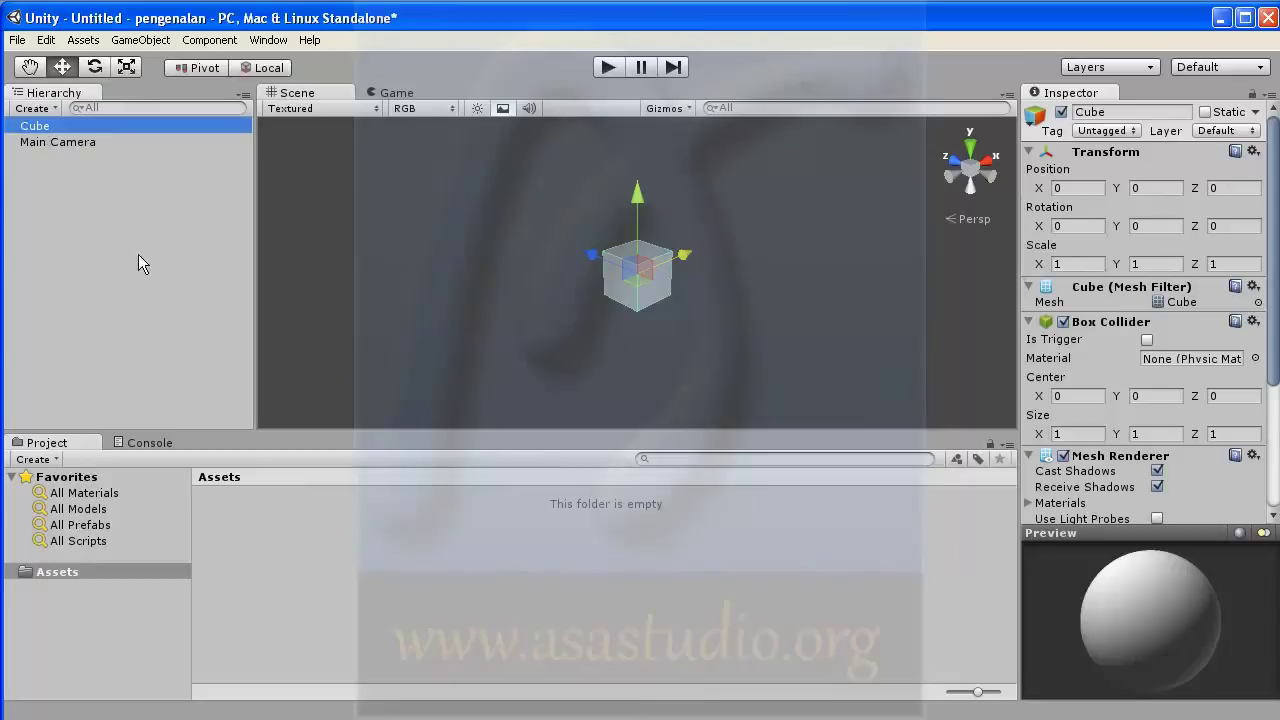
click(43, 145)
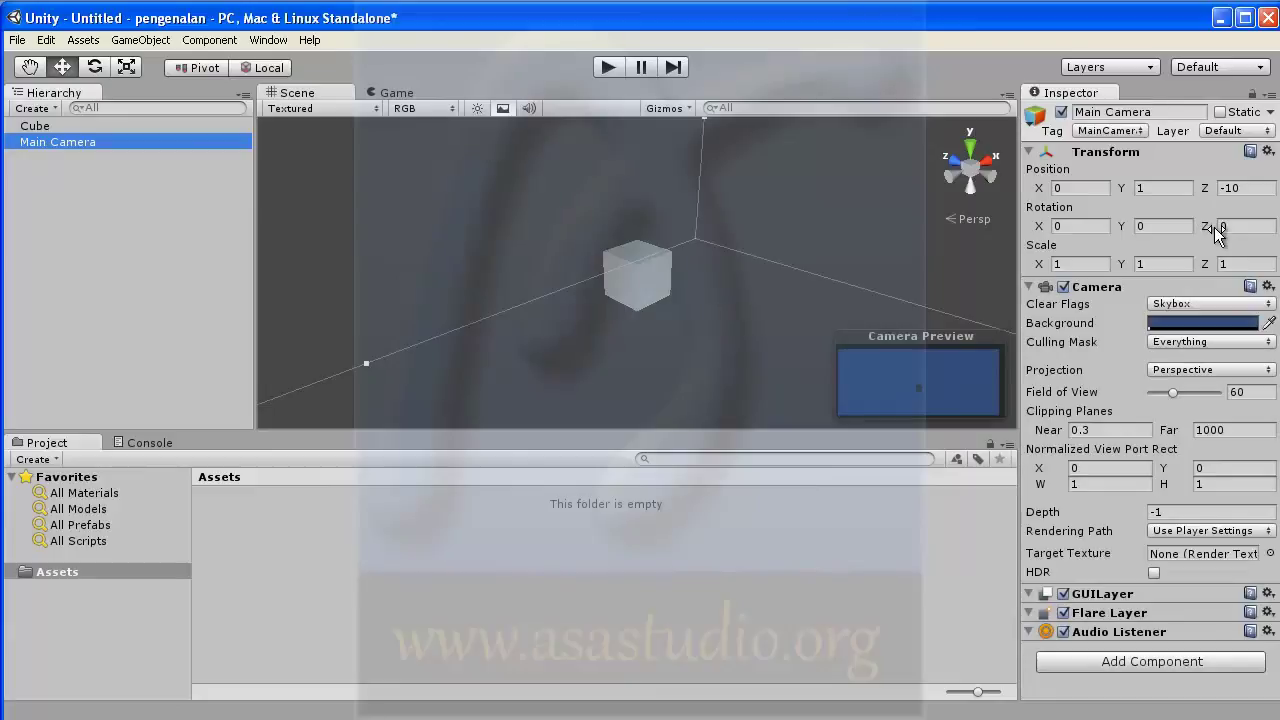
click(594, 214)
Zoom the Scene view in and out to examine the cube and the camera at different distances.
scroll(594, 214, down, 10)
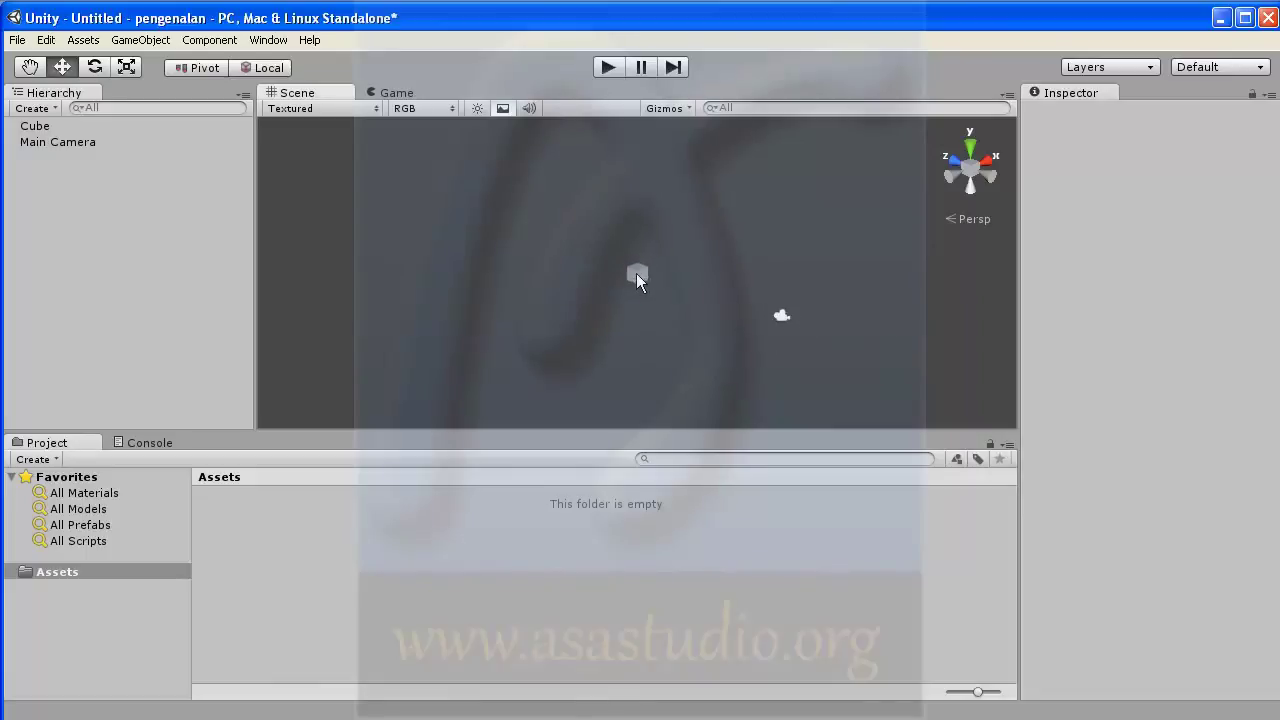
scroll(636, 273, down, 2)
scroll(636, 273, up, 3)
scroll(640, 273, up, 1)
scroll(640, 273, up, 2)
scroll(640, 273, down, 1)
scroll(640, 273, up, 2)
scroll(641, 272, down, 4)
scroll(643, 271, up, 4)
scroll(645, 270, down, 2)
Pan and orbit the Scene view, and select the cube and the Main Camera together with a selection box.
key(q)
mouse_move(580, 269)
mouse_down()
mouse_move(686, 237)
mouse_move(629, 171)
mouse_move(445, 239)
mouse_move(600, 289)
mouse_move(569, 191)
mouse_move(420, 254)
mouse_move(618, 240)
mouse_move(411, 243)
mouse_move(583, 260)
mouse_up()
key(w)
alt+drag(528, 242, 694, 320)
drag(609, 275, 580, 231)
drag(422, 154, 837, 272)
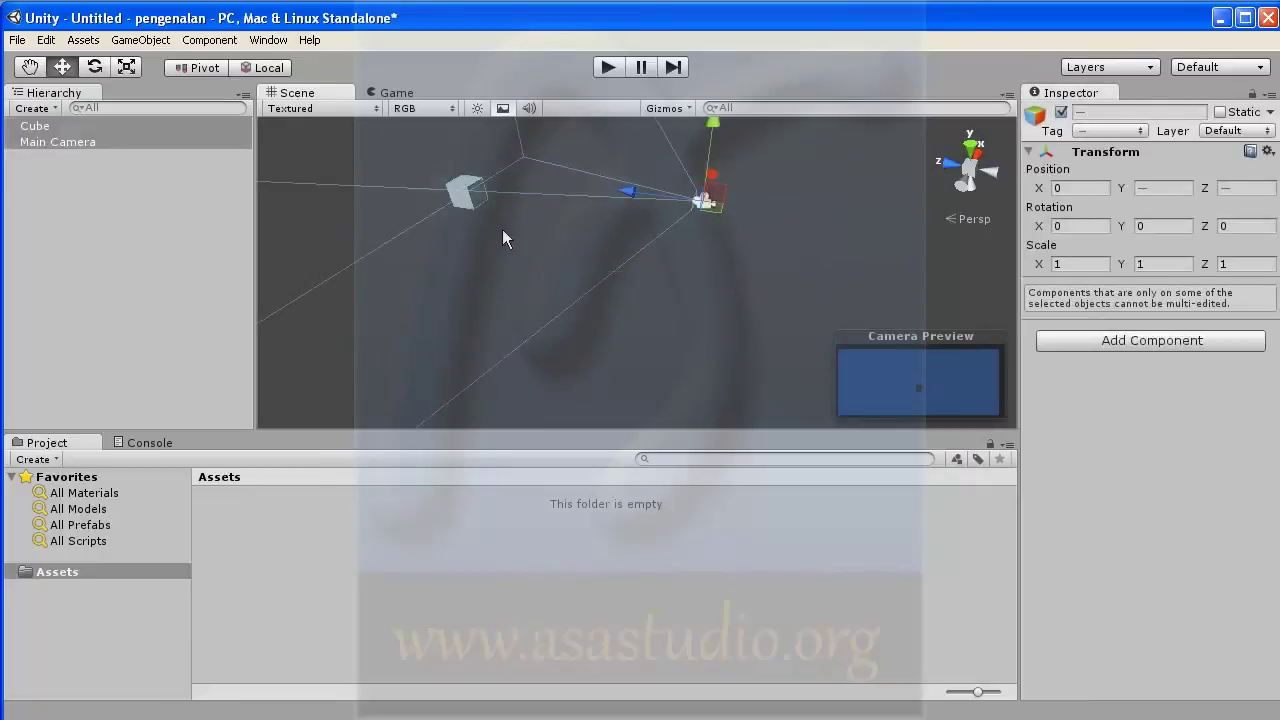
Pan, zoom and orbit the Scene view around the selected cube and Main Camera.
middle_drag(521, 238, 564, 333)
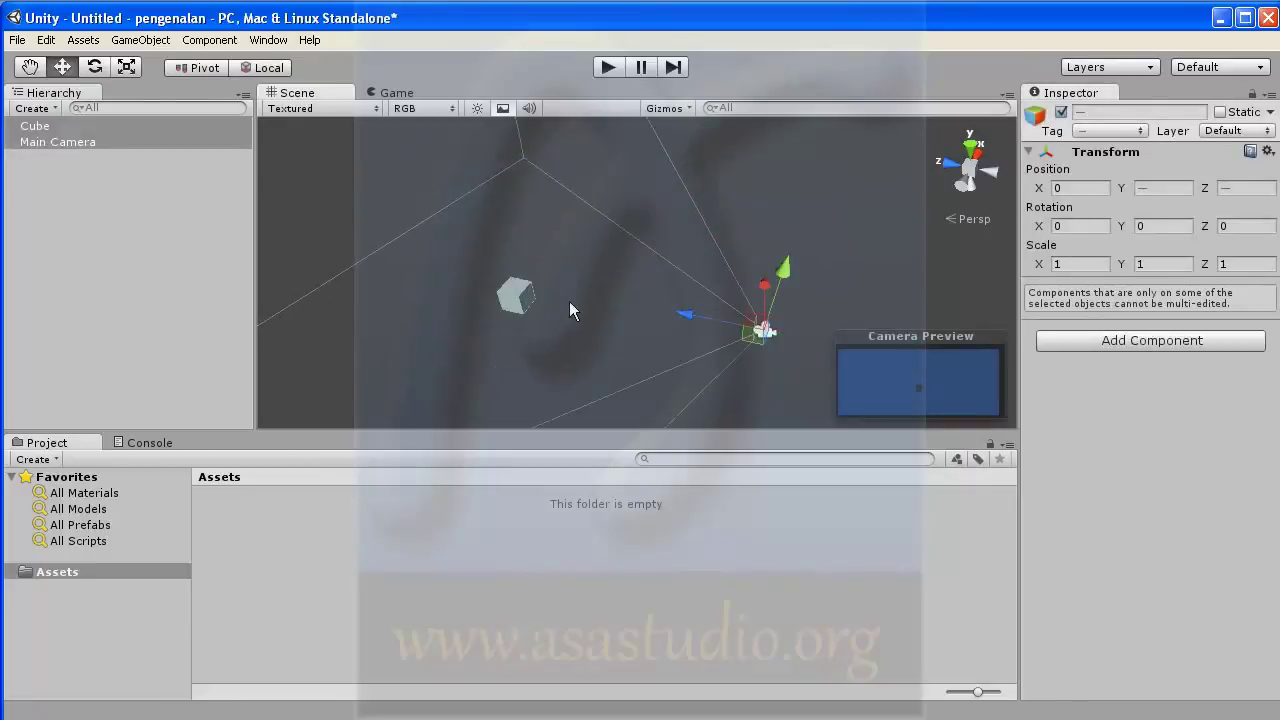
scroll(569, 307, up, 2)
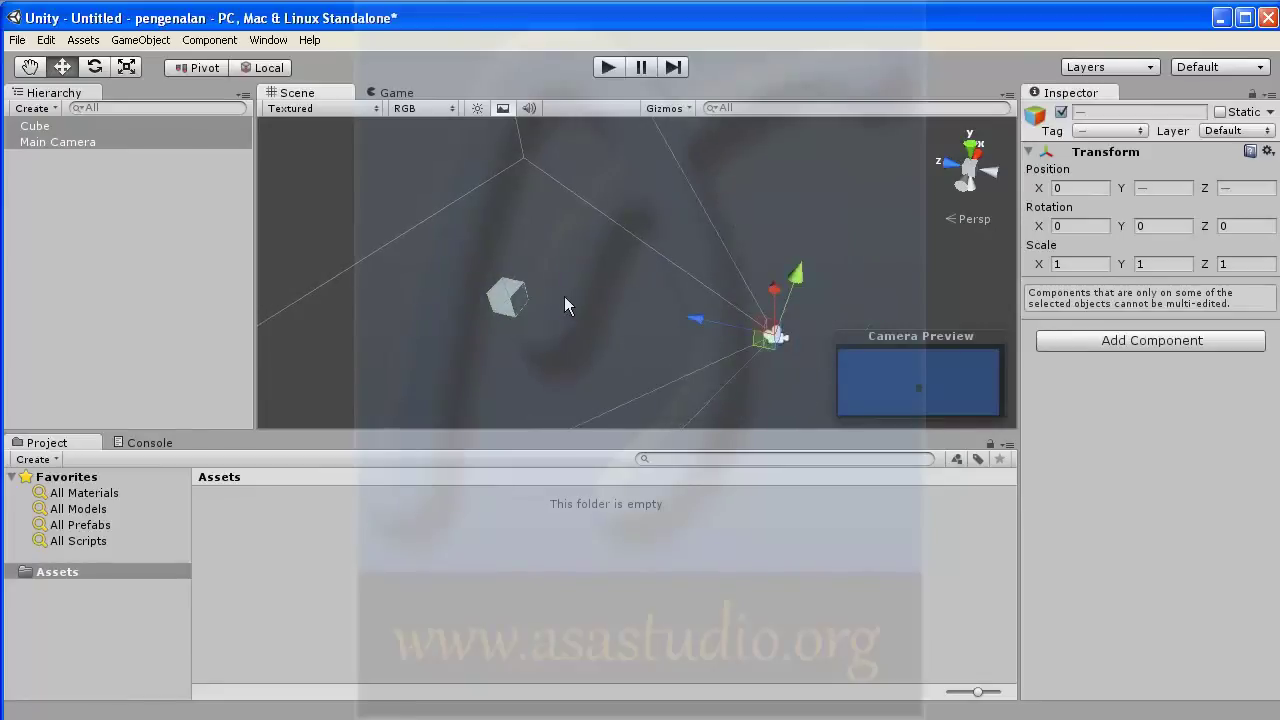
alt+drag(563, 291, 501, 320)
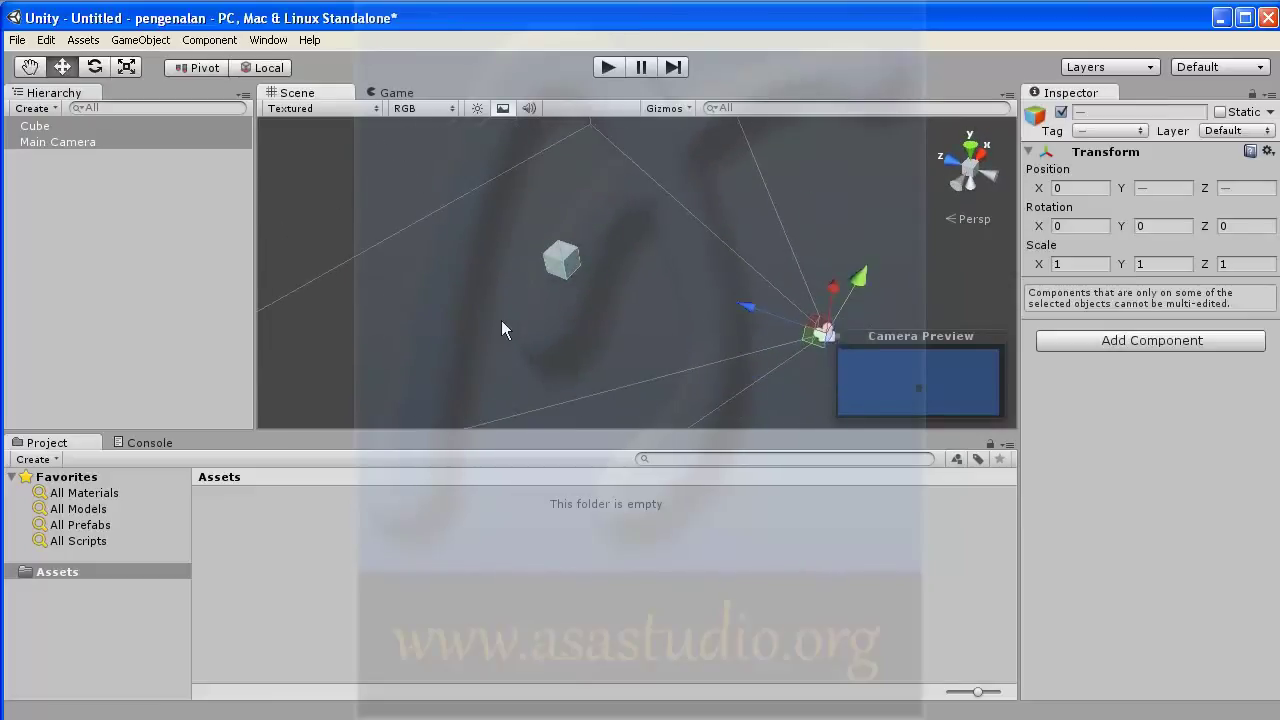
View the cube and camera from the top, left, bottom and back in the Scene view, and clear the selection.
click(970, 147)
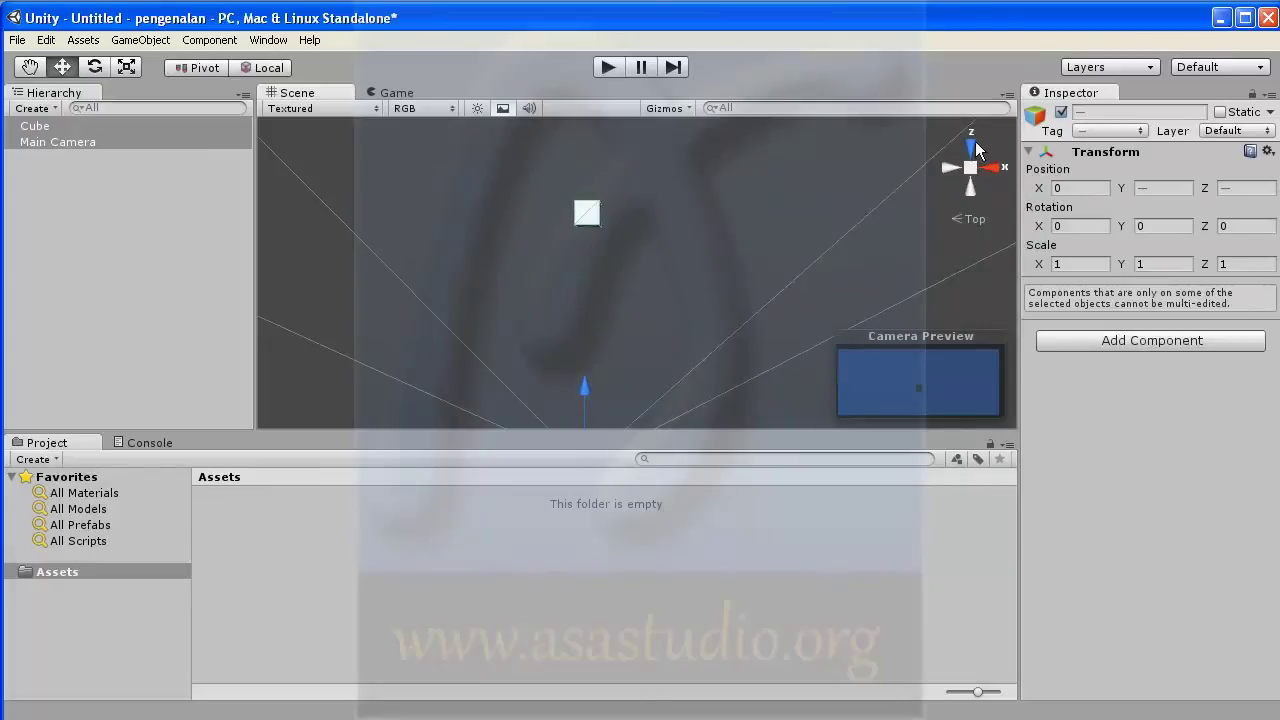
click(971, 146)
click(970, 186)
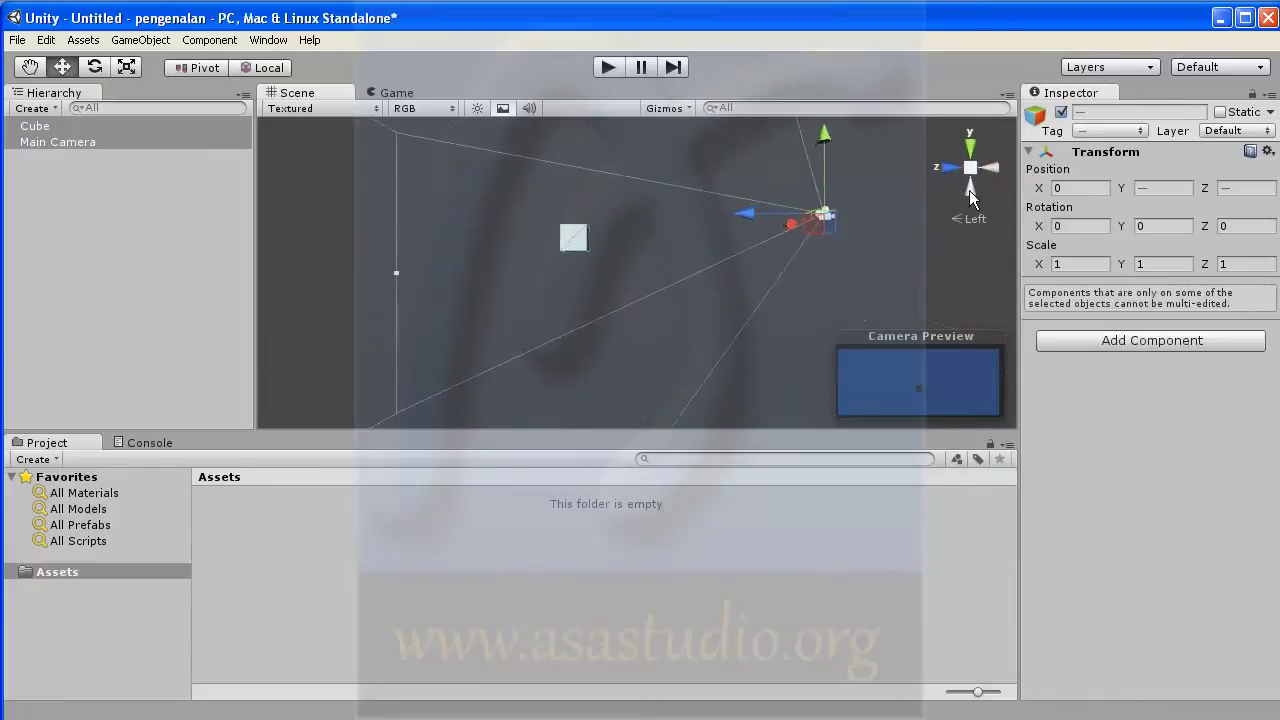
click(970, 168)
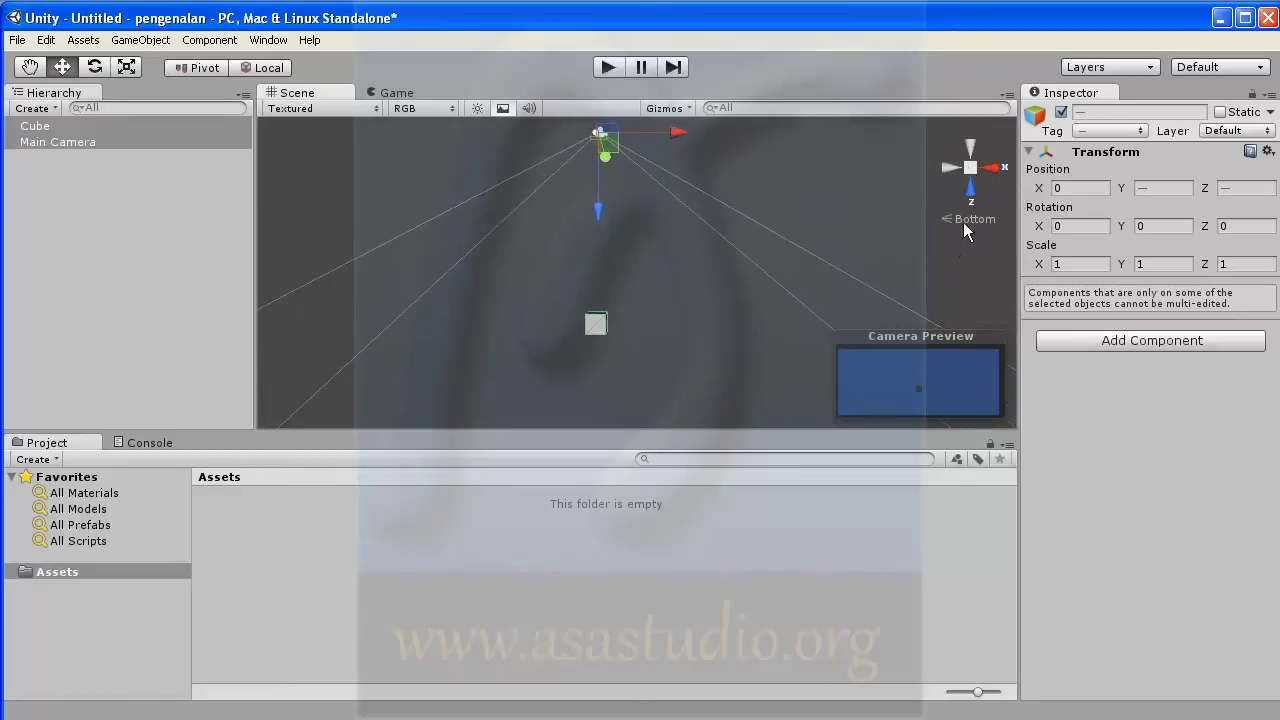
click(973, 150)
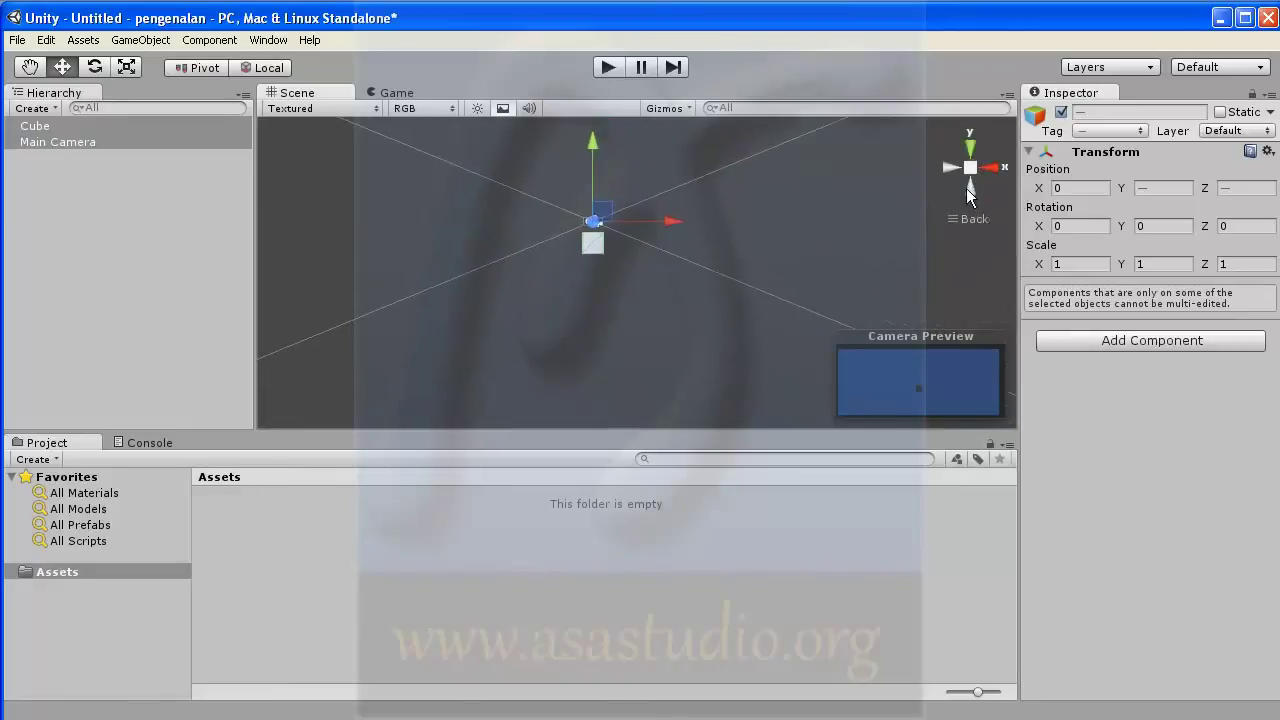
click(951, 167)
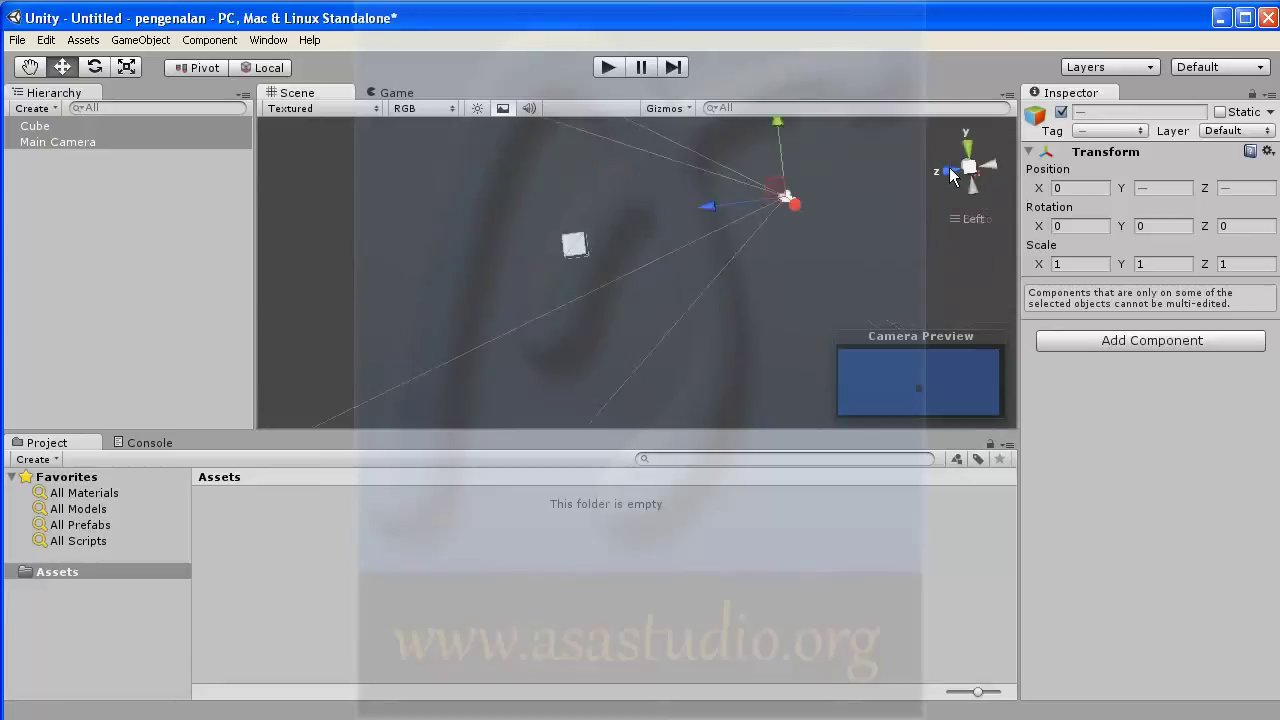
click(973, 219)
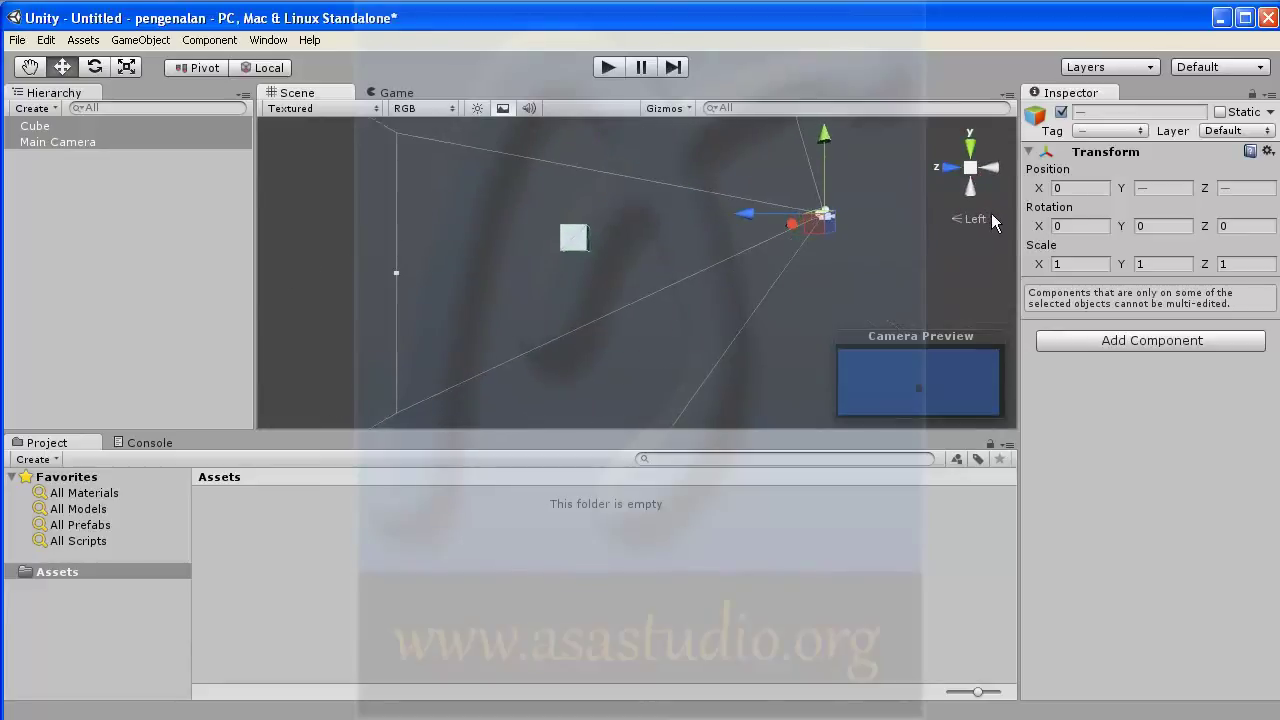
click(958, 220)
click(958, 220)
click(992, 172)
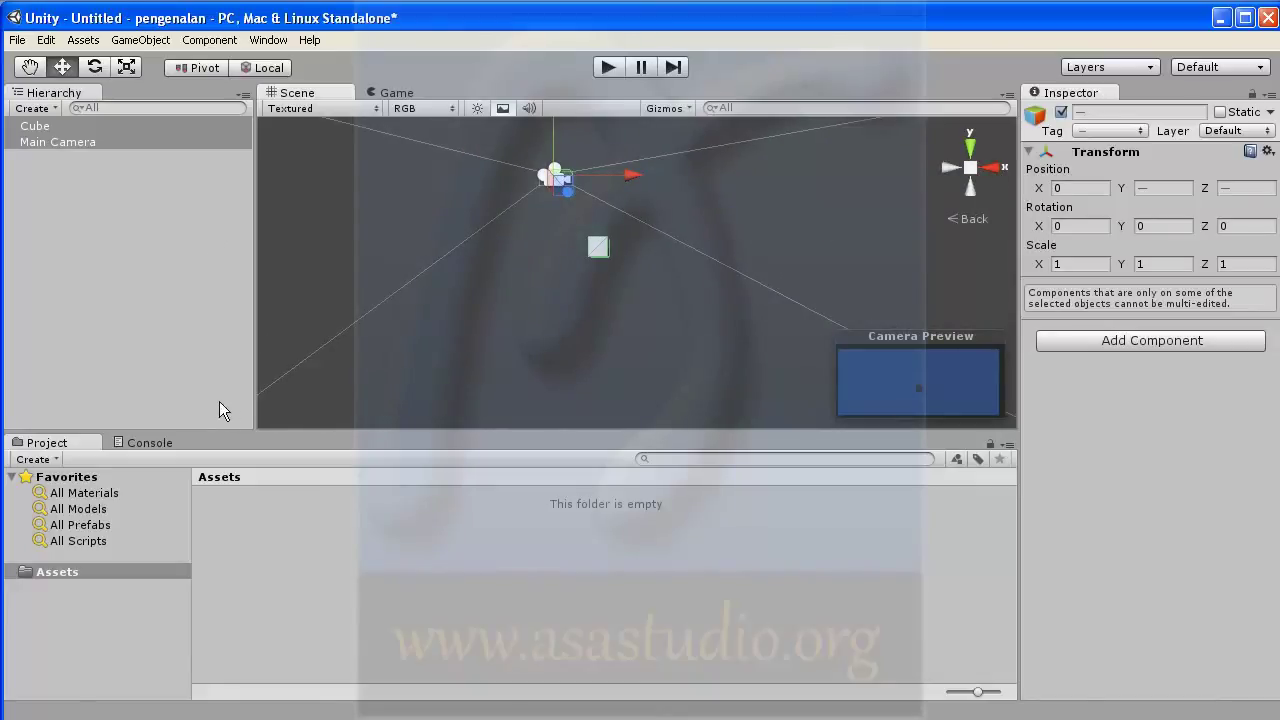
click(96, 274)
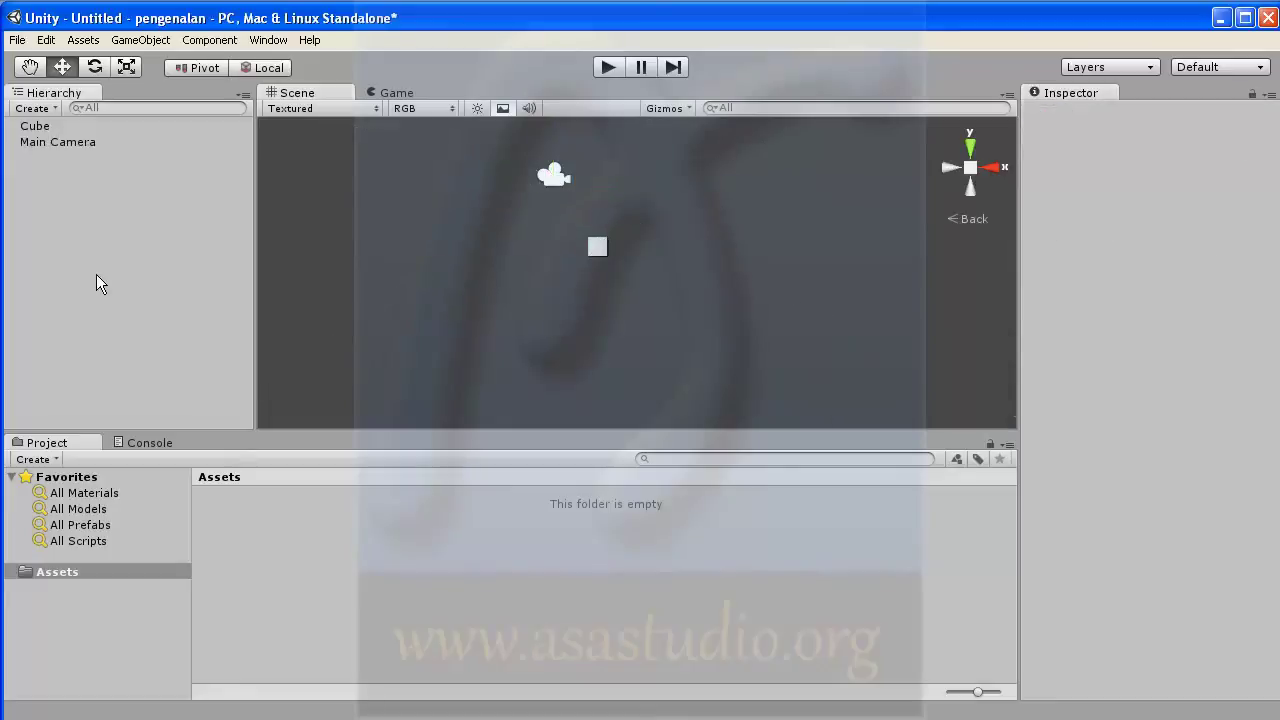
Start saving the scene, and switch to Windows Explorer to delete New Folder from F:\unity3d-project\tutorial-seri-1.
click(18, 41)
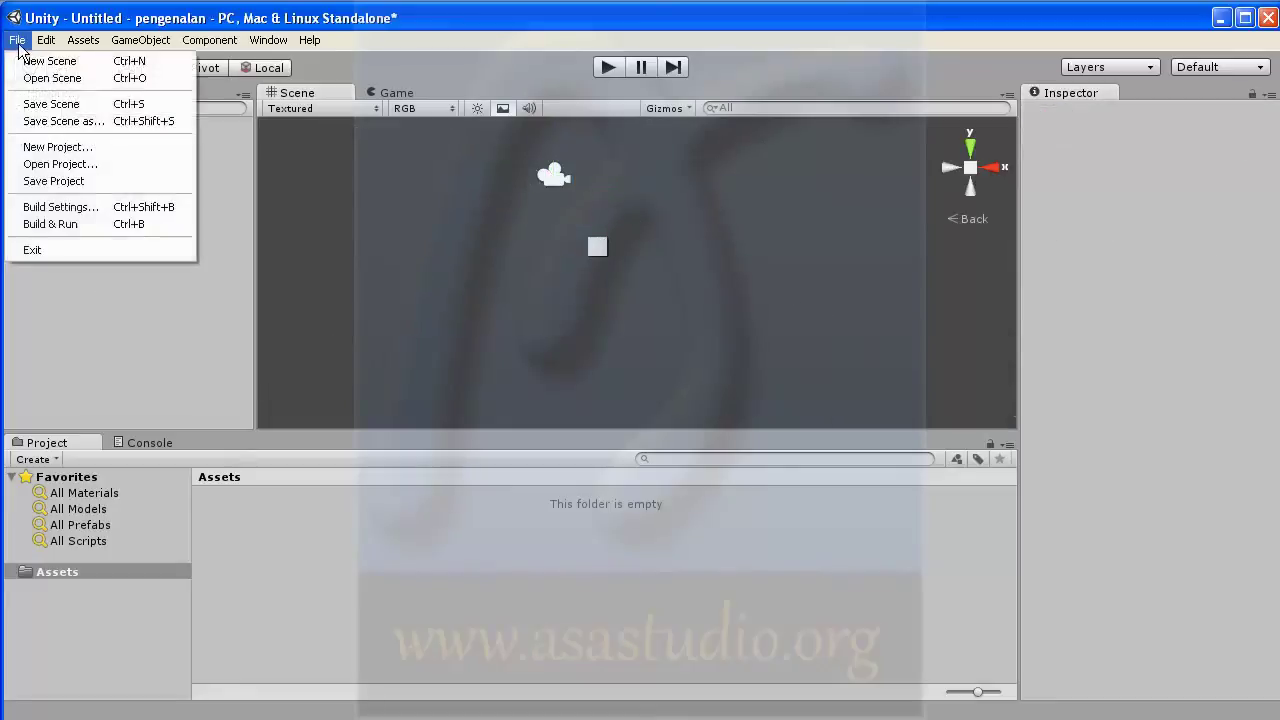
click(36, 107)
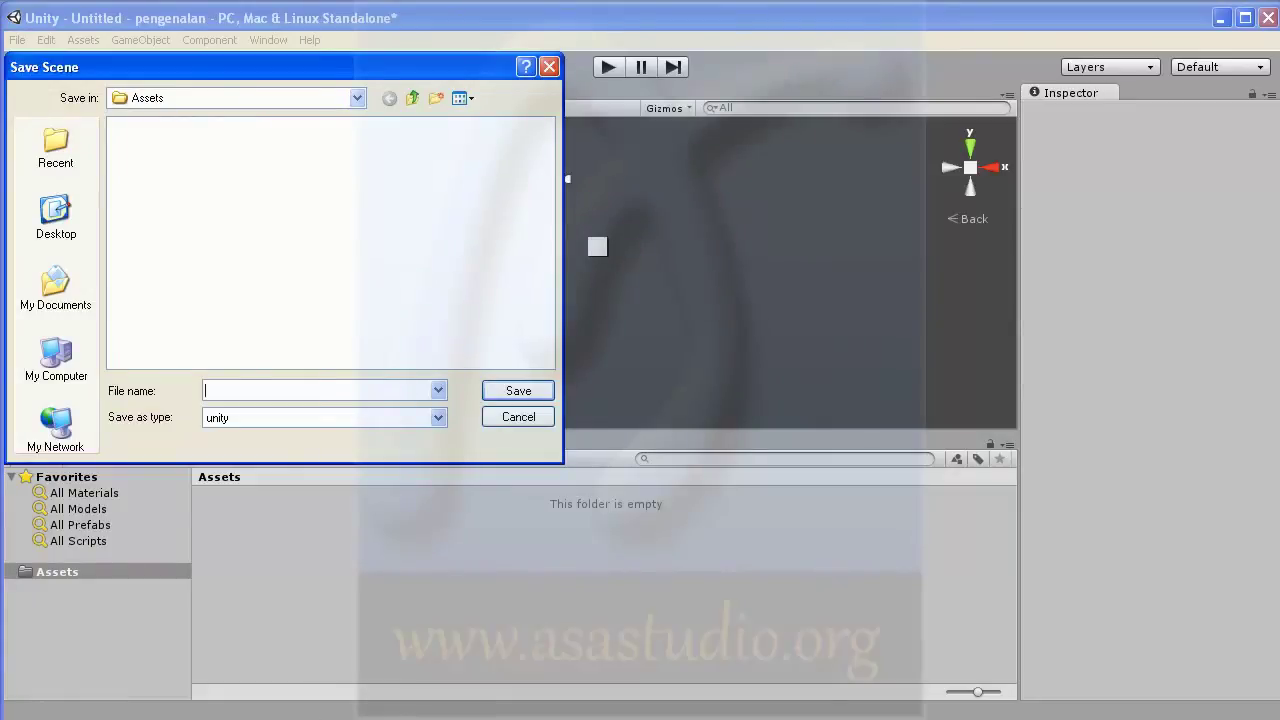
click(460, 718)
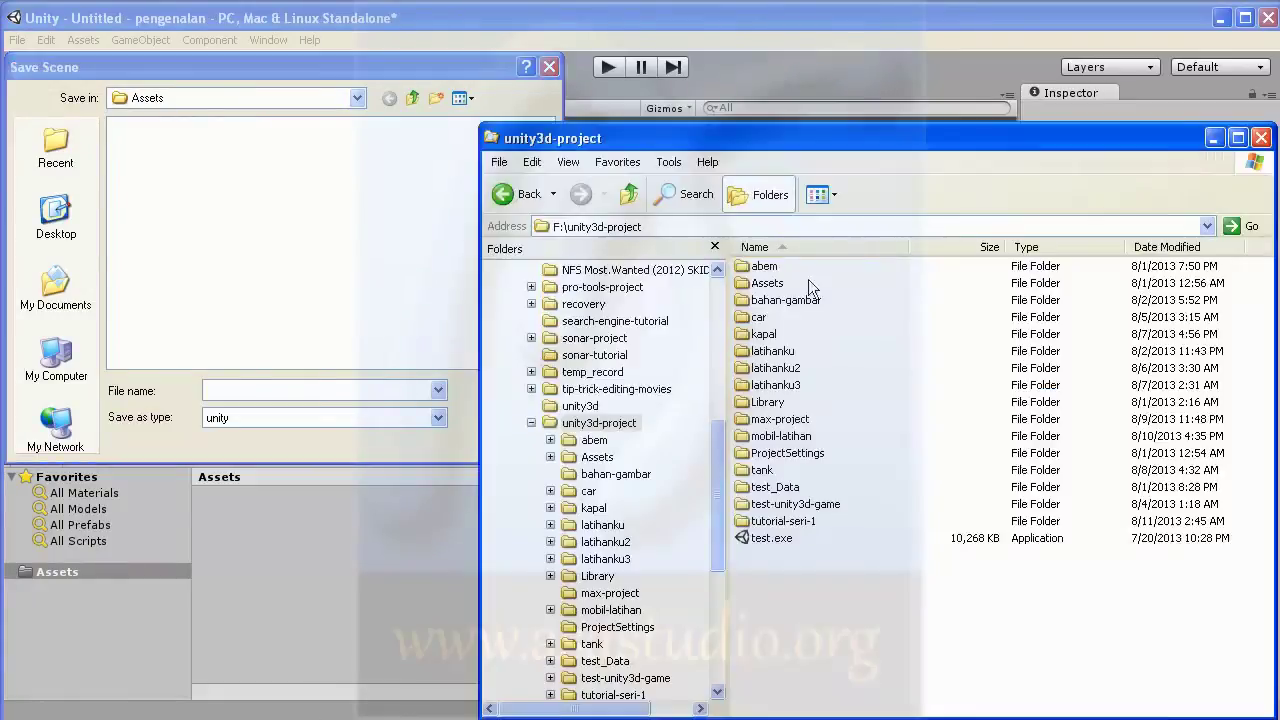
drag(717, 450, 717, 482)
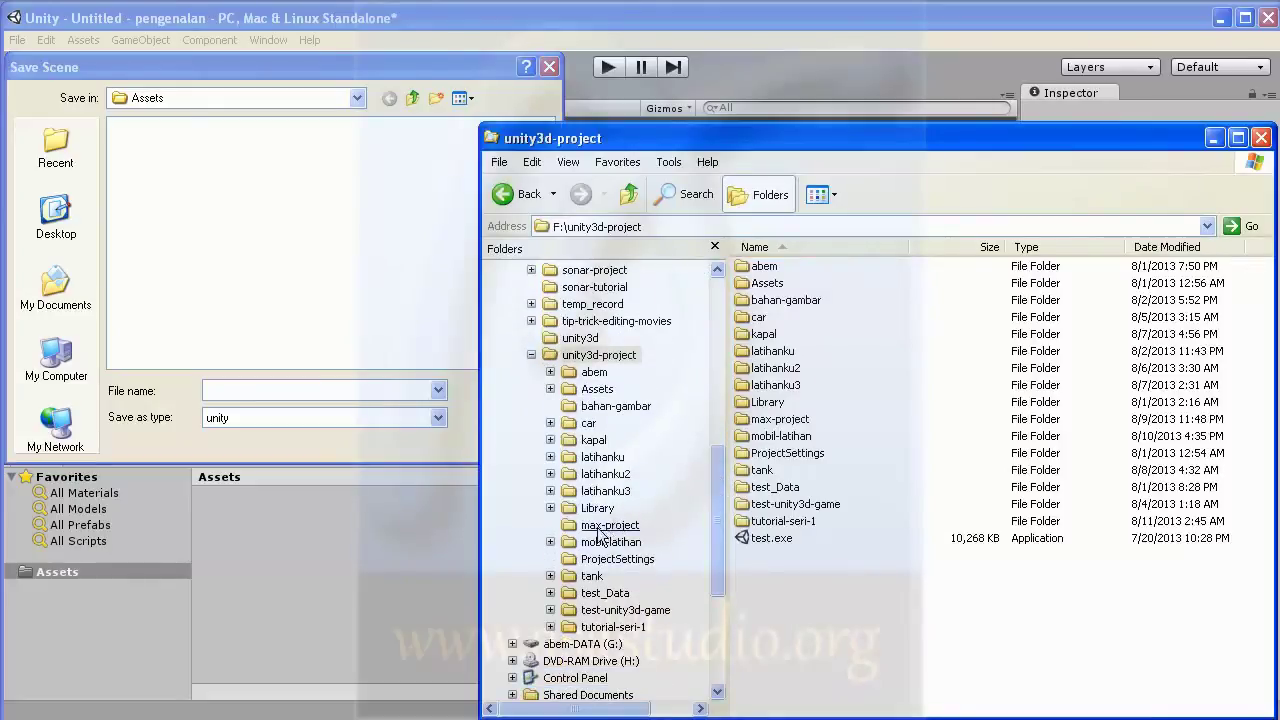
click(613, 627)
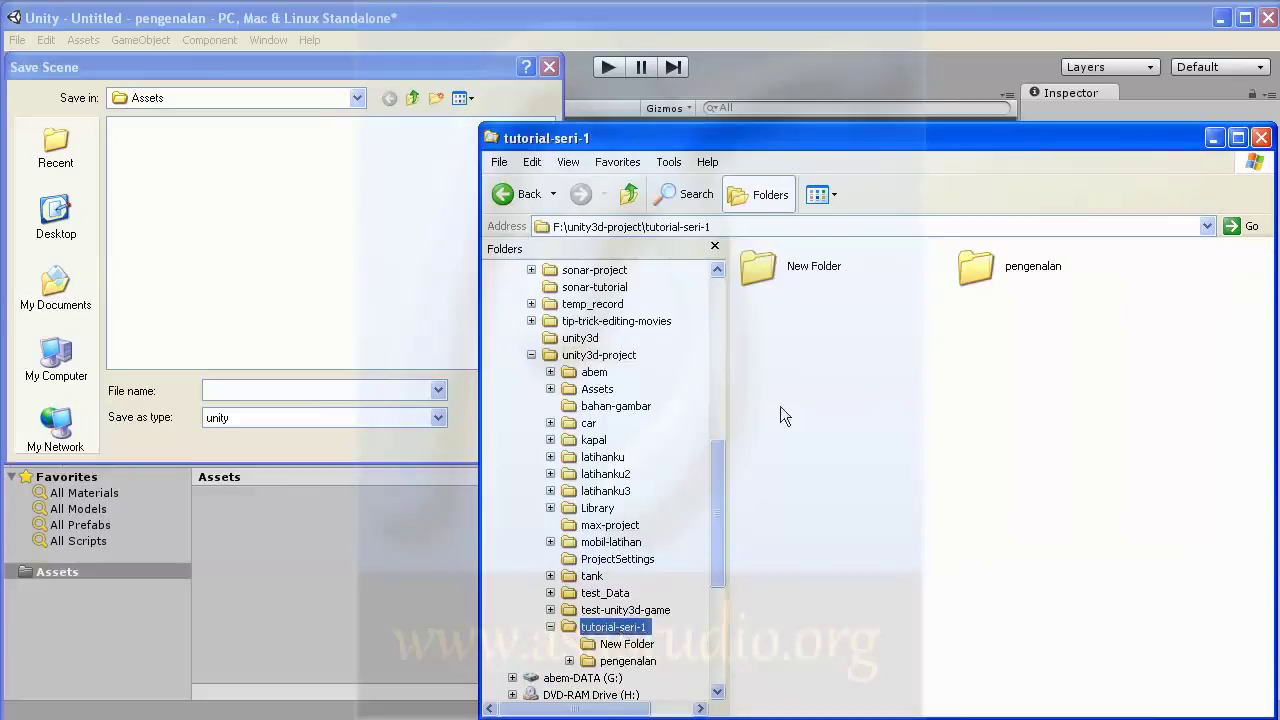
click(770, 267)
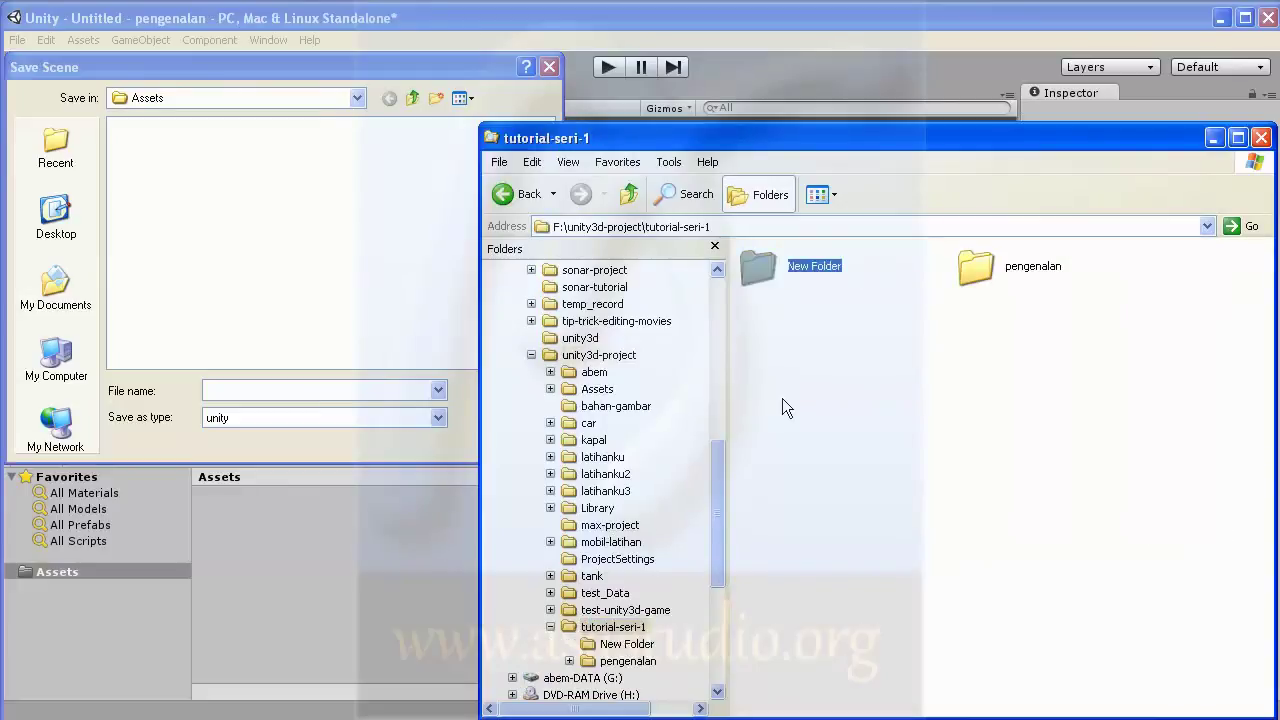
key(Delete)
key(Return)
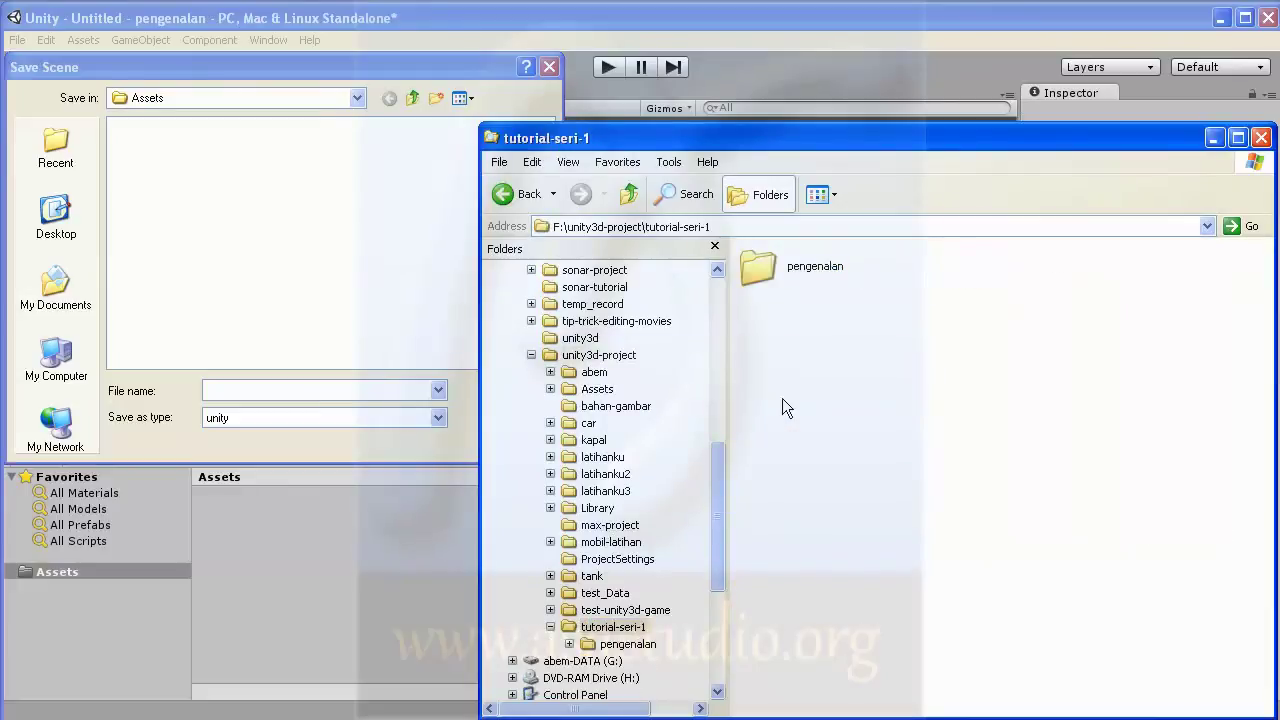
Open the pengenalan project folder, examine its Assets and Library folders, and return to the project folder.
double_click(765, 268)
click(762, 258)
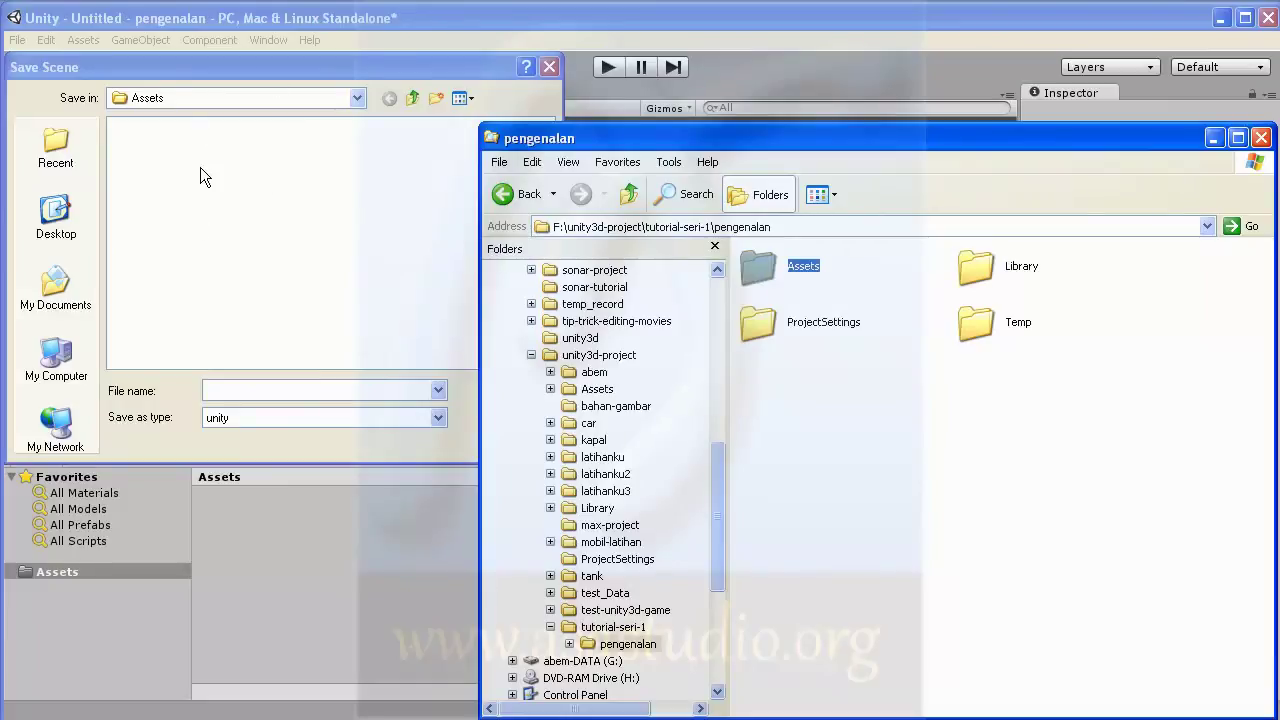
mouse_move(800, 274)
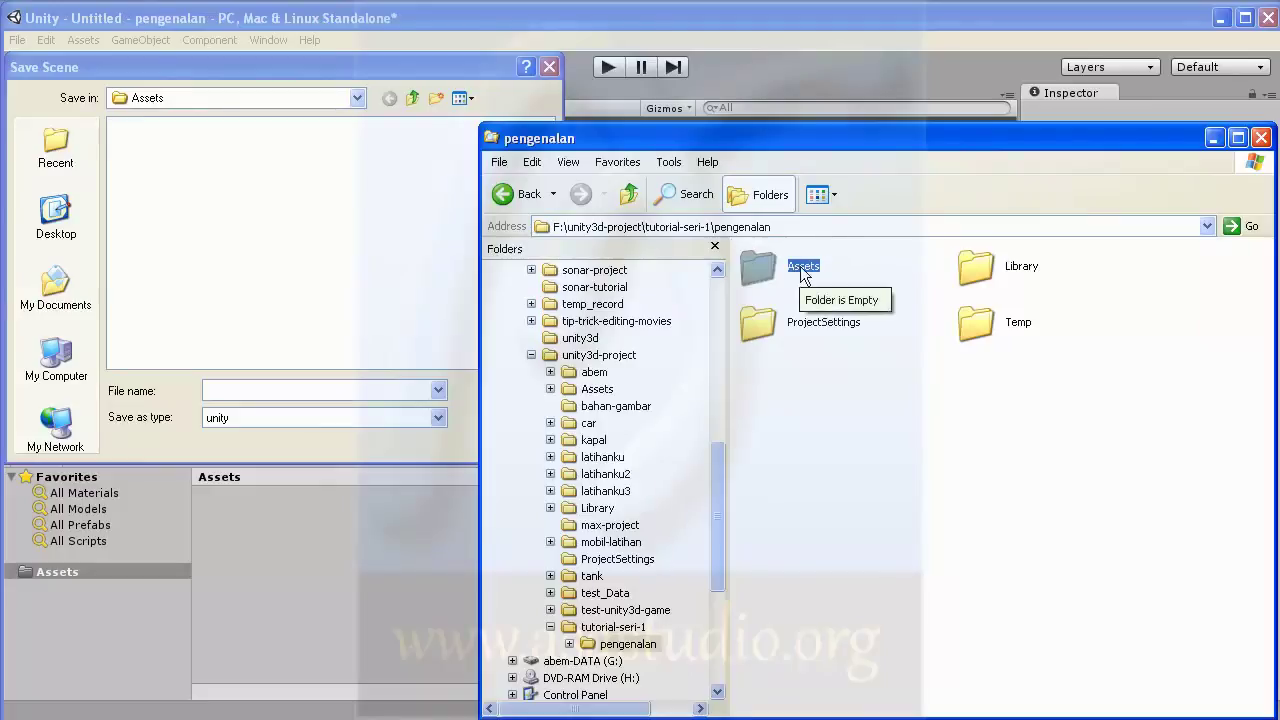
double_click(970, 264)
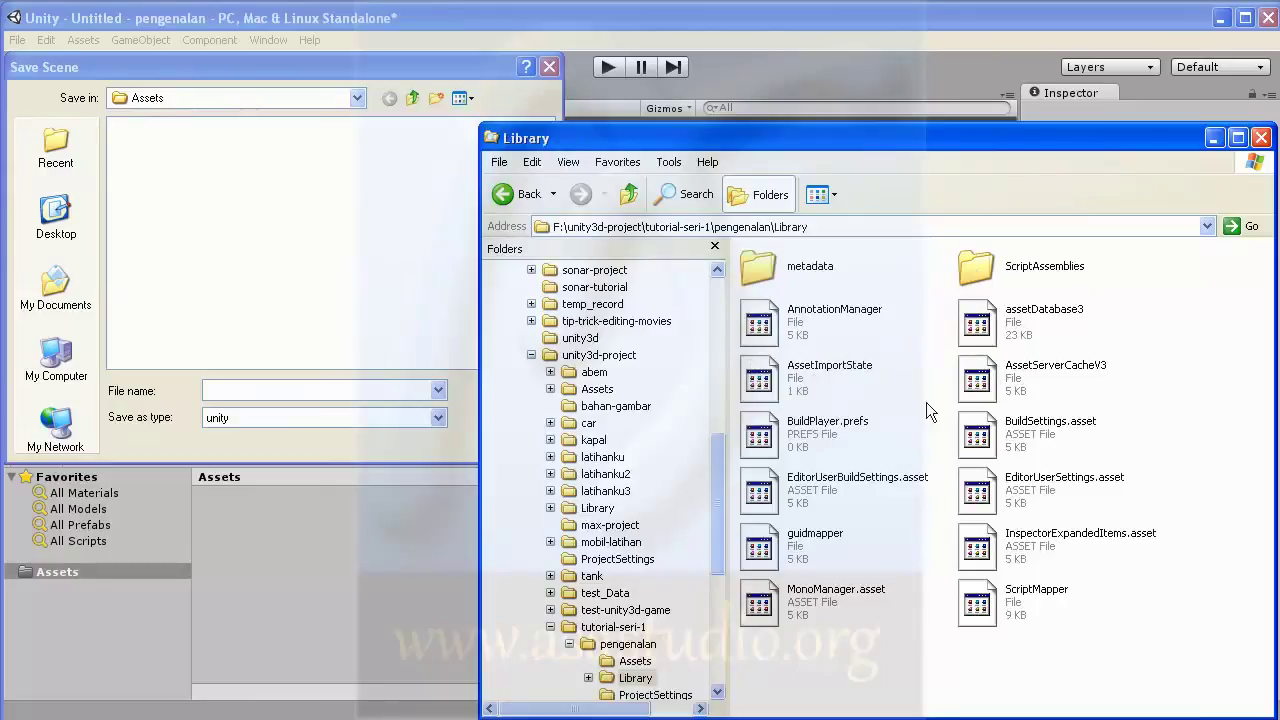
click(629, 196)
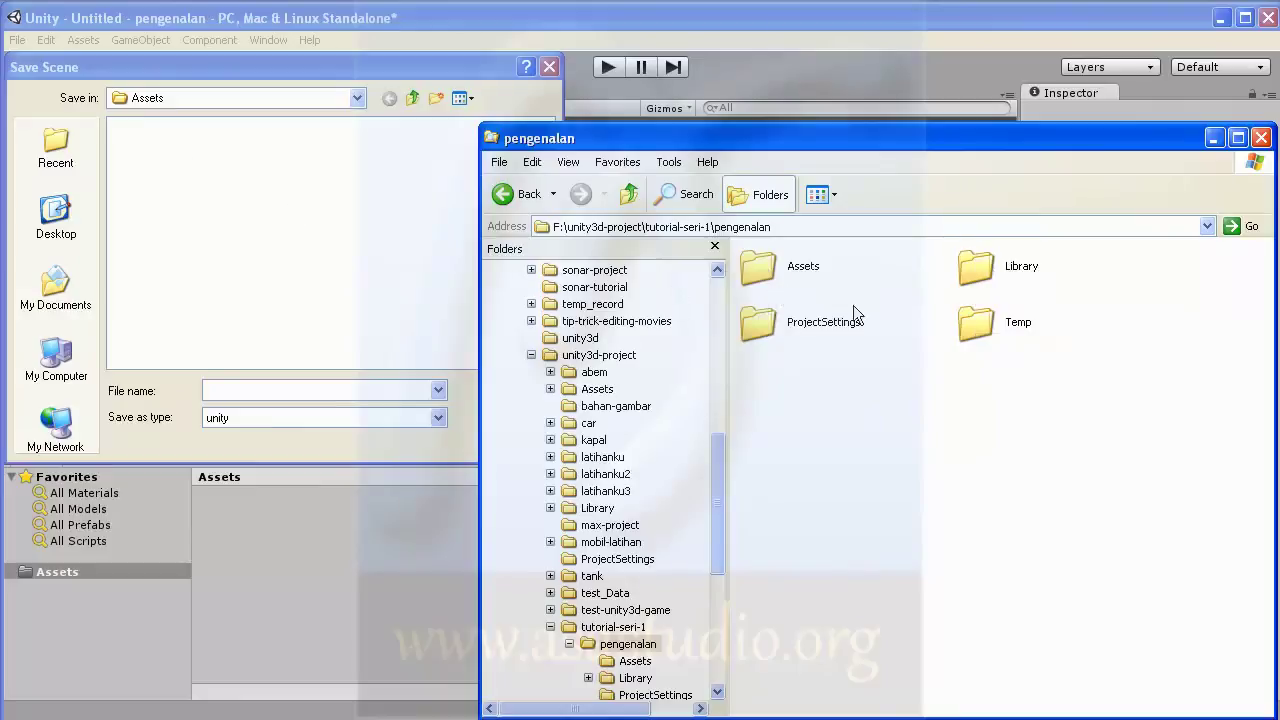
Return to Unity's Save Scene dialog, create a folder named Scene inside Assets, and open it.
click(197, 67)
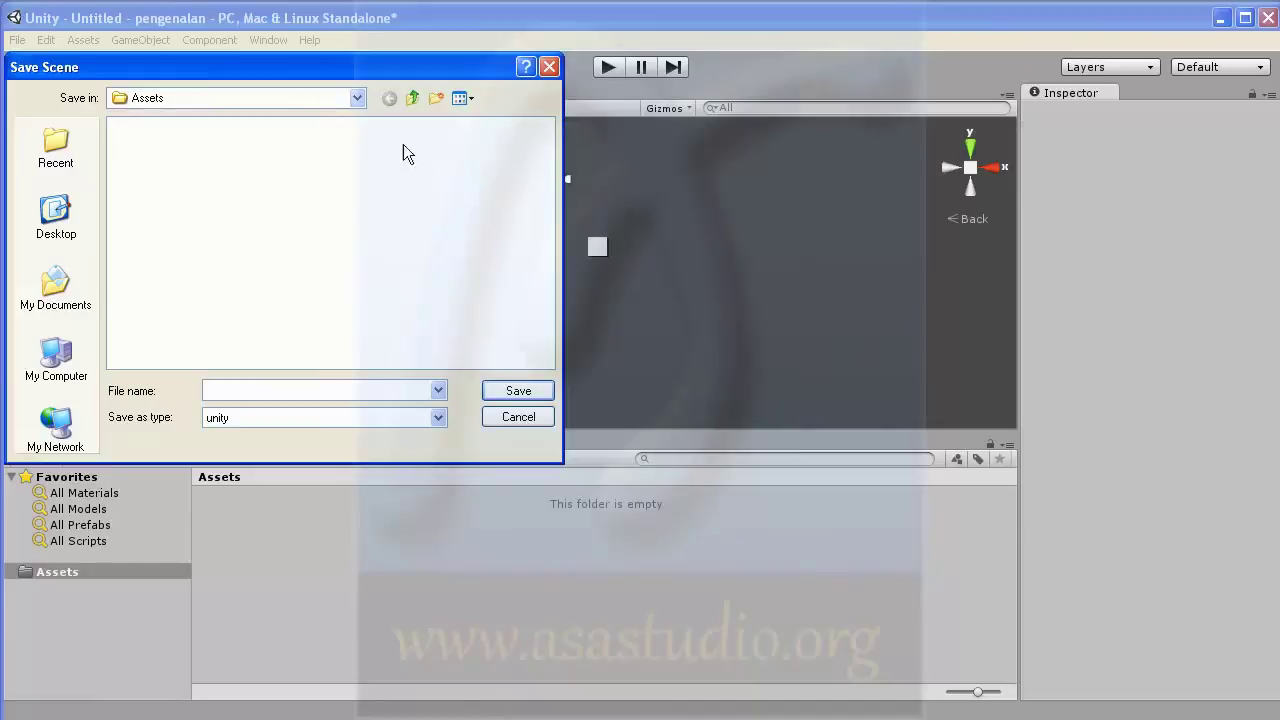
click(438, 99)
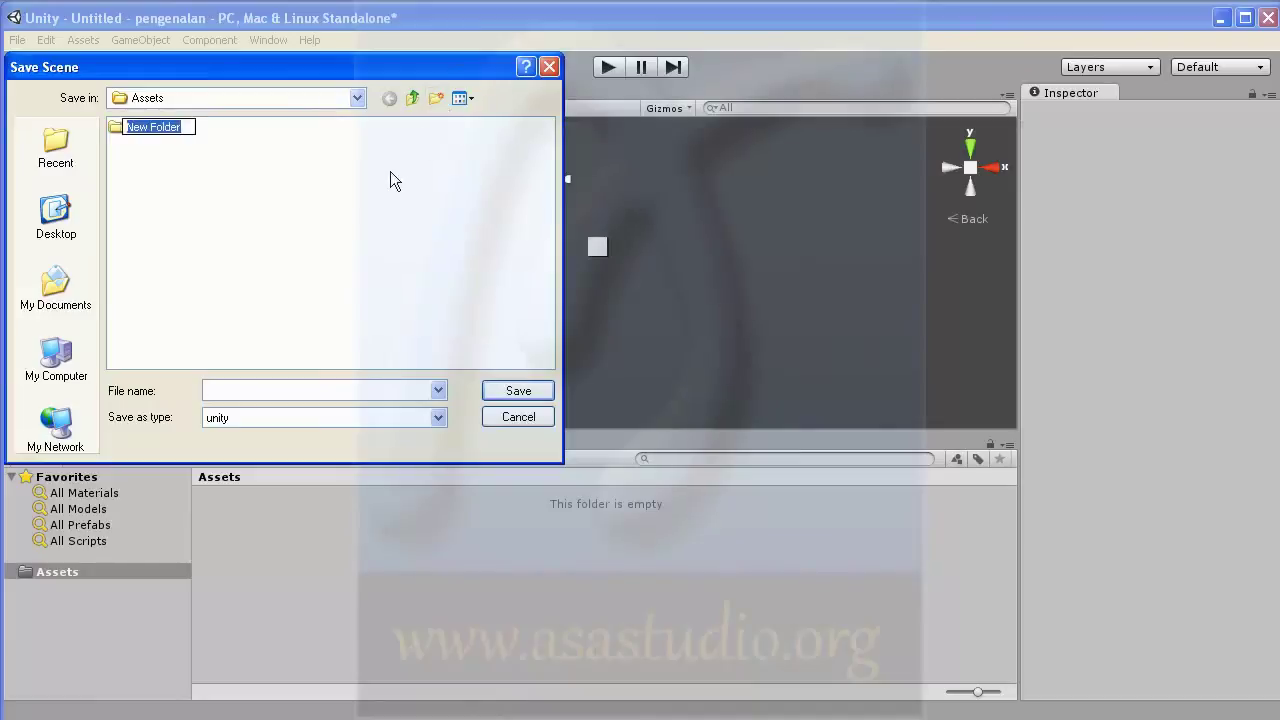
text(S)
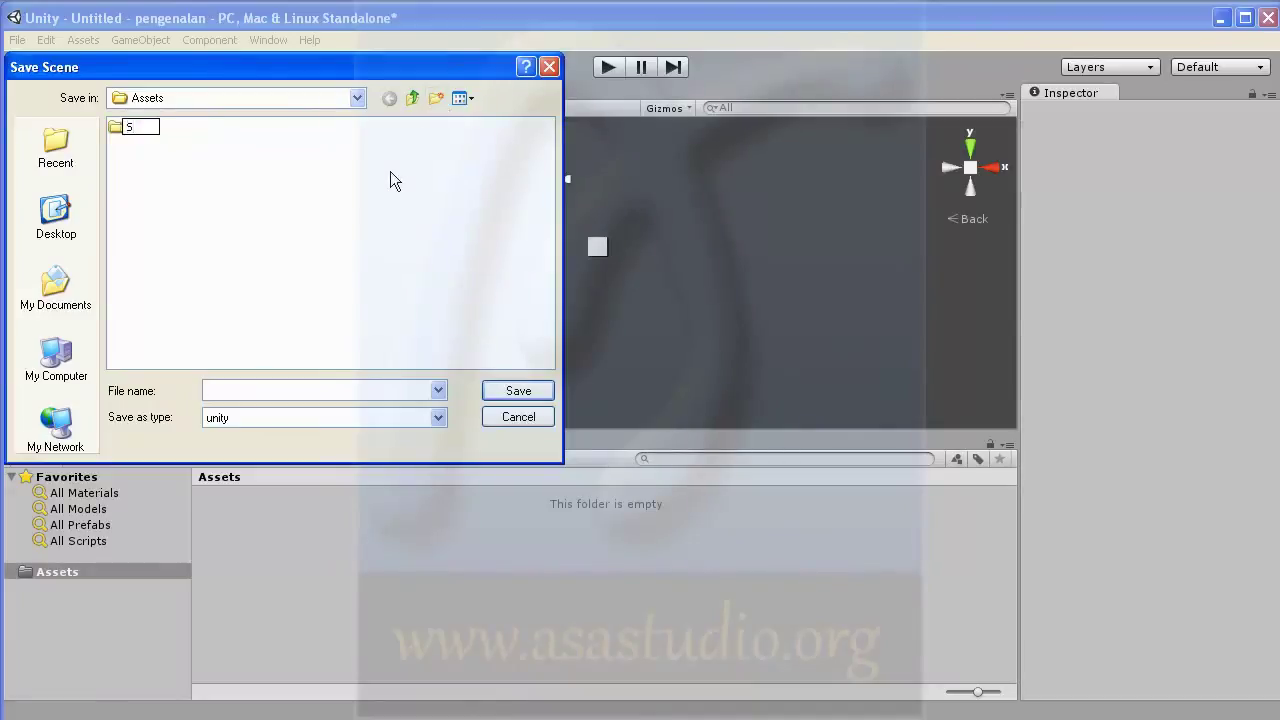
text(cene)
key(Return)
double_click(140, 128)
Save the scene as tuts1 in the Scene folder, and check that folder among the project's assets.
text(ser)
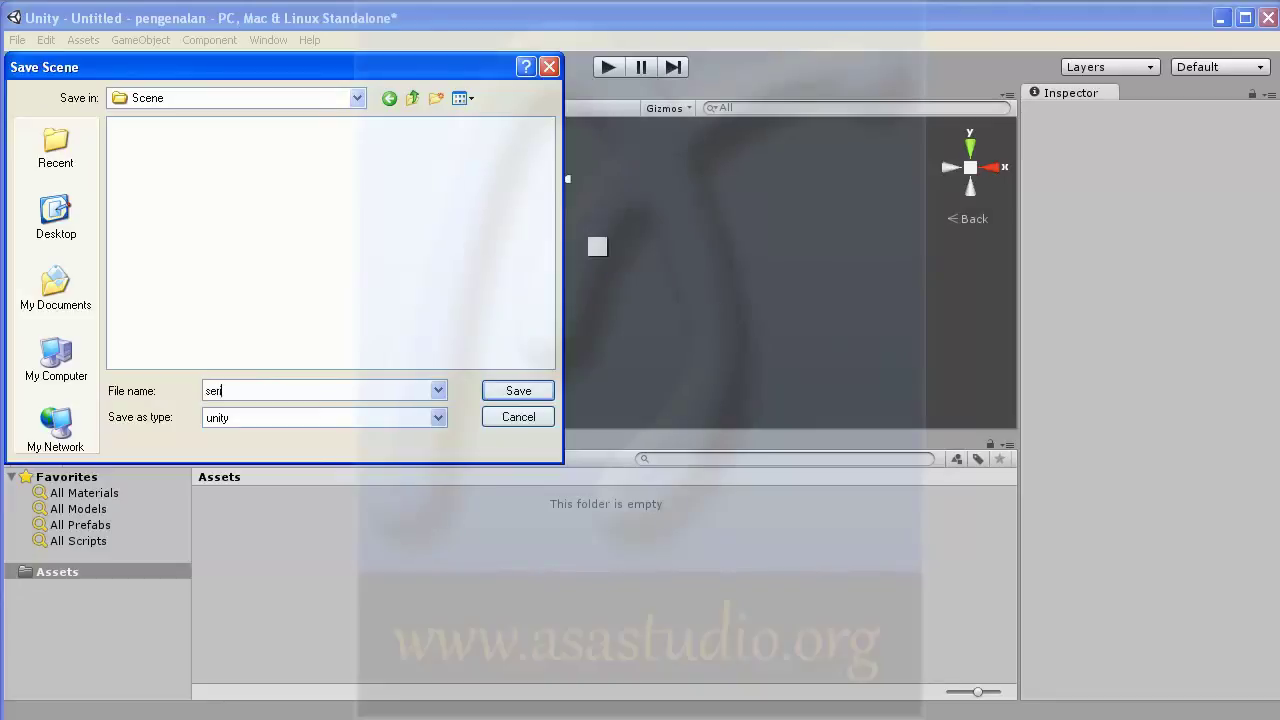
key(shift+Left)
key(shift+Left)
key(shift+Left)
text(tuts)
click(518, 391)
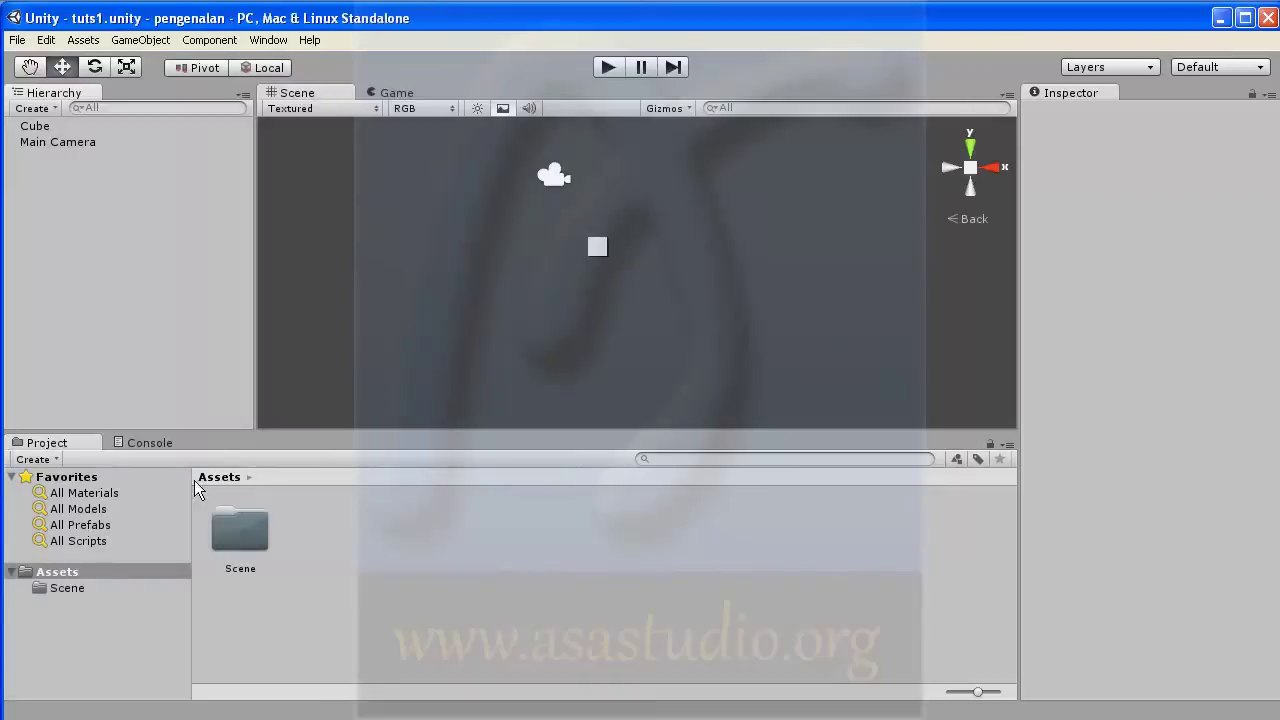
click(61, 588)
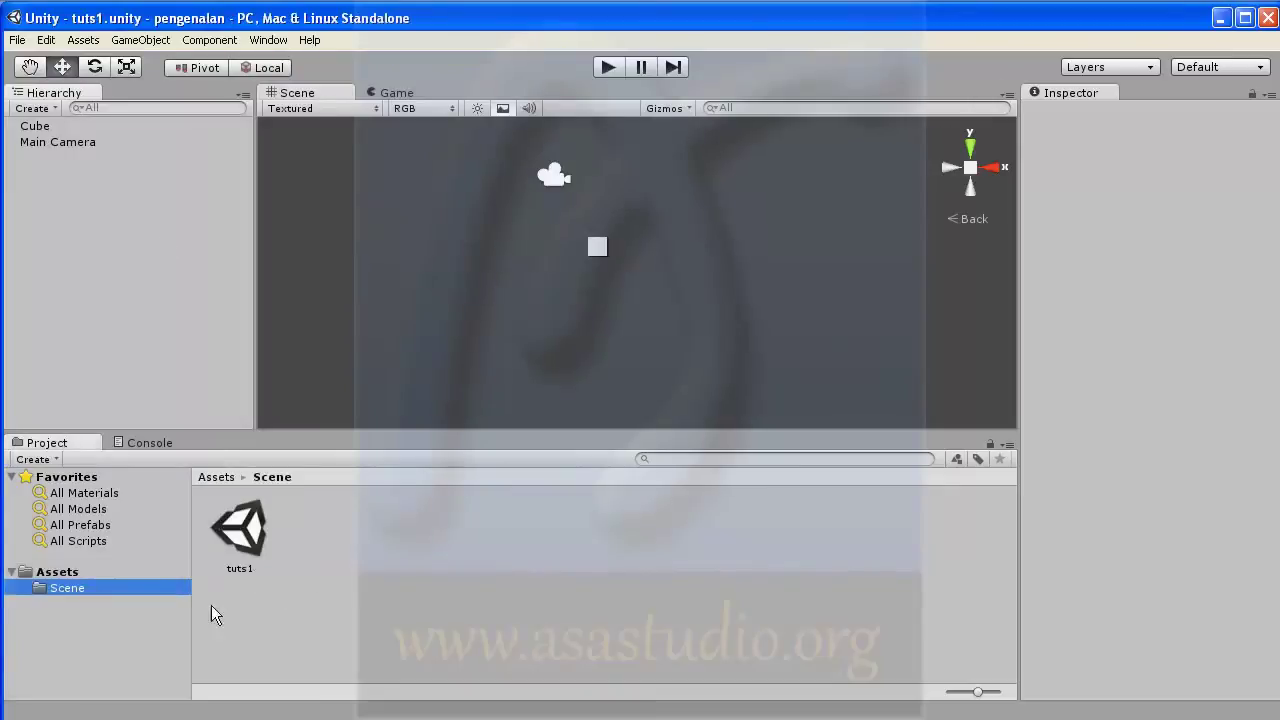
click(60, 572)
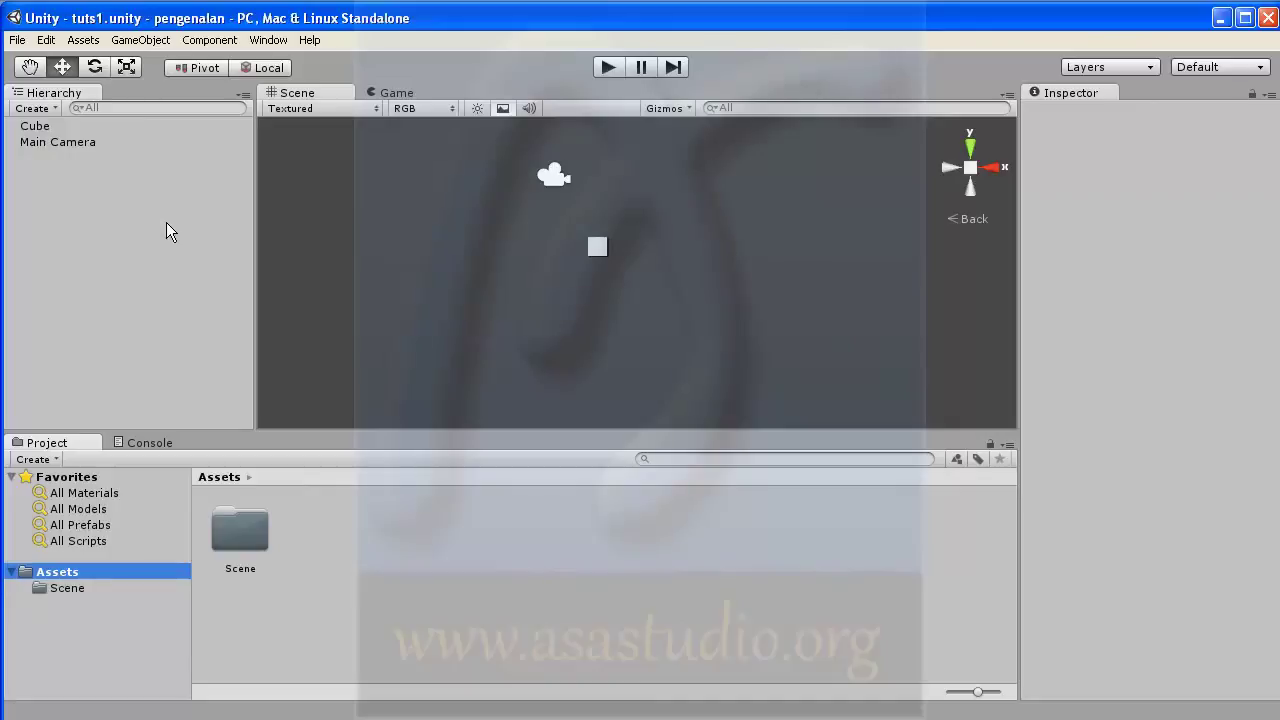
click(140, 40)
mouse_move(205, 42)
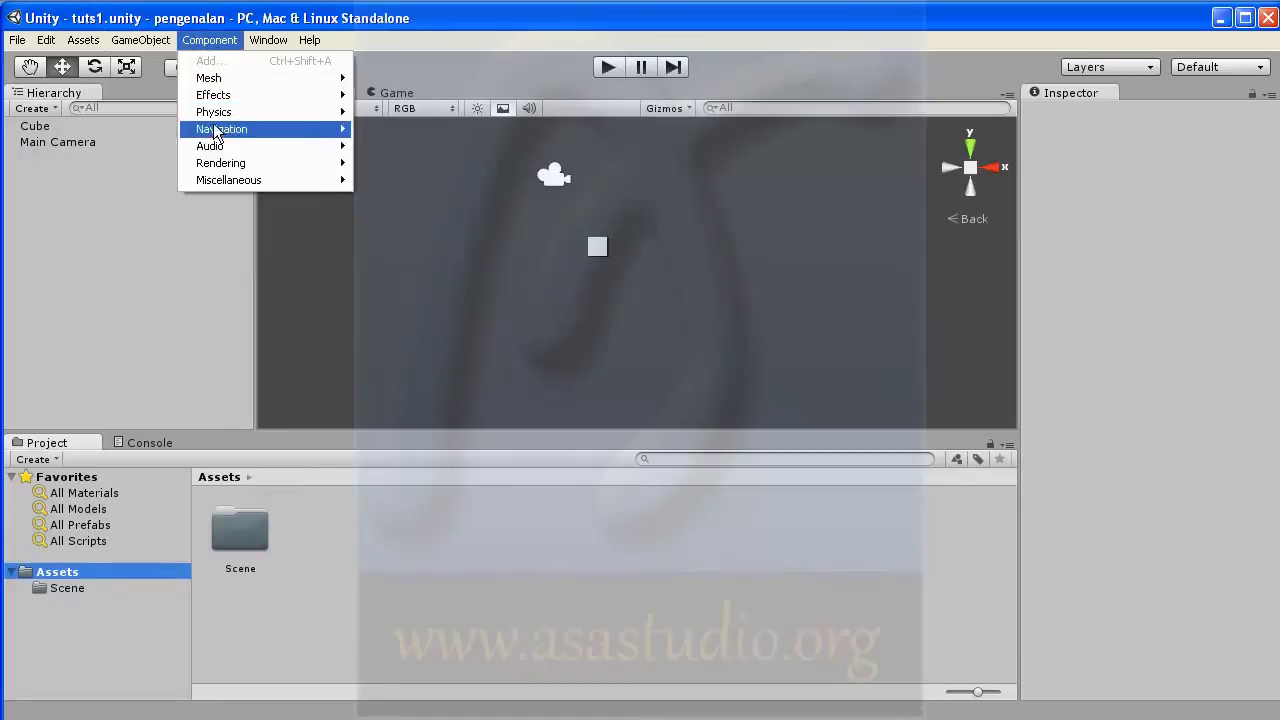
mouse_move(222, 185)
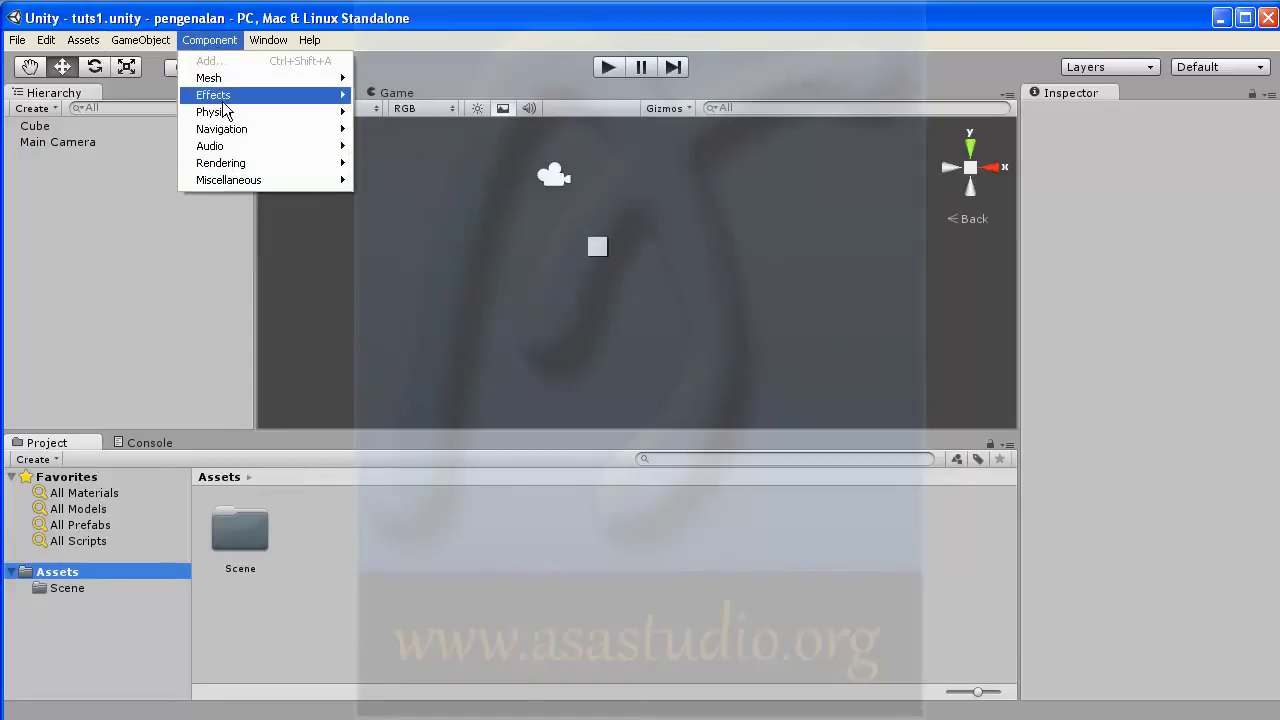
mouse_move(273, 117)
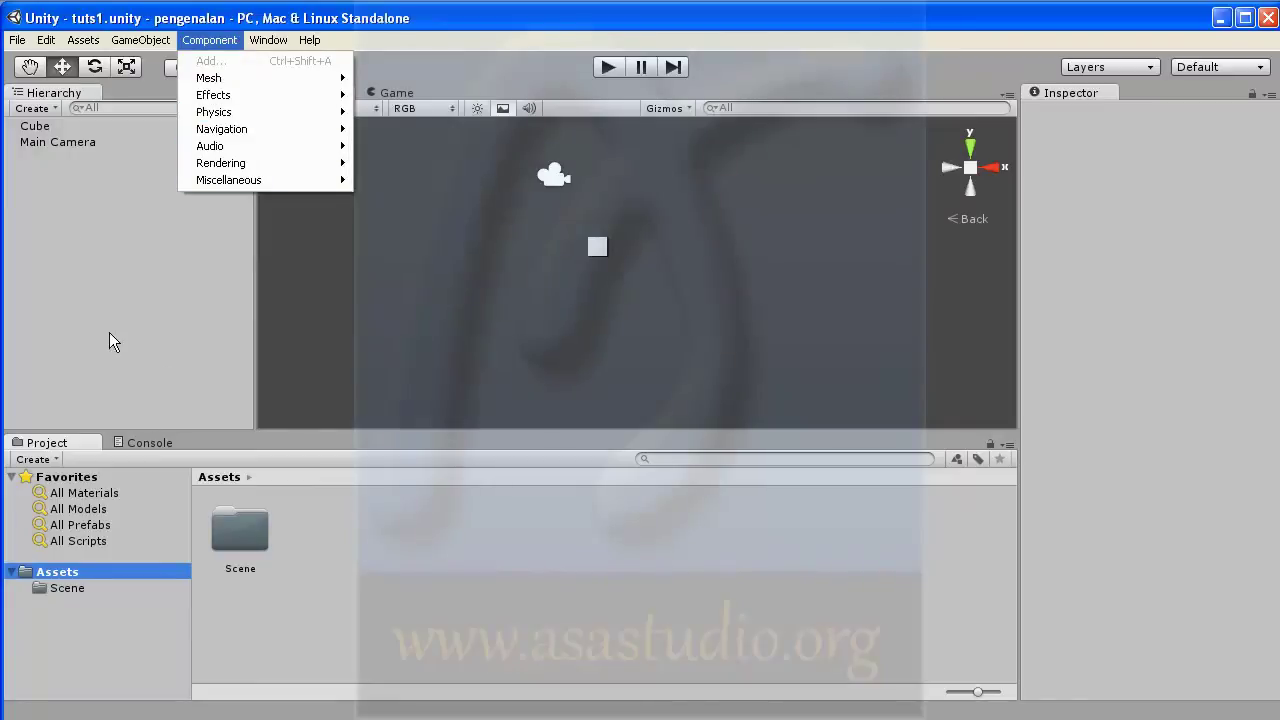
Rename the Cube object to pemain and clear the selection.
click(46, 125)
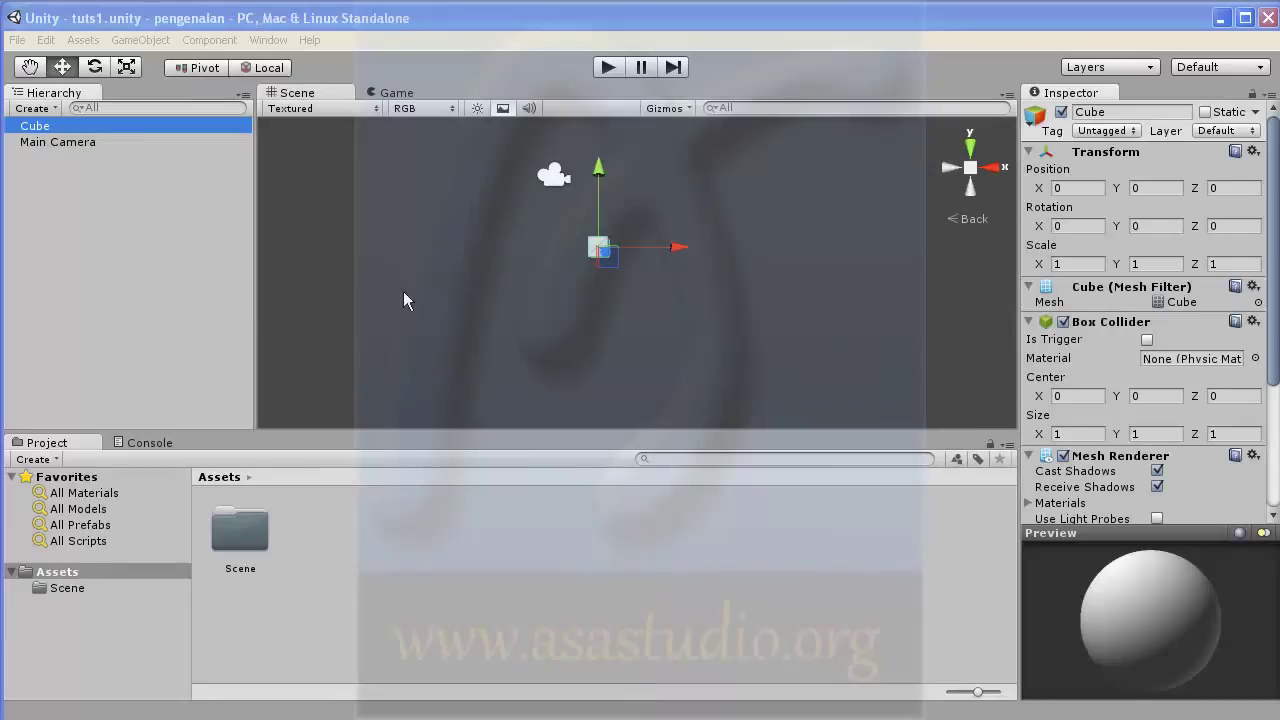
click(54, 128)
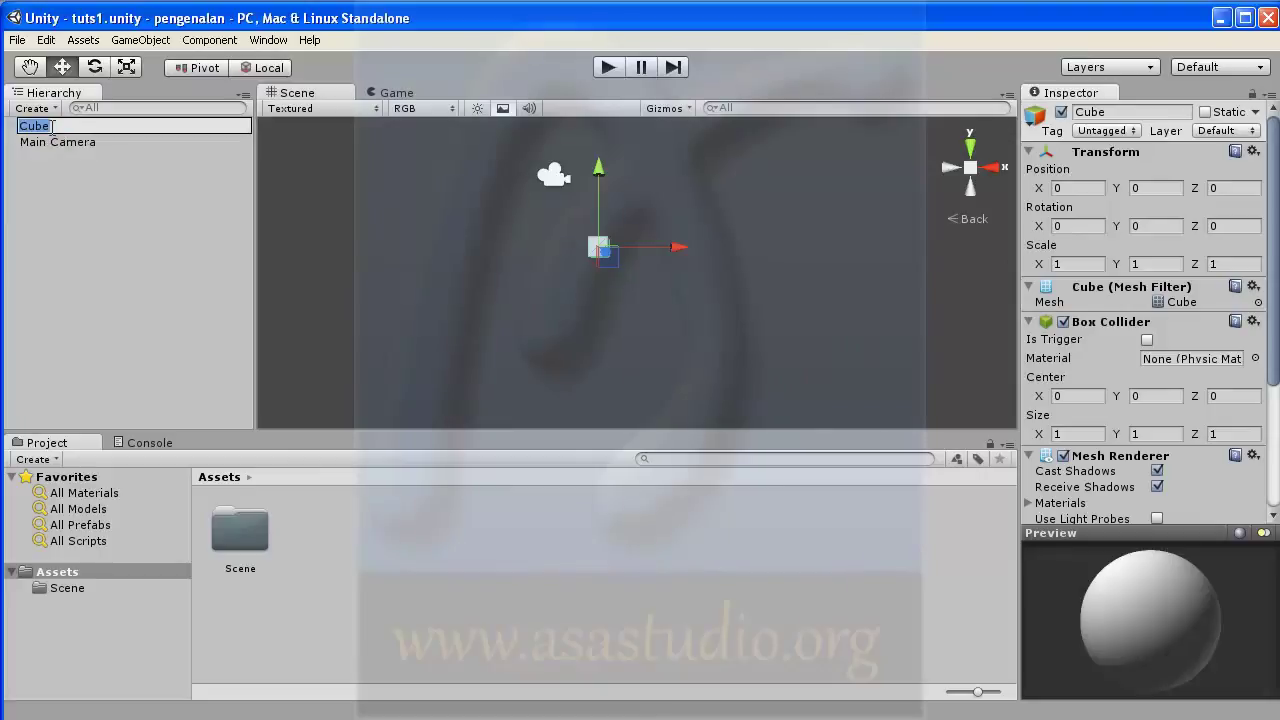
text(pemain)
click(81, 180)
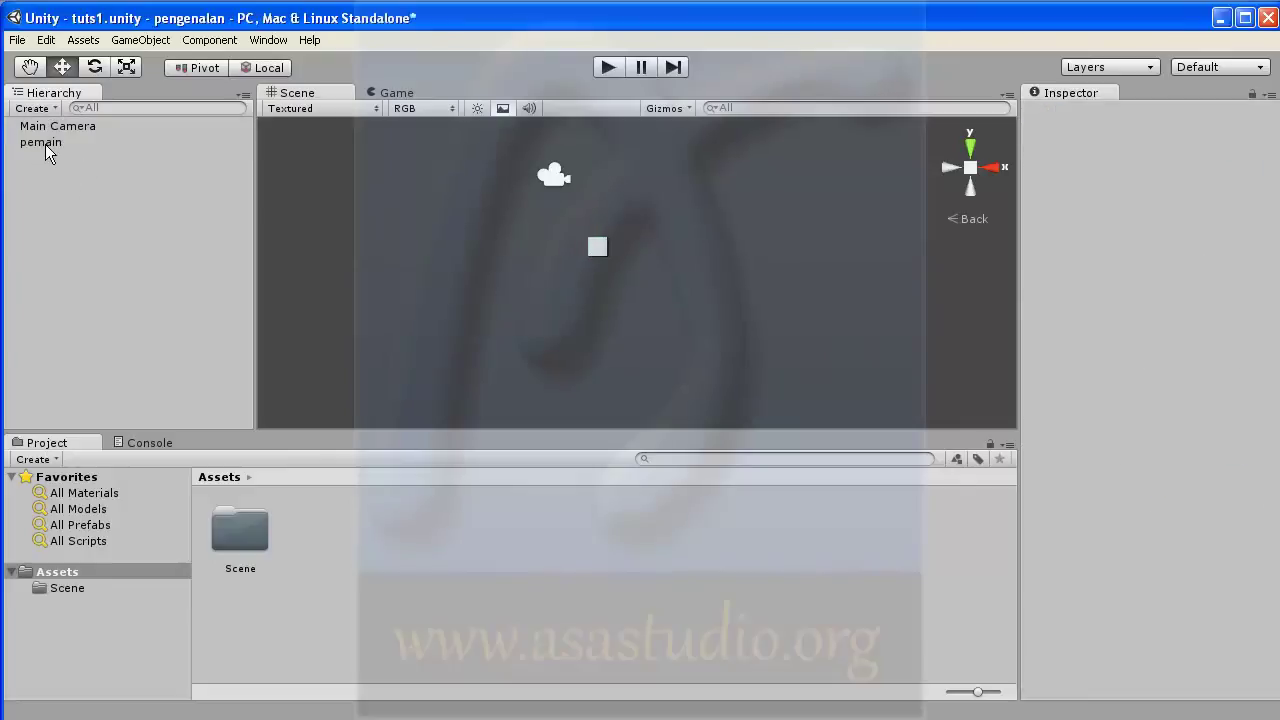
Create a second cube in the scene and reset its Transform to the origin.
click(146, 40)
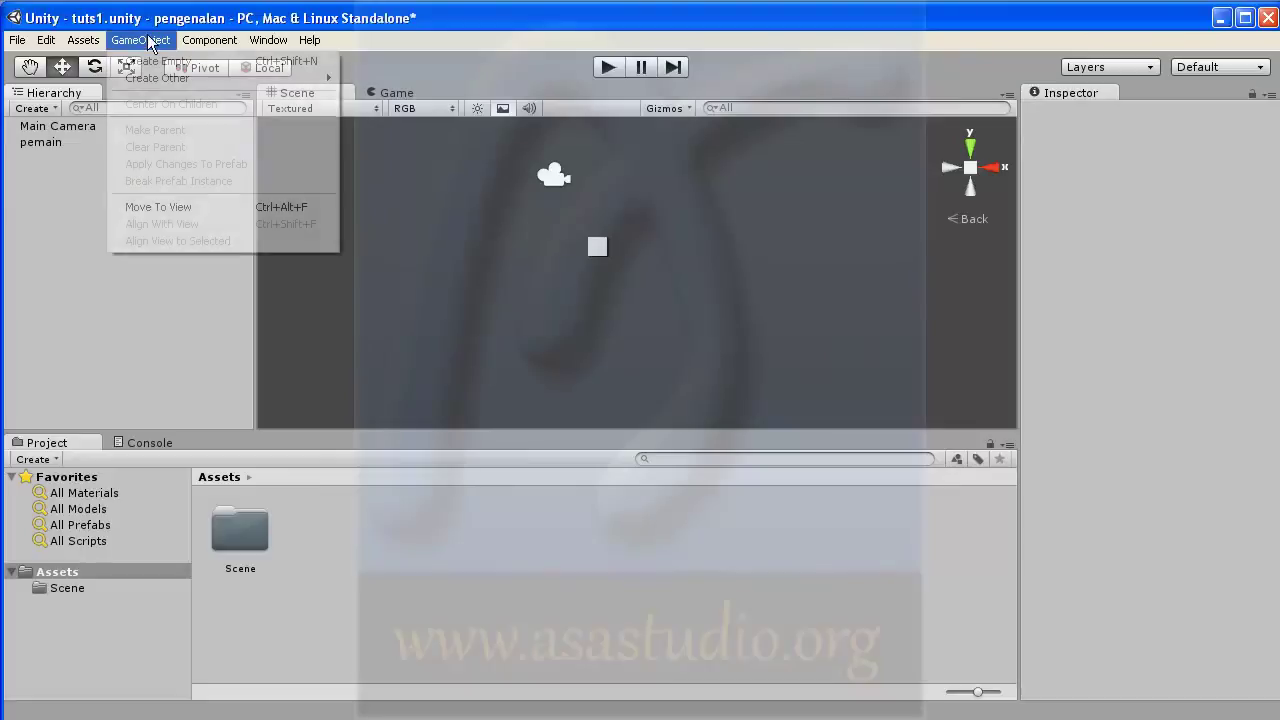
mouse_move(152, 80)
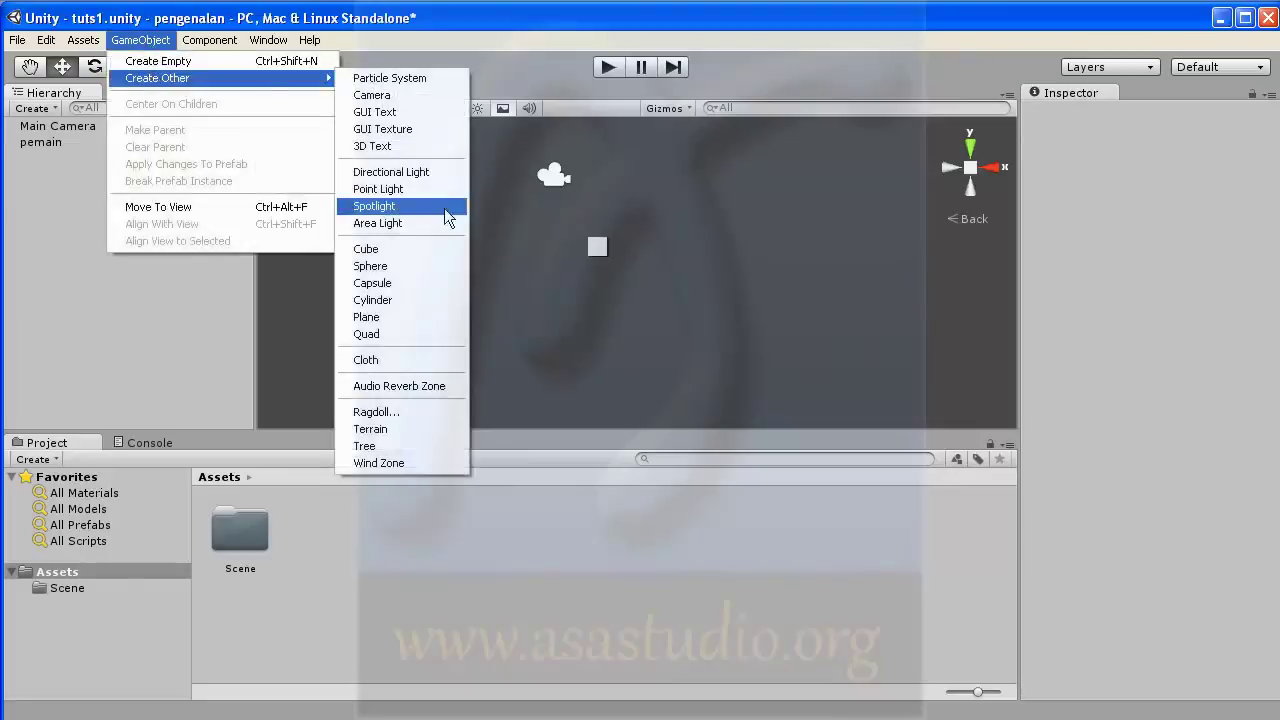
click(444, 246)
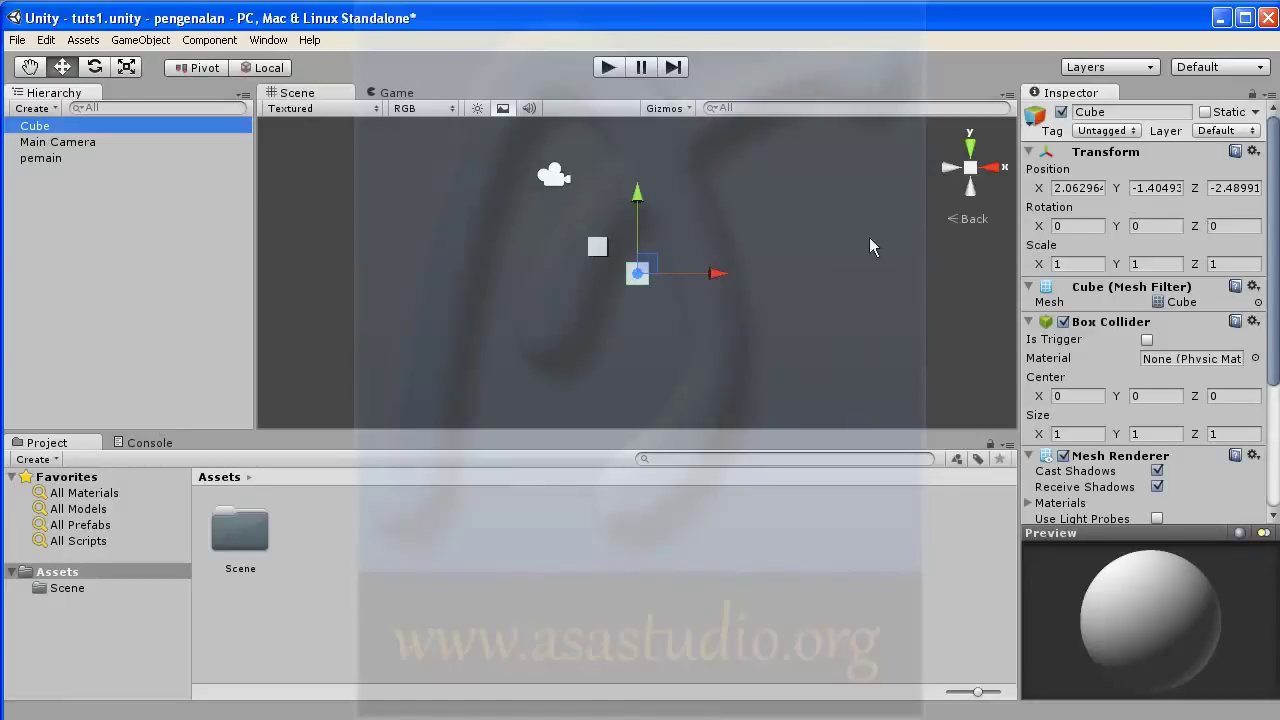
click(1252, 151)
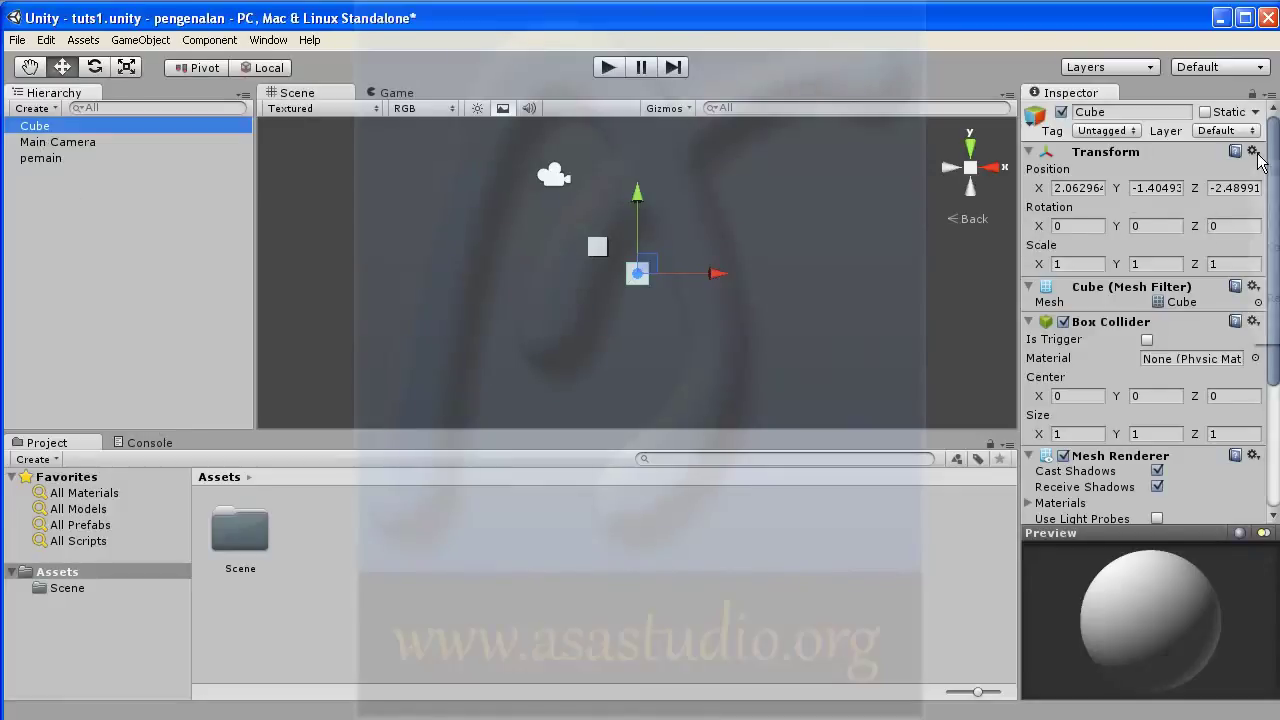
click(1264, 175)
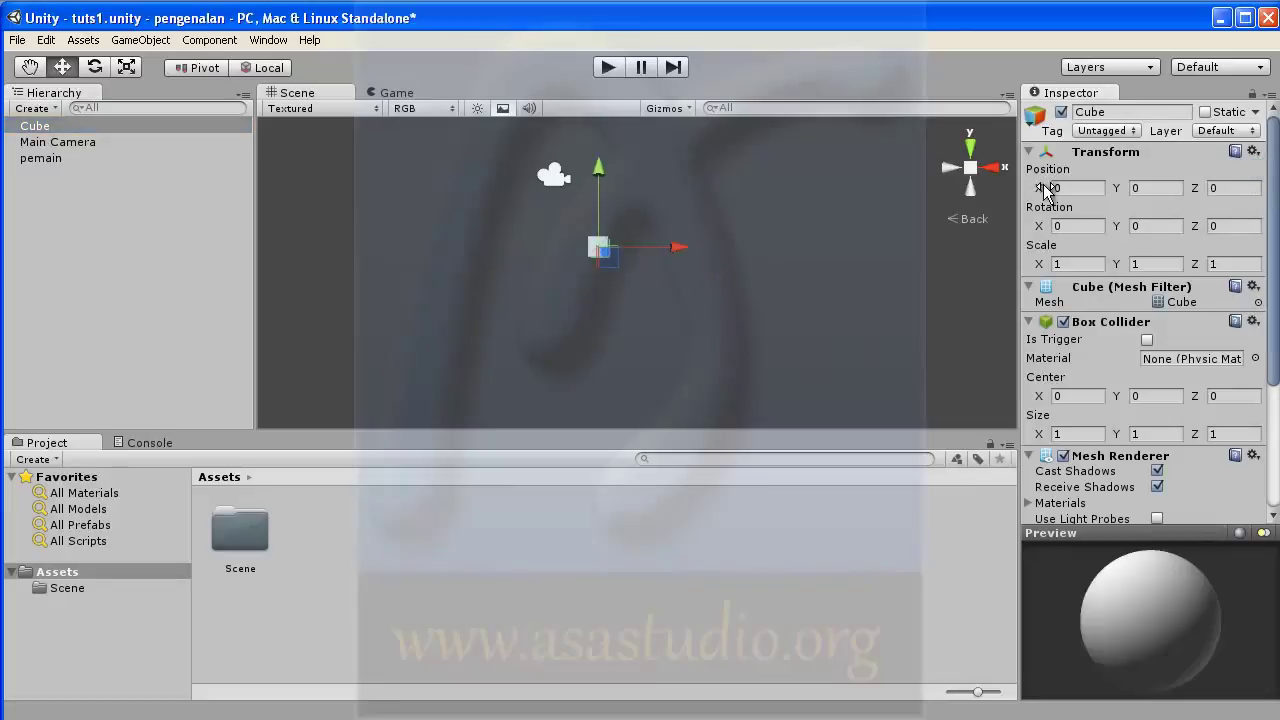
Lower the new Cube along its vertical axis and set its Y position to exactly -0.5.
mouse_move(599, 178)
mouse_down()
mouse_move(600, 201)
mouse_move(600, 187)
mouse_up()
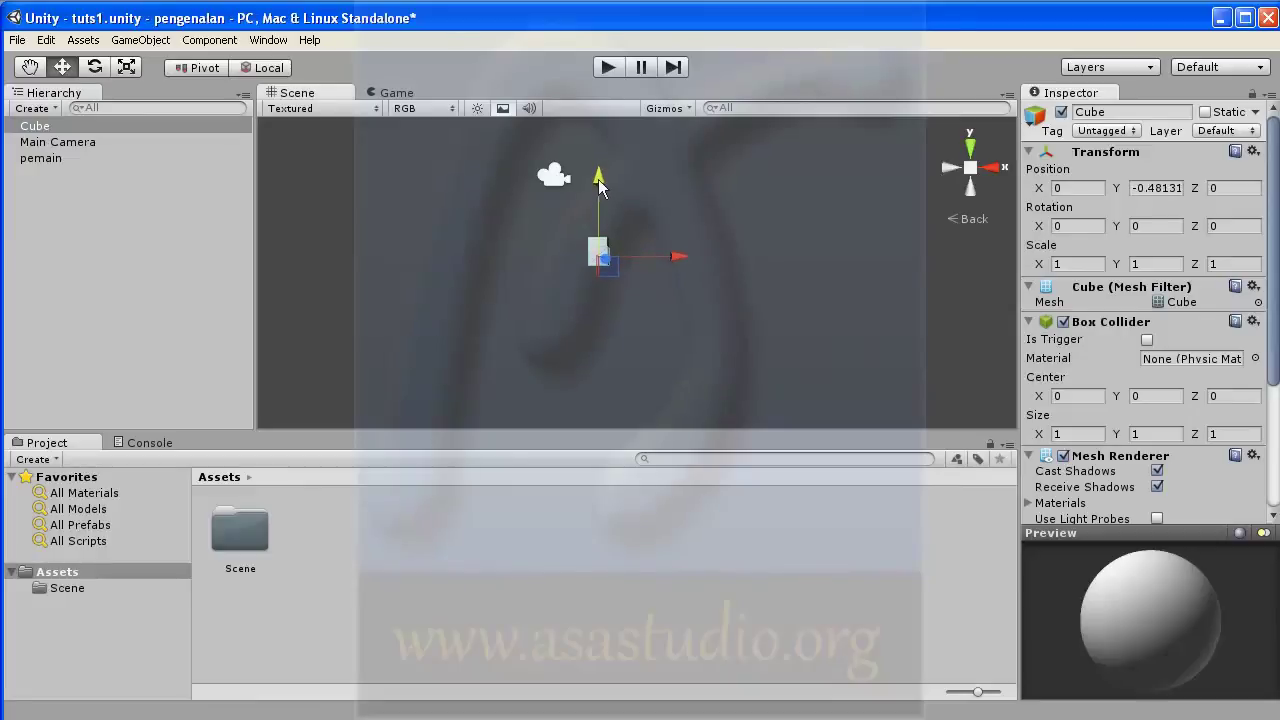
drag(1150, 188, 1188, 194)
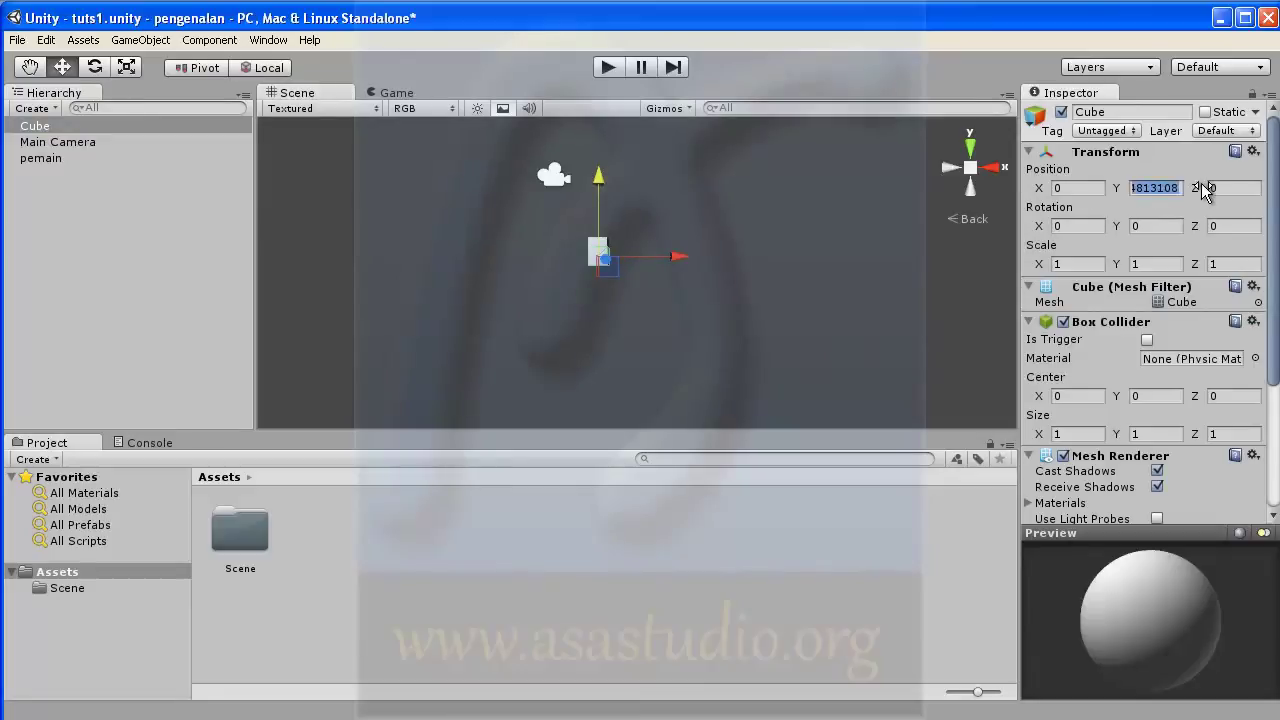
text(-0.5)
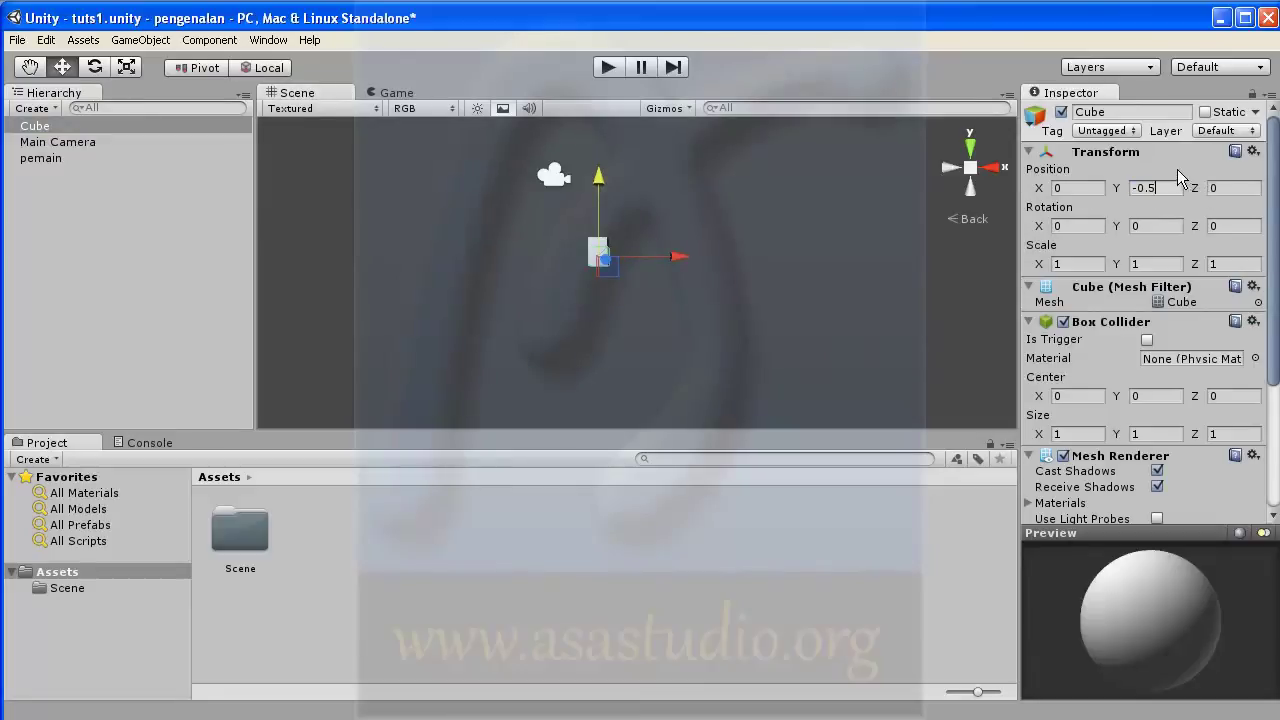
click(1221, 189)
Set the new Cube's scale to 100 on the X, Y and Z axes.
click(1063, 265)
text(00)
double_click(1171, 263)
text(00)
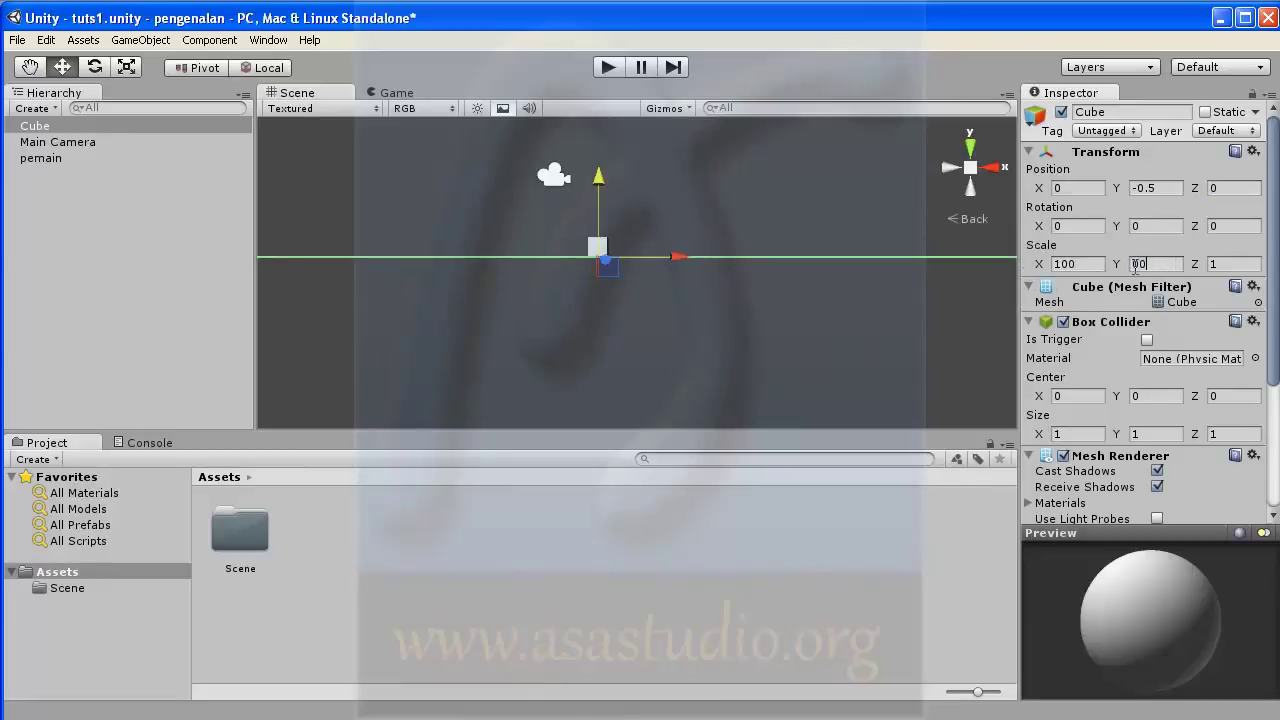
text(1)
click(1237, 263)
text(100)
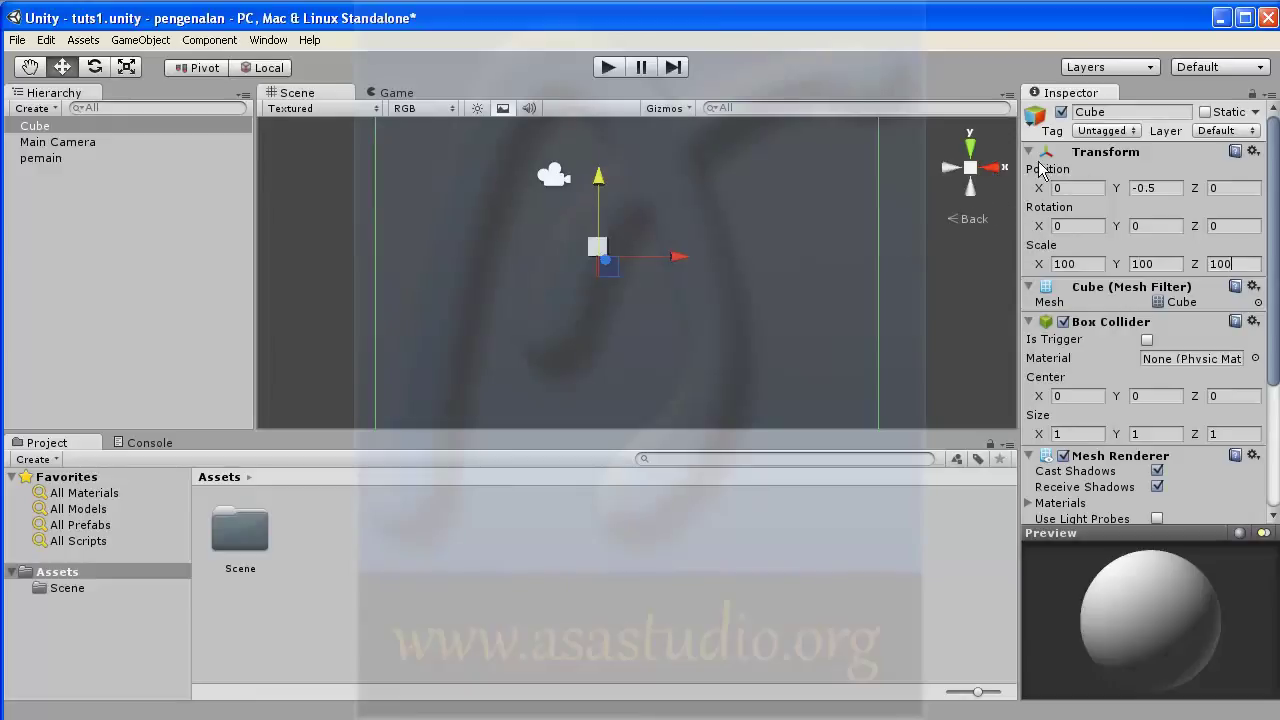
Frame Cube and pemain in the Scene view and compare their sizes from the right side and in perspective.
double_click(35, 127)
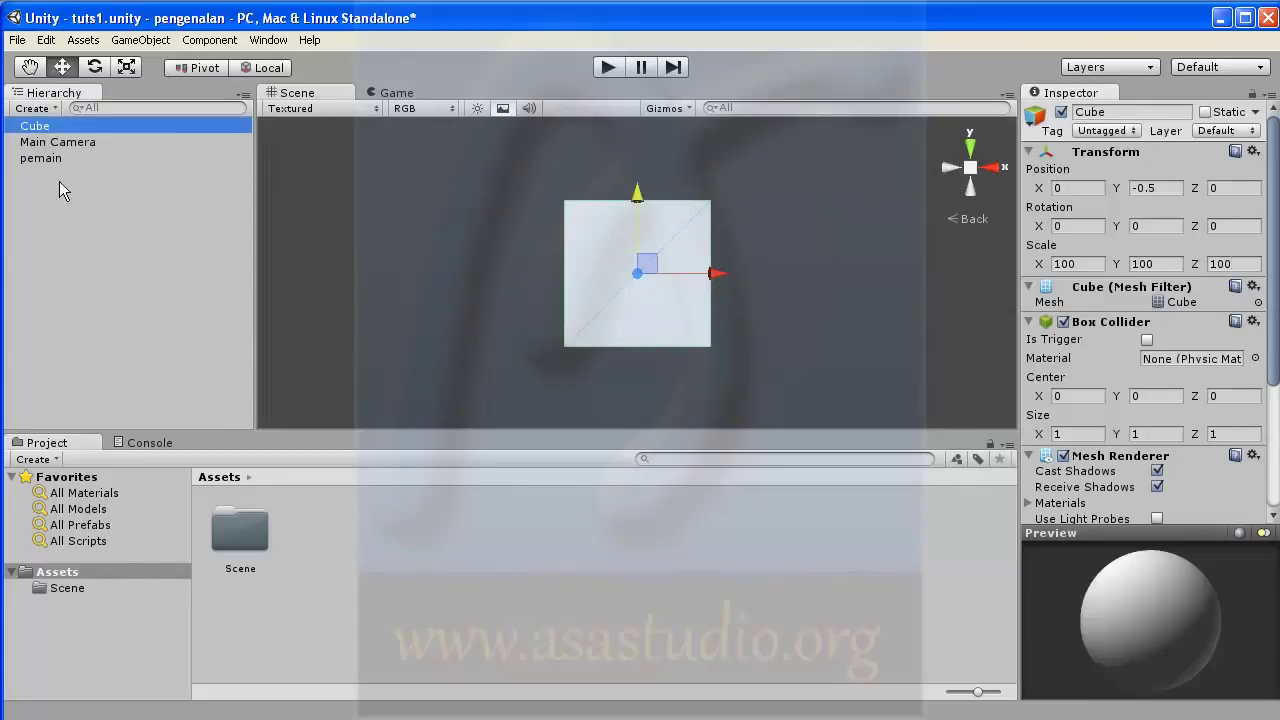
double_click(40, 160)
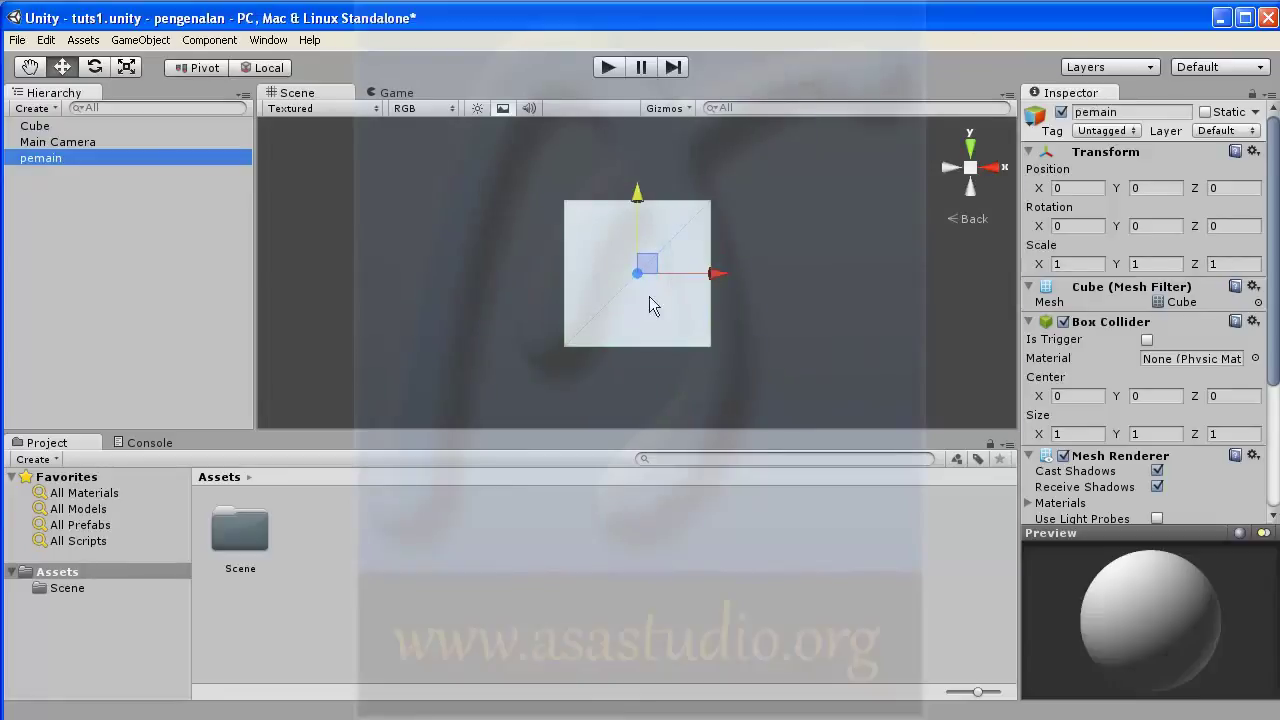
click(994, 170)
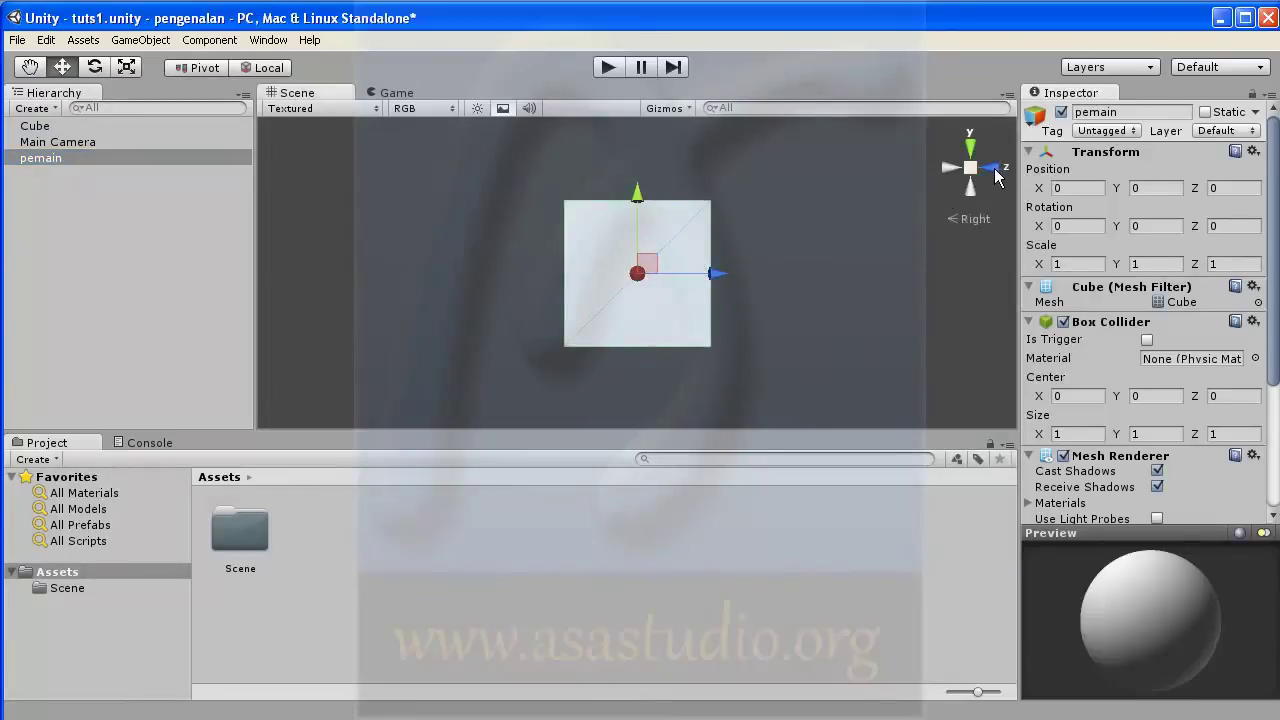
scroll(672, 286, down, 5)
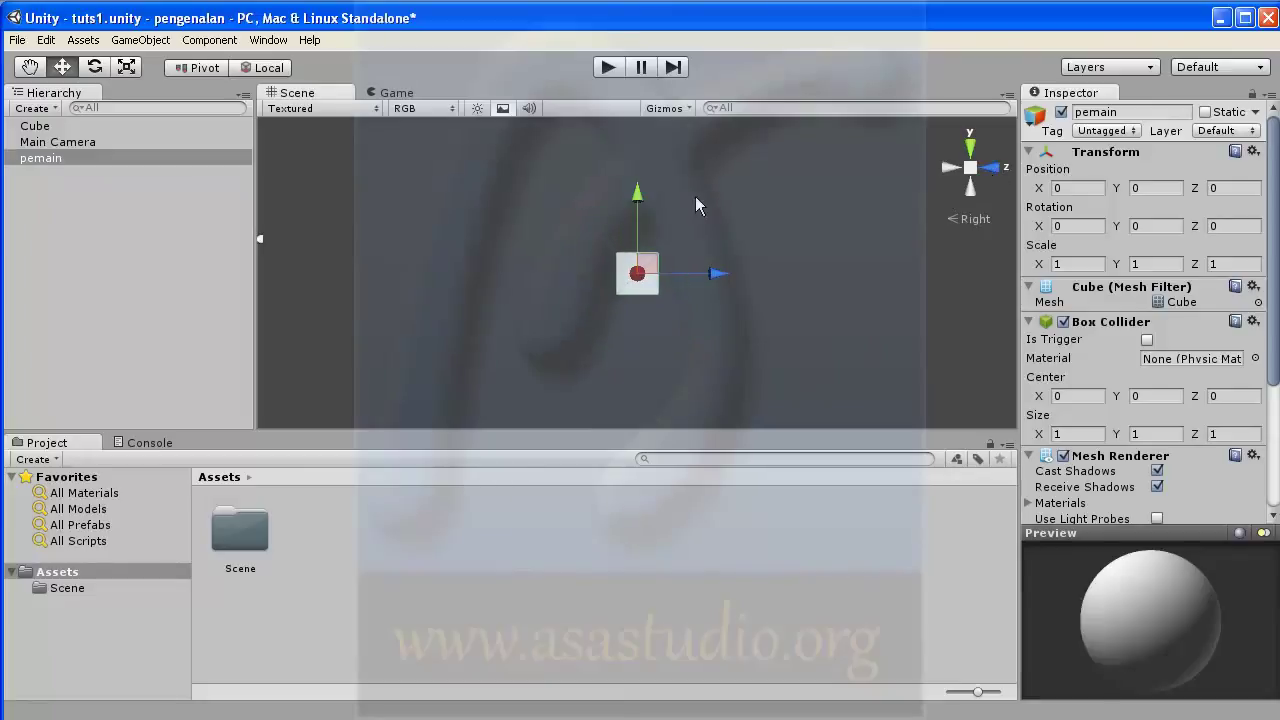
alt+drag(694, 194, 626, 309)
middle_drag(790, 188, 727, 341)
scroll(730, 274, down, 4)
scroll(731, 275, down, 12)
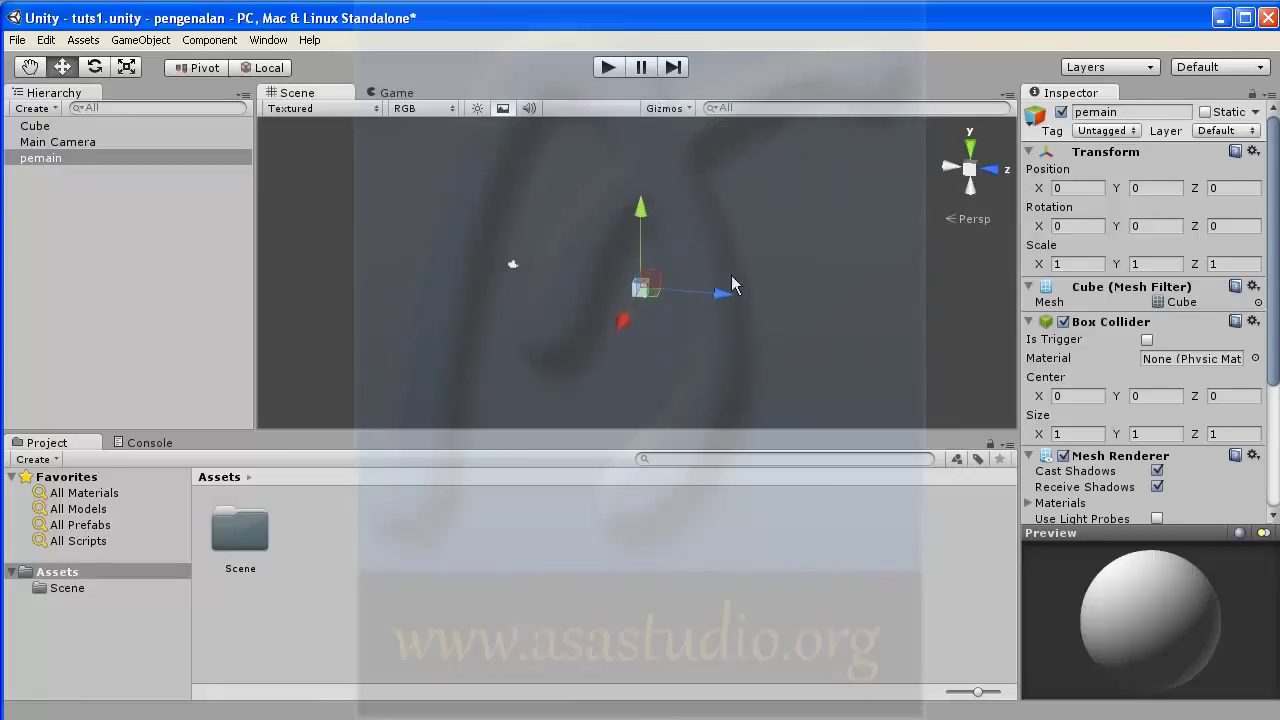
scroll(734, 284, up, 4)
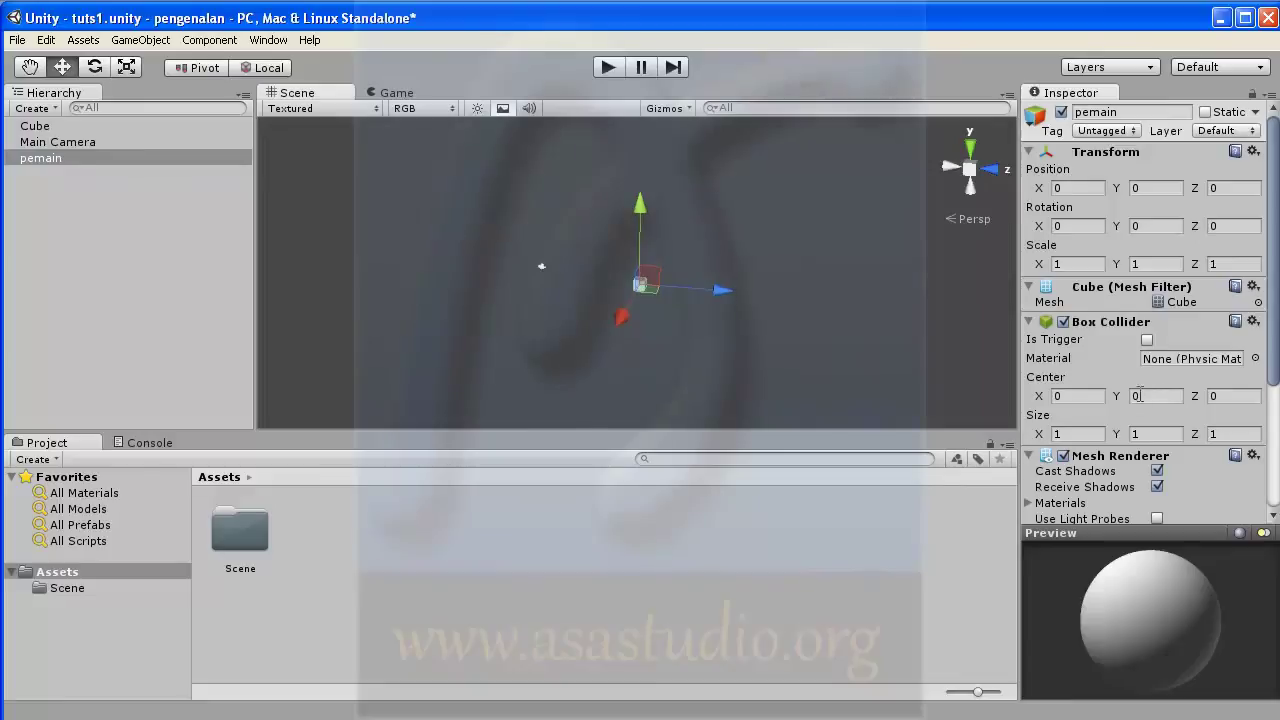
Reduce the Cube's scale to 10 on the X, Y and Z axes.
click(33, 127)
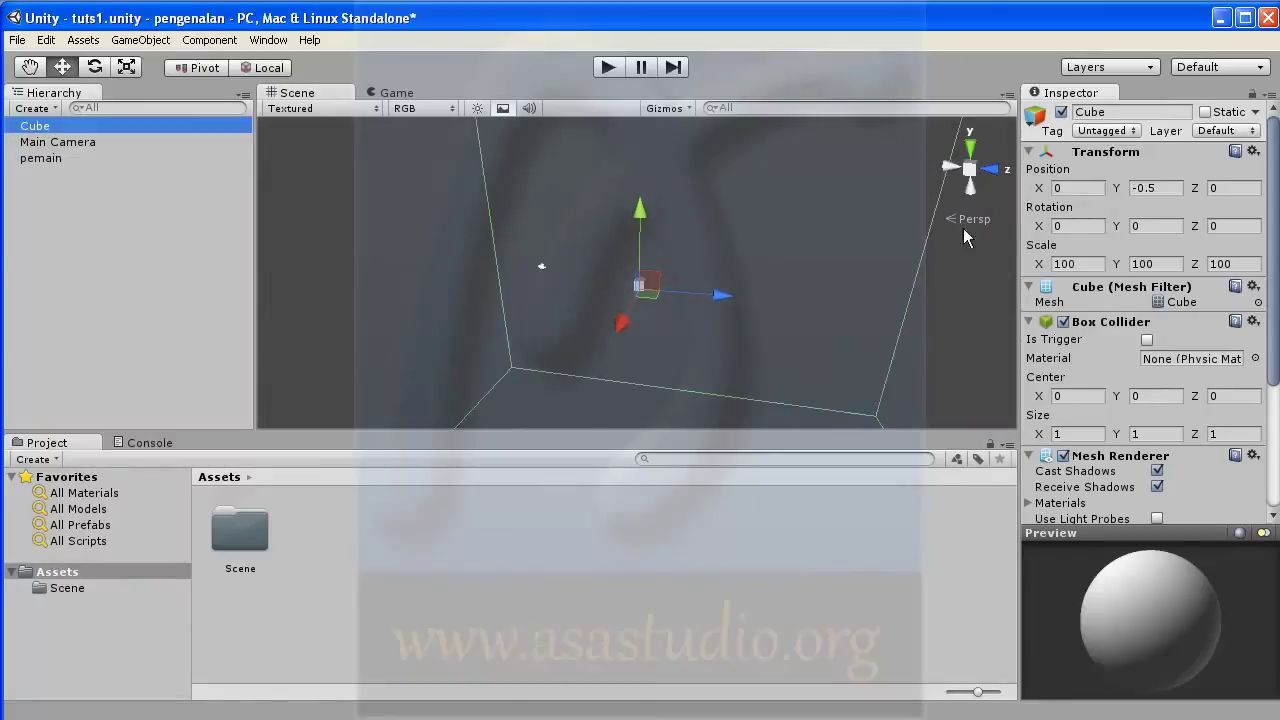
click(1070, 264)
click(1087, 263)
key(BackSpace)
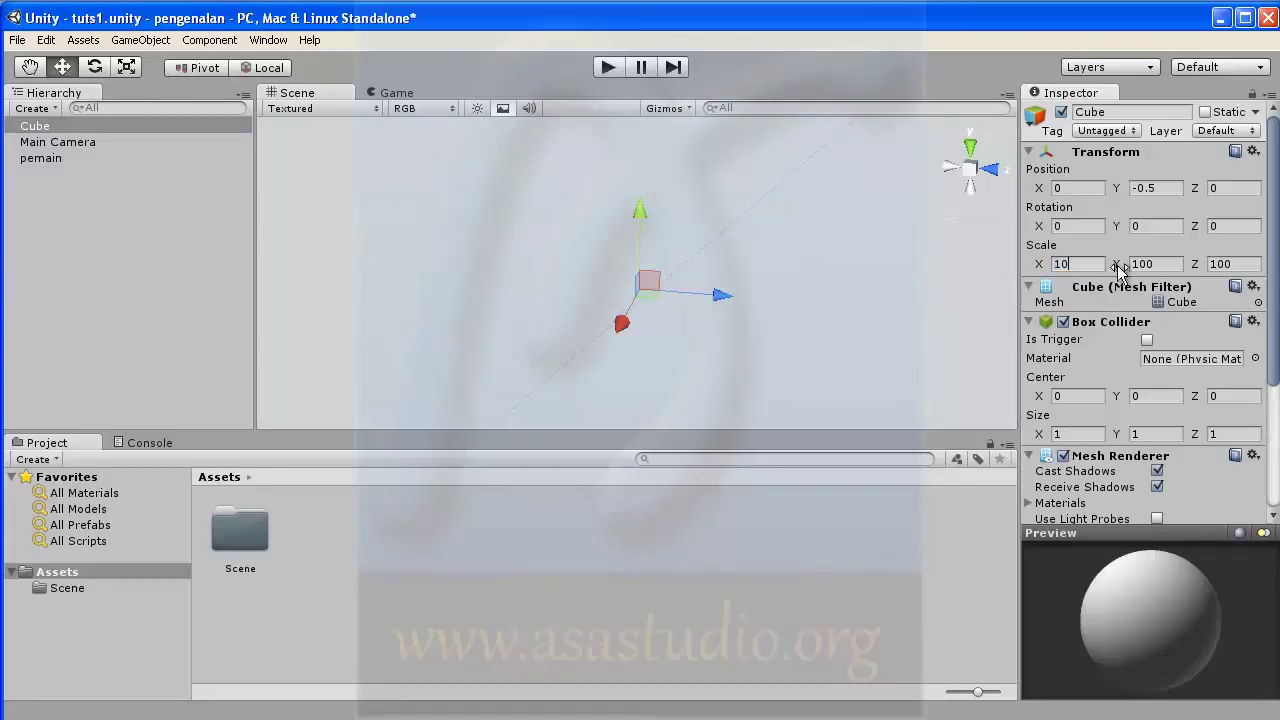
click(1176, 264)
text(10)
click(1240, 264)
text(10)
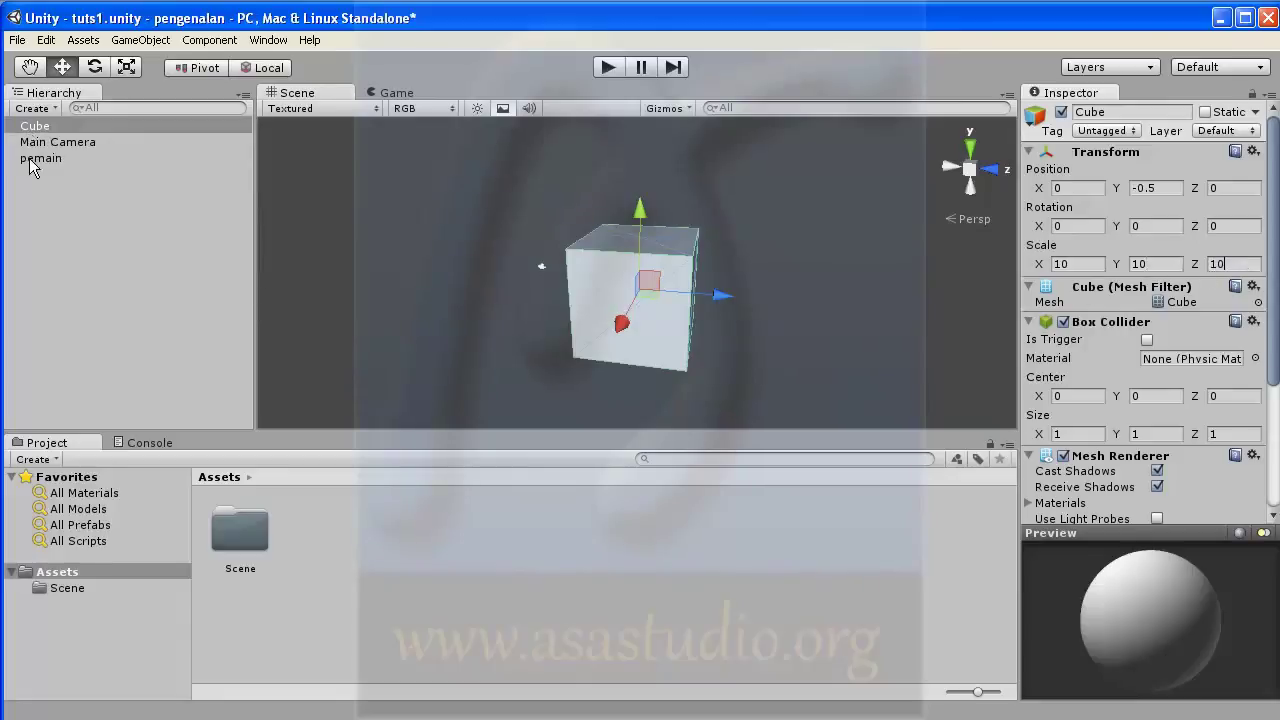
Flatten the Cube into a floor slab by setting its Y scale to 1.
click(32, 127)
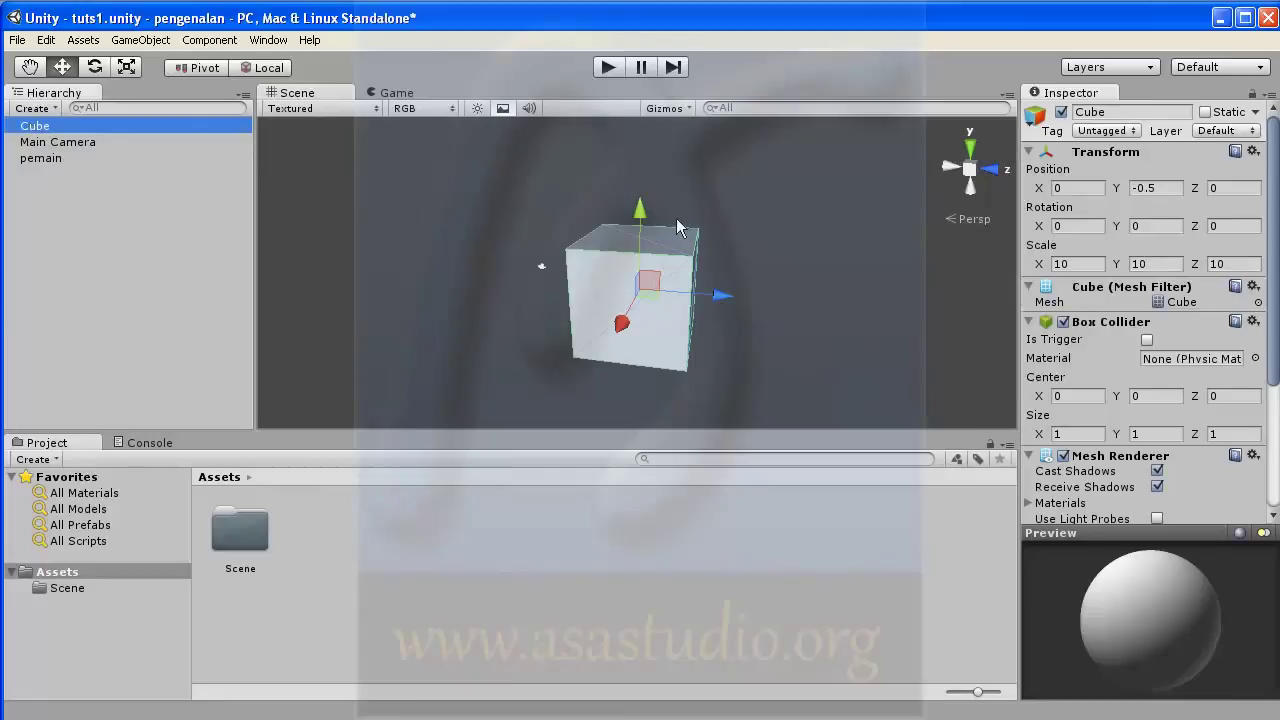
click(1146, 265)
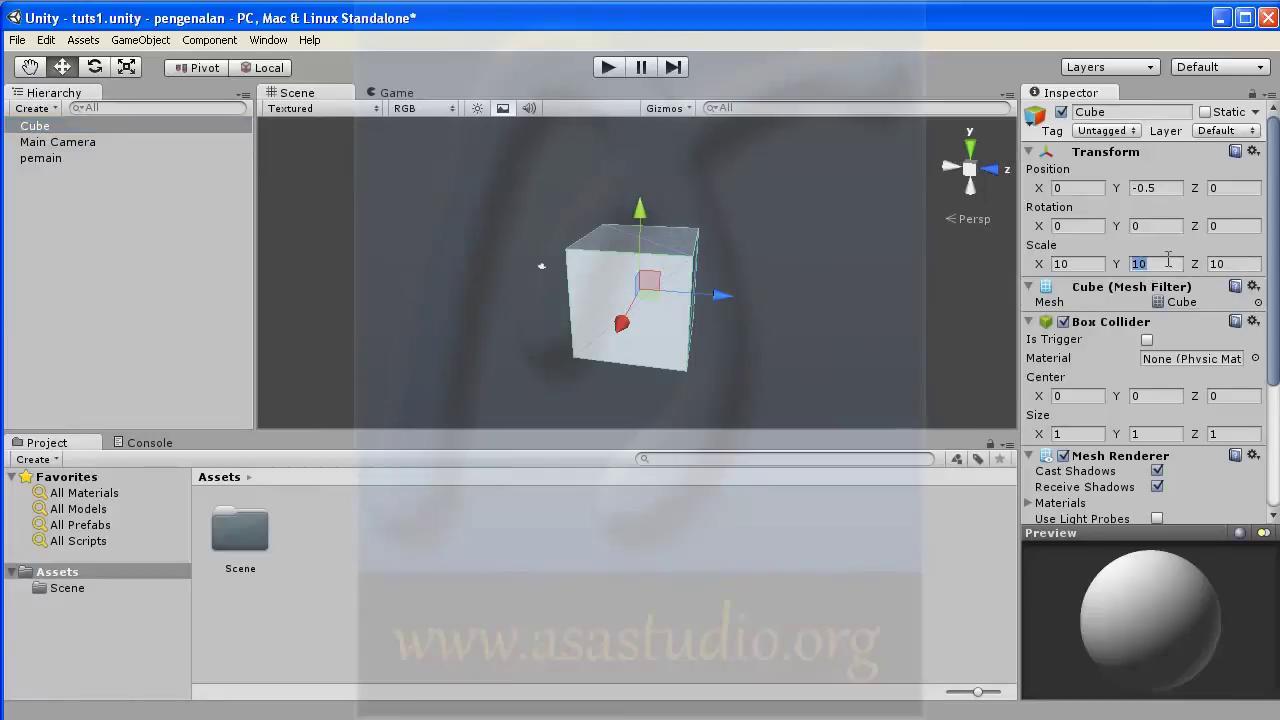
text(1)
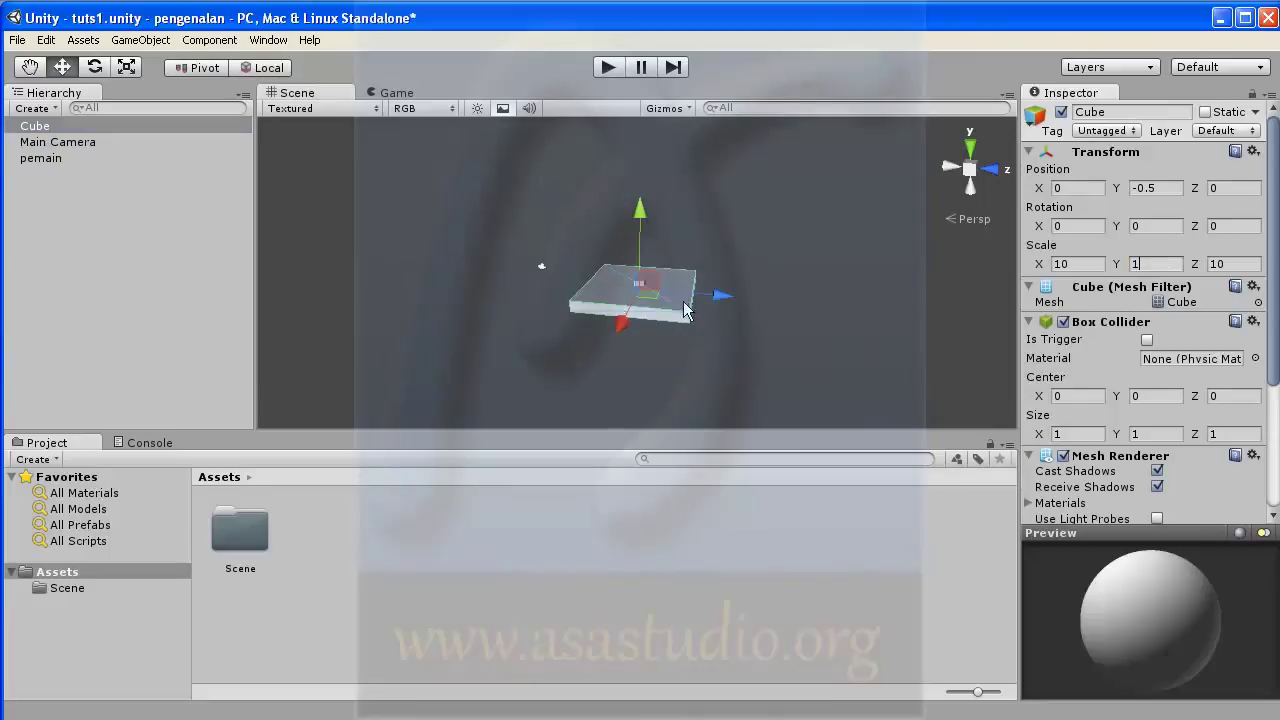
Raise pemain above the slab to a Y position of about 3.54.
click(43, 160)
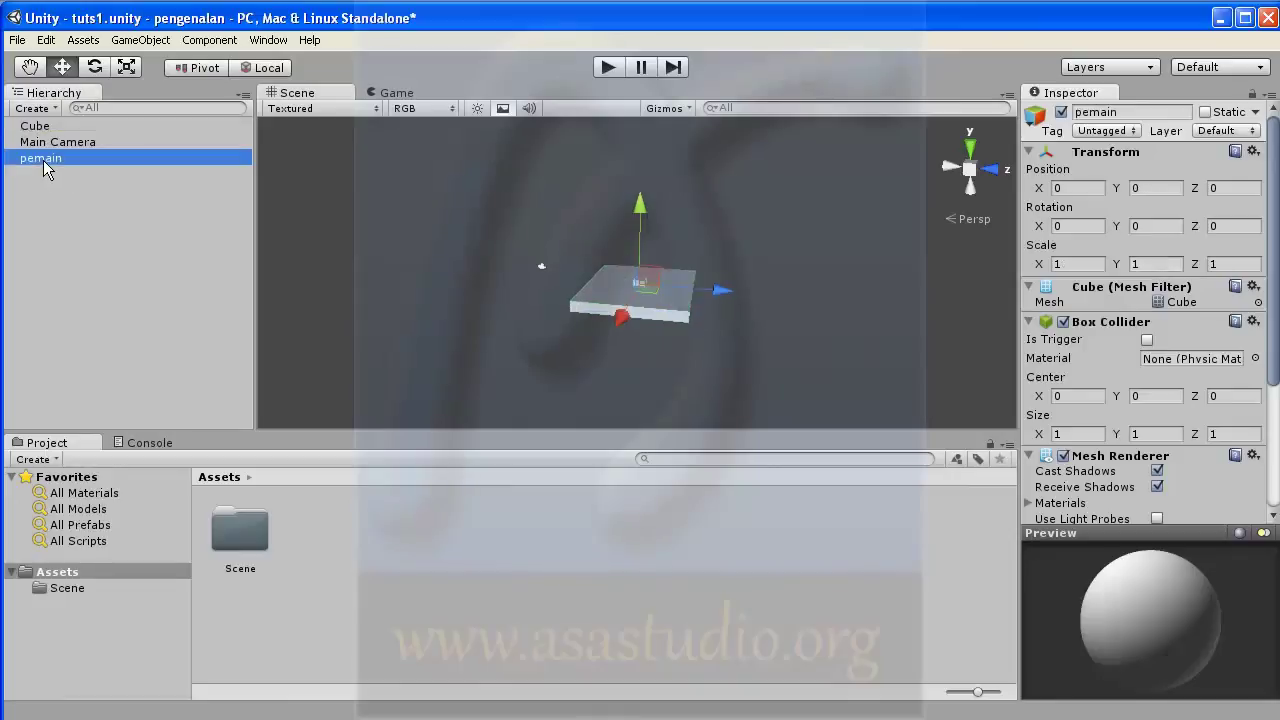
double_click(43, 160)
drag(636, 228, 616, 22)
scroll(663, 292, down, 5)
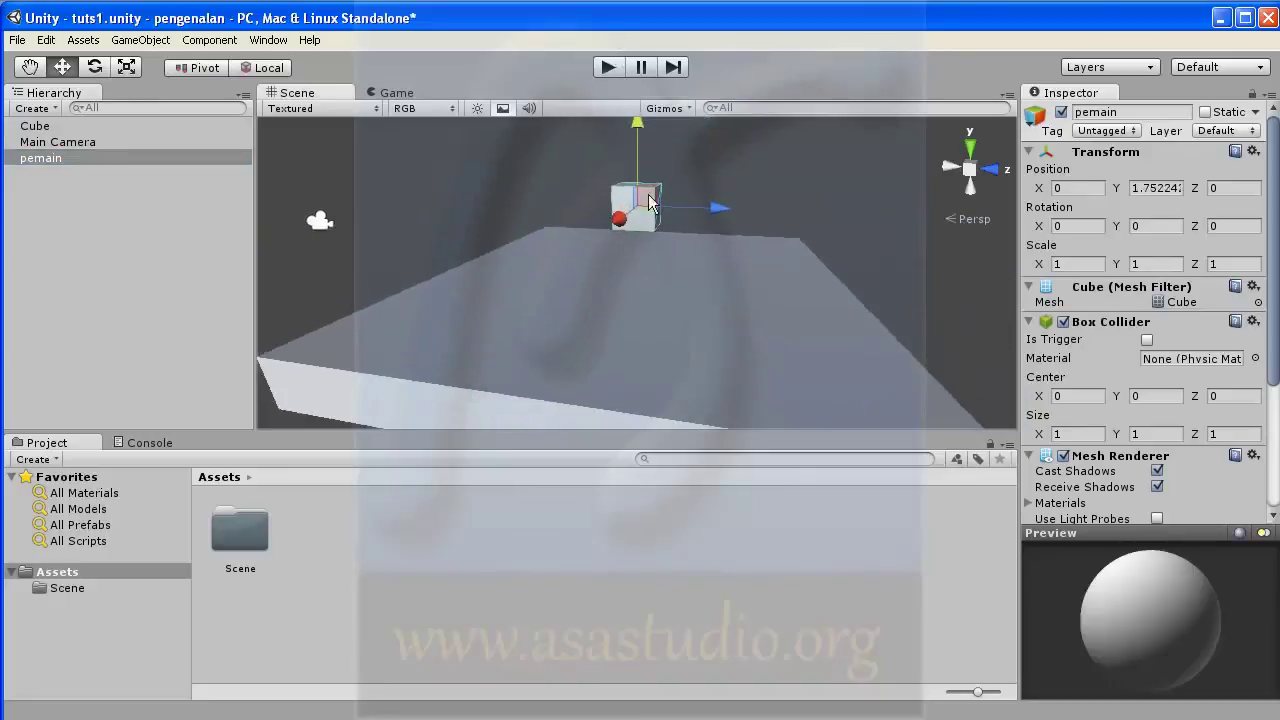
drag(637, 145, 630, 74)
scroll(641, 256, down, 3)
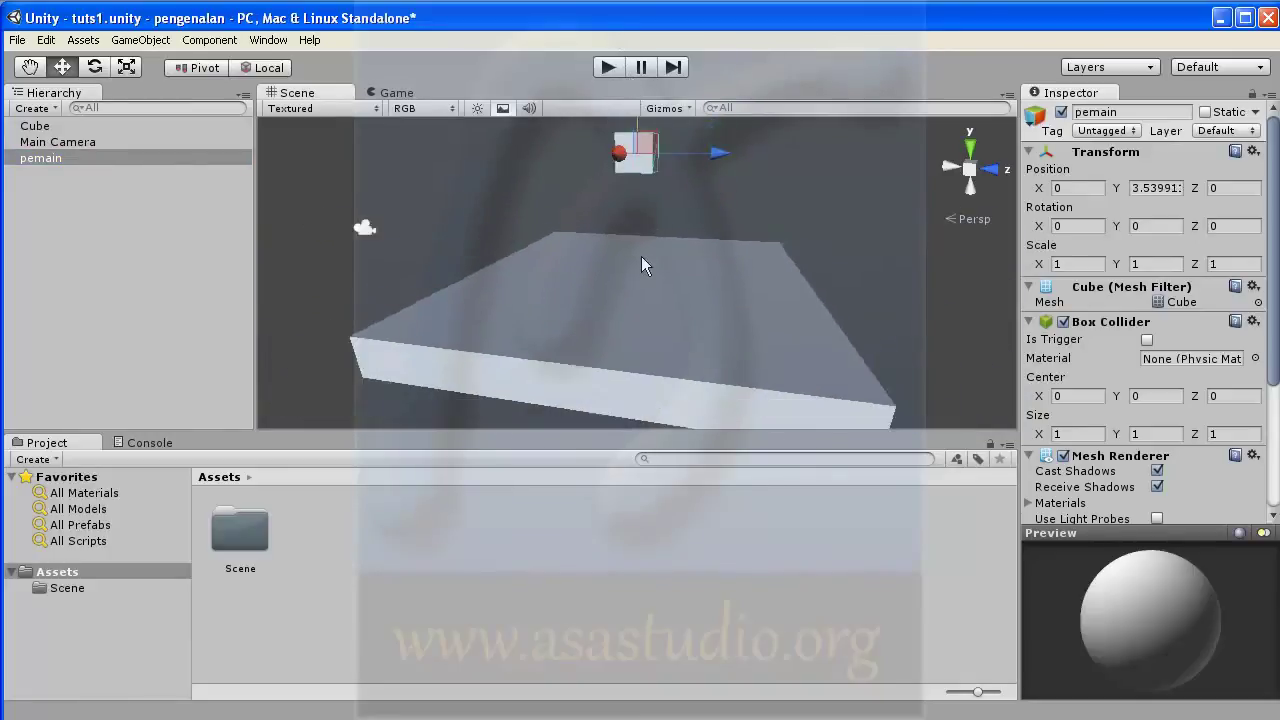
scroll(642, 258, down, 2)
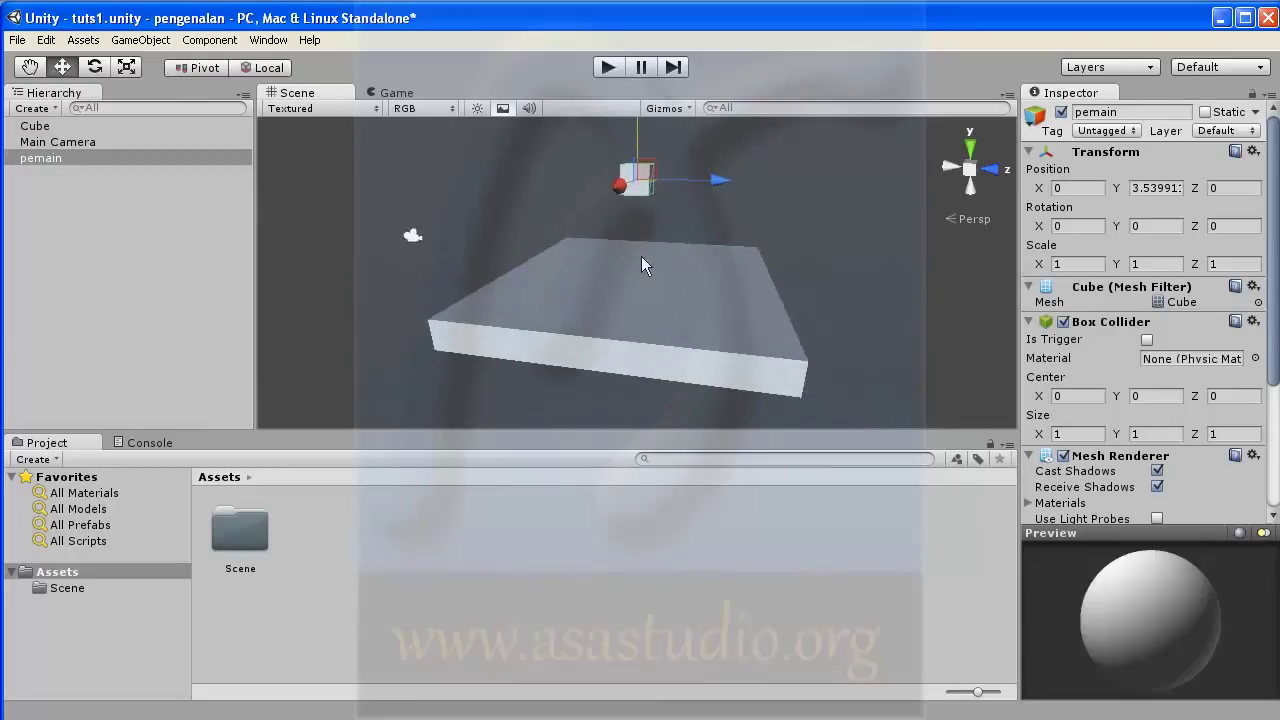
Add a Rigidbody physics component to pemain and play the scene to test how it falls.
click(52, 158)
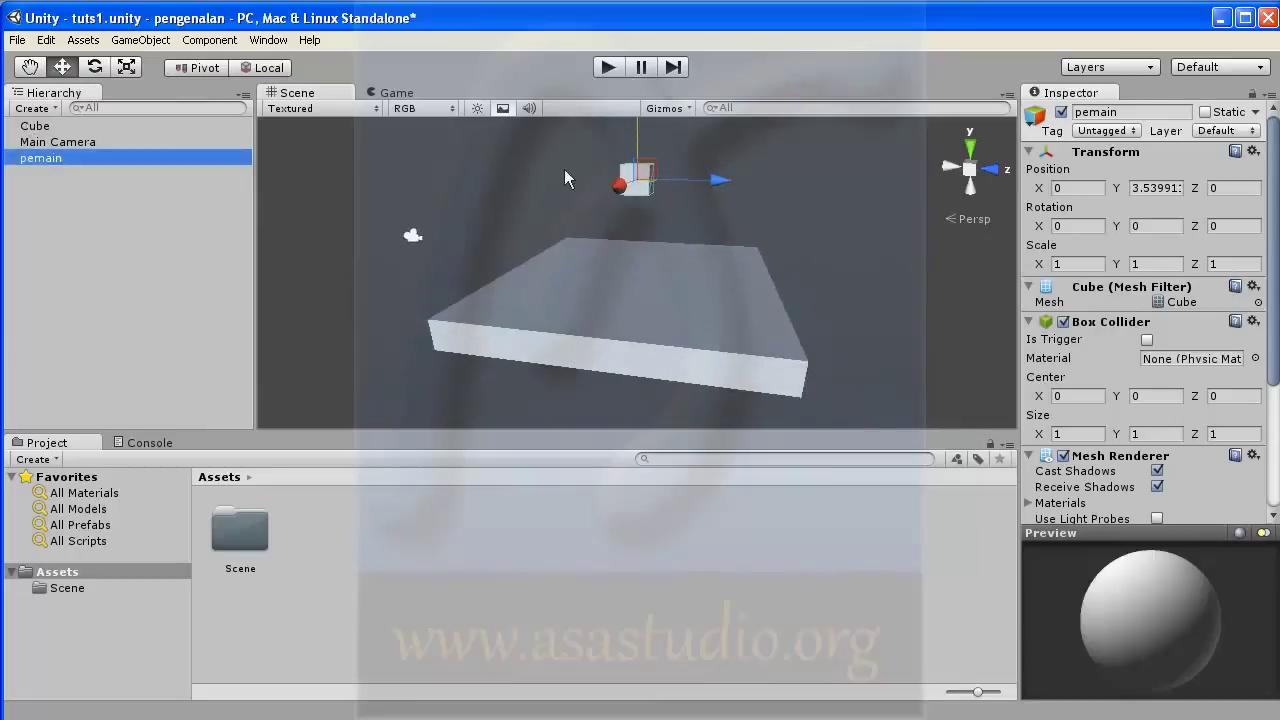
click(207, 44)
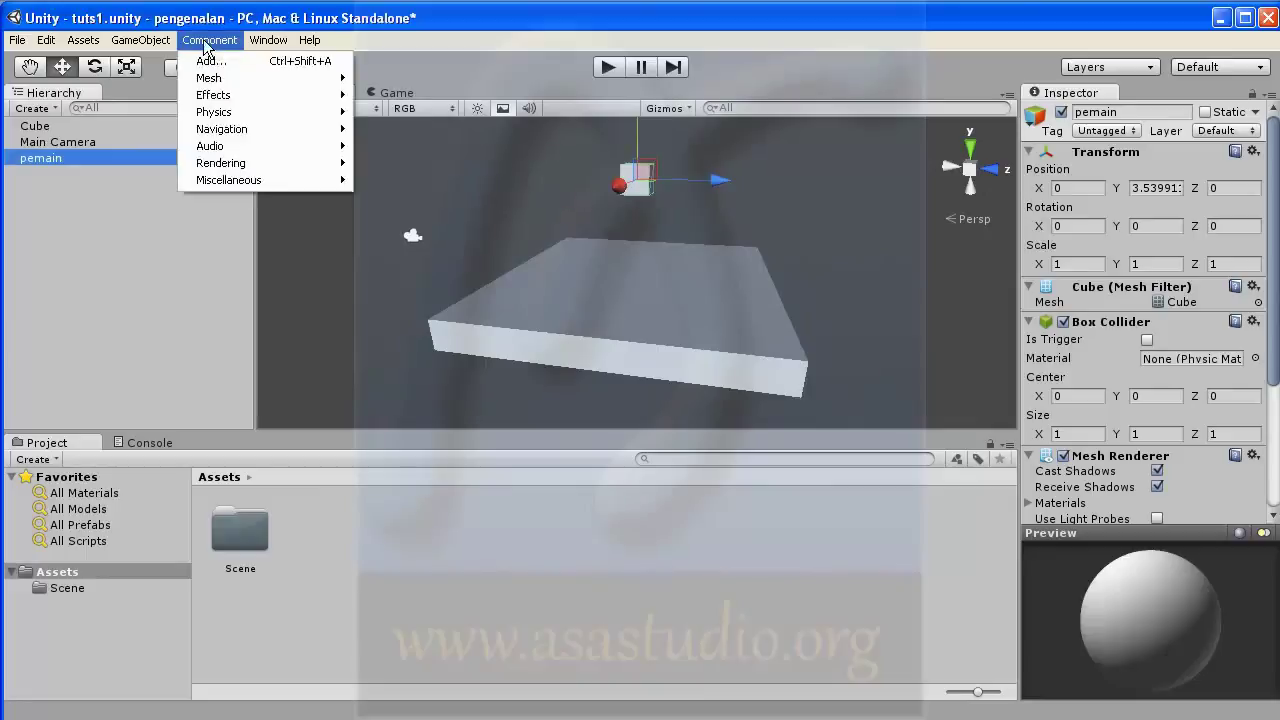
mouse_move(330, 98)
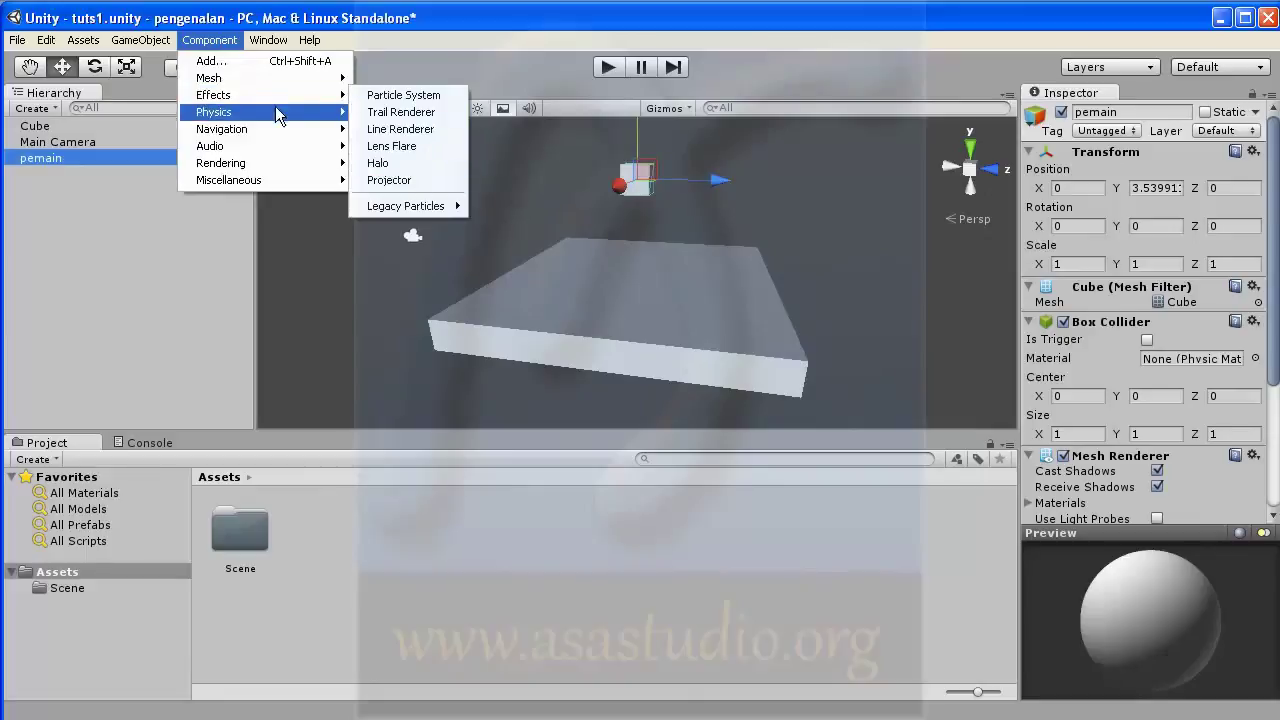
mouse_move(270, 165)
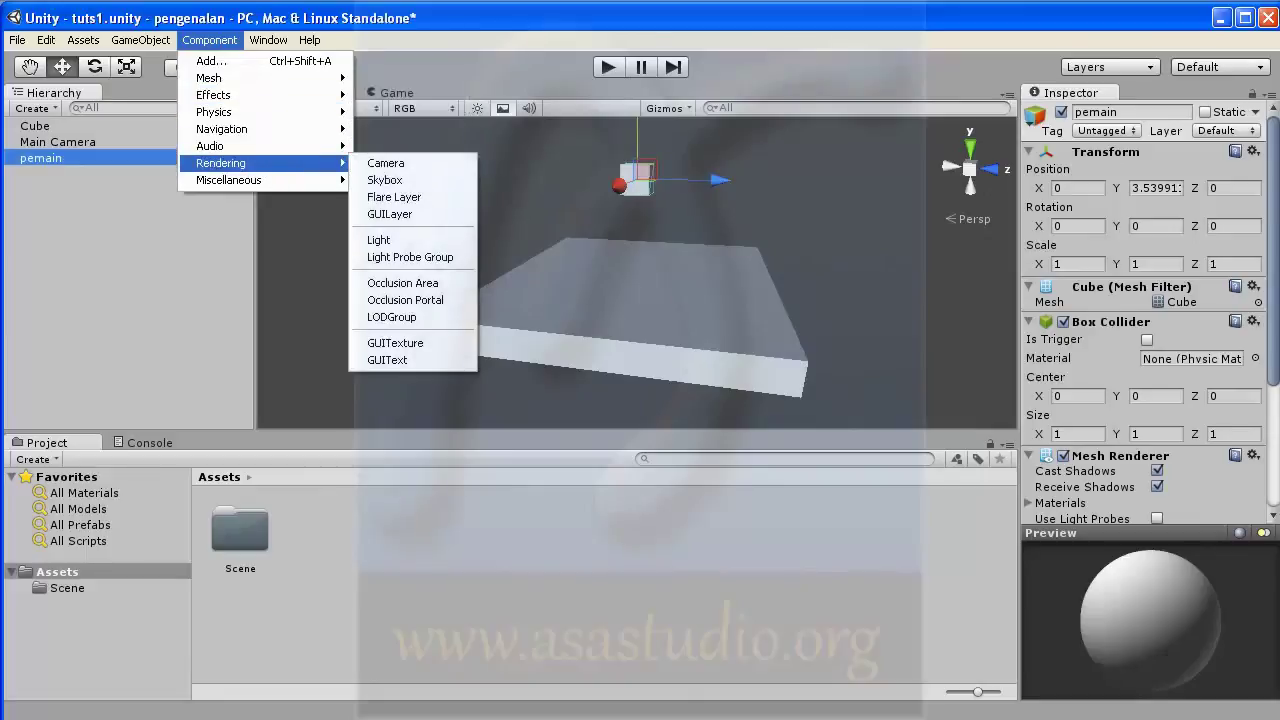
click(1272, 309)
drag(1275, 307, 1276, 470)
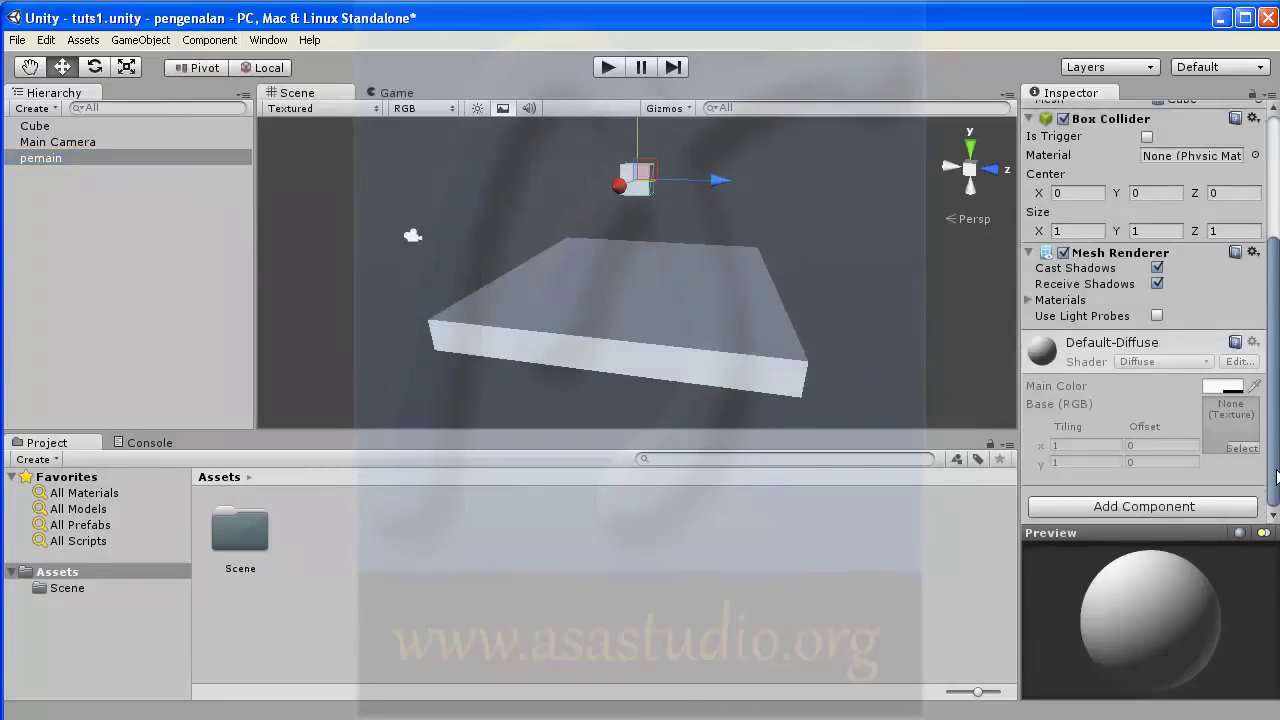
click(1164, 510)
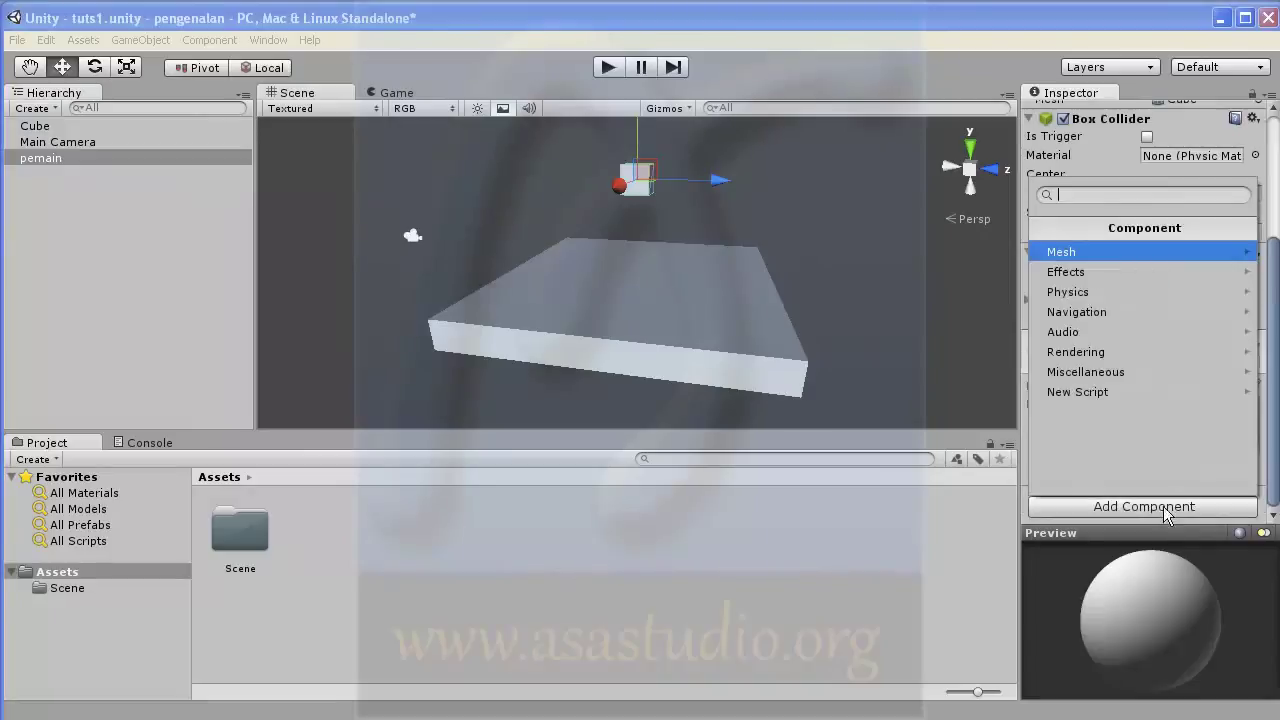
click(1121, 291)
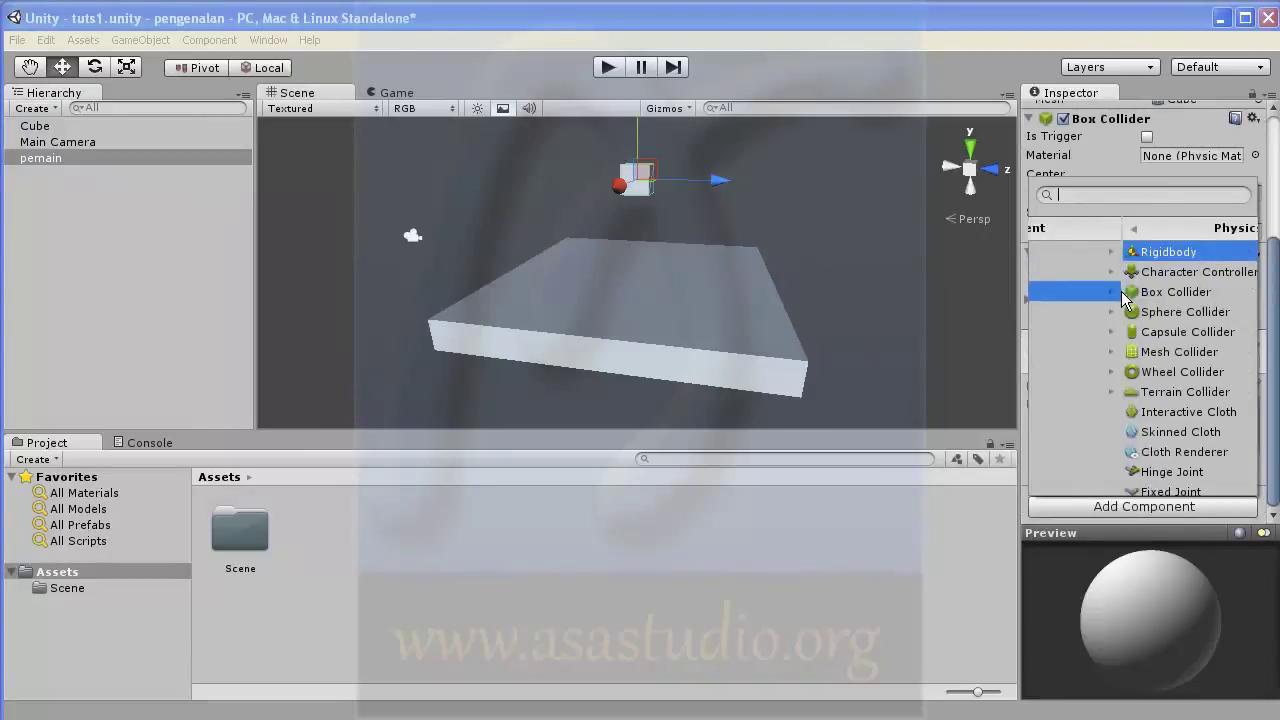
click(1122, 255)
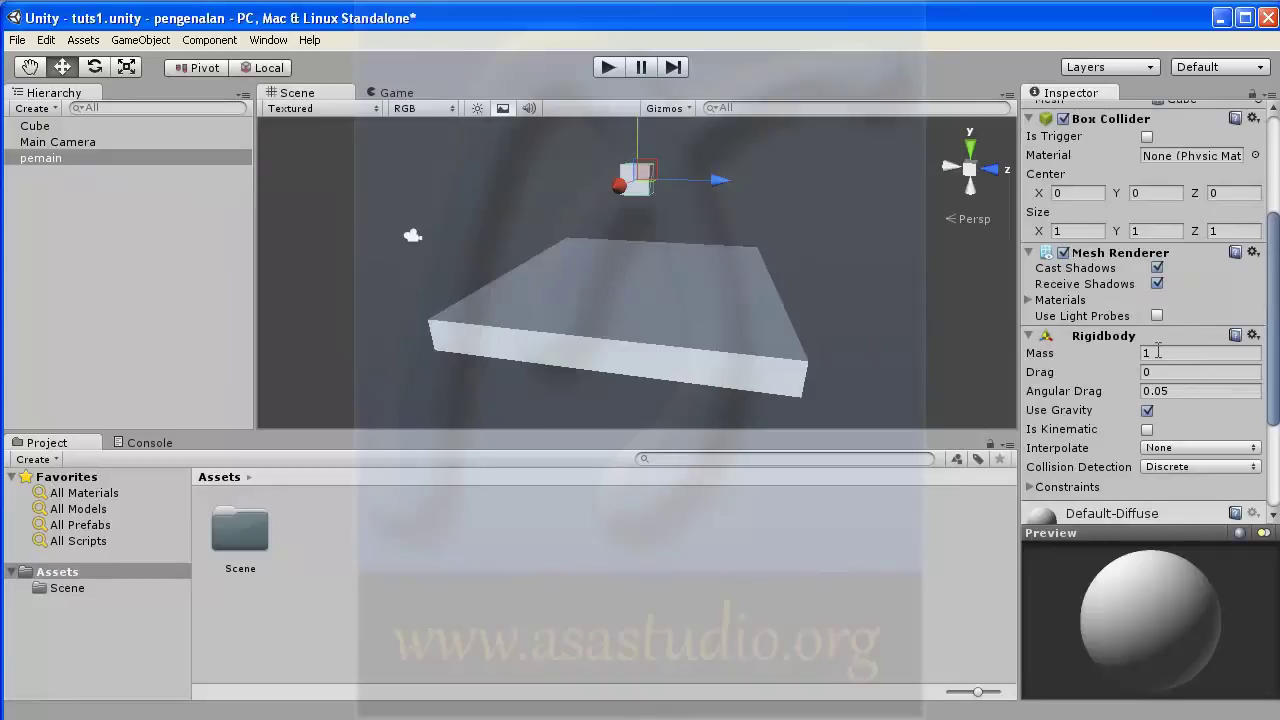
click(612, 67)
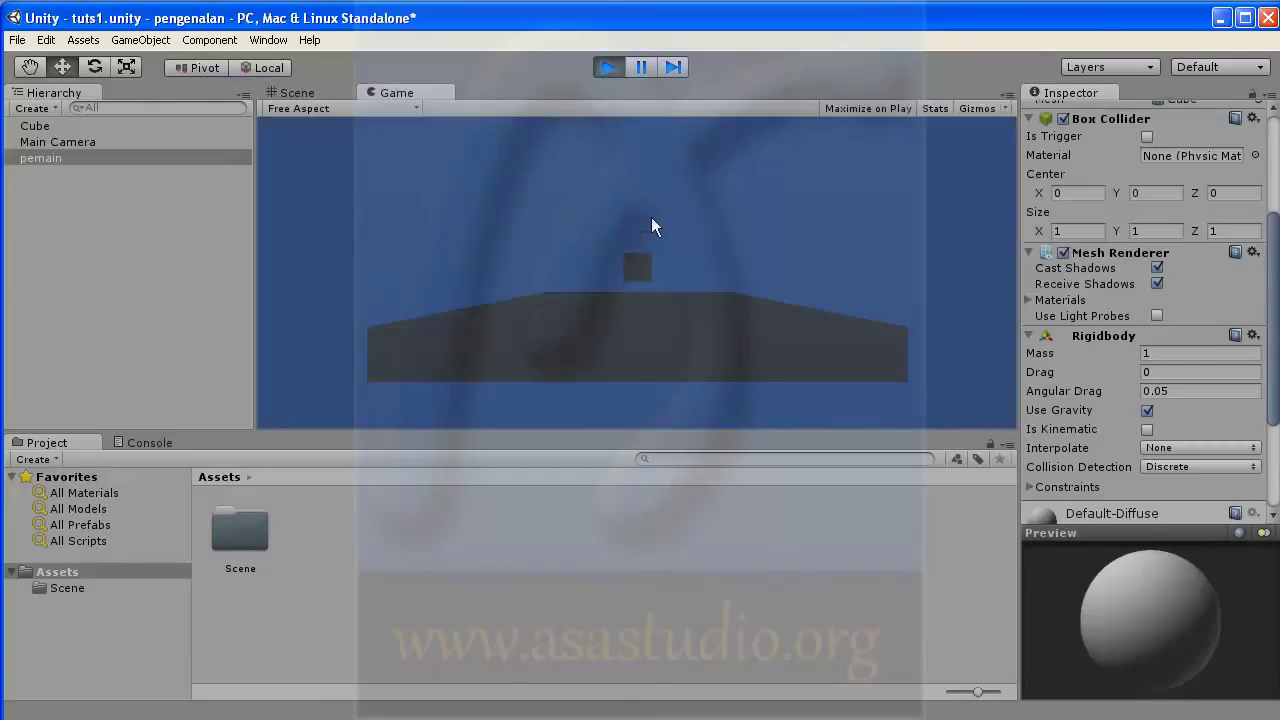
Stop and replay the scene to watch pemain fall onto the slab.
click(609, 67)
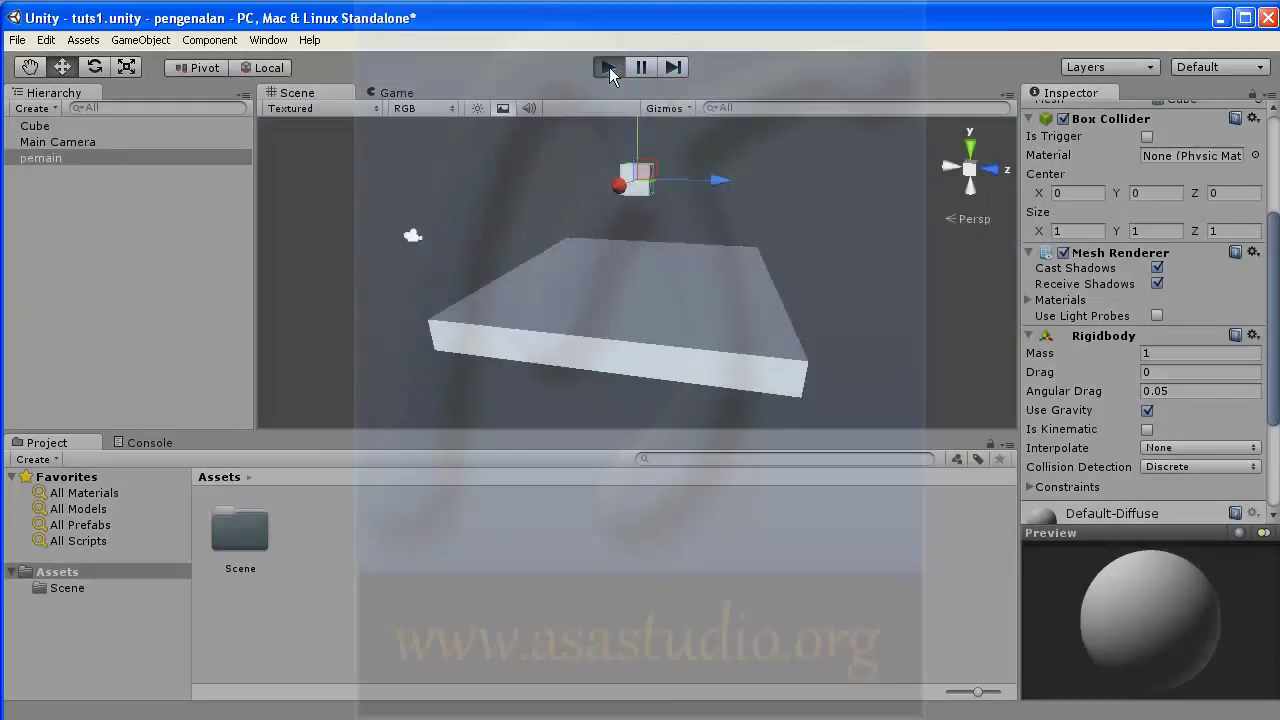
click(609, 67)
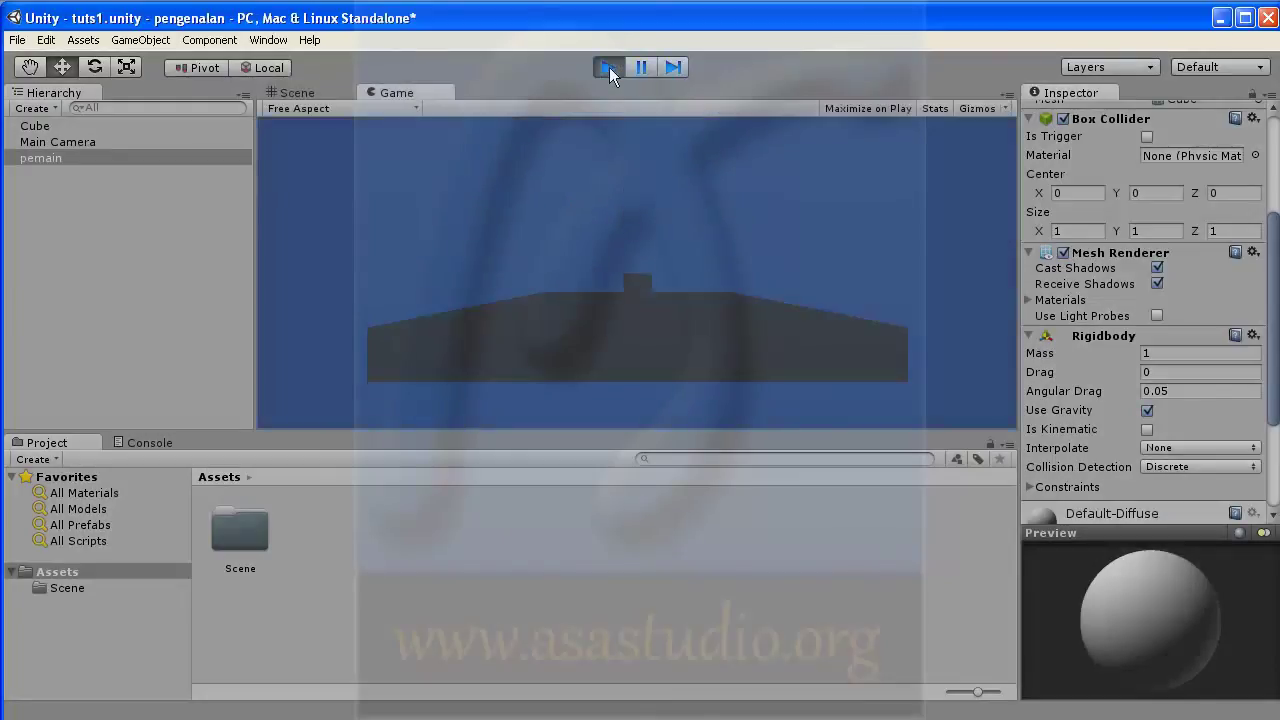
click(609, 67)
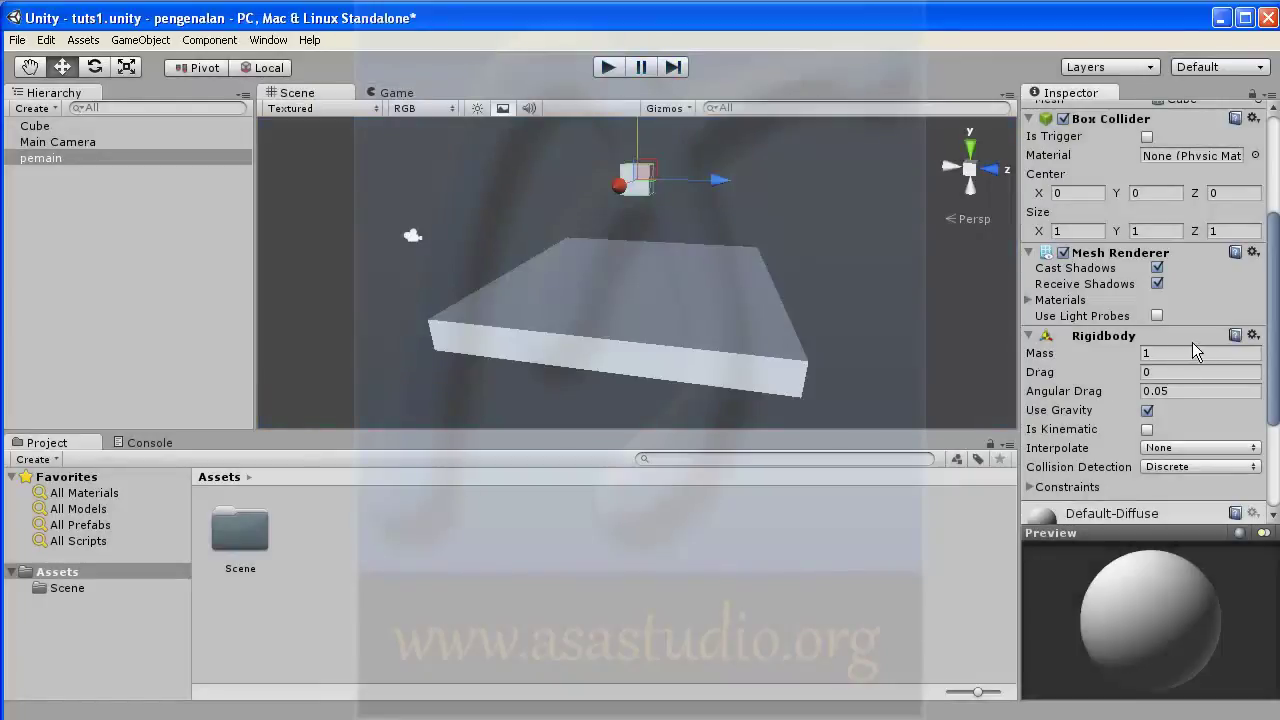
Set the mass of pemain's Rigidbody to 100 and play the scene to test the fall.
click(1161, 352)
text(00)
click(607, 68)
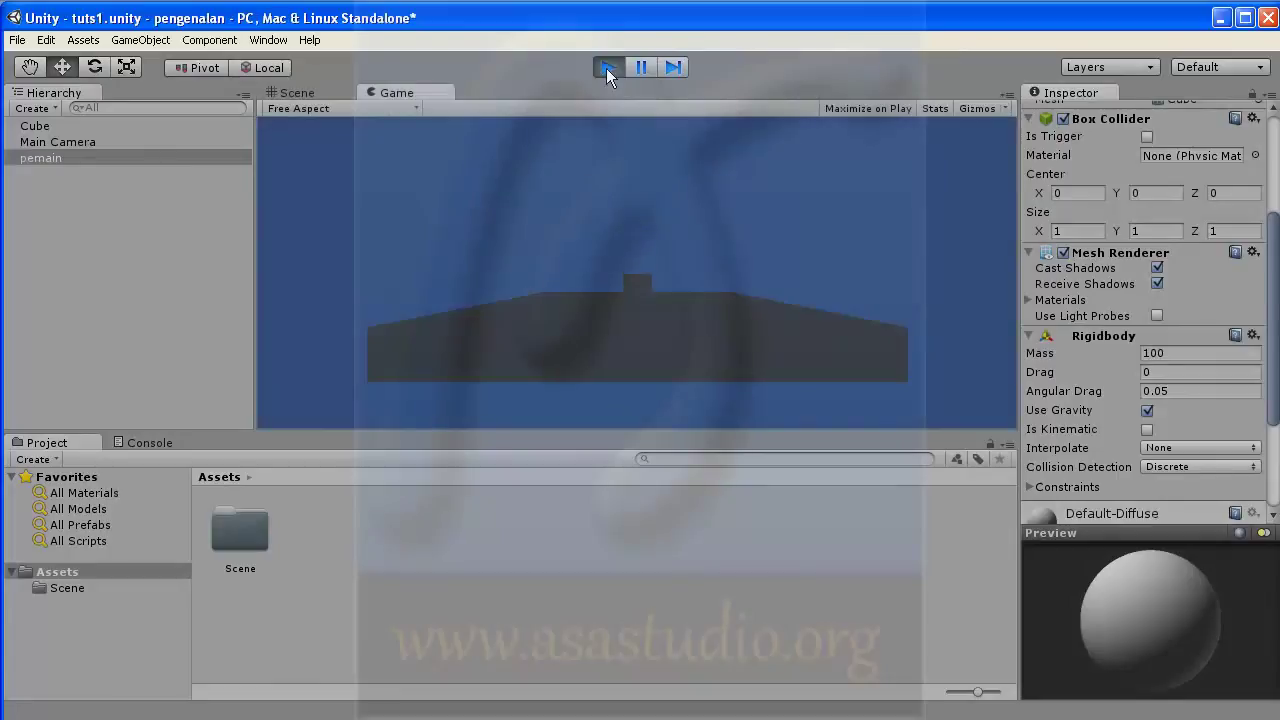
click(606, 68)
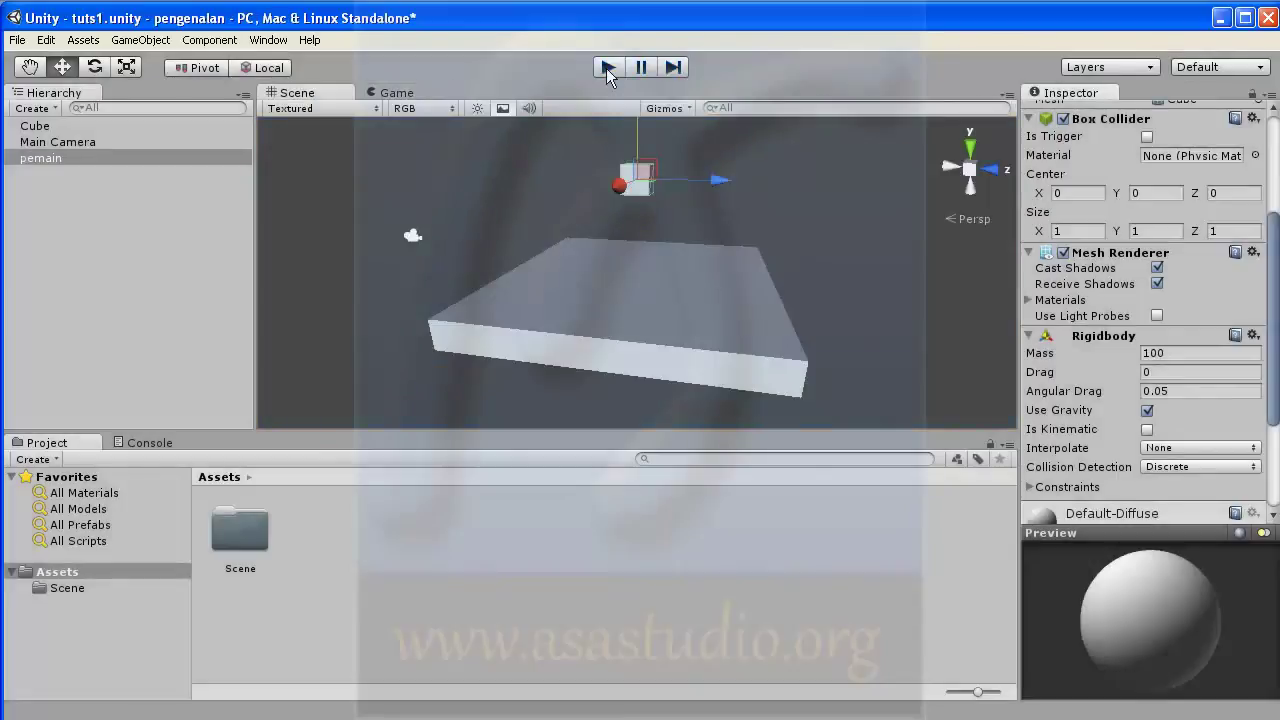
Add a directional light and move it above the slab to about X 1.70, Y 4.05, Z -2.94.
click(398, 95)
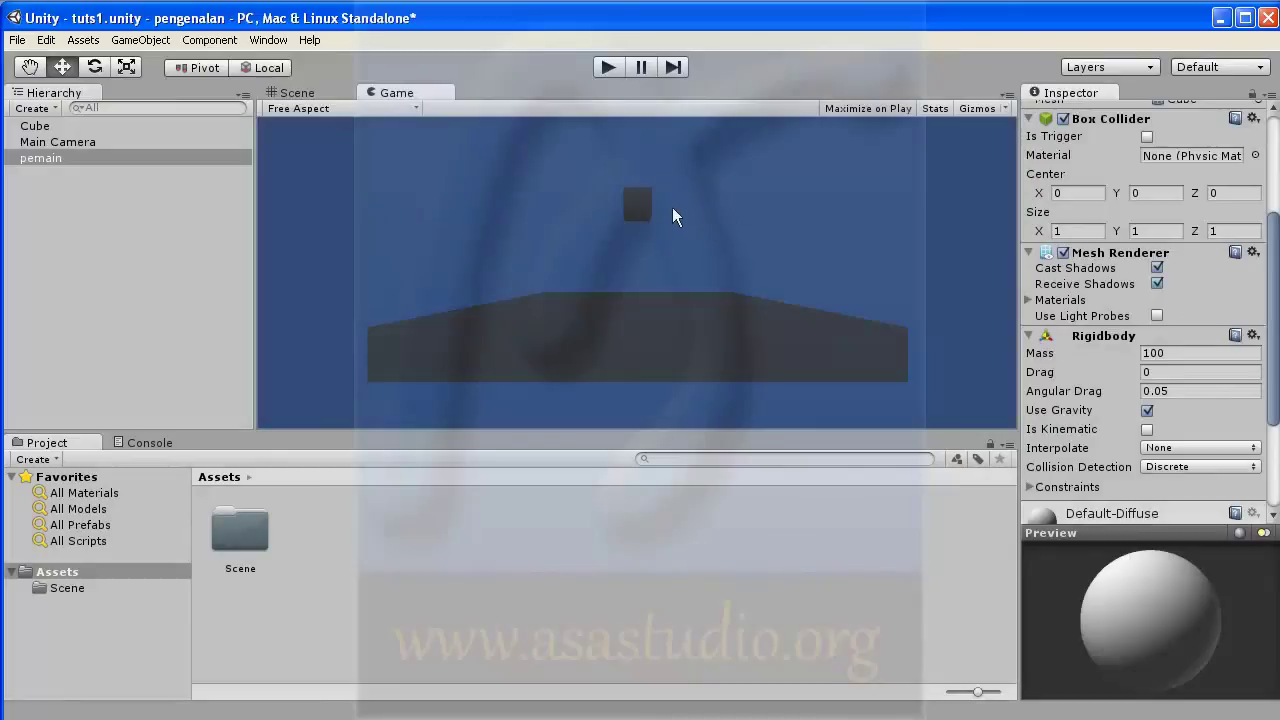
click(140, 40)
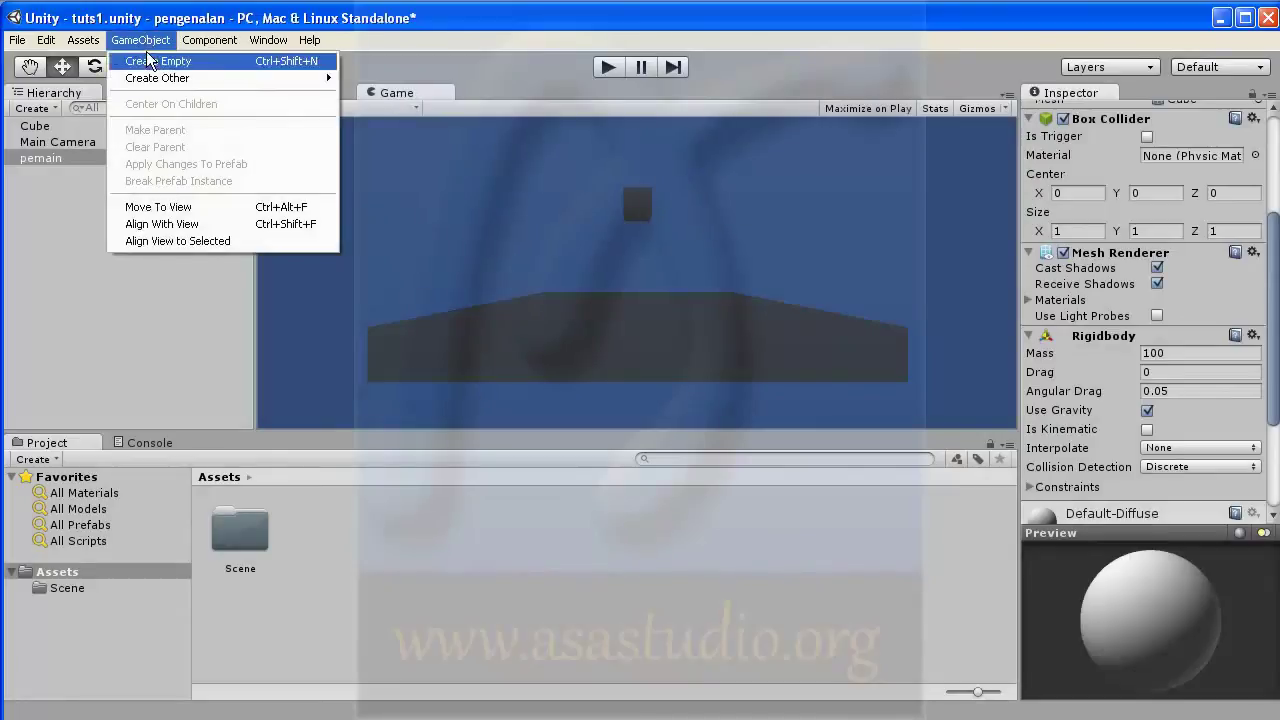
mouse_move(152, 84)
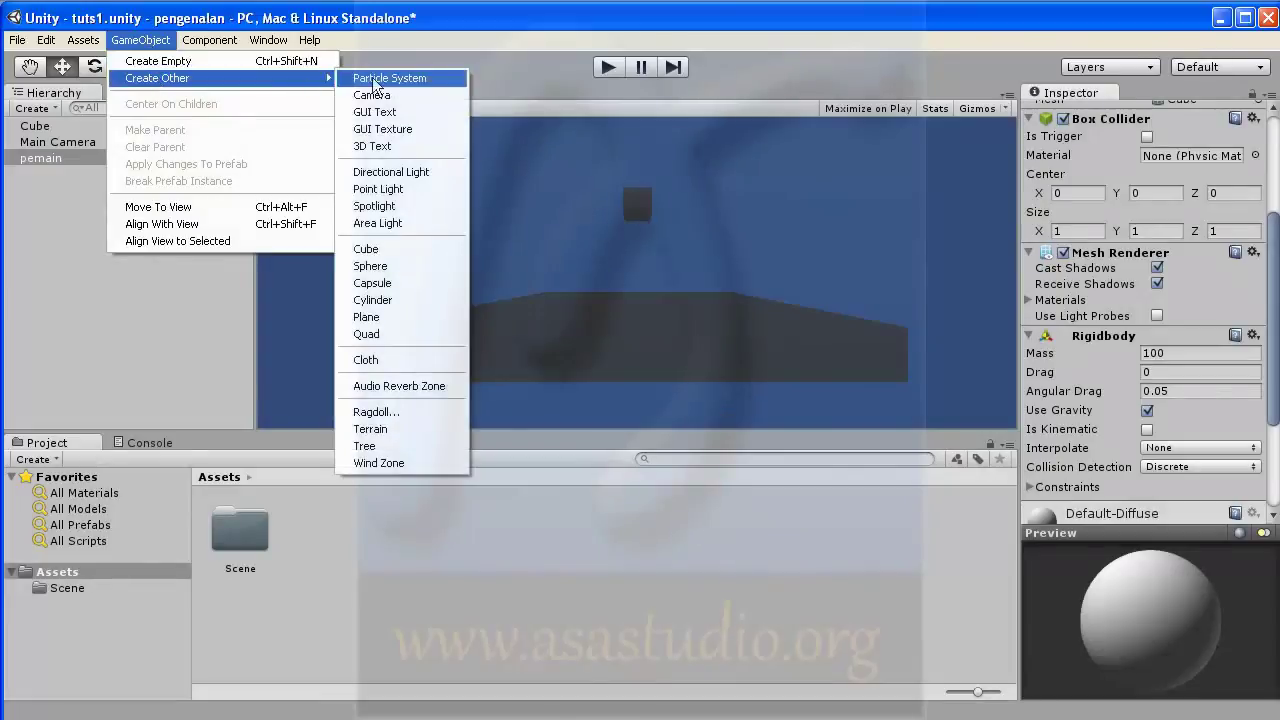
click(398, 176)
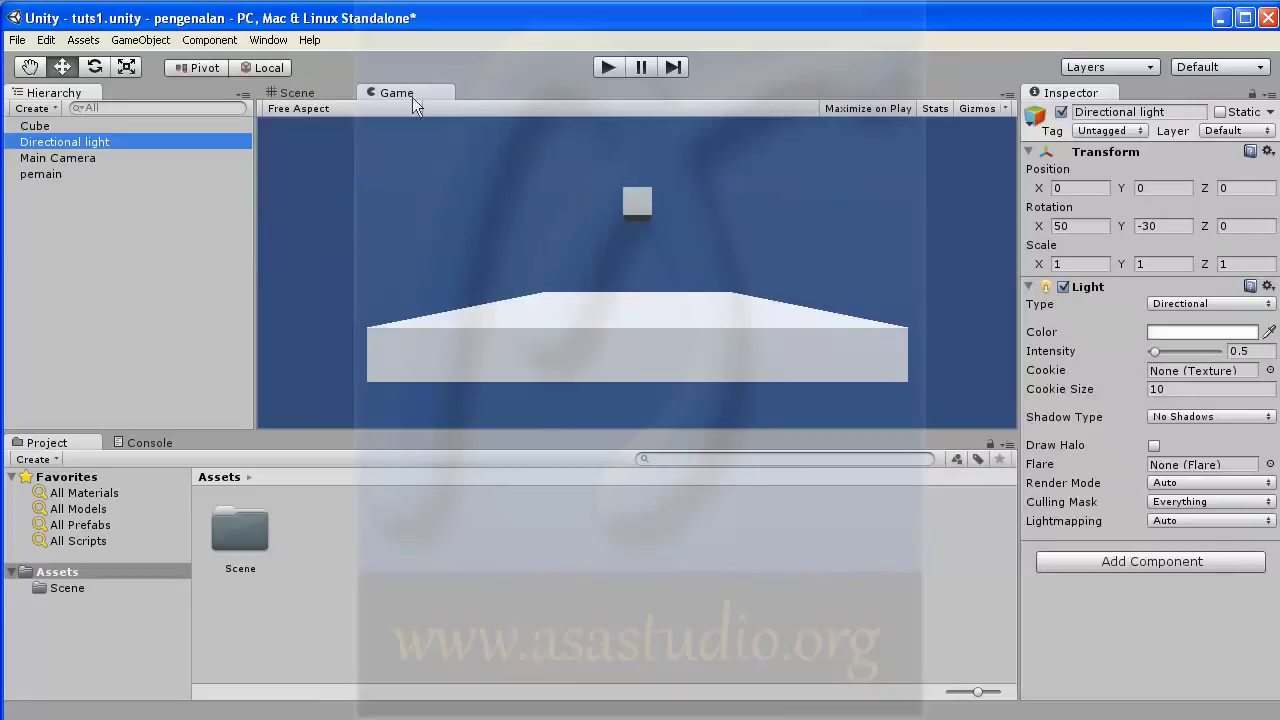
click(299, 95)
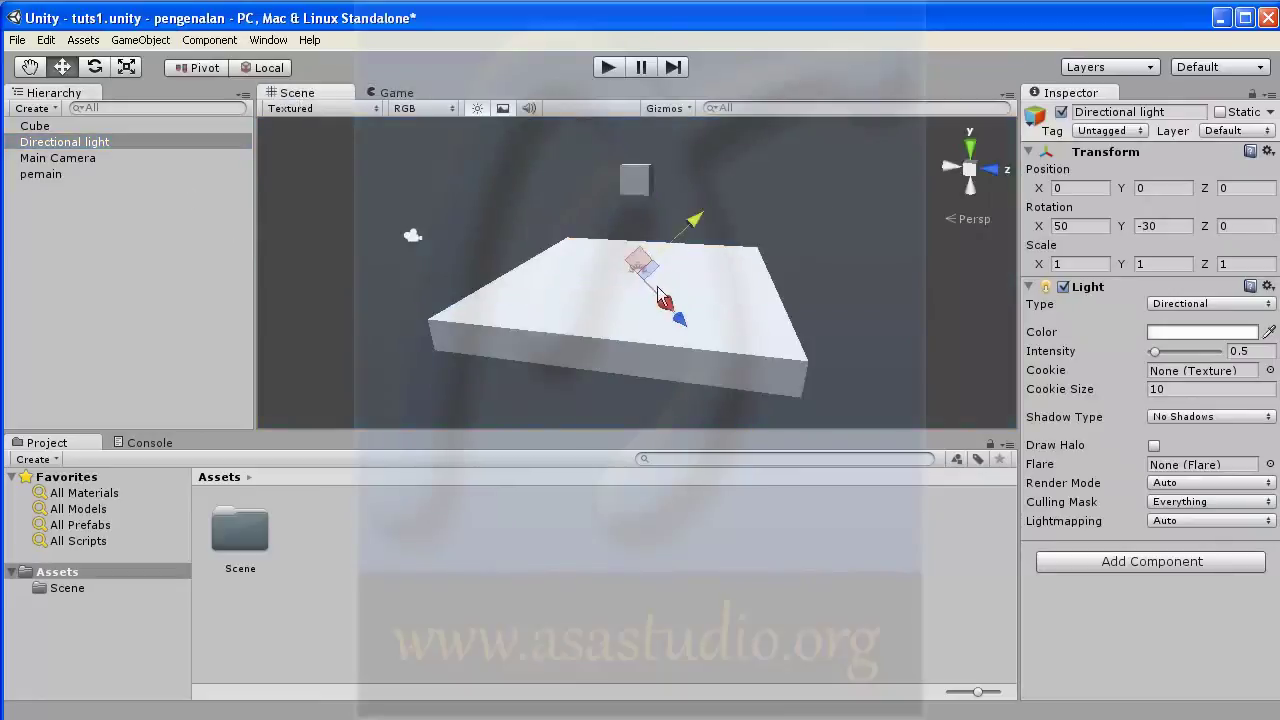
drag(665, 303, 600, 240)
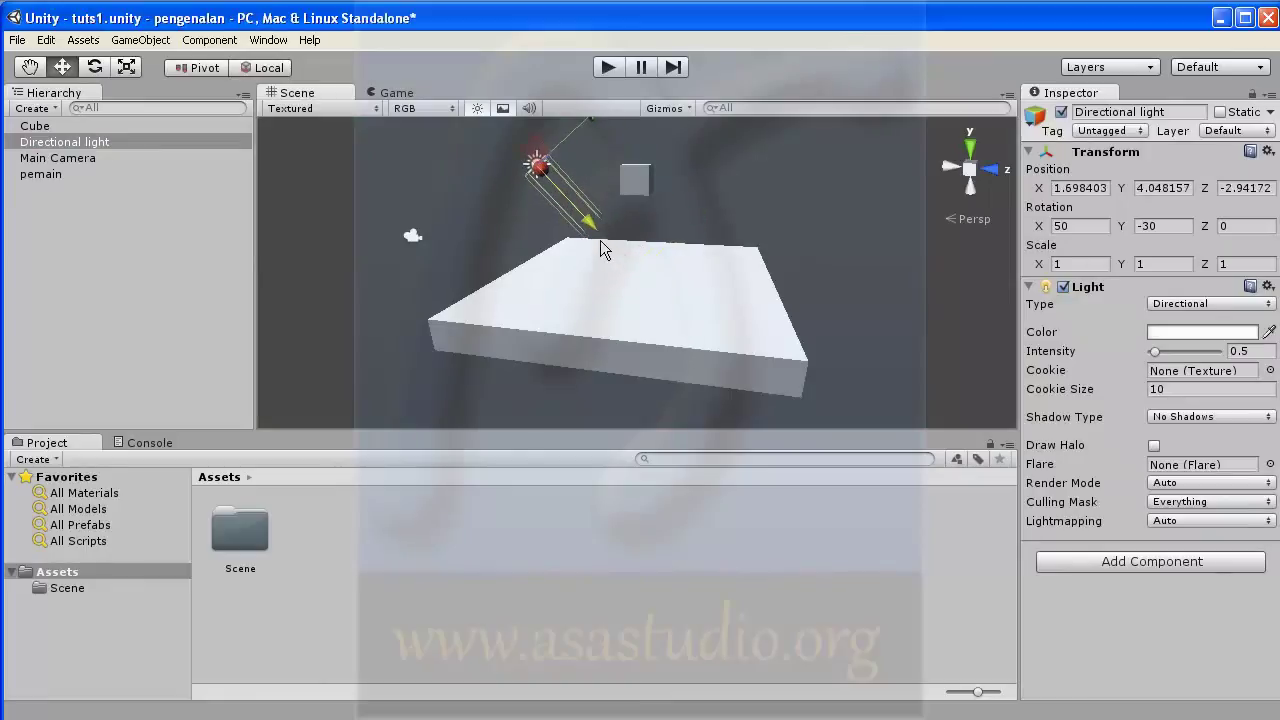
Rotate the directional light to an X rotation of about 24.25 and play the scene to check the lighting.
click(127, 67)
click(96, 67)
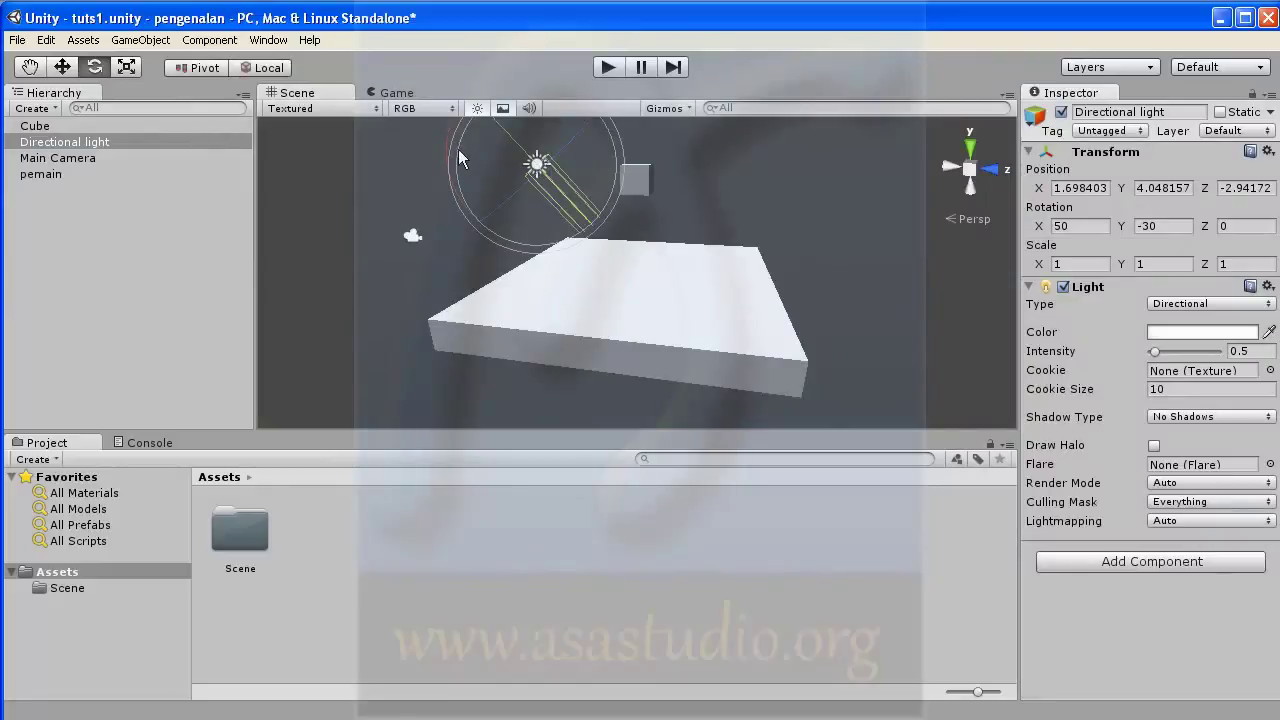
drag(447, 151, 449, 227)
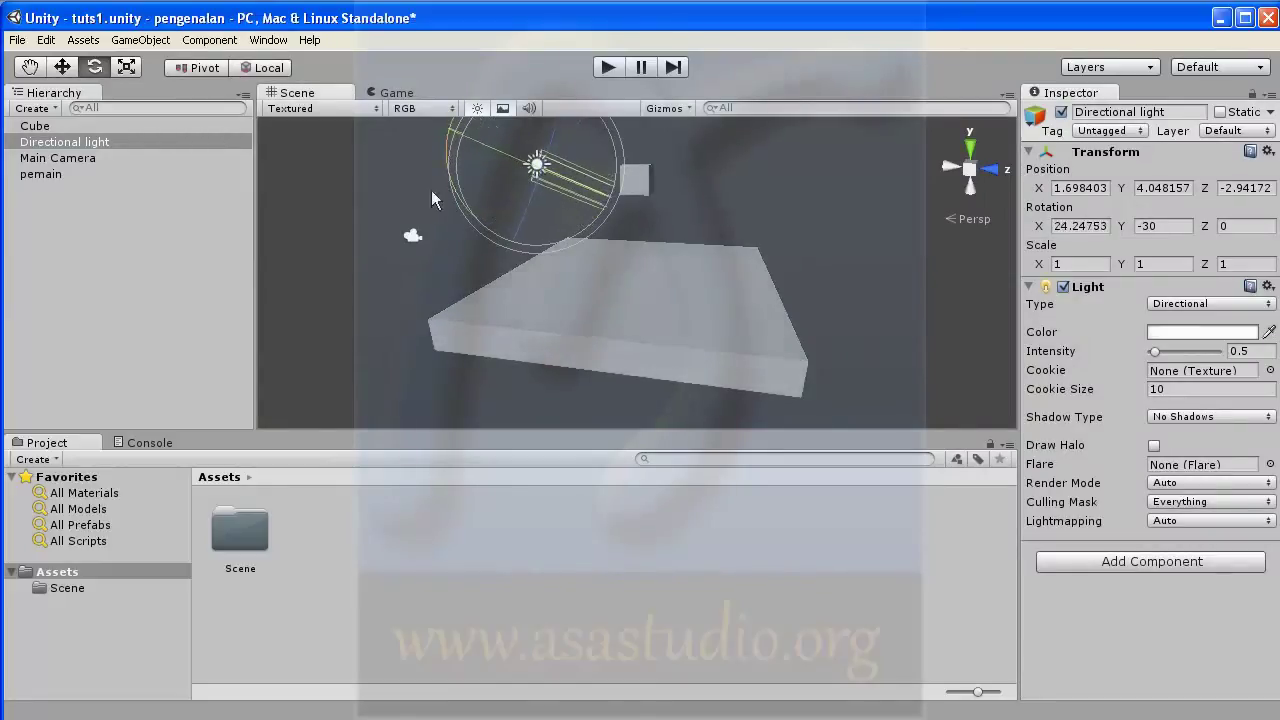
click(609, 67)
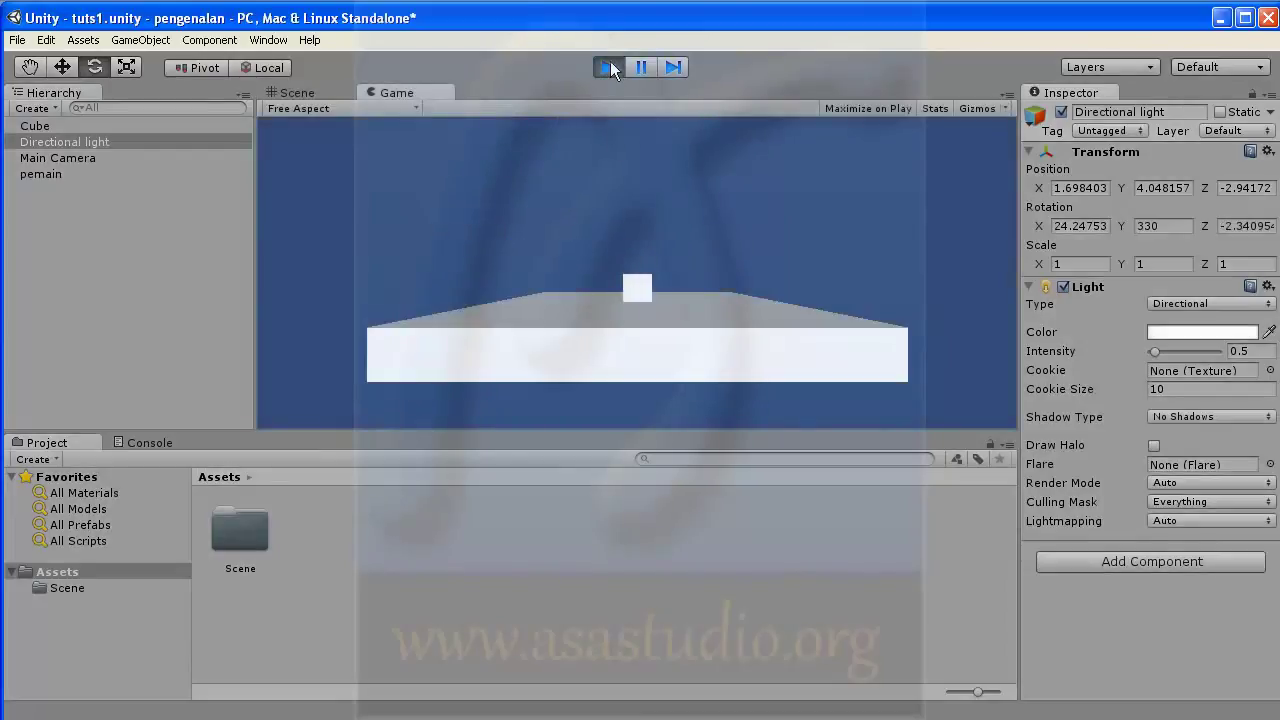
click(610, 66)
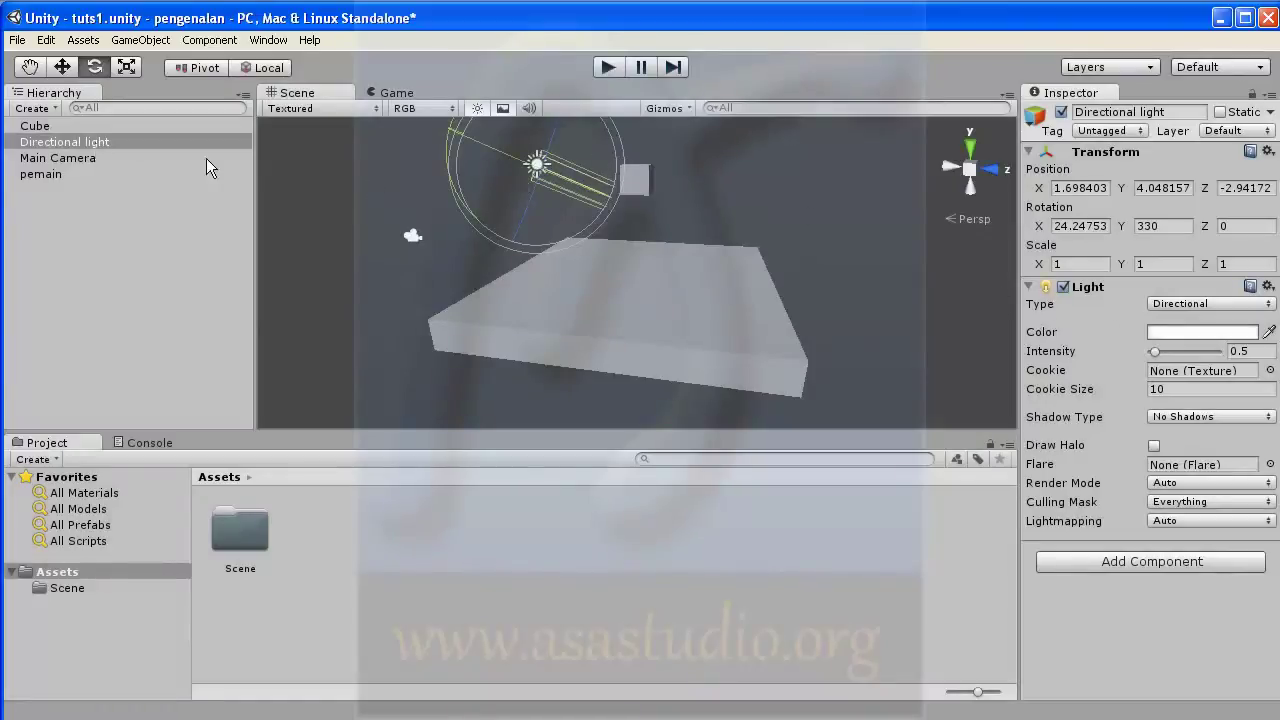
Set the directional light's shadow type to Soft Shadows and play the scene to check pemain's shadow.
click(1175, 418)
click(1180, 471)
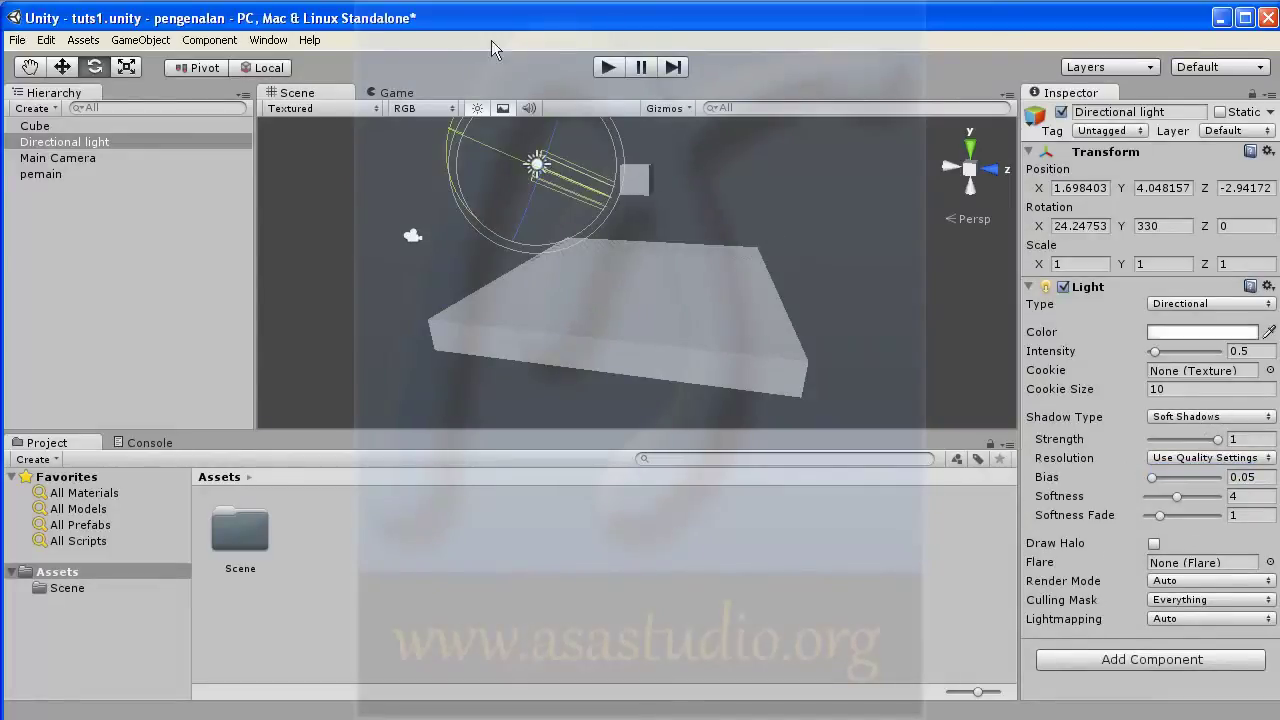
click(608, 66)
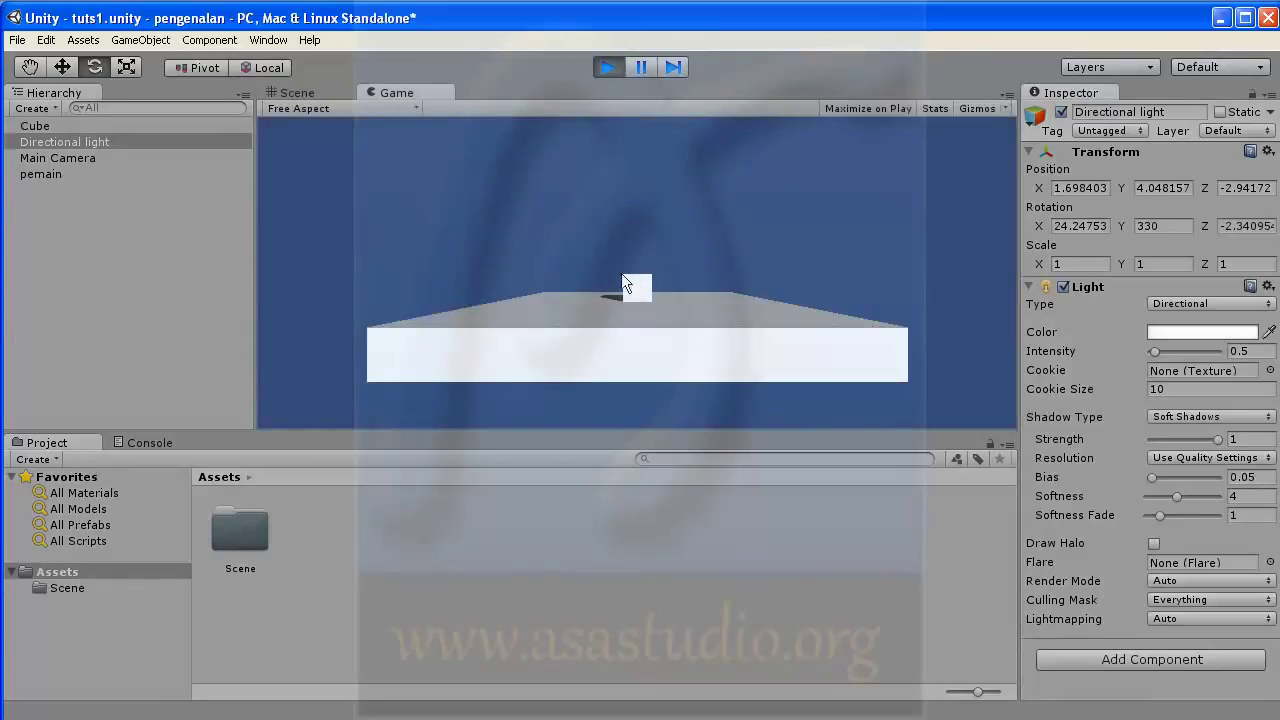
click(607, 66)
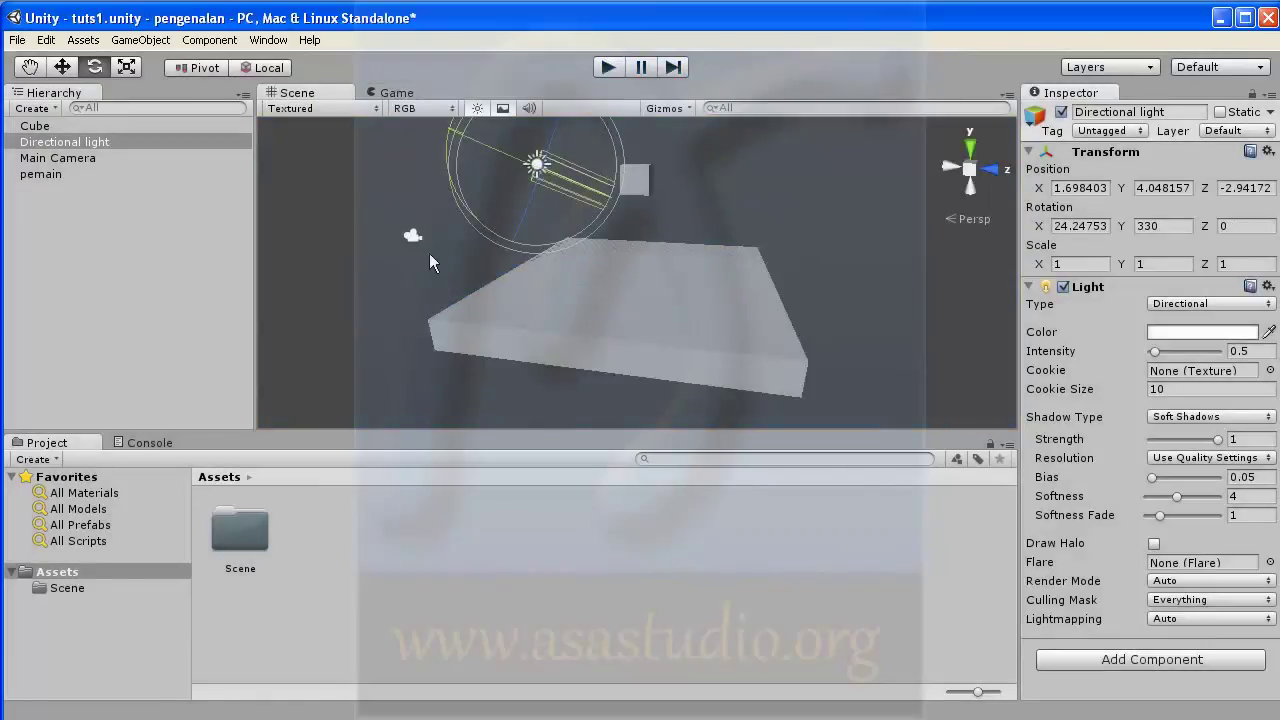
Reduce the Main Camera's field of view to 41, keeping the far clipping plane at 1000.
click(411, 238)
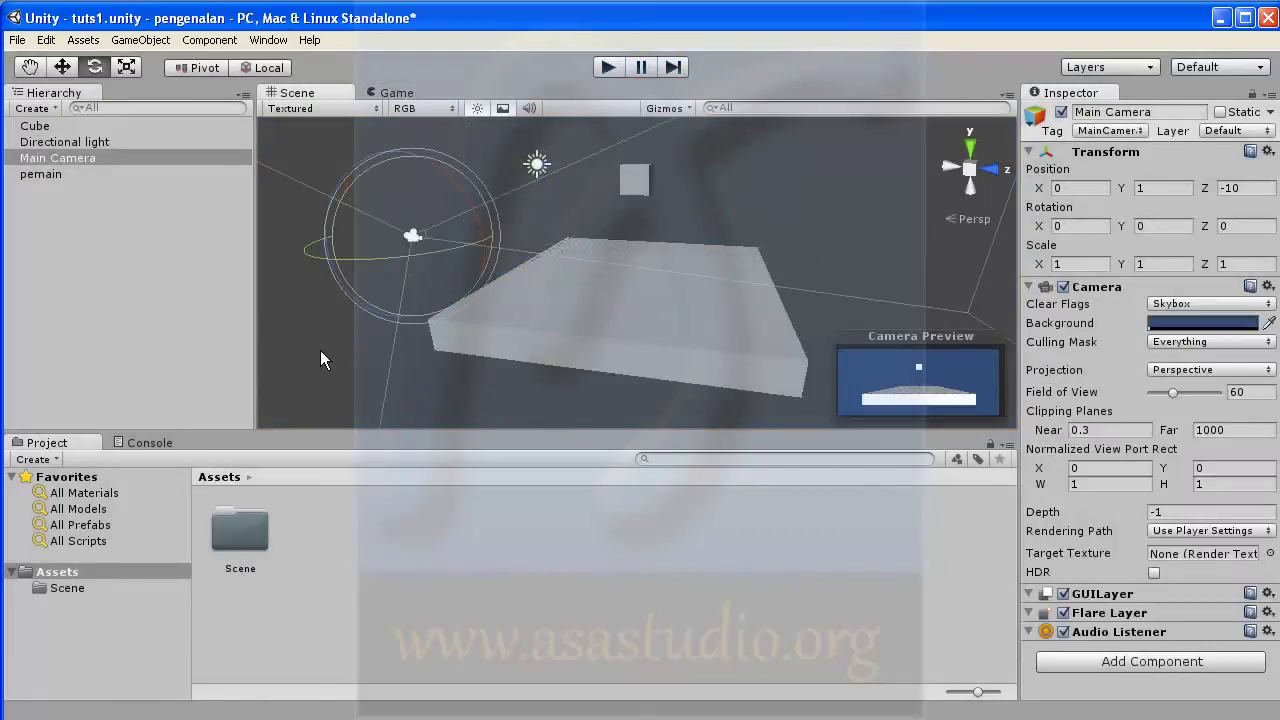
key(f)
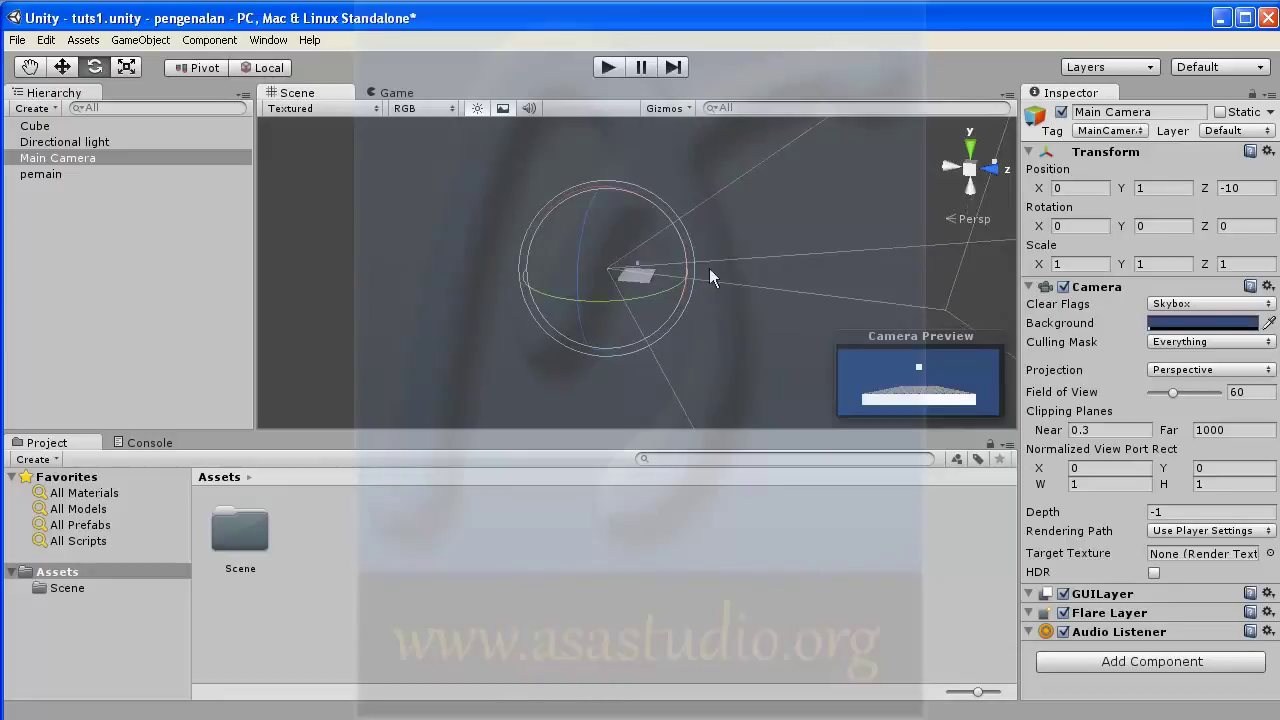
middle_drag(731, 266, 551, 283)
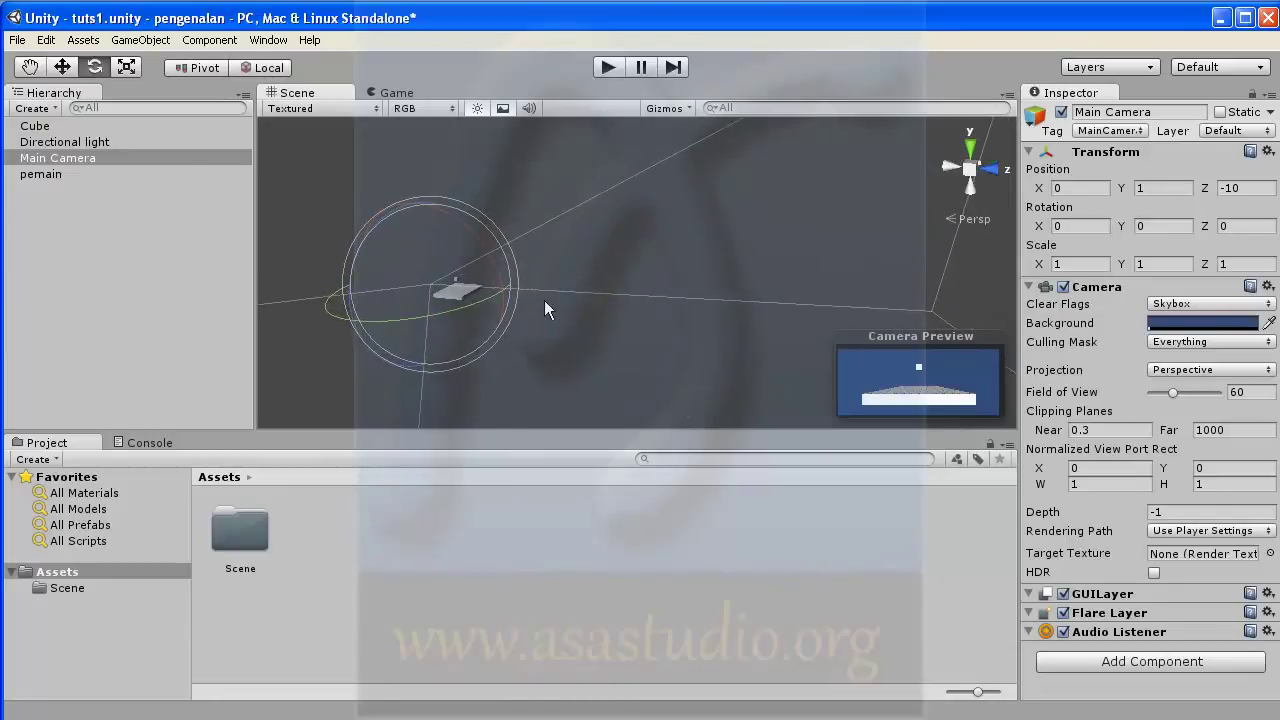
click(393, 93)
click(340, 92)
drag(1174, 392, 704, 408)
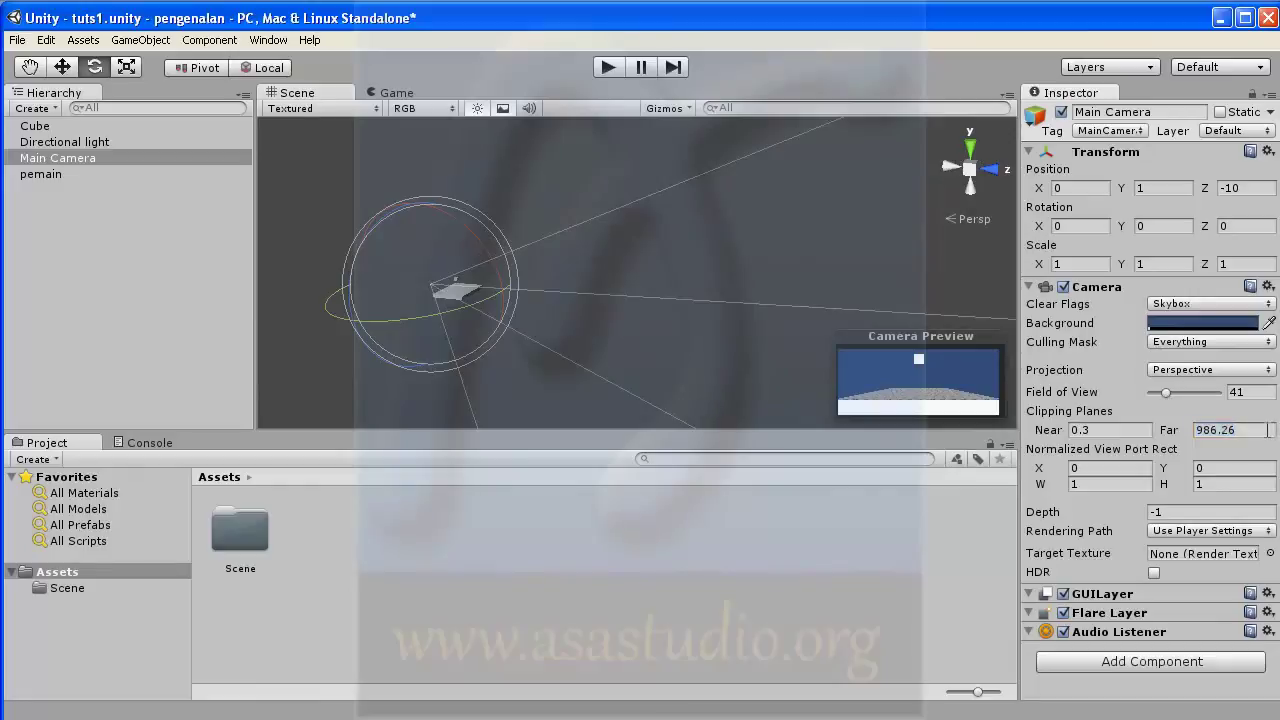
key(ctrl+z)
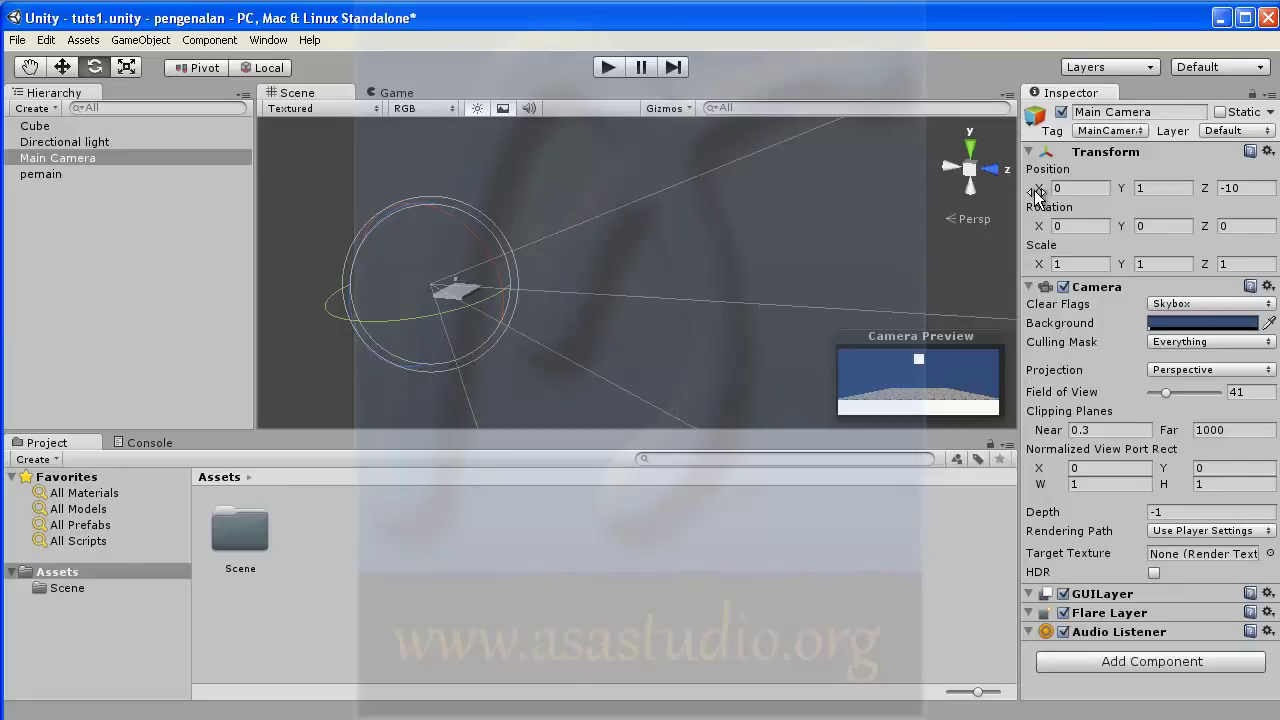
Move the Main Camera to position X -0.2, Y 2.52, Z -11.85.
mouse_move(1038, 196)
mouse_down()
mouse_move(1068, 190)
mouse_move(1042, 196)
mouse_up()
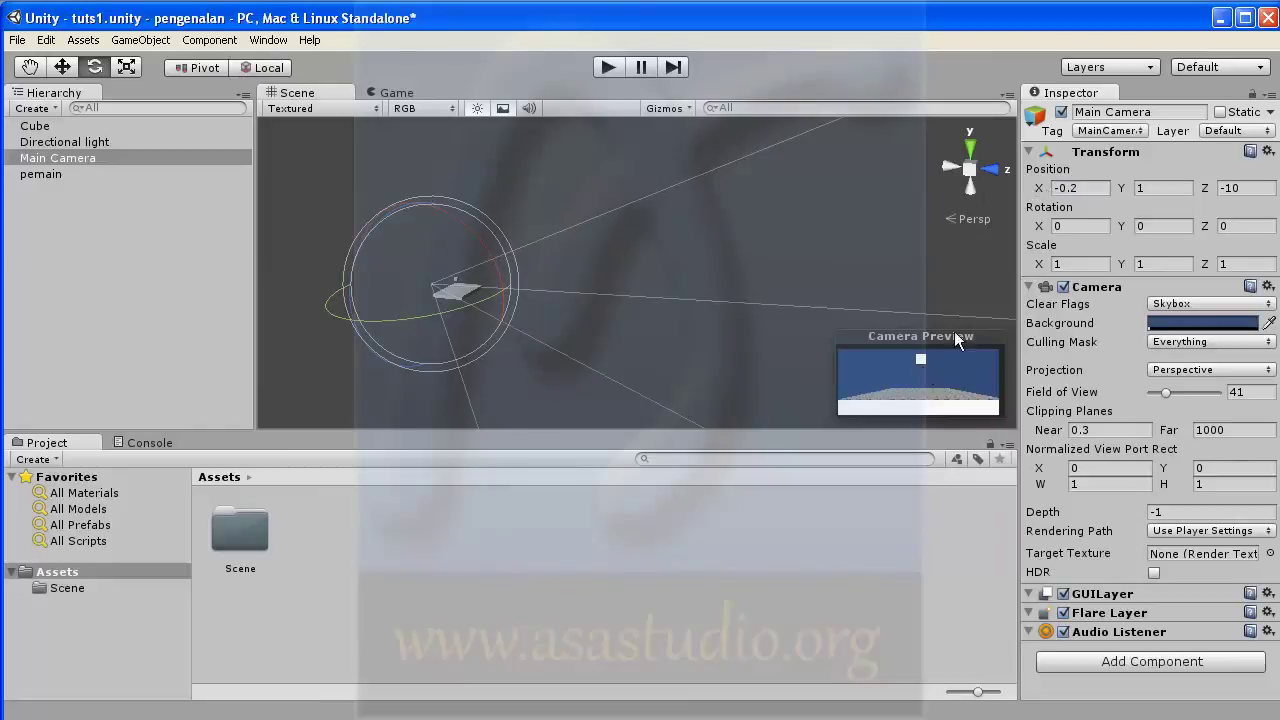
drag(1126, 193, 1177, 189)
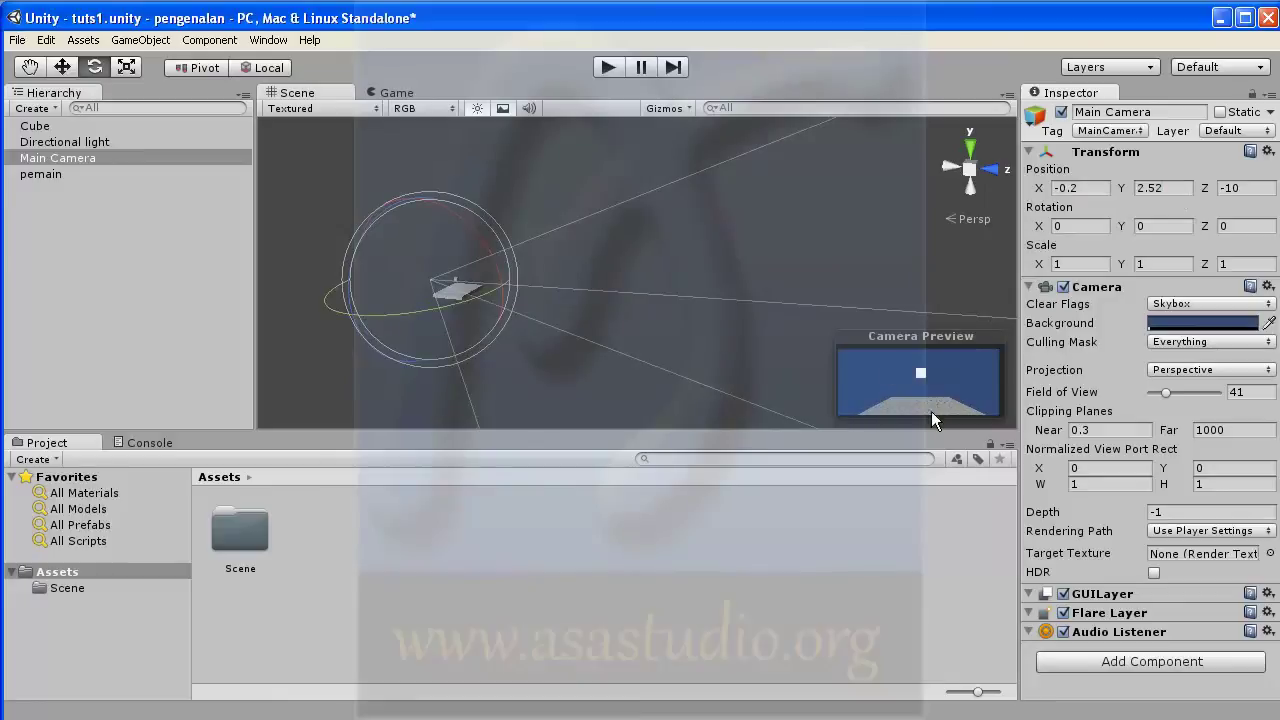
drag(1203, 186, 1145, 192)
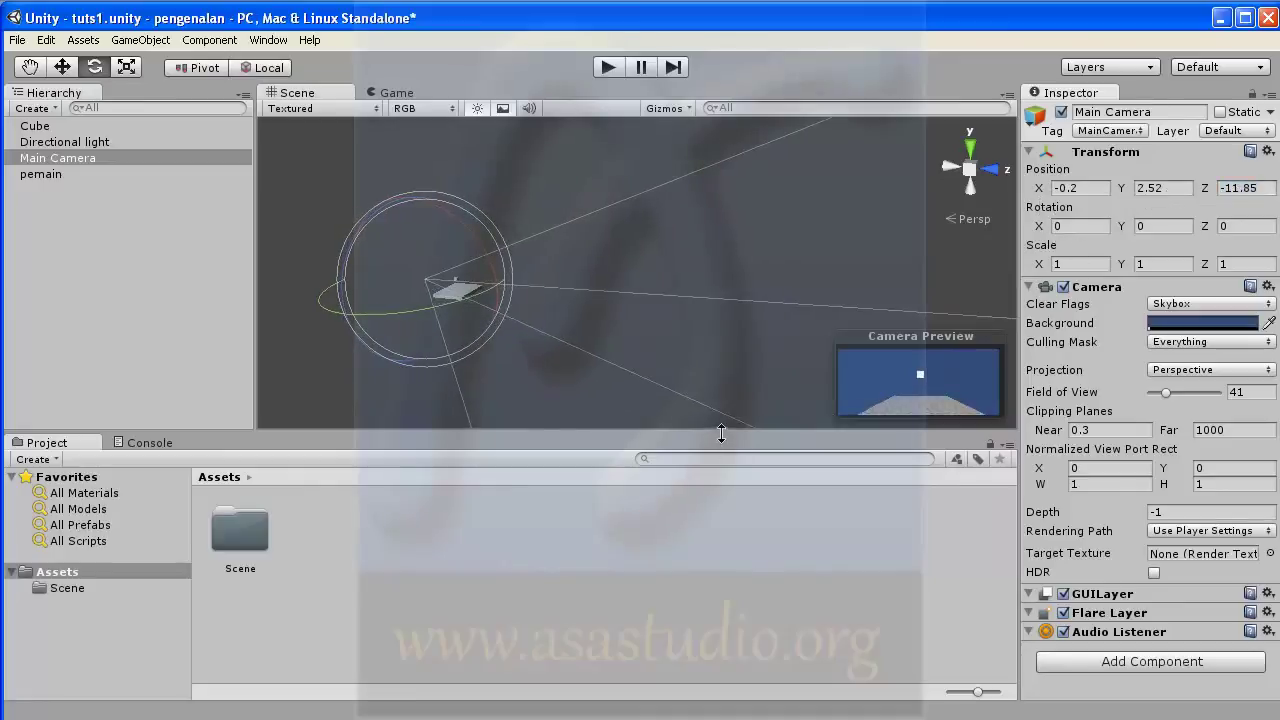
Tilt the Main Camera to an X rotation of 3.7 with Y rotation 0, and play the scene to check the view.
drag(1121, 232, 1168, 228)
drag(1201, 227, 1203, 228)
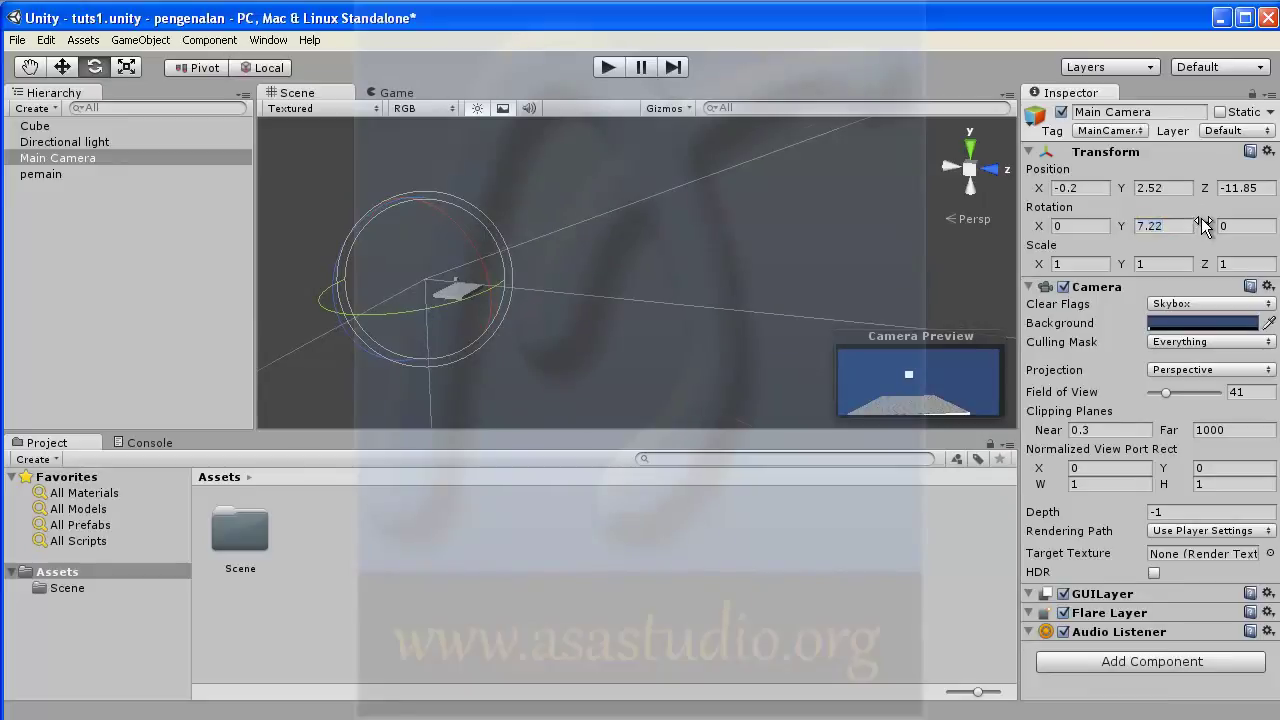
text(0)
key(Return)
click(1043, 228)
drag(1043, 228, 1167, 224)
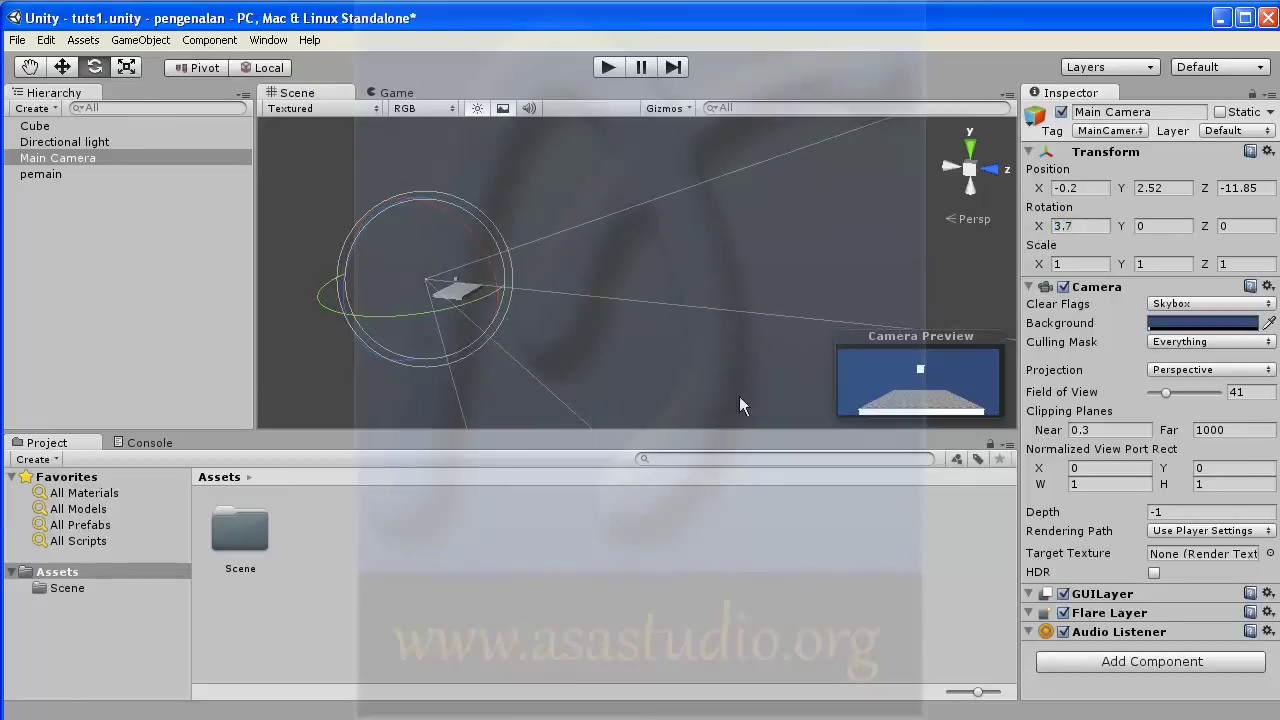
click(615, 66)
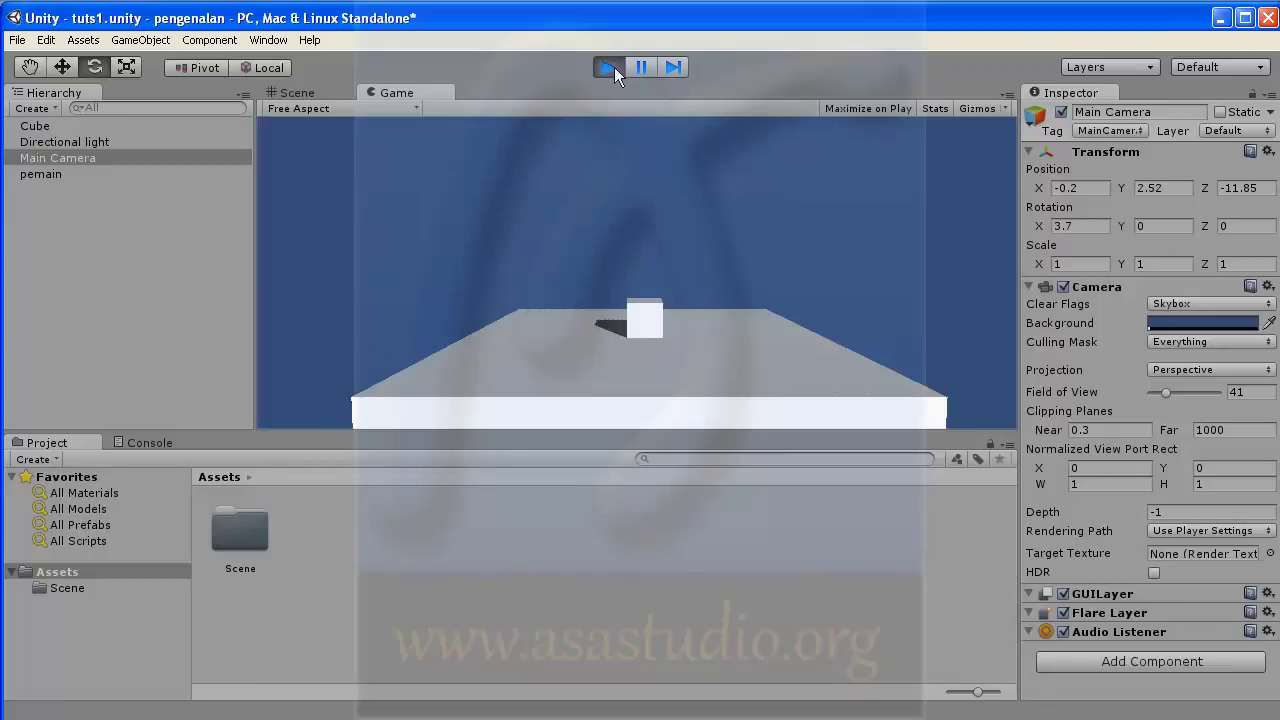
click(613, 67)
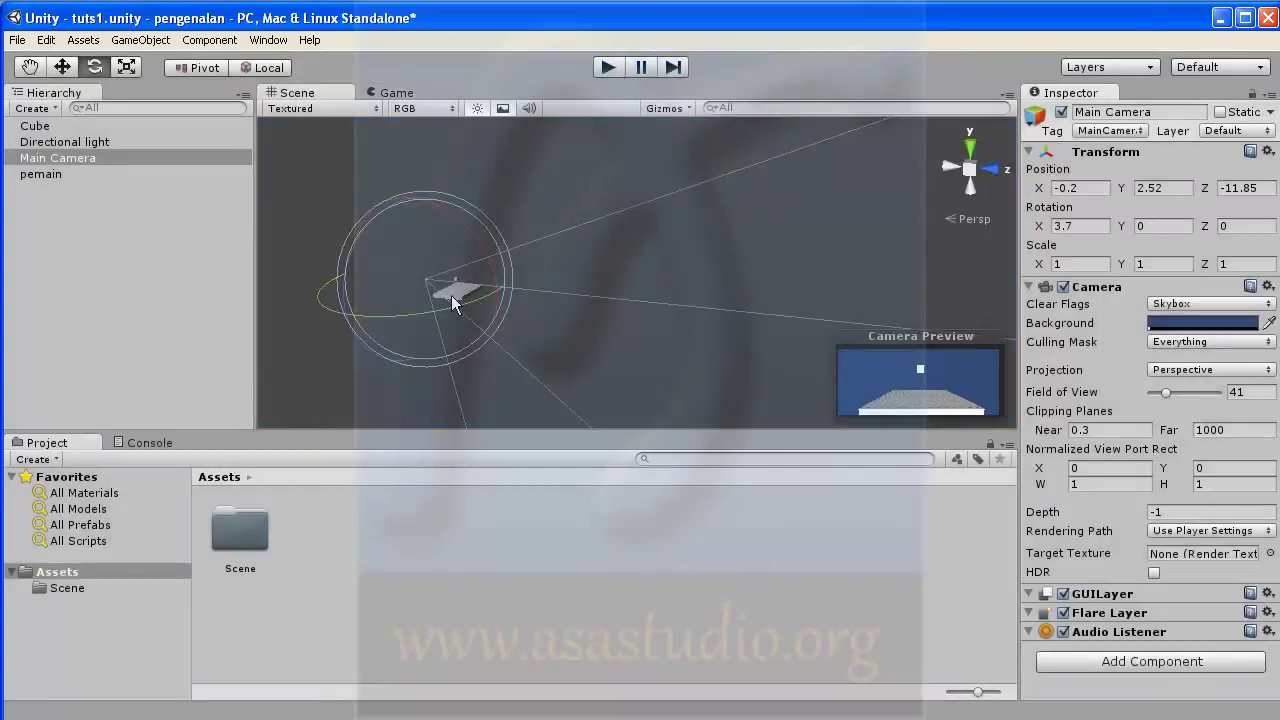
double_click(40, 126)
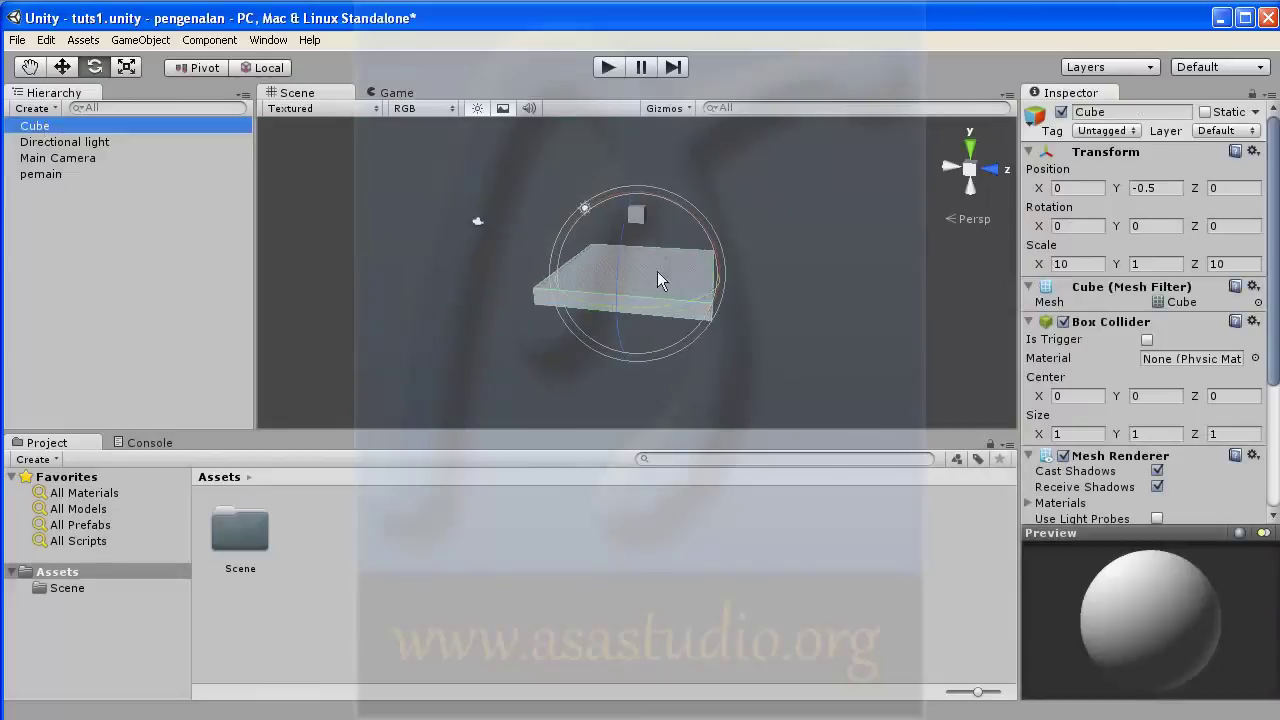
click(643, 215)
click(633, 218)
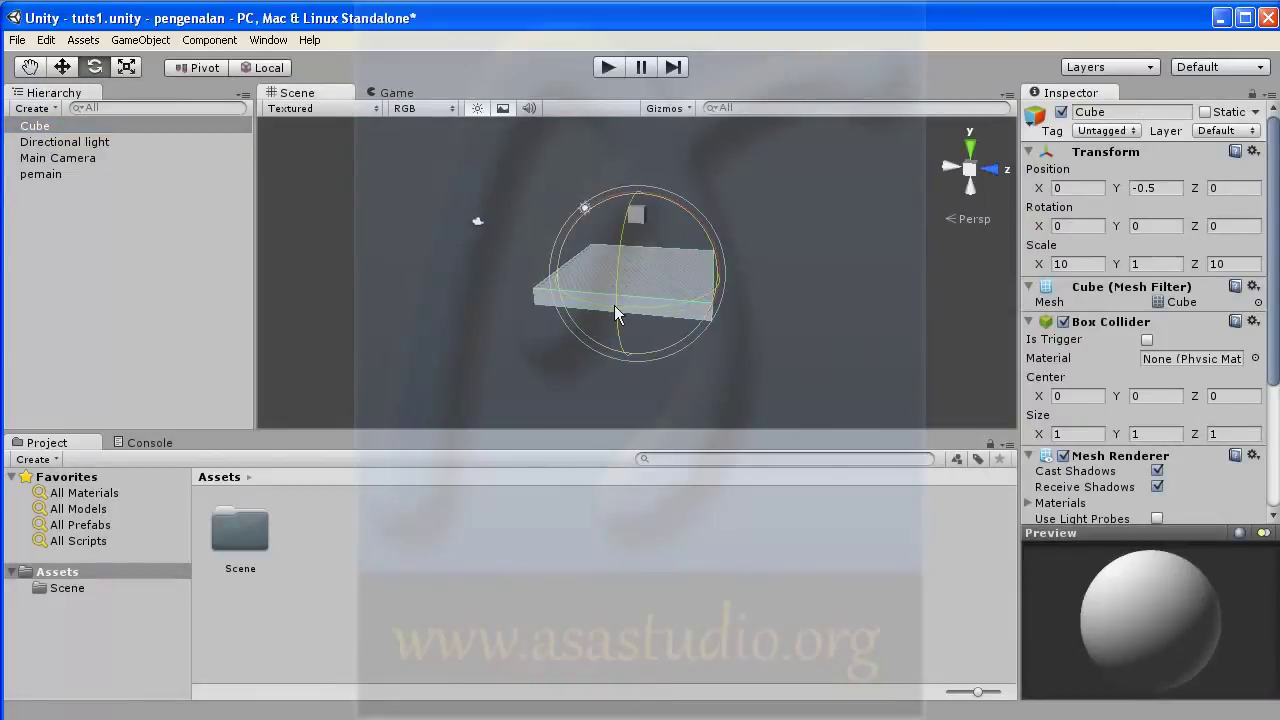
drag(614, 305, 618, 218)
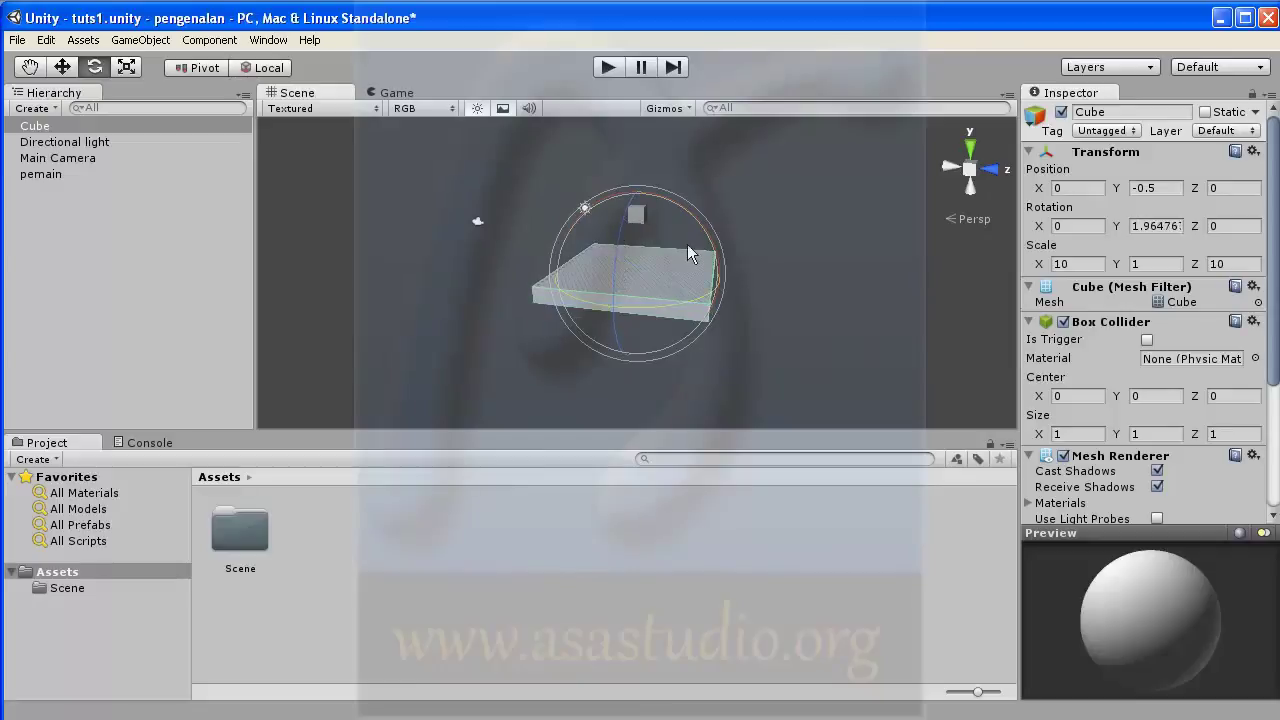
key(ctrl+z)
Tilt pemain above the slab with the Rotate tool and play the scene to test how it lands.
click(44, 176)
drag(617, 229, 636, 104)
click(606, 69)
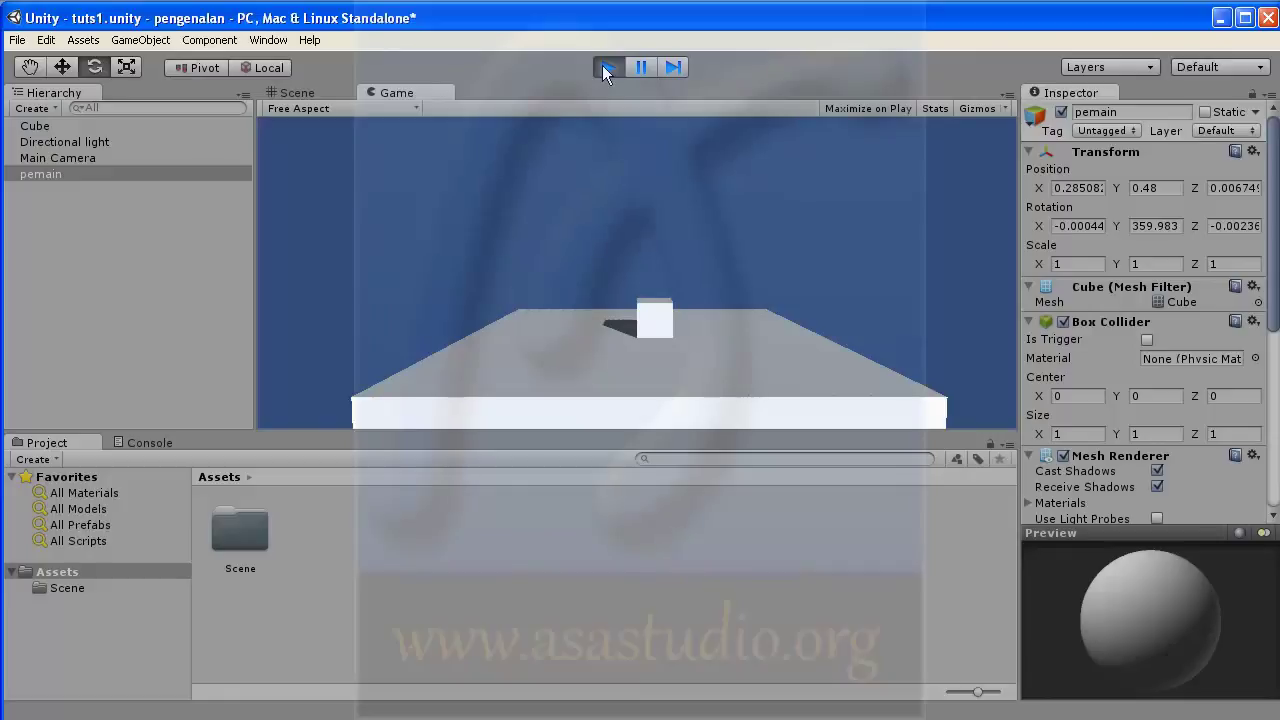
click(604, 68)
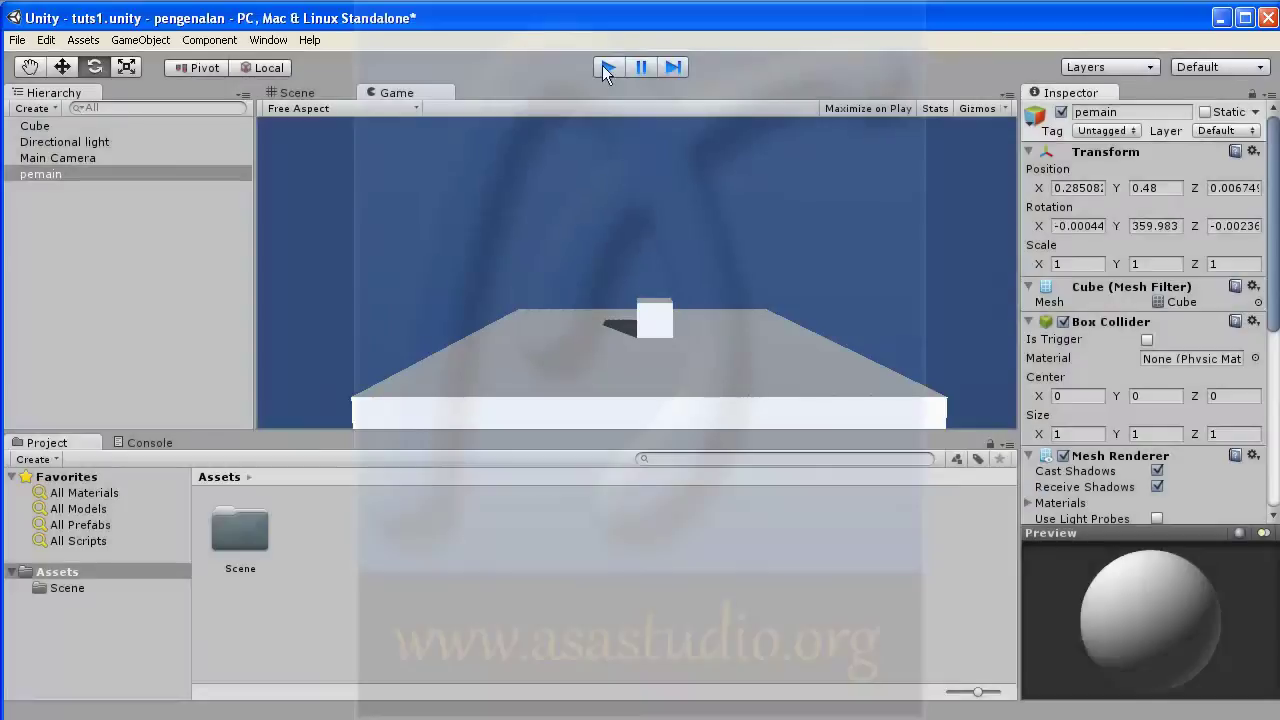
click(209, 40)
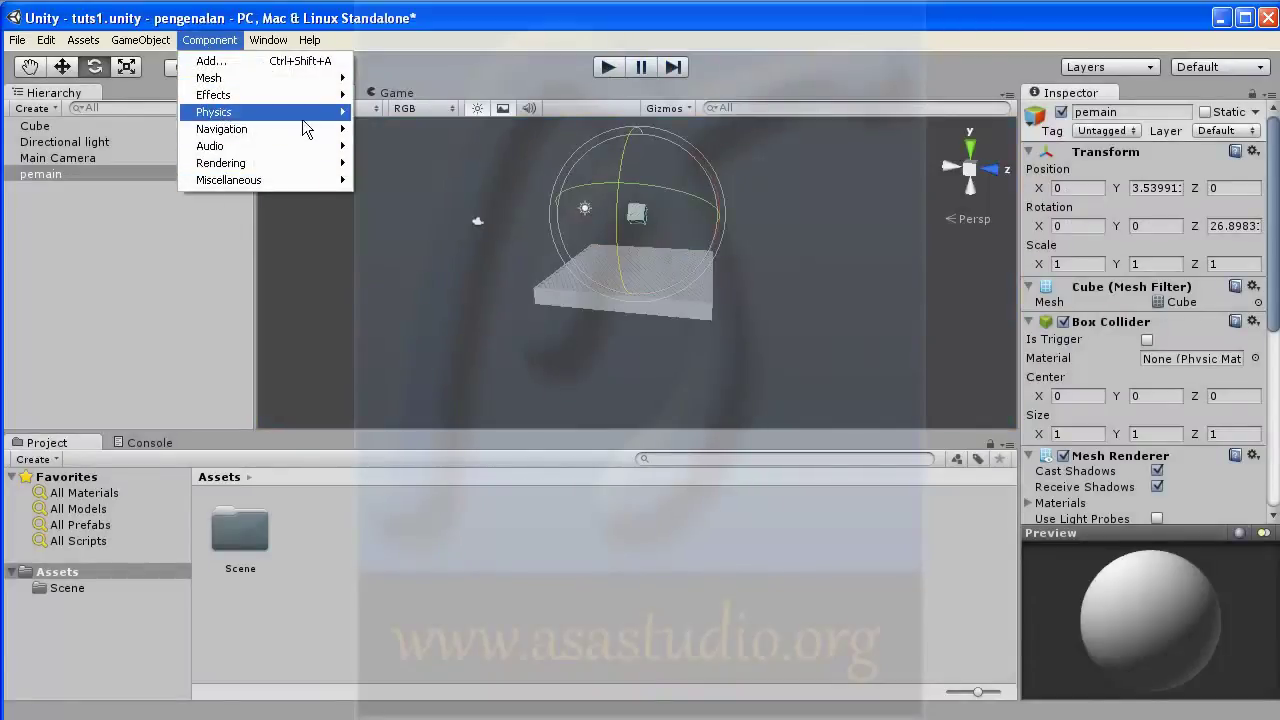
mouse_move(306, 113)
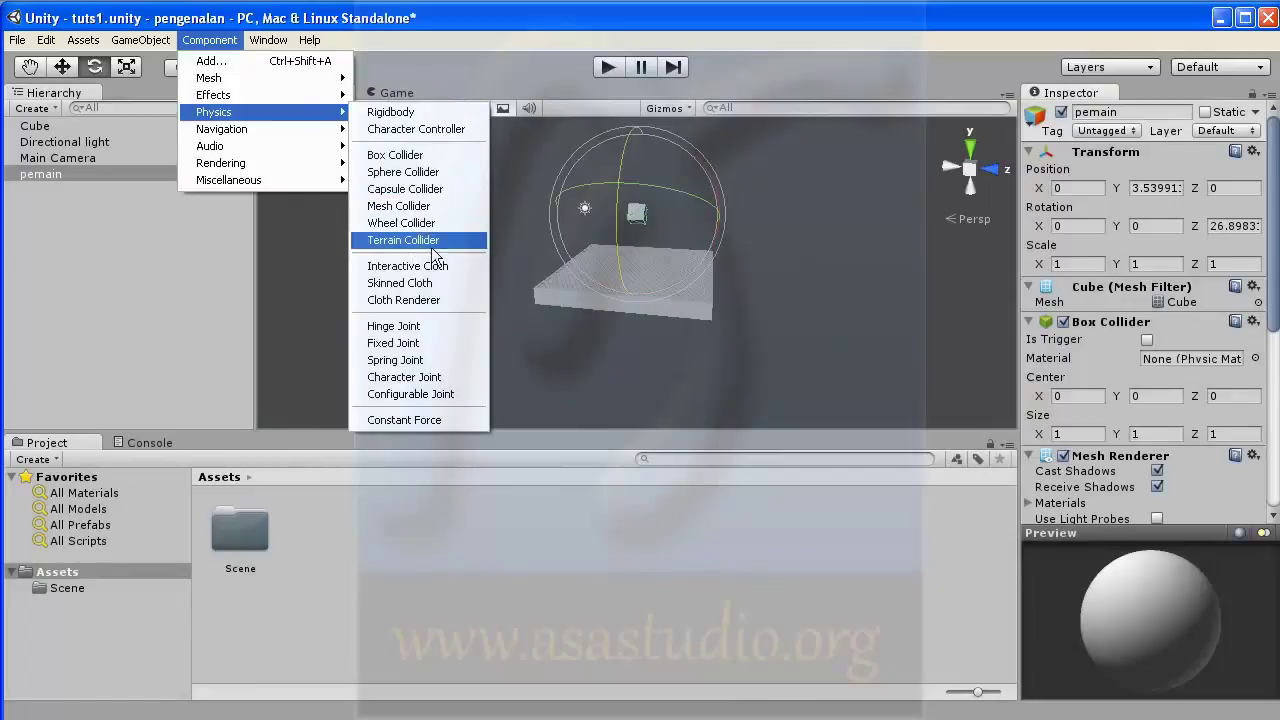
click(471, 20)
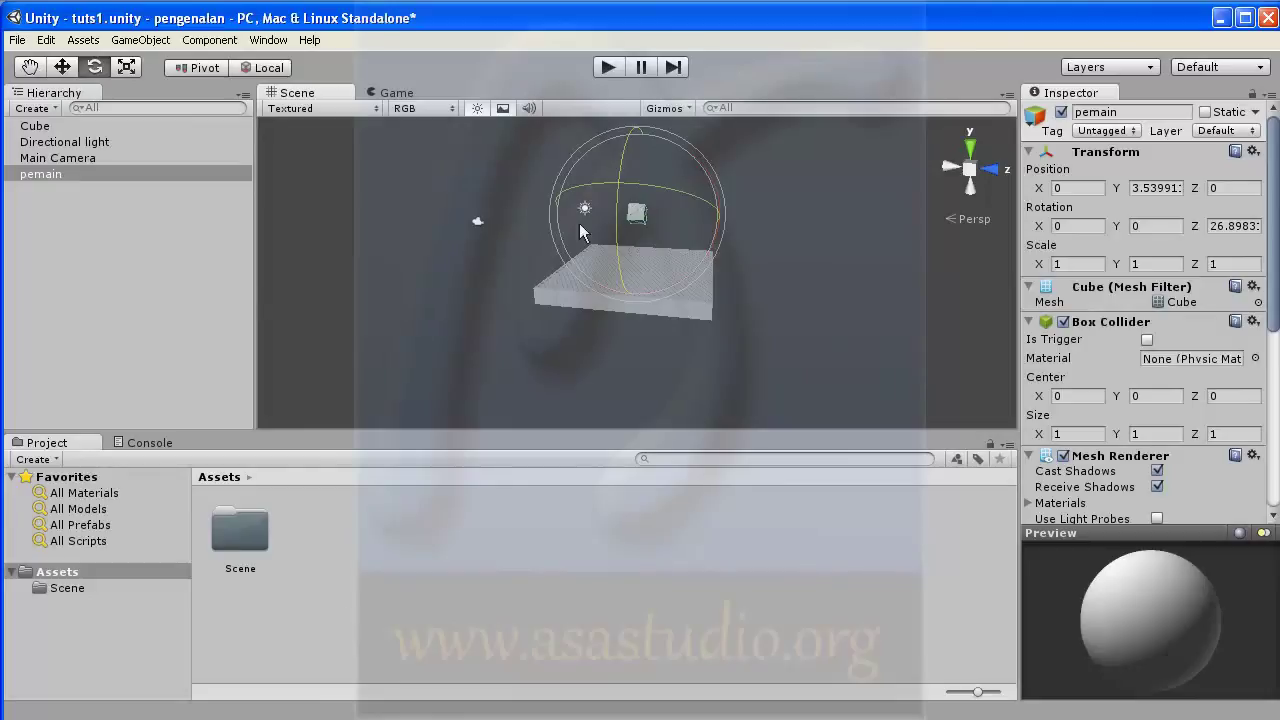
Rename the floor object Cube to lantai.
click(47, 129)
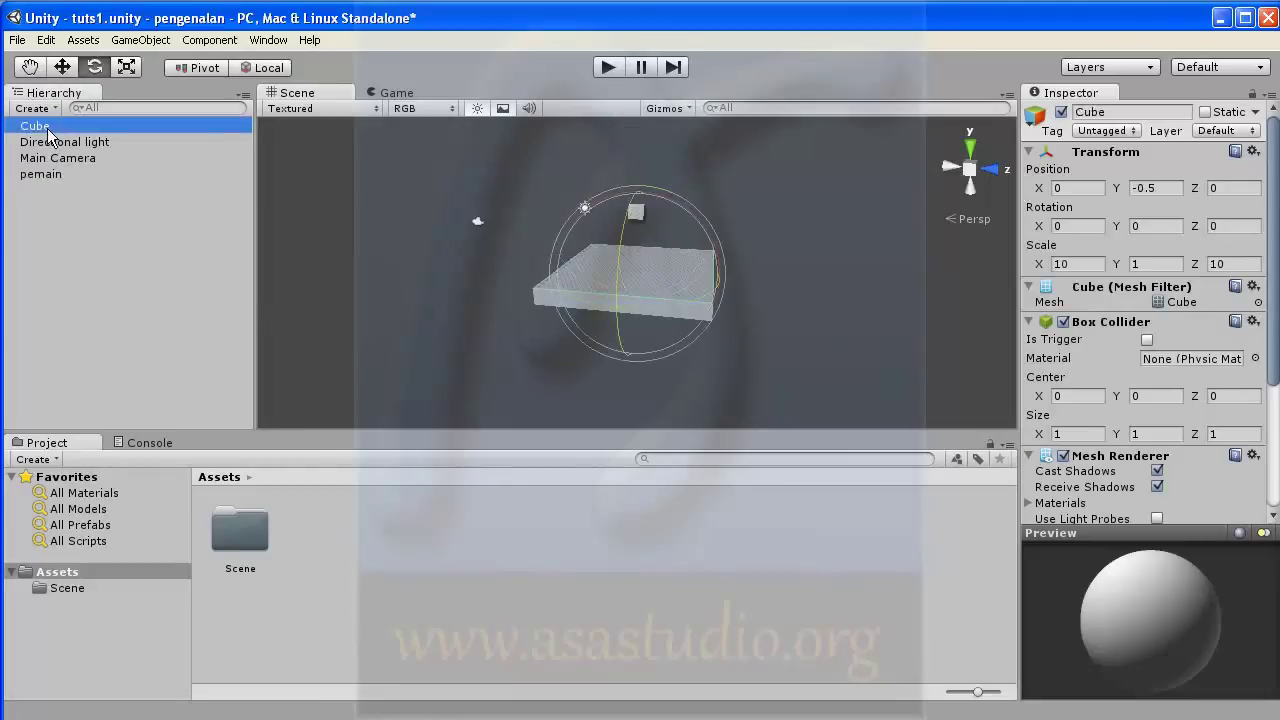
click(47, 130)
text(lantai)
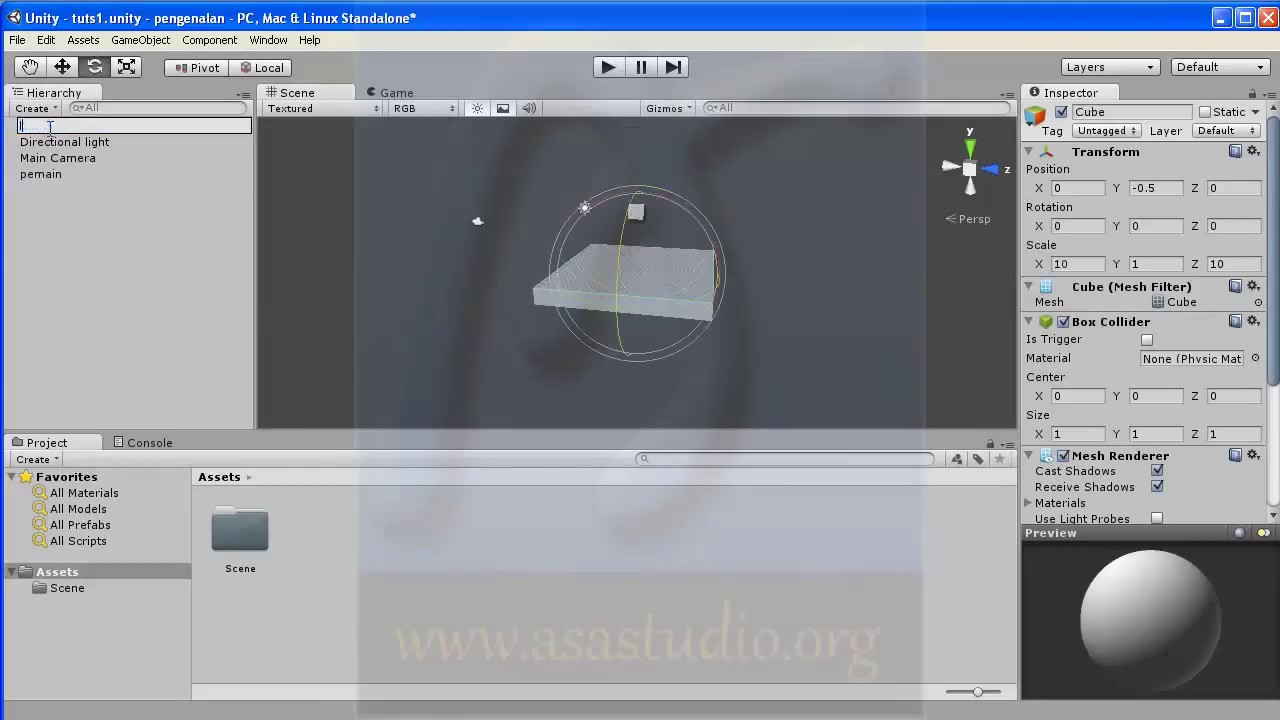
key(Return)
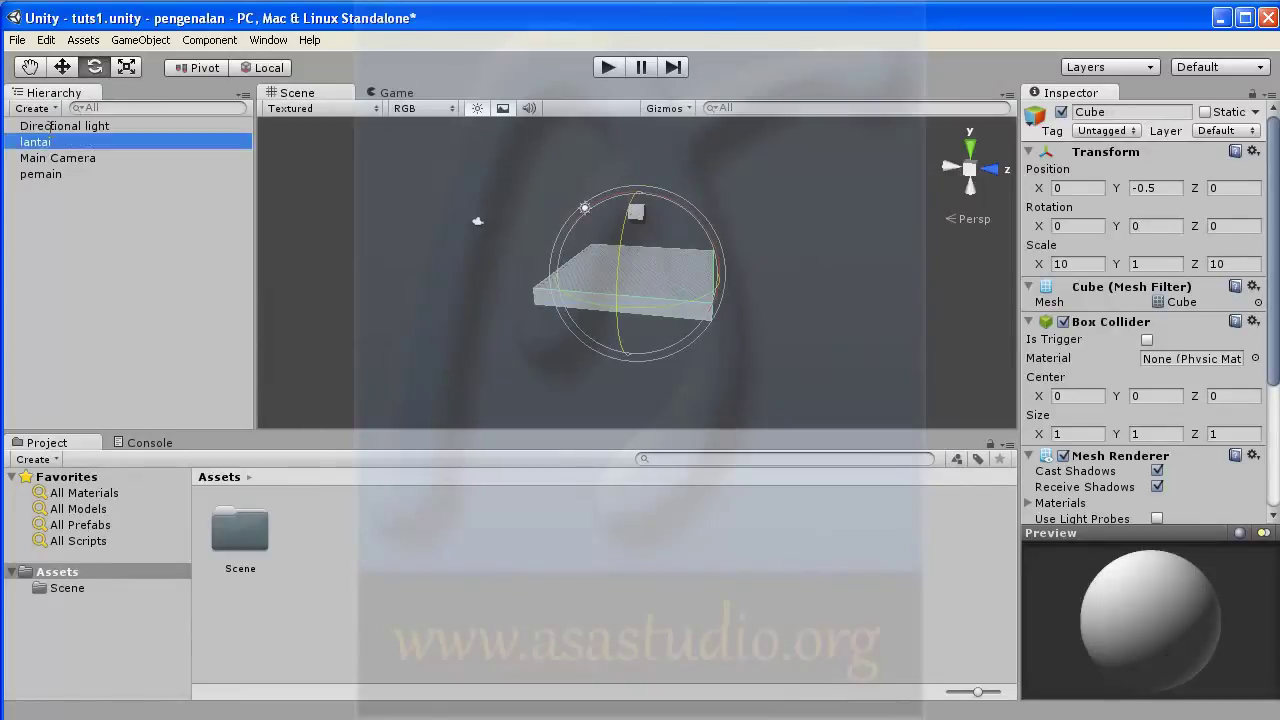
Add a Capsule to the scene and raise it to Y position 0.99 so it stands on the floor.
click(140, 40)
mouse_move(152, 82)
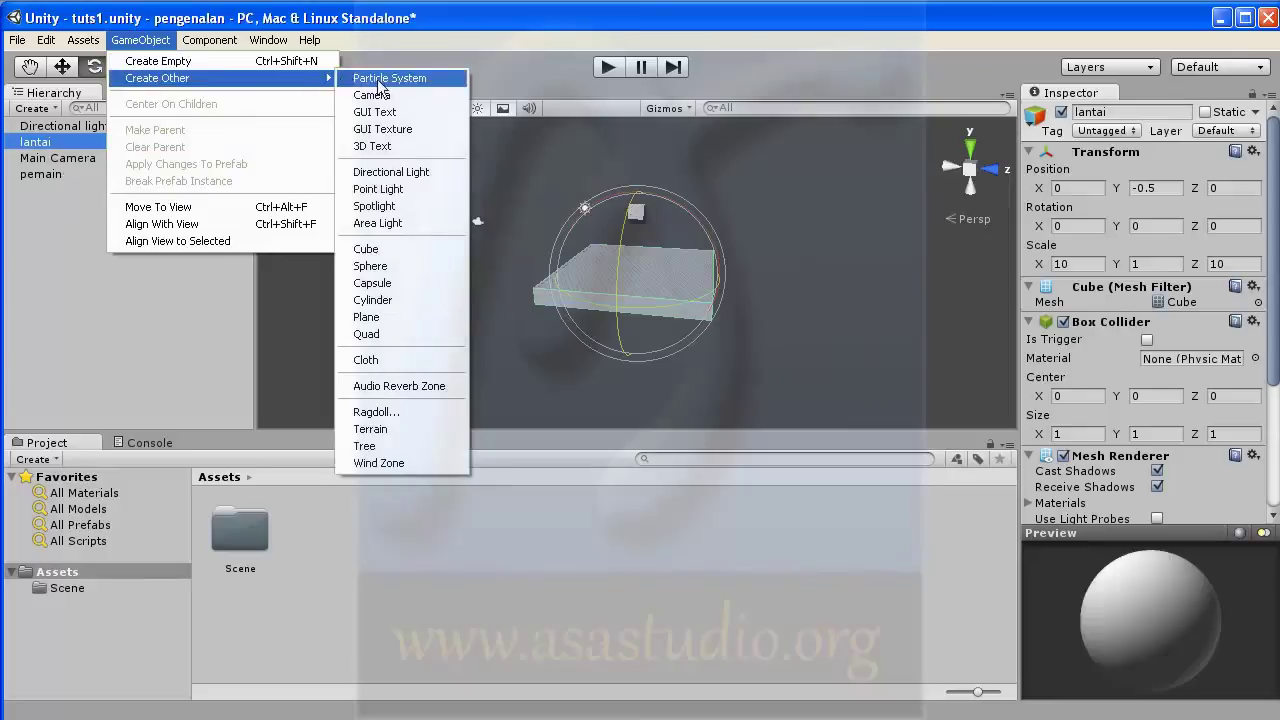
click(445, 284)
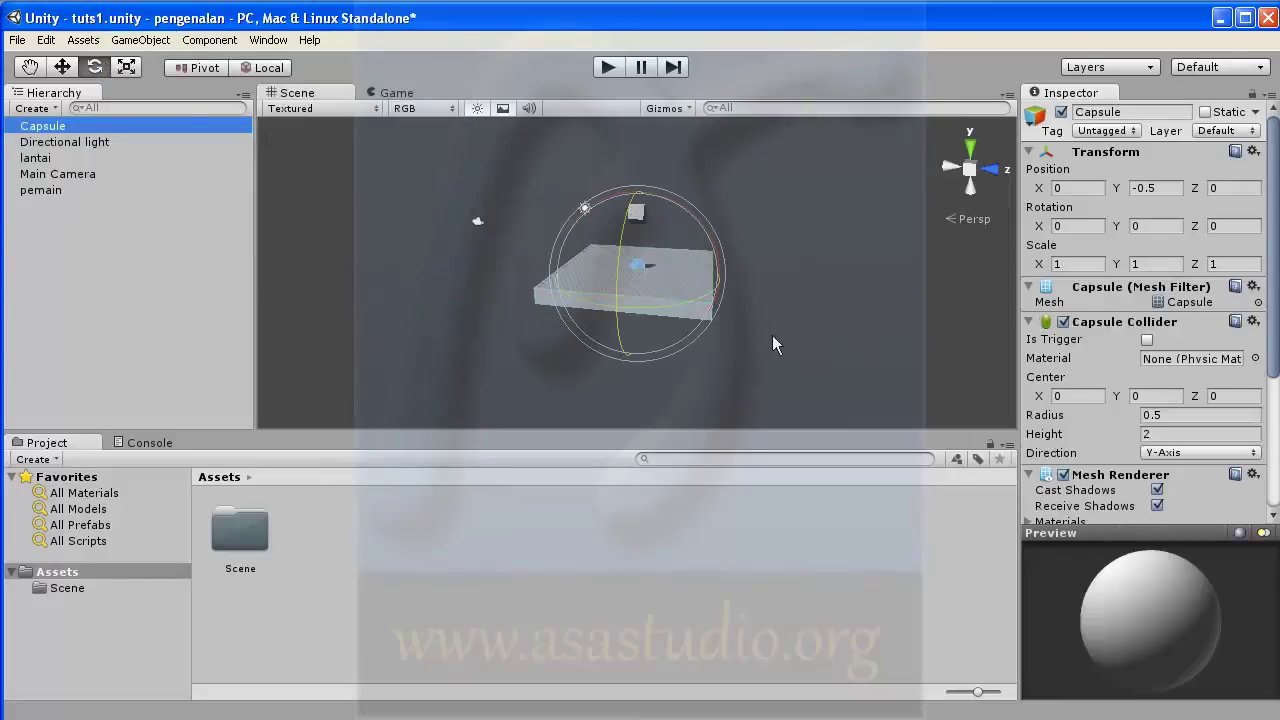
double_click(33, 129)
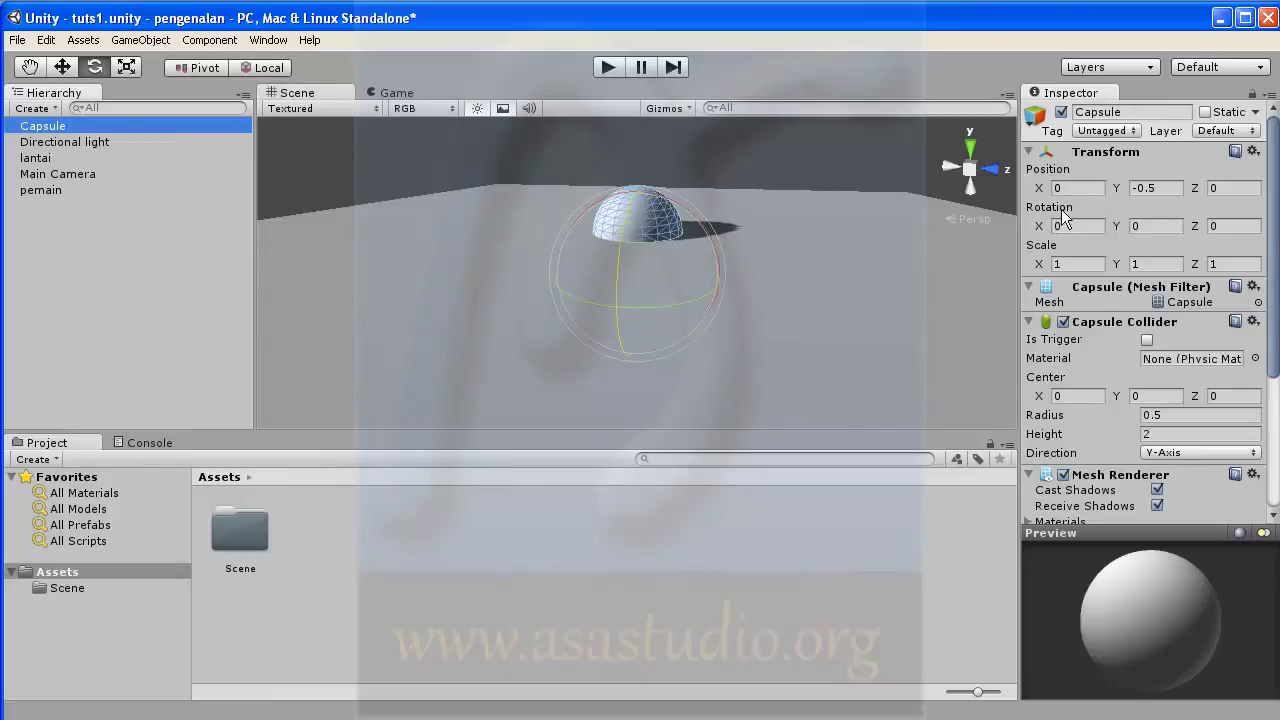
click(1116, 190)
drag(1116, 190, 1173, 193)
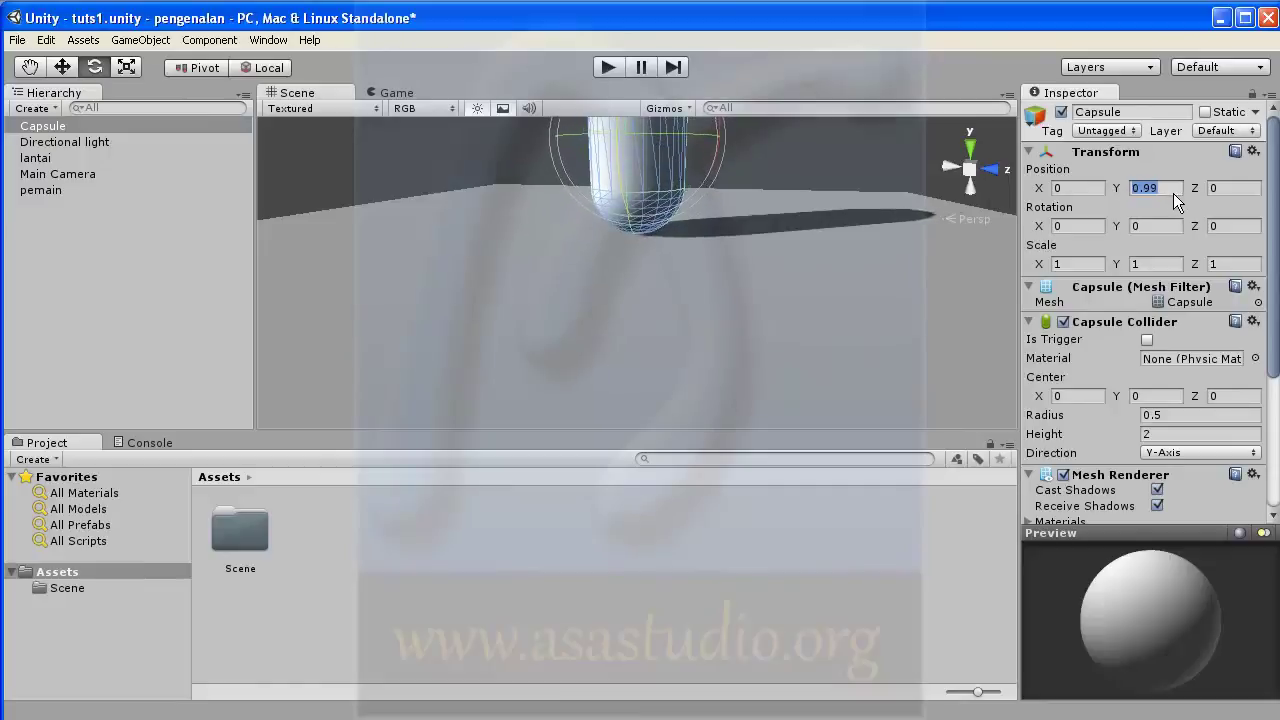
scroll(815, 250, down, 5)
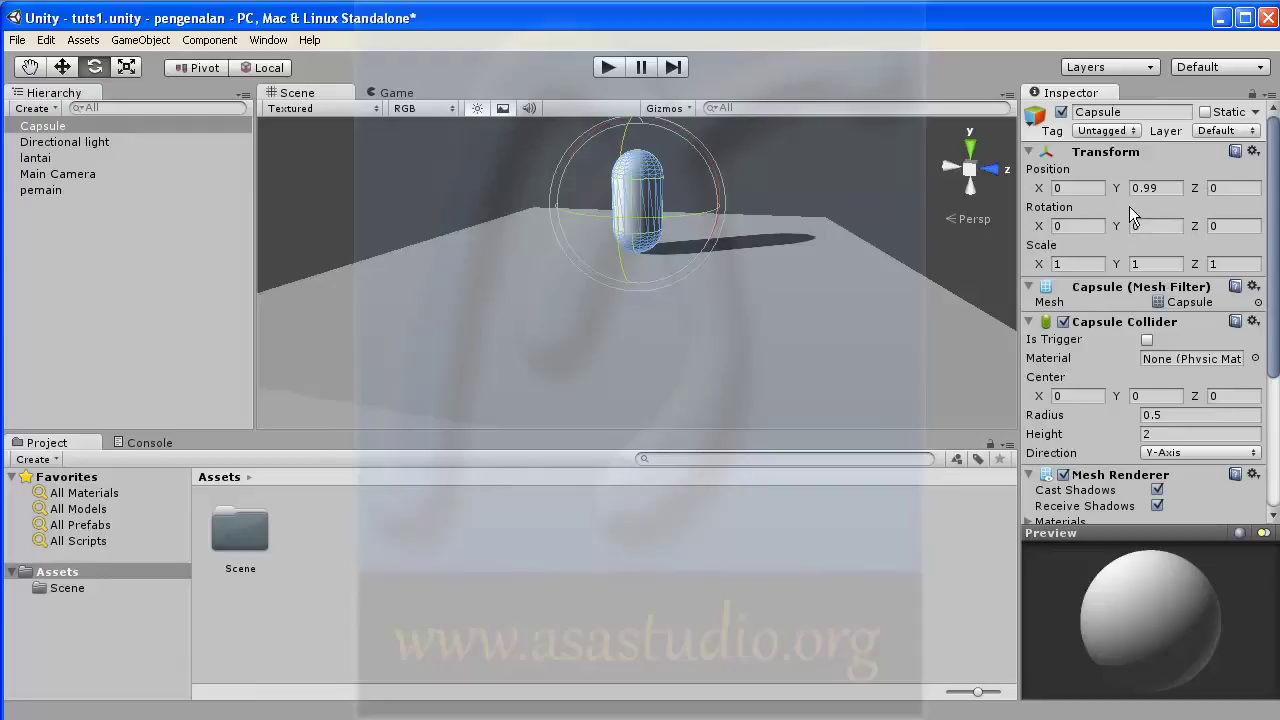
Open the project's Input settings, collapse Fire1 and Fire2, and examine the key assignments of the first Horizontal axis.
click(84, 40)
mouse_move(47, 41)
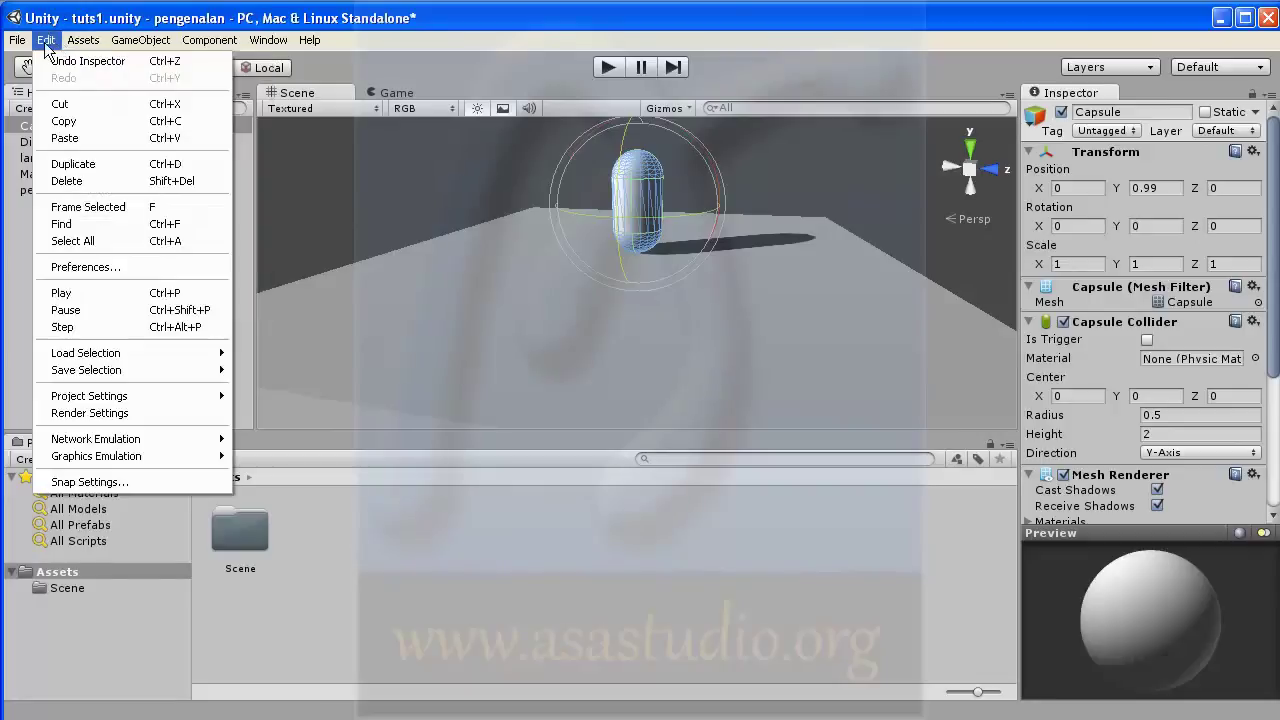
mouse_move(101, 396)
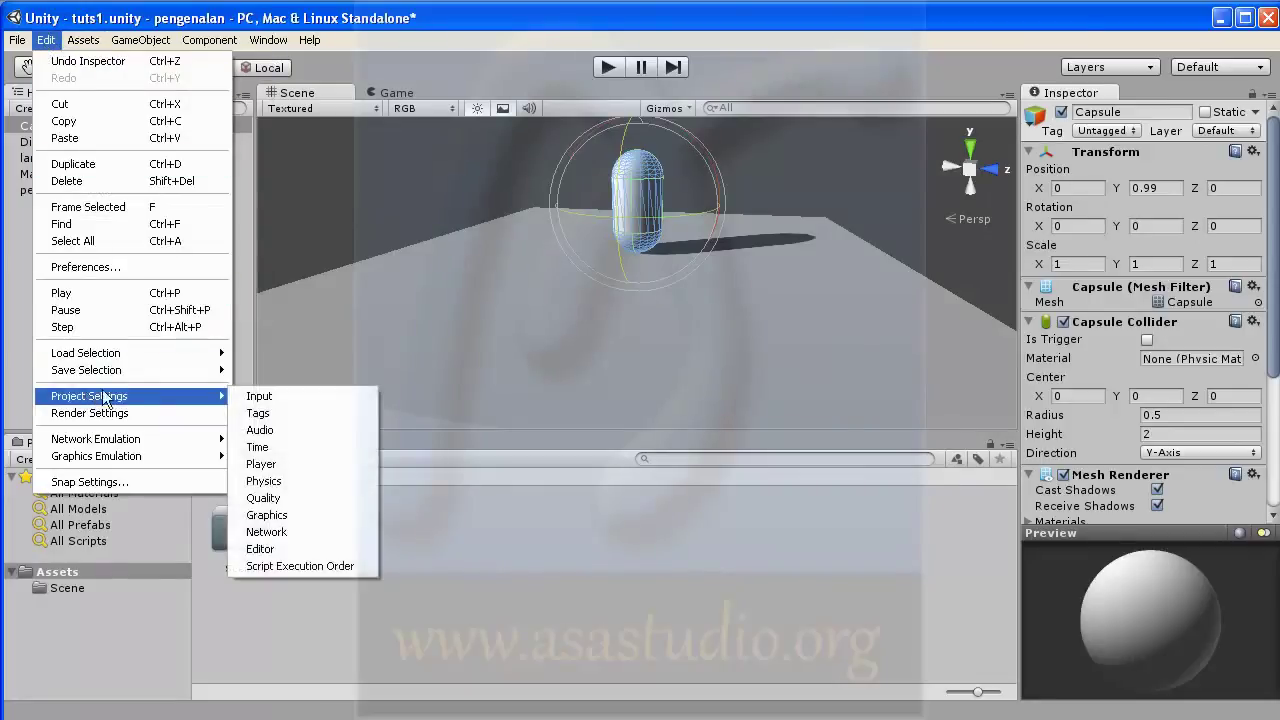
click(295, 395)
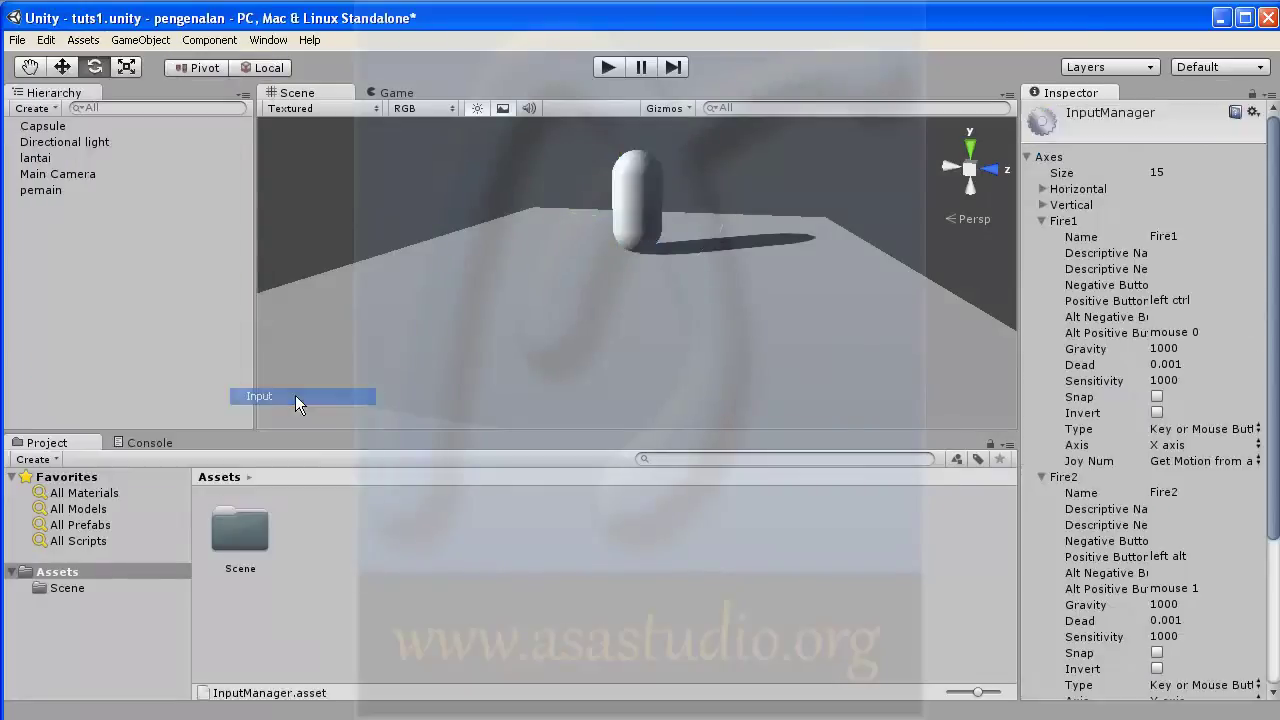
click(1040, 220)
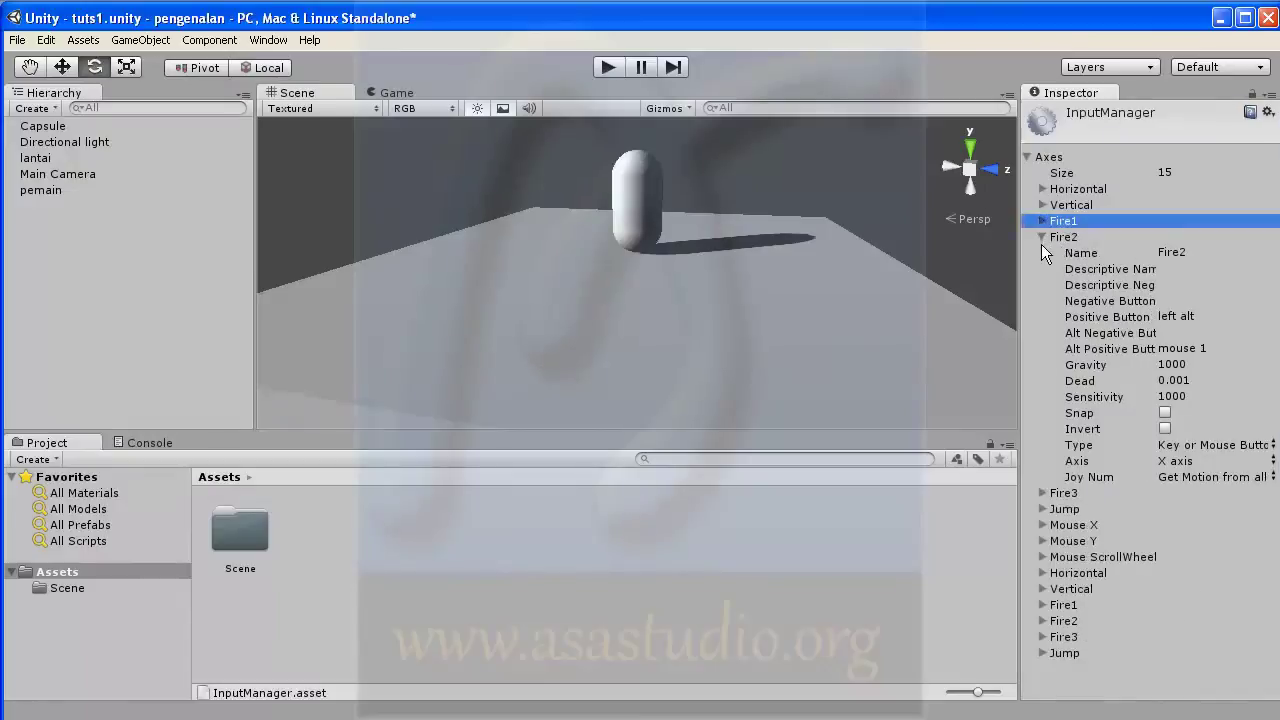
click(1042, 236)
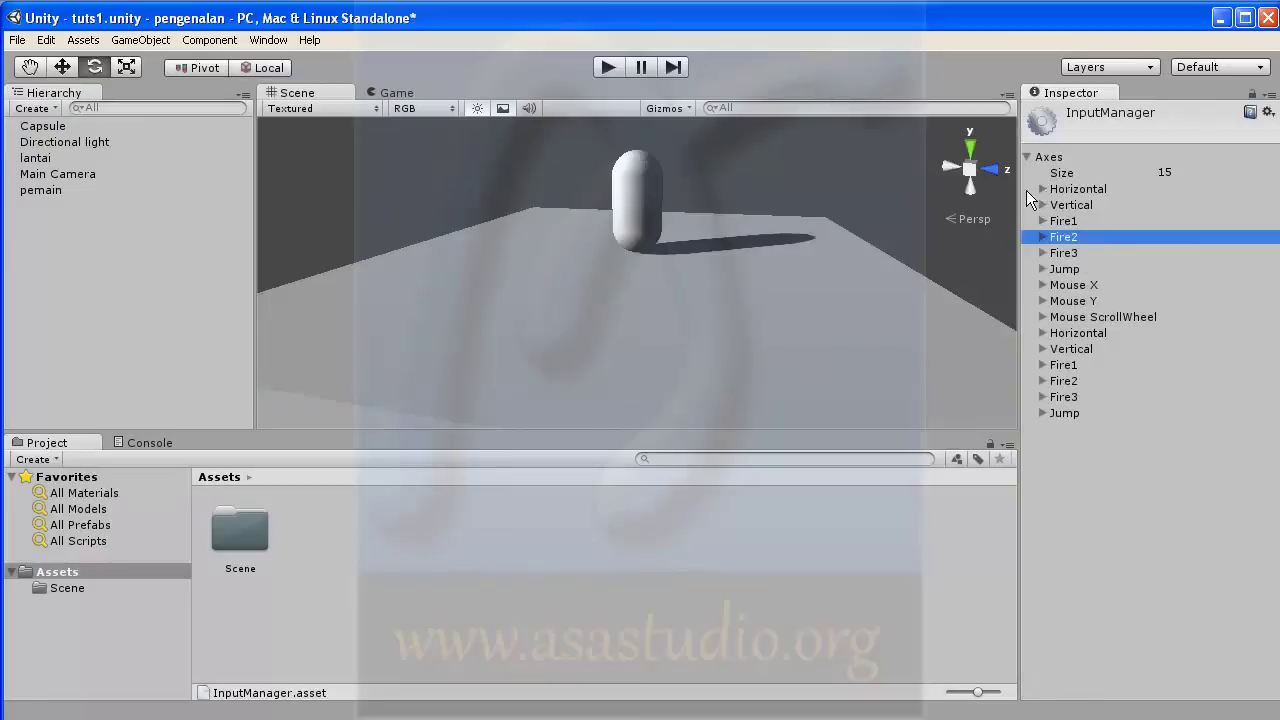
click(1041, 188)
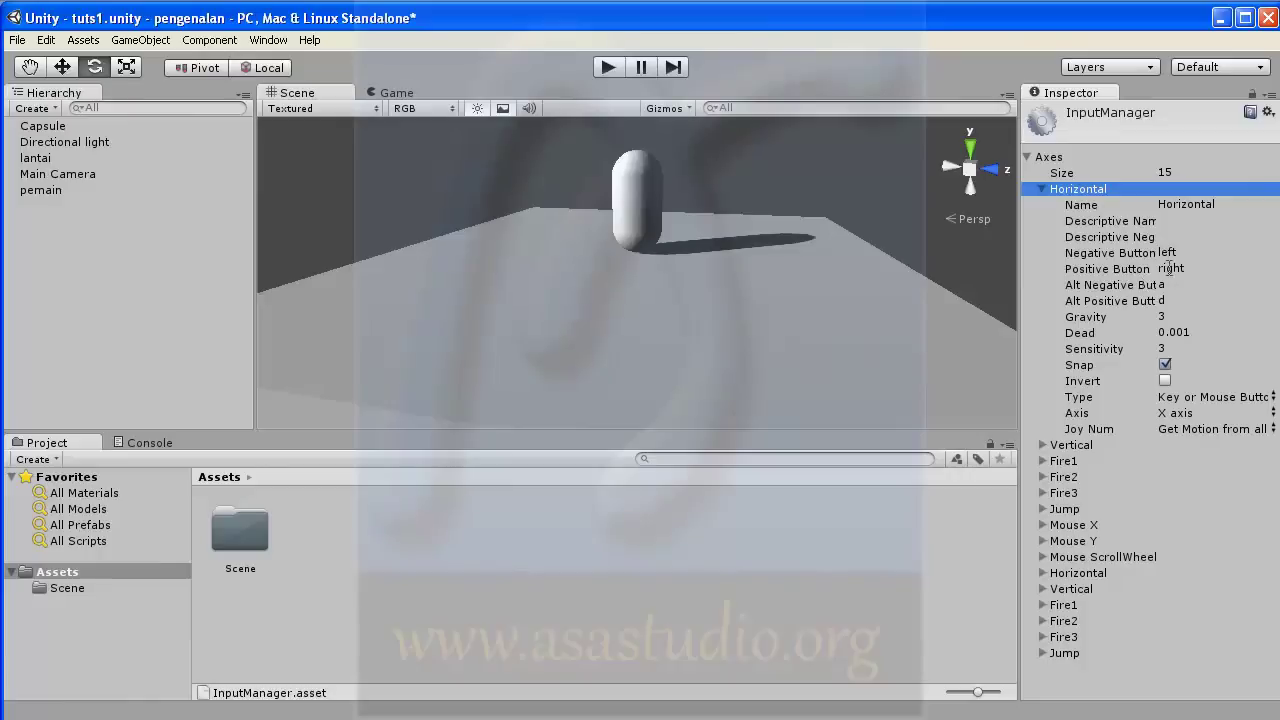
click(1043, 189)
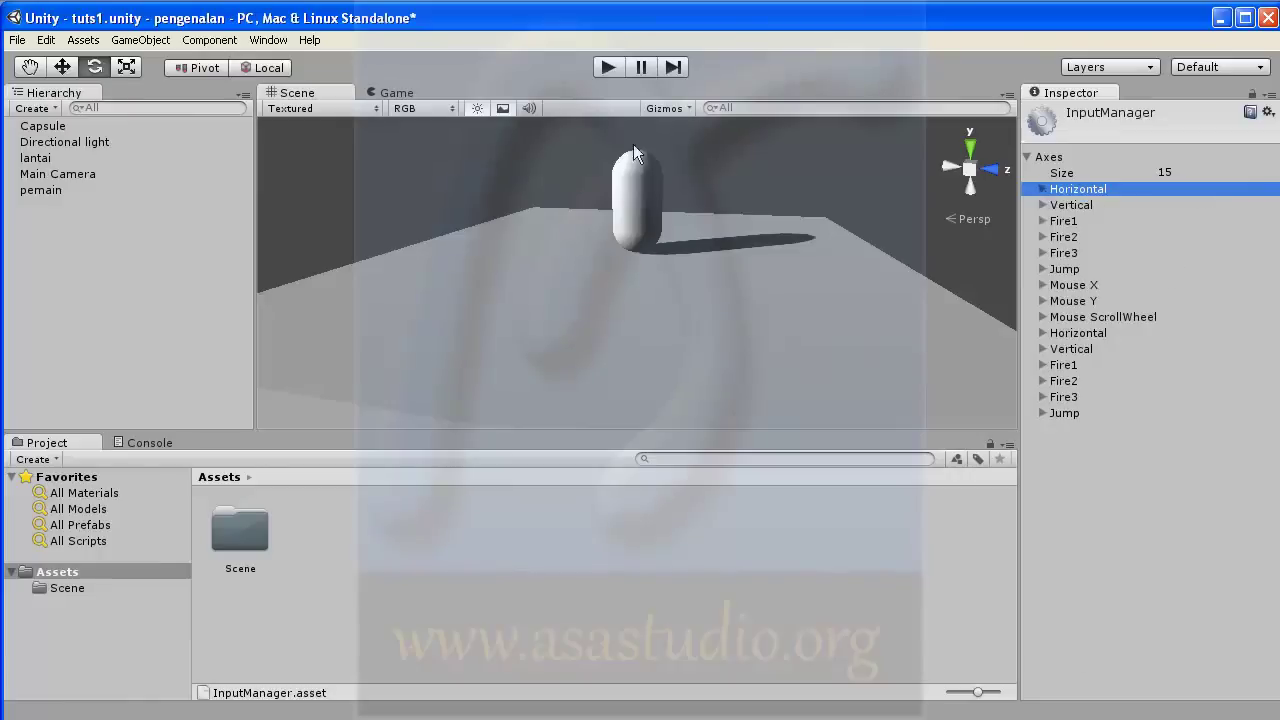
Create a folder named Script in Assets.
click(50, 577)
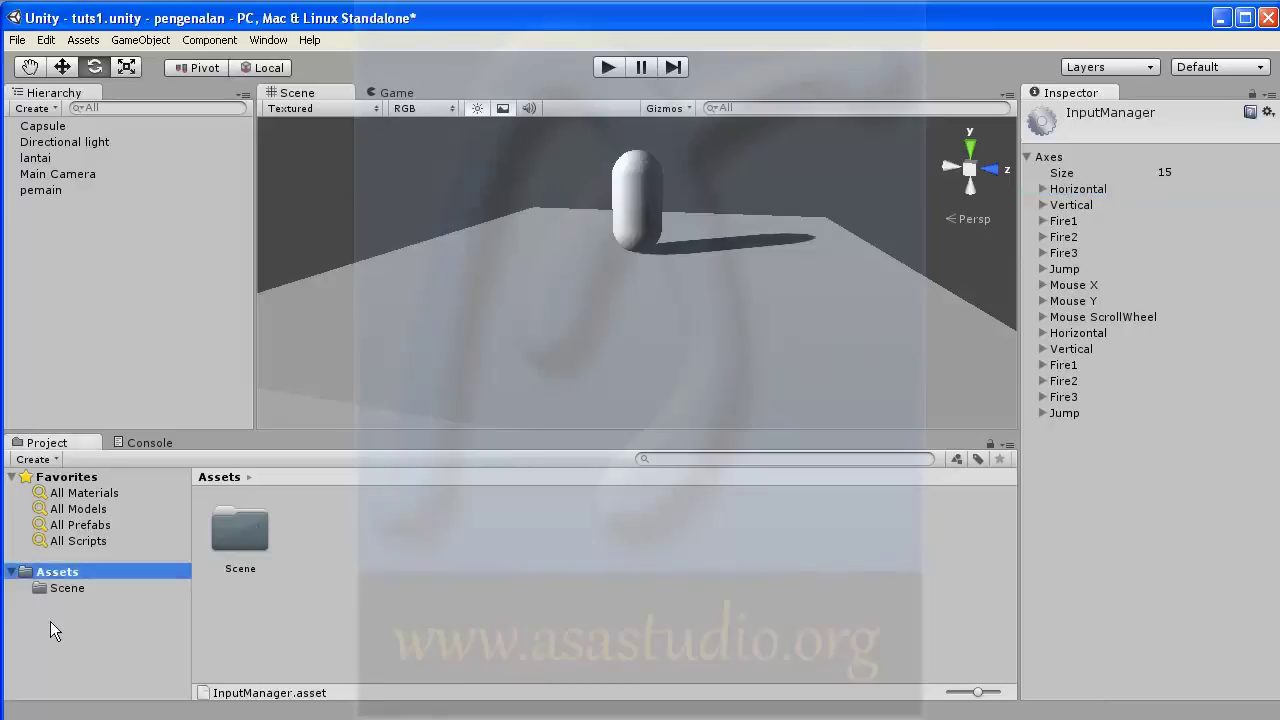
right_click(274, 609)
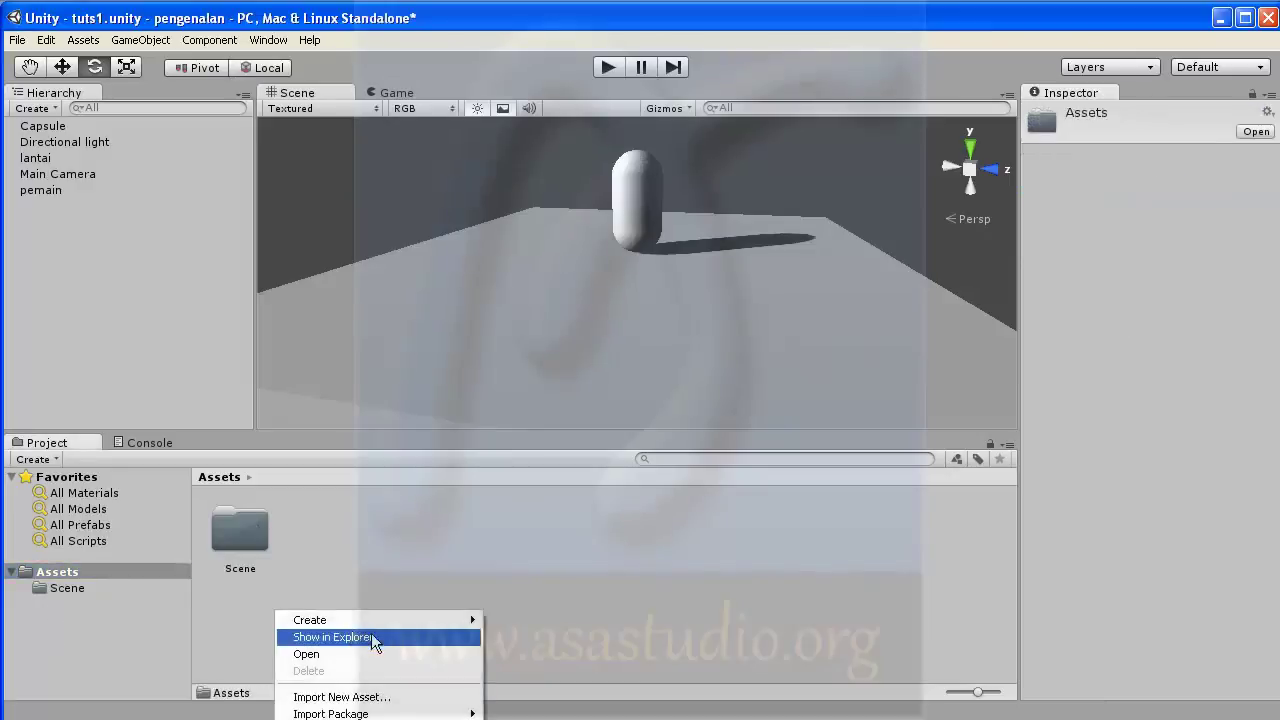
mouse_move(385, 618)
click(550, 347)
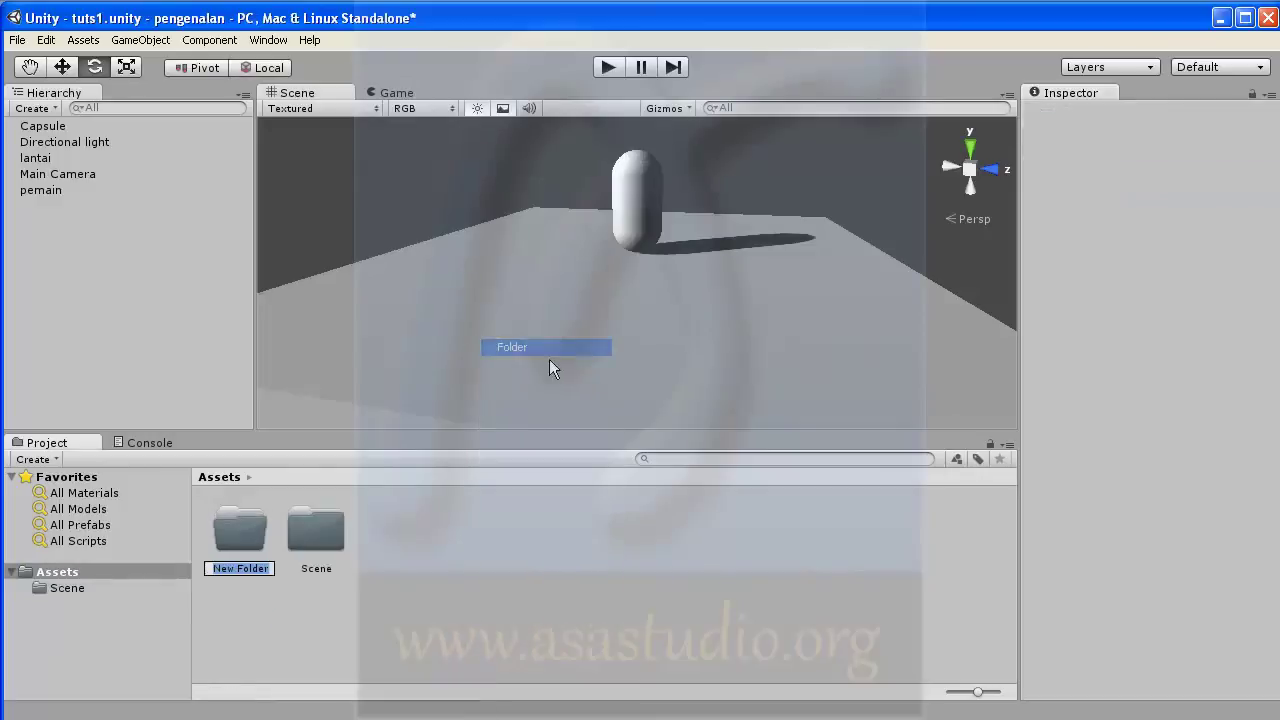
text(Script)
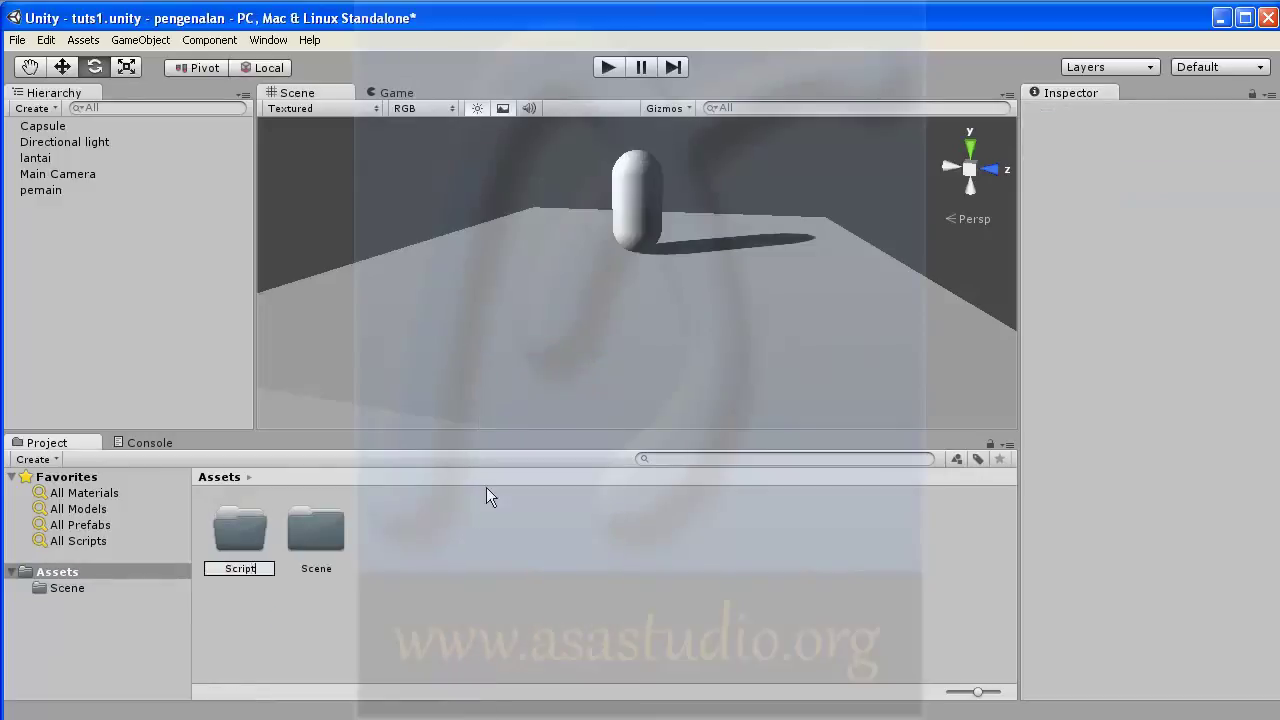
key(Return)
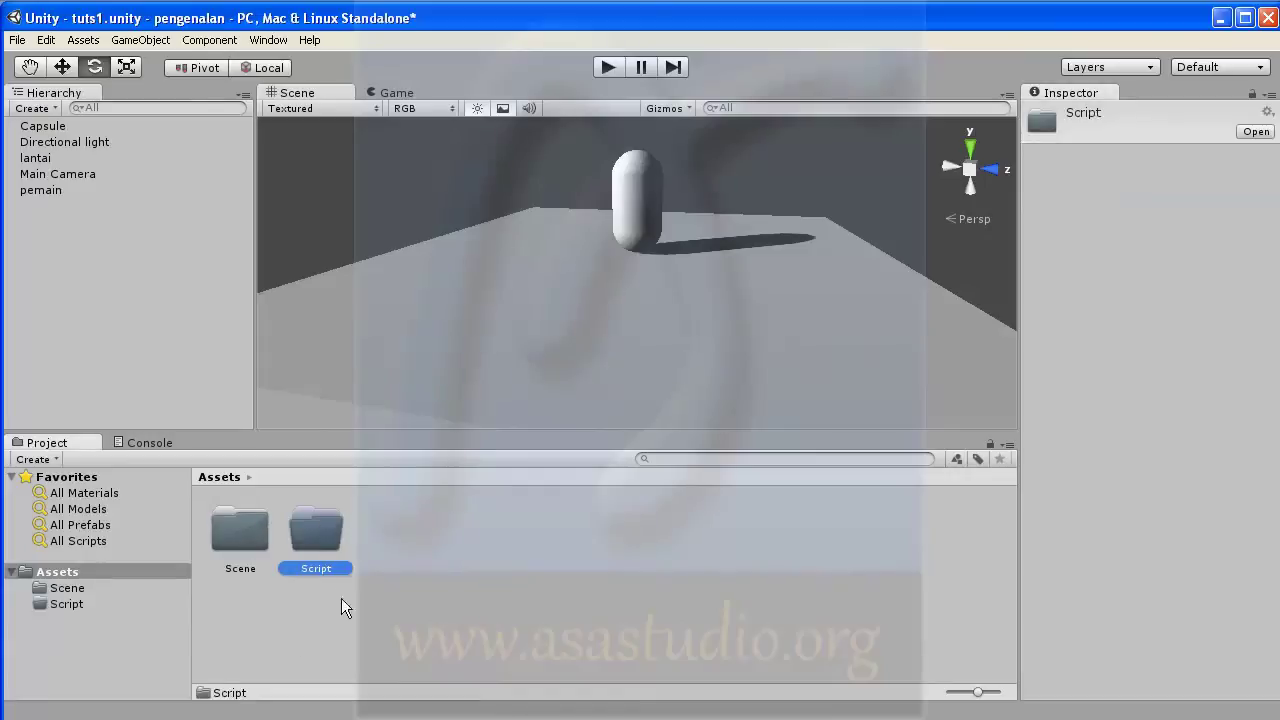
Create a Javascript file named trans inside the Script folder.
double_click(315, 532)
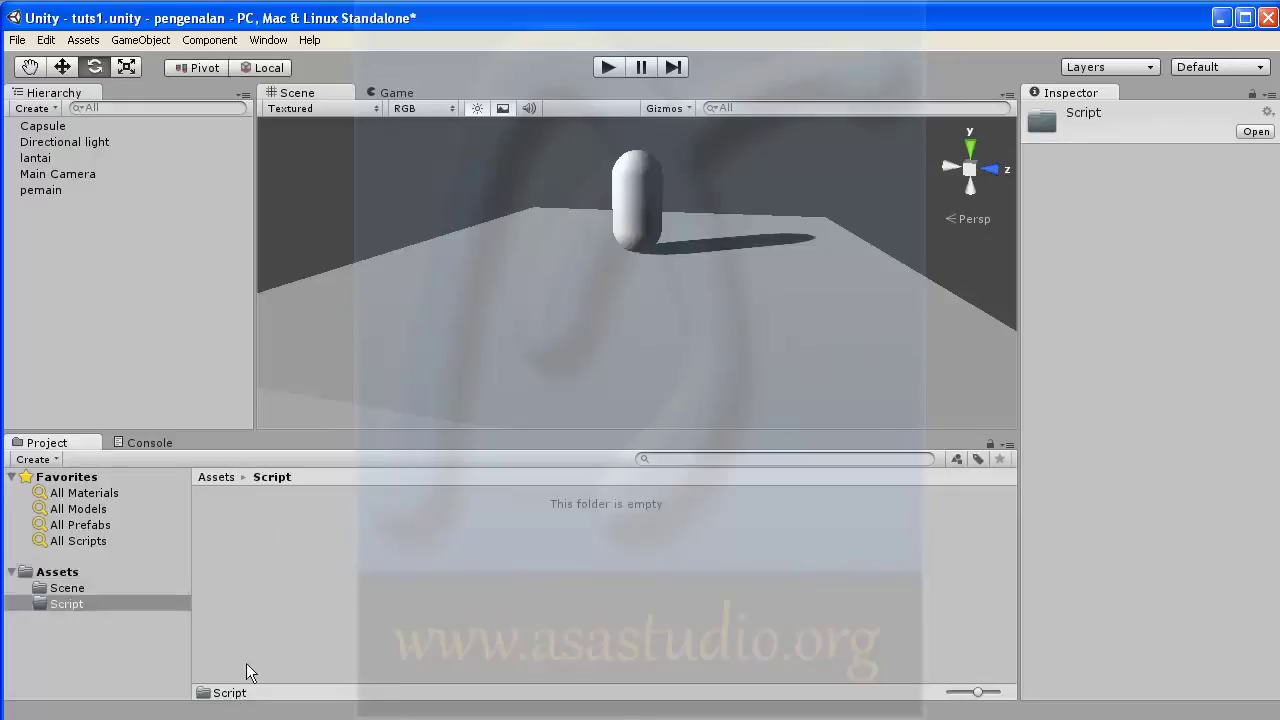
right_click(236, 542)
mouse_move(300, 551)
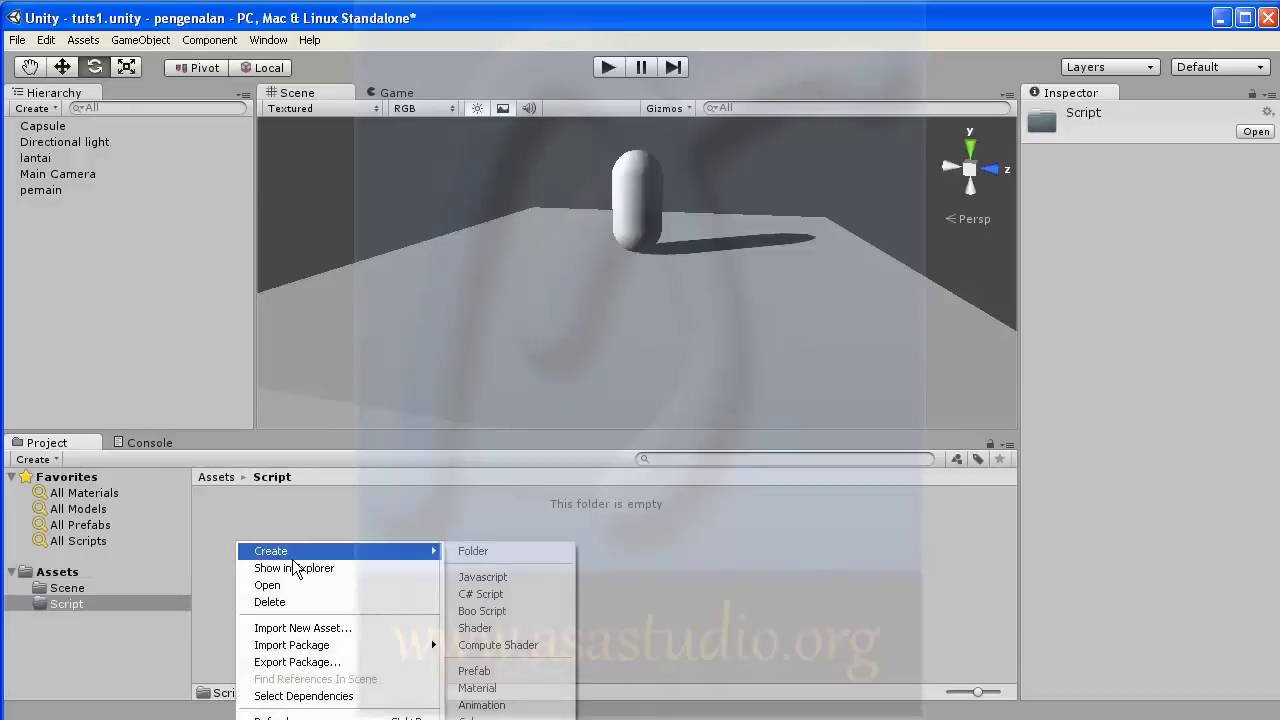
click(508, 577)
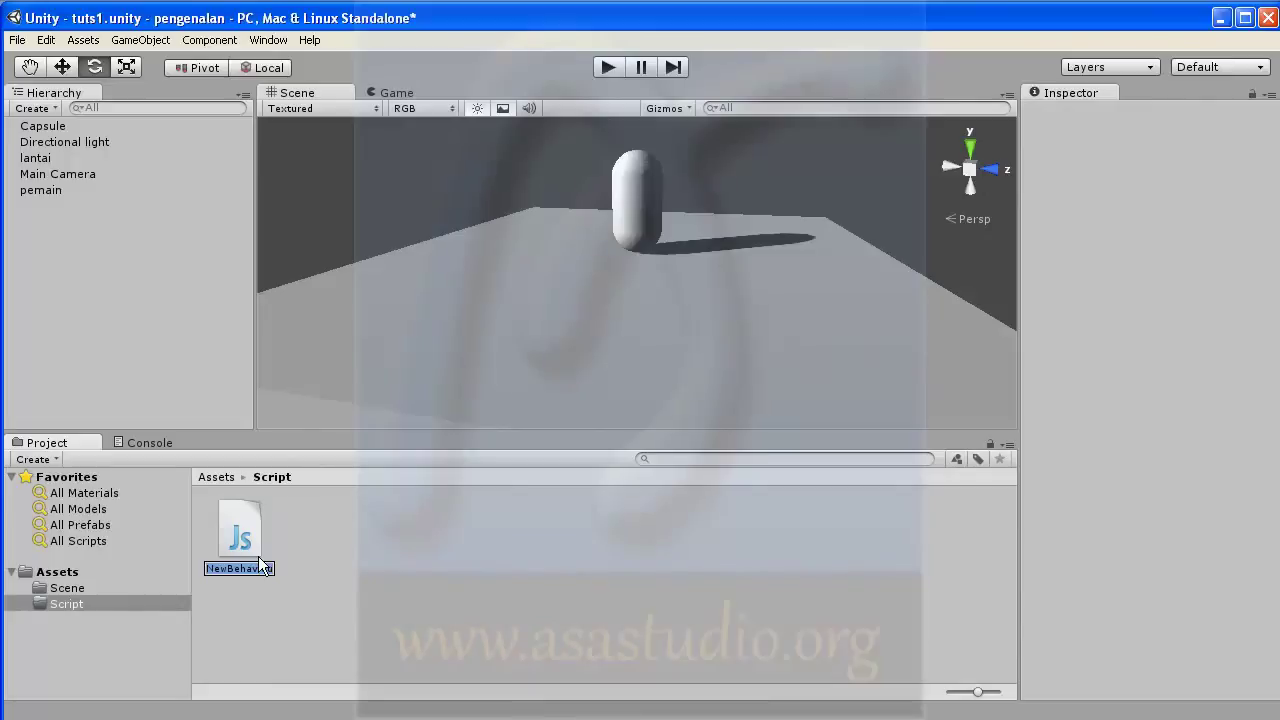
text(tans)
text(rans)
key(Return)
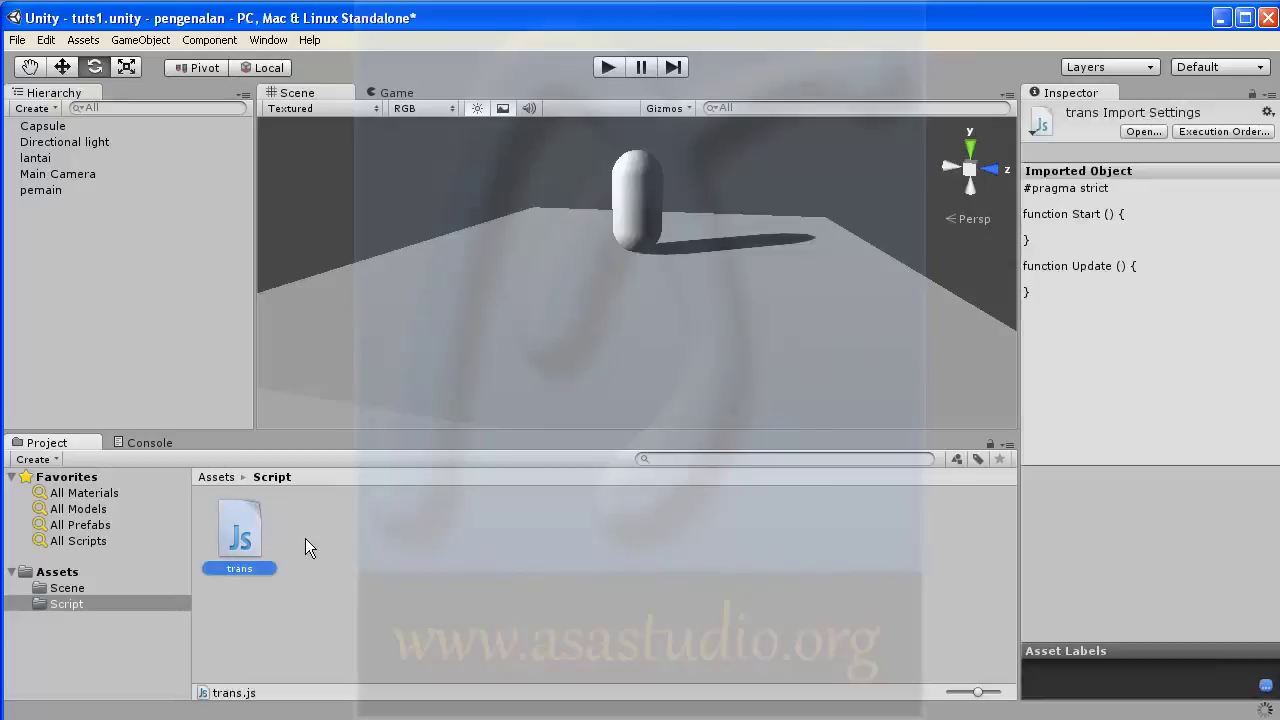
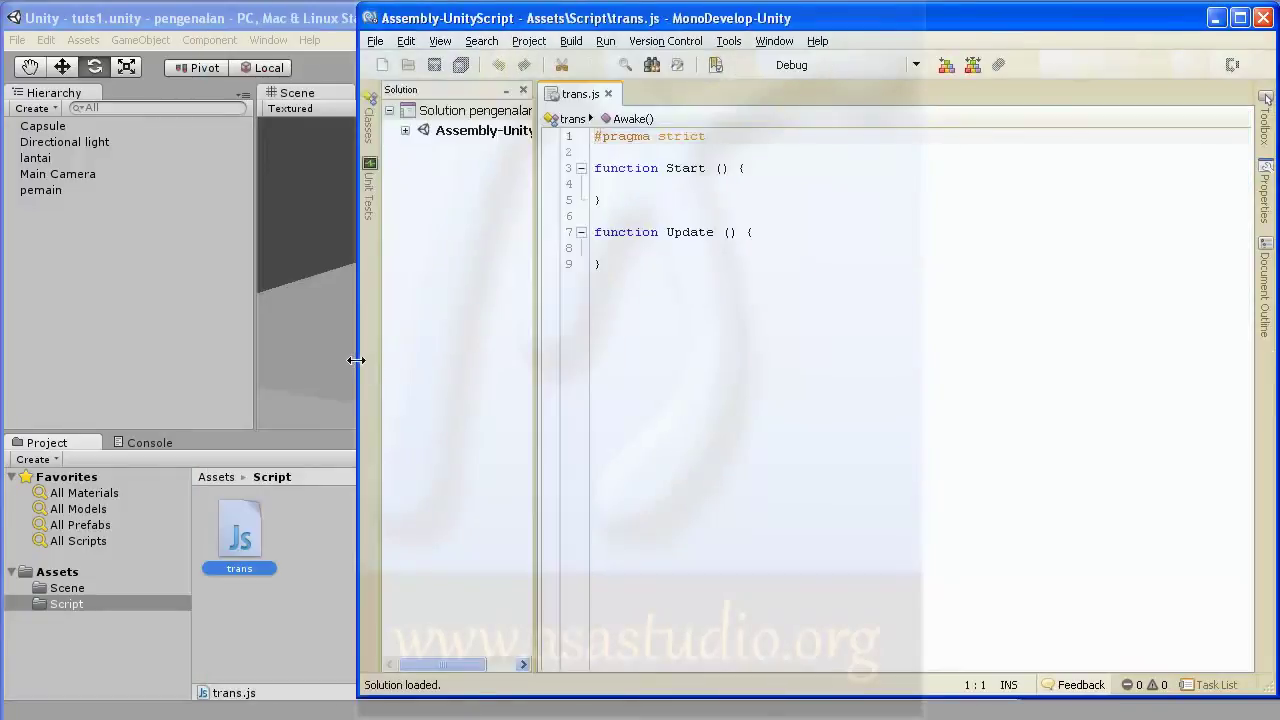
Declare the variable "var kapsul : GameObject;" on line 2 of trans.js, below #pragma strict, and save the script.
drag(356, 358, 470, 361)
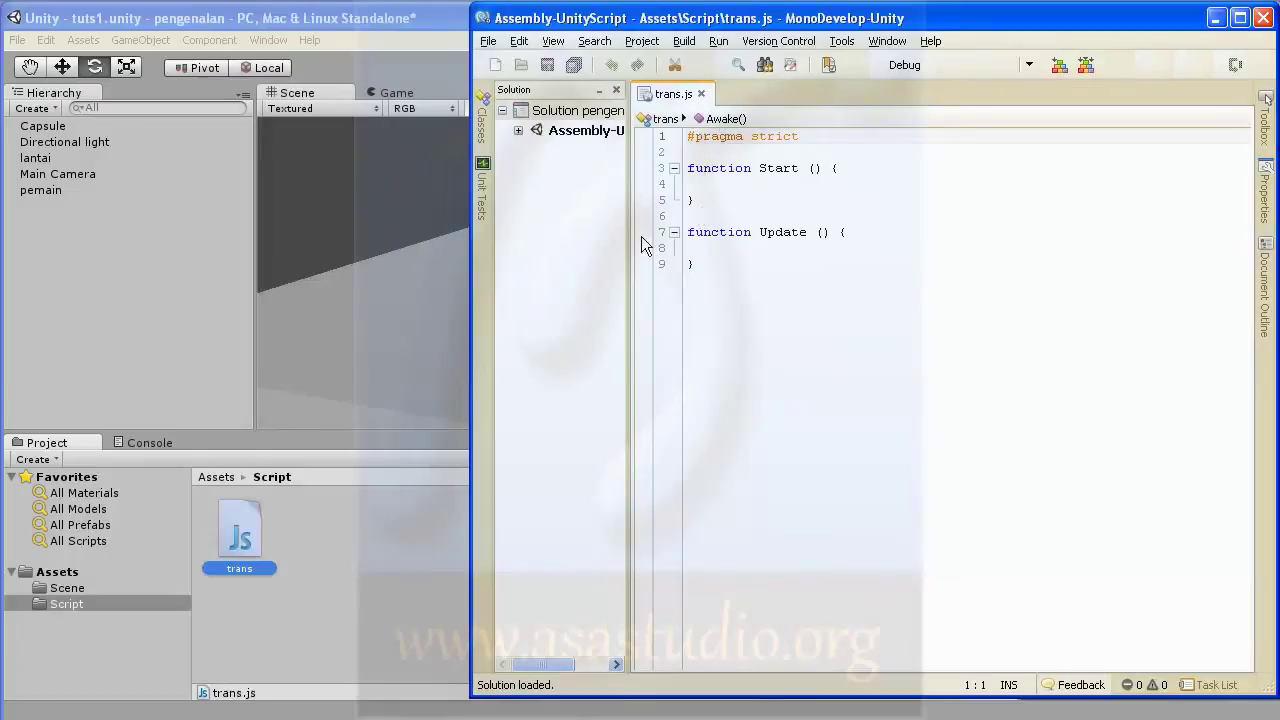
click(702, 248)
click(700, 150)
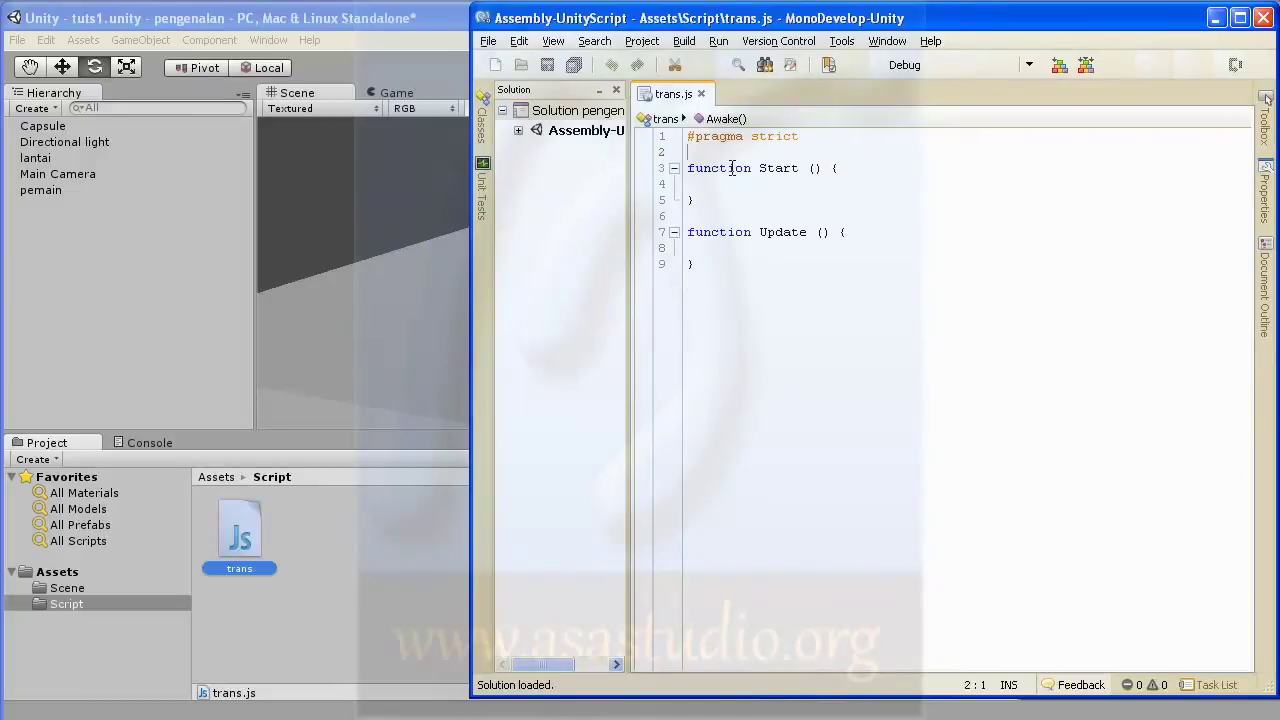
text(var)
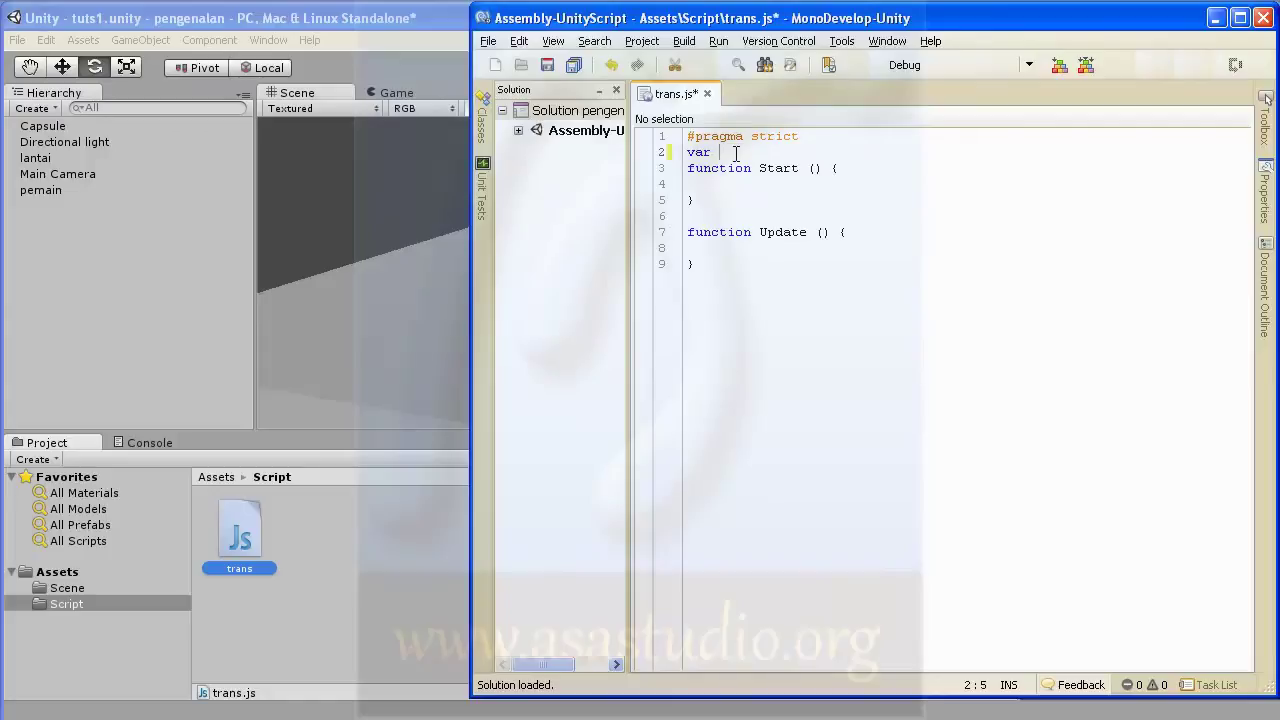
text(kapsul :)
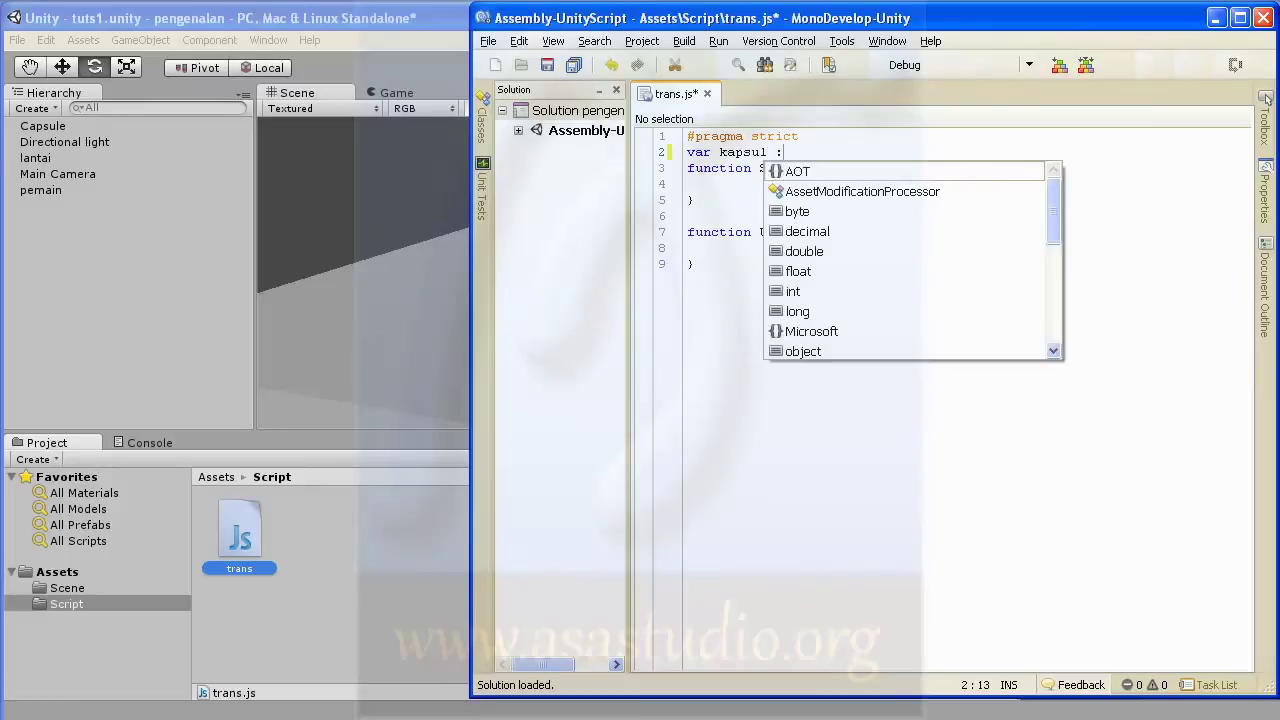
text( G)
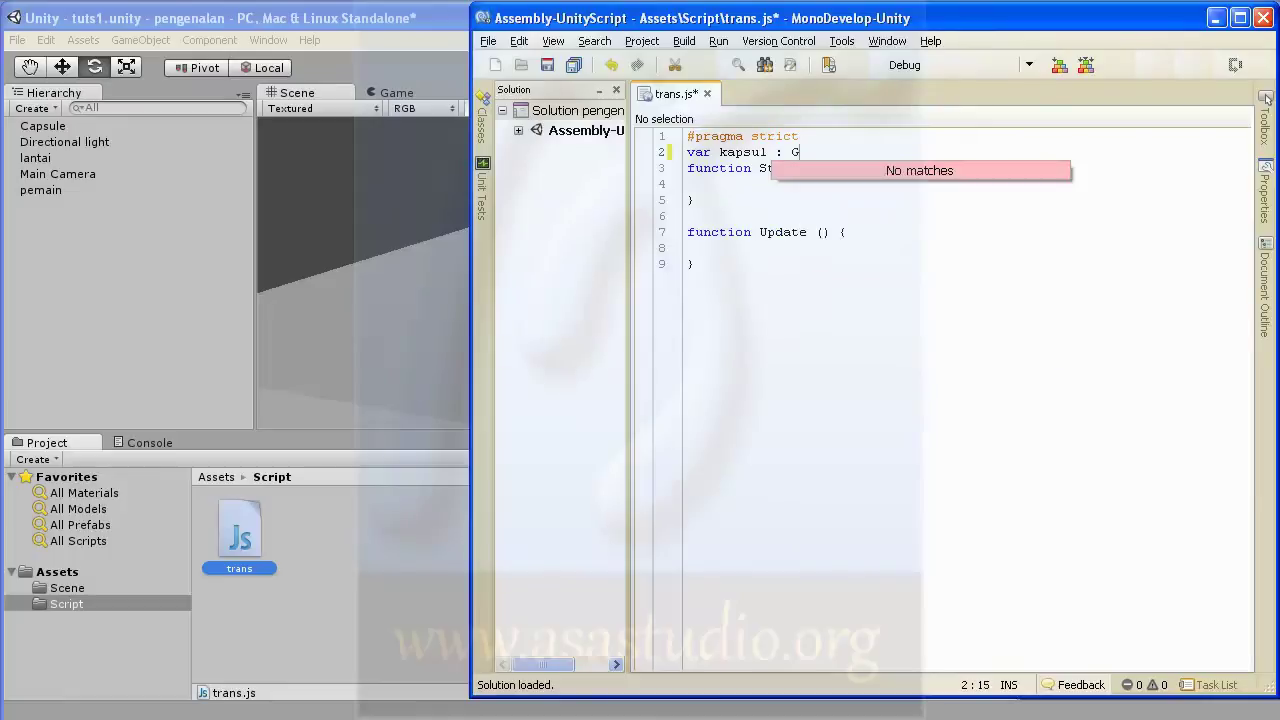
key(BackSpace)
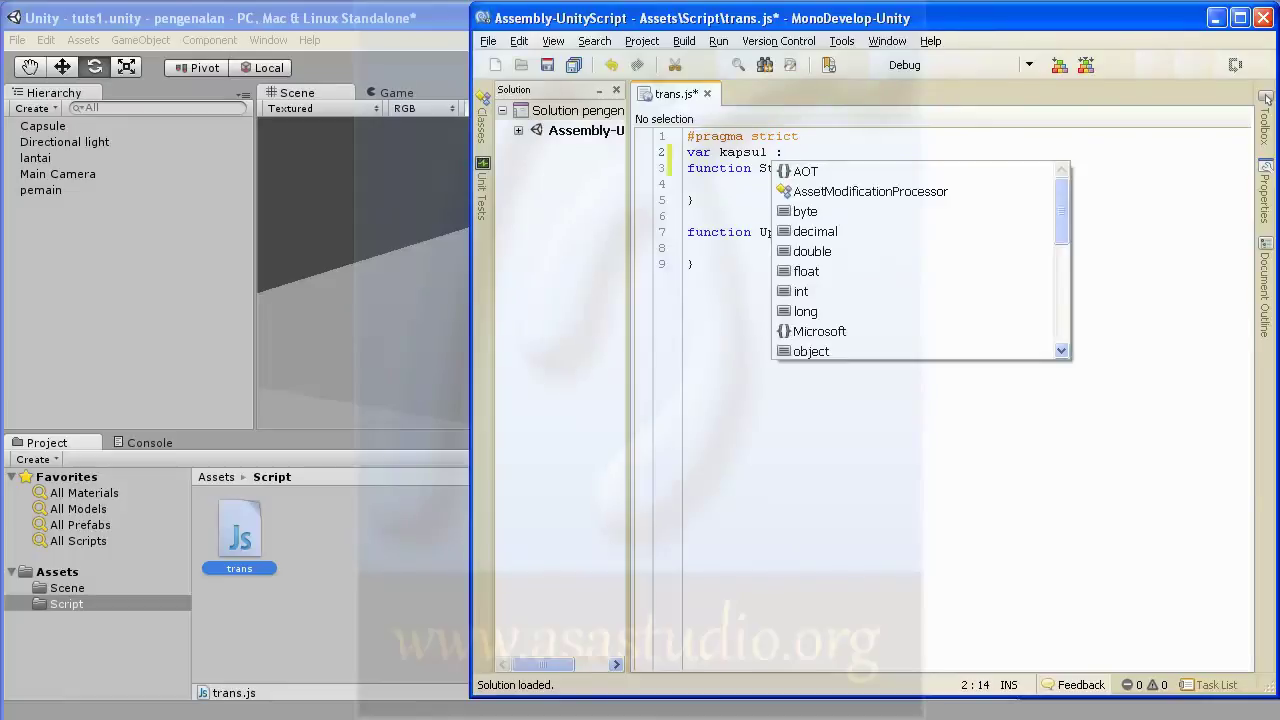
text(Game)
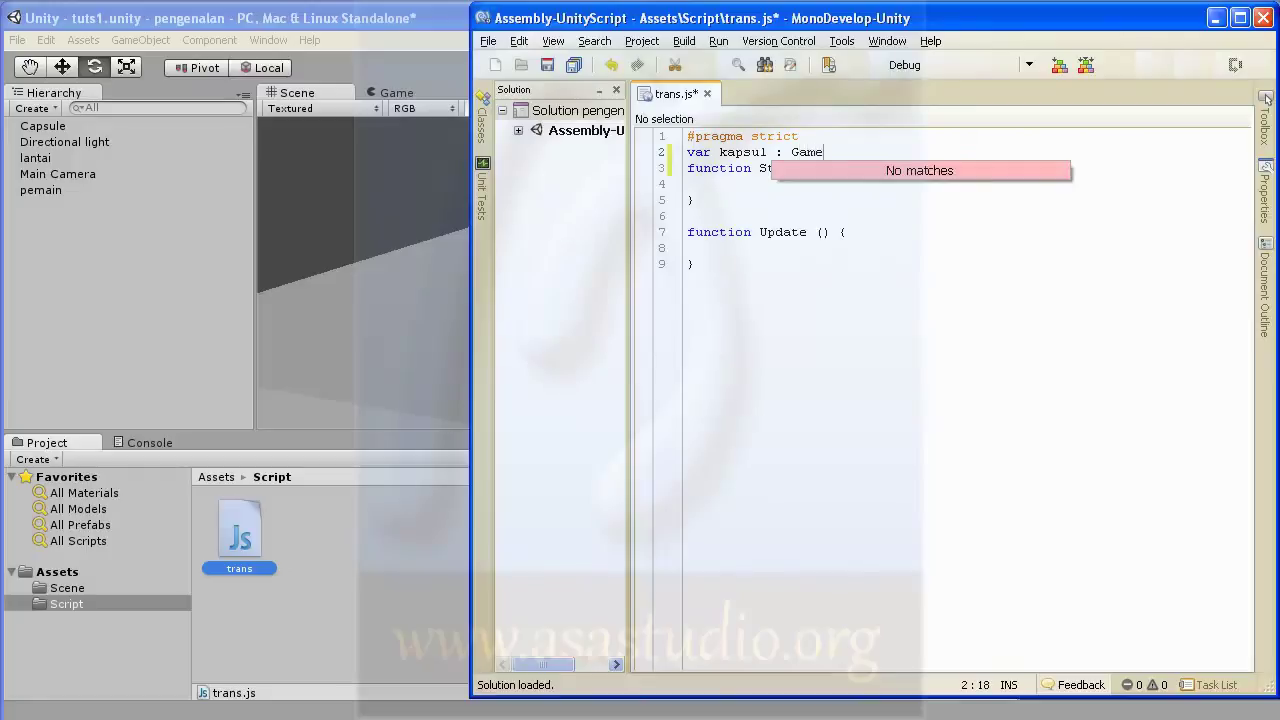
text(Object;)
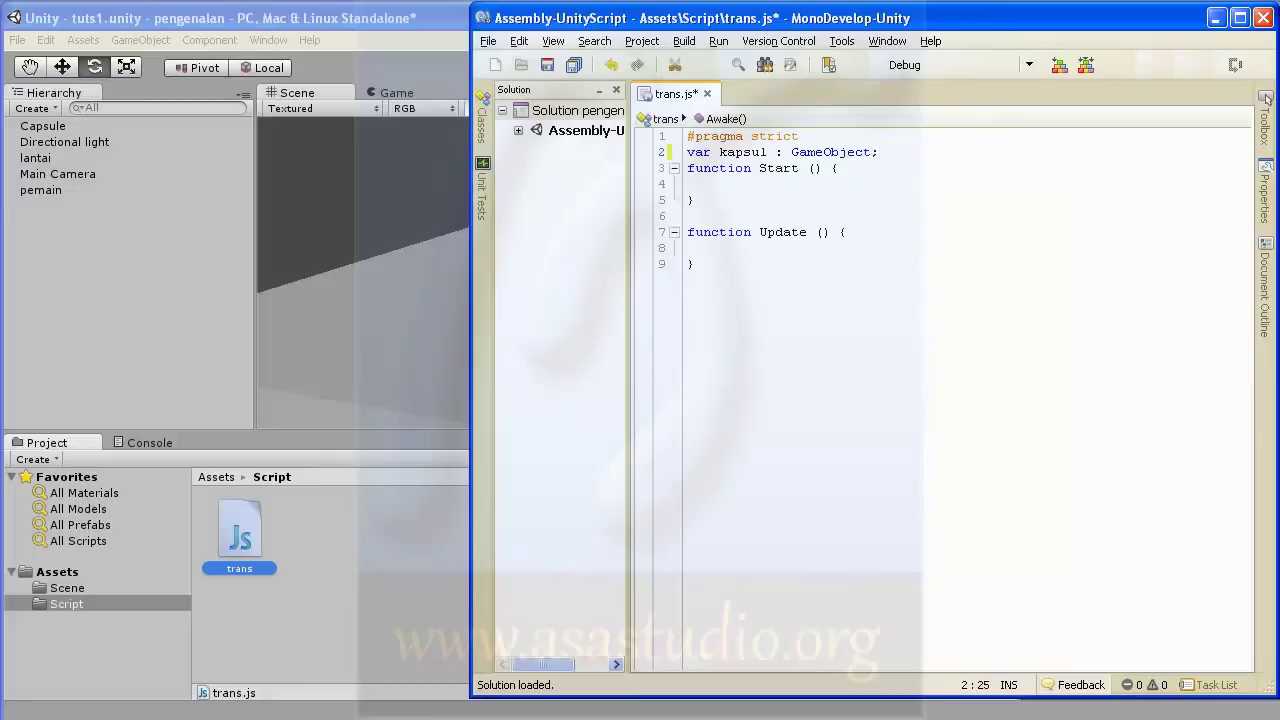
click(573, 64)
Switch to Unity, attach the trans script to the Capsule, and compare its Kapsul field with the GameObject declaration in the script.
click(352, 462)
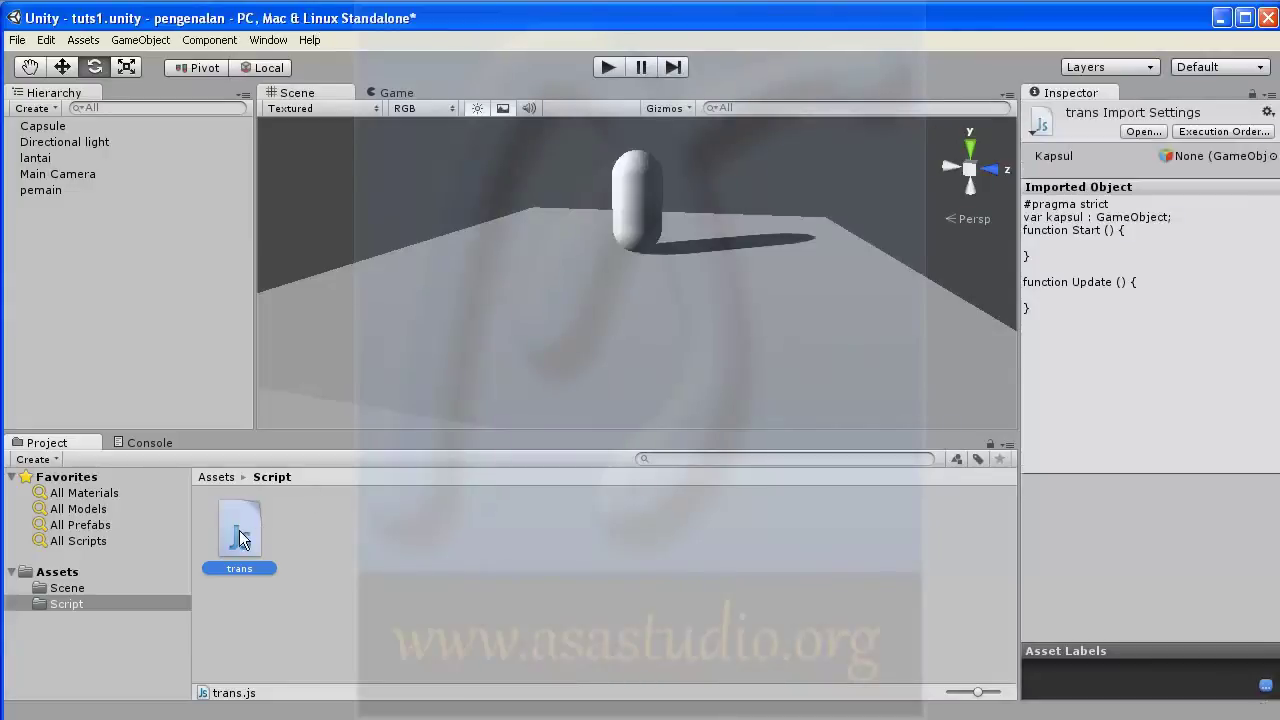
drag(239, 530, 58, 130)
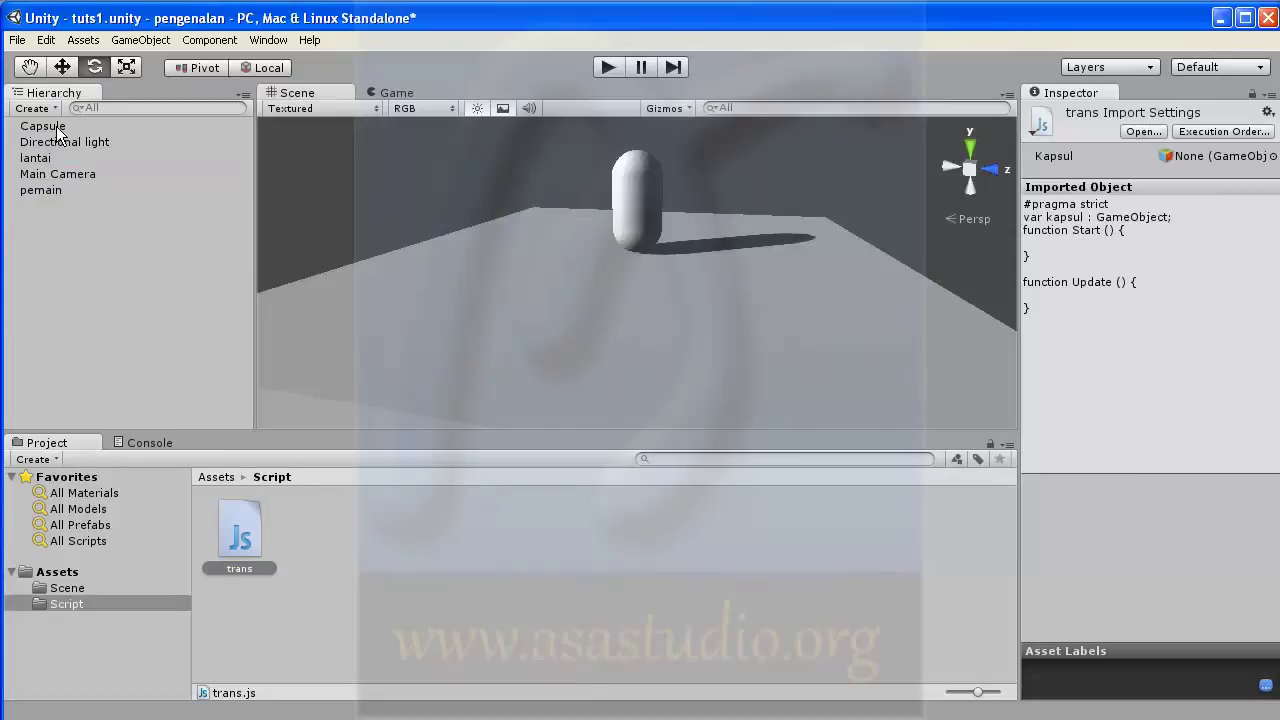
click(58, 130)
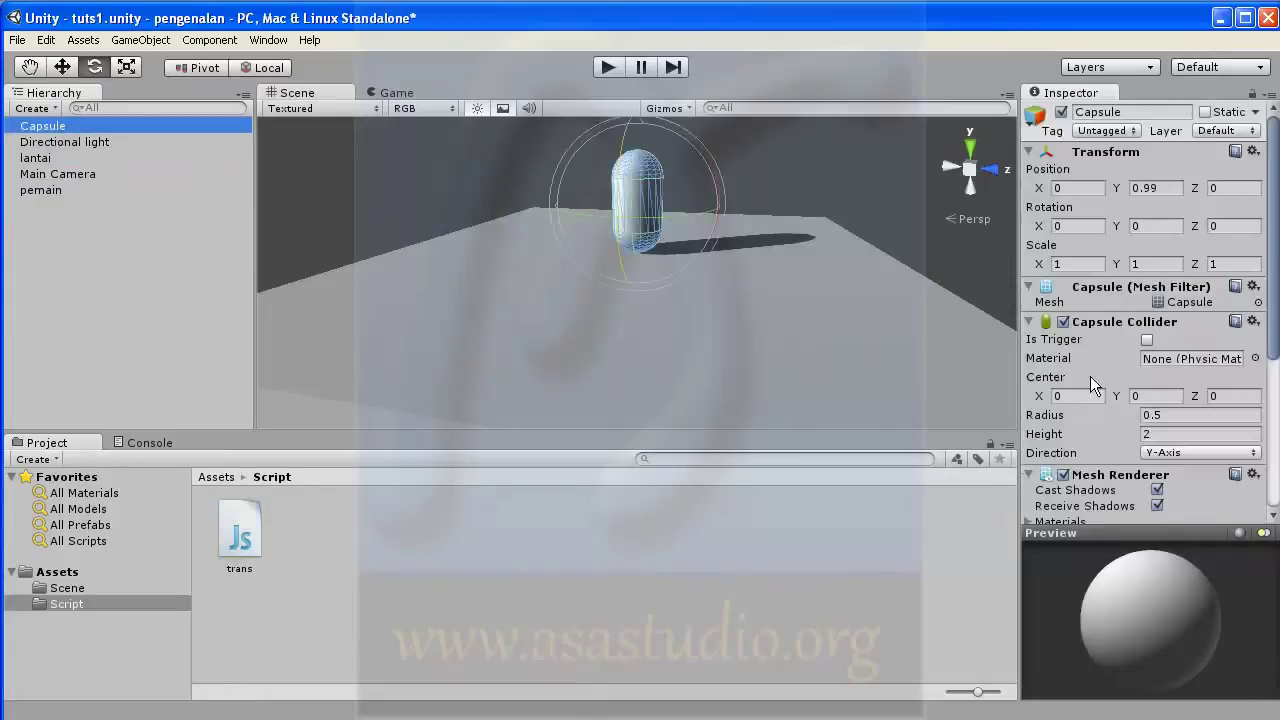
scroll(1275, 282, down, 1)
drag(1275, 282, 1276, 440)
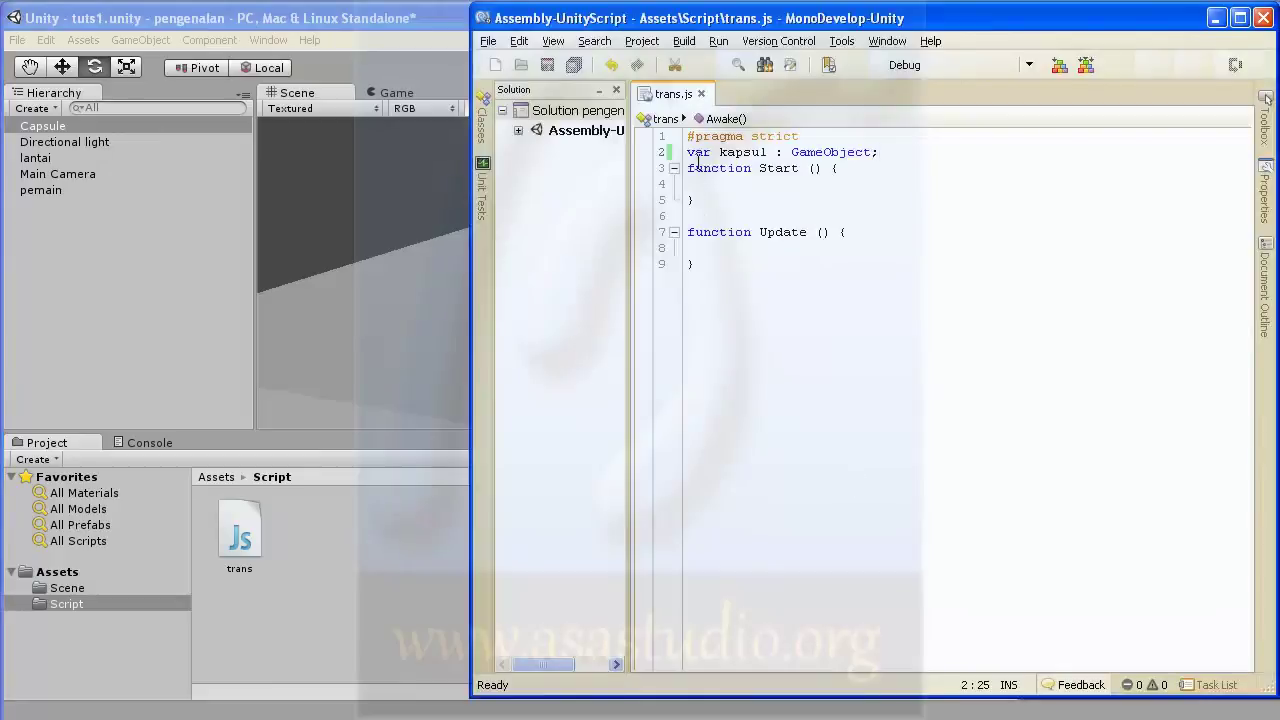
drag(727, 152, 871, 152)
click(448, 22)
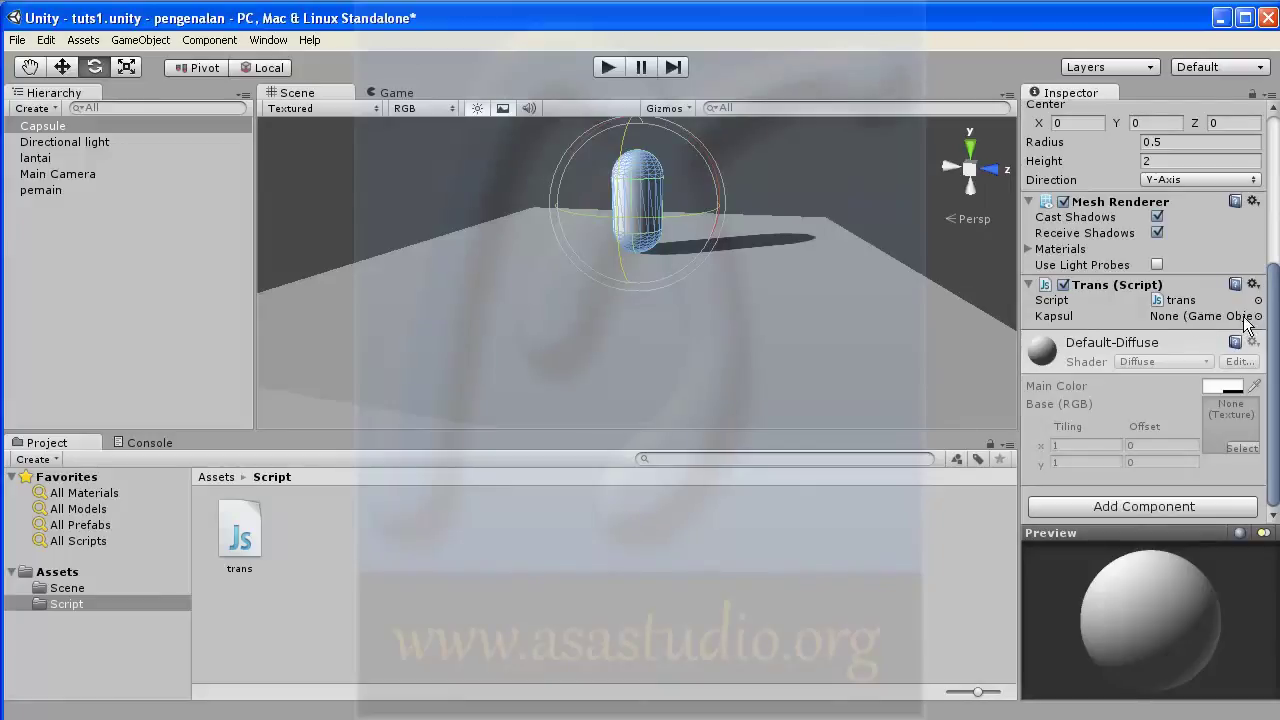
Make the kapsul variable private in trans.js, save, and check the Capsule's Trans script component in Unity.
click(620, 716)
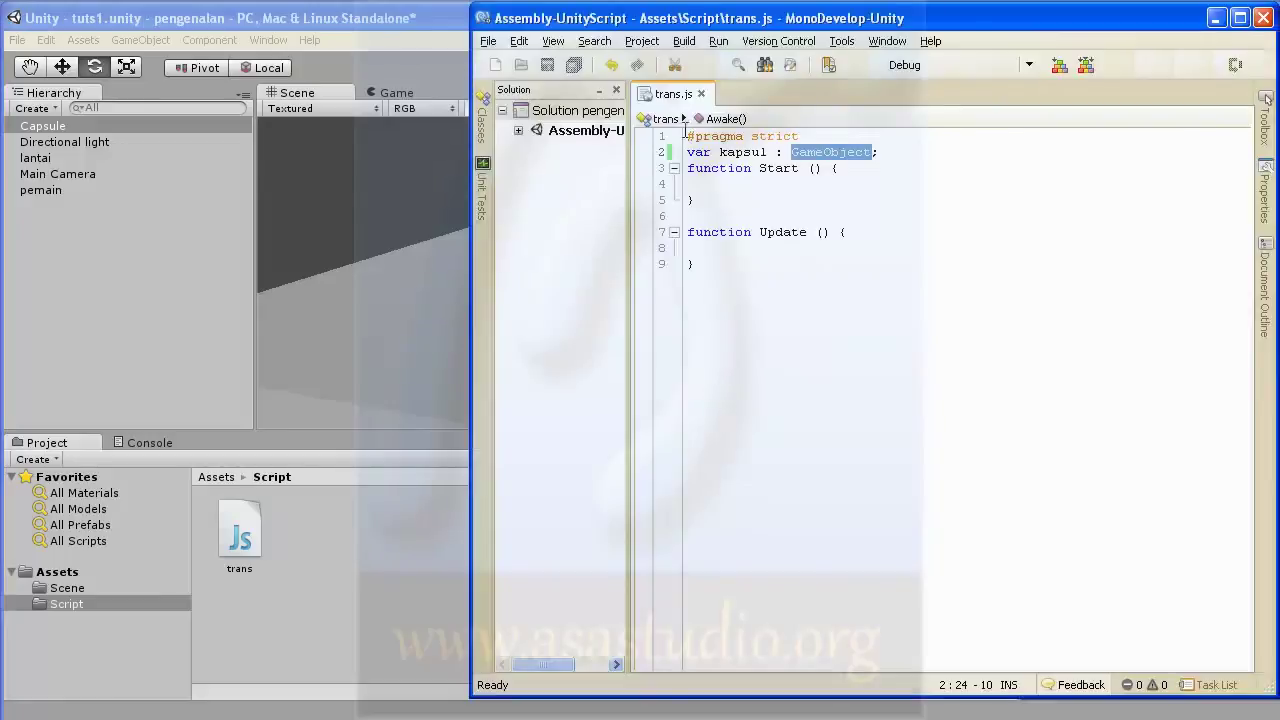
click(688, 150)
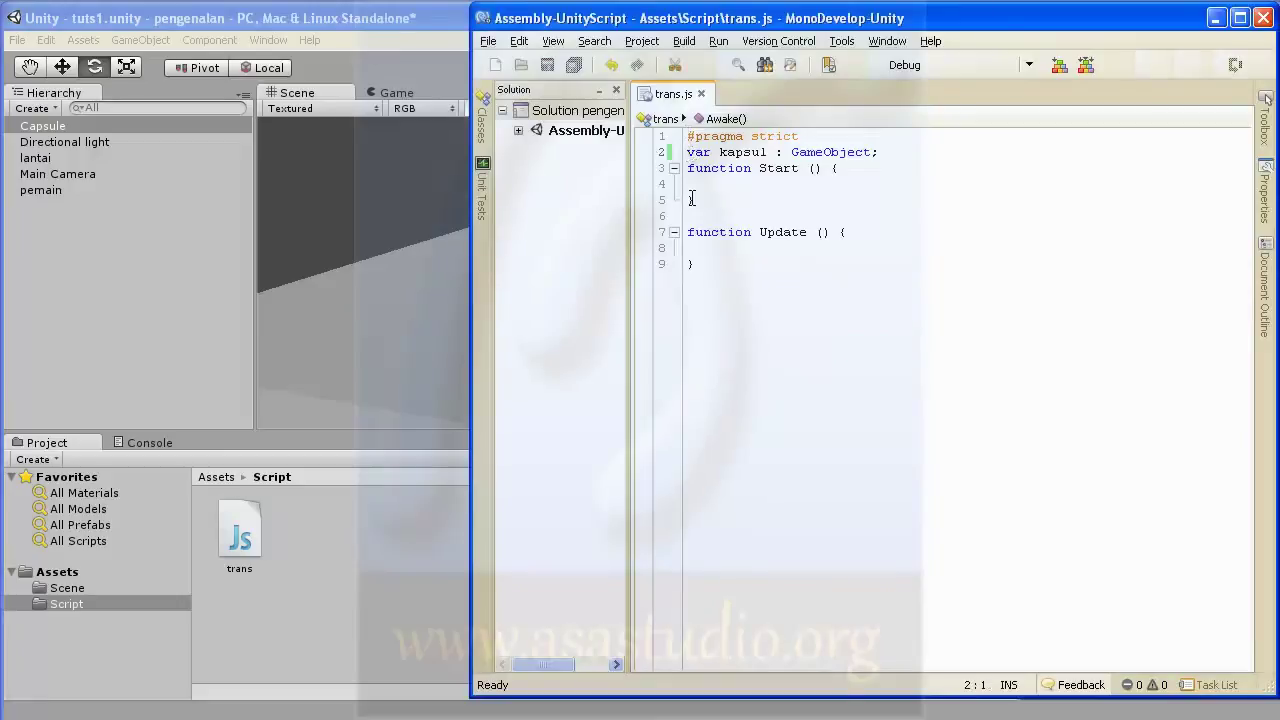
text(private)
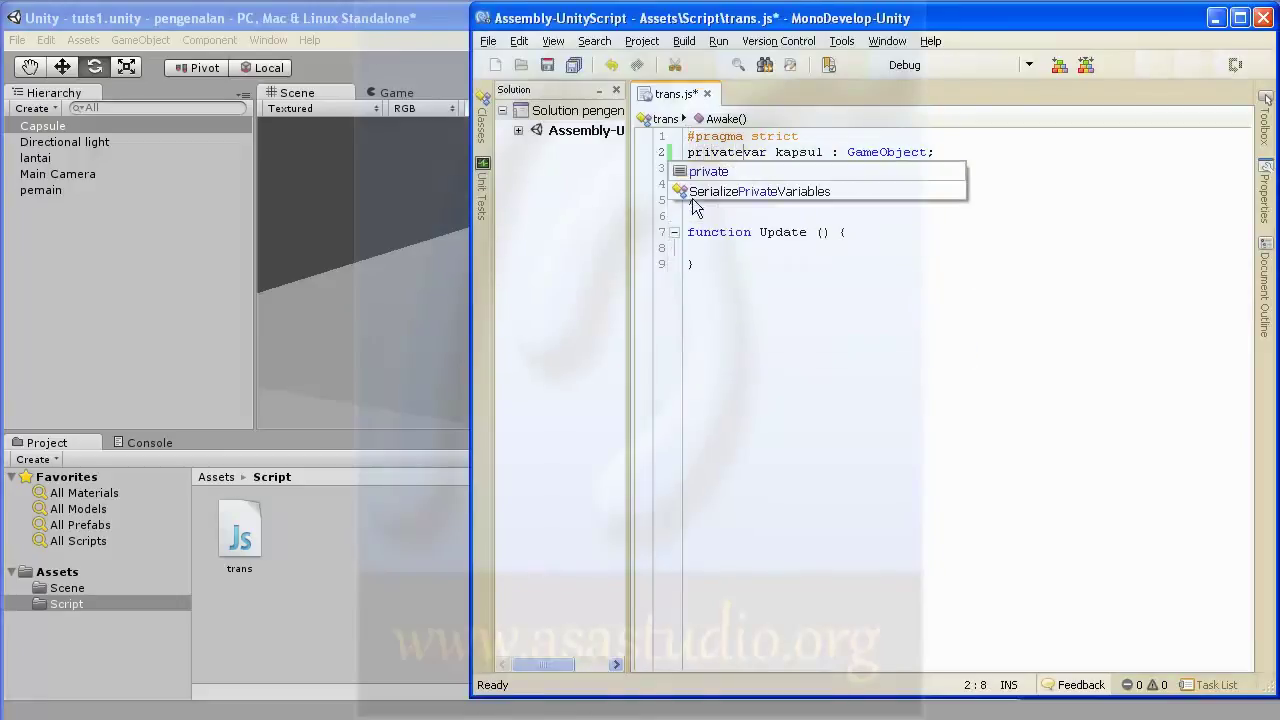
click(574, 65)
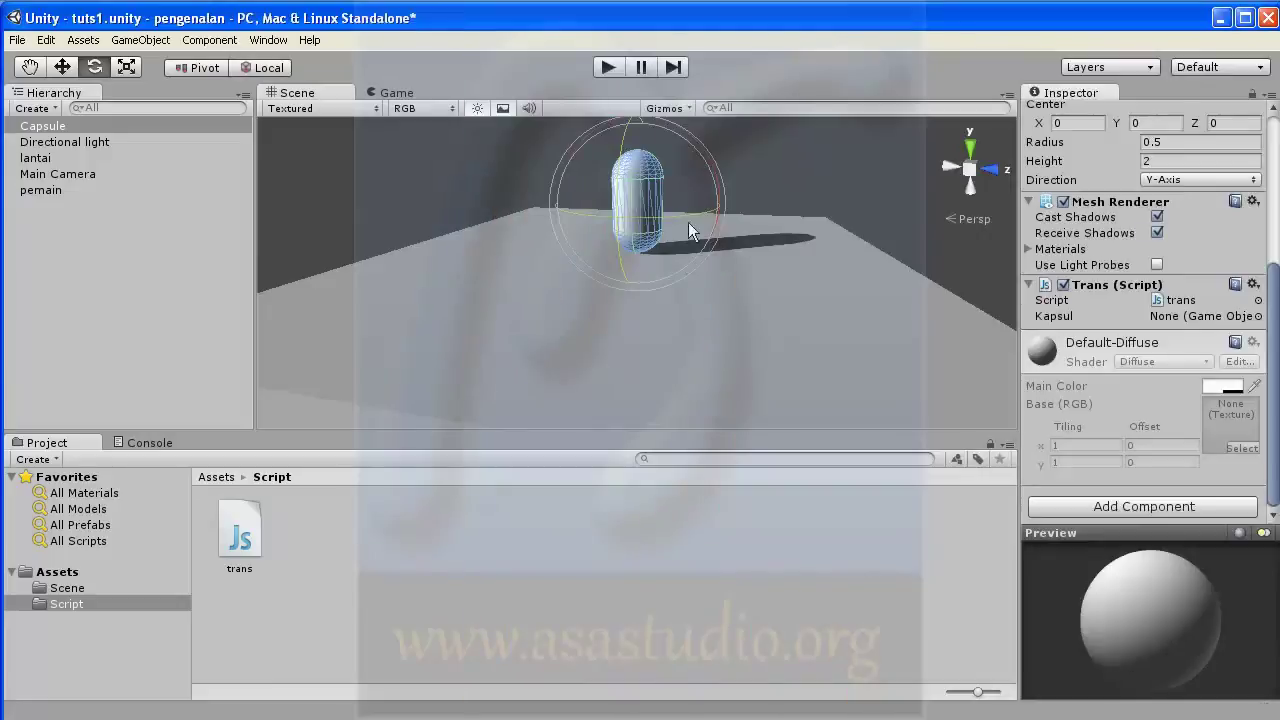
click(42, 126)
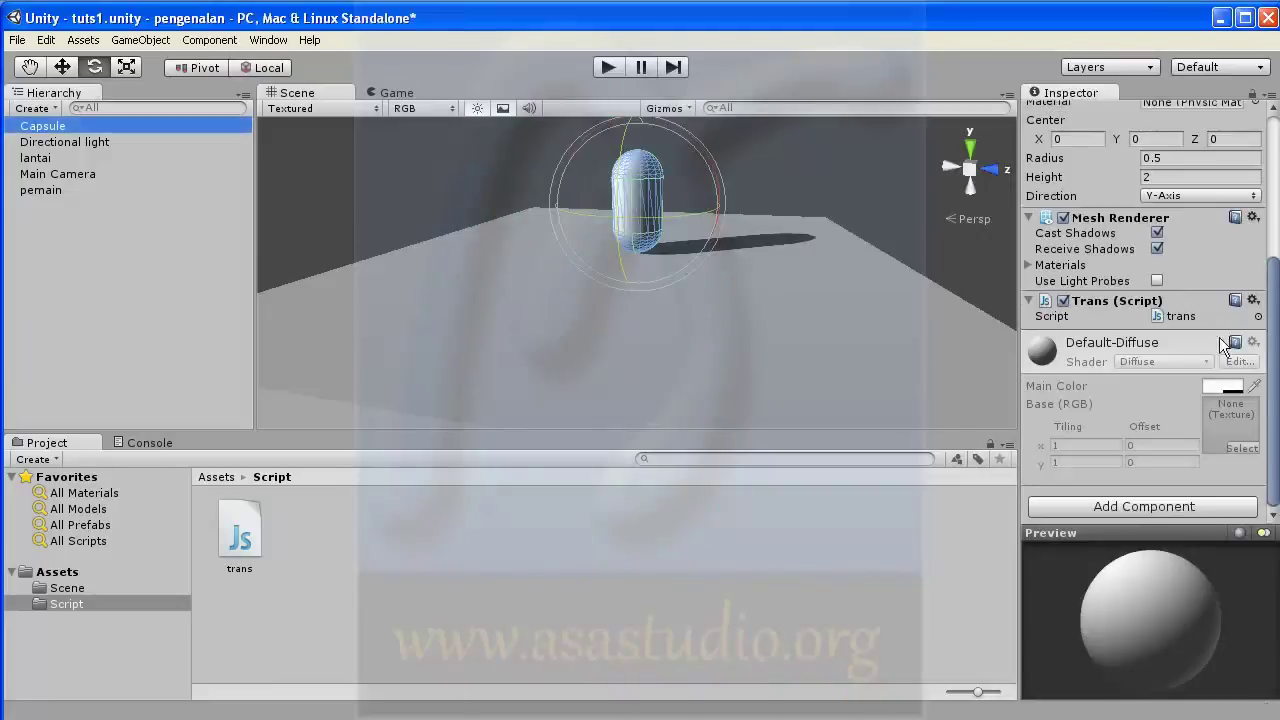
click(1274, 335)
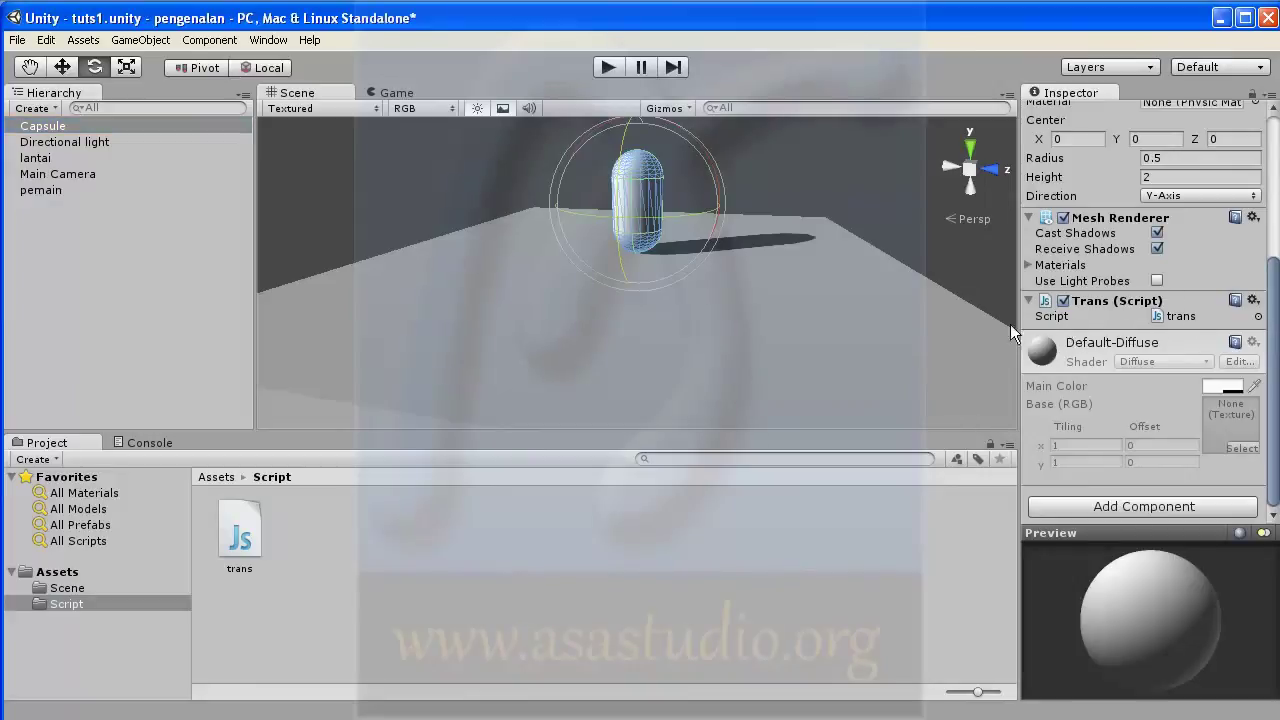
Remove the private modifier from the kapsul declaration in trans.js and save the script.
key(alt+Tab)
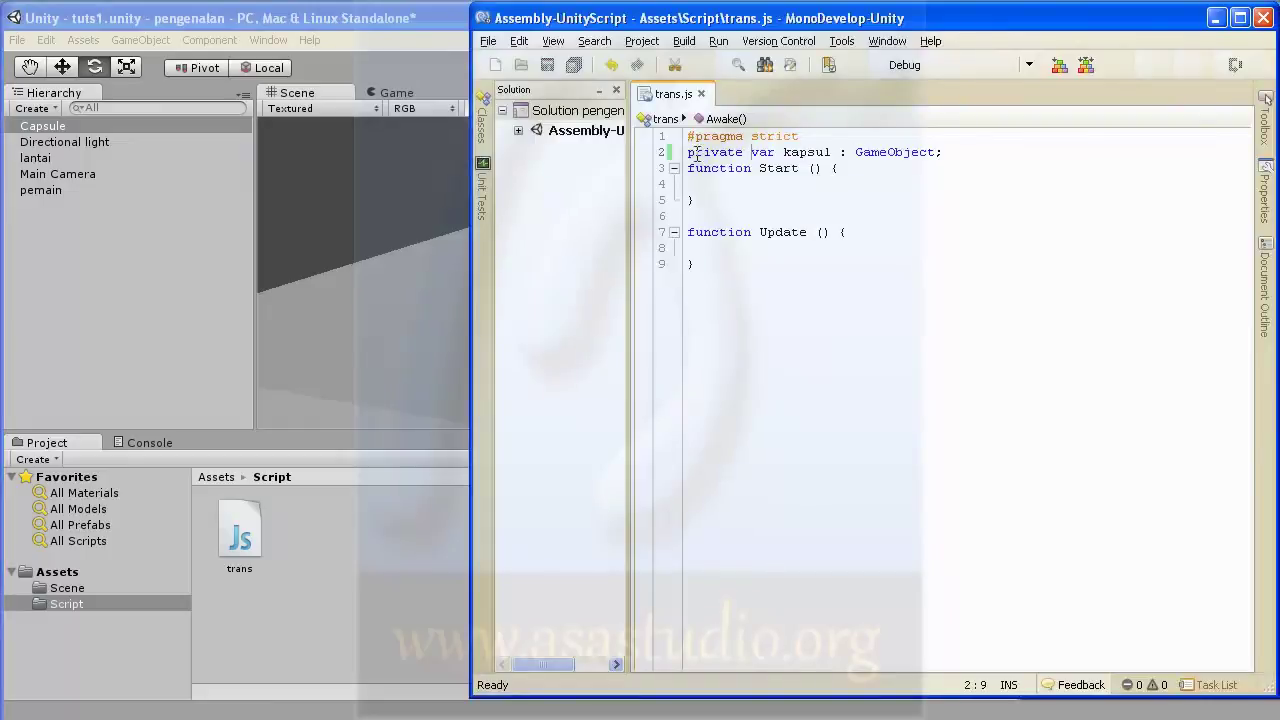
drag(747, 152, 671, 152)
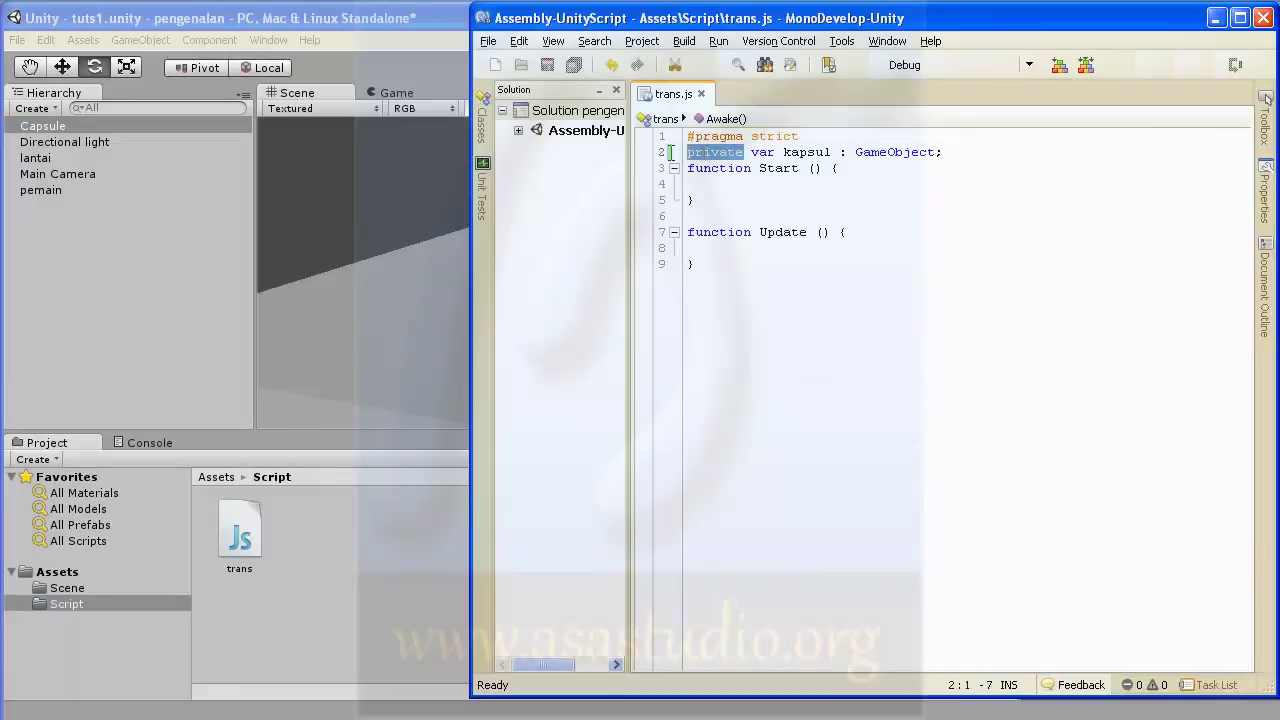
key(Delete)
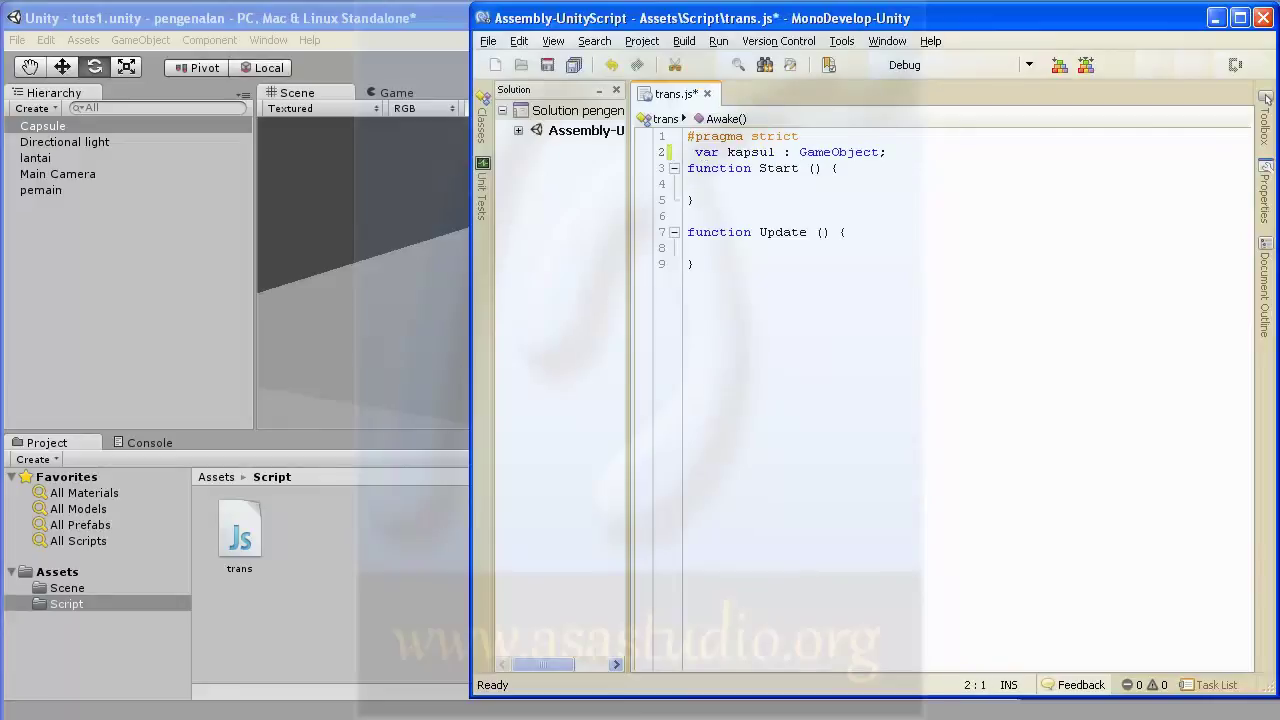
key(Delete)
click(573, 64)
Switch to Unity and assign the Capsule object to the Kapsul field of its Trans script component.
click(409, 18)
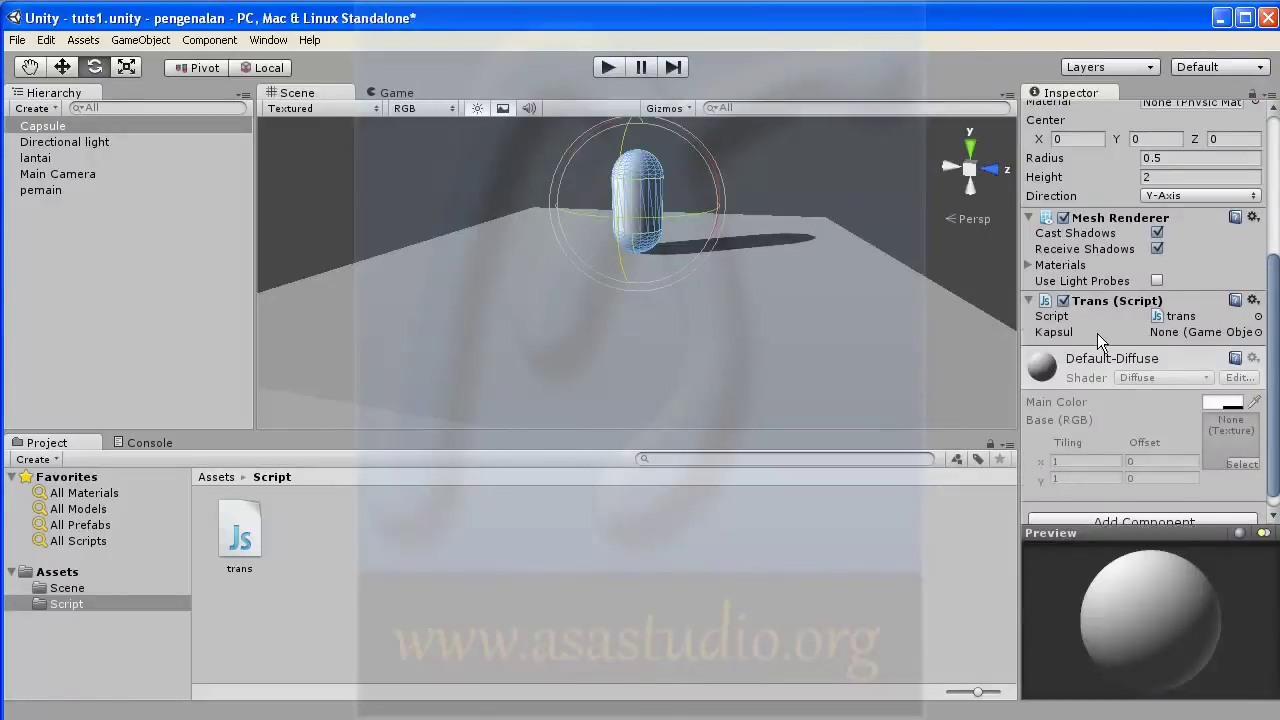
drag(49, 124, 1210, 340)
Switch to MonoDevelop and begin an indented if statement inside the Update function of trans.js.
key(alt+Tab)
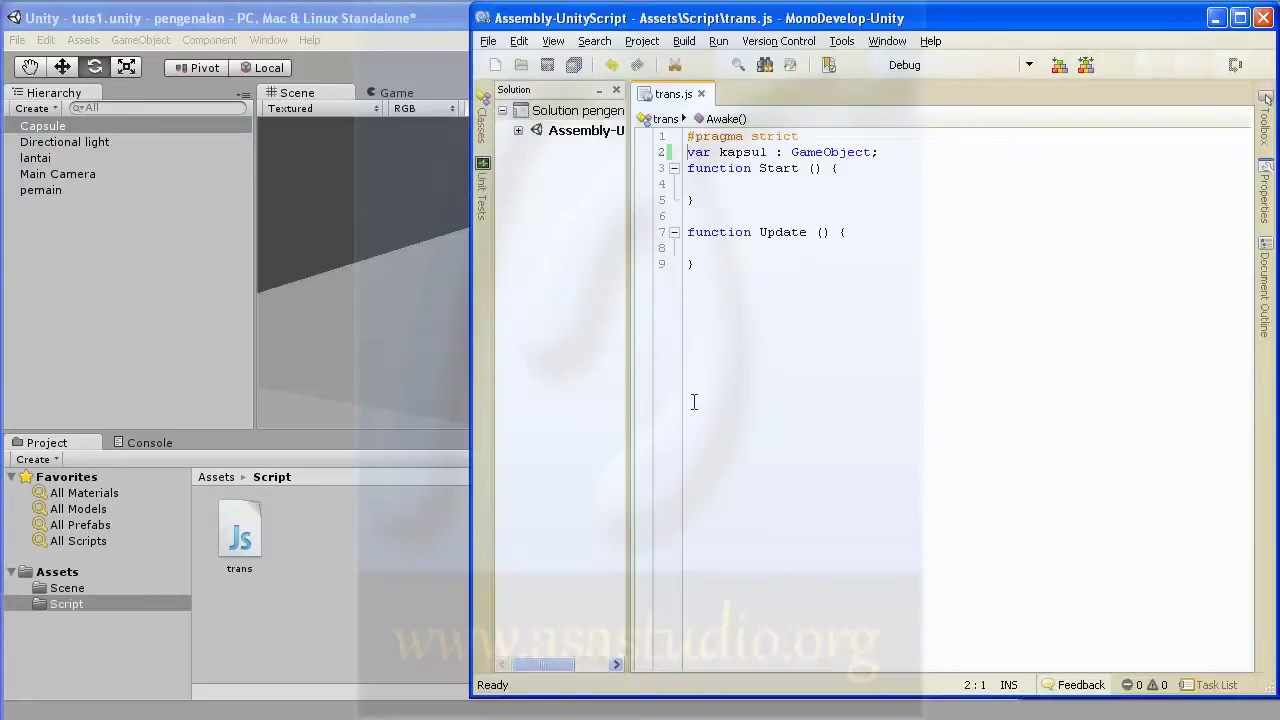
click(751, 249)
key(Tab)
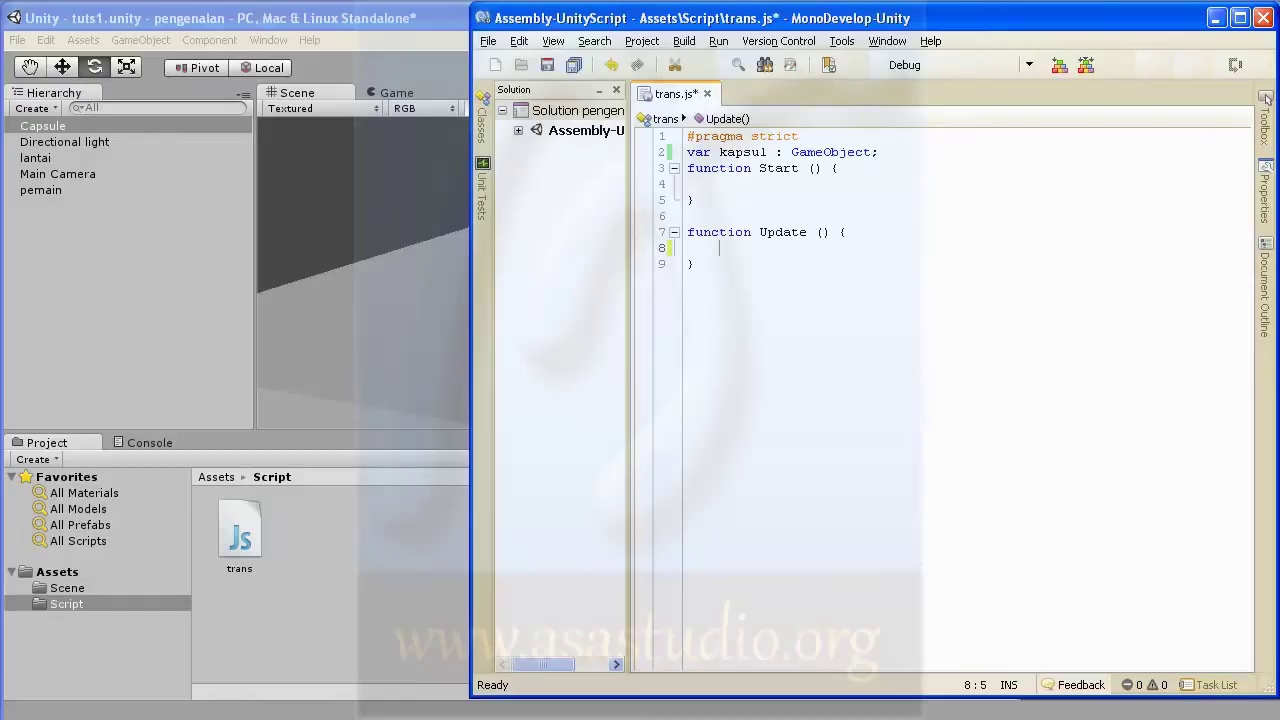
text(if)
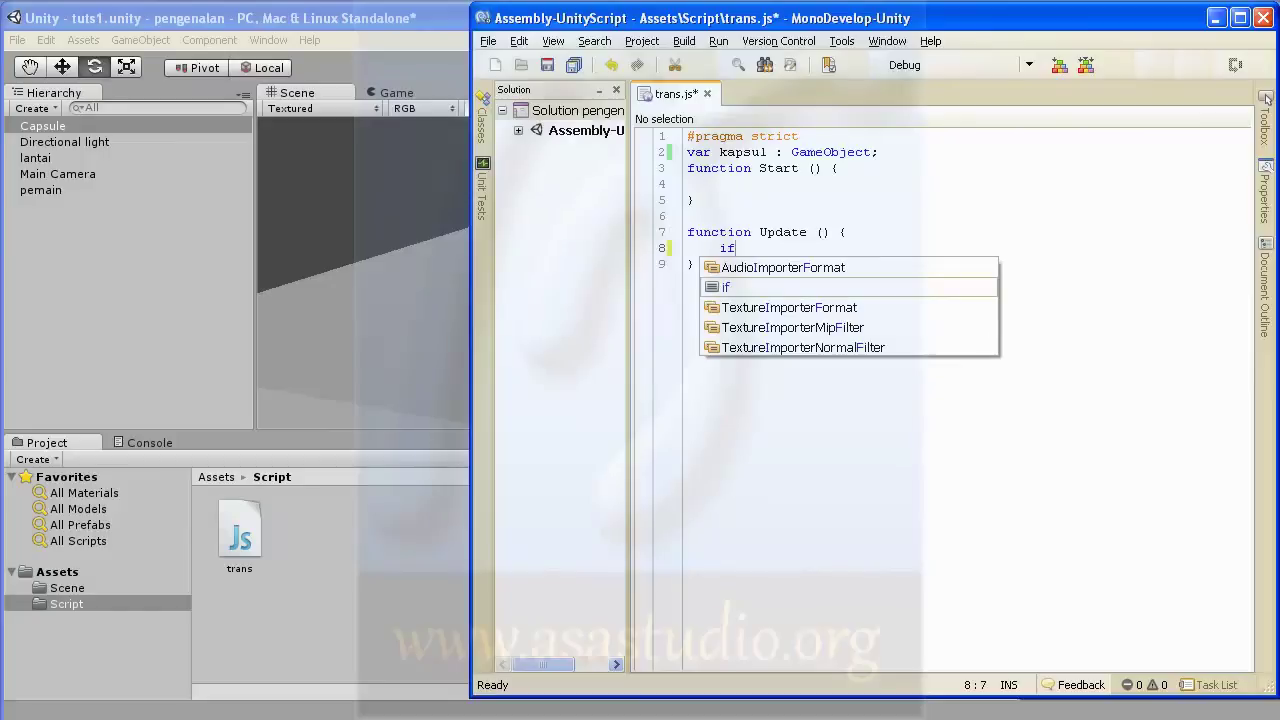
Switch to Firefox, search the Unity Script Reference for "input", and open the Input.GetButton page at its code example.
key(alt+Tab)
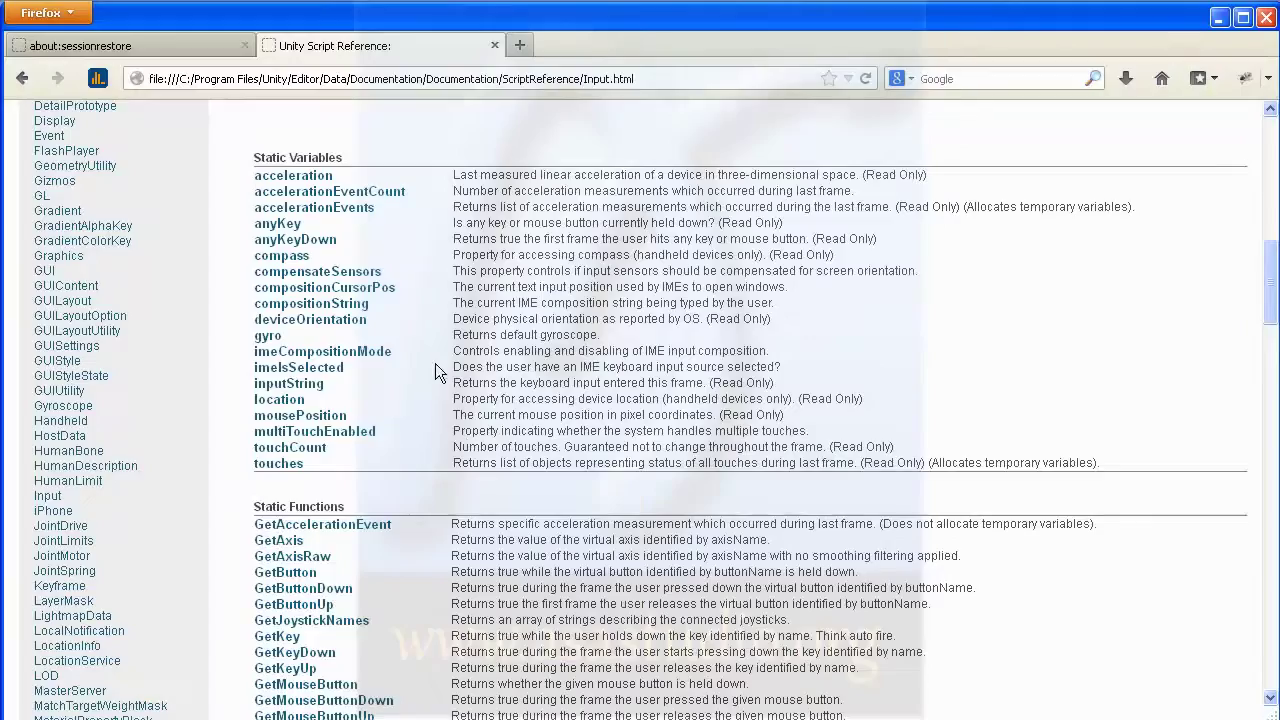
scroll(450, 243, up, 10)
scroll(450, 243, up, 2)
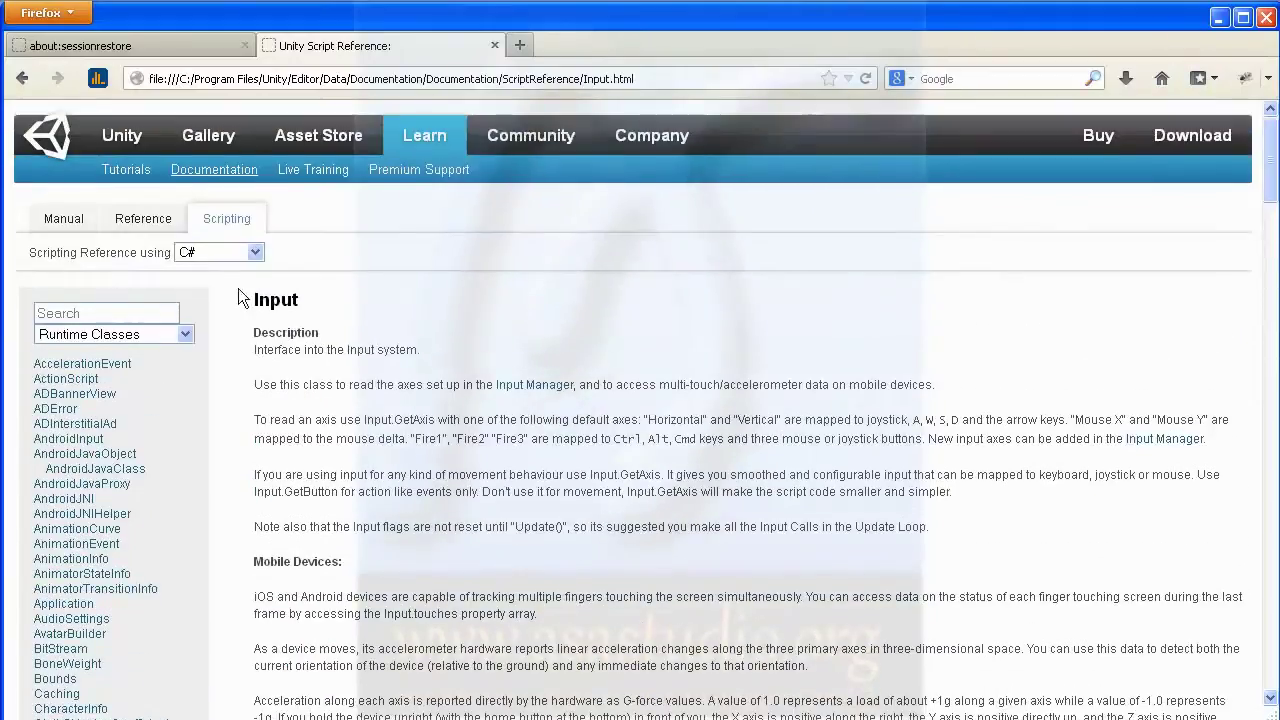
click(103, 313)
text(input)
key(Return)
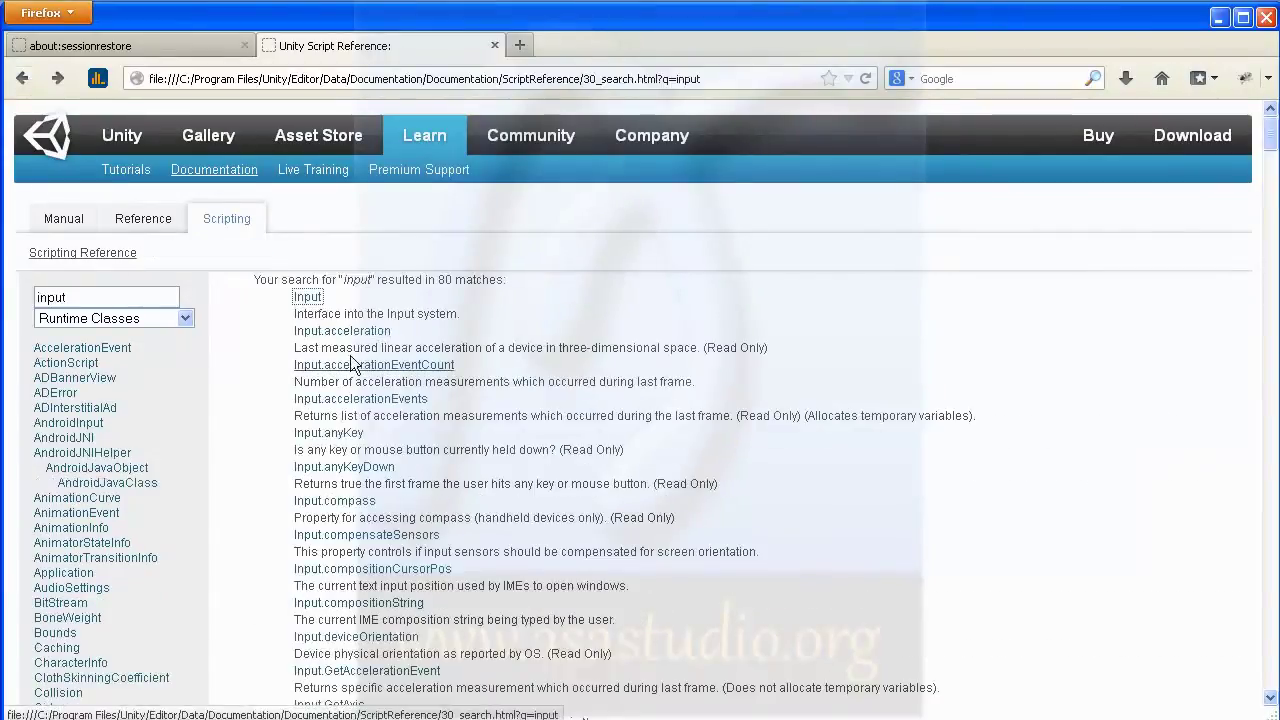
scroll(336, 411, down, 2)
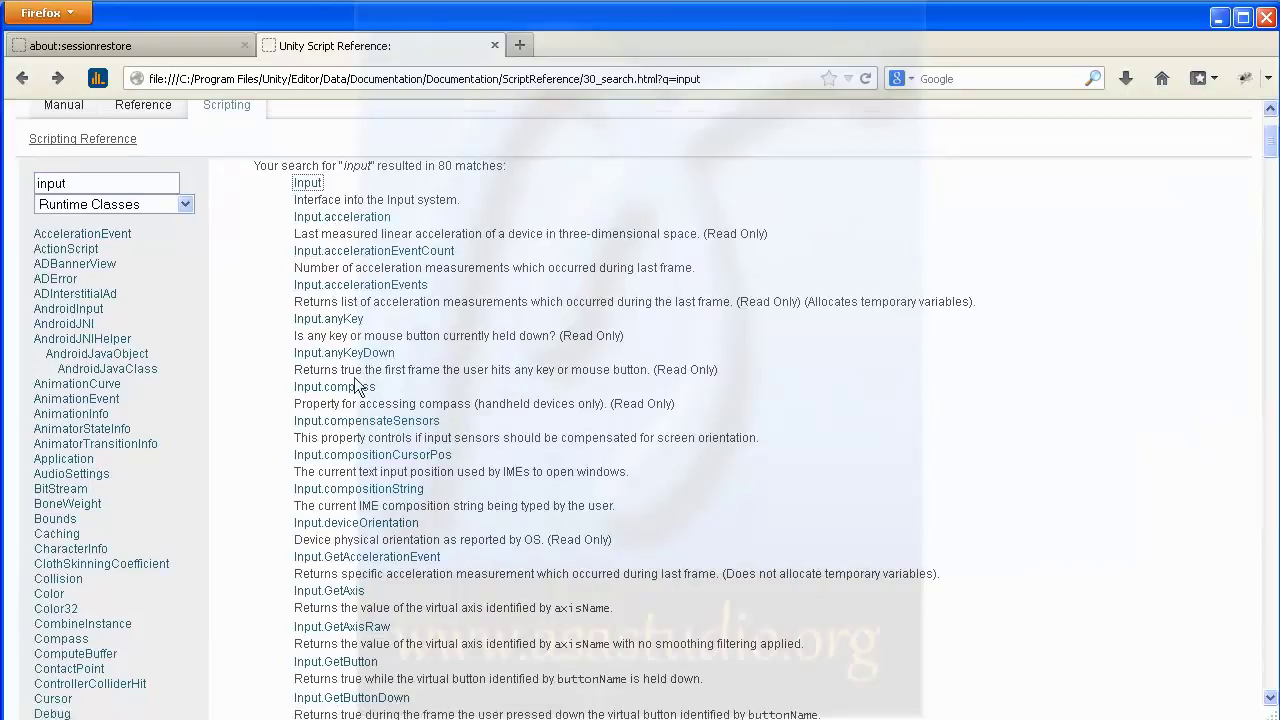
scroll(357, 387, down, 2)
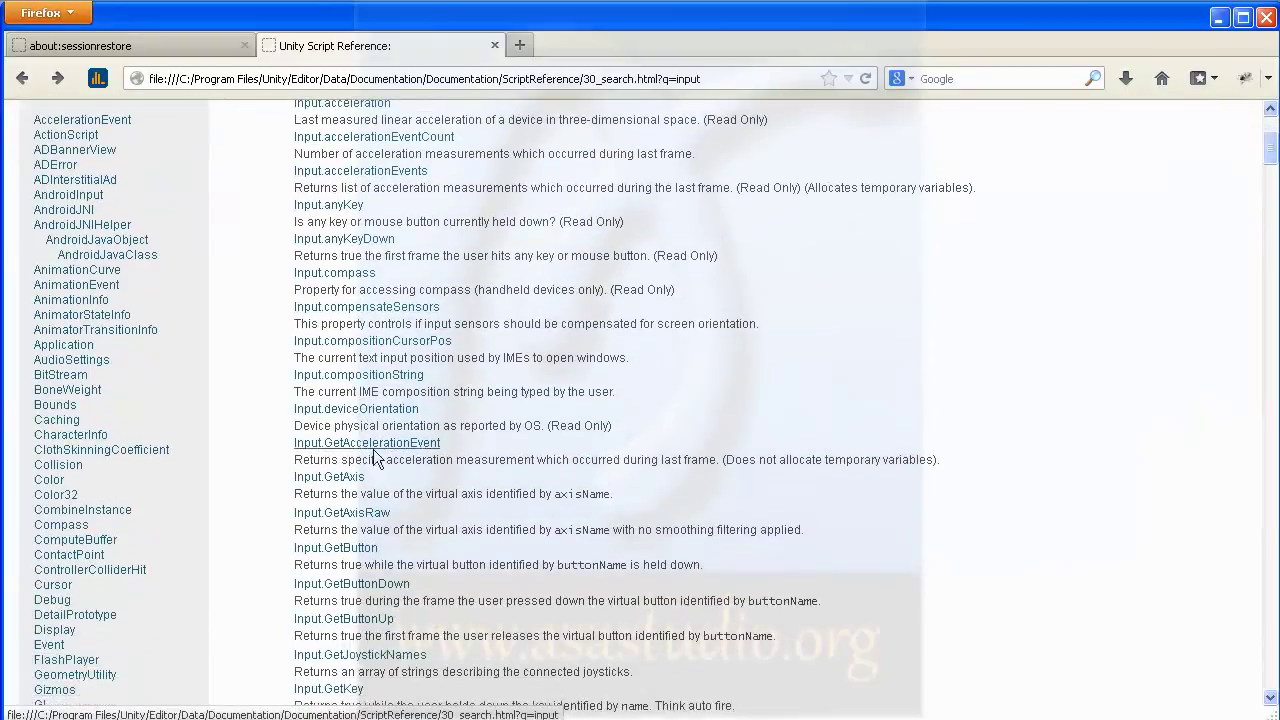
scroll(342, 522, down, 2)
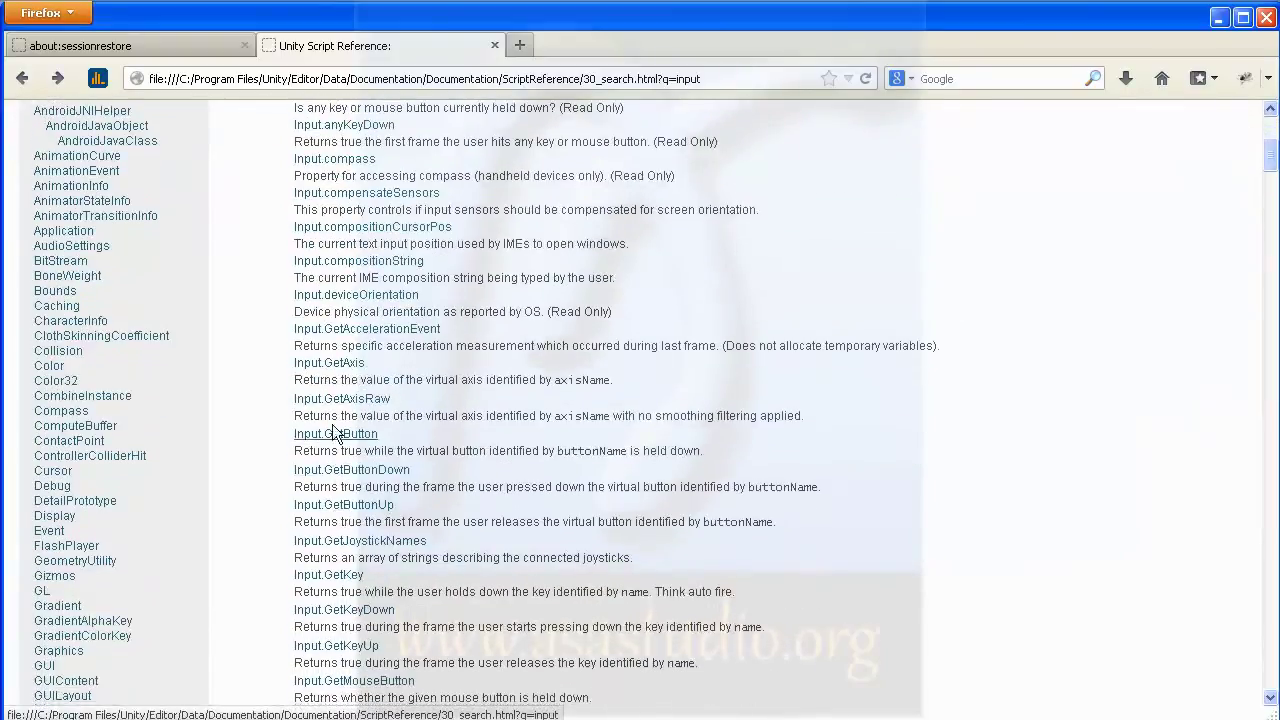
click(336, 441)
scroll(510, 391, down, 2)
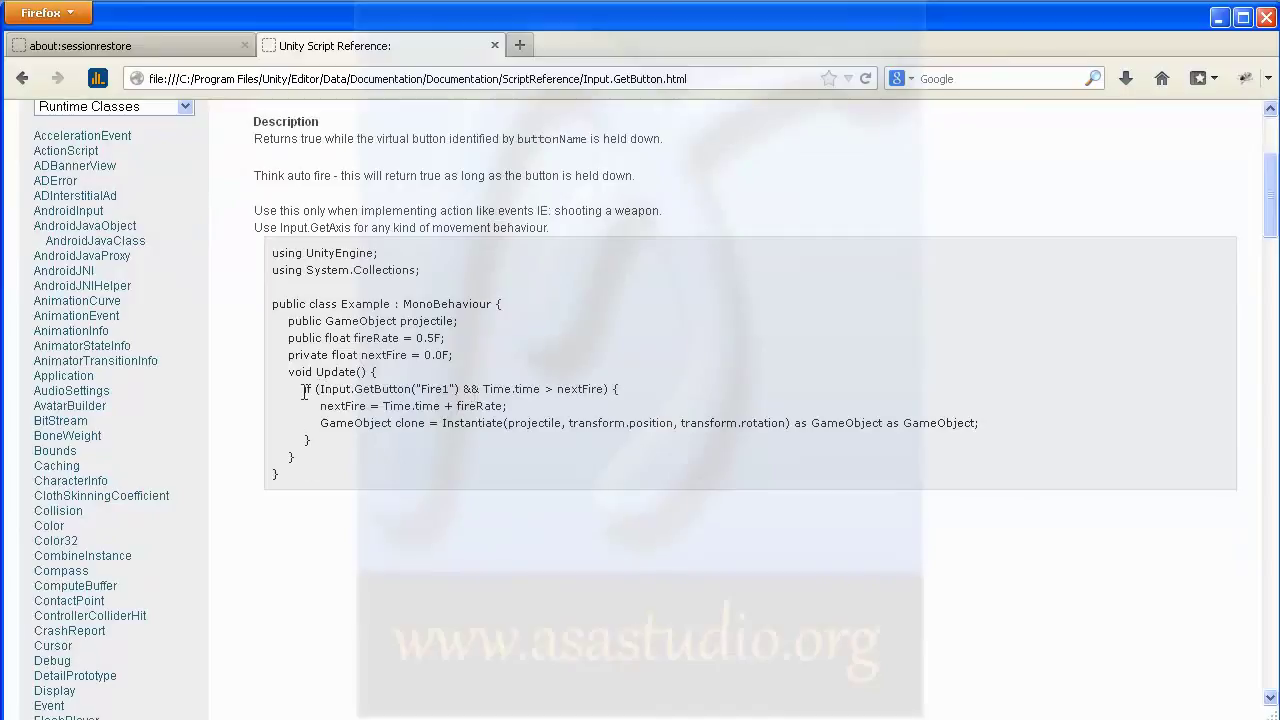
Copy the Input.GetButton("Fire1") if block from the example and paste it over the if in the Update function of trans.js.
drag(320, 442, 305, 389)
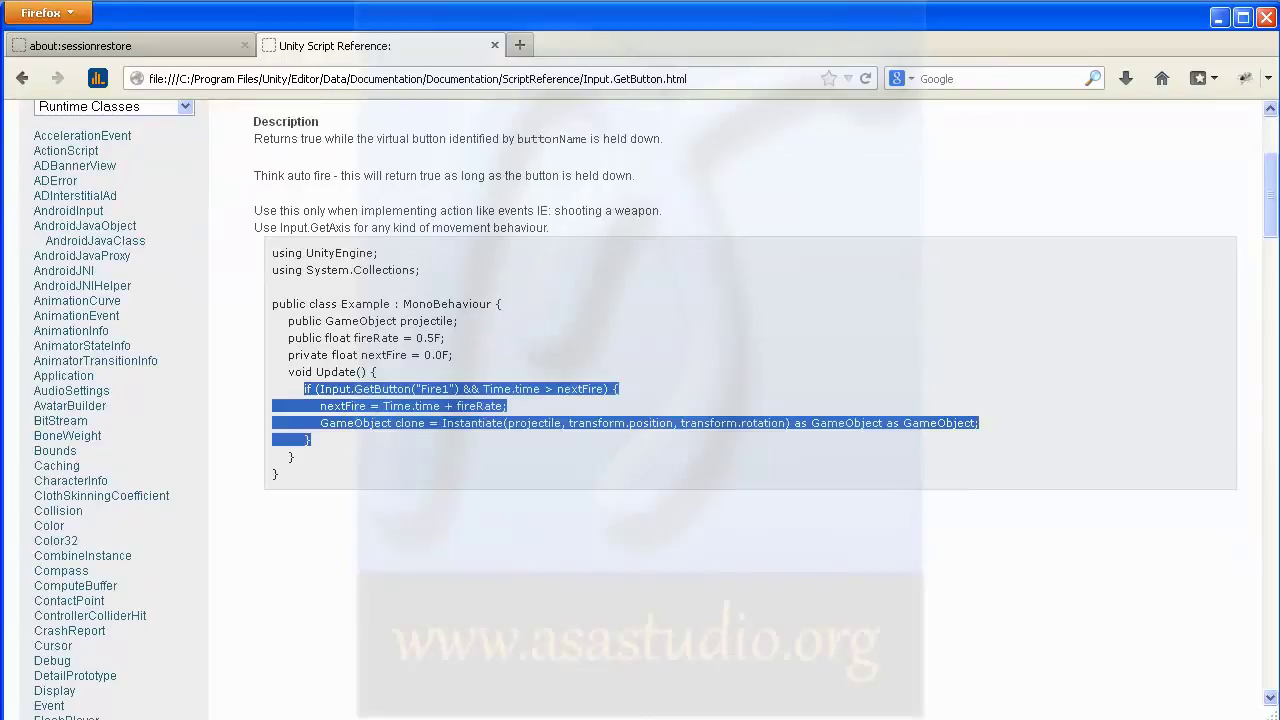
key(alt+Tab)
drag(755, 248, 722, 251)
key(ctrl+v)
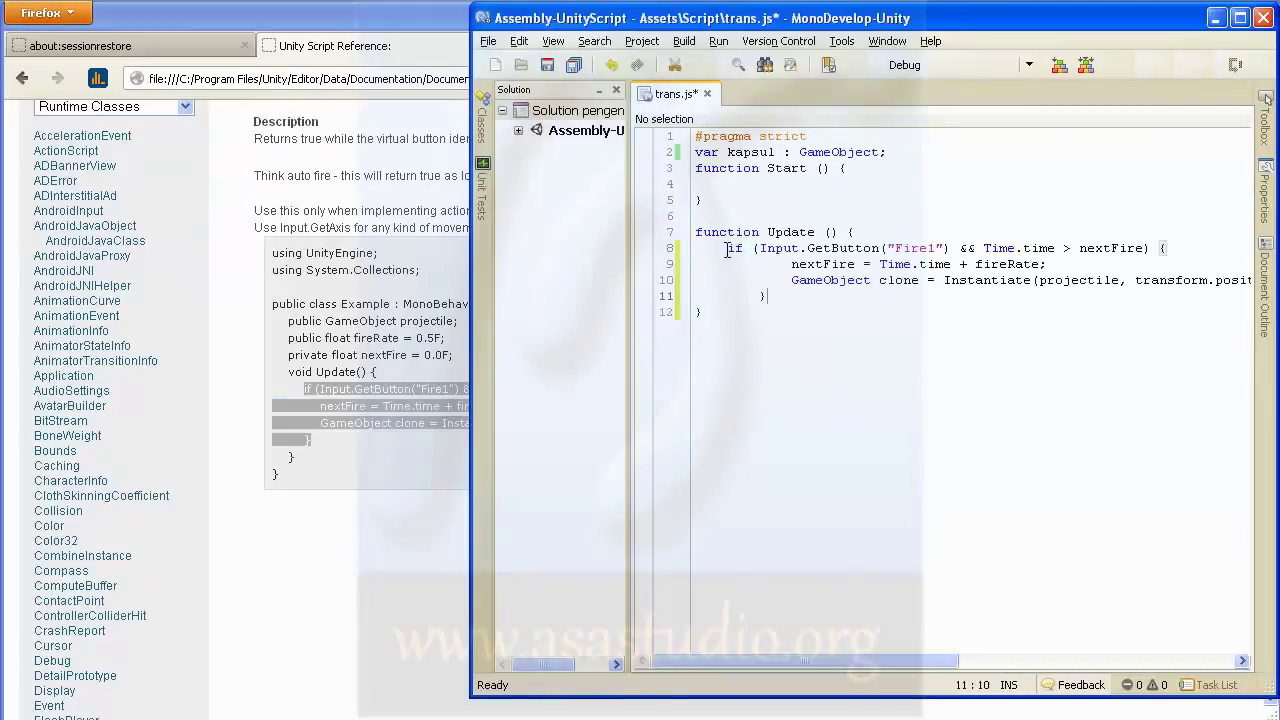
Reduce the pasted if block to the Input.GetButton("Fire1") condition with an empty body, and align its closing brace with the if.
drag(761, 294, 730, 295)
key(BackSpace)
mouse_move(685, 660)
mouse_down()
mouse_move(1015, 672)
mouse_move(693, 675)
mouse_up()
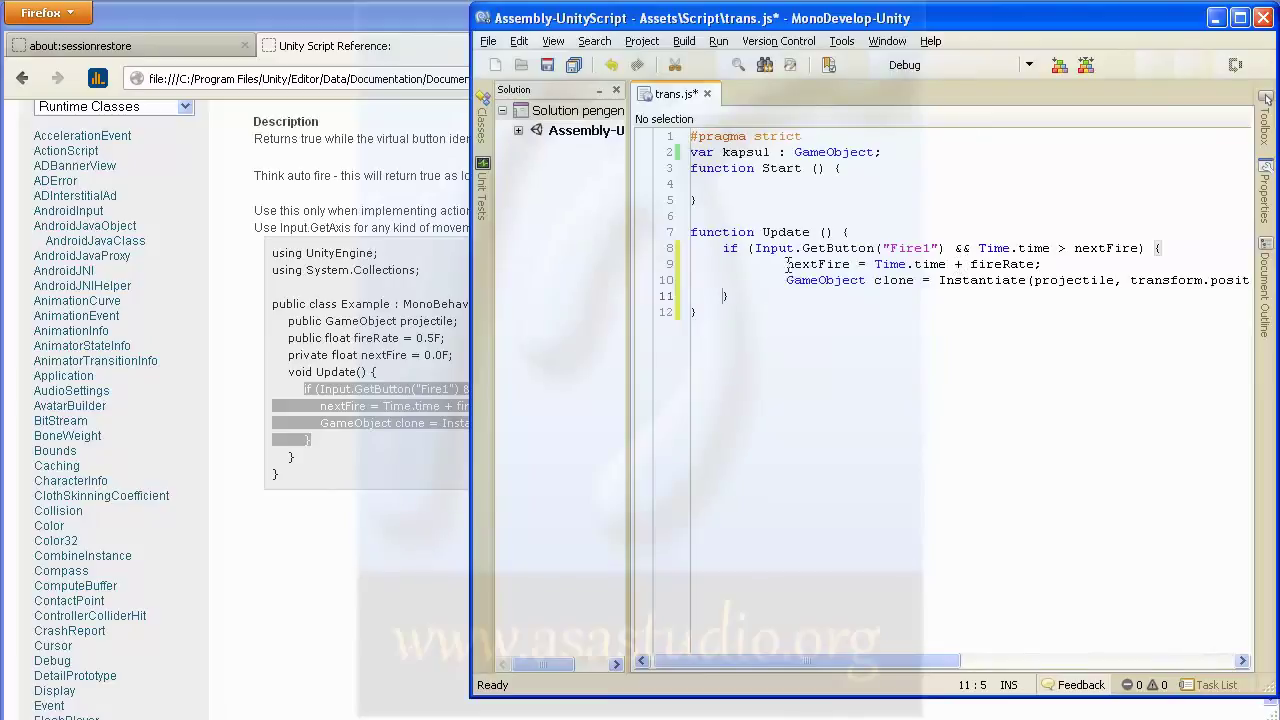
drag(945, 248, 1142, 248)
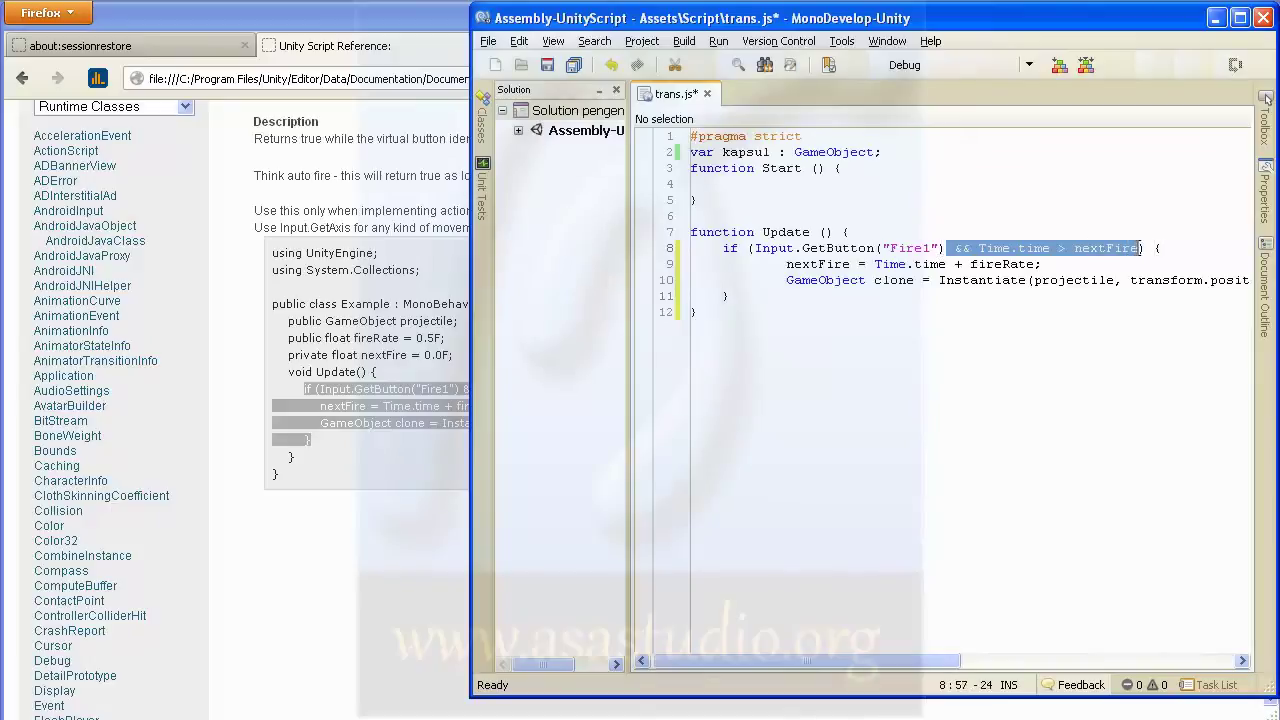
key(Delete)
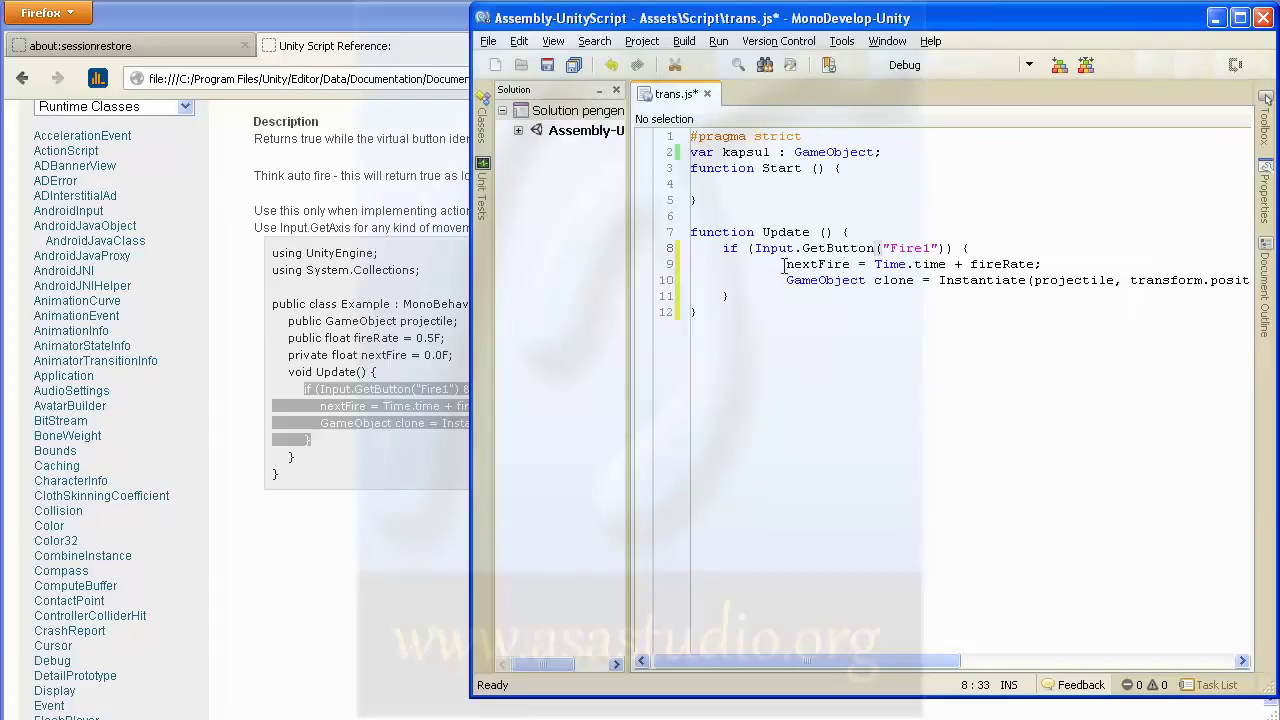
drag(786, 264, 1270, 284)
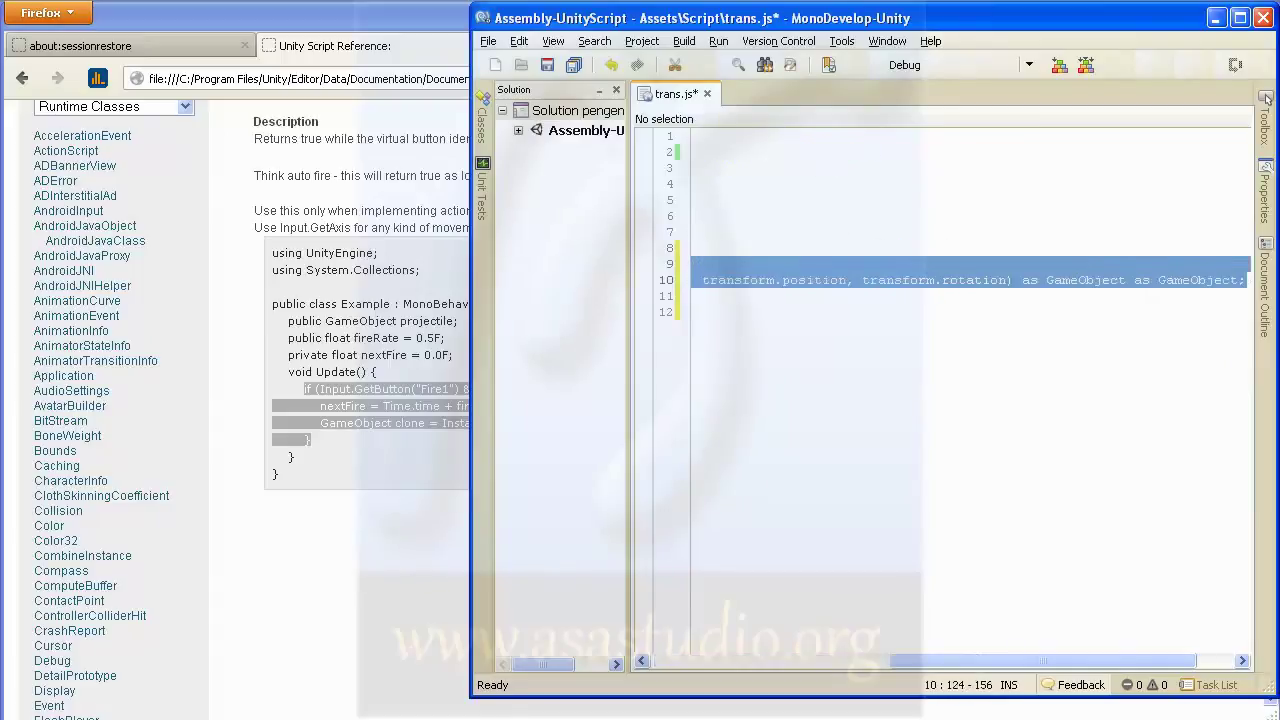
key(Delete)
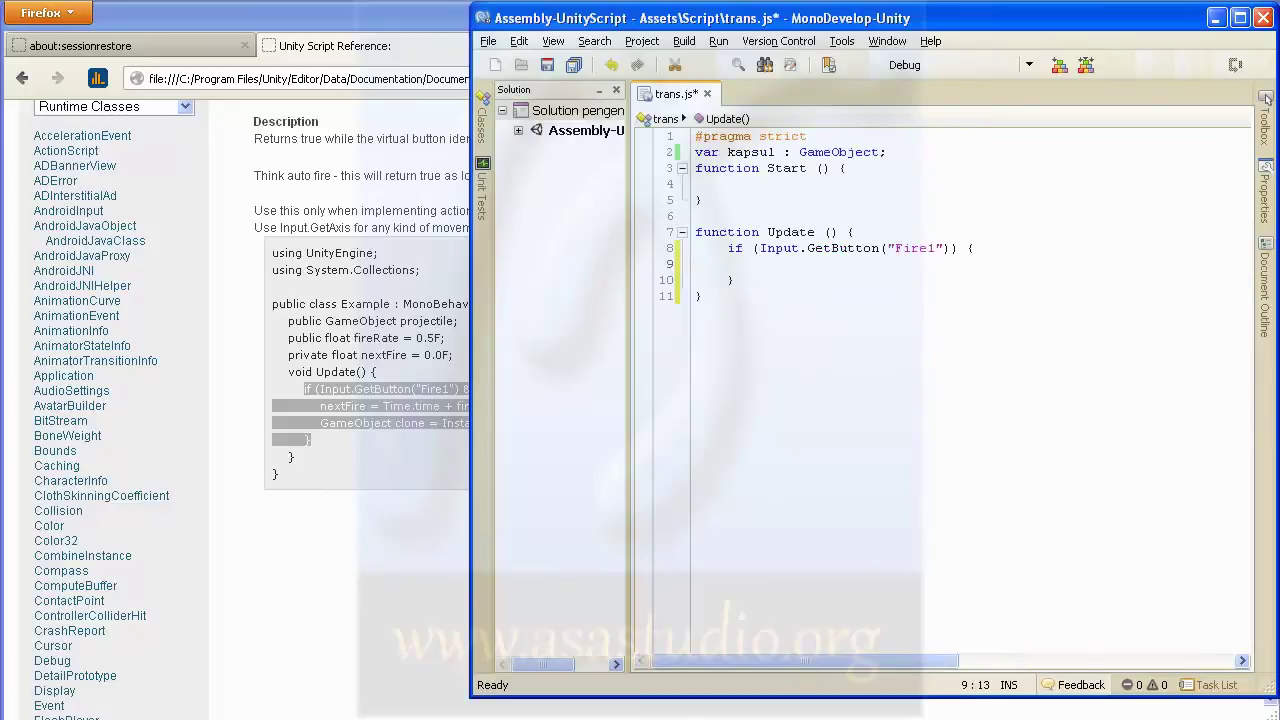
Switch to Unity, open the Input project settings, and expand the first Horizontal axis to examine its name and button assignments.
key(alt+Tab)
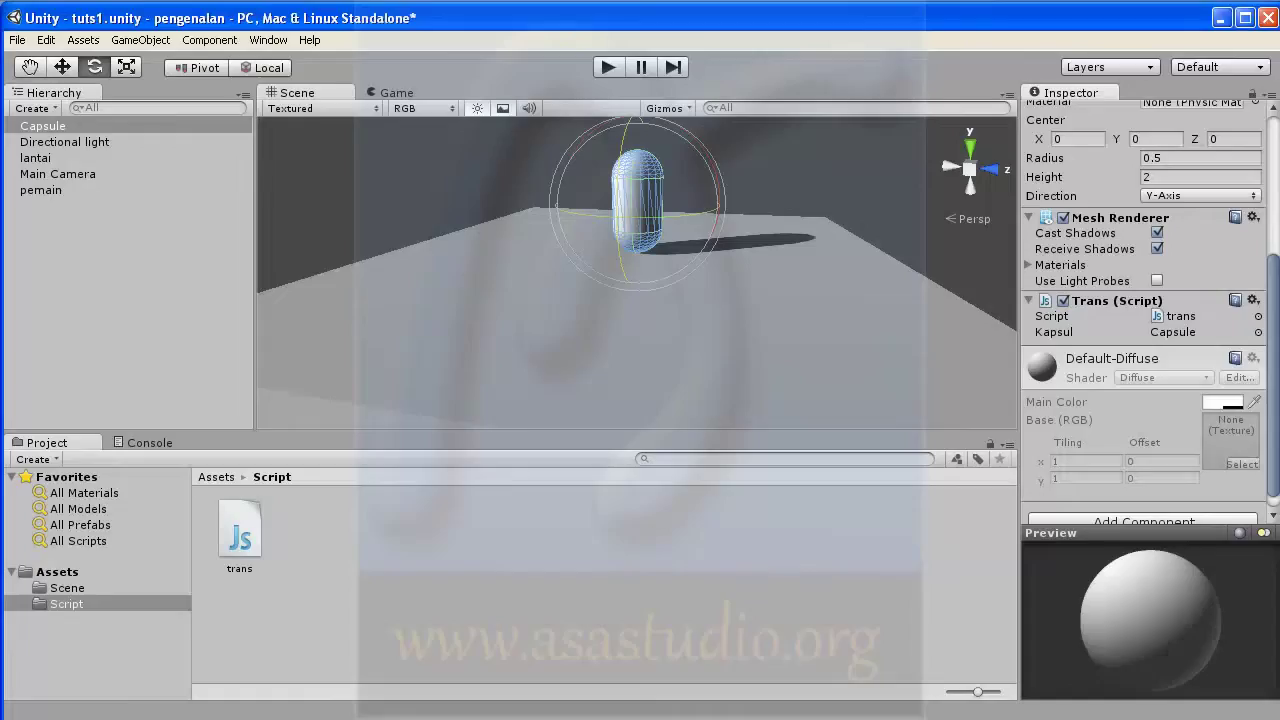
click(47, 41)
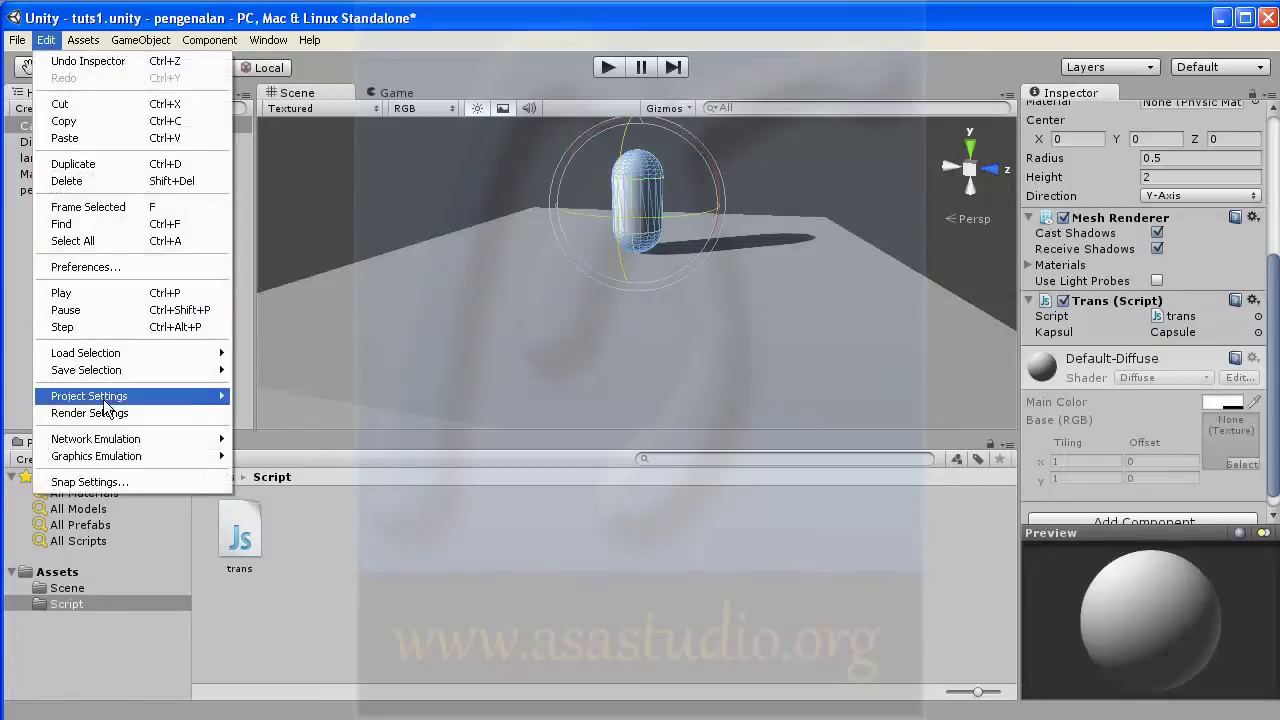
mouse_move(105, 405)
click(252, 396)
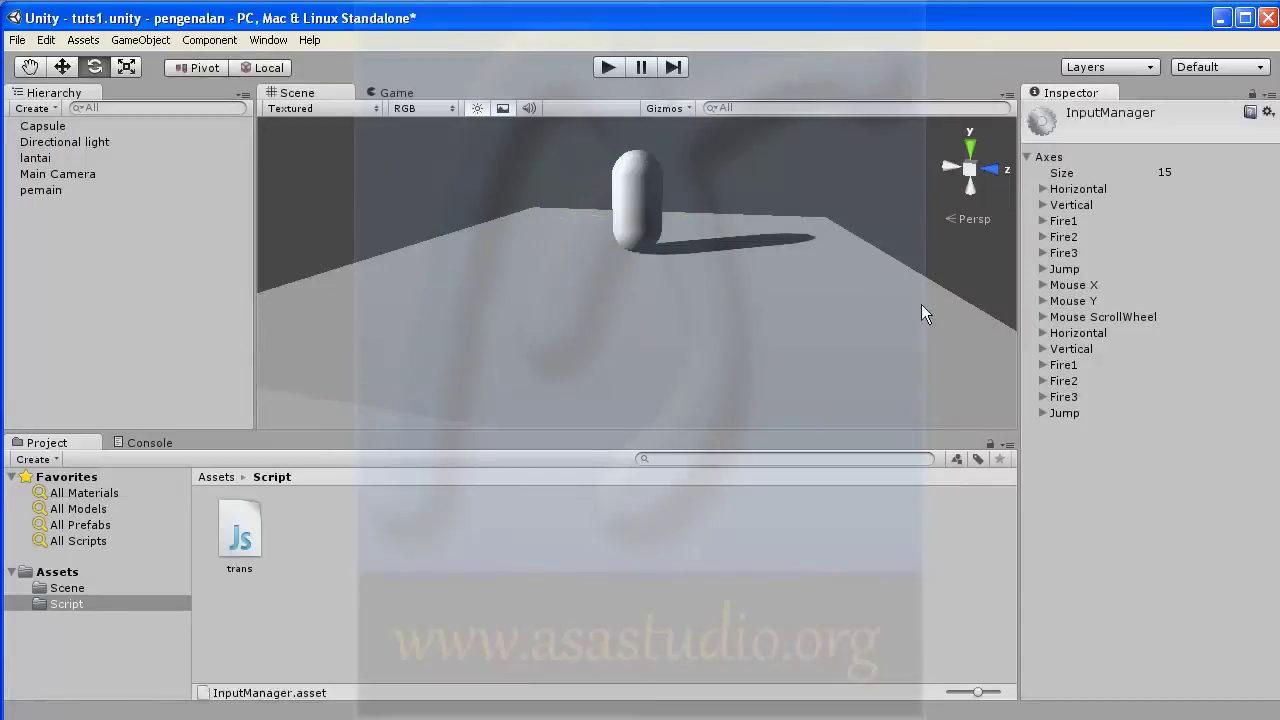
click(1042, 188)
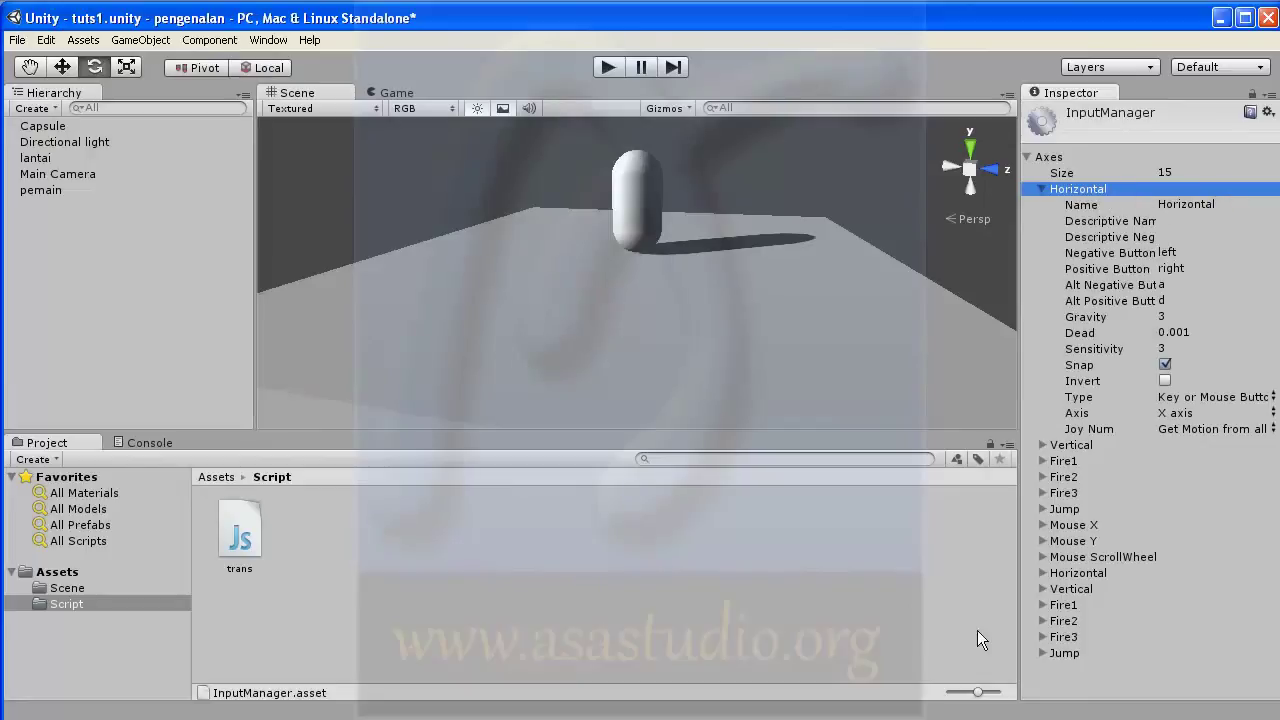
Switch to MonoDevelop and replace Fire1 with Horizontal as the button name in the Input.GetButton condition.
click(790, 718)
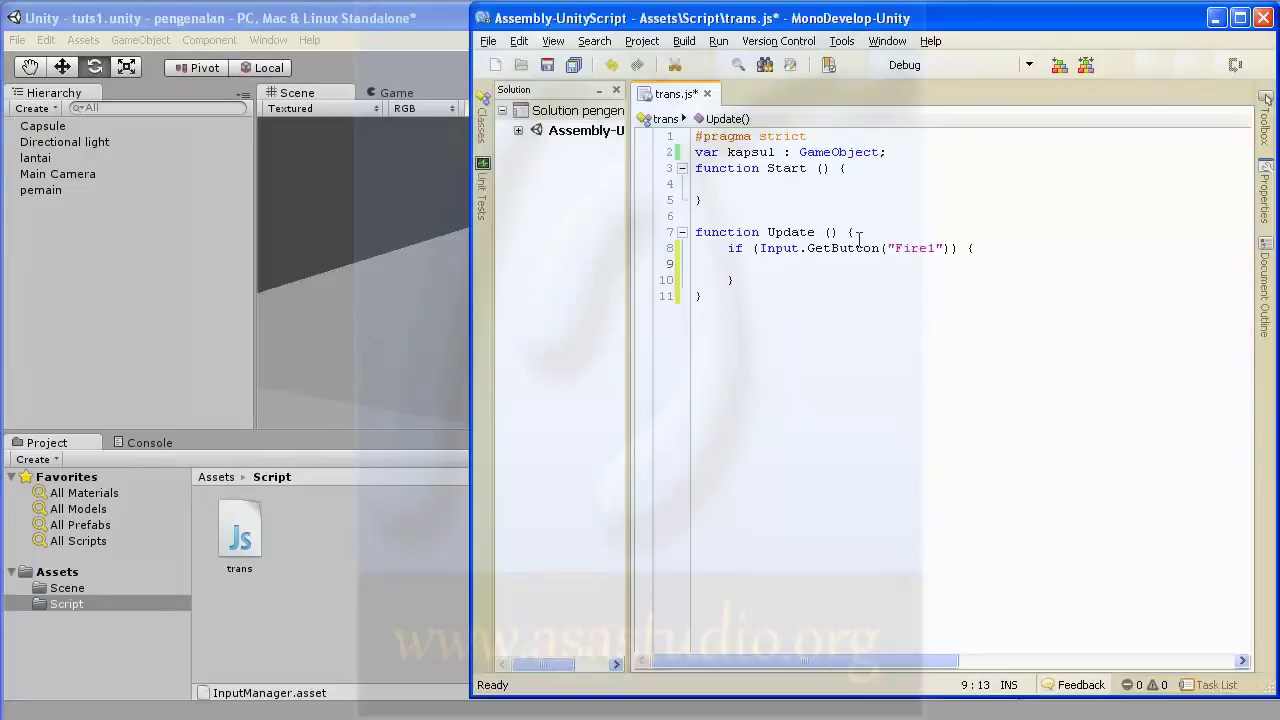
click(896, 249)
key(shift+Right)
key(shift+Right)
key(shift+Right)
key(shift+Right)
key(shift+Right)
text(Ho)
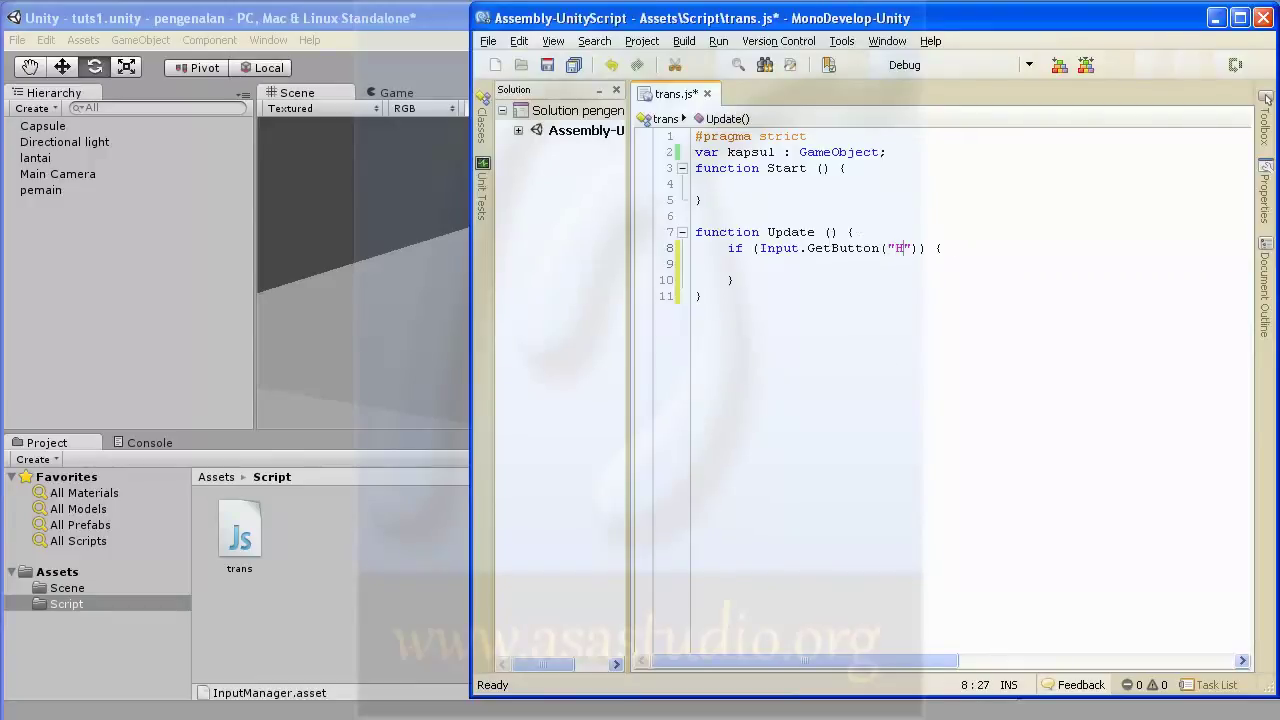
text(rizontal)
Switch to Unity and select the Capsule to examine the X position in its Transform component.
click(428, 24)
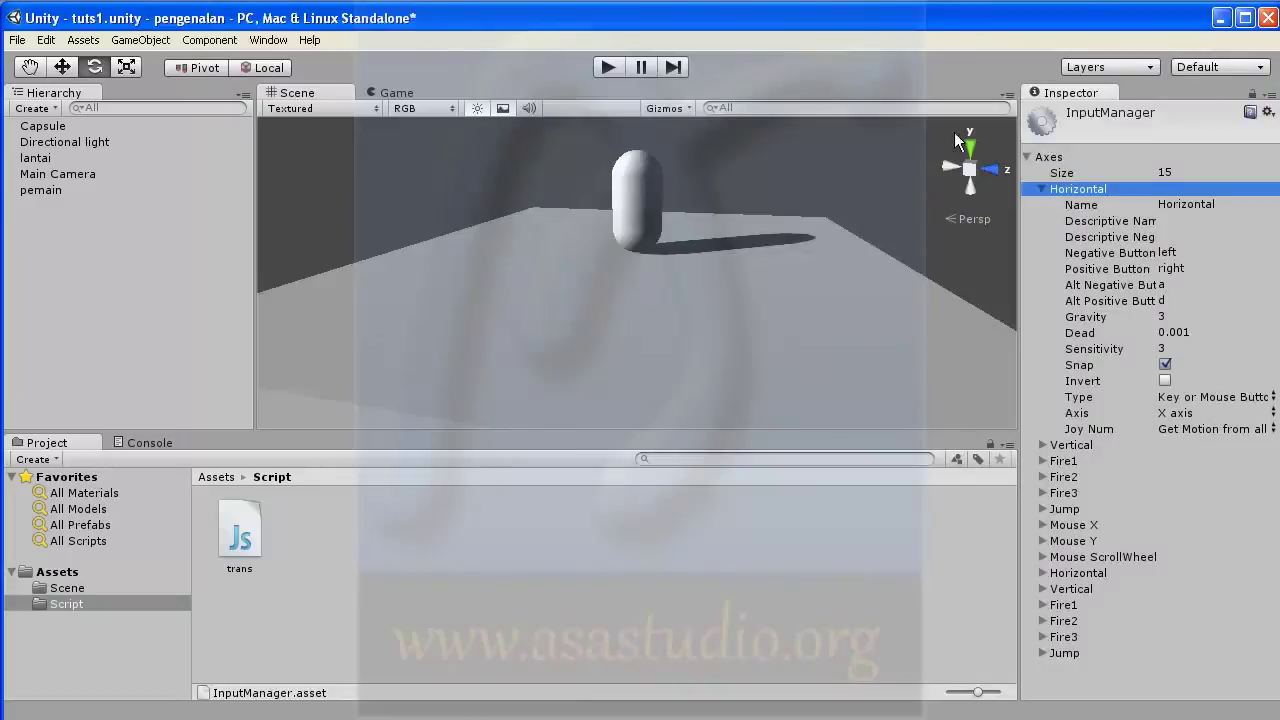
click(43, 126)
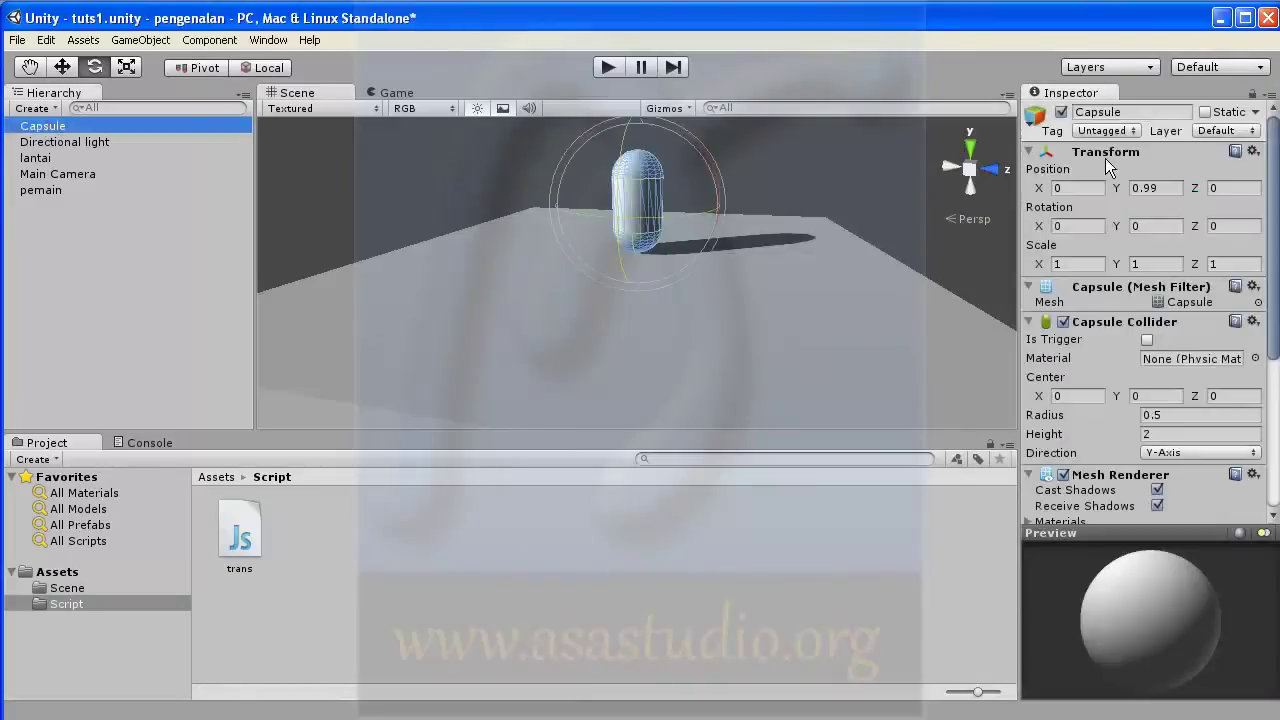
mouse_move(1040, 190)
mouse_down()
mouse_move(1165, 192)
mouse_move(927, 199)
mouse_move(1211, 202)
mouse_move(1050, 210)
mouse_up()
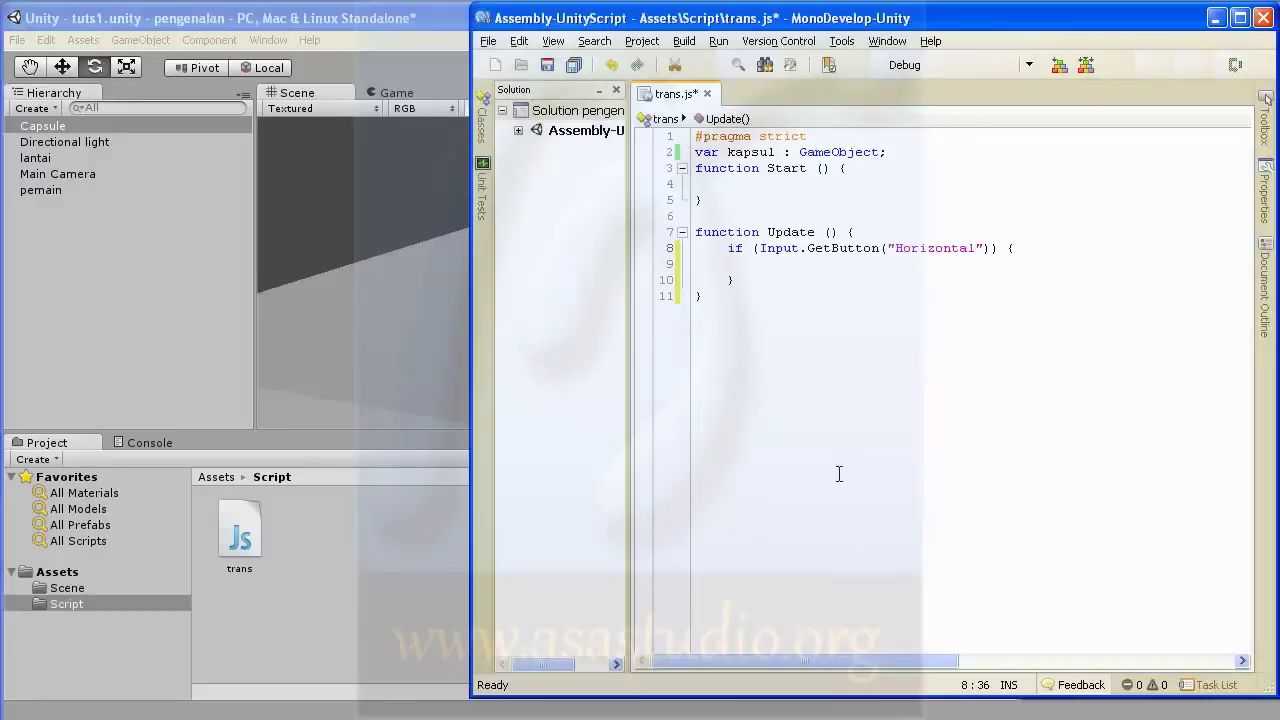
Switch to MonoDevelop and begin the if block's body with transform, using the code completion suggestion.
click(809, 263)
key(BackSpace)
key(BackSpace)
text(trax)
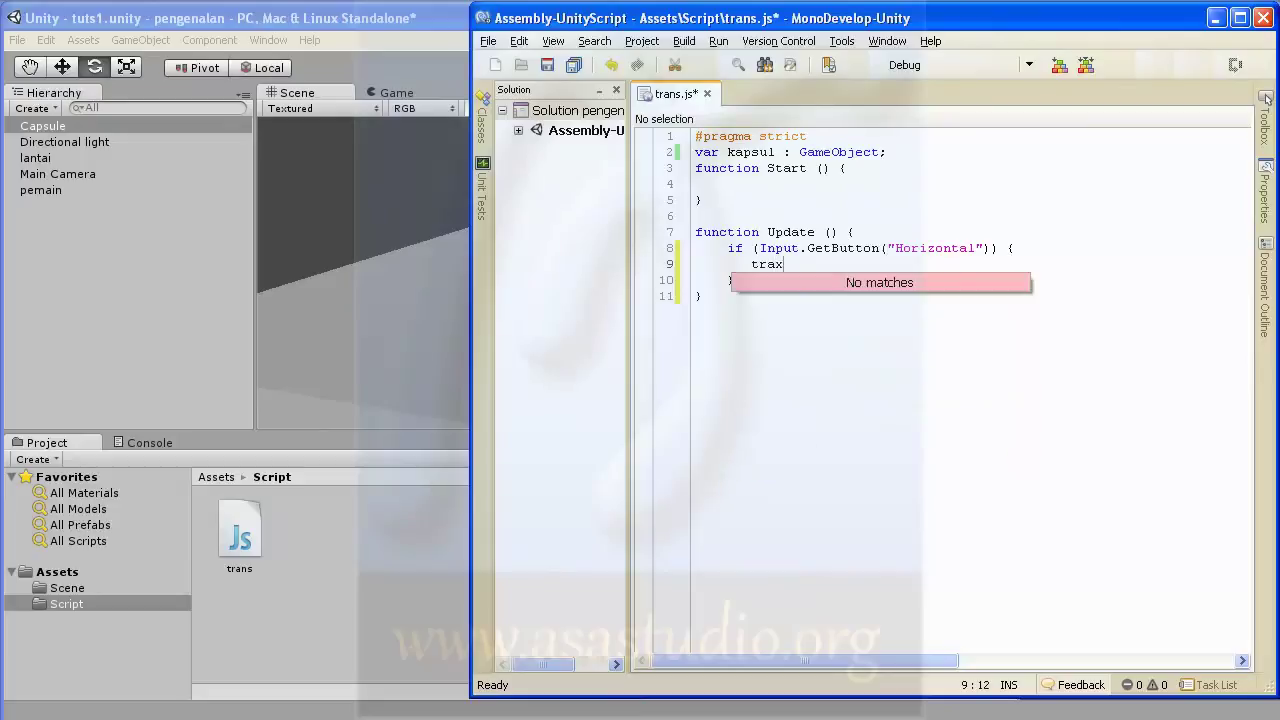
key(BackSpace)
text(n)
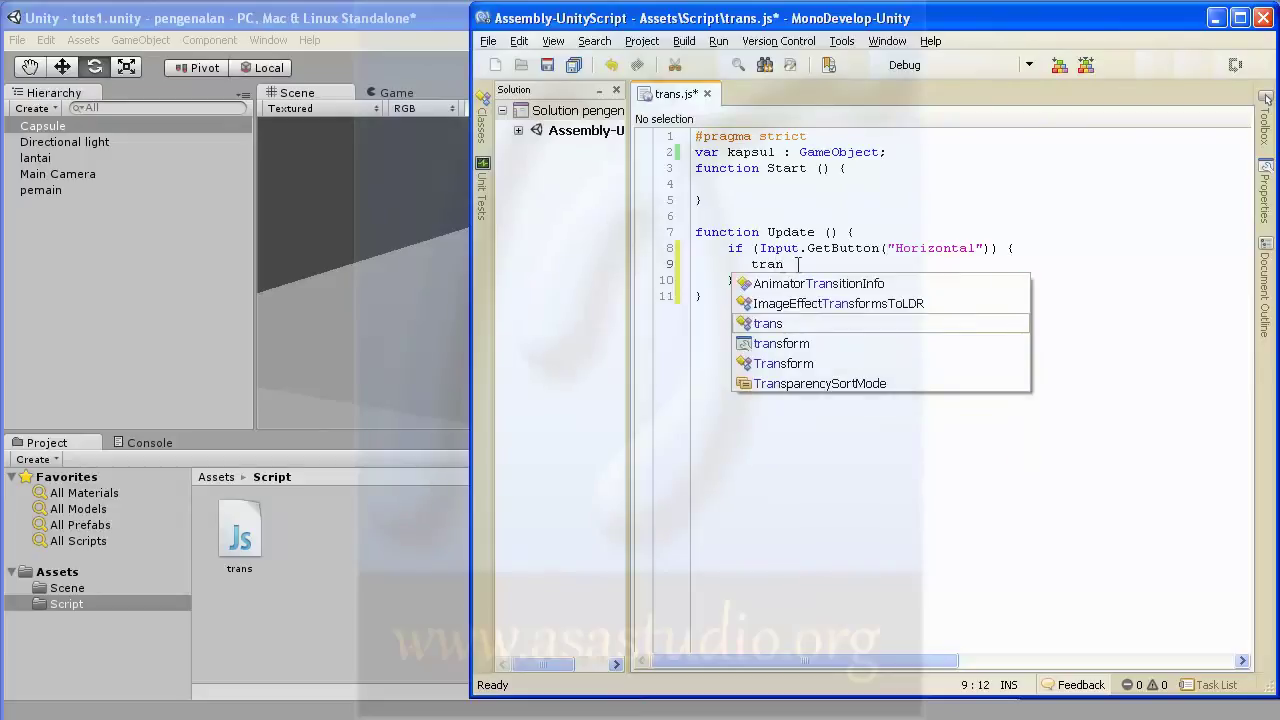
double_click(782, 344)
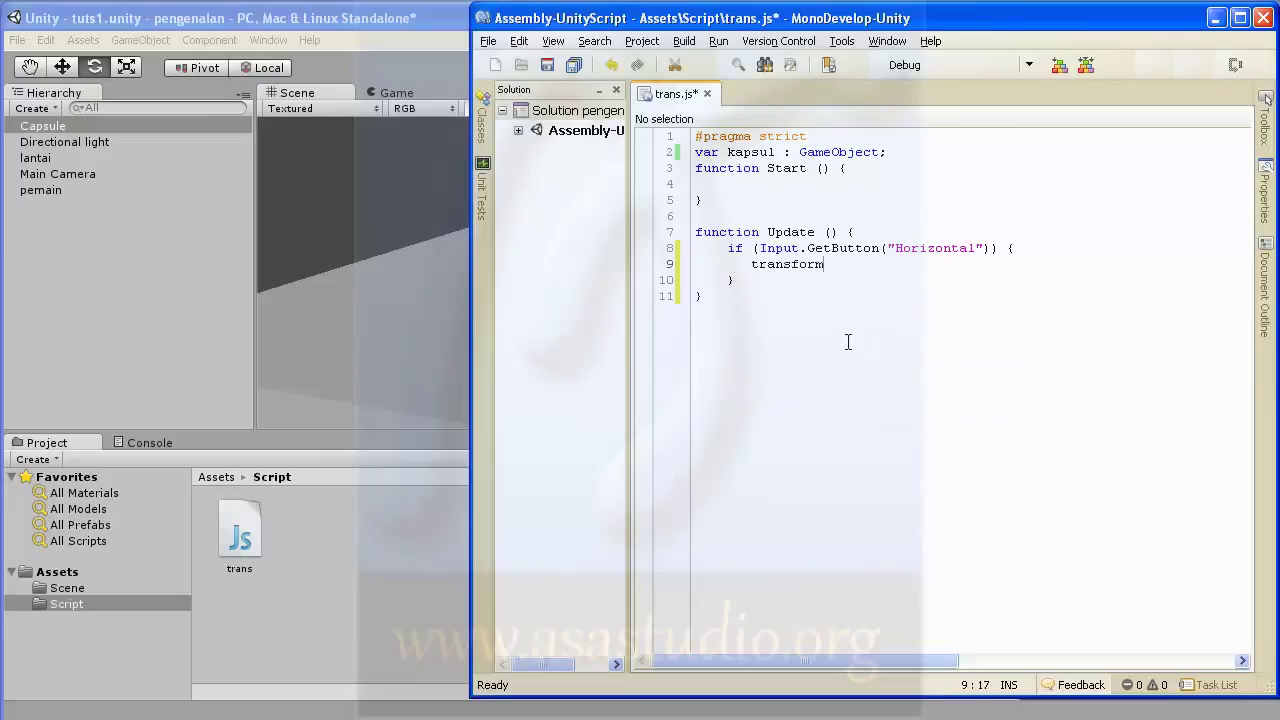
Complete the body statement as transform.position.x += 5; and save trans.js.
text(.)
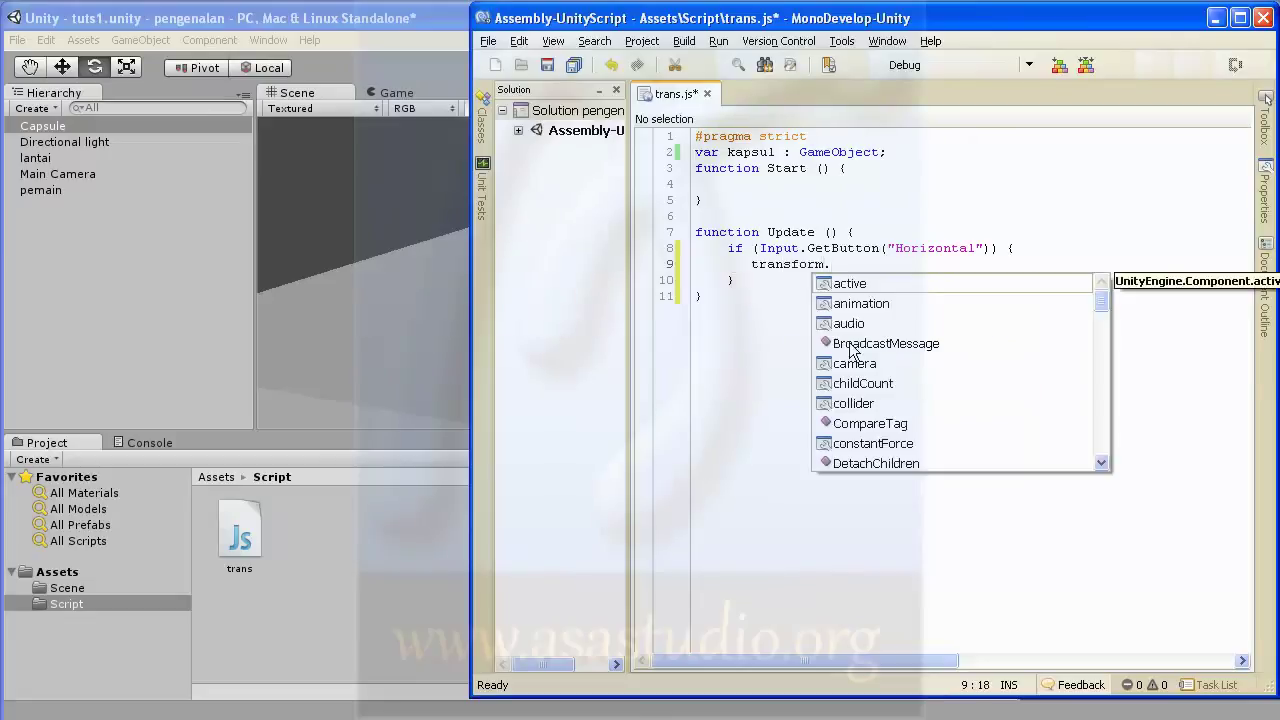
text(p)
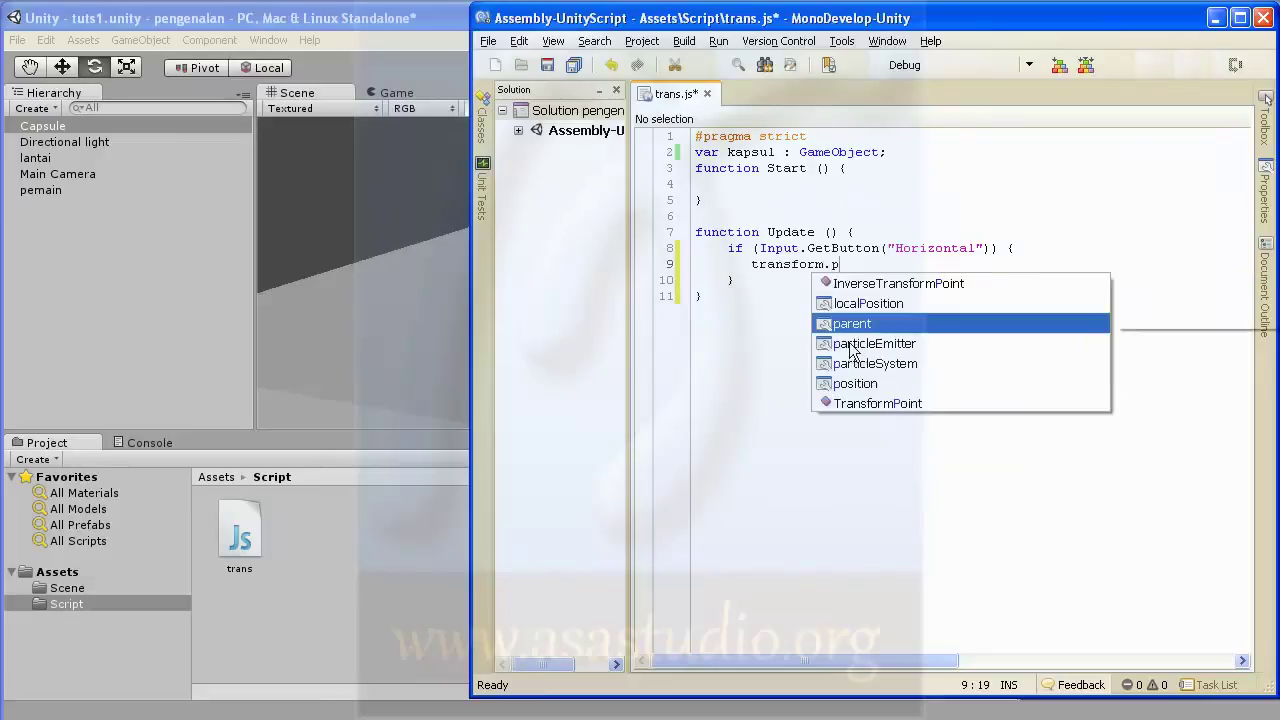
text(o)
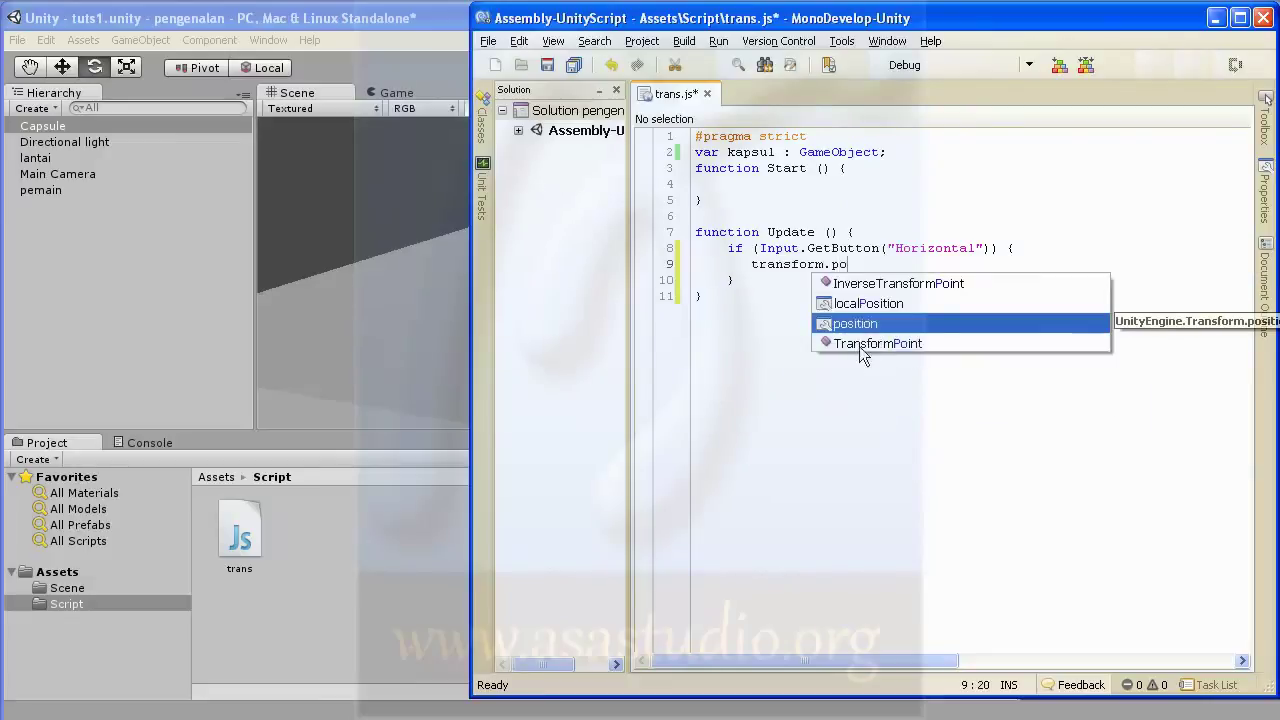
double_click(853, 323)
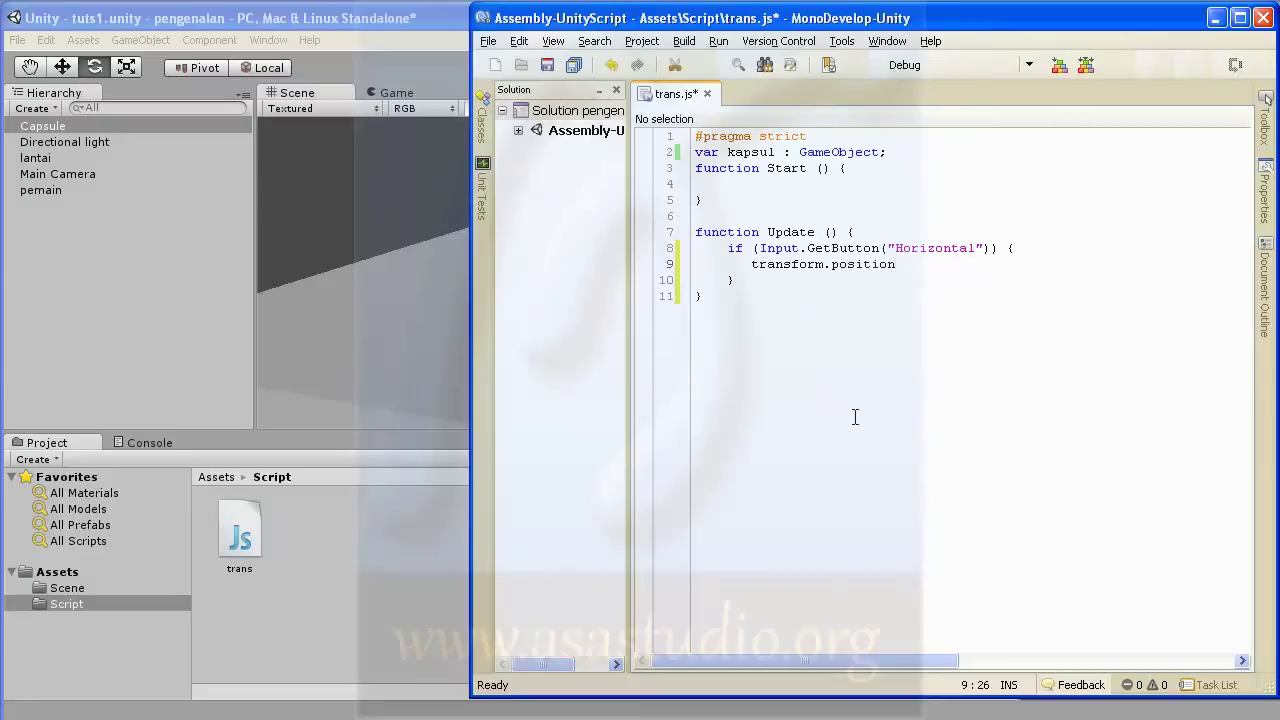
text(.)
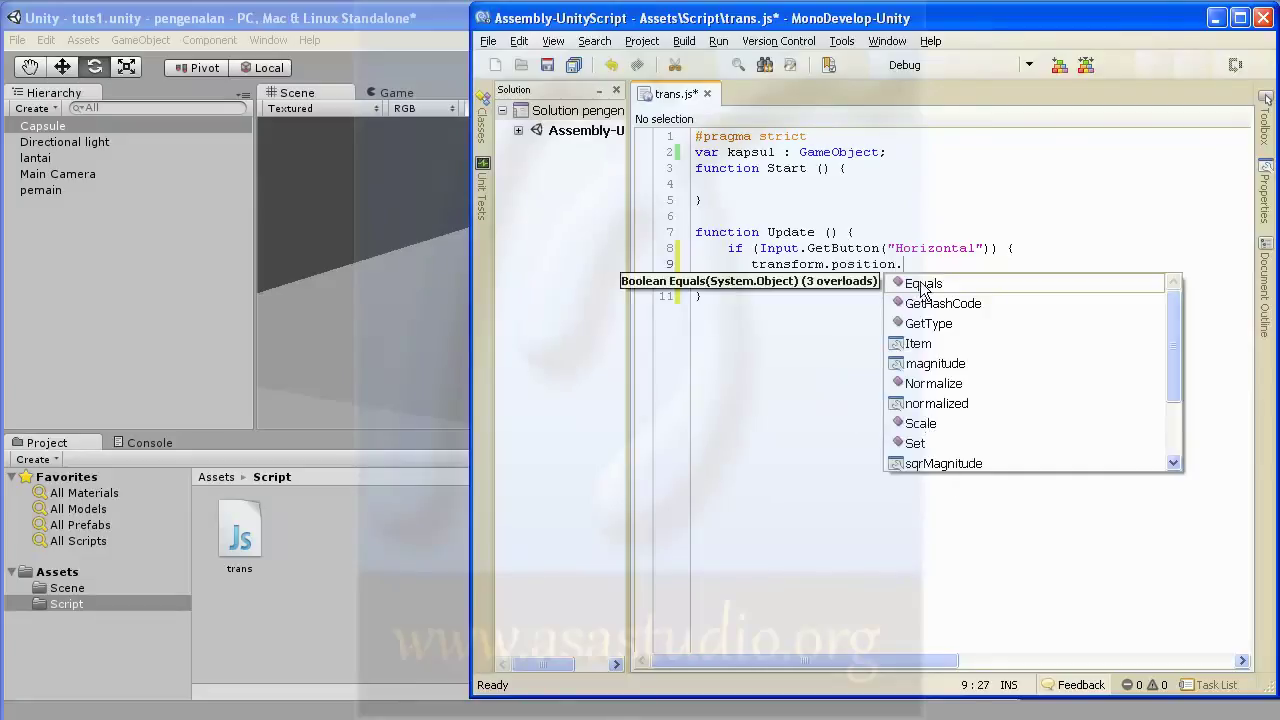
text(x)
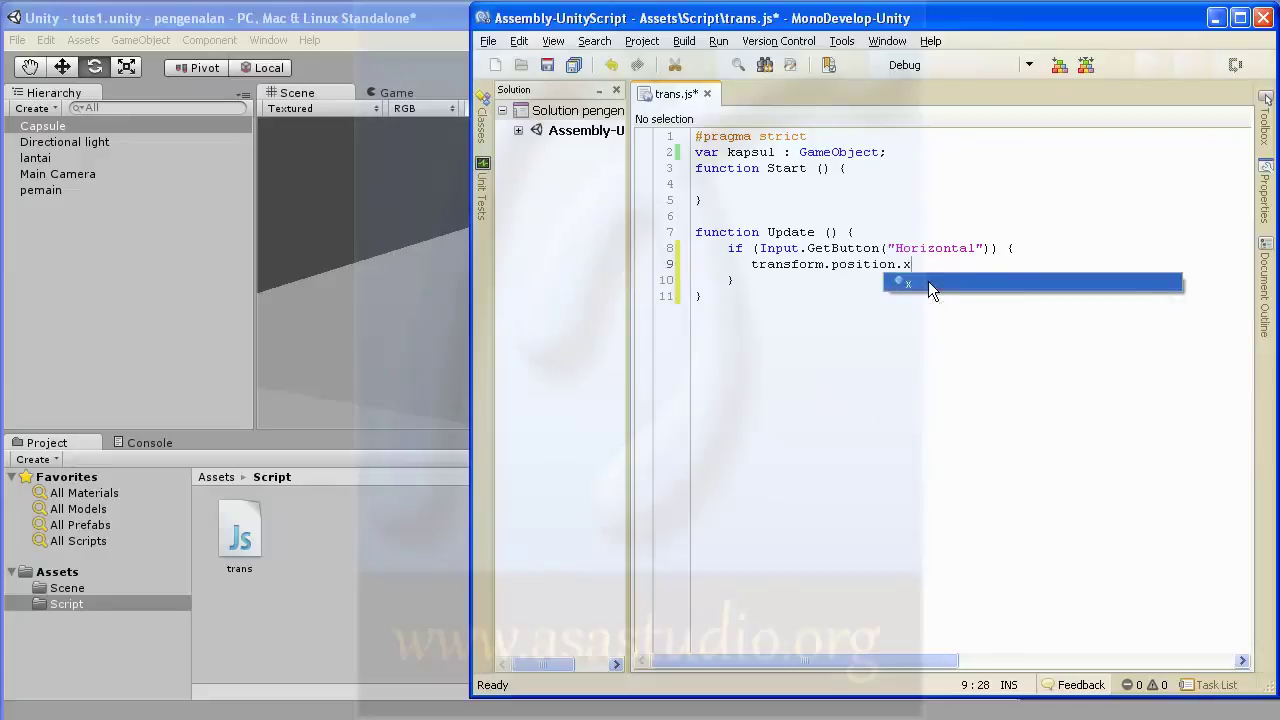
double_click(916, 287)
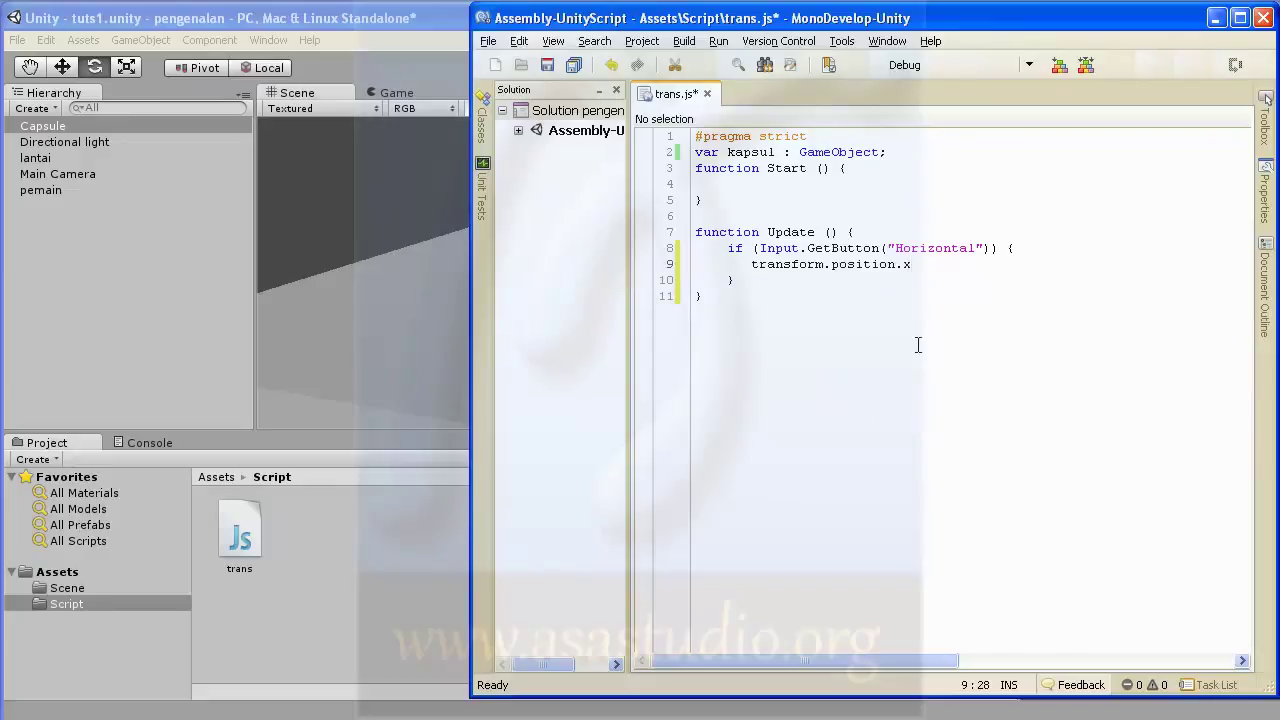
text(+= 5;)
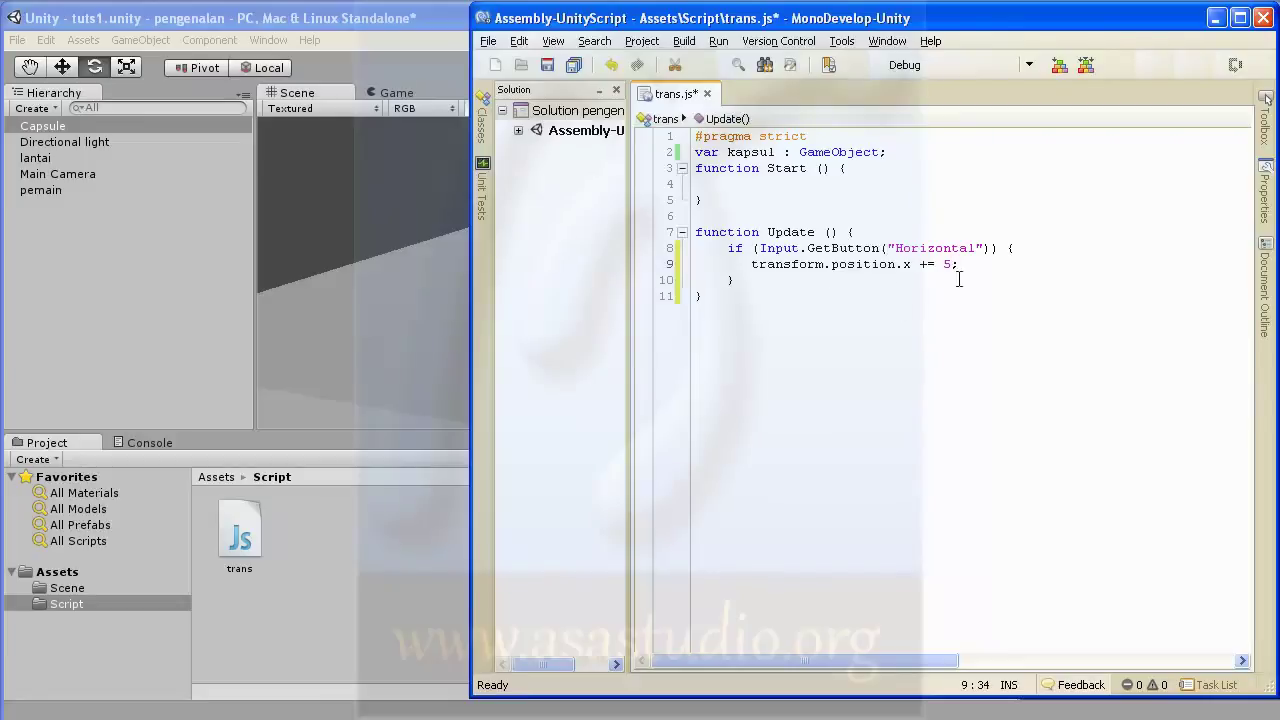
click(573, 65)
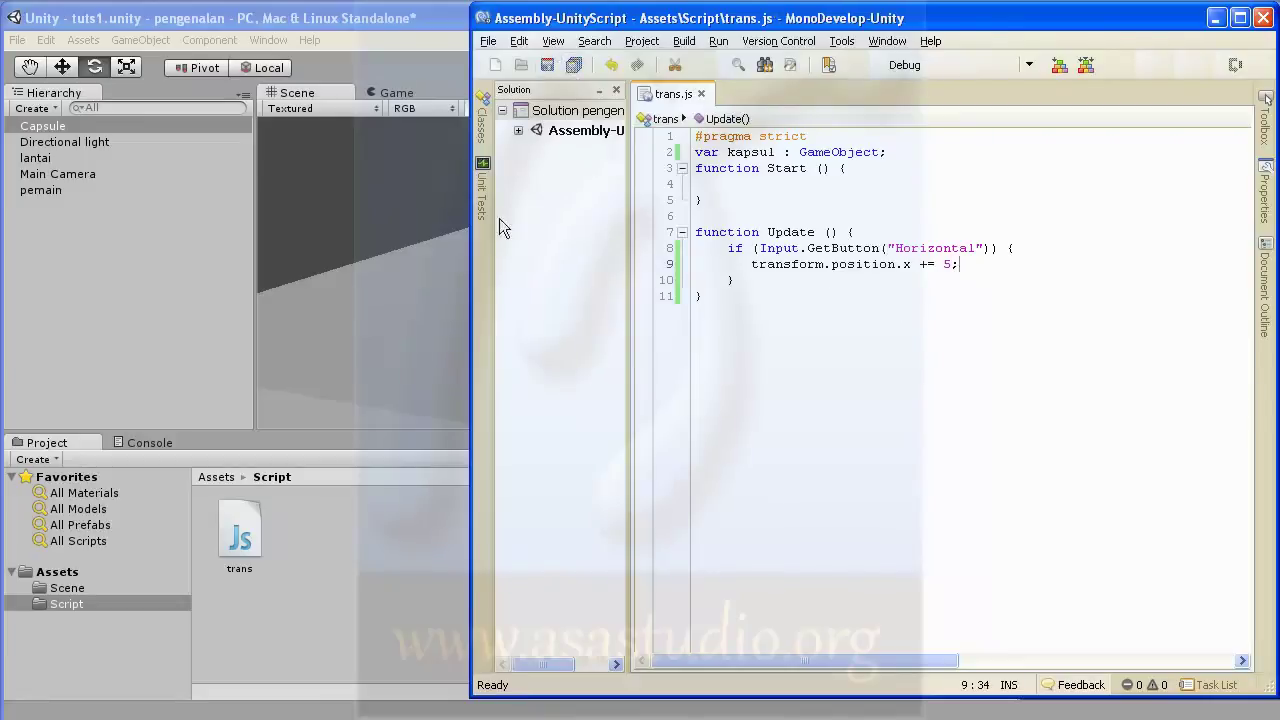
Switch to Unity, save the tuts1 scene, and play the game to test the Capsule's horizontal movement, then stop it.
click(439, 20)
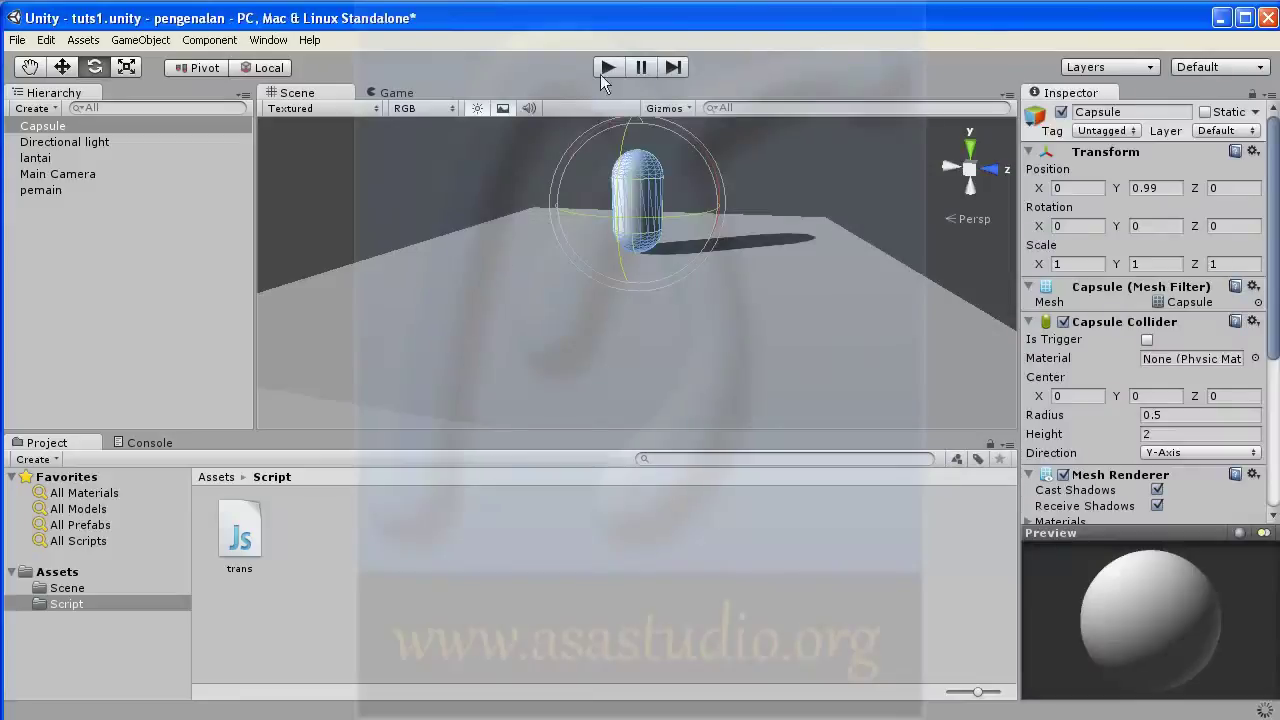
click(17, 40)
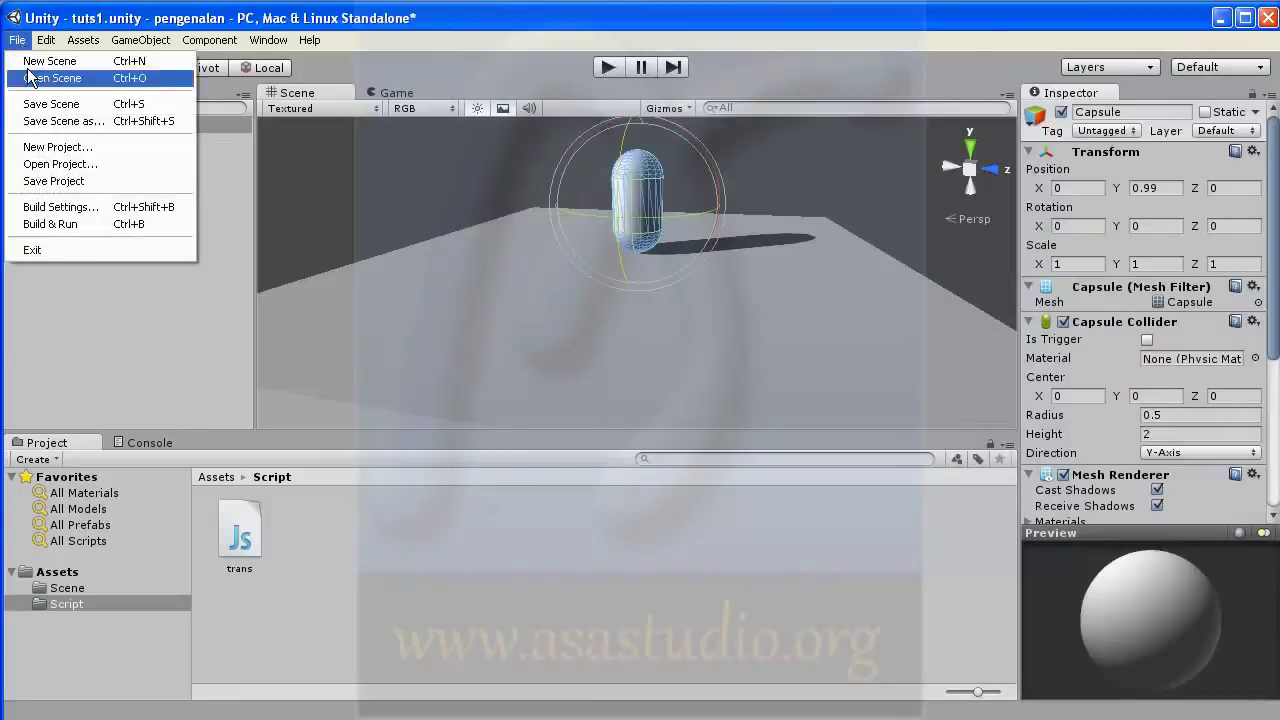
click(50, 104)
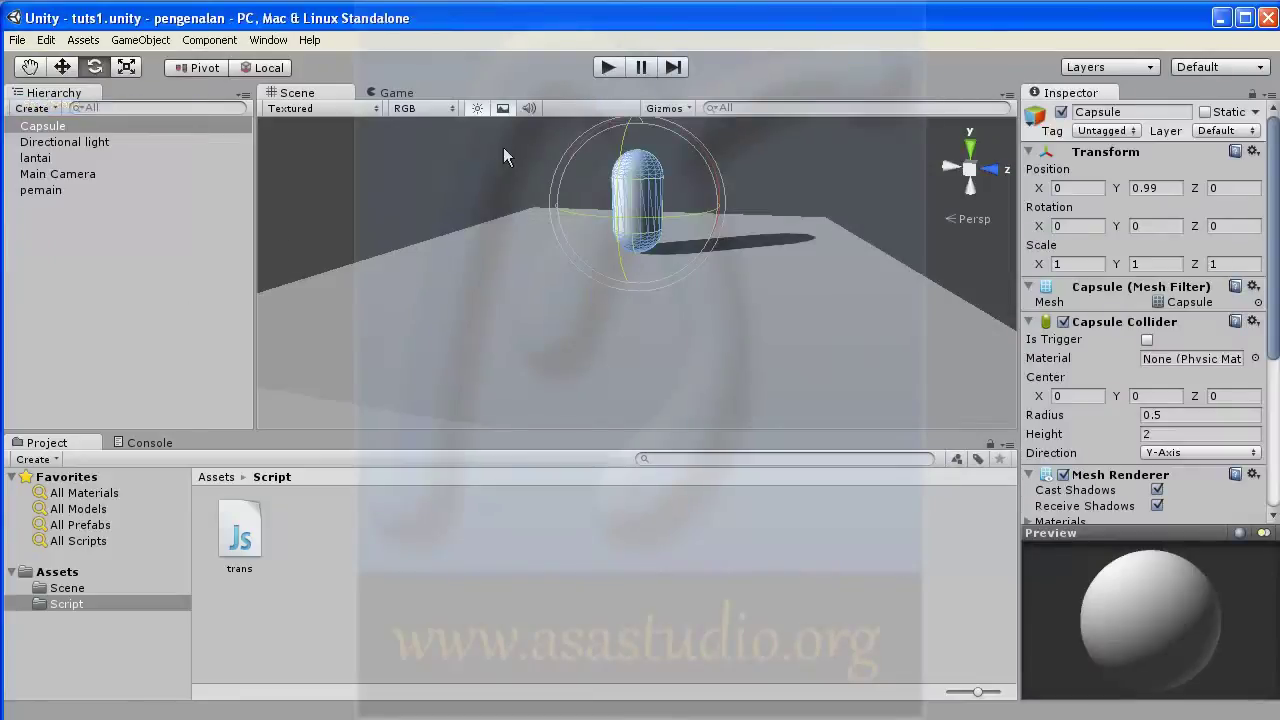
click(606, 64)
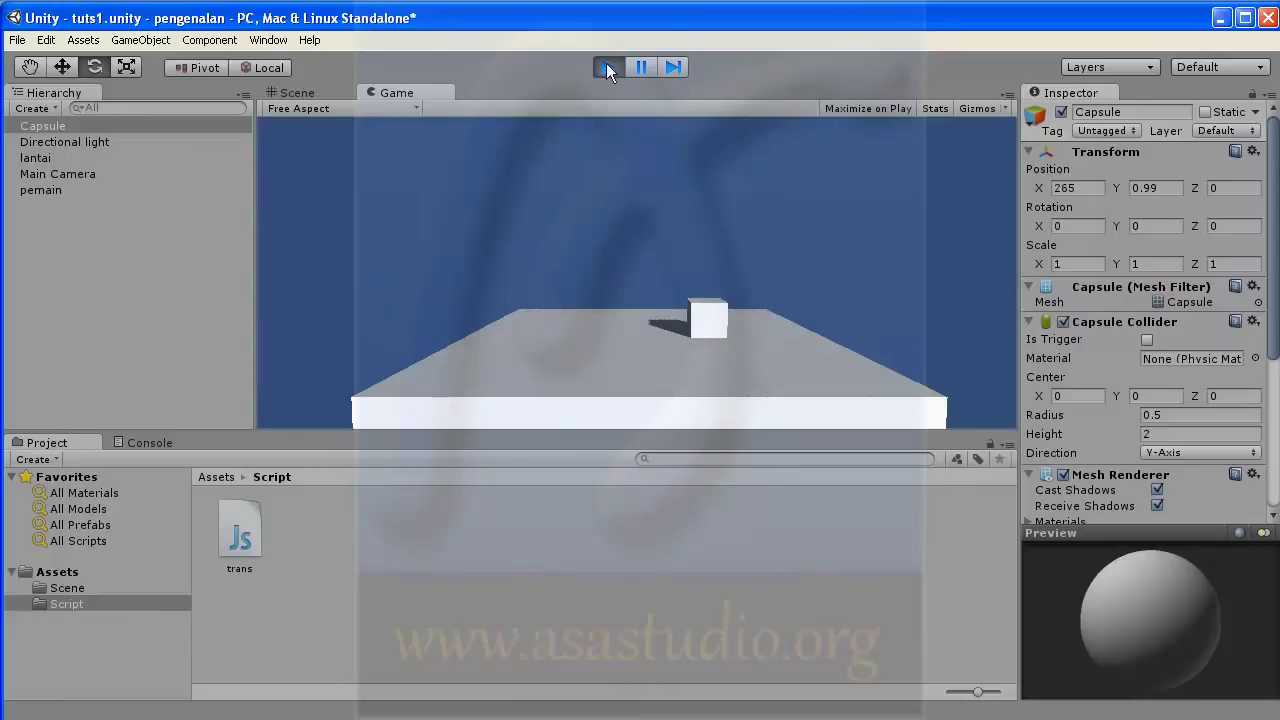
click(606, 66)
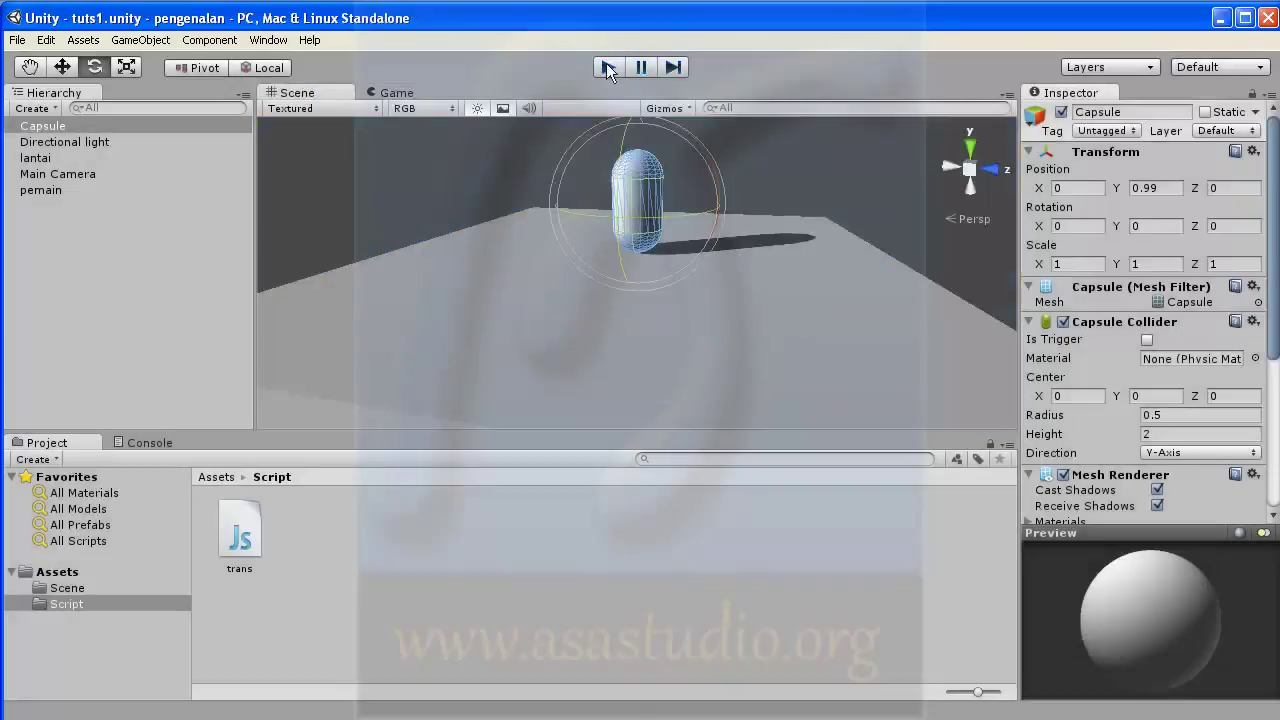
Switch to MonoDevelop, set the position.x increment to 0.1, save trans.js, and return to Unity.
key(alt+Tab)
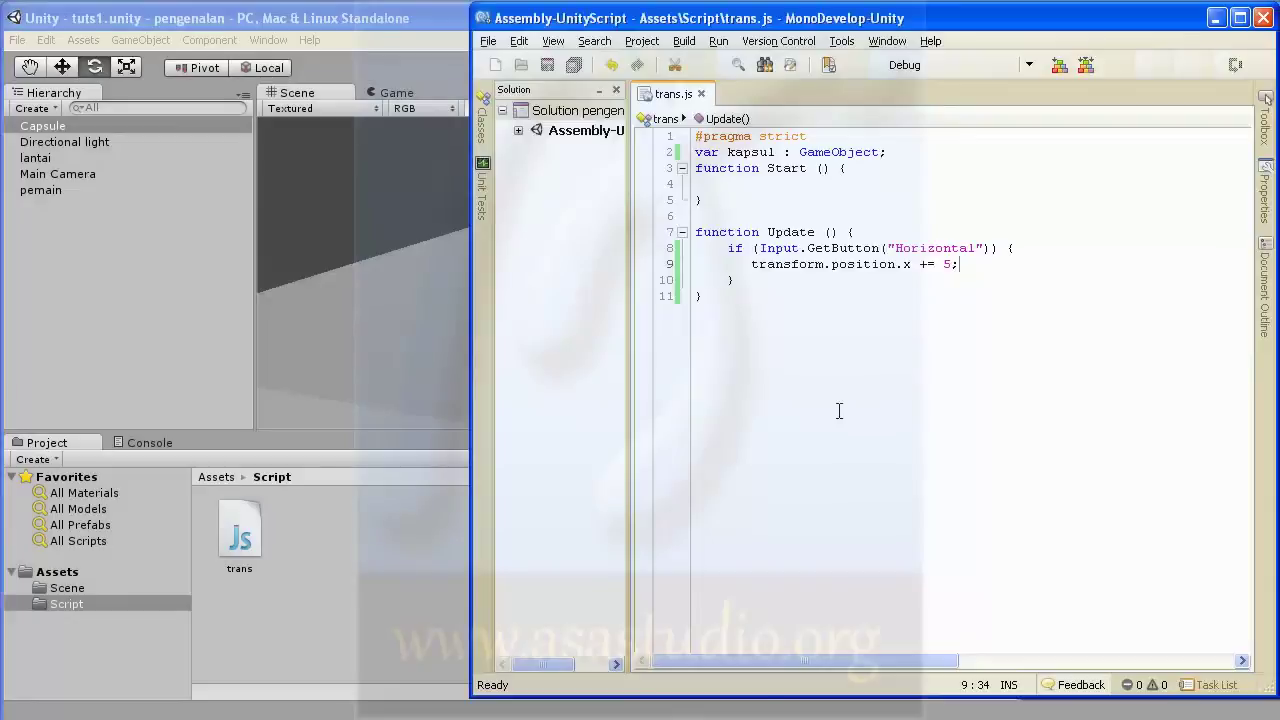
double_click(949, 264)
text(0.1)
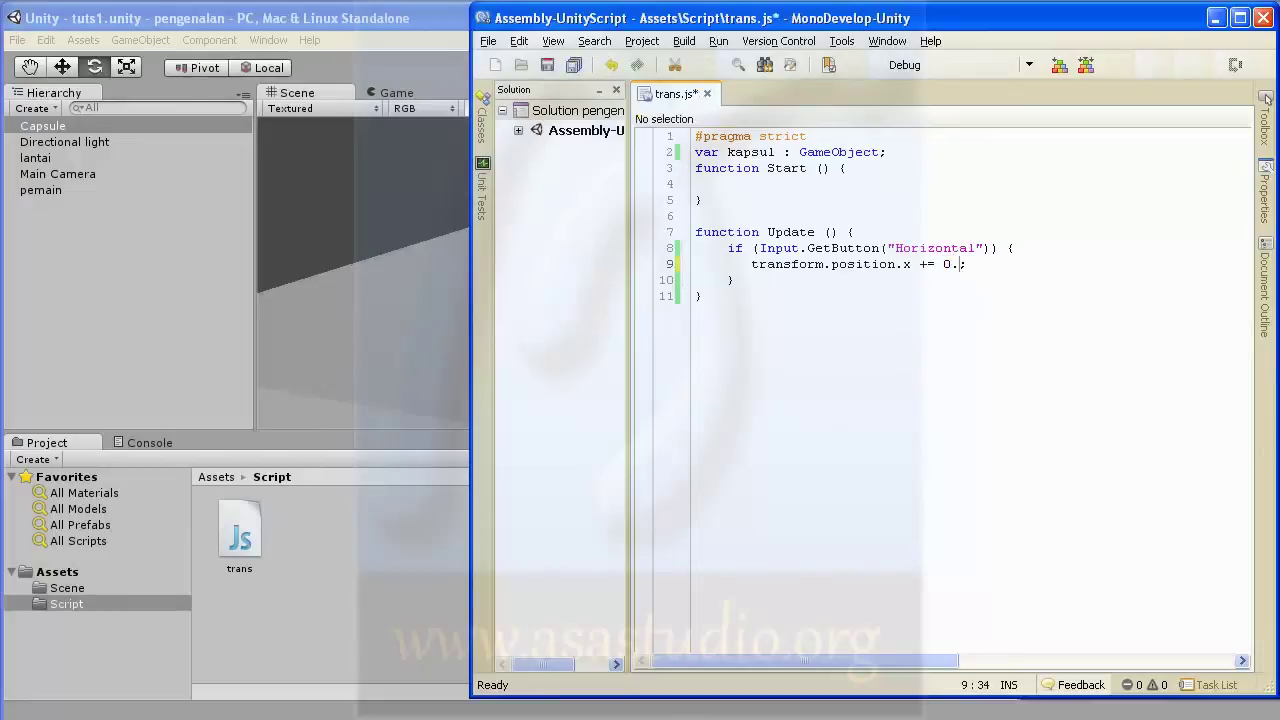
click(547, 64)
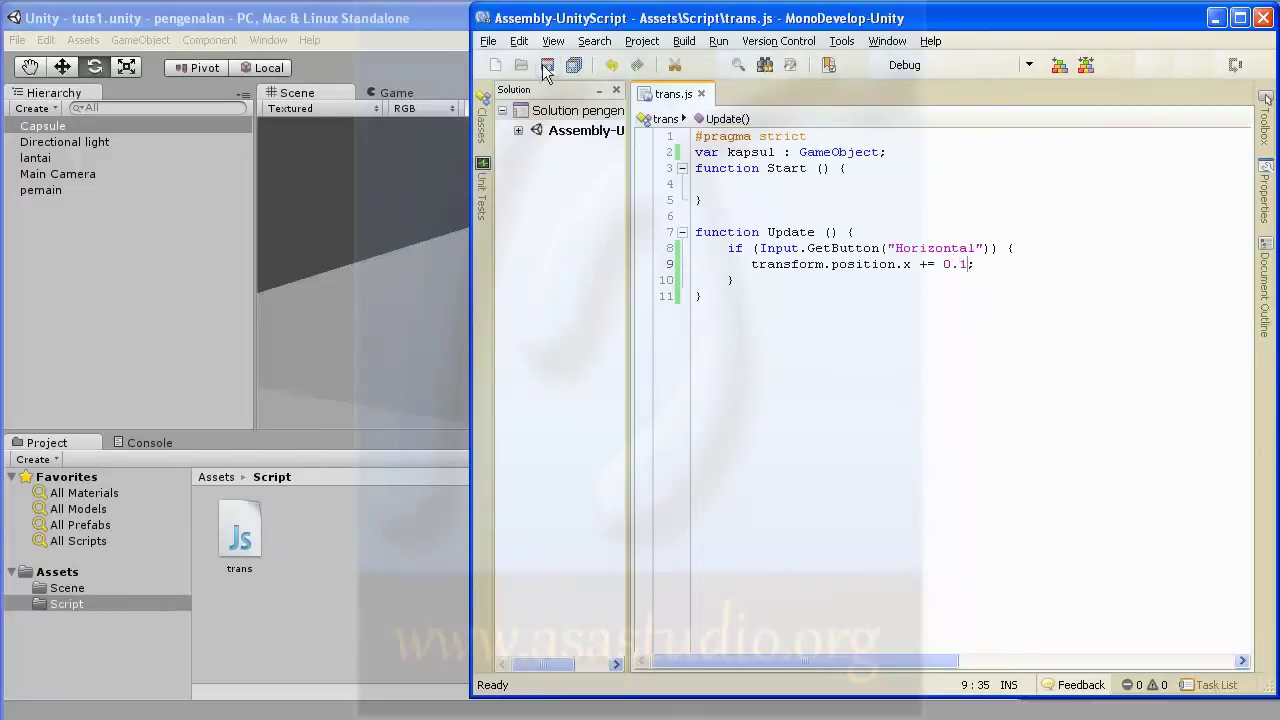
click(368, 23)
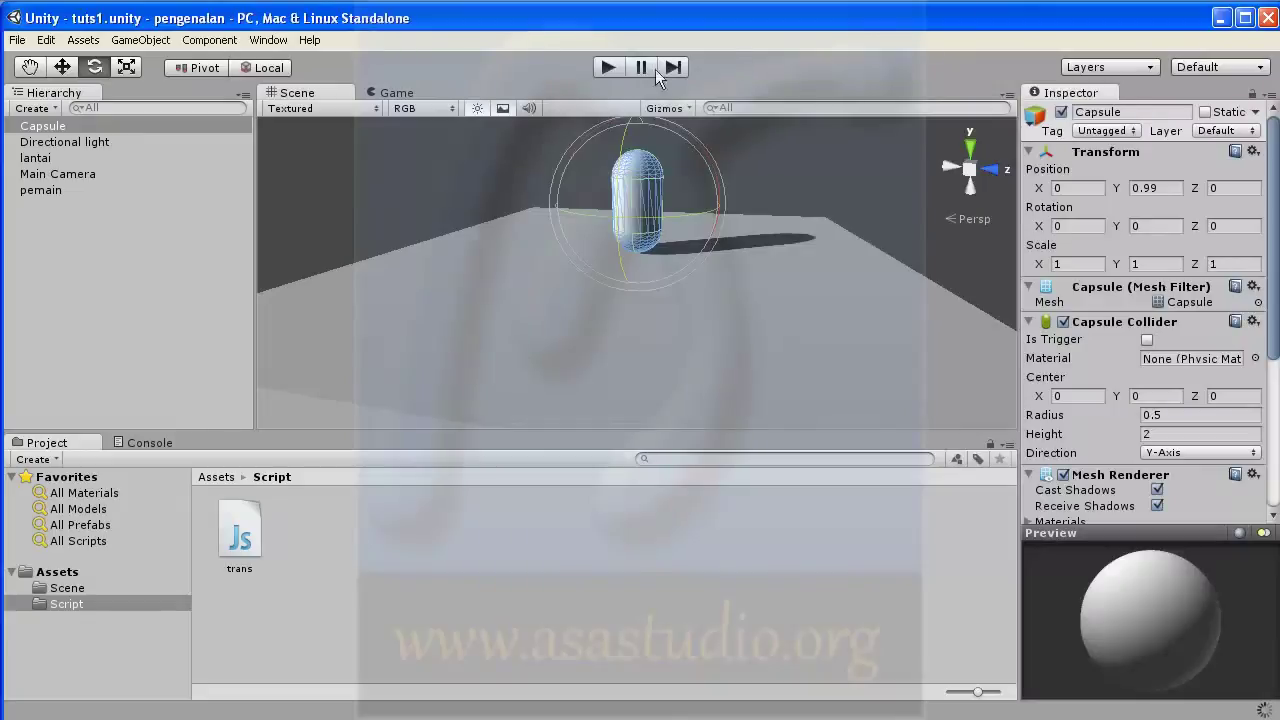
Play the game to test the Capsule's movement with the 0.1 increment, stop it, and switch to MonoDevelop.
click(600, 67)
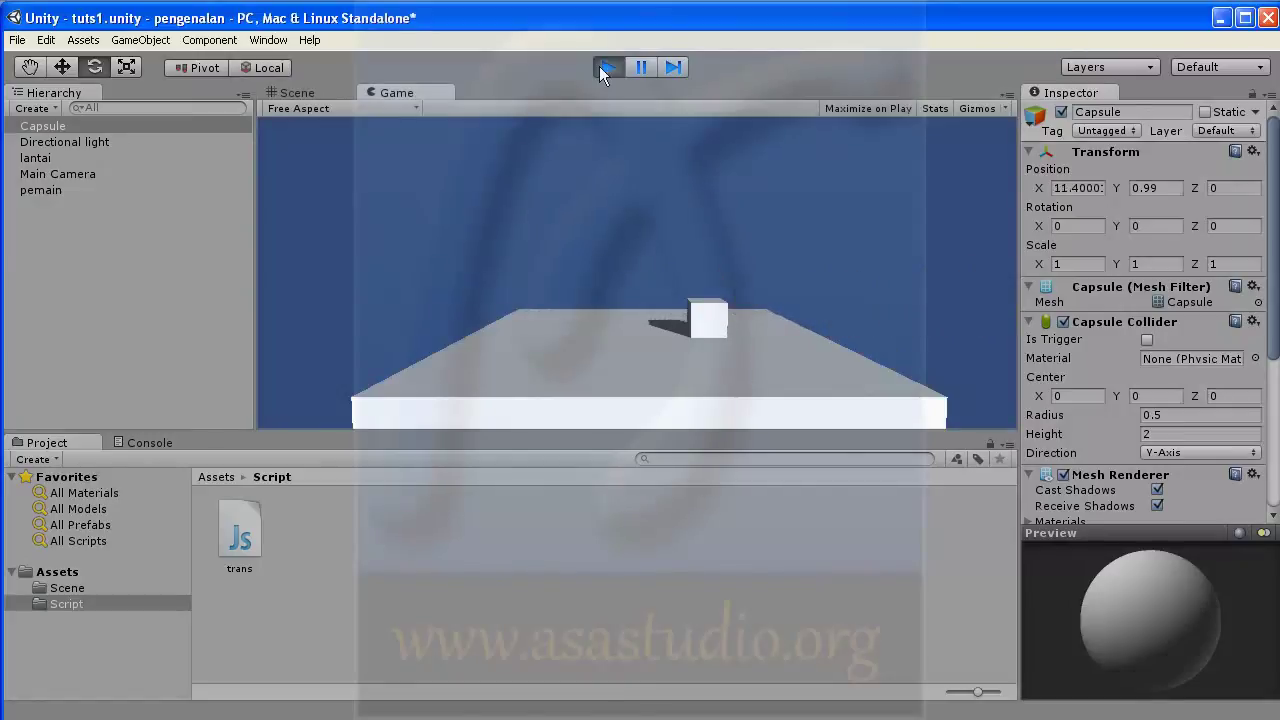
click(599, 66)
click(912, 712)
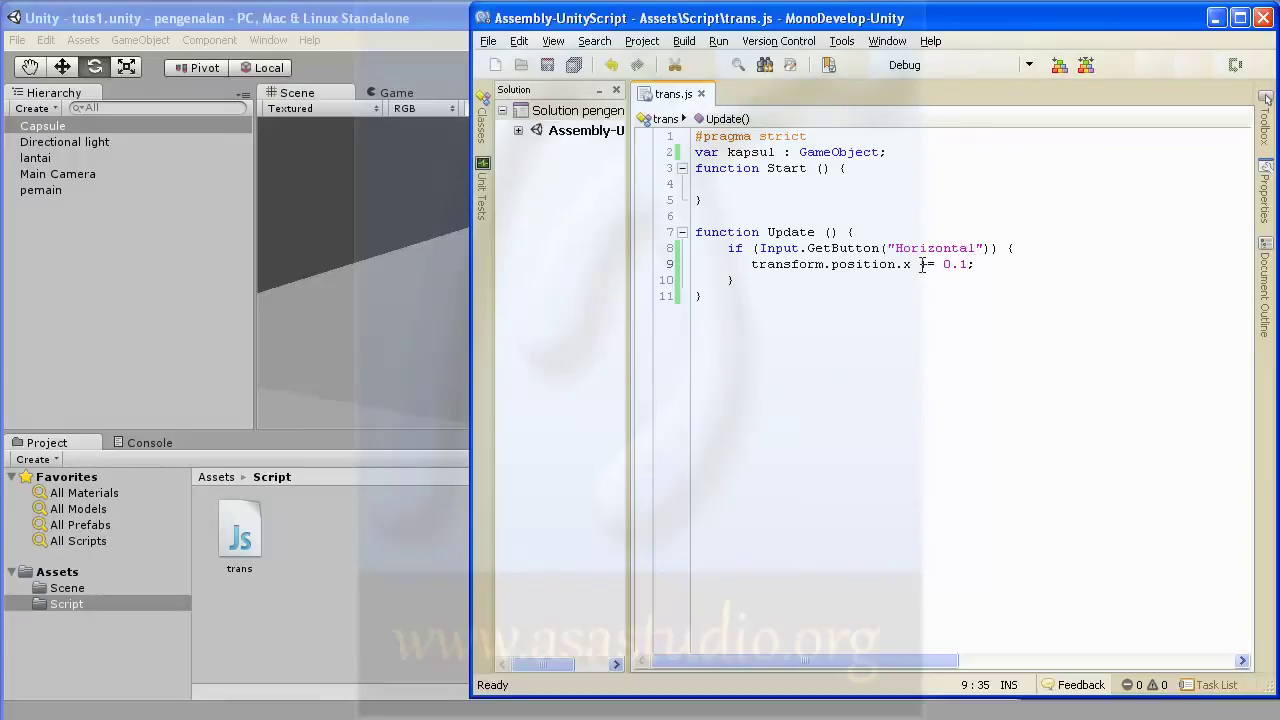
Set the operator in the position.x statement to -= and save trans.js.
drag(919, 264, 926, 264)
text(-)
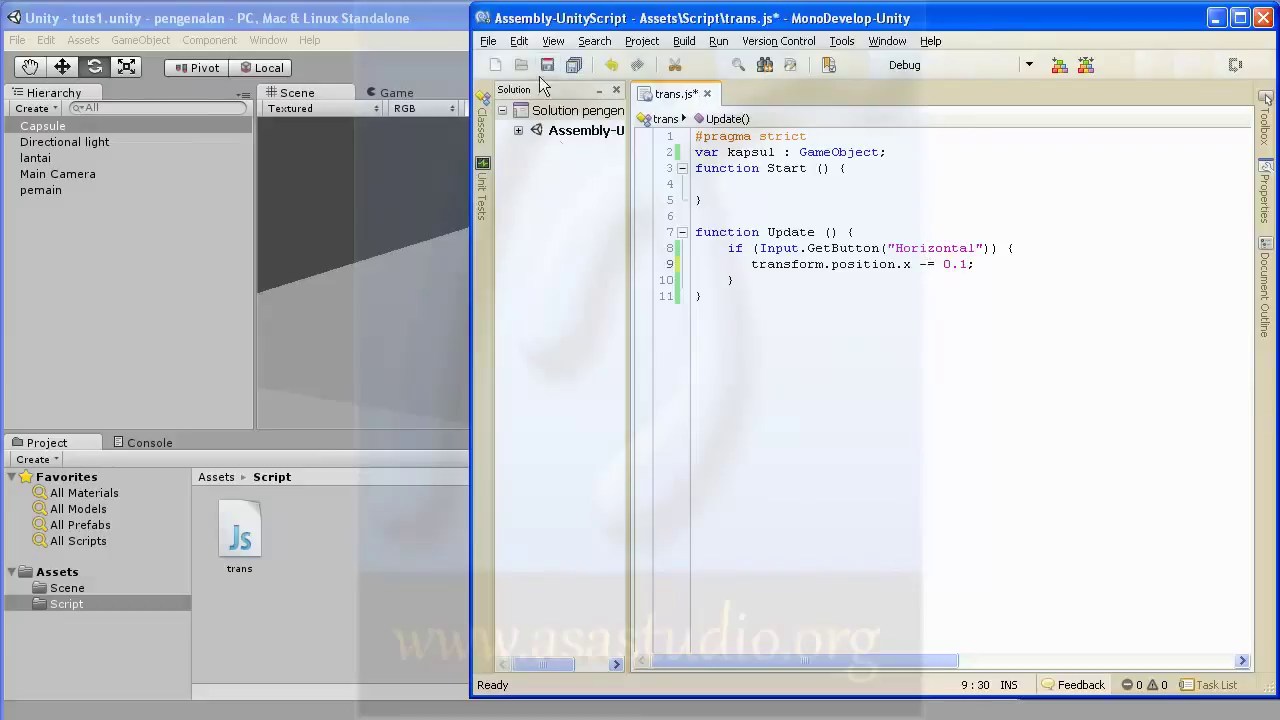
click(547, 64)
Switch to Unity and play the game to test the Capsule's movement in the negative X direction, then stop it.
click(342, 16)
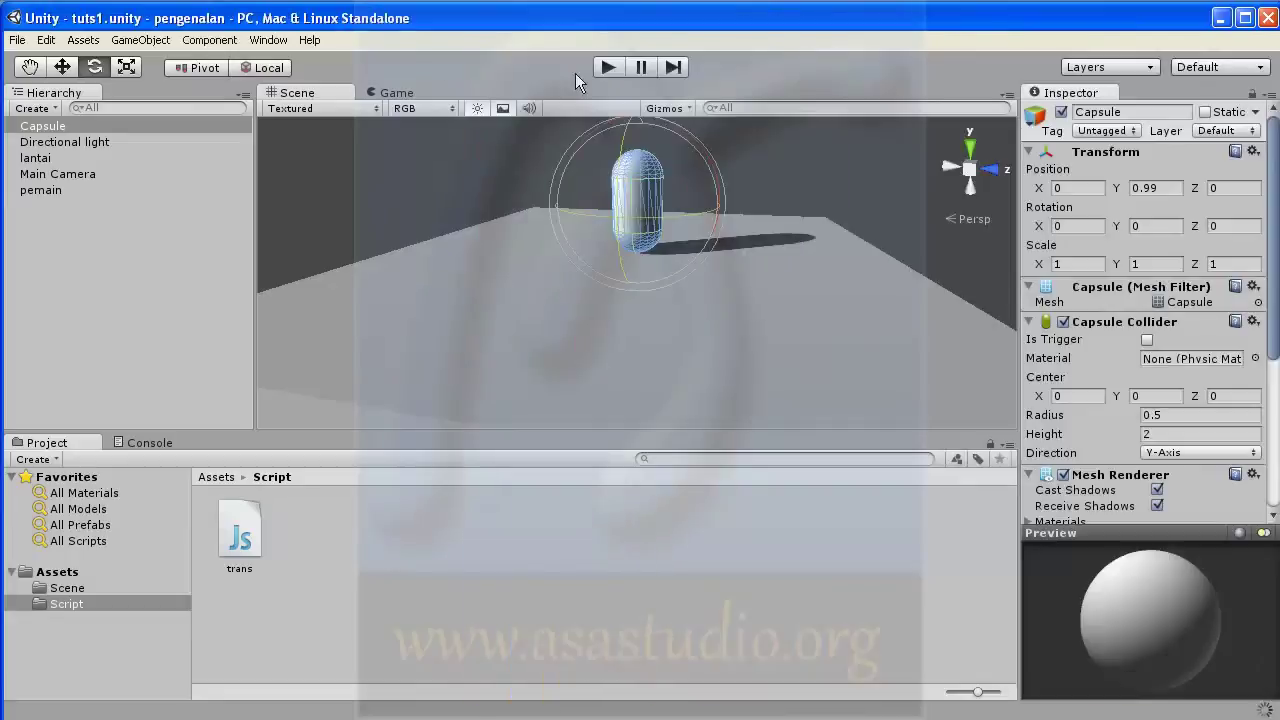
click(610, 68)
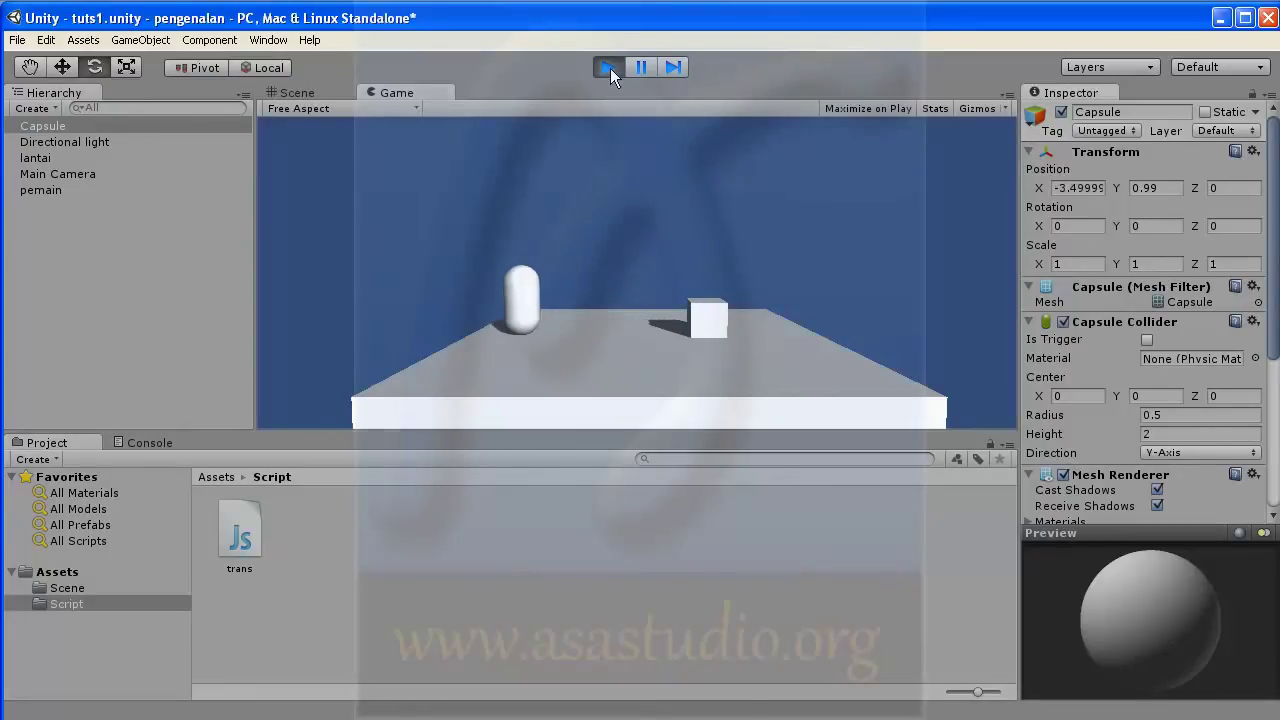
click(610, 68)
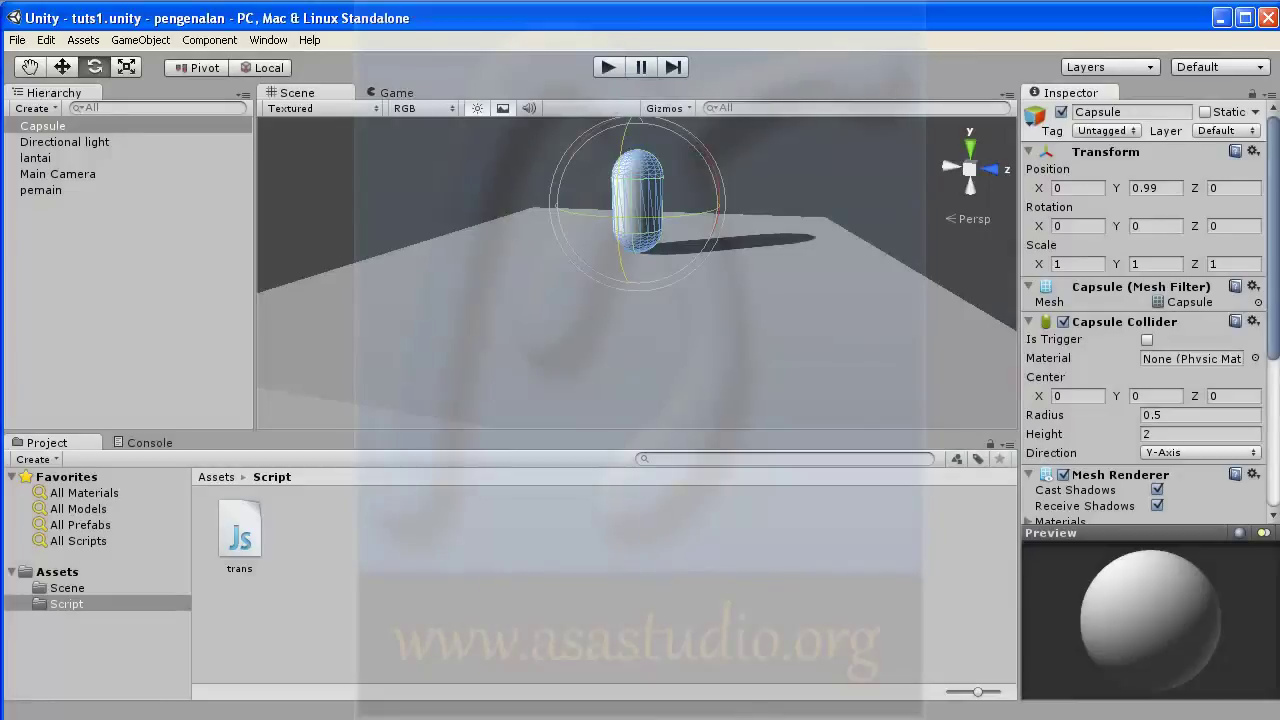
Switch to MonoDevelop and change the if condition's Input method to GetKey.
key(alt+Tab)
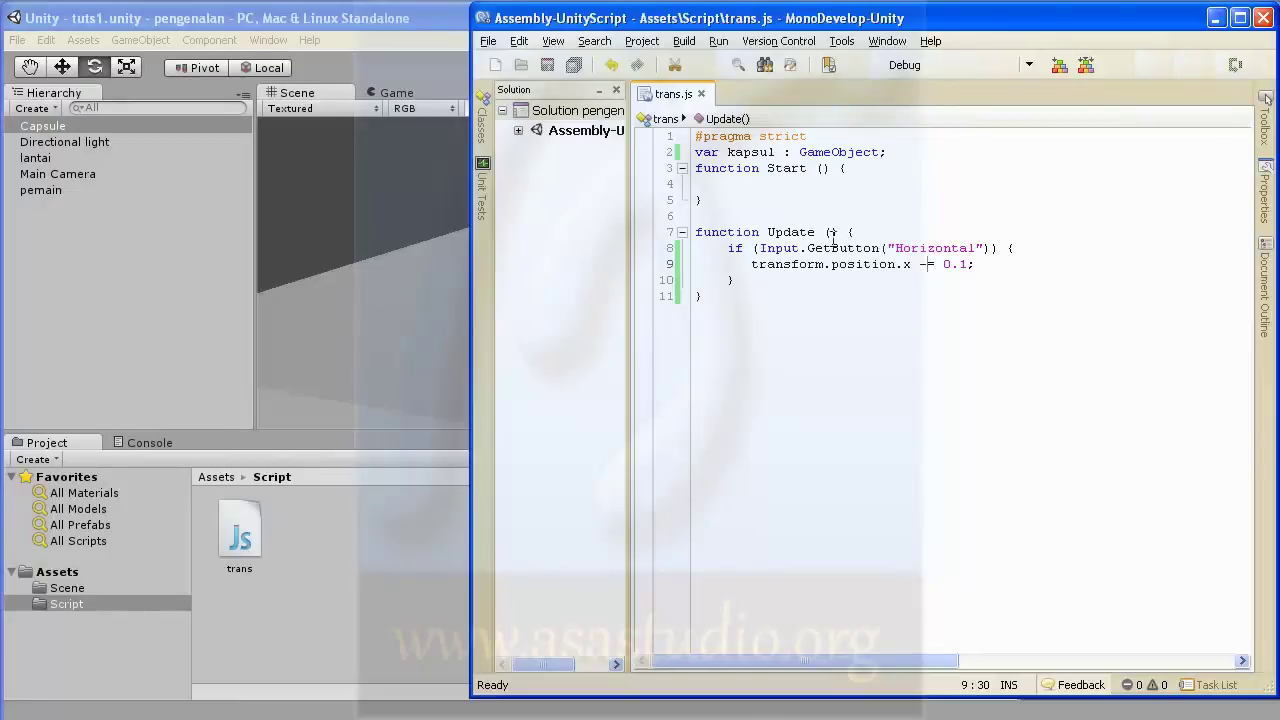
drag(830, 249, 881, 250)
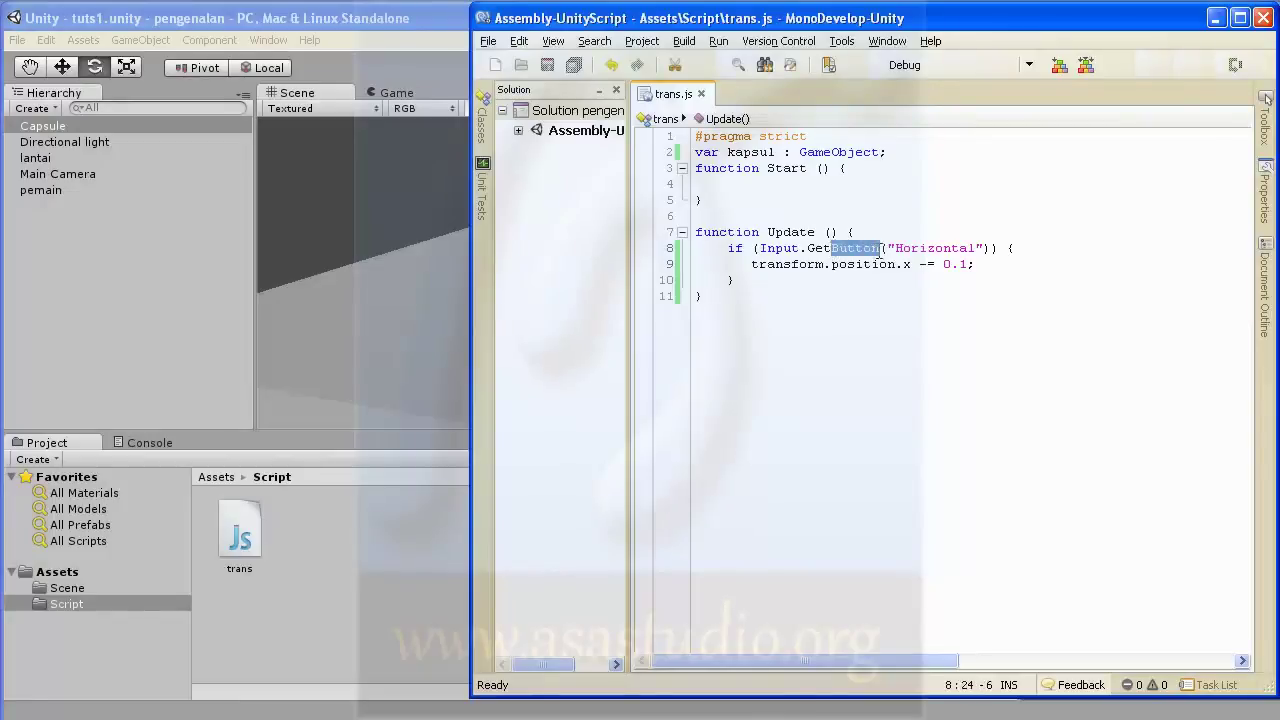
text(Key)
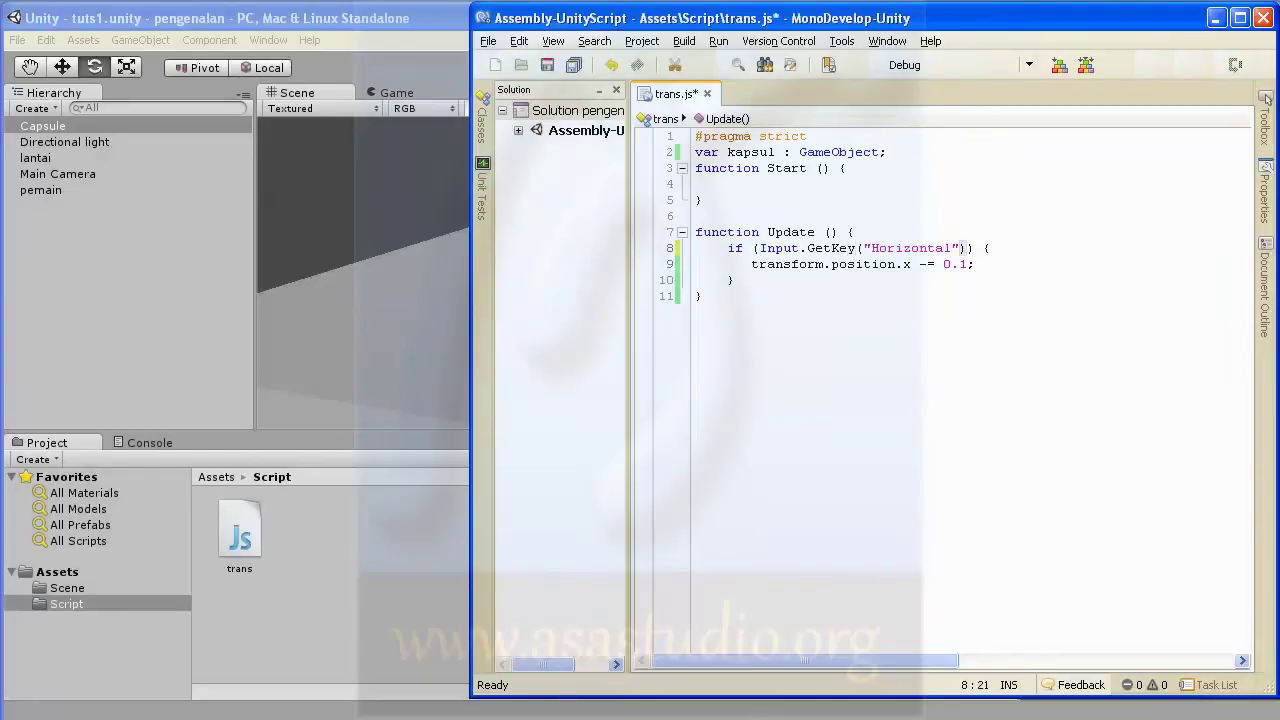
Try "Up" as the key name in the GetKey condition and save trans.js.
key(Right)
key(shift+Right)
key(shift+Right)
key(shift+Right)
key(shift+Right)
key(shift+Right)
key(shift+Right)
key(shift+Right)
key(shift+Right)
key(shift+Right)
key(shift+Right)
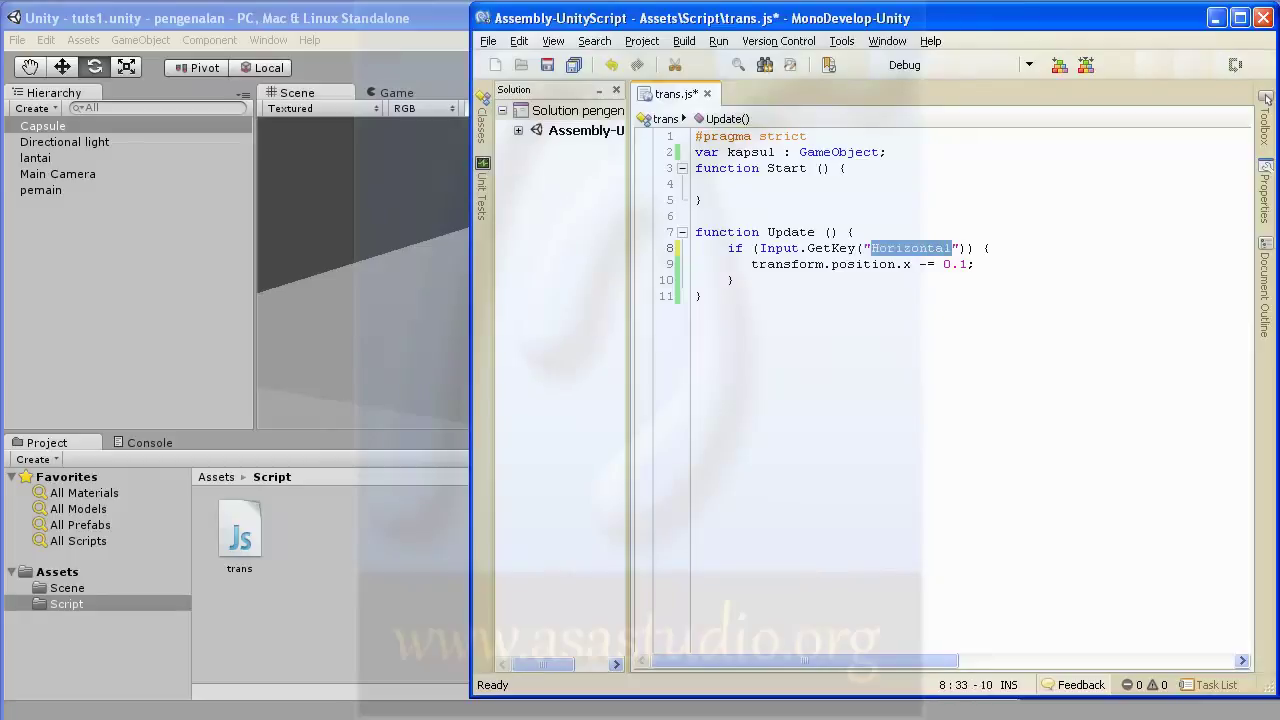
text(Up)
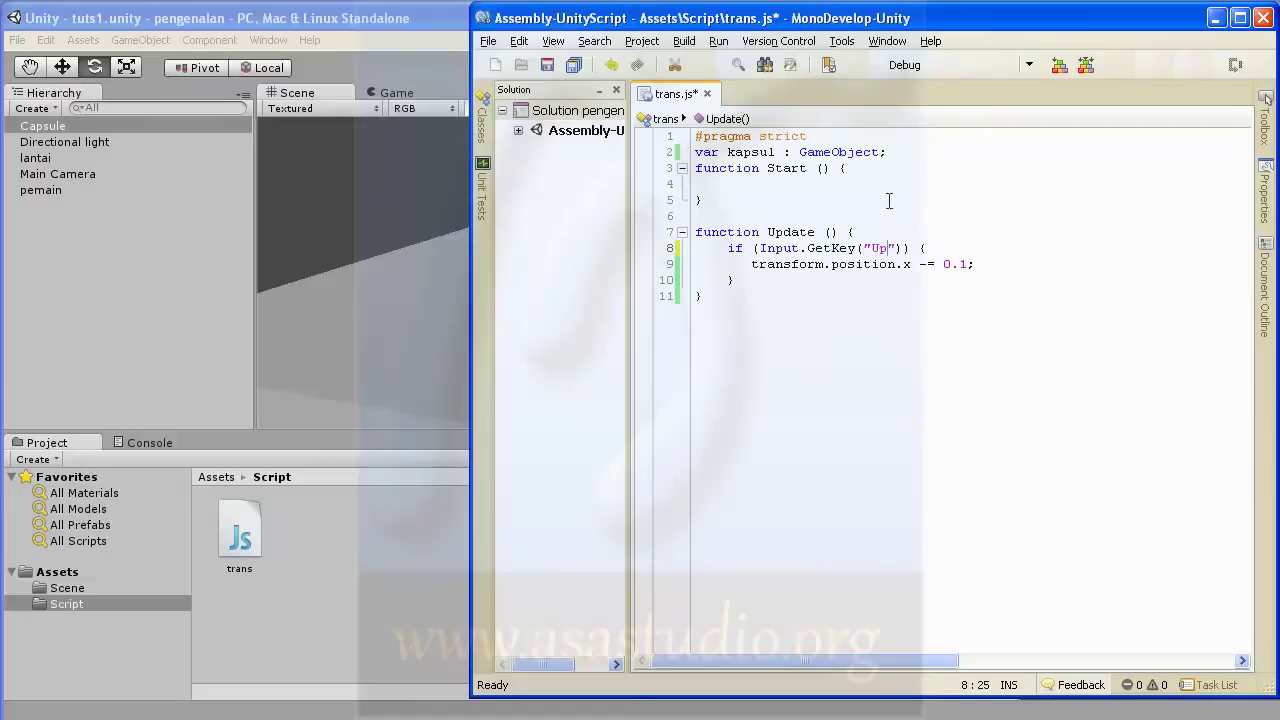
key(ctrl+s)
Switch to Unity and play the game to test the "Up" key condition, then stop it.
key(alt+Tab)
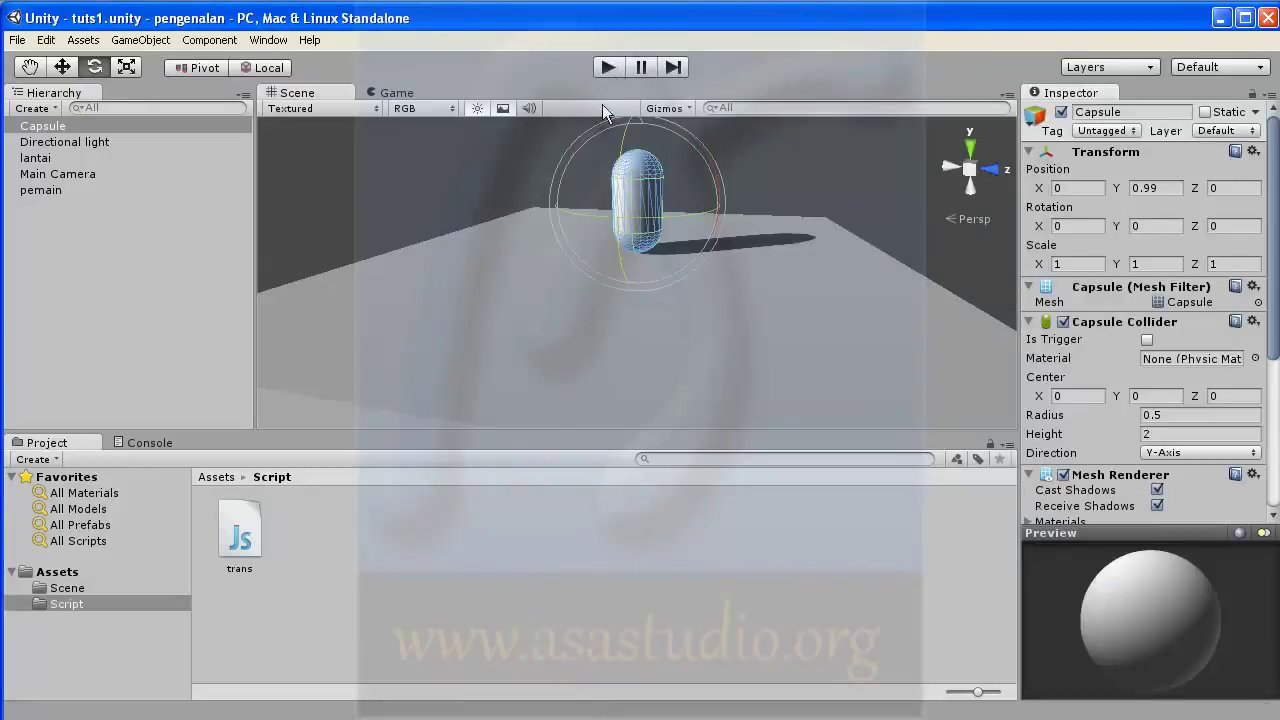
click(608, 67)
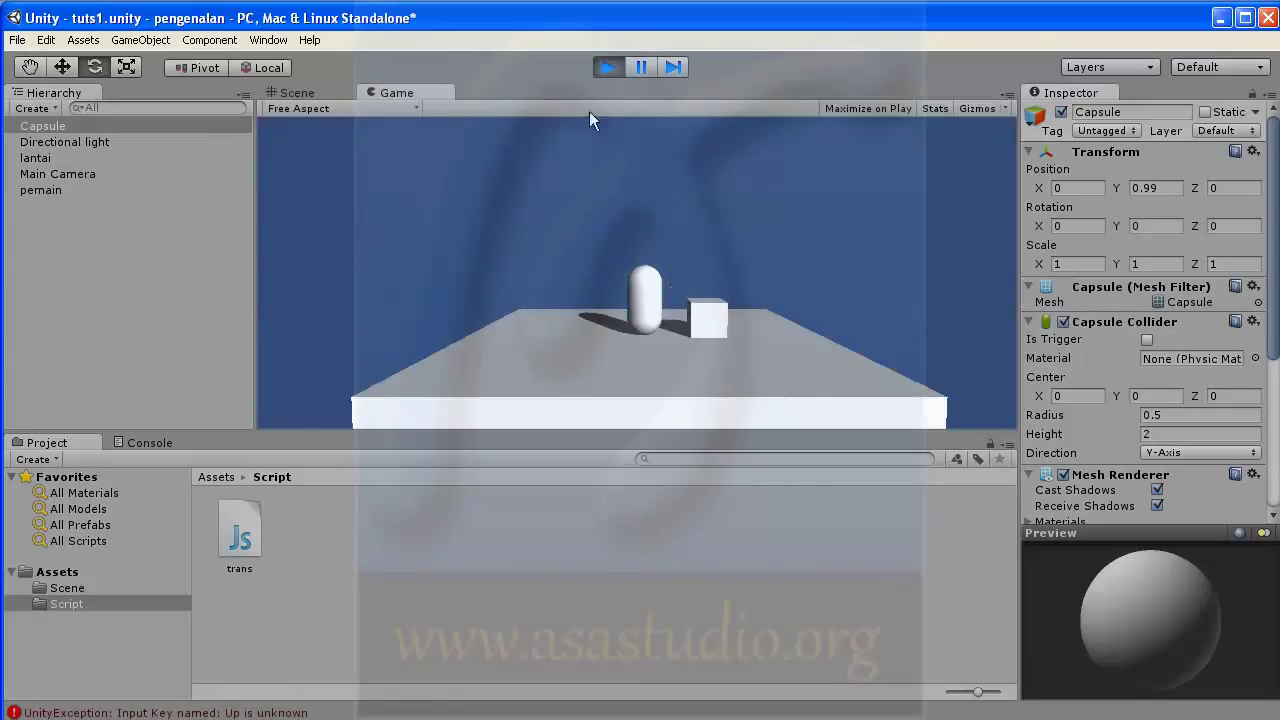
click(607, 67)
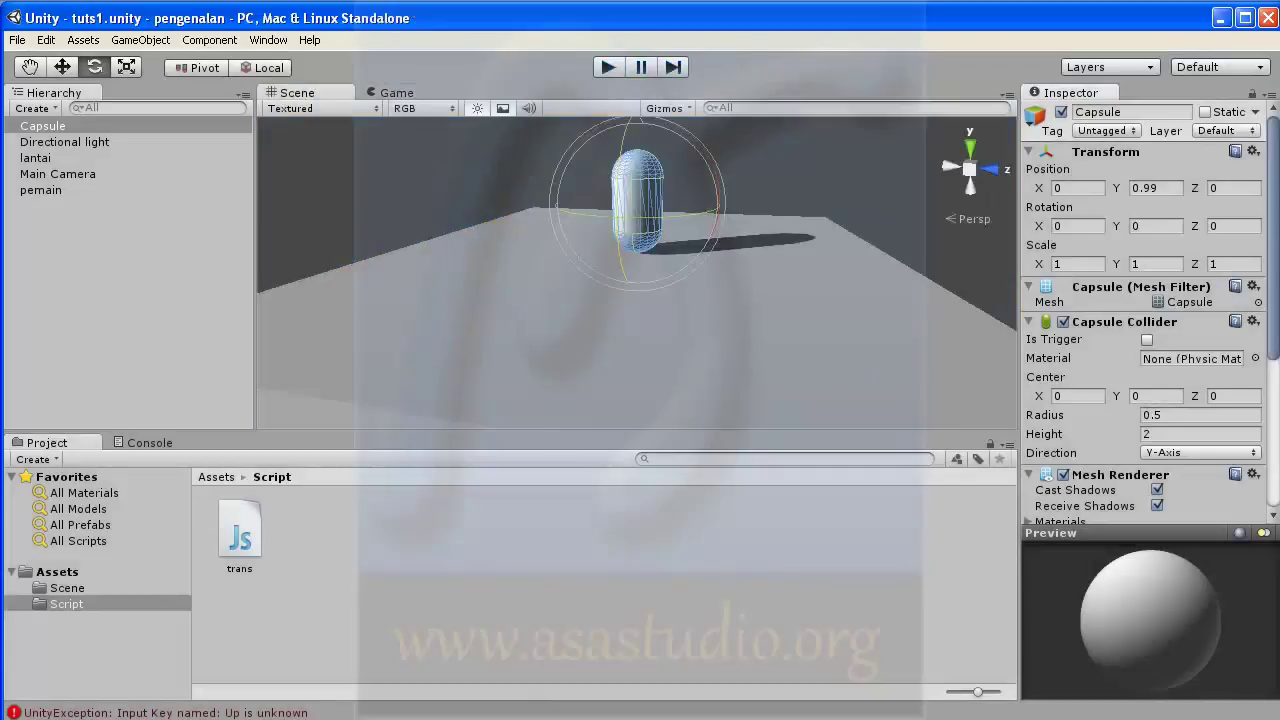
Switch to Firefox, search the Unity scripting reference for getkey, and examine the key names in the Input.GetKey example.
key(alt+Tab)
scroll(205, 178, up, 5)
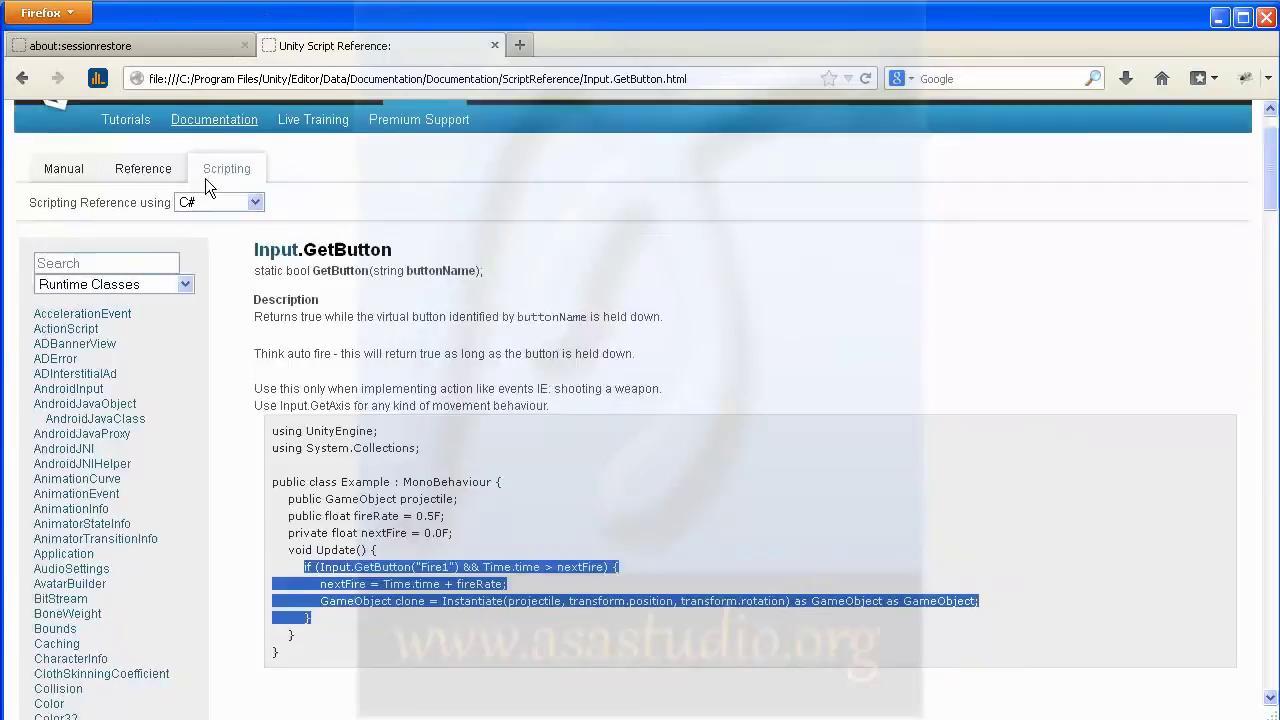
click(110, 312)
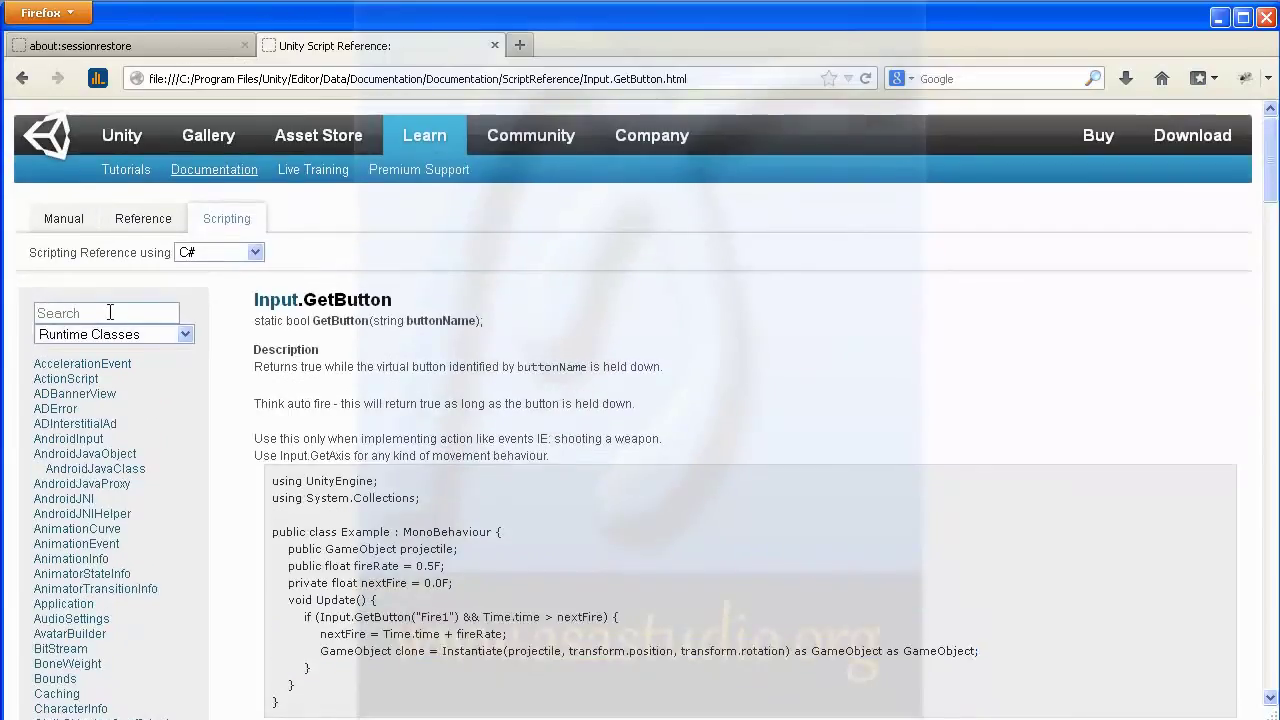
text(getkey)
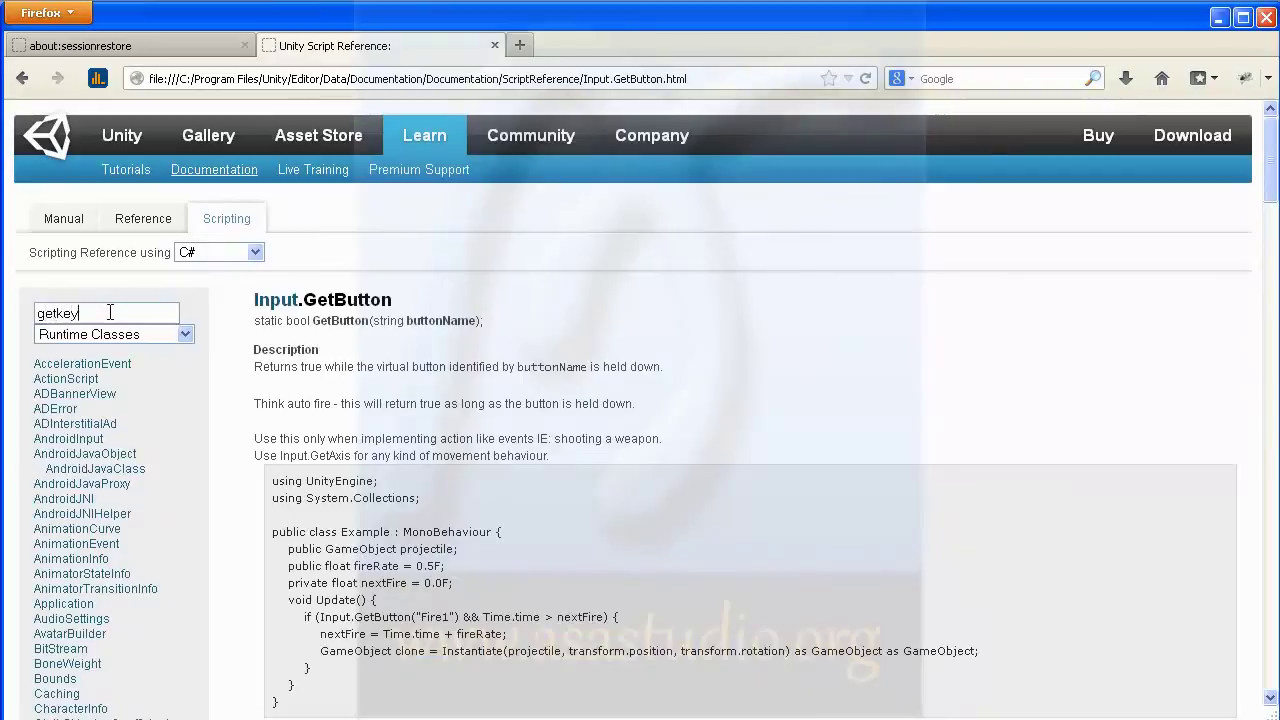
key(Return)
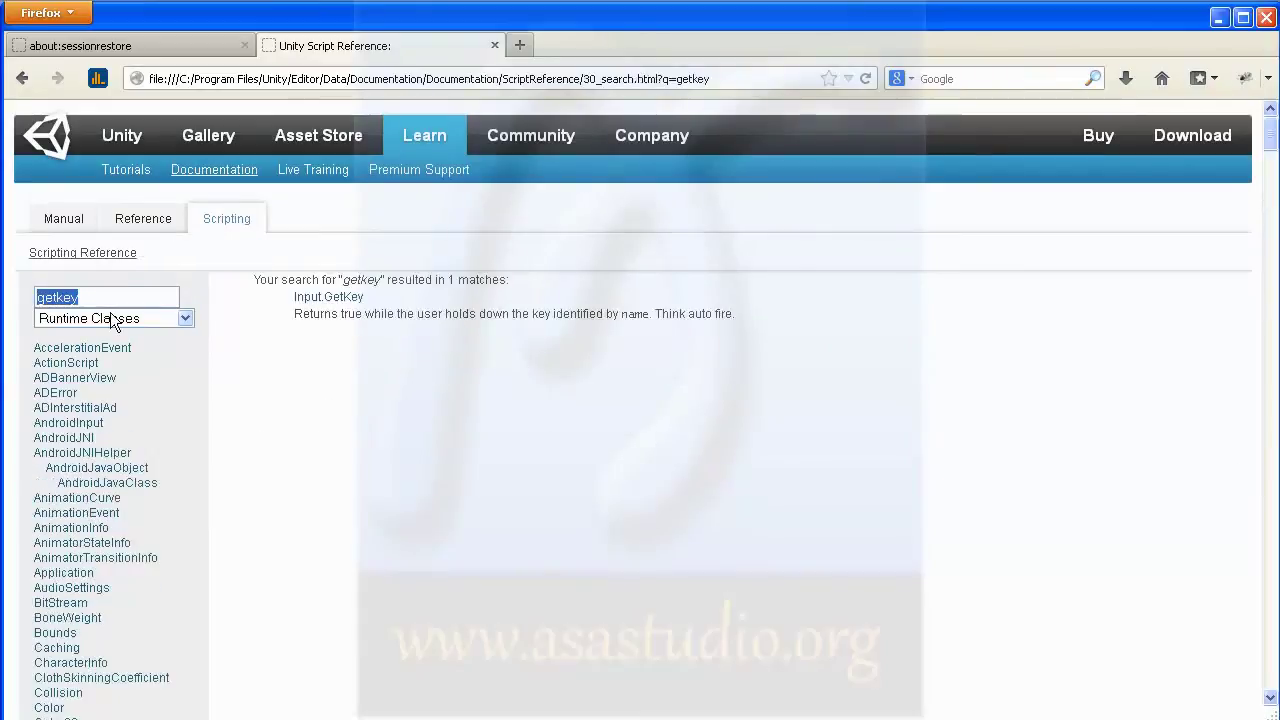
click(342, 298)
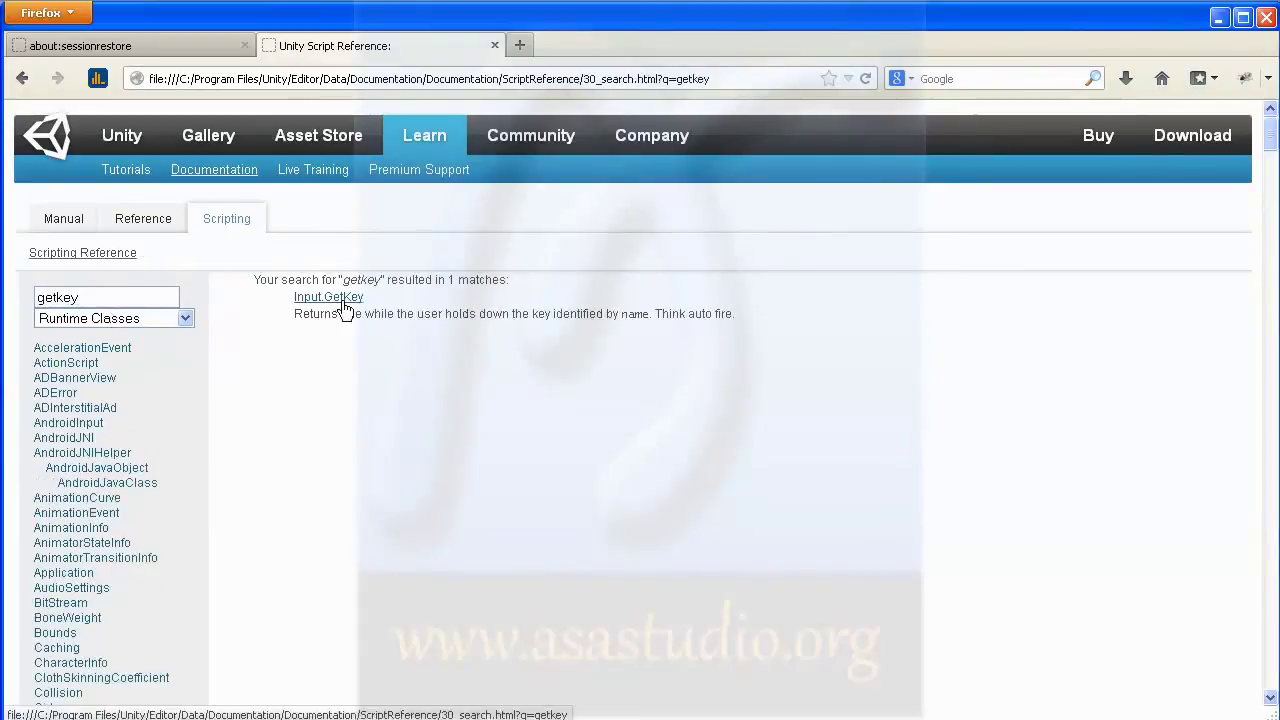
scroll(472, 456, down, 2)
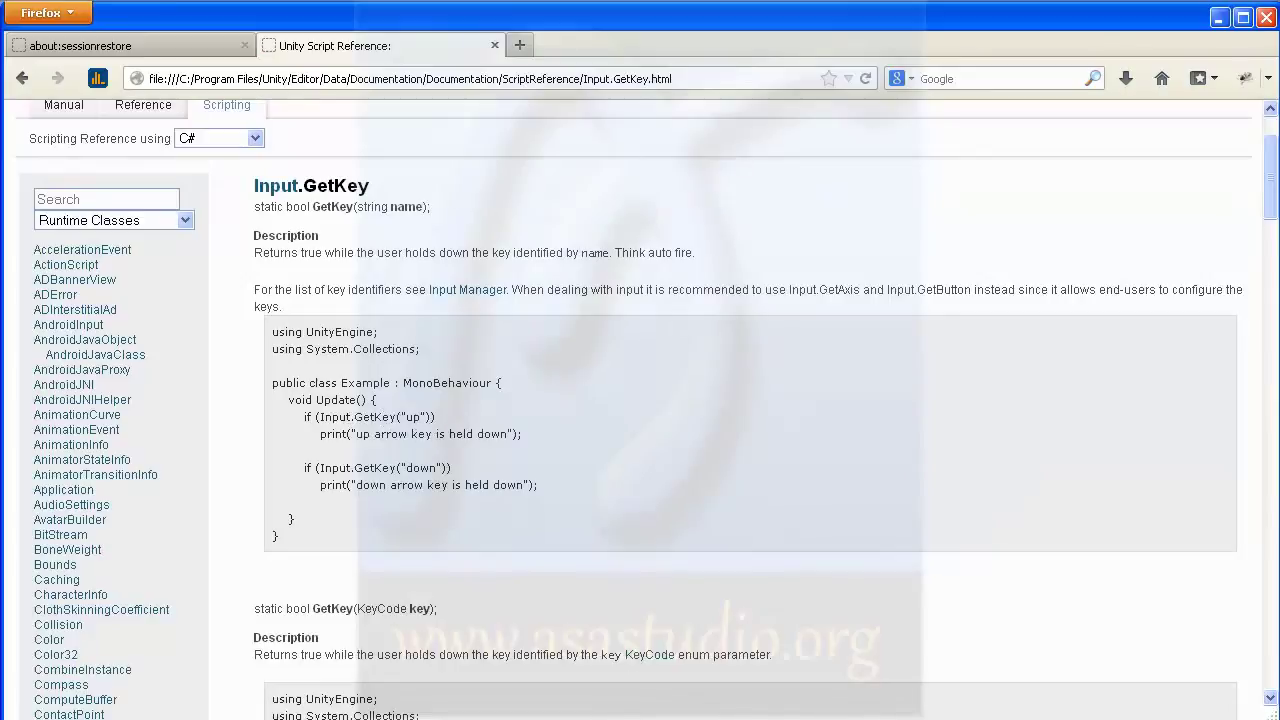
Switch to MonoDevelop, set the GetKey key name to lowercase "up", and save trans.js.
key(alt+Tab)
click(881, 250)
key(shift+Left)
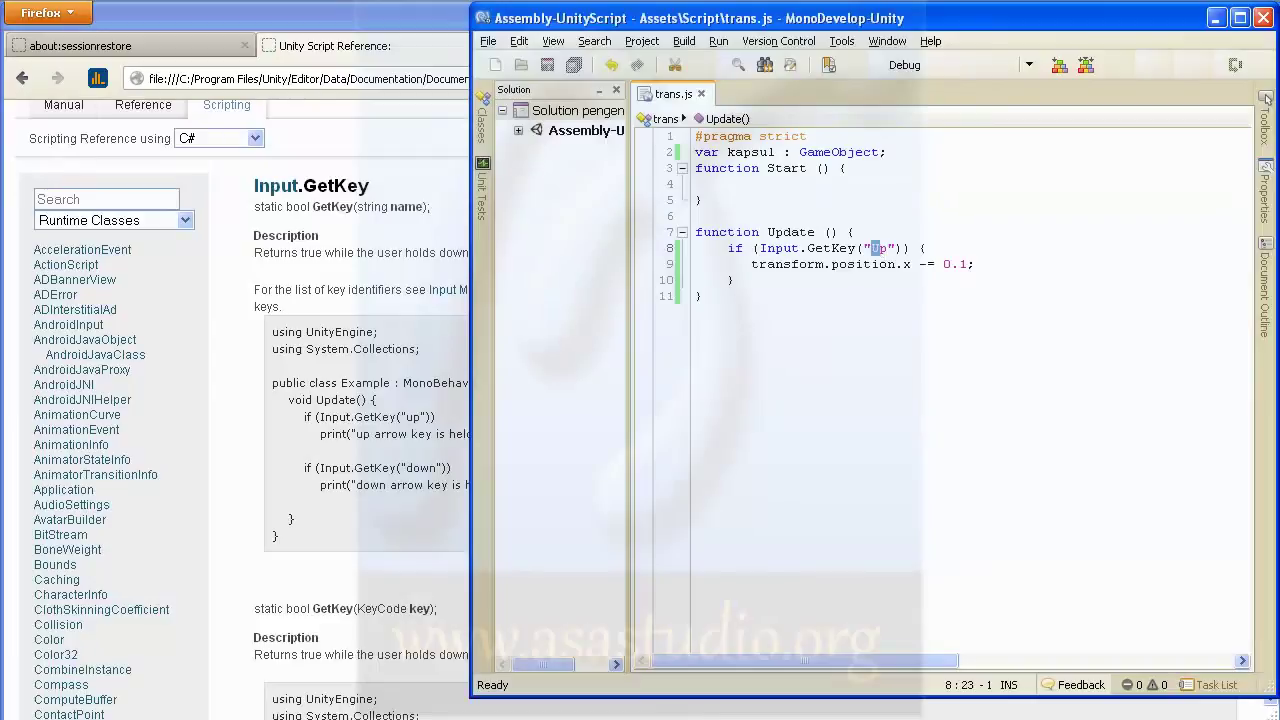
text(u)
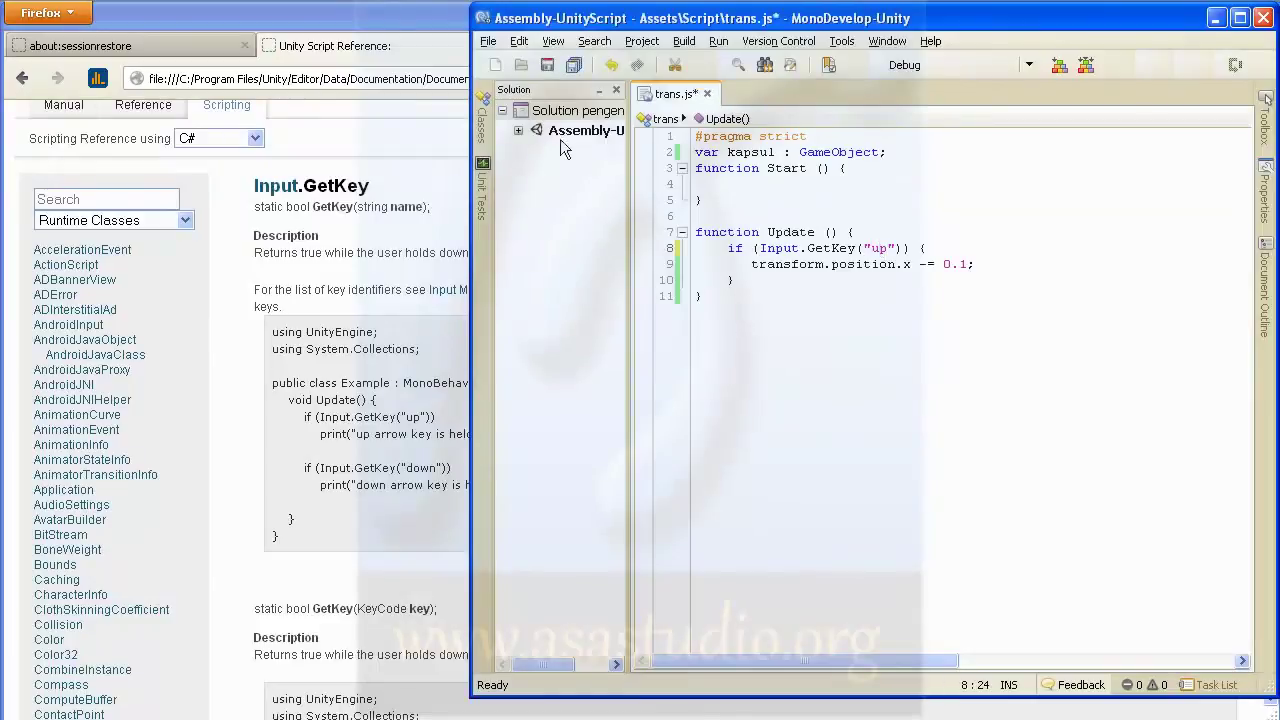
click(573, 66)
Switch to Unity and play the game to test moving the Capsule with the up arrow key, then stop it.
key(alt+Tab)
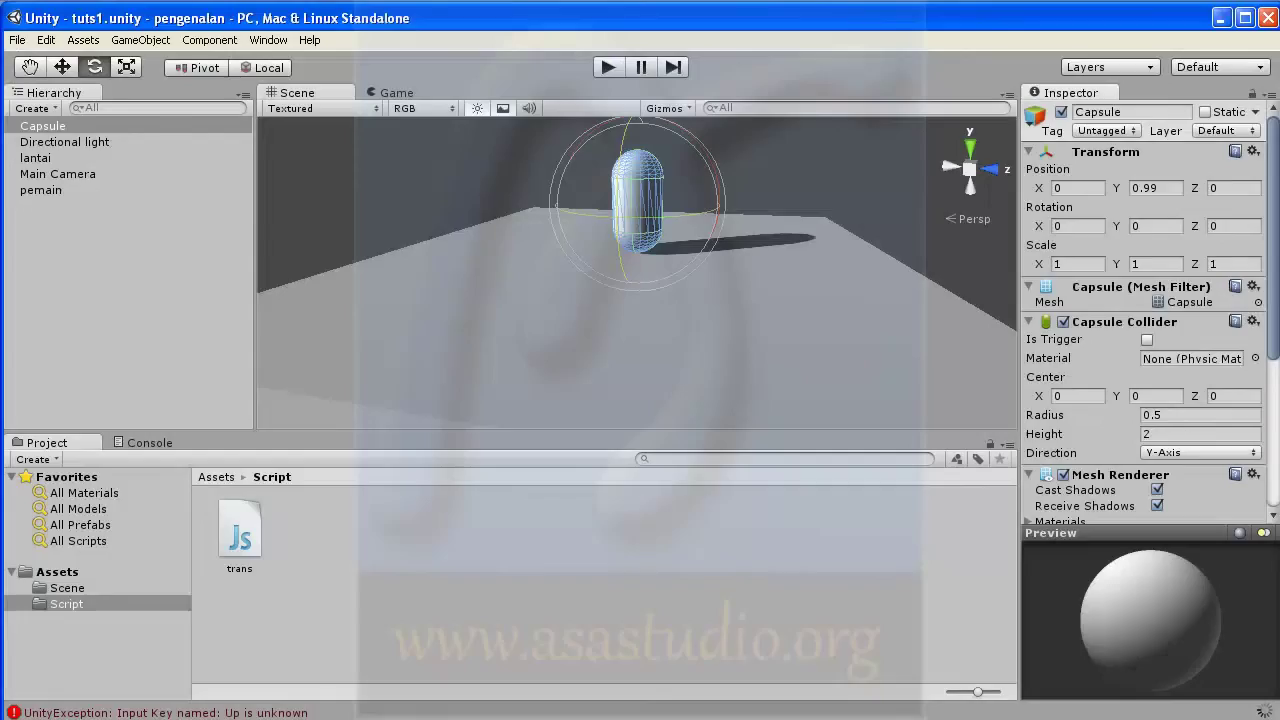
click(607, 67)
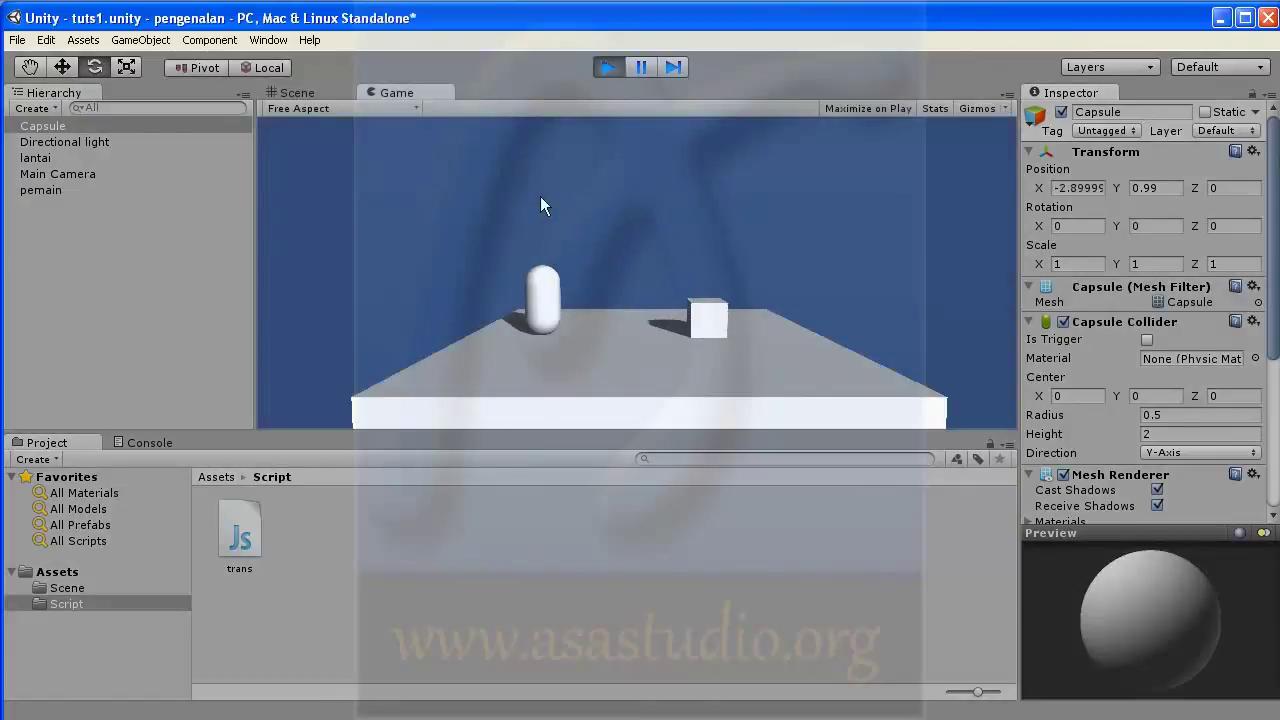
click(612, 68)
Switch to MonoDevelop and set the GetKey key name to "left".
key(alt+Tab)
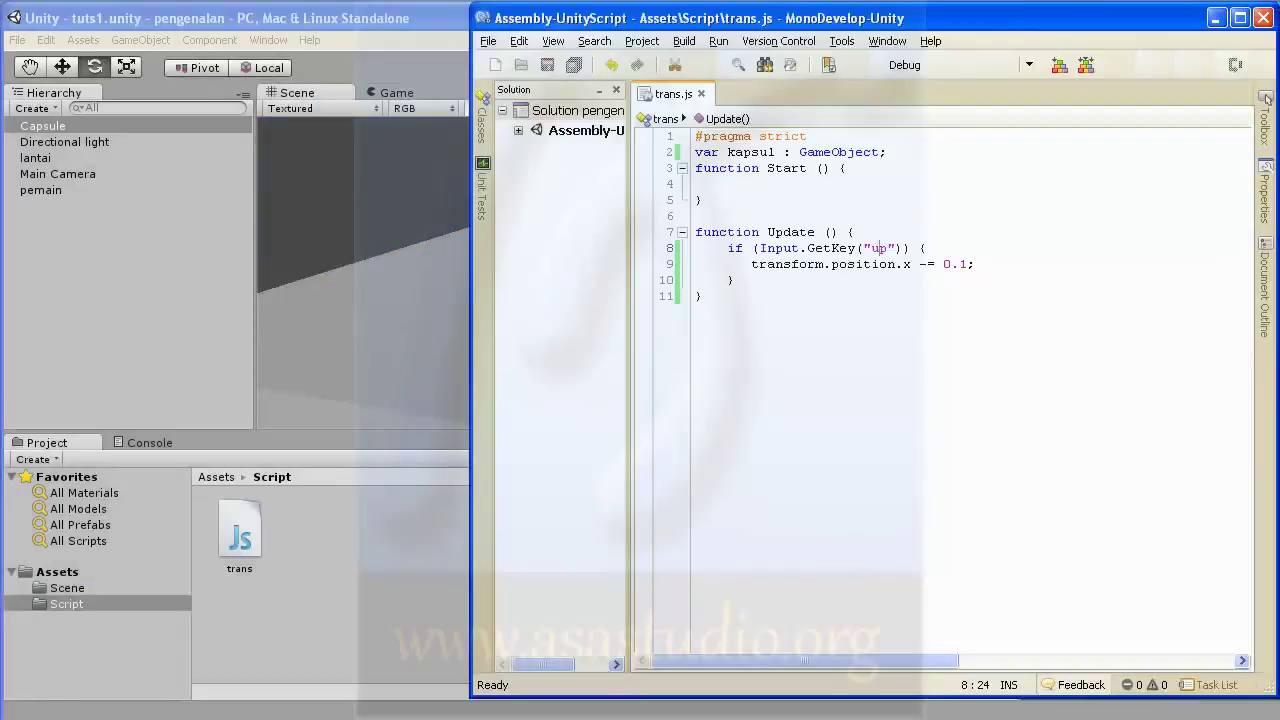
double_click(878, 248)
text(left)
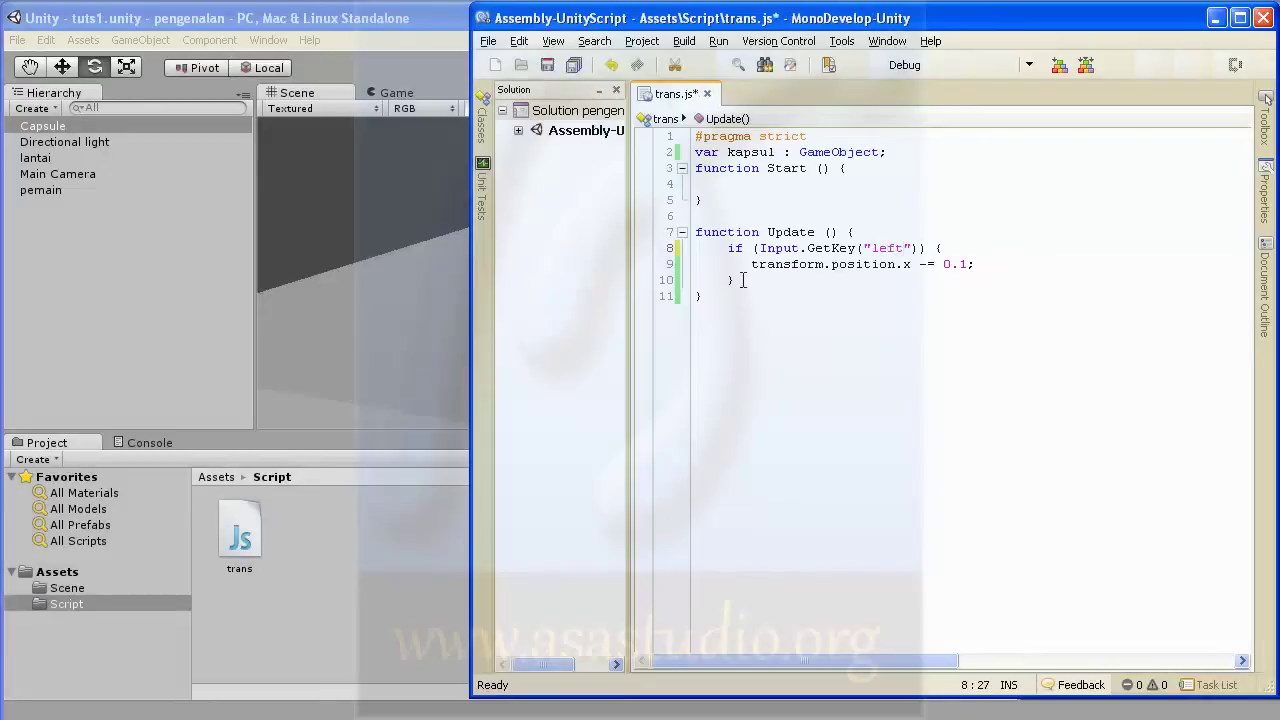
Duplicate the "left" if block directly below itself inside the Update function.
drag(740, 280, 870, 232)
key(ctrl+c)
click(750, 280)
key(ctrl+v)
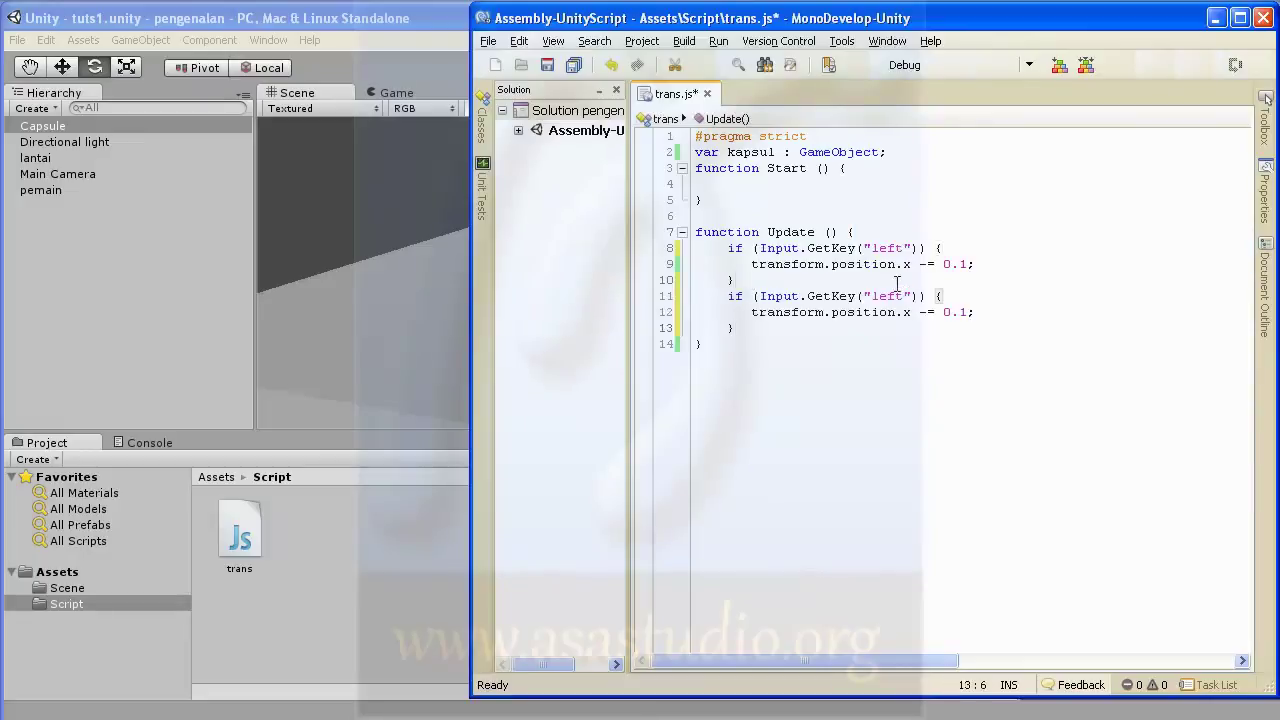
In the second if block, set the key name to "right" and the position.x operator to +=, and save trans.js.
click(873, 296)
drag(871, 296, 904, 296)
text(right)
drag(920, 312, 927, 312)
text(+)
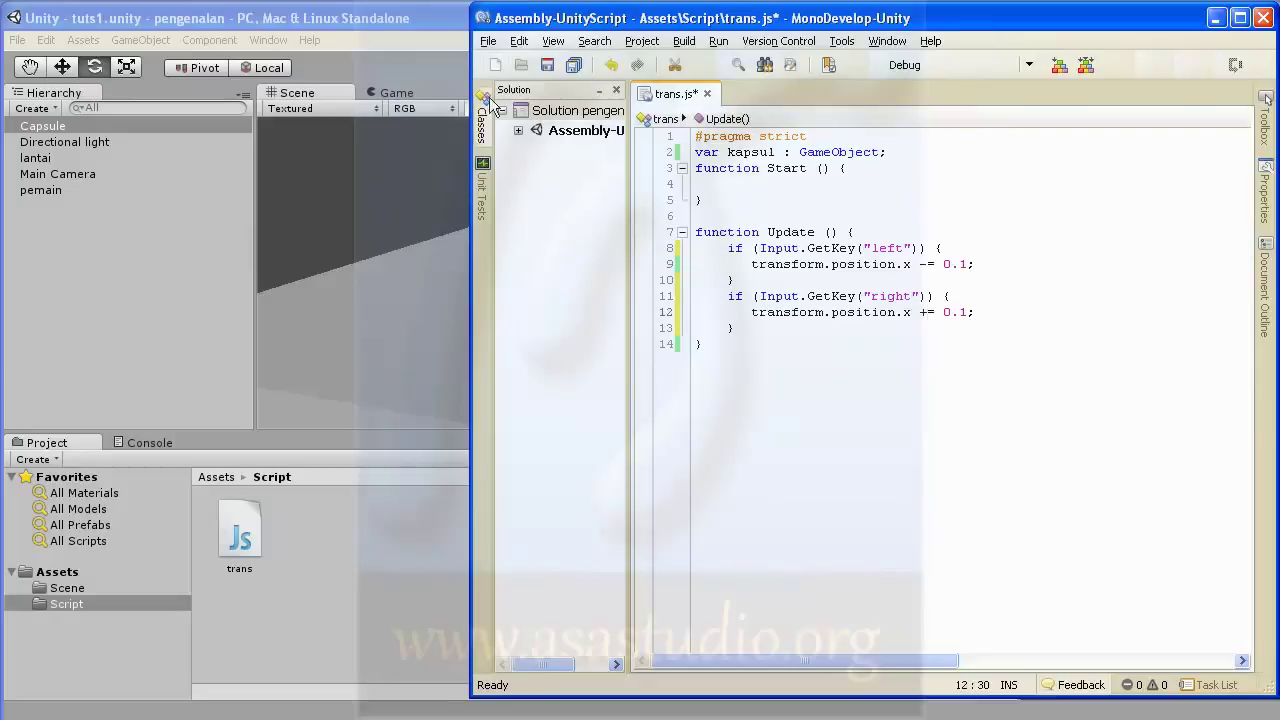
click(554, 66)
Switch to Unity and play the game, moving the Capsule with the left and right arrow keys, then stop it.
key(alt+Tab)
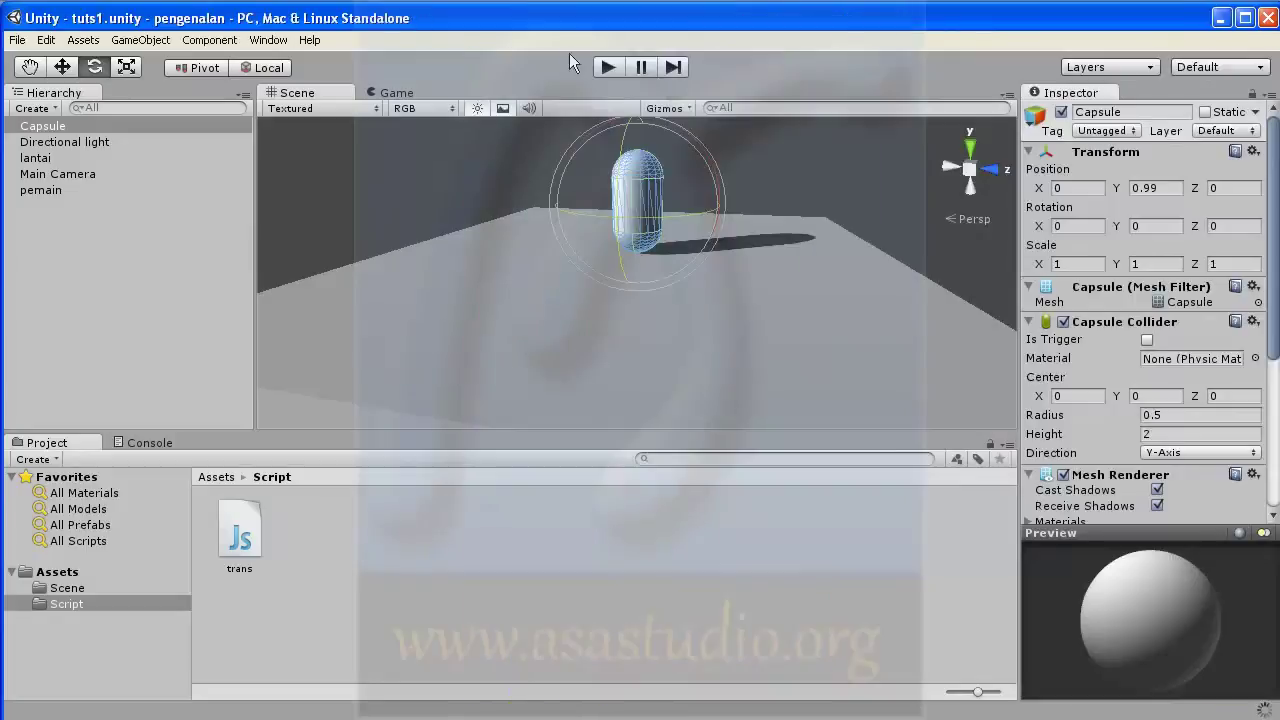
click(606, 67)
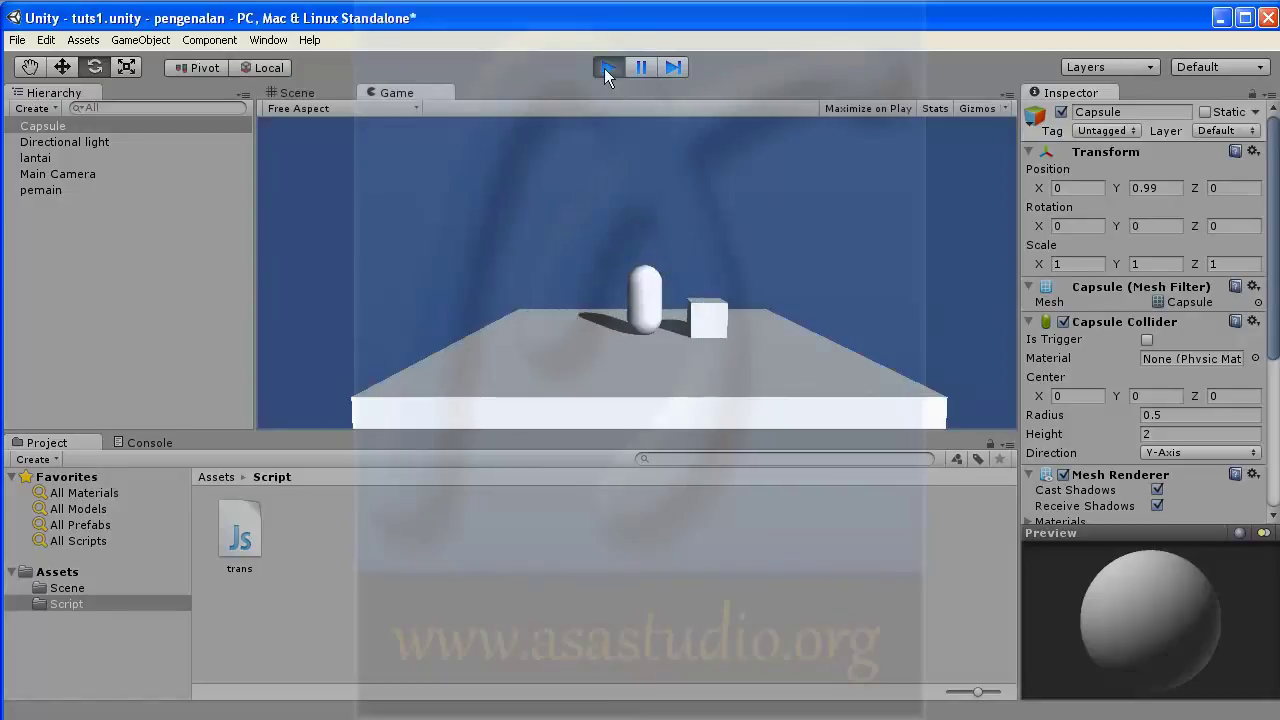
key(Left)
key(Right)
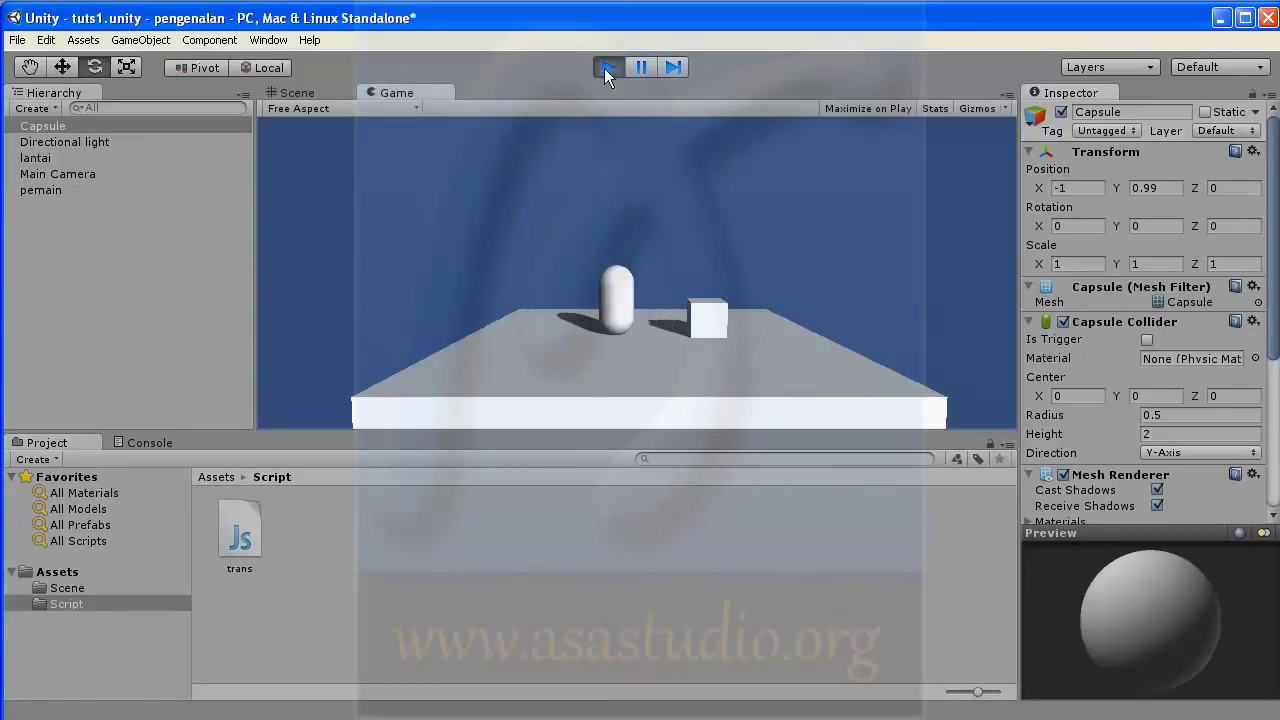
key(Left)
key(Left)
key(Right)
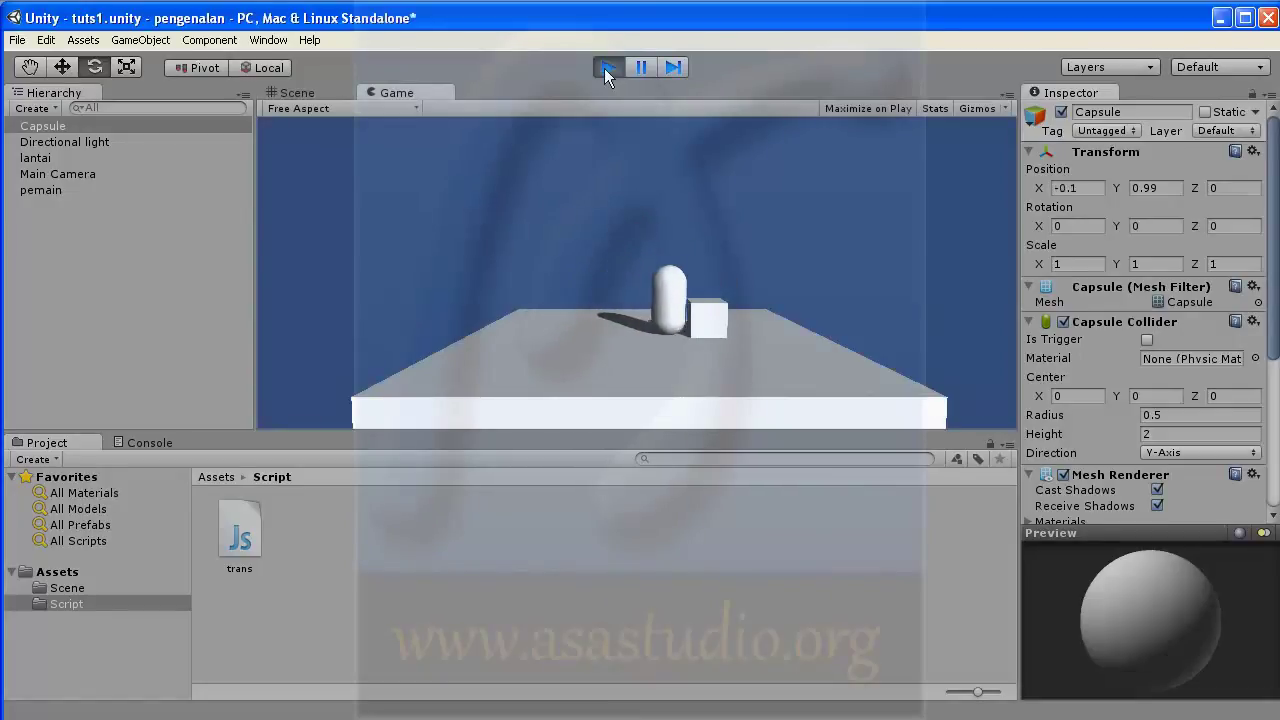
key(Left)
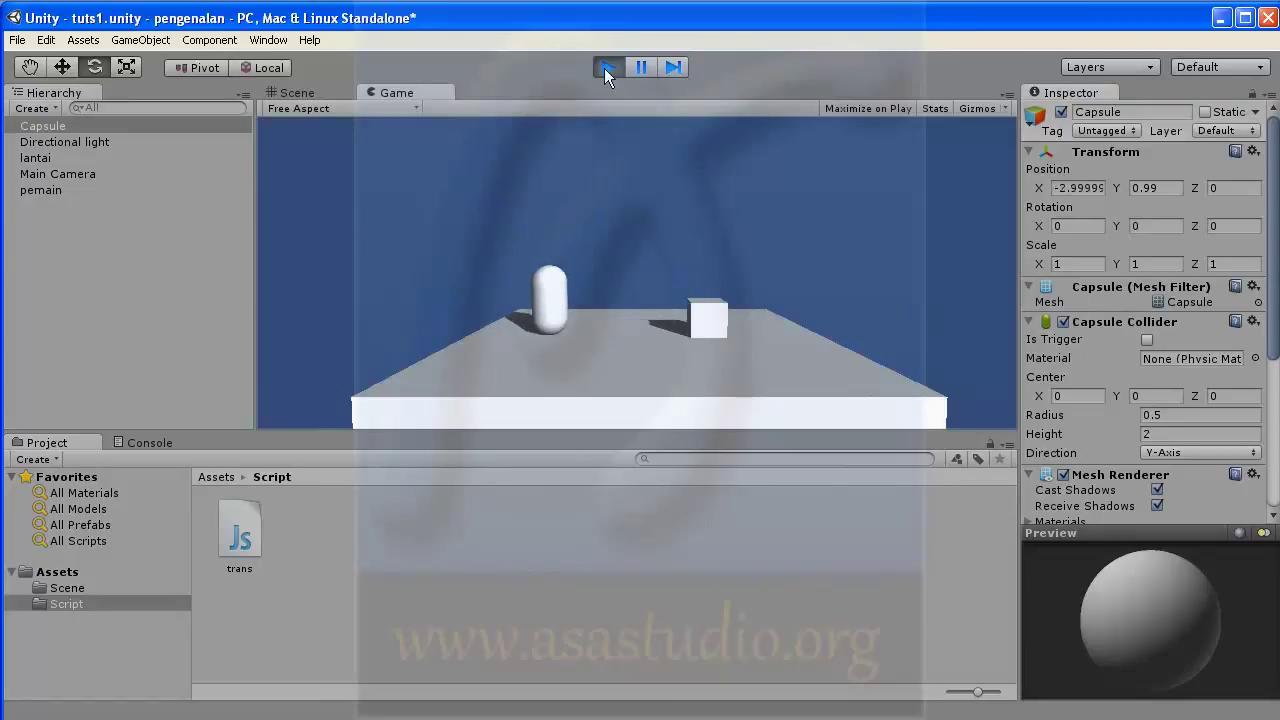
key(Right)
click(606, 67)
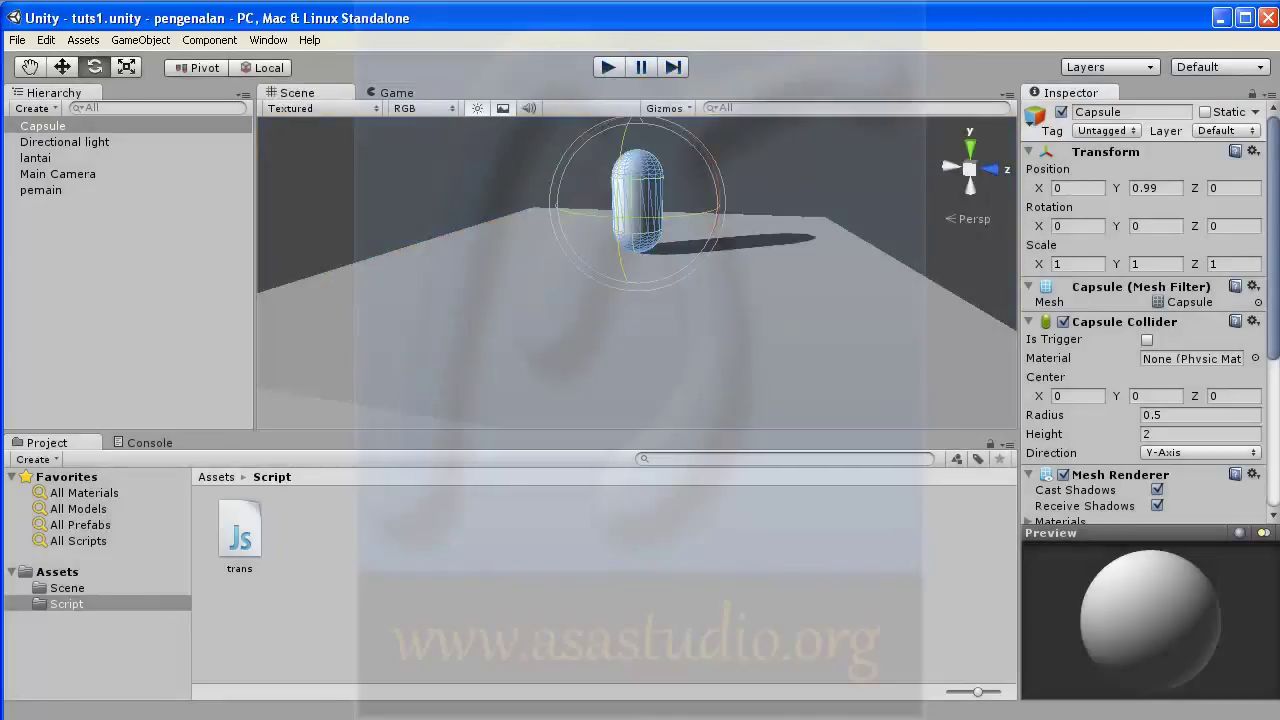
Switch to MonoDevelop and duplicate both the "left" and "right" if blocks below themselves inside the Update function.
key(alt+Tab)
drag(746, 329, 869, 232)
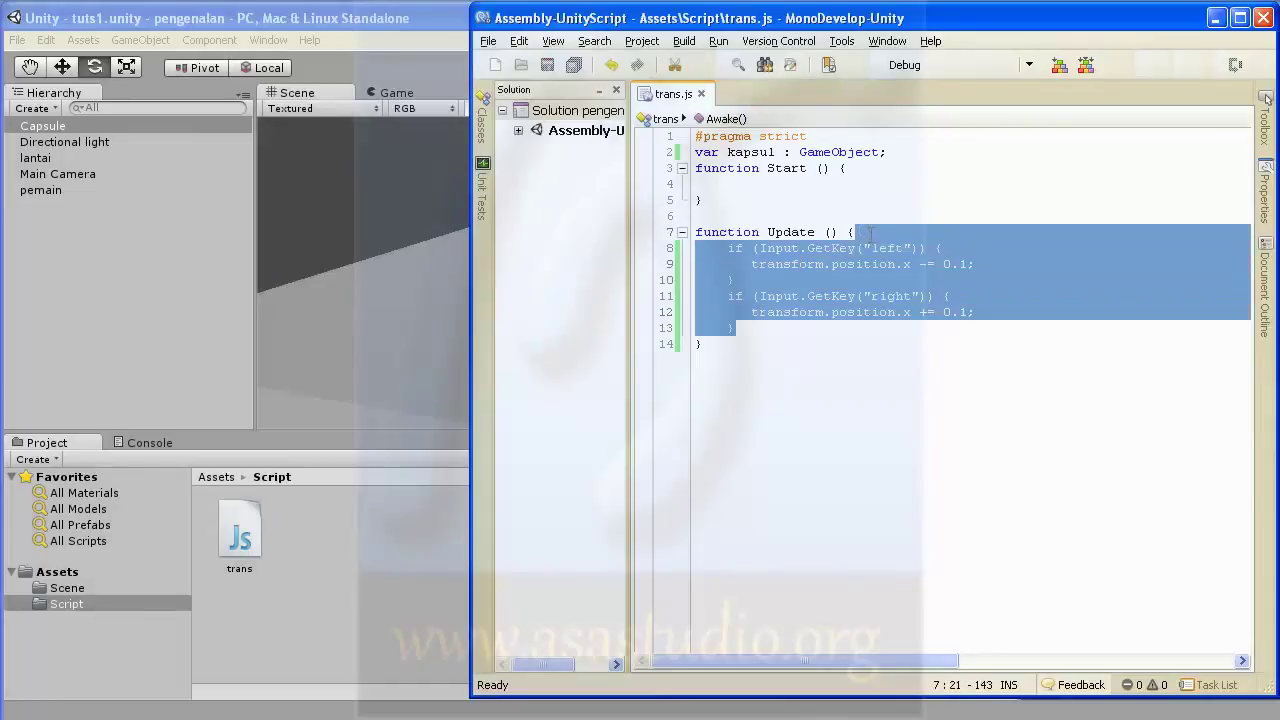
key(ctrl+c)
click(778, 331)
key(ctrl+v)
In the third if block, set the GetKey key name to "up" and change the position axis to z.
click(888, 344)
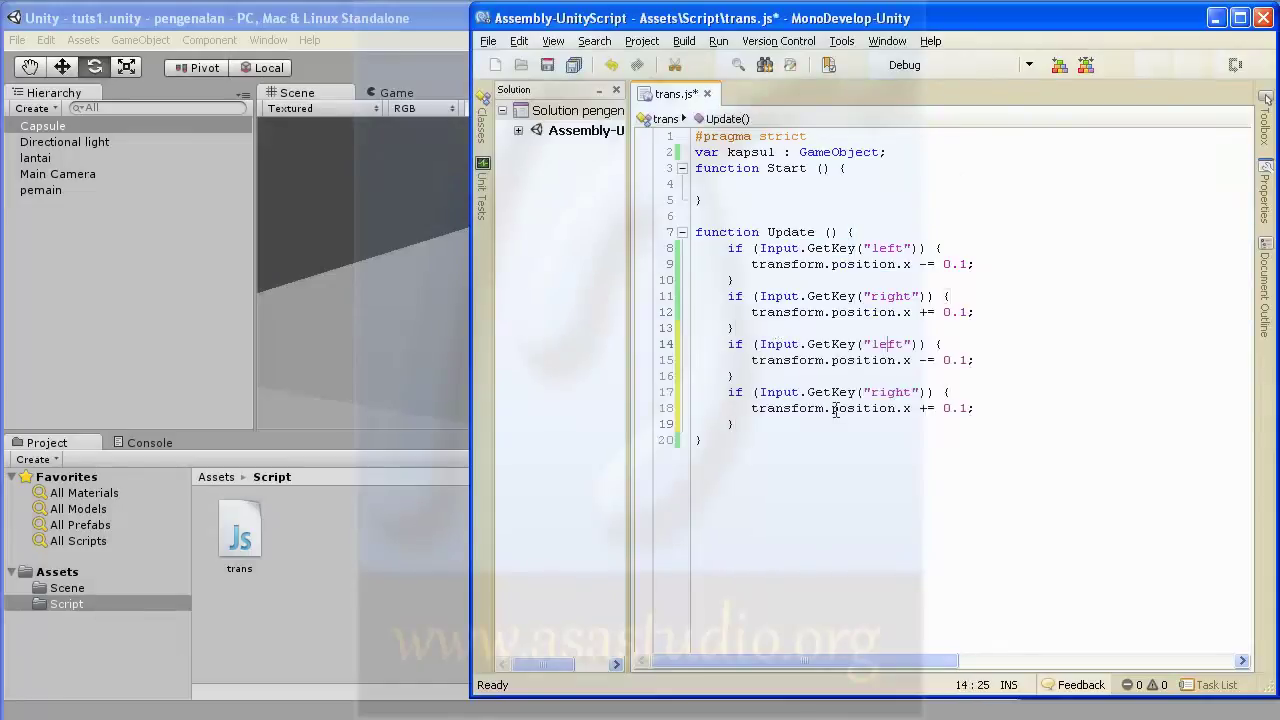
key(Left)
key(Left)
key(shift+Right)
key(shift+Right)
key(shift+Right)
key(shift+Right)
text(up)
key(Down)
key(shift+Right)
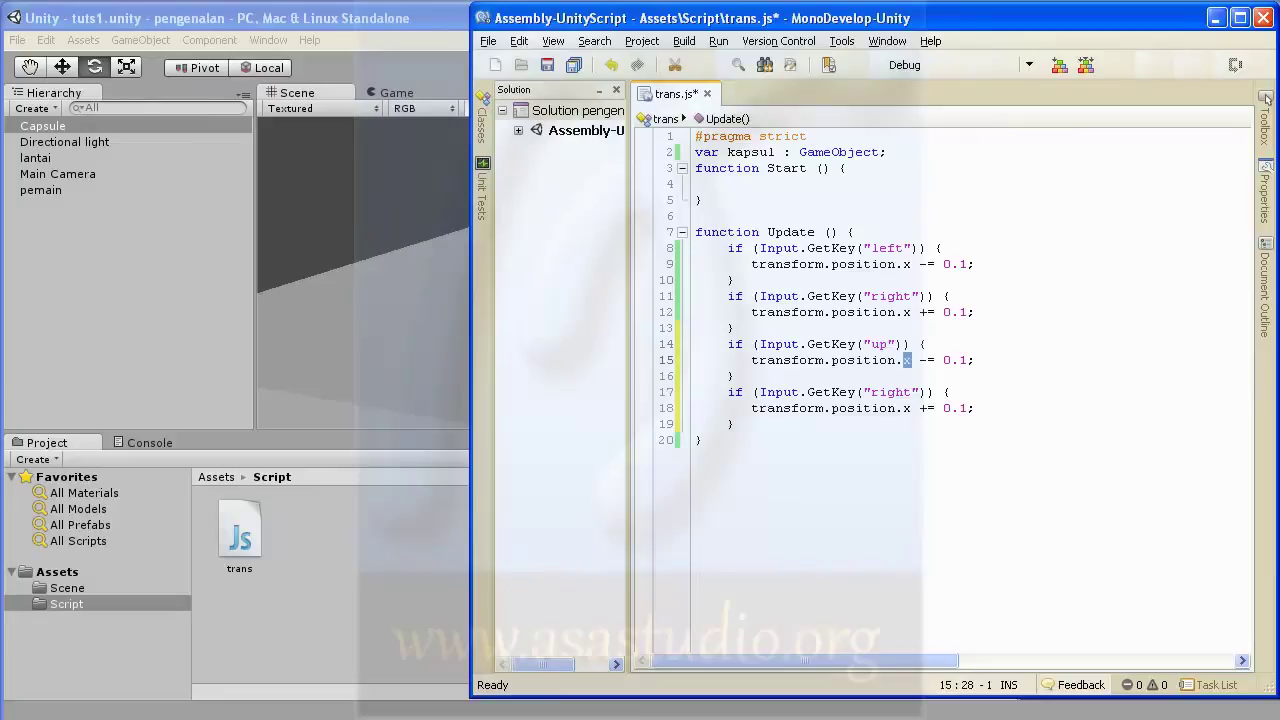
text(z)
key(Escape)
In the fourth if block, change the position axis to z and the key name to "down", and save trans.js.
key(Down)
key(Down)
key(Down)
key(shift+Left)
text(z)
key(Up)
key(shift+Left)
key(shift+Left)
key(shift+Left)
key(shift+Left)
key(shift+Left)
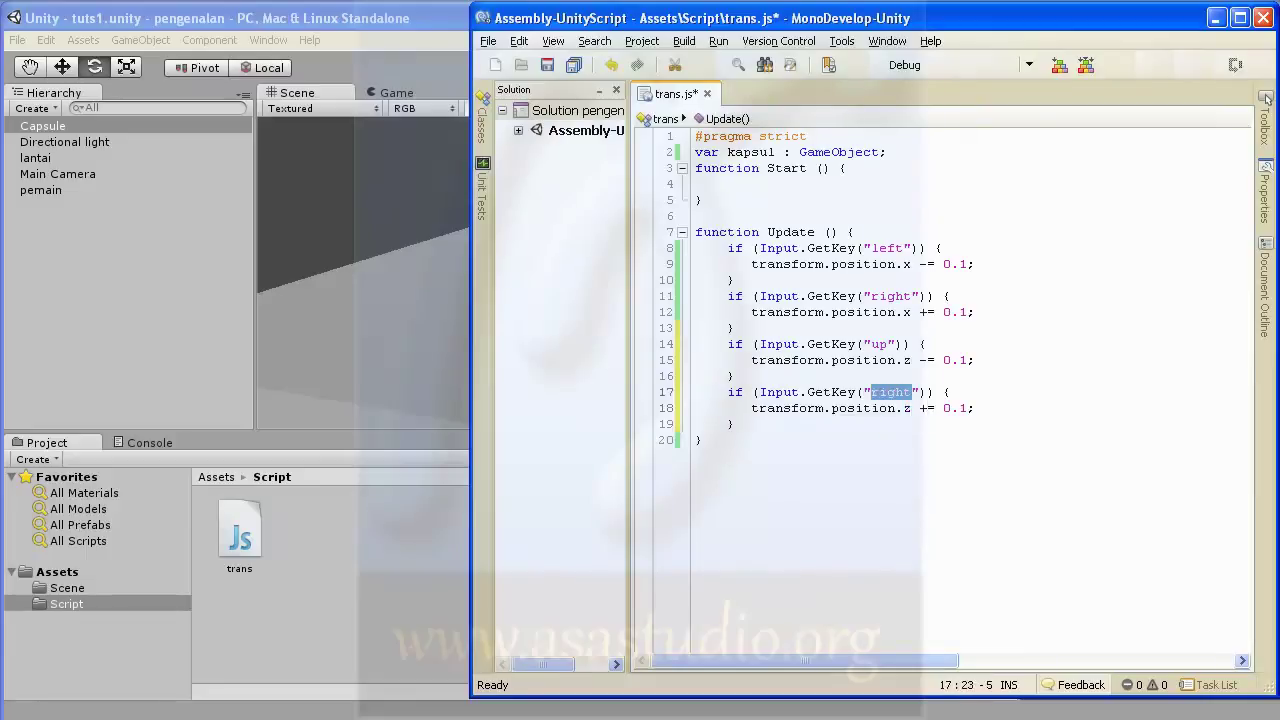
text(down)
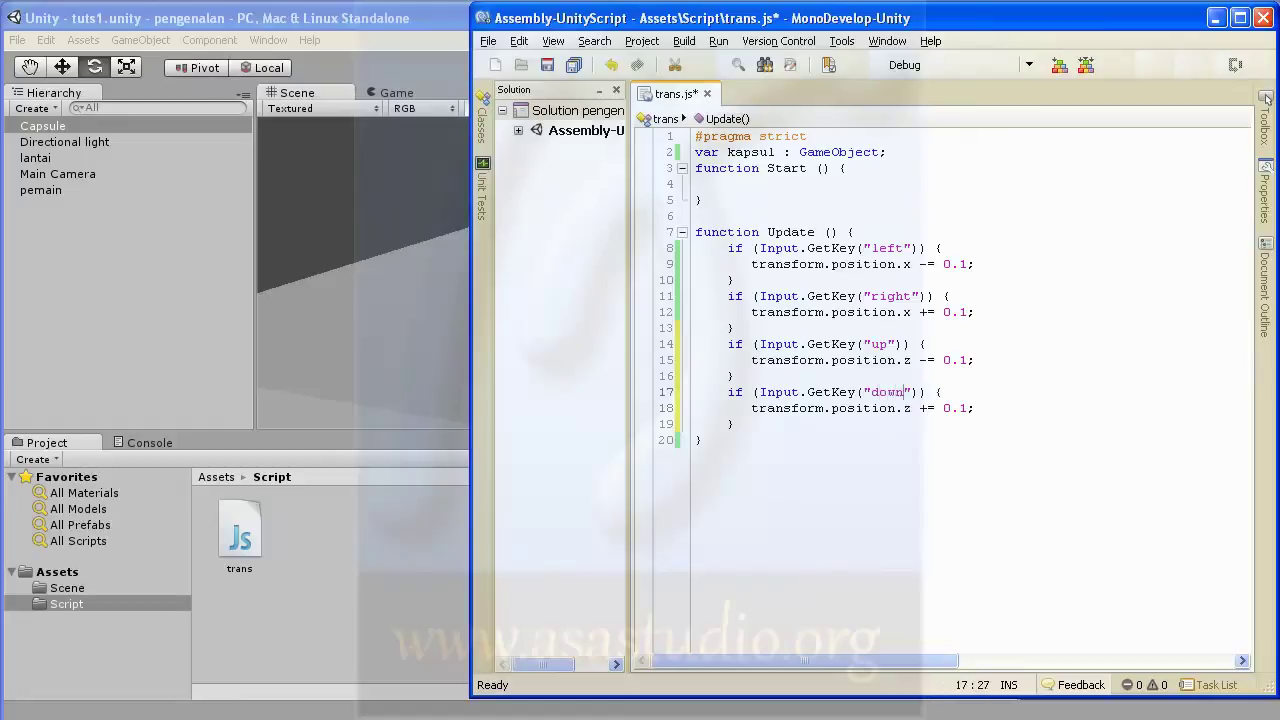
click(575, 64)
Switch to Unity and play the game, testing the Capsule's movement in all four arrow directions, and stop it.
click(403, 18)
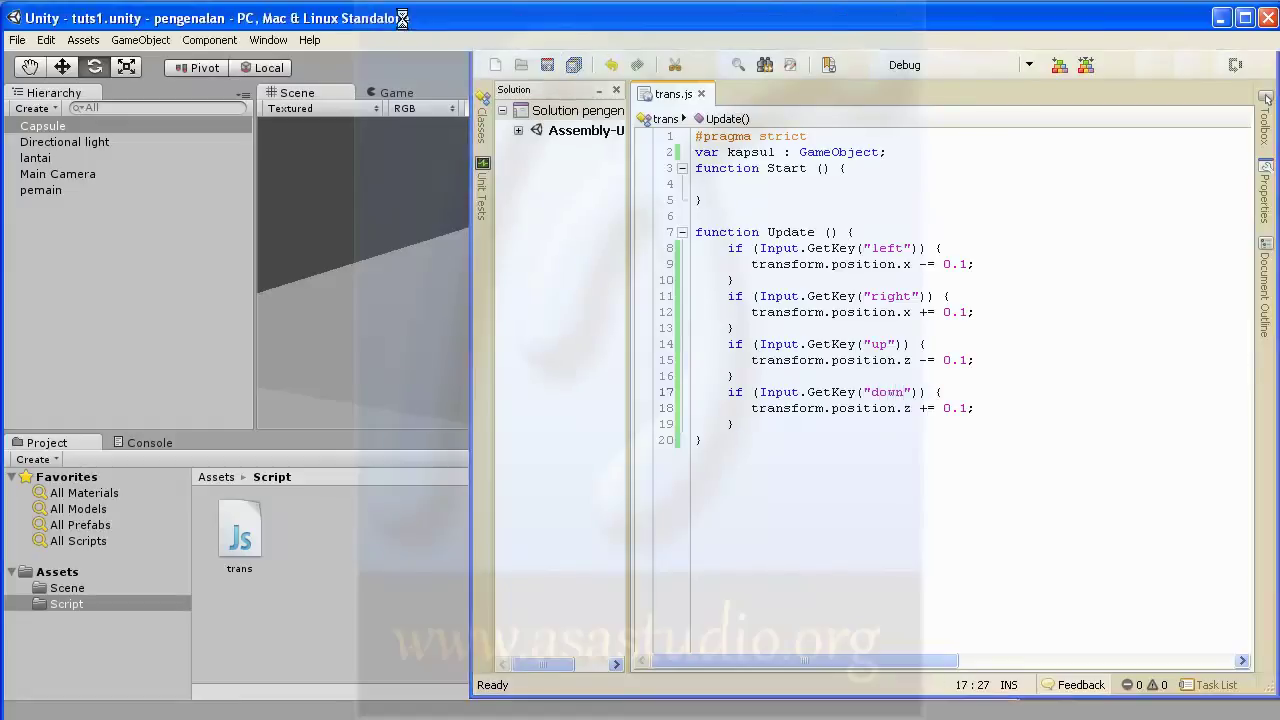
click(609, 67)
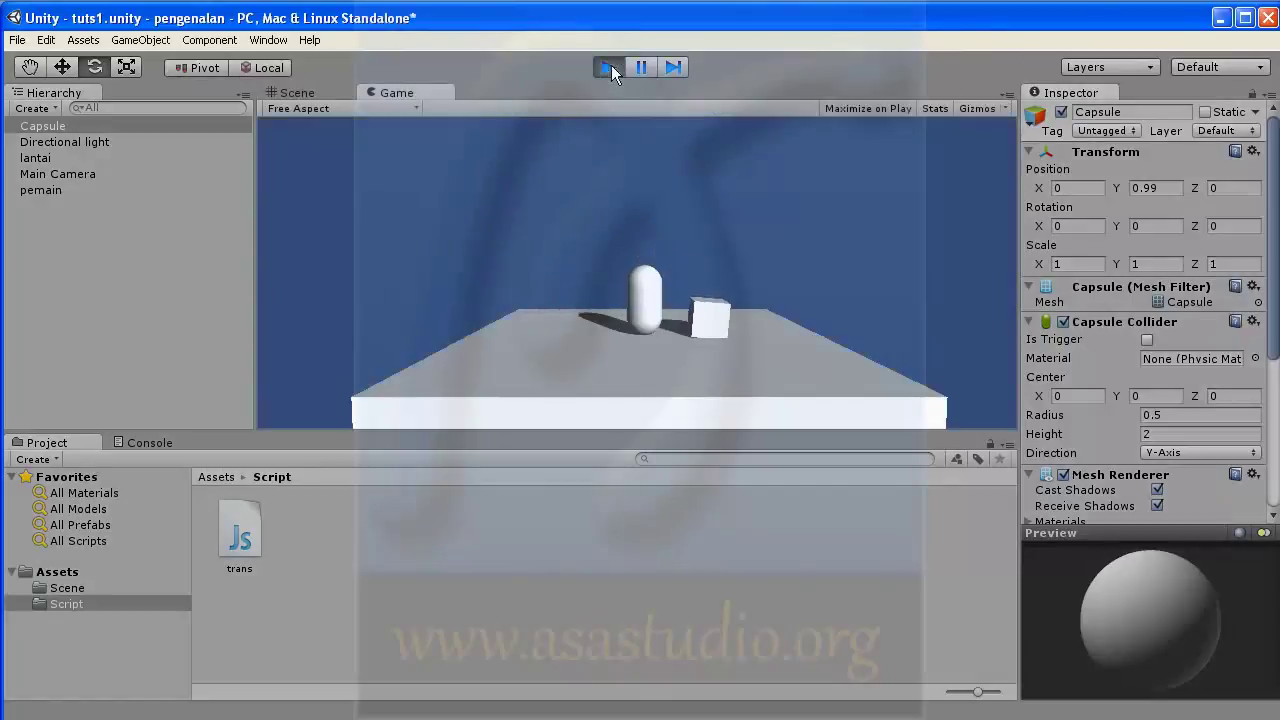
key(Left)
key(Right)
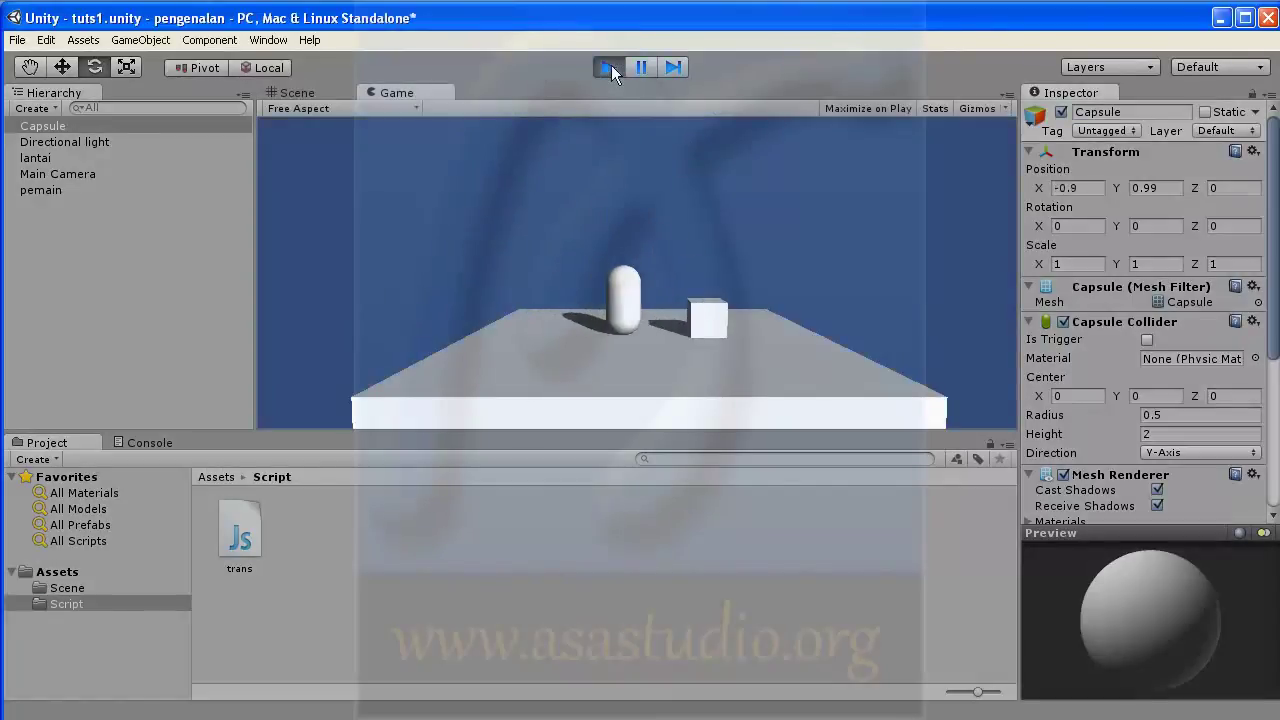
key(Down)
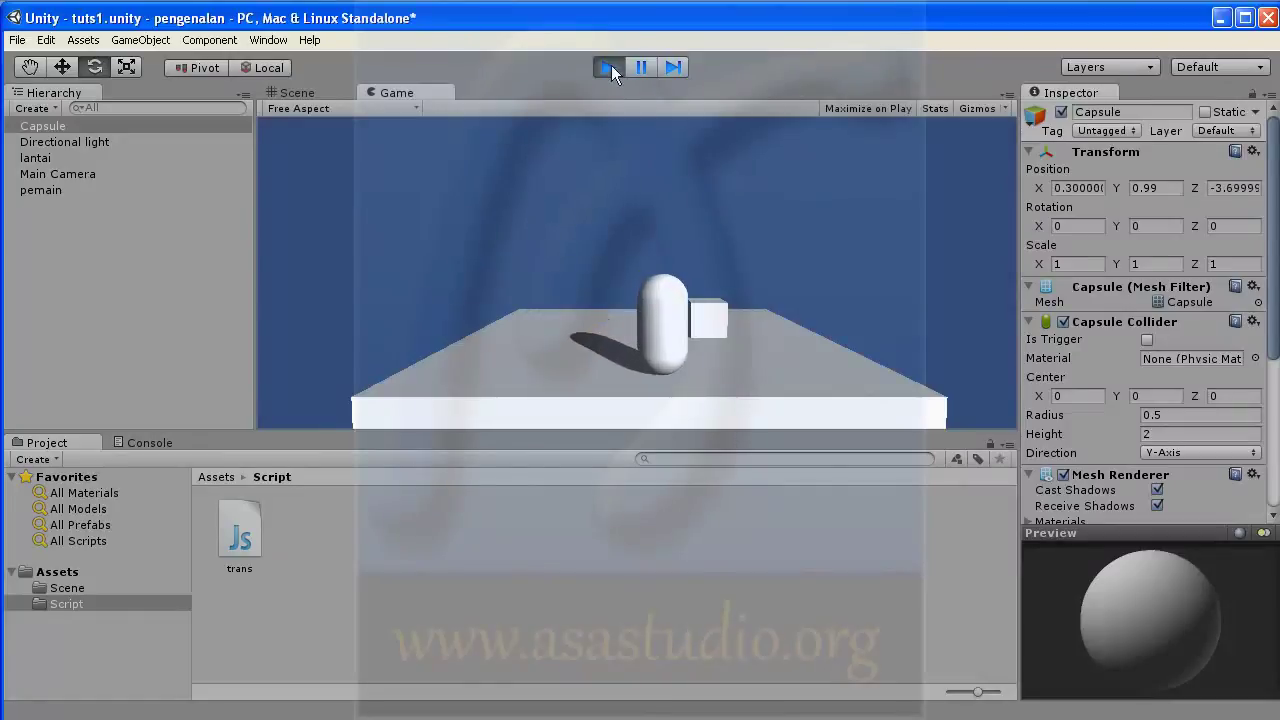
key(Up)
key(Down)
key(Down)
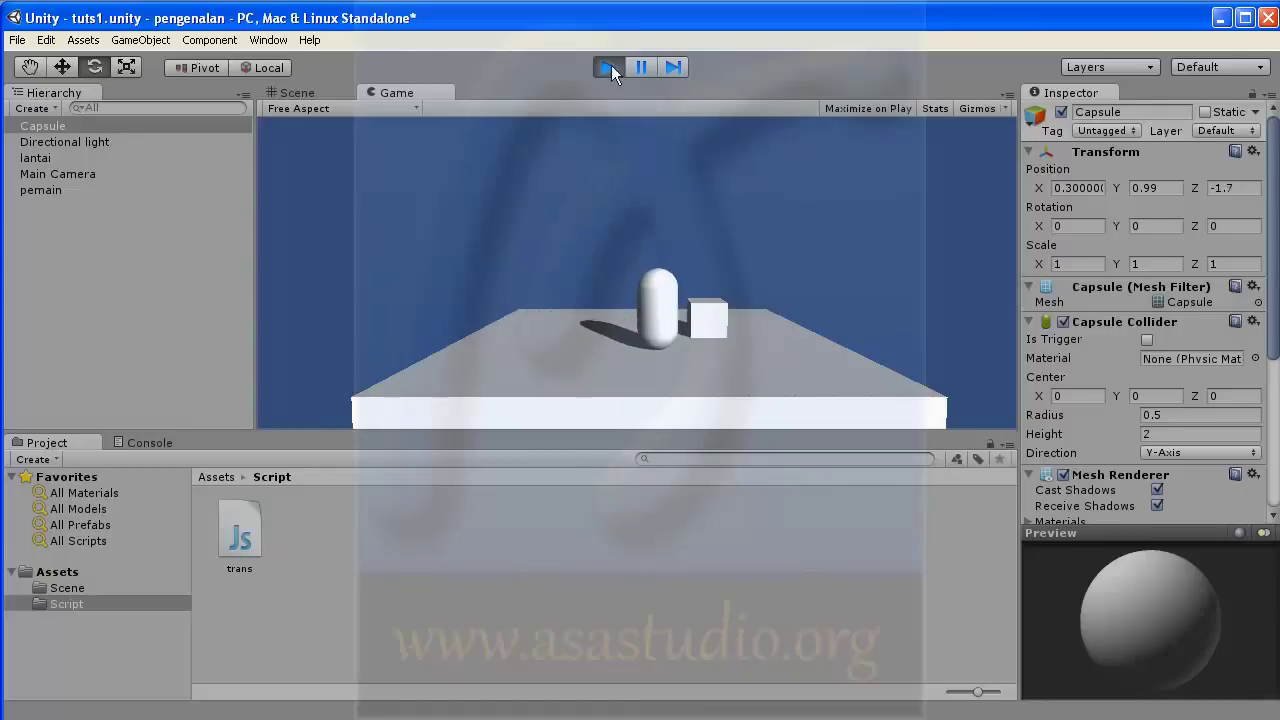
click(608, 67)
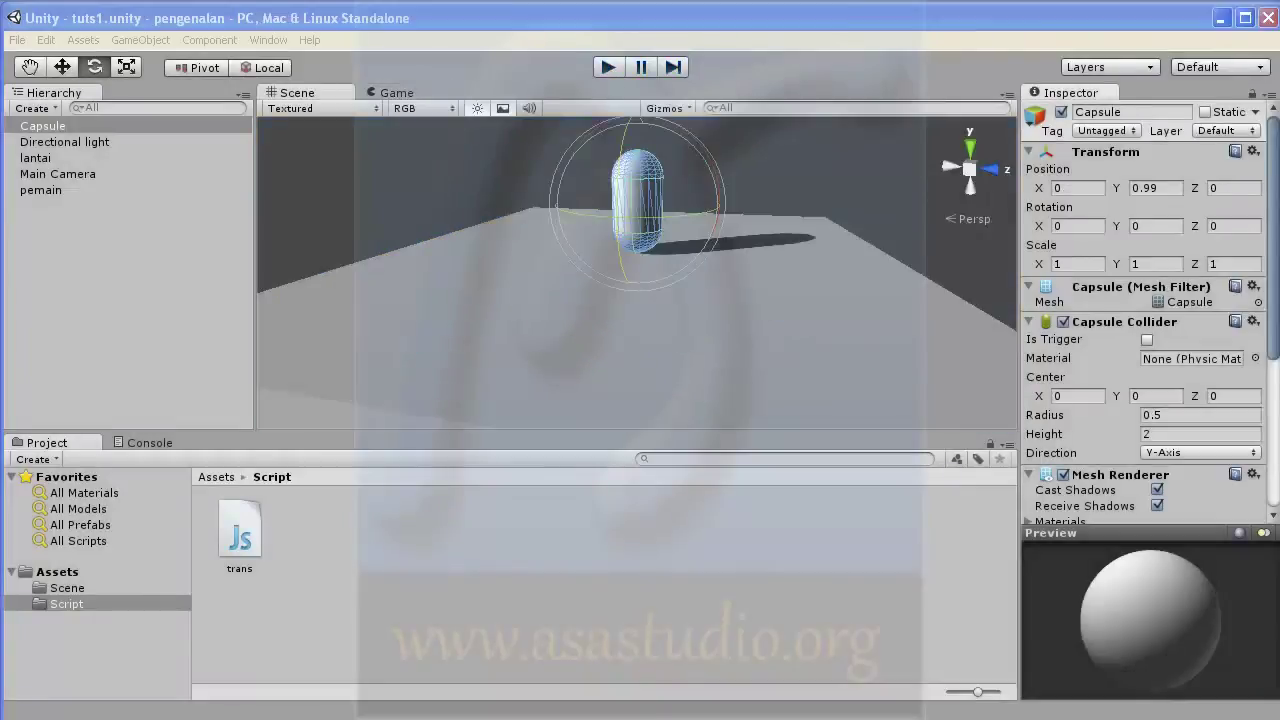
Switch to MonoDevelop, set the position.z operator to += for "up" and -= for "down", and save trans.js.
key(alt+Tab)
drag(918, 360, 927, 352)
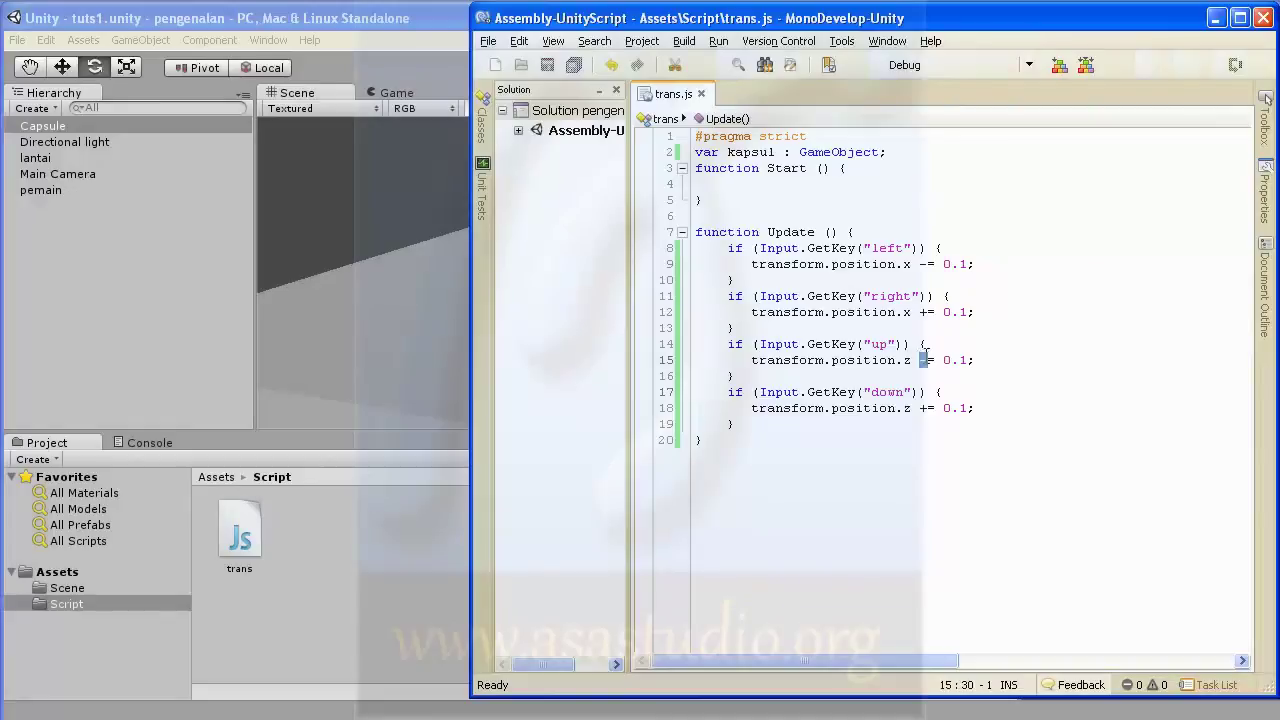
text(+)
key(Down)
key(Down)
key(Down)
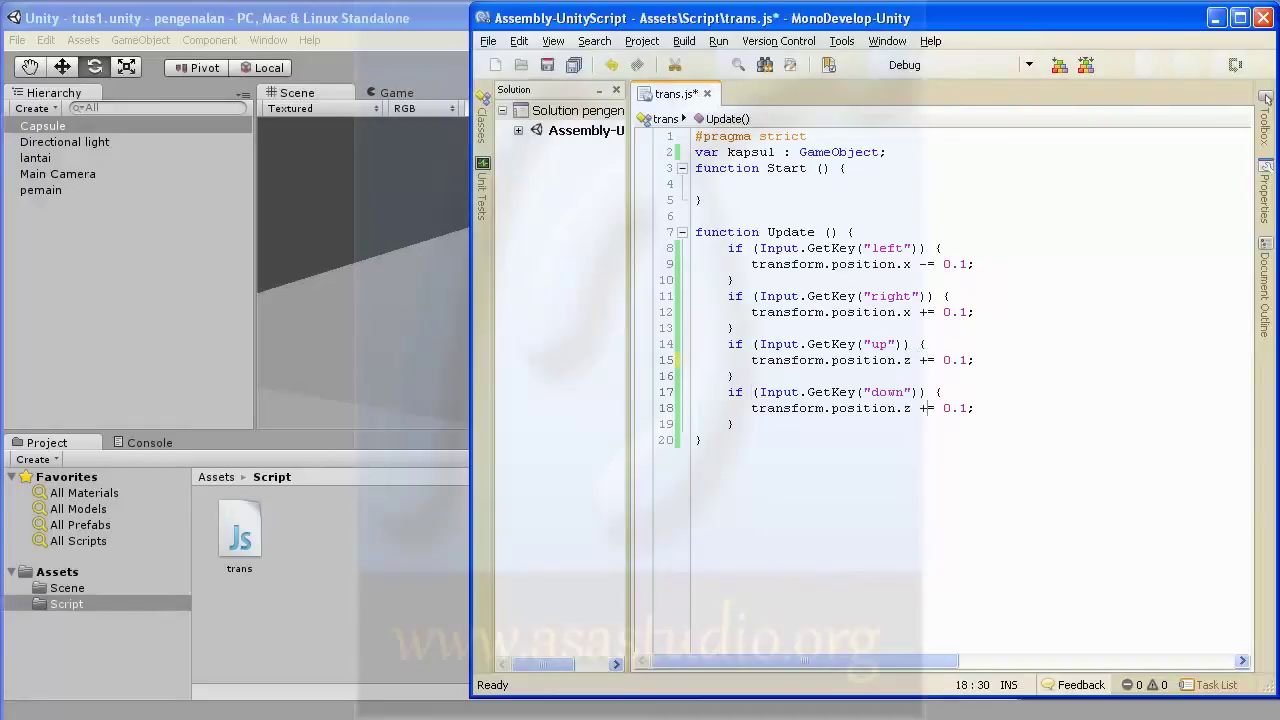
drag(921, 408, 928, 408)
text(-)
click(573, 65)
Switch to Unity and replay the game with the corrected up and down controls, moving the Capsule in every direction, and stop it.
click(403, 18)
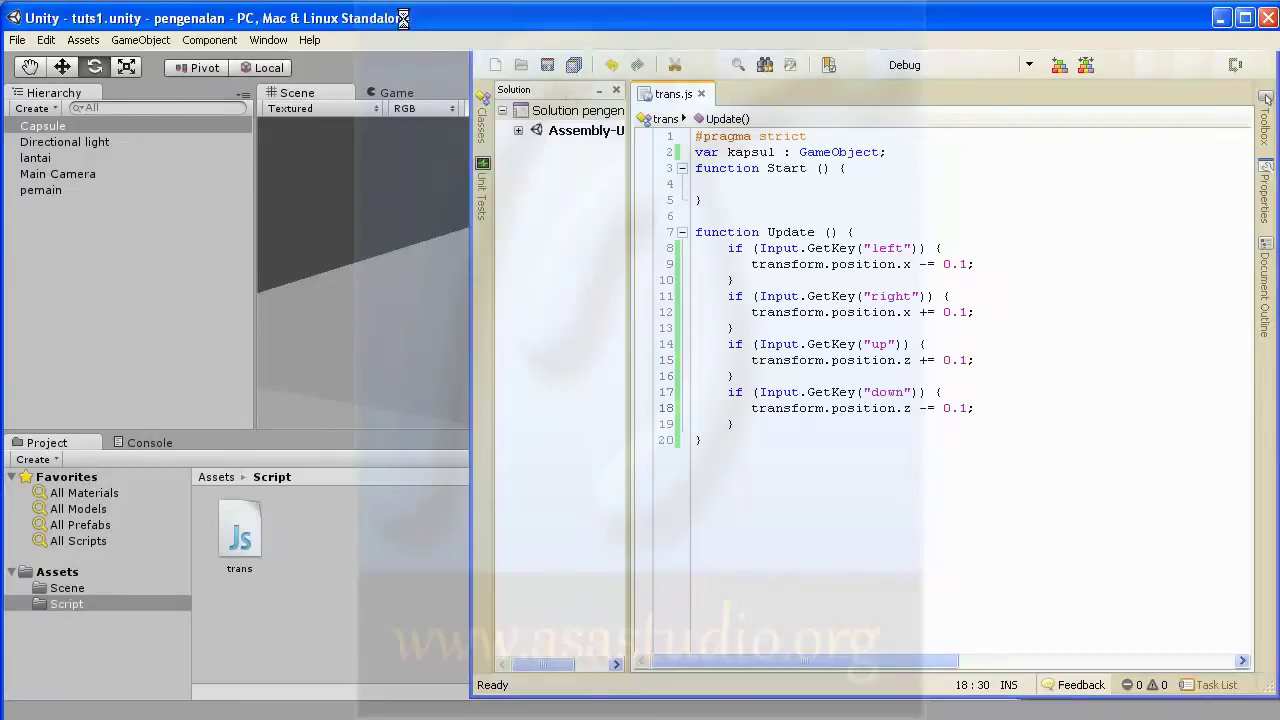
click(610, 66)
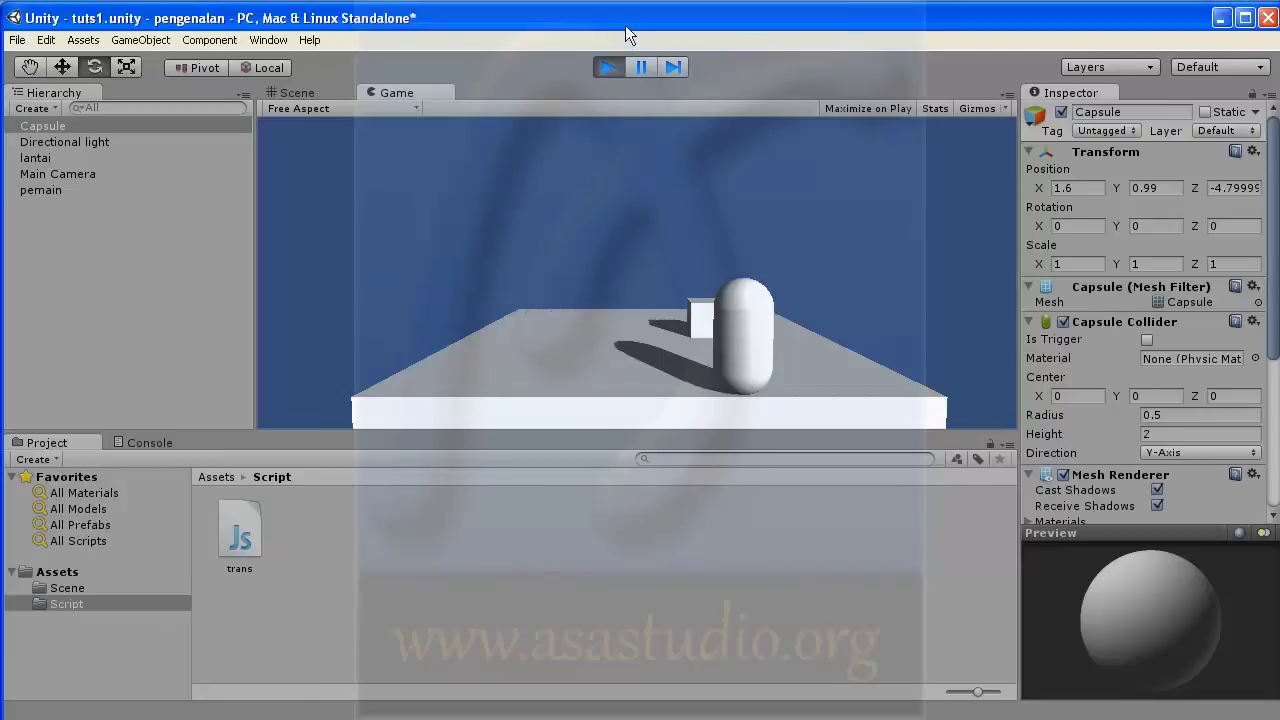
key(Up)
key(Left)
key(Right)
key(Down)
key(Up)
key(Left)
key(Right)
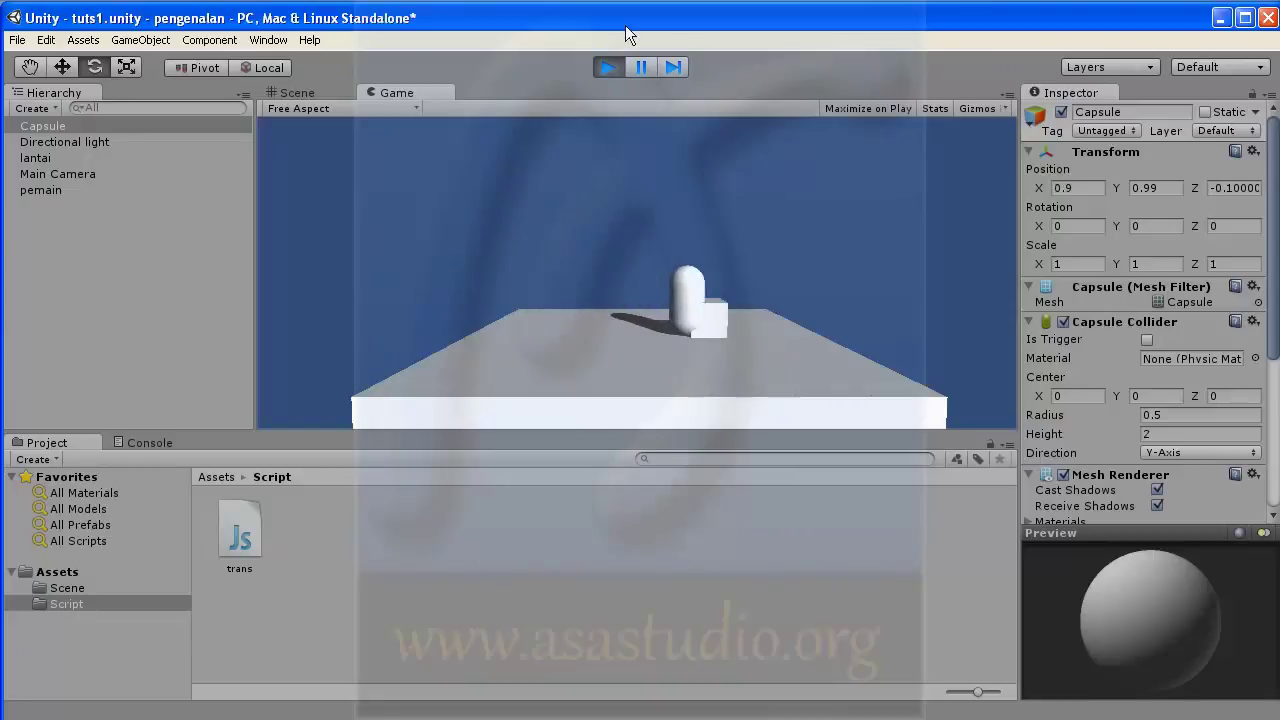
key(Left)
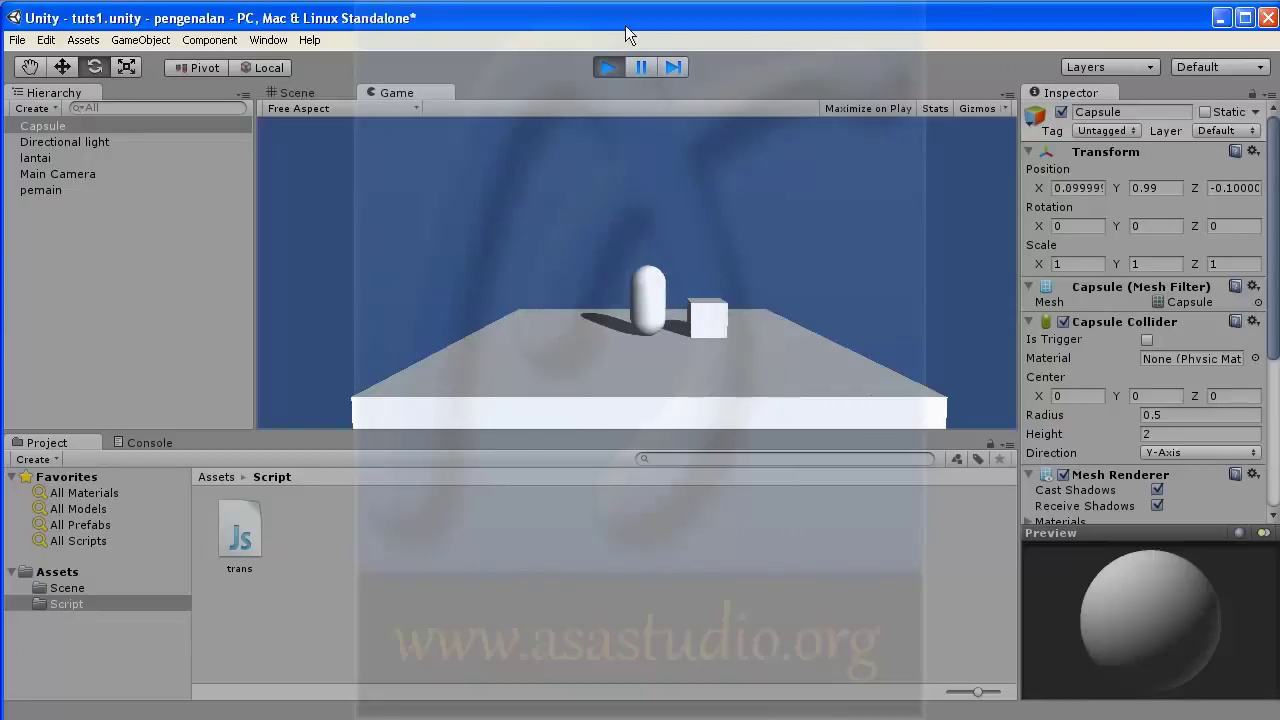
click(607, 67)
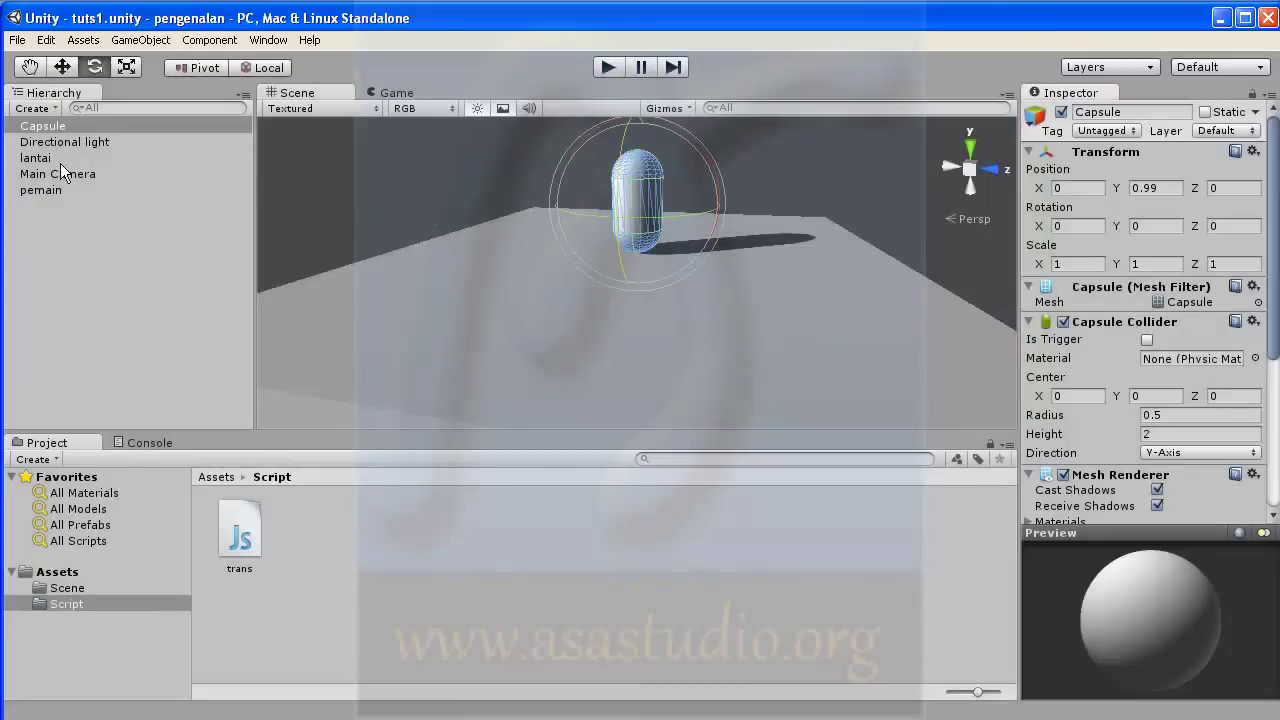
Examine the Rigidbody settings of pemain, collapsing its Box Collider and Mesh Renderer components.
click(38, 191)
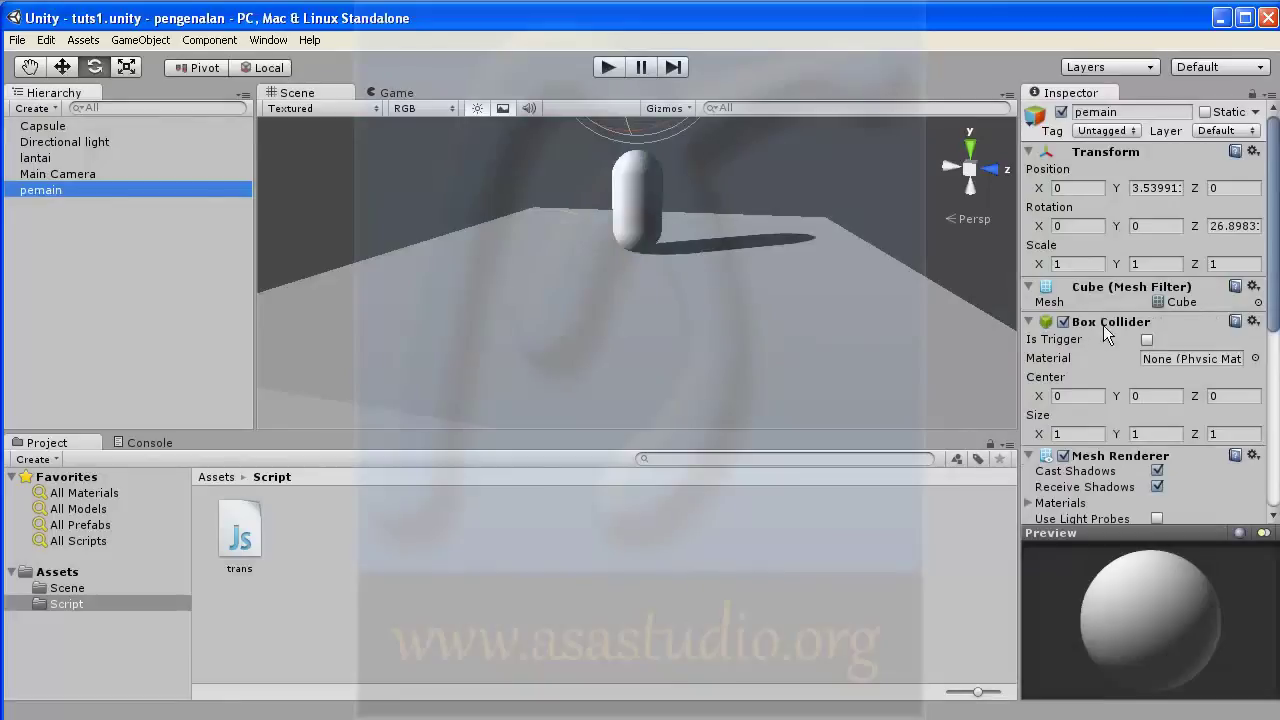
click(1029, 321)
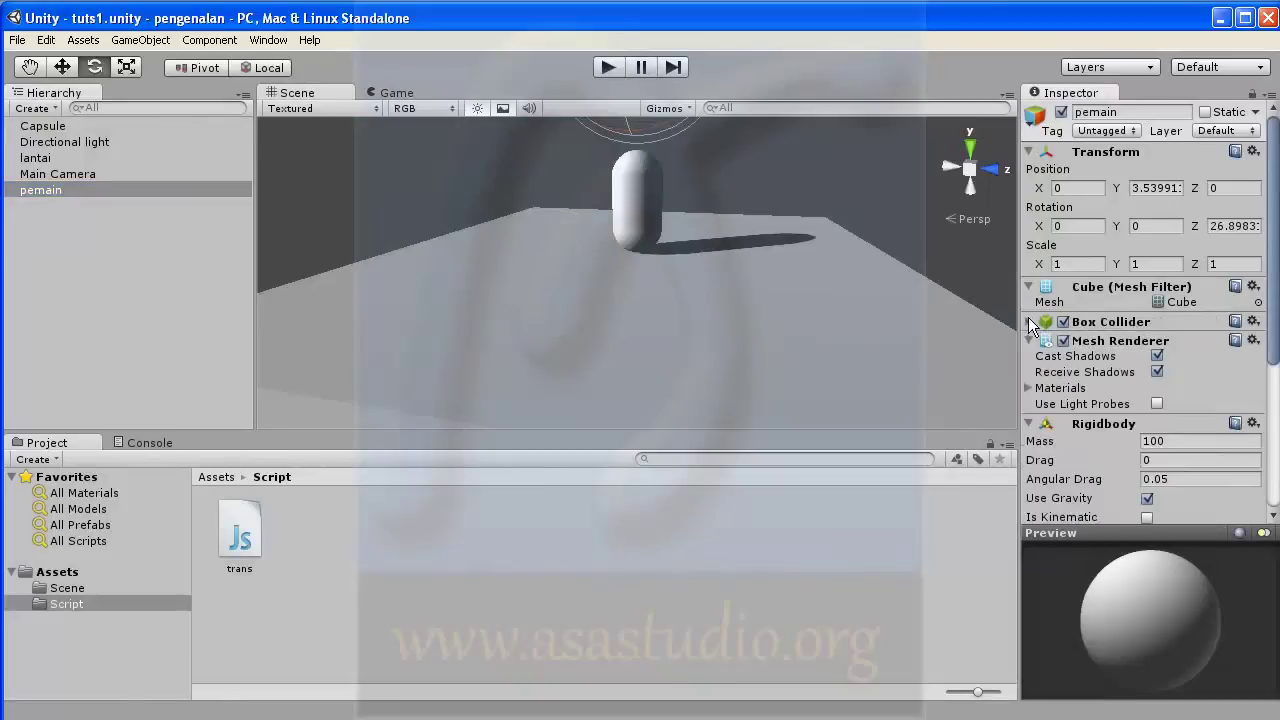
click(1030, 341)
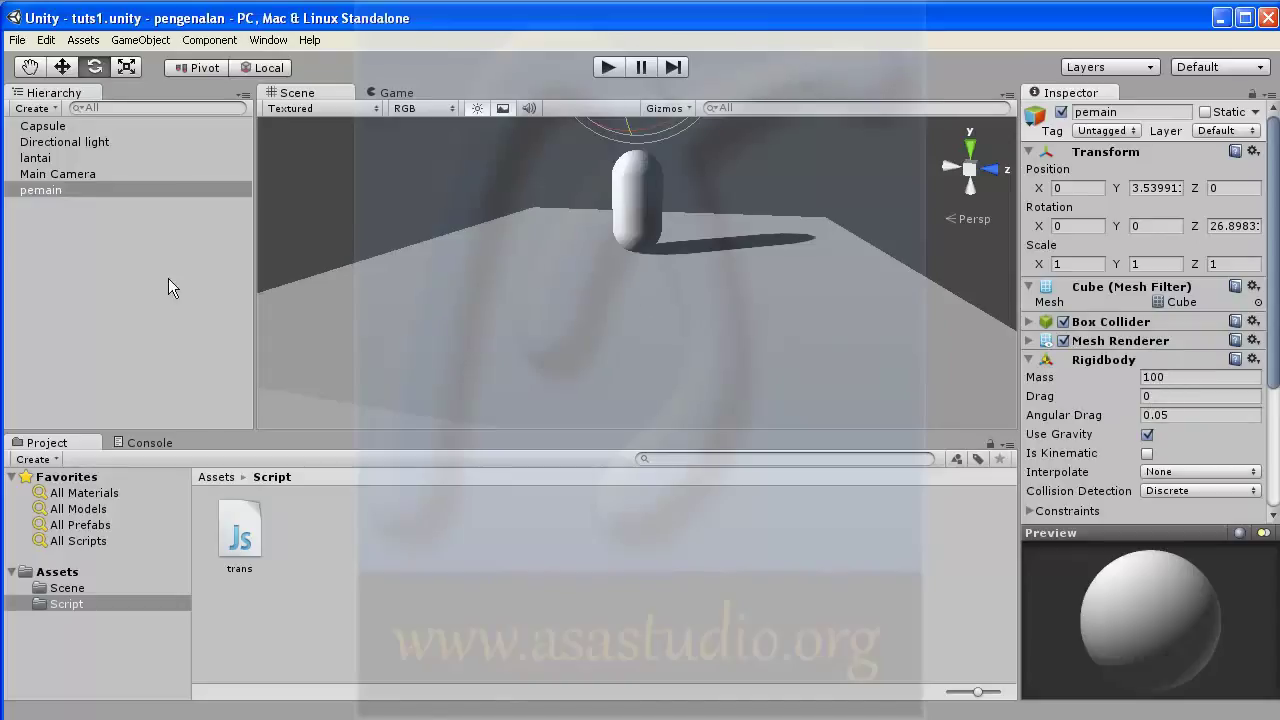
Add a Rigidbody physics component to the Capsule.
click(30, 128)
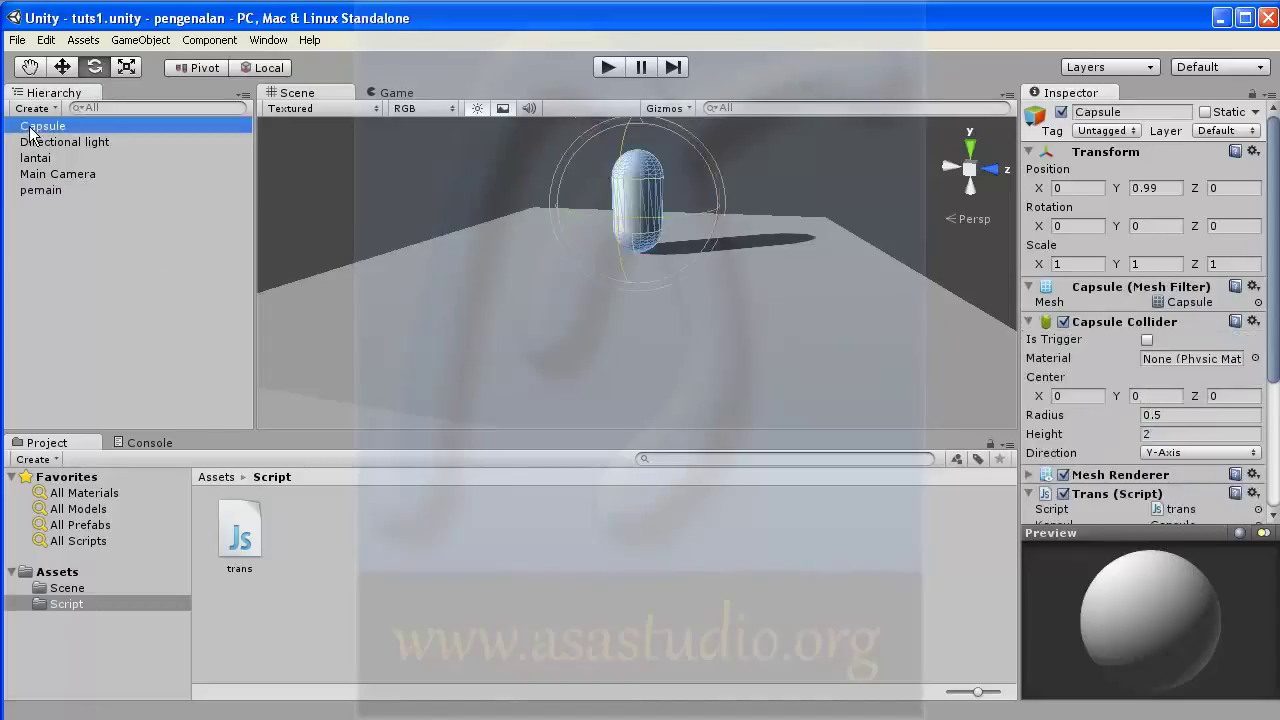
click(201, 45)
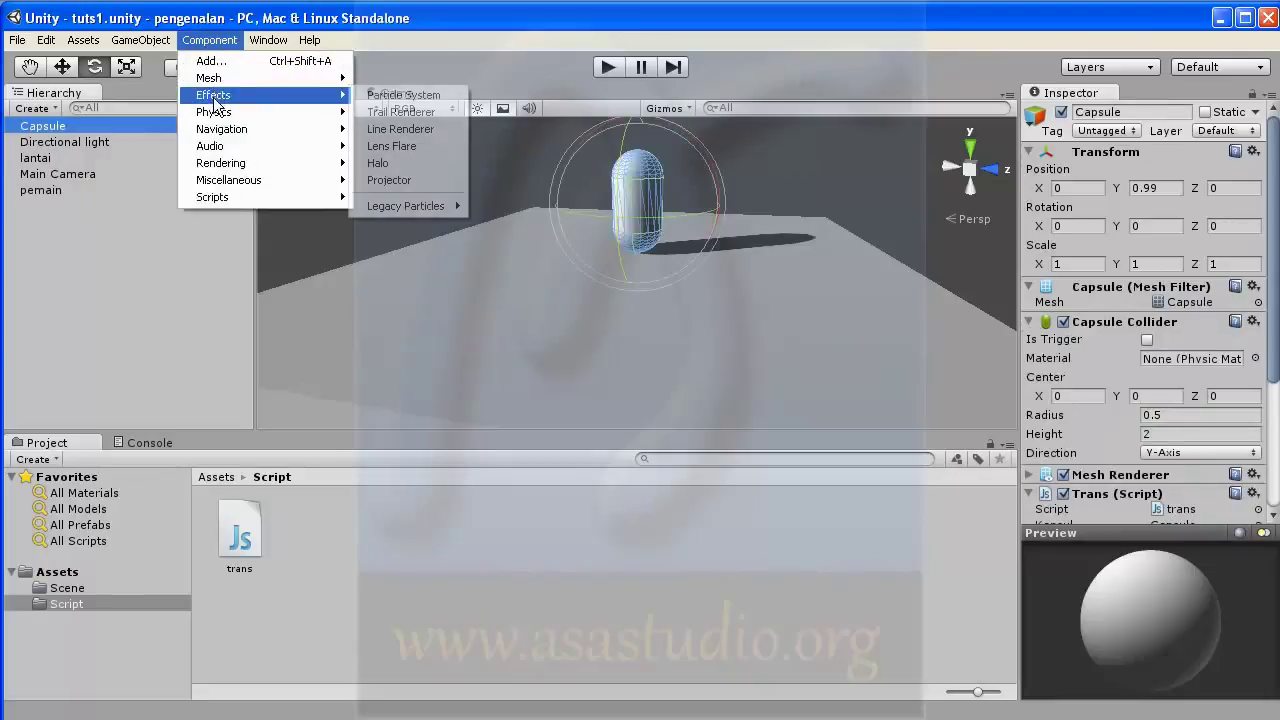
mouse_move(216, 117)
click(393, 114)
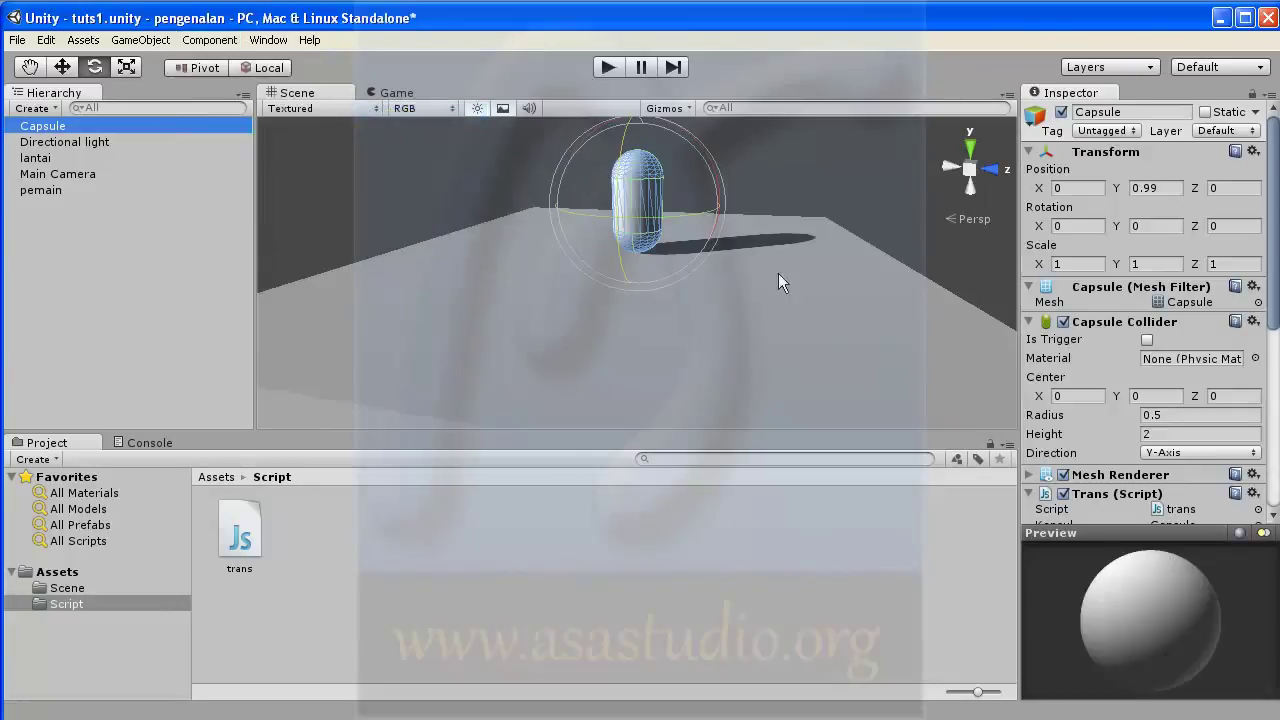
Run the game, try moving left, right, up and down to examine how the capsule behaves, and stop the run.
middle_drag(684, 252, 654, 343)
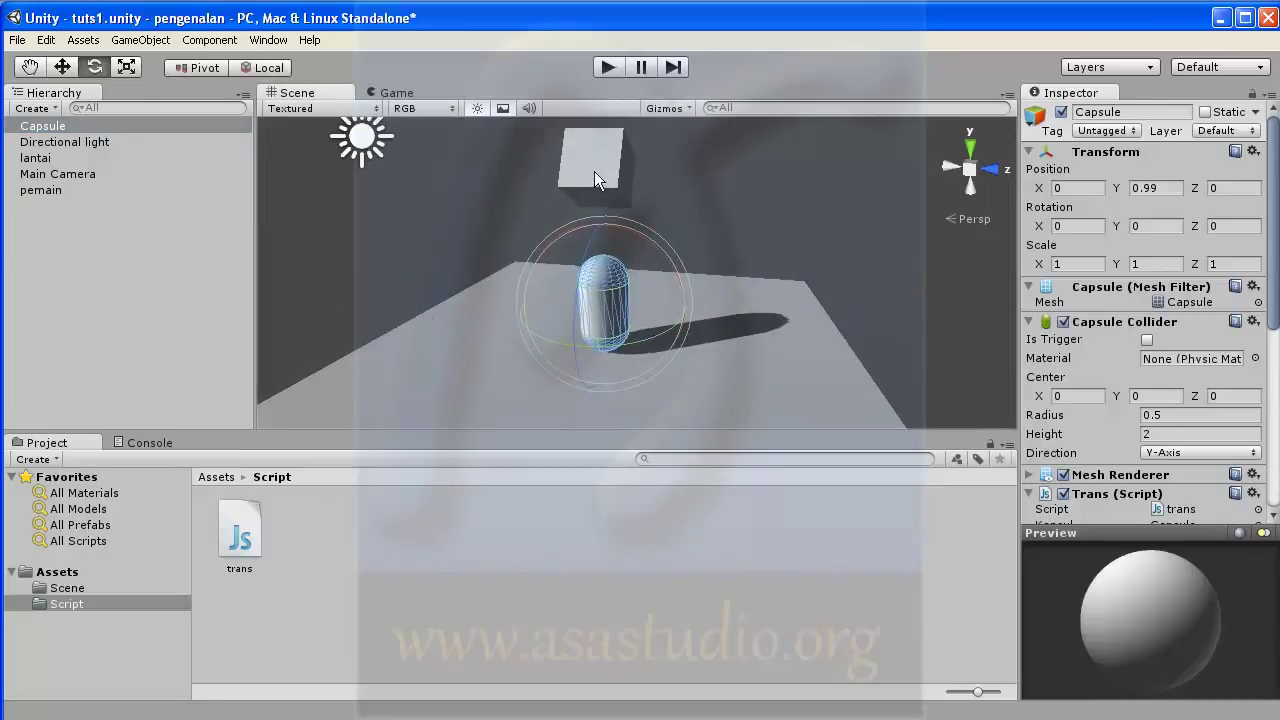
click(608, 68)
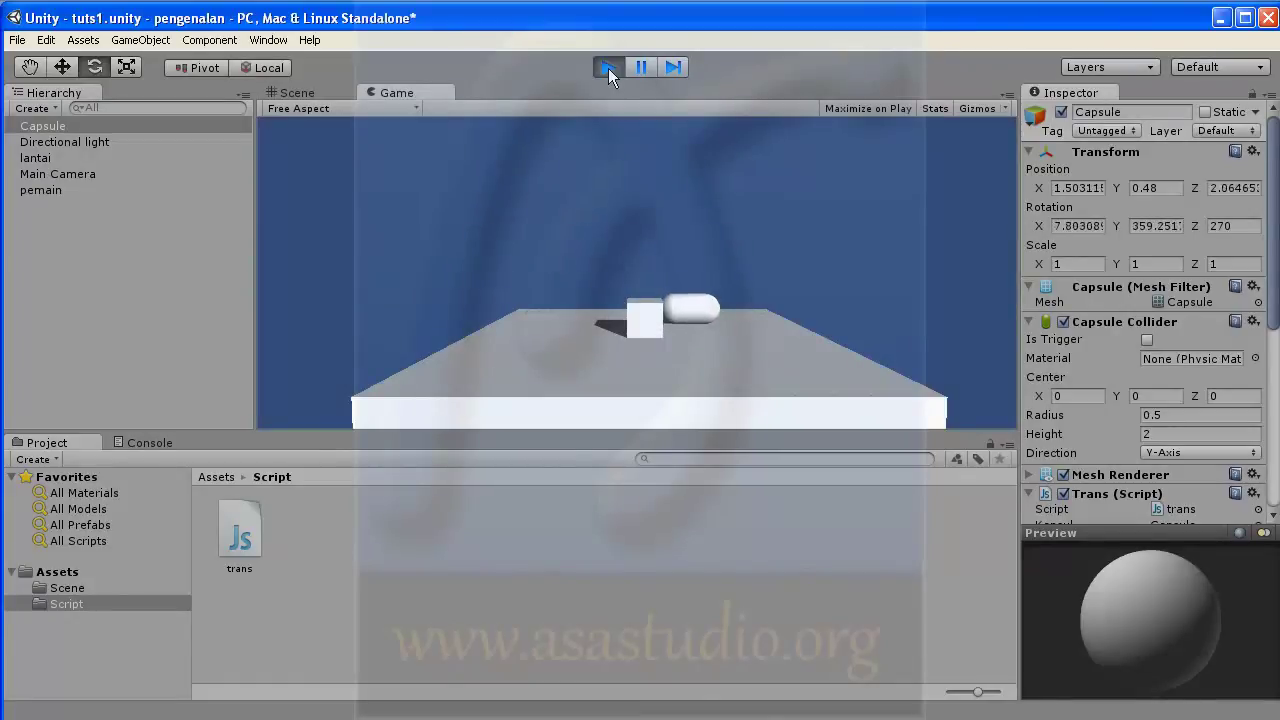
key(Left)
key(Right)
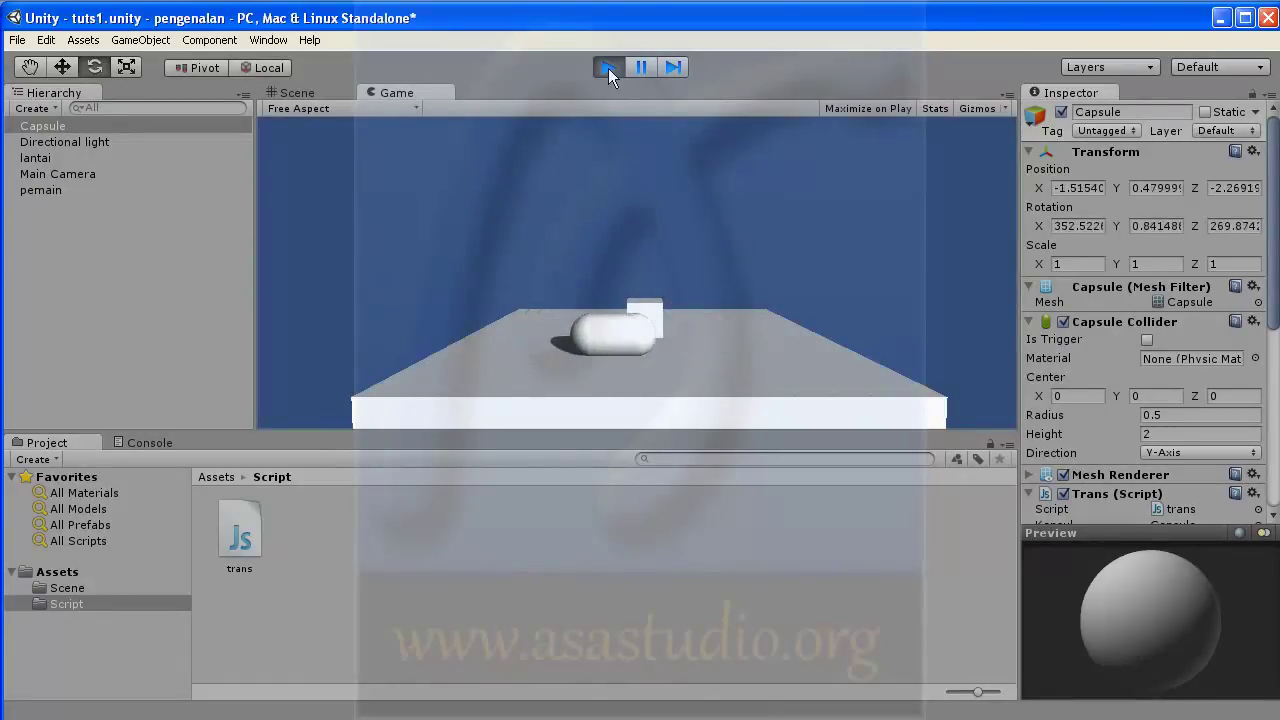
key(Up)
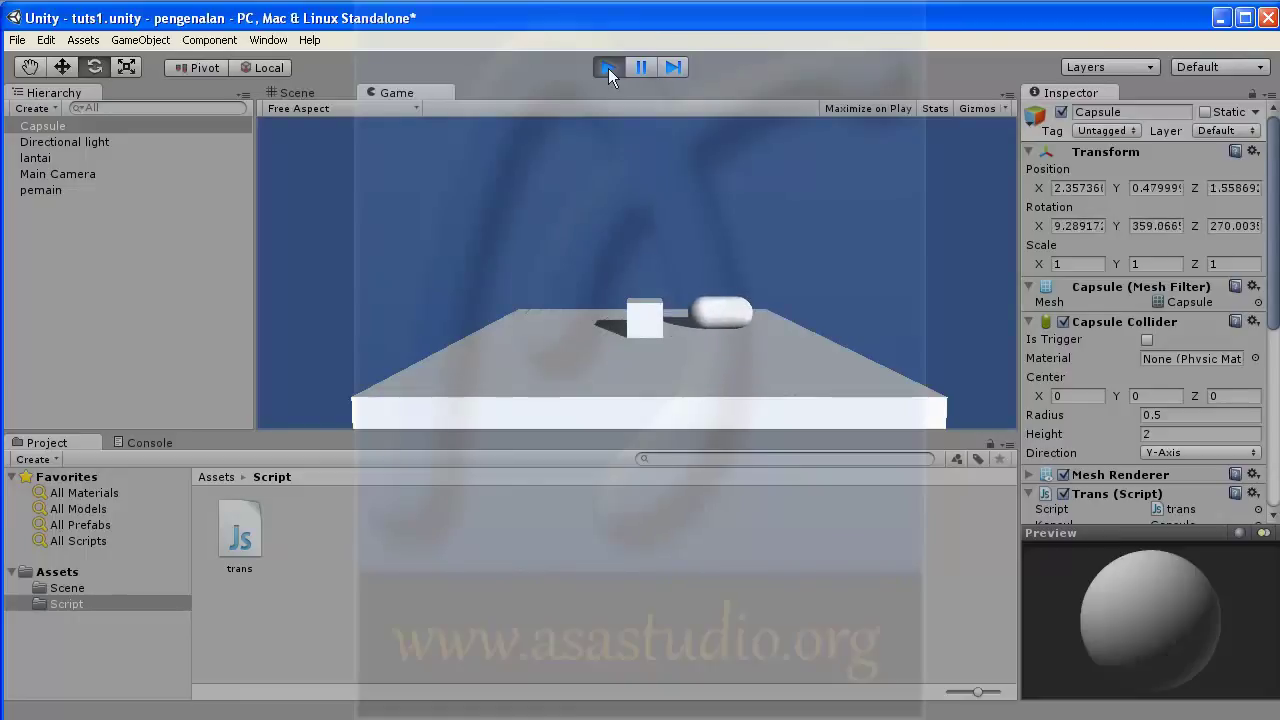
key(Down)
key(Left)
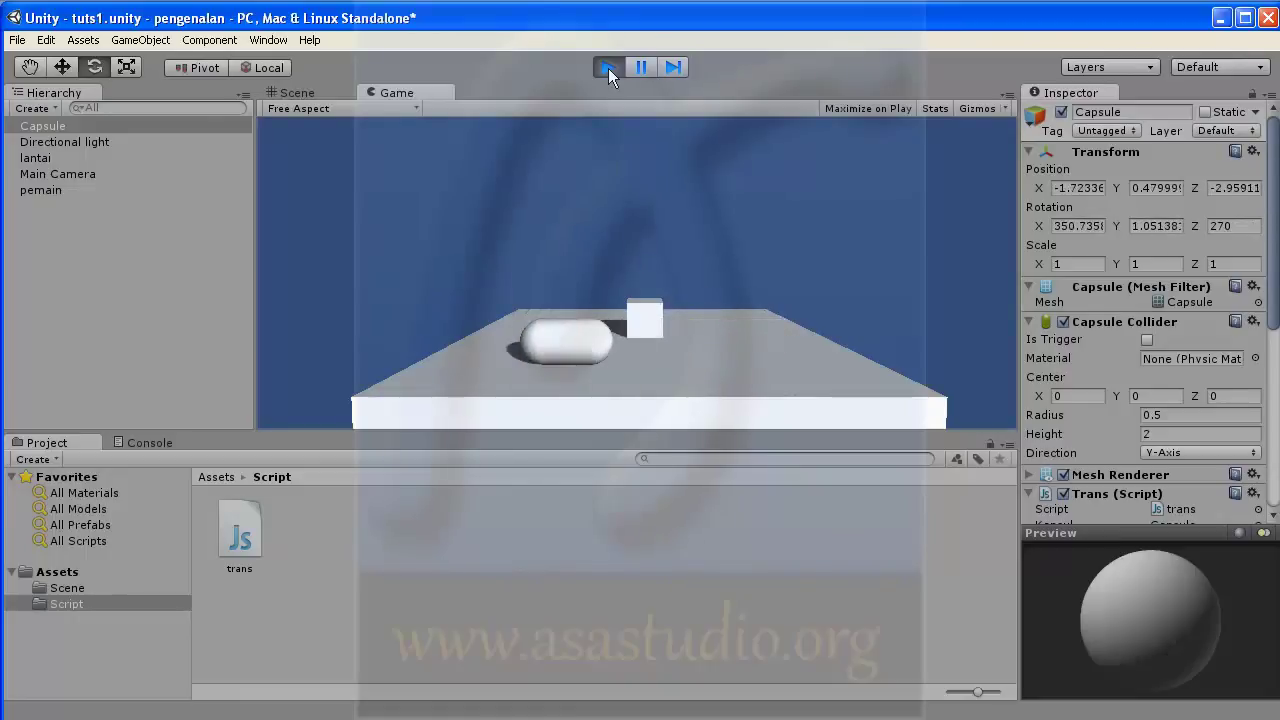
click(608, 67)
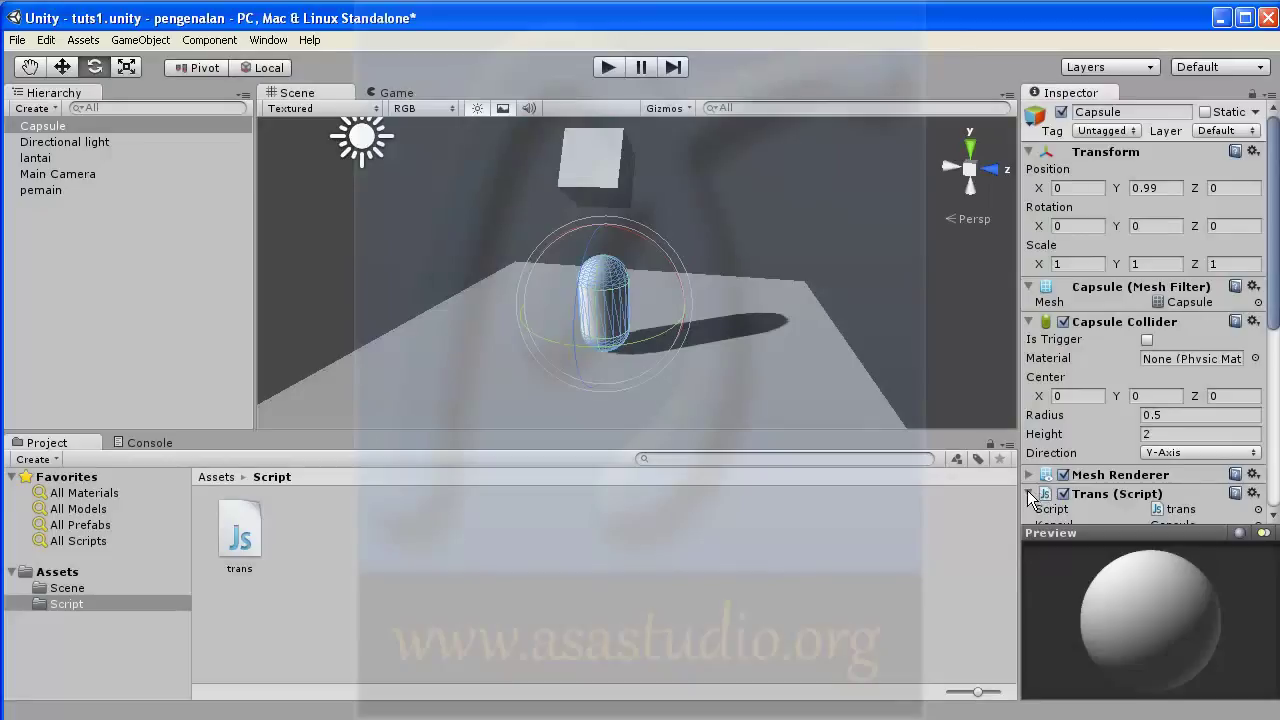
Turn off Use Gravity on the capsule's Rigidbody and test the effect in a short game run.
click(1031, 322)
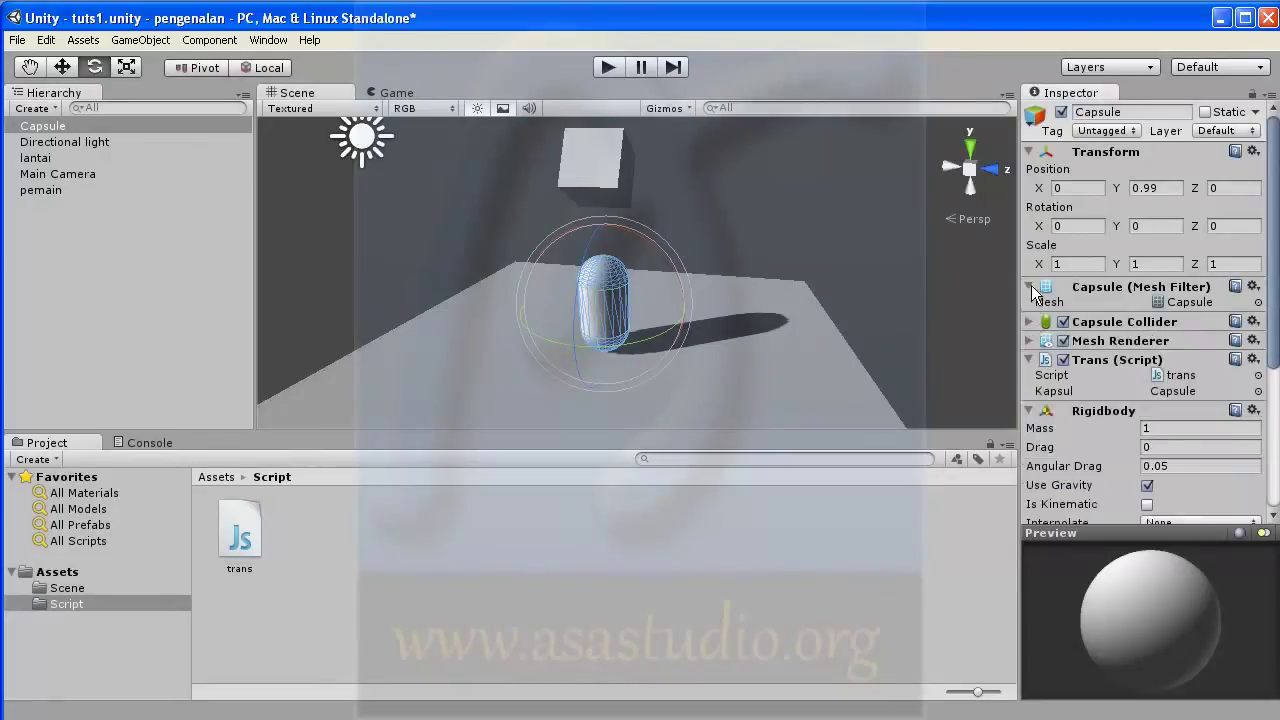
click(1031, 286)
click(1147, 469)
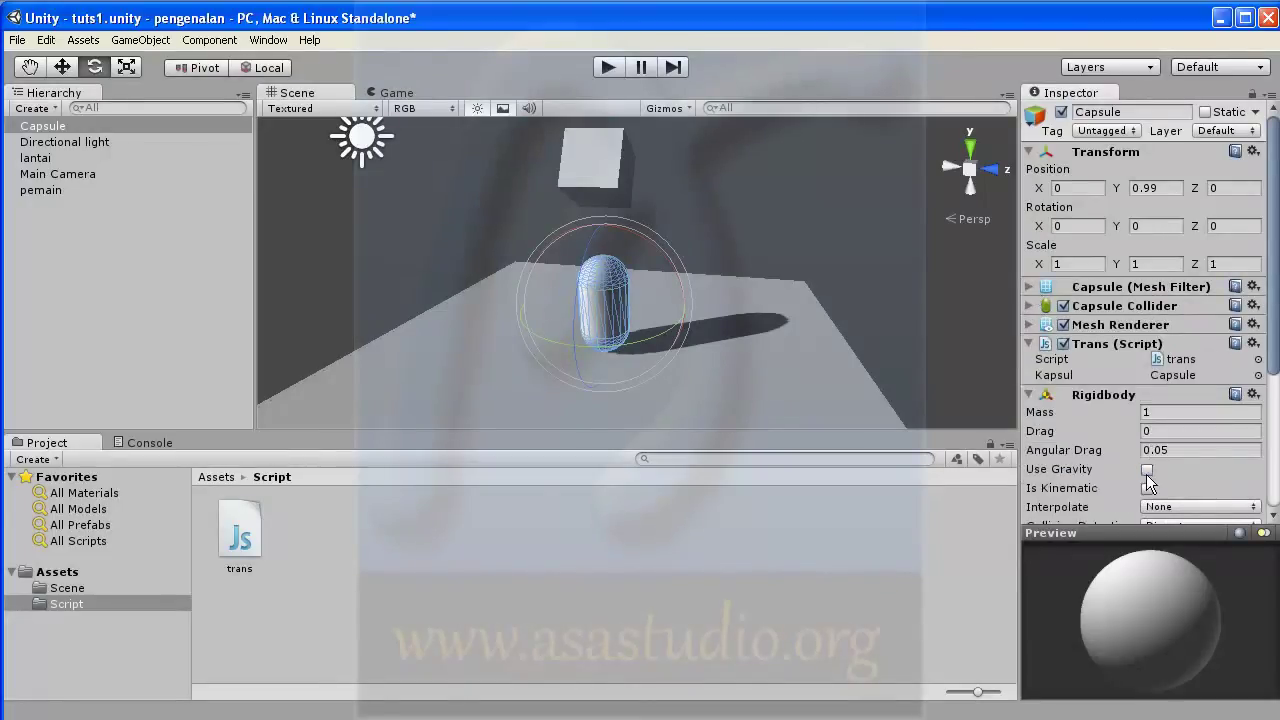
click(608, 67)
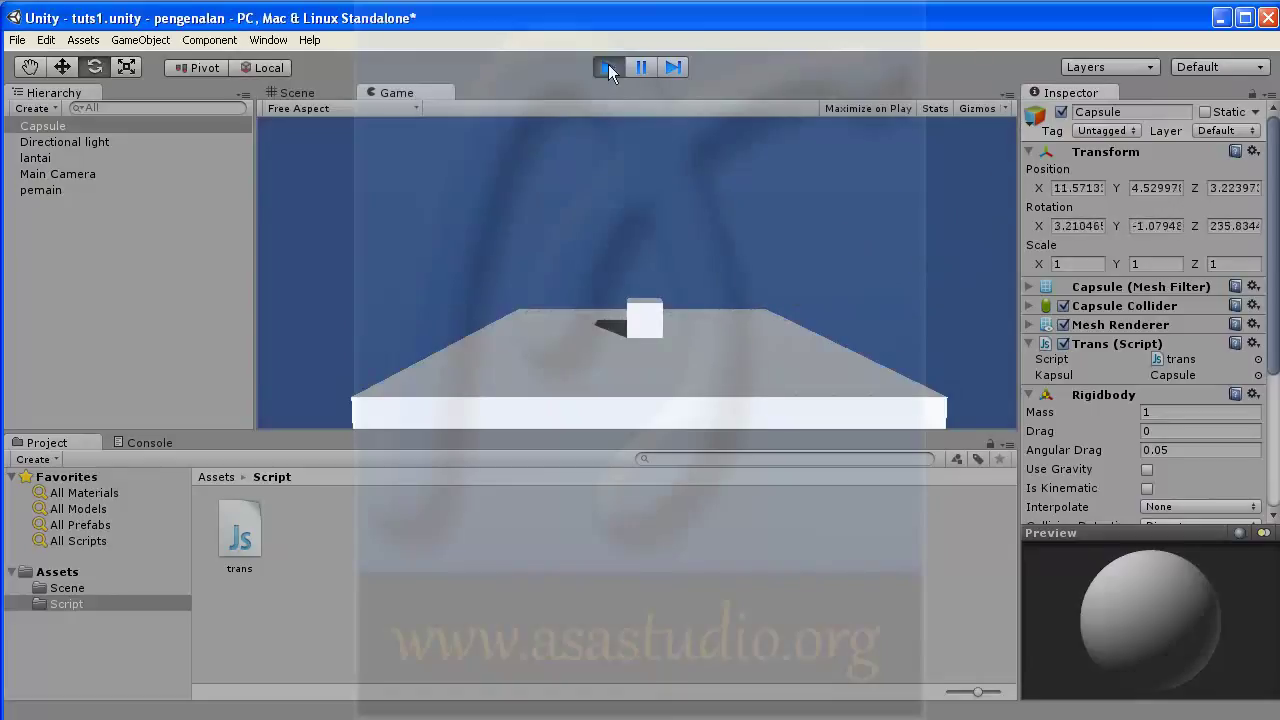
click(608, 67)
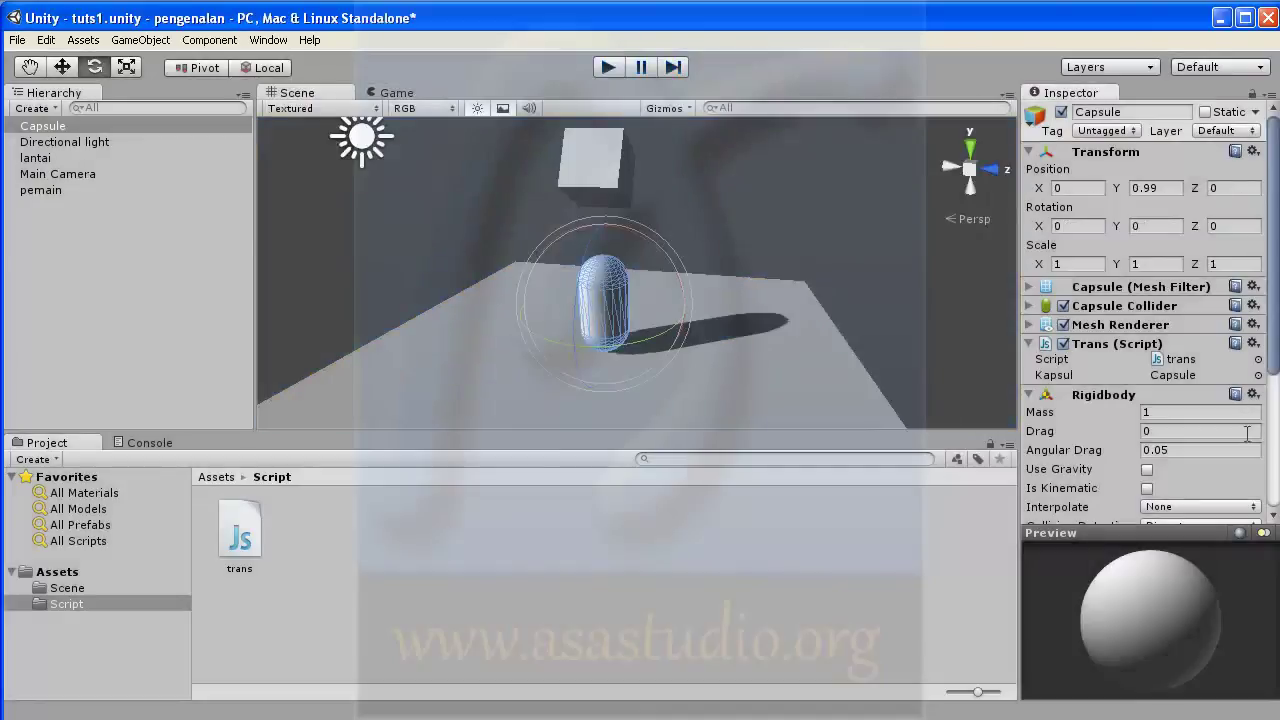
Turn Use Gravity back on for the capsule's Rigidbody and test the game again.
drag(1278, 347, 1278, 394)
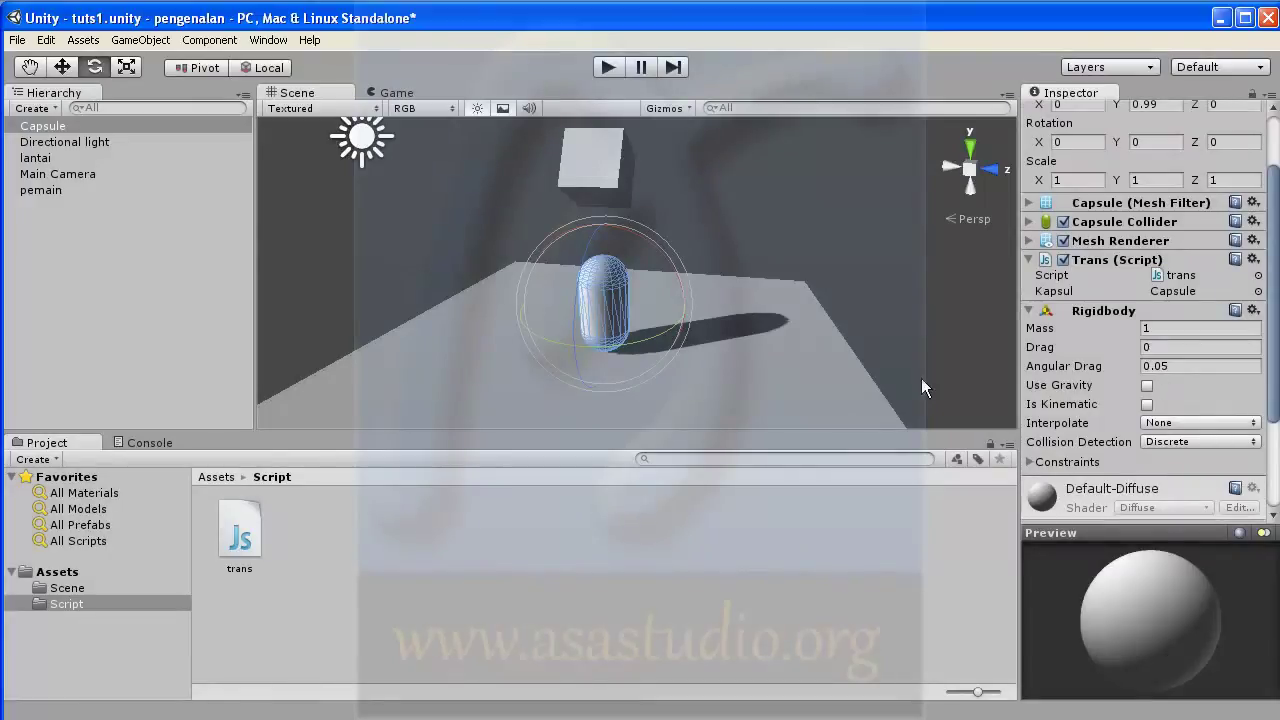
click(1148, 386)
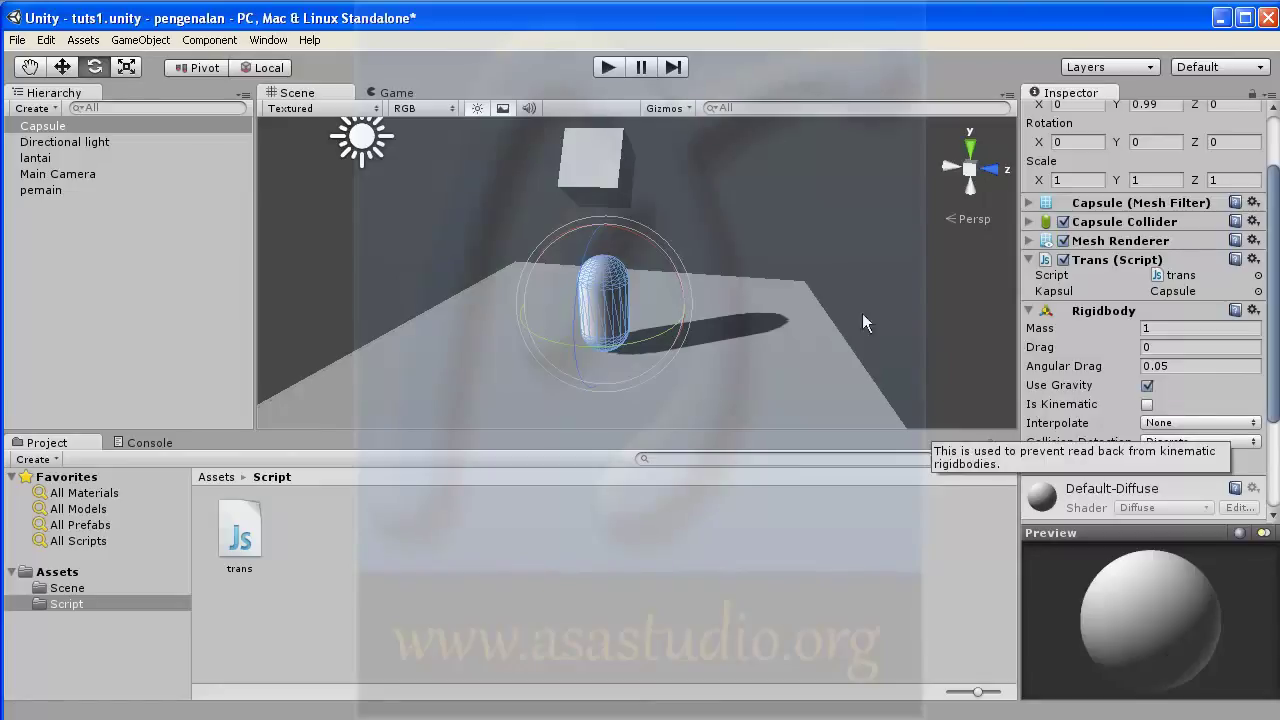
click(609, 67)
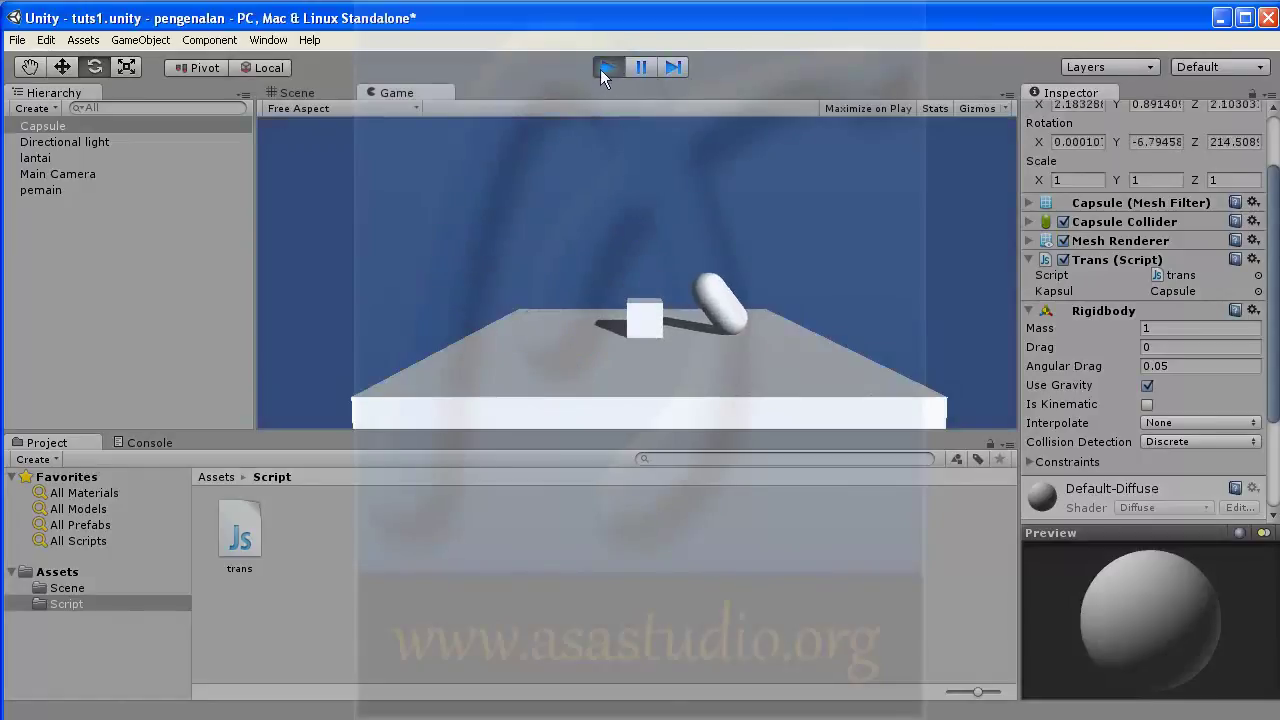
click(607, 70)
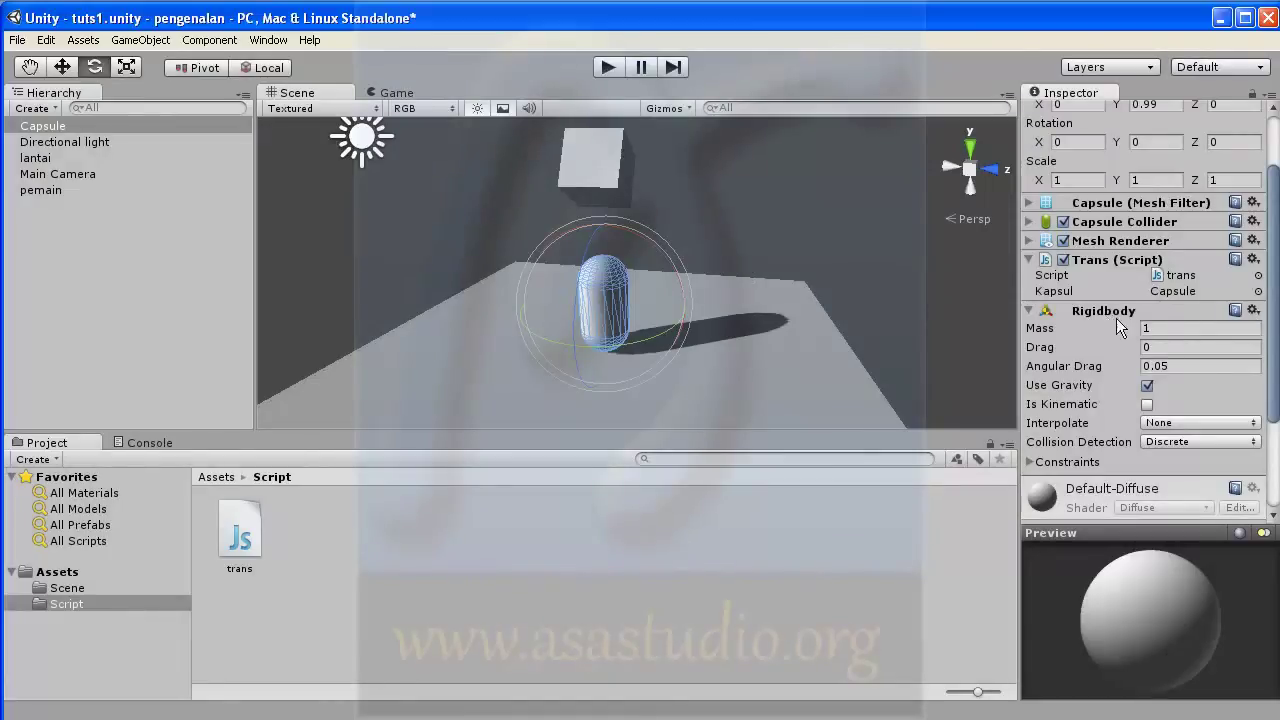
Remove the Rigidbody component from the capsule and run the game twice to test it without physics.
click(1253, 310)
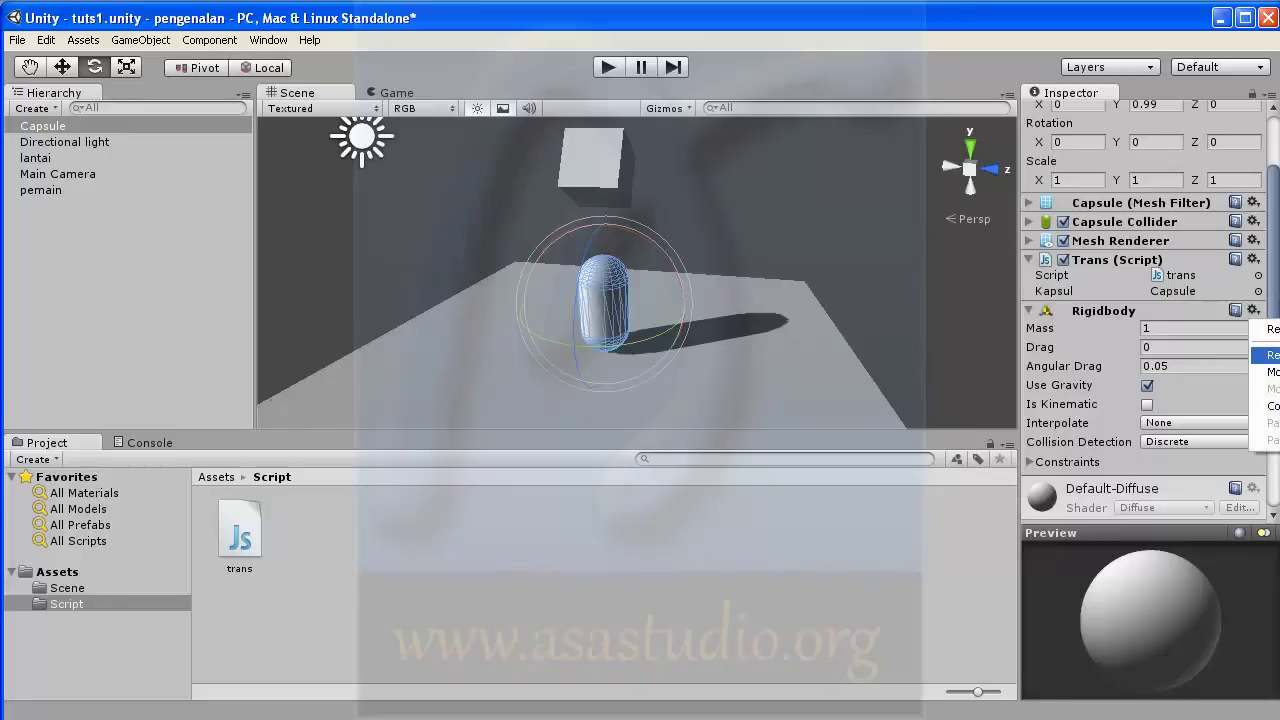
click(1268, 355)
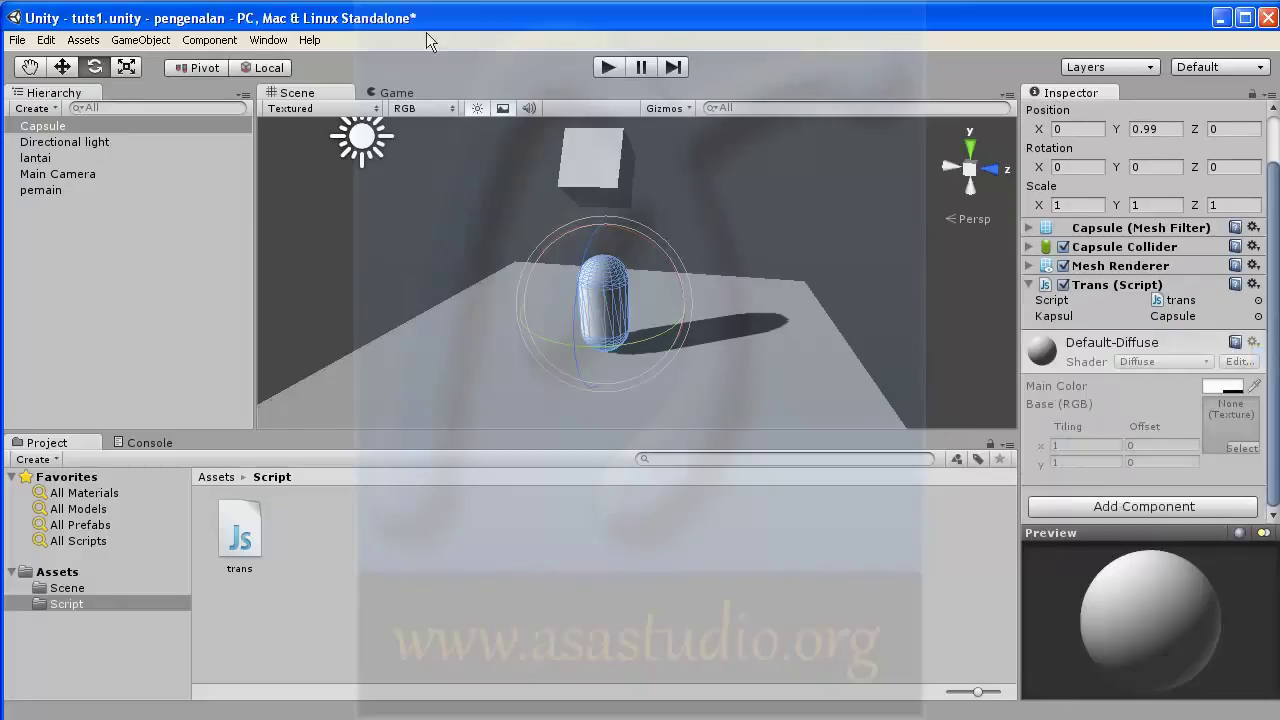
click(600, 67)
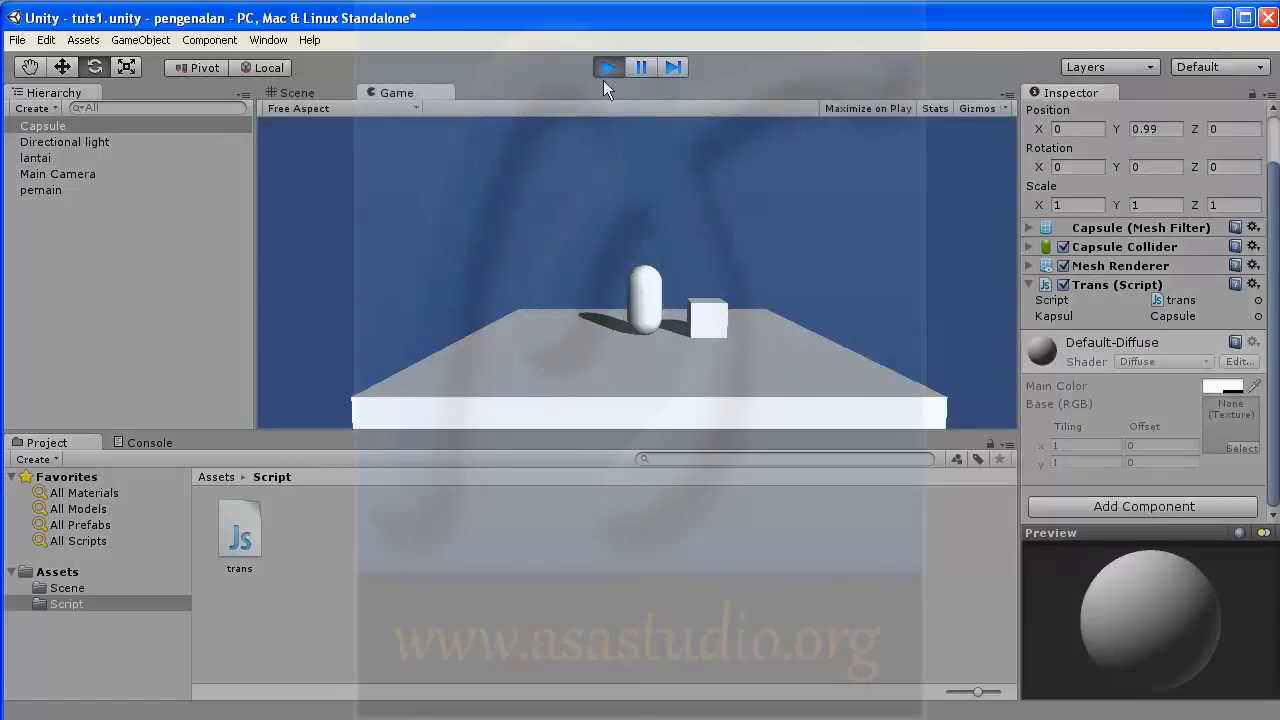
click(610, 68)
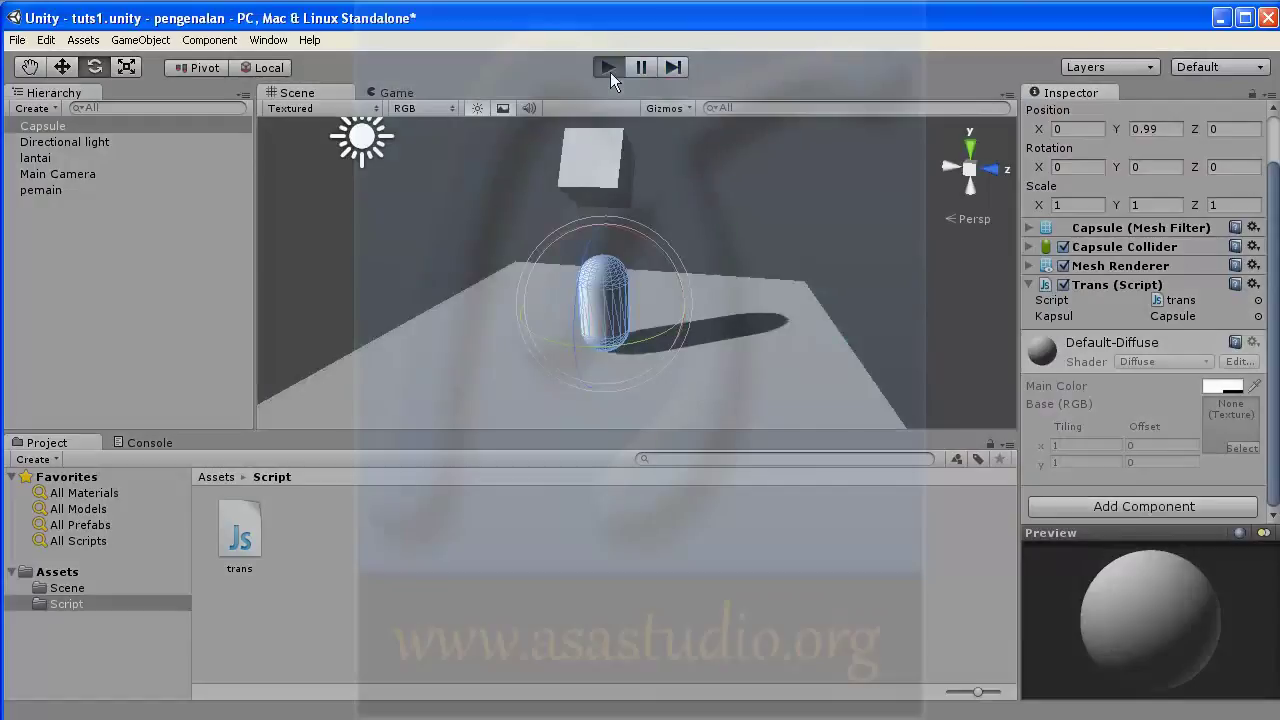
click(607, 67)
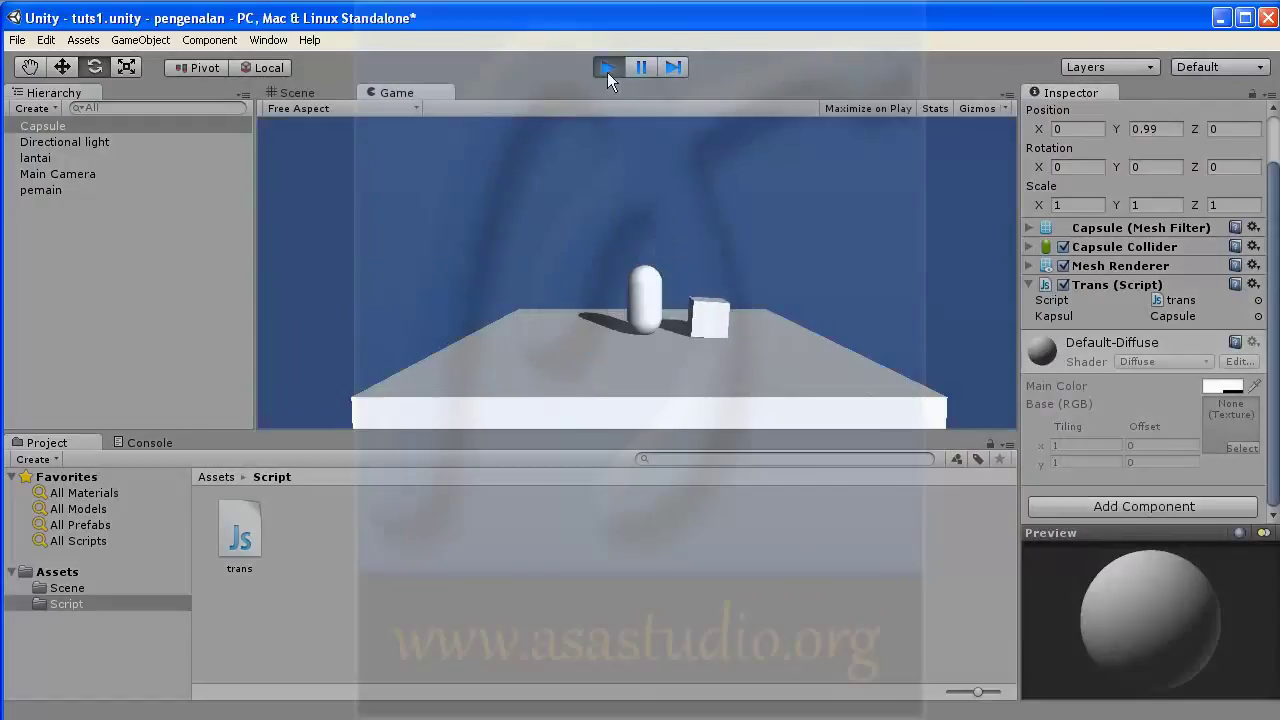
click(607, 67)
Add a Rigidbody physics component to the Capsule object and test it in a short game run.
click(42, 126)
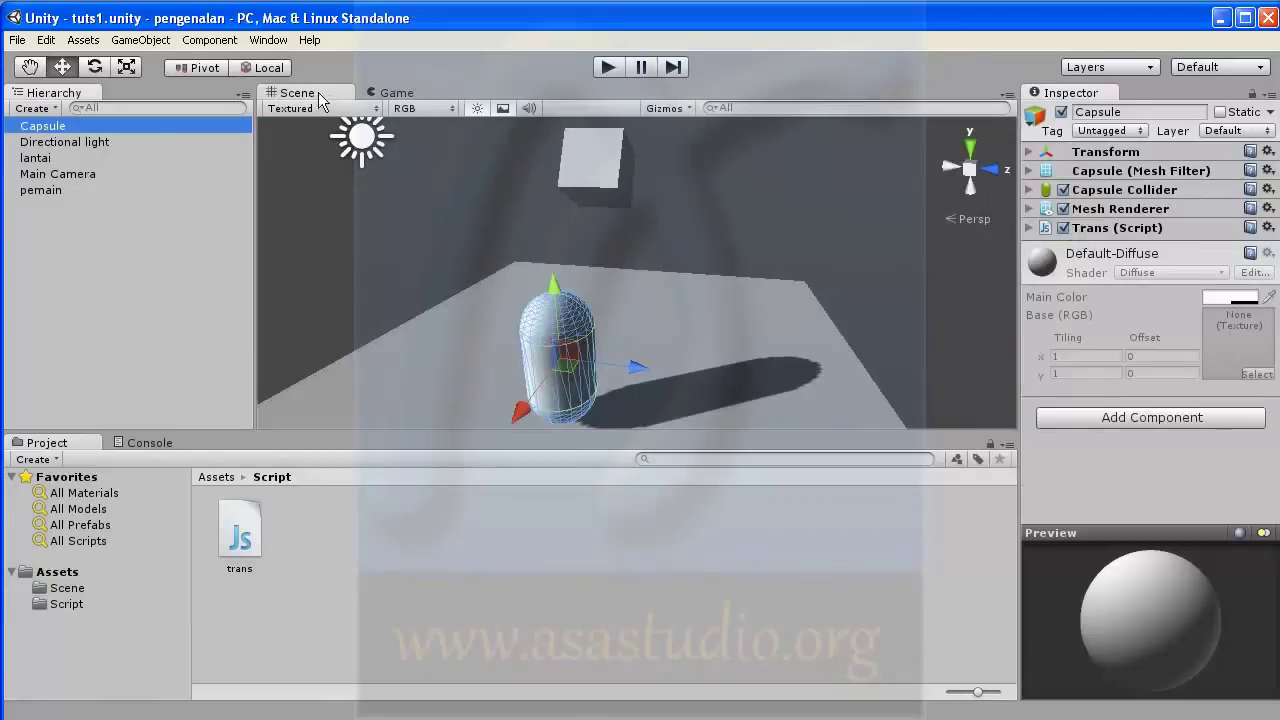
click(215, 47)
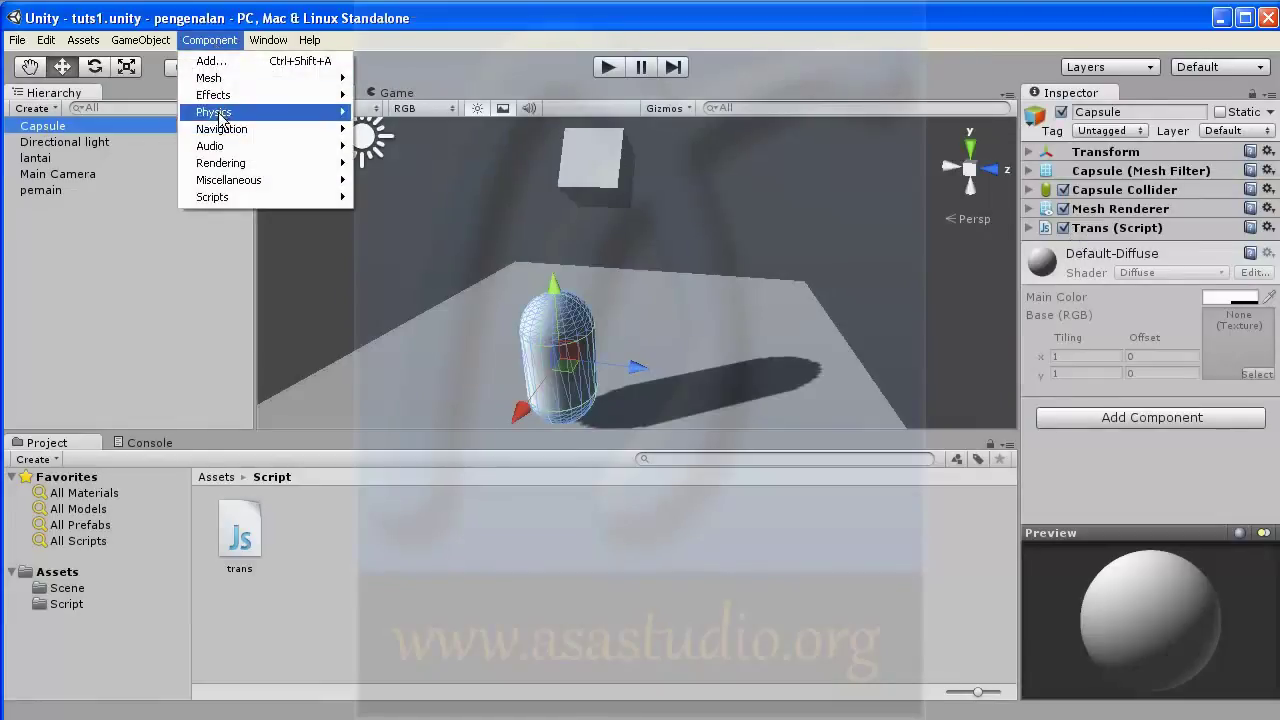
mouse_move(220, 112)
click(395, 112)
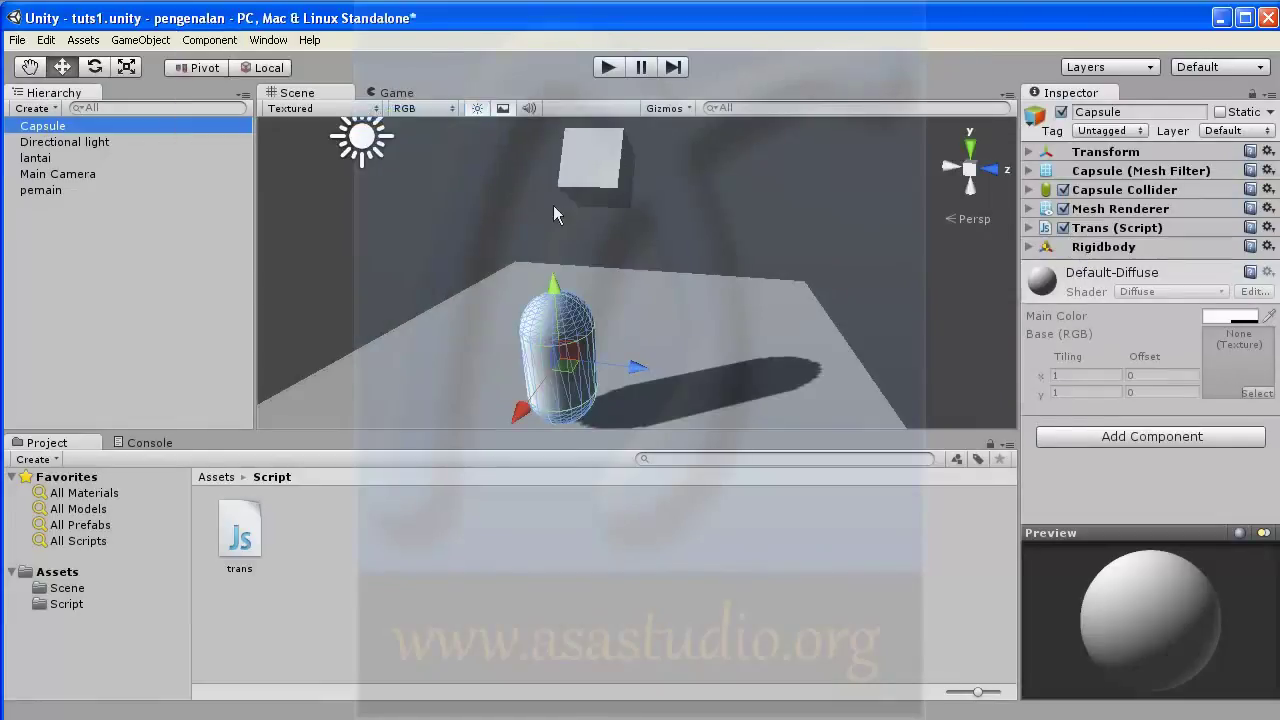
click(607, 70)
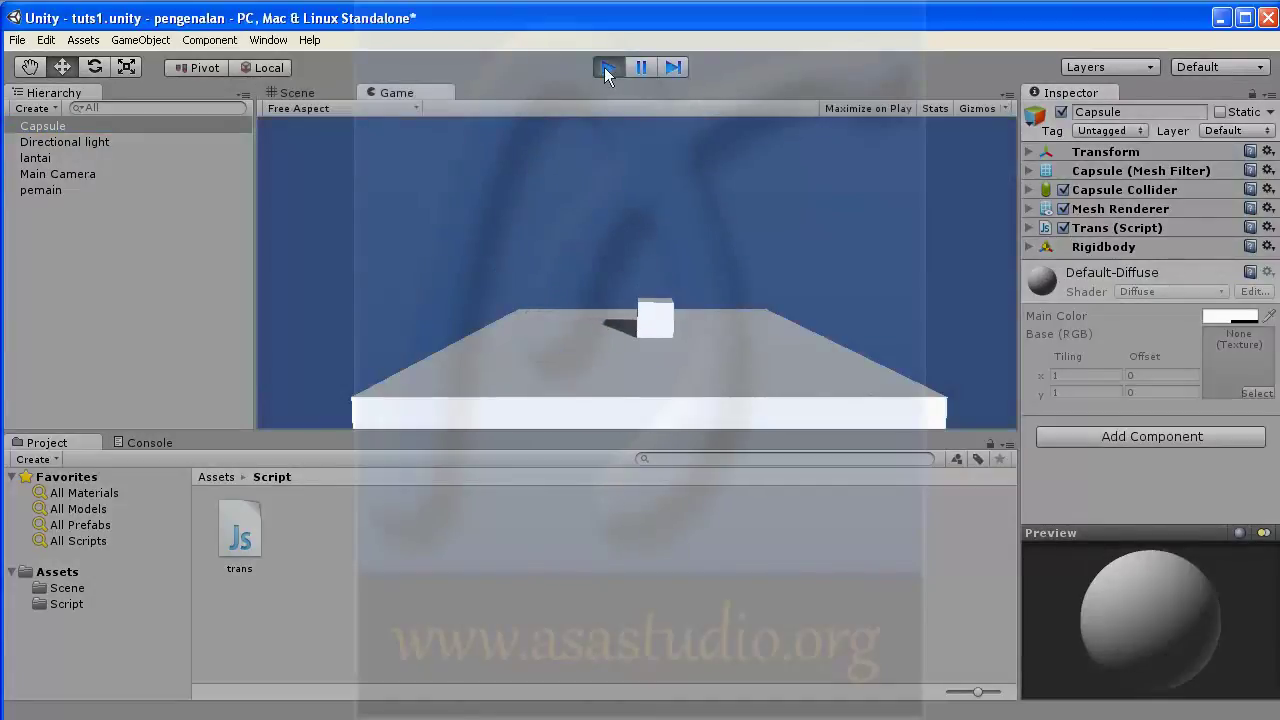
click(607, 68)
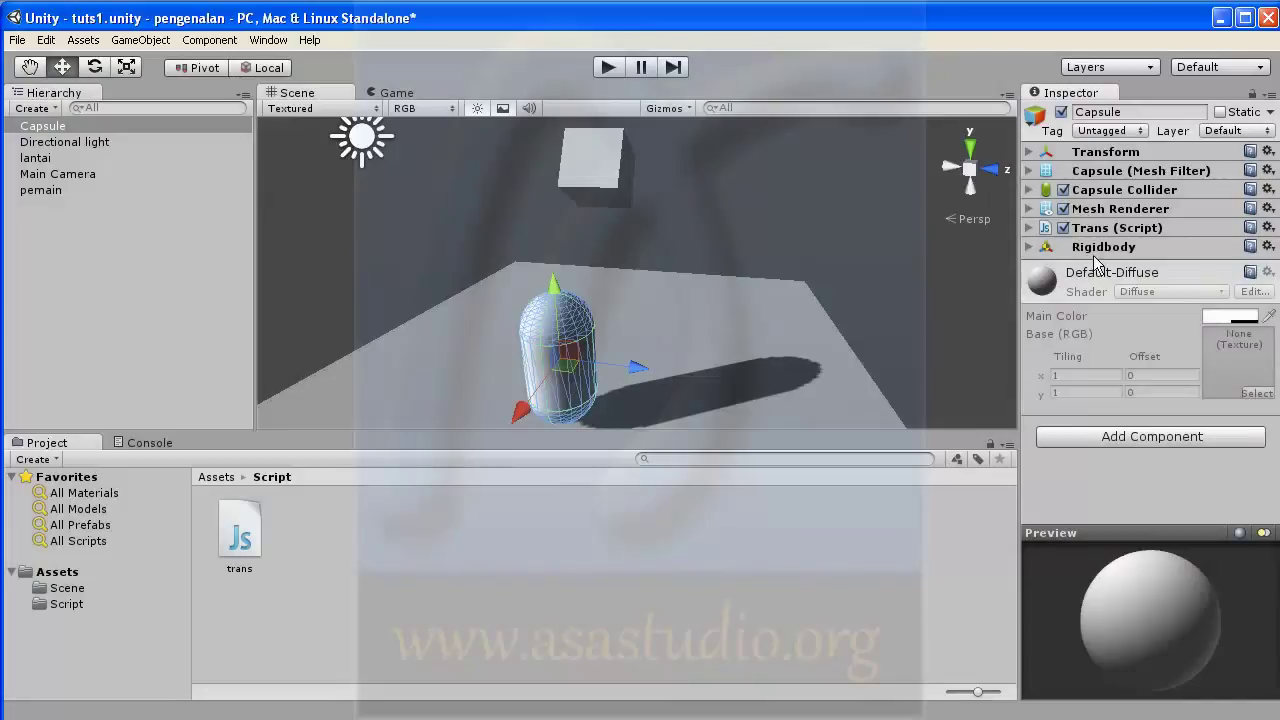
Remove the existing Capsule Collider from the capsule and add a new Capsule Collider physics component.
click(1029, 248)
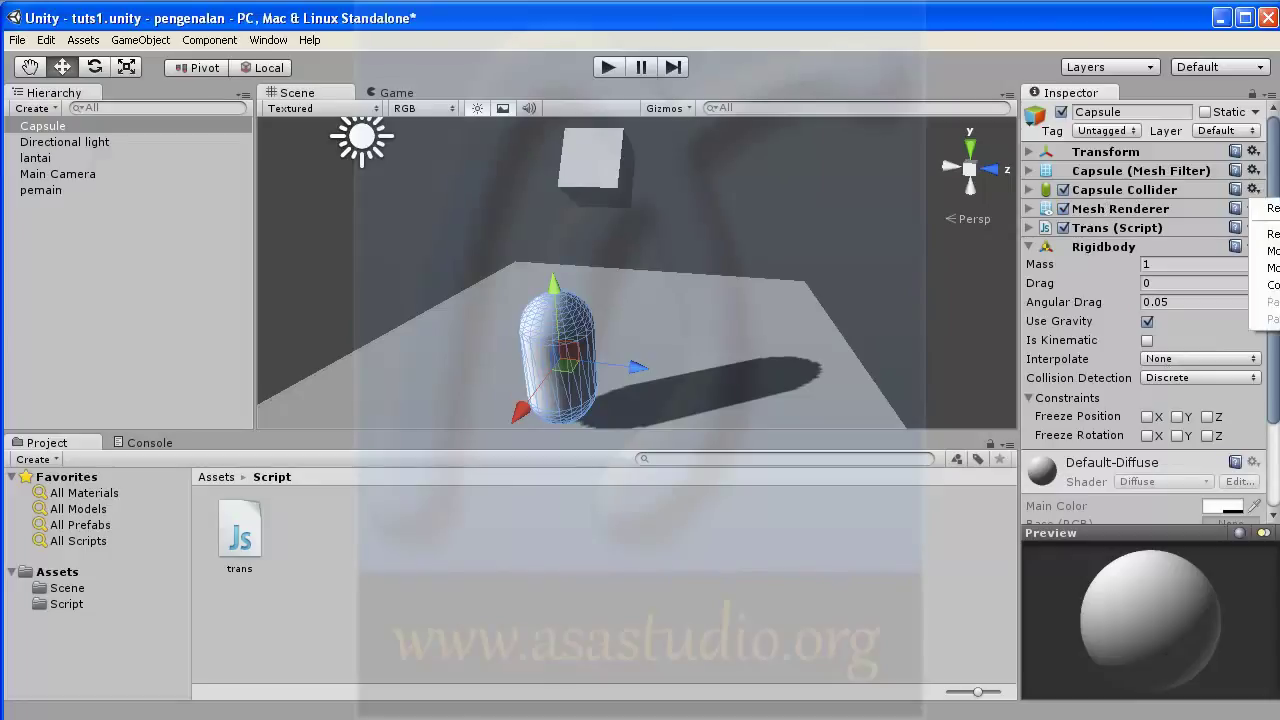
click(1268, 234)
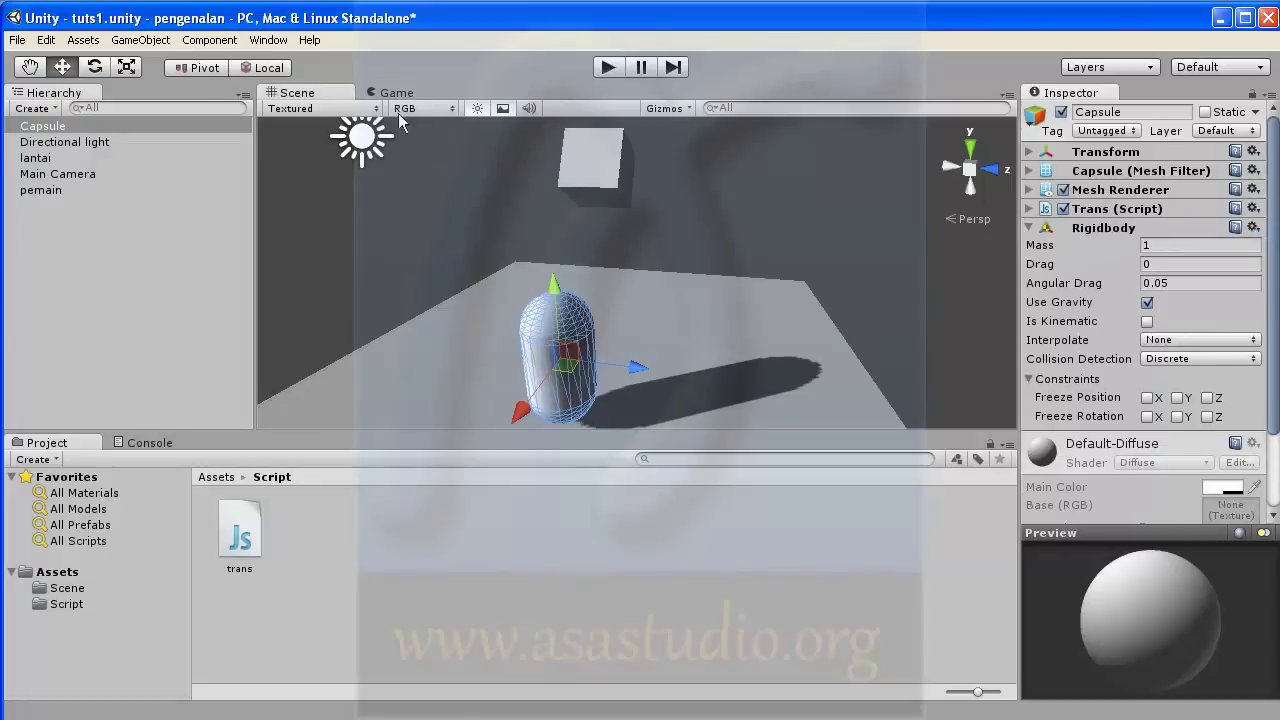
click(203, 42)
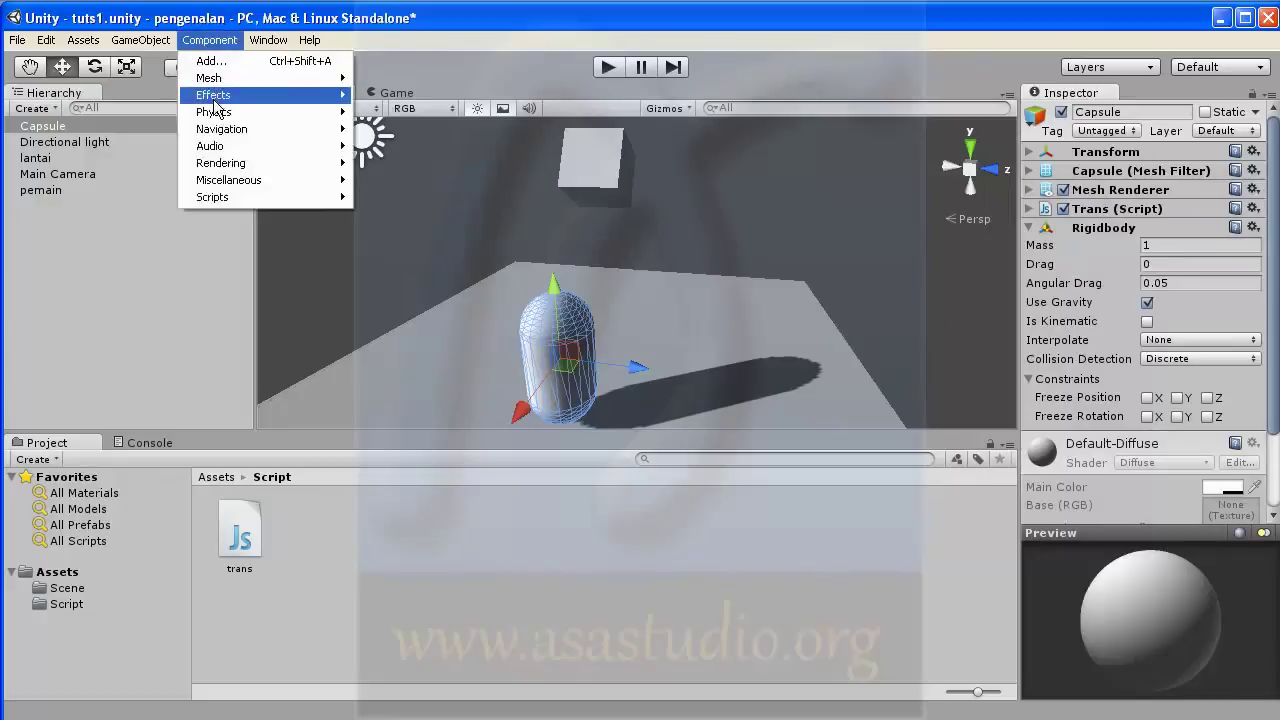
mouse_move(257, 113)
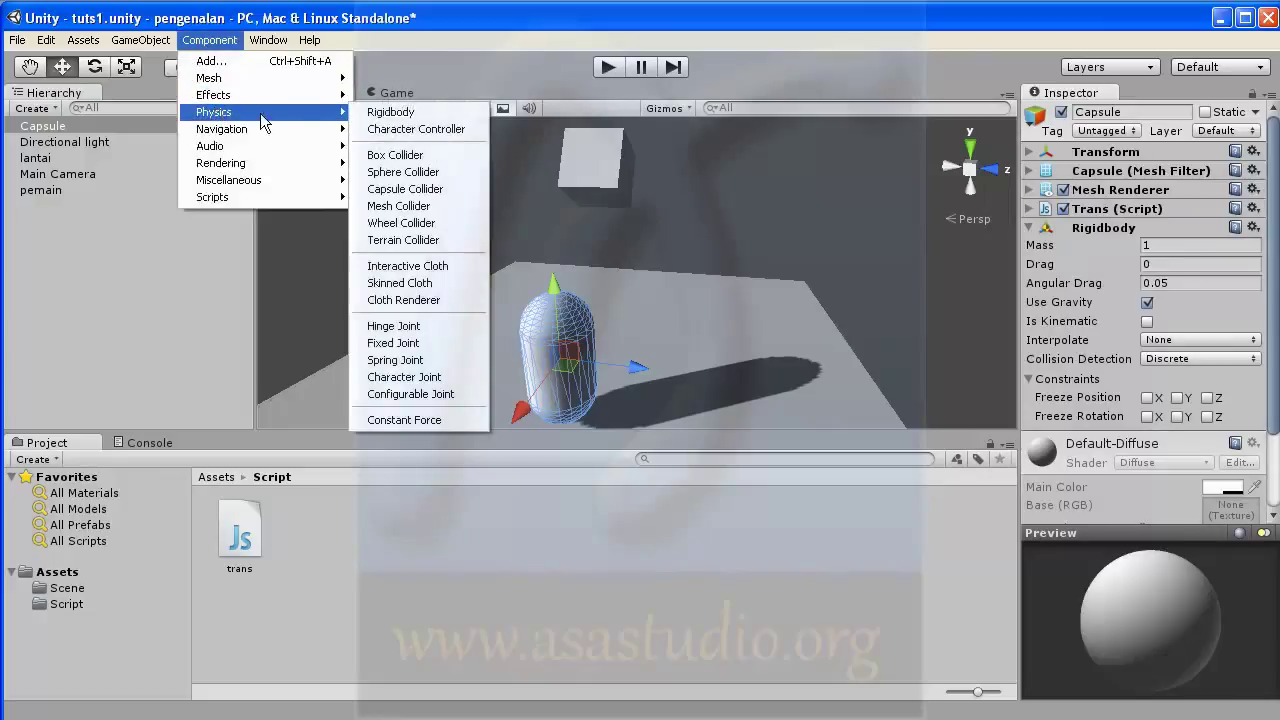
click(405, 189)
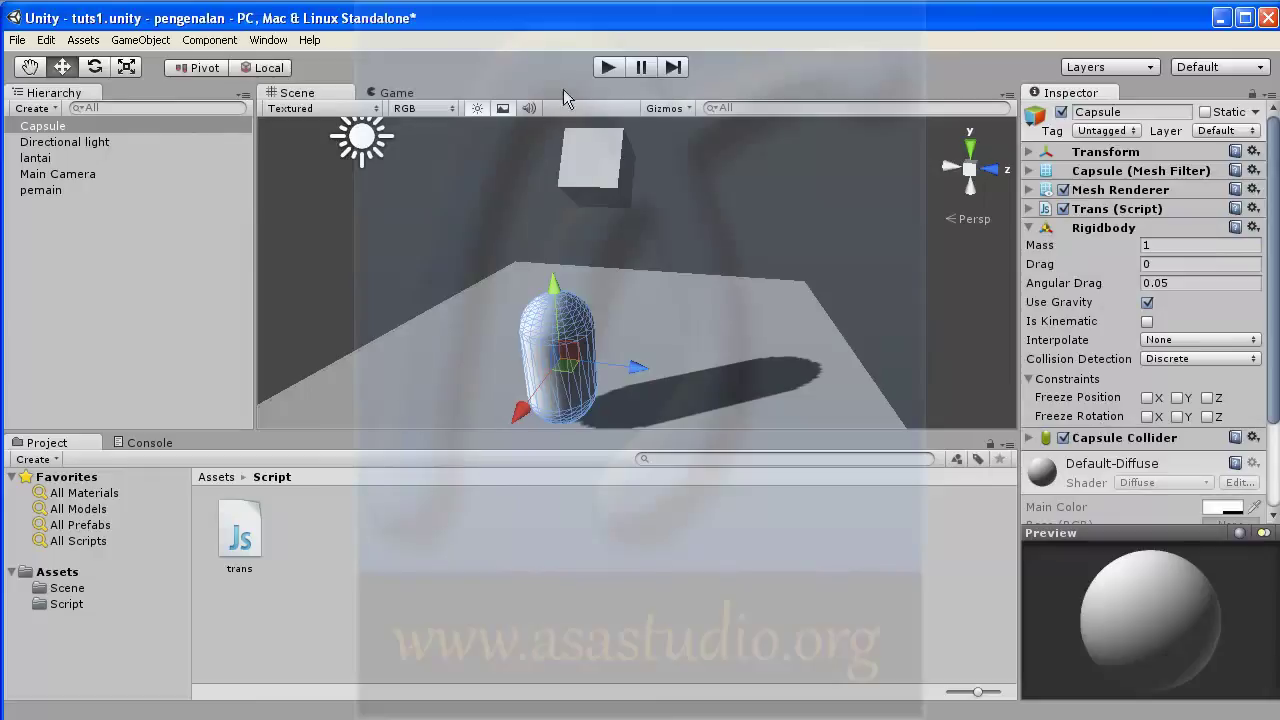
Run the game three times to examine how the capsule stands and falls with the new collider.
click(605, 66)
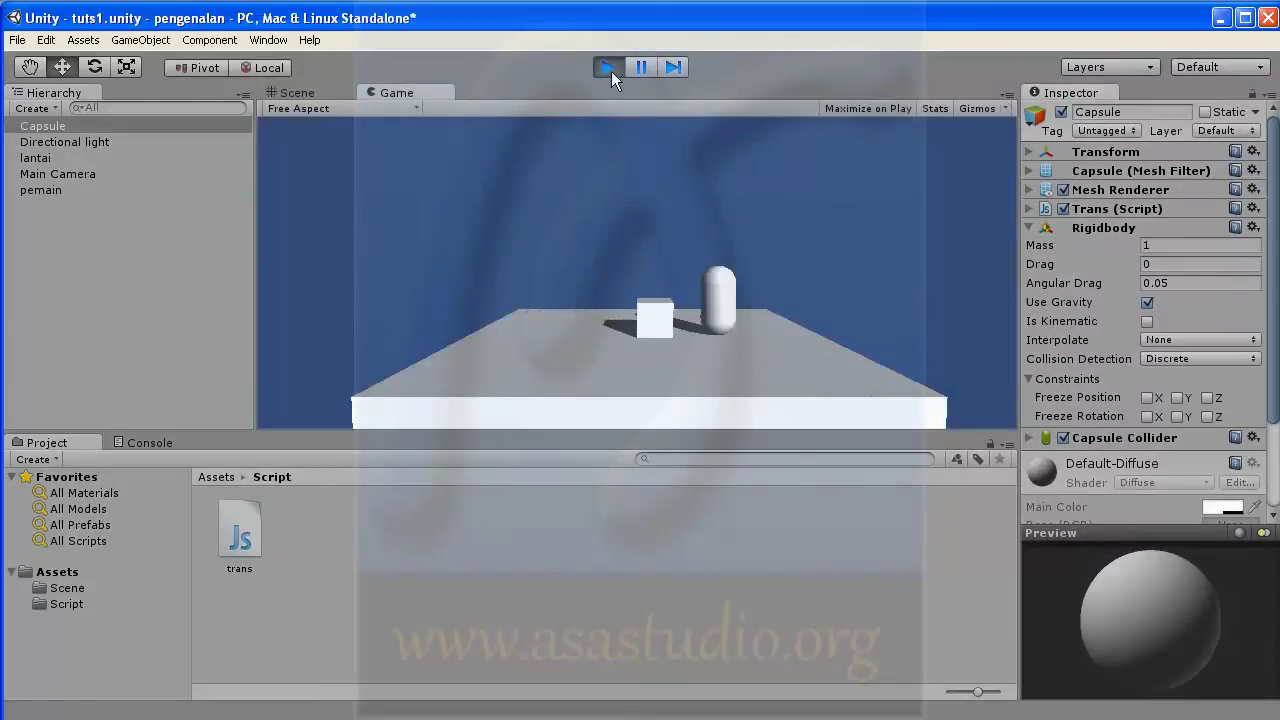
click(608, 67)
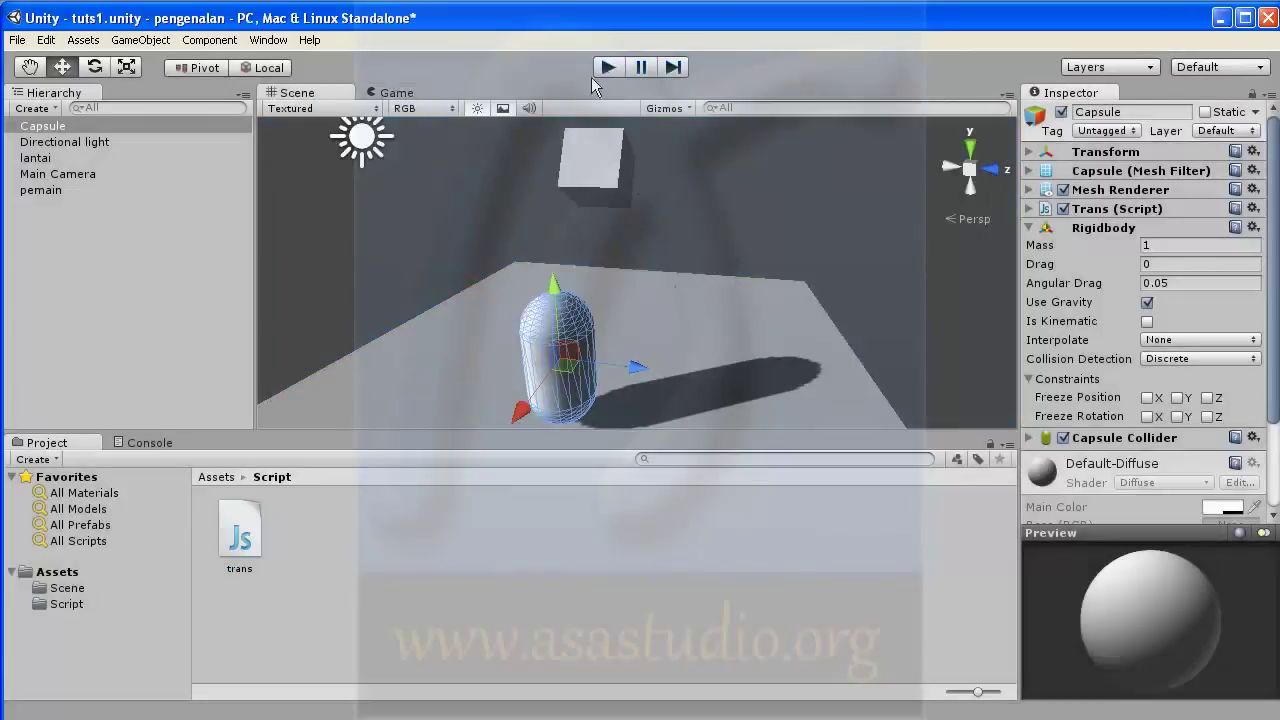
click(608, 67)
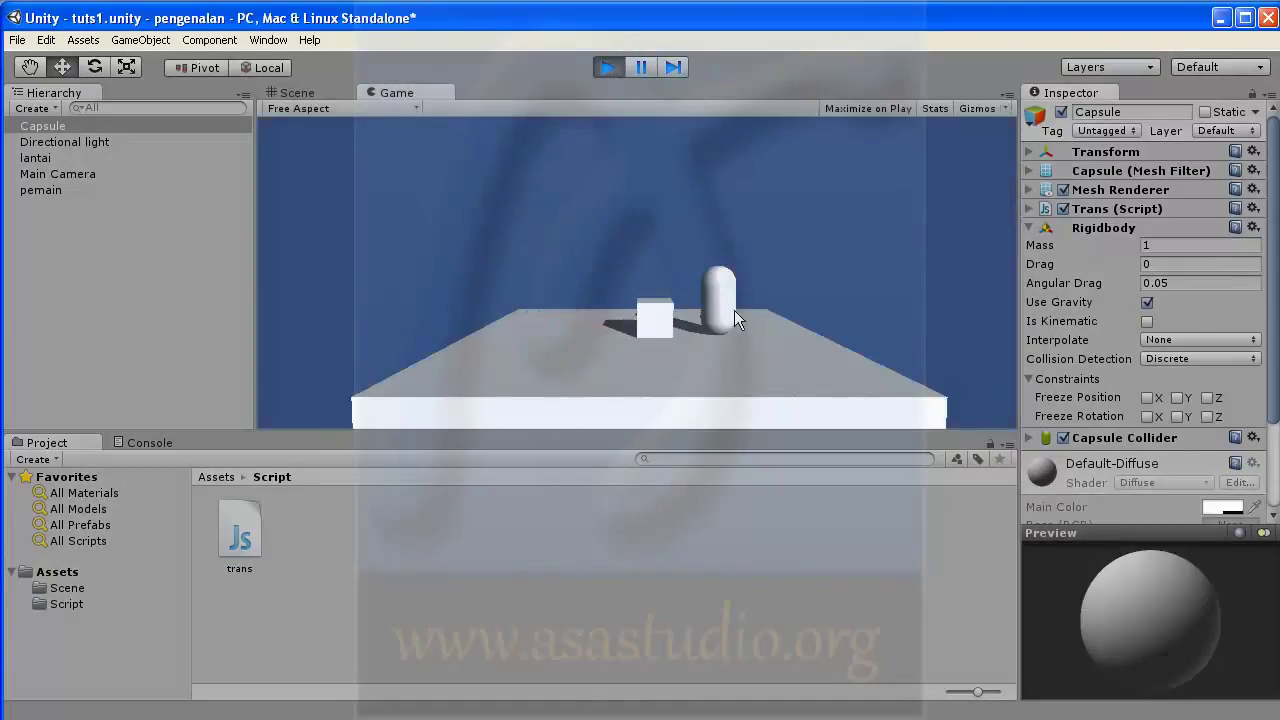
click(612, 67)
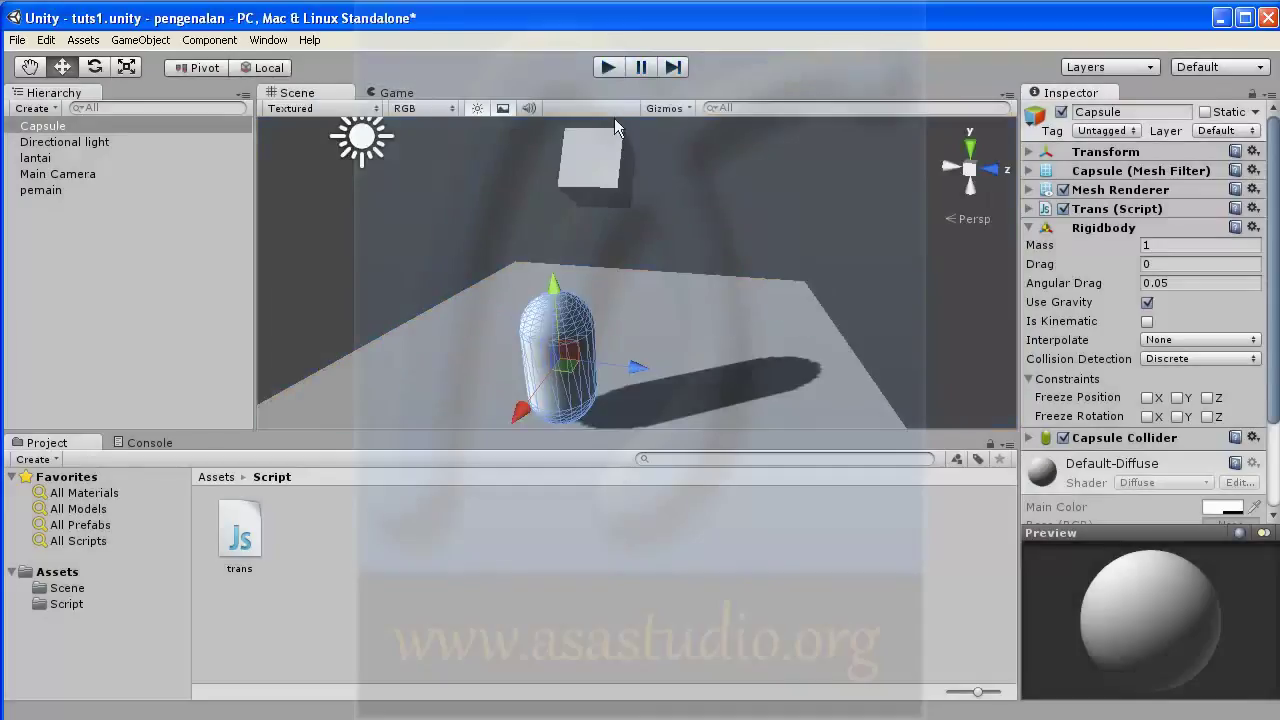
click(610, 67)
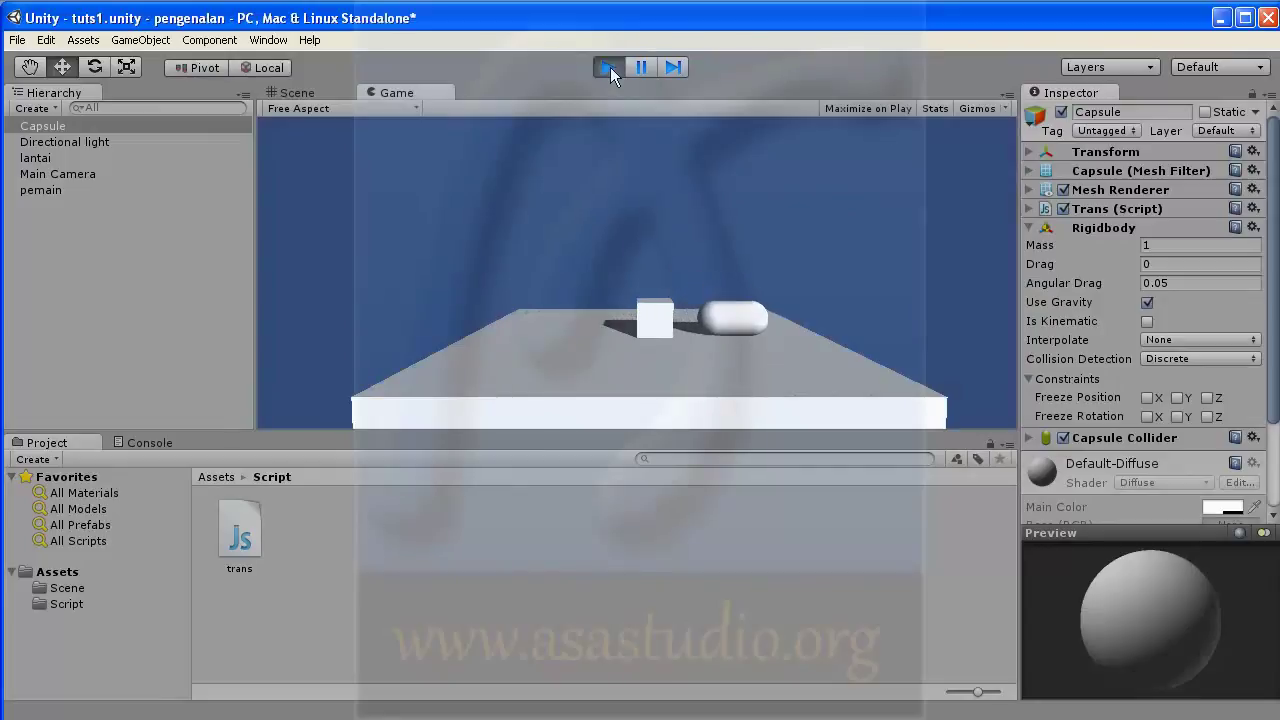
click(610, 67)
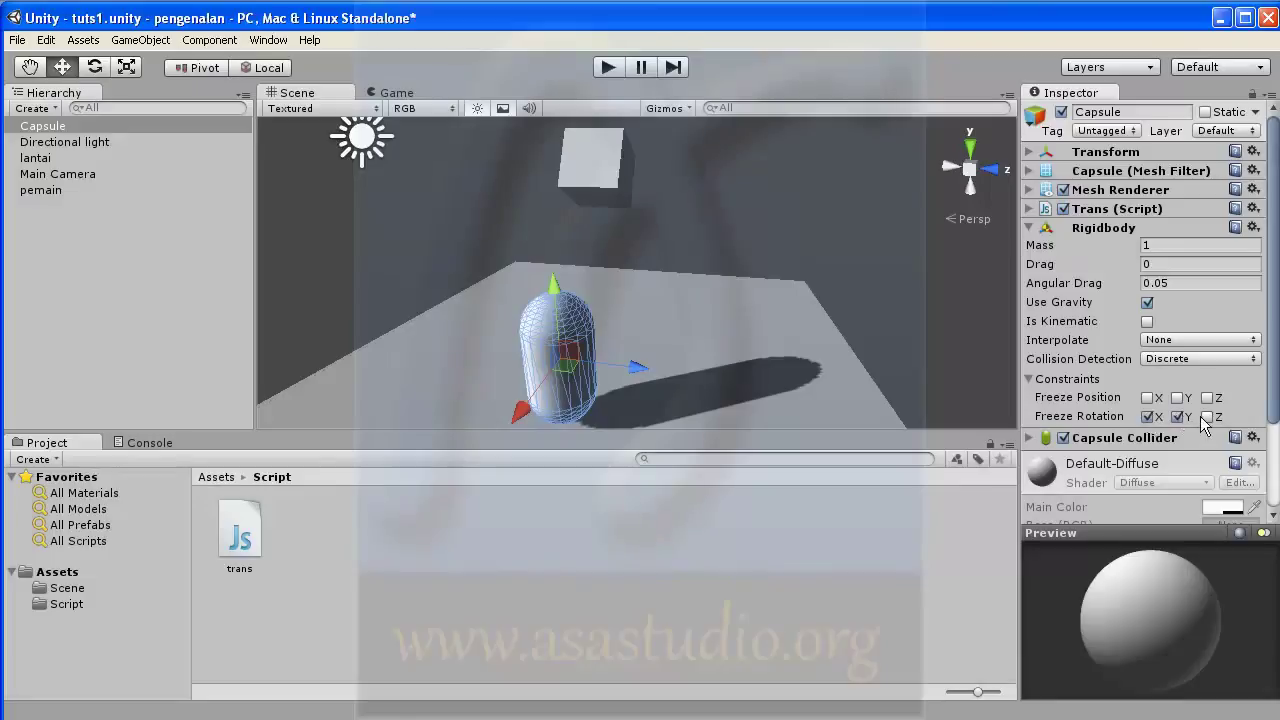
Run the game with the capsule's rotation frozen on X, Y and Z, and again with its Rigidbody mass set to 400.
click(605, 66)
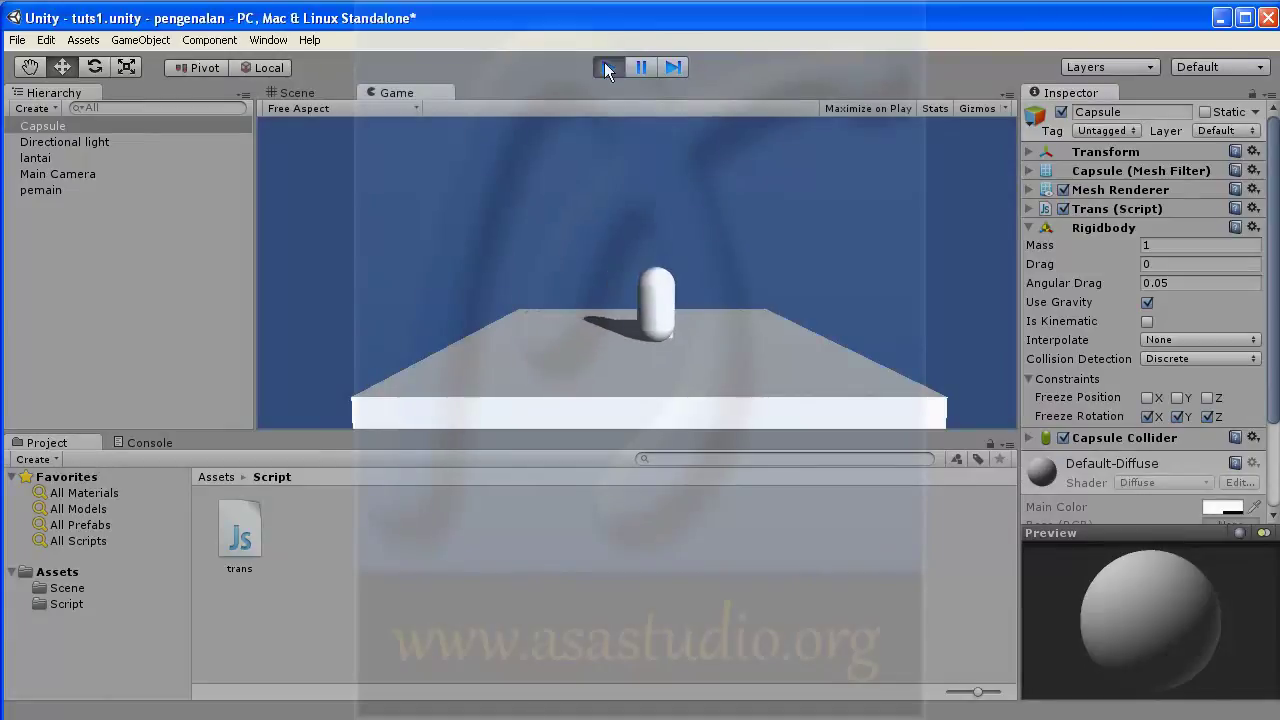
click(606, 67)
drag(1165, 246, 1138, 251)
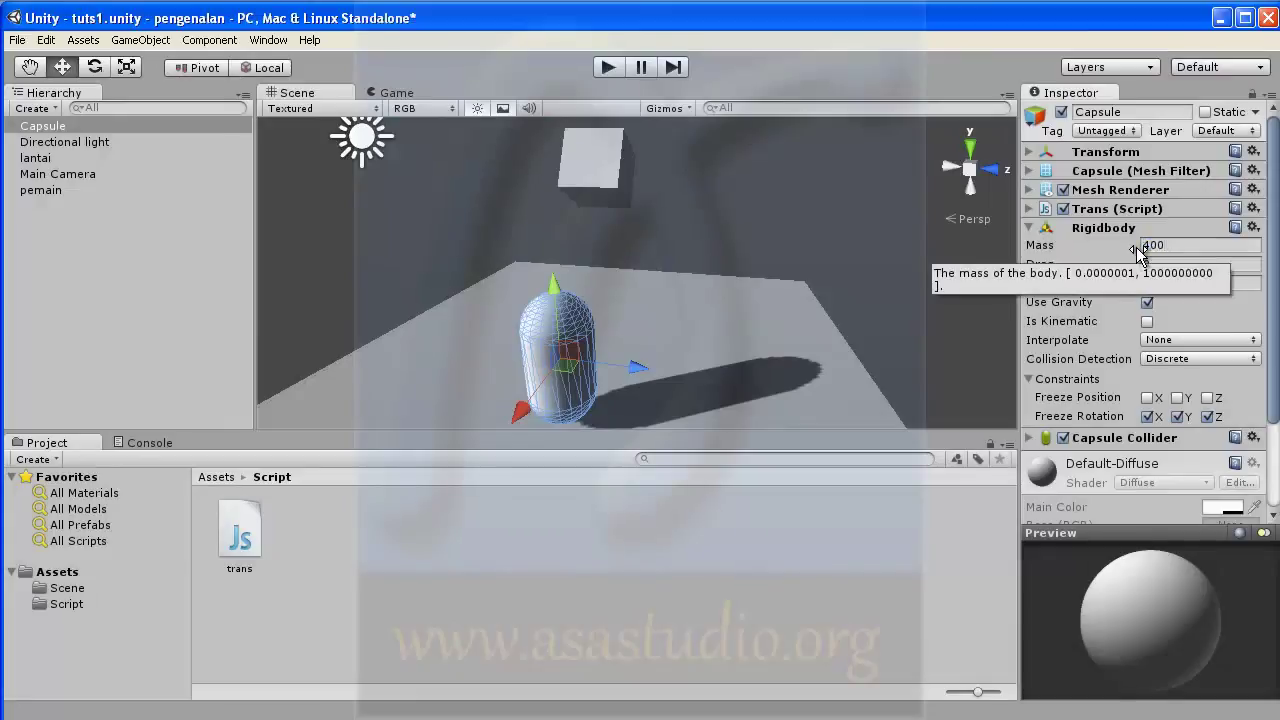
click(606, 67)
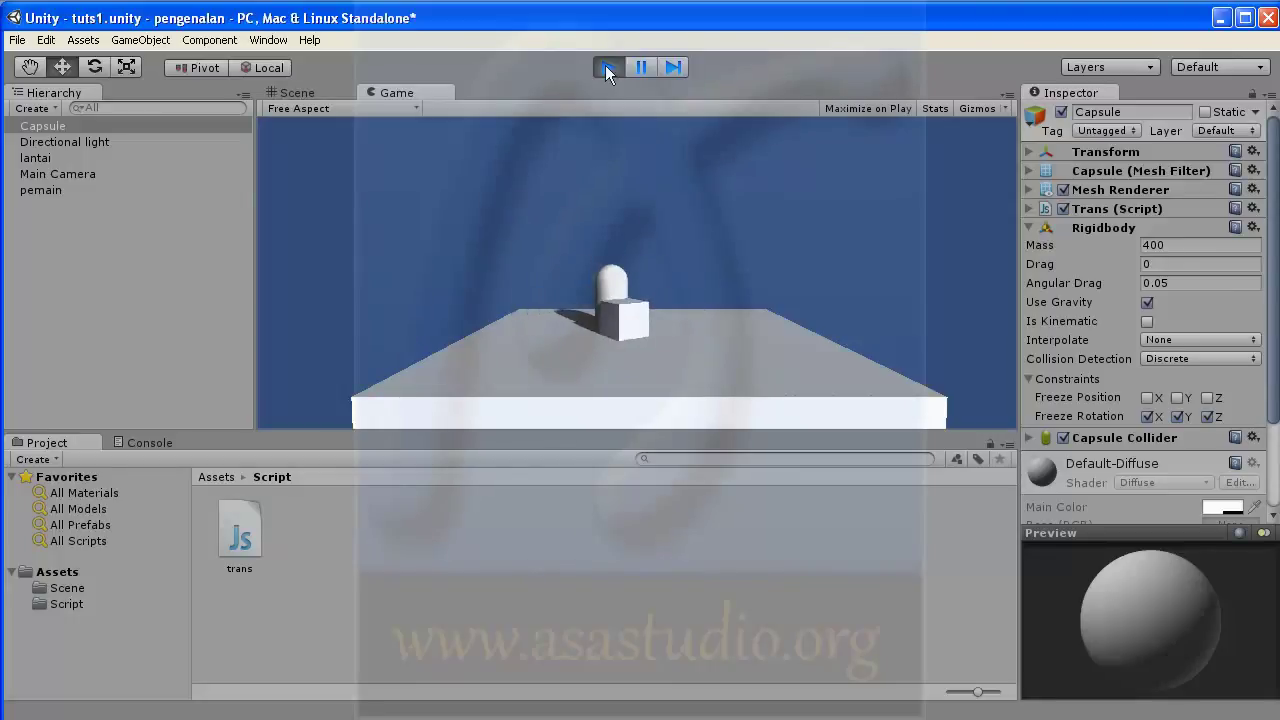
click(609, 66)
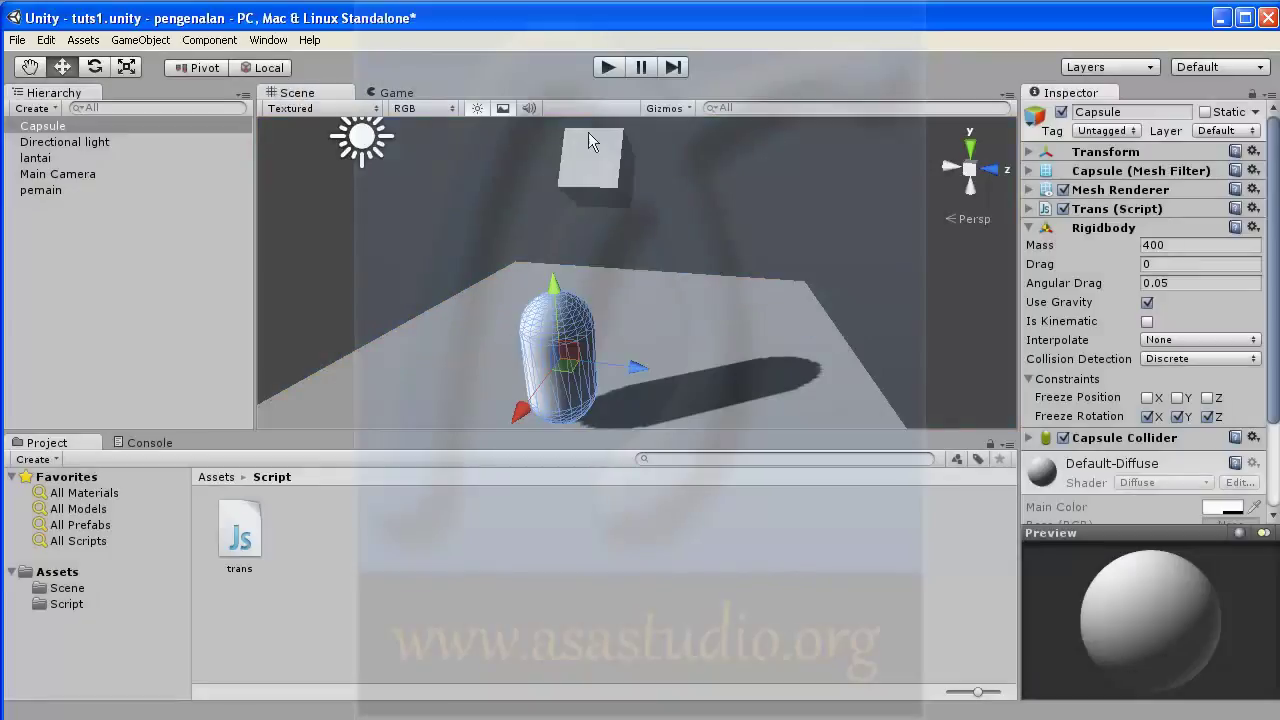
Tilt the Main Camera to an X rotation of about 4.84 through its Transform values and show the Game view.
click(40, 174)
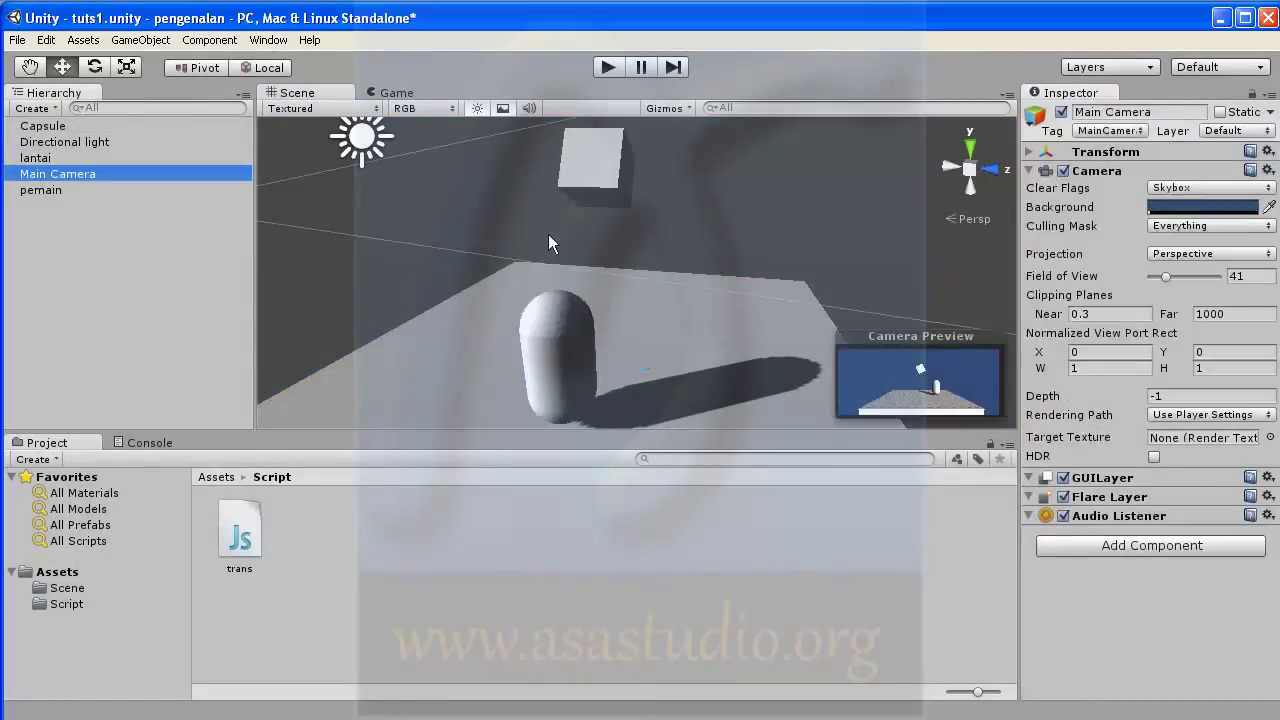
scroll(550, 236, down, 5)
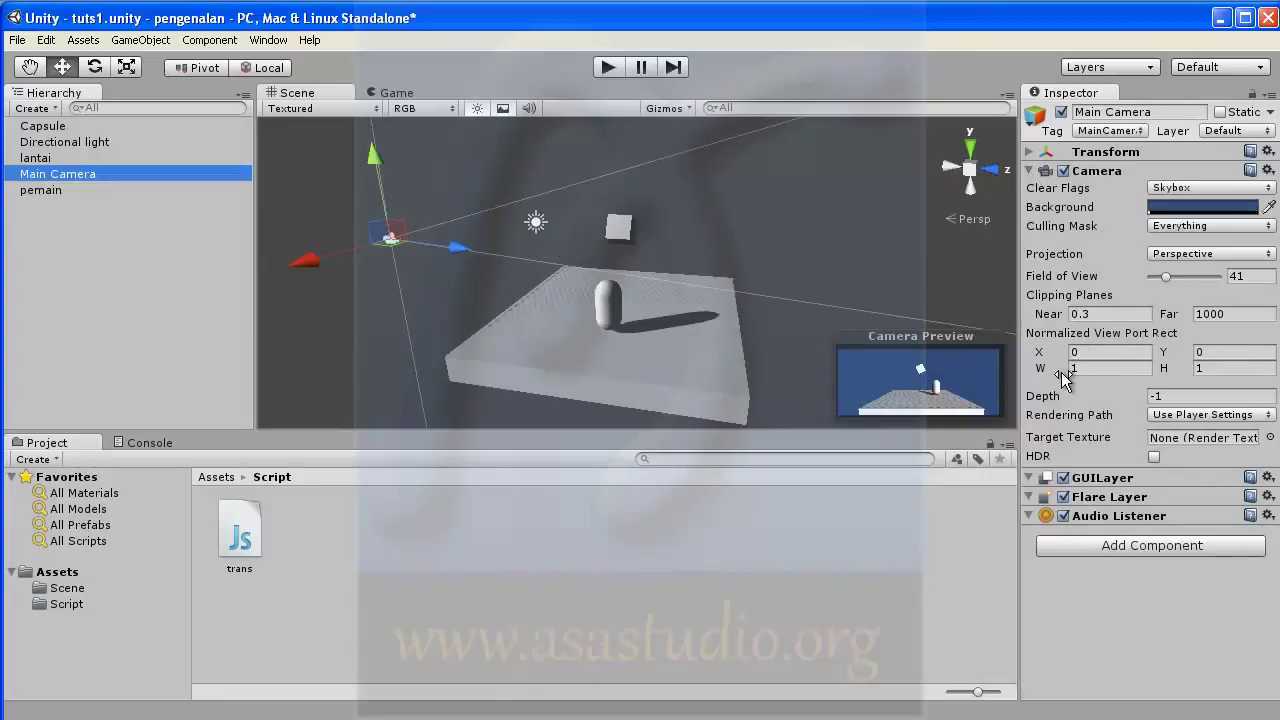
click(1029, 171)
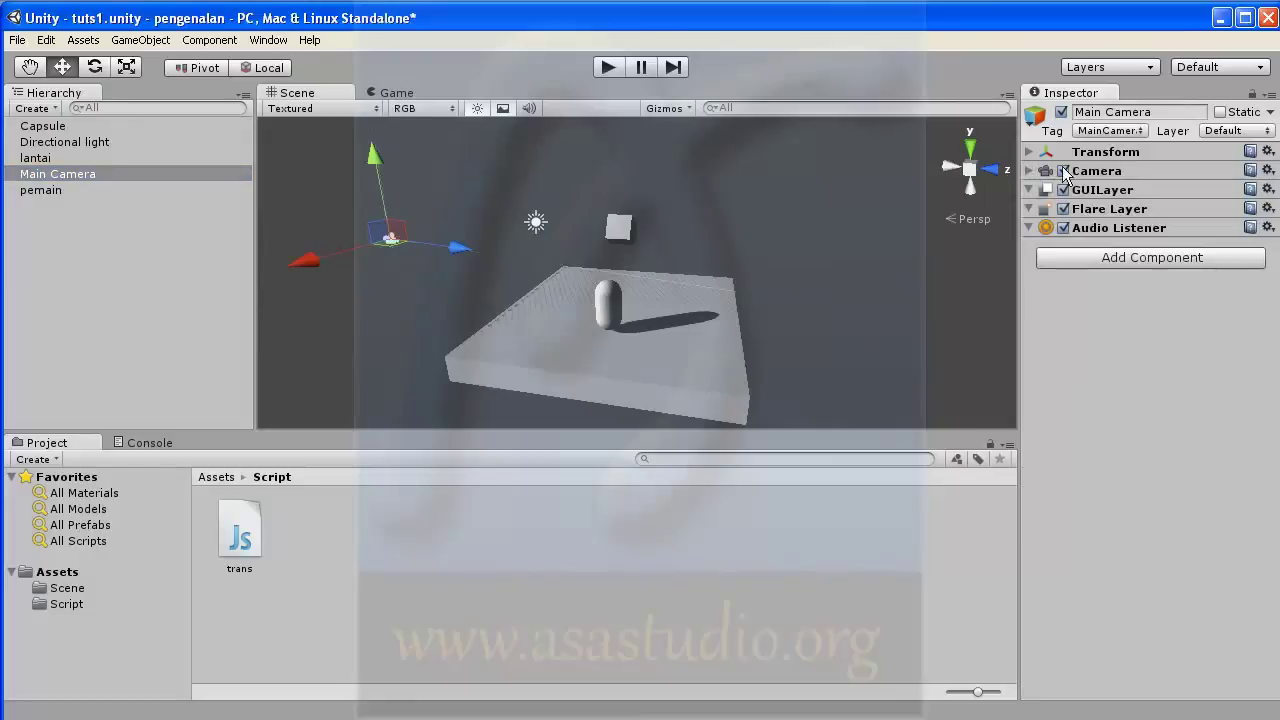
click(1029, 152)
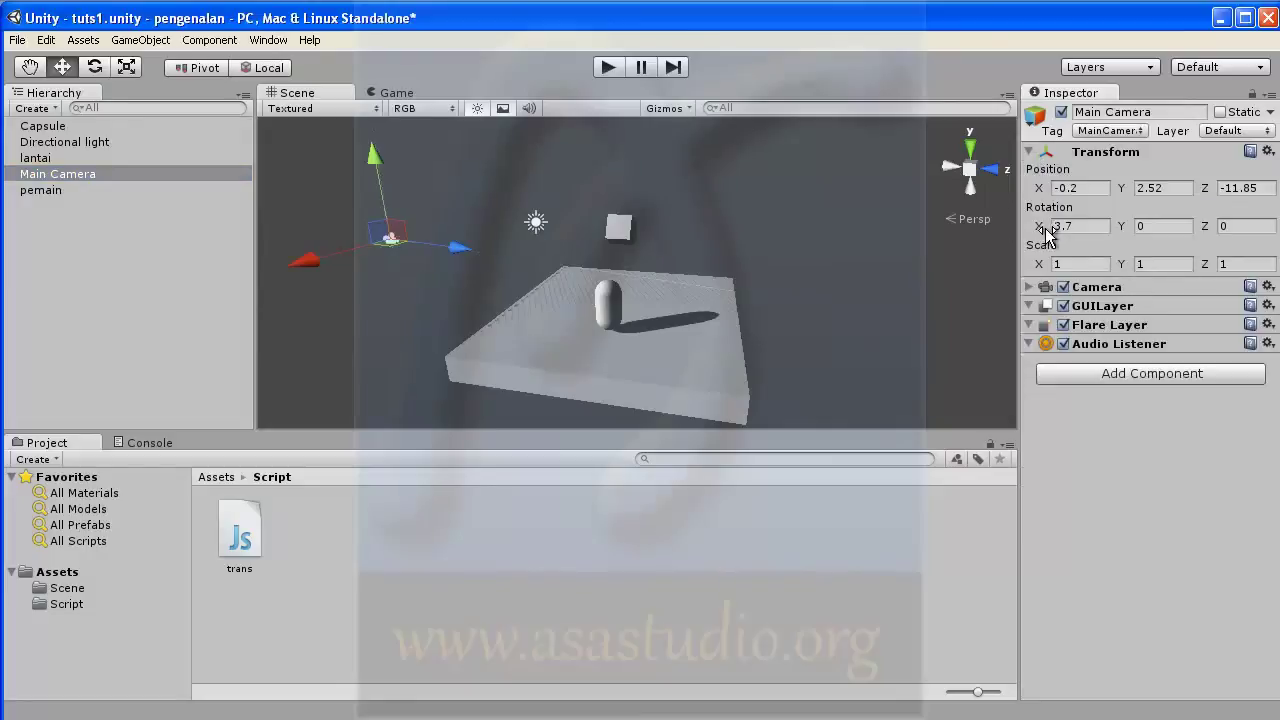
drag(1053, 231, 1085, 234)
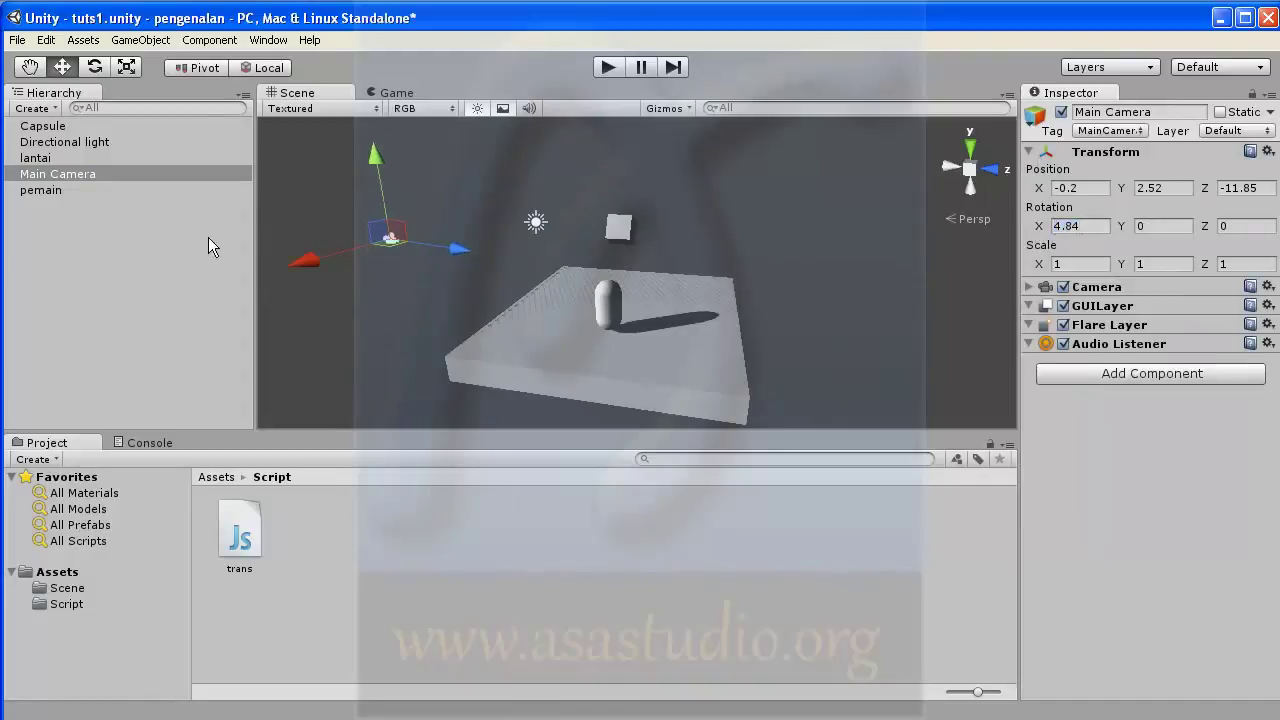
click(38, 175)
click(395, 92)
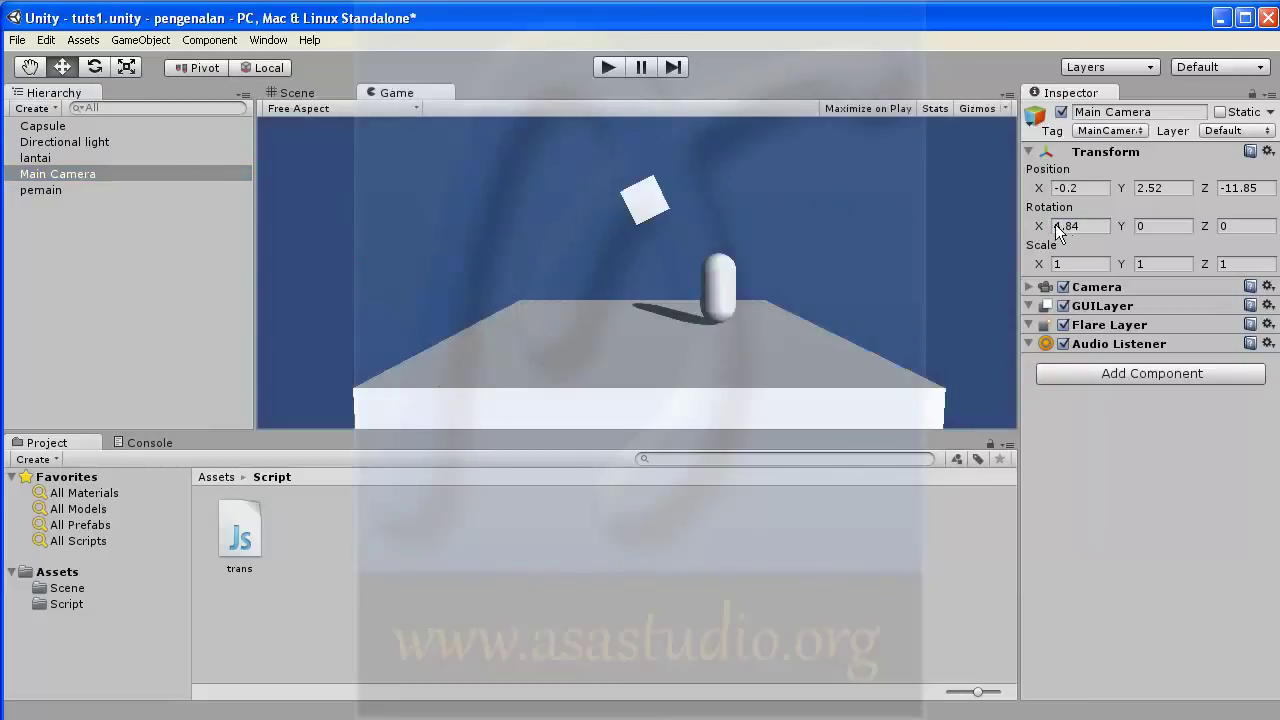
Raise the Main Camera to Y position 13.7 and tilt it down to an X rotation of 49.61.
drag(1057, 226, 1190, 224)
drag(1123, 188, 1178, 188)
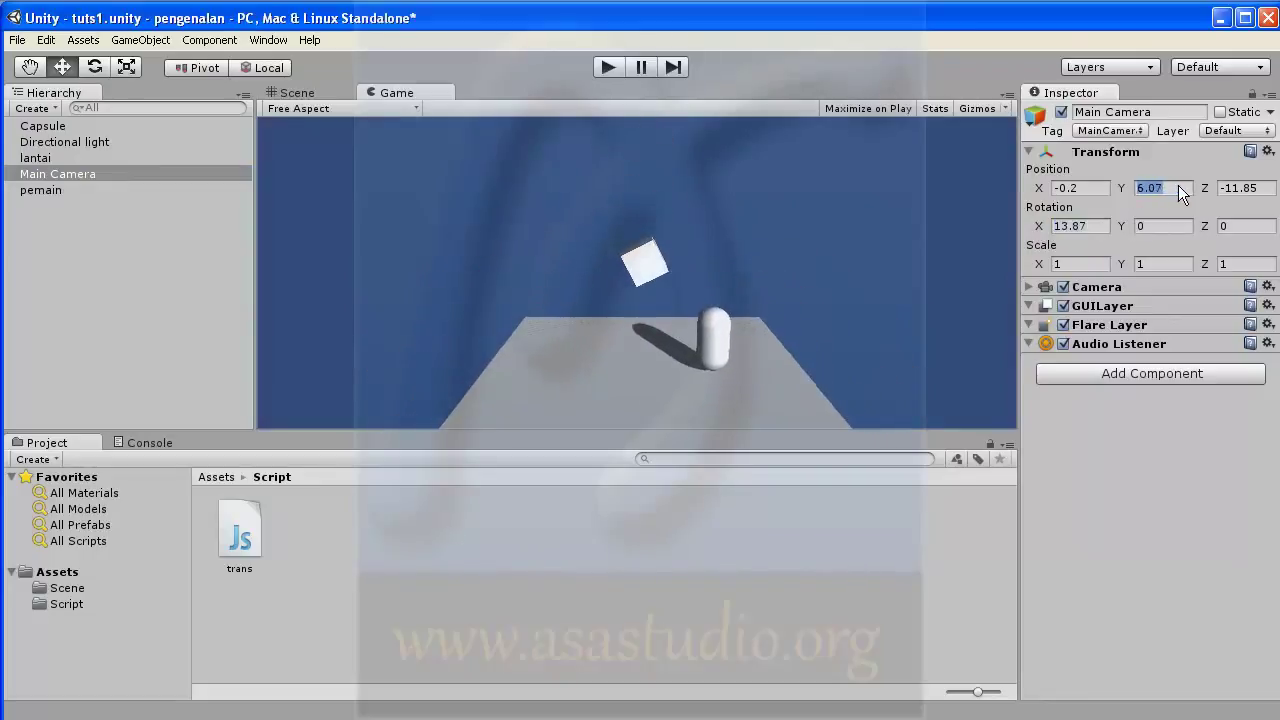
drag(1040, 226, 1276, 238)
drag(1118, 189, 1191, 192)
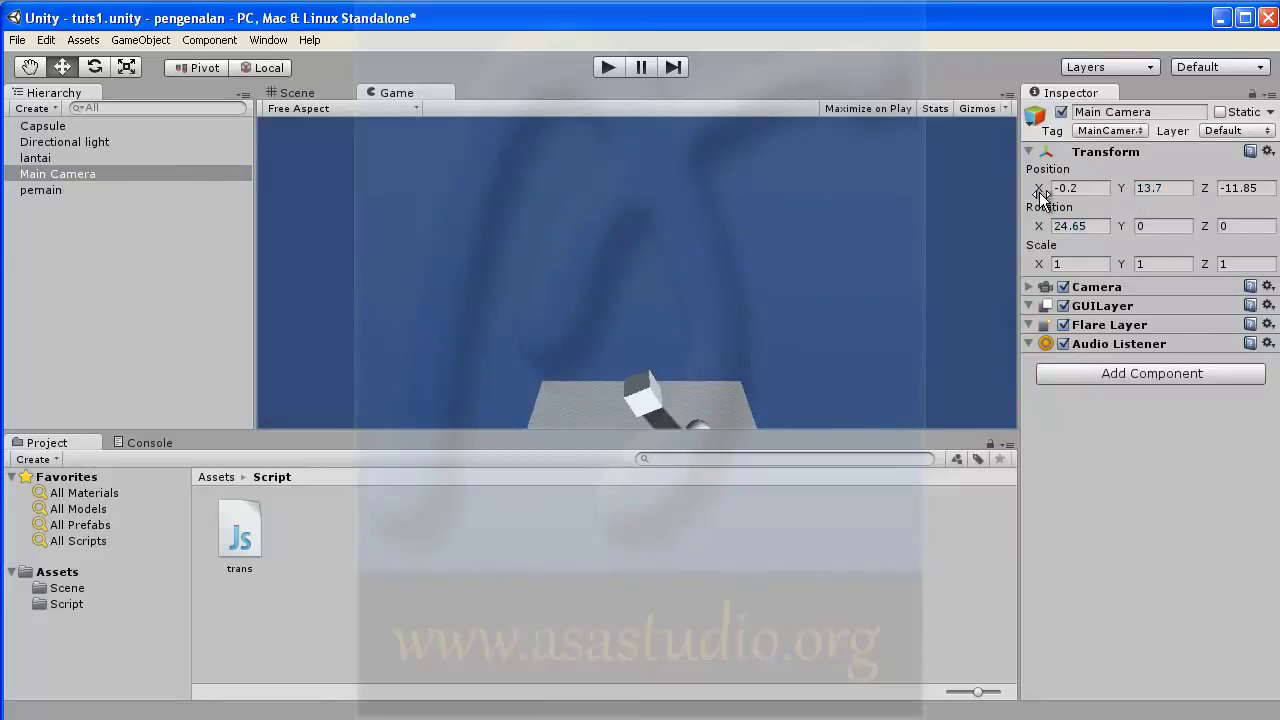
drag(1042, 230, 1276, 223)
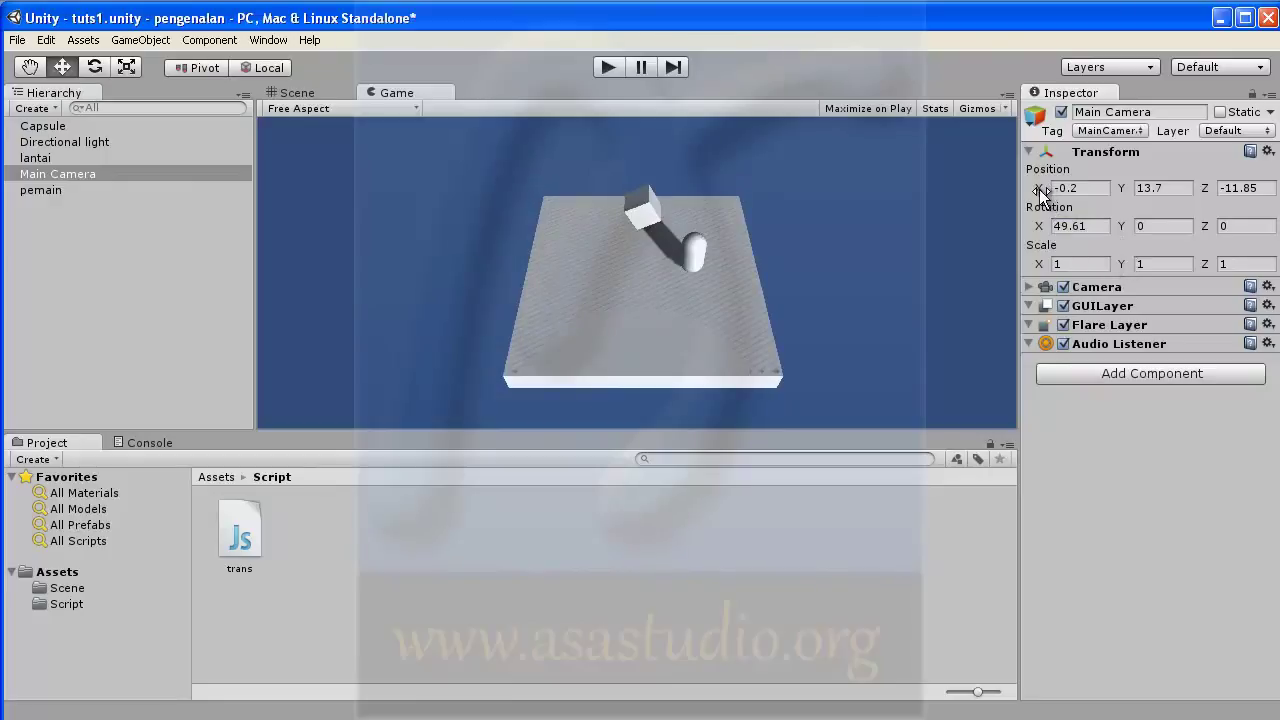
Set the Main Camera's position to X 0, Y 11.42 and Z -9.6, and run the game from this viewpoint.
drag(1206, 189, 1219, 190)
mouse_move(1036, 189)
mouse_down()
mouse_move(1056, 190)
mouse_move(1044, 189)
mouse_up()
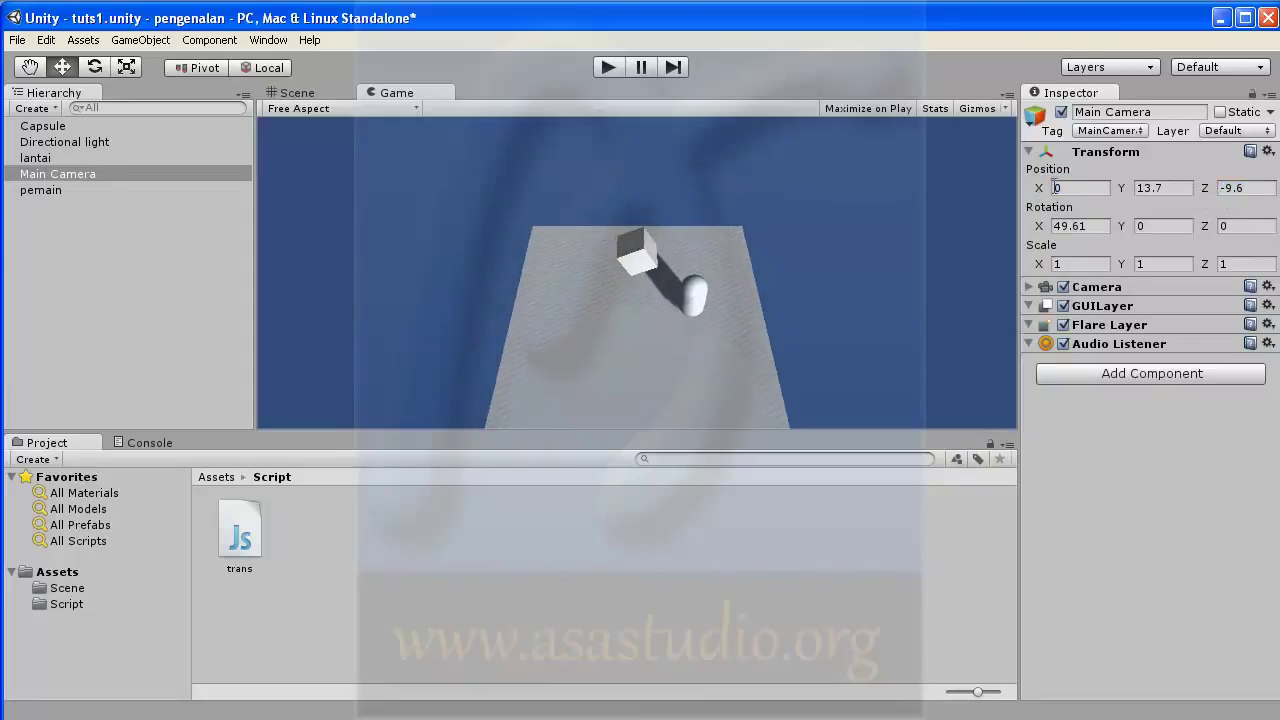
drag(1121, 189, 1040, 193)
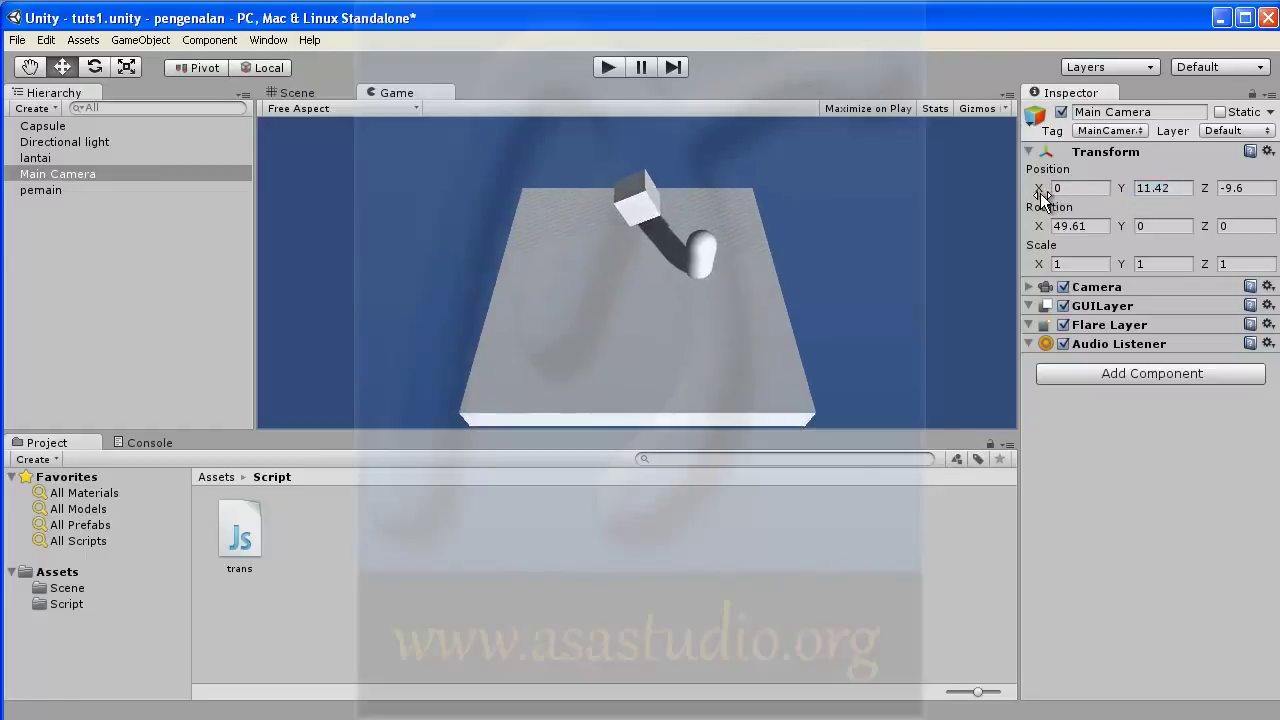
click(611, 65)
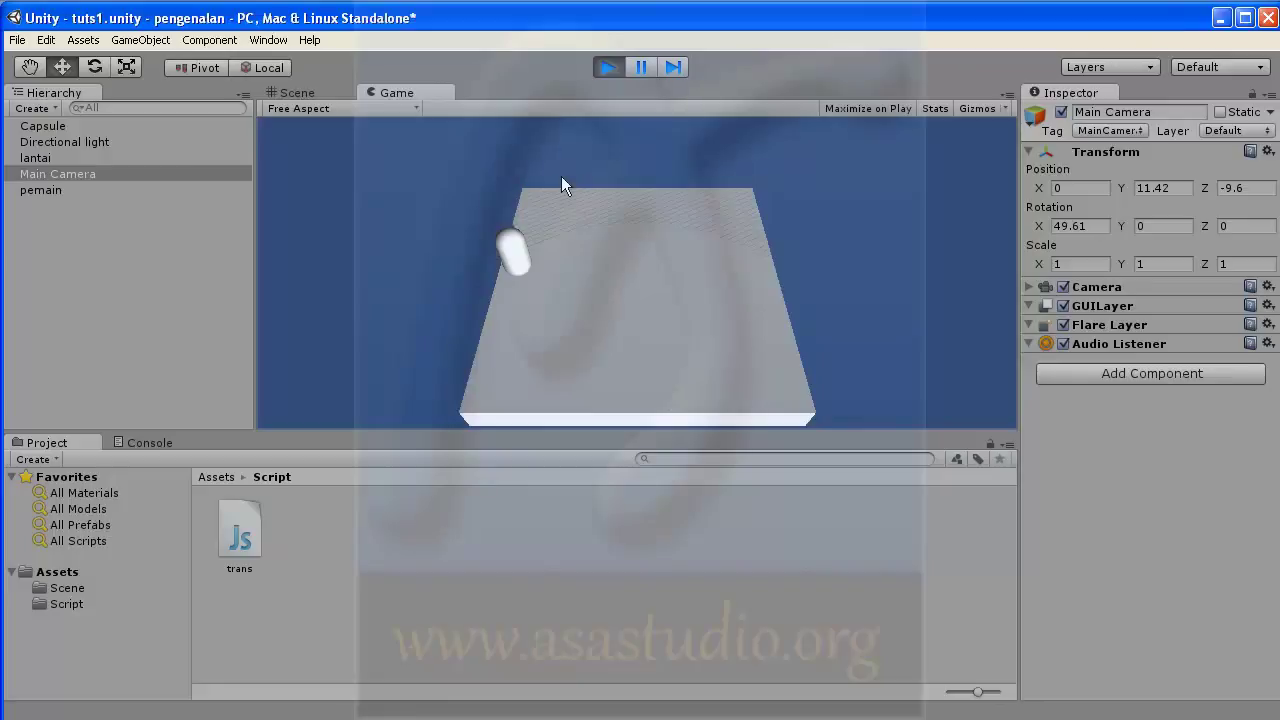
click(140, 41)
mouse_move(145, 82)
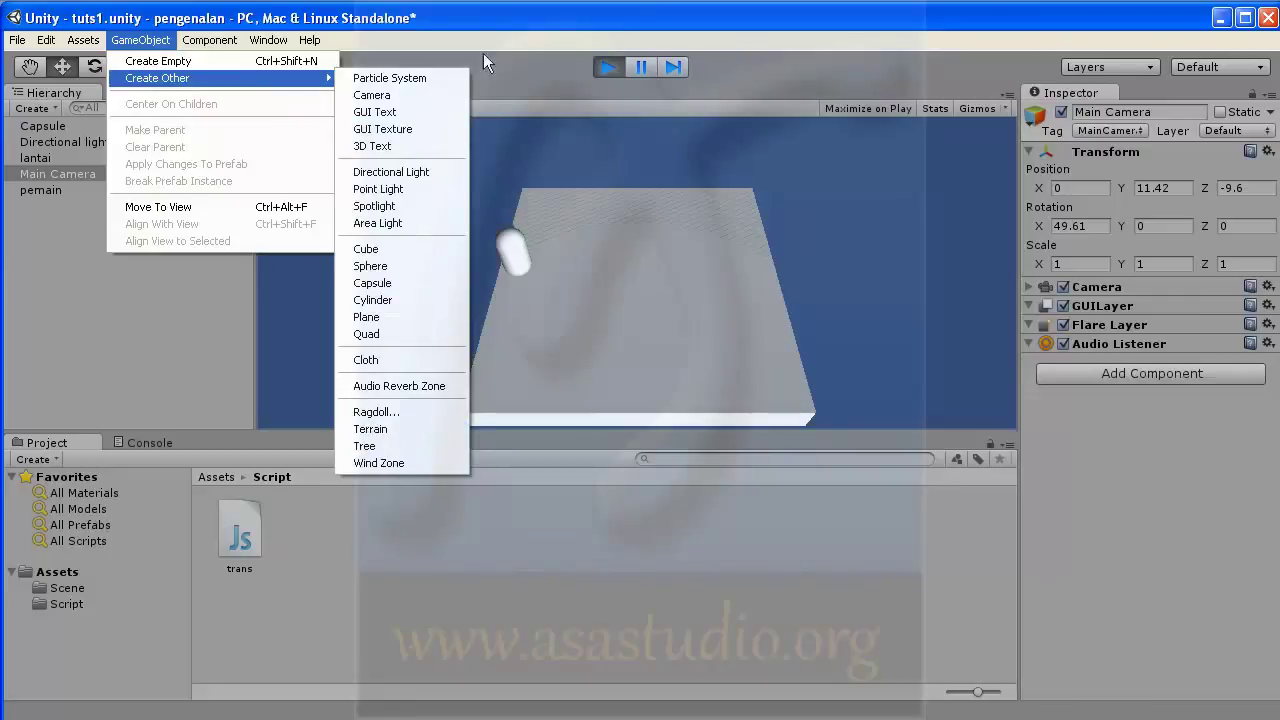
click(478, 18)
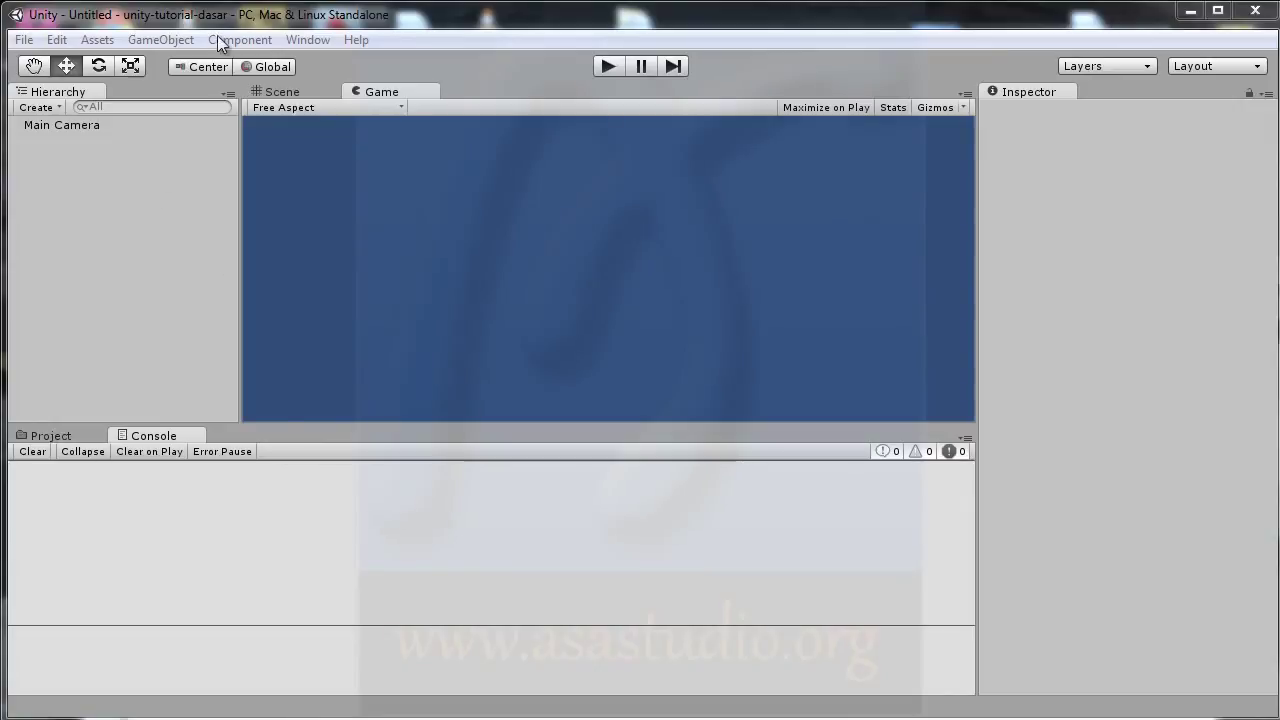
Add a Terrain object to the untitled scene, show the Scene view, and clear the object selection.
click(170, 40)
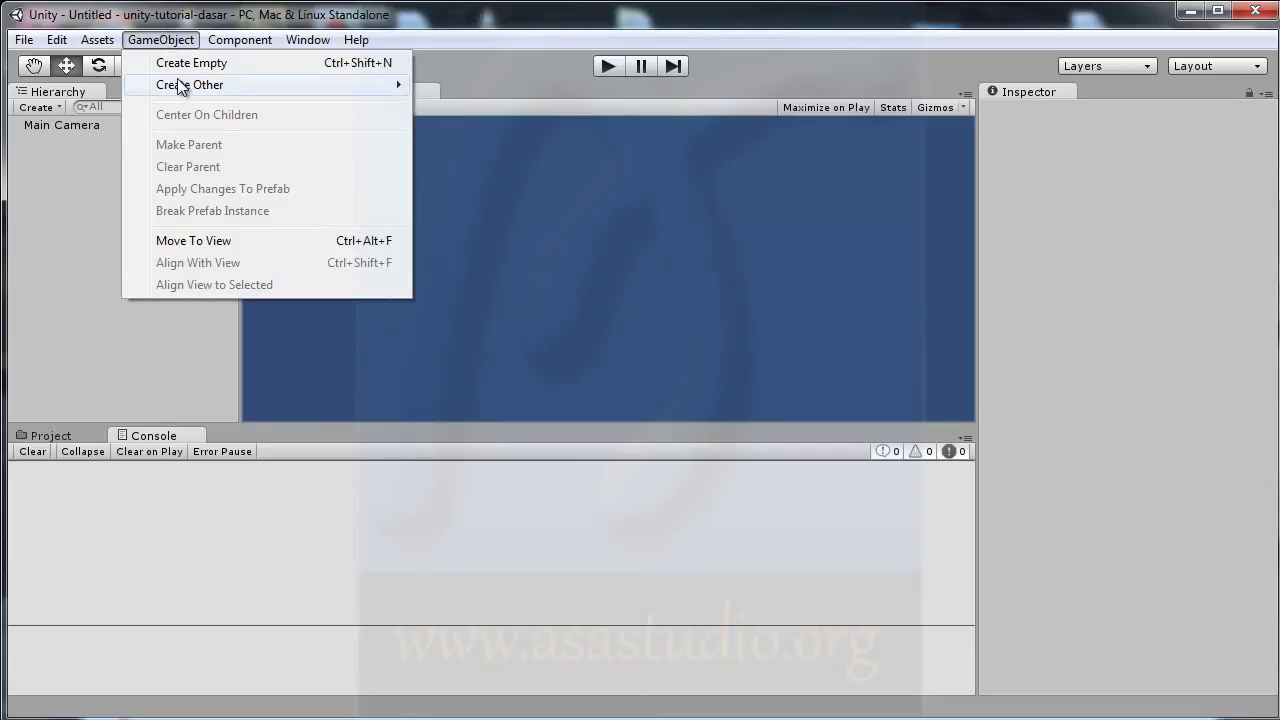
mouse_move(180, 83)
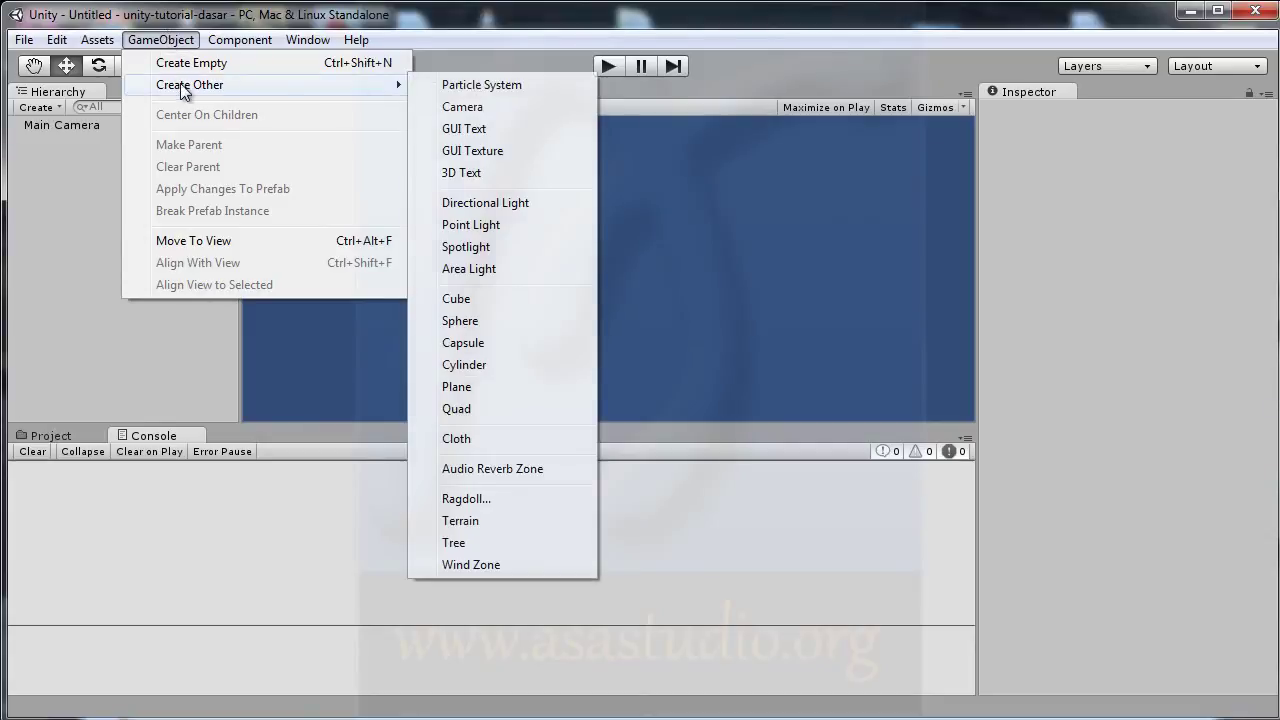
click(468, 521)
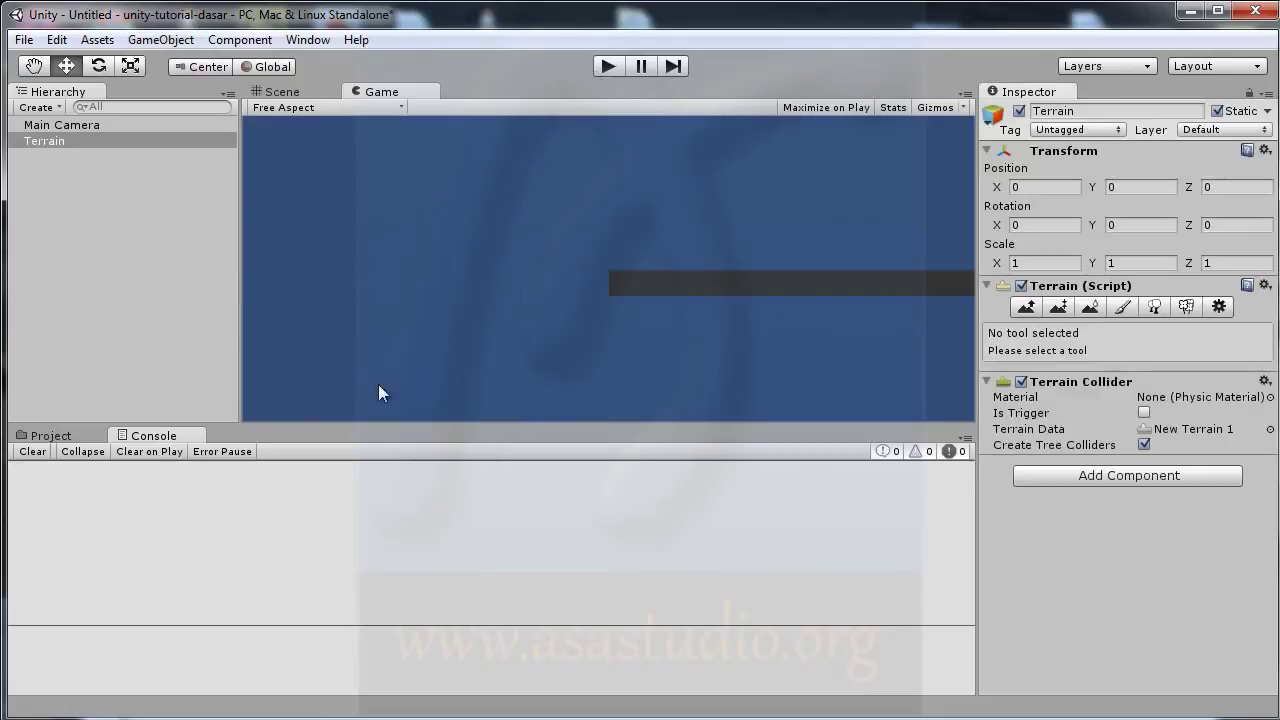
click(281, 91)
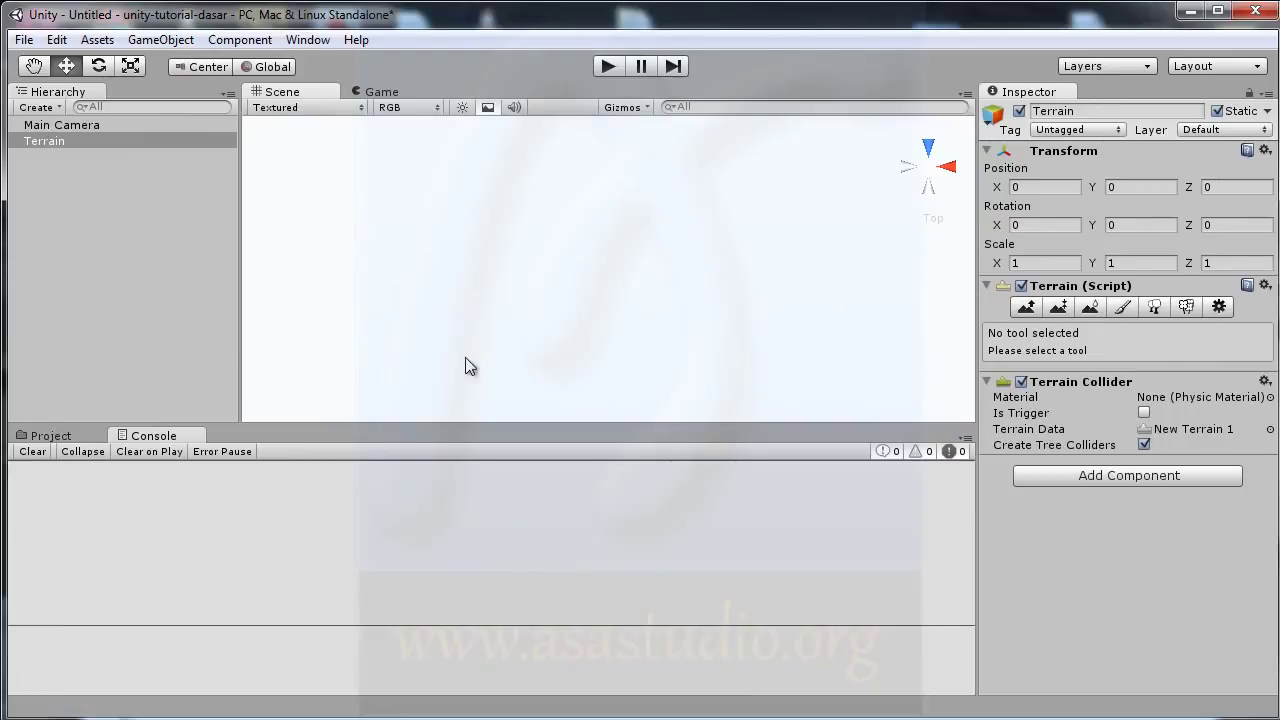
click(30, 142)
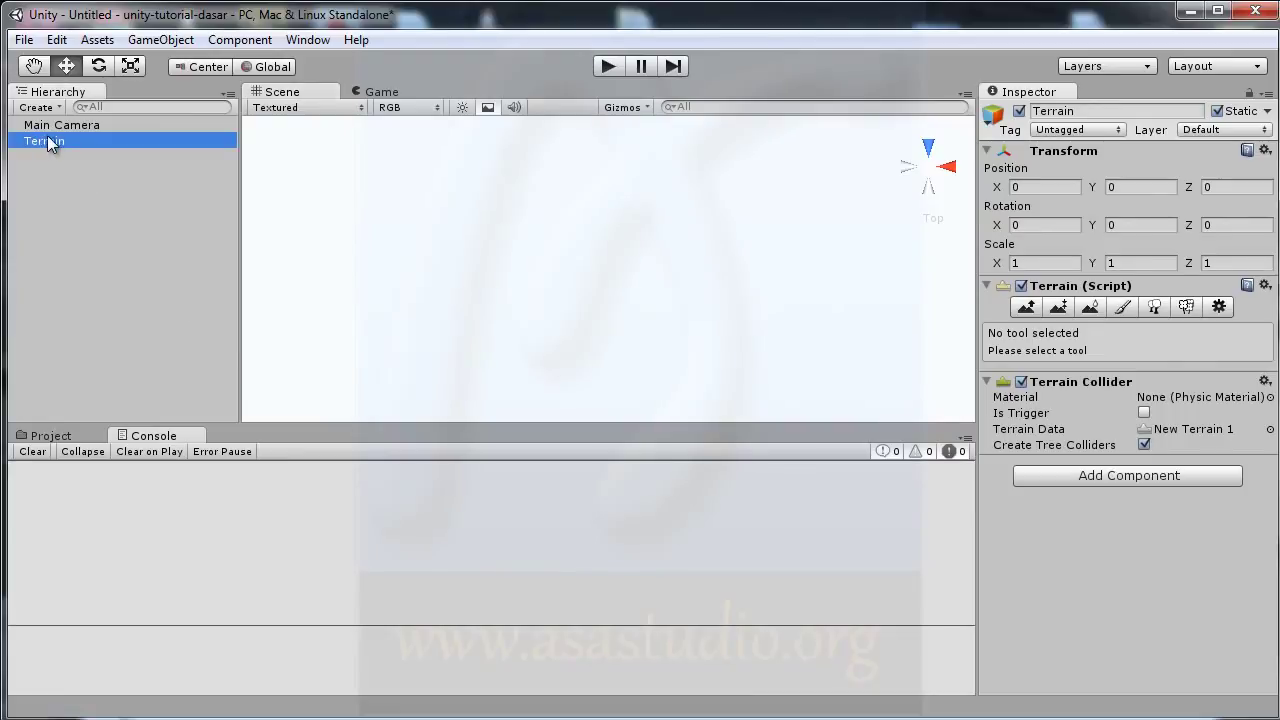
click(124, 215)
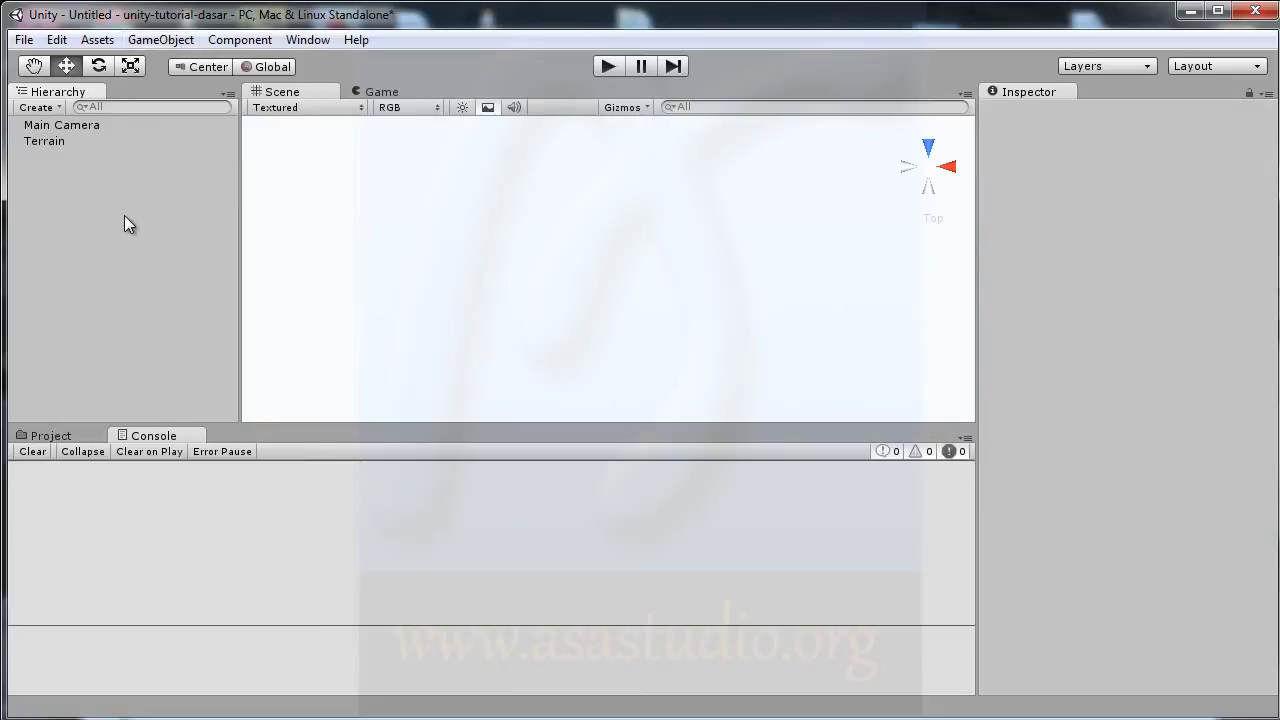
Add a Directional Light to the scene and check the terrain's lighting in the Game view.
click(162, 39)
mouse_move(175, 88)
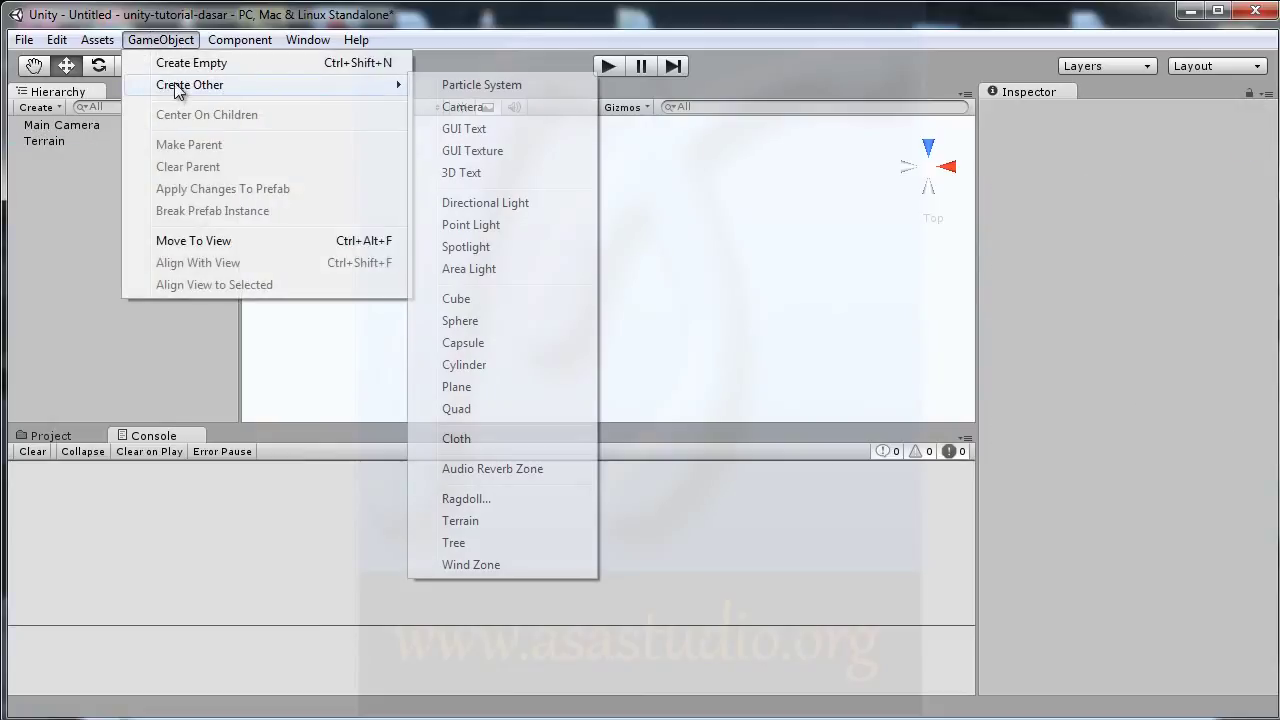
click(515, 203)
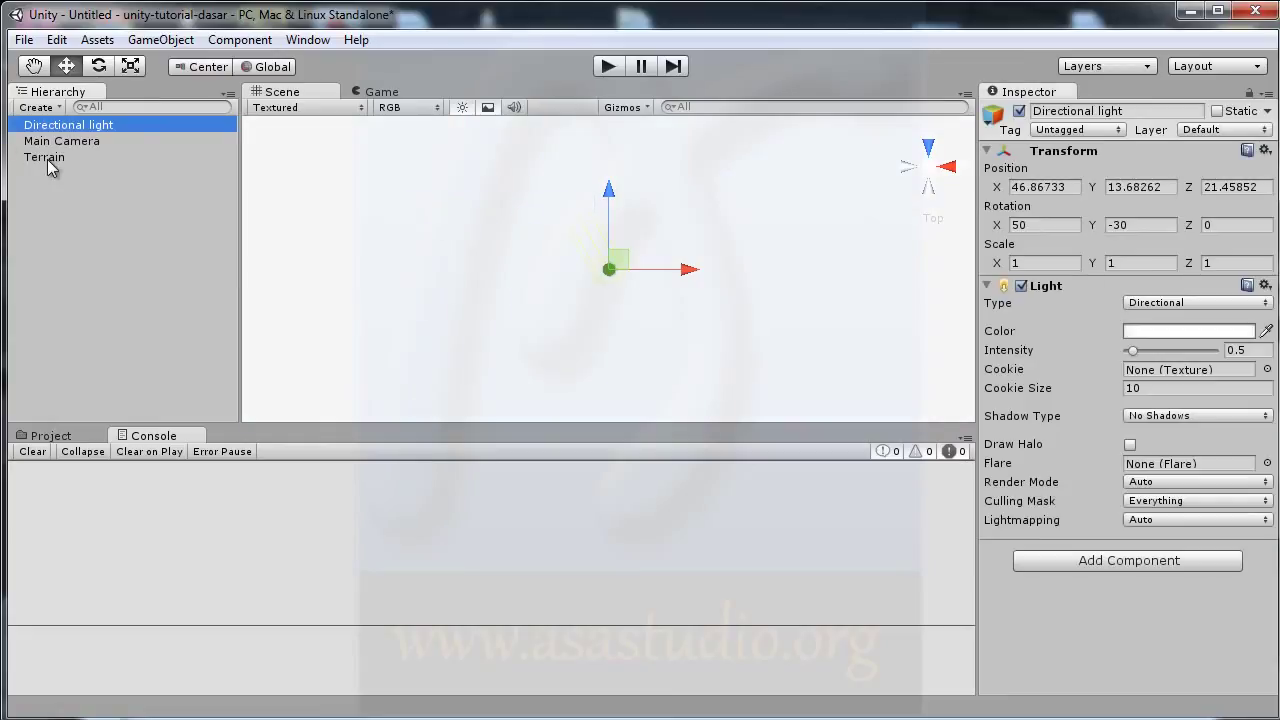
click(382, 92)
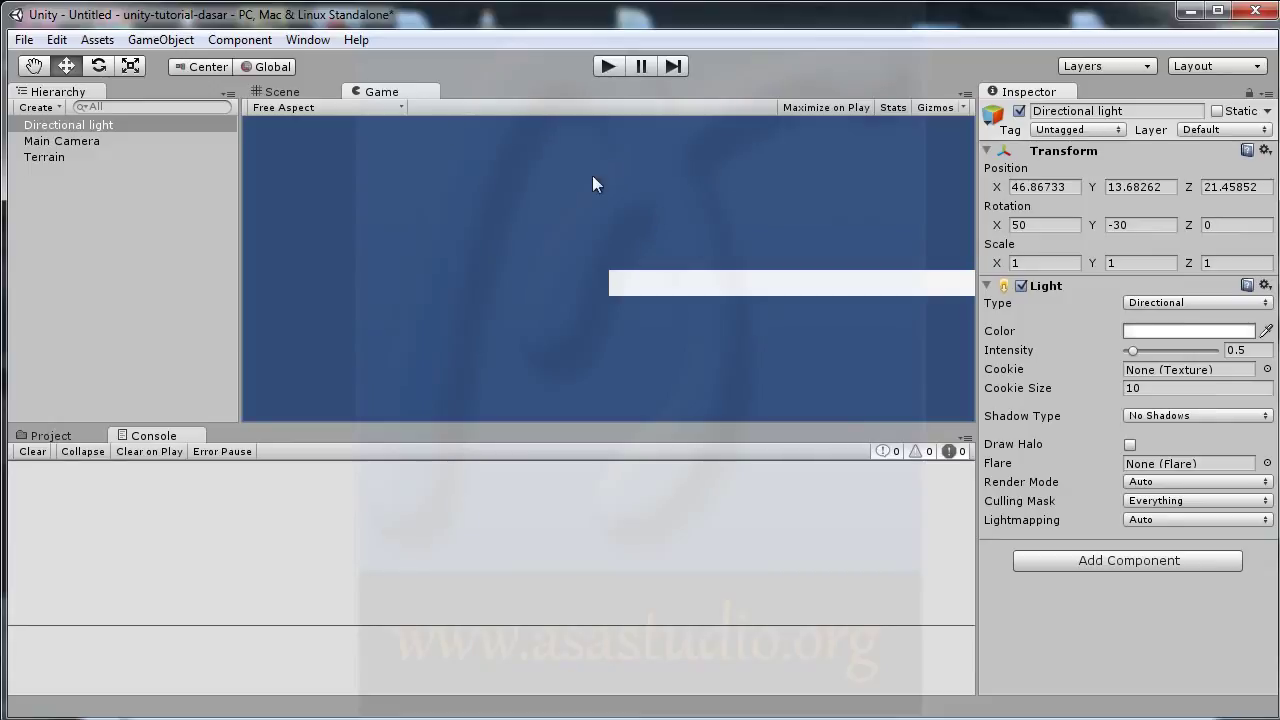
click(282, 92)
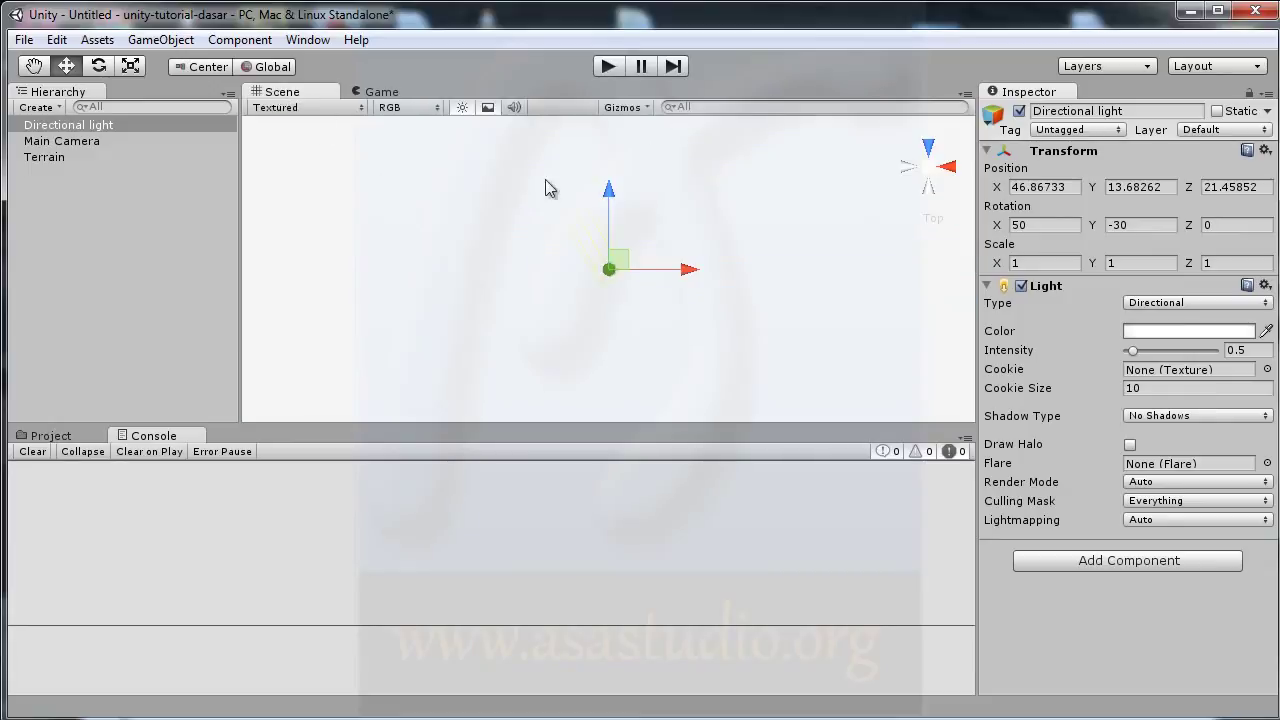
Raise the Main Camera to a Y position of about 6.52 from the right-side view and check the Game view.
click(32, 141)
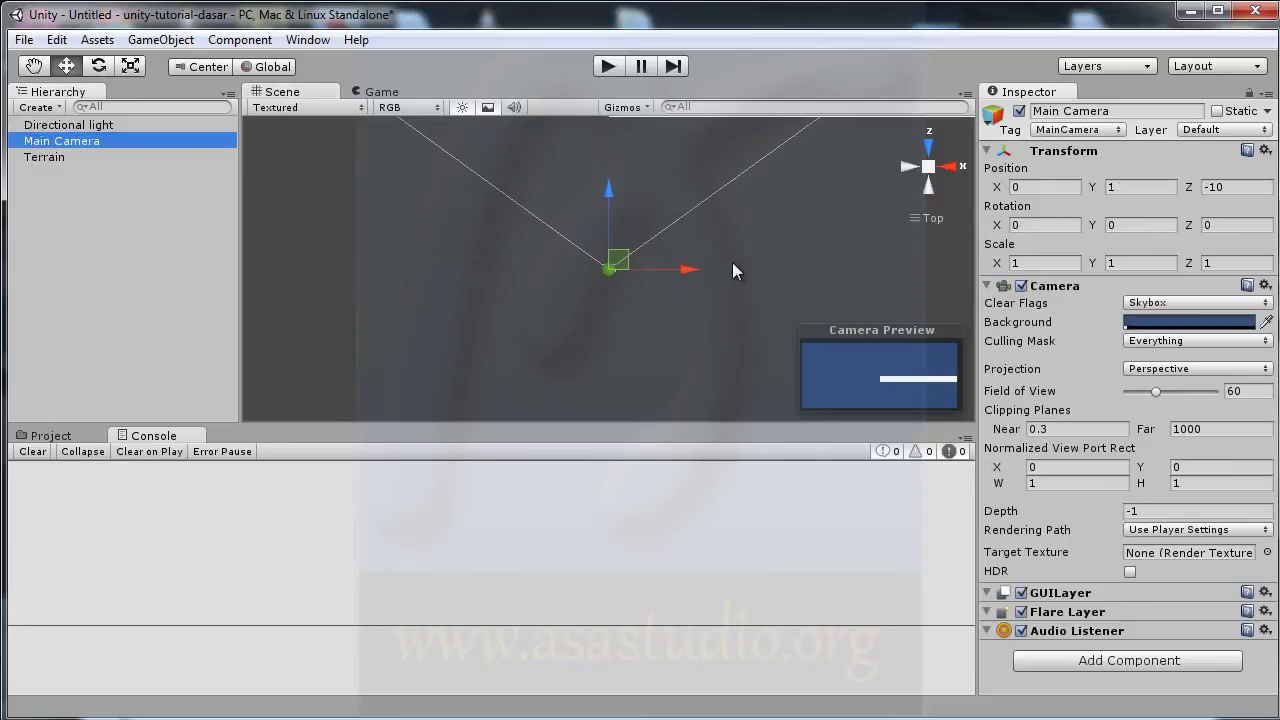
click(947, 166)
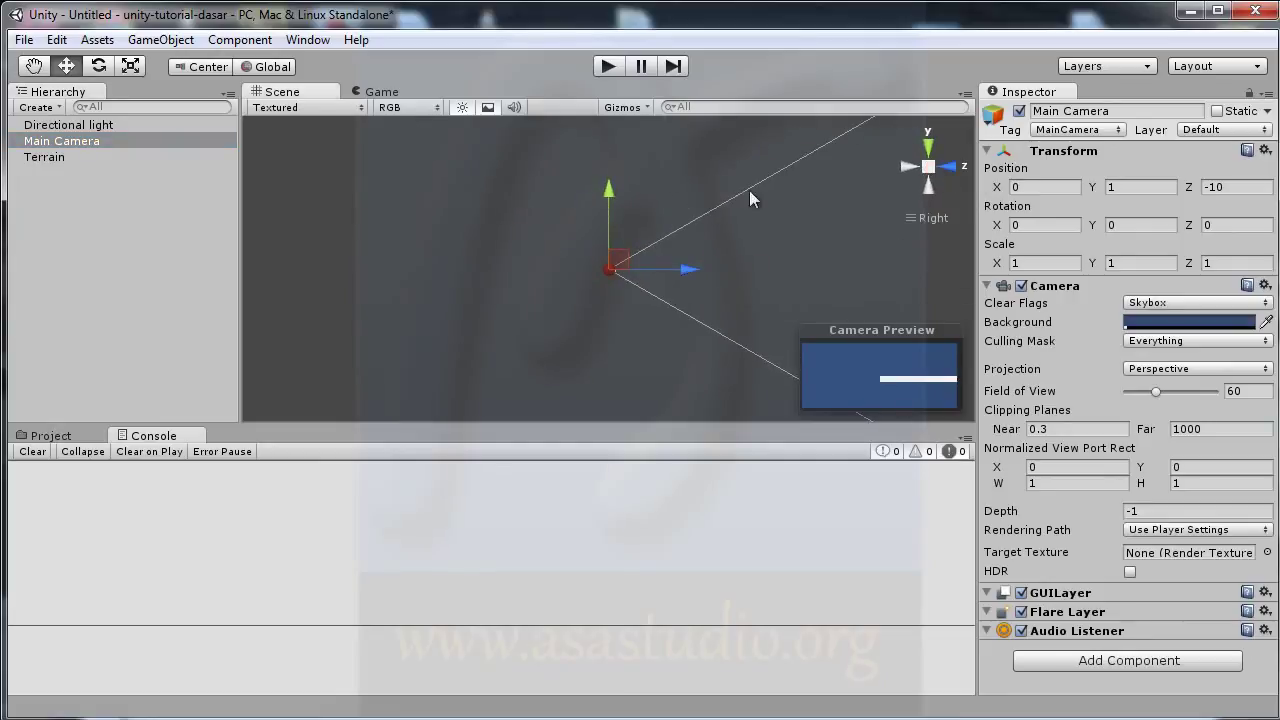
drag(607, 208, 619, 124)
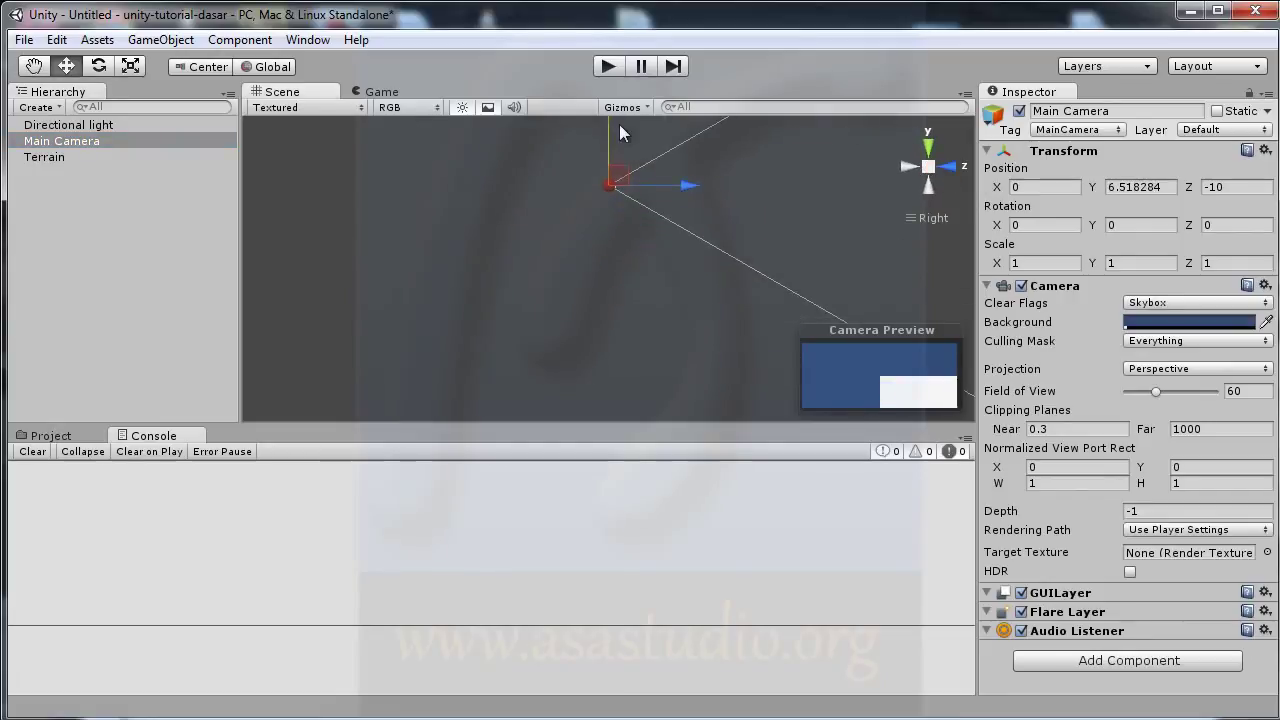
click(380, 92)
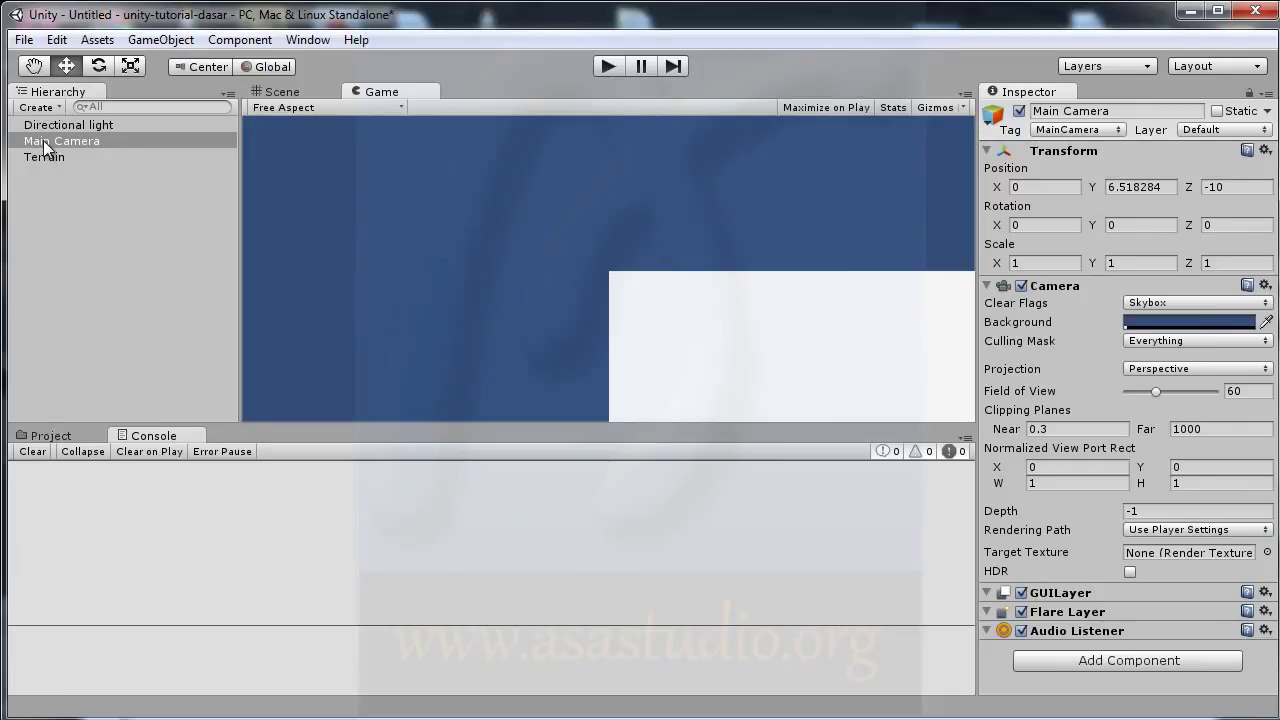
Move the Main Camera in the top view to about X 21.02 and Z 0.25, over the terrain.
click(282, 91)
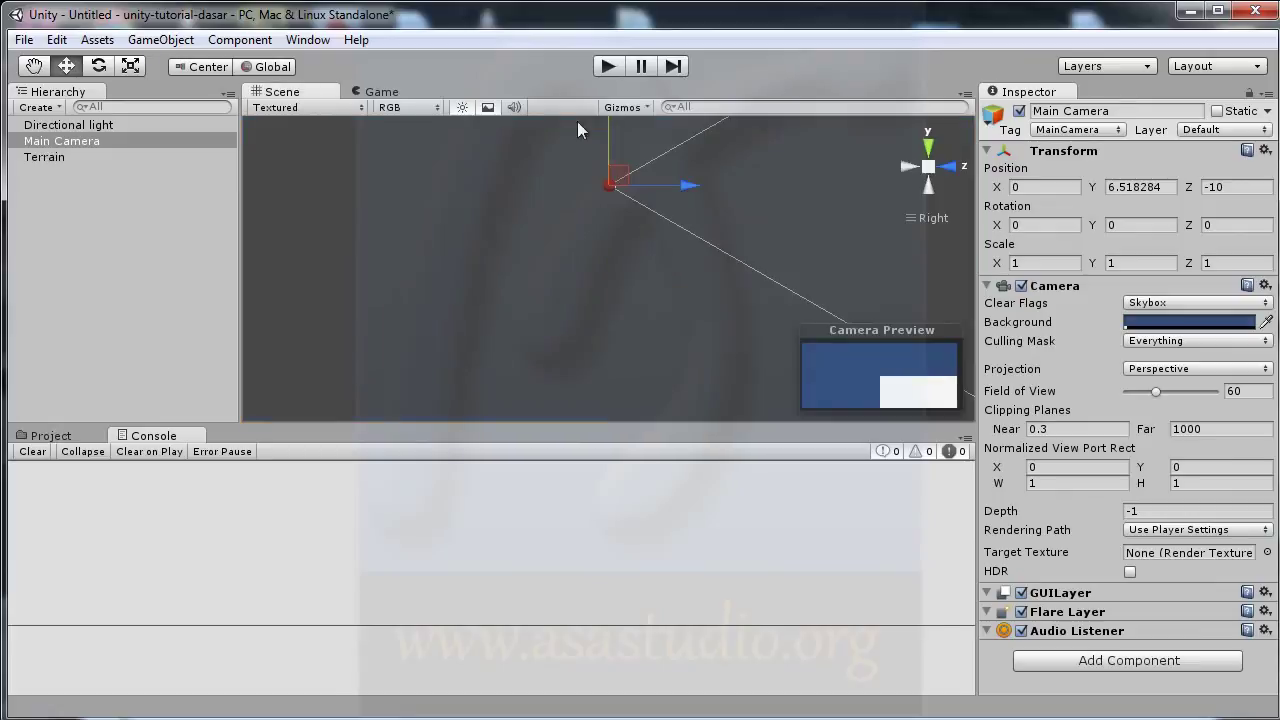
click(928, 148)
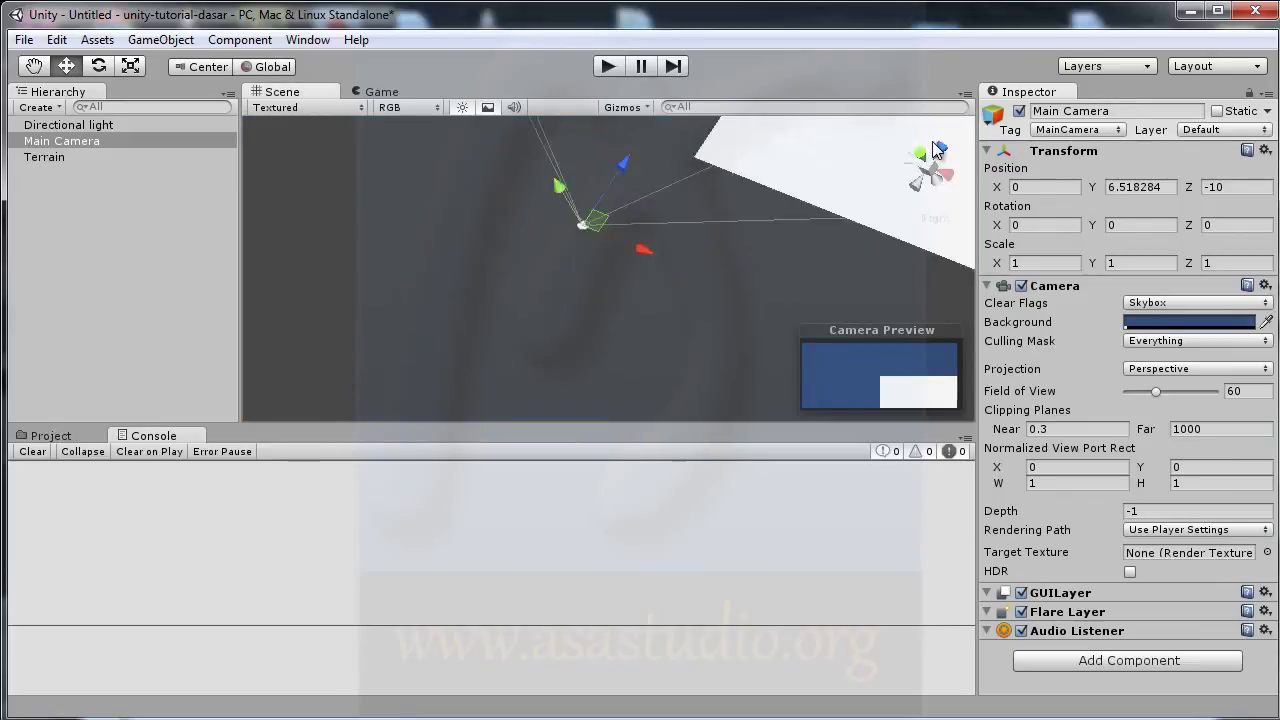
drag(680, 270, 1000, 265)
drag(933, 240, 942, 80)
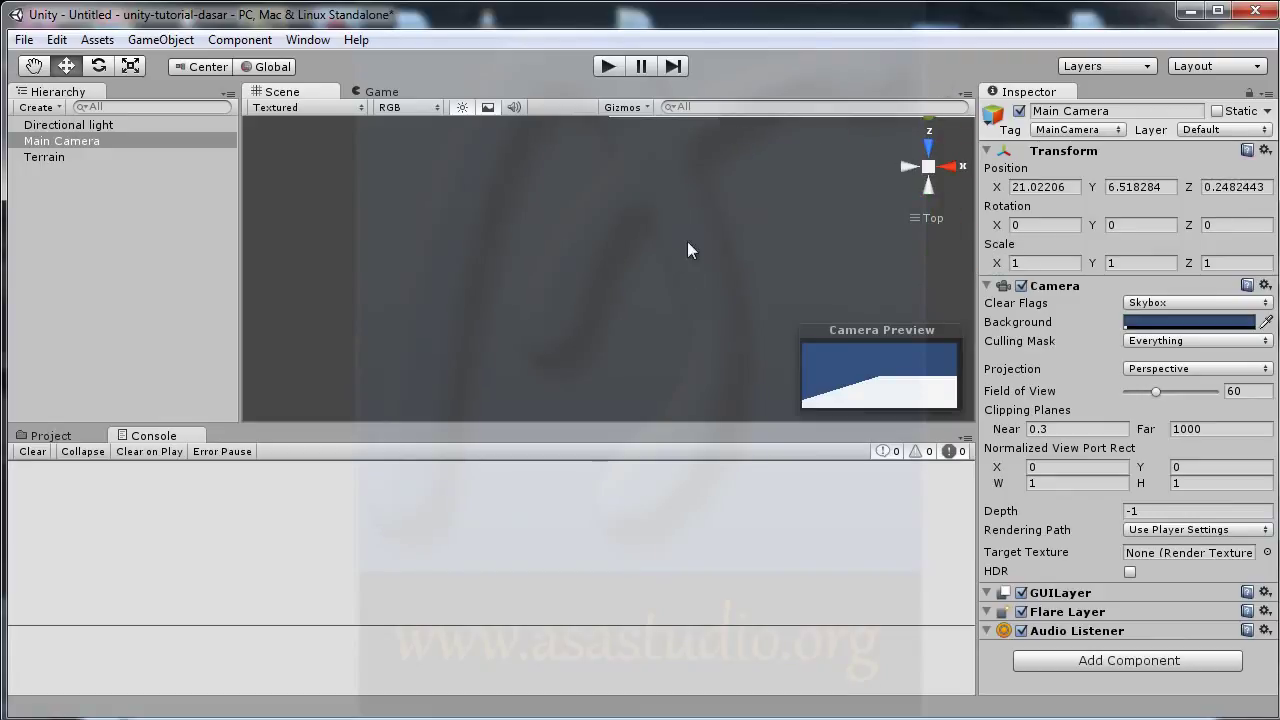
Check the Main Camera's current view of the terrain in the Game view.
key(q)
middle_drag(728, 235, 438, 414)
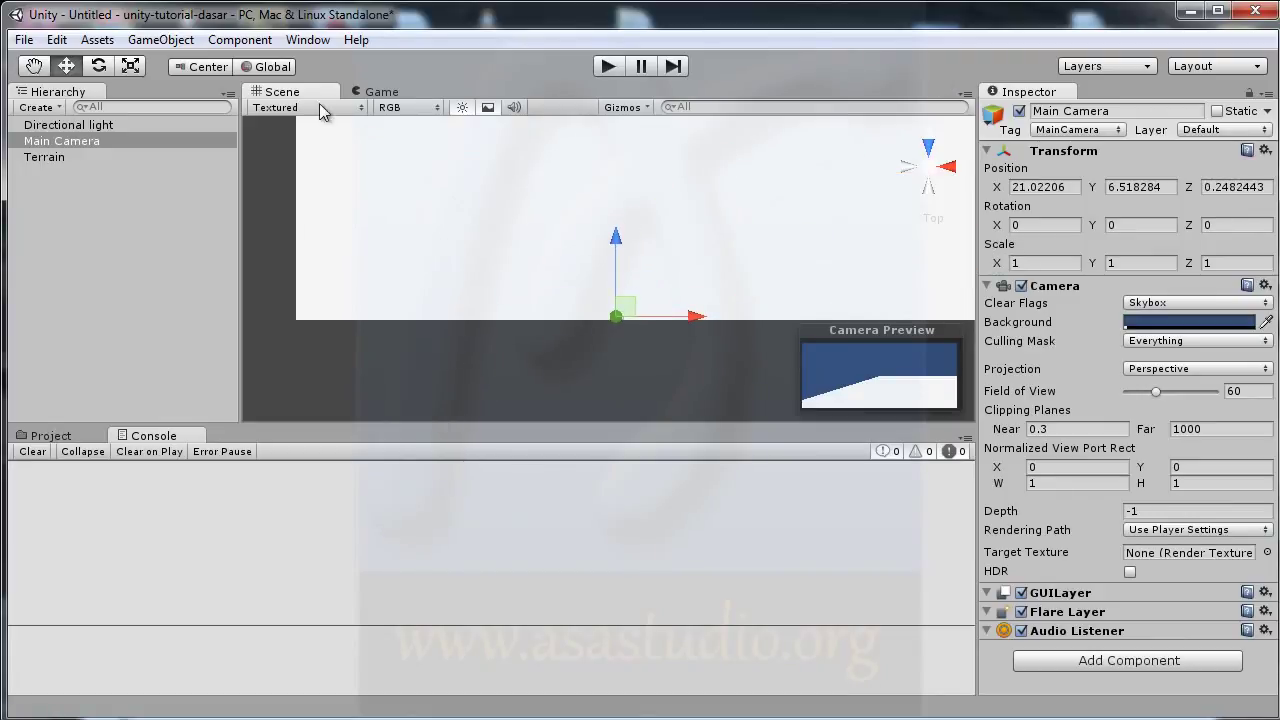
click(384, 89)
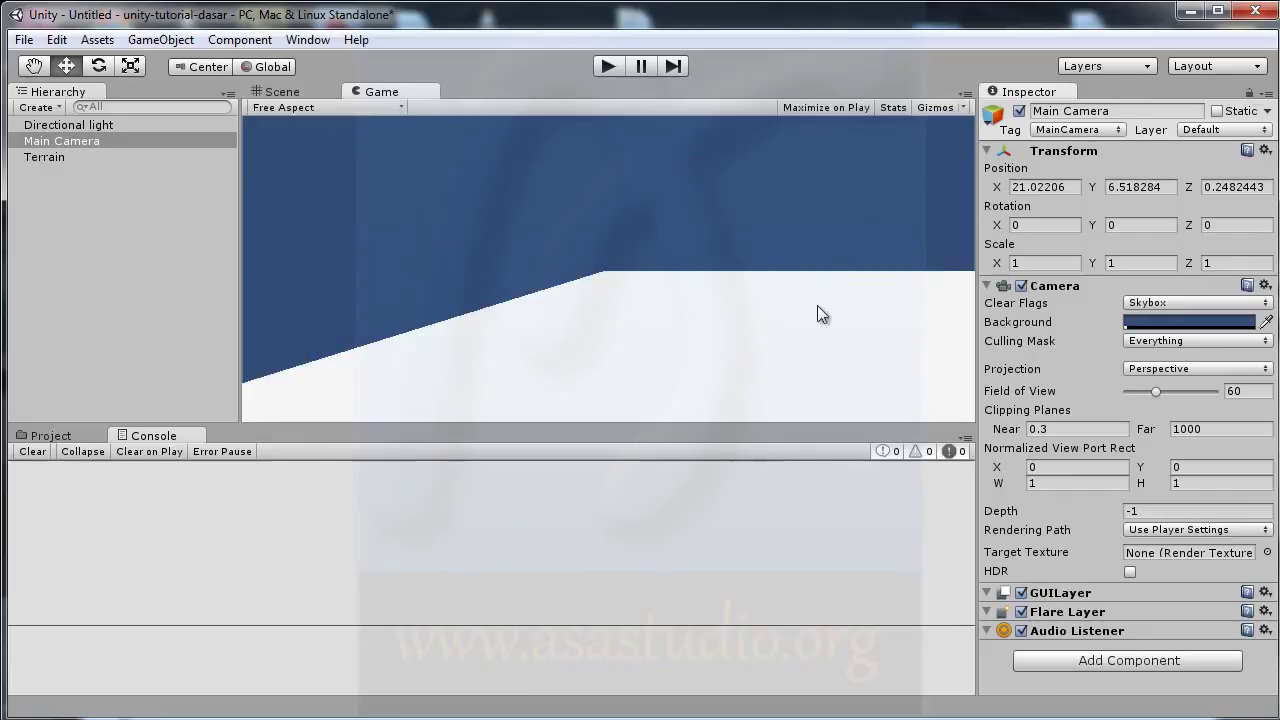
Select the Terrain and examine its near edge and corner in the Scene top view.
click(40, 158)
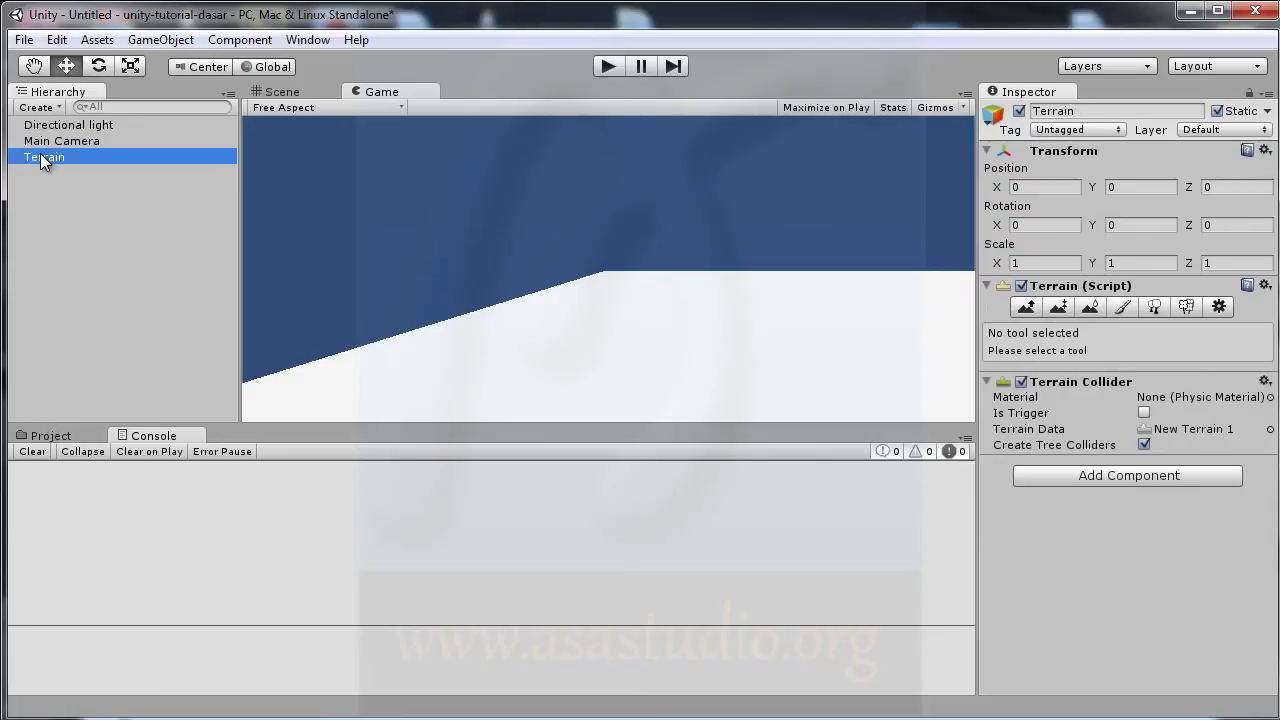
click(278, 92)
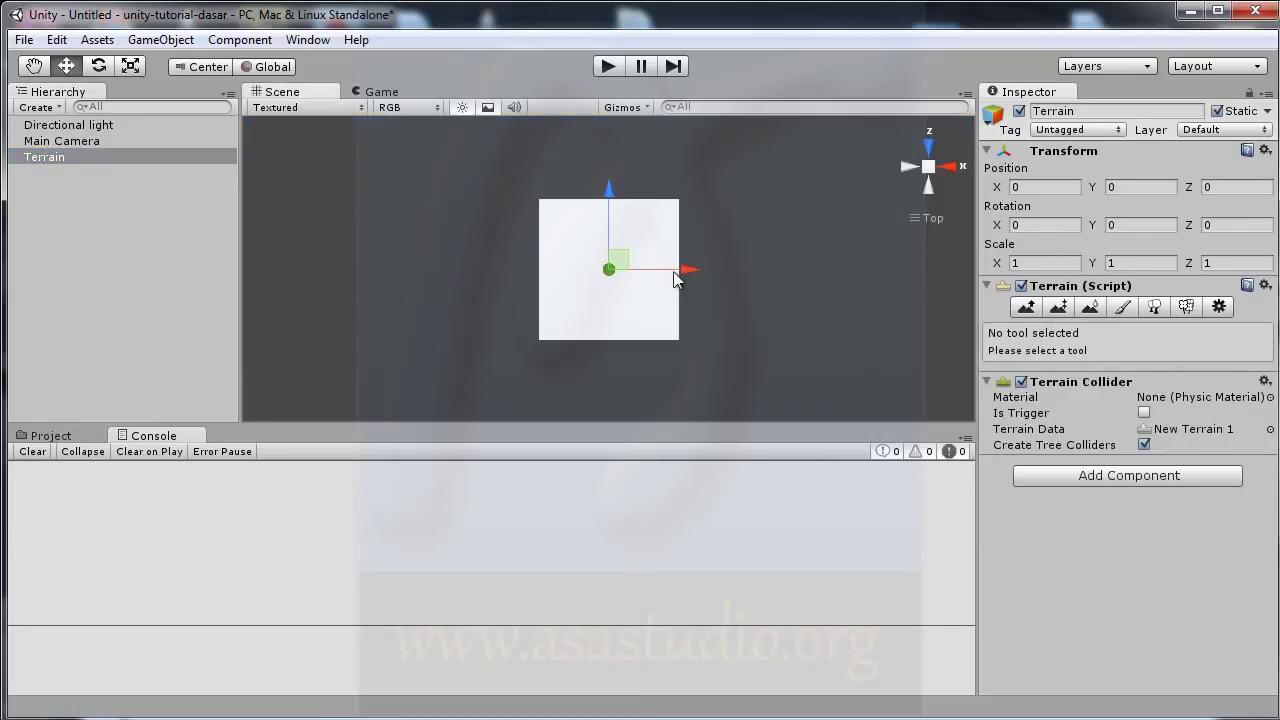
scroll(780, 252, up, 5)
scroll(781, 247, down, 1)
middle_drag(775, 301, 791, 204)
scroll(791, 205, up, 2)
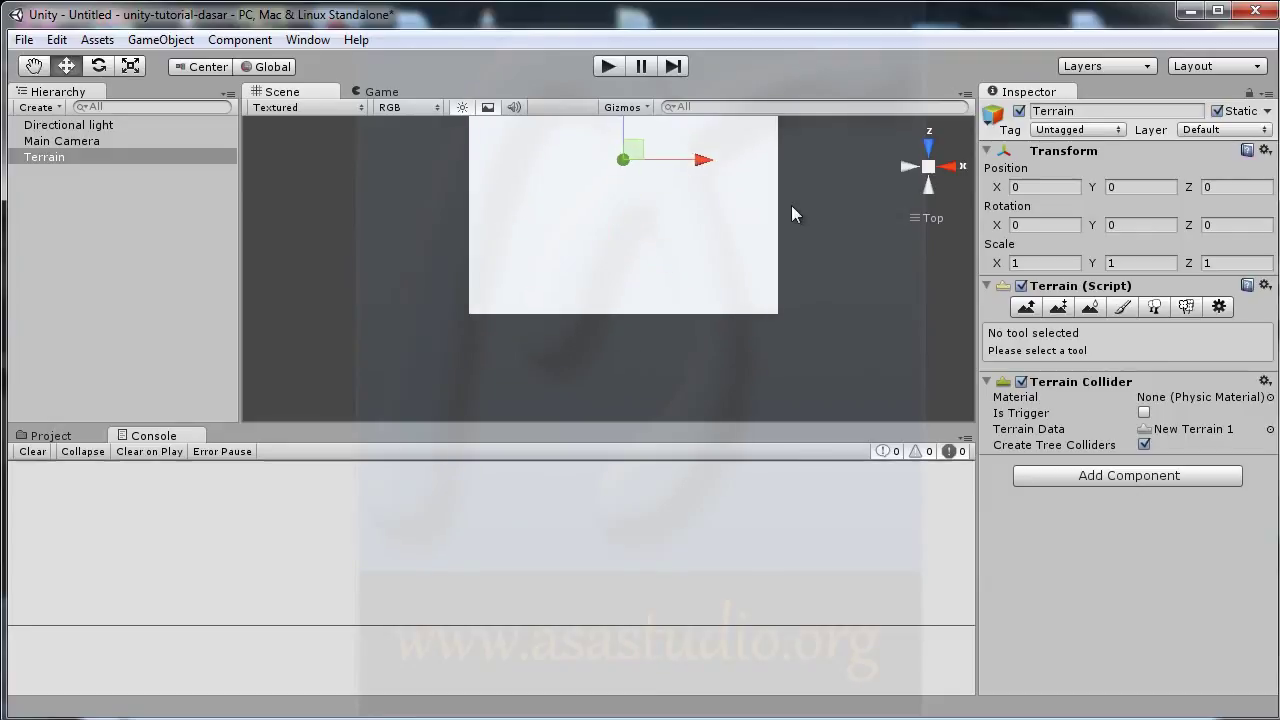
scroll(791, 205, up, 5)
middle_click(791, 205)
middle_drag(582, 327, 831, 222)
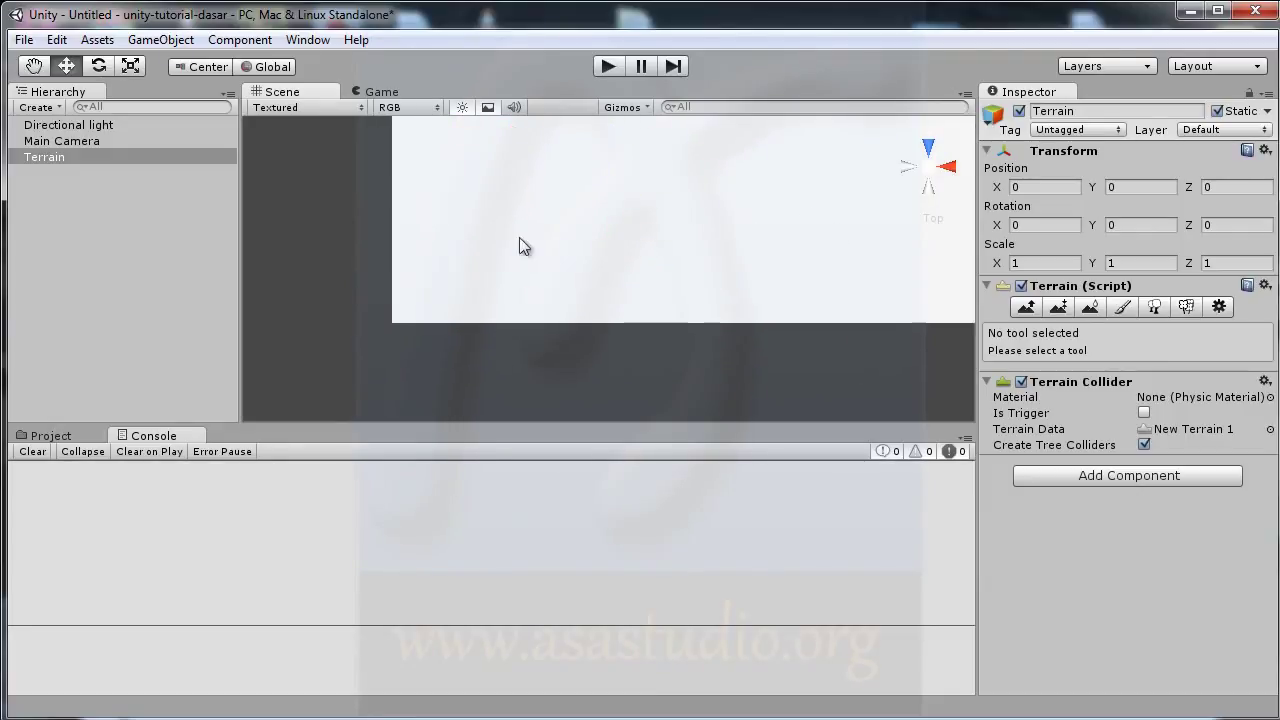
Move the Main Camera along the terrain's near edge to about X 449.1 and Z -3.15.
click(41, 140)
drag(472, 321, 600, 323)
drag(525, 250, 530, 254)
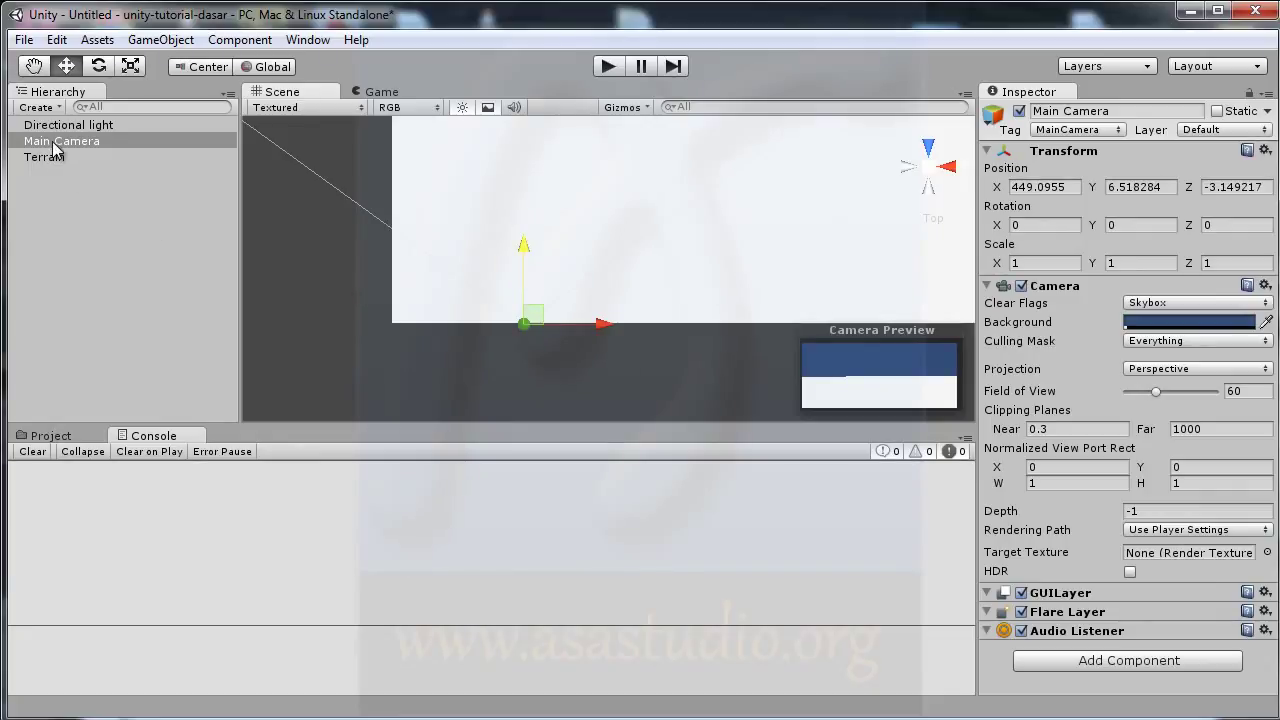
Set the Main Camera's position to X 0, Y 0 and Z 0, and compare it with the Terrain's origin.
click(1075, 188)
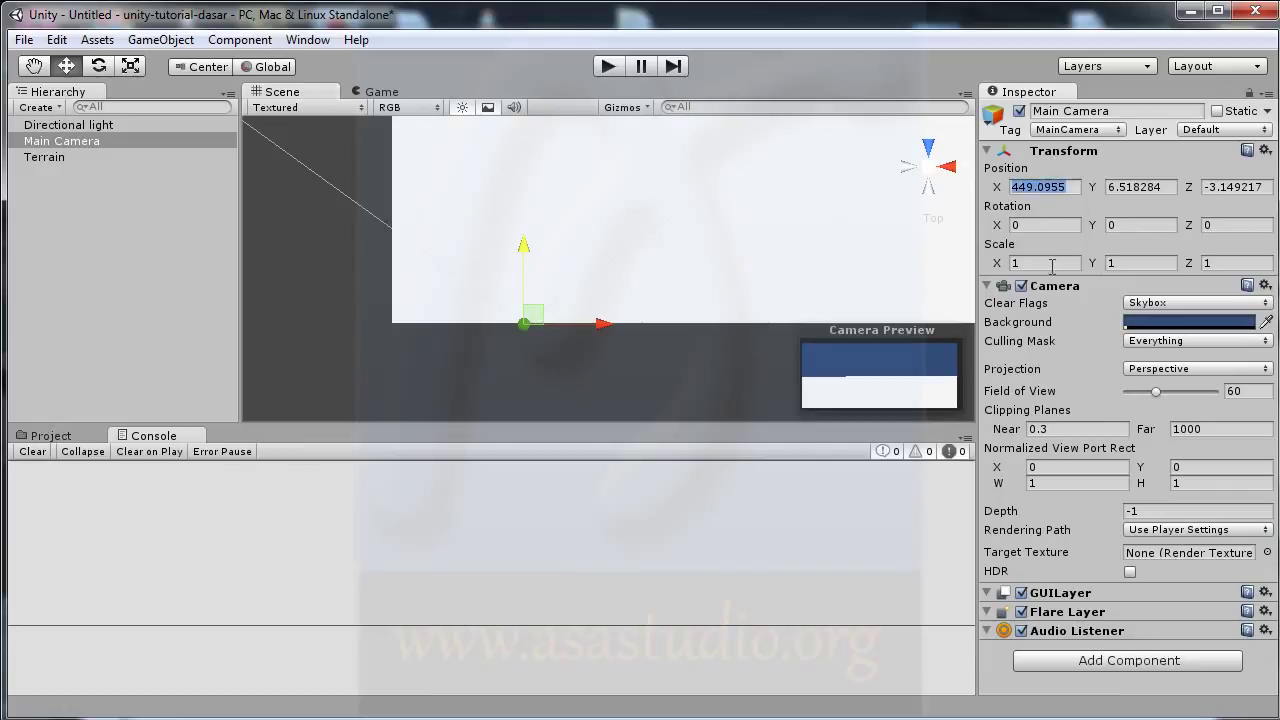
text(0)
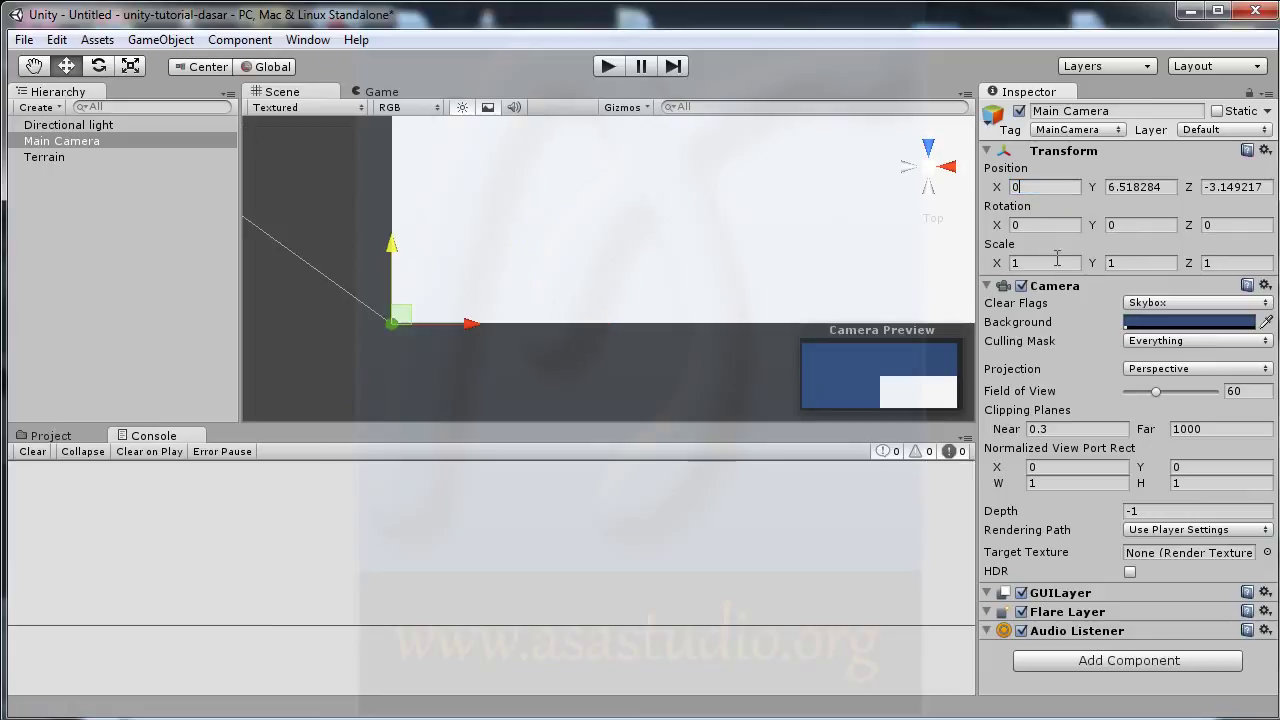
click(1133, 187)
text(0)
click(1218, 187)
text(0)
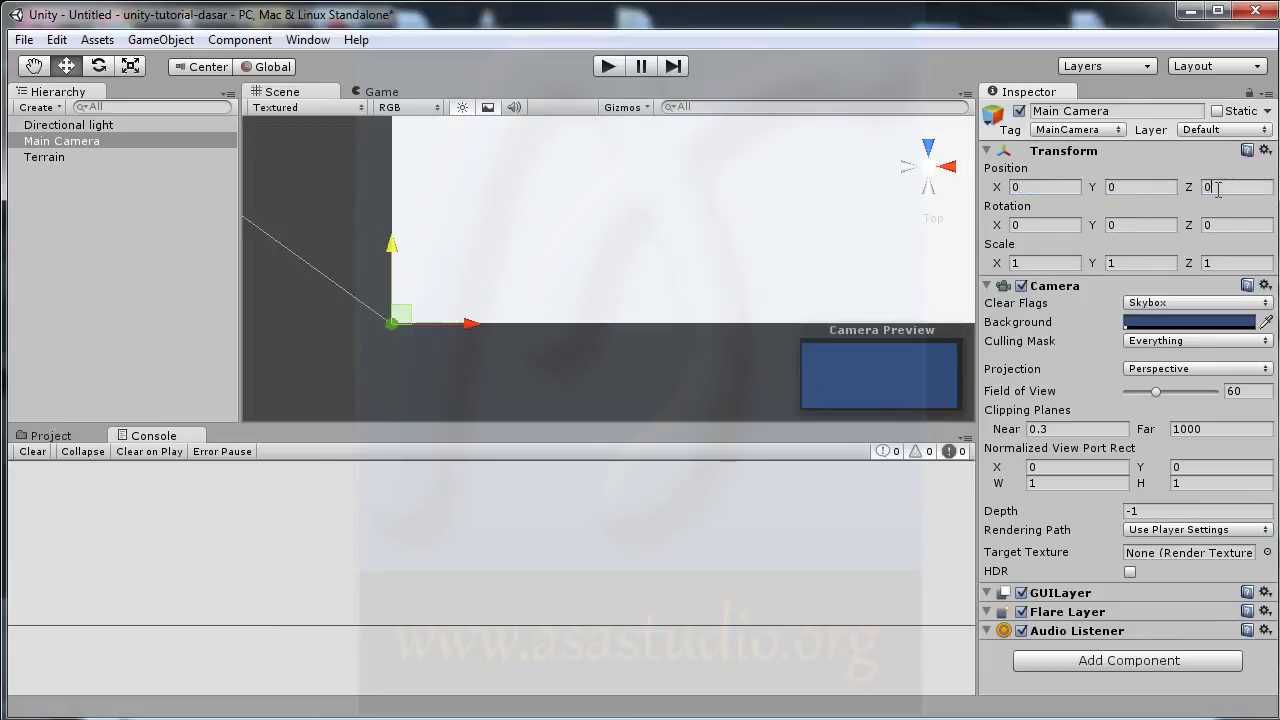
click(36, 157)
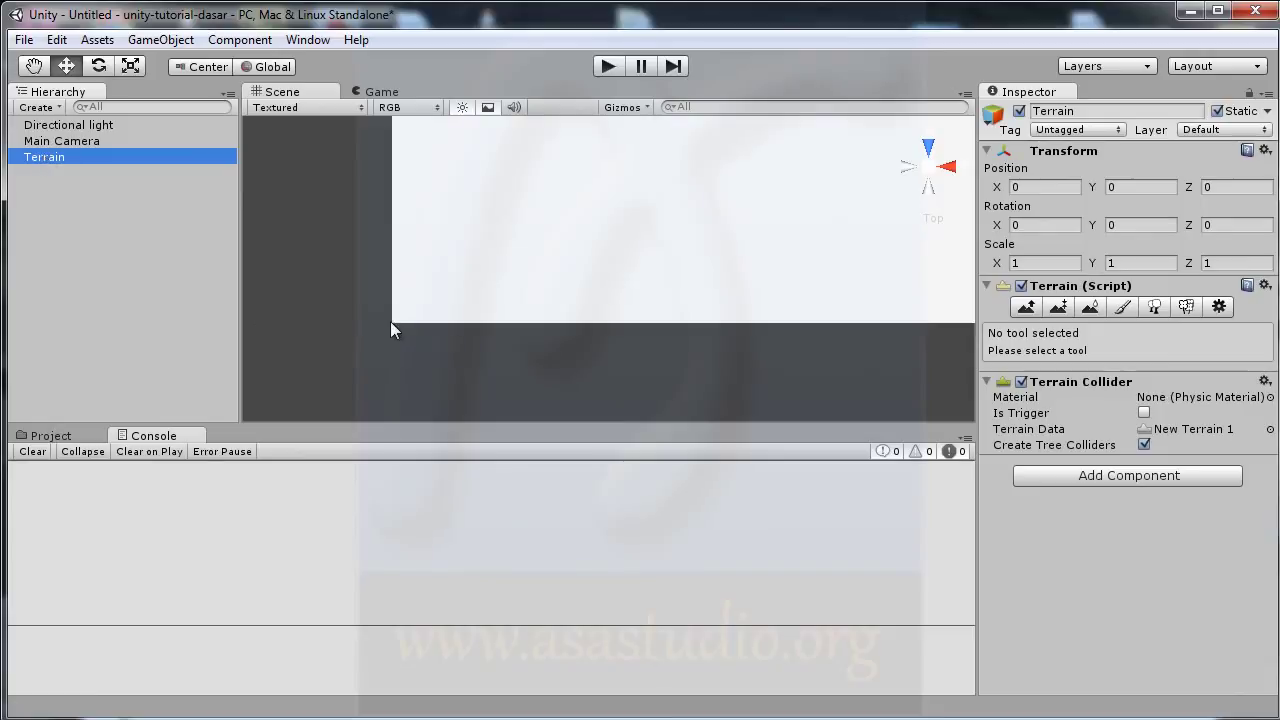
Move the Main Camera along X to about 1063.39, raise its Y position to 0.92, and check the Game view.
click(53, 142)
drag(476, 323, 781, 334)
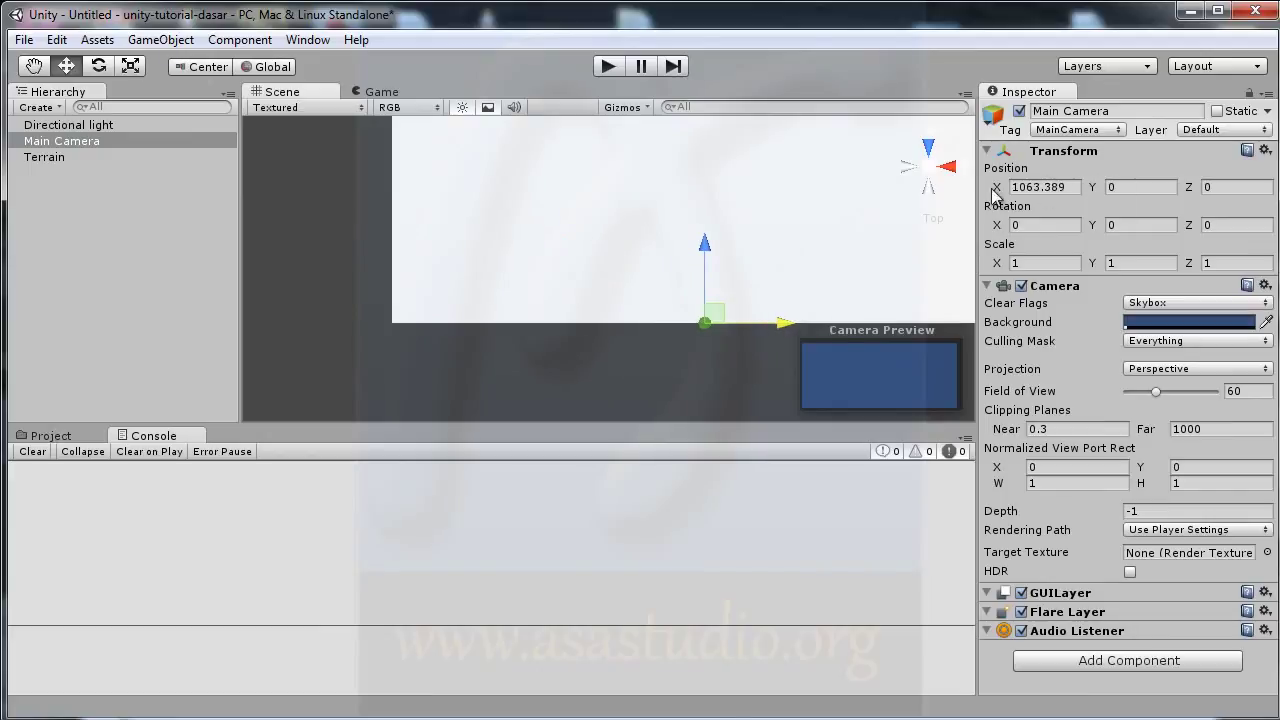
drag(1092, 190, 1130, 203)
click(375, 92)
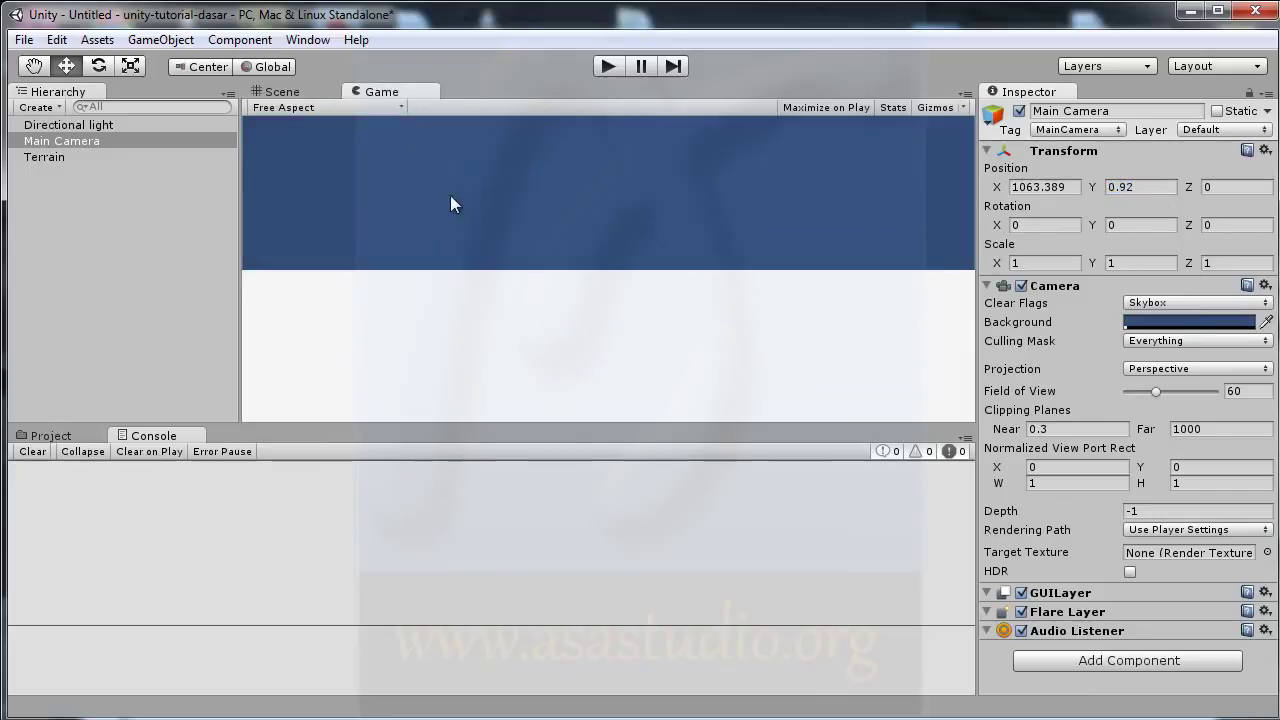
Return to the Scene view and activate the Terrain's Paint Texture tool.
click(282, 92)
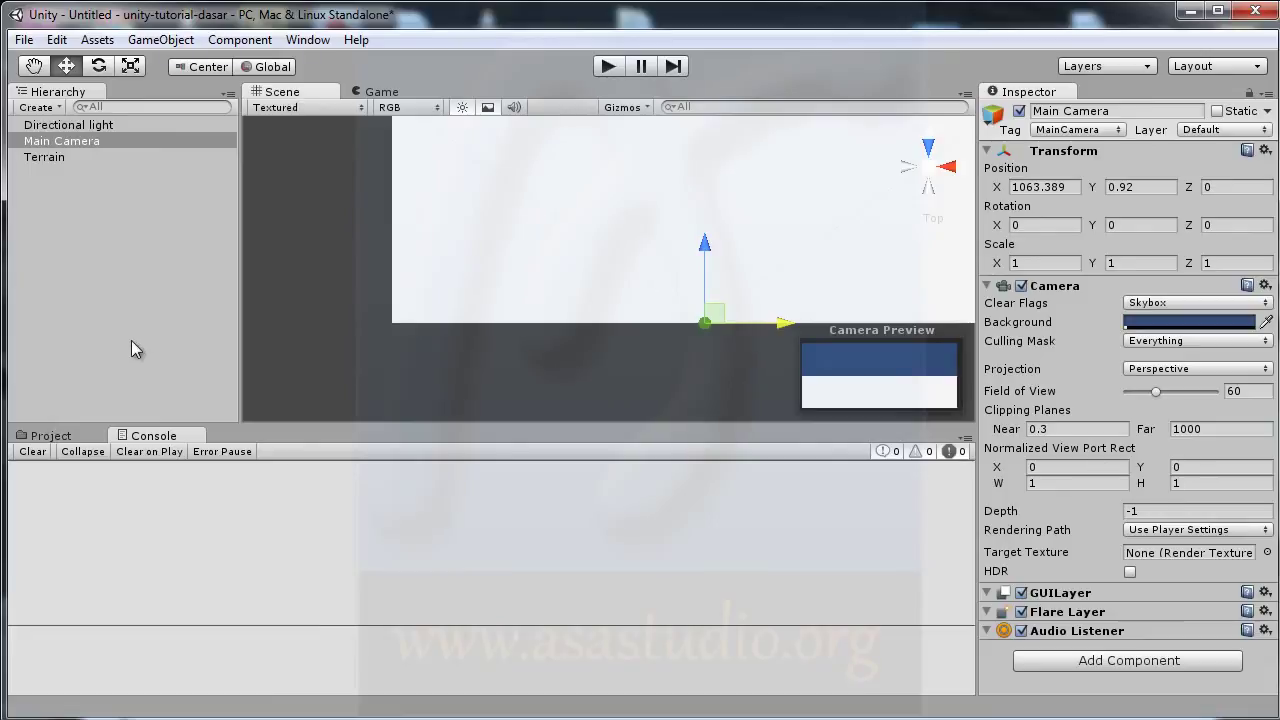
click(54, 162)
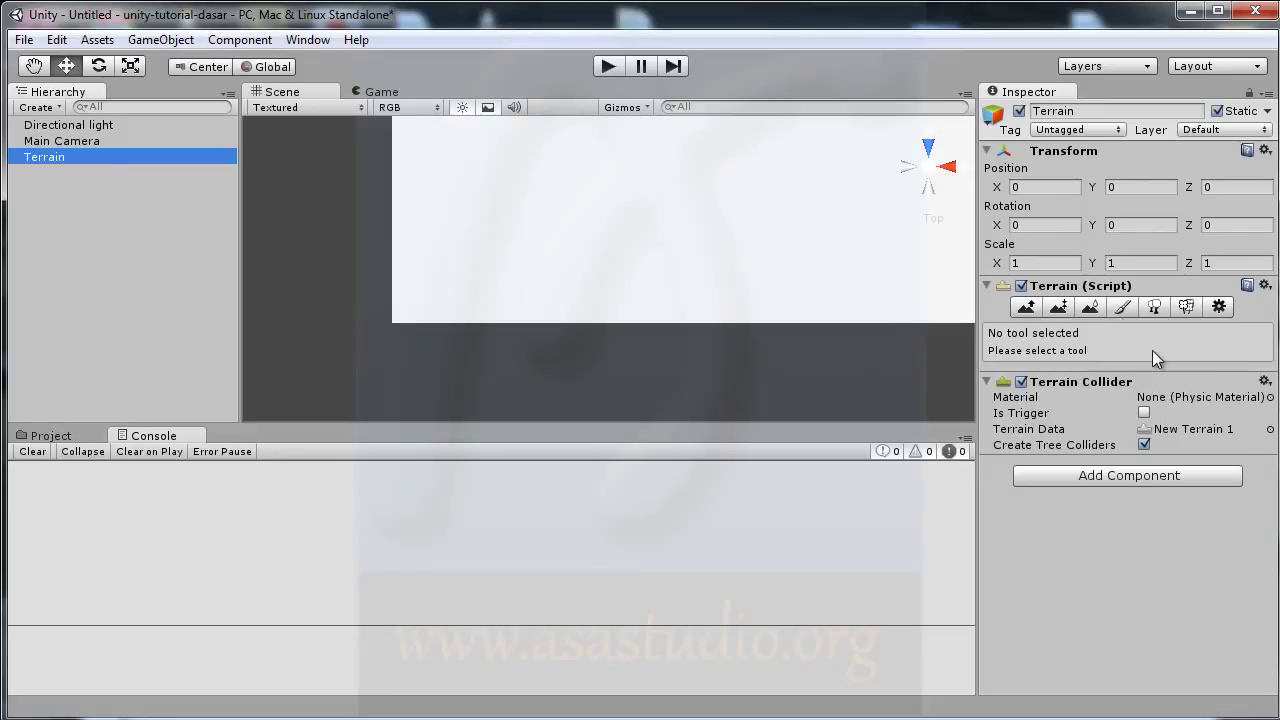
click(1123, 308)
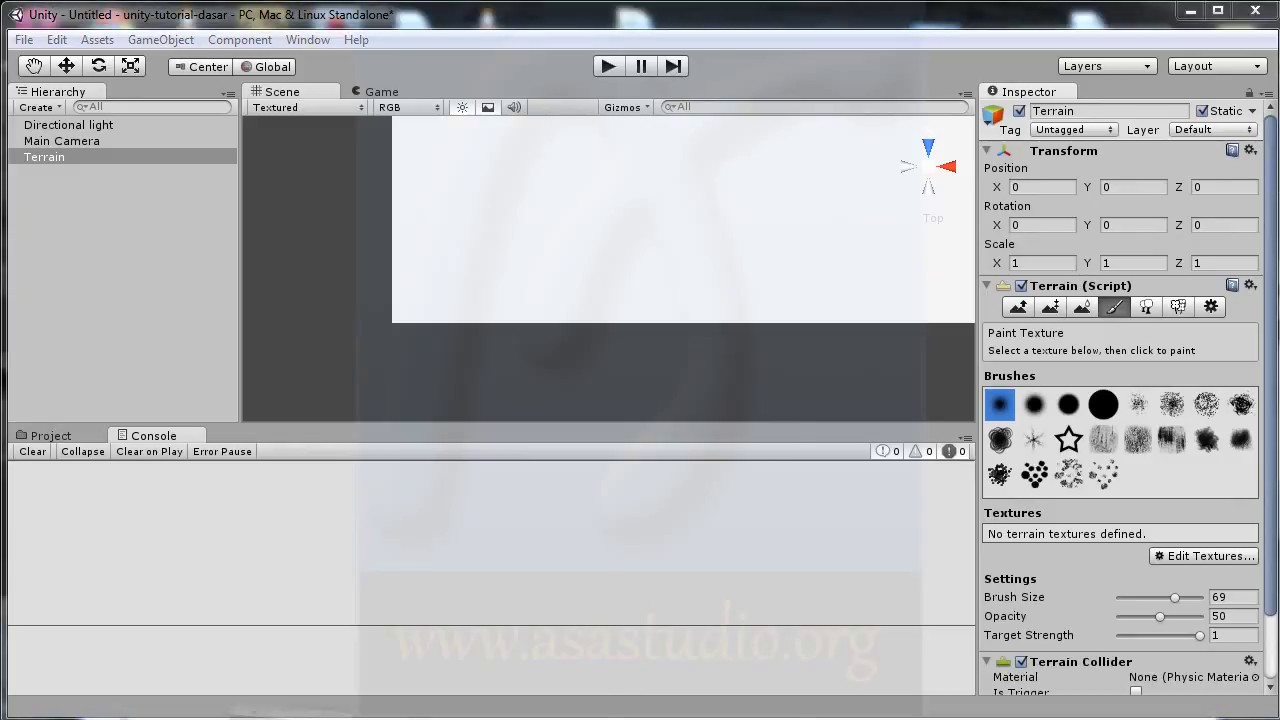
Switch to the buffalo grass close-up image in Firefox and open it in Adobe Photoshop.
key(alt+Tab)
click(145, 39)
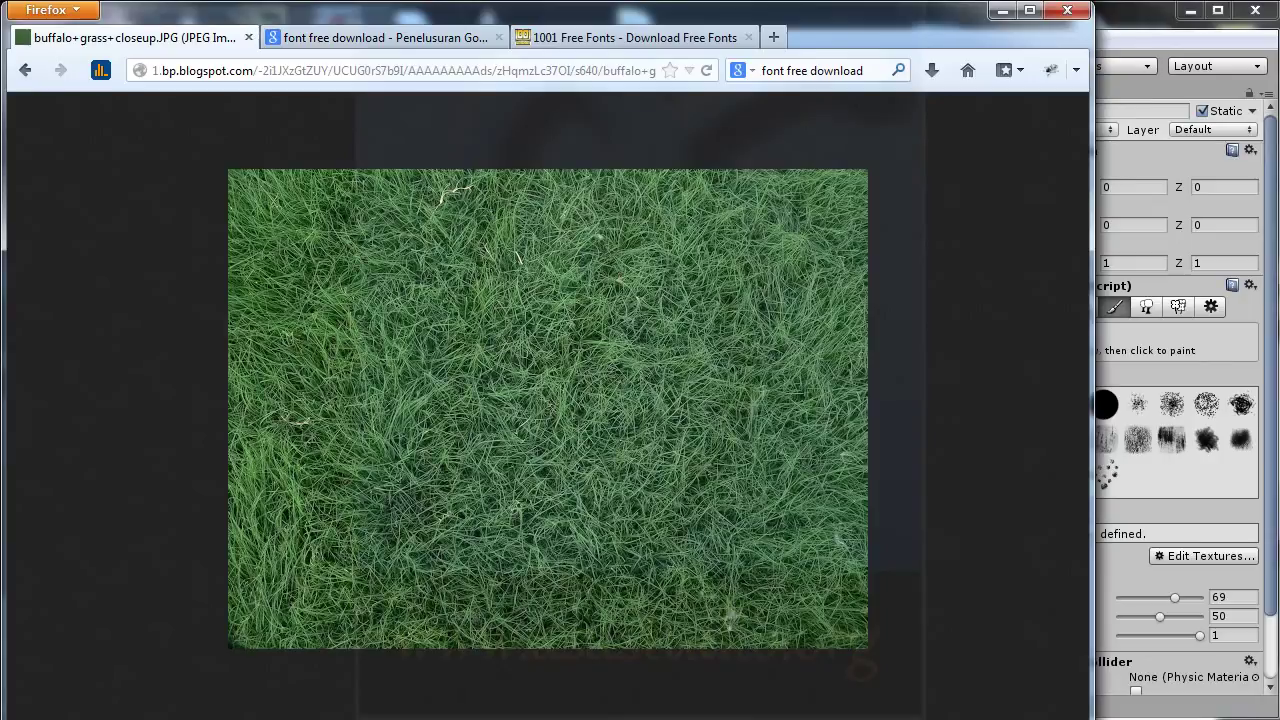
click(27, 719)
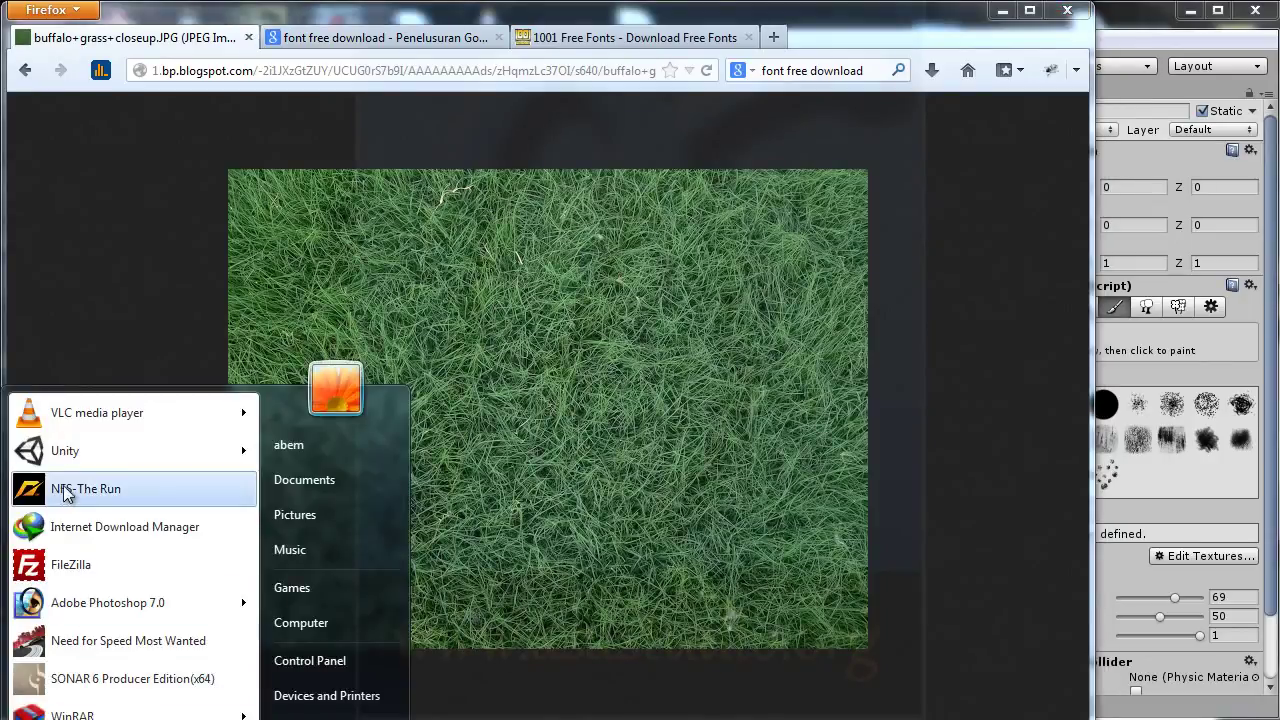
click(70, 605)
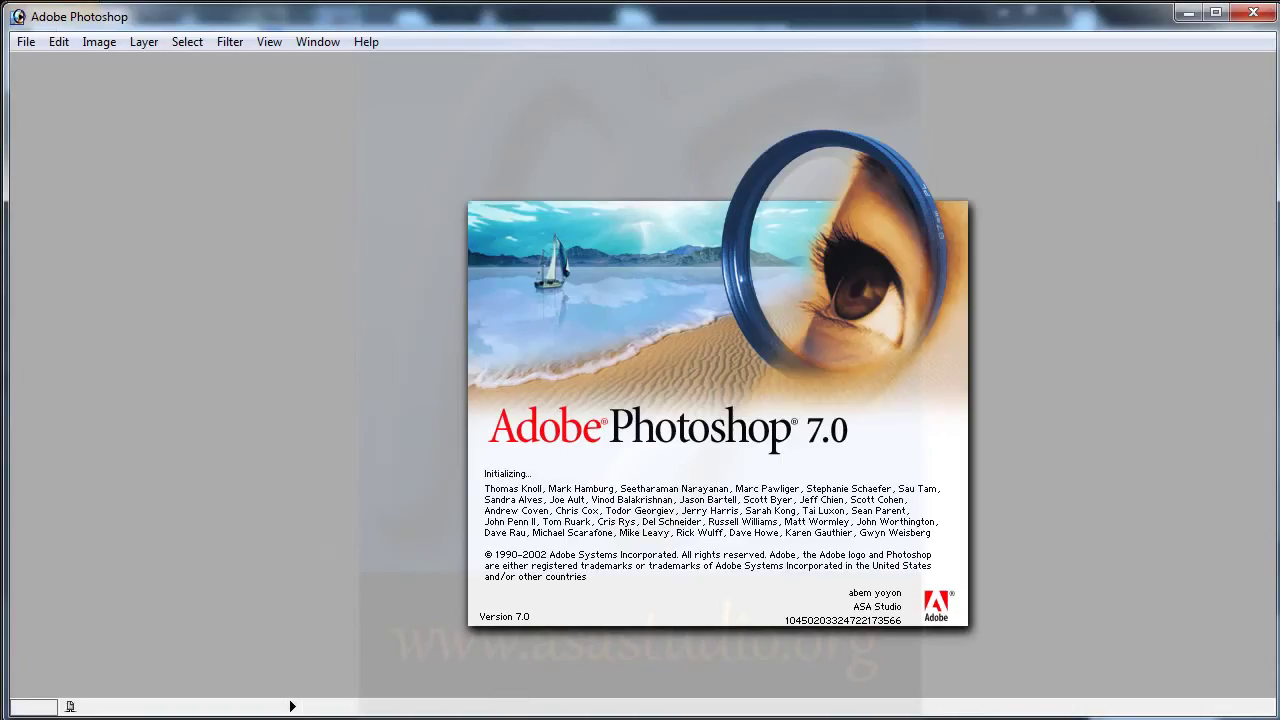
click(275, 719)
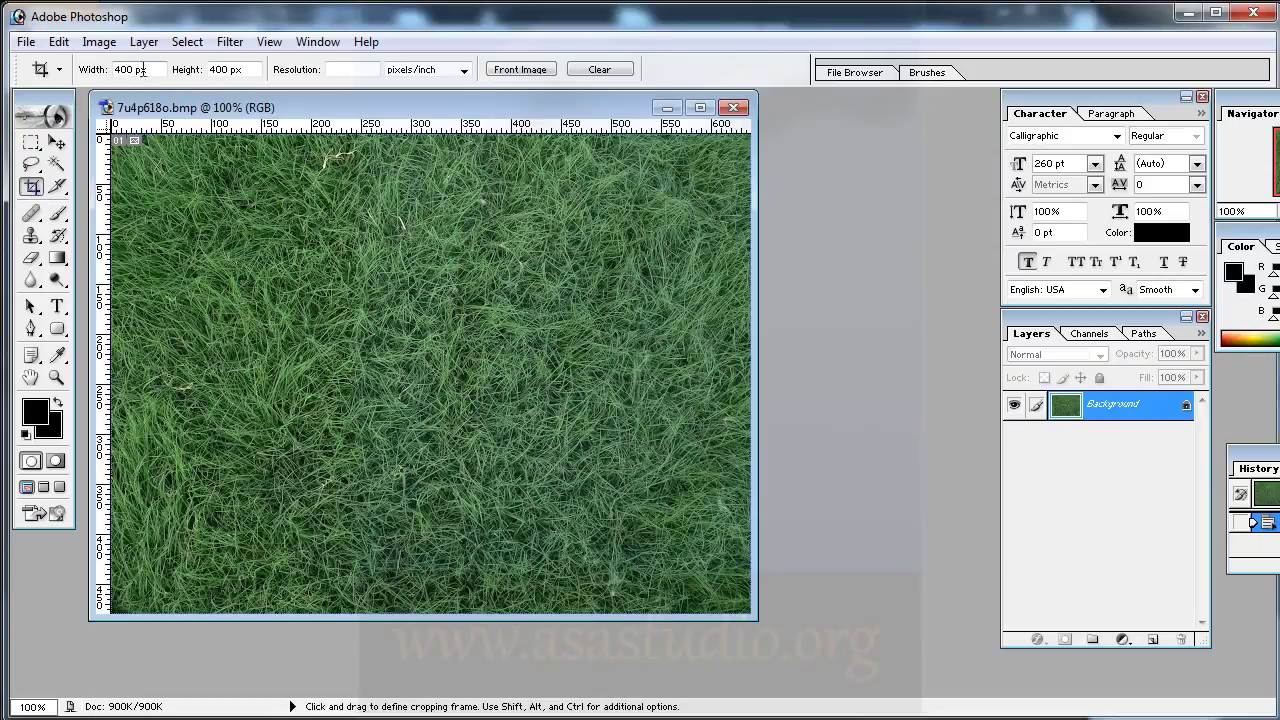
Crop the middle of the grass image to a 400 × 400 px square.
drag(213, 218, 564, 550)
drag(330, 335, 391, 318)
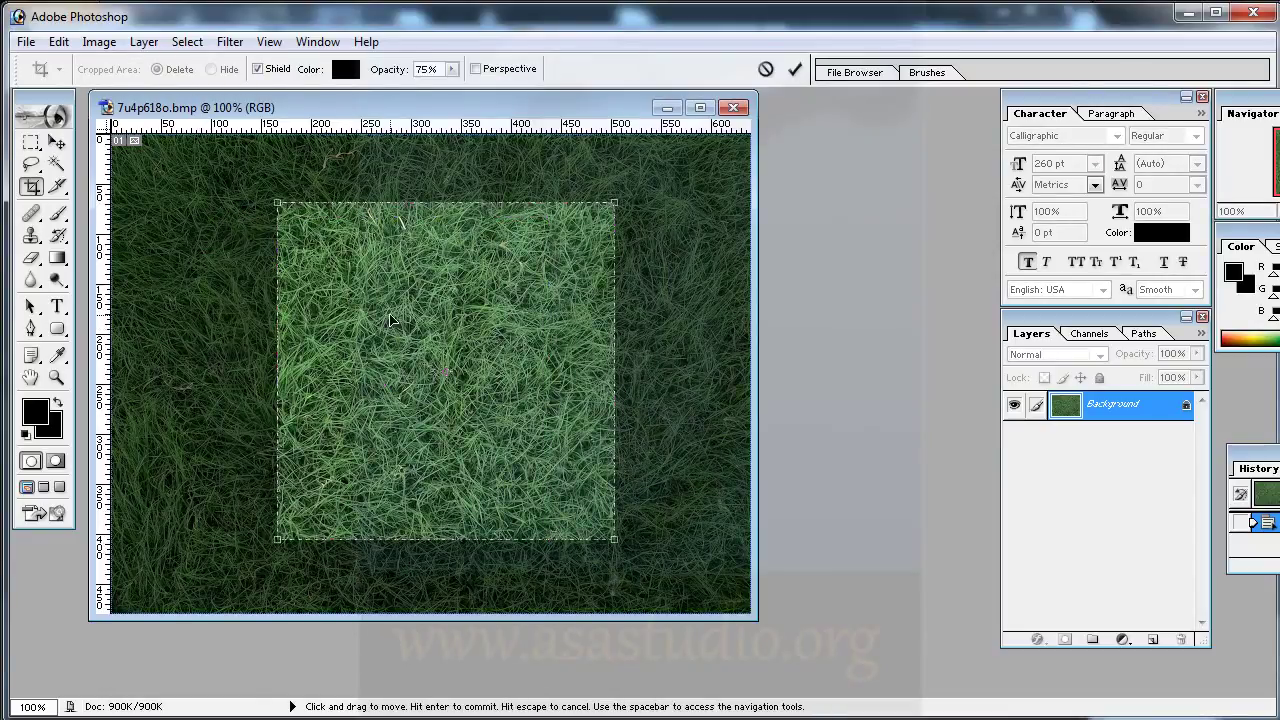
key(Return)
Save the cropped grass image for web as rumput.jpg in the Gambar folder and return to Unity.
click(26, 42)
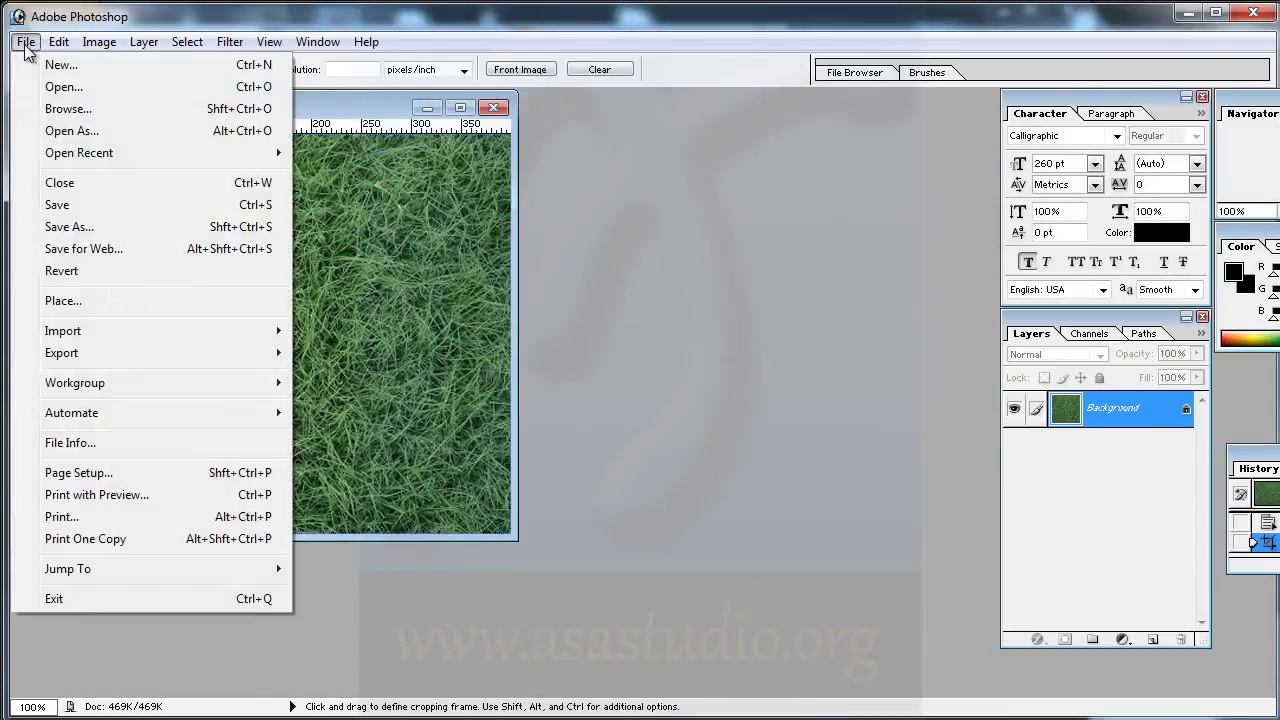
click(63, 250)
click(1250, 75)
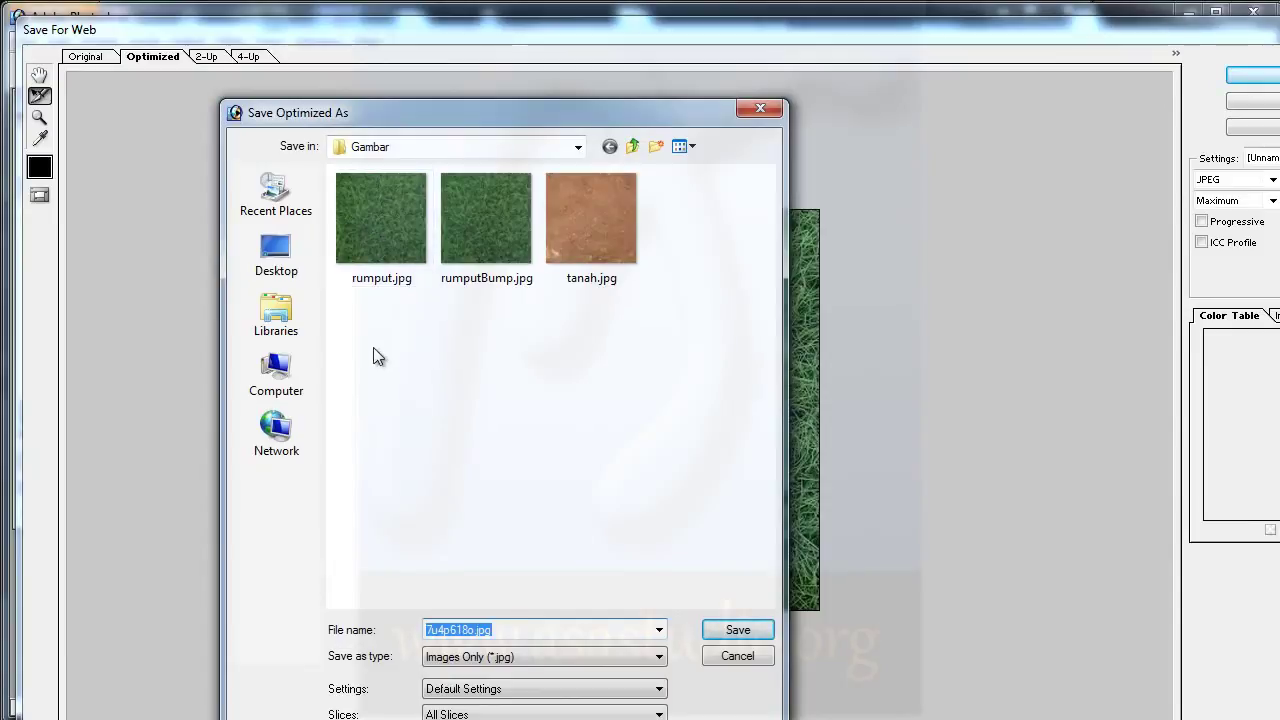
click(374, 236)
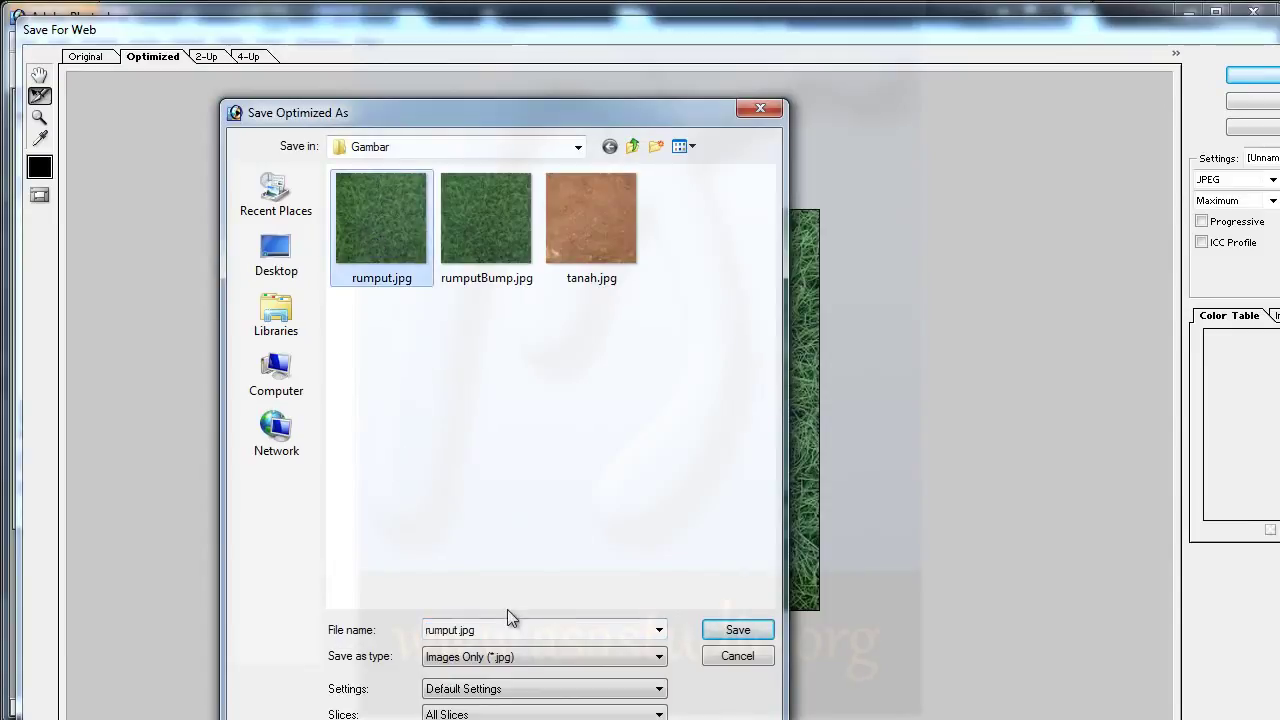
click(755, 633)
click(862, 276)
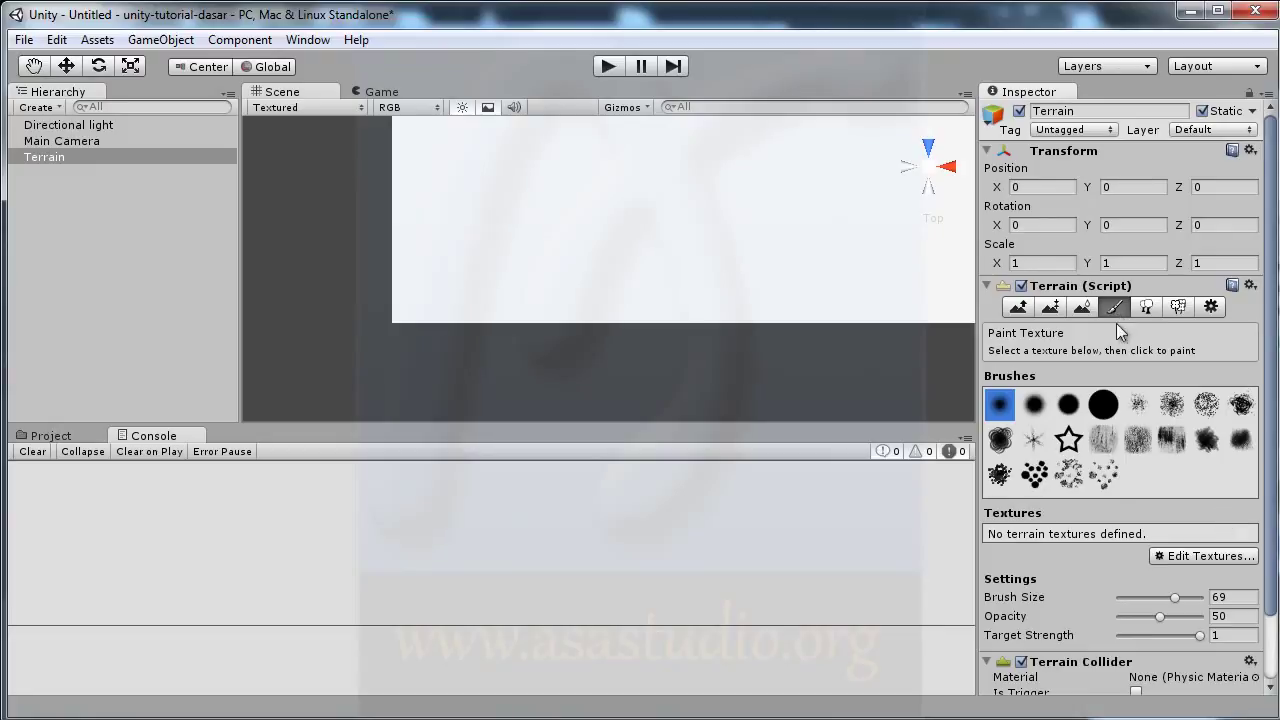
Add the rumput image as the Terrain's paint texture and check the grass in the Game view.
click(1193, 563)
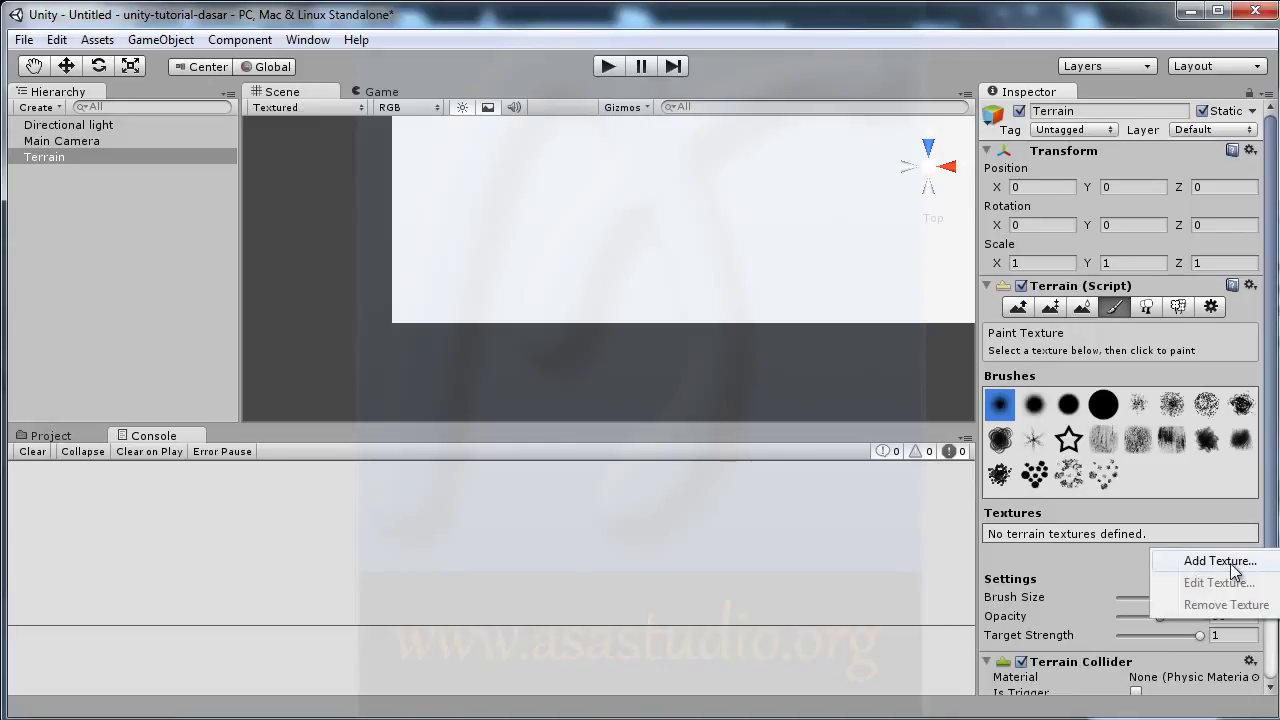
click(1196, 566)
click(102, 134)
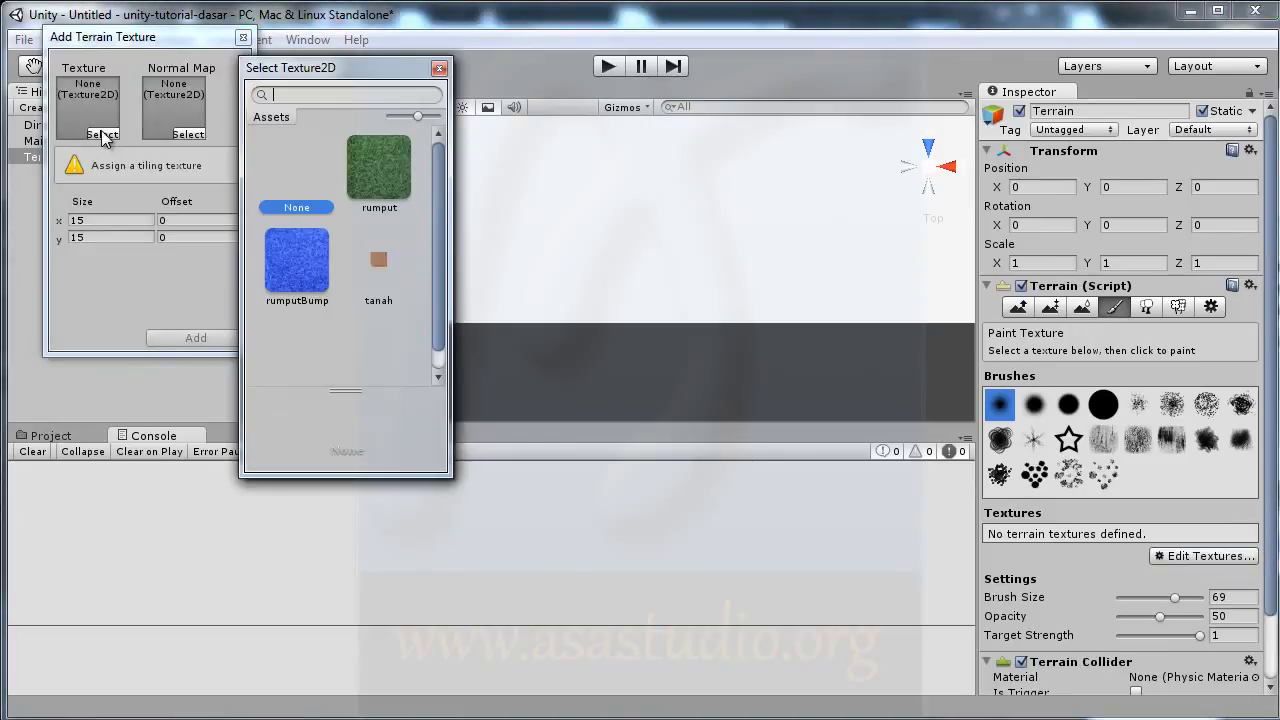
click(398, 165)
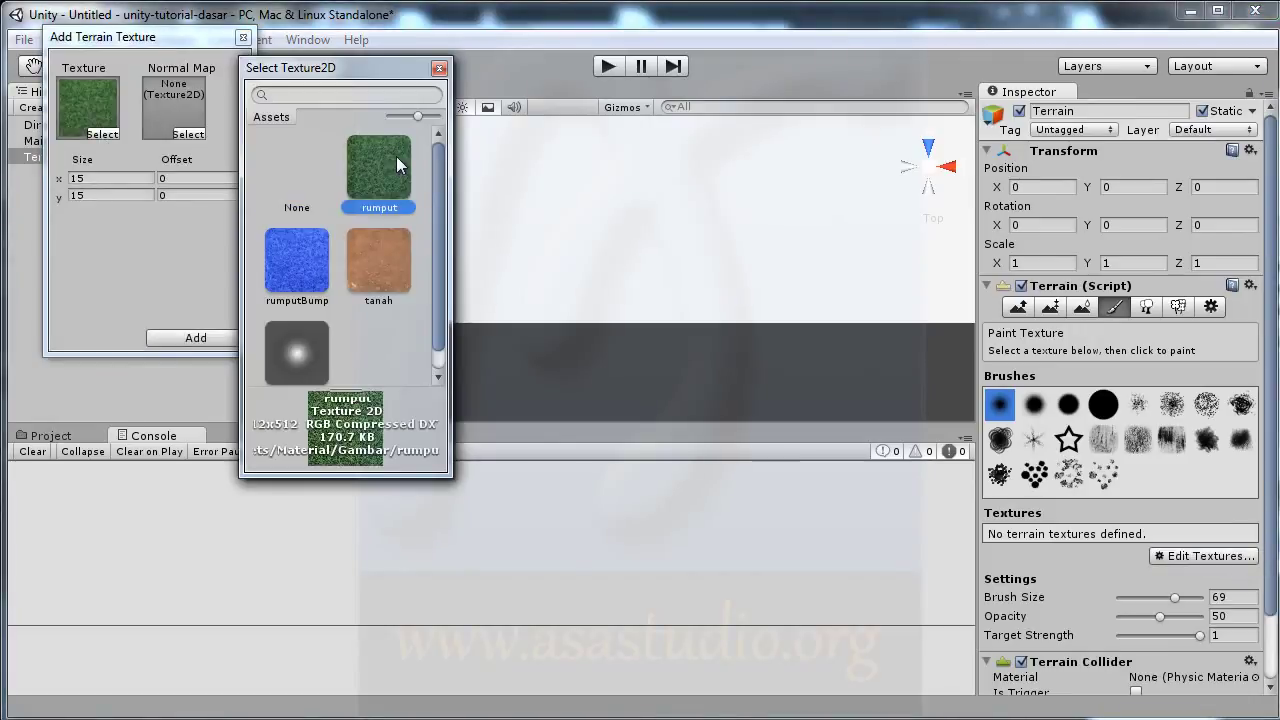
double_click(397, 157)
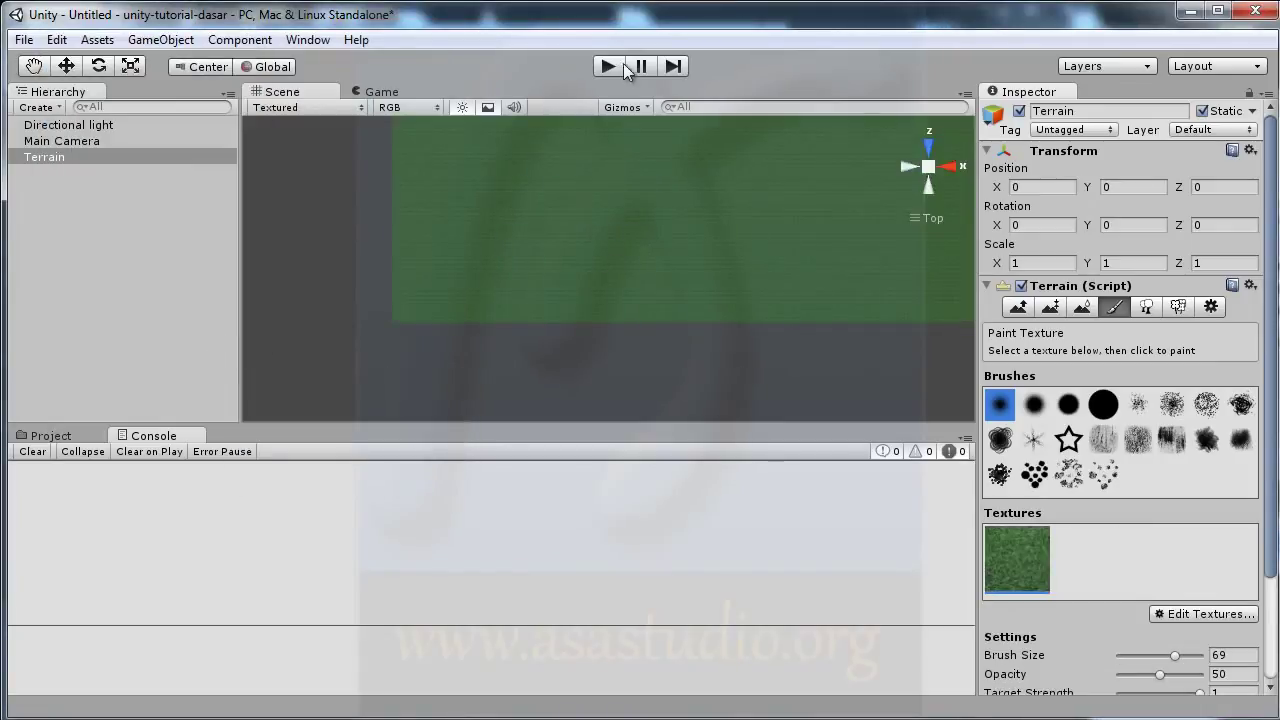
click(381, 92)
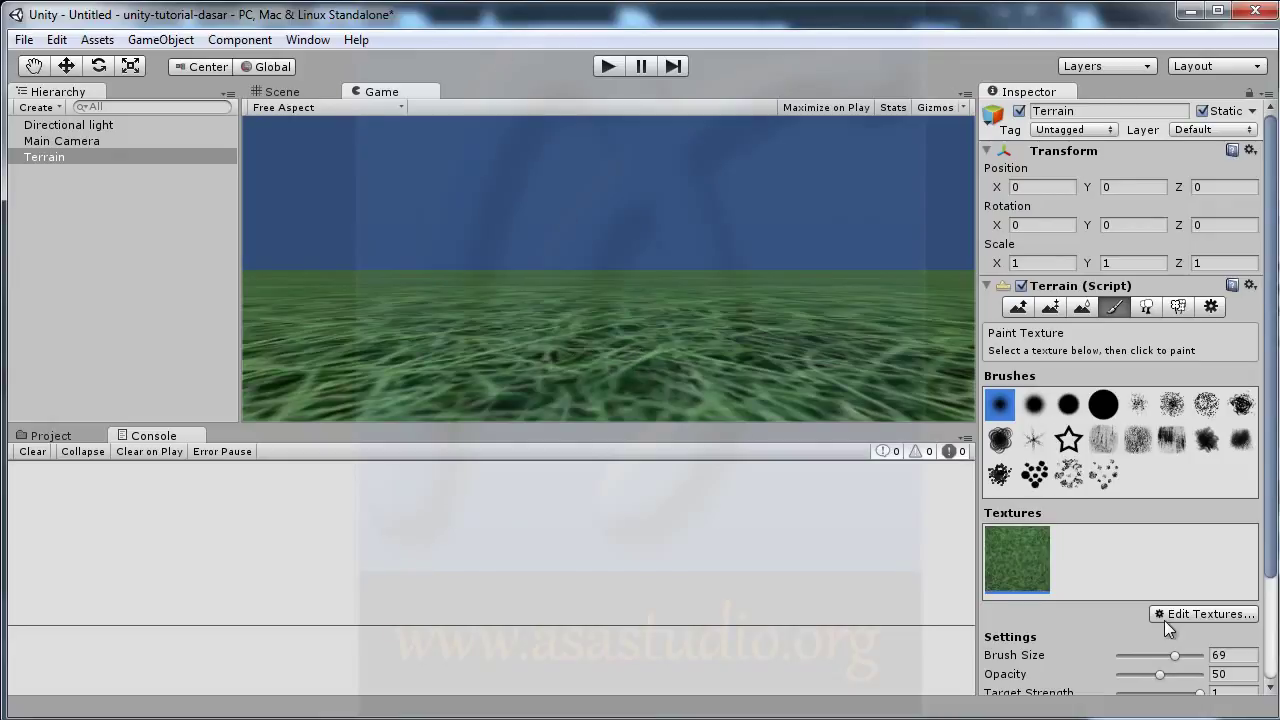
Edit the Terrain's rumput texture to a tiling size of X 22 and Y 22.
click(1200, 614)
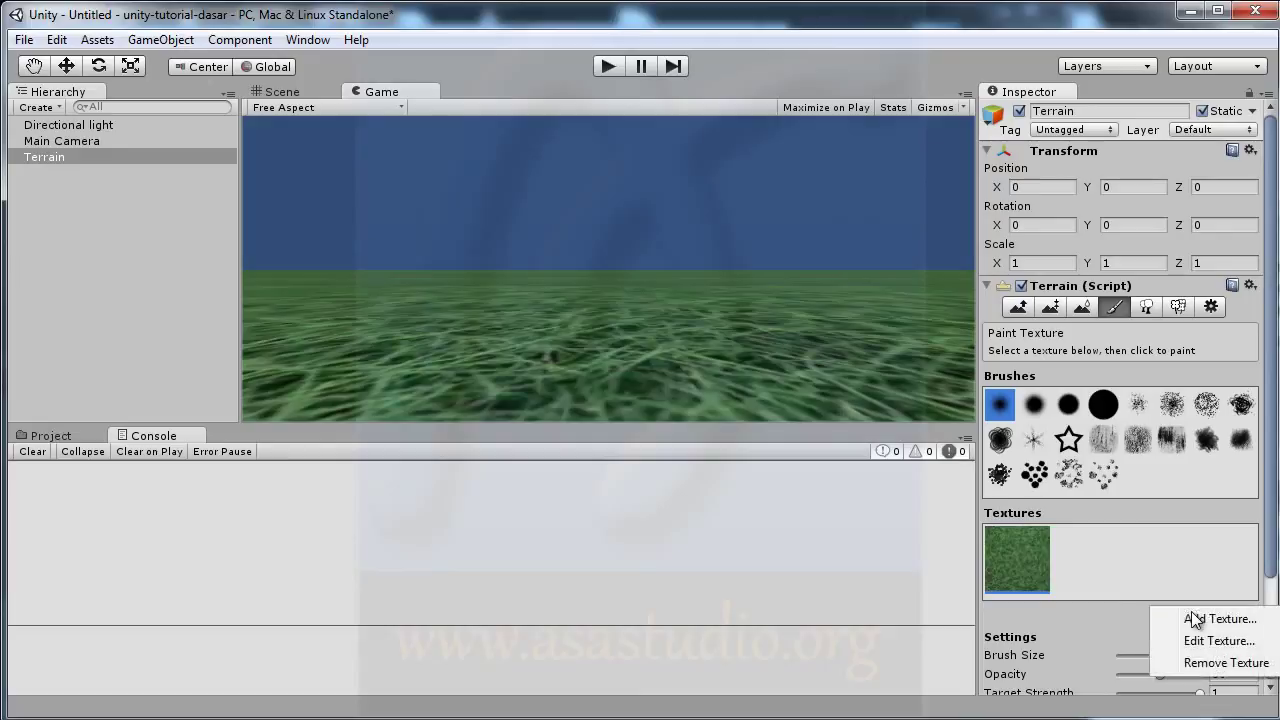
click(1226, 640)
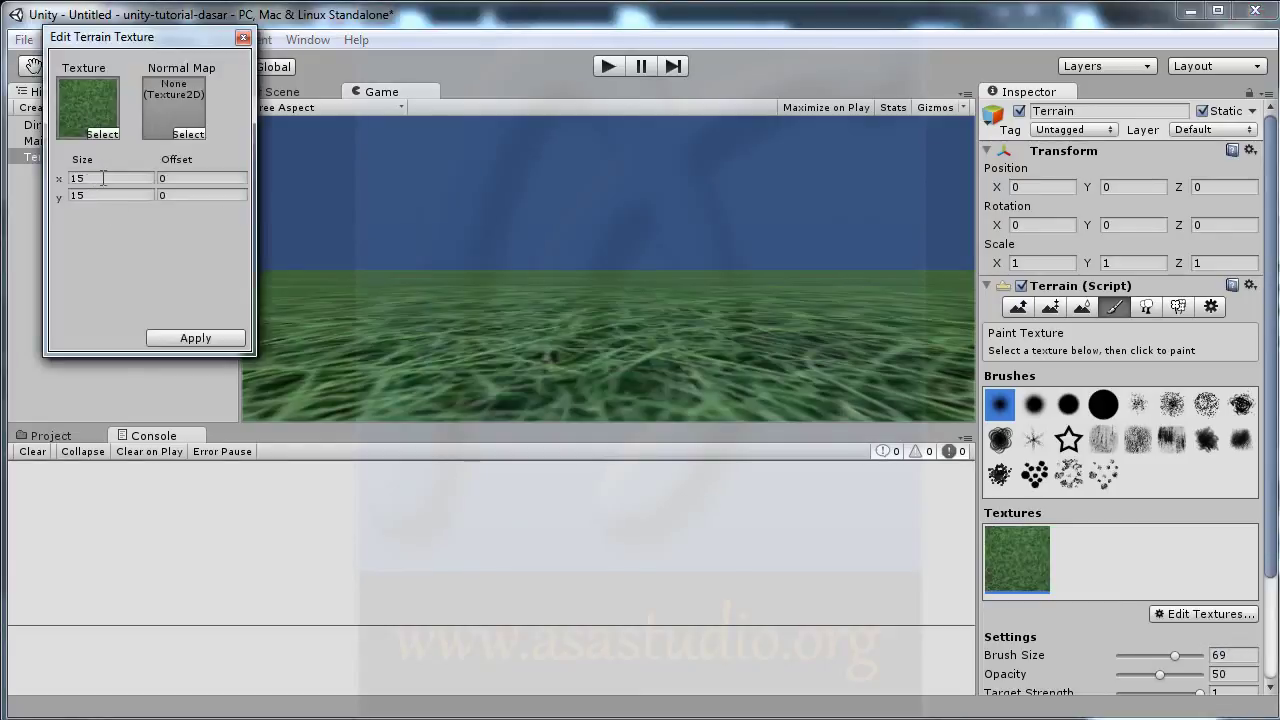
drag(102, 178, 46, 177)
text(22)
drag(103, 195, 30, 193)
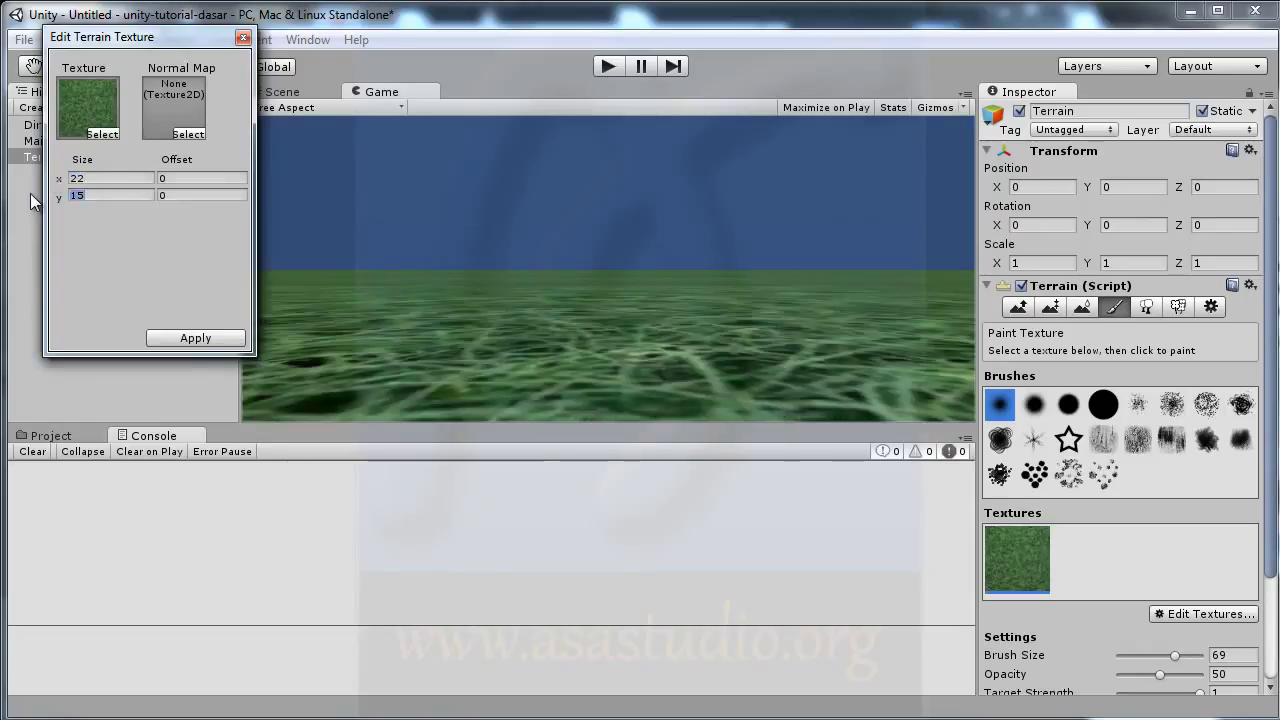
text(22)
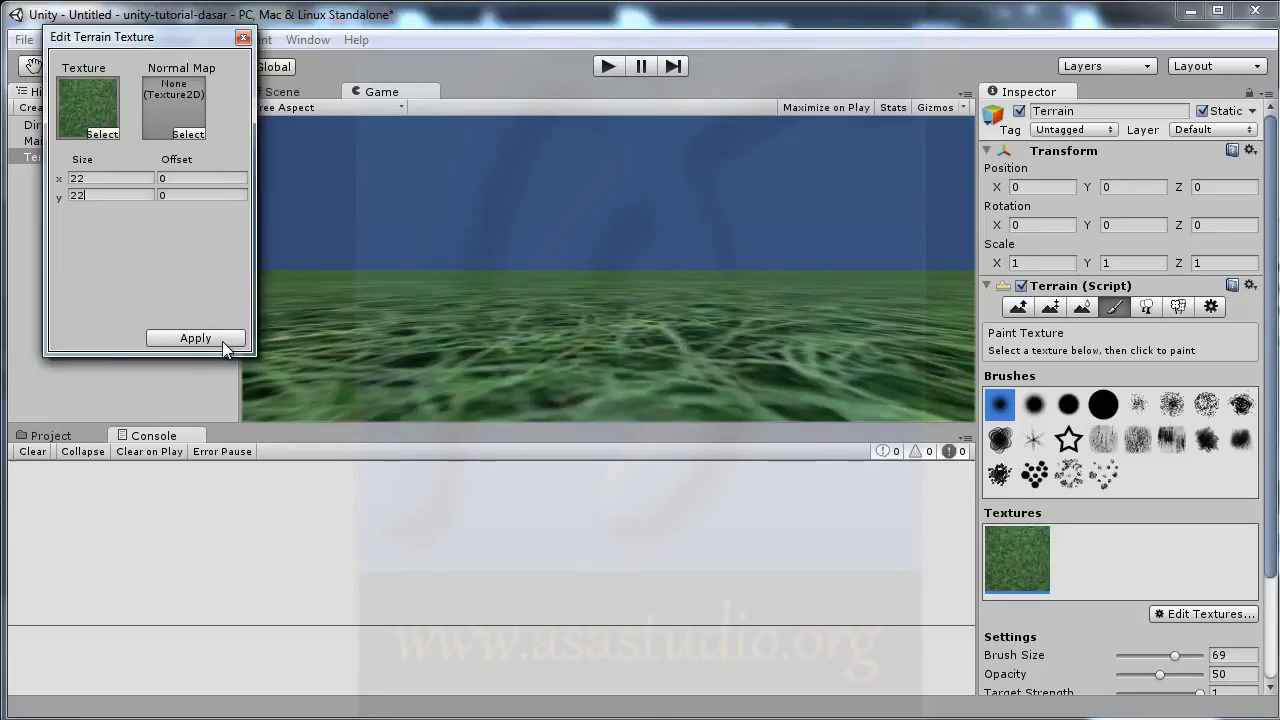
click(196, 338)
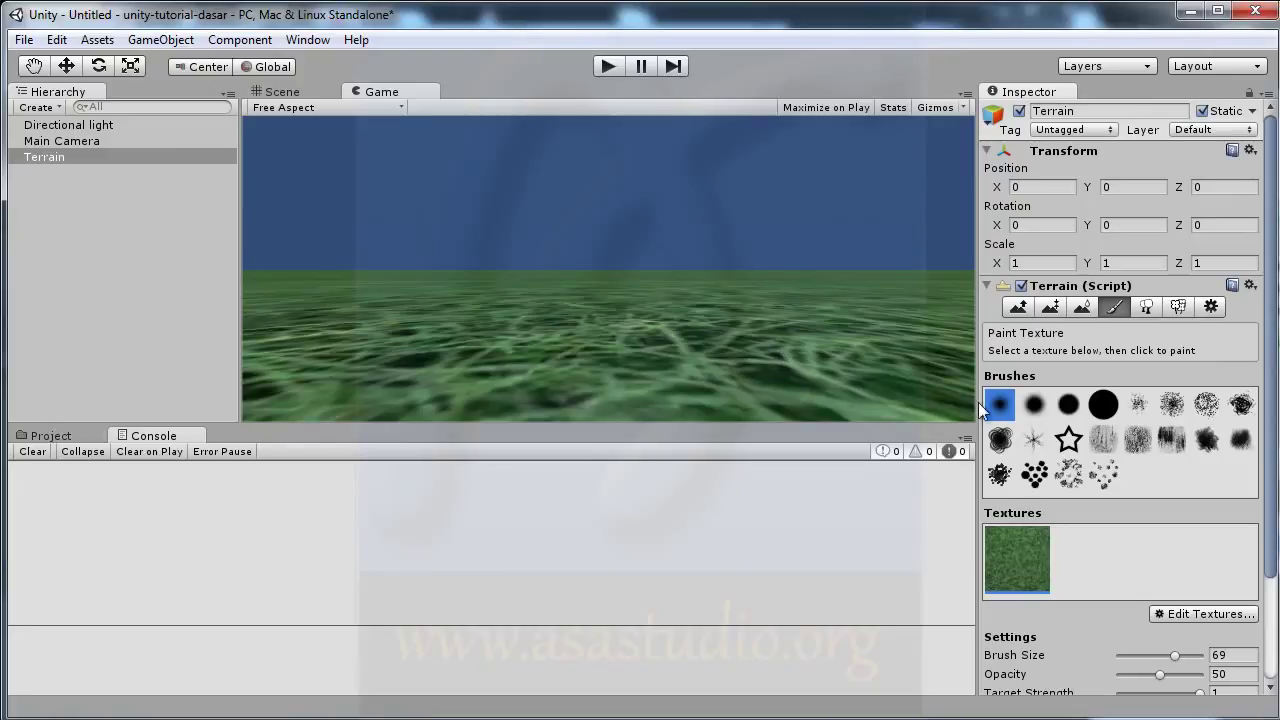
Raise a hill on the Terrain ahead of the camera with the Raise / Lower Terrain tool at opacity 19, checking the Game view.
click(279, 92)
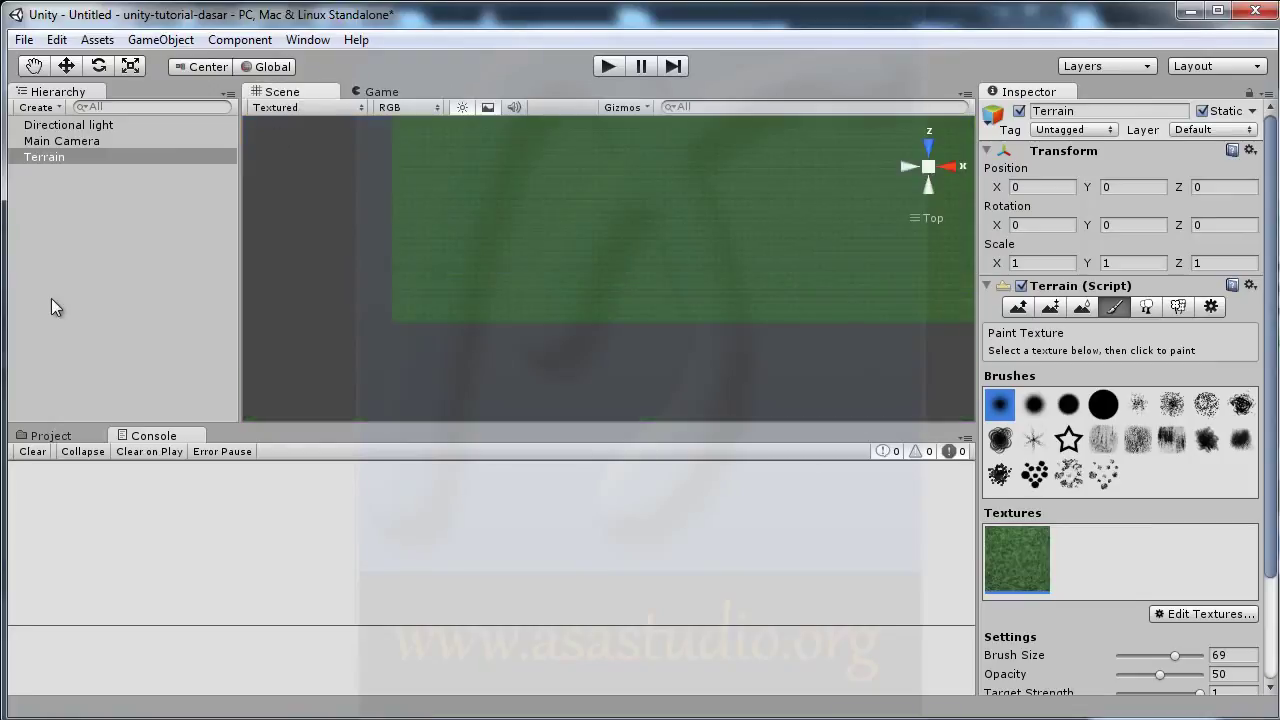
click(45, 157)
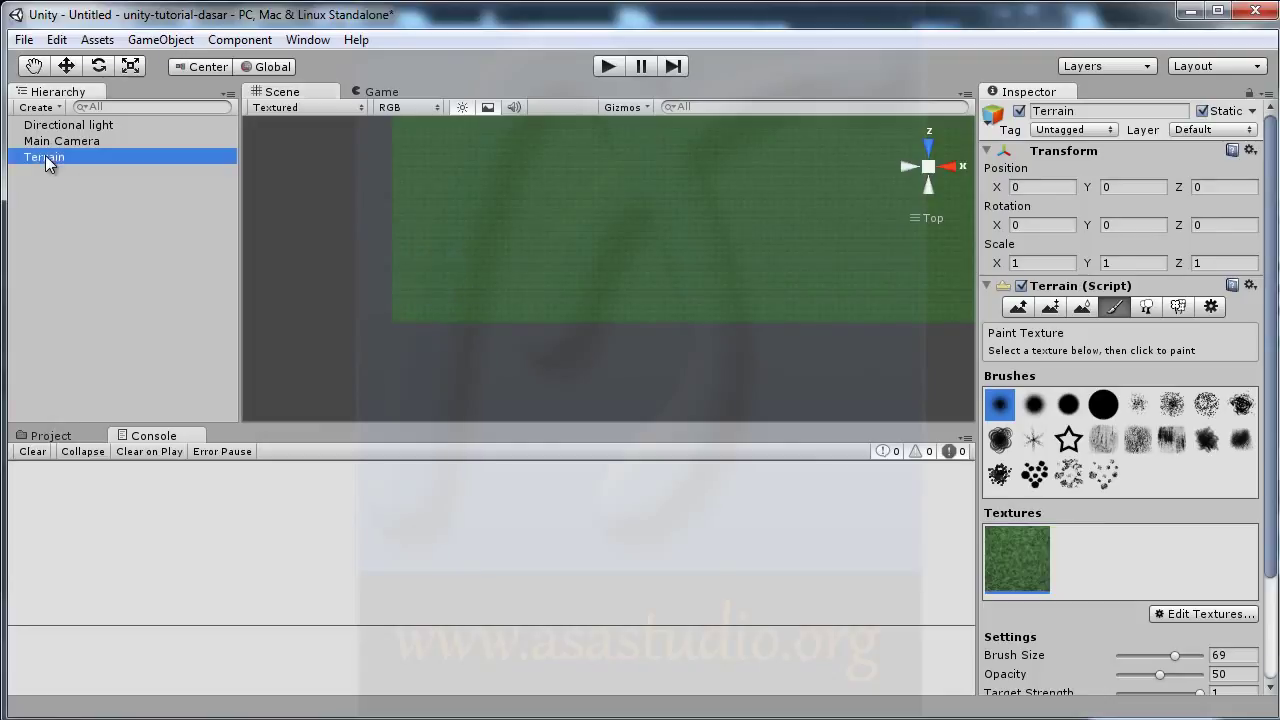
click(1017, 307)
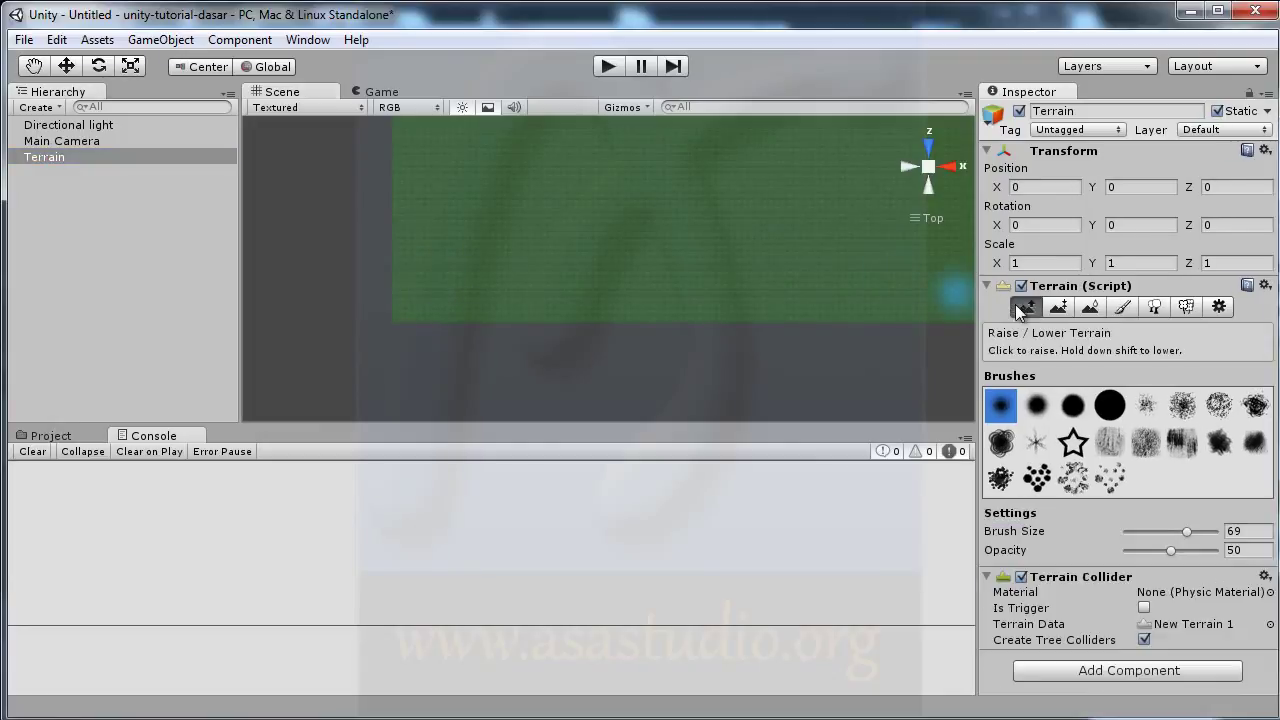
click(77, 140)
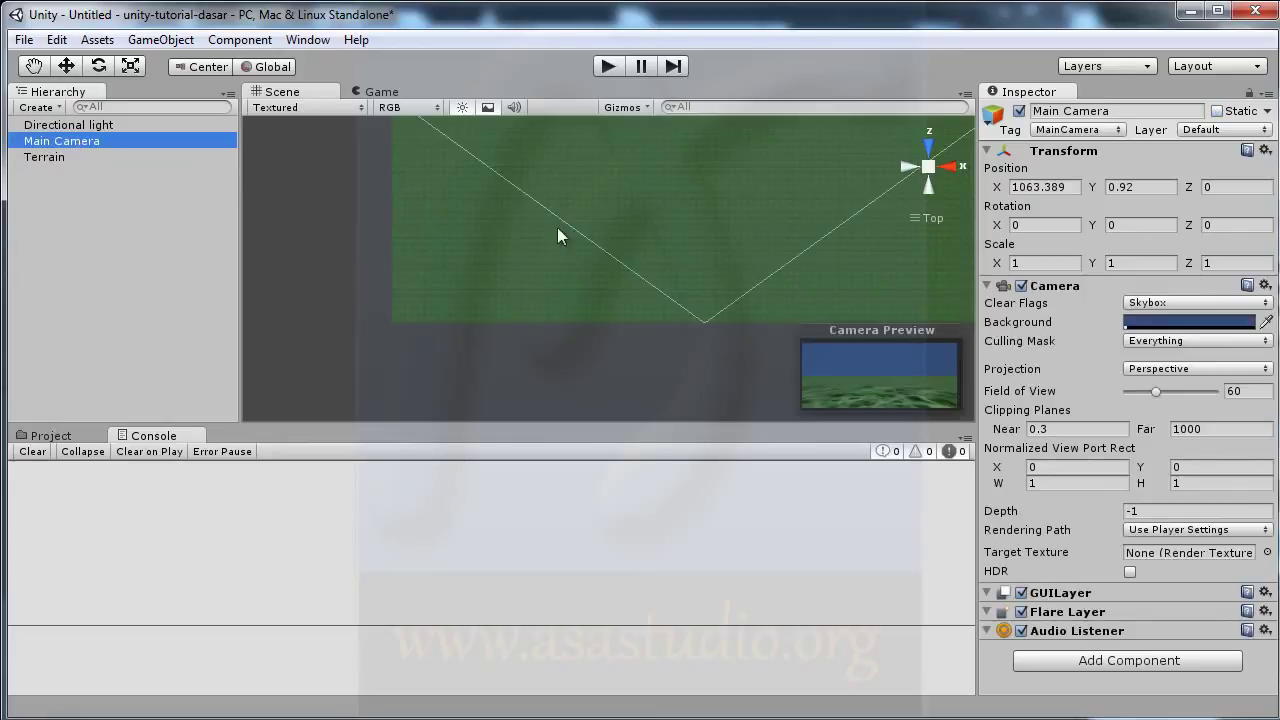
click(46, 156)
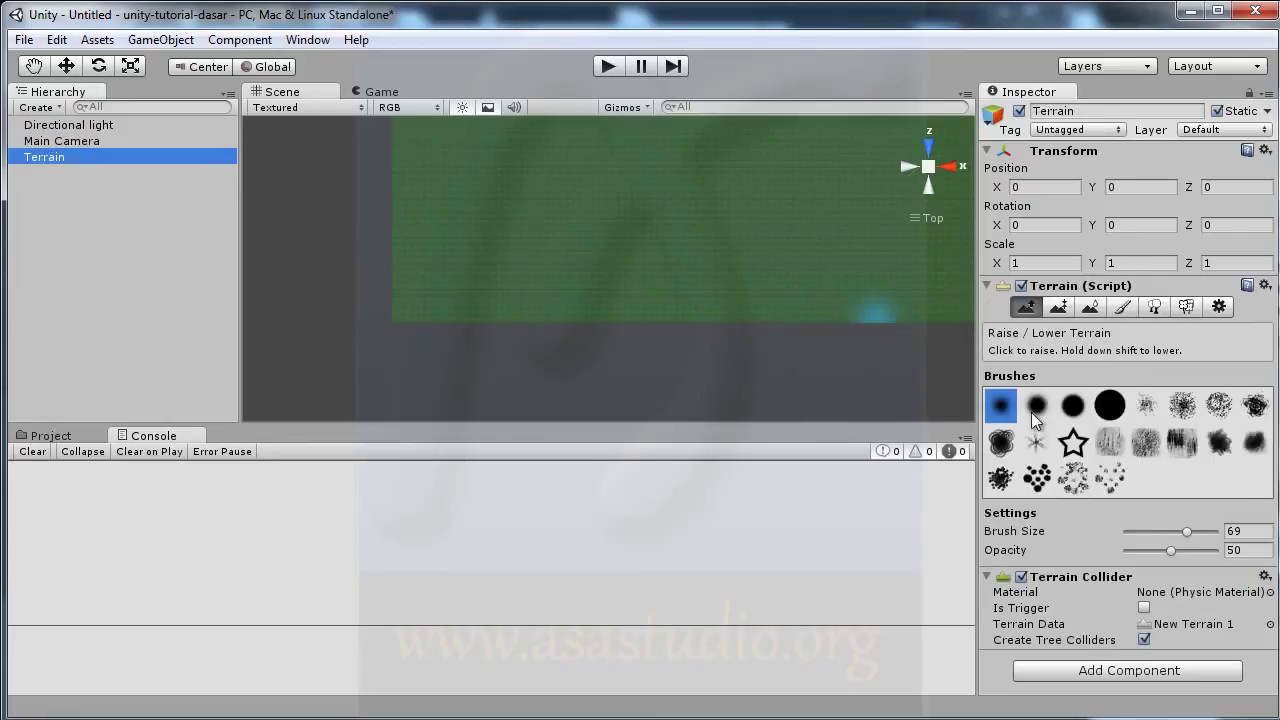
click(1024, 307)
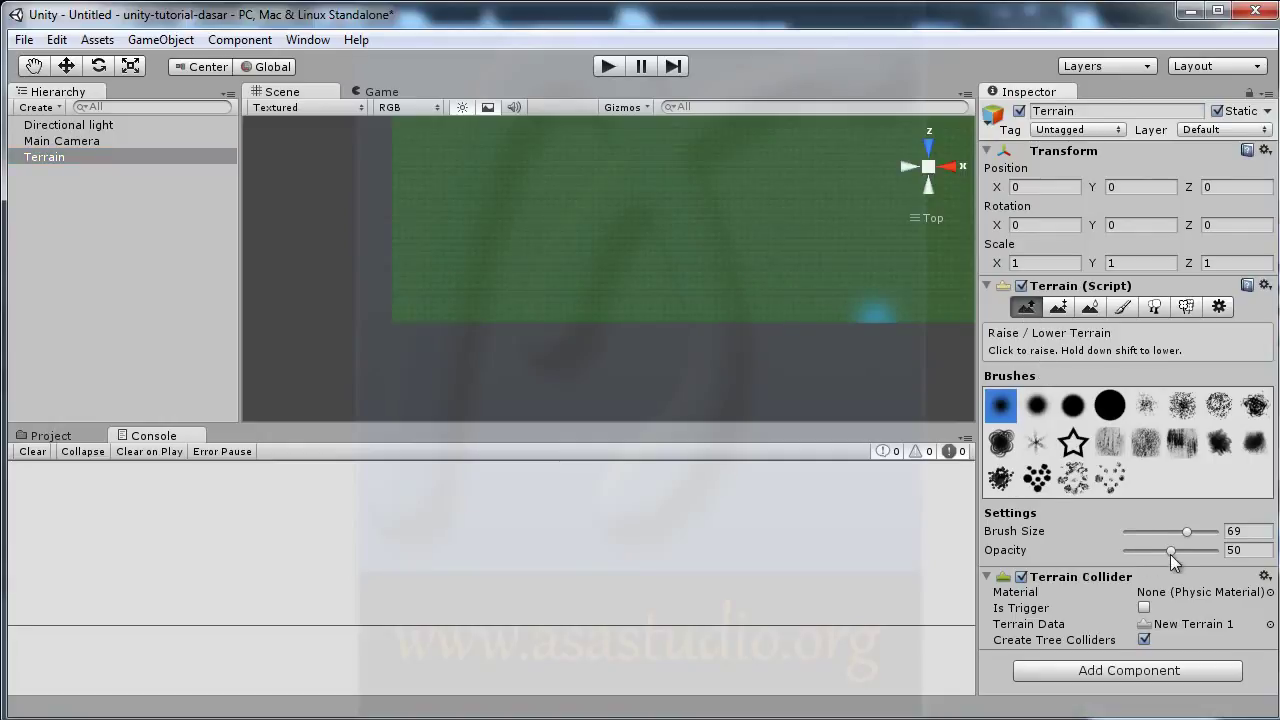
drag(1171, 550, 1145, 553)
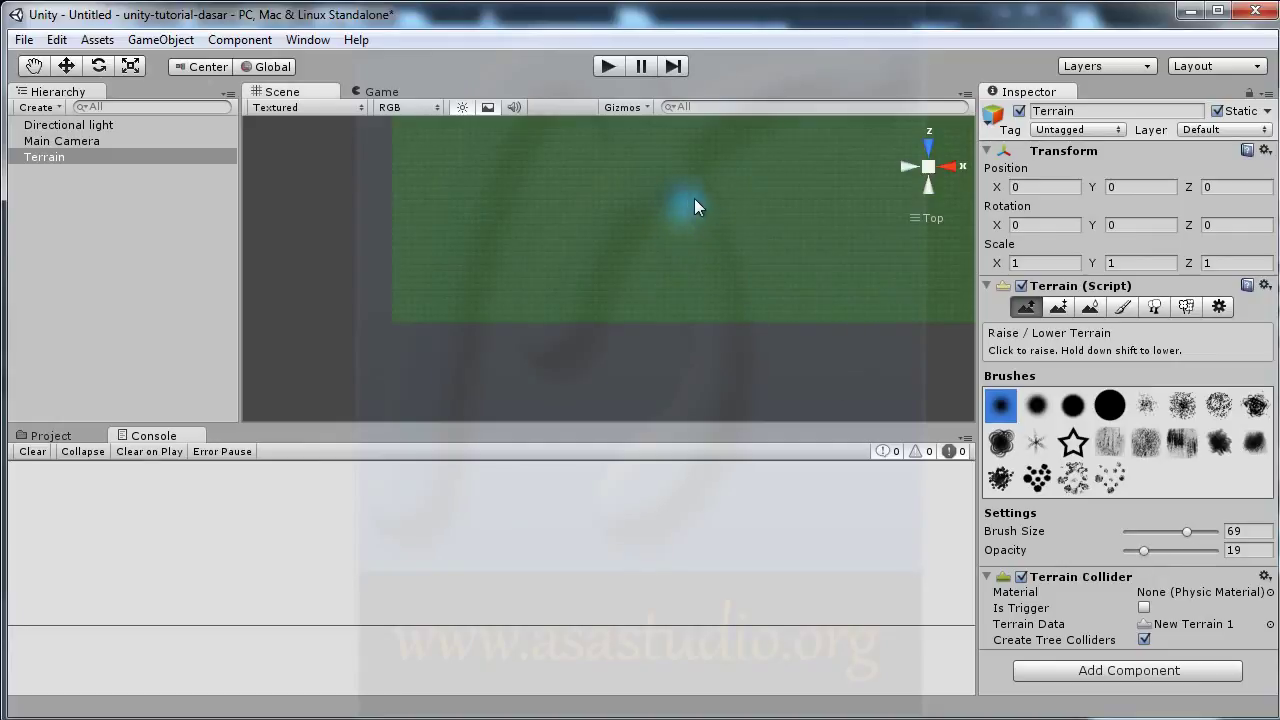
click(376, 92)
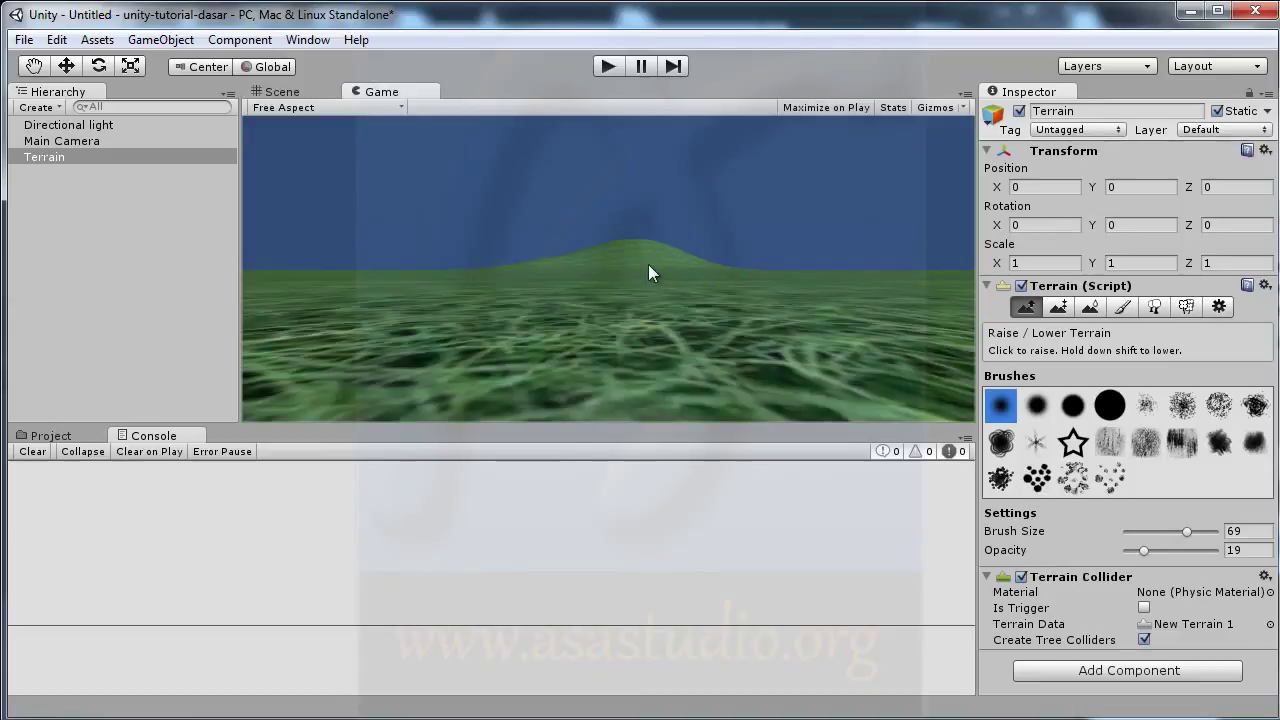
Raise a second hill on the Terrain between the first hill and the camera, and check it in the Game view.
click(283, 93)
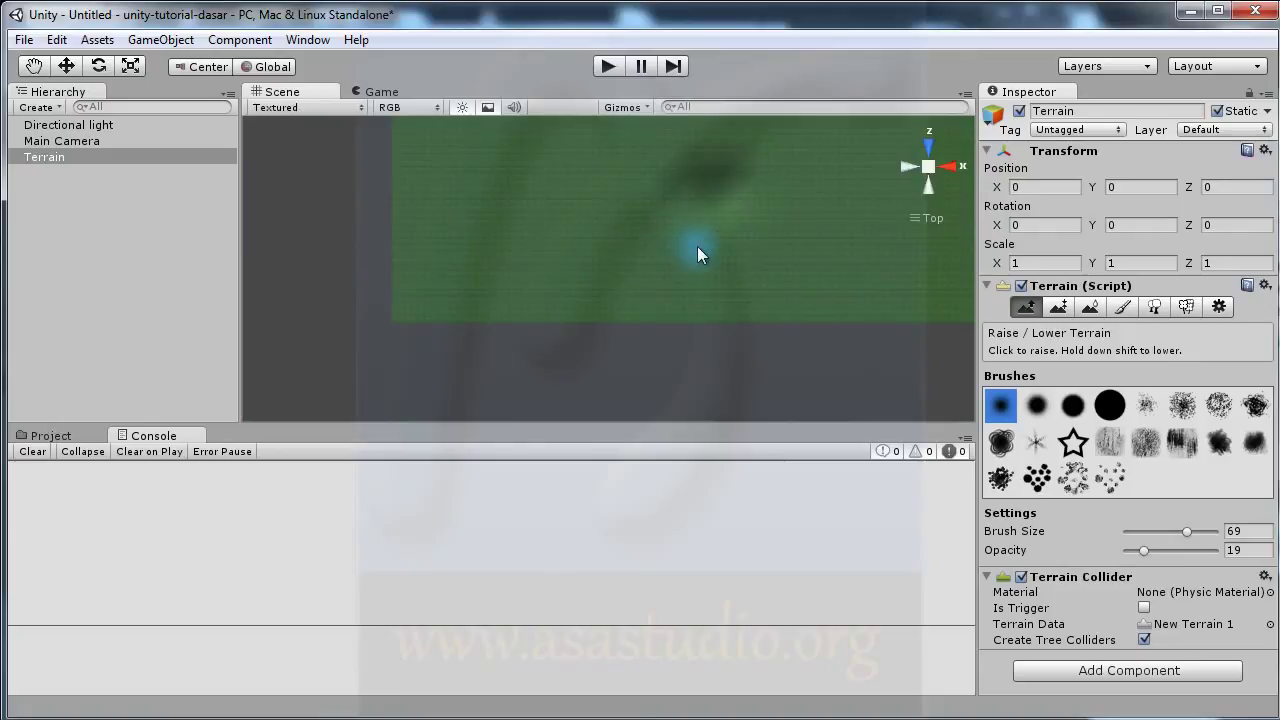
mouse_move(688, 261)
mouse_down()
mouse_move(723, 264)
mouse_move(699, 262)
mouse_up()
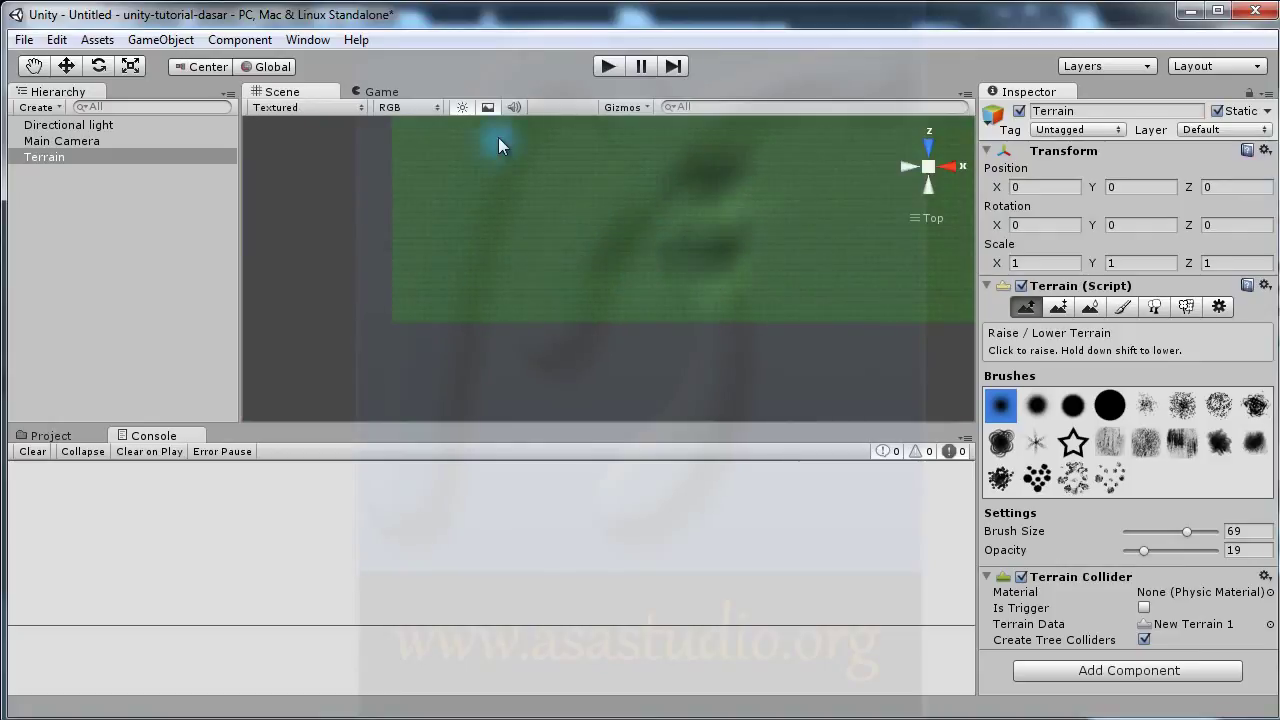
click(378, 91)
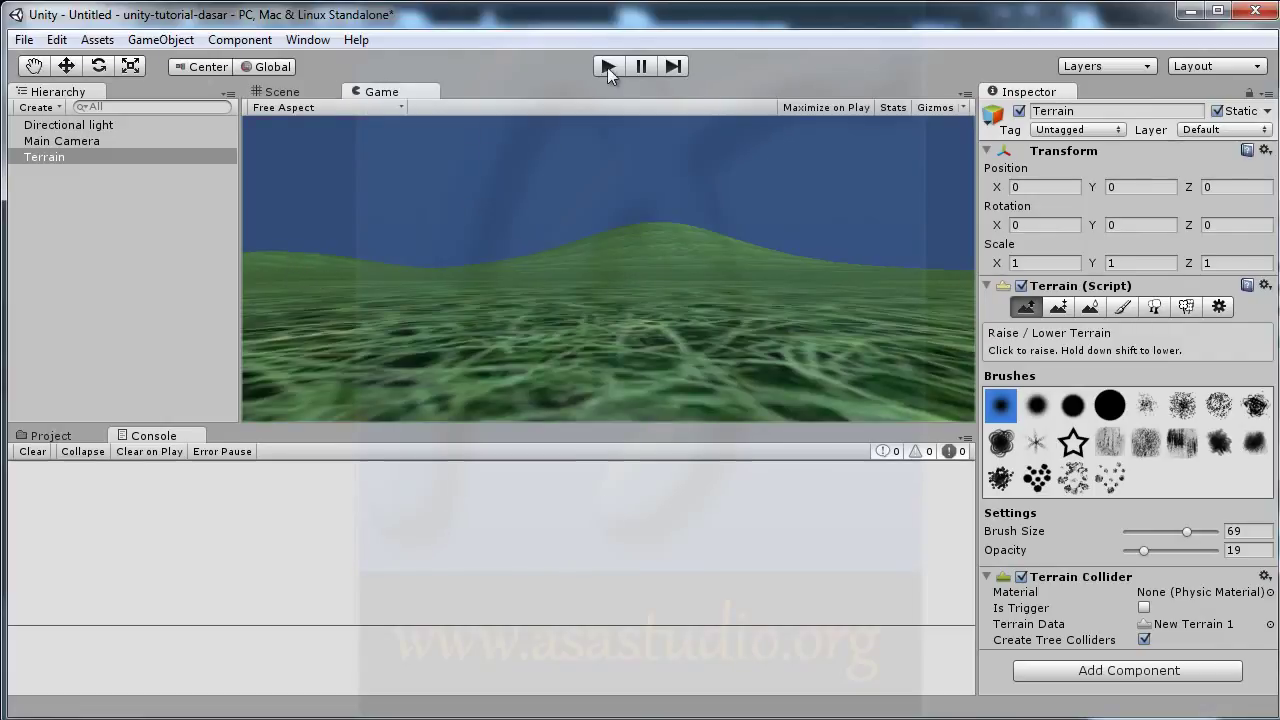
Raise rugged ground beside the hills and near the camera with a scattered-blotch brush, and check it in the Game view.
click(290, 93)
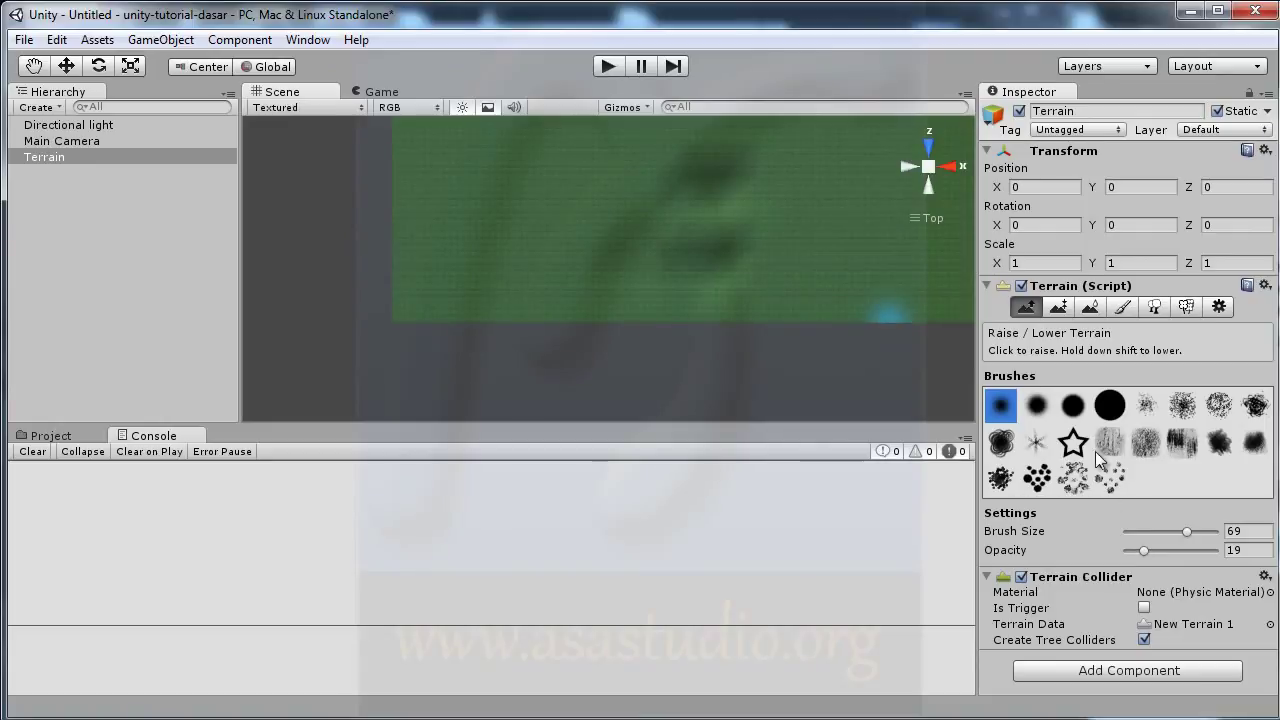
click(1073, 479)
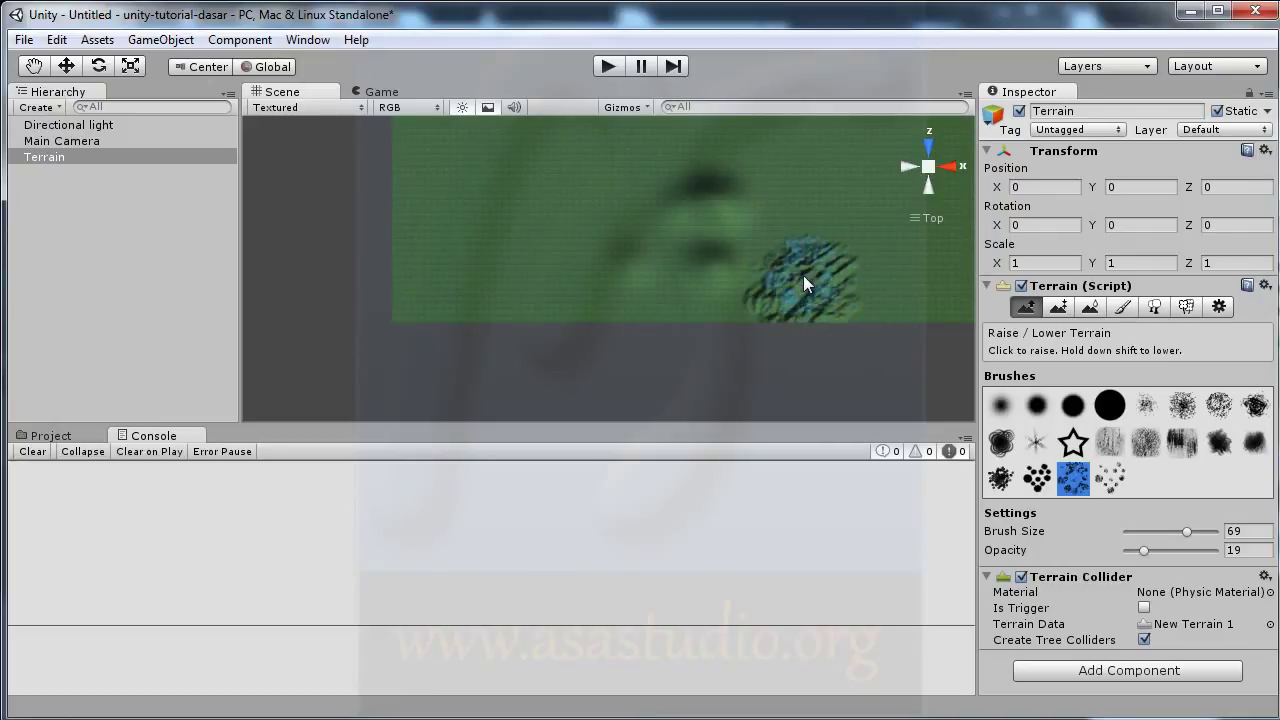
click(383, 93)
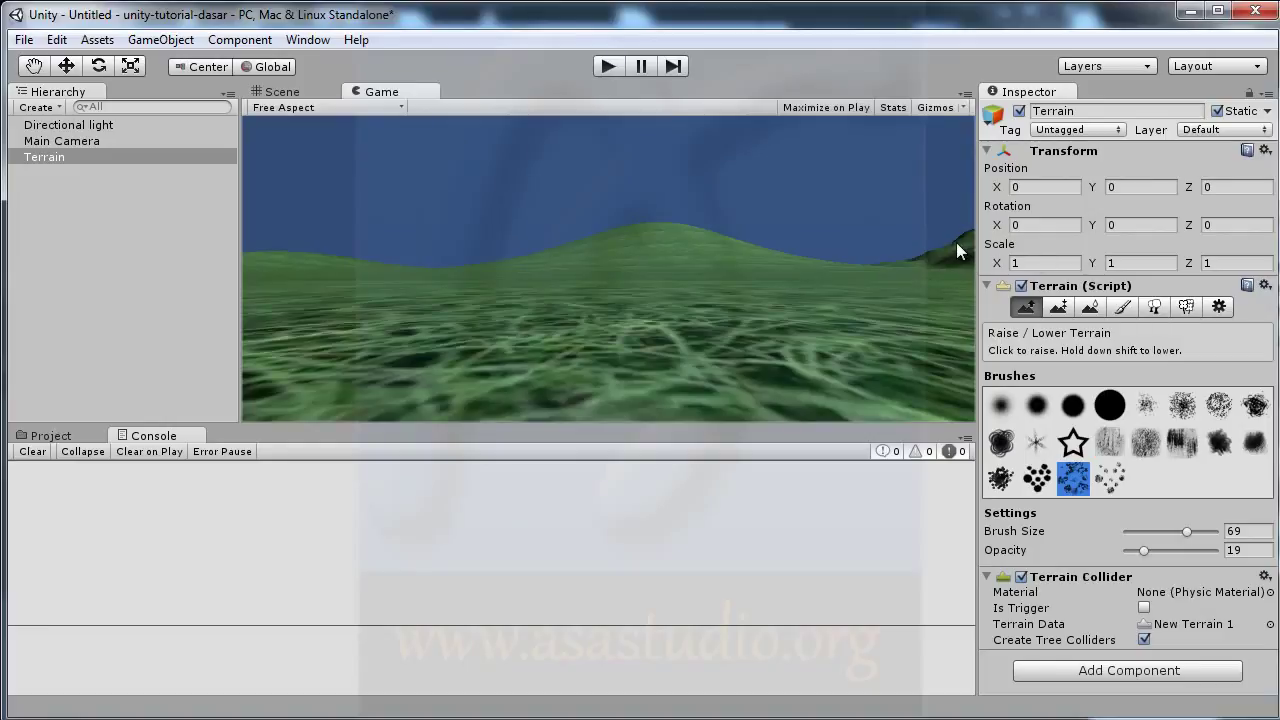
click(281, 93)
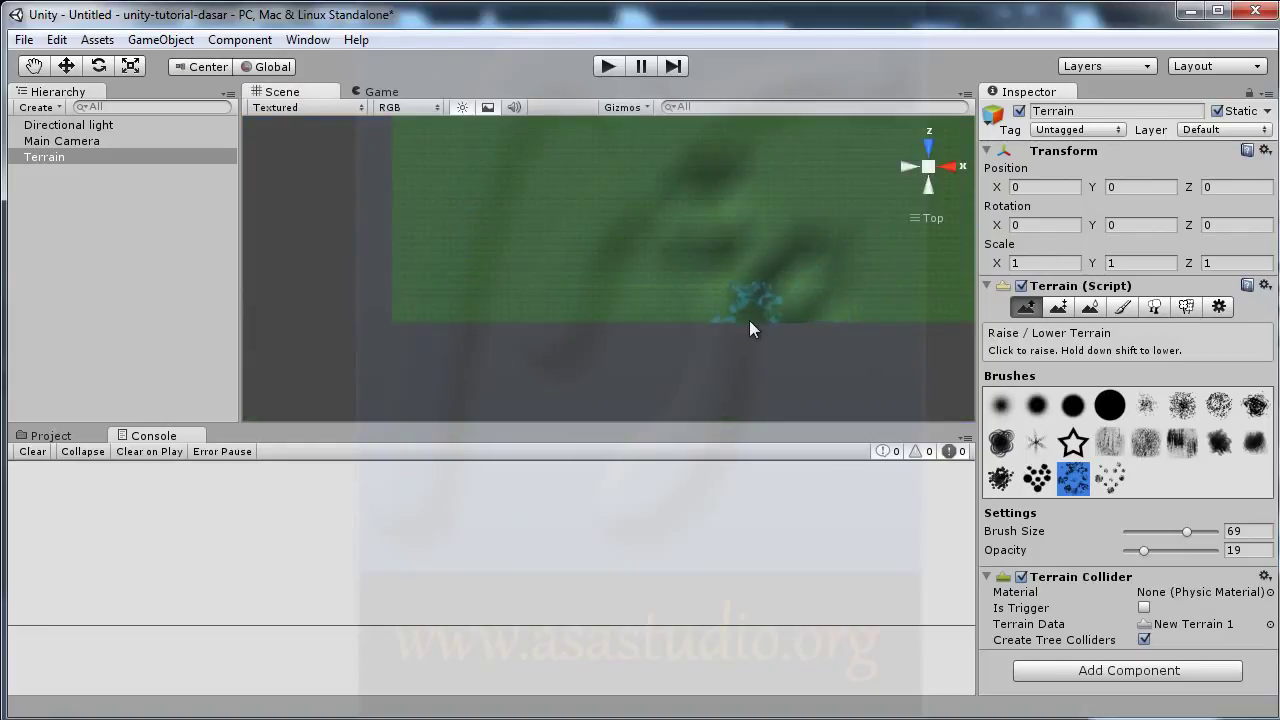
click(749, 320)
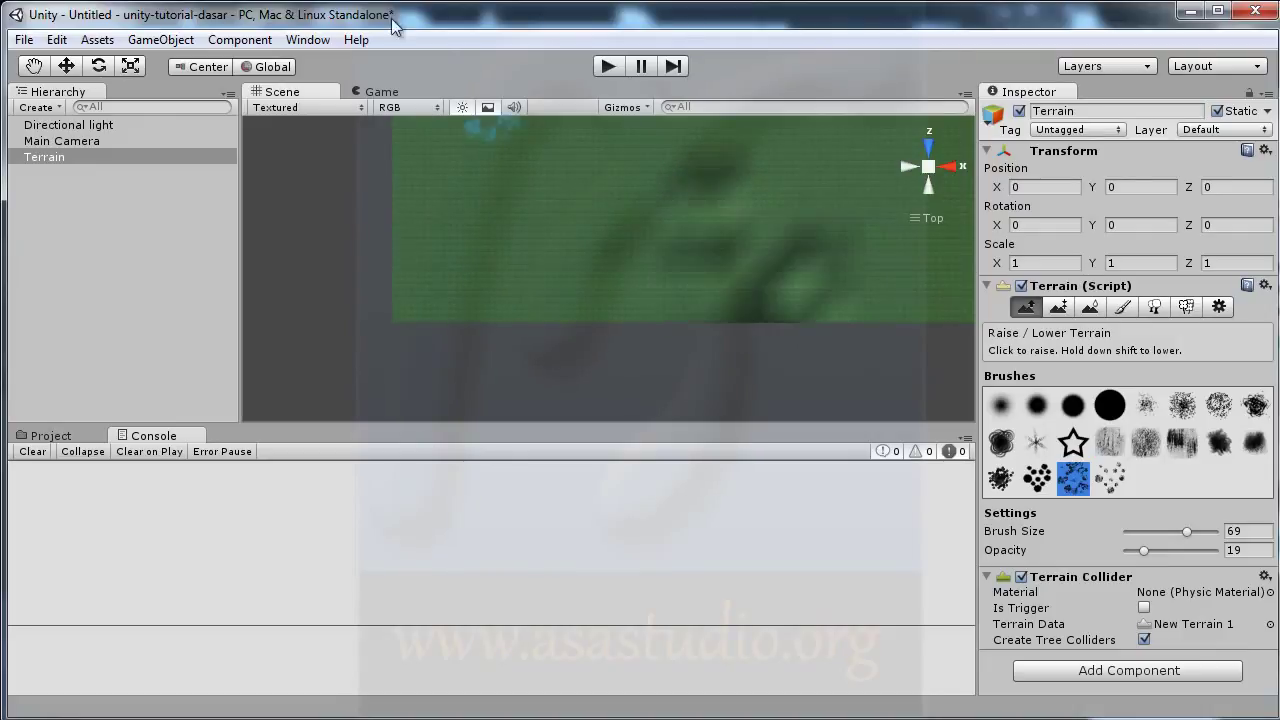
click(378, 91)
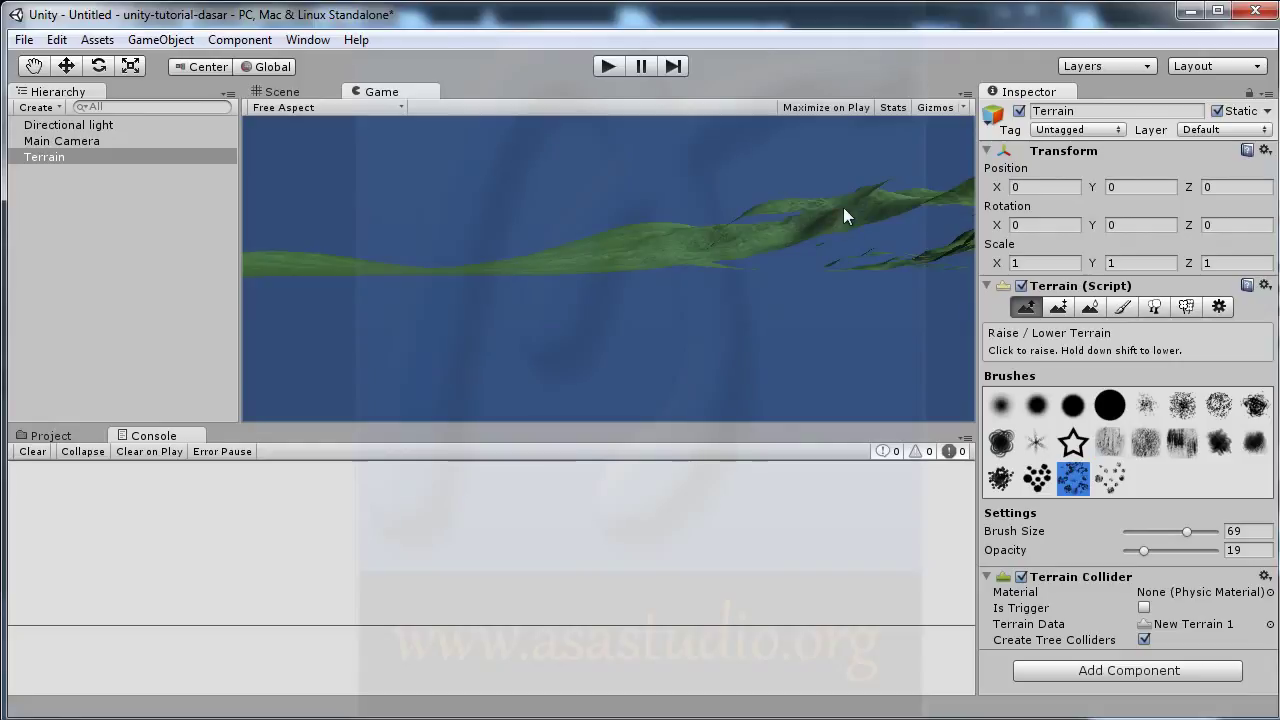
Move the Main Camera up to about Y 51.88 in the side view and check the result in the Game view.
click(283, 92)
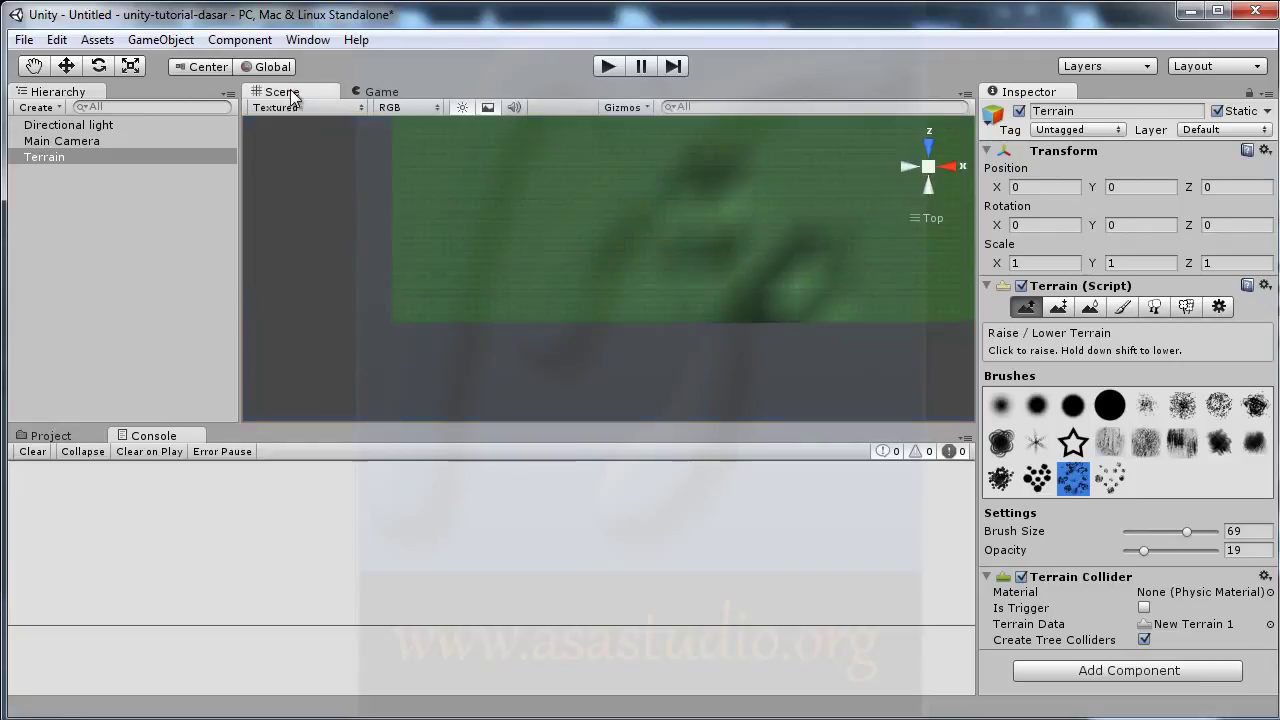
click(951, 168)
click(61, 143)
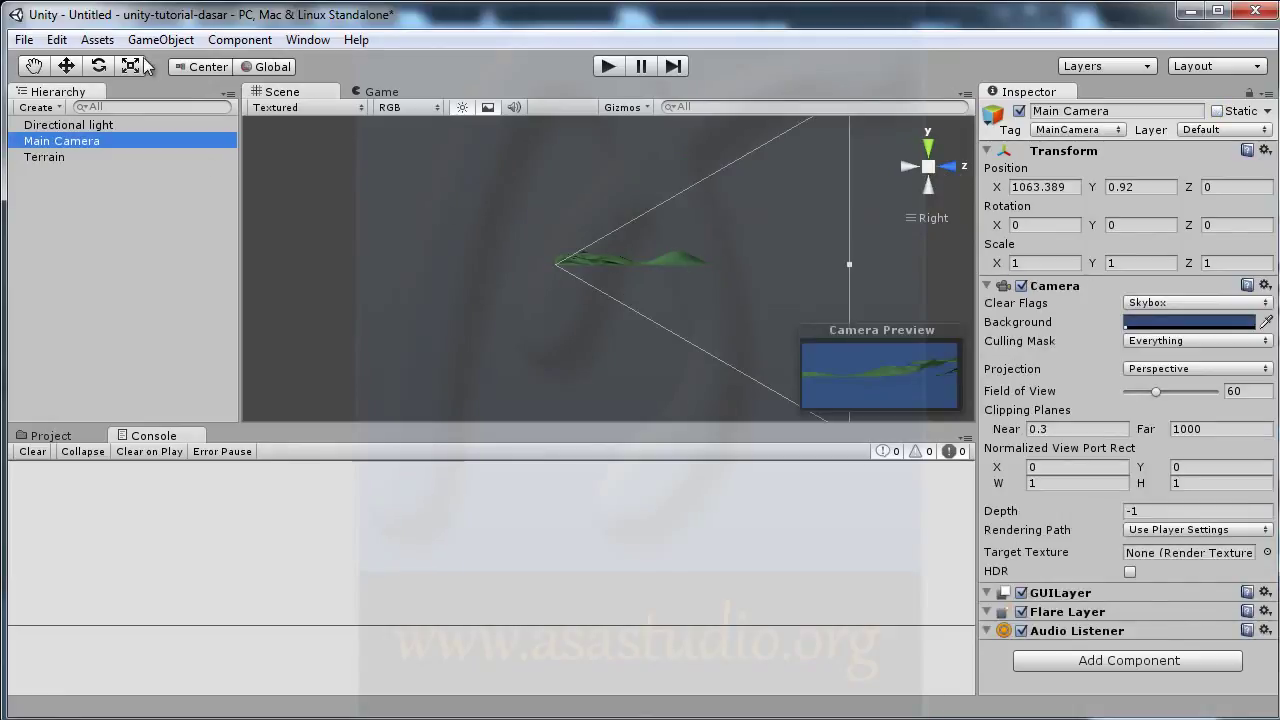
click(66, 65)
mouse_move(553, 184)
mouse_down()
mouse_move(553, 160)
mouse_move(548, 169)
mouse_up()
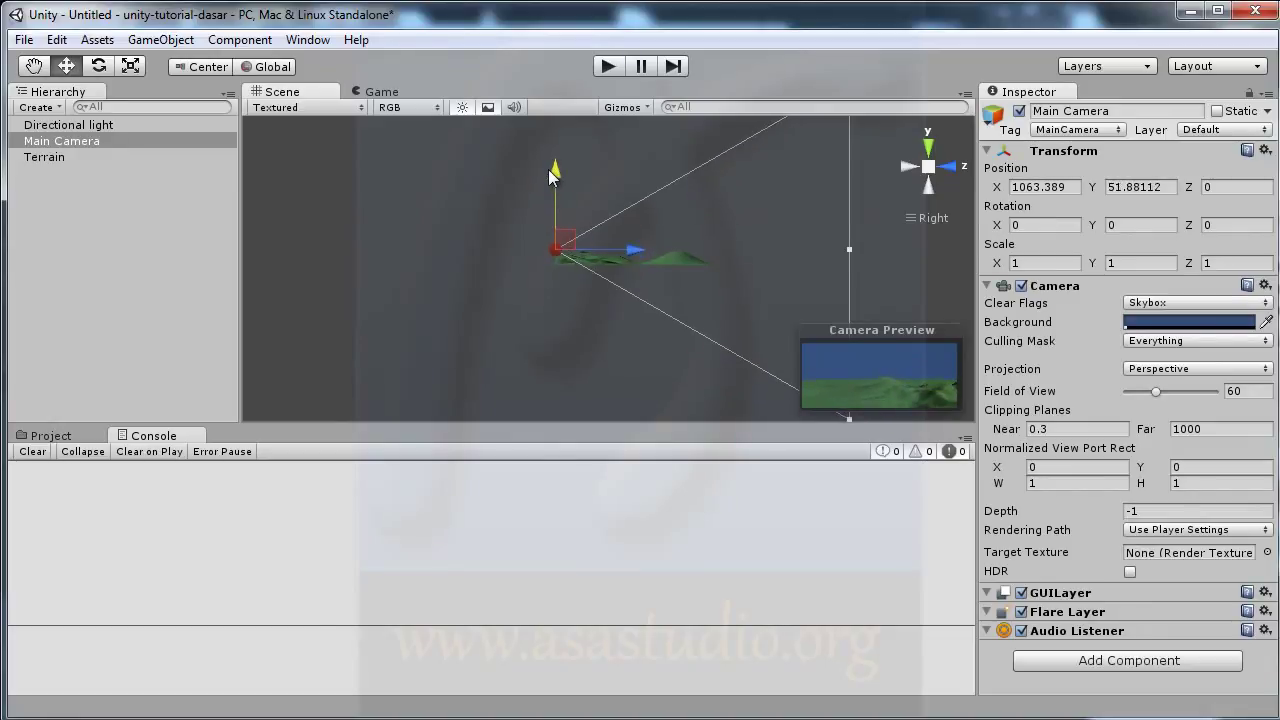
click(388, 92)
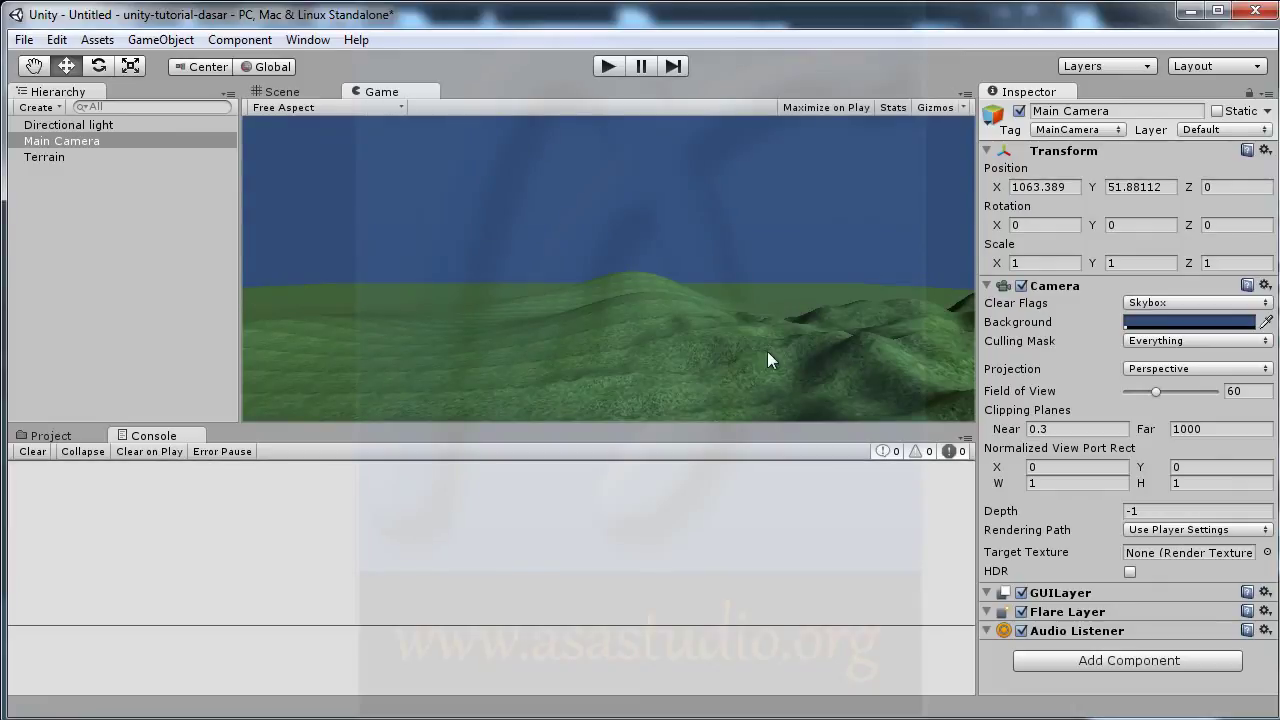
Raise rugged ground at the Terrain's far left area with the scattered-blotch brush from the top view, and test-play the scene.
click(278, 92)
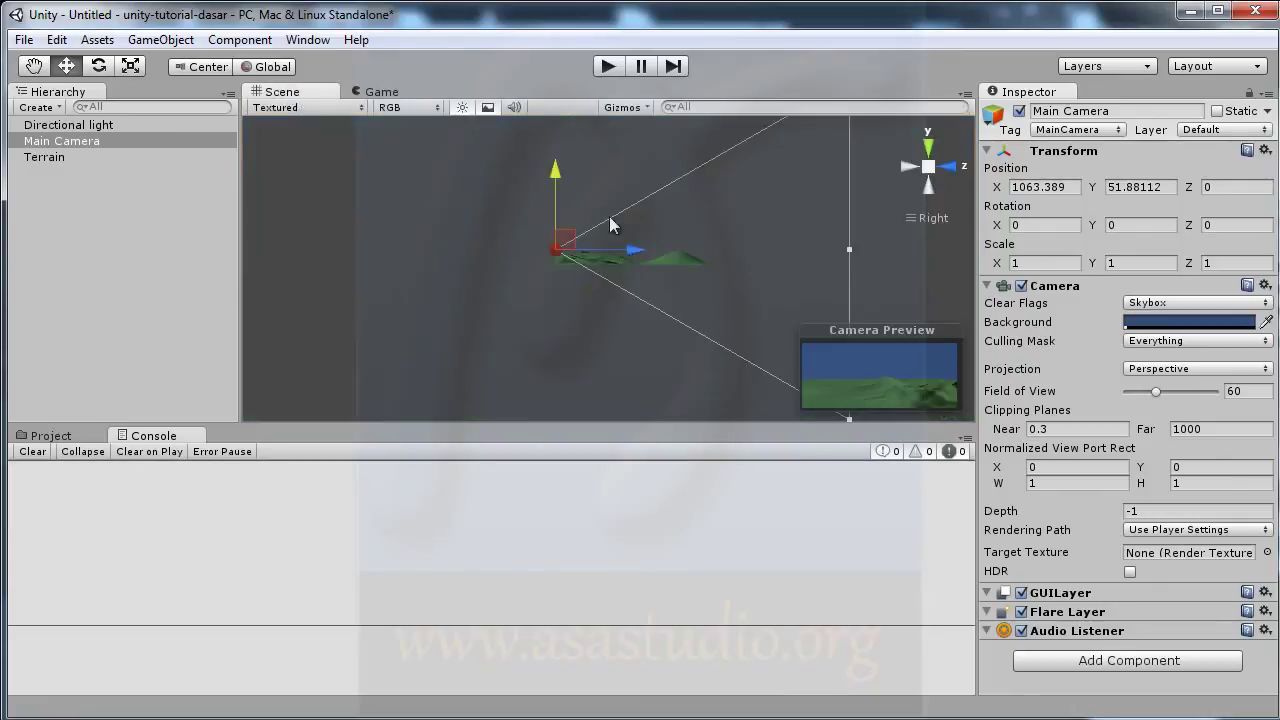
click(928, 147)
alt+right_drag(764, 164, 652, 306)
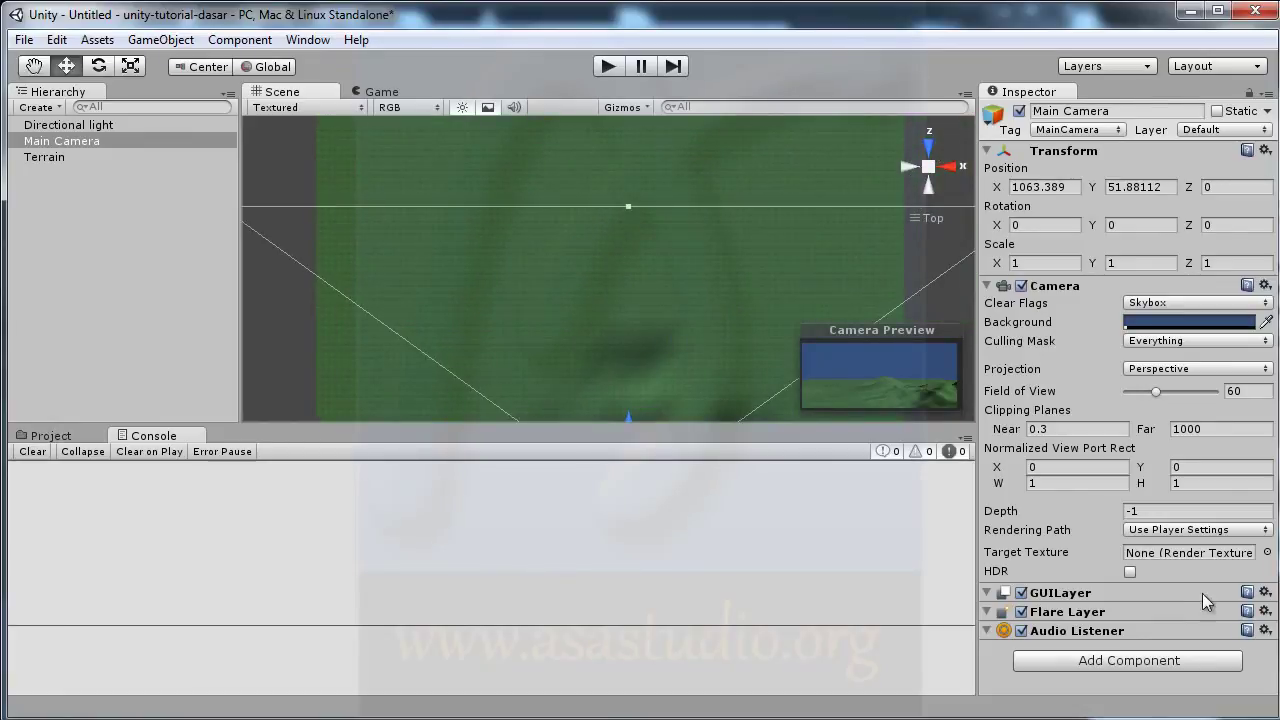
click(46, 157)
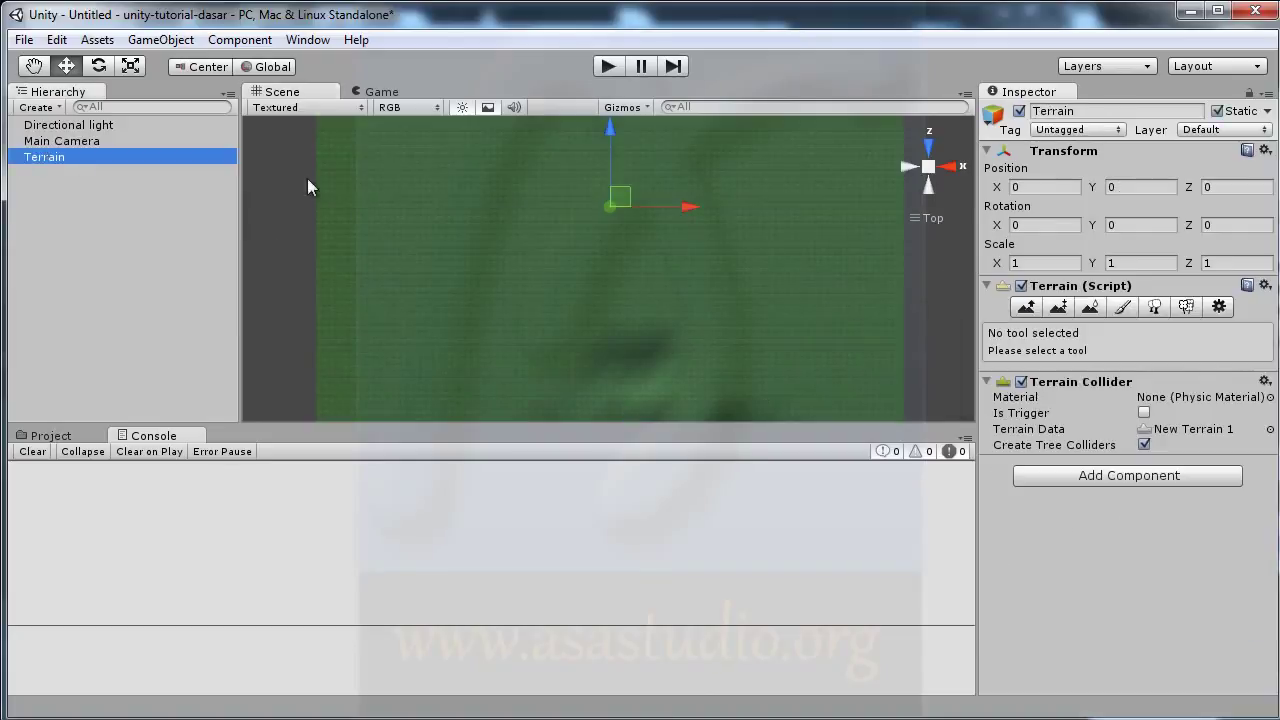
click(1025, 307)
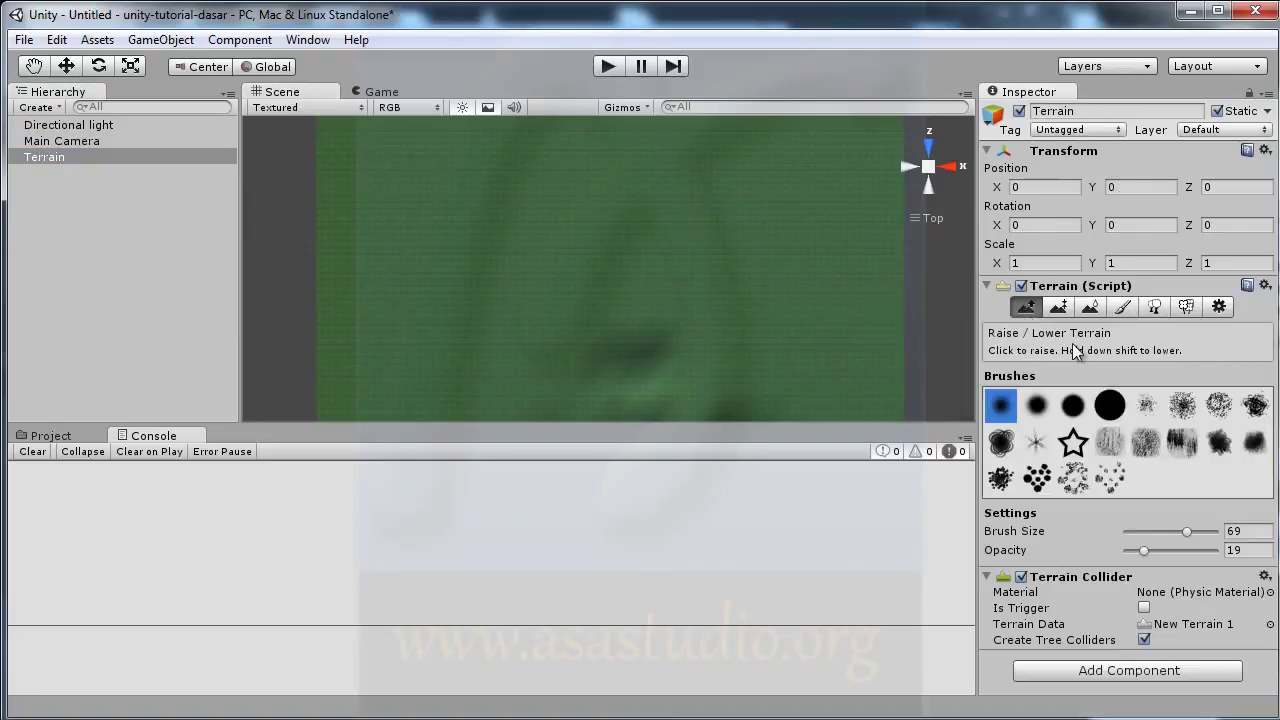
click(1073, 478)
mouse_move(437, 171)
mouse_down()
mouse_move(466, 194)
mouse_move(431, 191)
mouse_up()
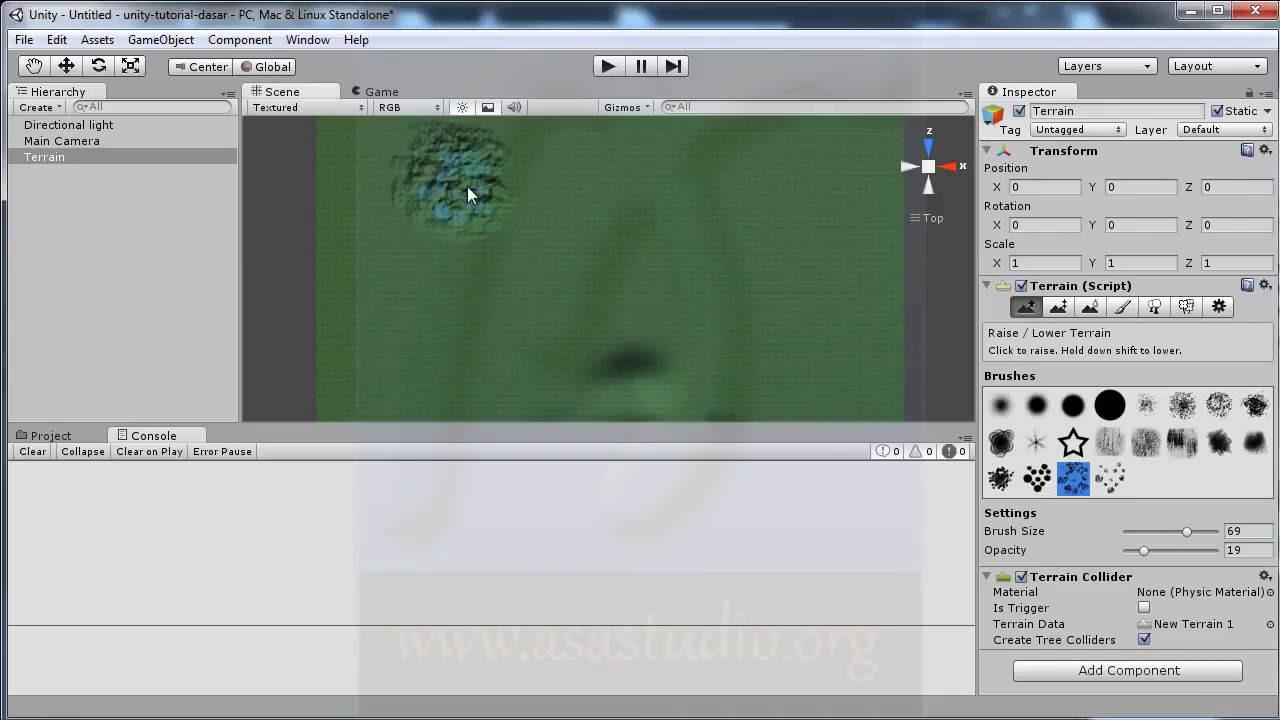
click(608, 66)
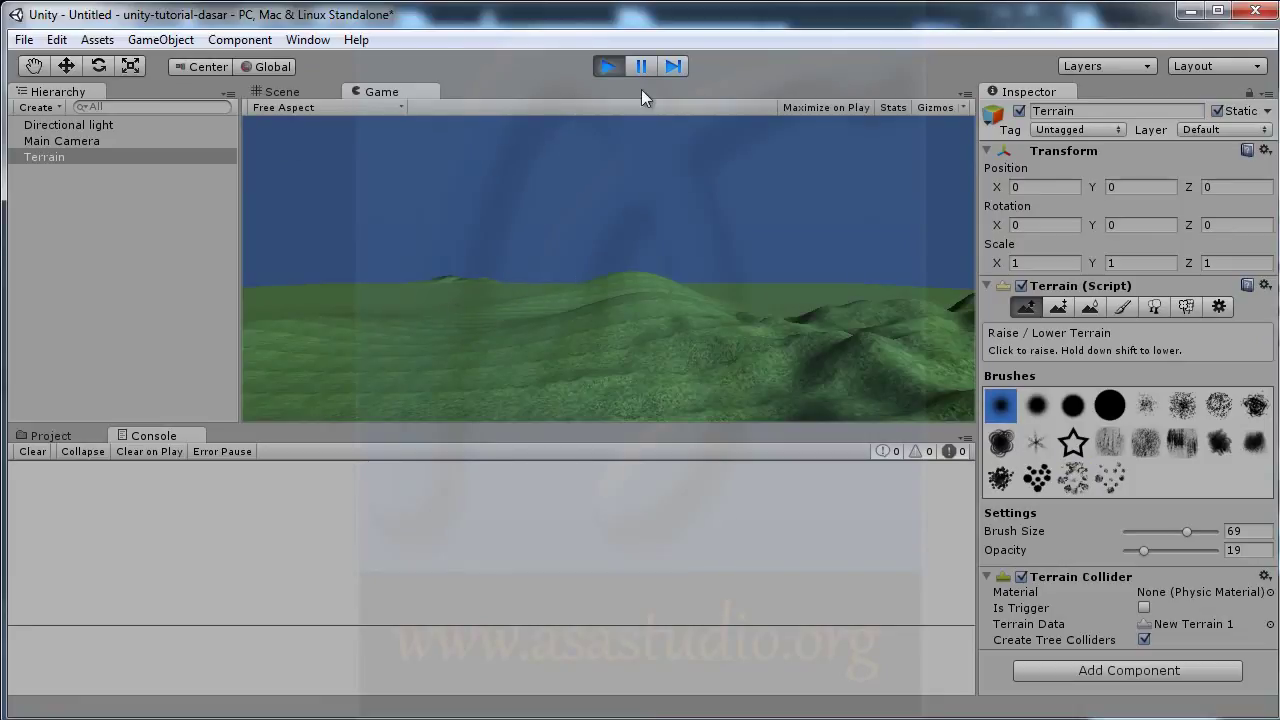
click(605, 66)
Build up the far left area into a mountain with the second soft round brush at size 88 and opacity 47, and test-play the scene.
click(313, 95)
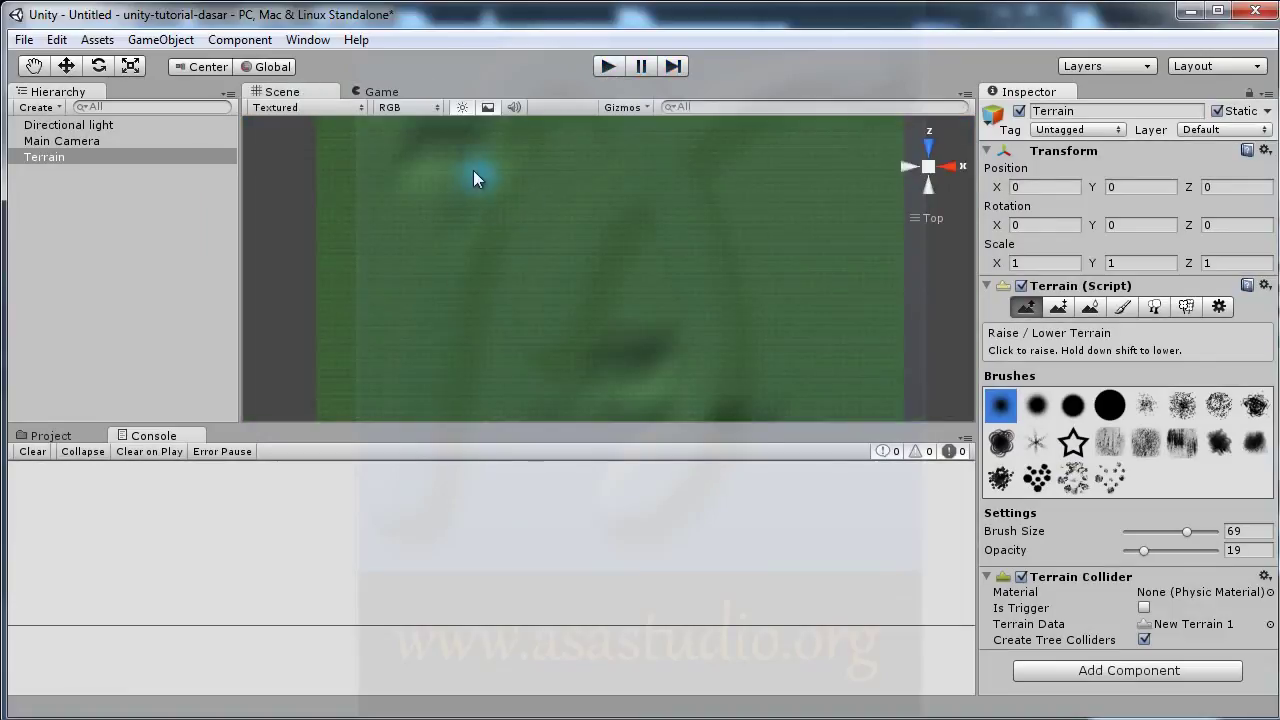
click(1041, 402)
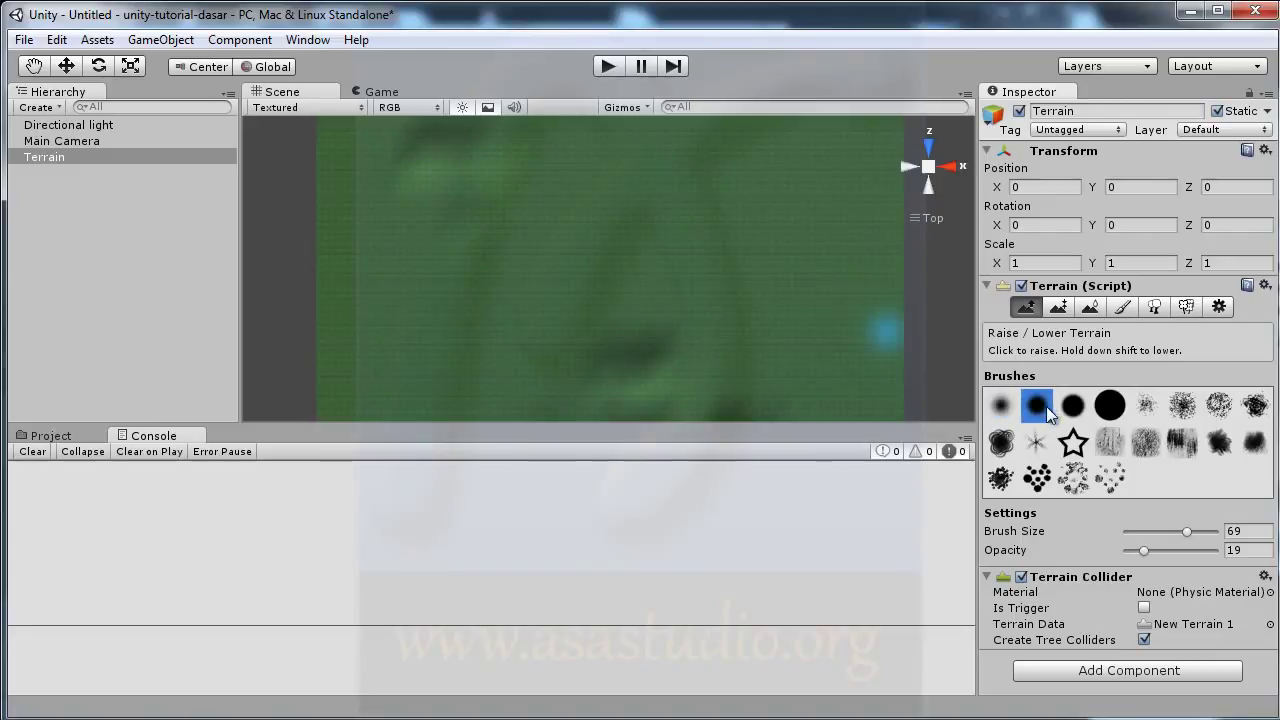
drag(1143, 551, 1207, 528)
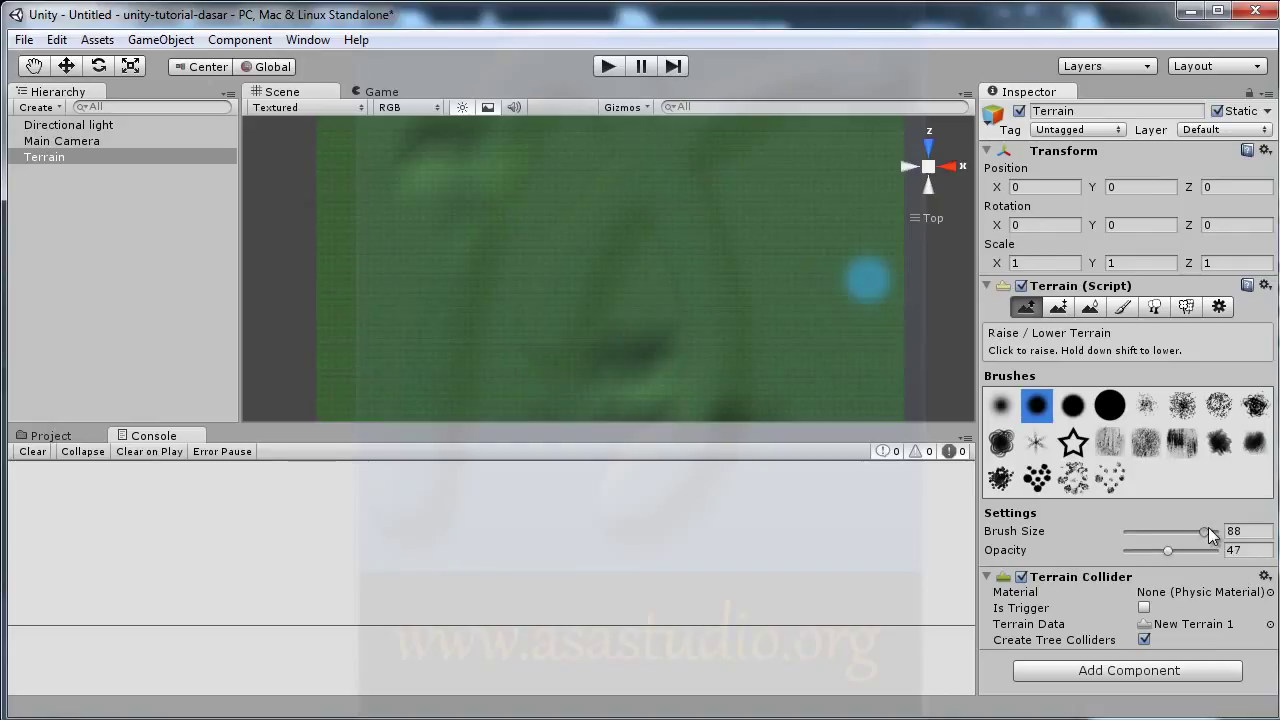
mouse_move(545, 152)
mouse_down()
mouse_move(375, 153)
mouse_move(486, 148)
mouse_move(440, 149)
mouse_move(400, 193)
mouse_move(465, 232)
mouse_move(434, 180)
mouse_move(417, 209)
mouse_move(406, 143)
mouse_move(434, 186)
mouse_move(486, 137)
mouse_move(420, 193)
mouse_move(386, 142)
mouse_move(465, 212)
mouse_up()
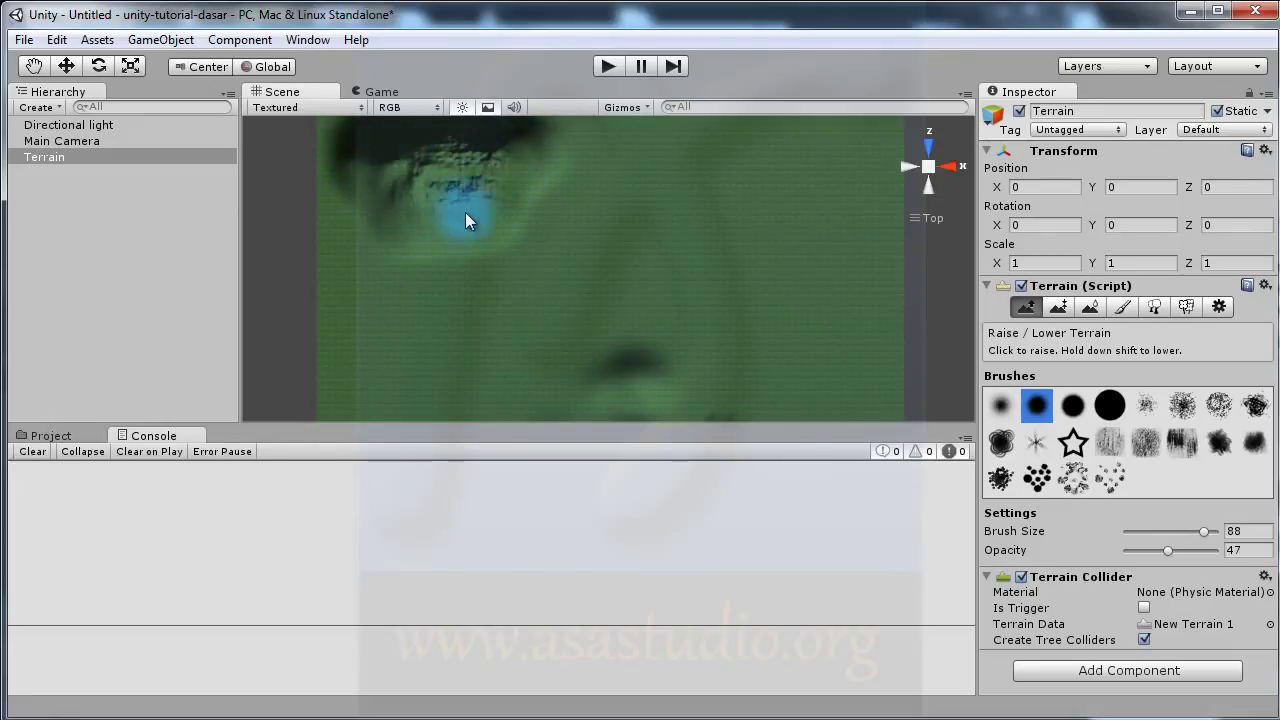
click(608, 66)
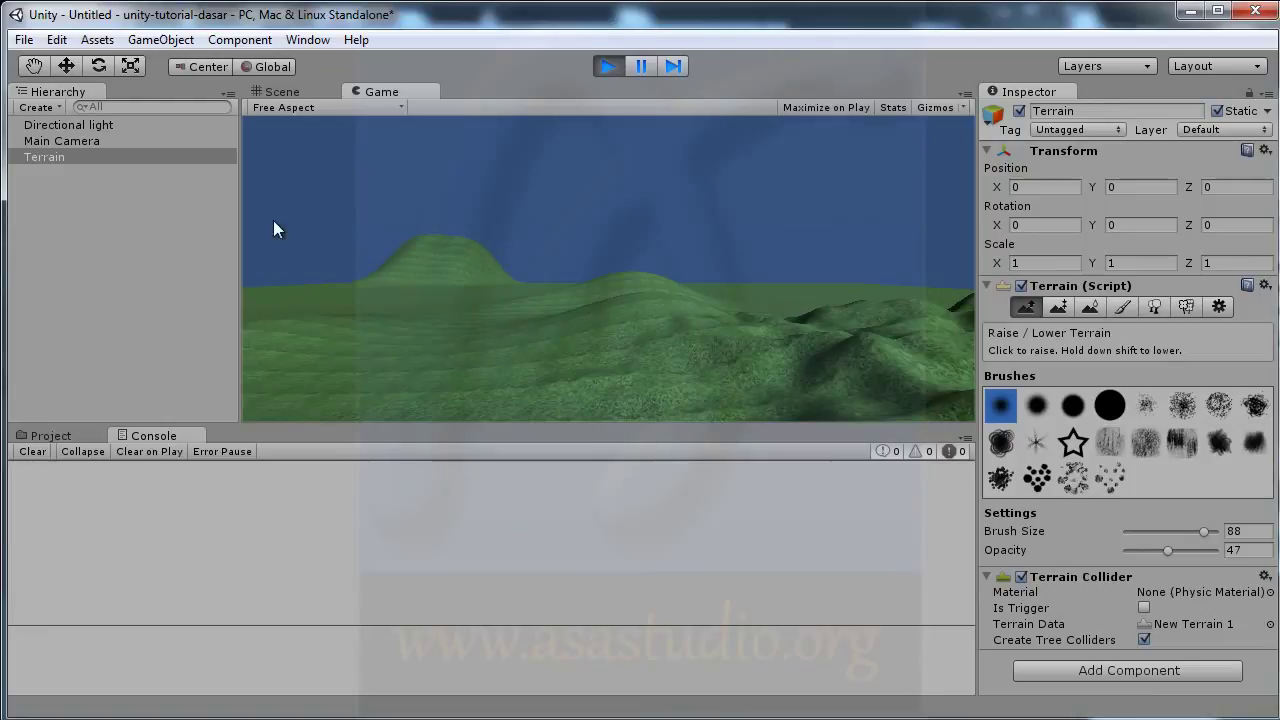
click(600, 65)
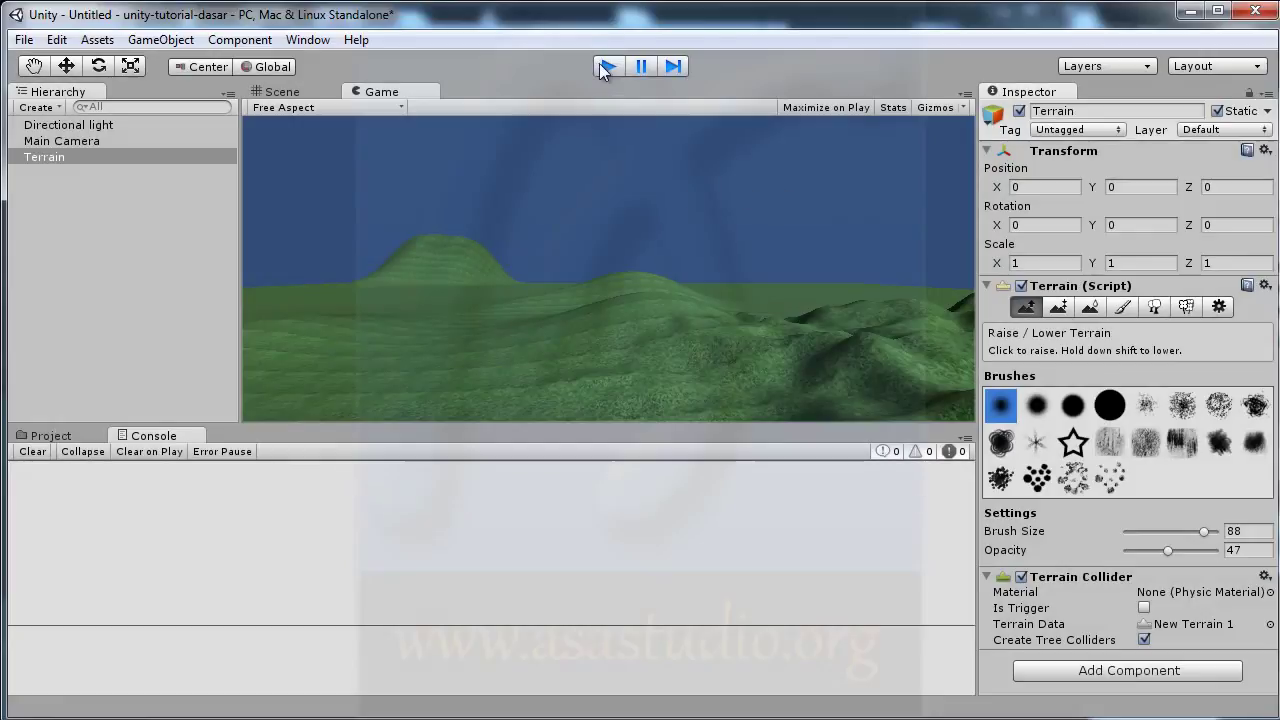
Activate texture painting for the Terrain, and in Firefox search Google for "ground" and pick the reddish-brown soil image.
click(1122, 307)
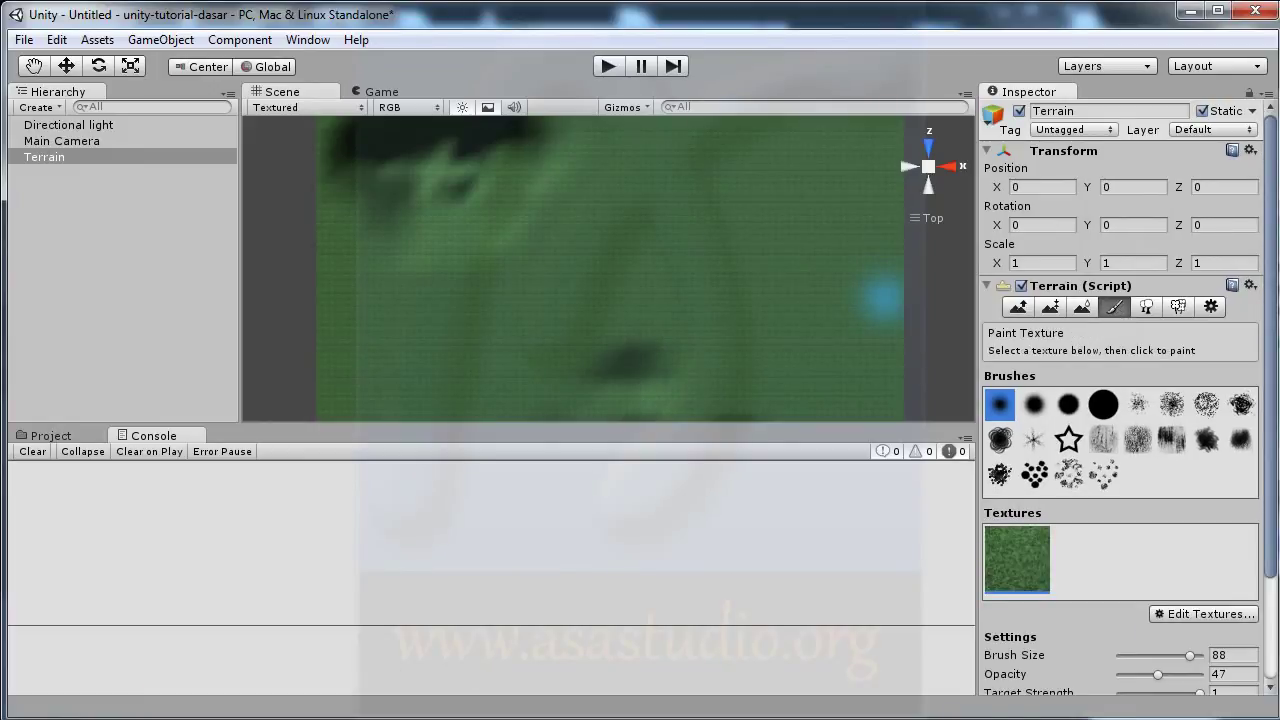
click(274, 700)
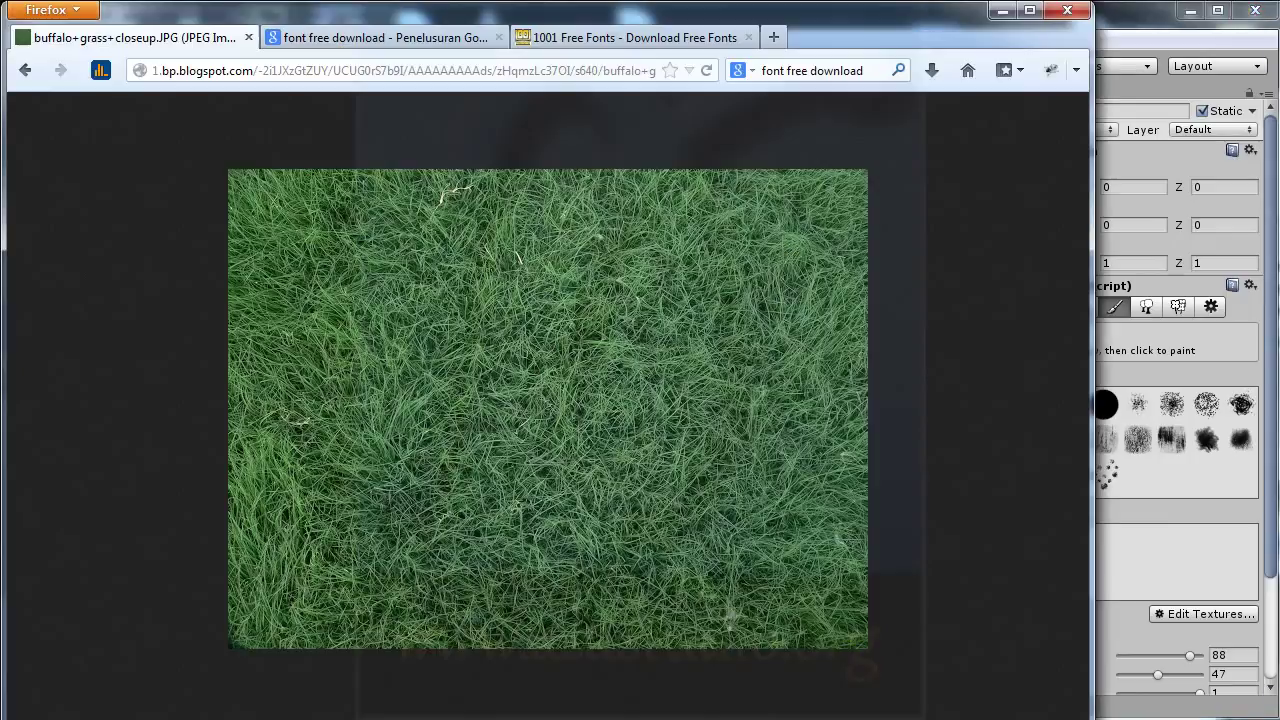
click(865, 70)
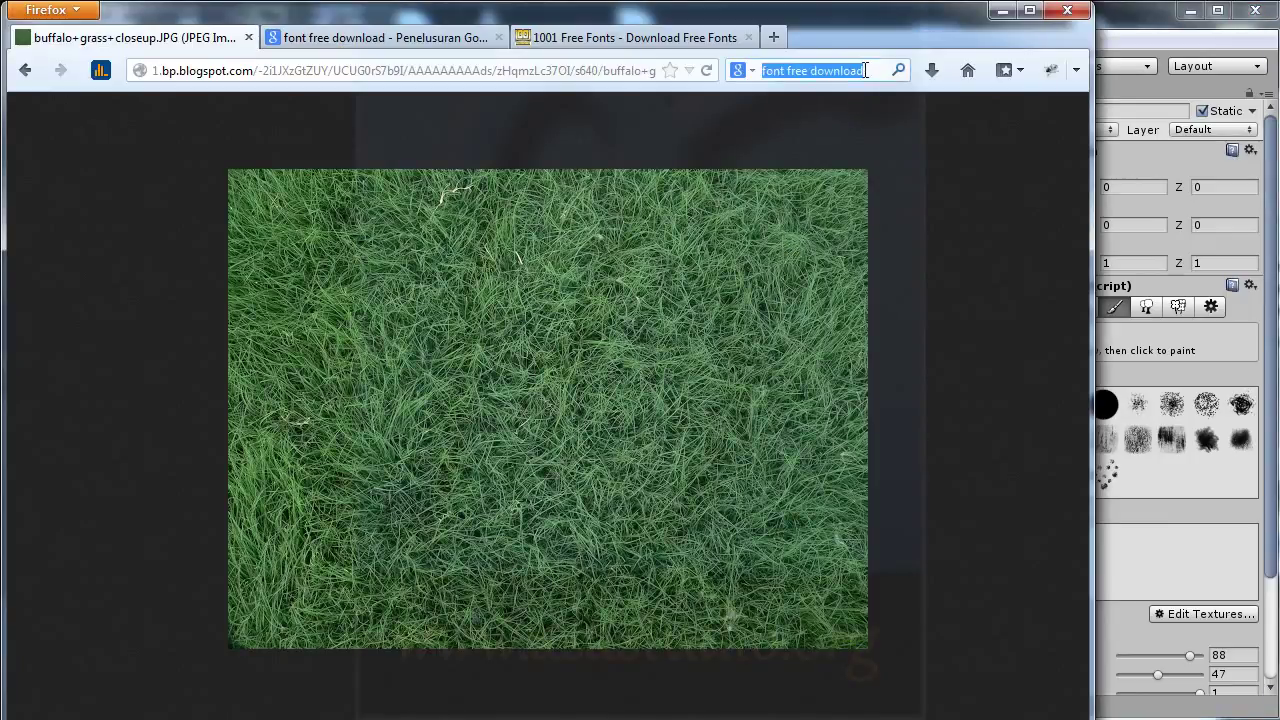
text(b)
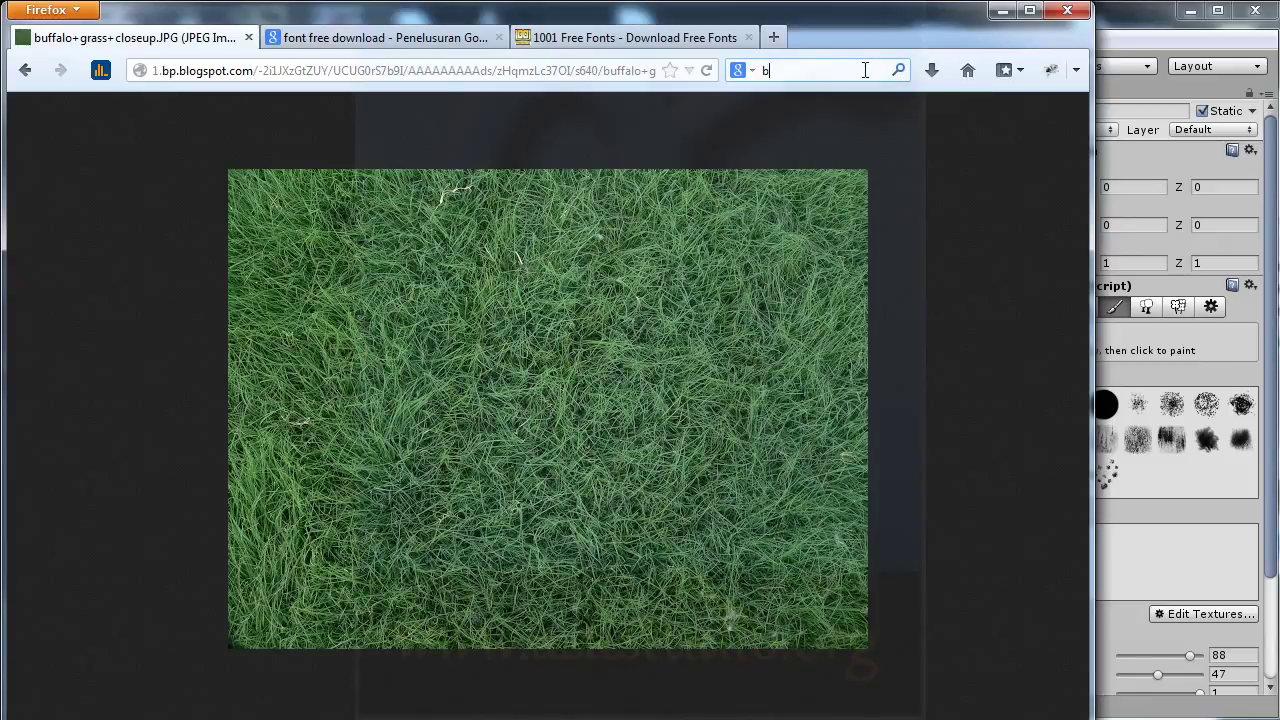
text(ru)
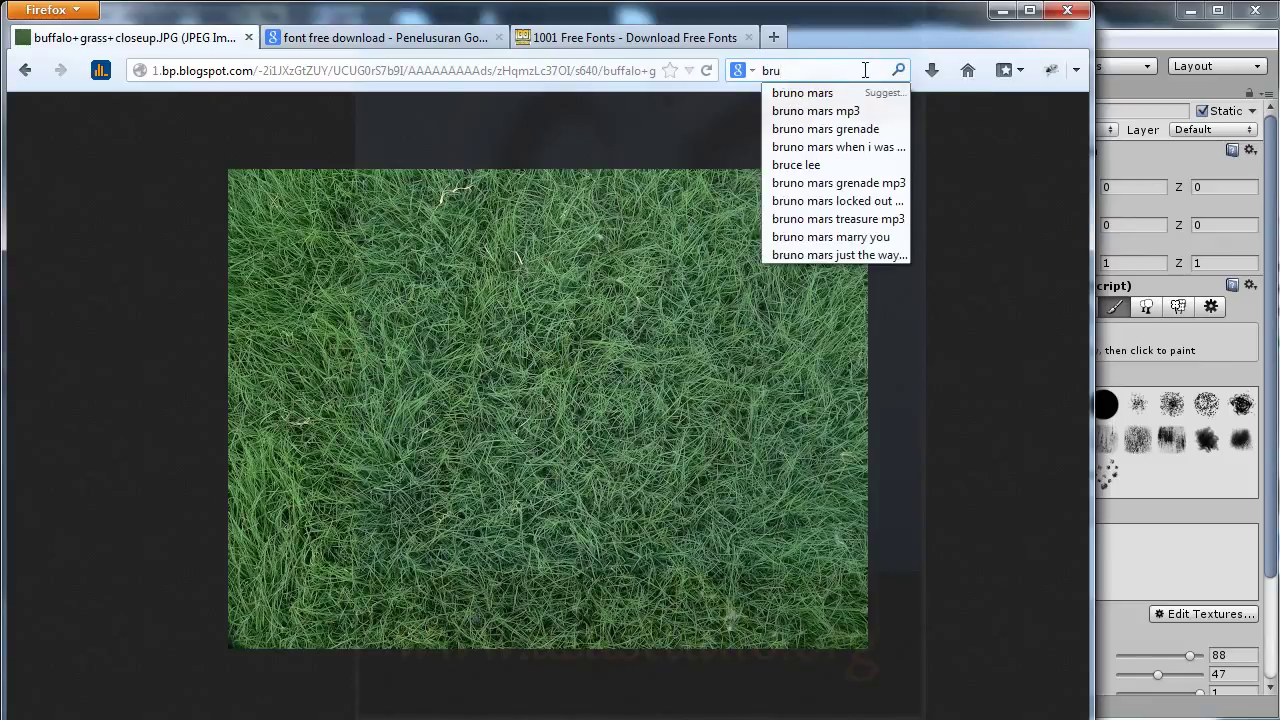
double_click(865, 70)
text(ground)
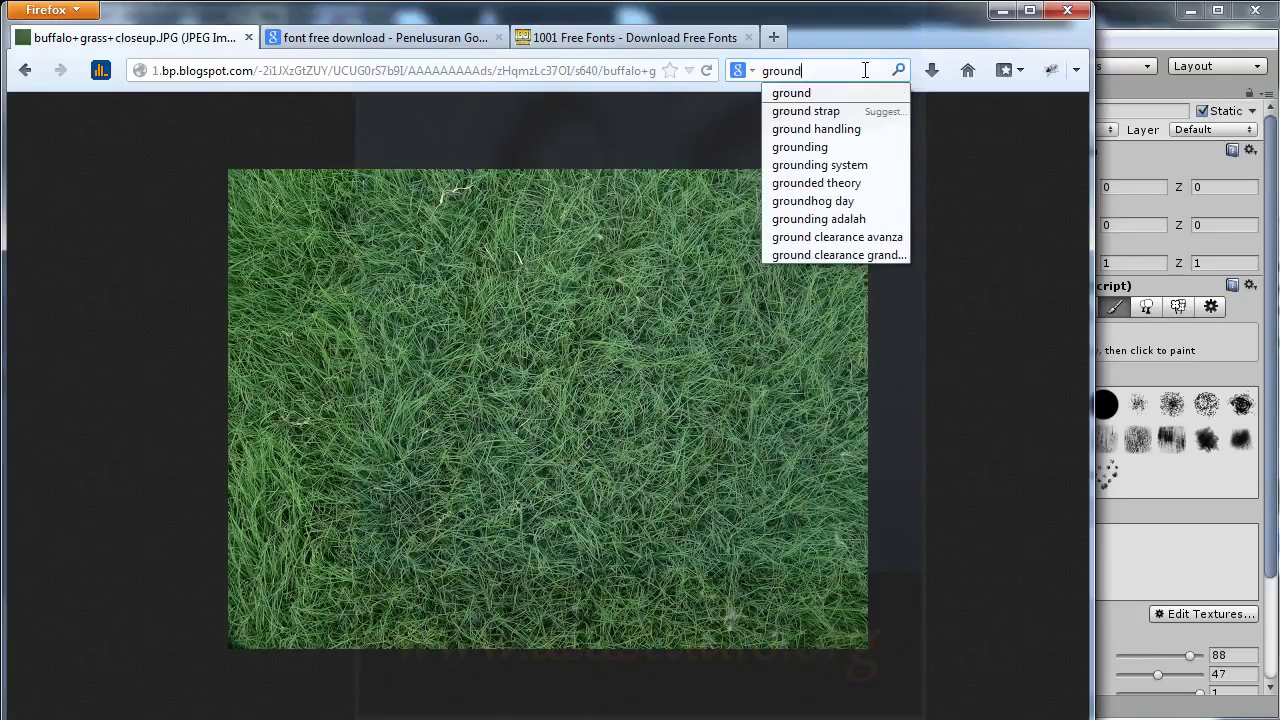
key(Return)
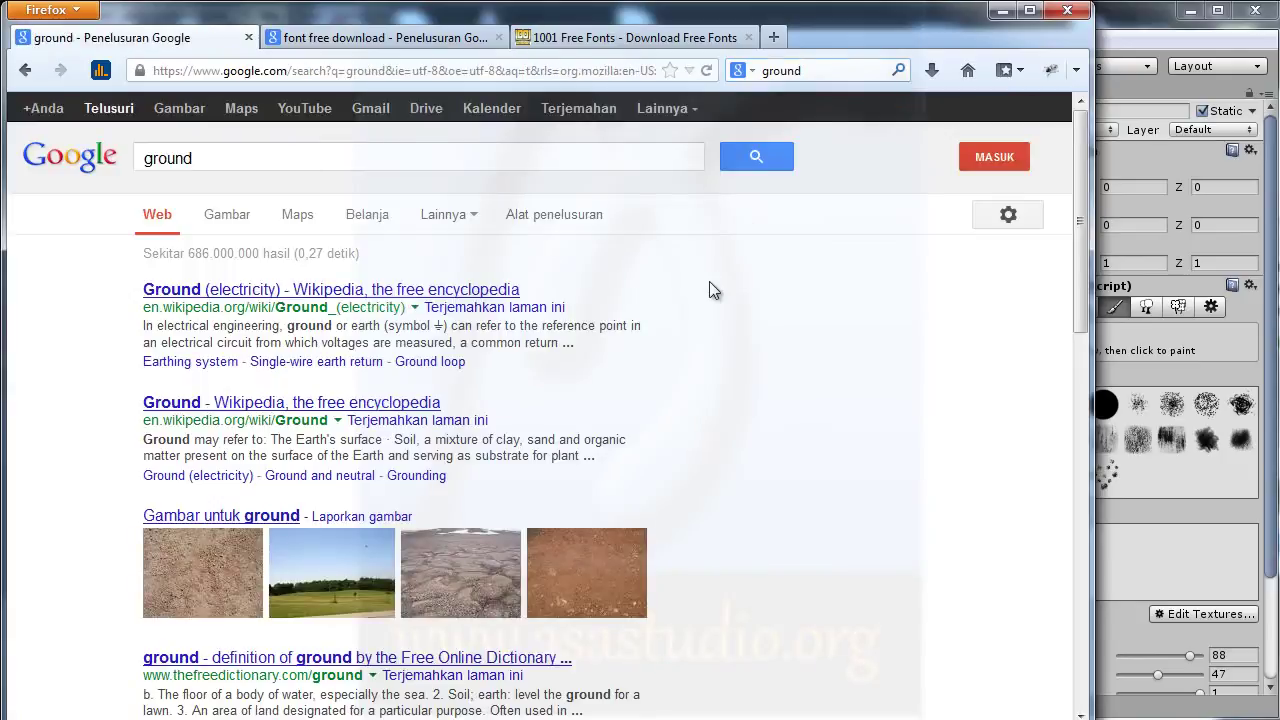
mouse_move(591, 545)
click(593, 591)
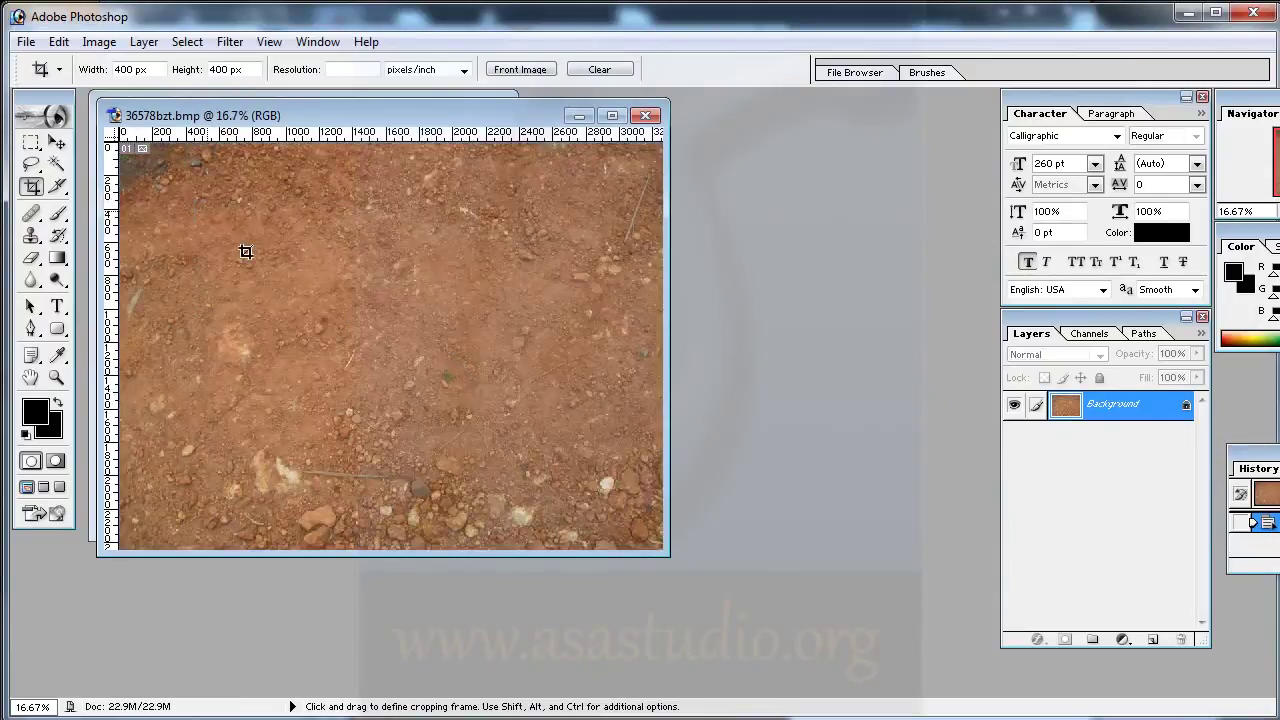
In Photoshop, crop a 400 by 400 px square from the soil image and save it for web over tanah.jpg in the Gambar folder.
drag(194, 202, 520, 465)
drag(337, 306, 424, 316)
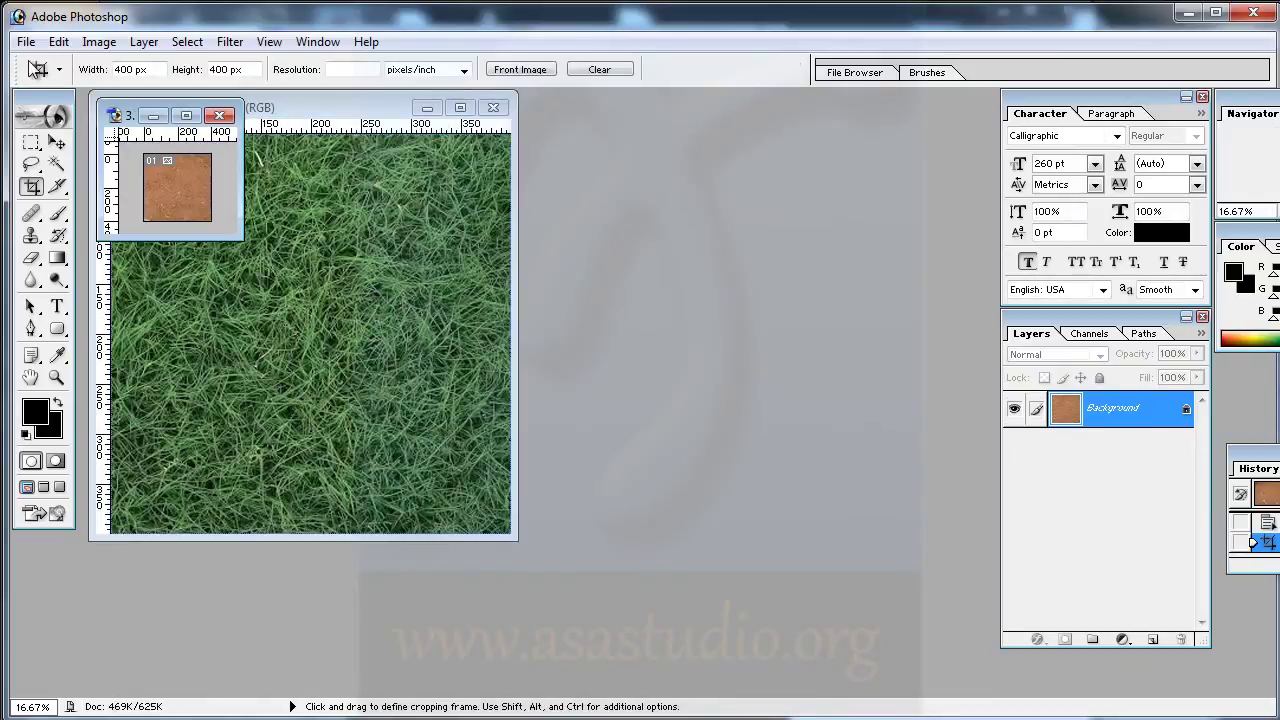
click(32, 42)
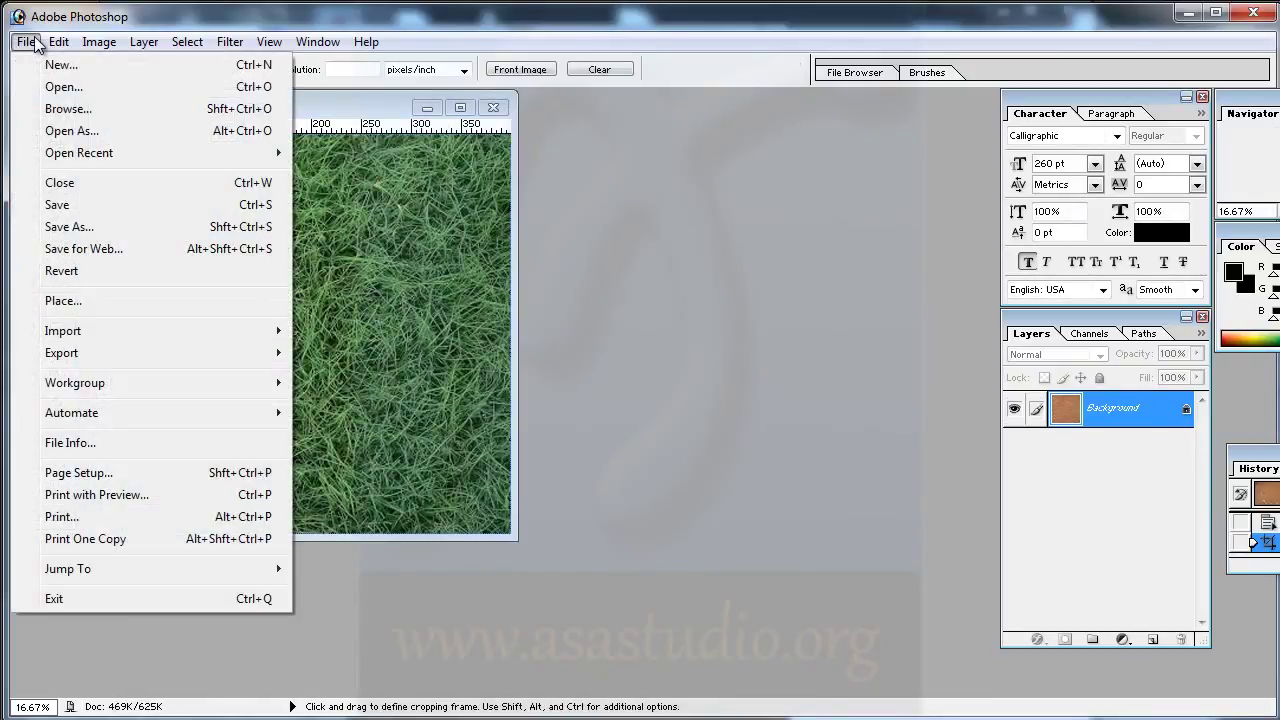
click(84, 248)
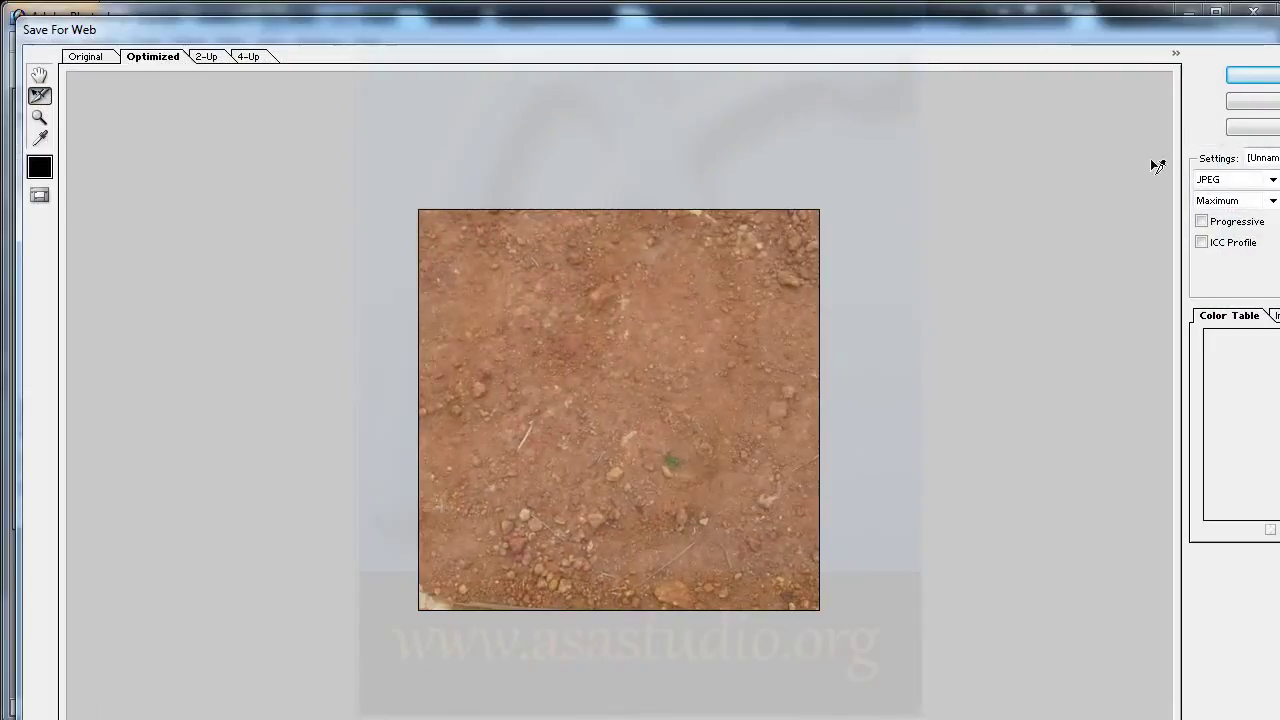
click(1250, 76)
click(605, 210)
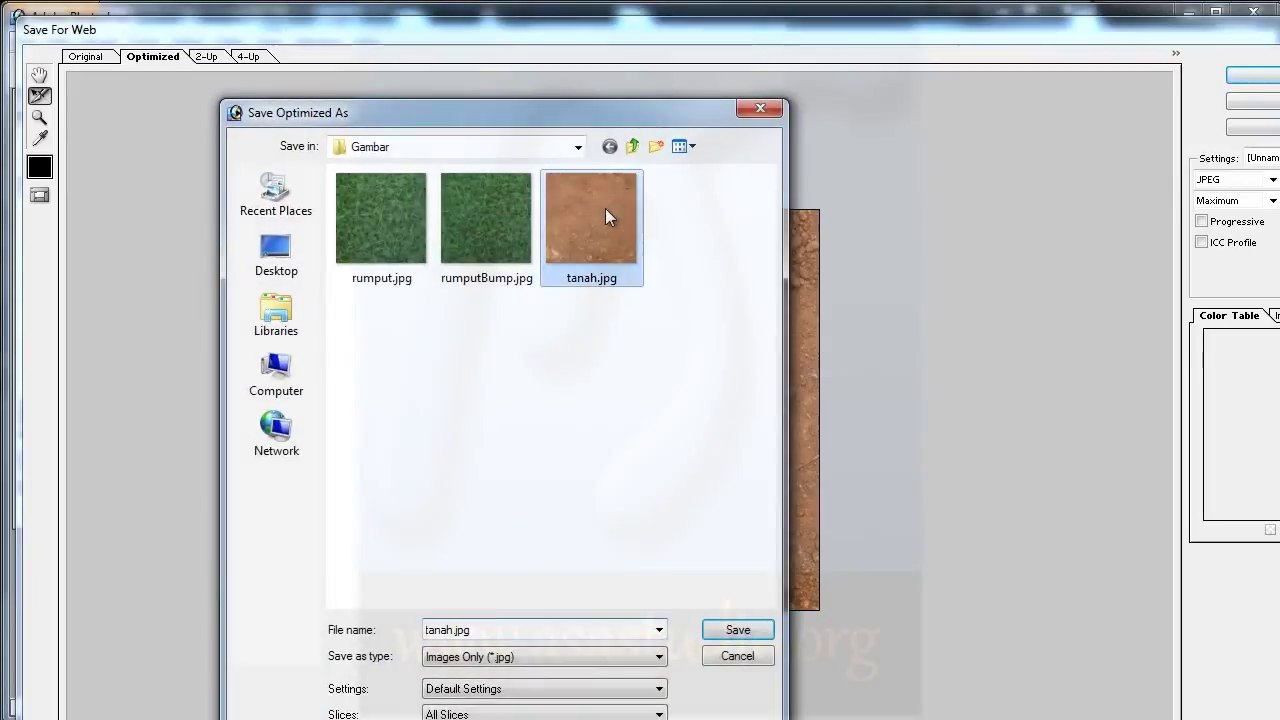
click(740, 630)
click(862, 273)
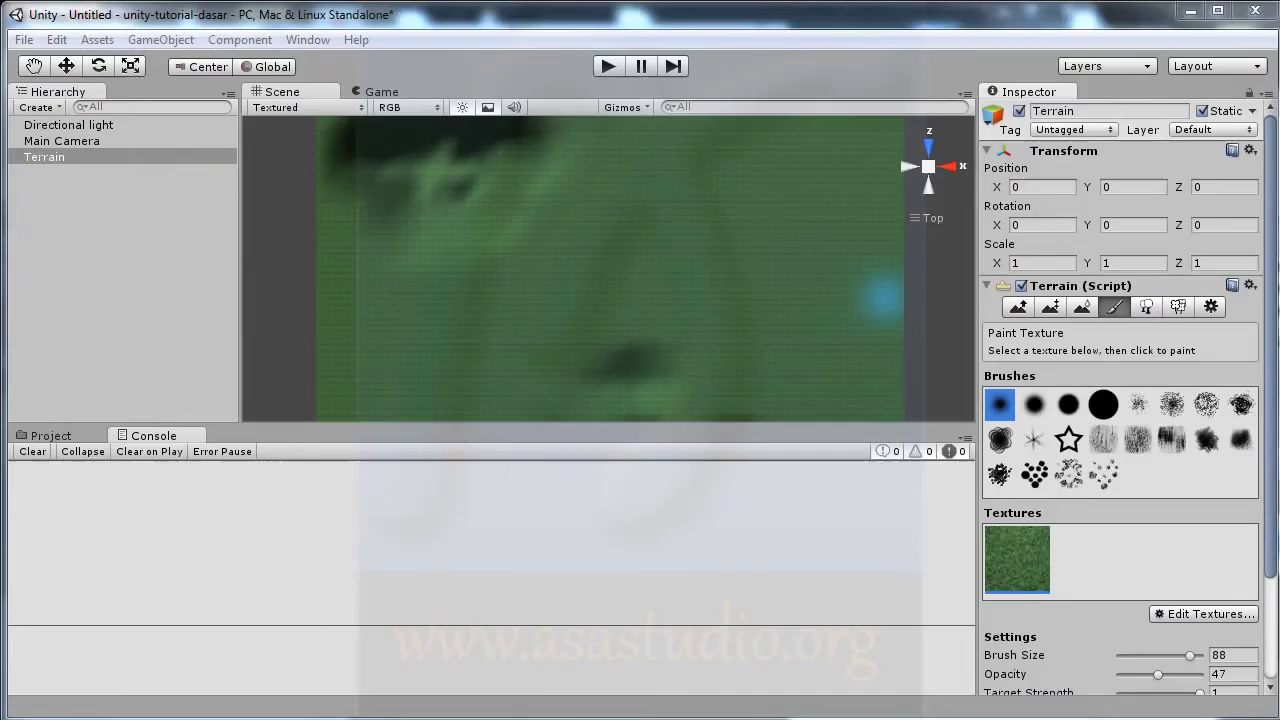
Back in Unity, add tanah as a second Terrain texture with size 15 by 15 and no normal map.
click(1200, 612)
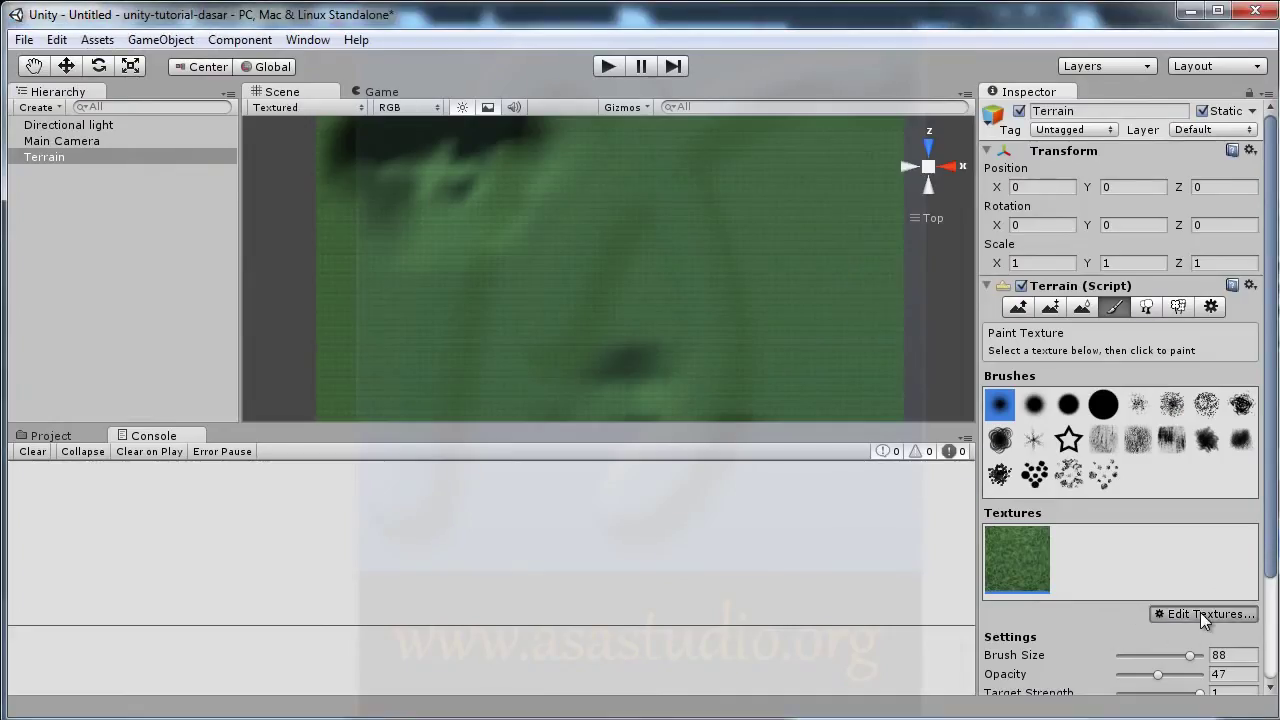
click(1217, 617)
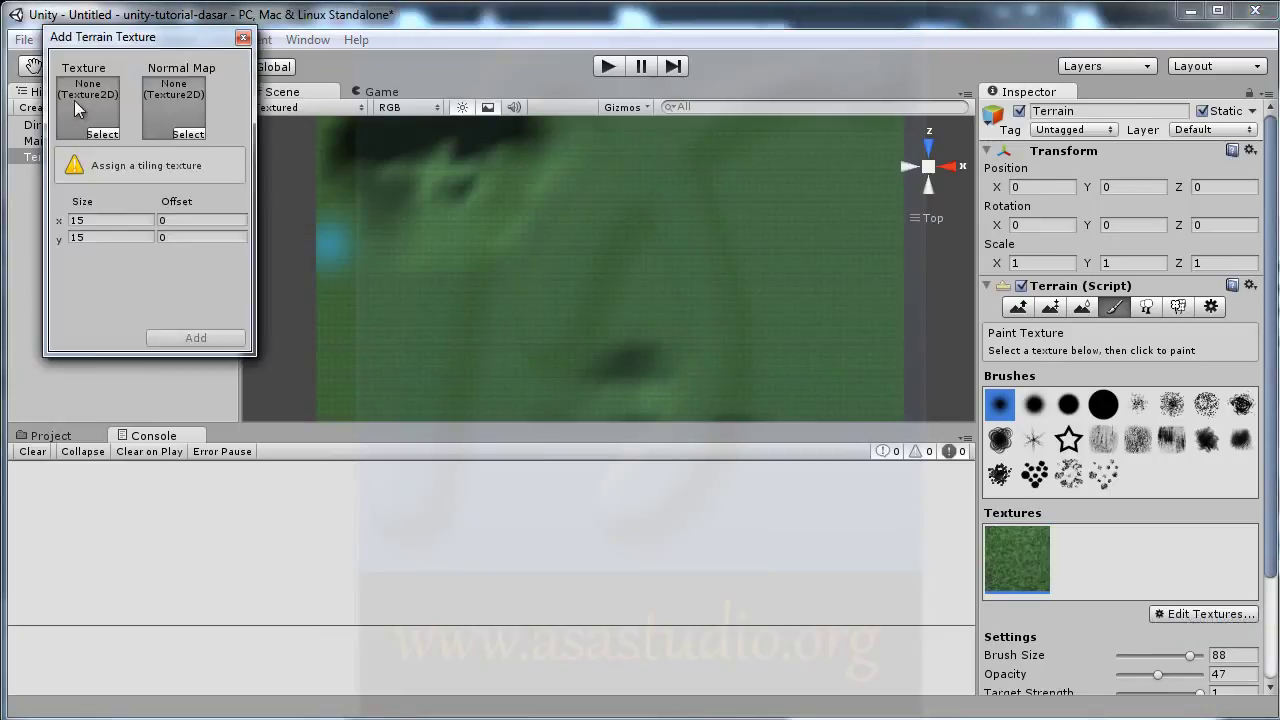
click(104, 133)
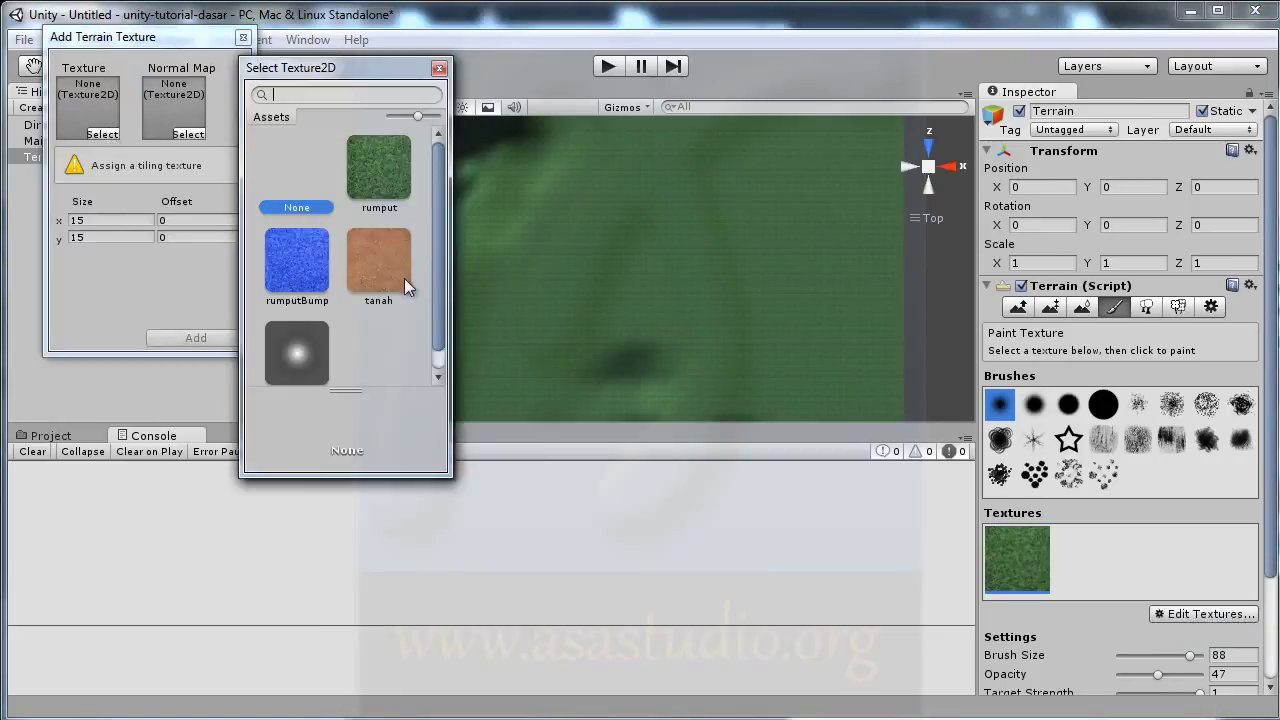
click(379, 276)
double_click(376, 271)
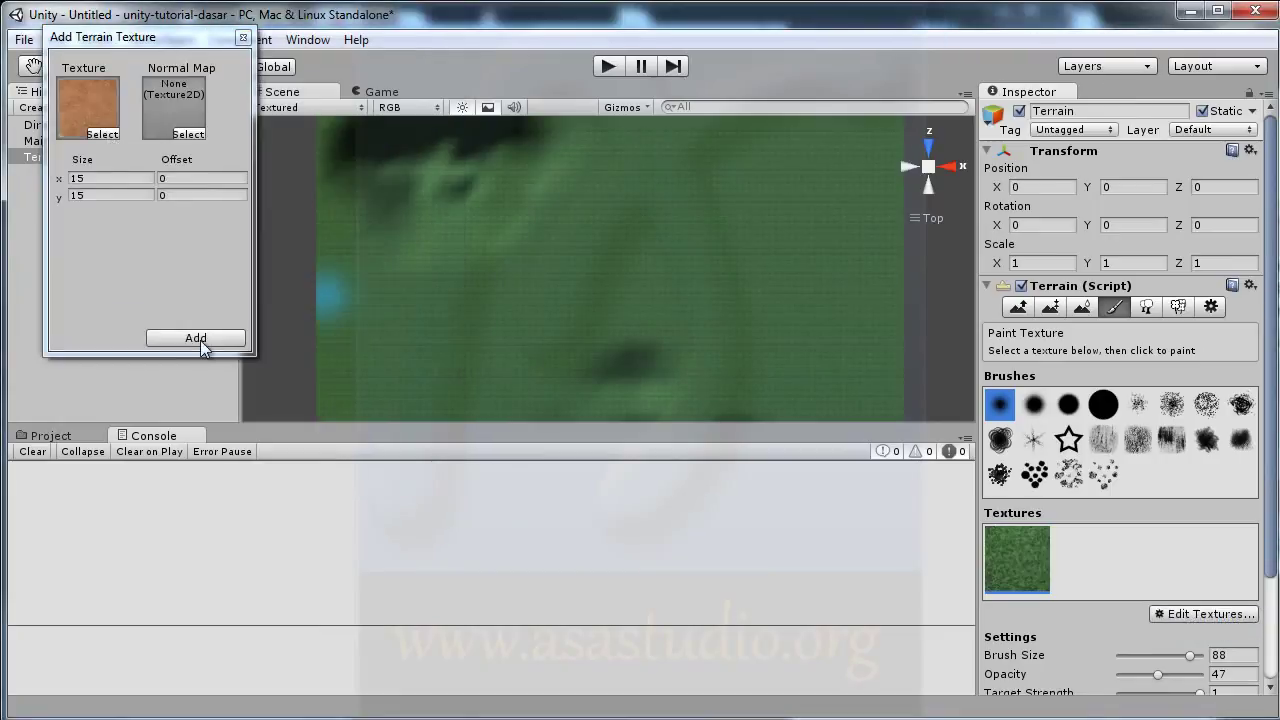
click(197, 340)
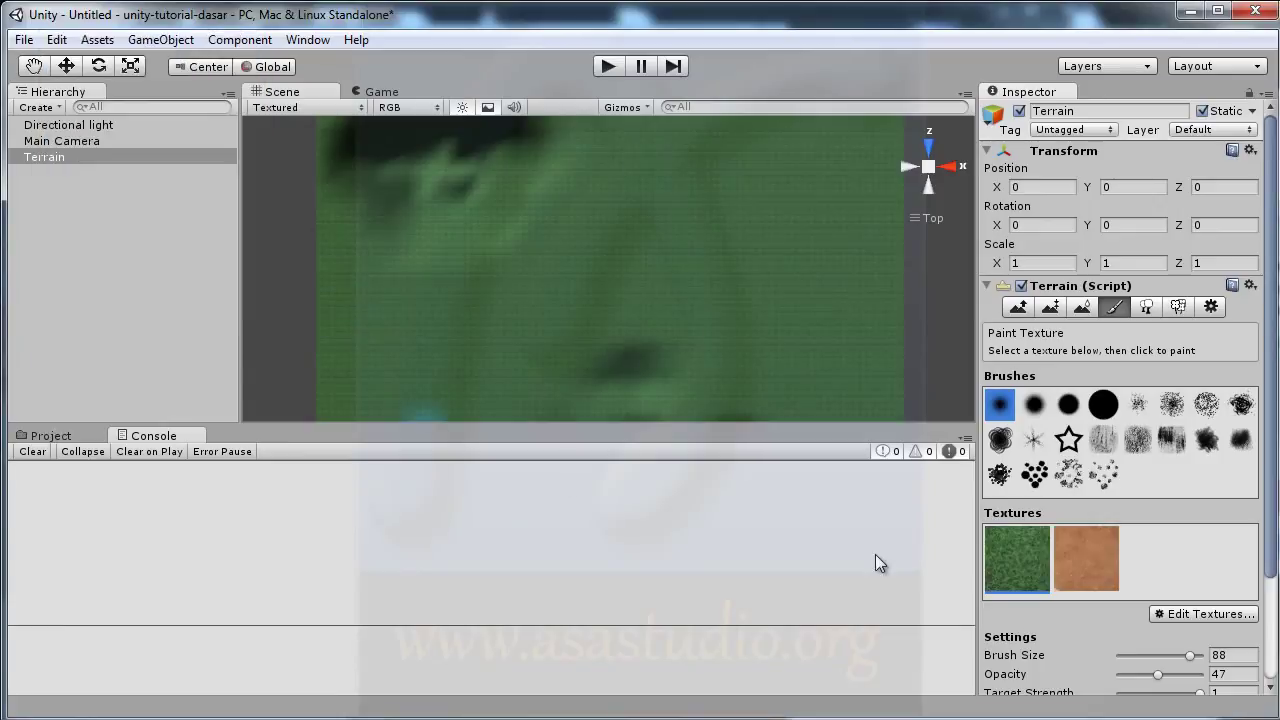
Paint the tanah soil texture over the far left mountain from the top view, and test-play the scene.
click(1096, 564)
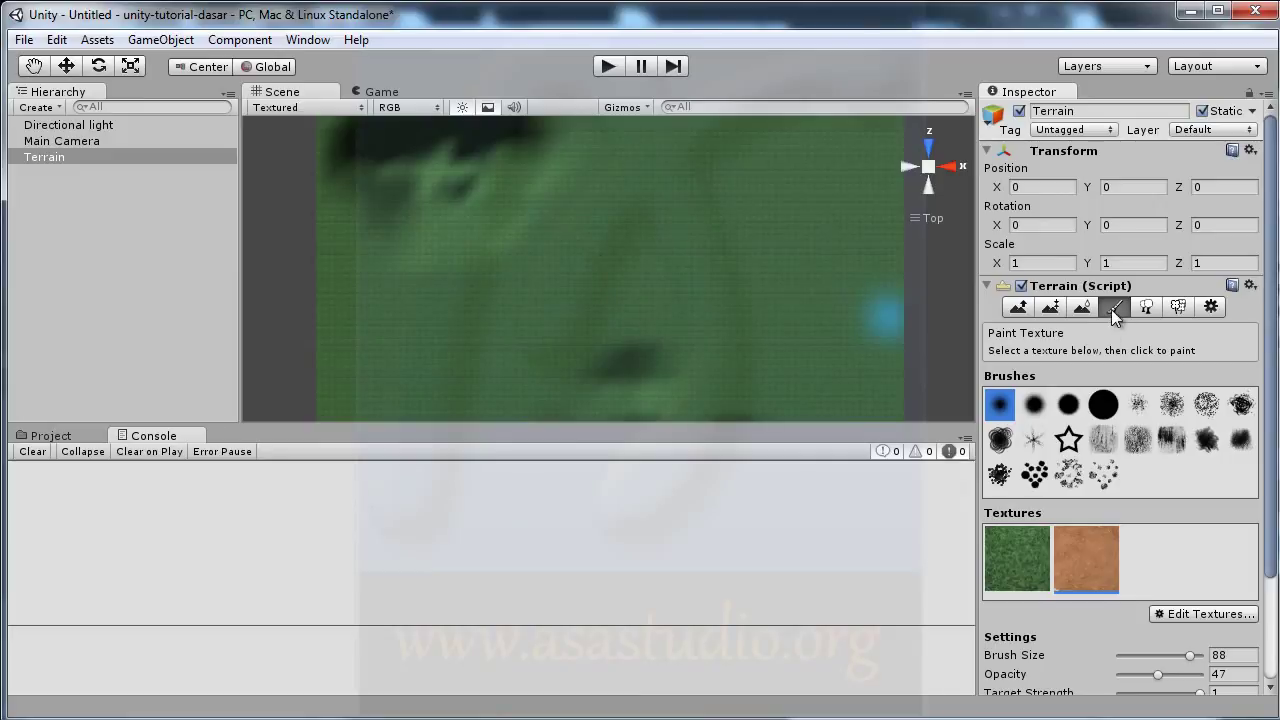
mouse_move(495, 184)
mouse_down()
mouse_move(506, 189)
mouse_move(403, 242)
mouse_move(369, 159)
mouse_up()
mouse_move(421, 122)
mouse_down()
mouse_move(465, 148)
mouse_move(471, 168)
mouse_up()
drag(538, 133, 532, 122)
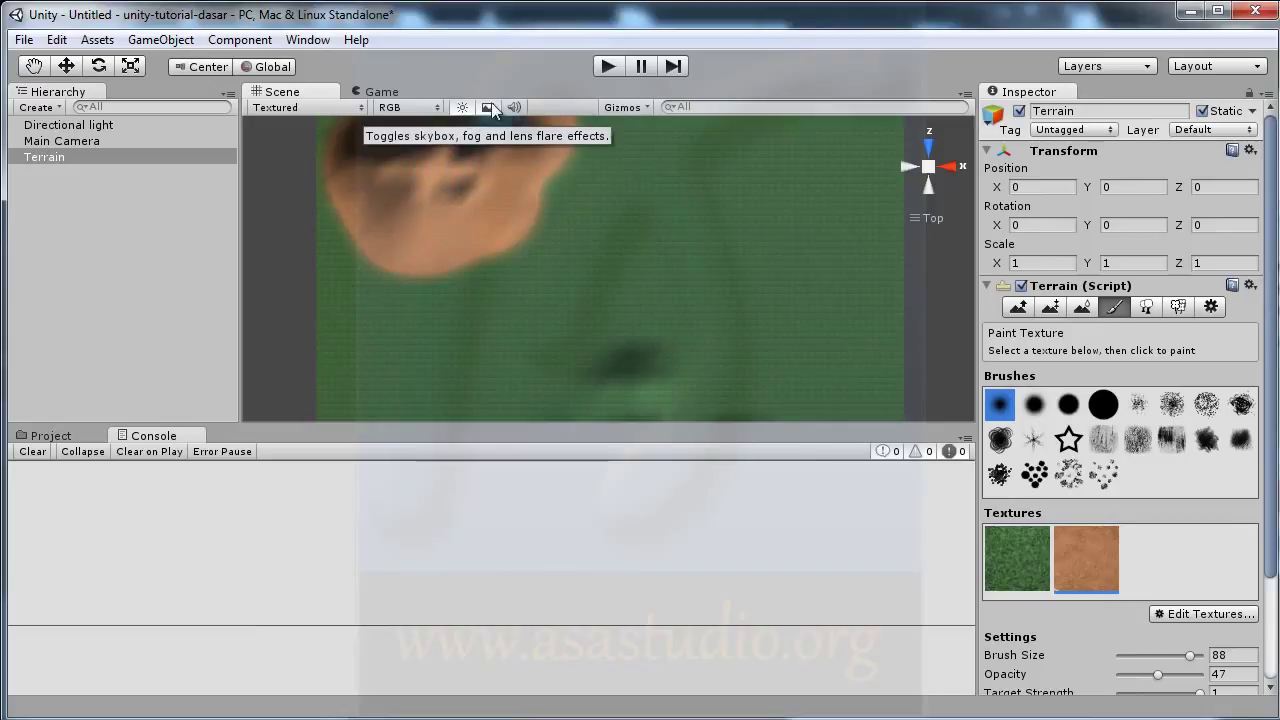
click(609, 64)
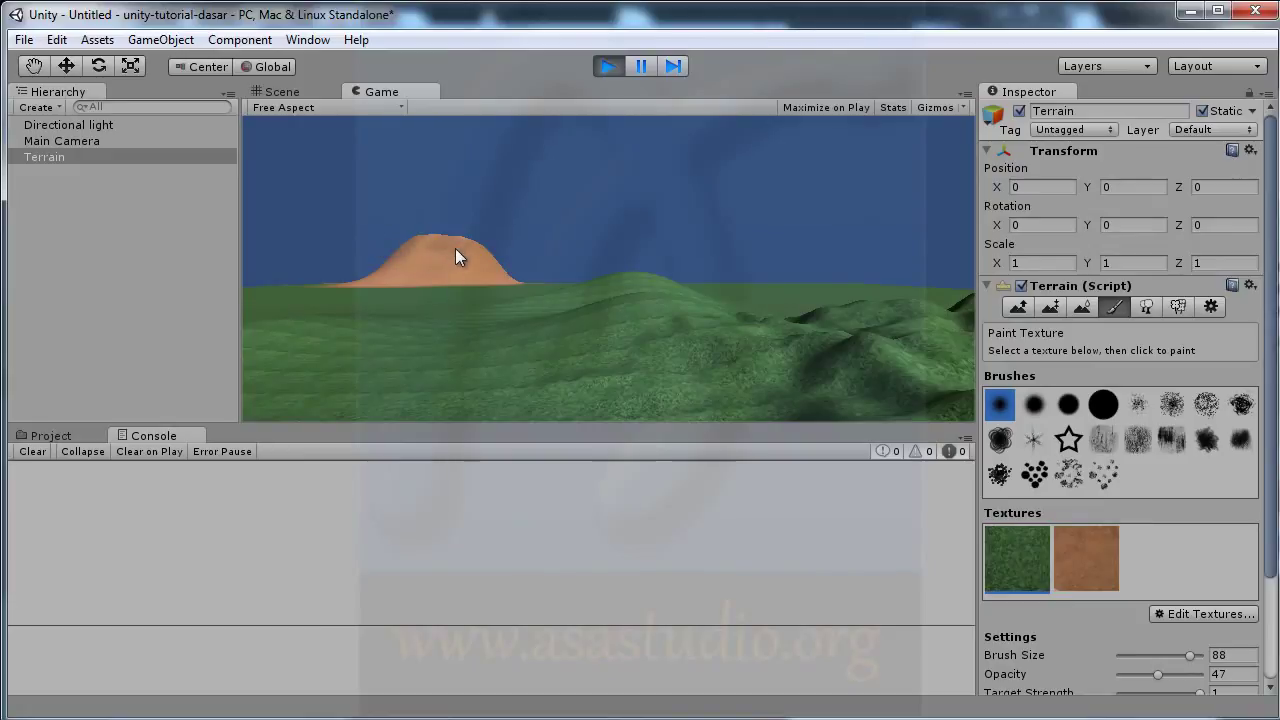
click(609, 65)
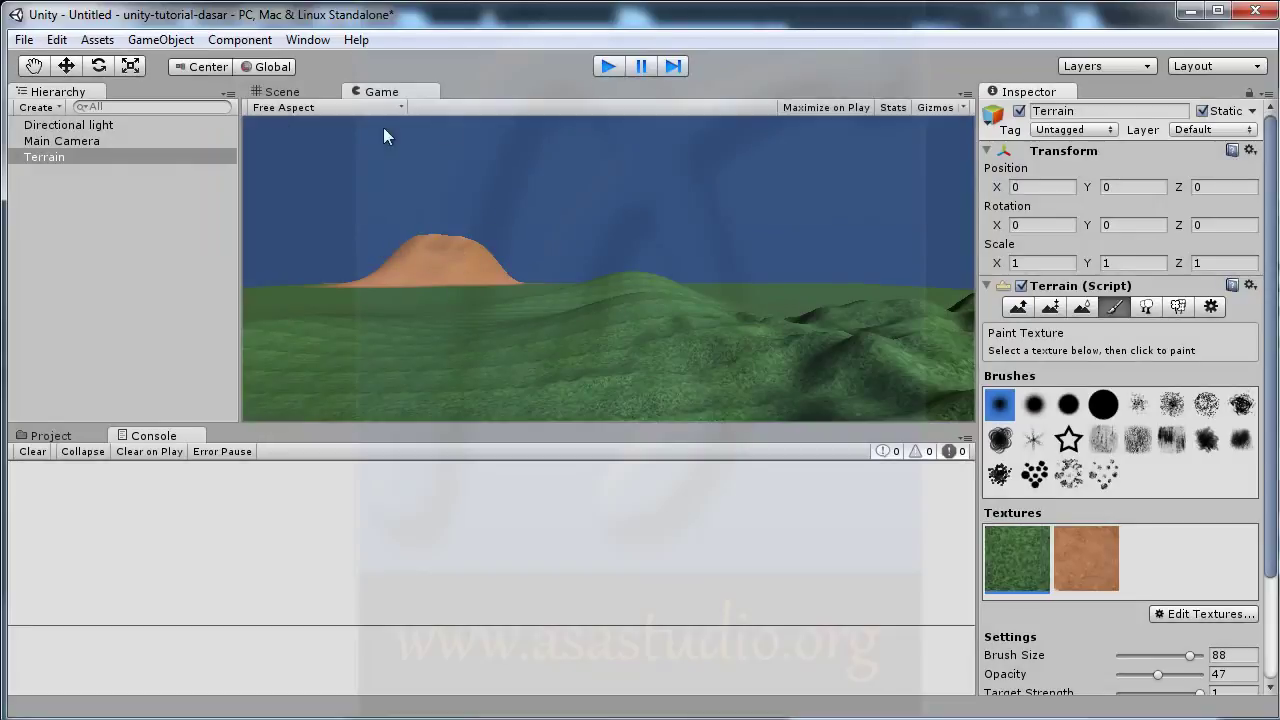
Paint the tanah soil texture over the hills and the rugged ground near the camera, and test-play the scene.
click(283, 91)
middle_drag(780, 338, 669, 194)
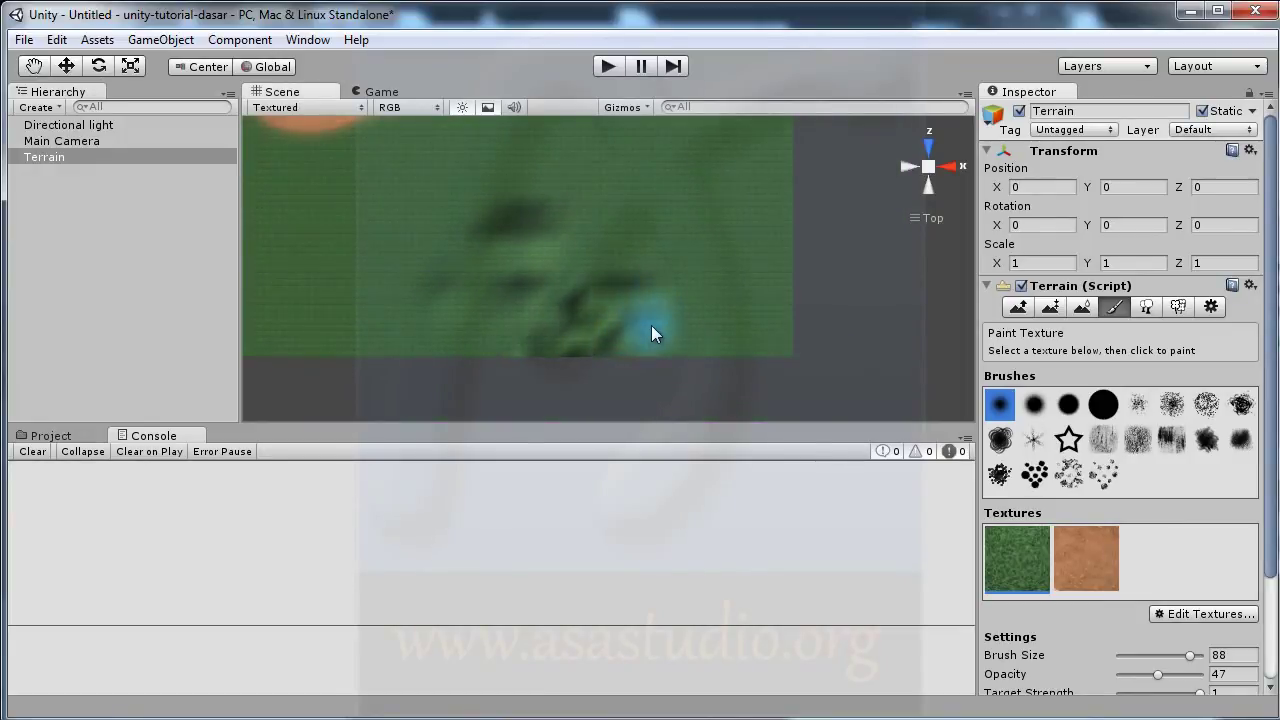
click(1069, 565)
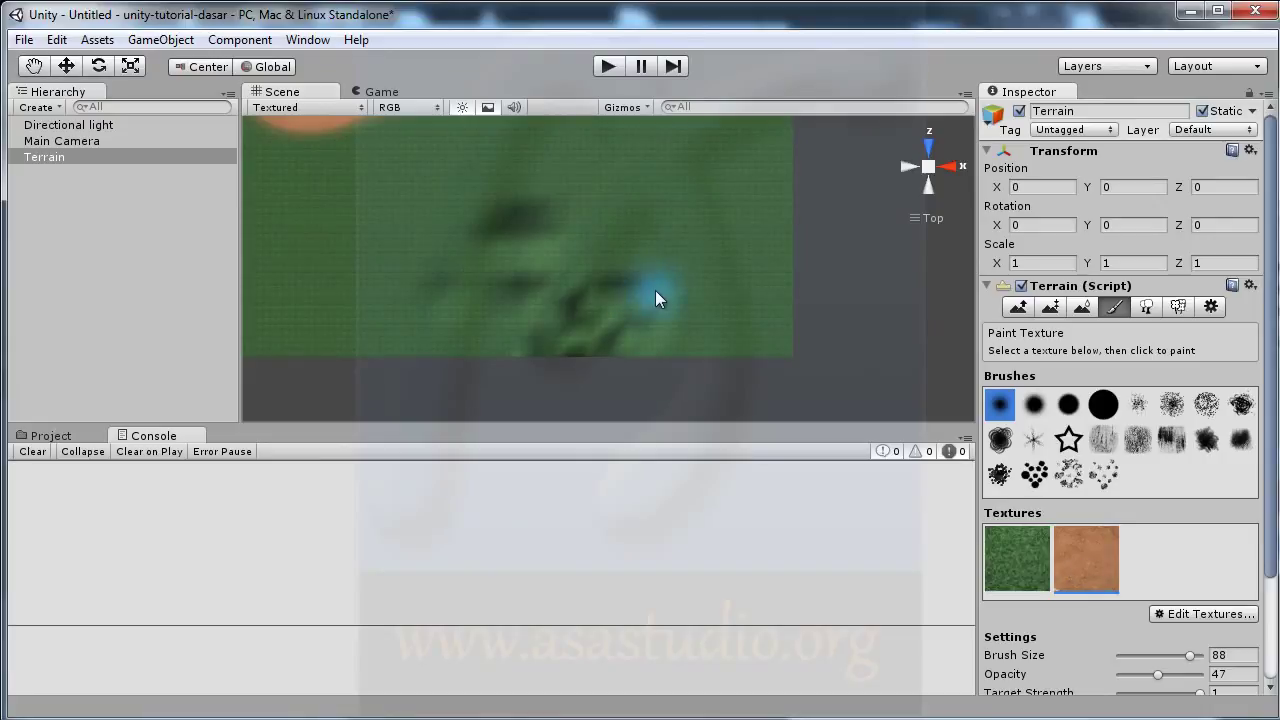
mouse_move(641, 293)
mouse_down()
mouse_move(569, 339)
mouse_move(568, 356)
mouse_up()
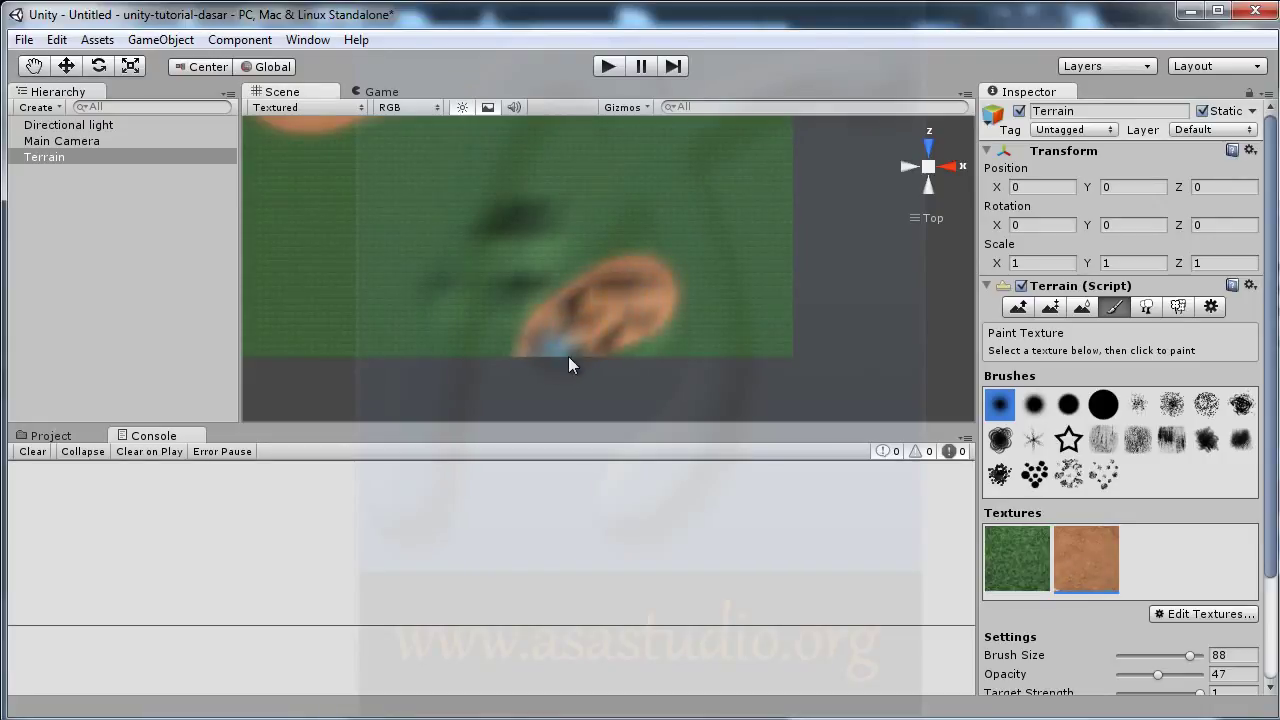
drag(541, 228, 466, 297)
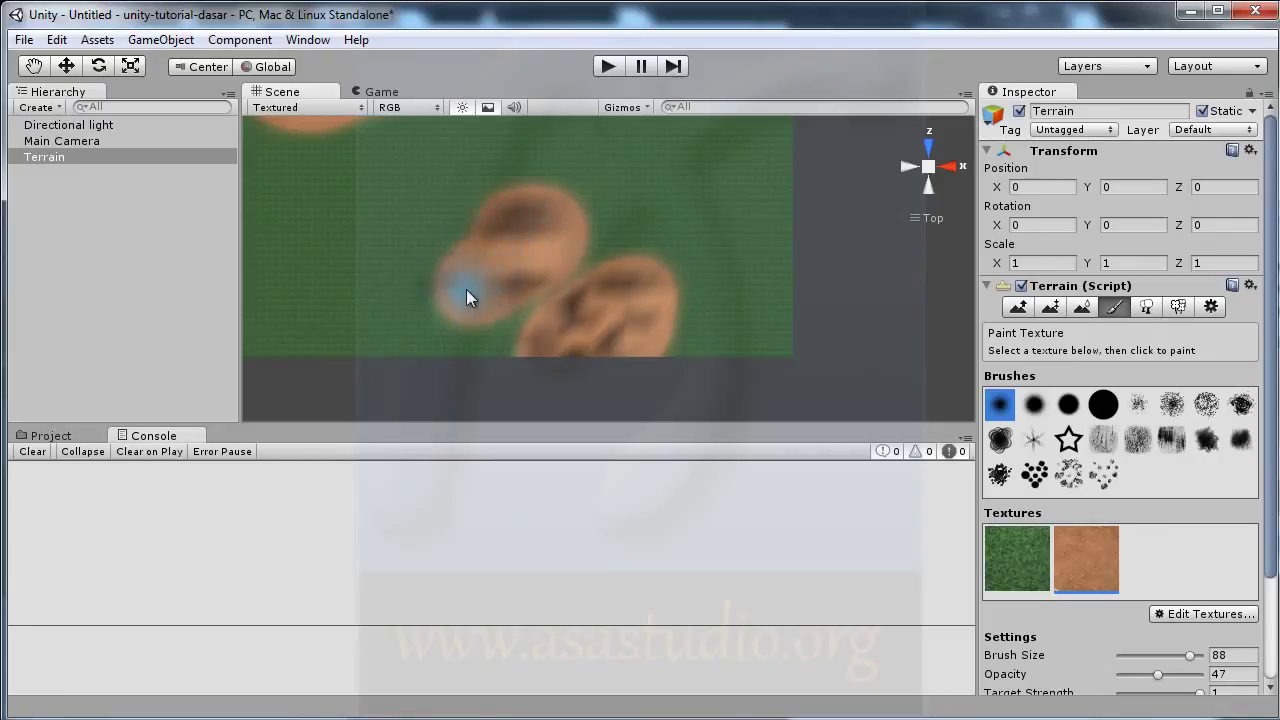
click(610, 62)
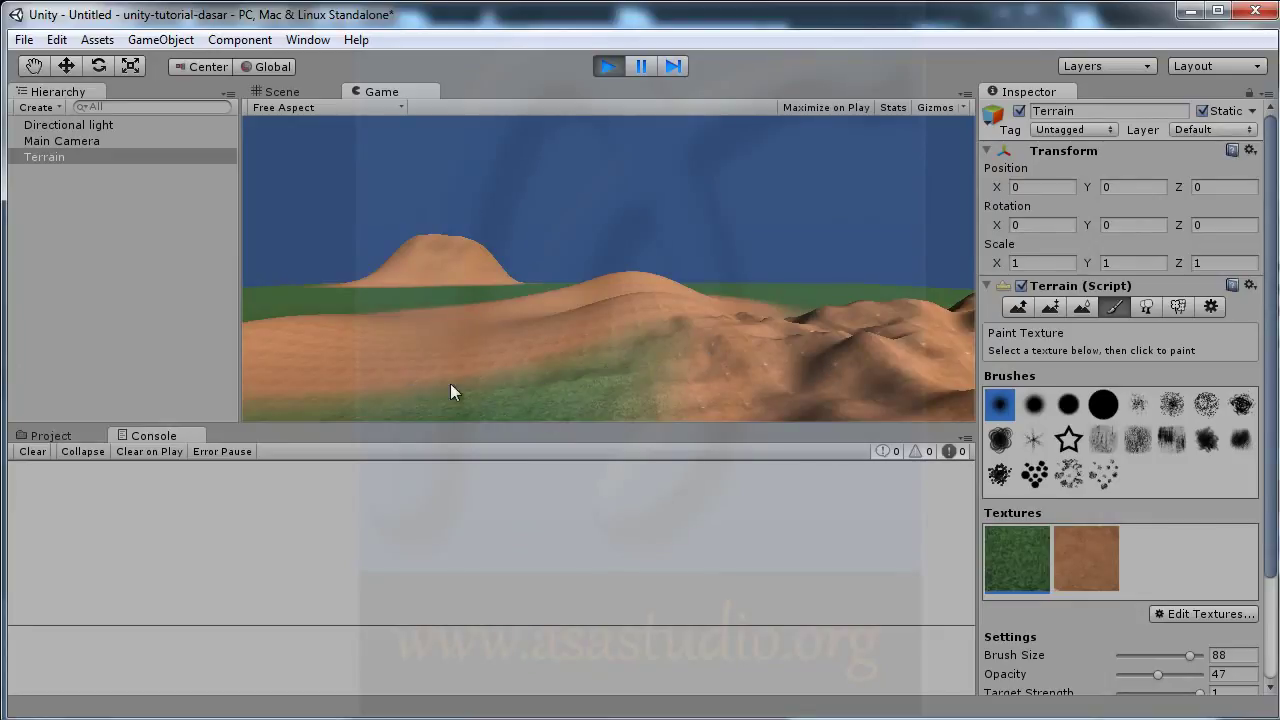
click(607, 66)
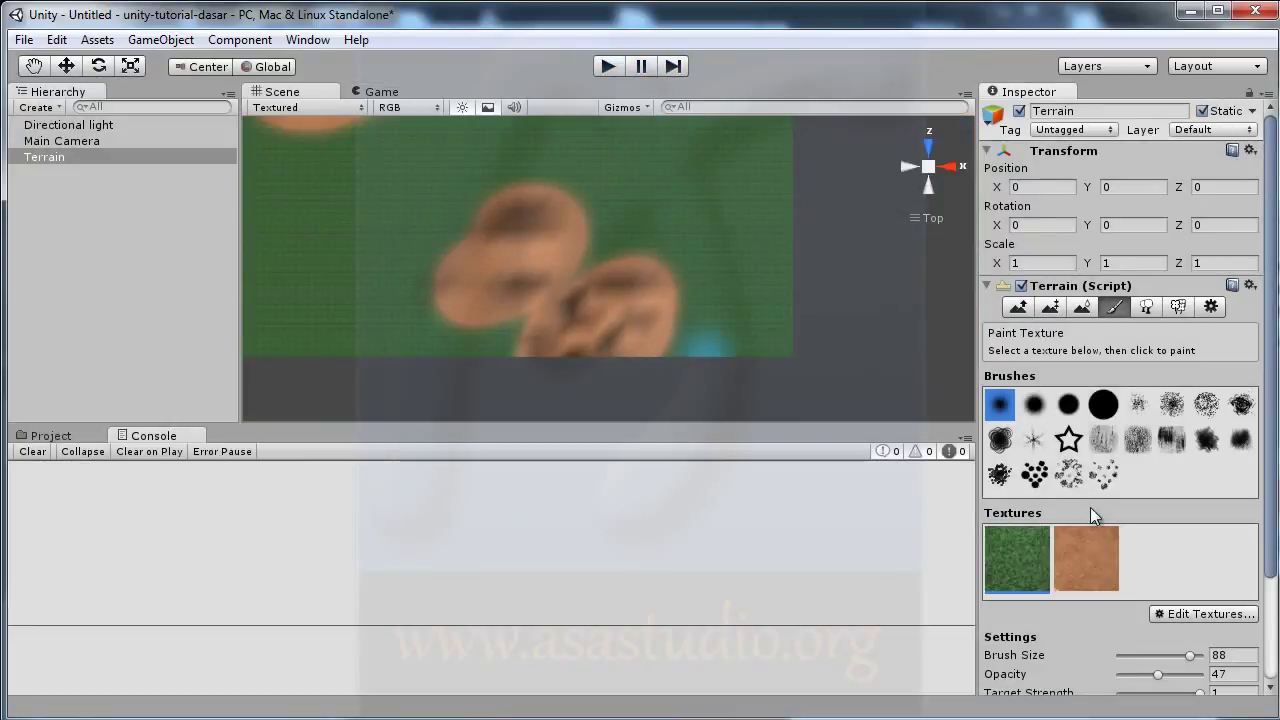
Blend the grass texture over the soil-covered hills and rugged ground at Target Strength 0.36, and test-play the scene.
scroll(1268, 555, down, 3)
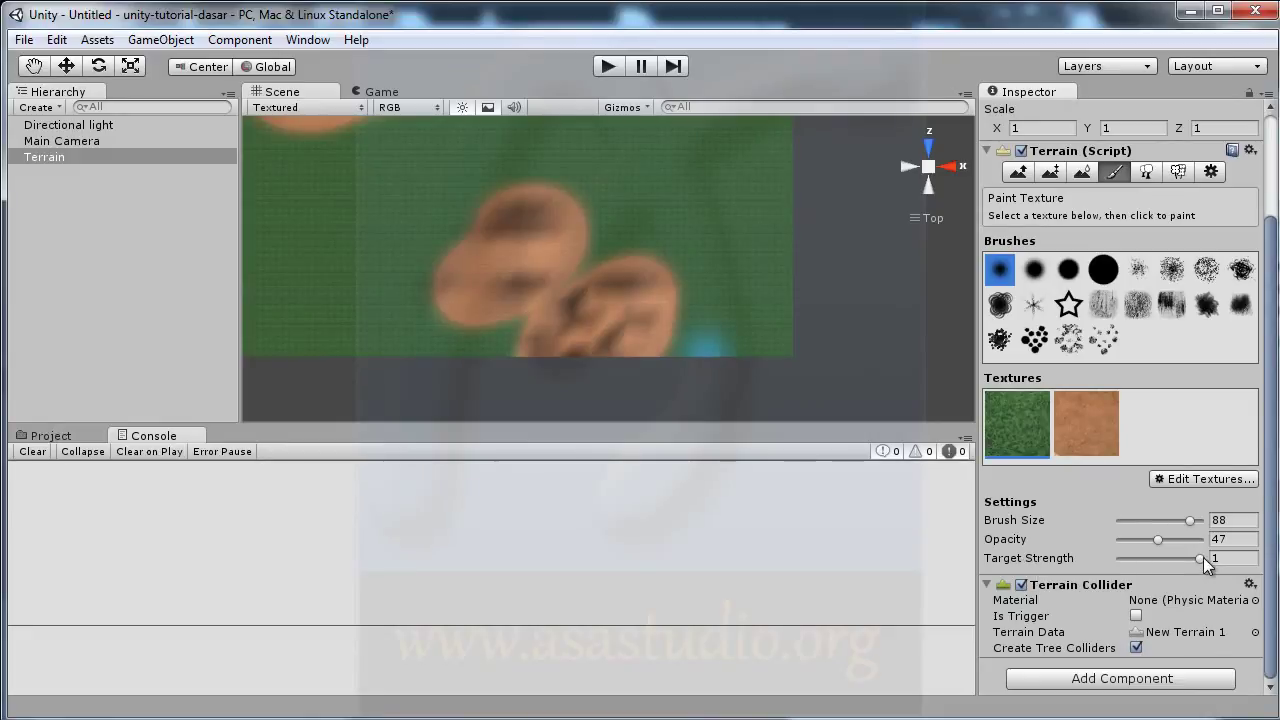
drag(1200, 558, 1149, 559)
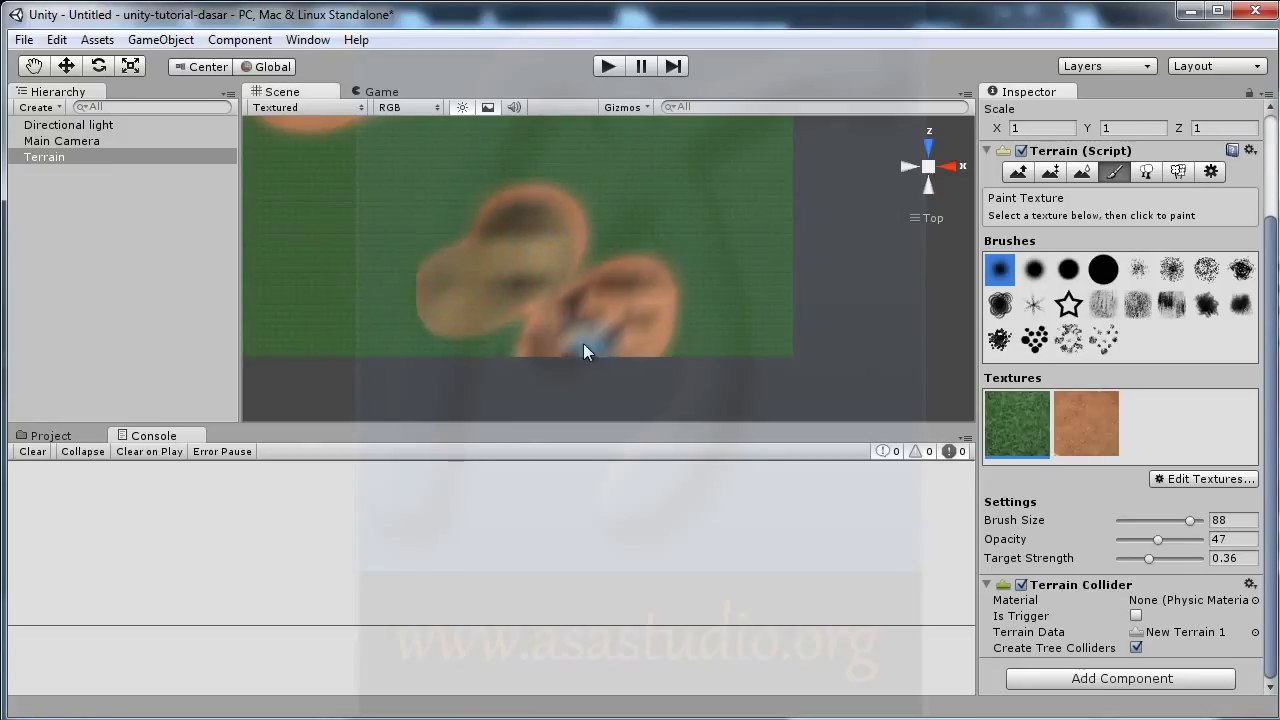
click(608, 66)
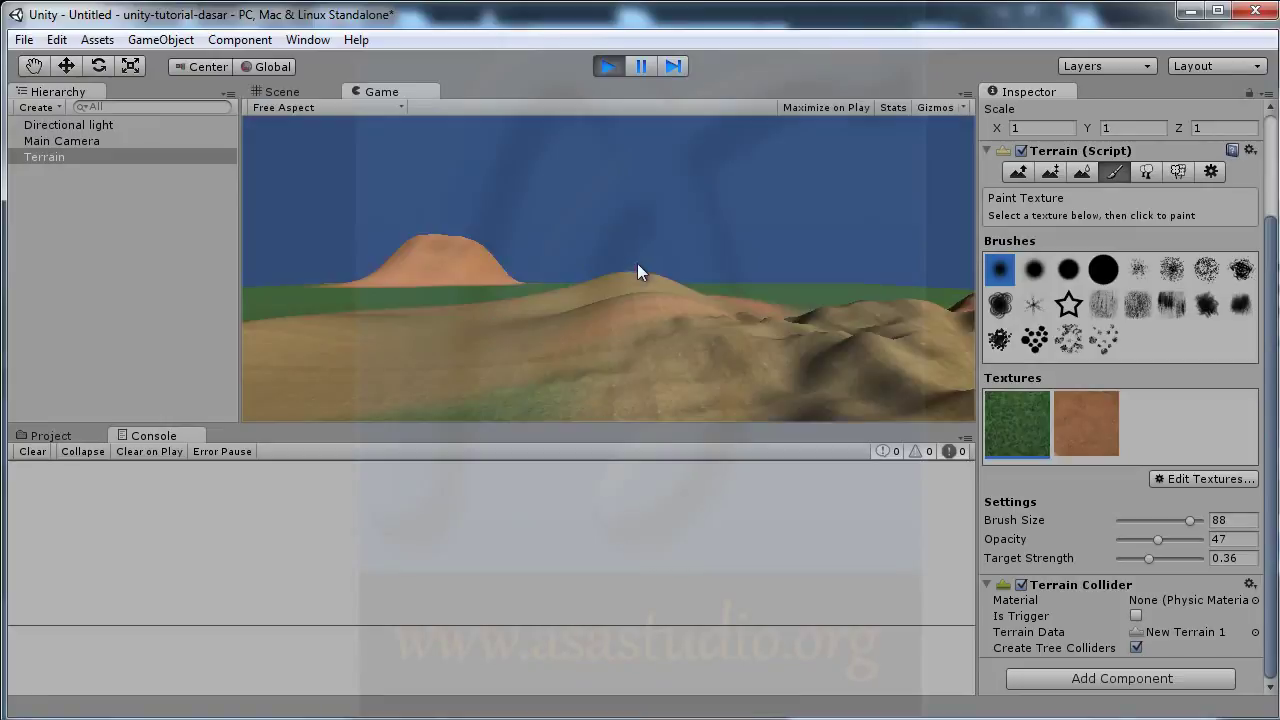
click(607, 65)
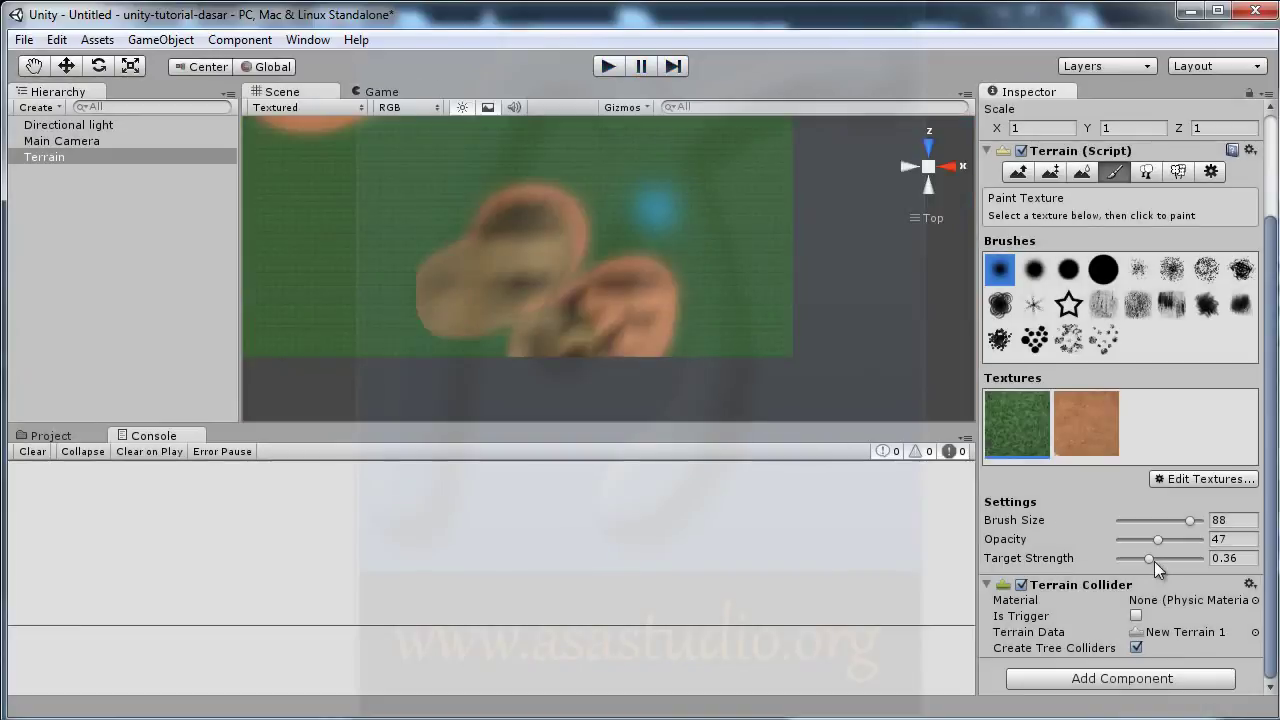
Set the Target Strength to 1, repaint the blended hills and rugged ground with the tanah soil texture, and test-play the scene.
drag(1152, 560, 1227, 557)
mouse_move(523, 258)
mouse_down()
mouse_move(527, 220)
mouse_move(495, 272)
mouse_move(704, 333)
mouse_up()
click(1110, 428)
mouse_move(491, 257)
mouse_down()
mouse_move(527, 255)
mouse_move(532, 212)
mouse_up()
mouse_move(491, 254)
mouse_down()
mouse_move(449, 286)
mouse_move(511, 288)
mouse_up()
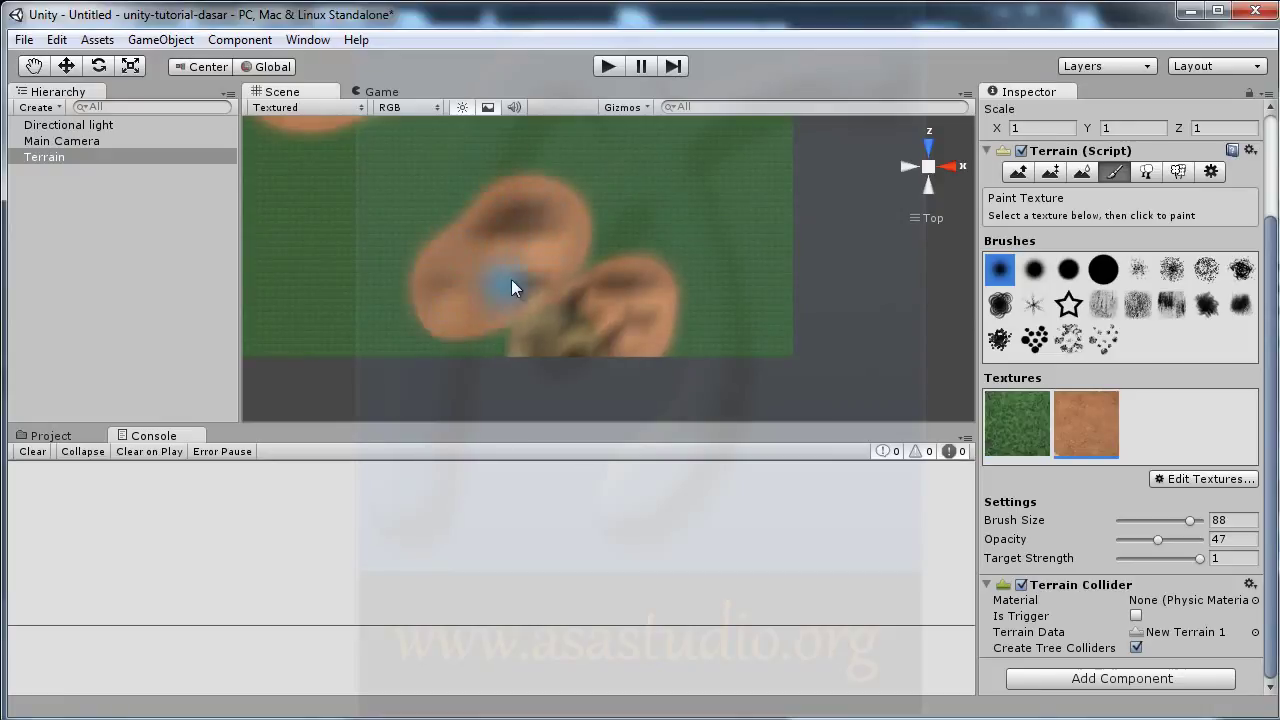
mouse_move(576, 233)
mouse_down()
mouse_move(597, 352)
mouse_move(585, 296)
mouse_up()
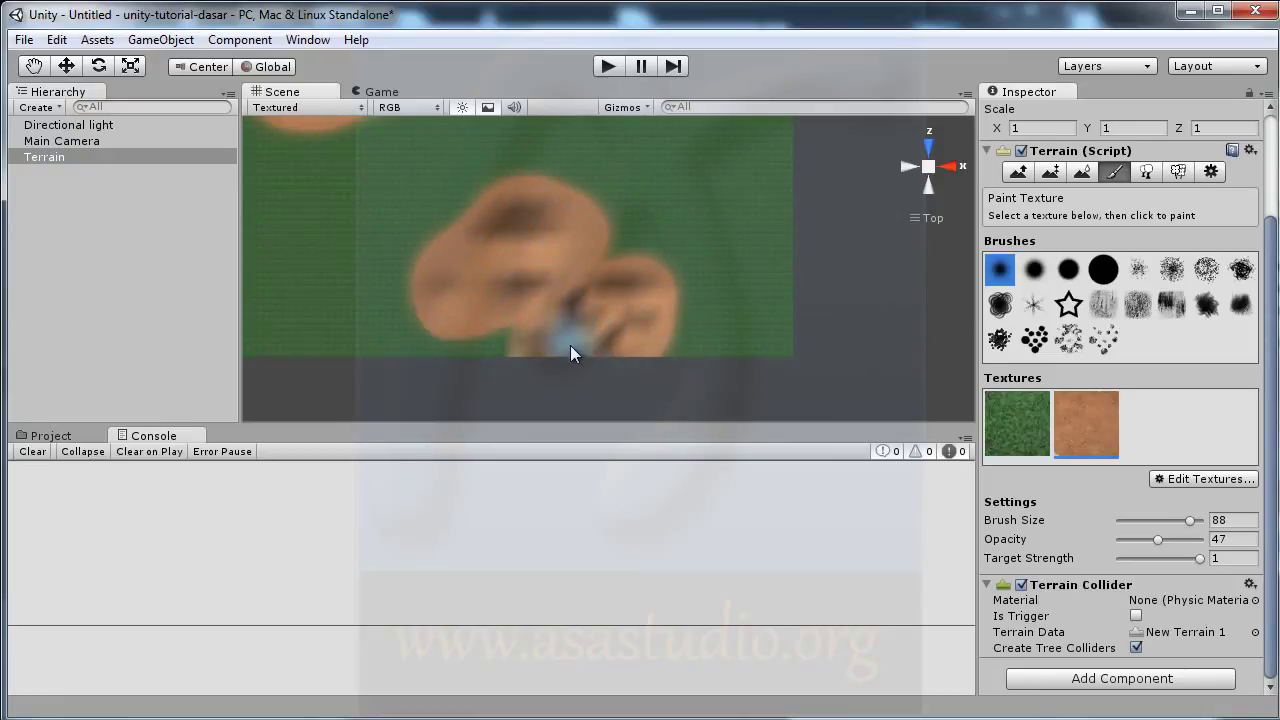
click(608, 66)
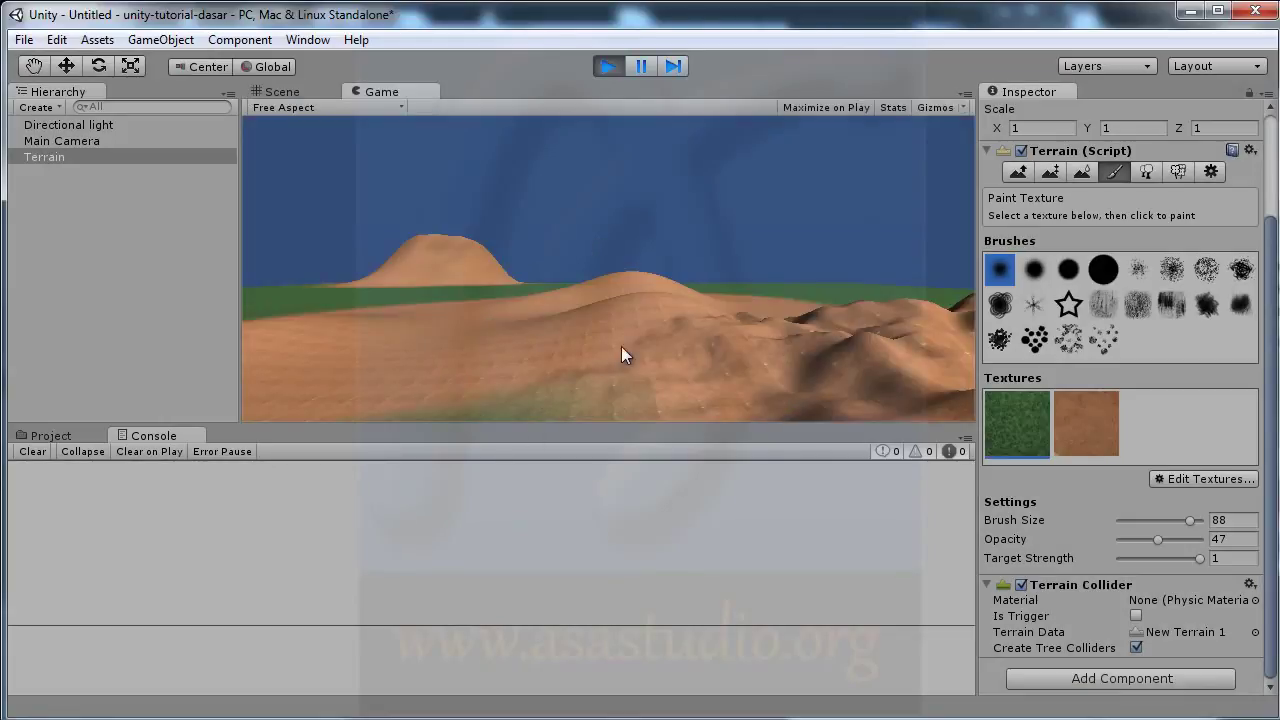
Stop the running scene, raise the rugged ground near the camera with Paint Height at height 120, and test-play the scene.
click(607, 65)
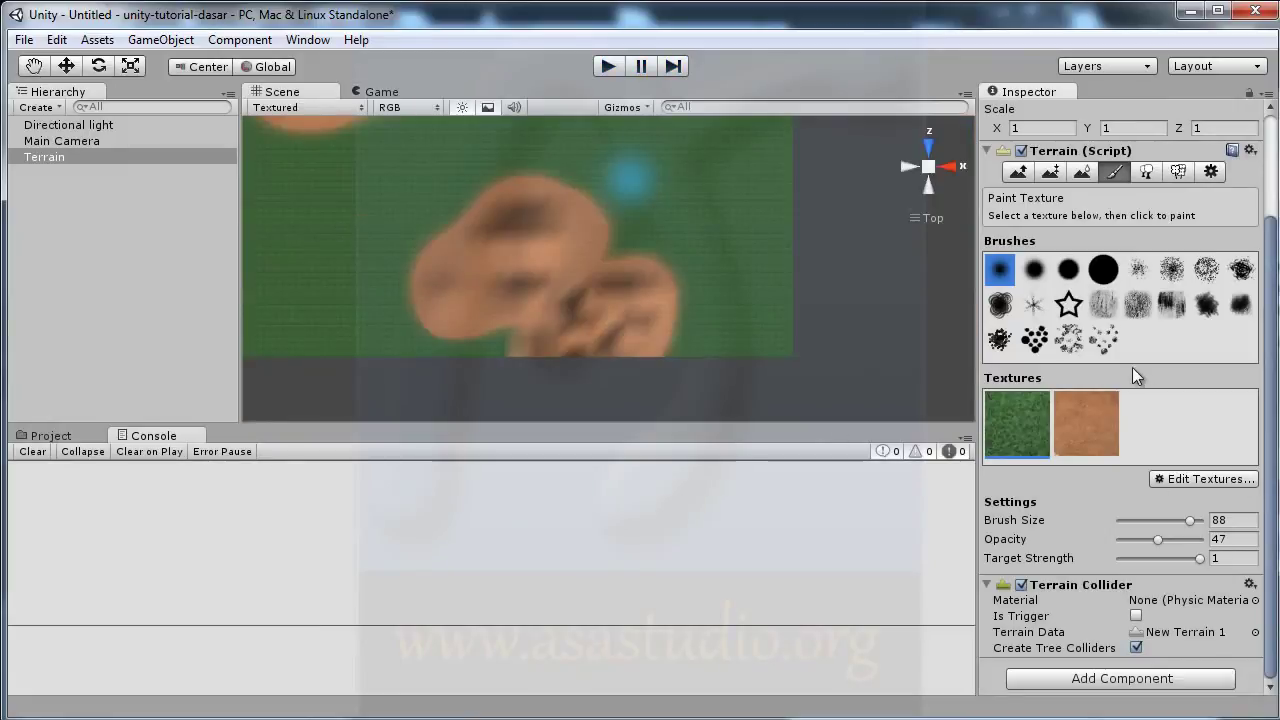
click(1050, 172)
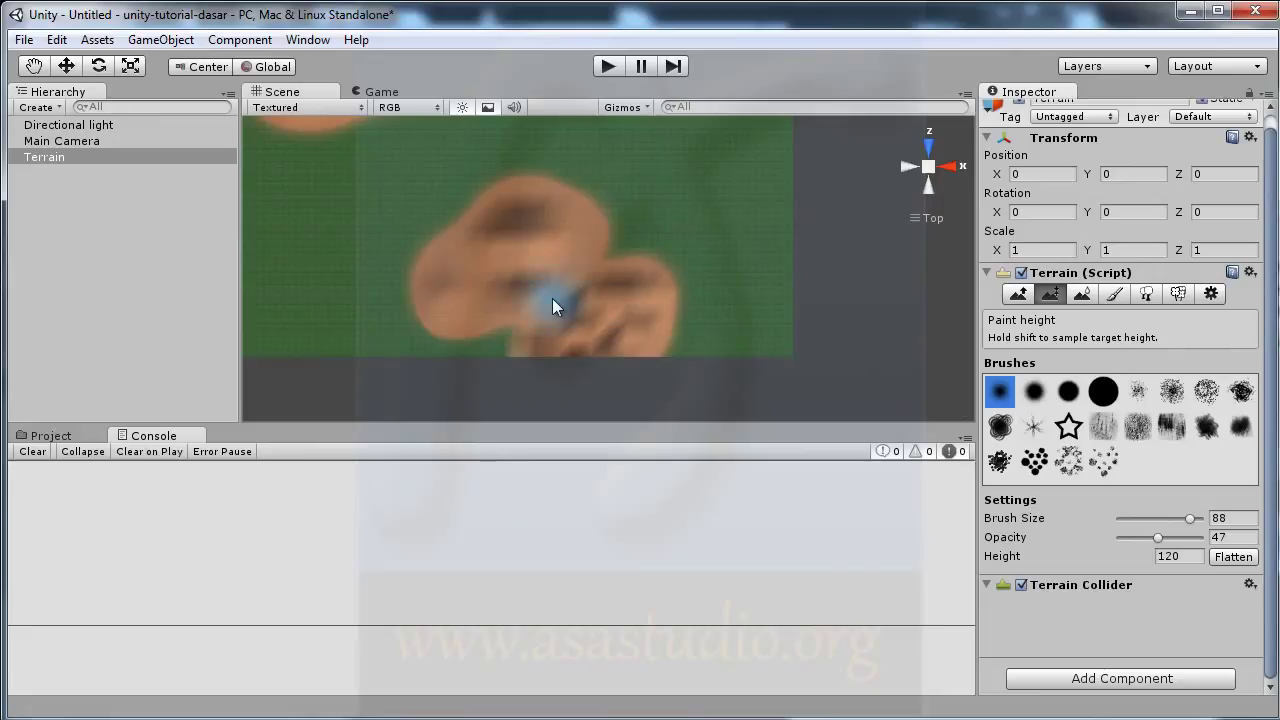
drag(591, 306, 617, 304)
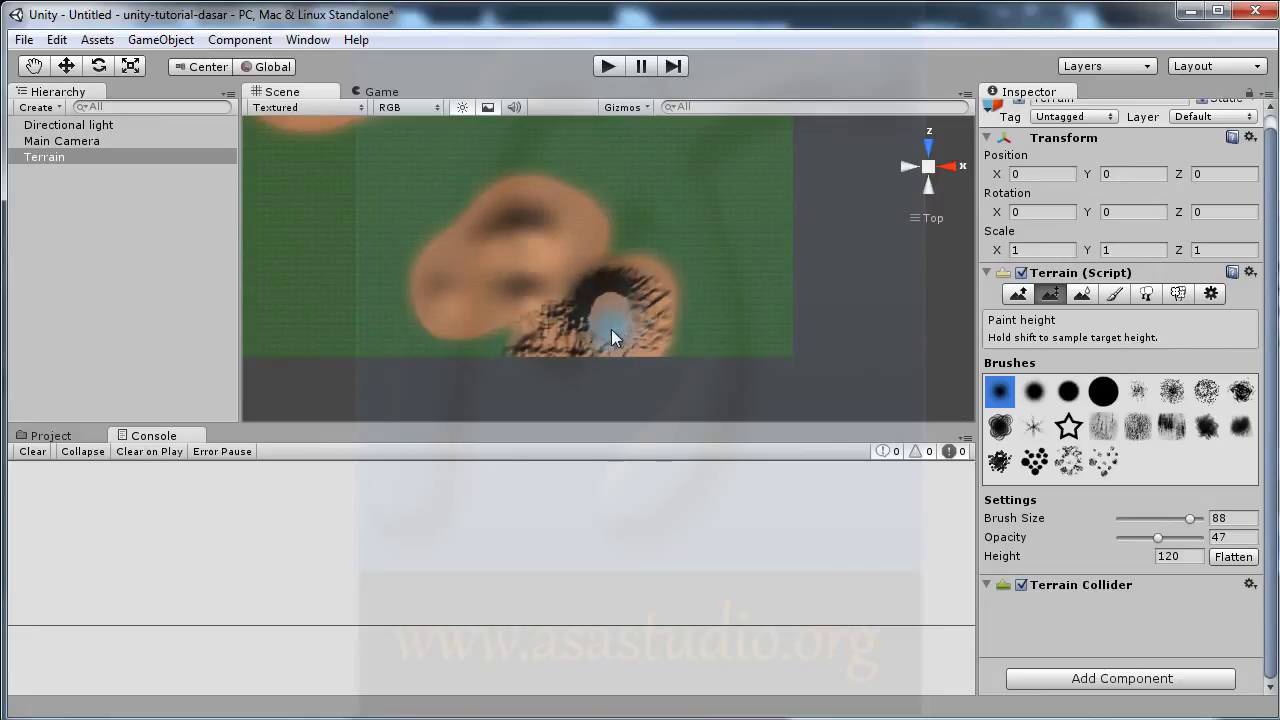
click(610, 66)
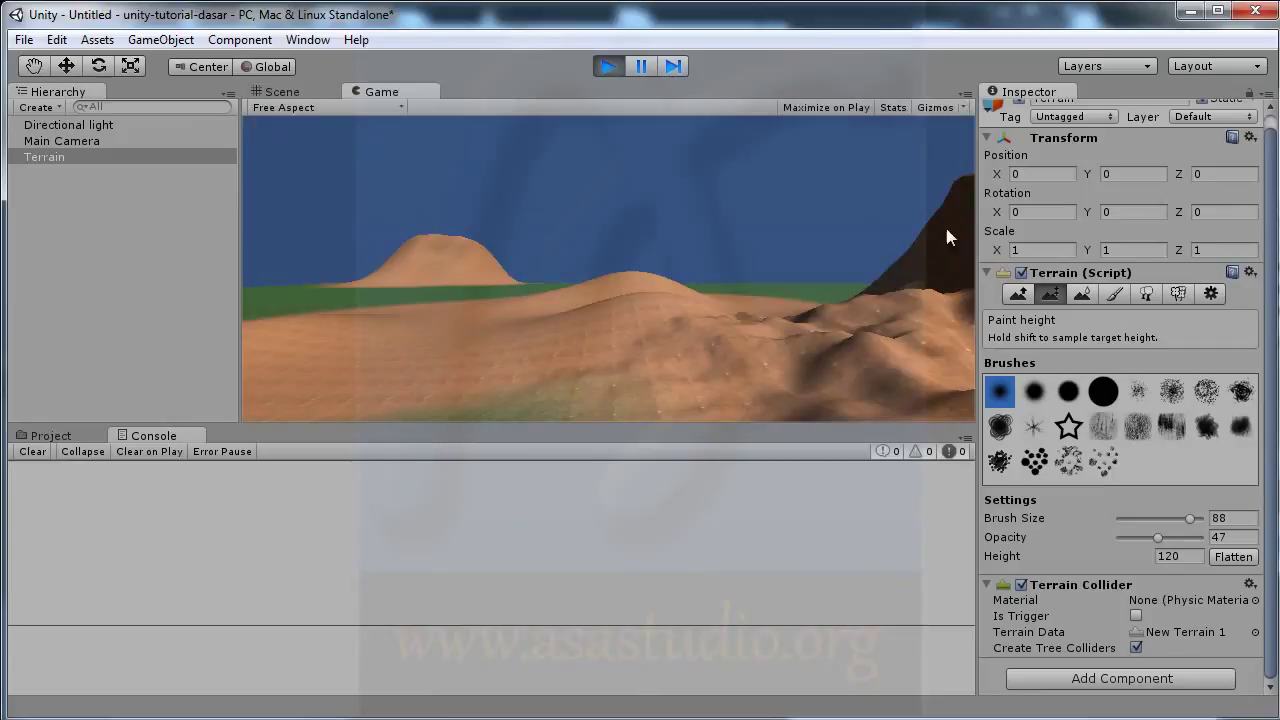
click(612, 66)
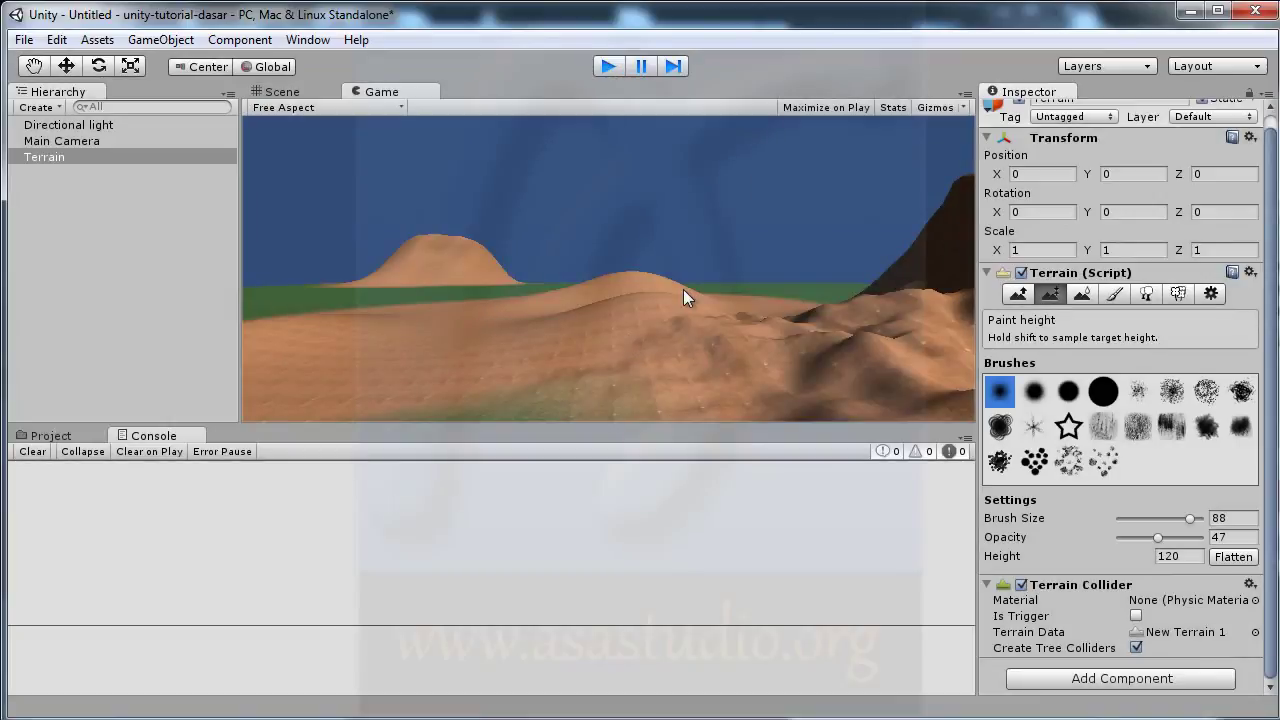
Raise the middle hill beyond the rugged ground with Paint Height at height 120, and test-play the scene.
click(594, 286)
drag(494, 260, 534, 200)
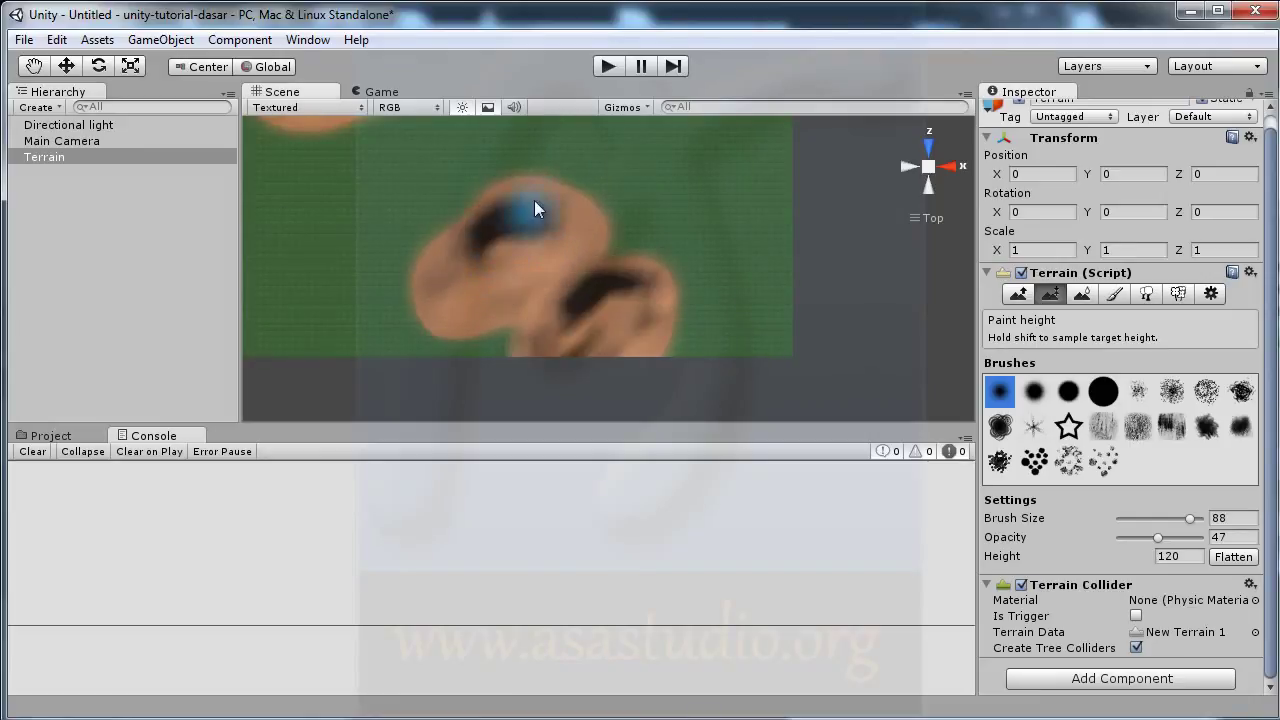
click(604, 63)
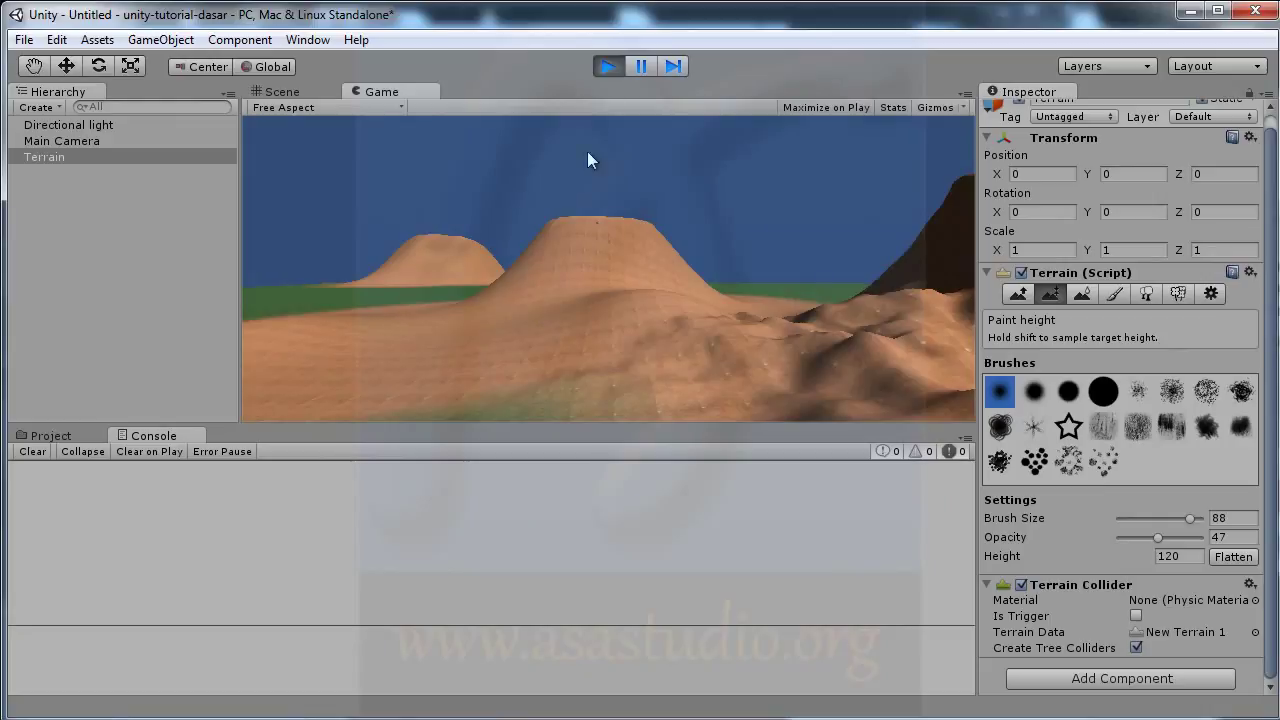
click(614, 71)
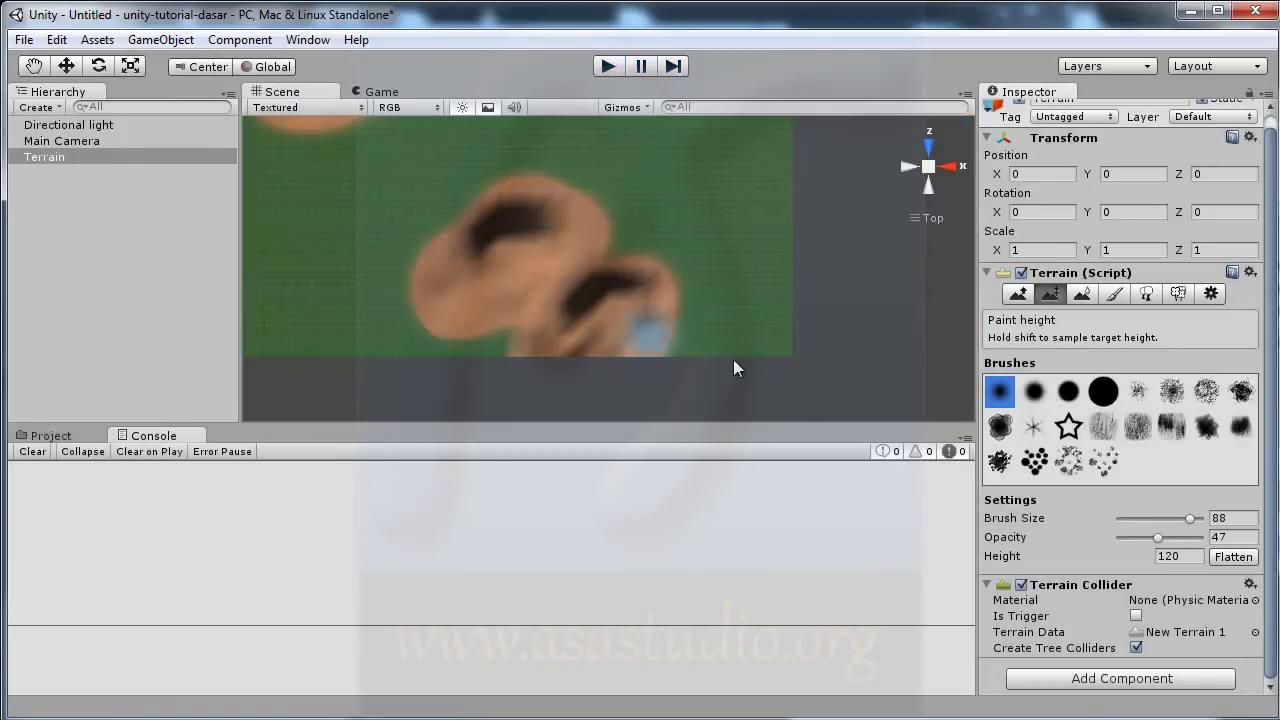
Examine the terrain's Place Trees settings and the Add Tree dialog, closing it without assigning a tree.
click(1089, 299)
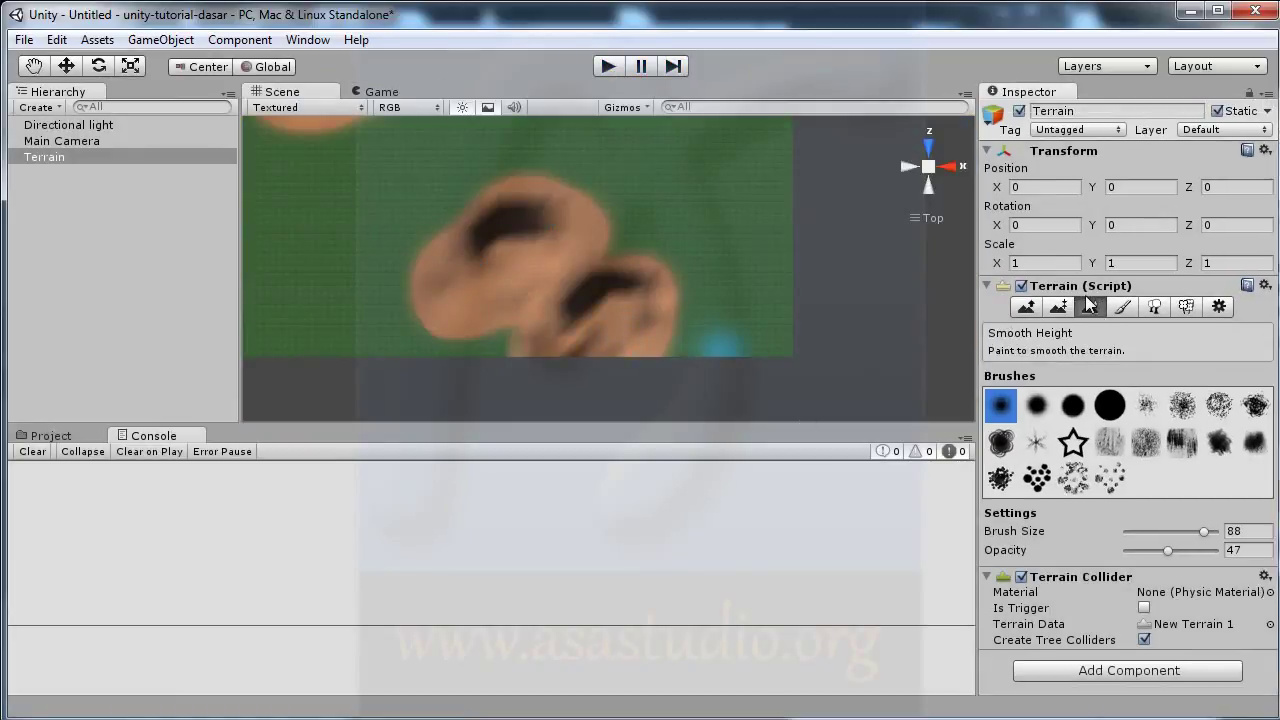
click(1155, 308)
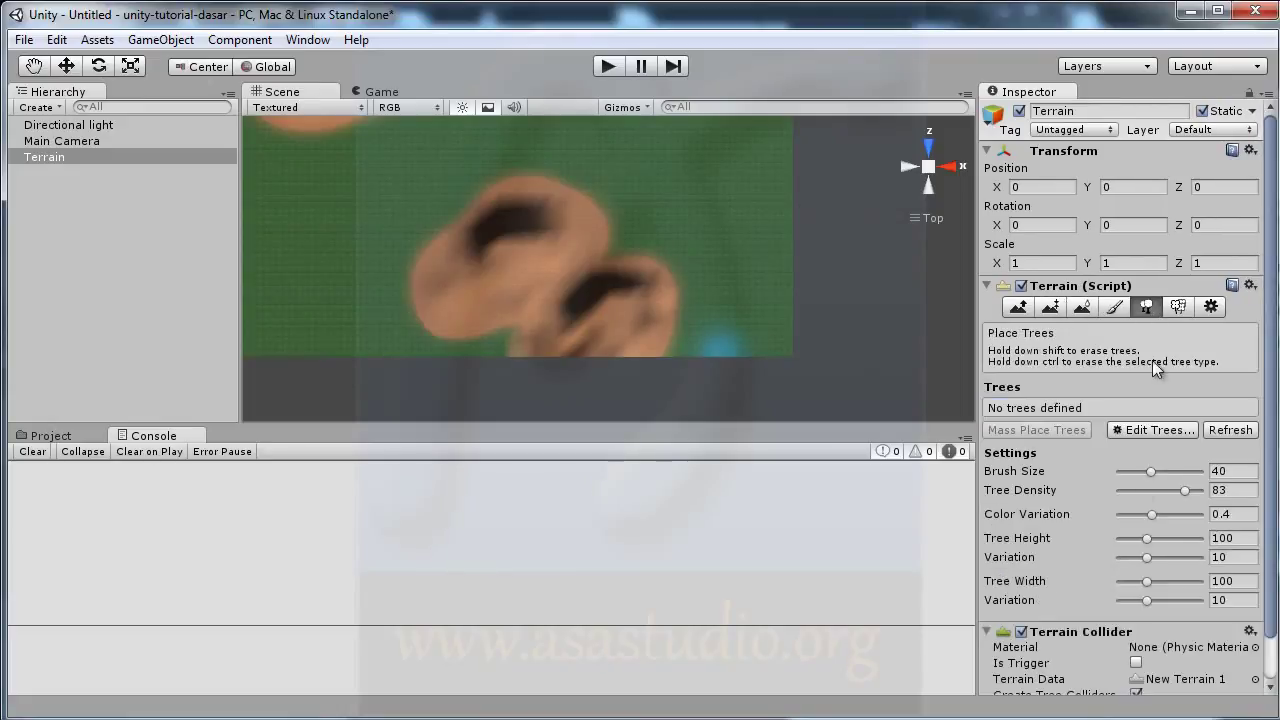
scroll(1160, 420, down, 2)
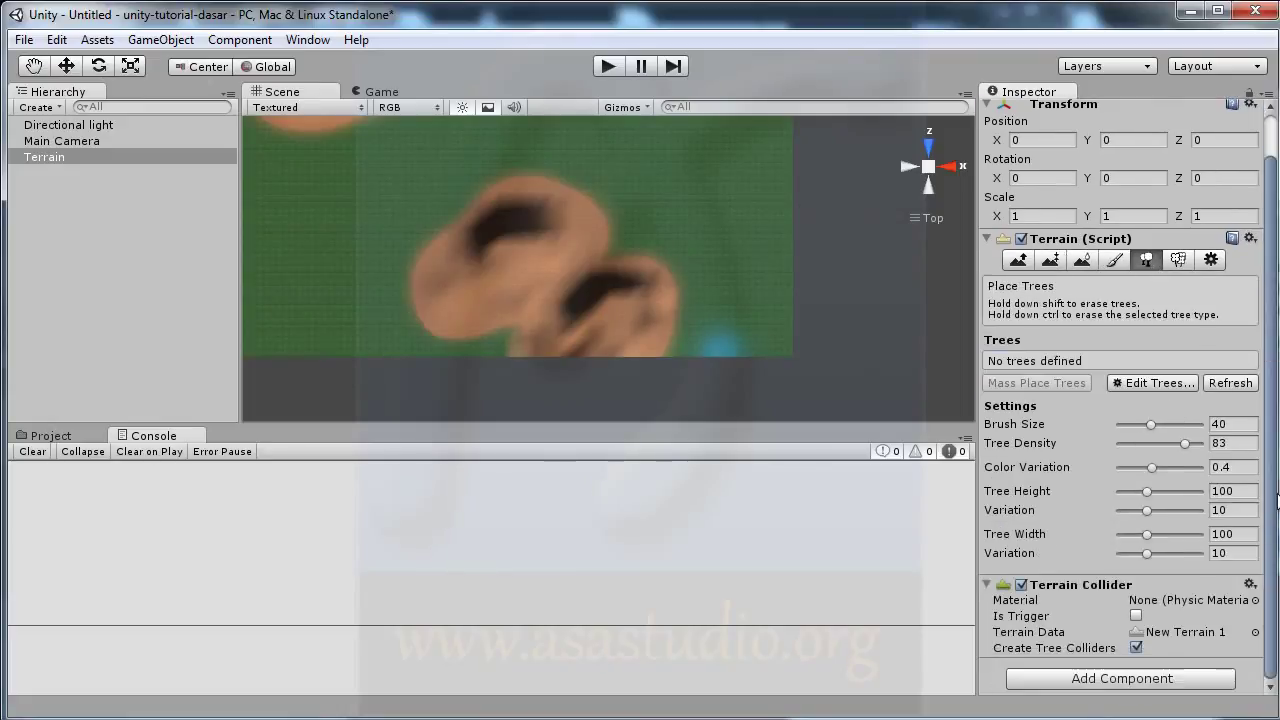
click(1146, 382)
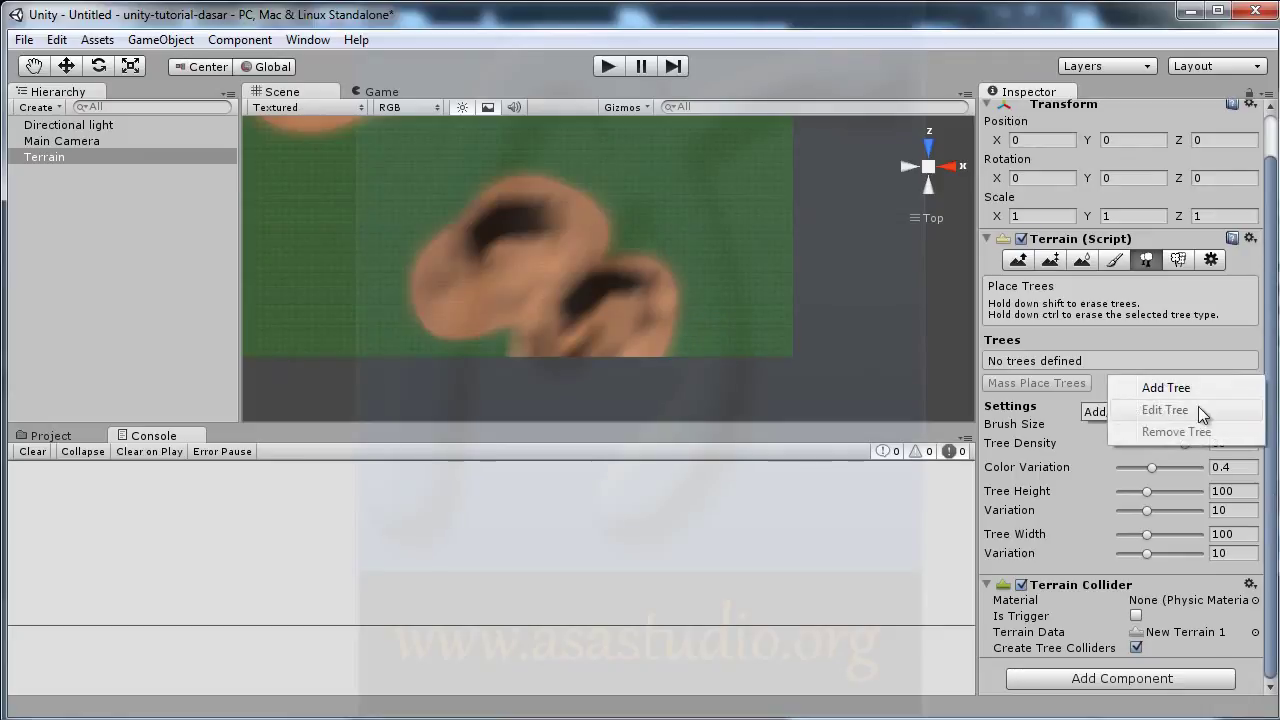
click(1196, 391)
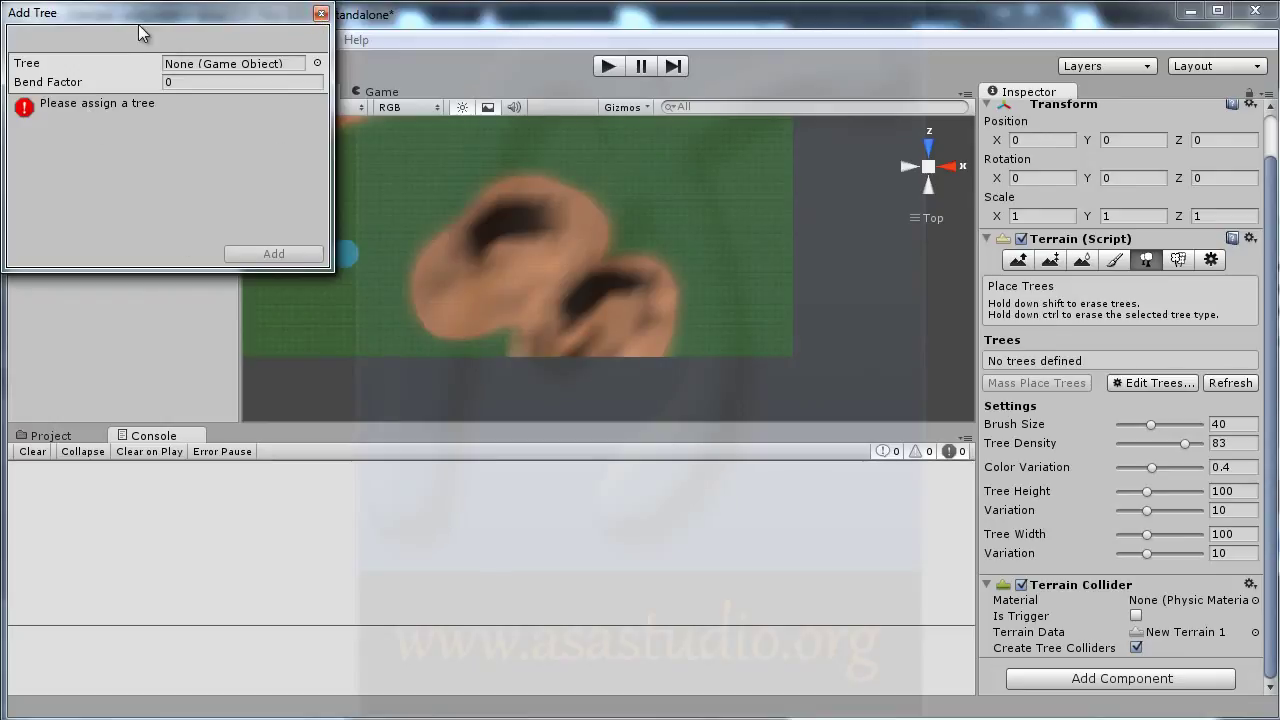
click(321, 13)
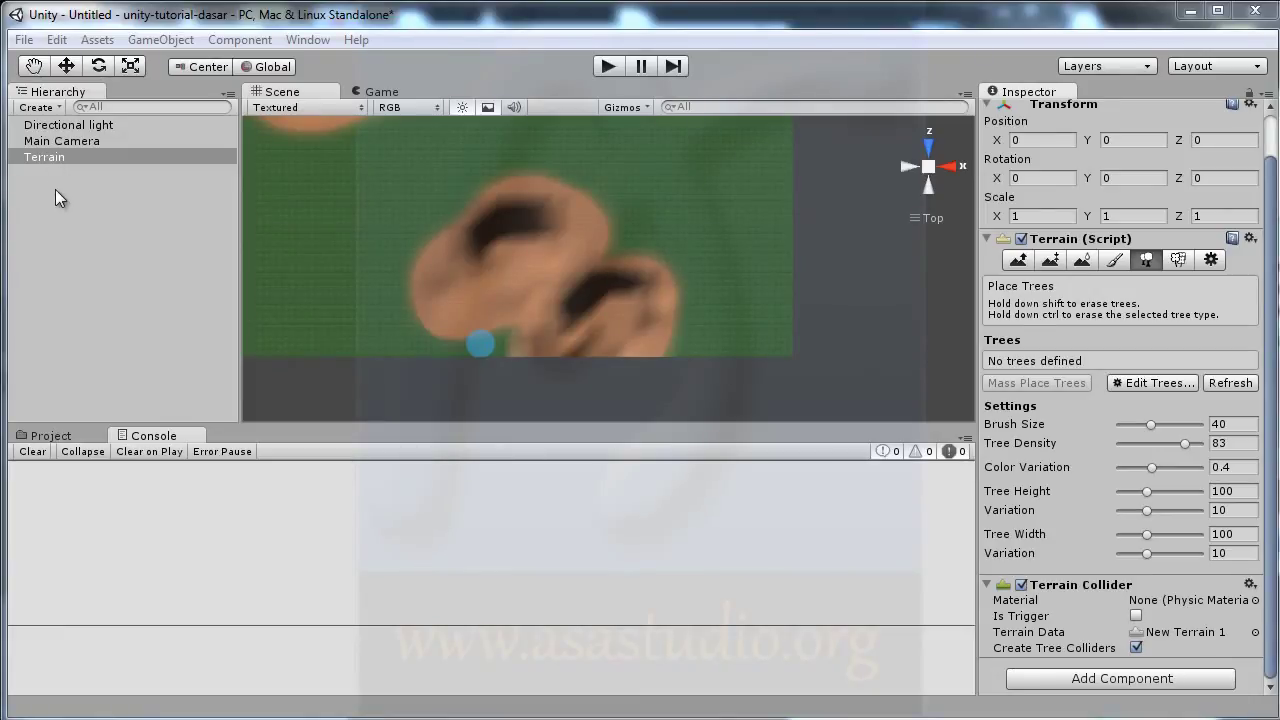
Create a sphere and move it between the hills to about X 1047, Y 89, Z 250, checking it in the Game view.
click(156, 41)
mouse_move(252, 86)
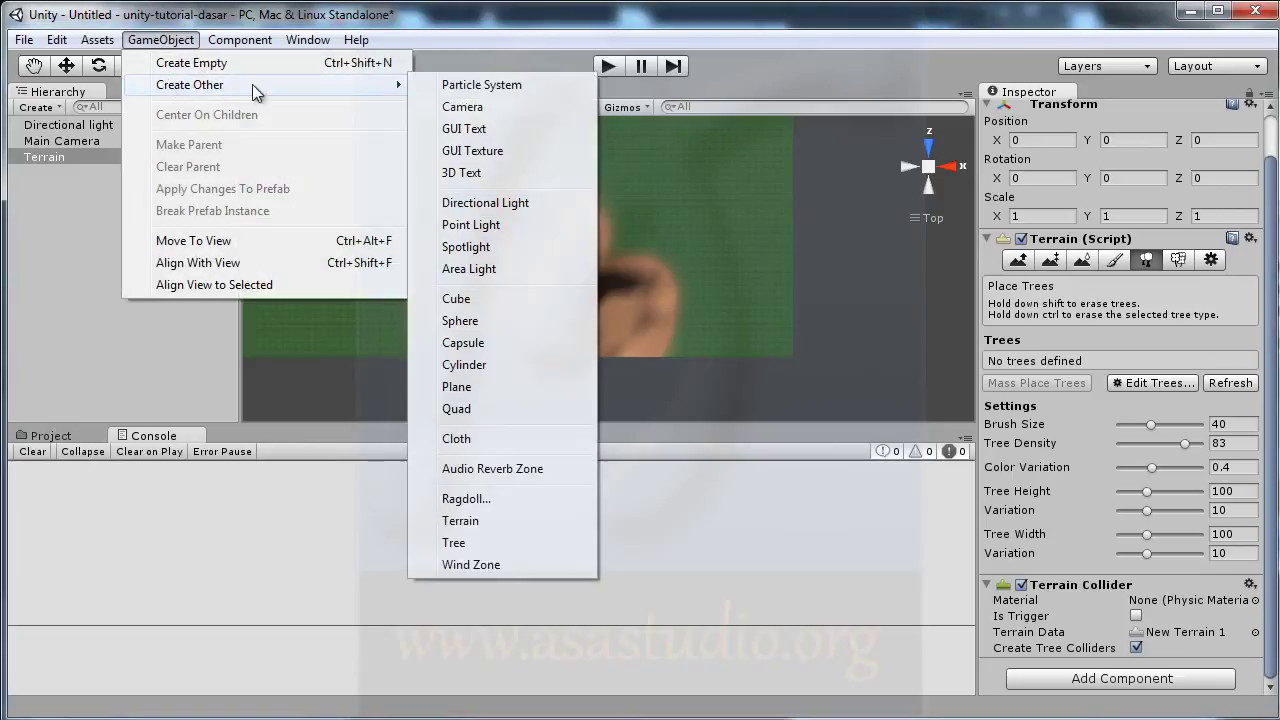
click(484, 321)
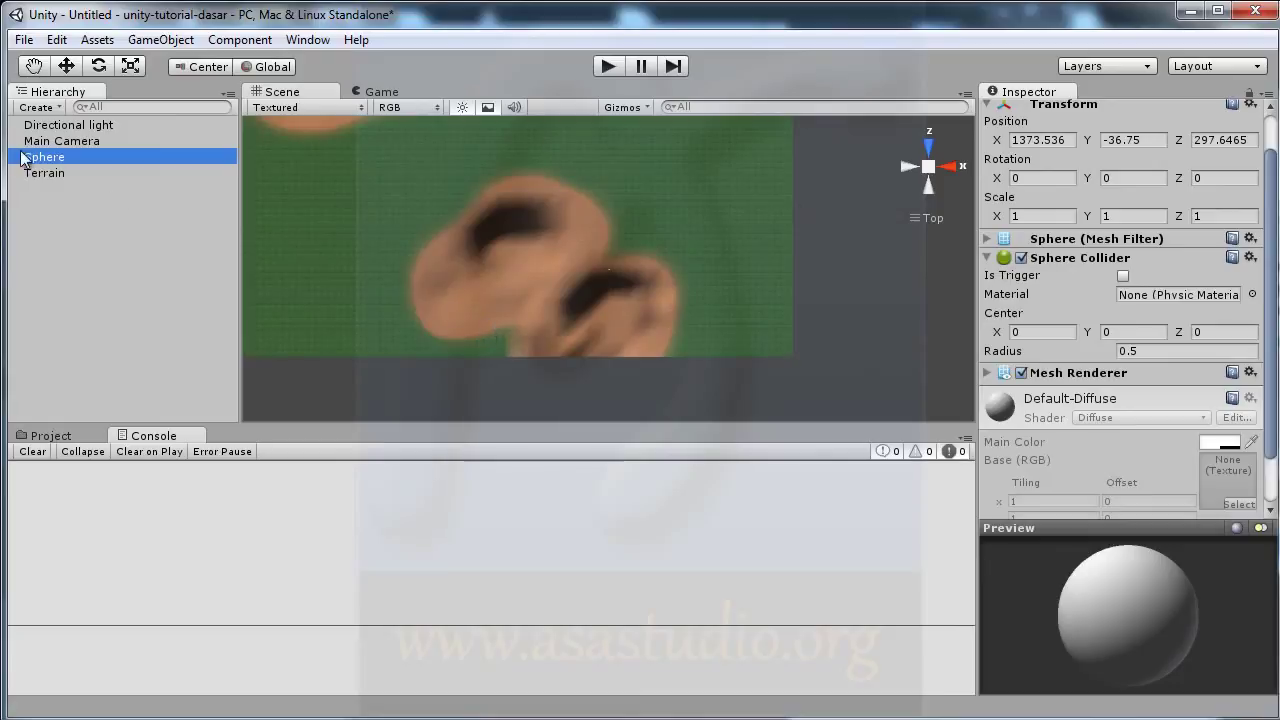
middle_drag(469, 218, 723, 257)
click(70, 66)
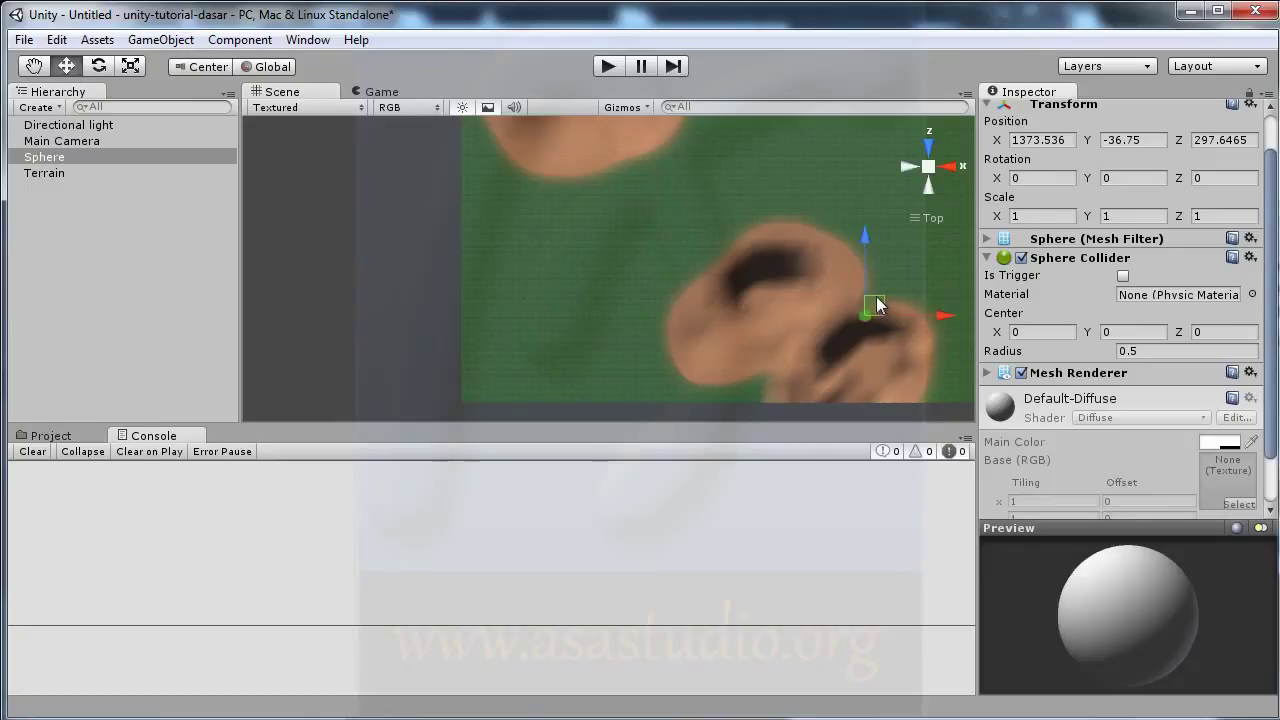
drag(877, 308, 783, 321)
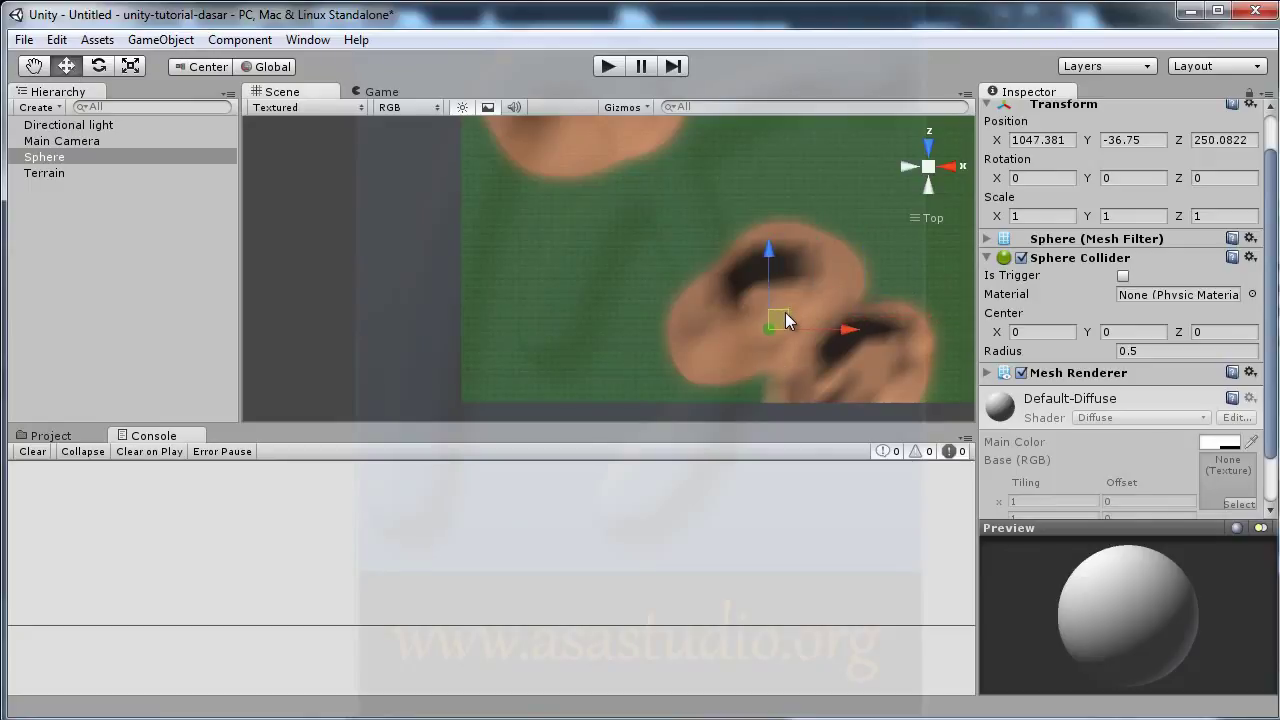
click(950, 169)
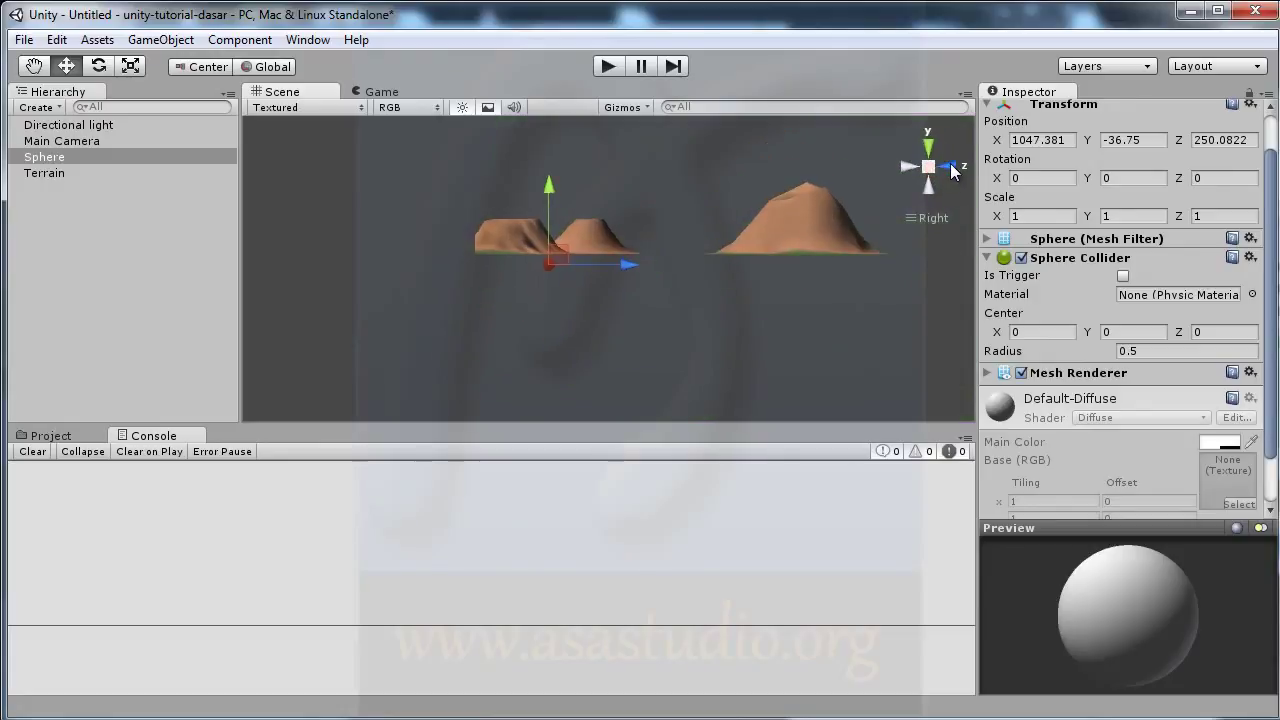
drag(549, 191, 548, 154)
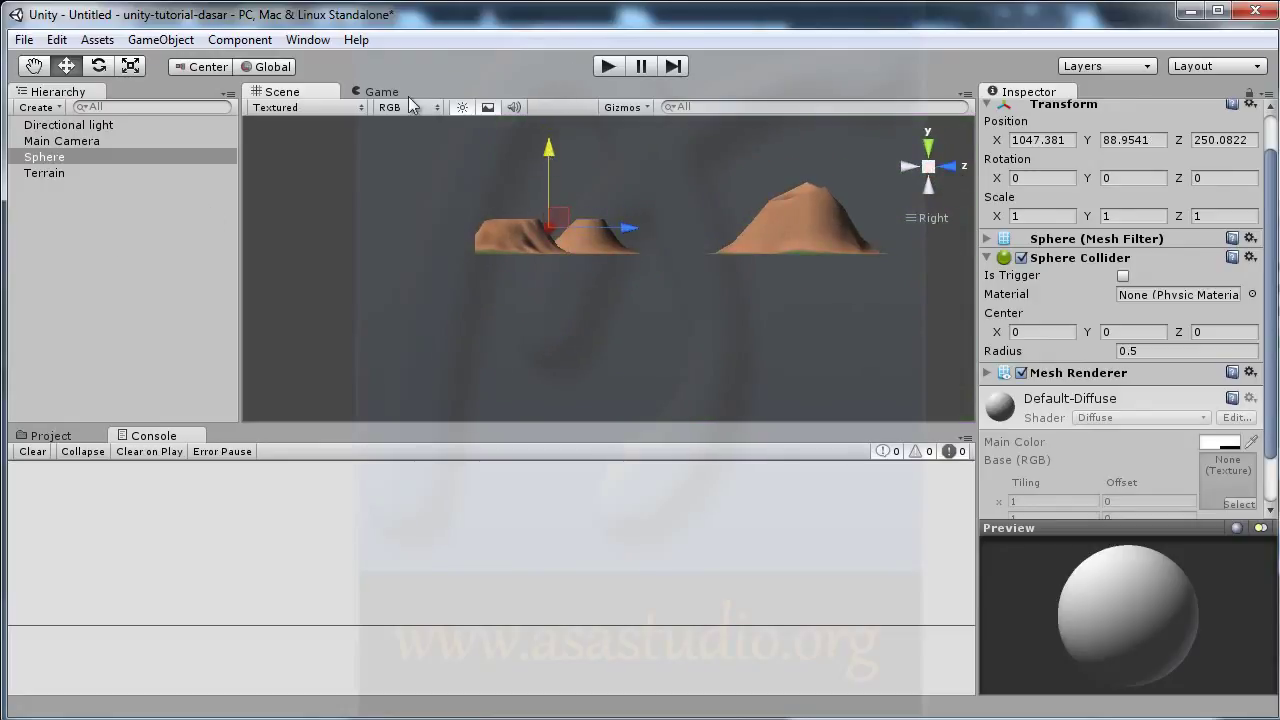
click(376, 92)
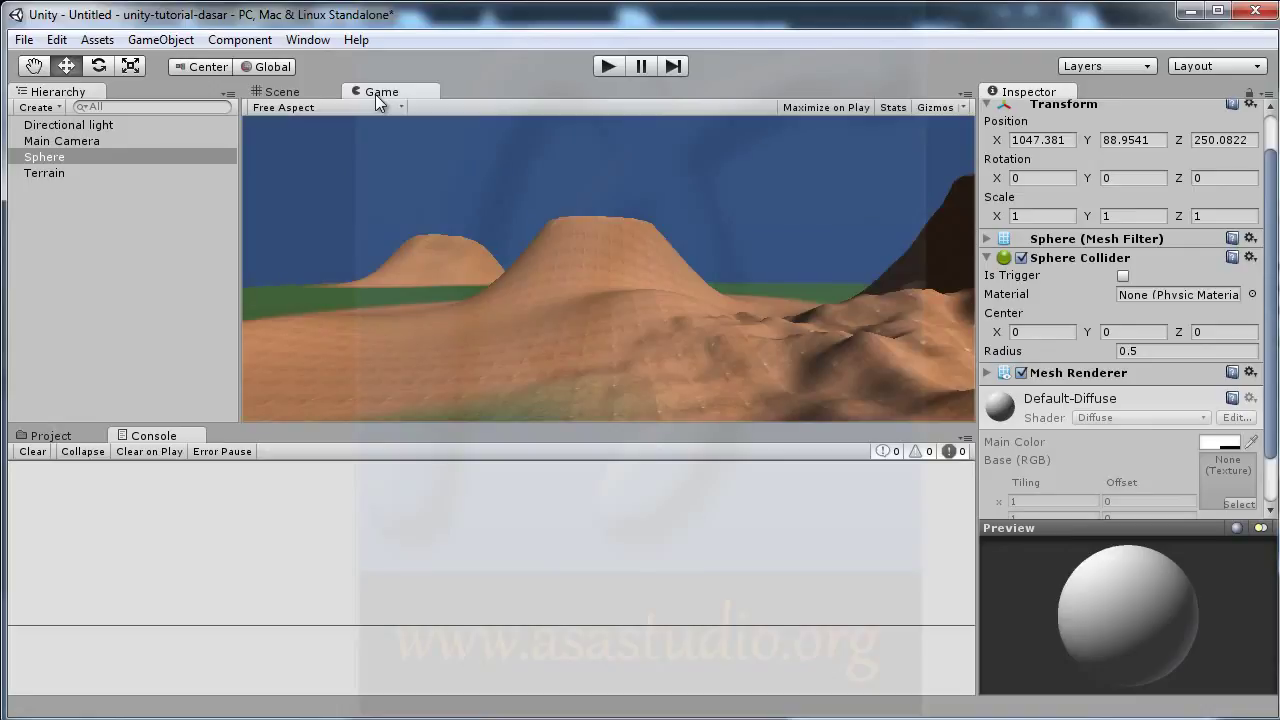
Scale the sphere uniformly to about 72.75 on all axes and check its size in the Game view.
click(279, 92)
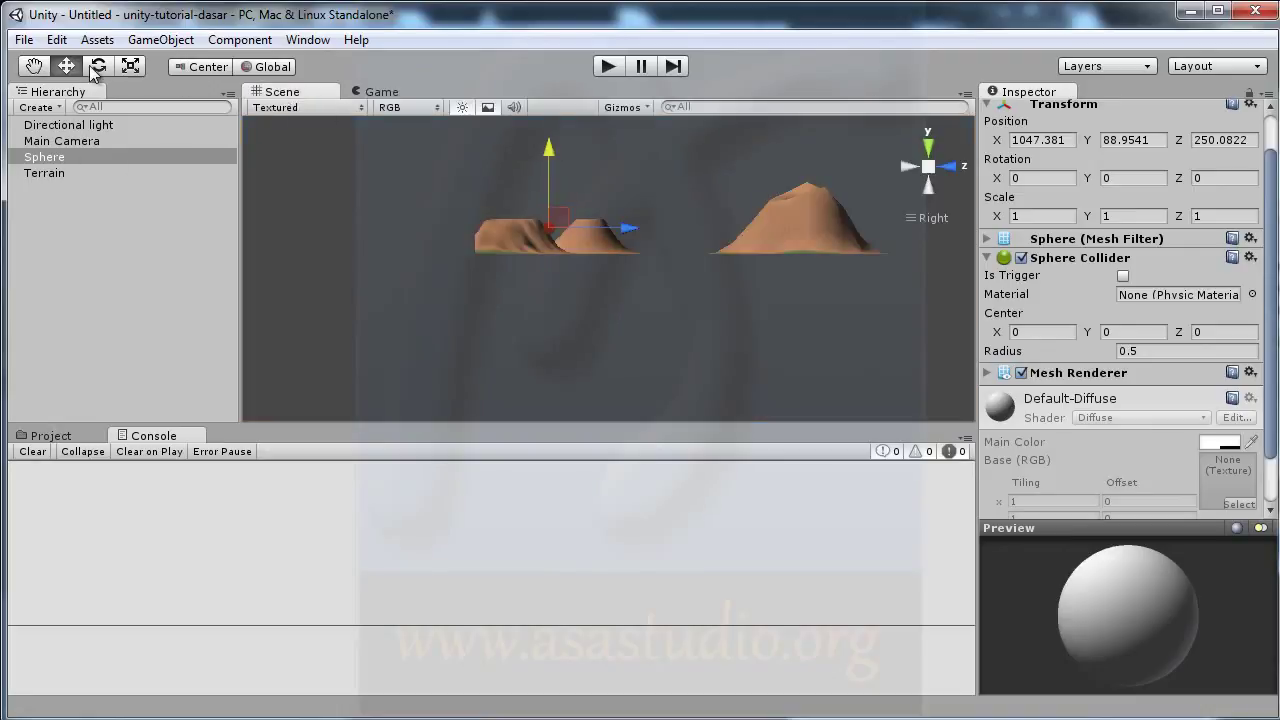
click(130, 66)
drag(548, 228, 631, 203)
drag(548, 230, 678, 138)
drag(546, 227, 714, 82)
scroll(546, 270, up, 4)
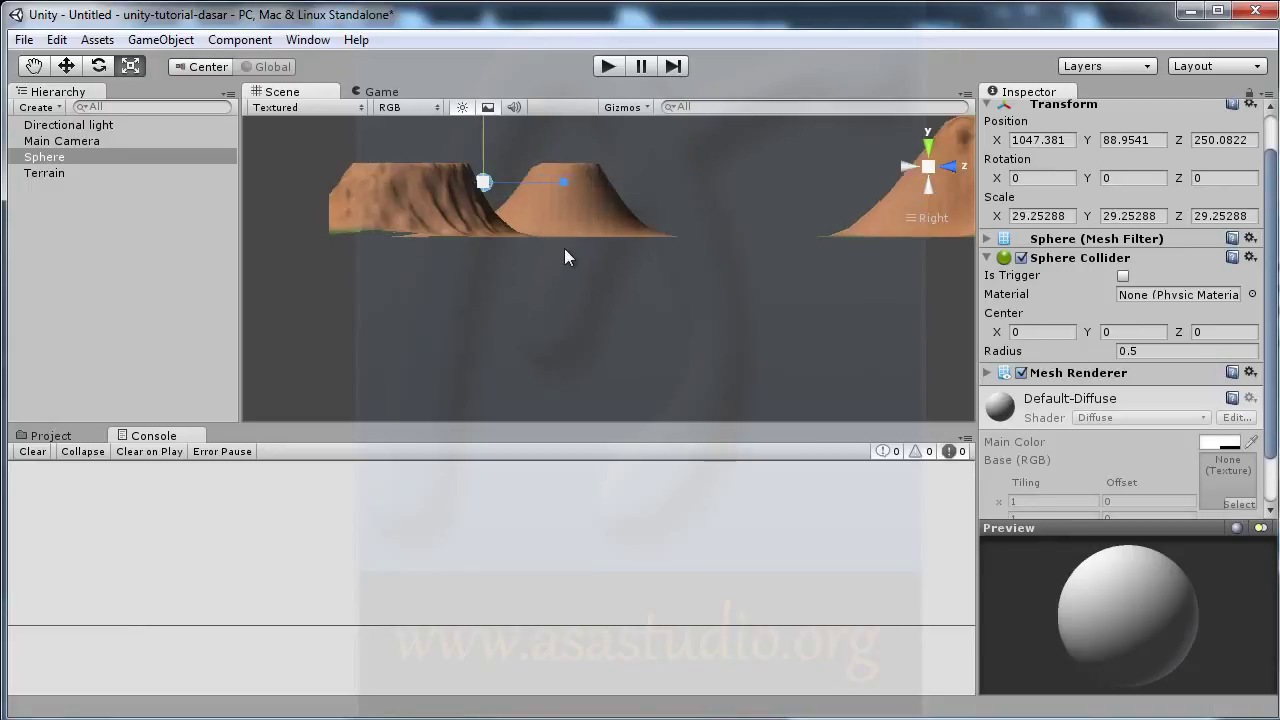
scroll(564, 248, up, 5)
scroll(445, 182, down, 4)
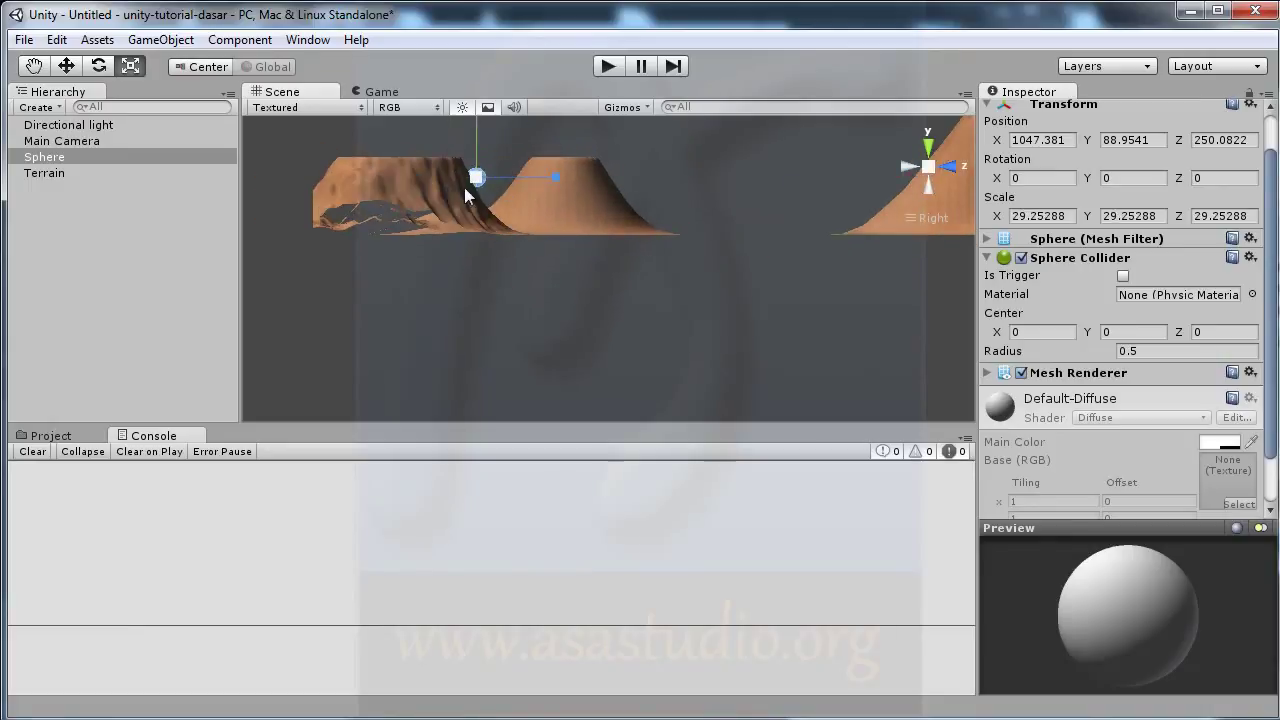
click(377, 92)
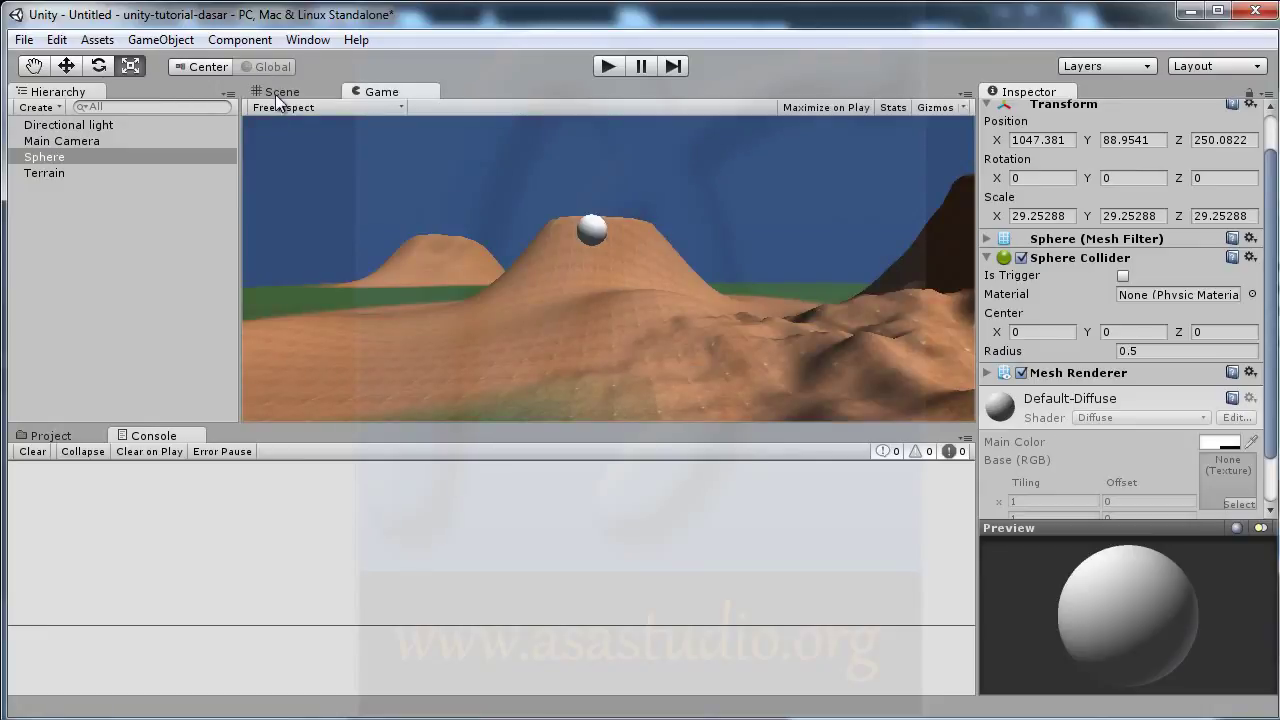
click(277, 94)
drag(478, 178, 573, 69)
click(380, 92)
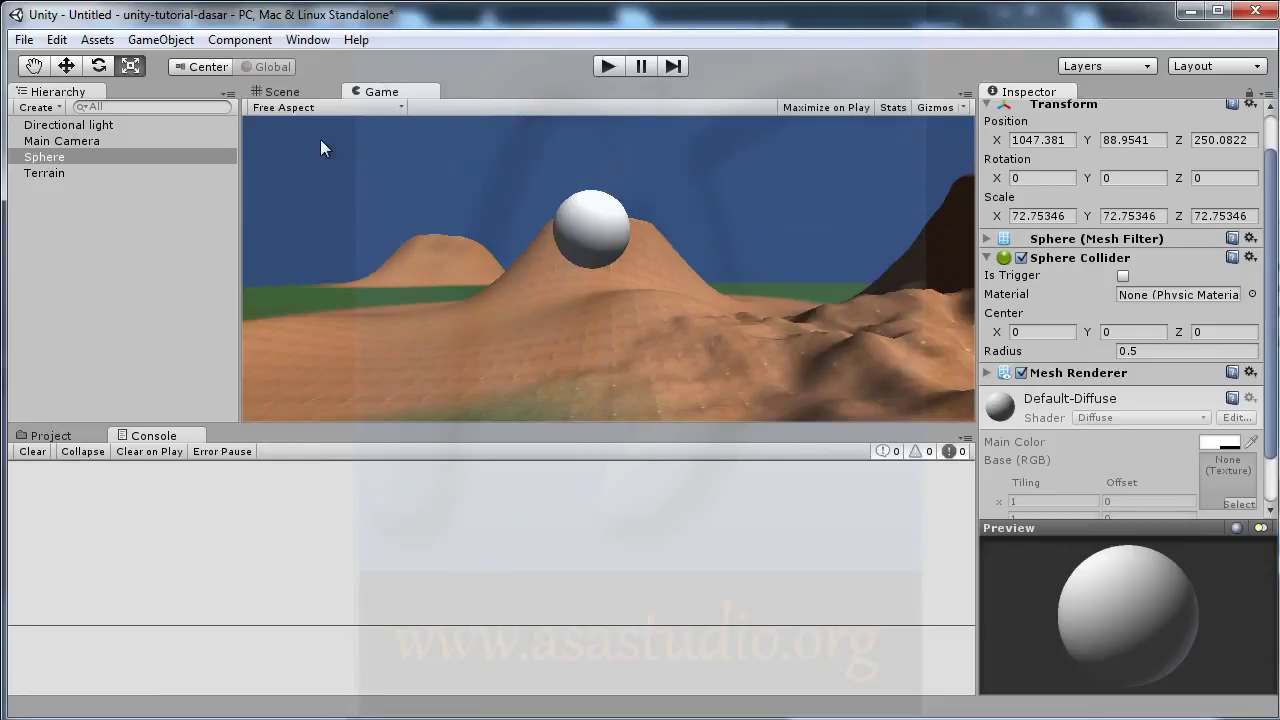
Lower the sphere towards the terrain to about Y 61.35, checking it from several sides and in the Game view.
click(285, 92)
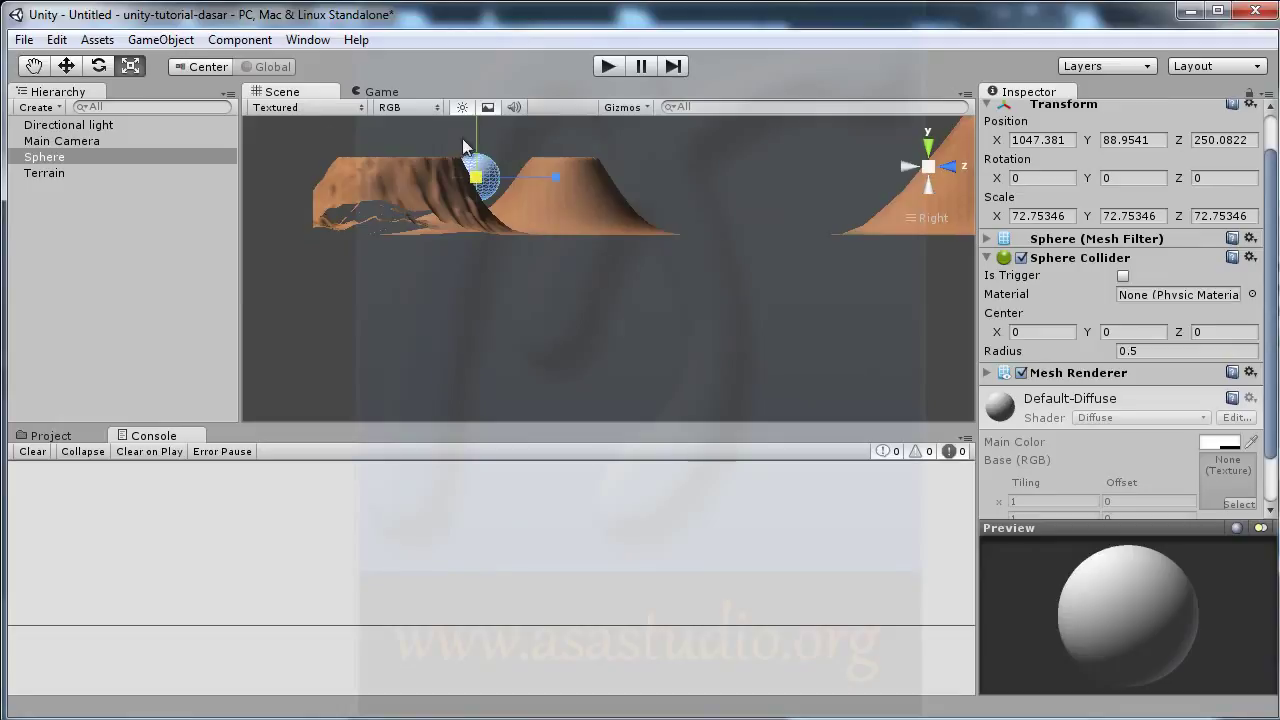
click(68, 67)
click(266, 67)
drag(476, 140, 477, 152)
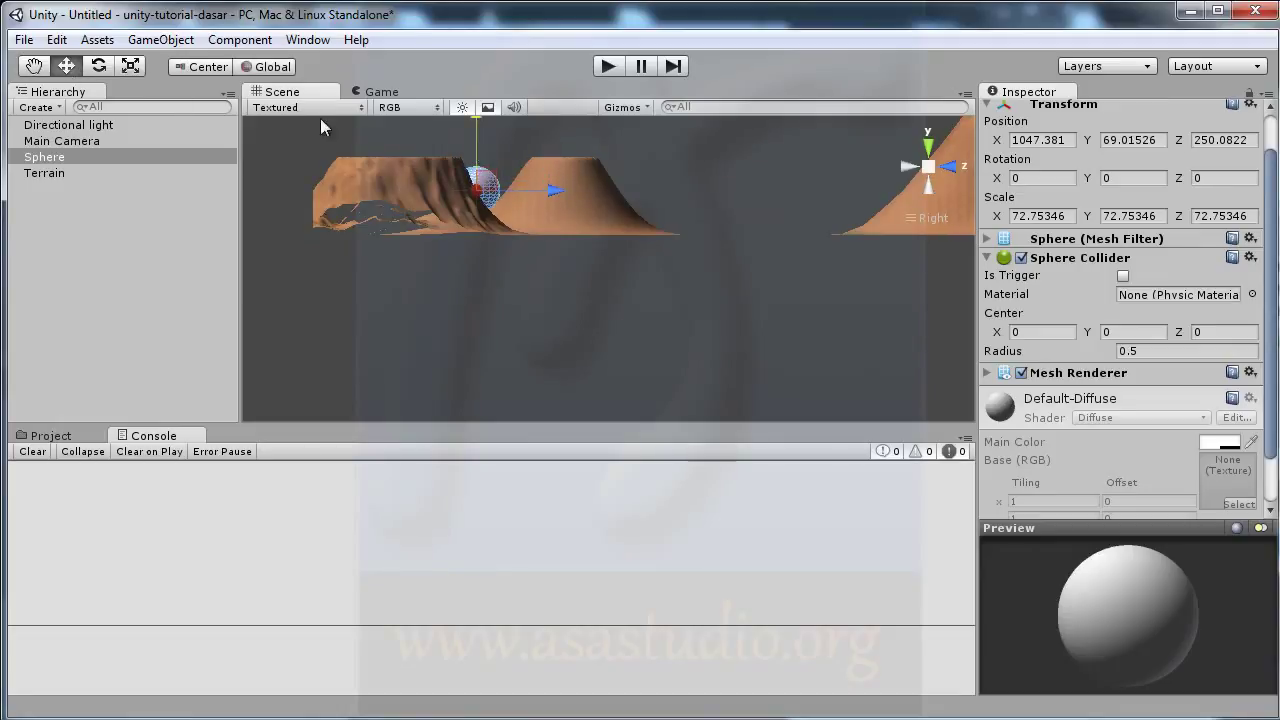
click(949, 168)
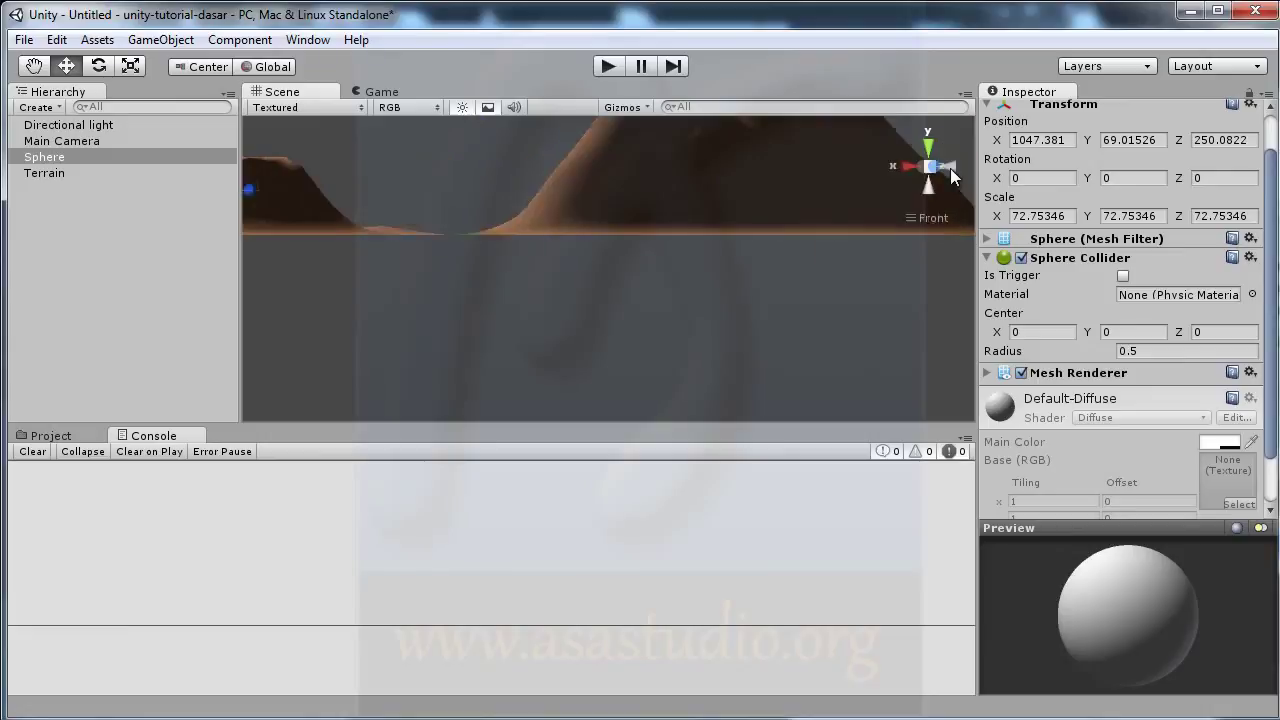
middle_drag(314, 243, 716, 297)
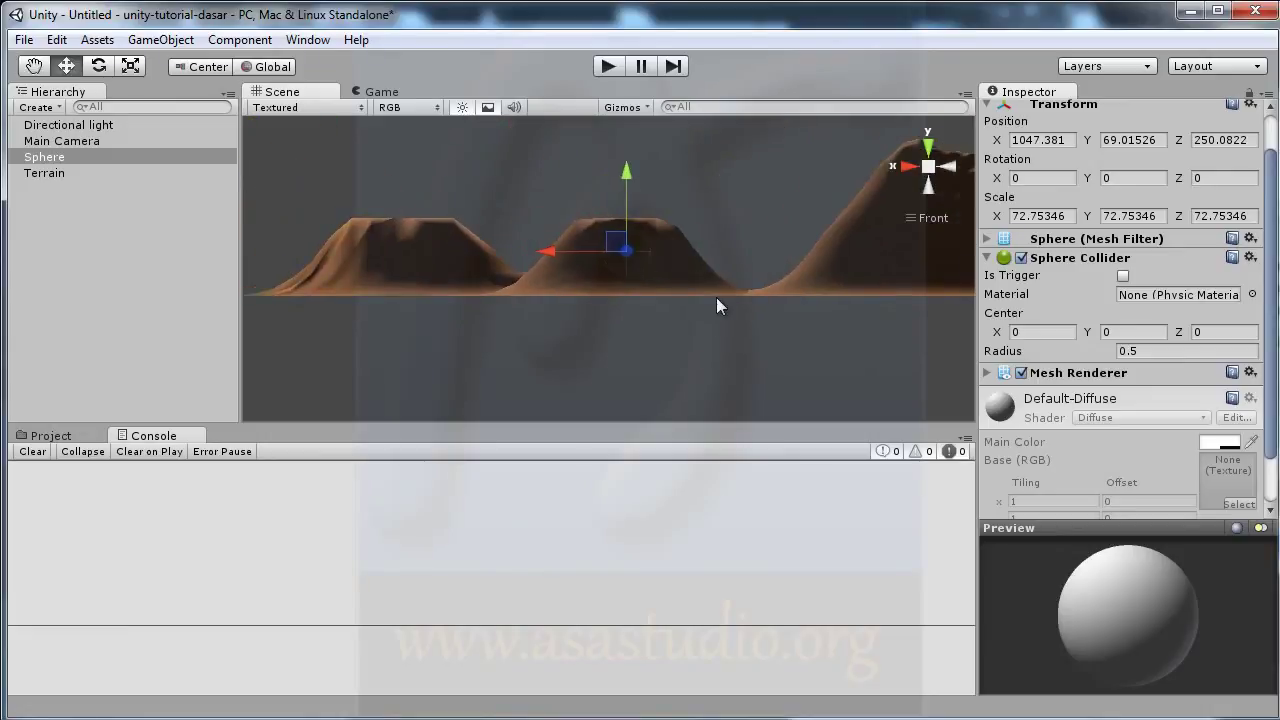
click(948, 168)
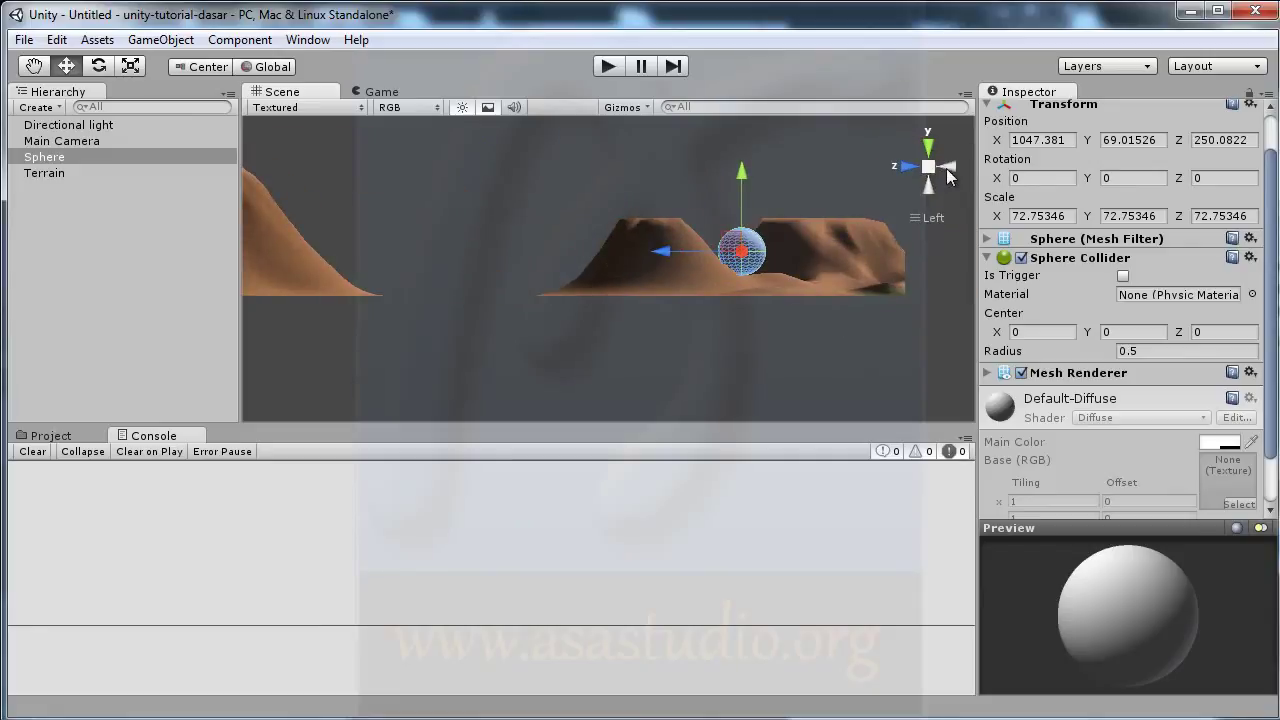
click(948, 170)
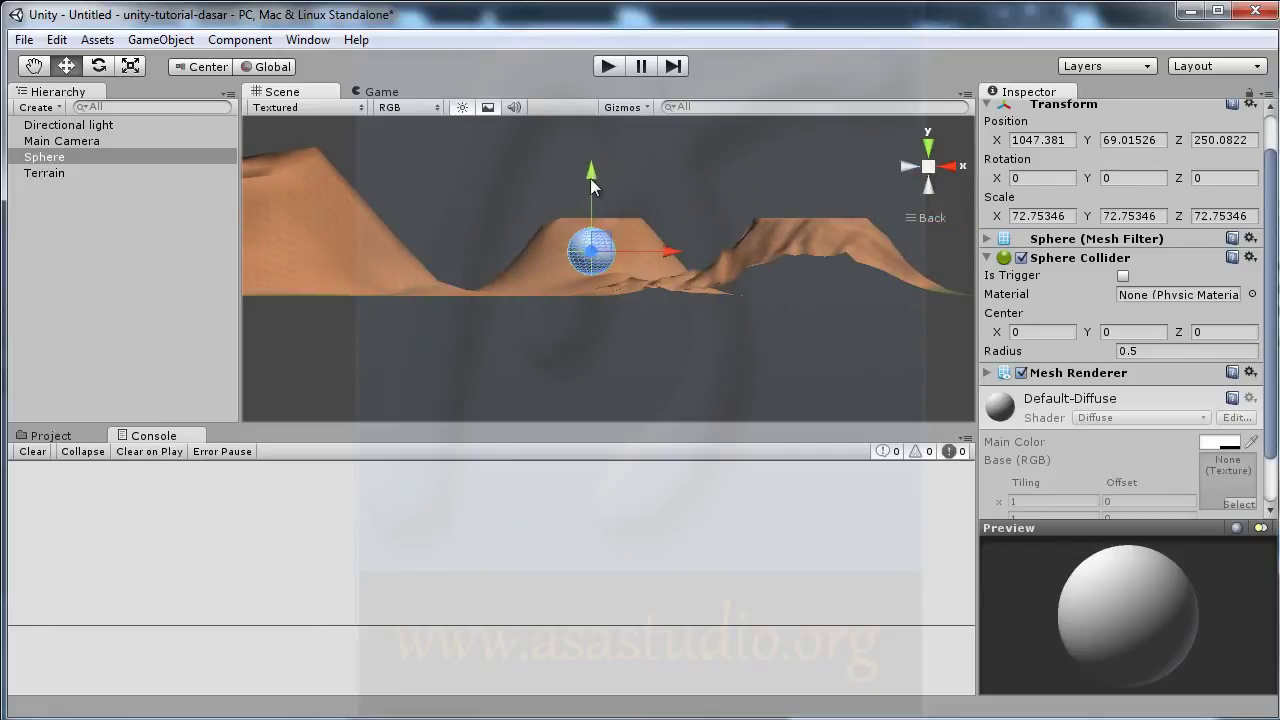
drag(594, 179, 600, 183)
click(378, 92)
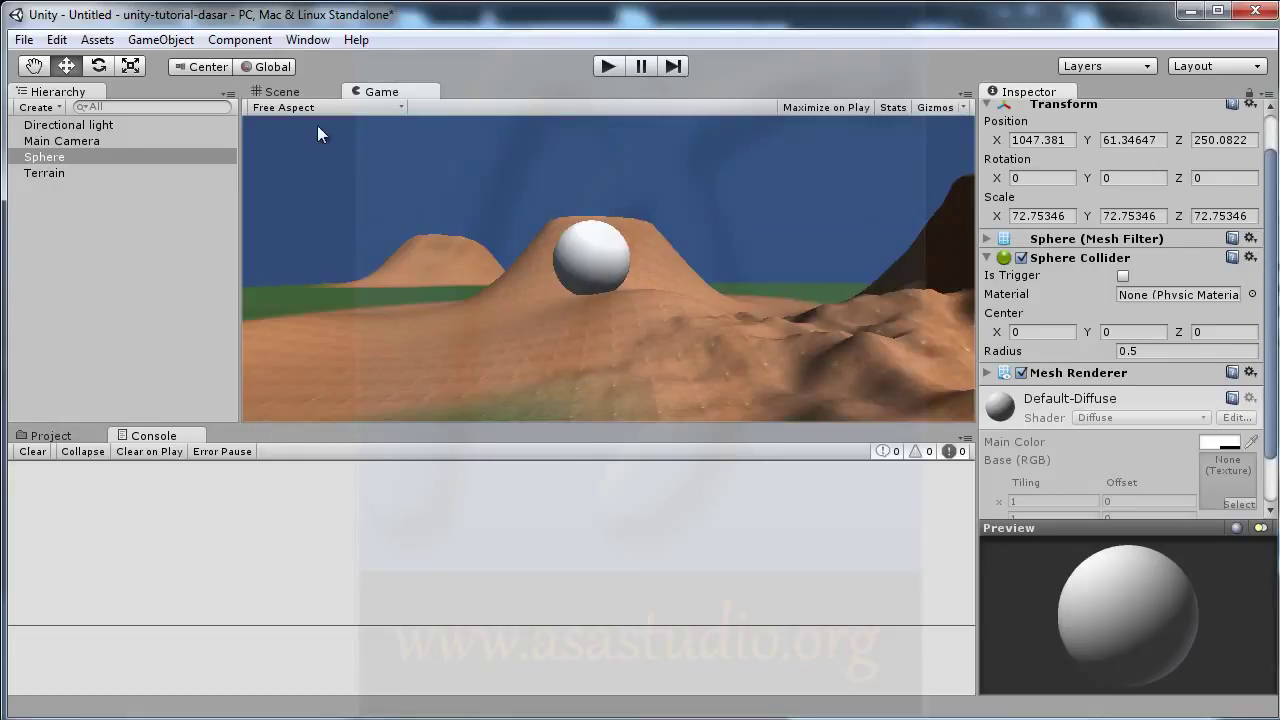
Create a new material named rumput2 in the project's Material folder.
click(281, 92)
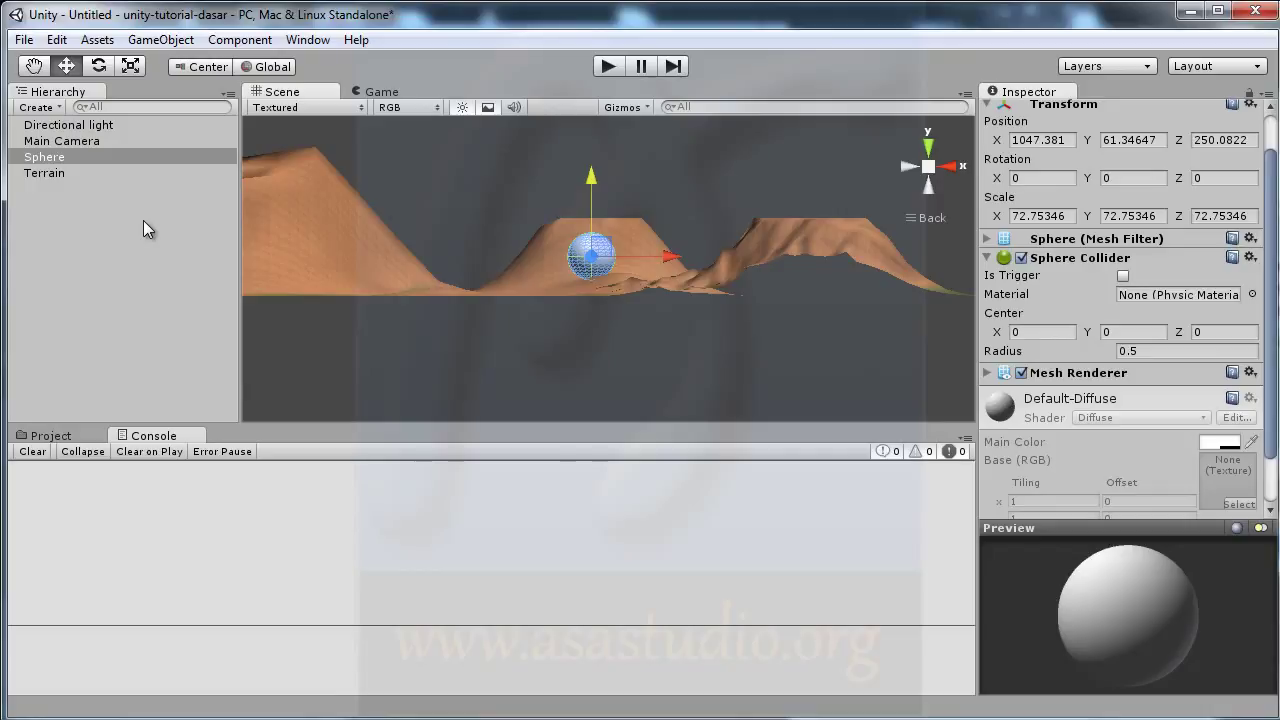
click(48, 437)
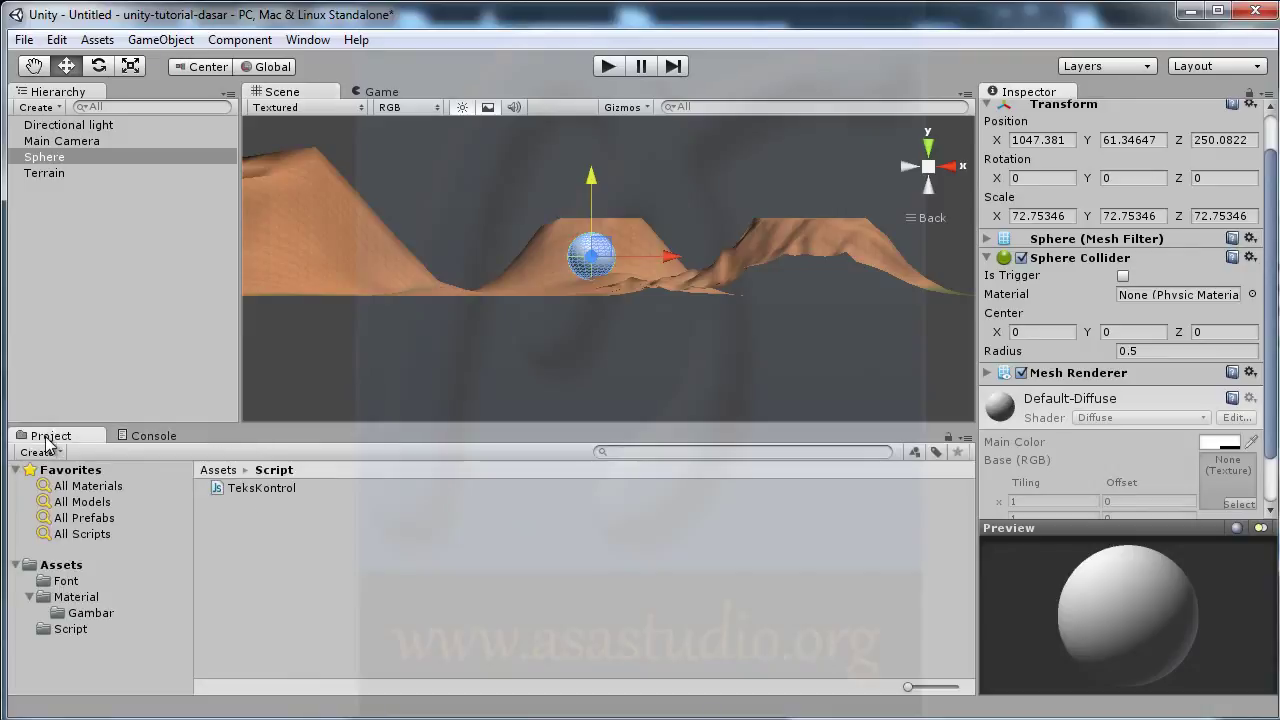
click(72, 600)
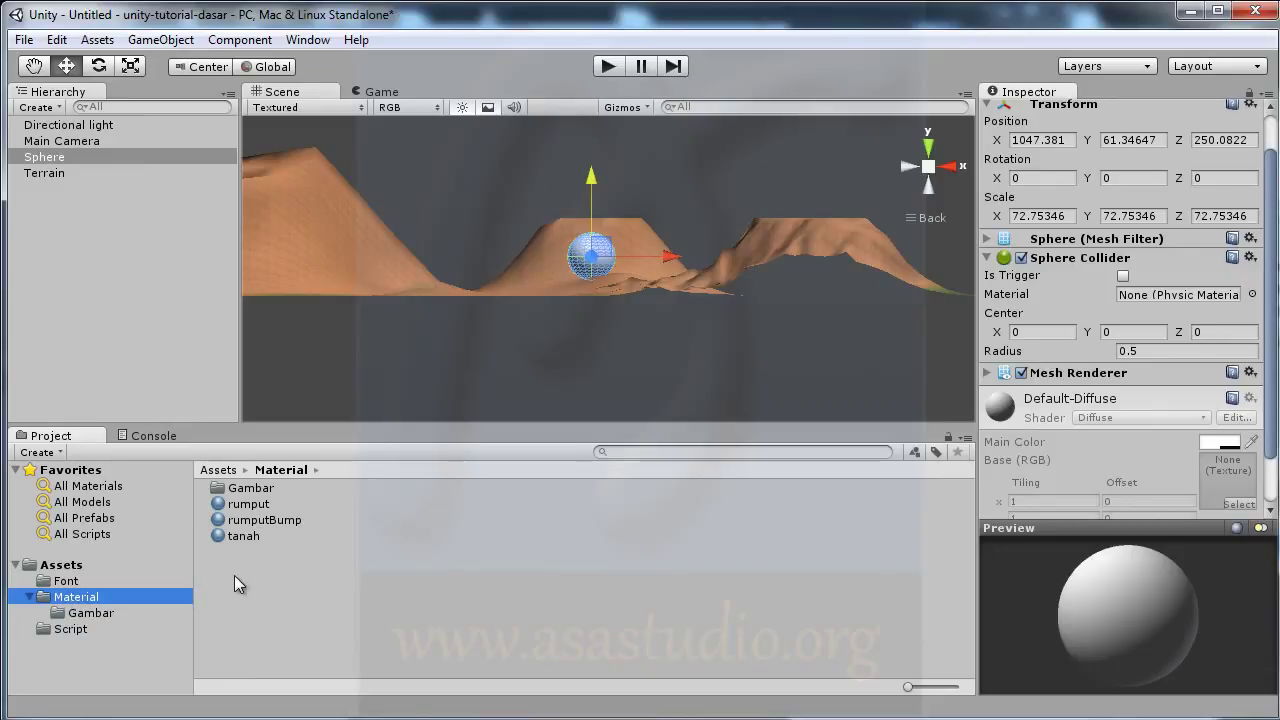
right_click(226, 576)
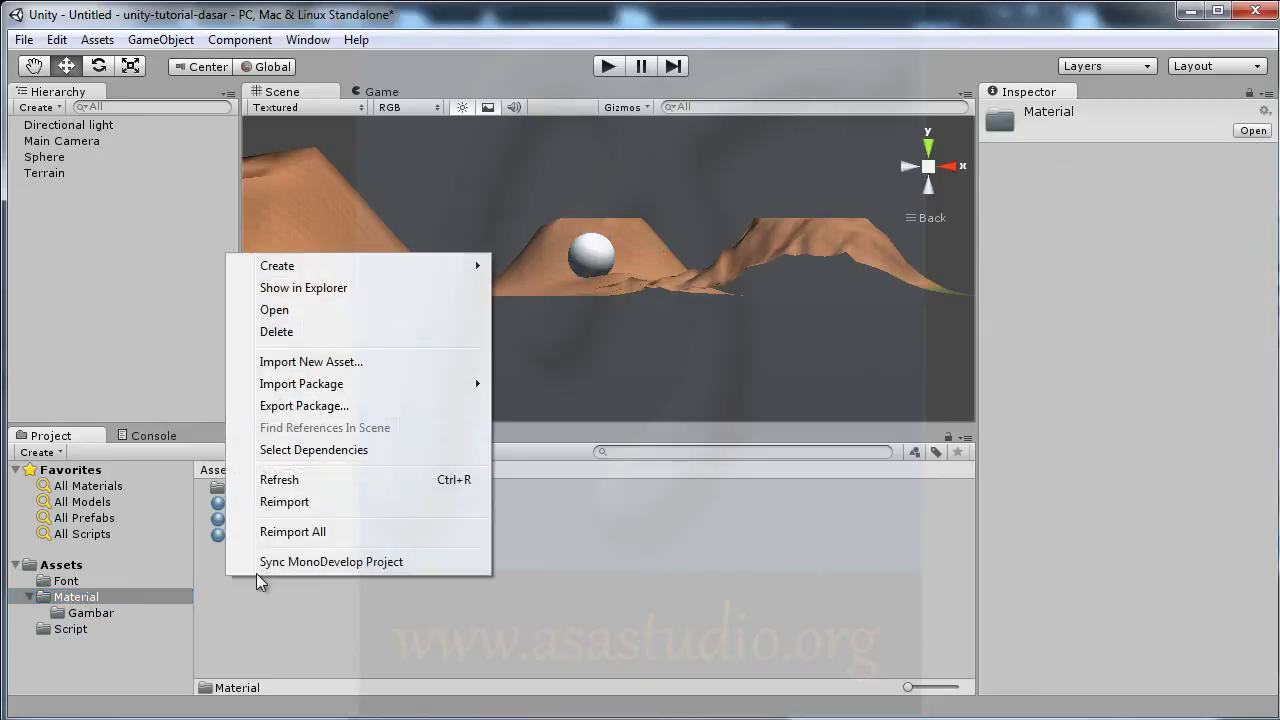
mouse_move(327, 262)
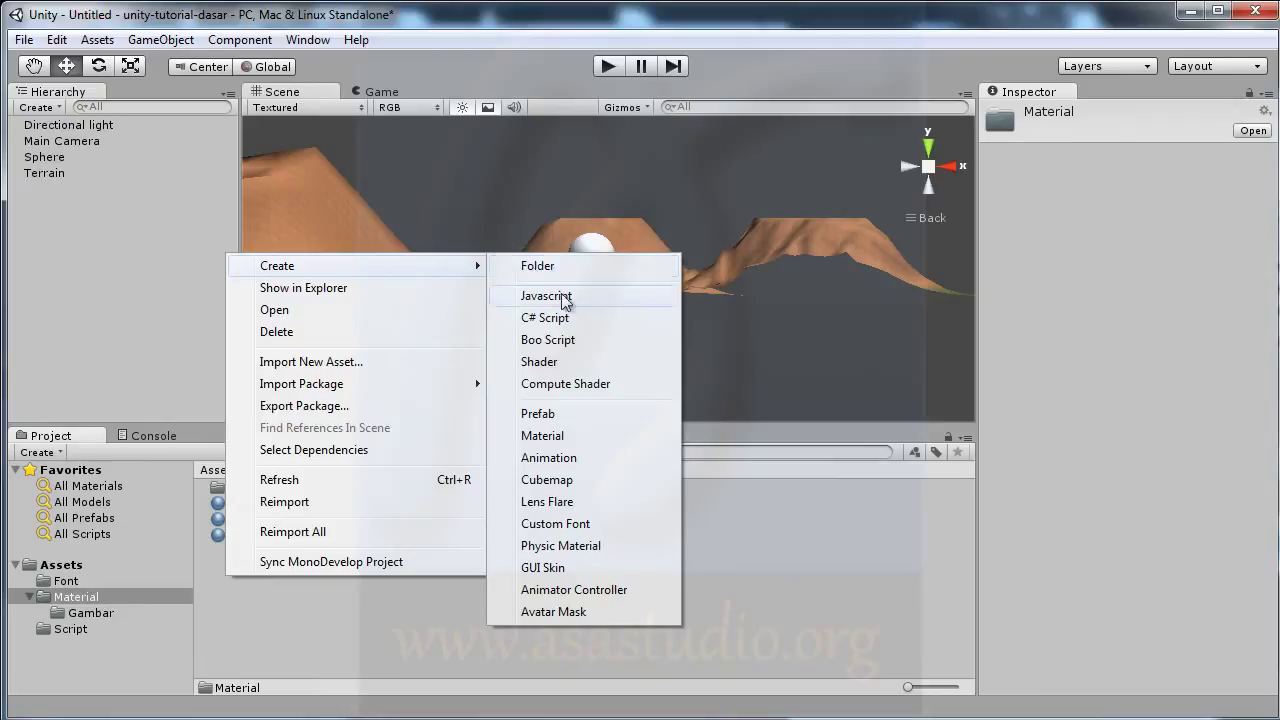
click(562, 436)
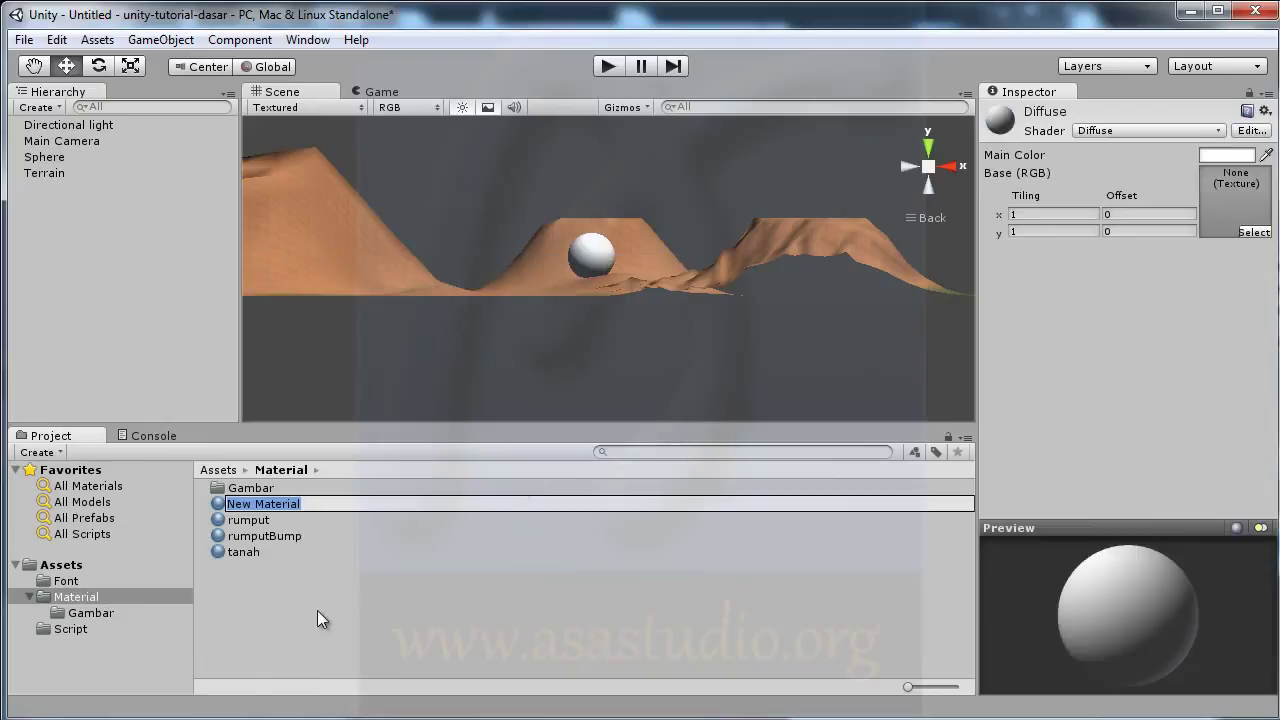
text(r)
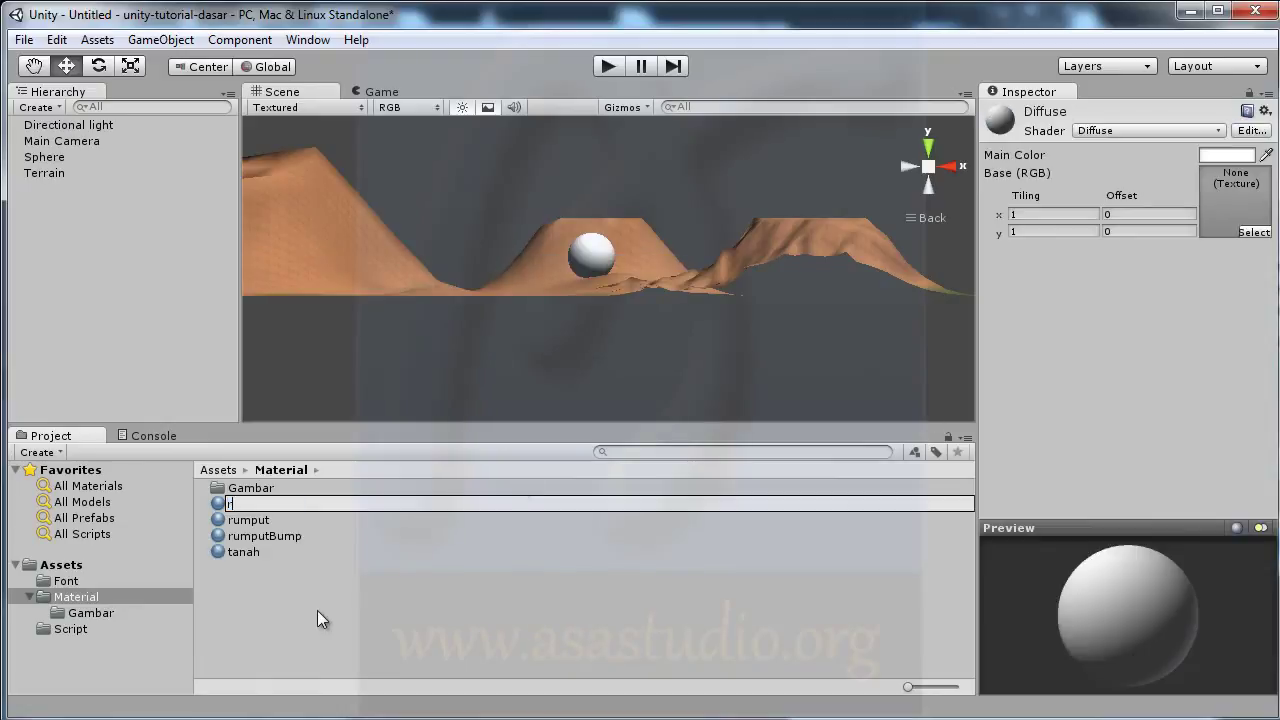
text(umput)
text(2)
key(Return)
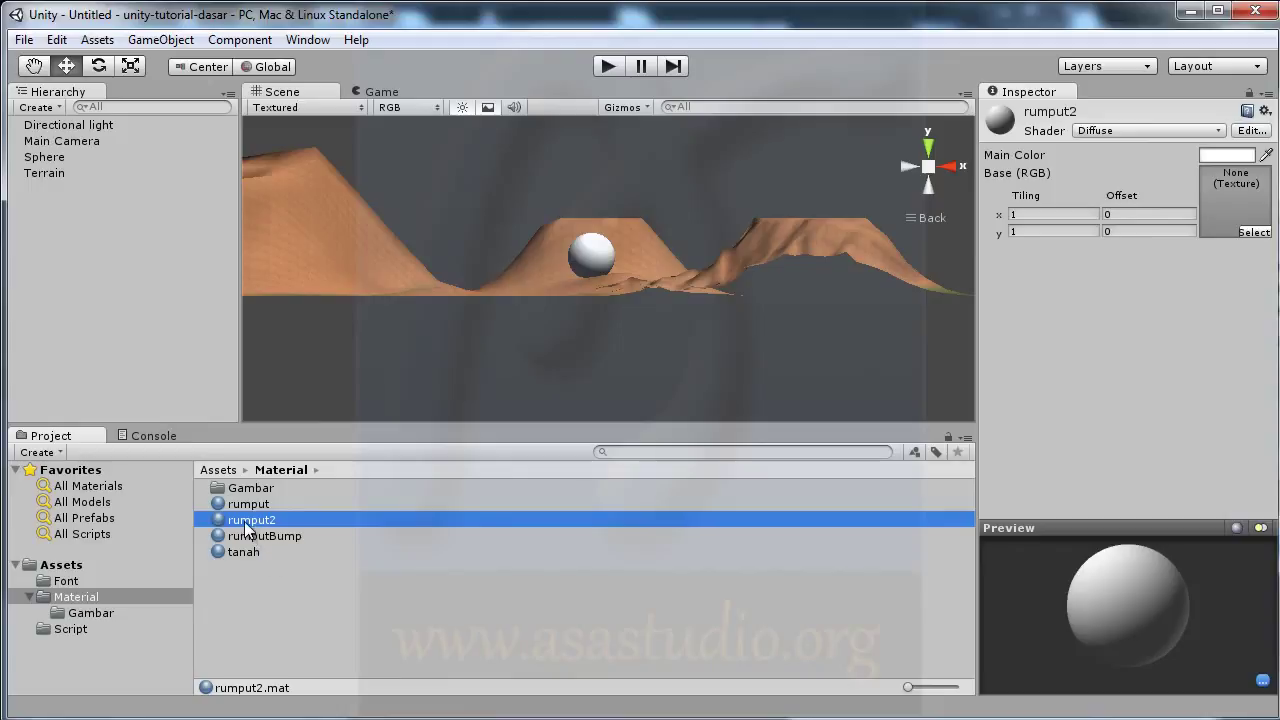
Assign the rumput grass texture as the base texture of the rumput2 material.
click(1254, 232)
click(396, 173)
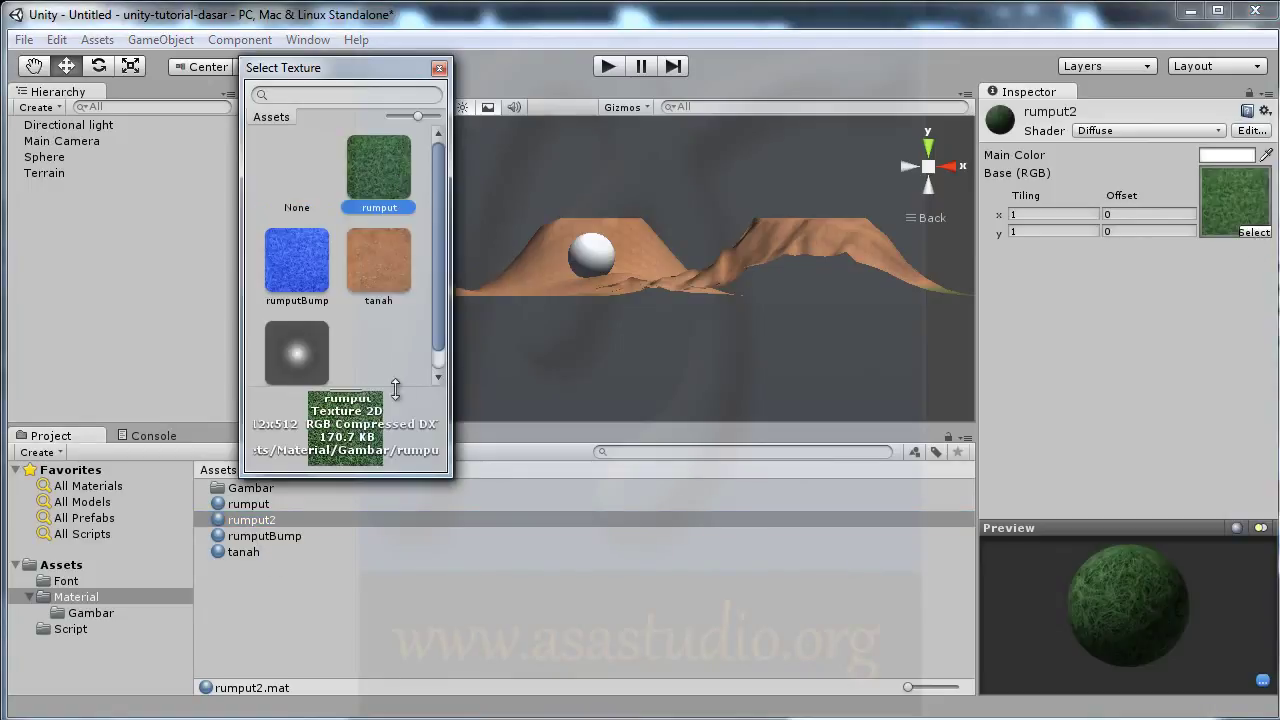
double_click(393, 172)
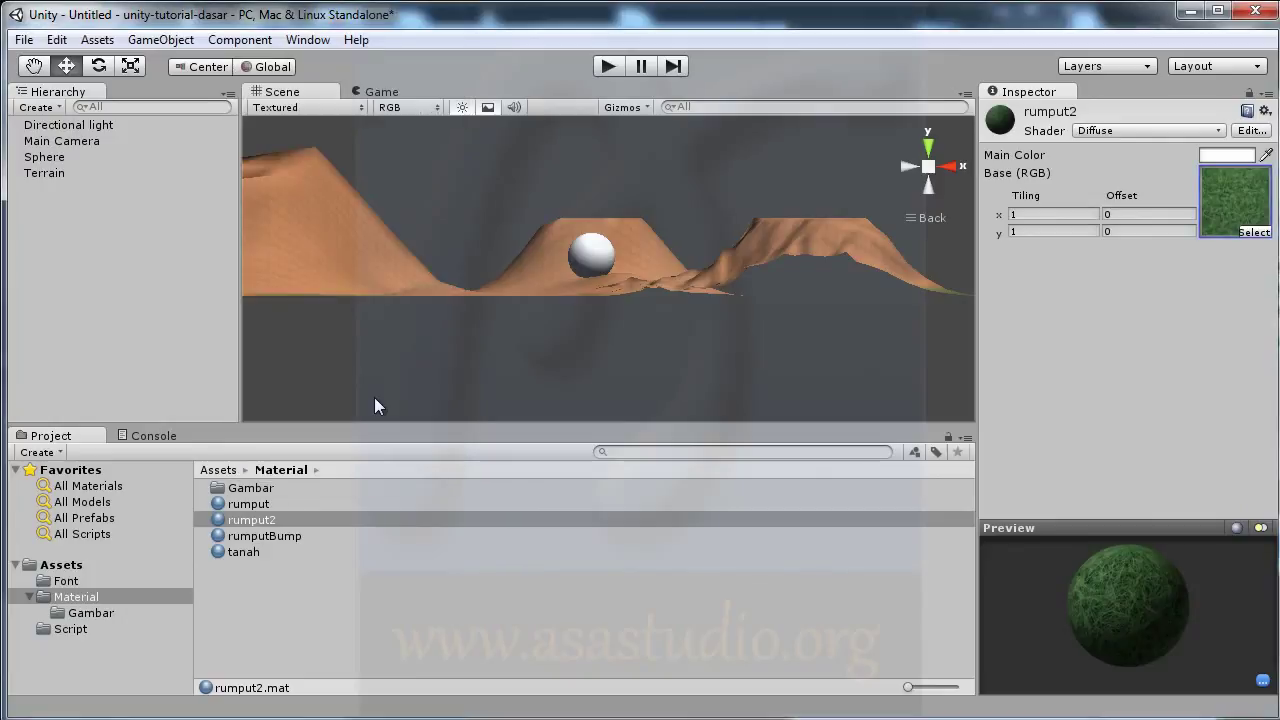
Apply the rumput2 material to the sphere and check it in a short play test.
drag(243, 519, 49, 160)
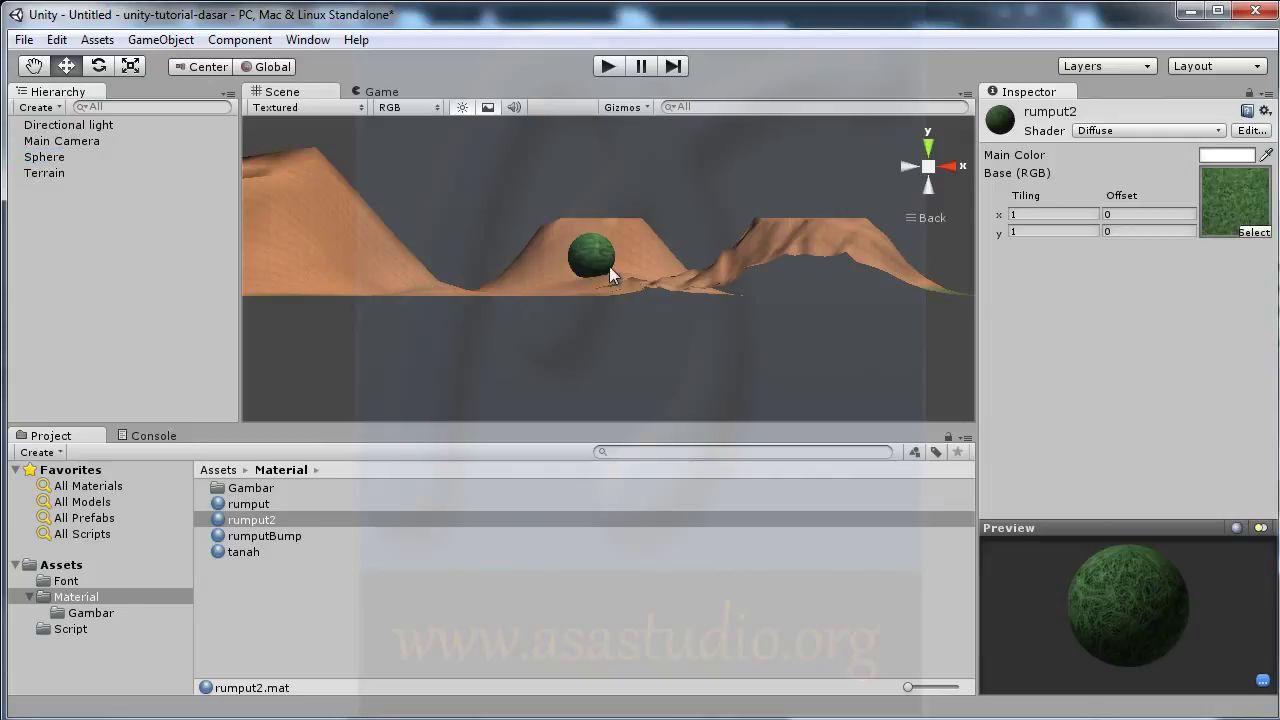
click(609, 66)
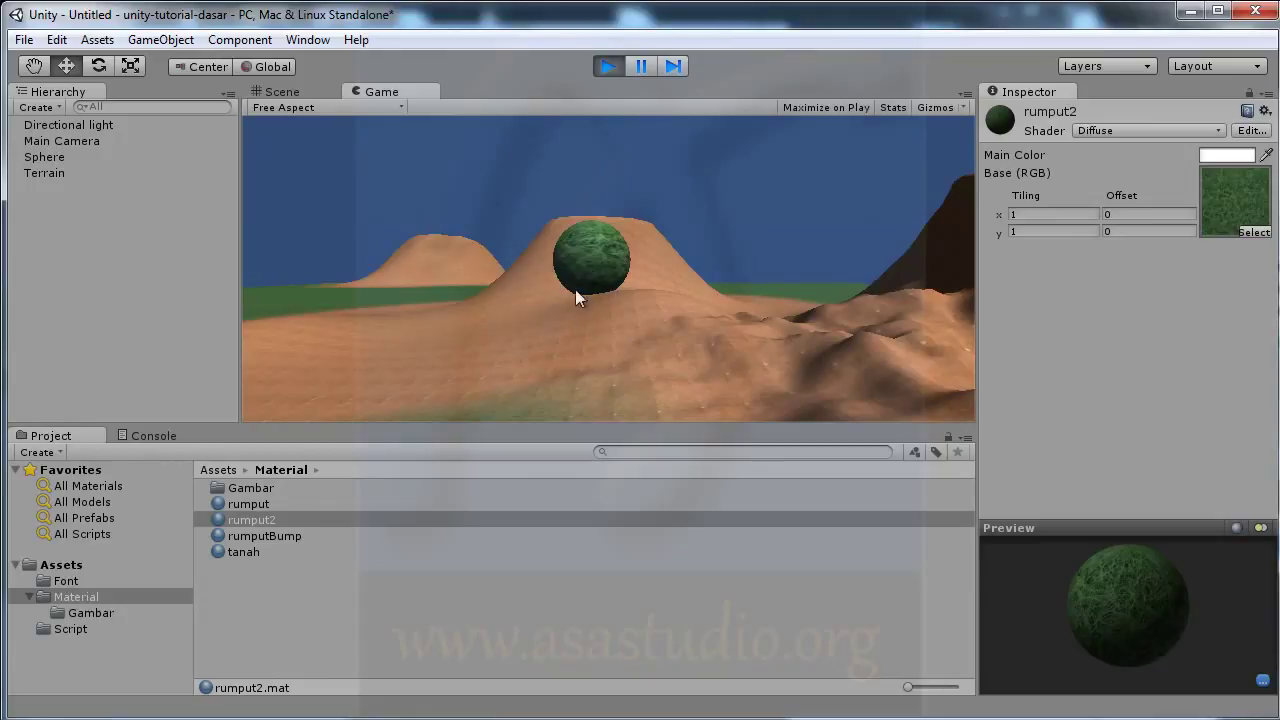
click(609, 62)
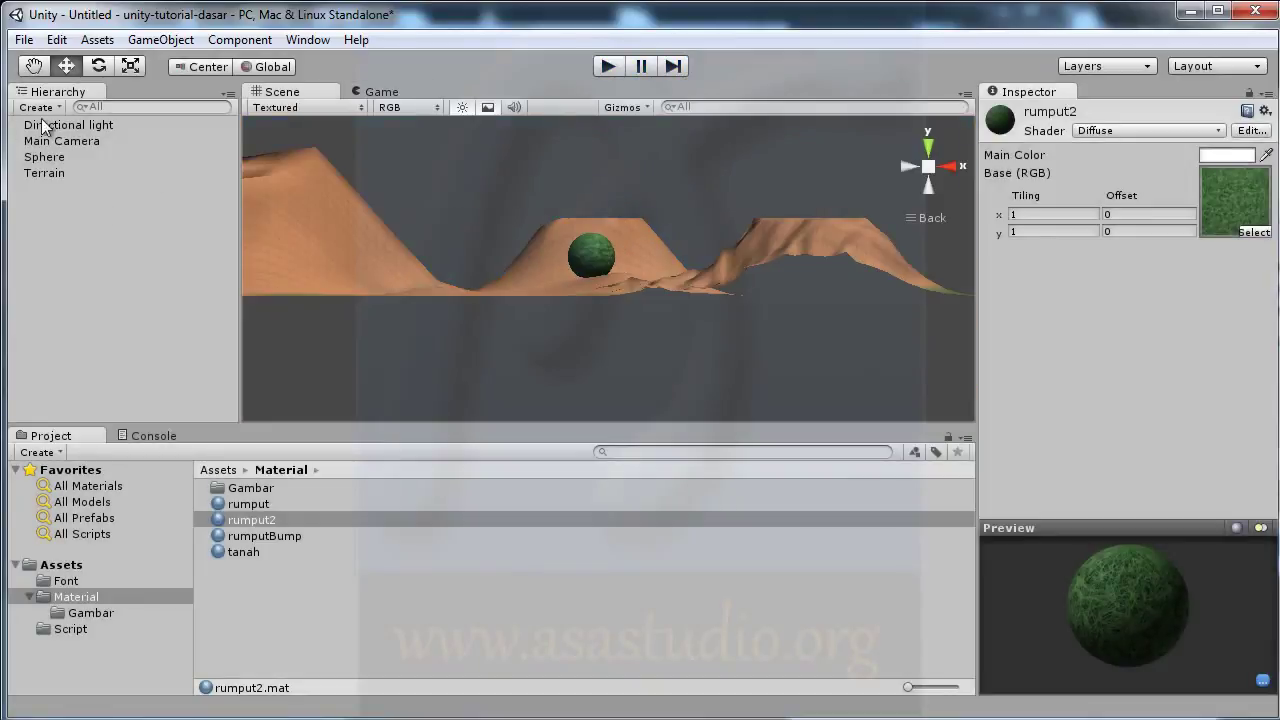
Set the directional light's shadow type to Soft Shadows and check the sphere in a short play test.
click(44, 125)
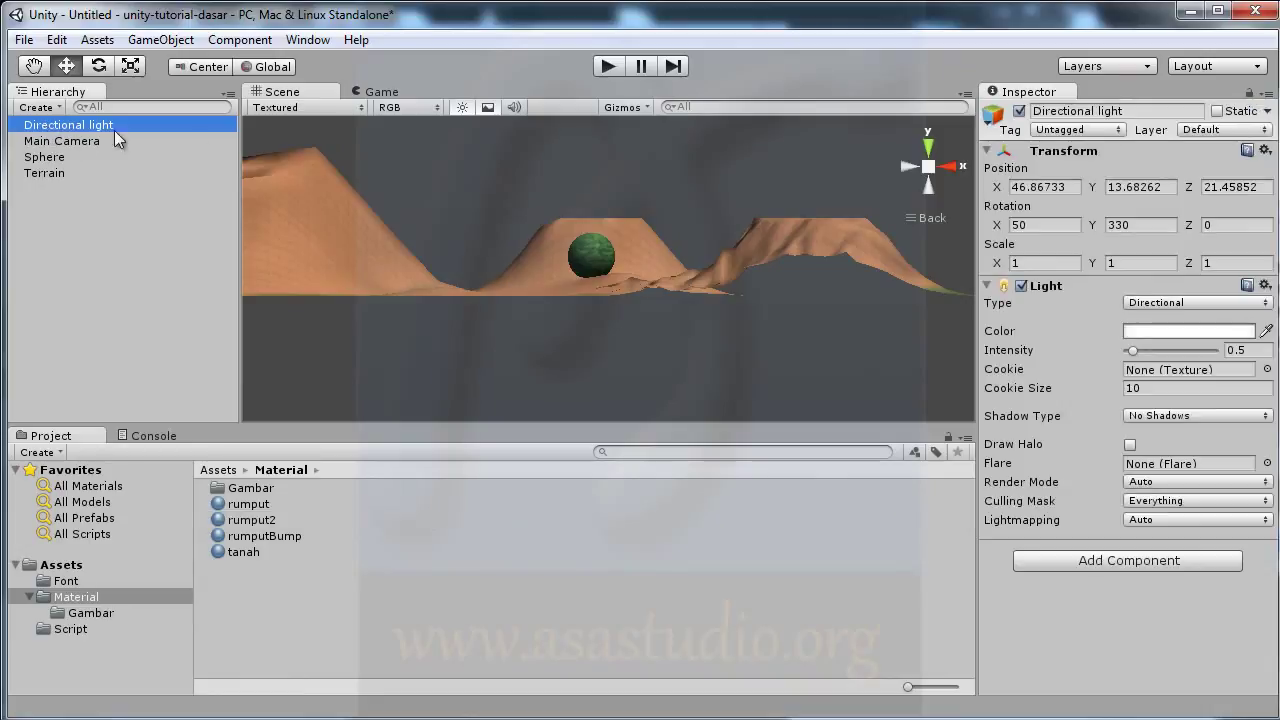
click(1150, 415)
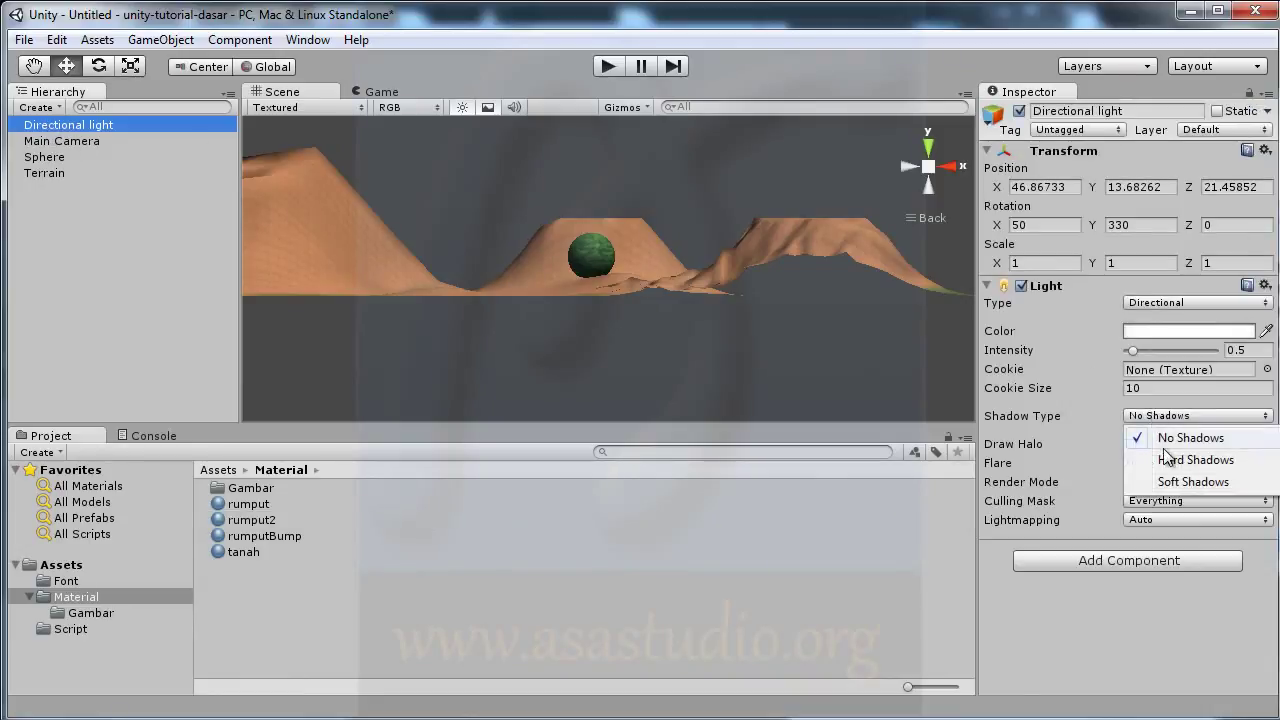
click(1188, 481)
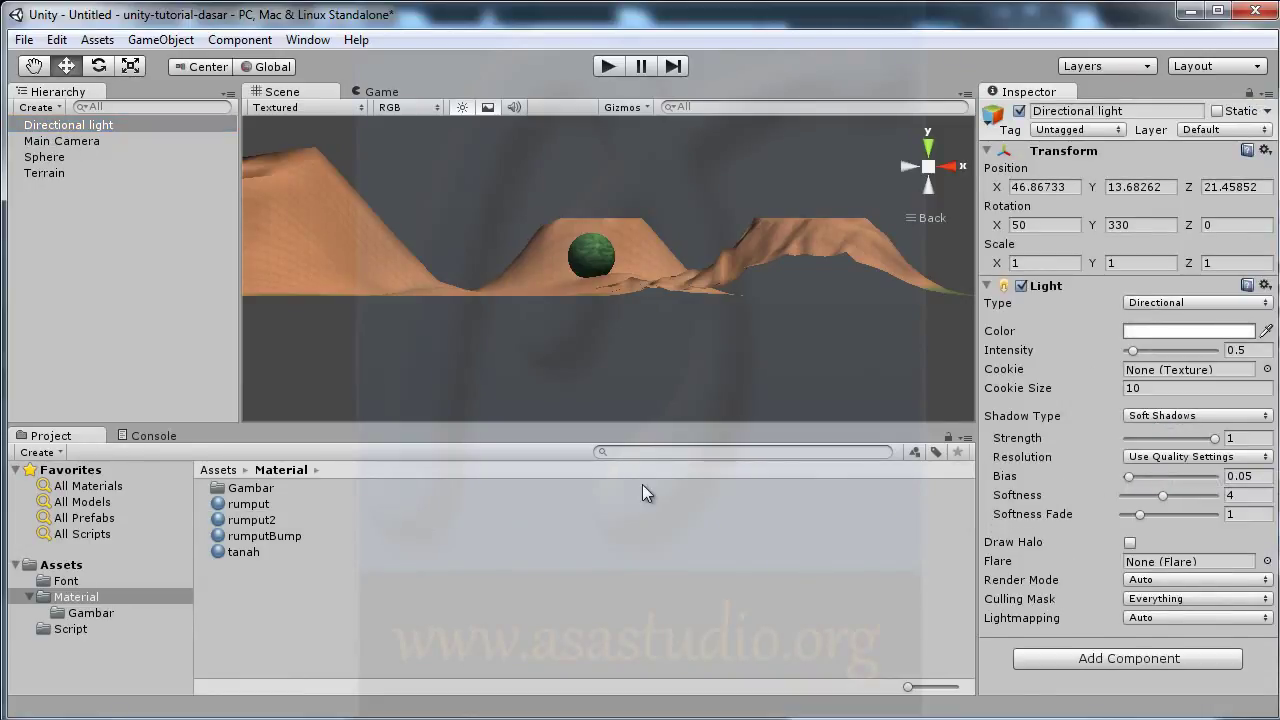
click(605, 66)
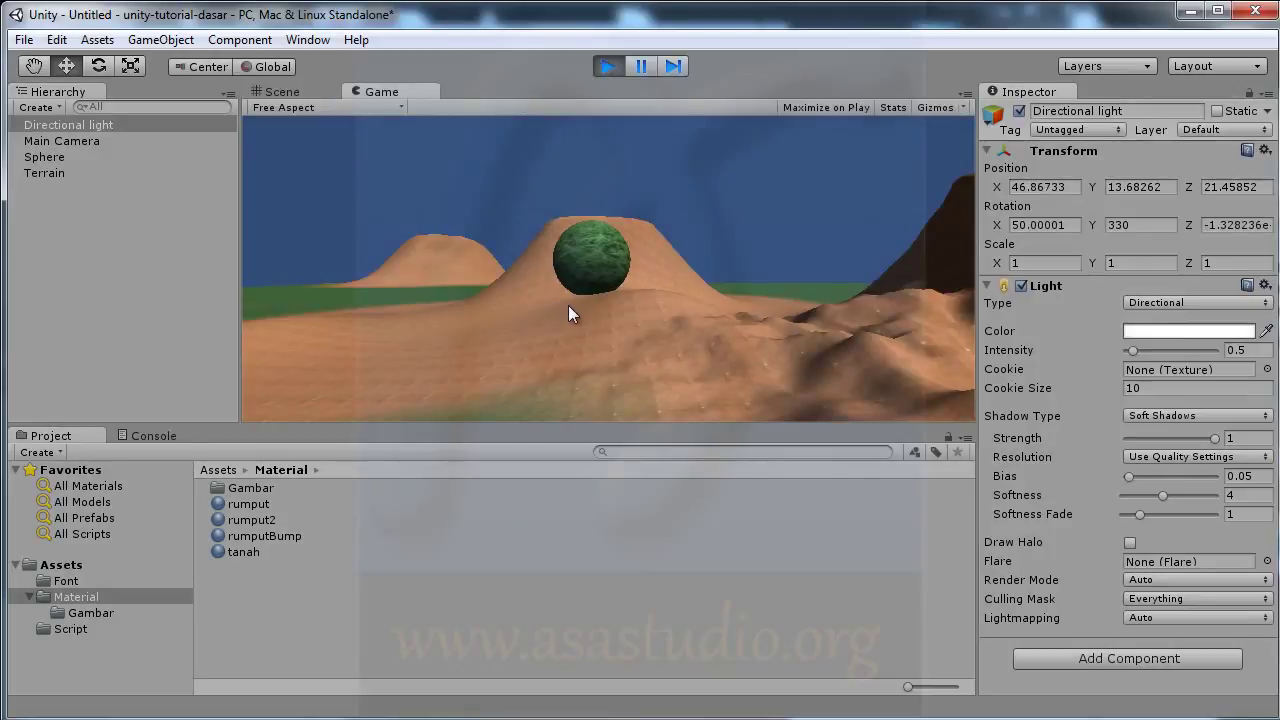
click(609, 66)
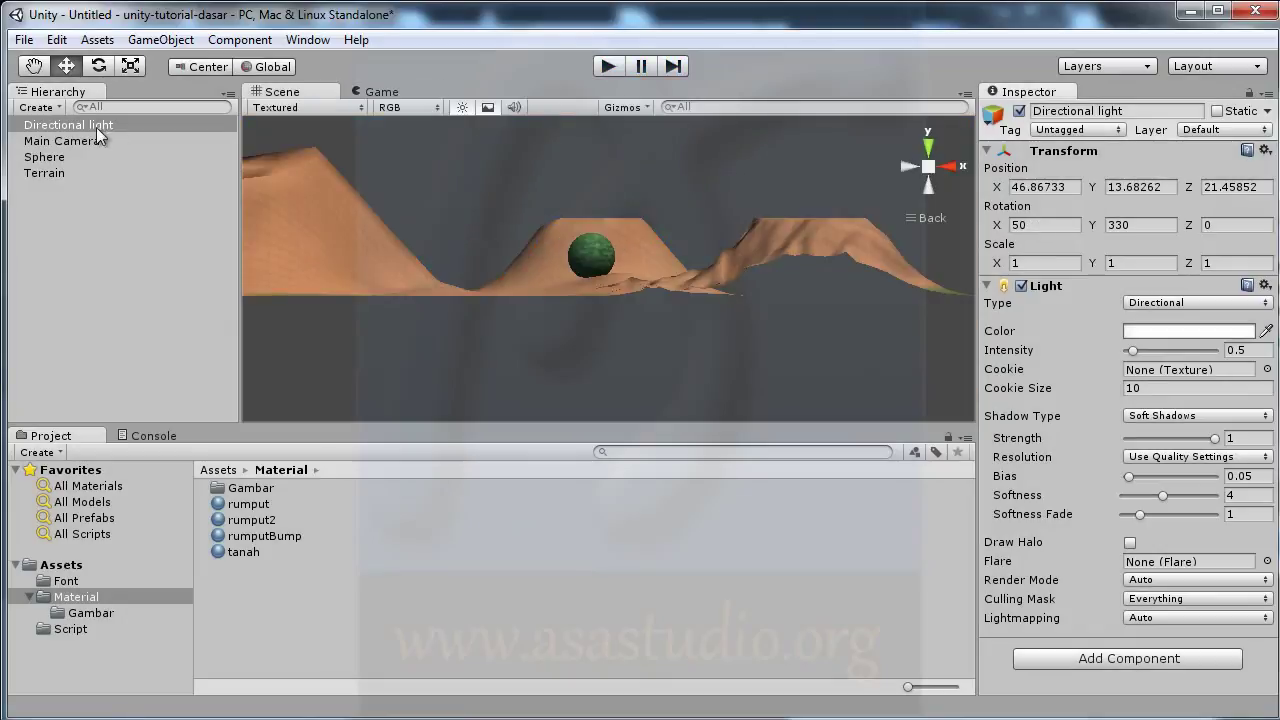
Raise the directional light high above the terrain to about Y 1446 and run the game.
double_click(44, 126)
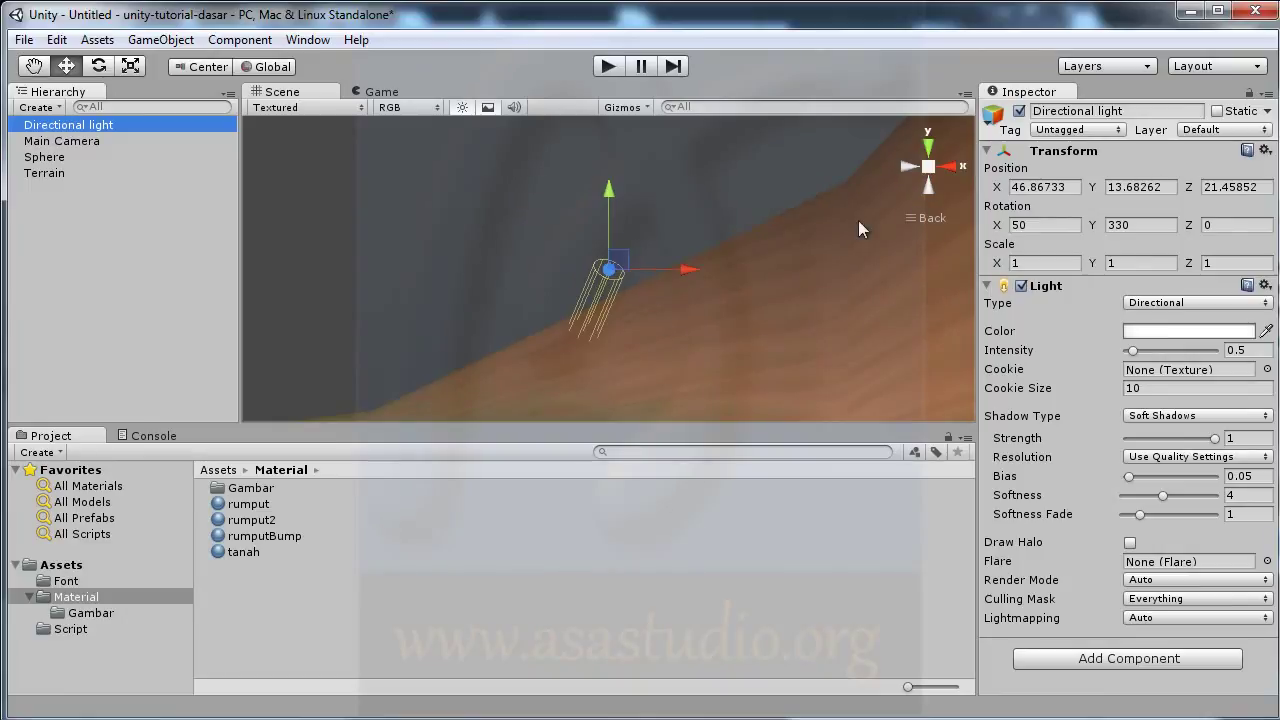
click(913, 166)
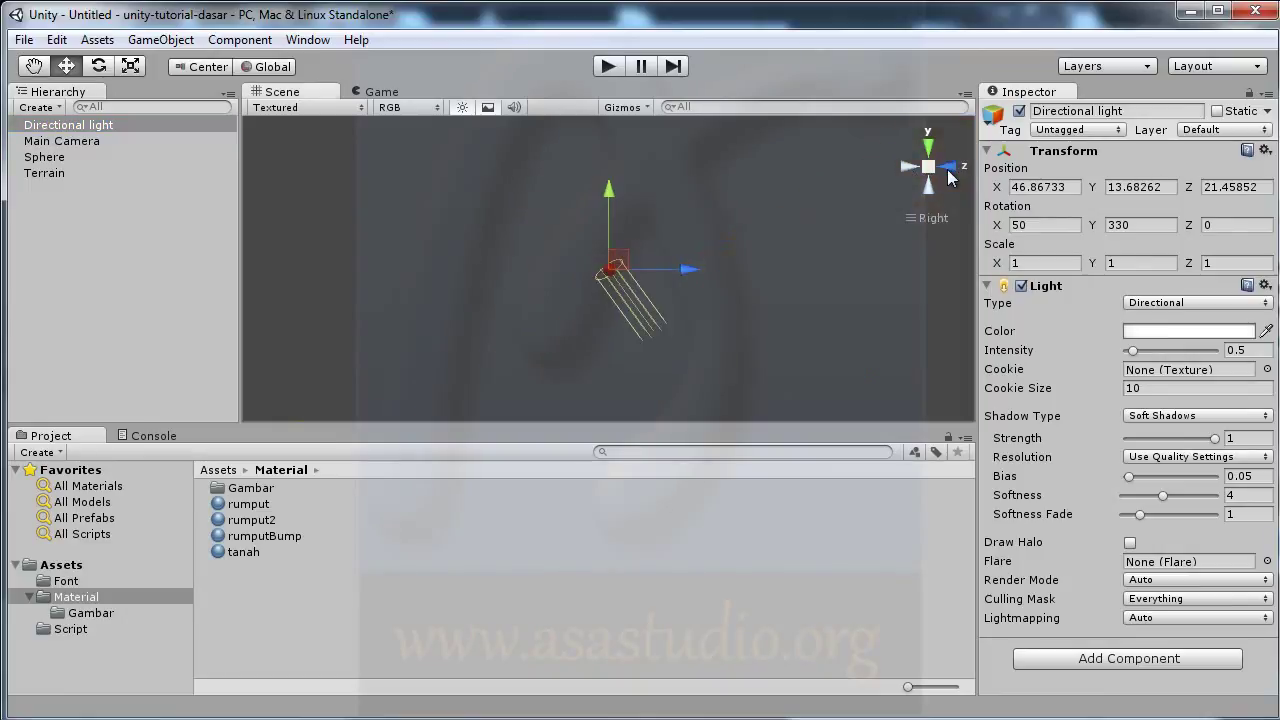
drag(610, 207, 612, 60)
scroll(668, 351, down, 5)
scroll(693, 362, down, 3)
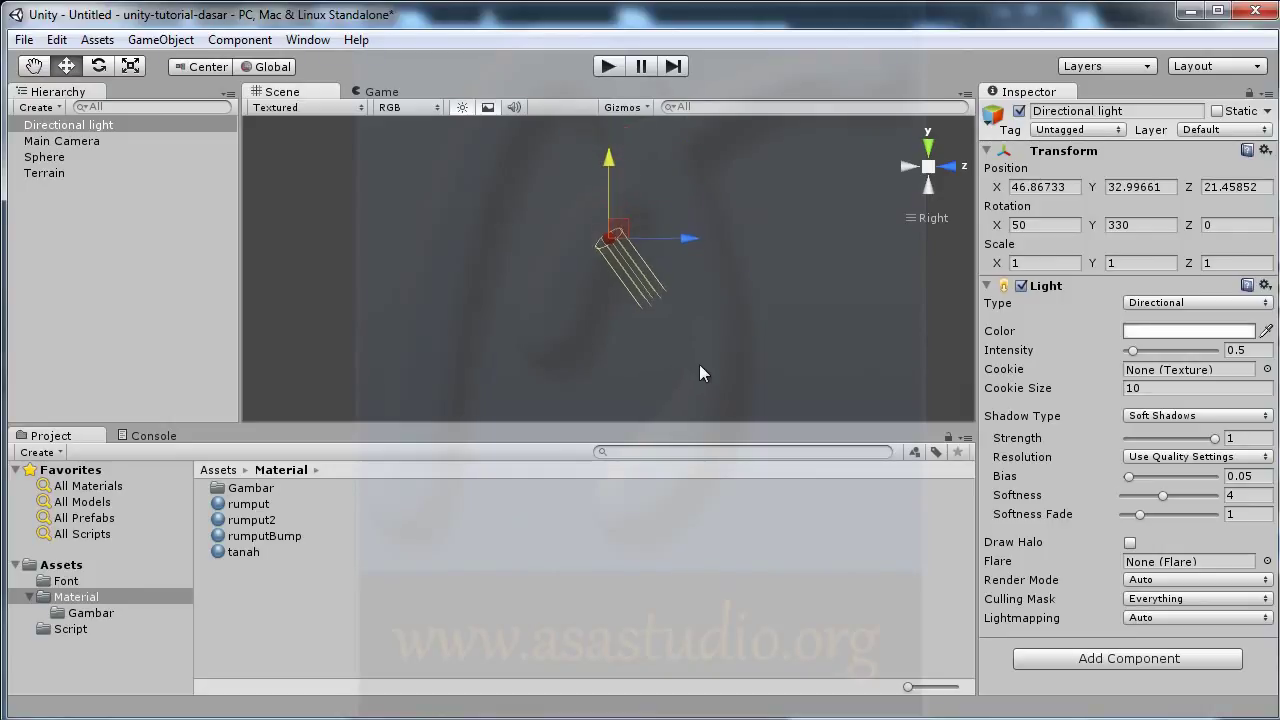
drag(610, 200, 612, 5)
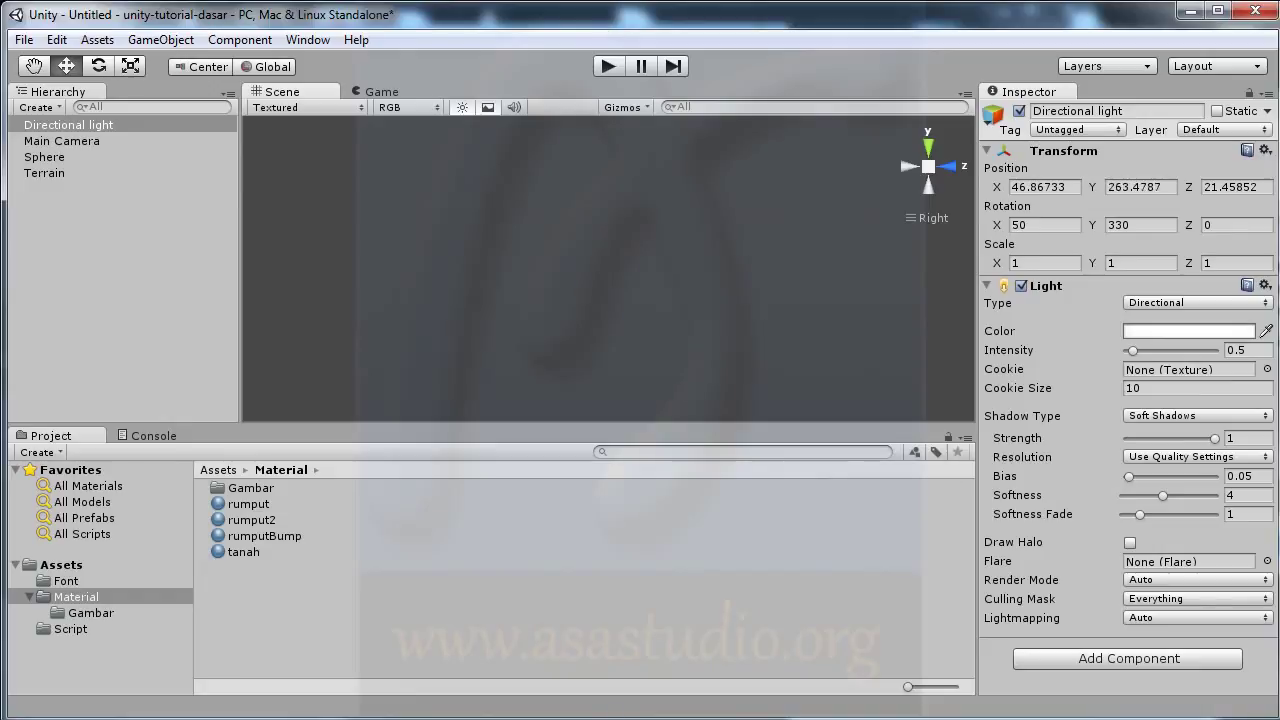
click(40, 172)
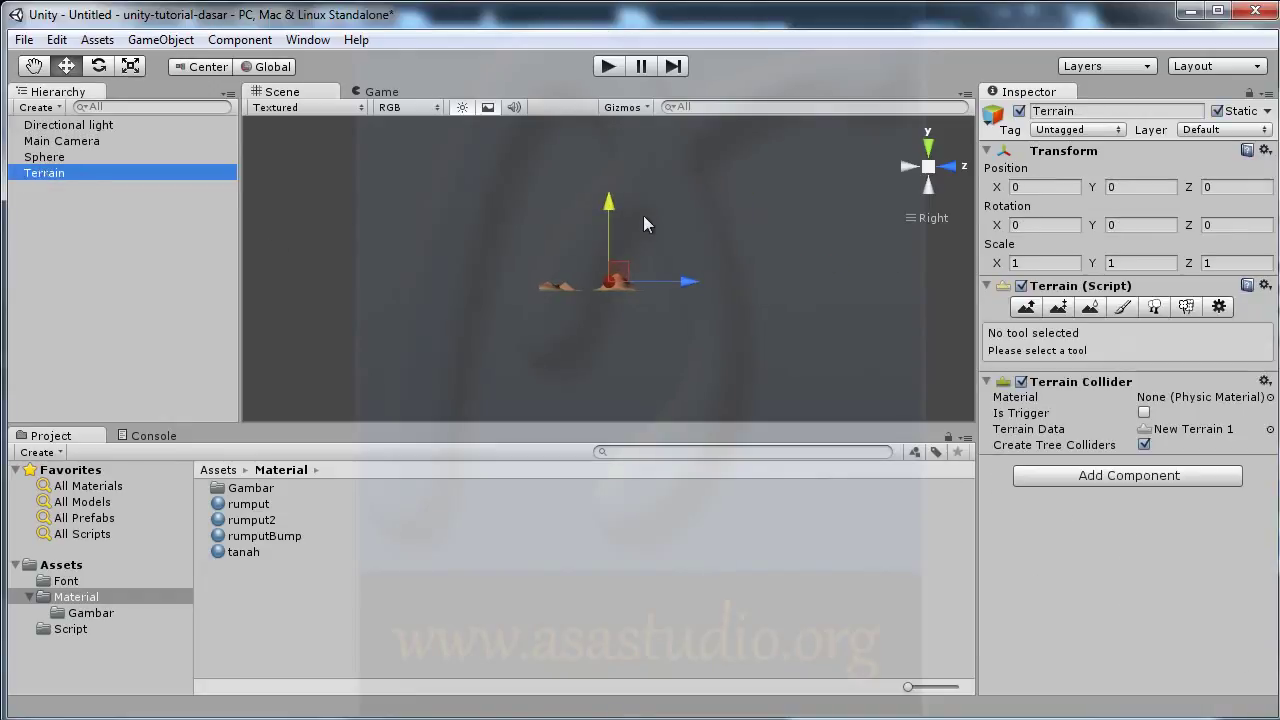
double_click(51, 128)
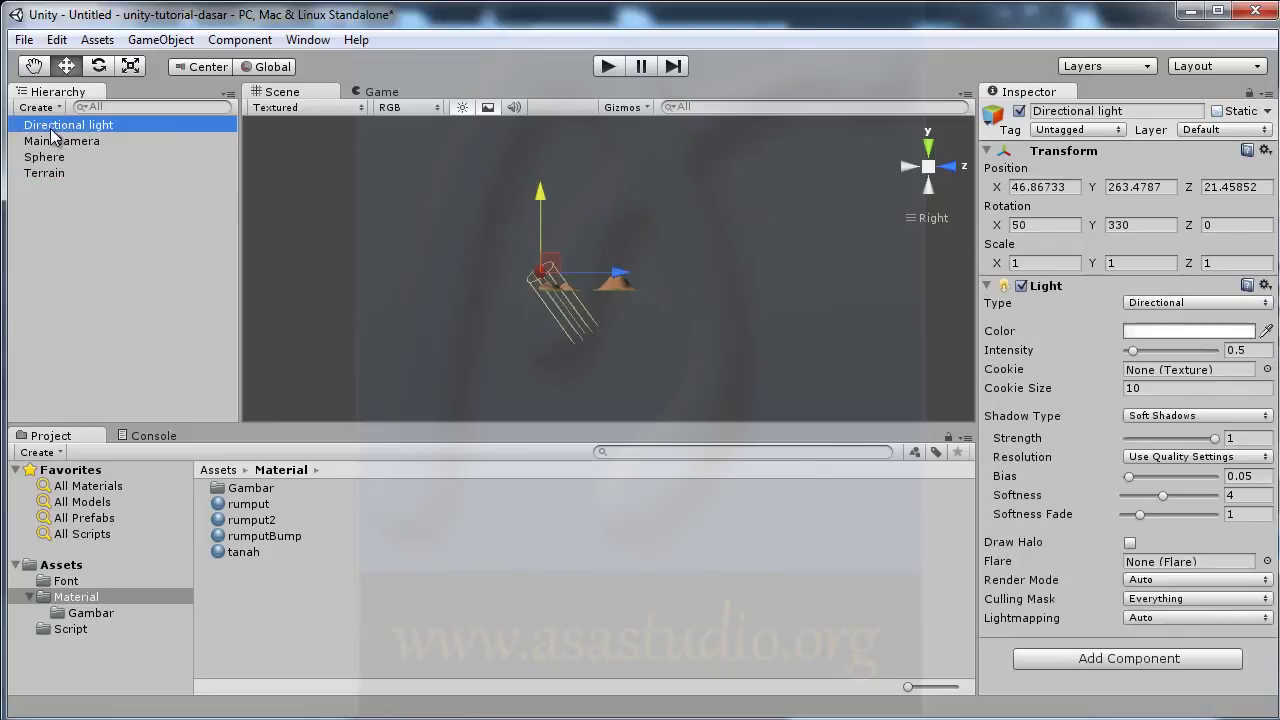
drag(539, 211, 537, 128)
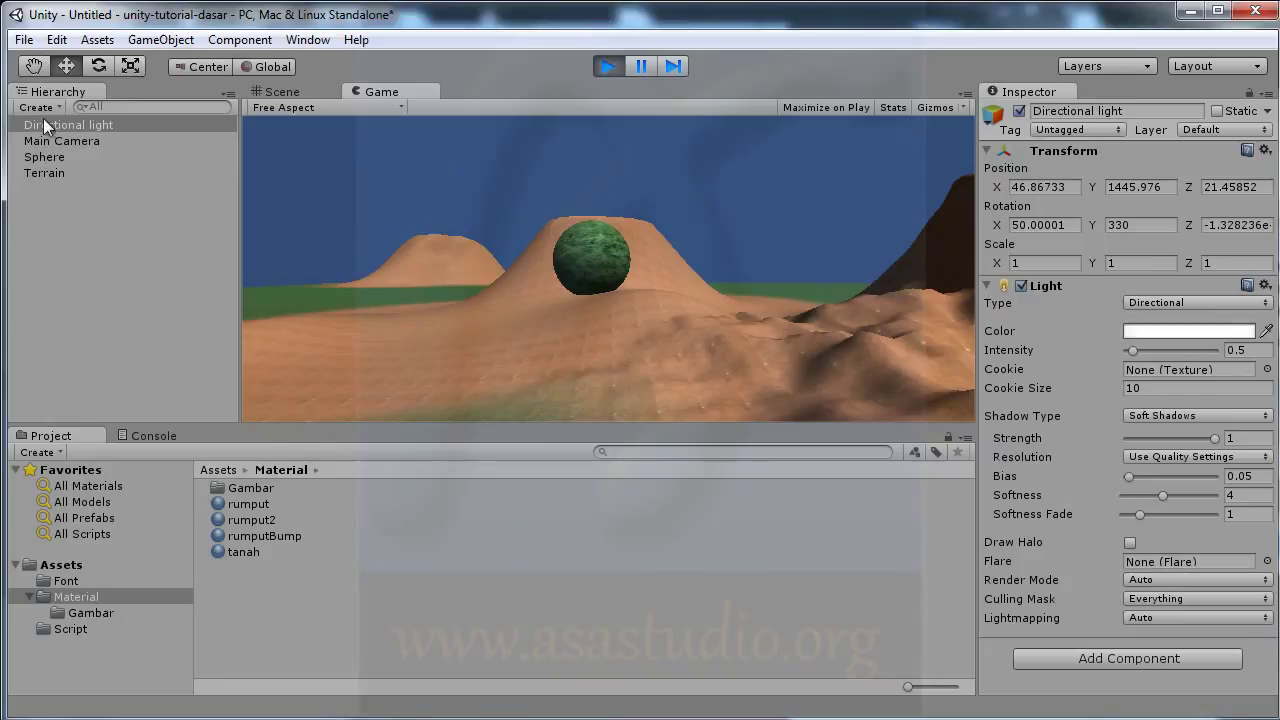
Move the main camera closer to the sphere during play, to about Z 185, inspect it in the Game view, and stop playing.
click(274, 92)
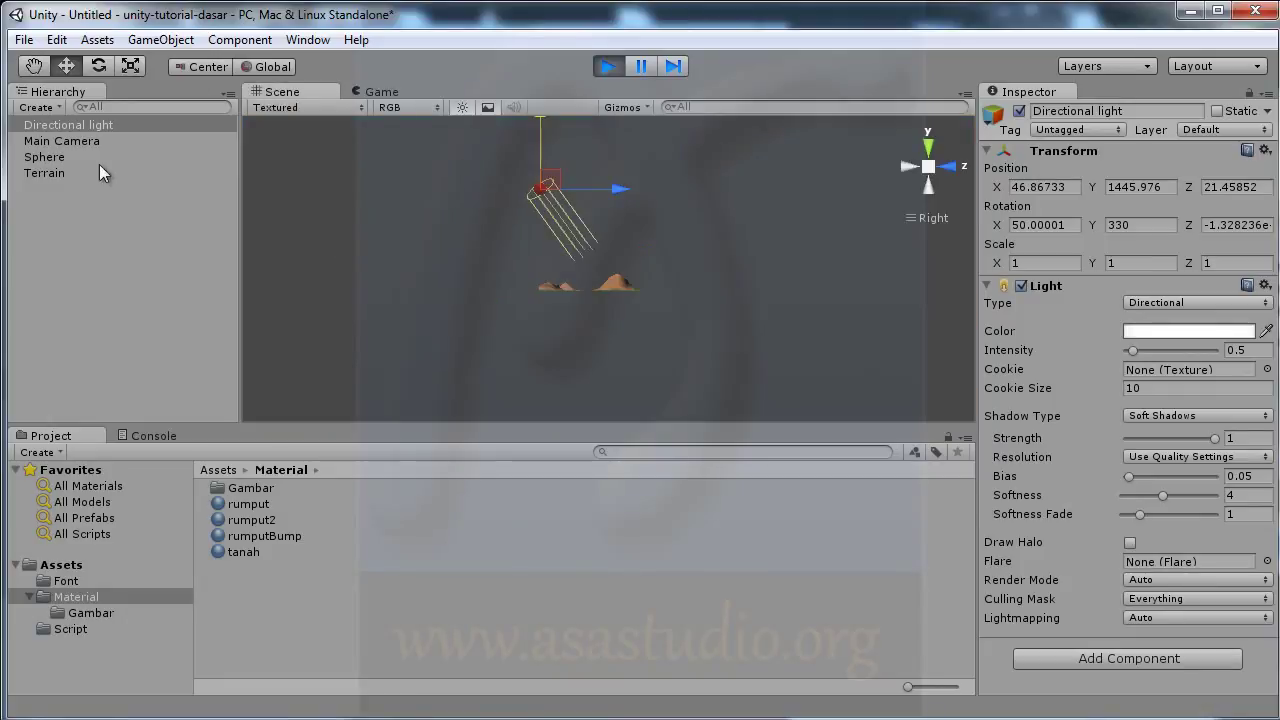
click(61, 140)
drag(612, 293, 629, 292)
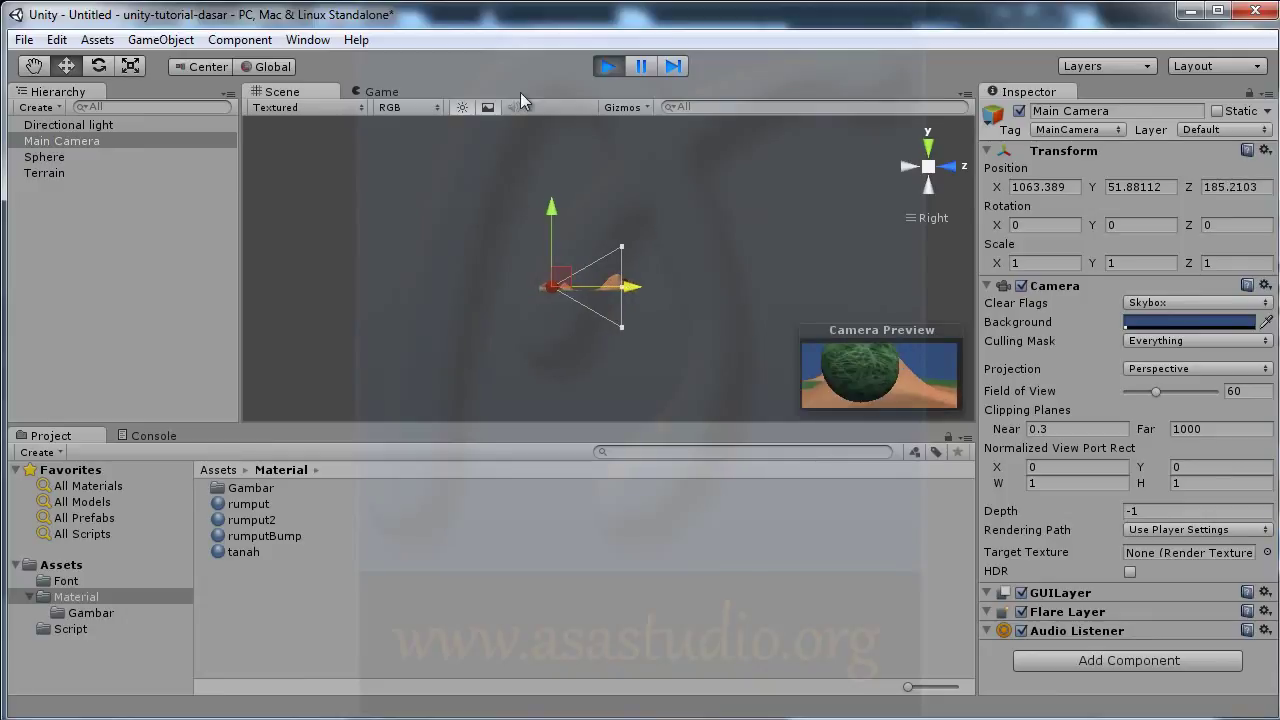
click(371, 90)
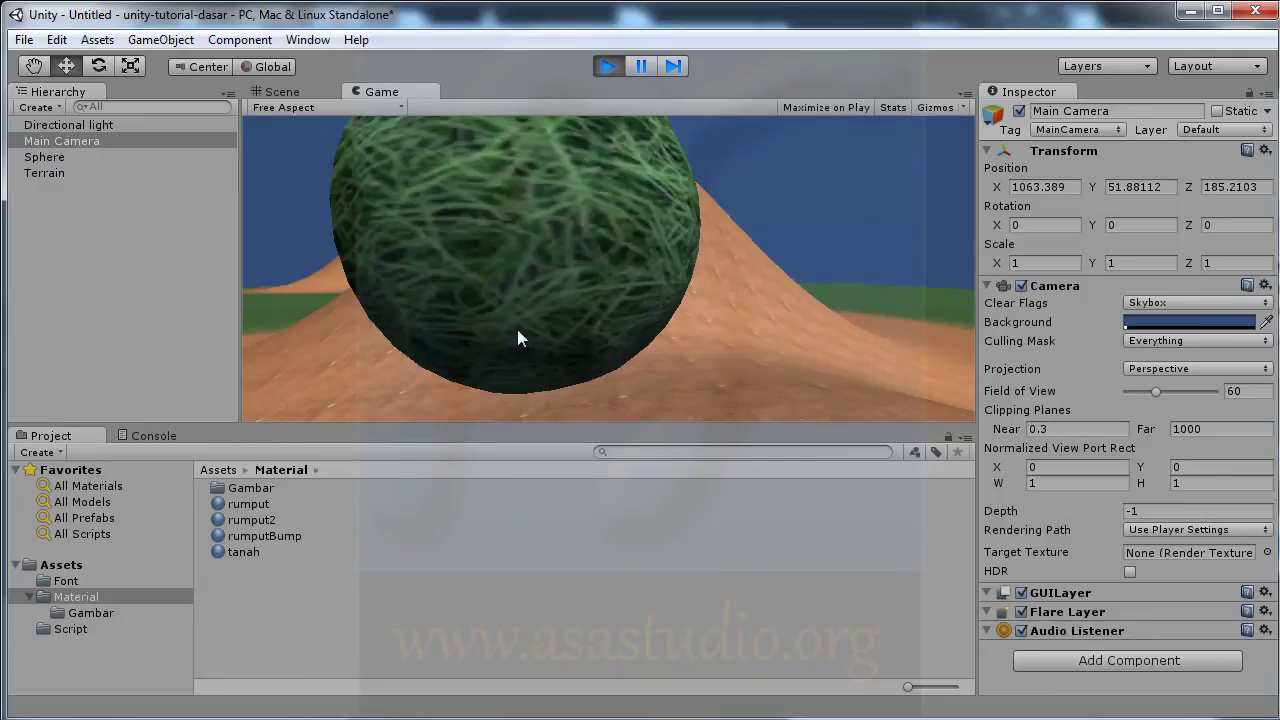
click(53, 124)
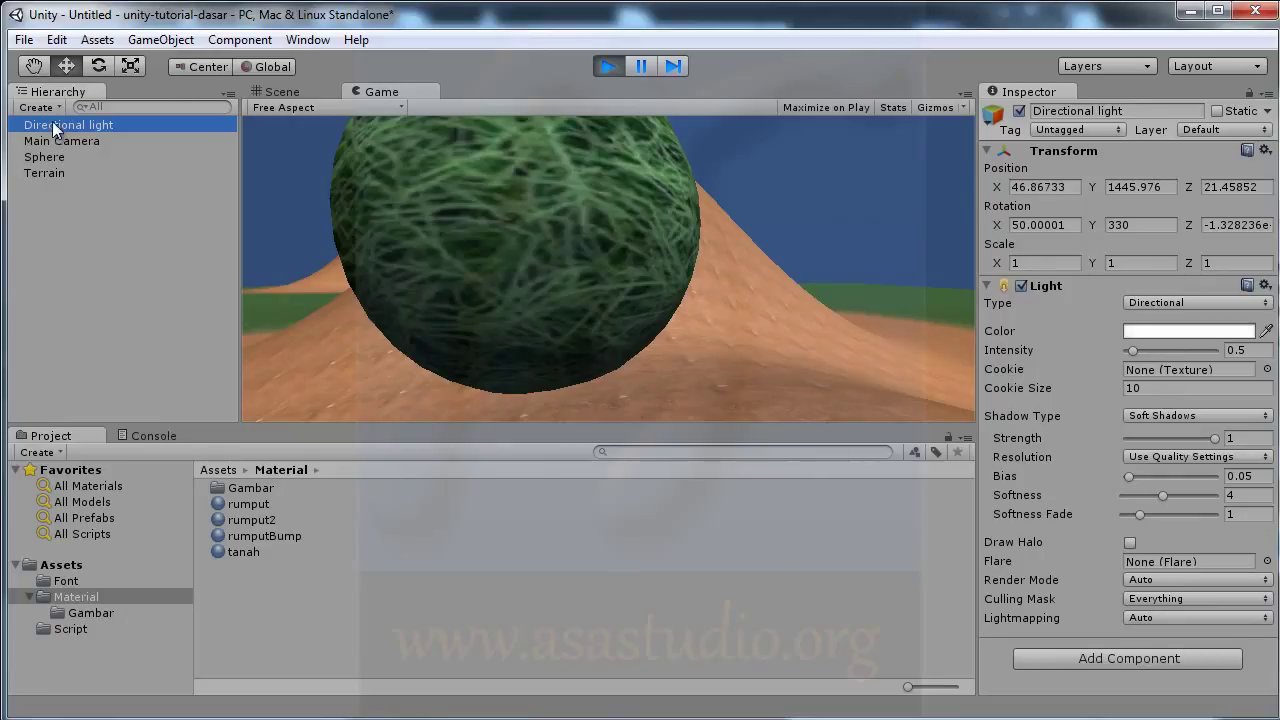
click(285, 97)
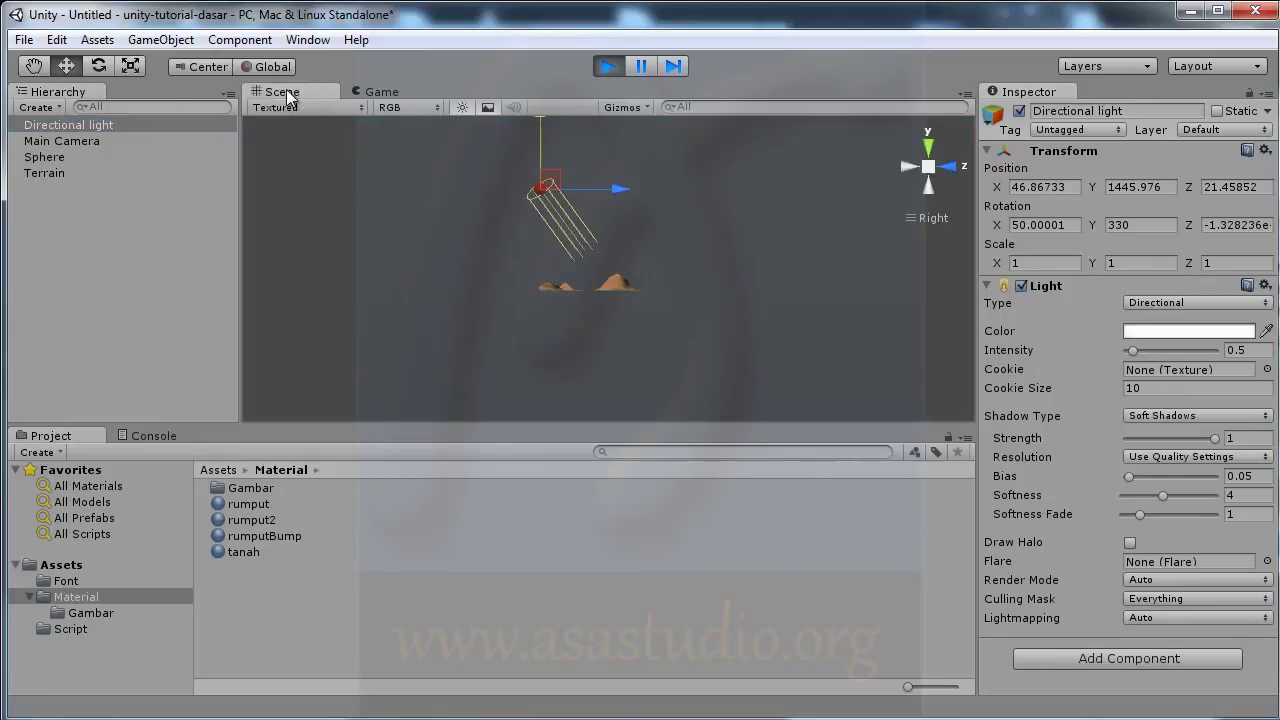
click(619, 64)
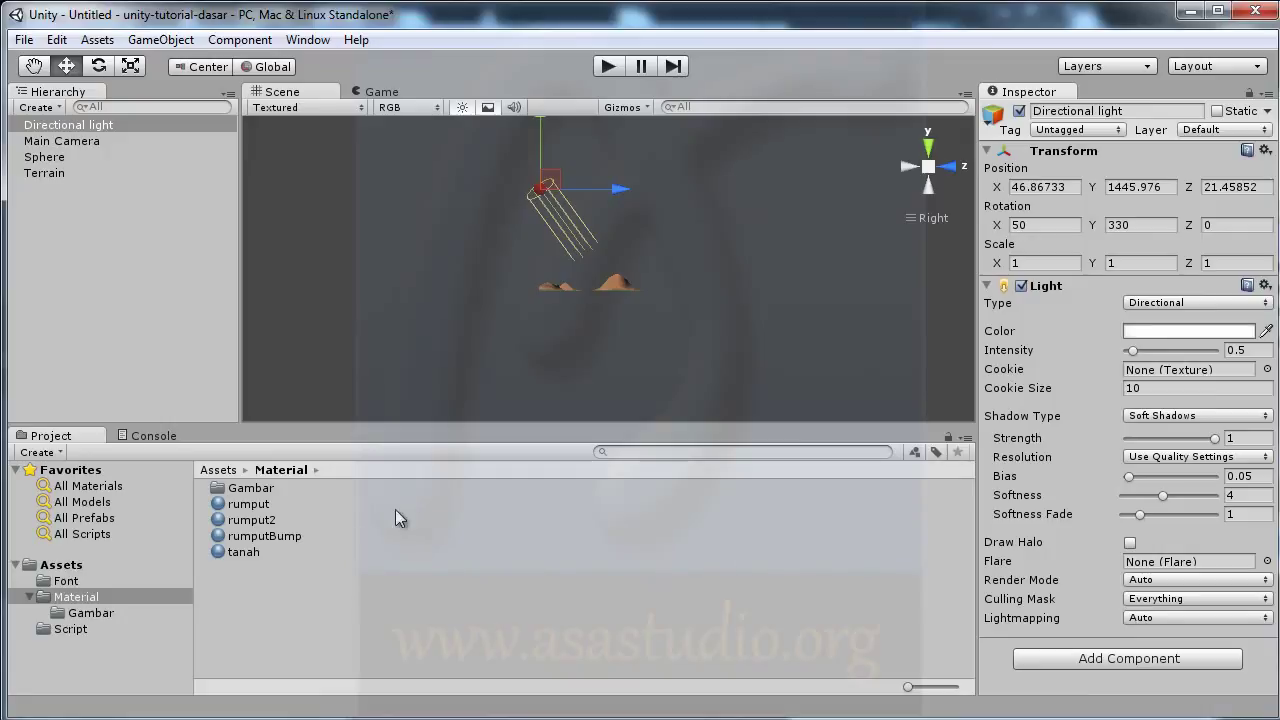
Change the shader of the rumput2 material to Bumped Diffuse.
click(247, 519)
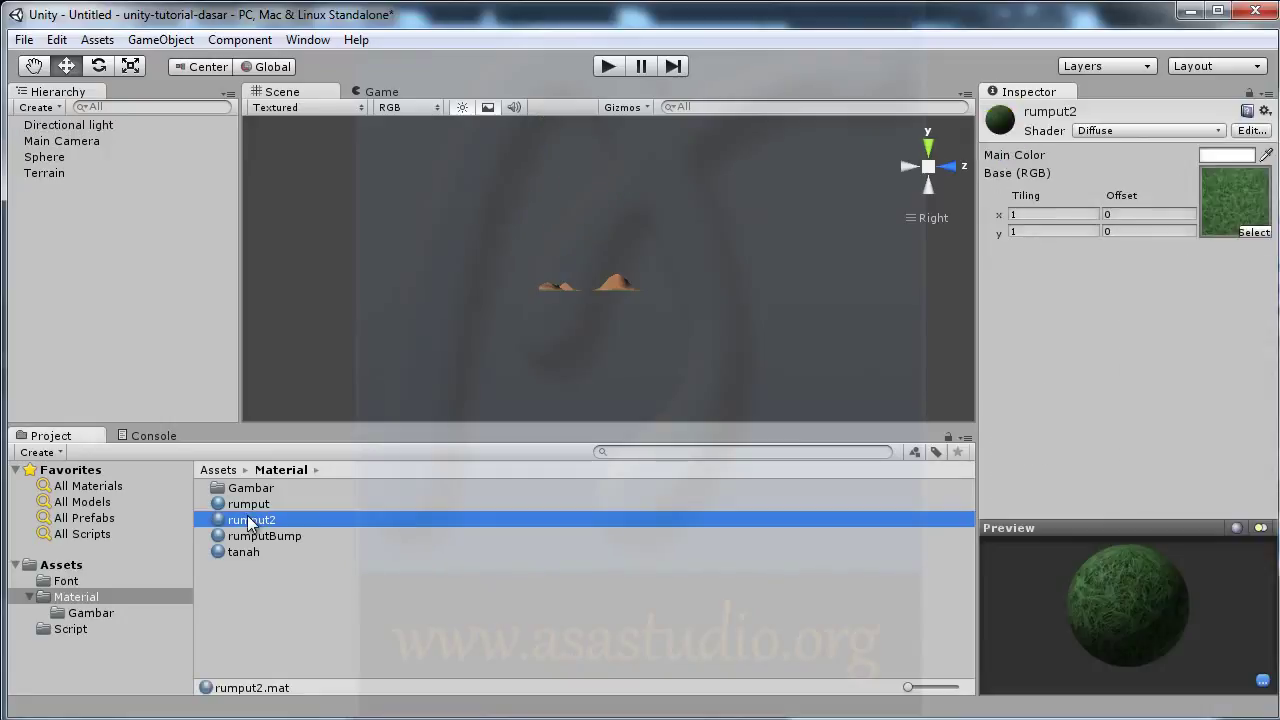
click(1100, 131)
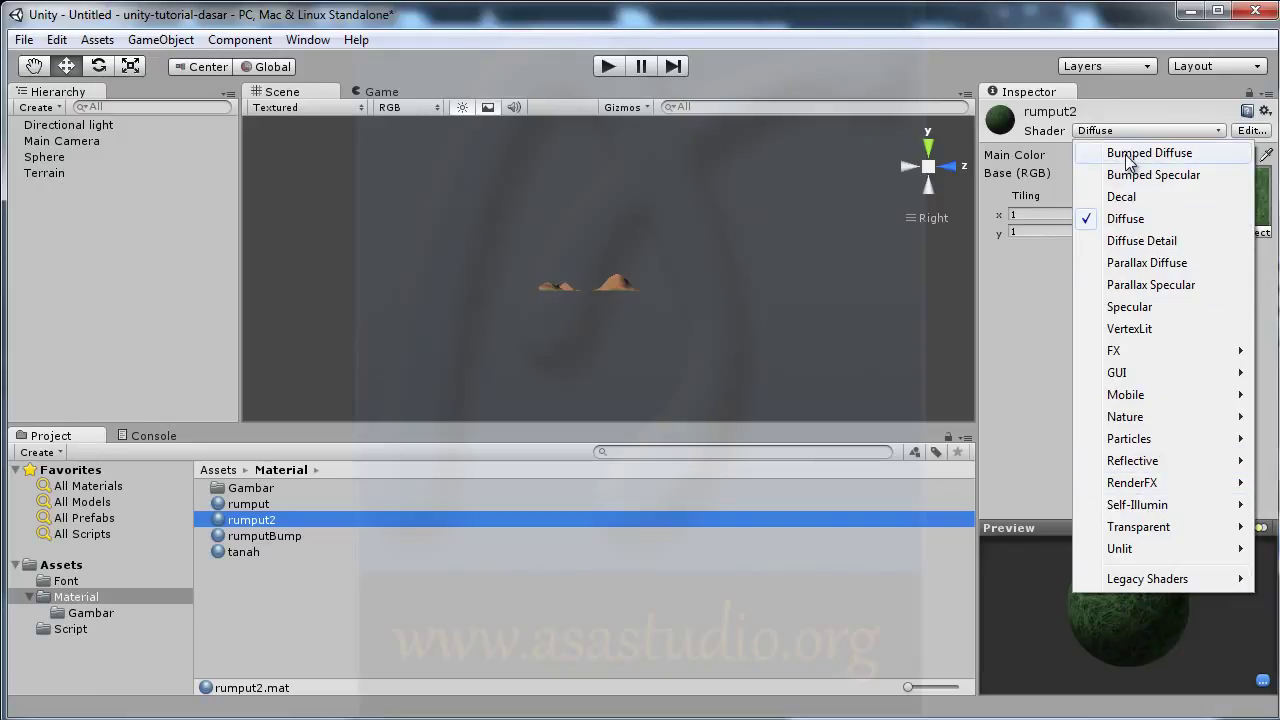
click(1127, 156)
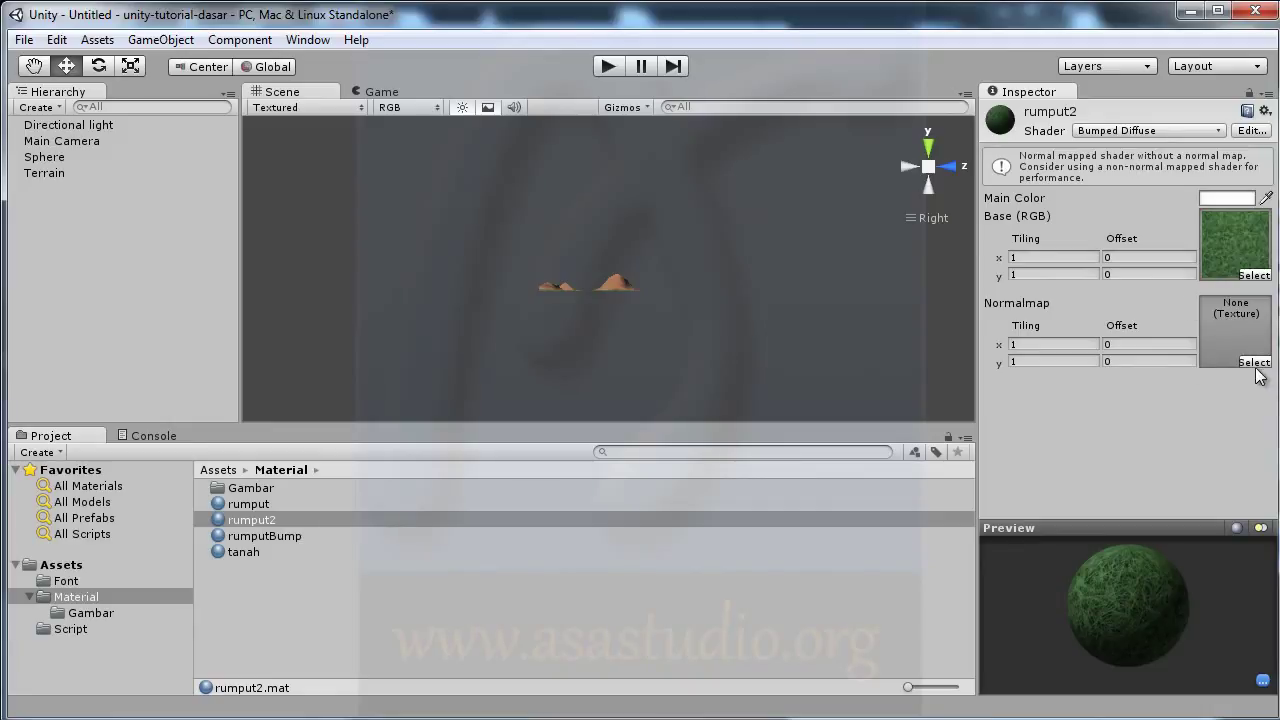
click(219, 520)
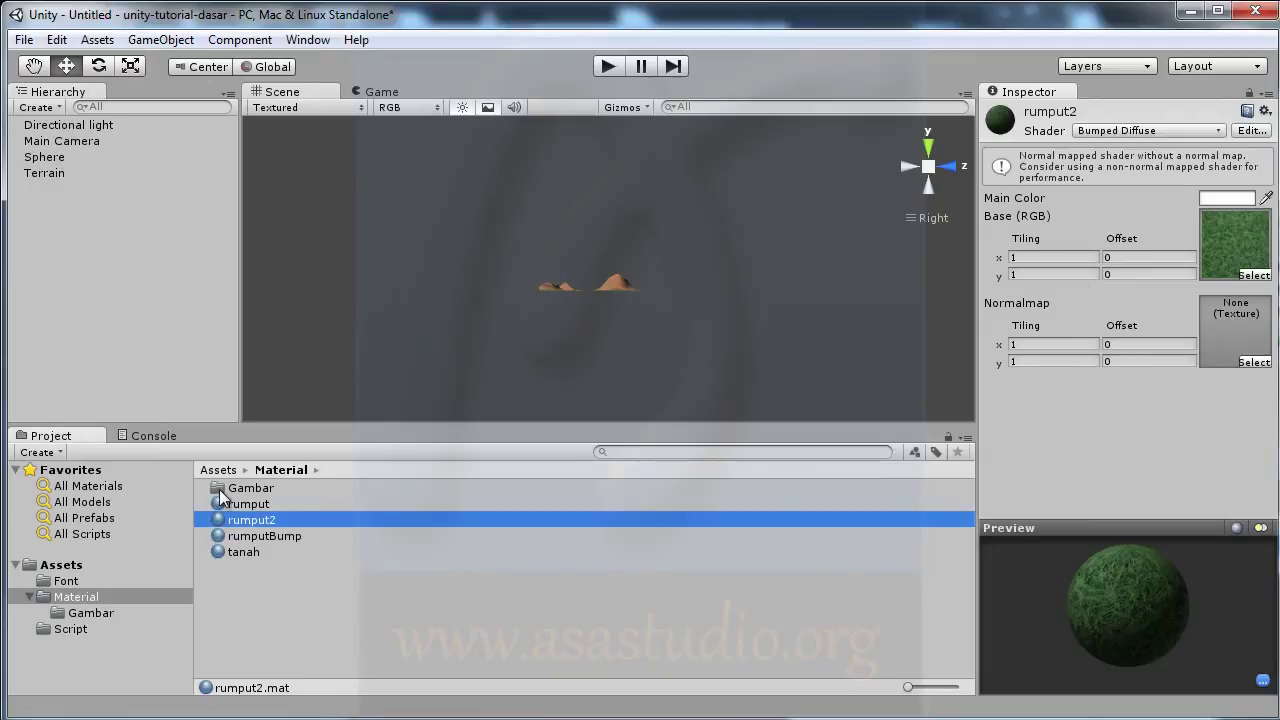
Duplicate the rumput texture in the Gambar folder and rename the copy rumputBump2.
double_click(219, 489)
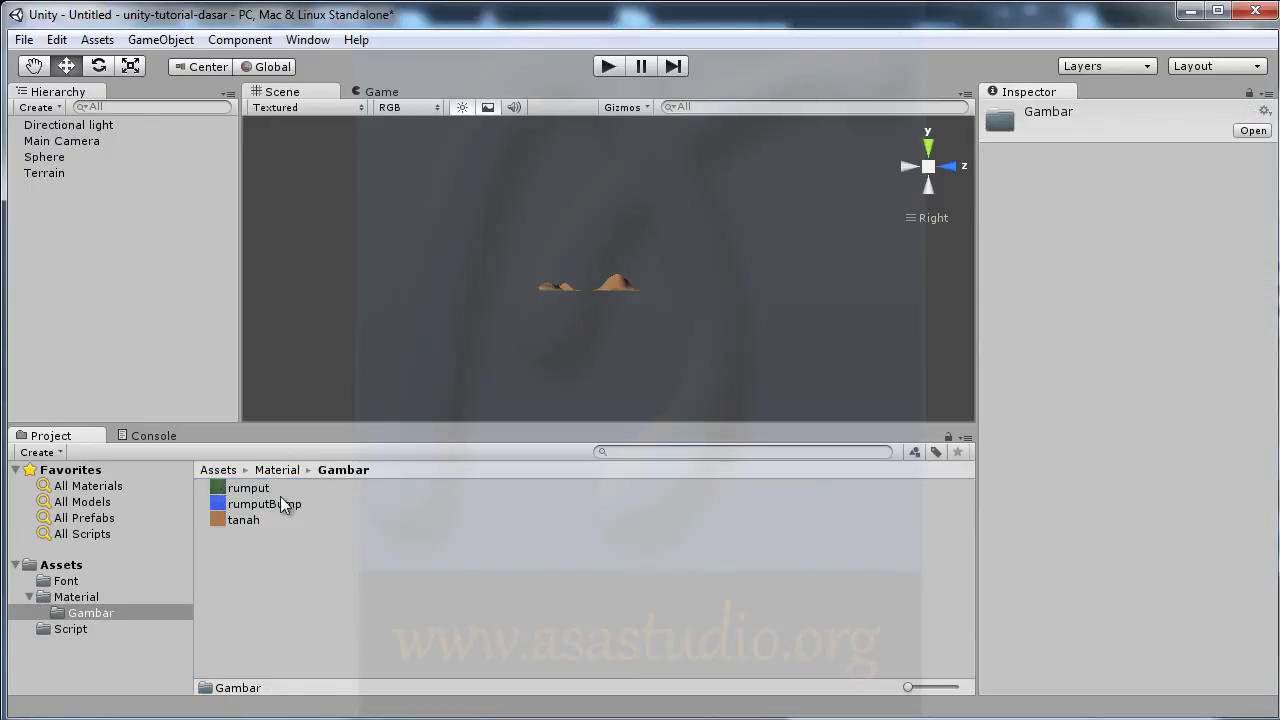
click(245, 488)
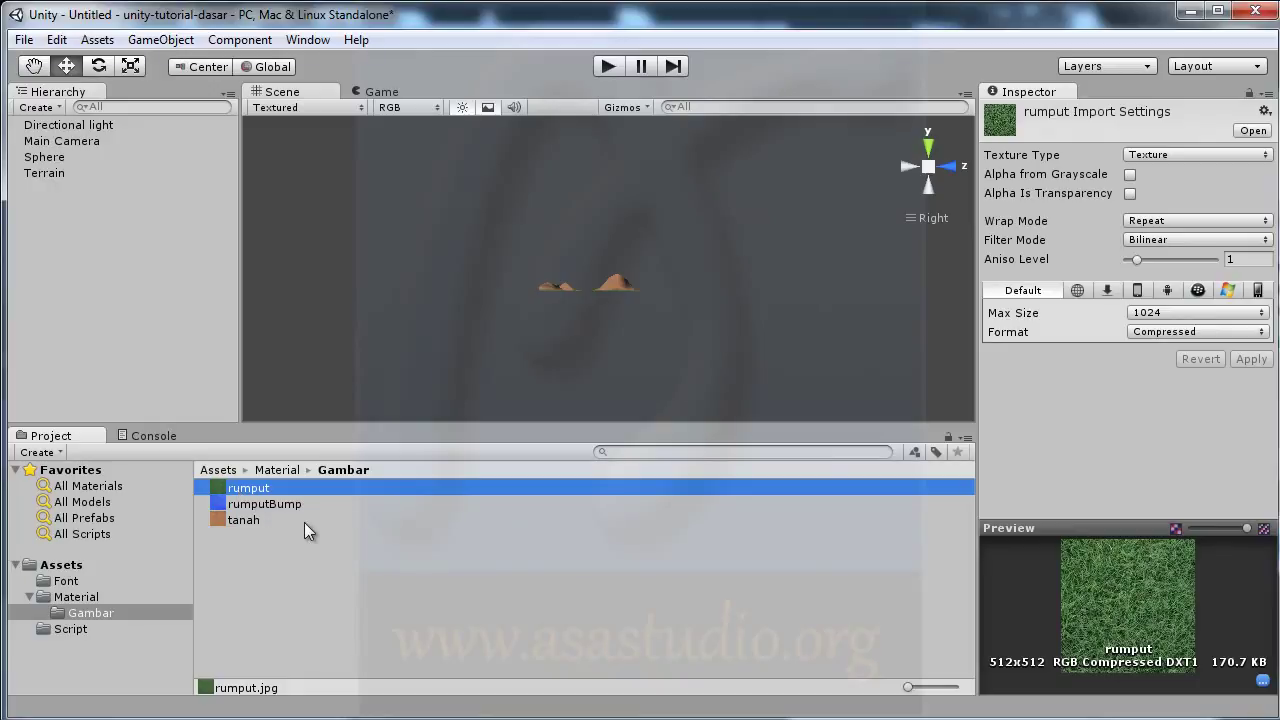
key(ctrl+d)
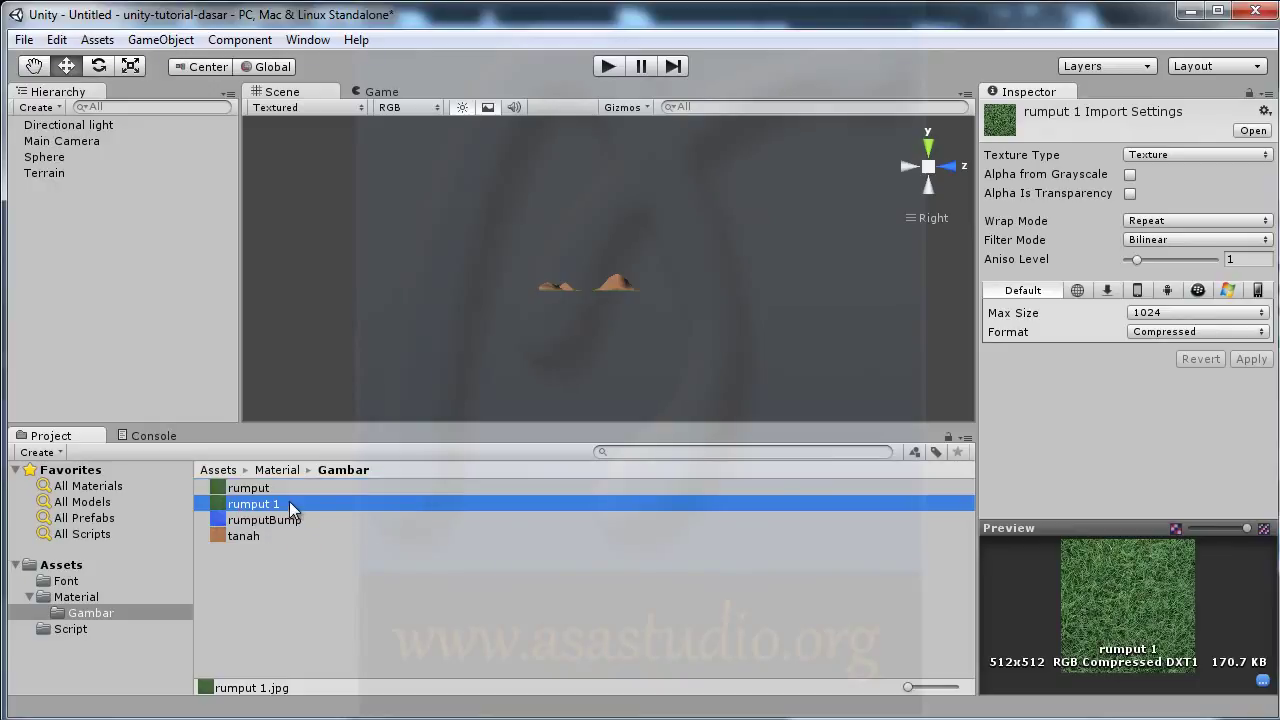
click(288, 503)
click(290, 503)
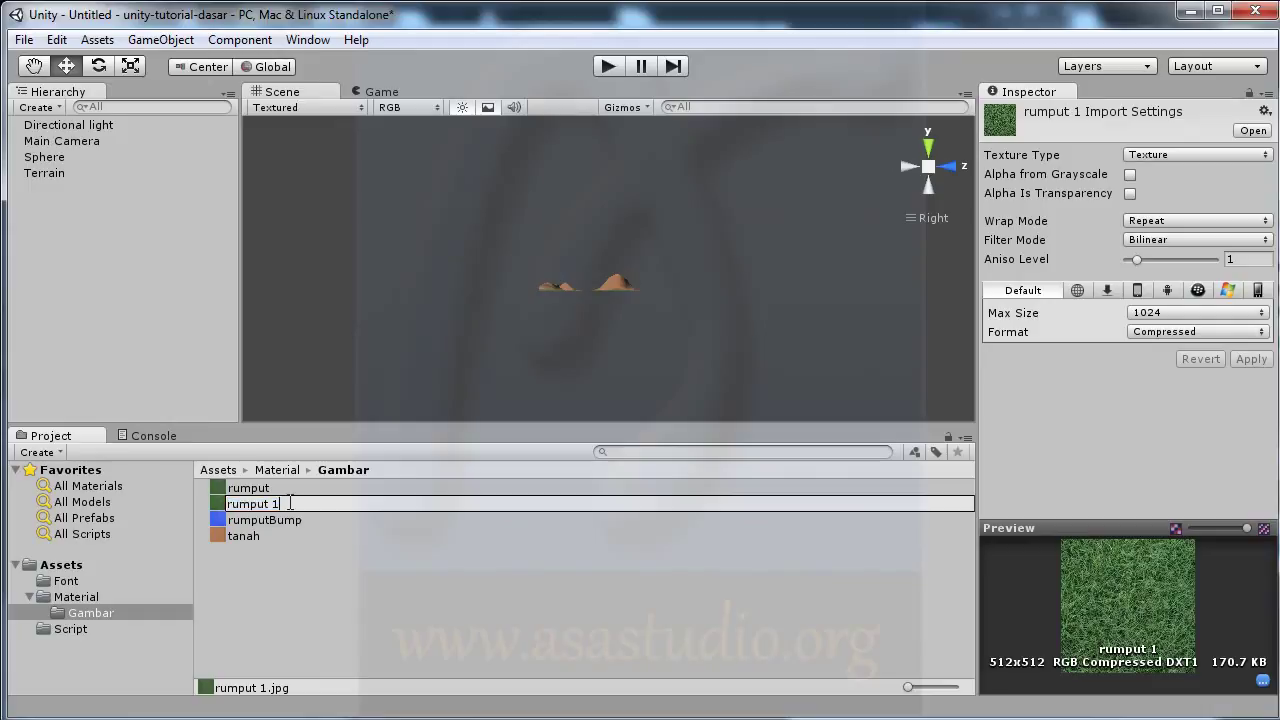
key(BackSpace)
key(BackSpace)
text(Bump2)
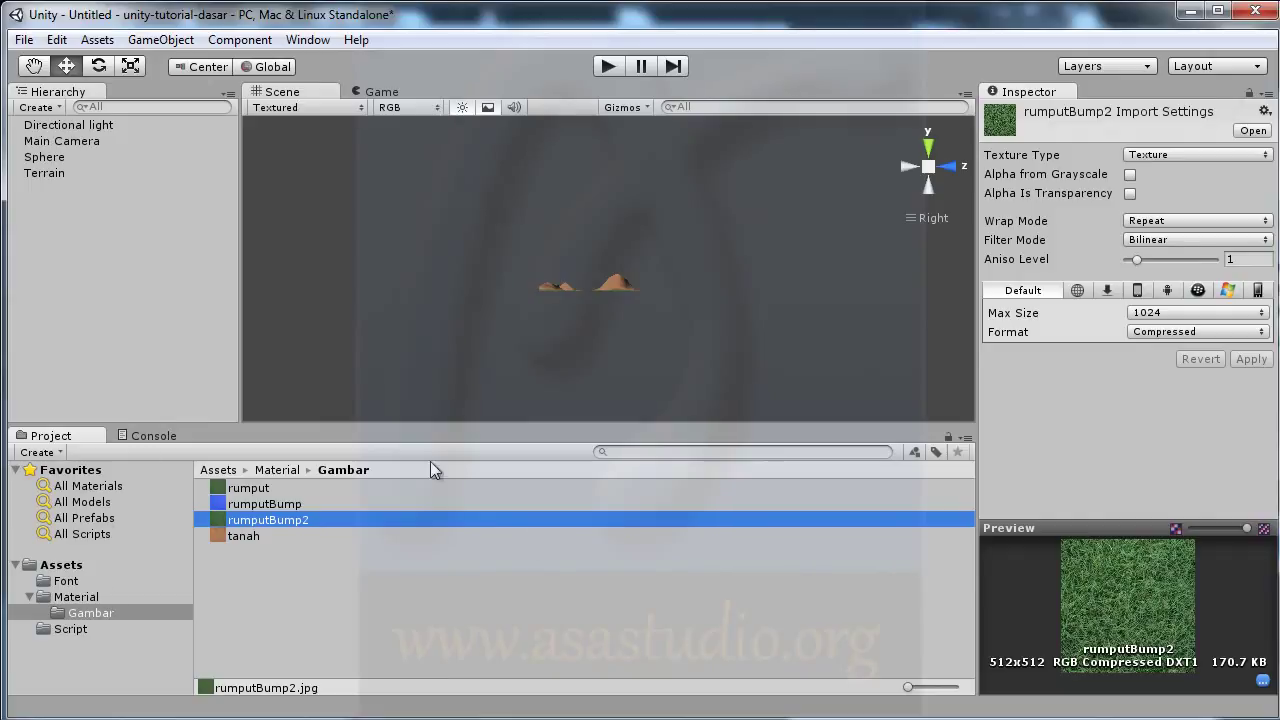
Assign the rumputBump2 texture as the Normalmap of the rumput2 material and fix it to be marked as a normal map.
click(142, 596)
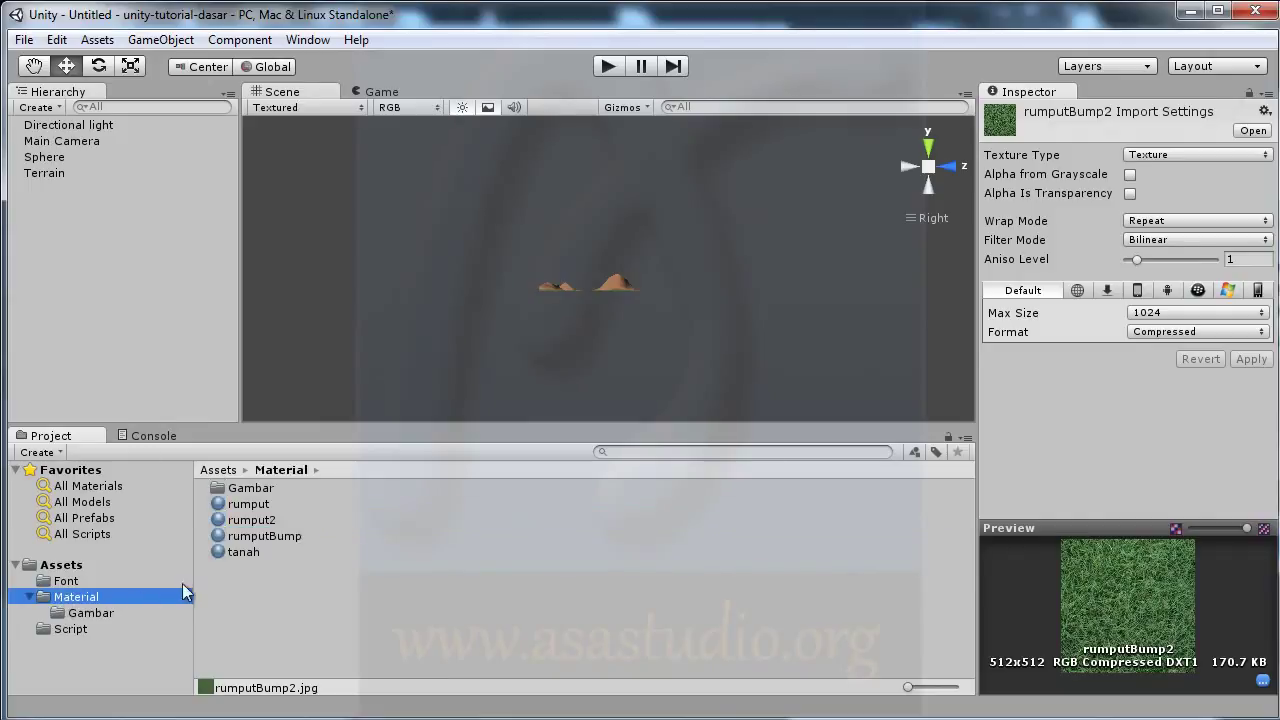
click(252, 521)
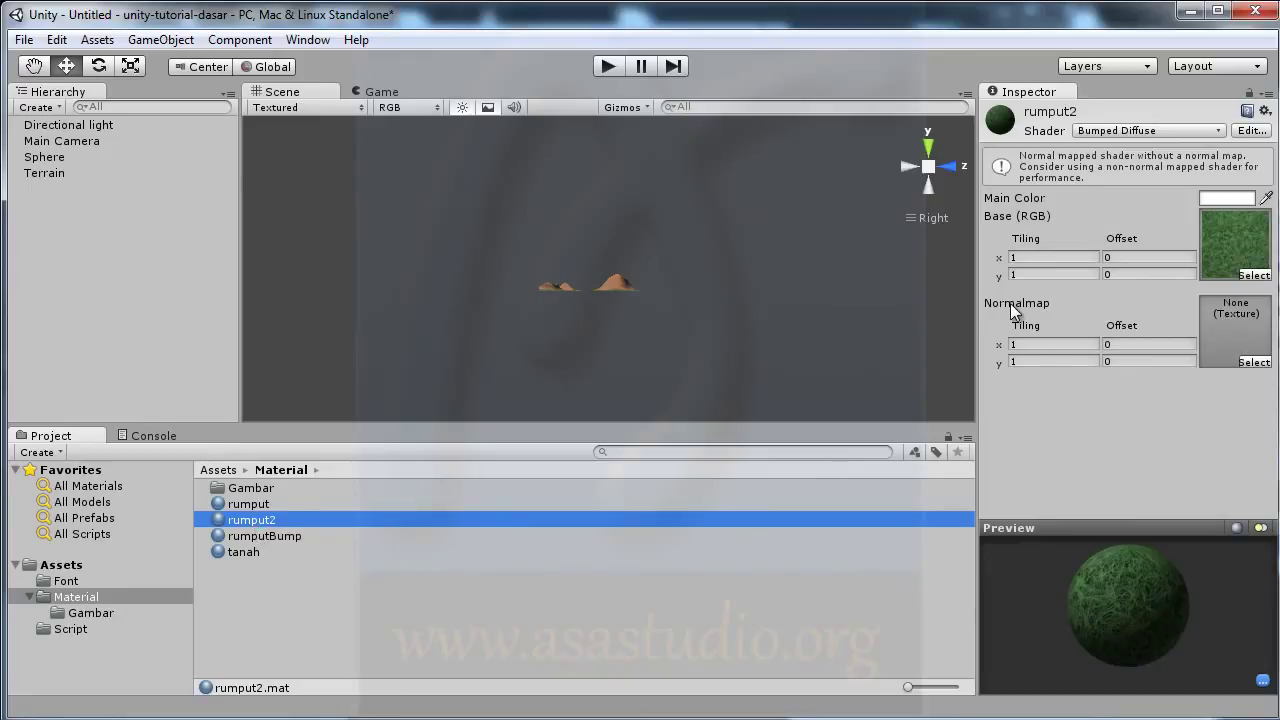
click(1254, 362)
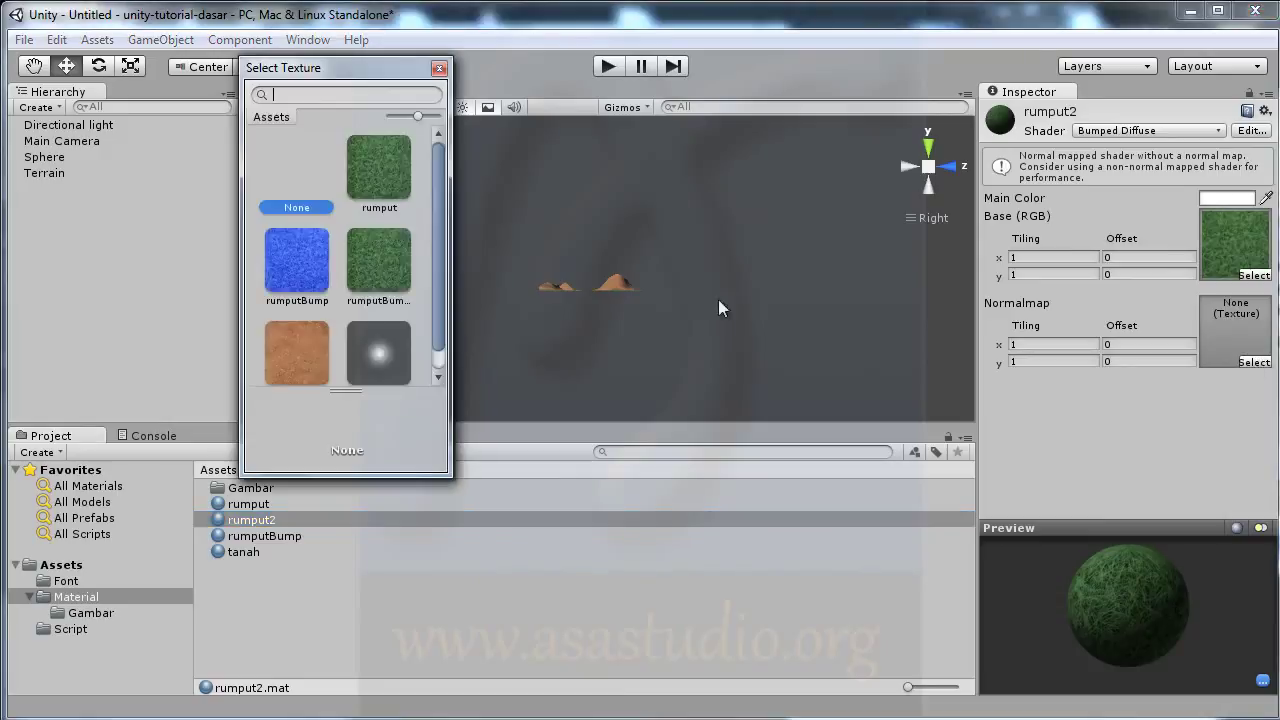
click(377, 280)
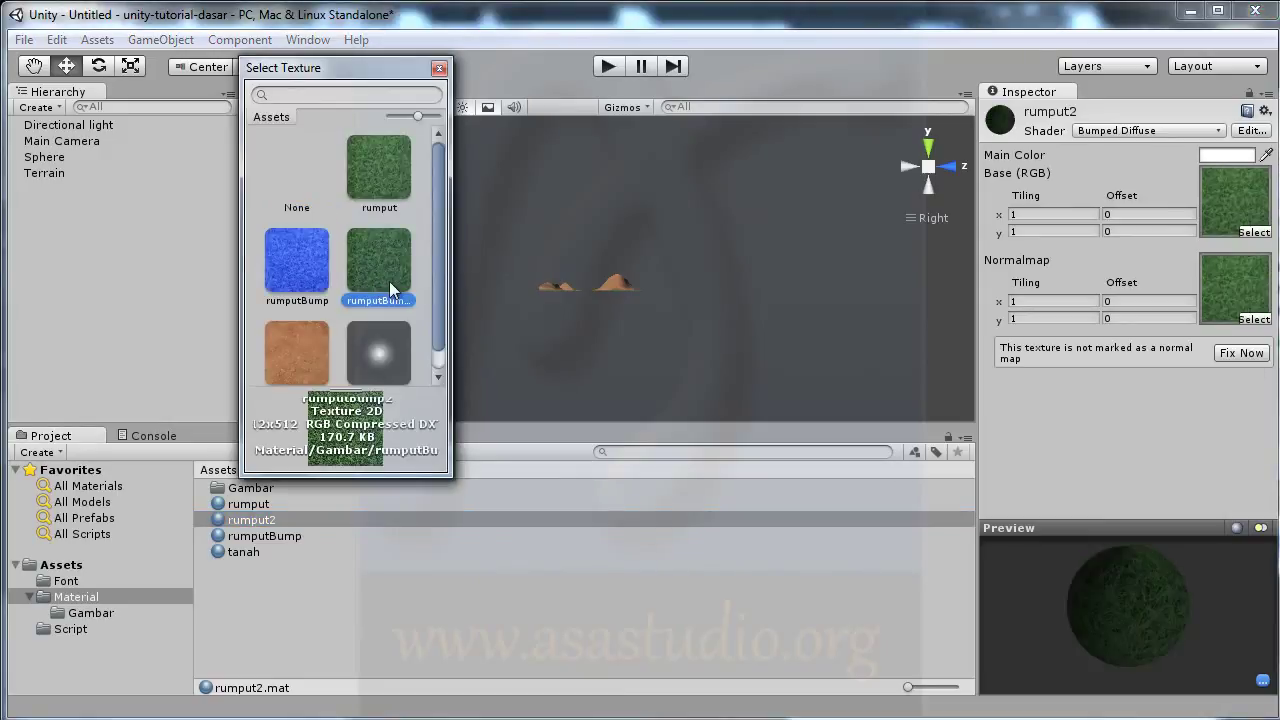
double_click(389, 281)
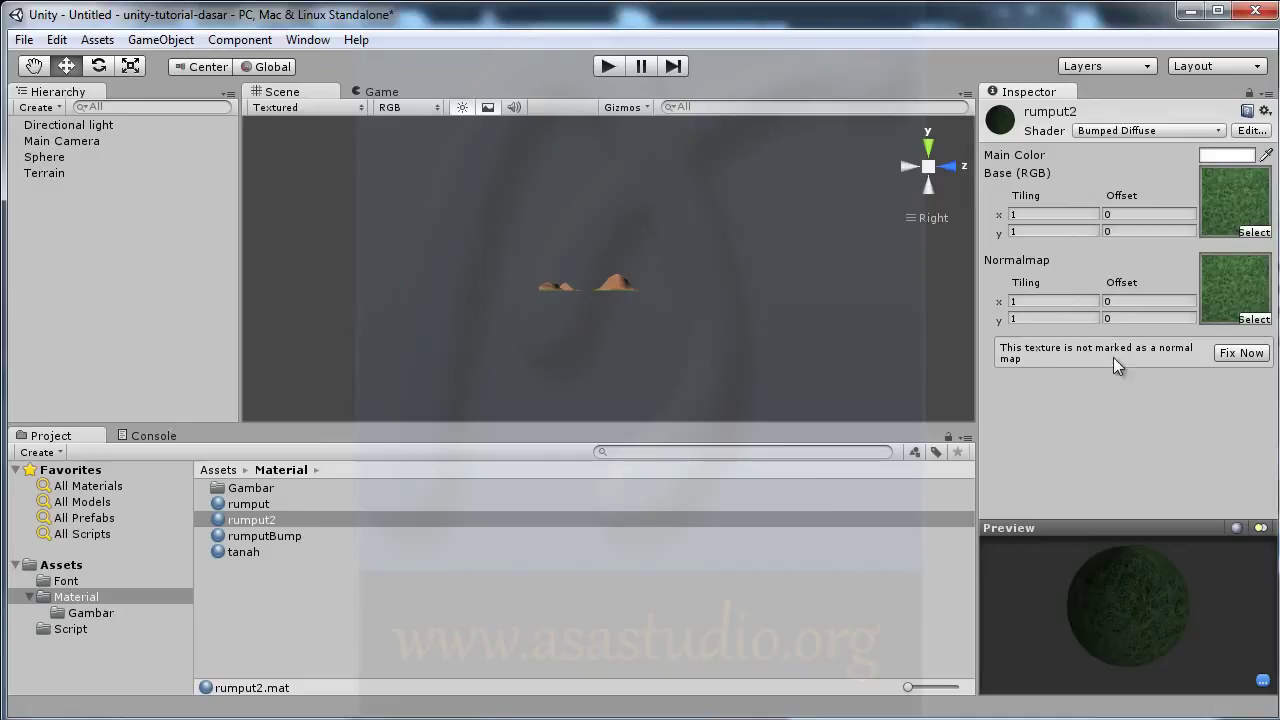
click(1248, 353)
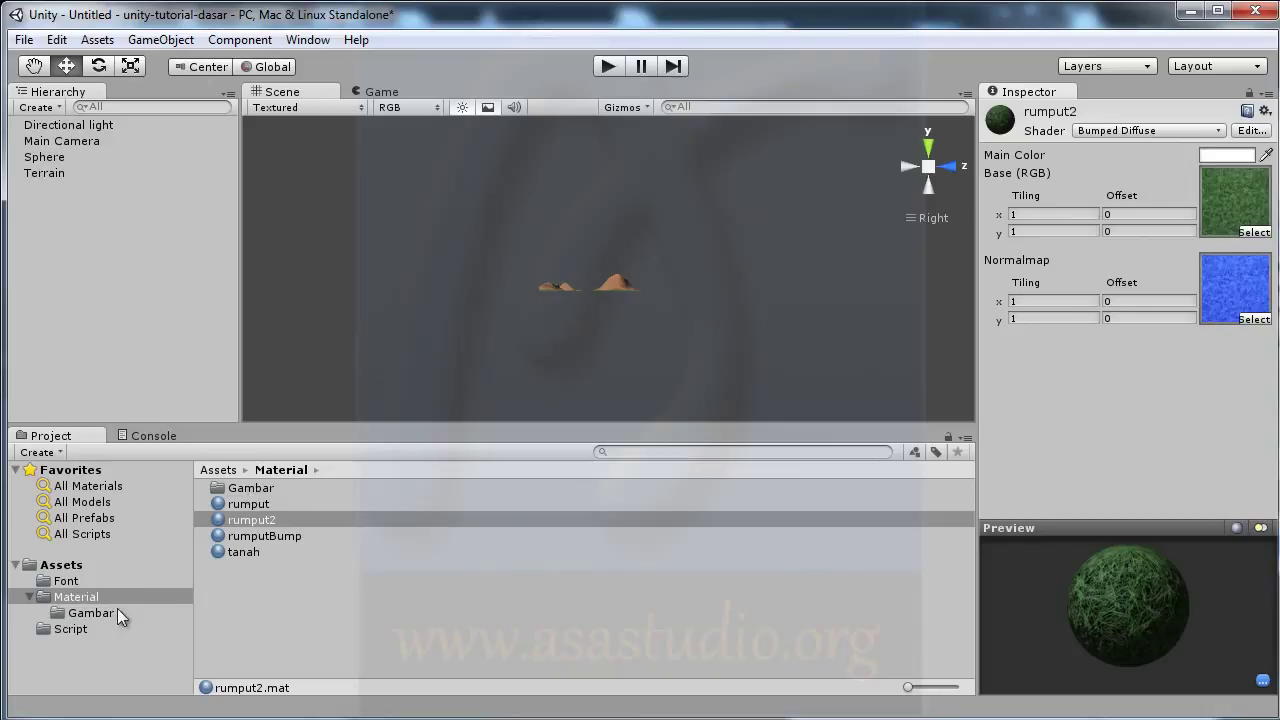
Run the game briefly to inspect the bump-mapped sphere, stop it and return to the Scene view.
click(607, 66)
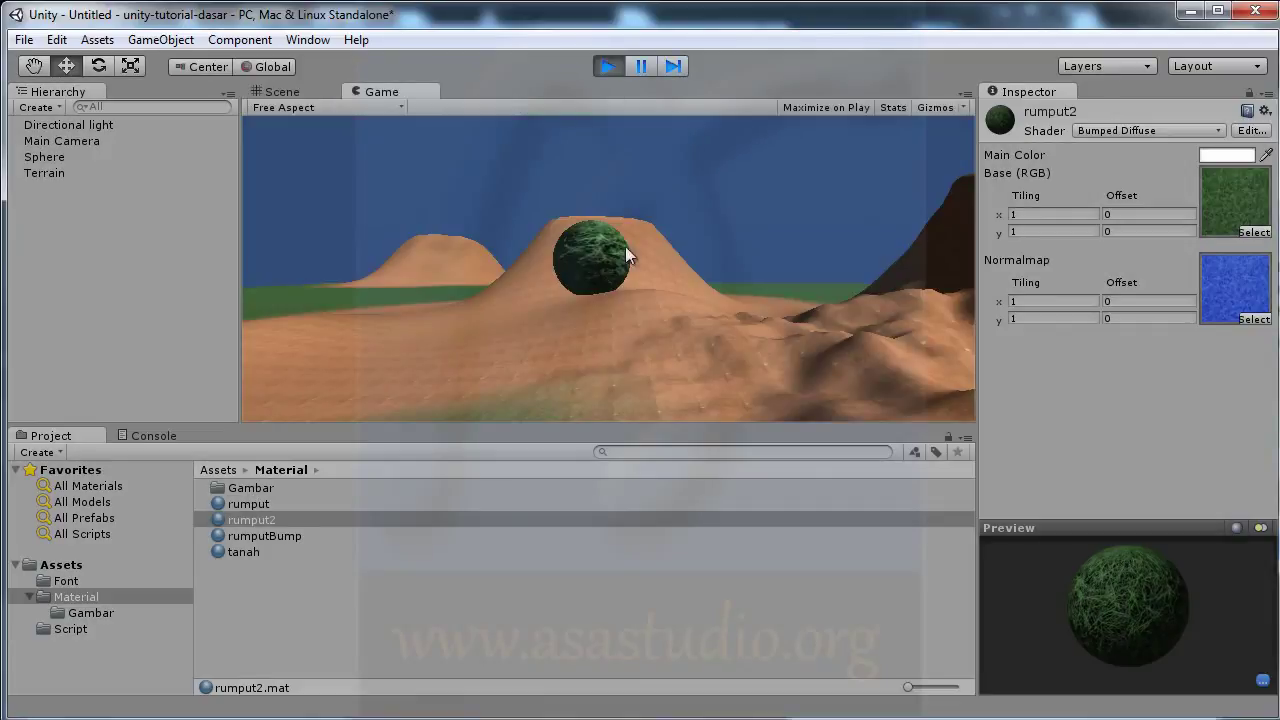
click(610, 65)
click(280, 91)
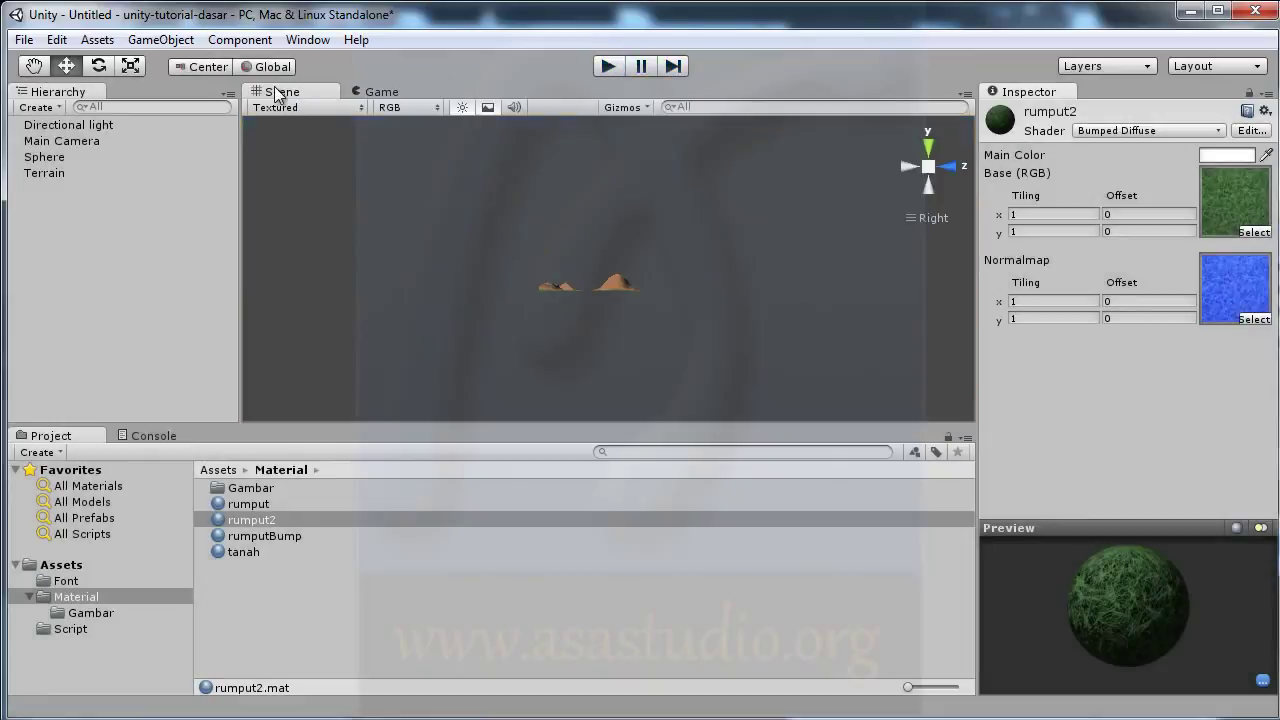
Move the main camera forward along Z to about 185, close to the sphere, and check it in a short play test.
click(49, 140)
drag(592, 293, 605, 292)
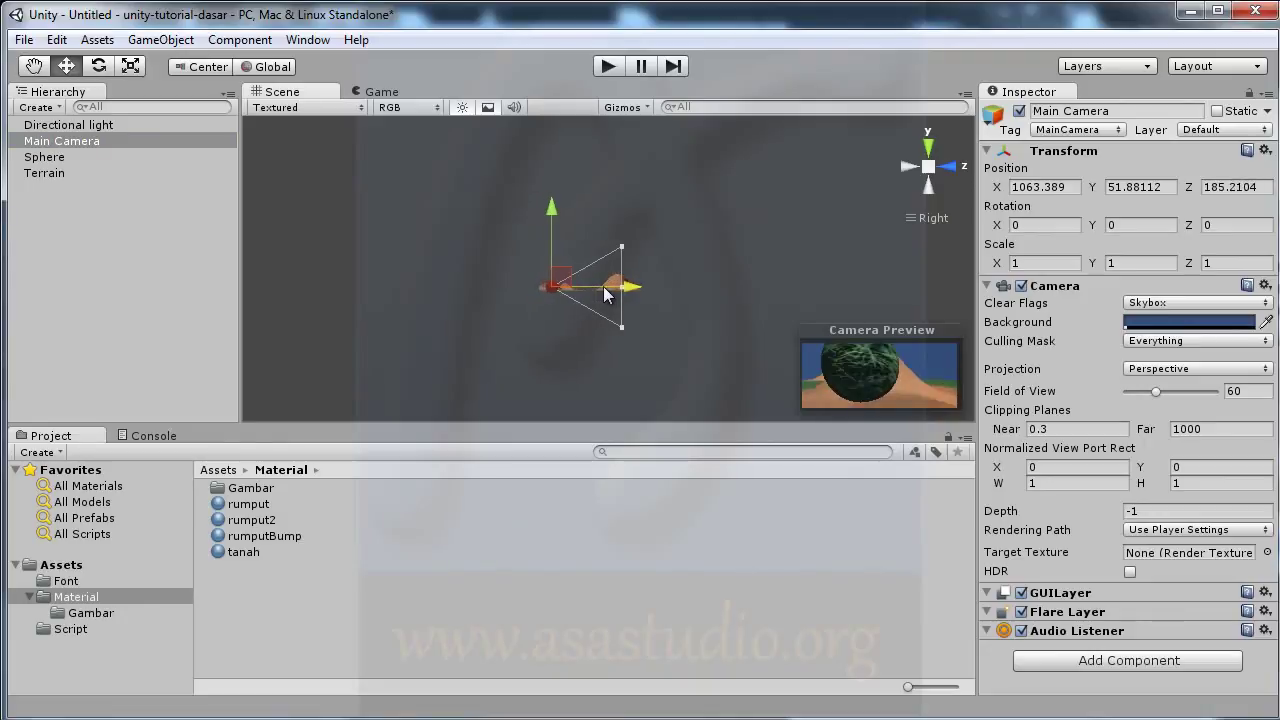
click(607, 67)
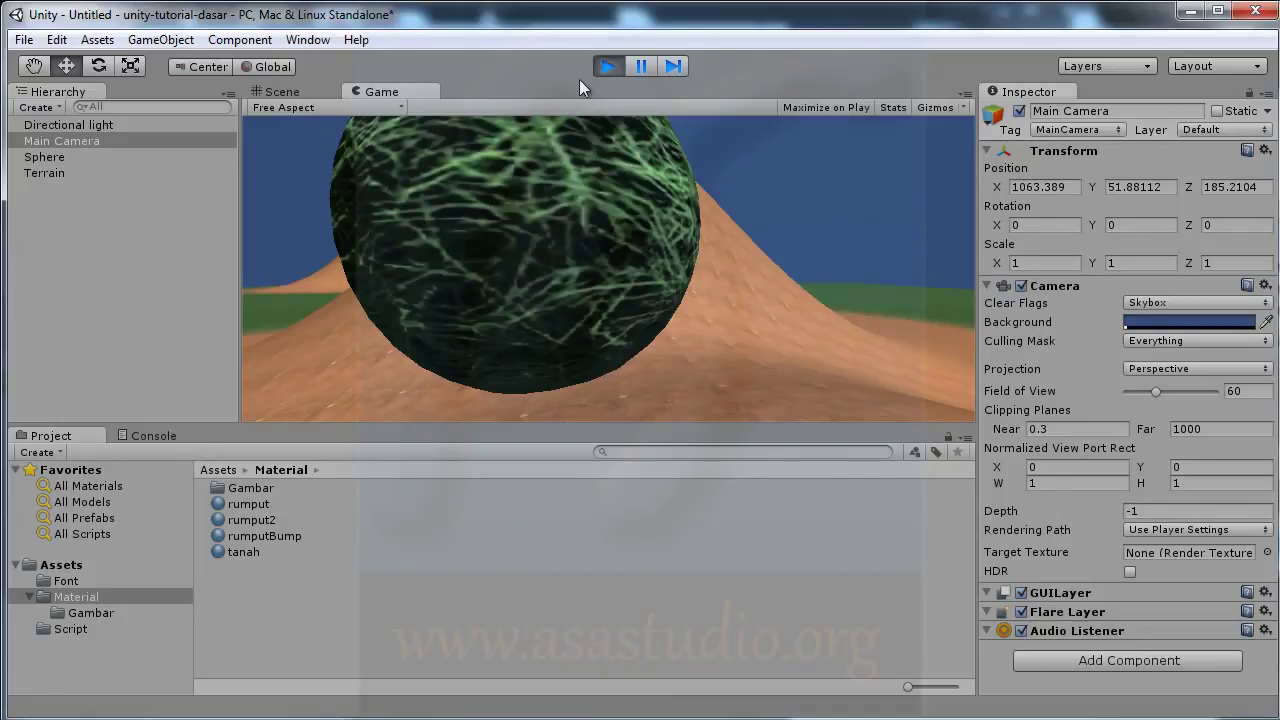
click(607, 66)
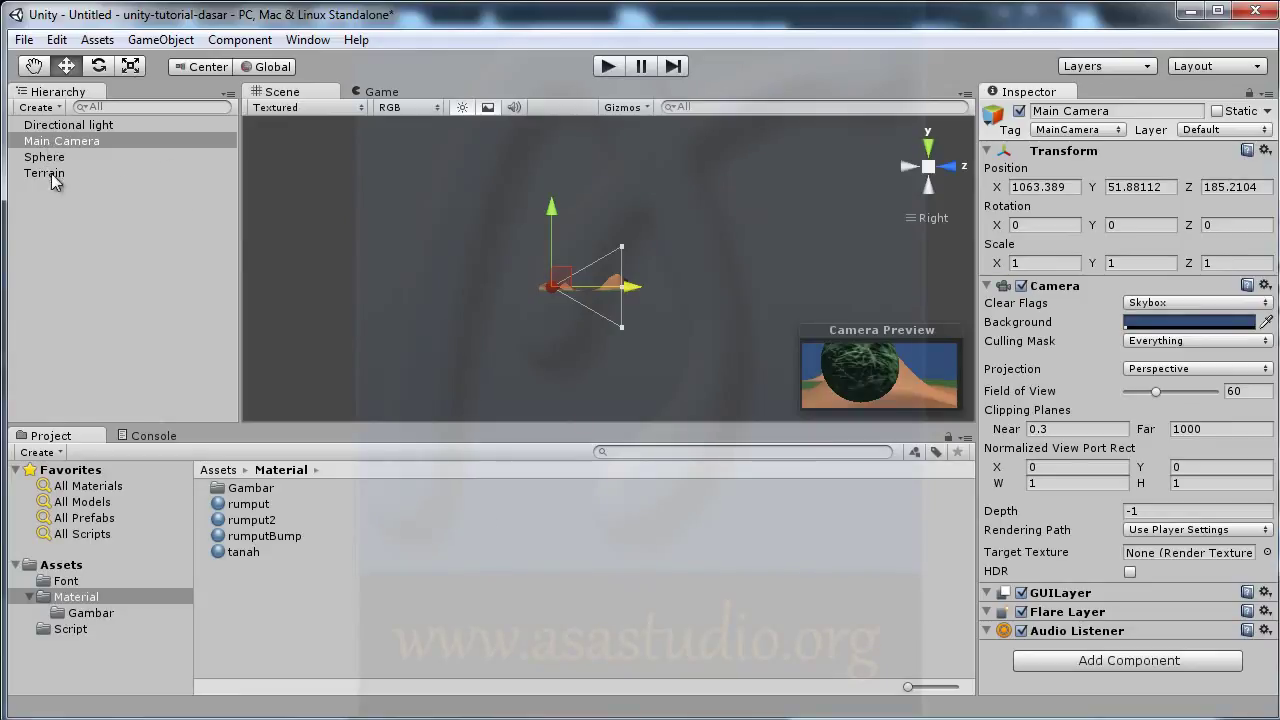
Try the Specular shader on the rumput2 material with slightly higher shininess and check the sphere in a short play test.
click(252, 520)
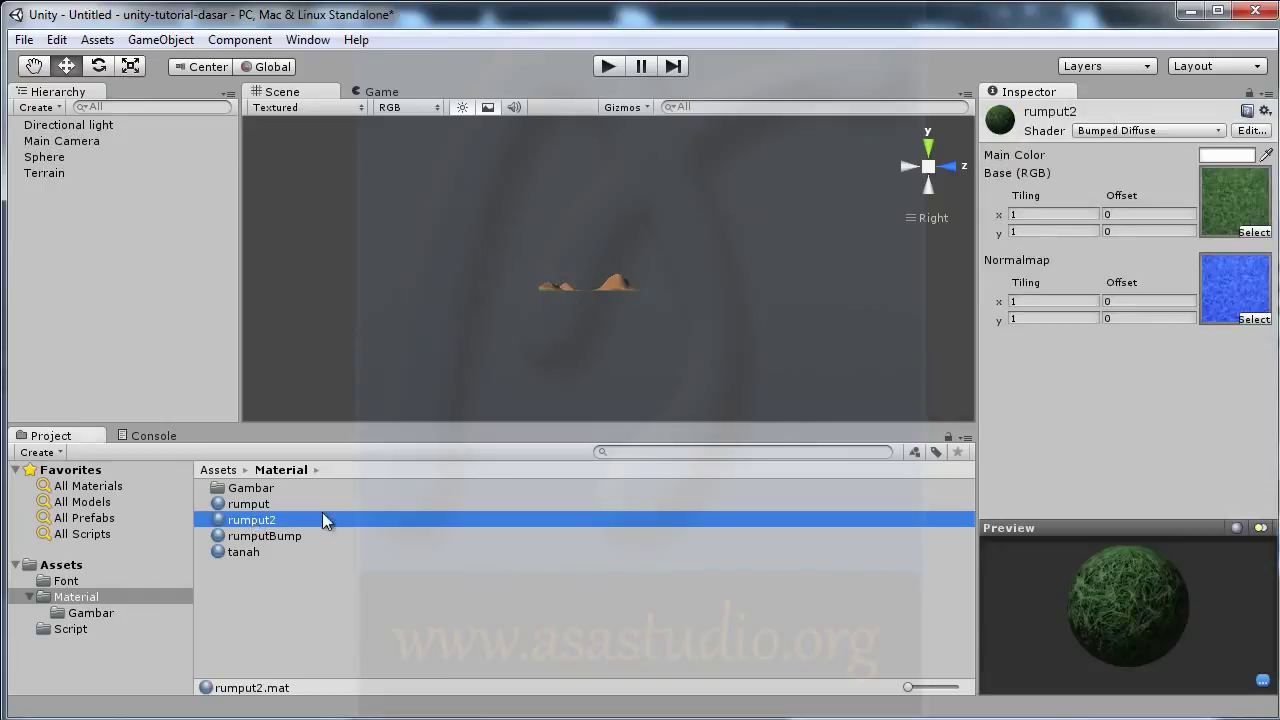
click(1121, 130)
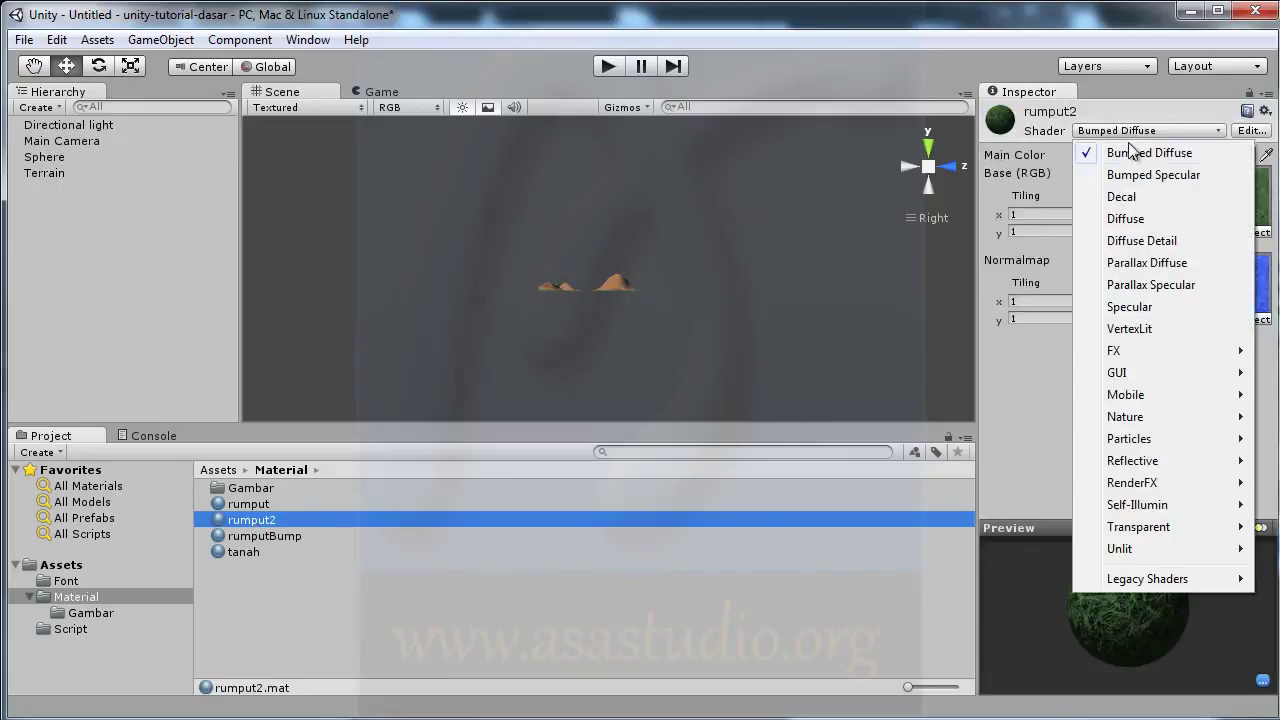
click(1161, 306)
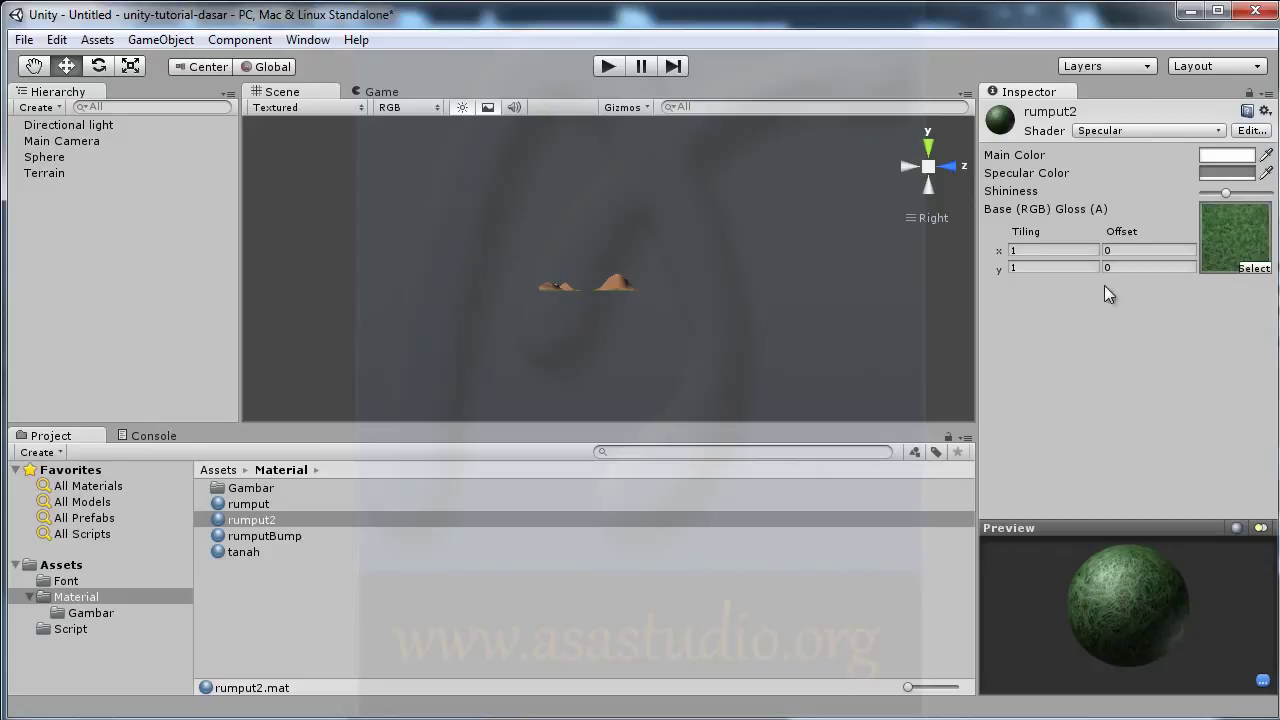
mouse_move(1224, 193)
mouse_down()
mouse_move(1260, 195)
mouse_move(1176, 194)
mouse_move(1250, 195)
mouse_move(1233, 200)
mouse_up()
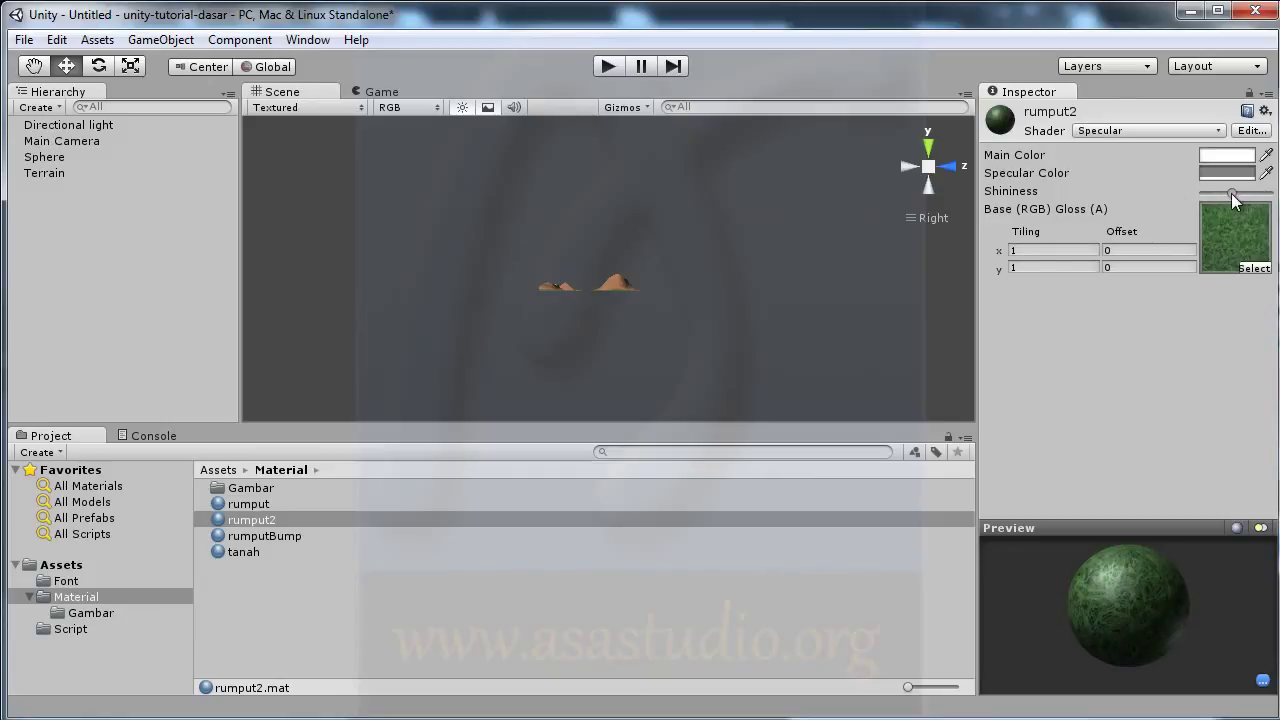
click(603, 70)
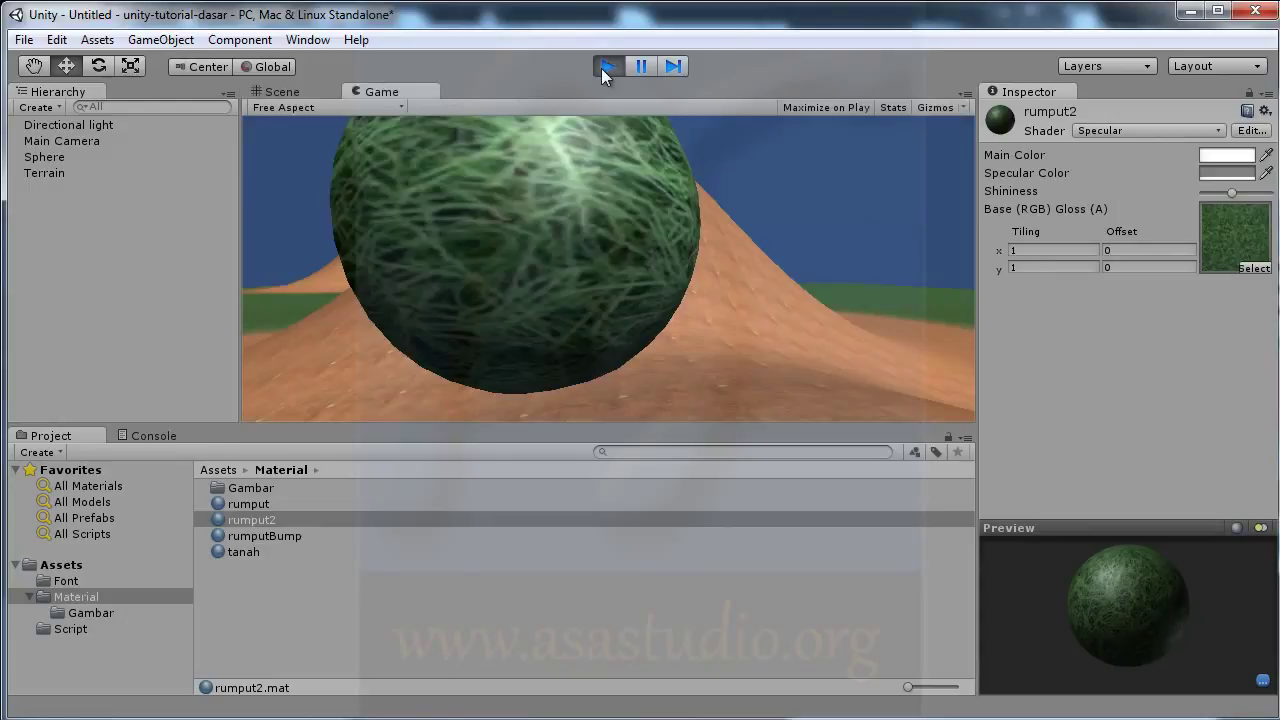
click(616, 65)
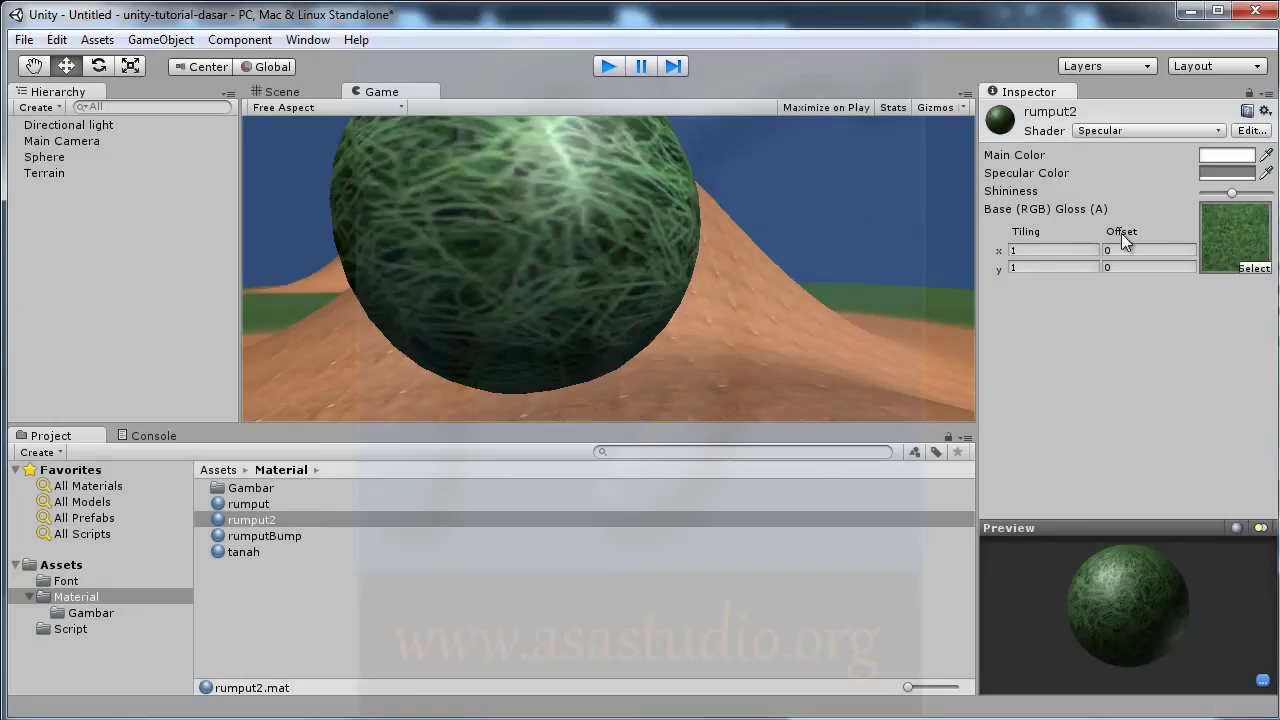
Try the FX/Flare shader on the rumput2 material and check the sphere in a short play test.
click(1127, 130)
mouse_move(1140, 352)
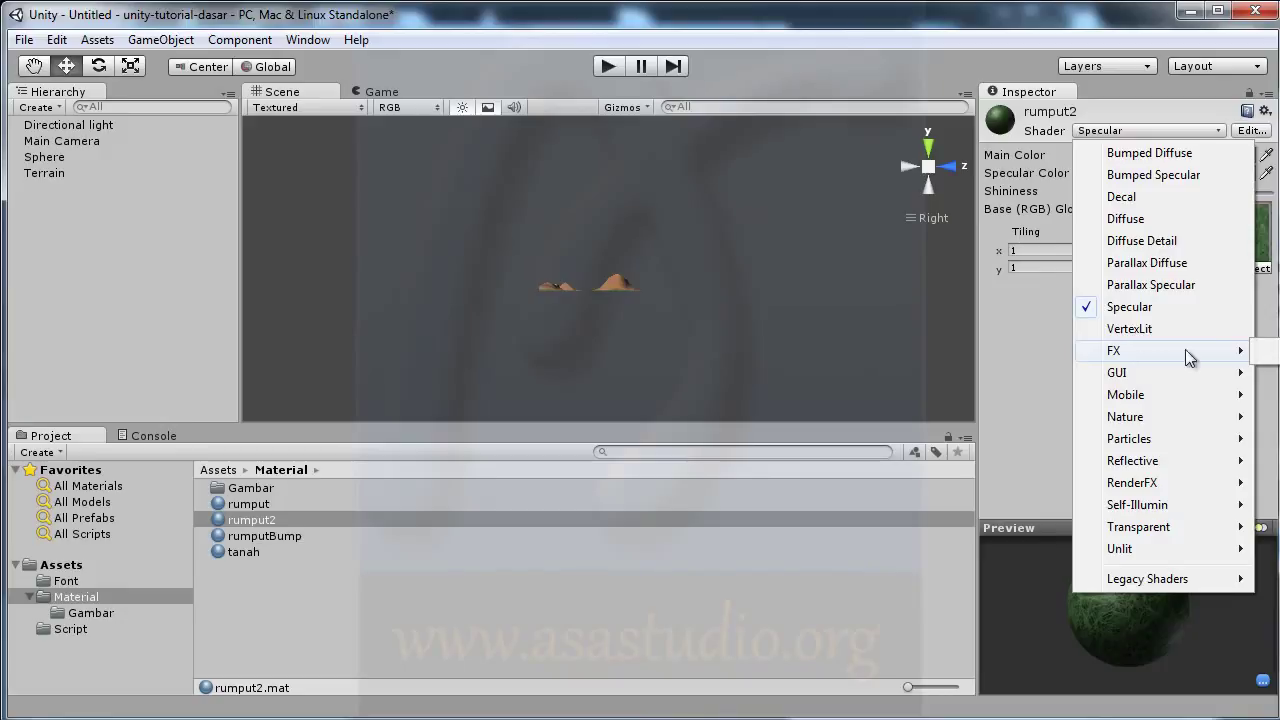
click(1266, 352)
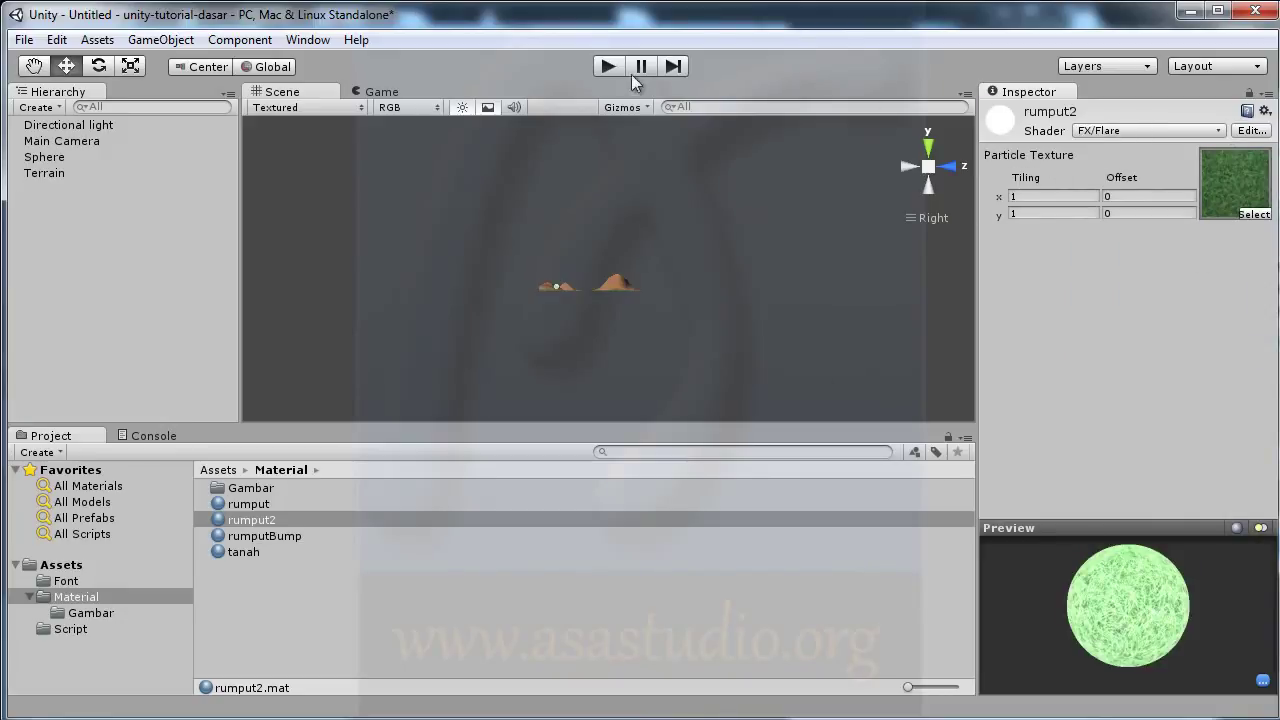
click(607, 66)
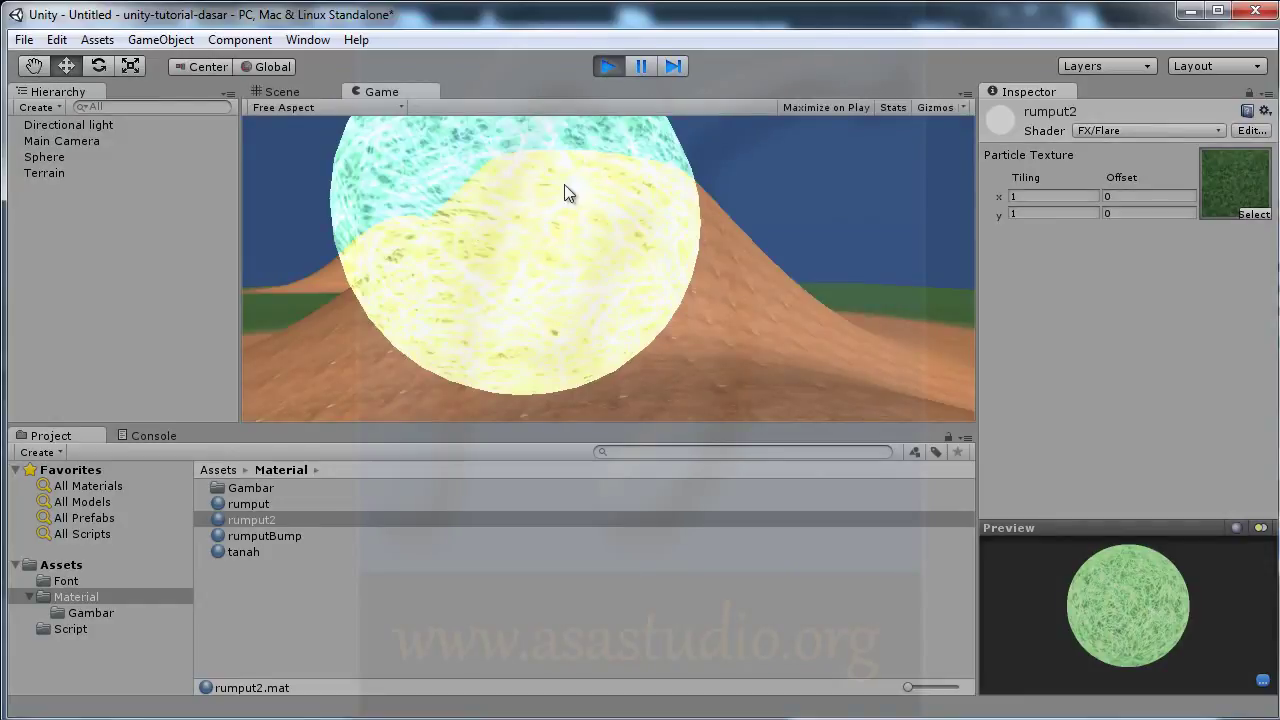
click(610, 63)
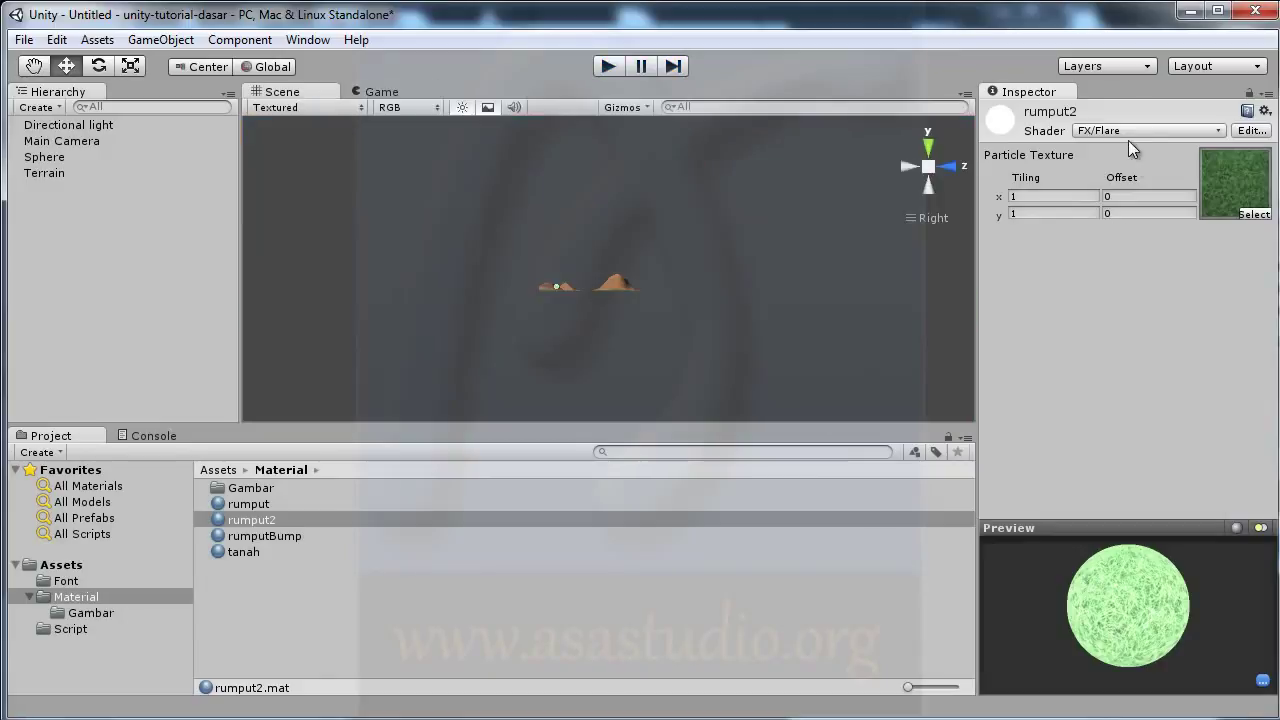
Change the shader of the rumput2 material to Self-Illumin/Bumped Diffuse.
click(1129, 130)
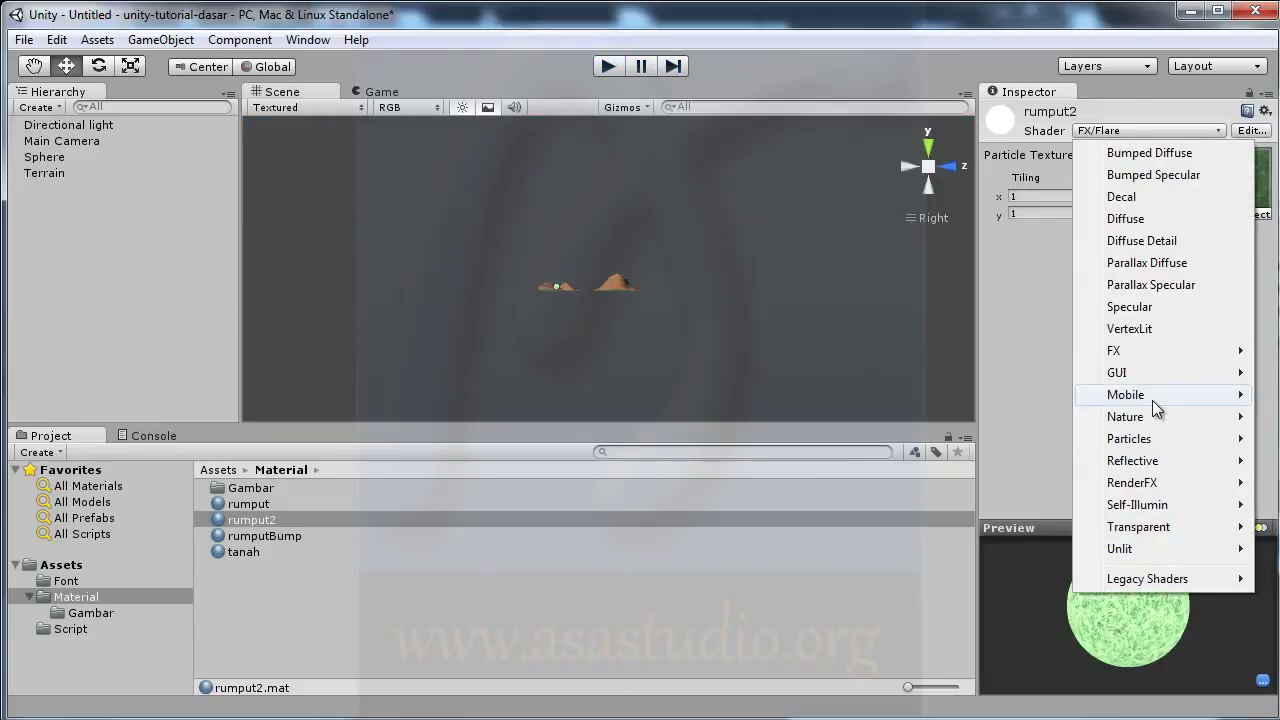
mouse_move(1148, 400)
mouse_move(1151, 424)
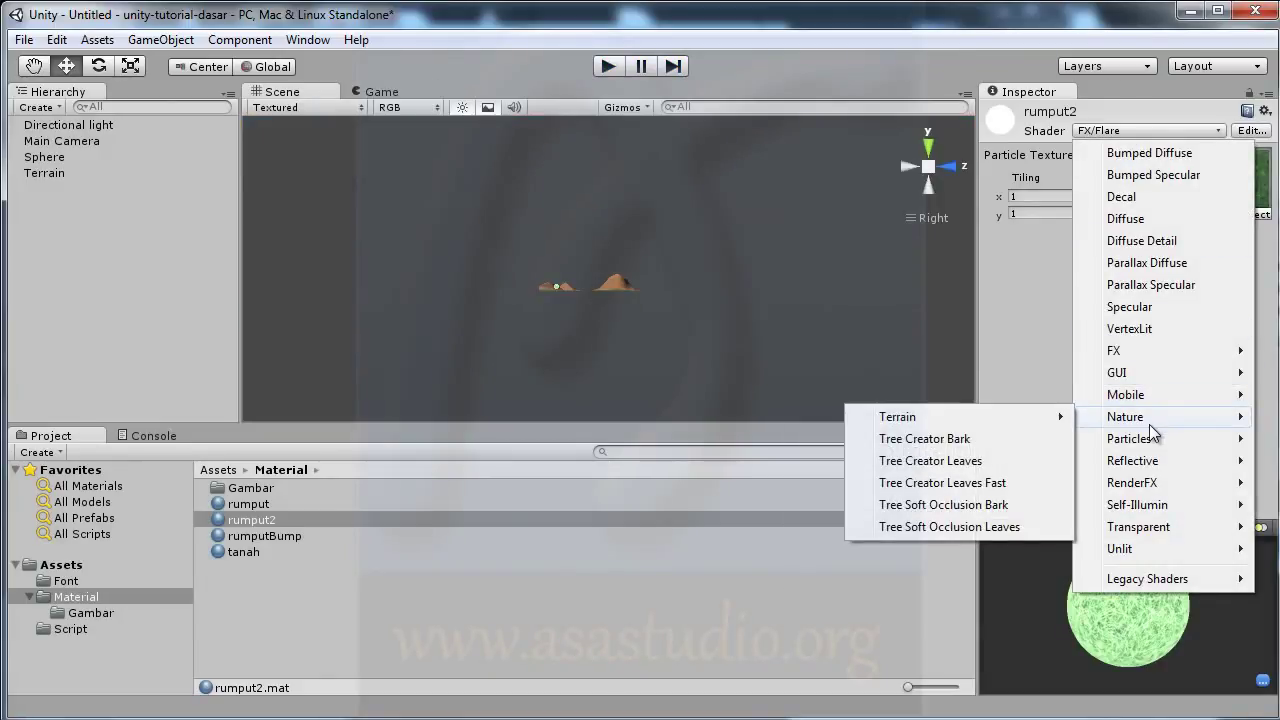
mouse_move(1162, 486)
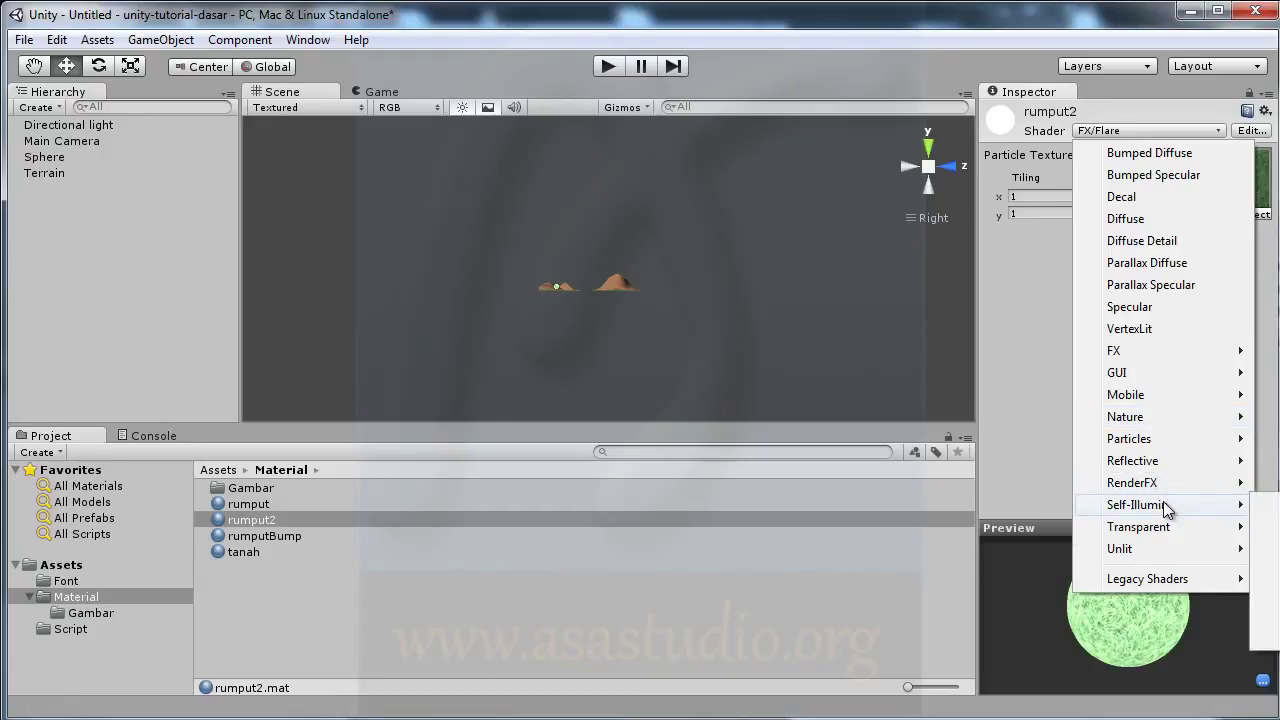
click(1268, 503)
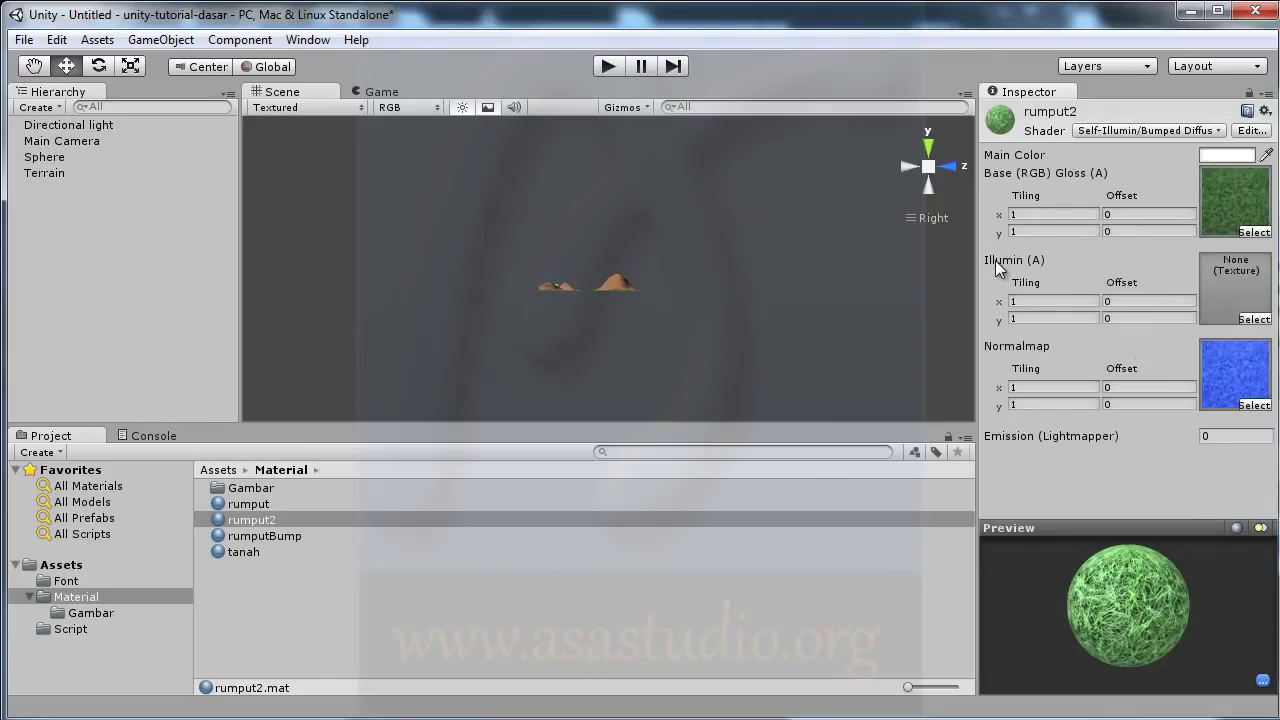
Assign the rumputBump2 texture to the Illumin slot of the rumput2 material and check the sphere in a short play test.
click(1254, 319)
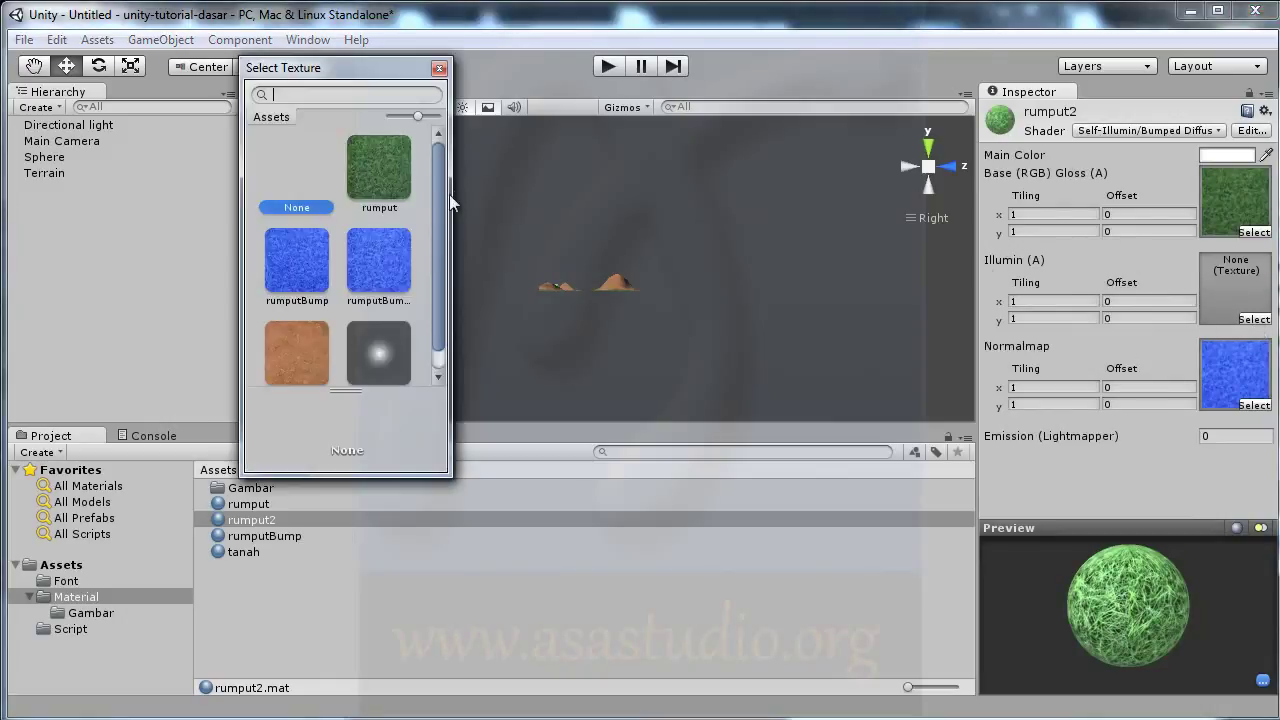
click(390, 296)
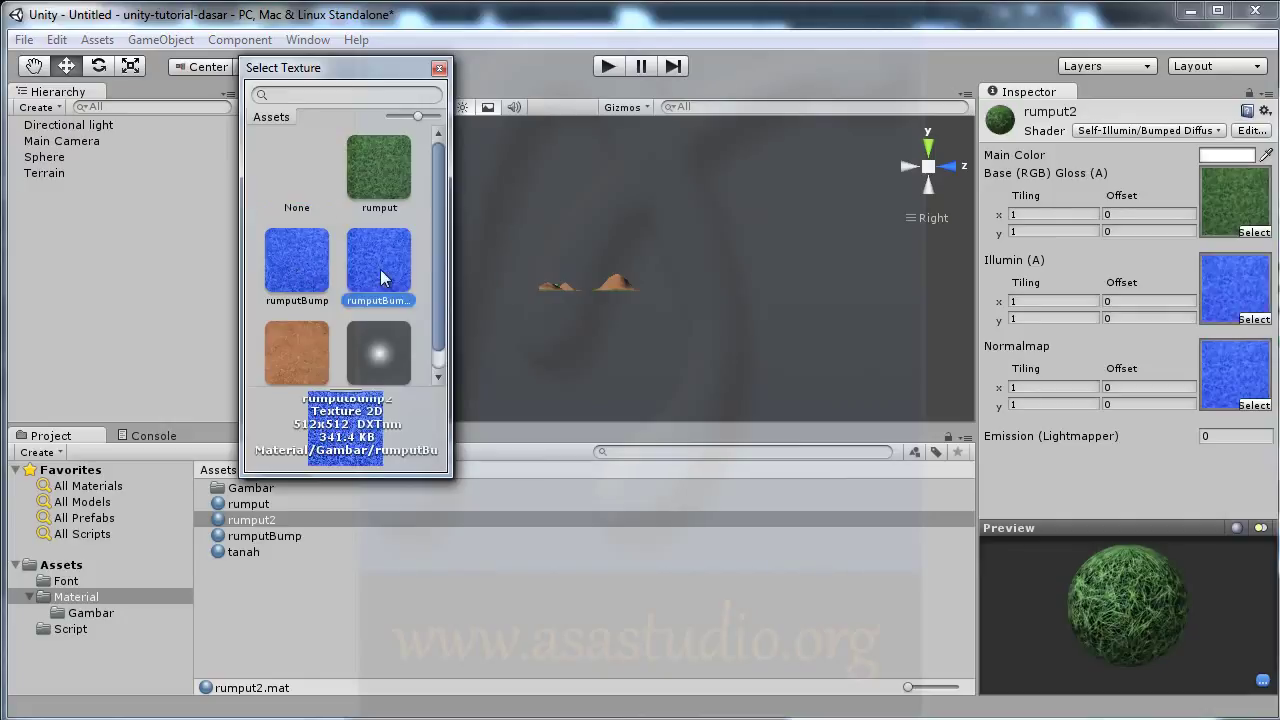
double_click(393, 277)
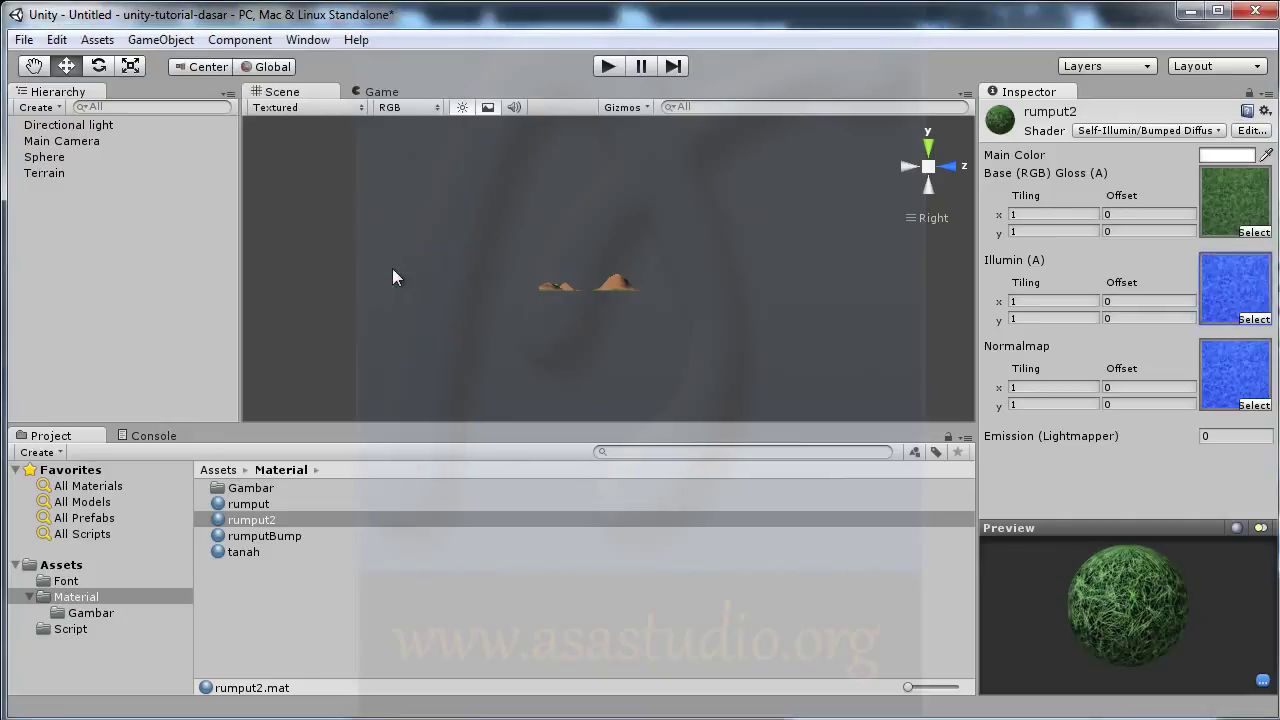
click(609, 64)
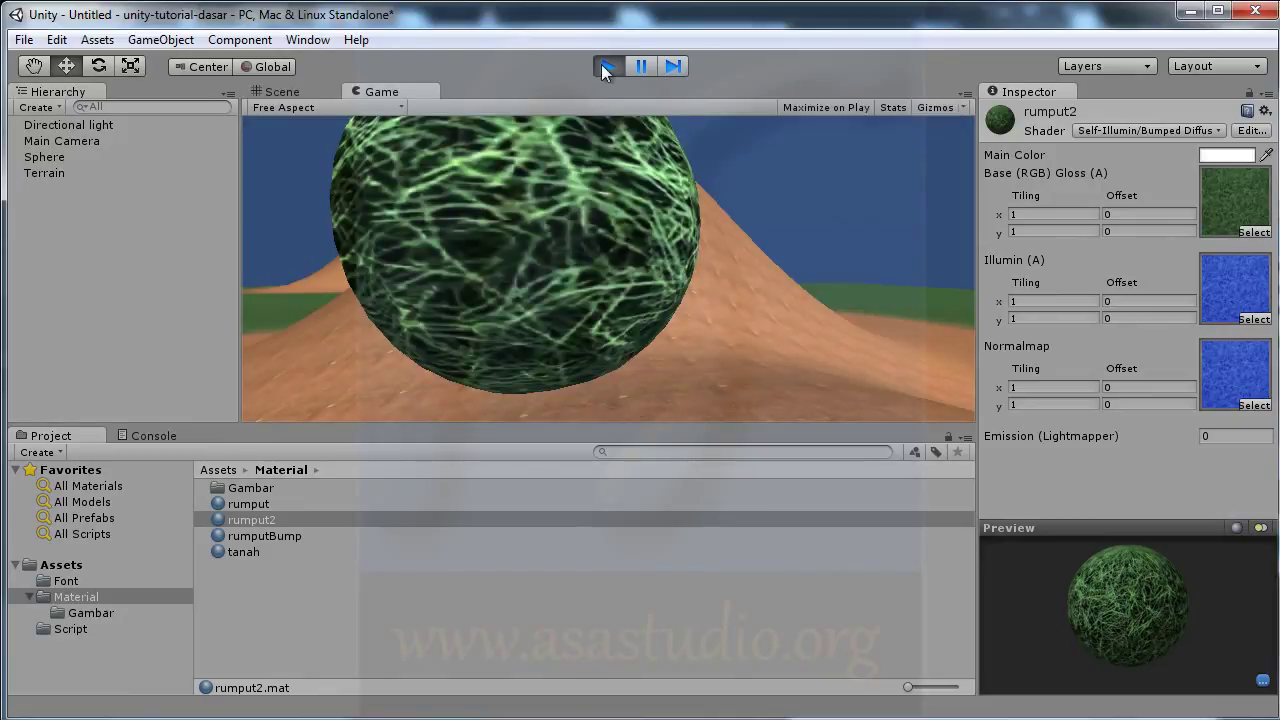
click(607, 66)
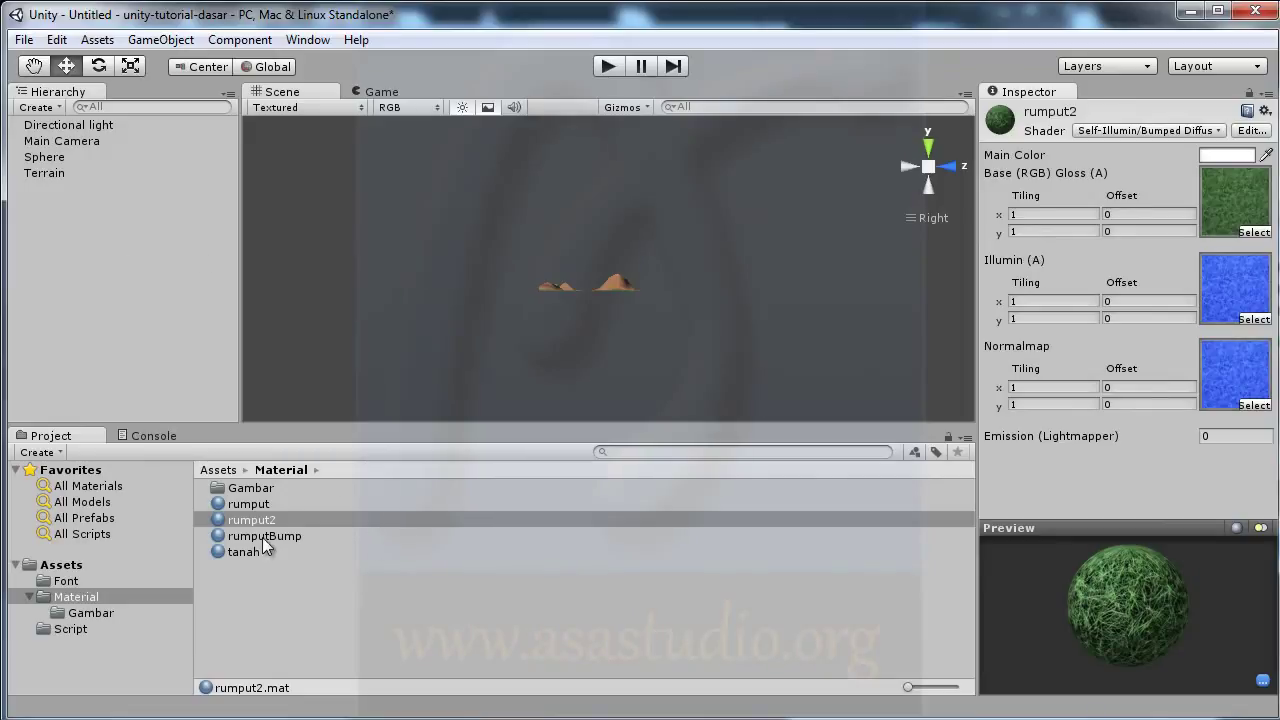
click(1143, 131)
mouse_move(1155, 580)
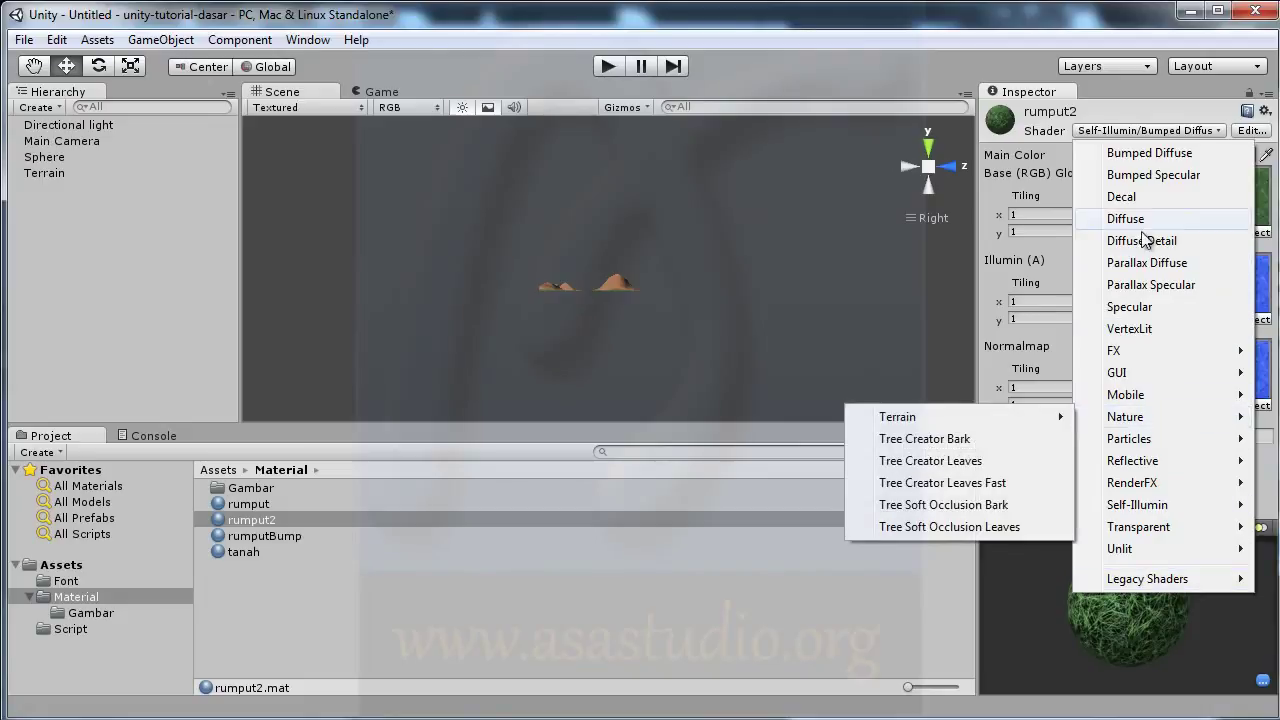
mouse_move(1135, 347)
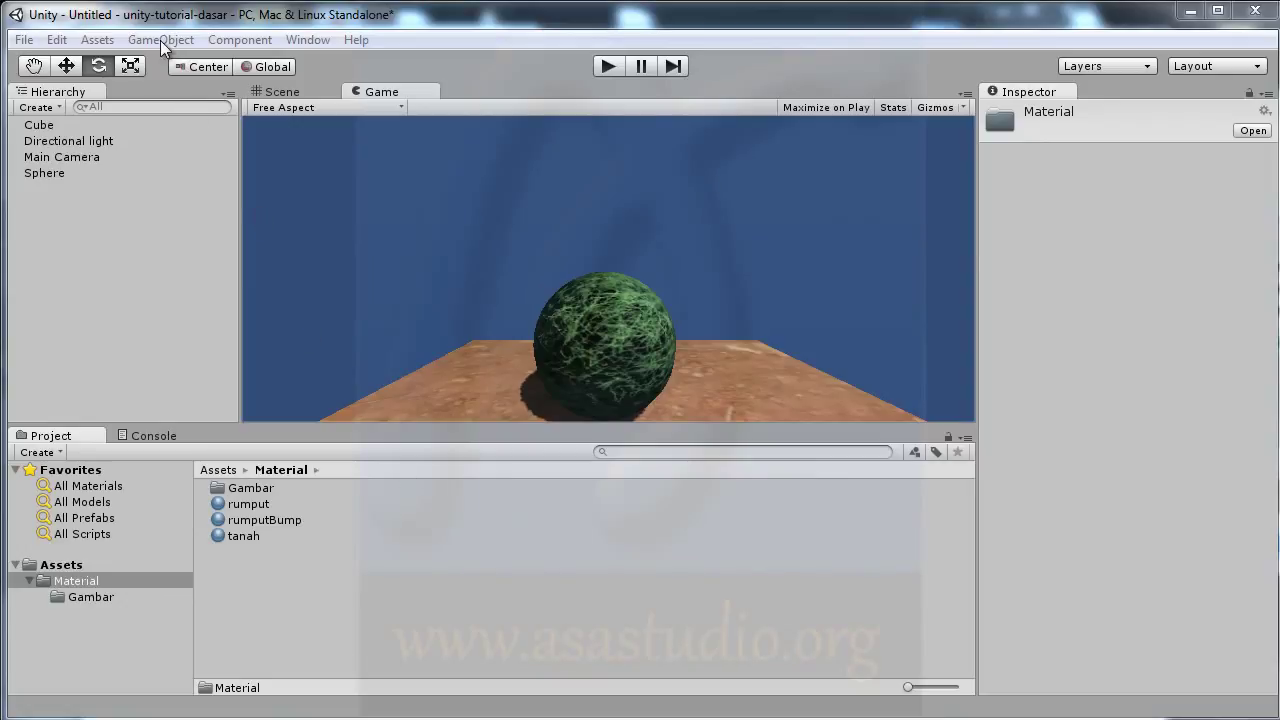
Add a GUI Text object to the scene with the cube and sphere and show it in the Game view.
click(289, 92)
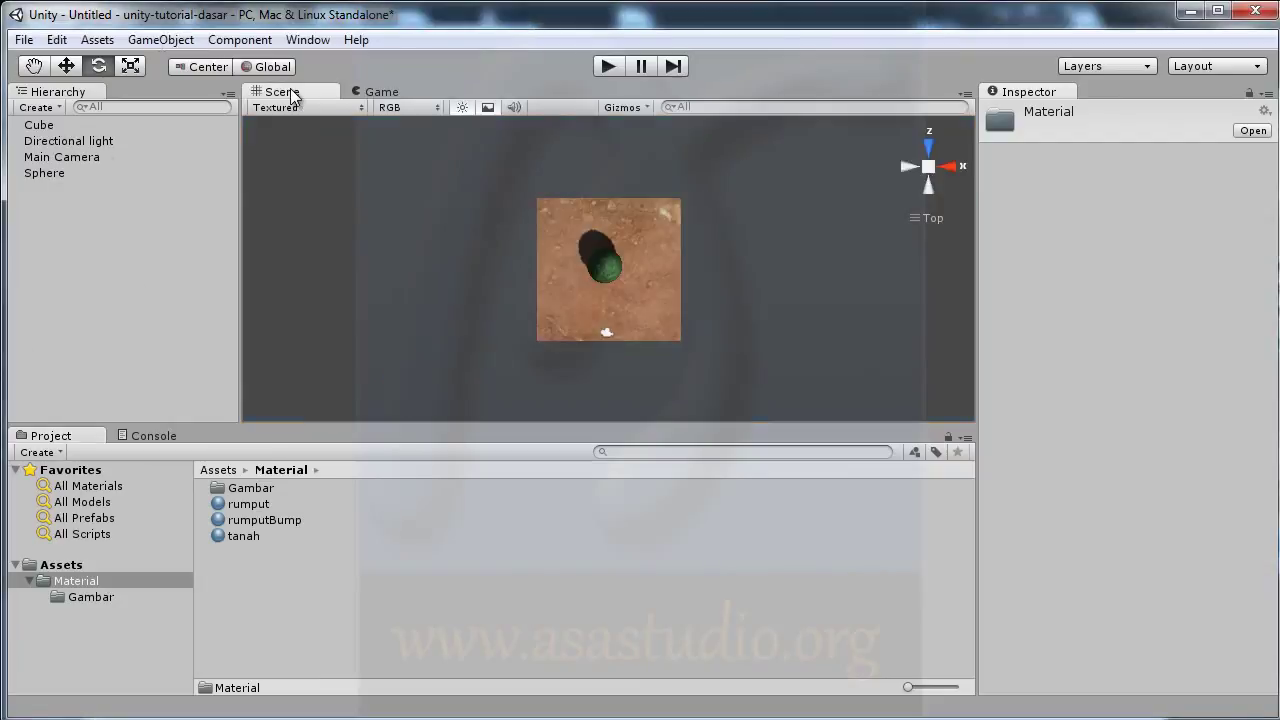
click(150, 40)
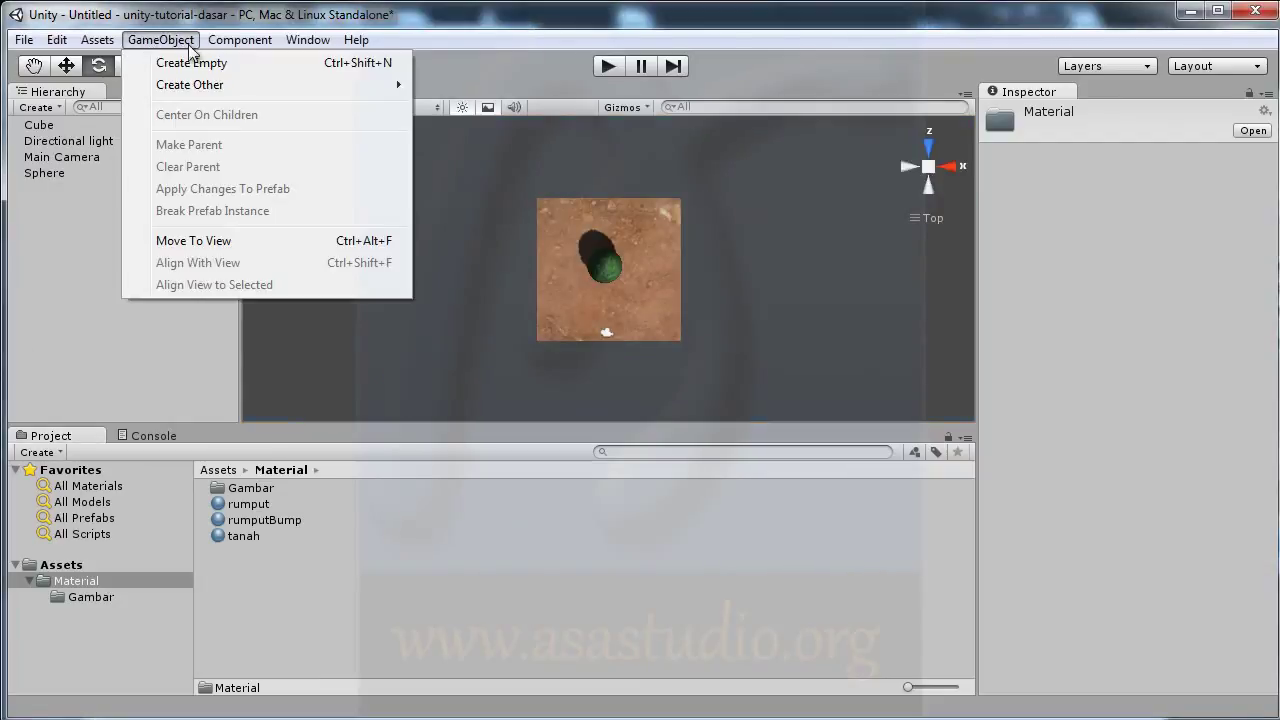
mouse_move(203, 88)
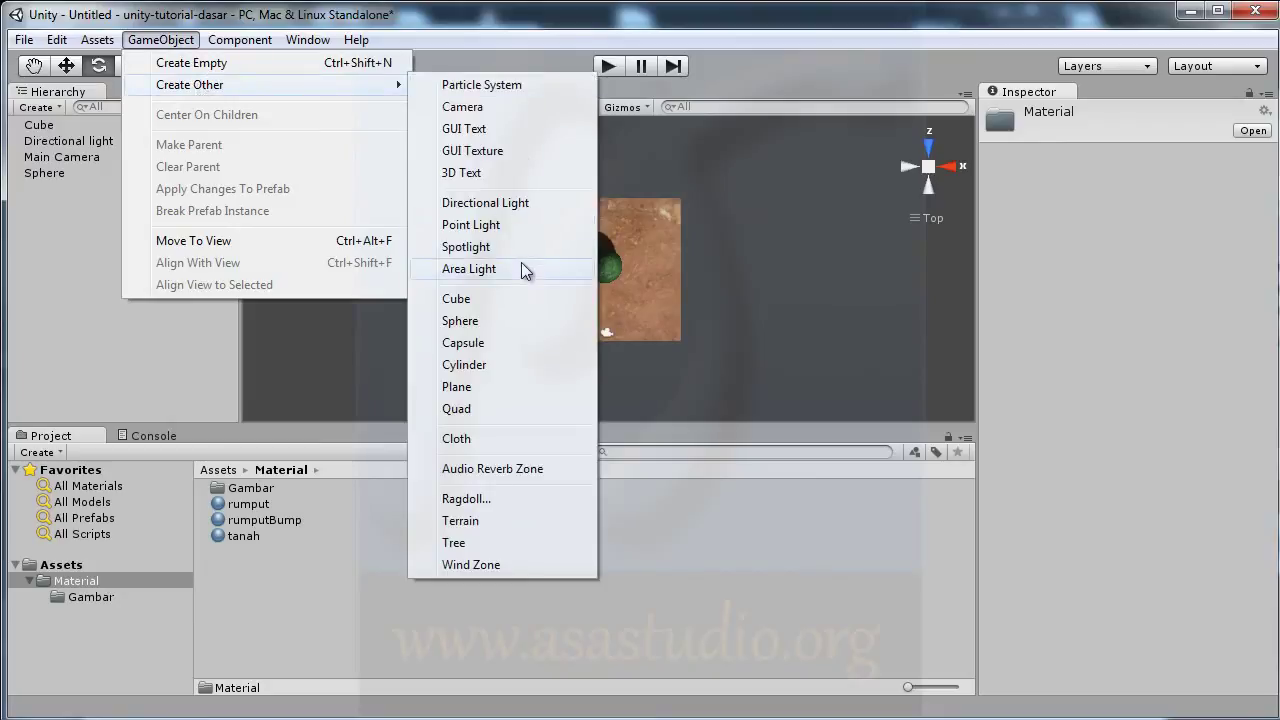
click(511, 128)
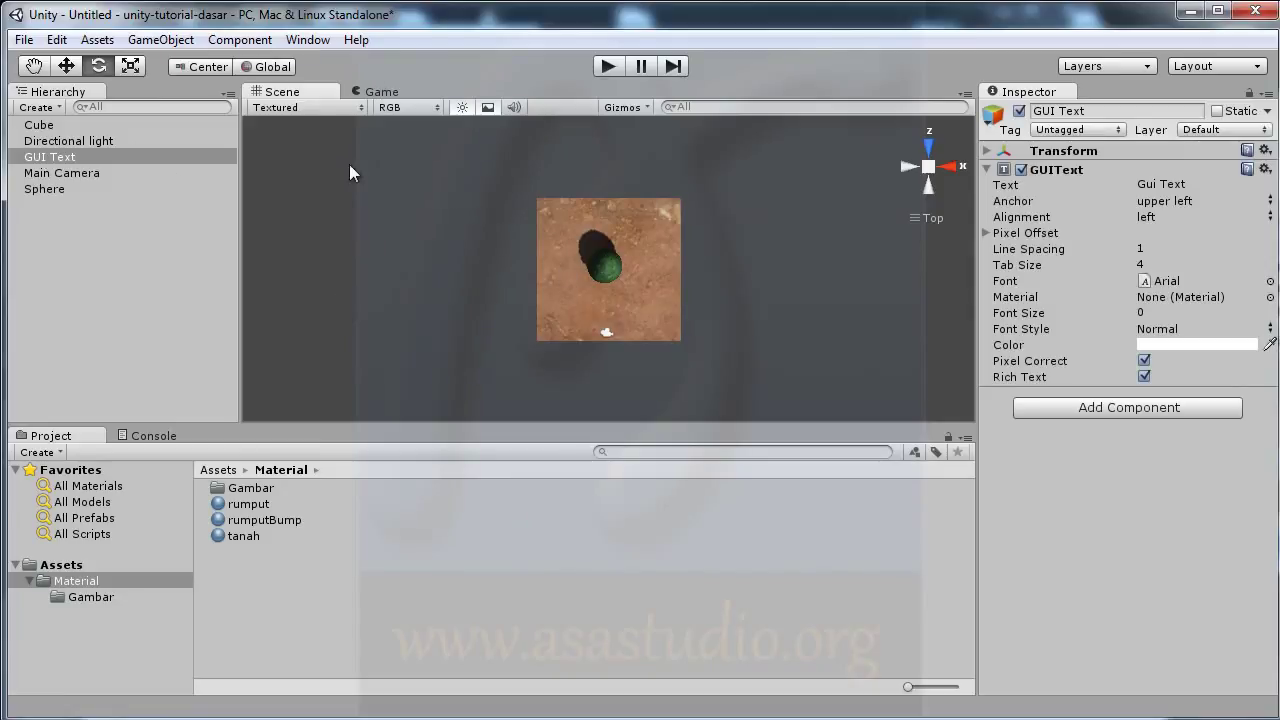
click(381, 93)
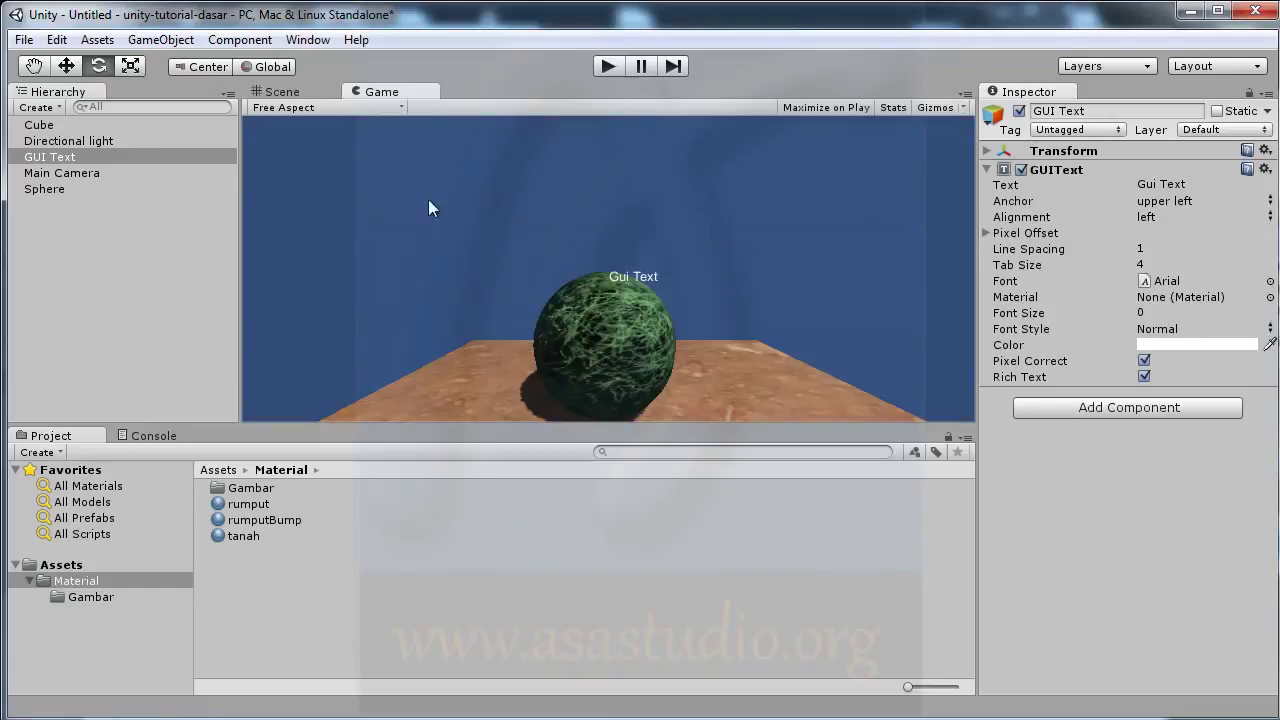
Position the GUI Text object at X 0.78, Y 0.65, Z 0 while viewing the game camera's picture.
click(282, 93)
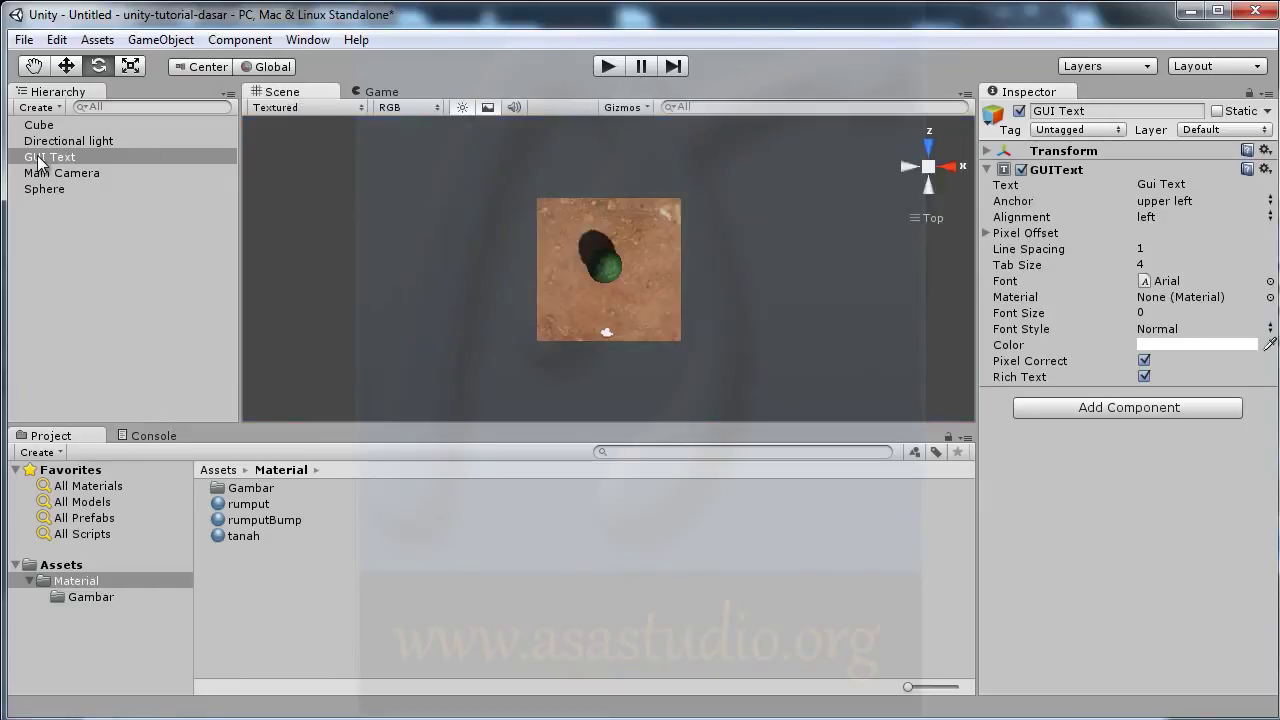
click(39, 161)
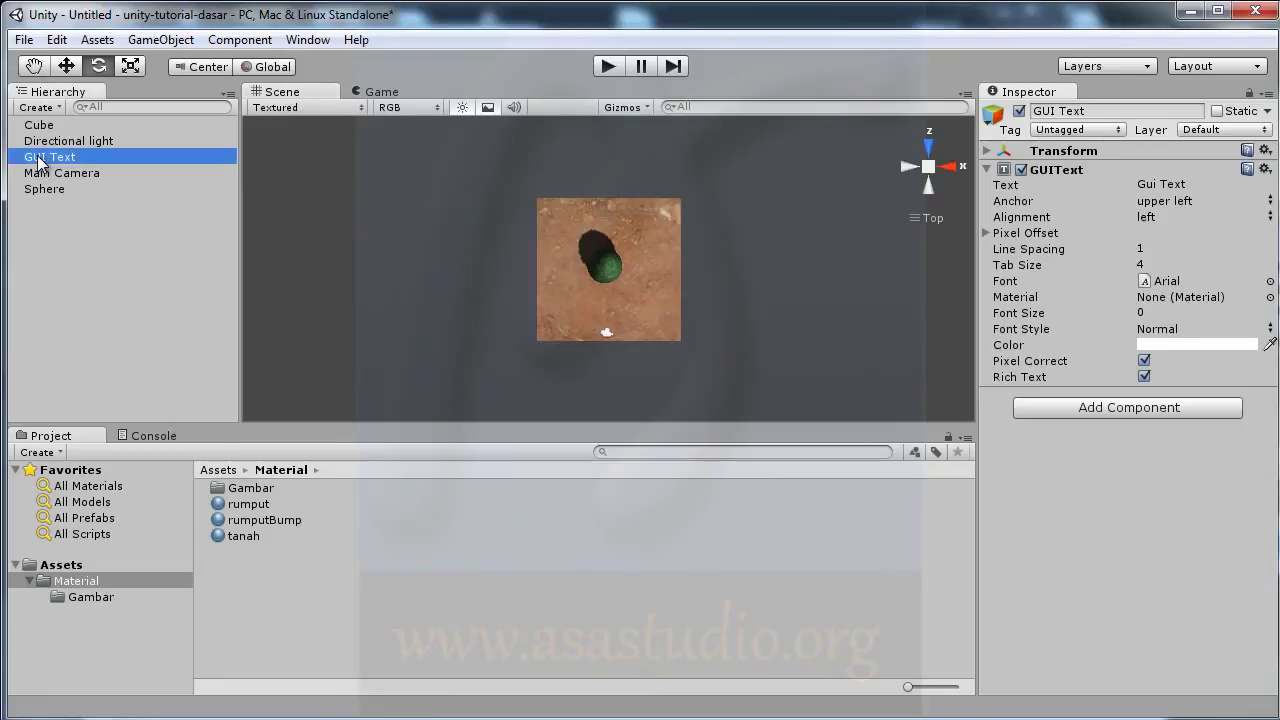
click(1085, 152)
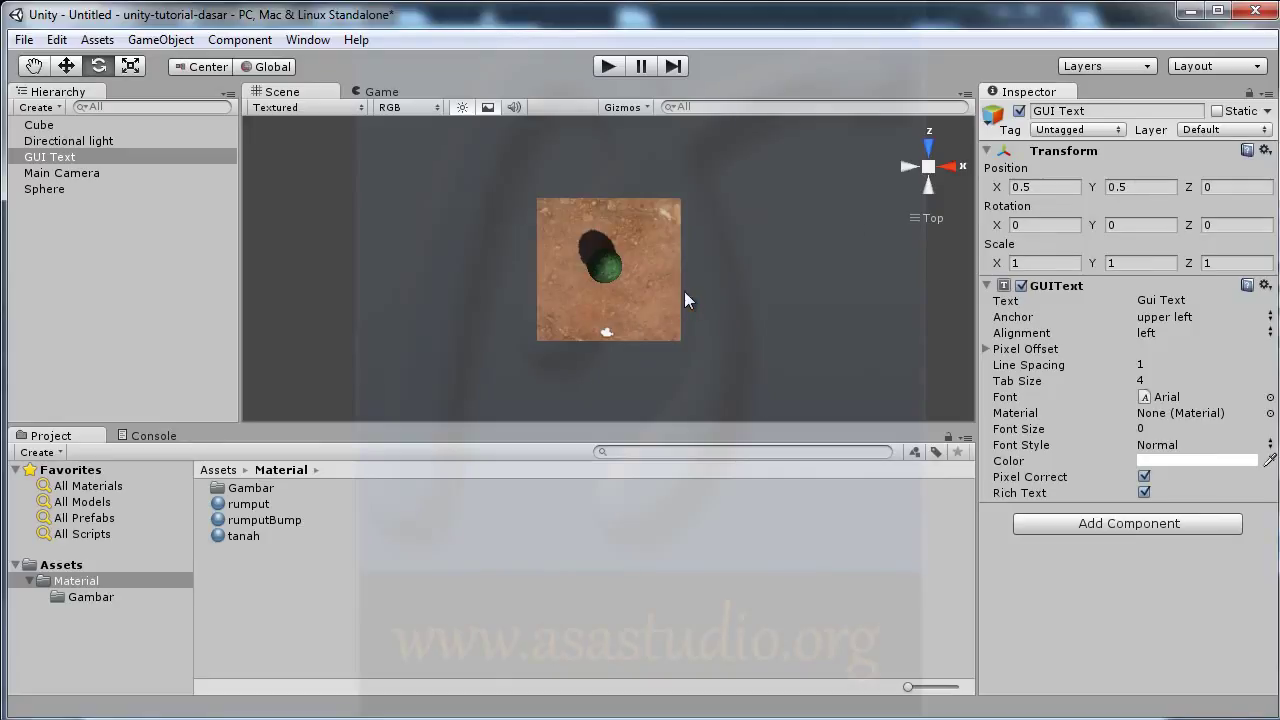
click(385, 90)
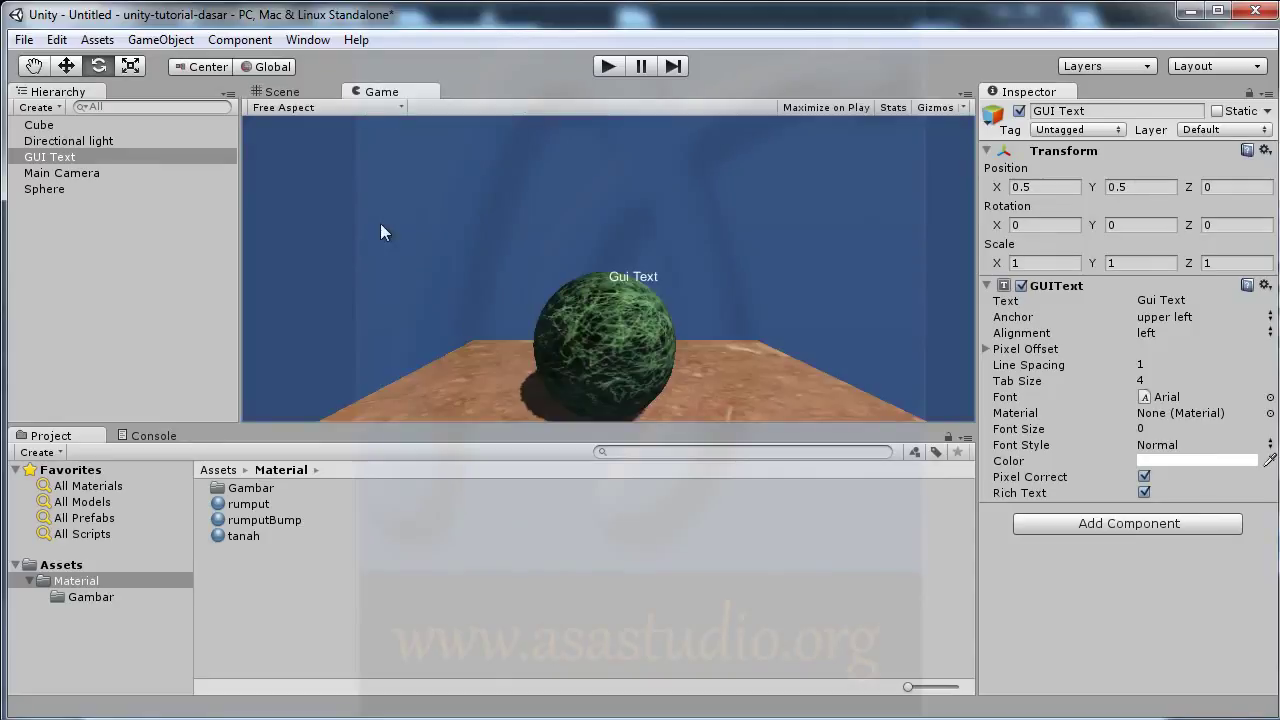
drag(990, 194, 1012, 190)
mouse_move(1092, 190)
mouse_down()
mouse_move(1120, 189)
mouse_move(1106, 192)
mouse_up()
drag(1190, 188, 1076, 204)
drag(1233, 189, 1160, 190)
drag(1242, 190, 1111, 194)
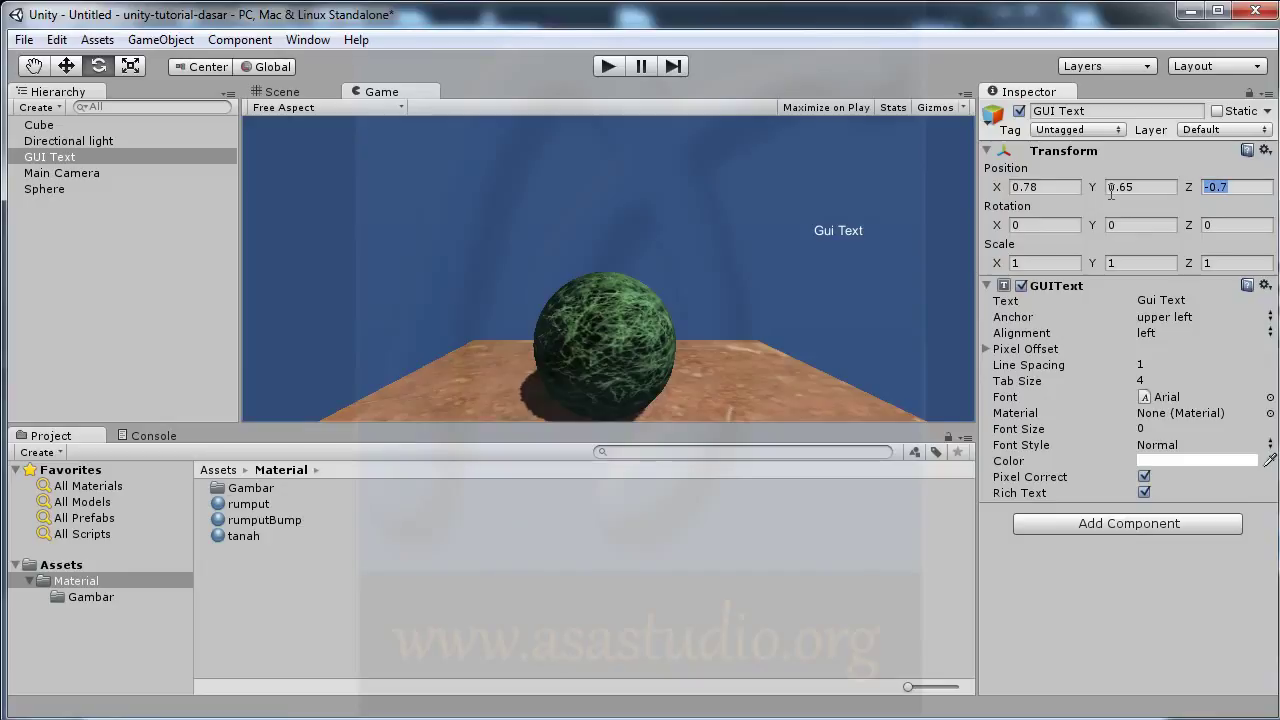
text(0)
Change the displayed text of the GUI Text object to "asa studio".
click(1172, 299)
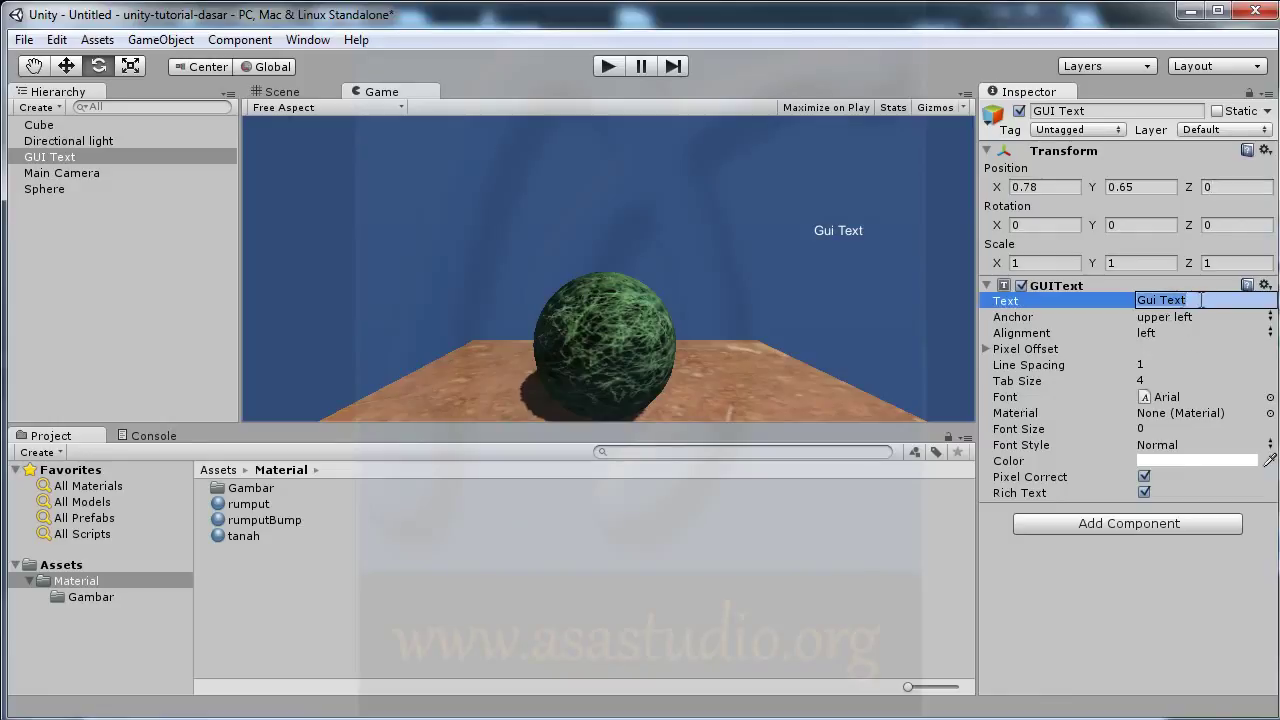
text(asa)
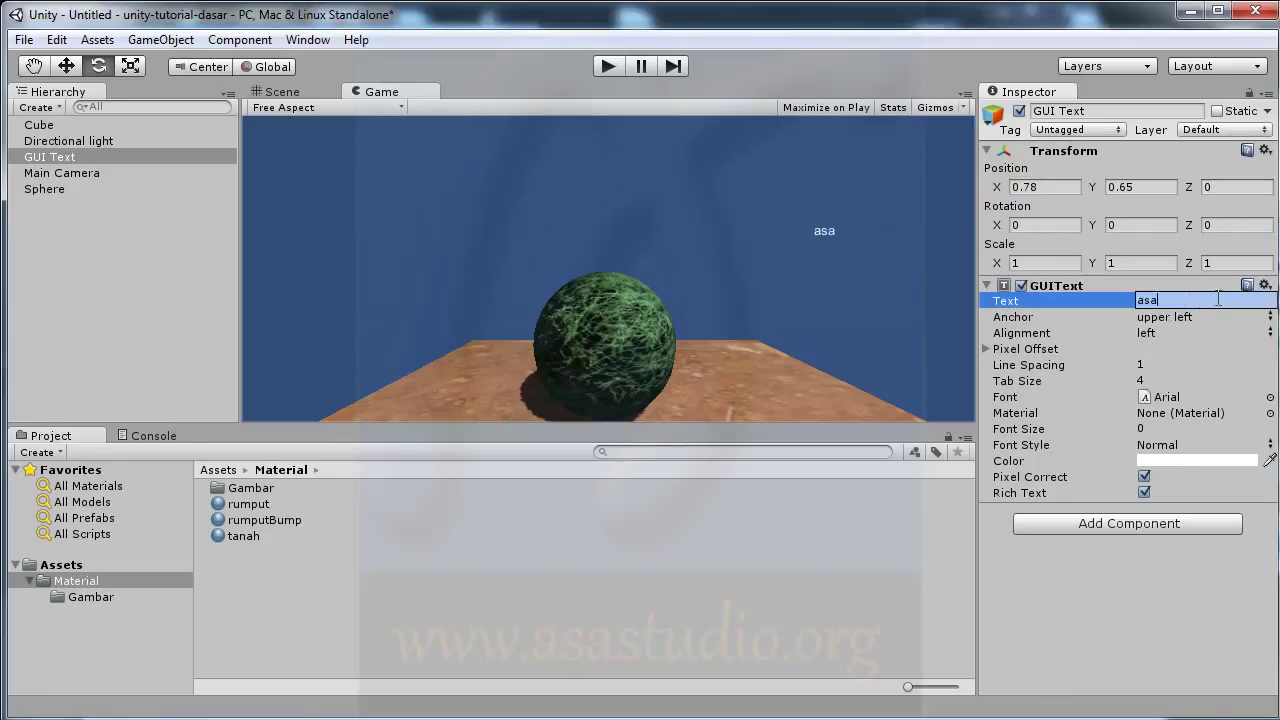
text( studio)
key(Return)
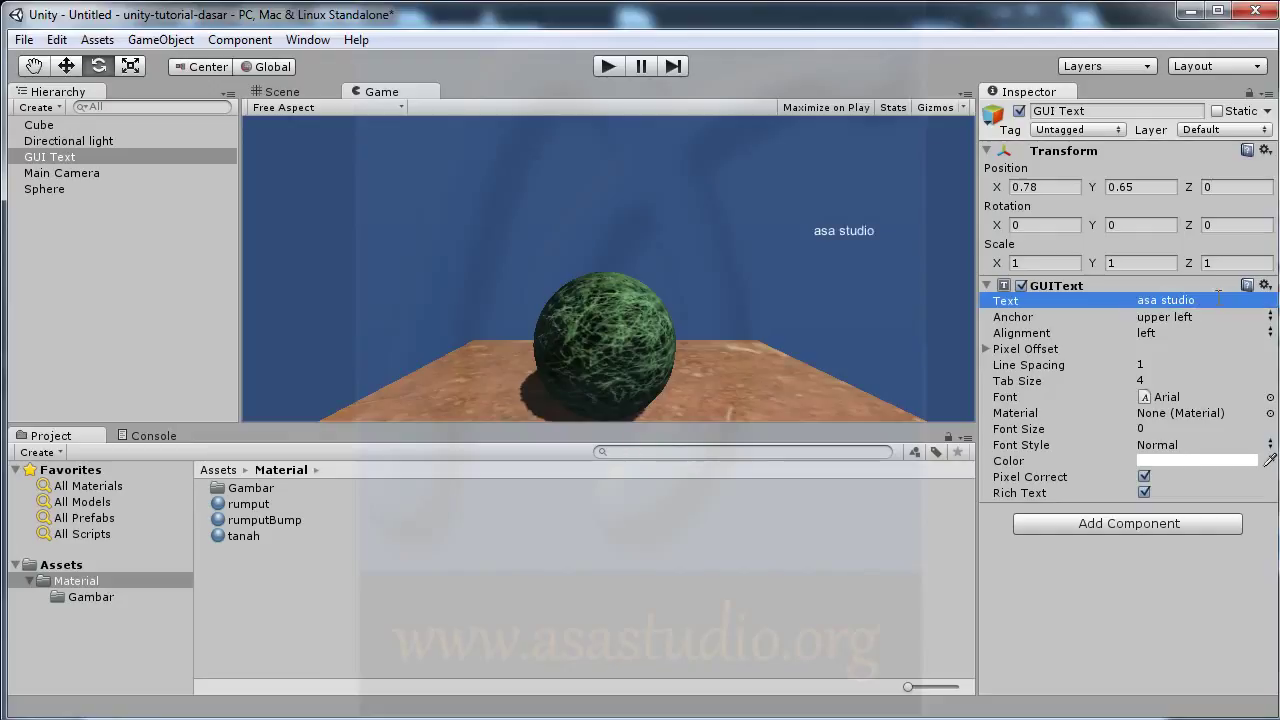
Try the upper center anchor for the GUI Text, then set the anchor to middle right and the alignment to center.
click(1190, 317)
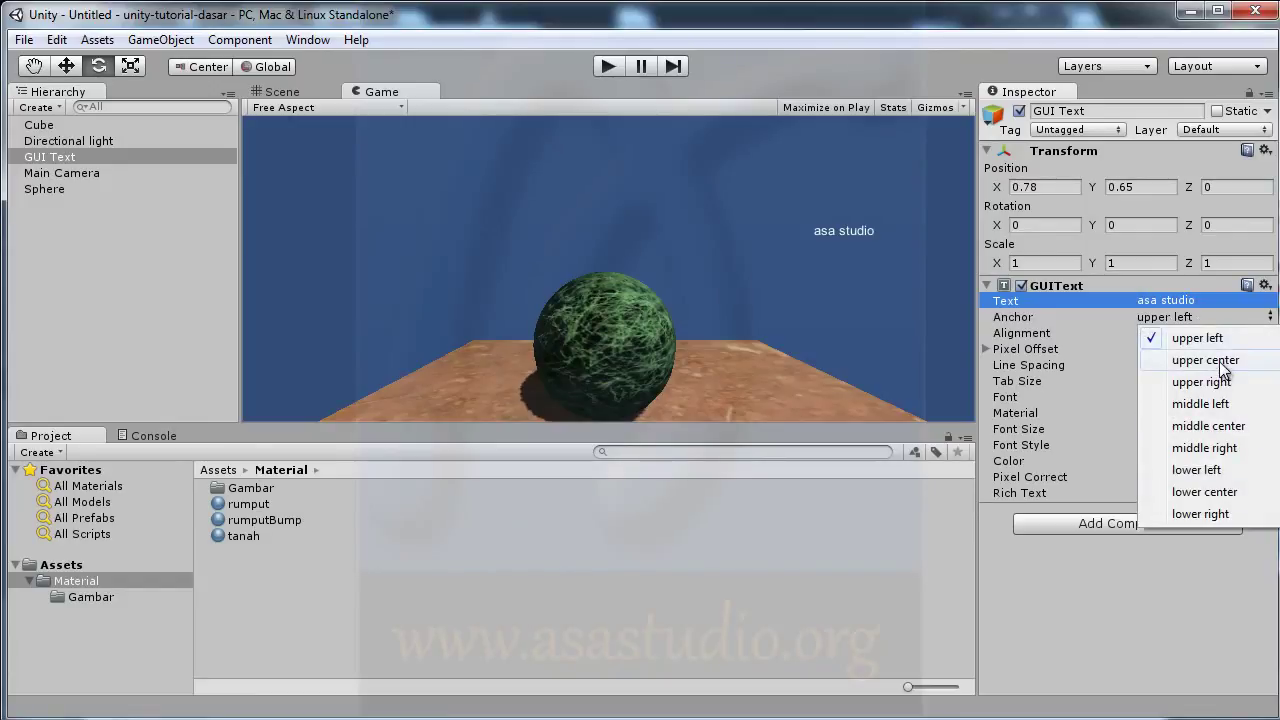
click(1210, 361)
click(1173, 300)
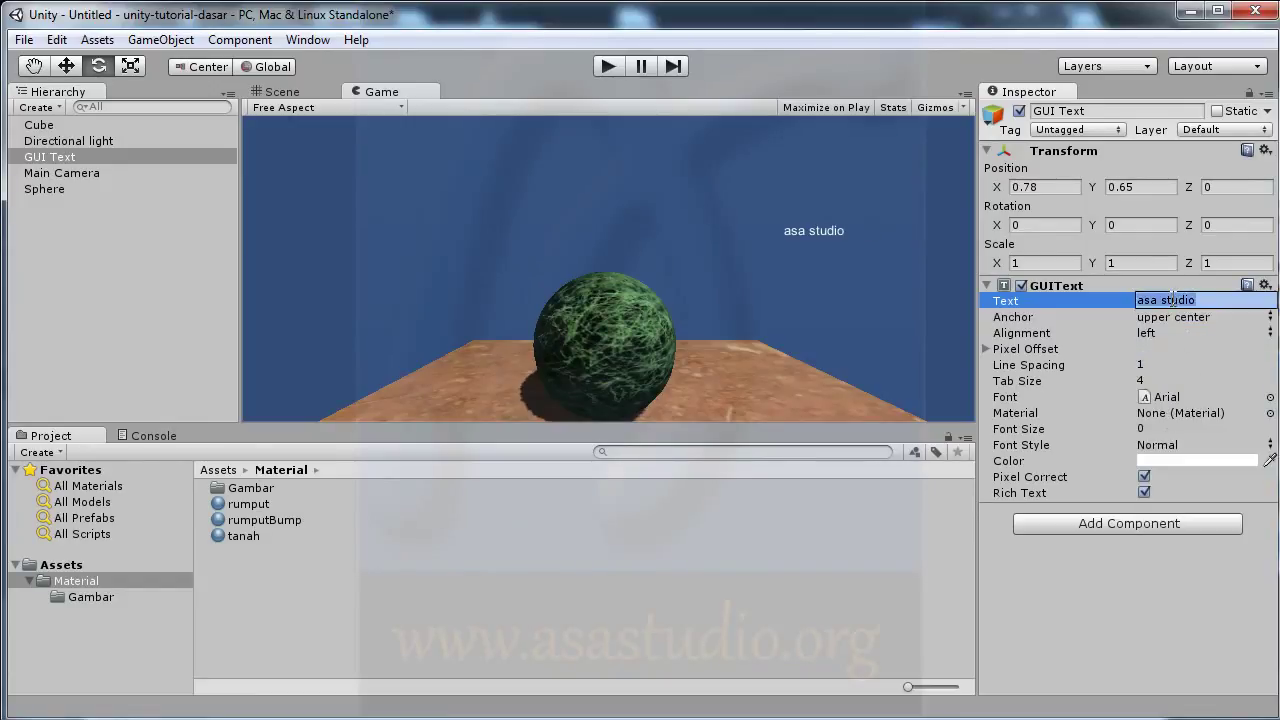
click(1182, 316)
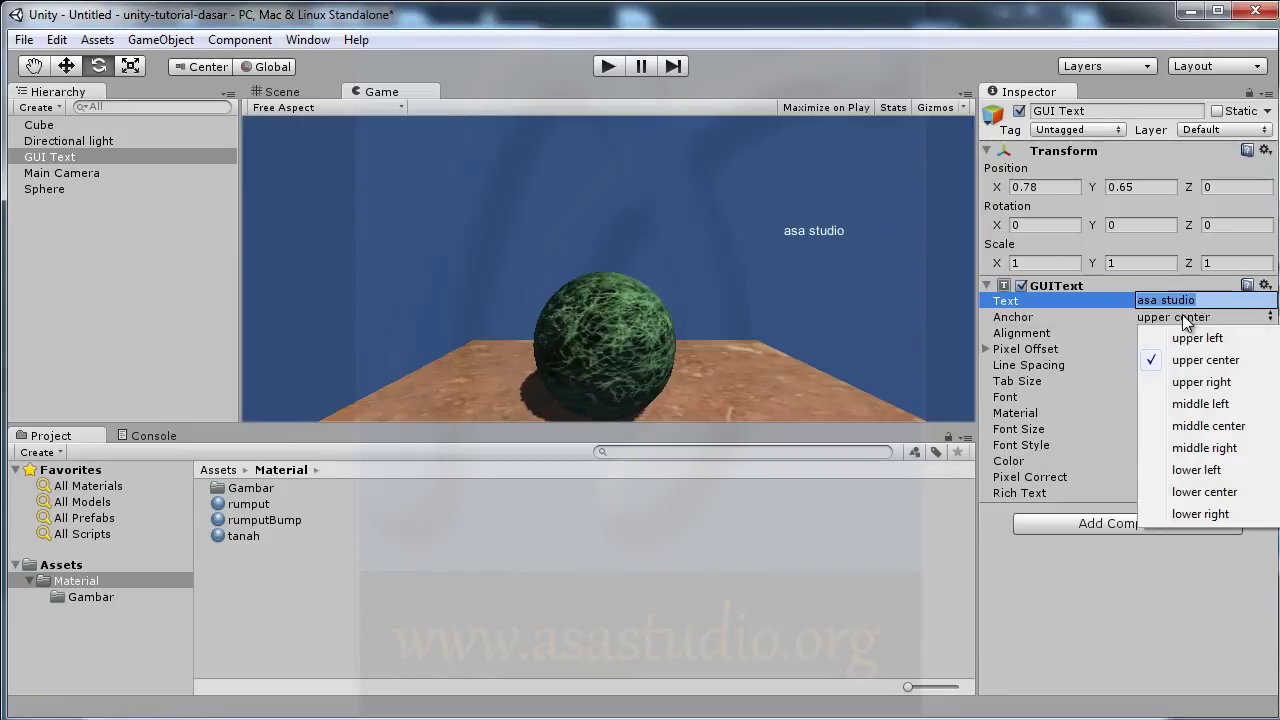
click(1205, 449)
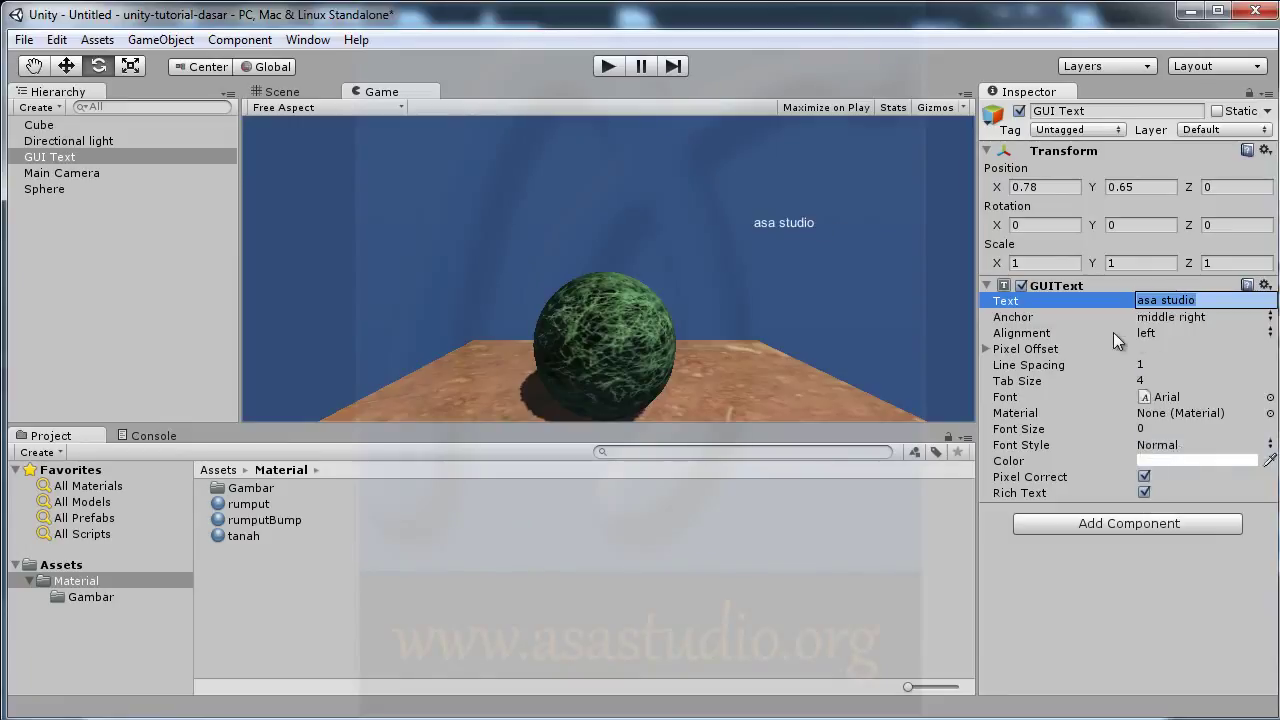
click(1170, 333)
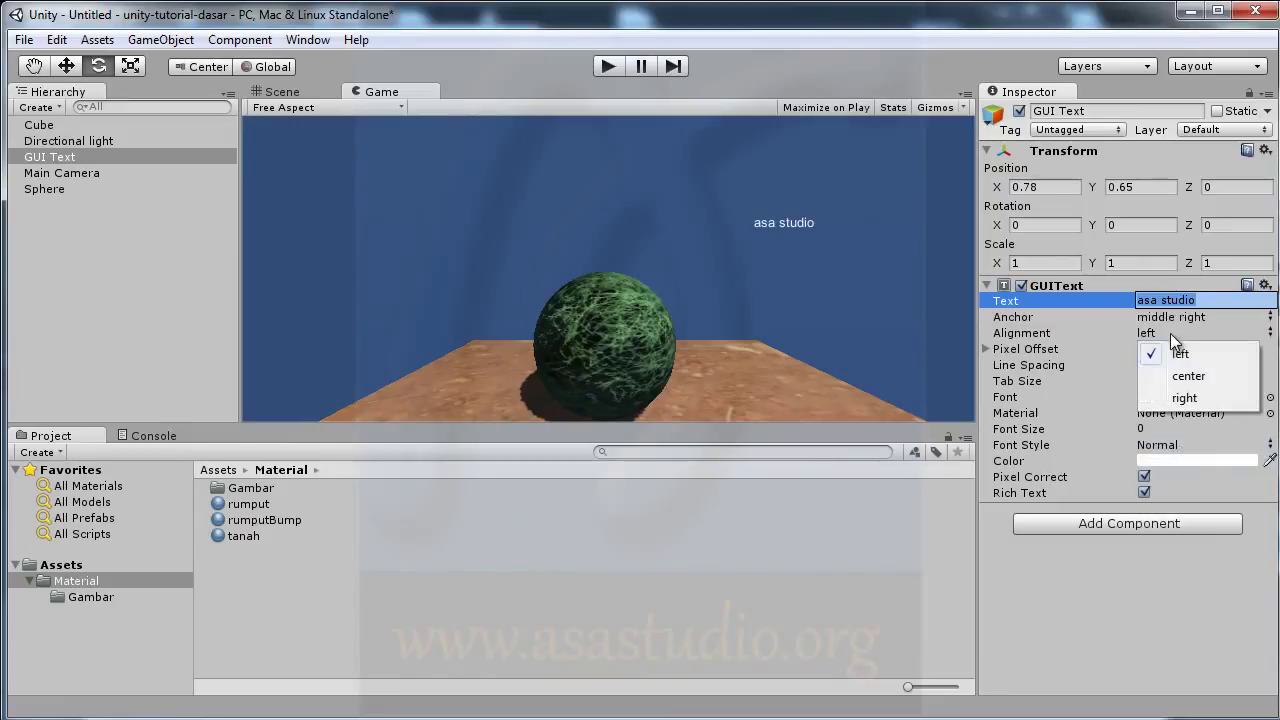
click(1202, 376)
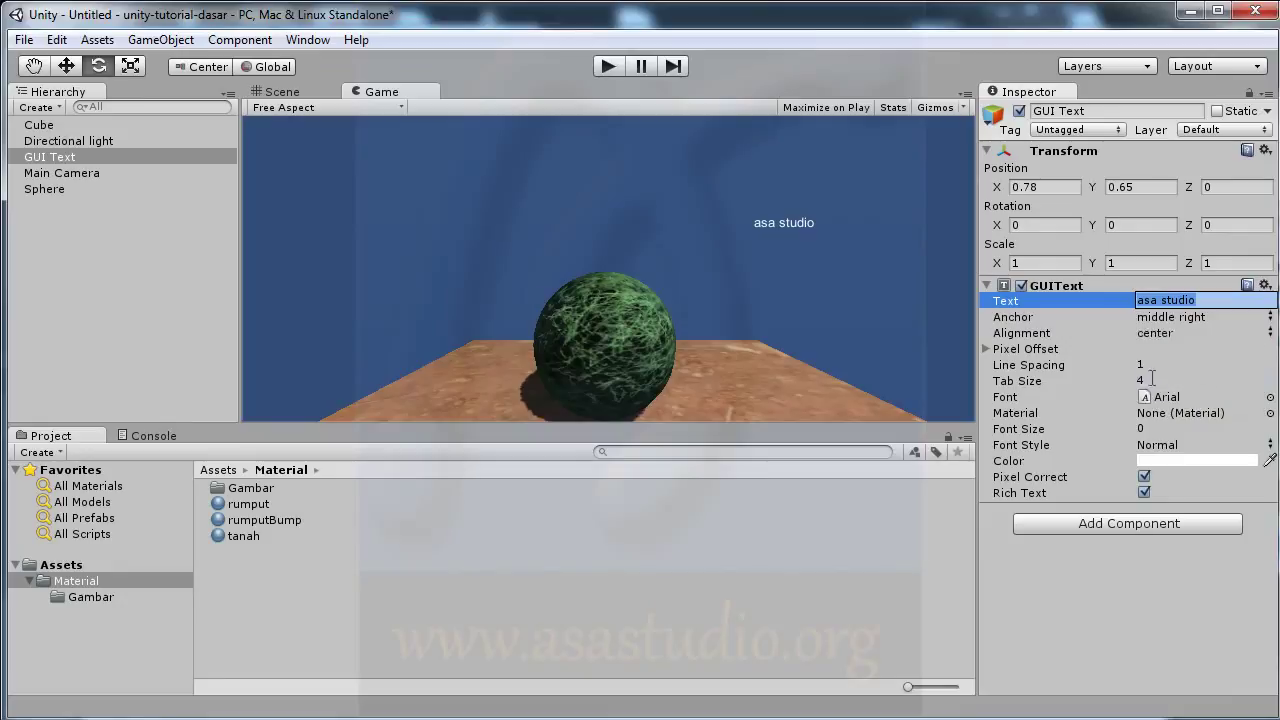
Try shifting the GUI Text's X pixel offset and reset it to 0.
click(985, 349)
drag(1010, 366, 1217, 356)
click(1177, 364)
text(0)
key(Tab)
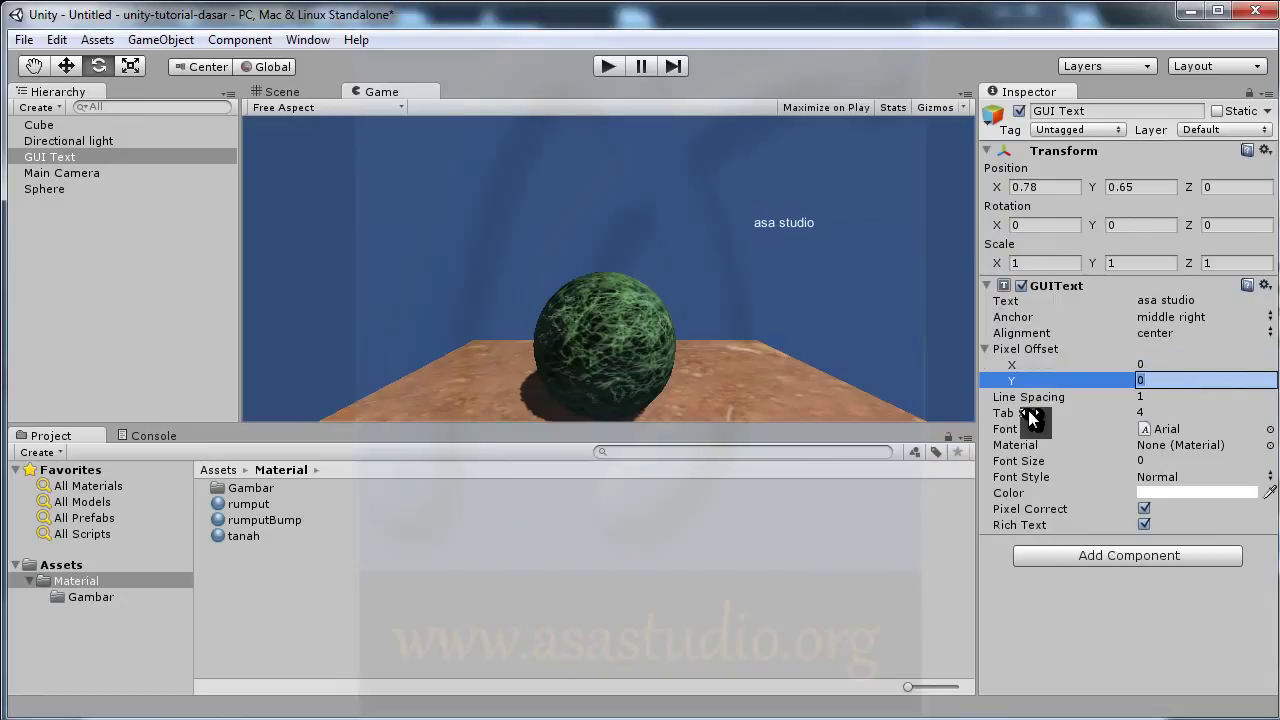
Try a line spacing of -17.36 on the GUI Text, then set the line spacing to 0.
drag(1026, 400, 407, 388)
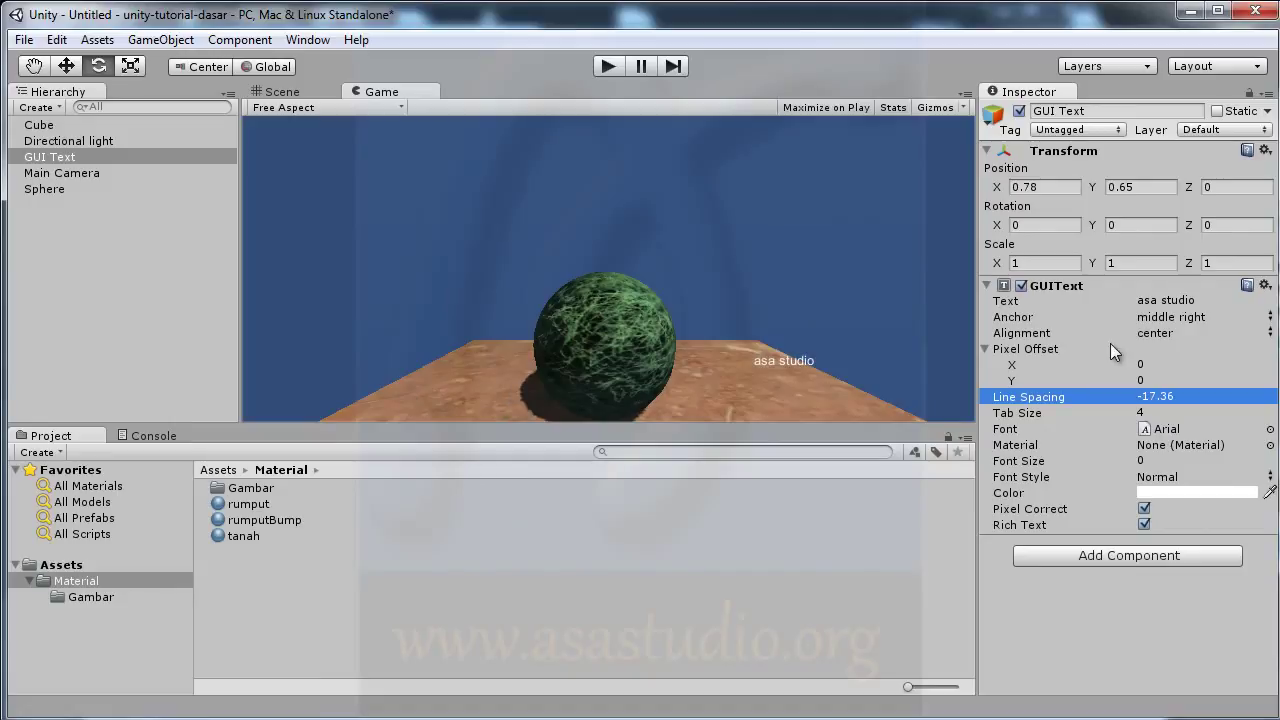
click(1166, 298)
click(1220, 302)
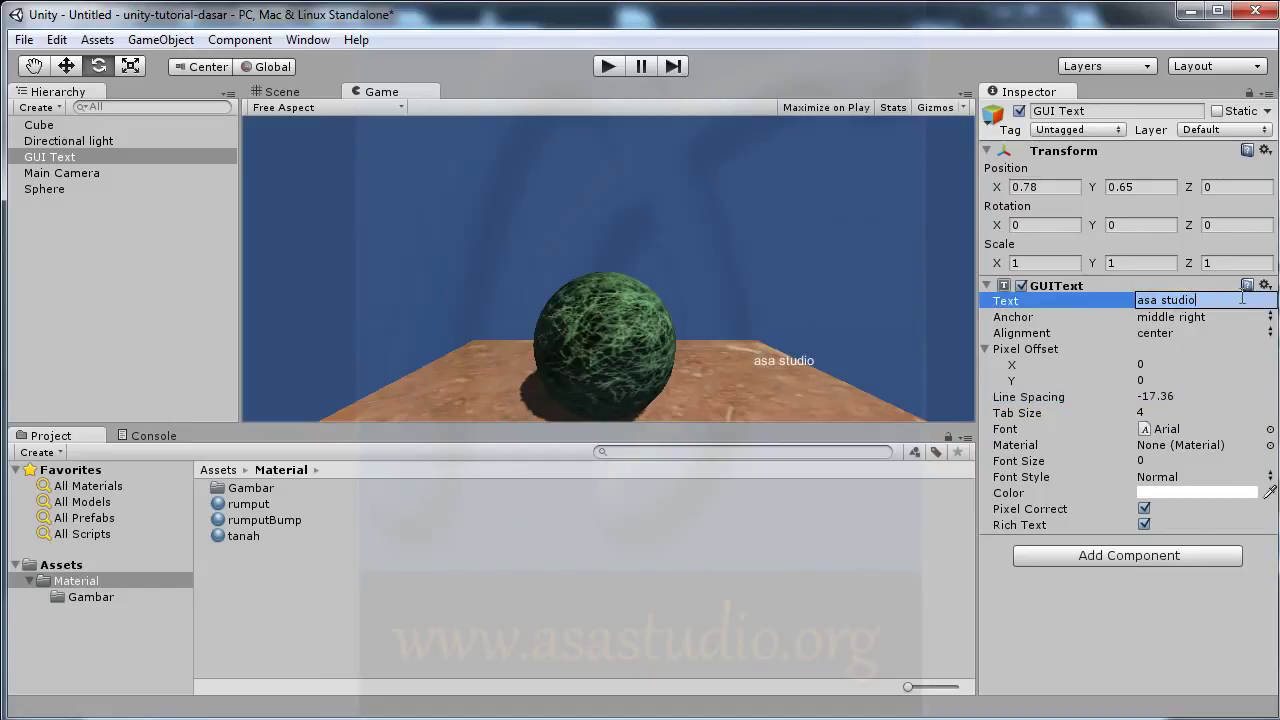
key(Return)
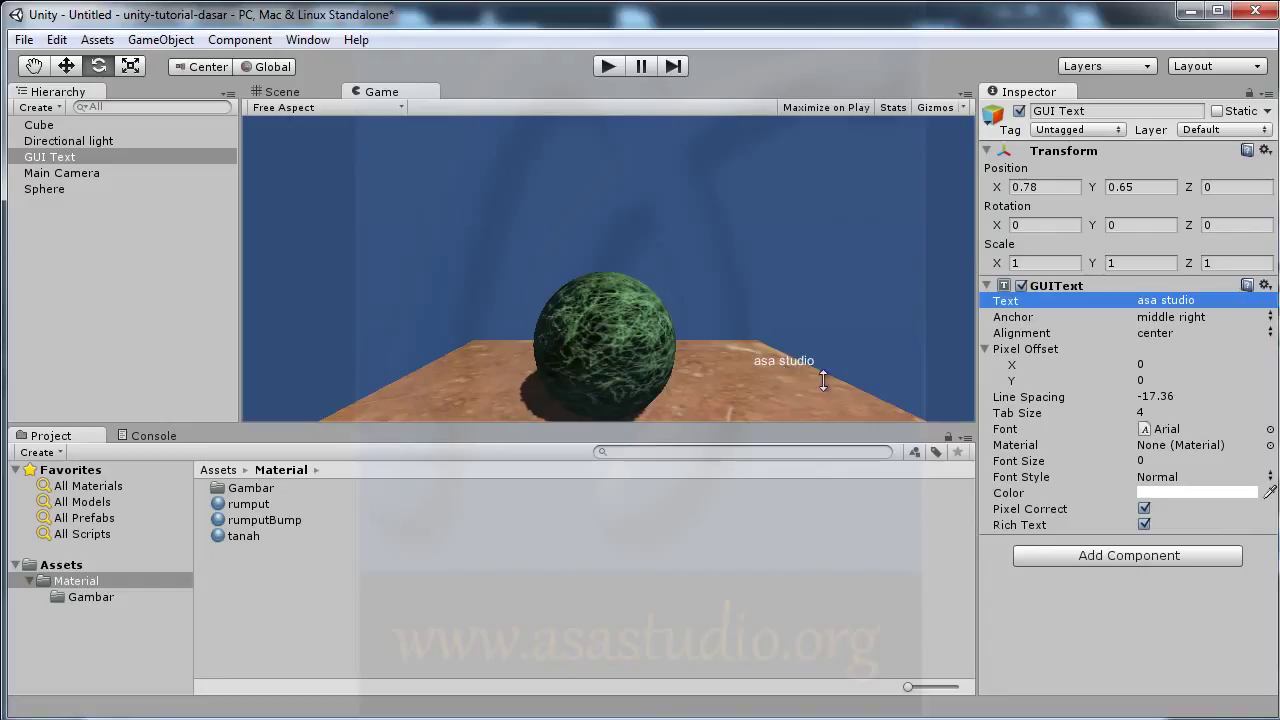
click(1193, 397)
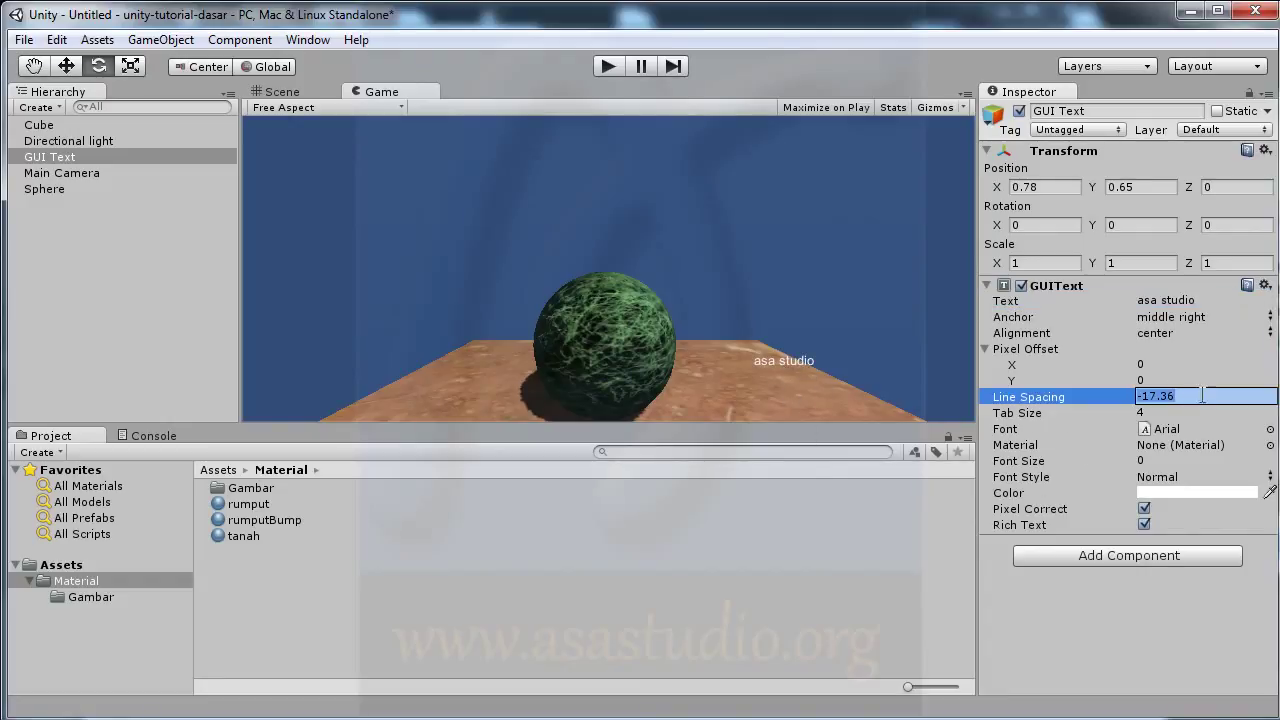
text(0)
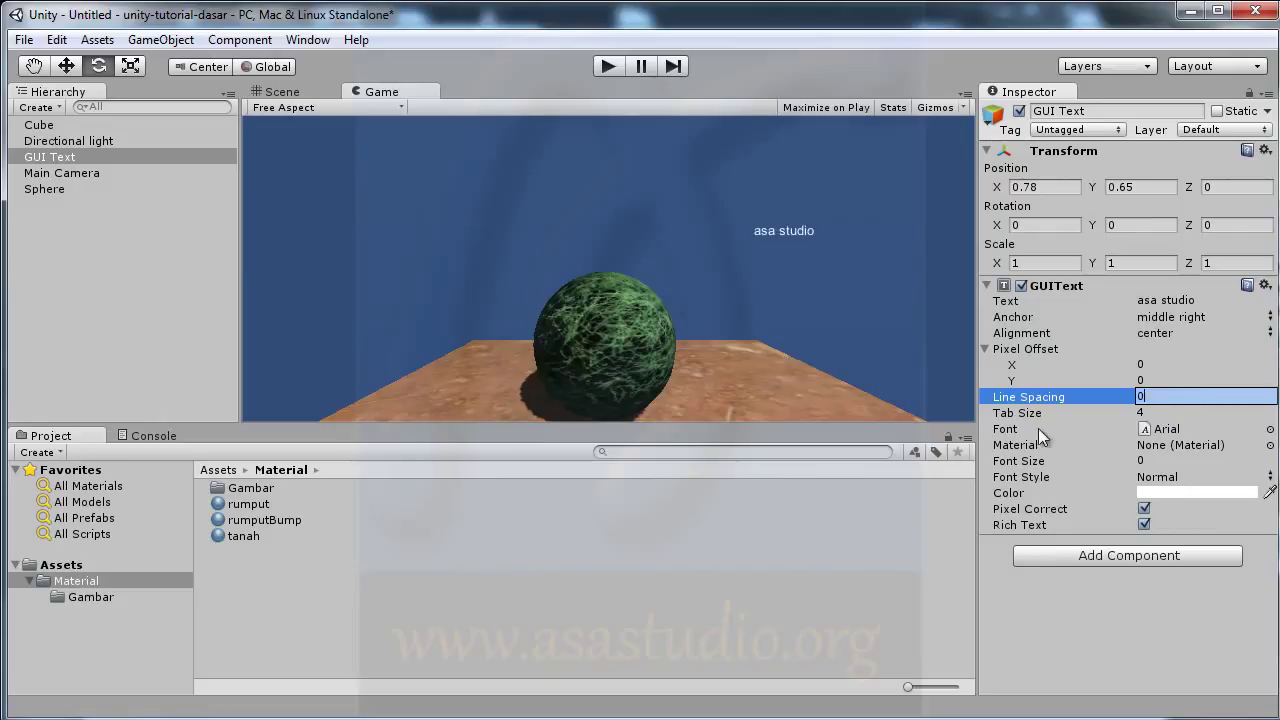
Try a tab size of 9.43 on the GUI Text and reset it to 4.
drag(1014, 413, 1058, 411)
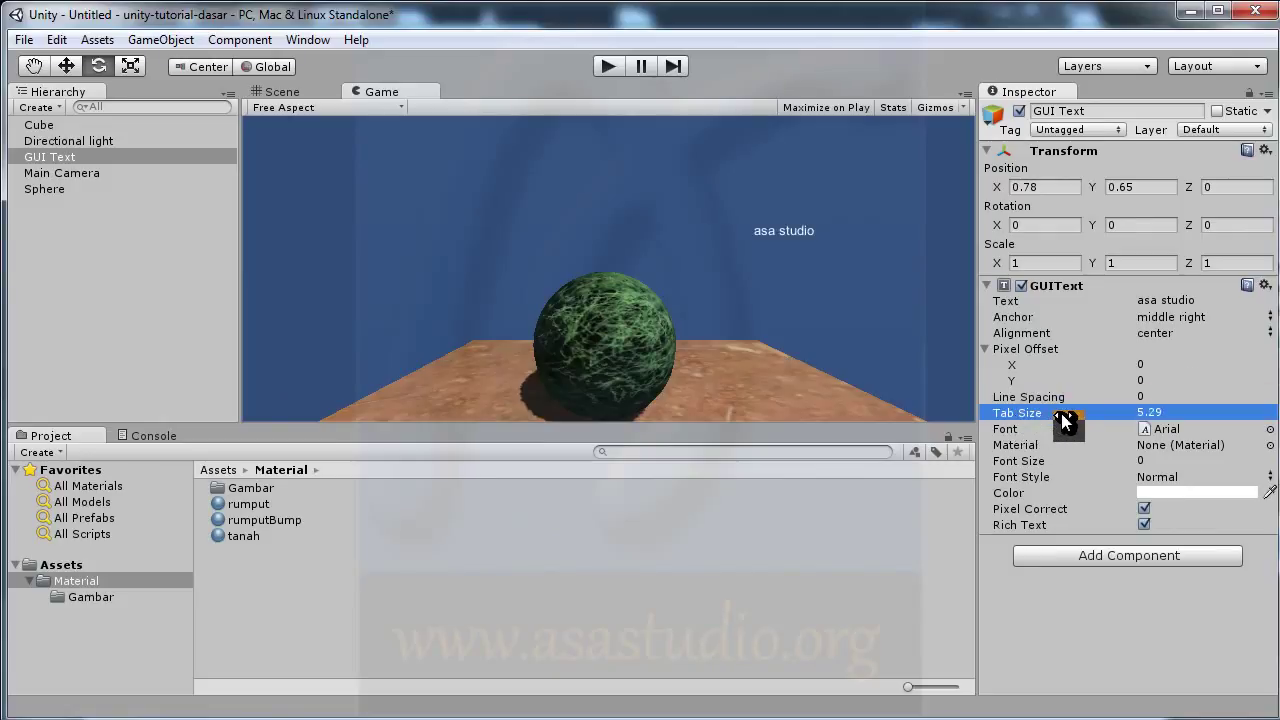
click(1198, 411)
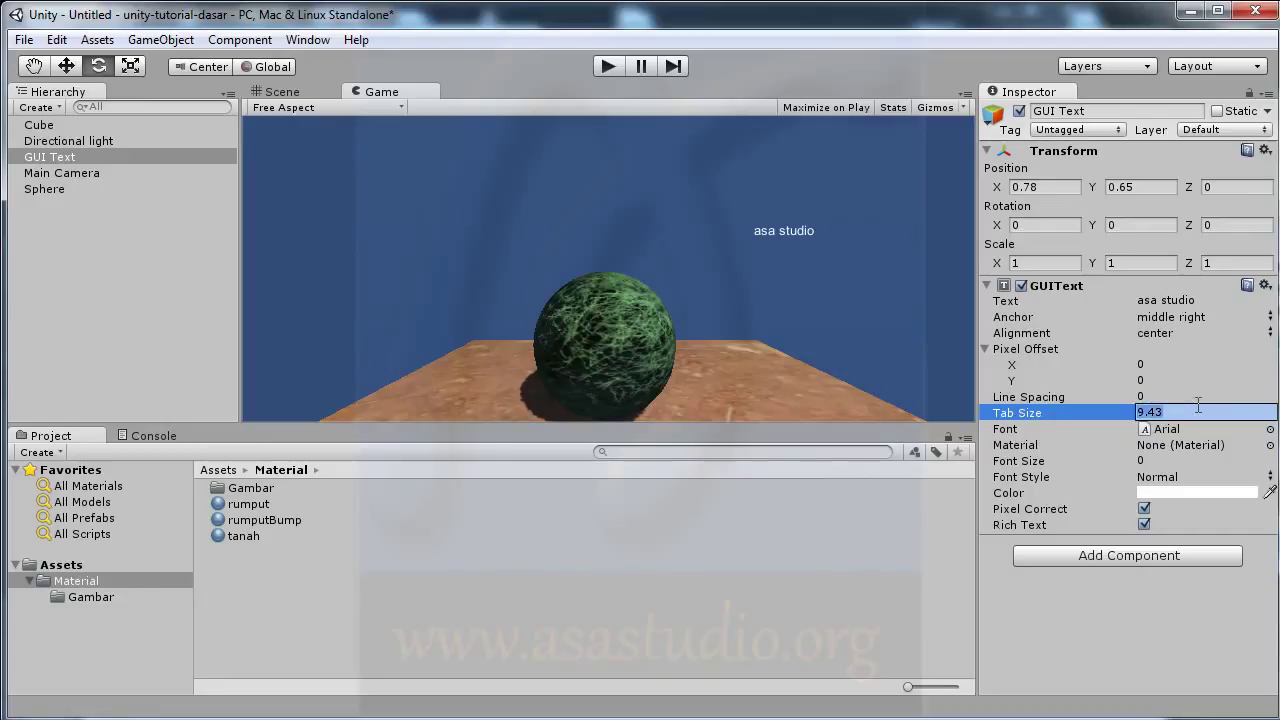
text(4)
Examine which fonts can be chosen for the GUI Text and close the font selection.
click(1010, 430)
click(1270, 429)
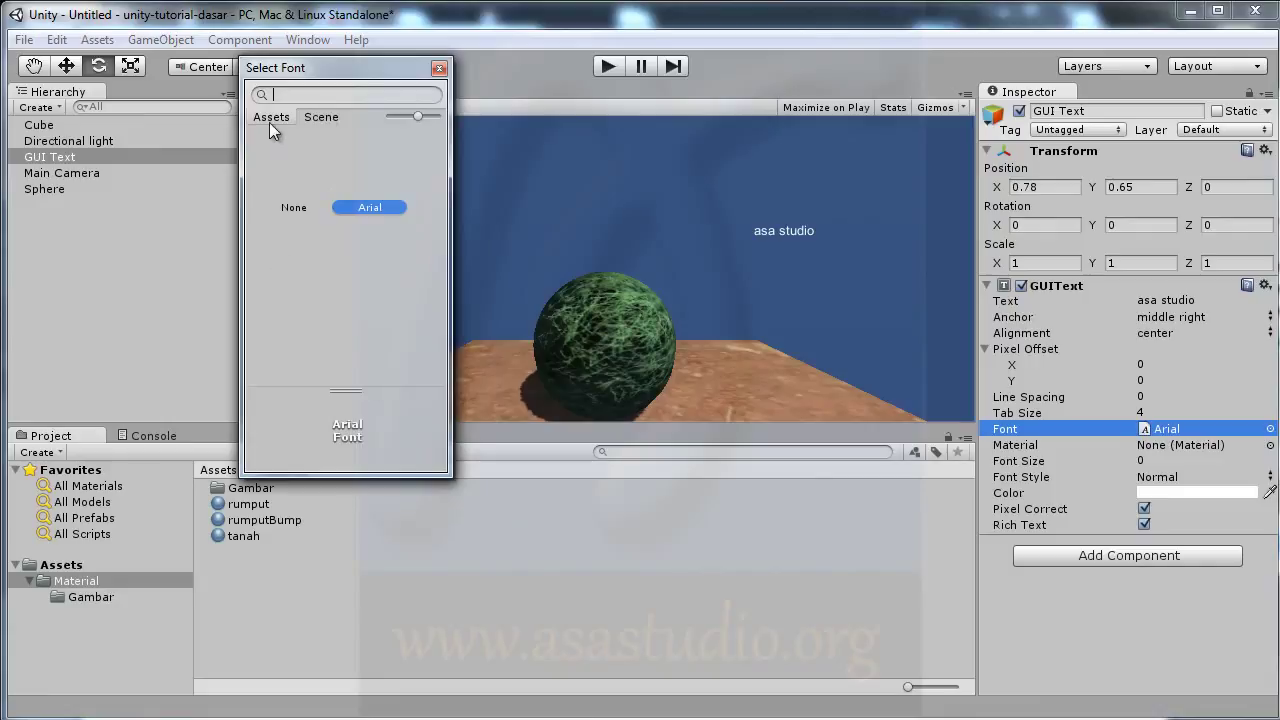
click(375, 155)
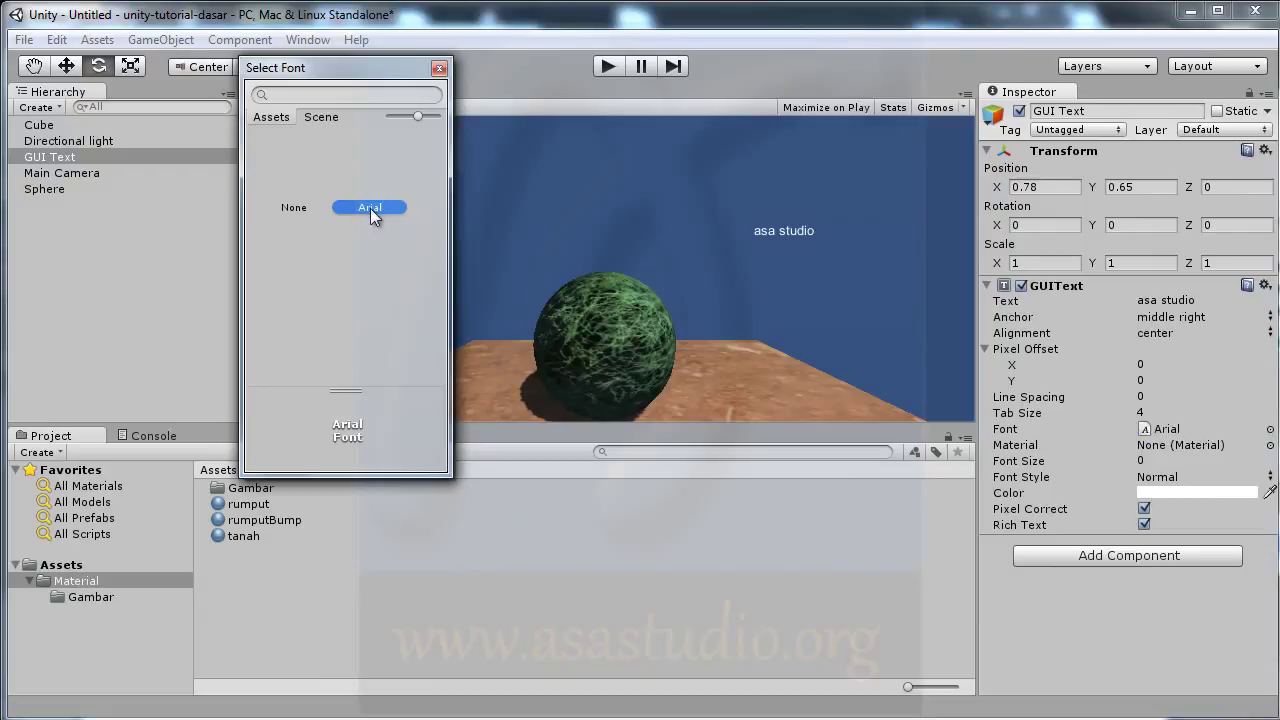
click(442, 75)
Switch to Firefox and search the web for "font free download".
click(182, 717)
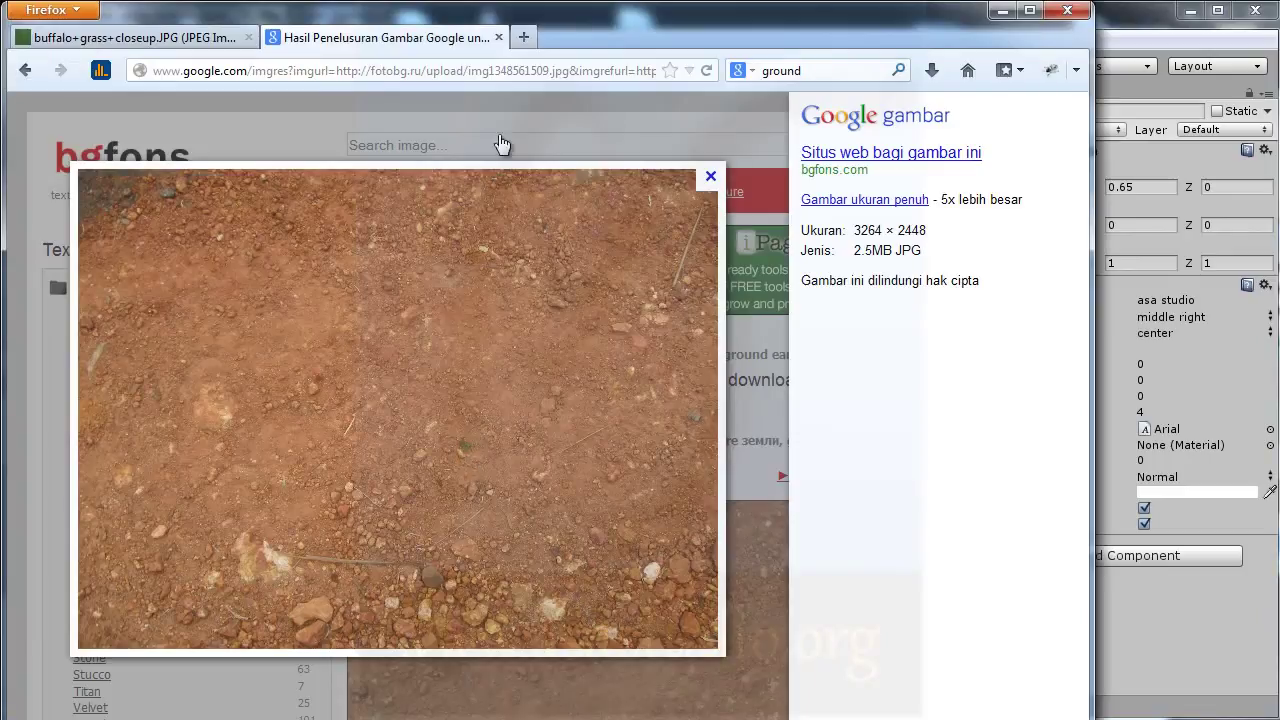
click(828, 67)
text(font free downlo)
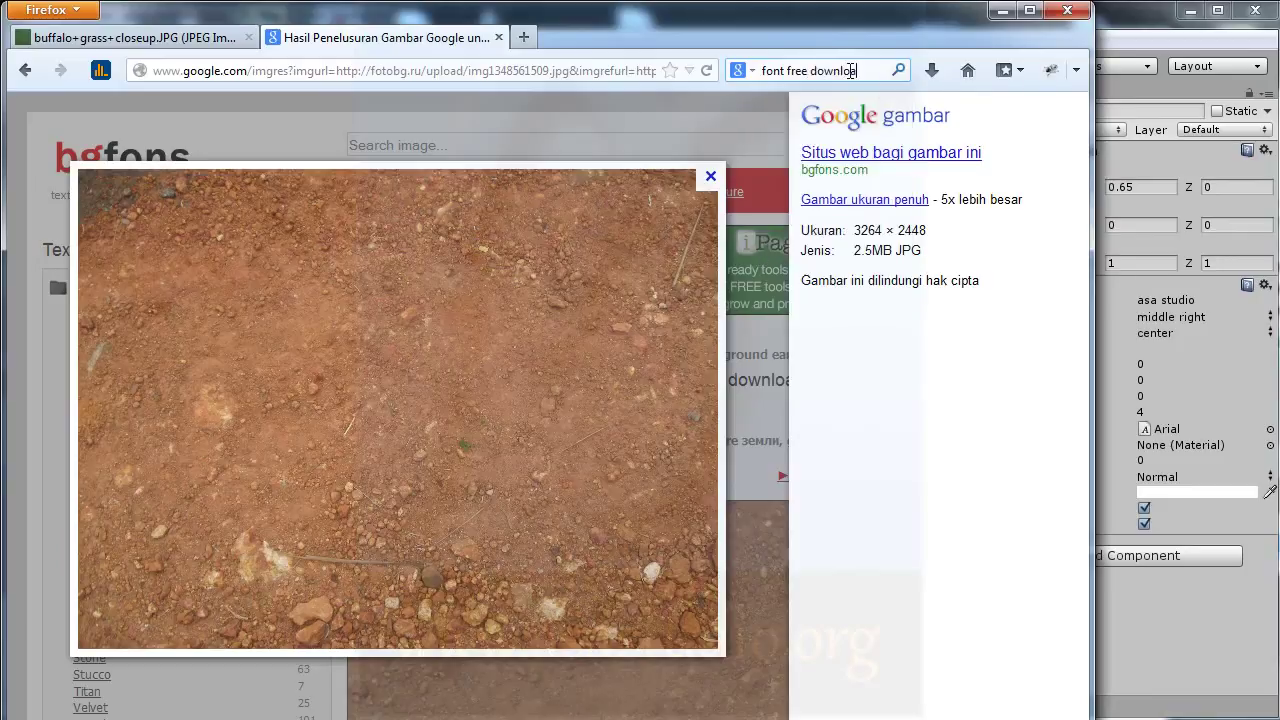
text(ad)
key(Return)
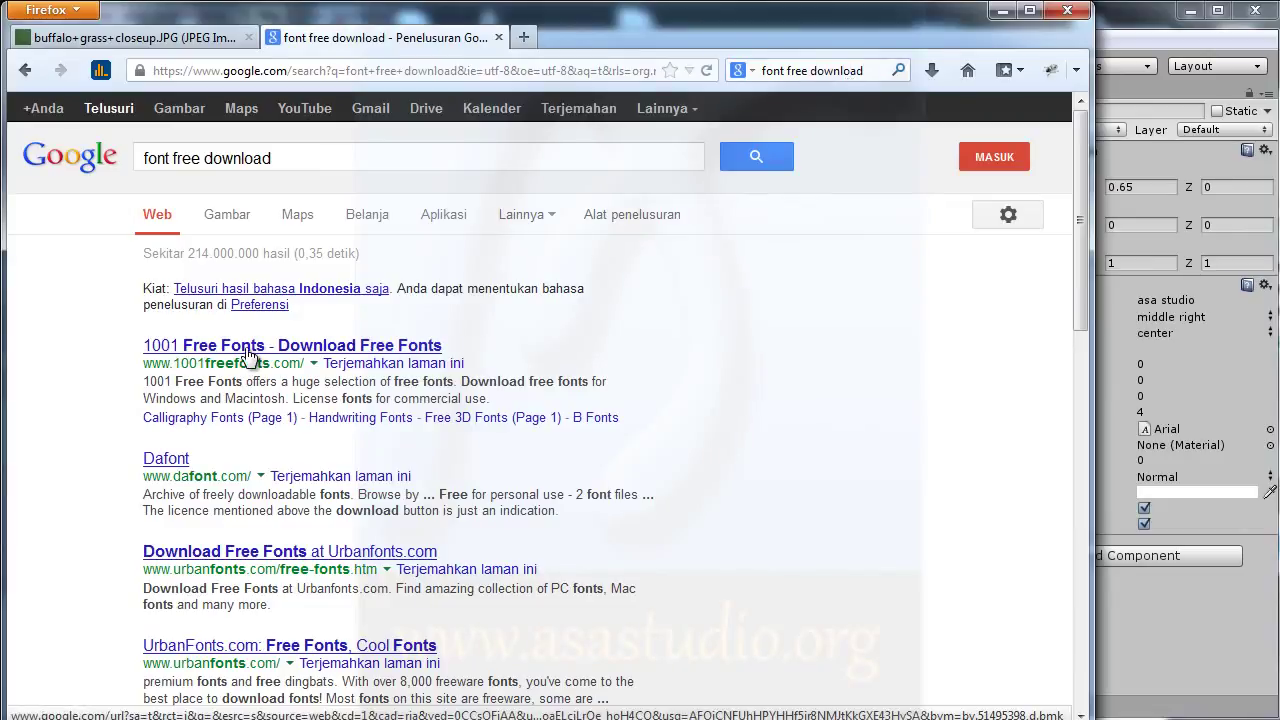
Open the 1001 Free Fonts search result in a new tab and switch to it.
right_click(270, 360)
click(300, 364)
click(625, 37)
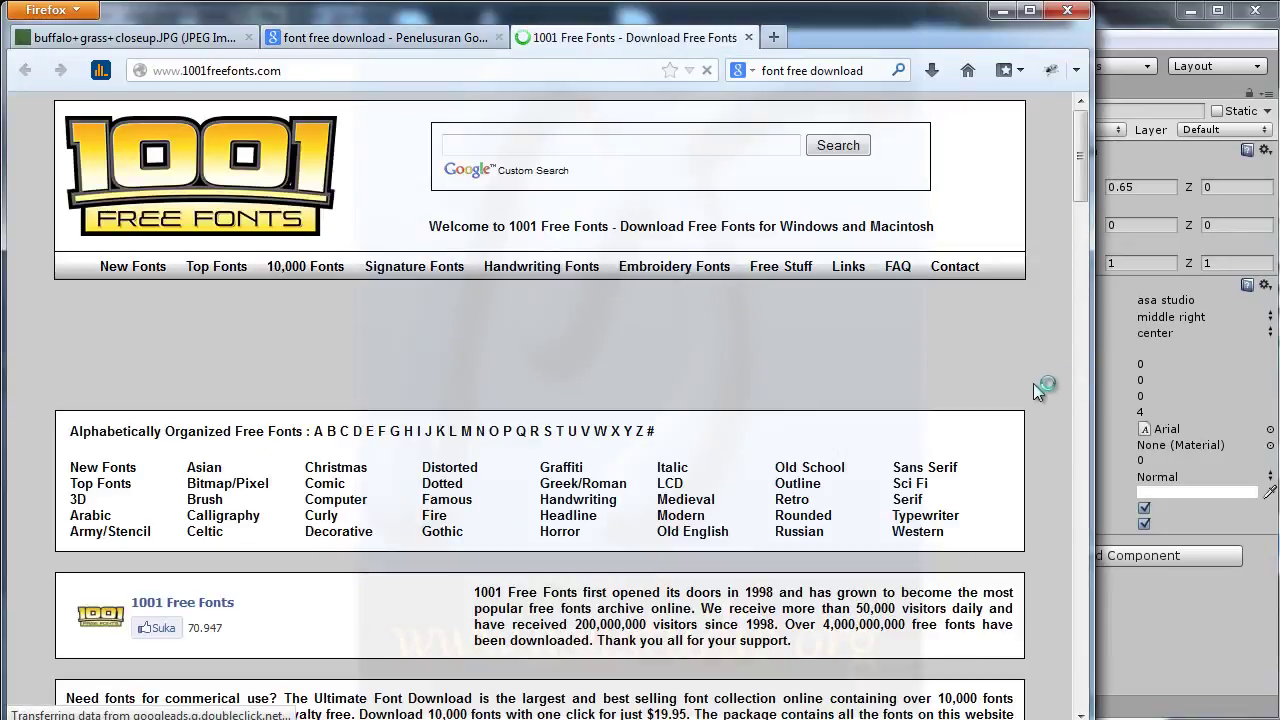
Download the Windows version of the Action Is Shaded font to the Desktop as ActionIsShaded.zip.
drag(1078, 160, 1086, 405)
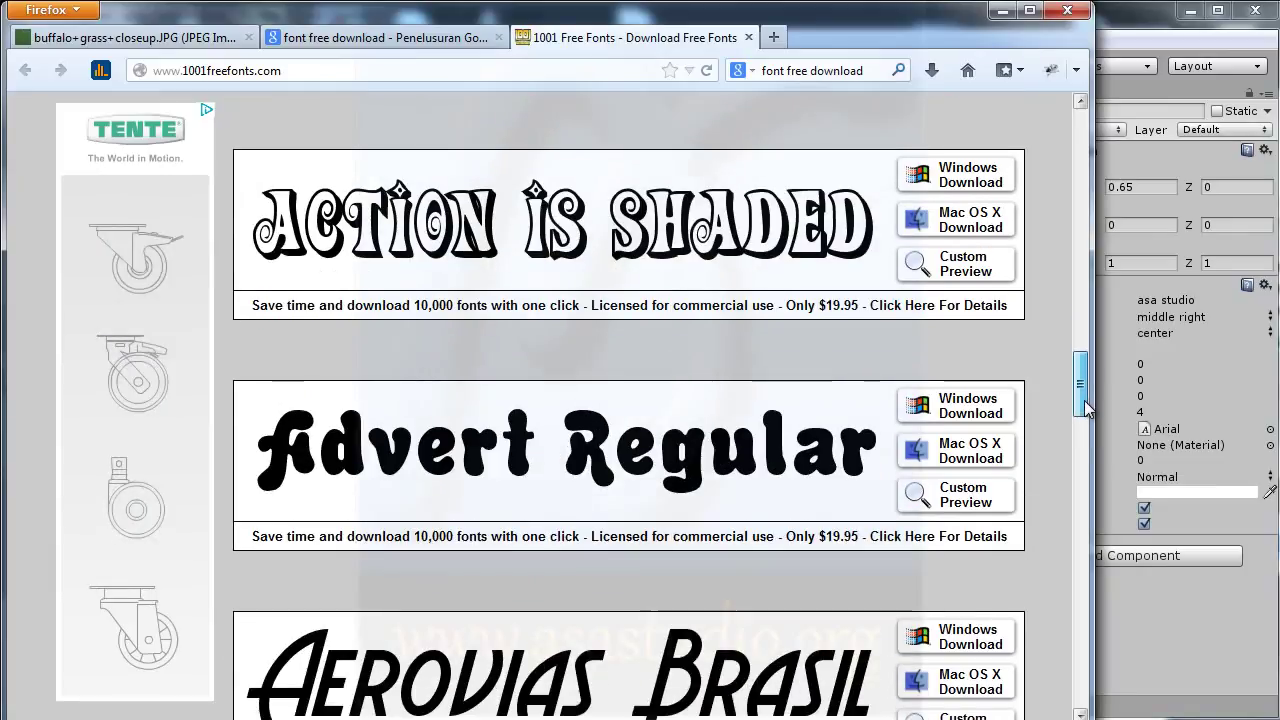
click(958, 177)
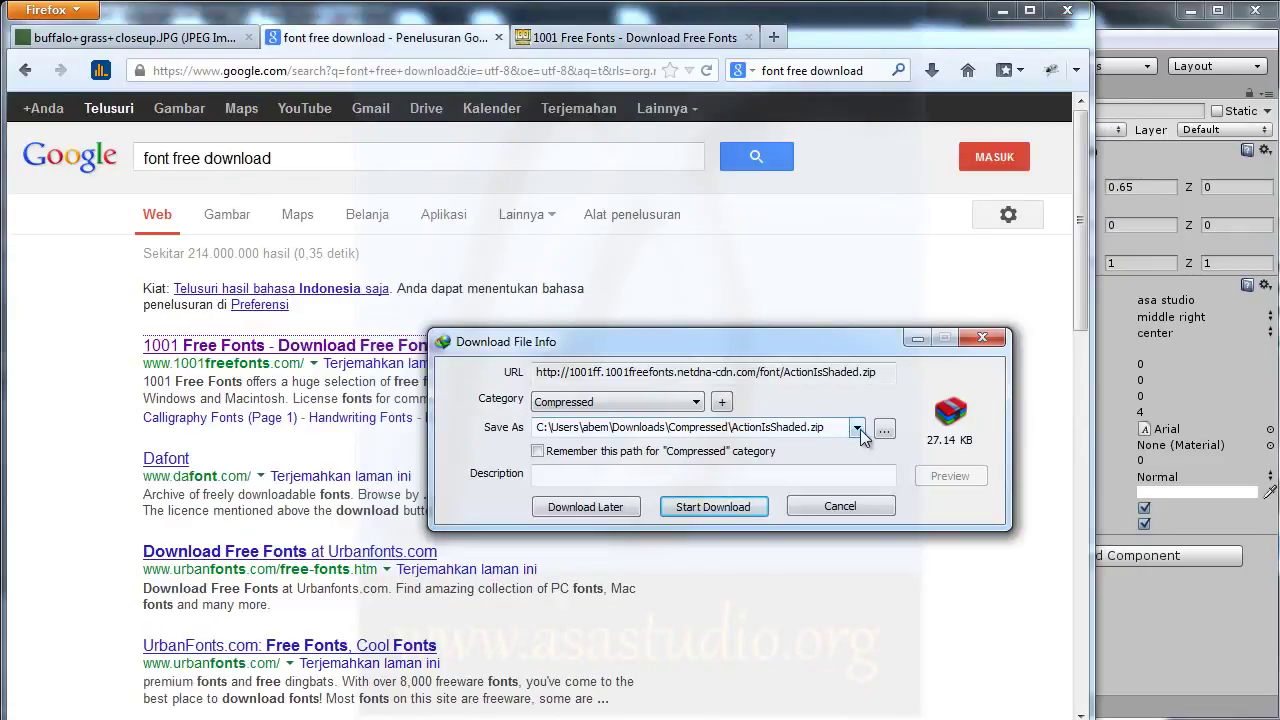
click(858, 428)
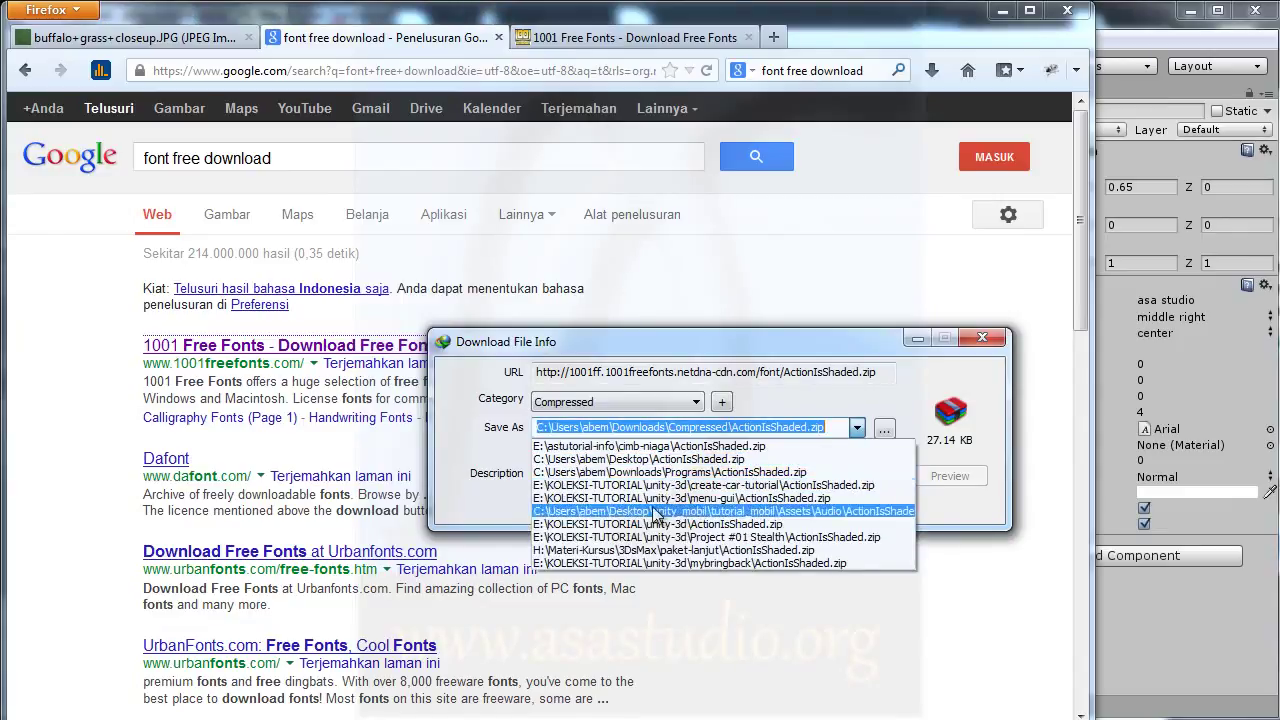
click(662, 459)
click(705, 507)
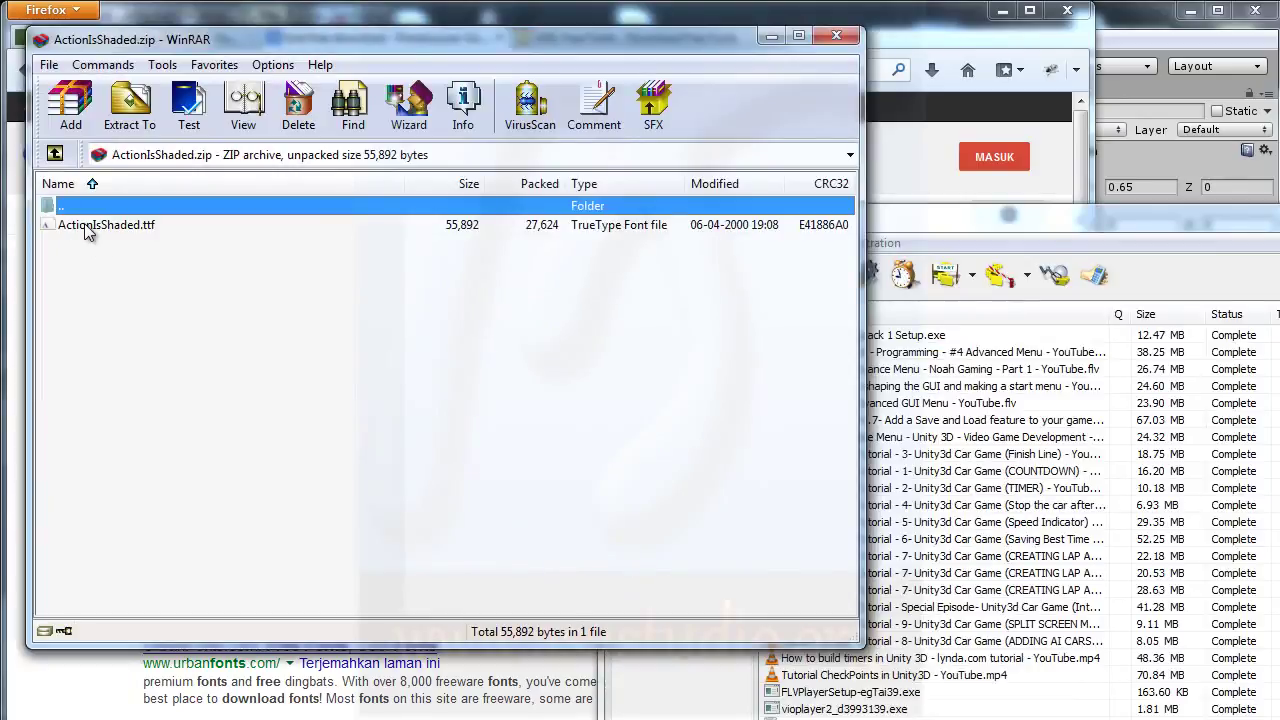
Select ActionIsShaded.ttf in the downloaded archive and open the Assets folder of the unity-tutorial-dasar project in Windows Explorer.
click(88, 226)
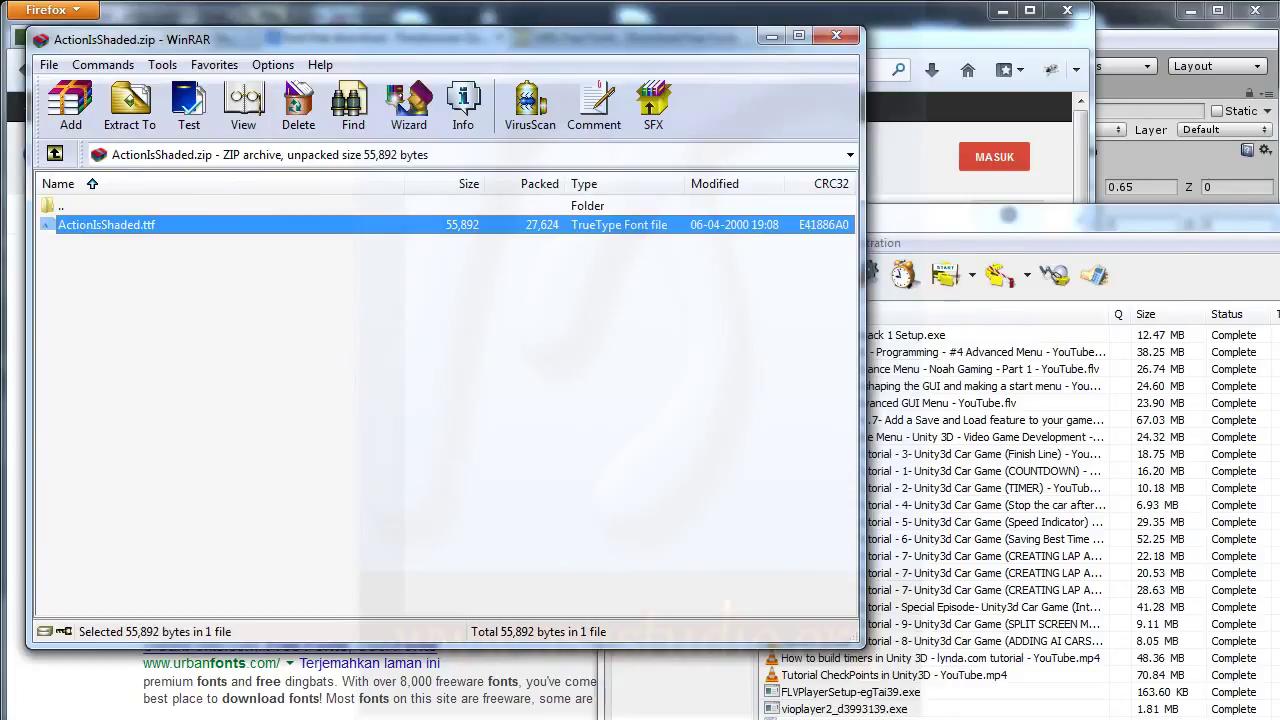
key(alt+Tab)
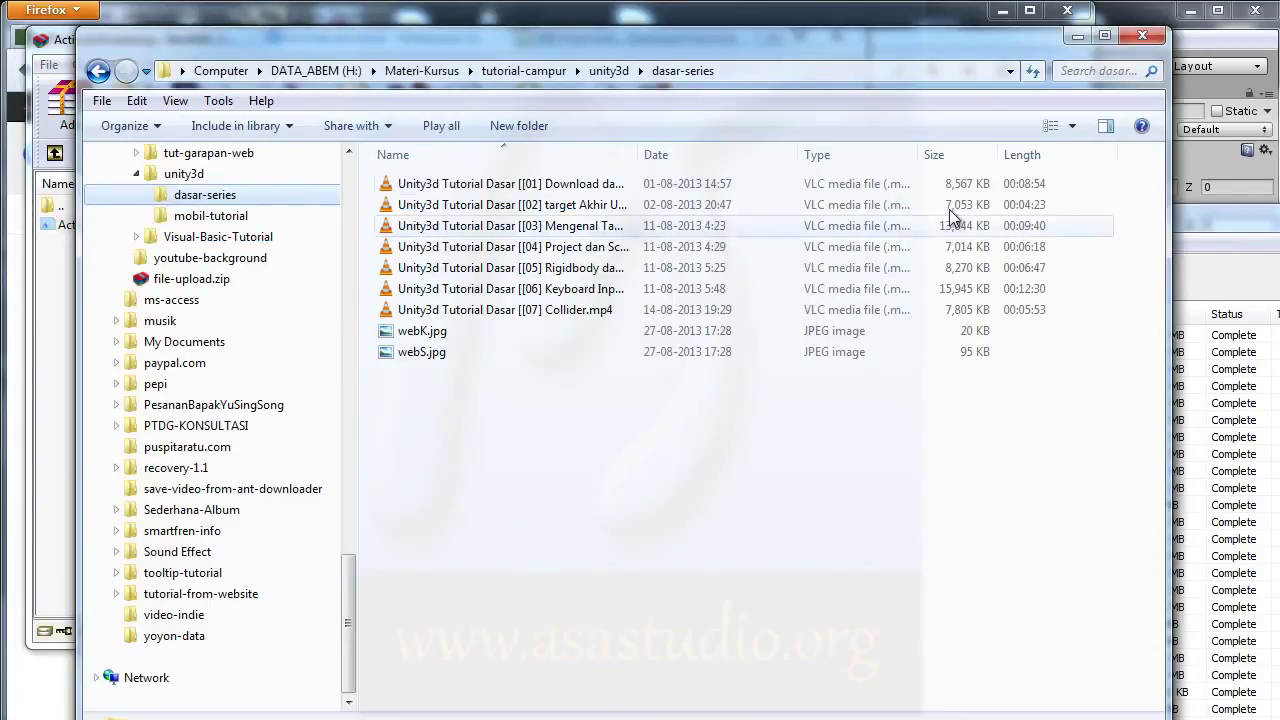
click(1142, 36)
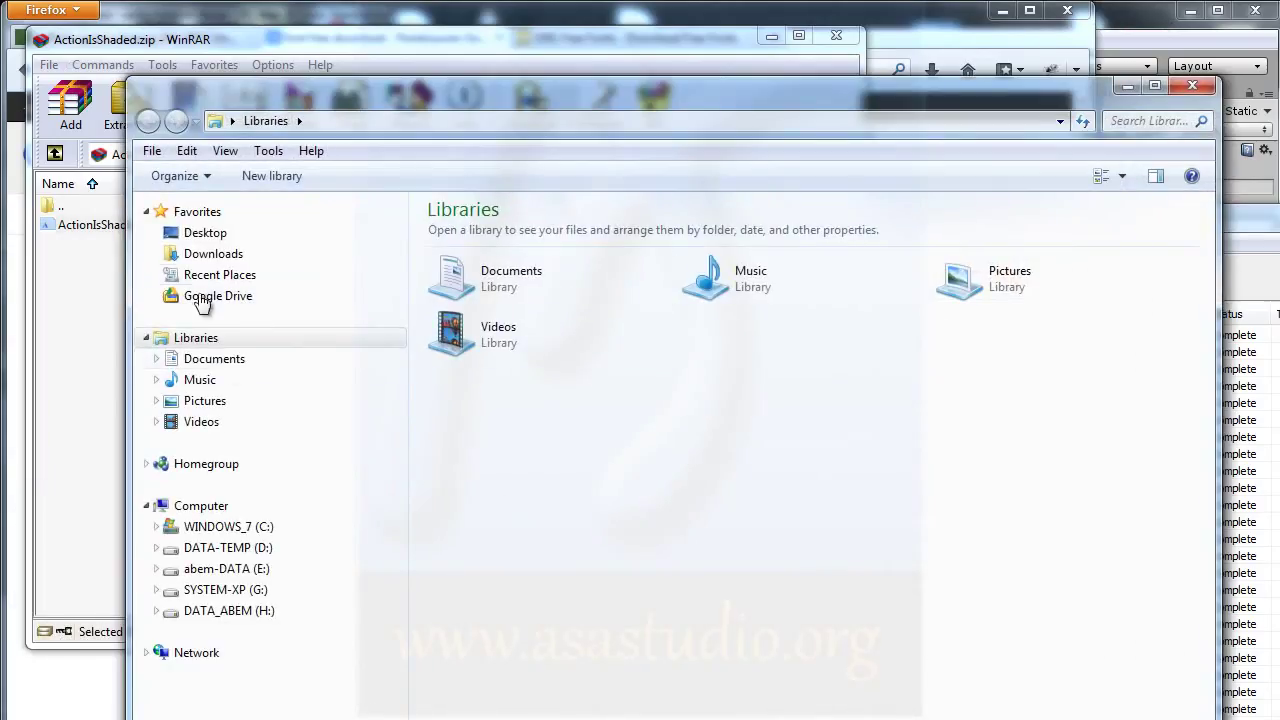
click(200, 235)
click(494, 695)
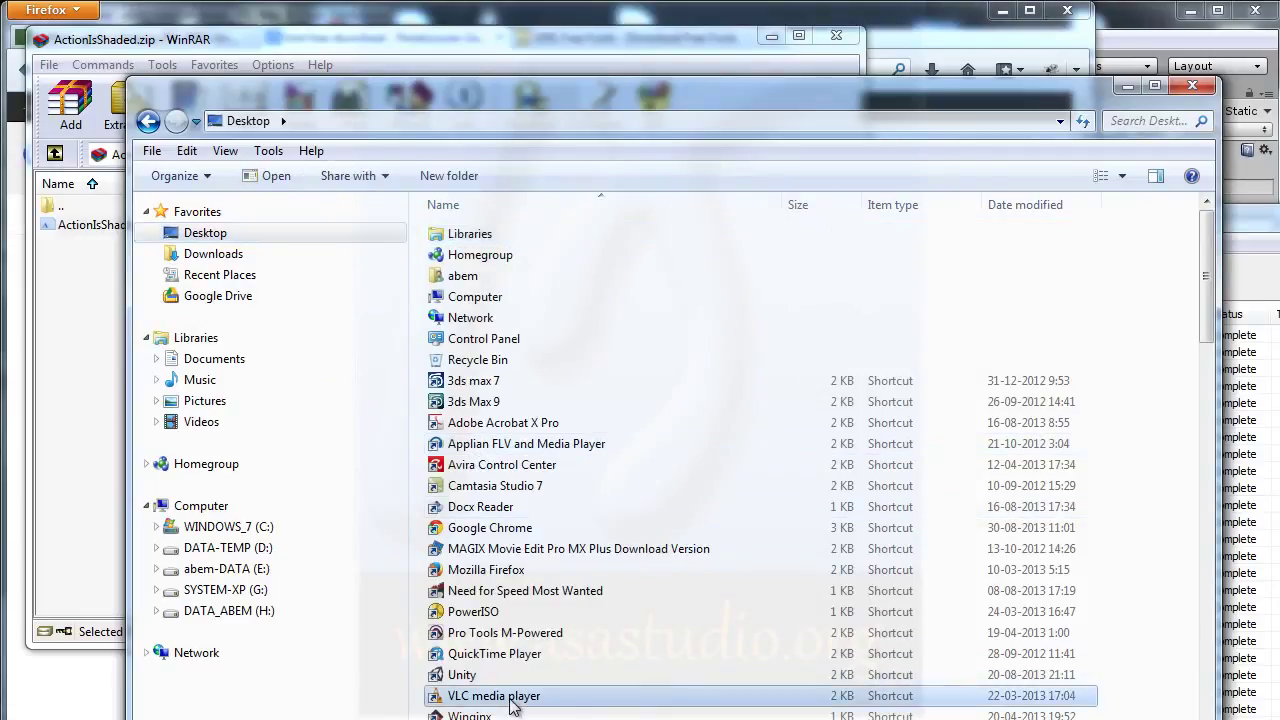
scroll(497, 640, down, 4)
double_click(498, 624)
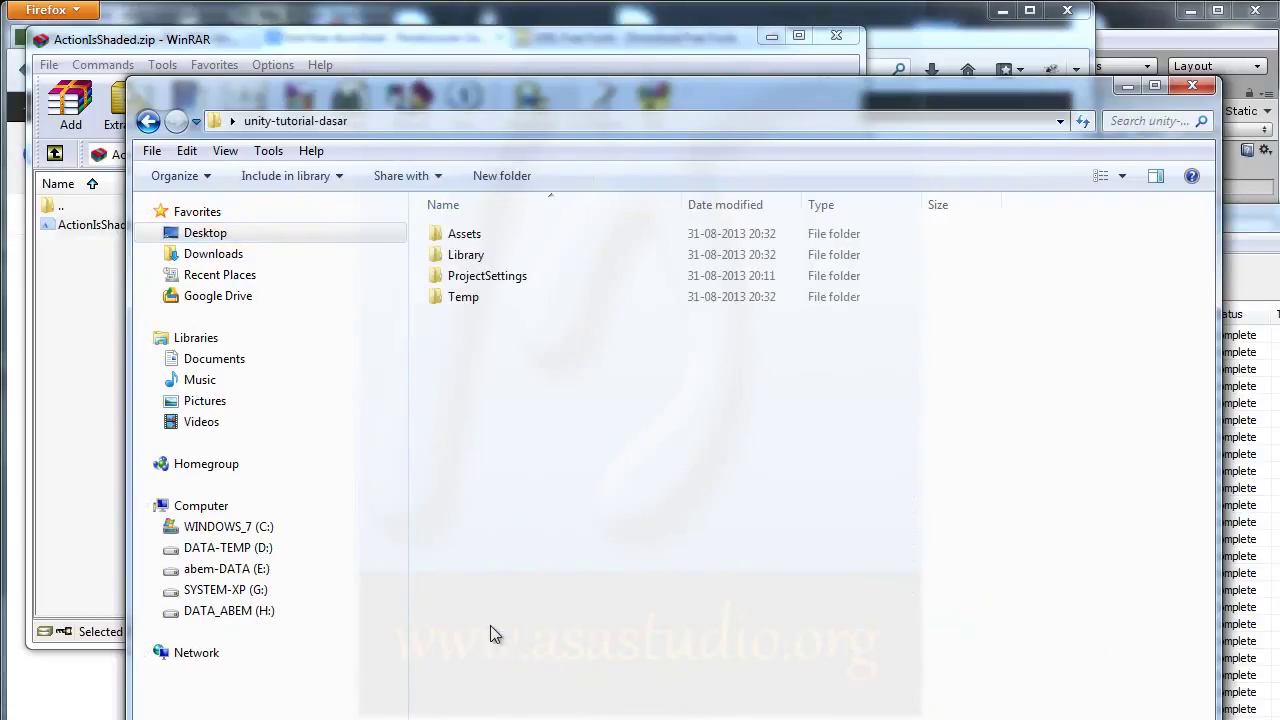
double_click(460, 236)
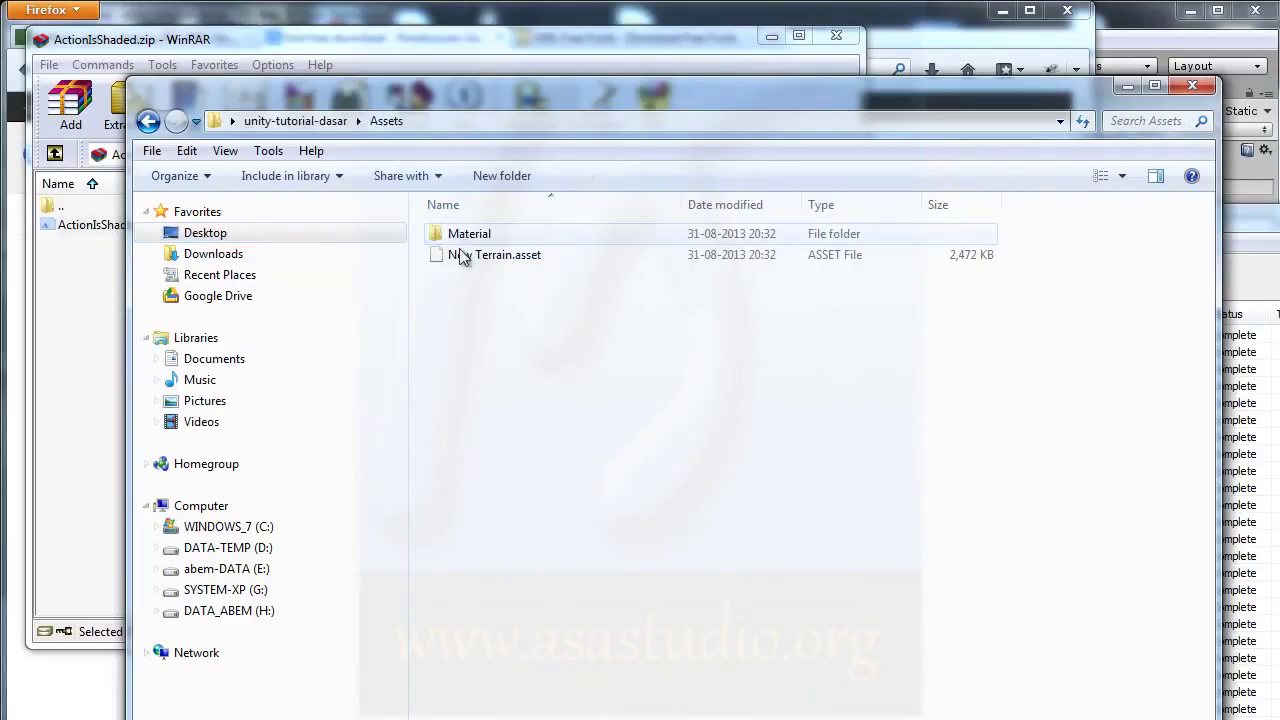
Create a folder named Font inside the project's Assets folder.
right_click(455, 330)
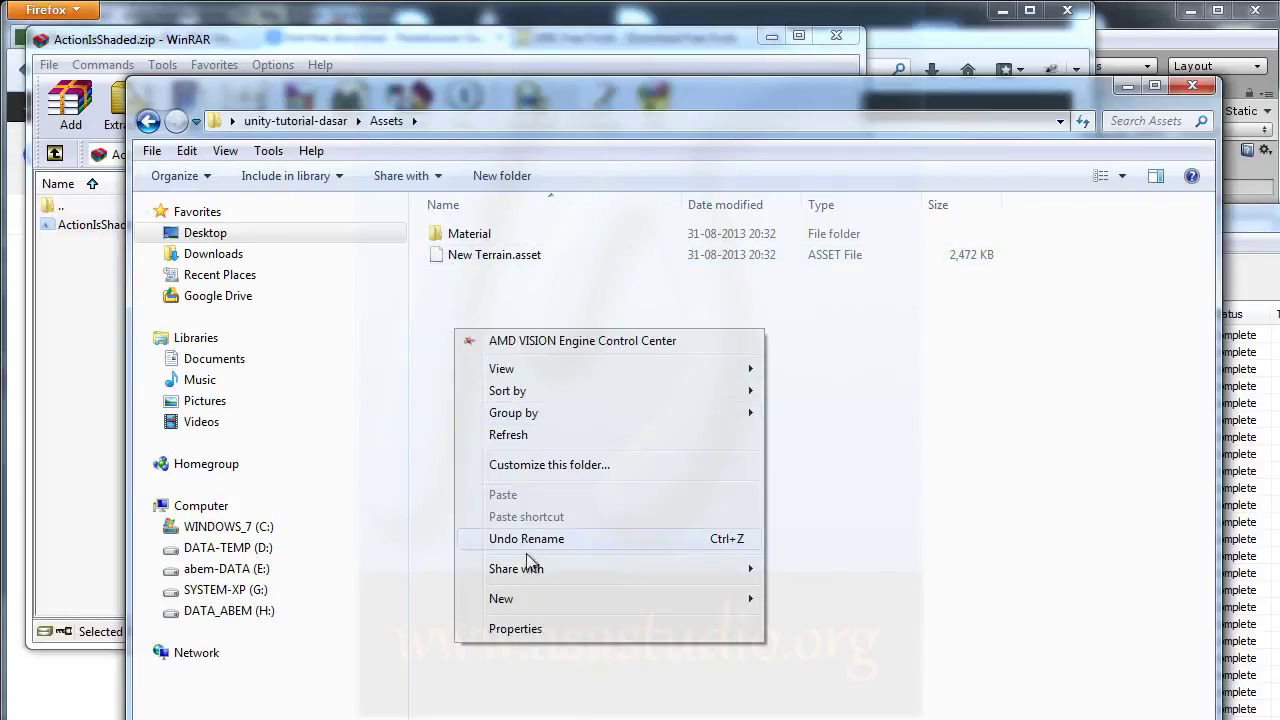
mouse_move(695, 599)
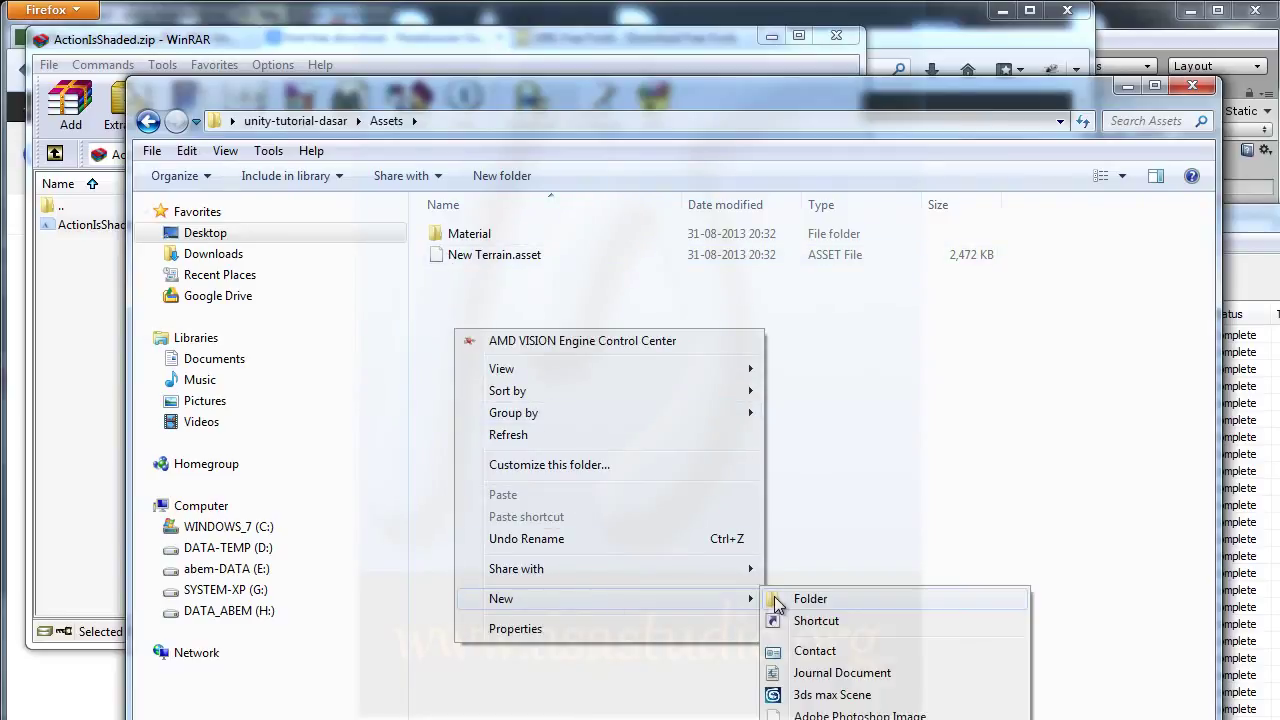
click(810, 599)
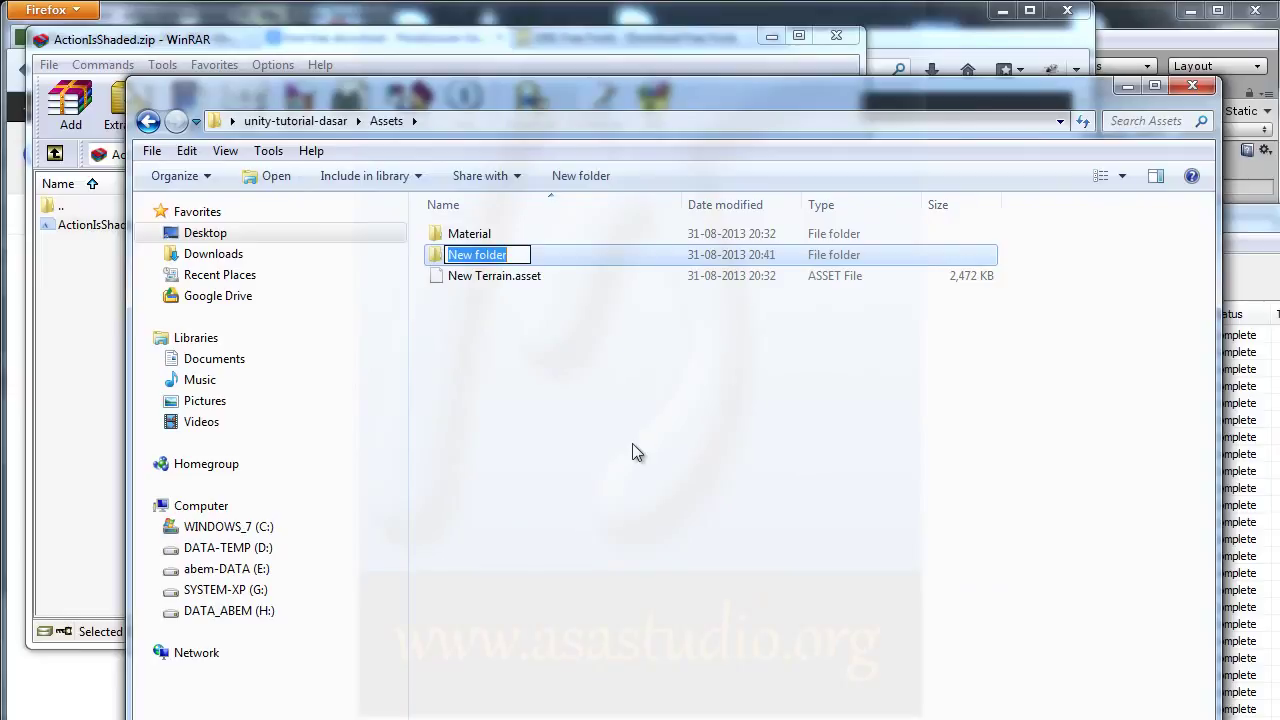
text(Font)
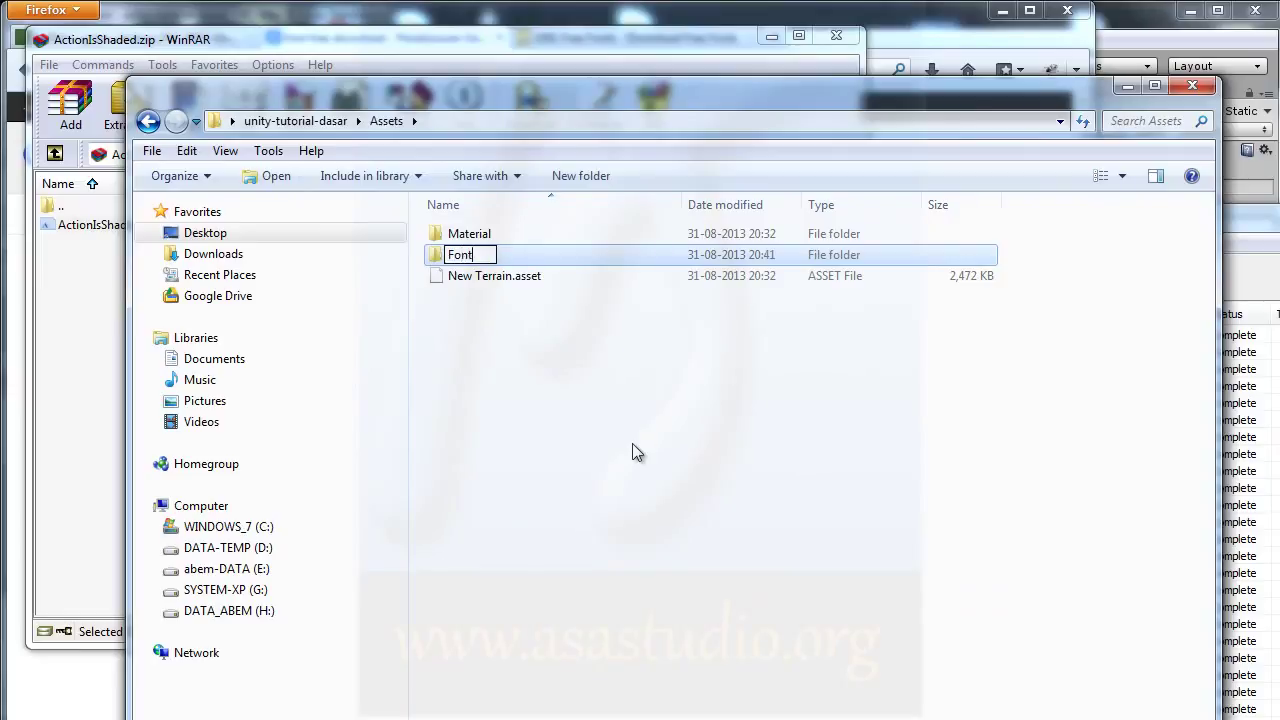
key(Return)
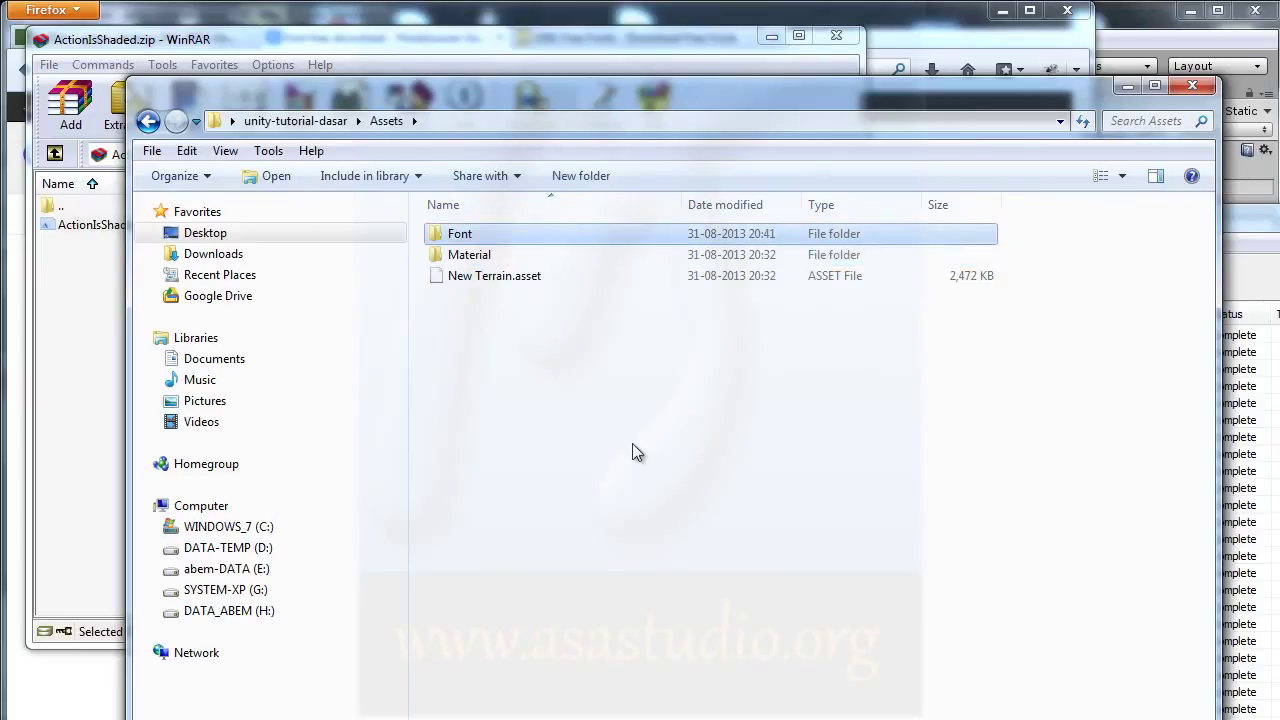
Extract ActionIsShaded.ttf from the archive into the new Font folder and close the archive.
double_click(449, 236)
click(54, 225)
drag(52, 222, 905, 390)
click(836, 35)
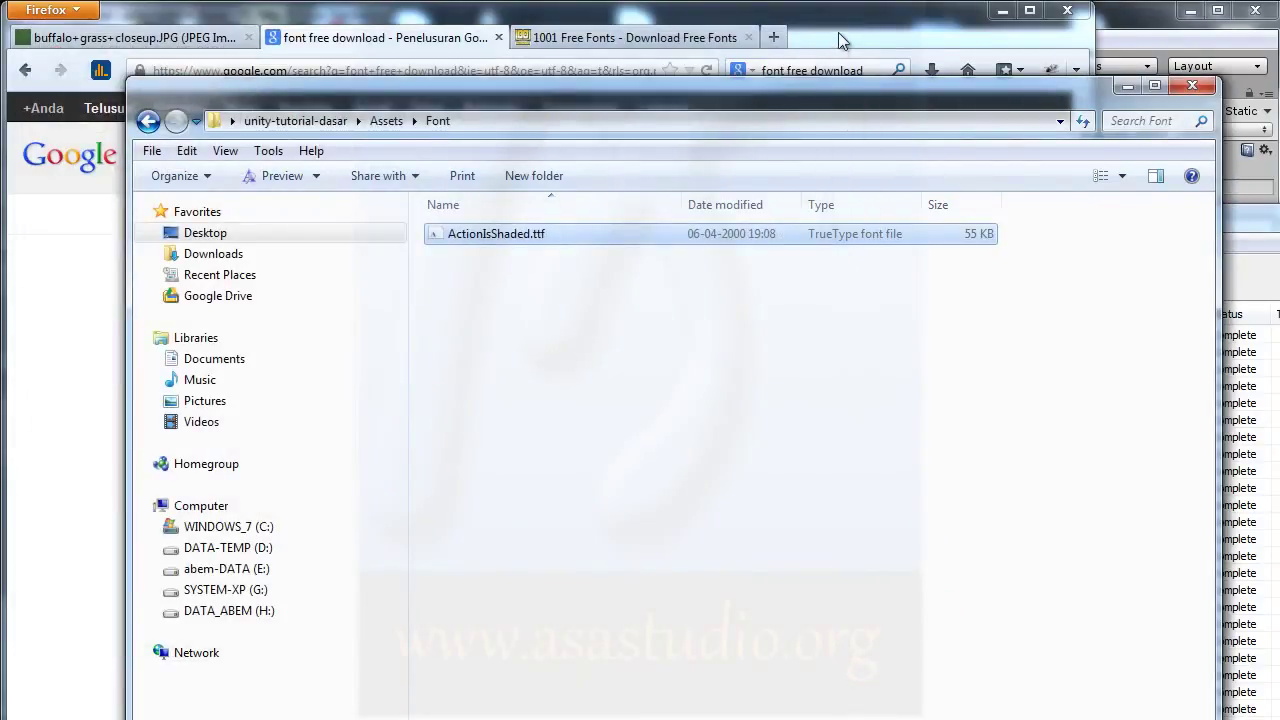
Switch back to Unity and assign the ActionIsShaded font from the Font folder to the GUI Text.
click(1142, 18)
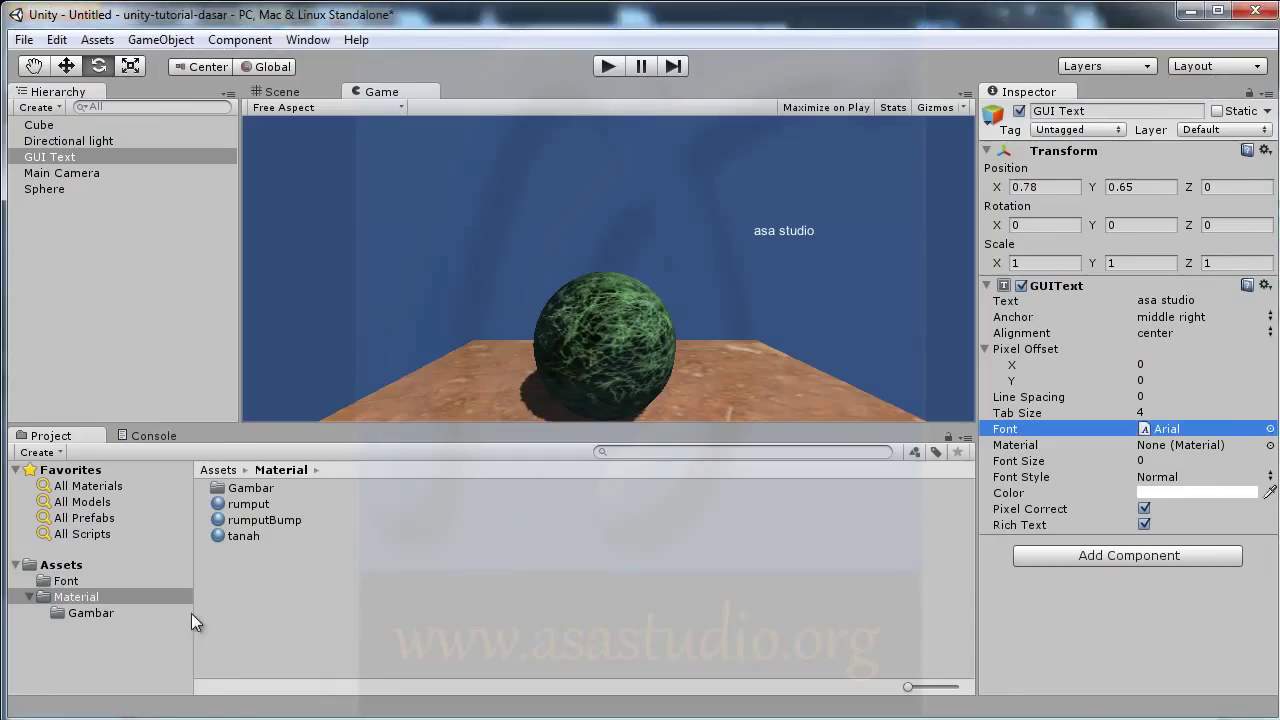
click(69, 597)
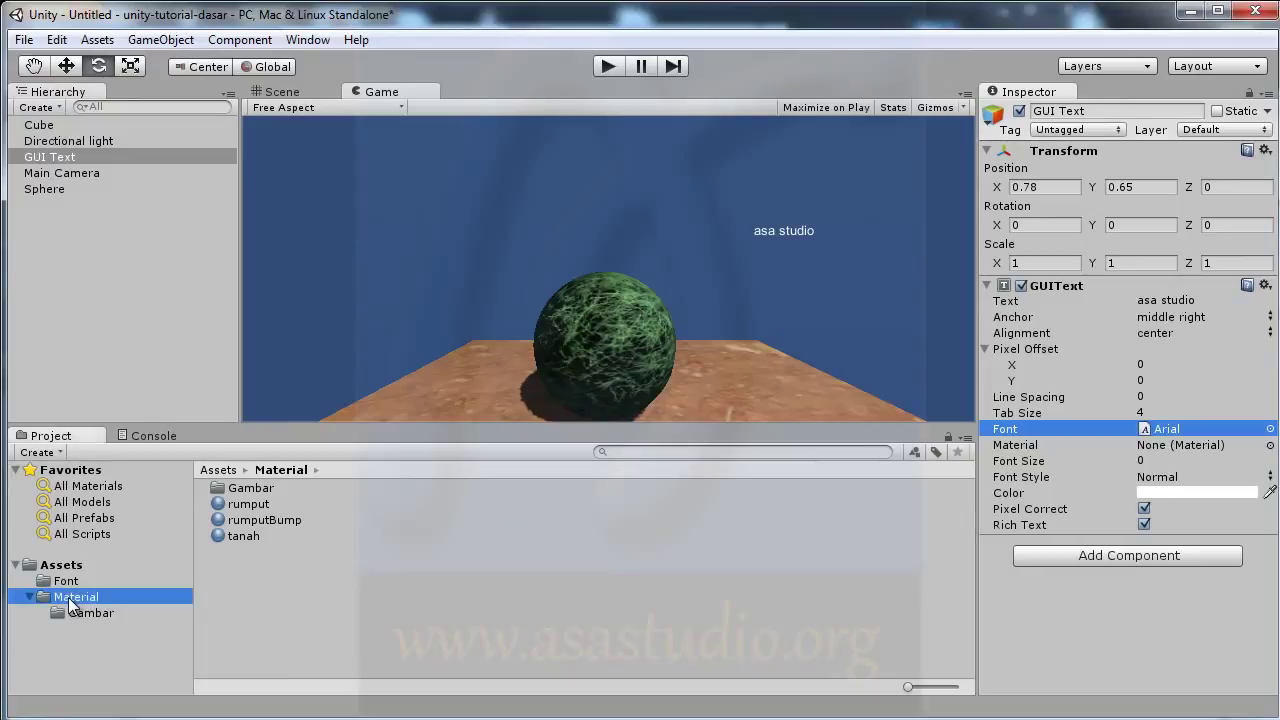
click(55, 581)
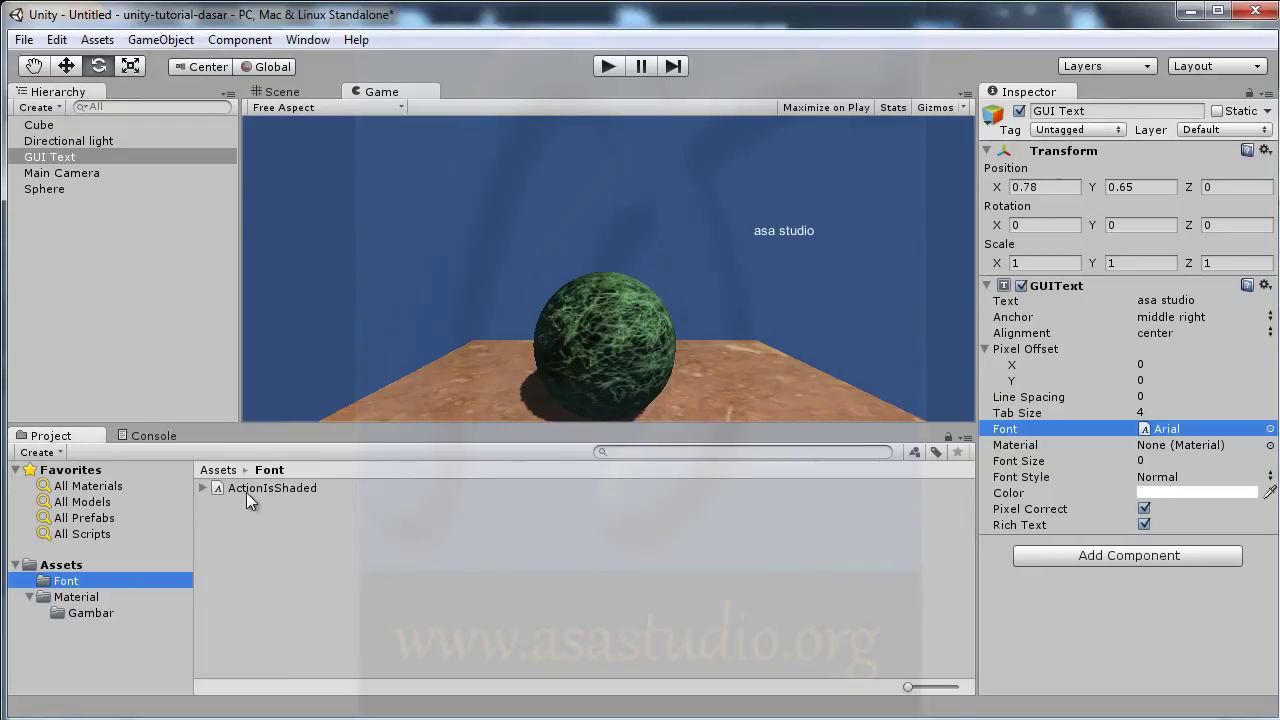
drag(243, 488, 1010, 437)
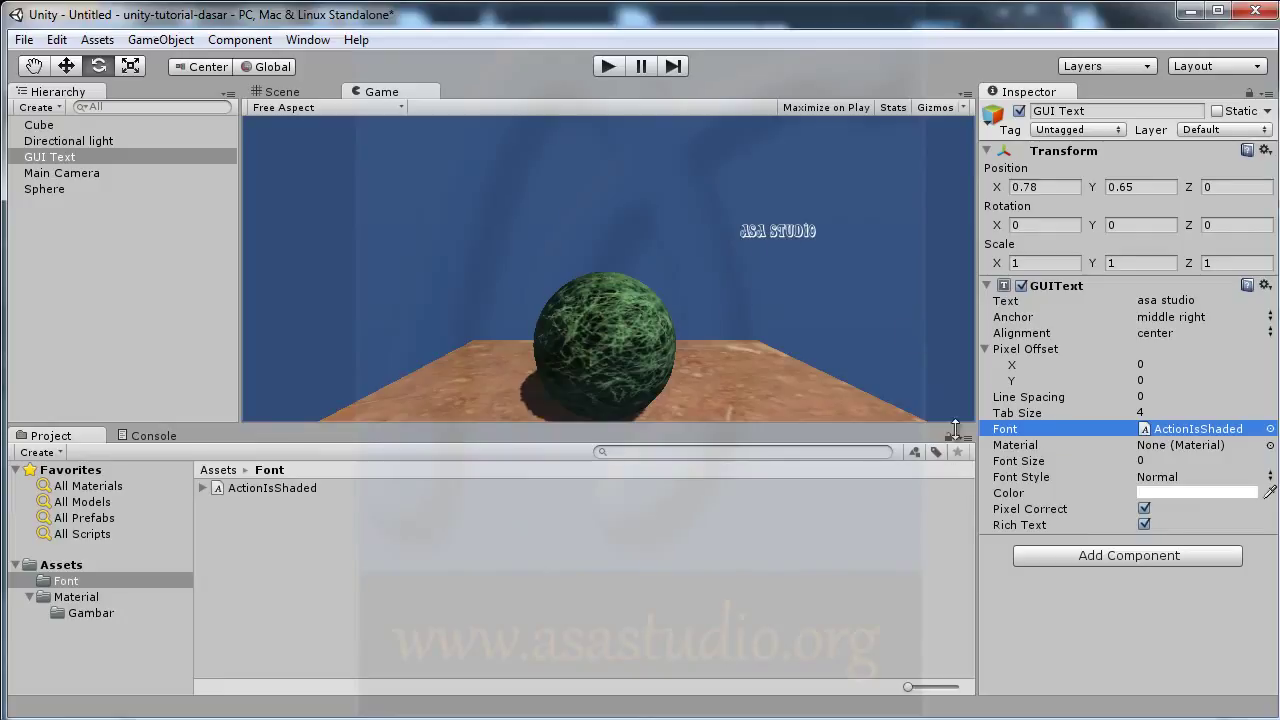
Try a font size of 84 and a changed scale on the GUI Text, and reset its scale to 1.
drag(1030, 461, 1090, 458)
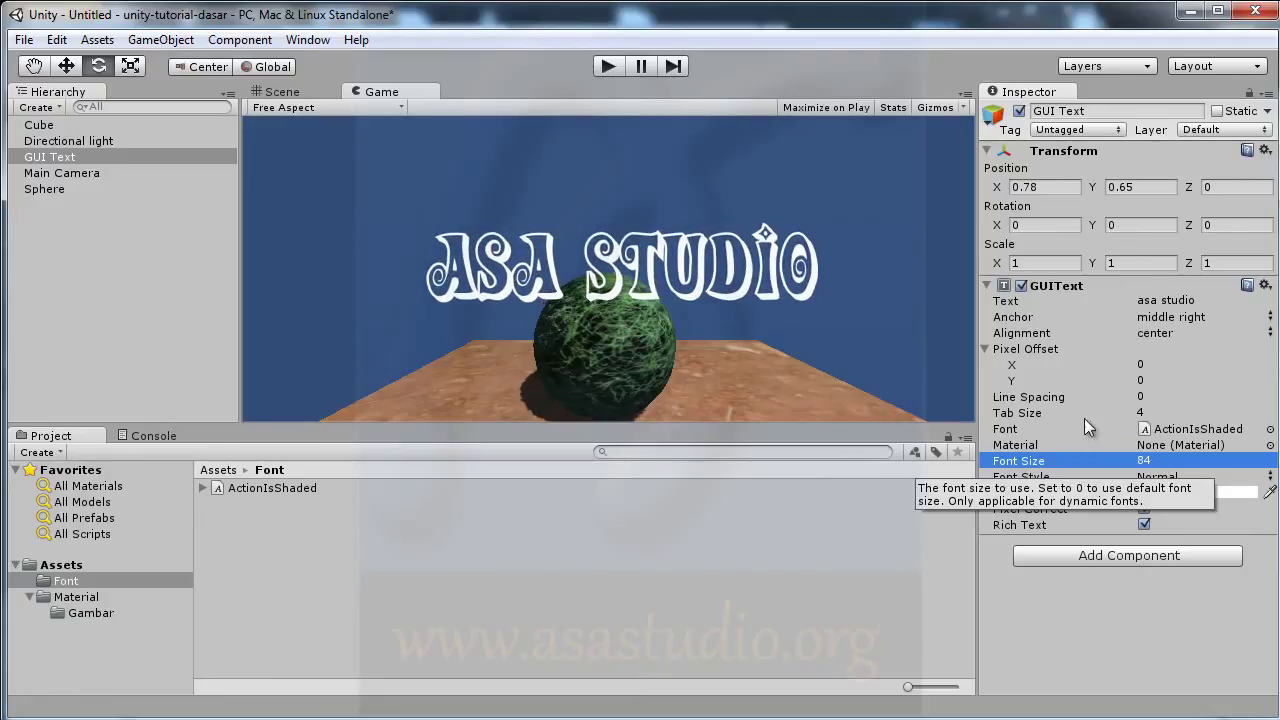
drag(1051, 260, 818, 270)
click(1118, 264)
click(1049, 264)
text(1)
key(Tab)
key(Tab)
text(1)
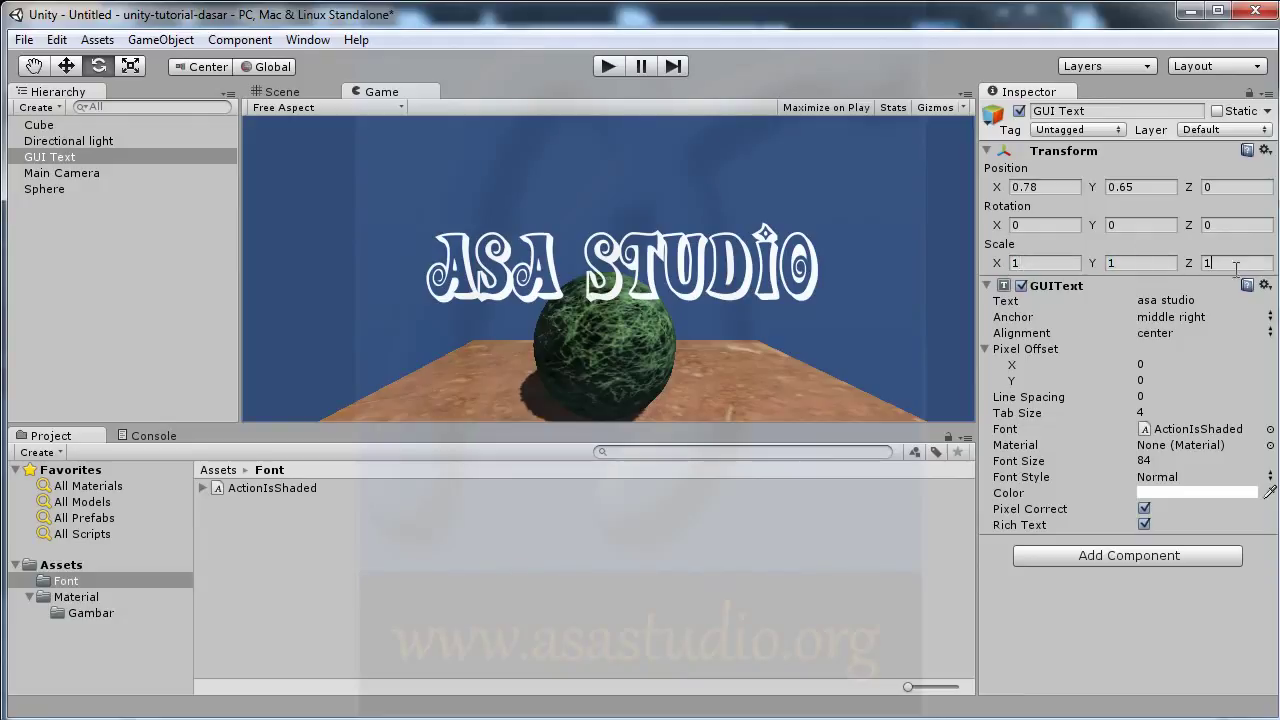
click(130, 67)
key(w)
click(285, 92)
click(380, 92)
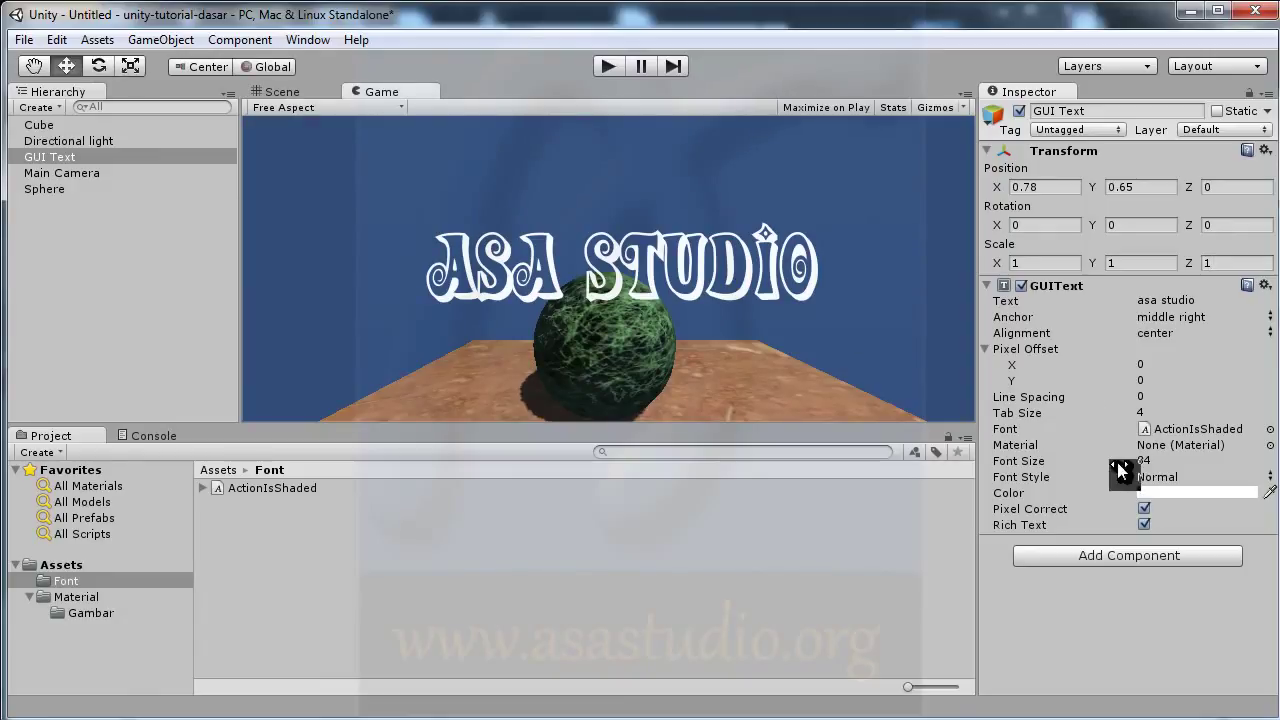
Set the GUI Text's font size to 37 and its position to X 0.99, Y 0.15.
drag(1030, 463, 976, 463)
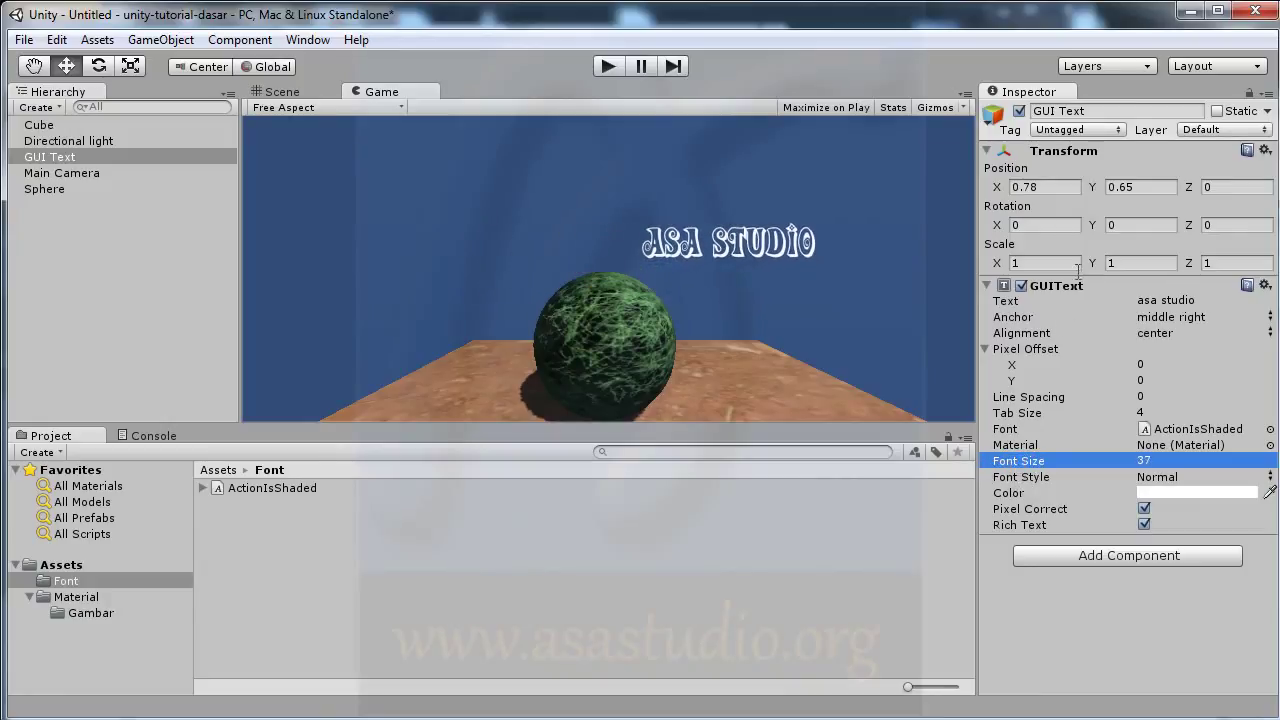
mouse_move(1097, 185)
mouse_down()
mouse_move(1108, 185)
mouse_move(1081, 193)
mouse_up()
drag(1003, 184, 1011, 189)
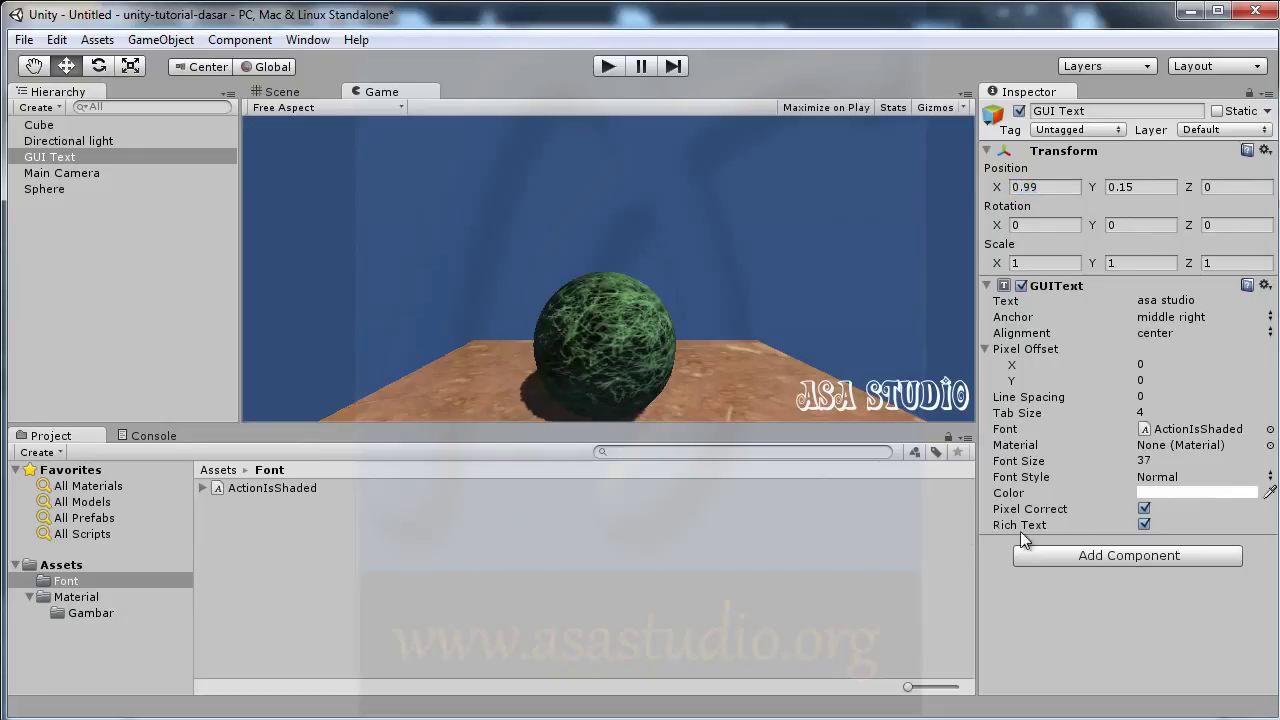
Set the GUI Text's font style to Bold and its color to pure red (255, 0, 0).
click(1012, 476)
click(1240, 477)
click(1213, 521)
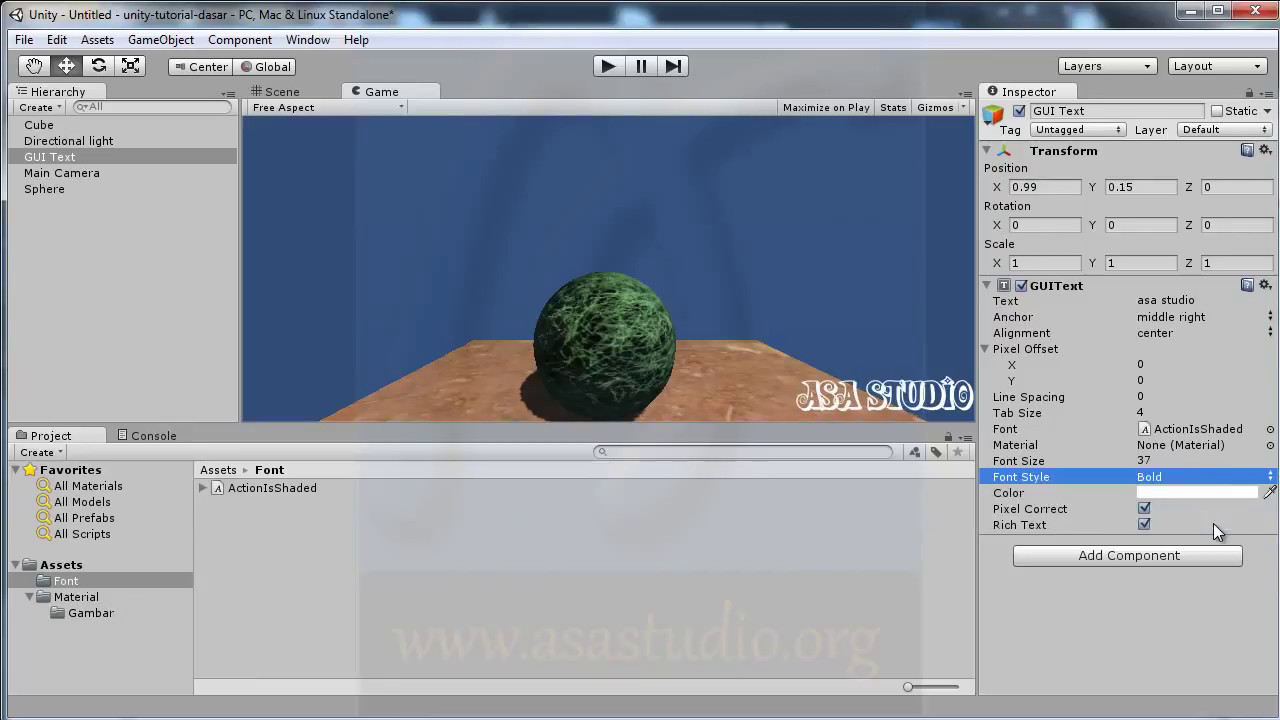
click(1170, 493)
click(160, 84)
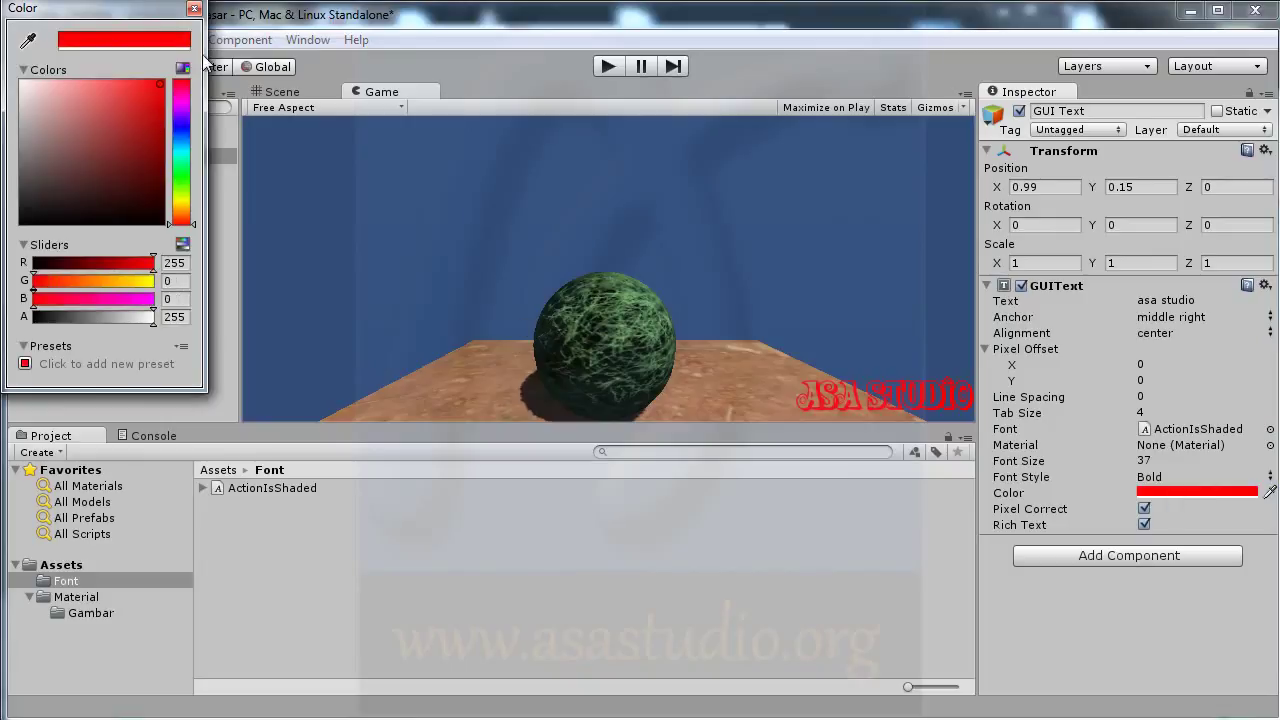
click(194, 8)
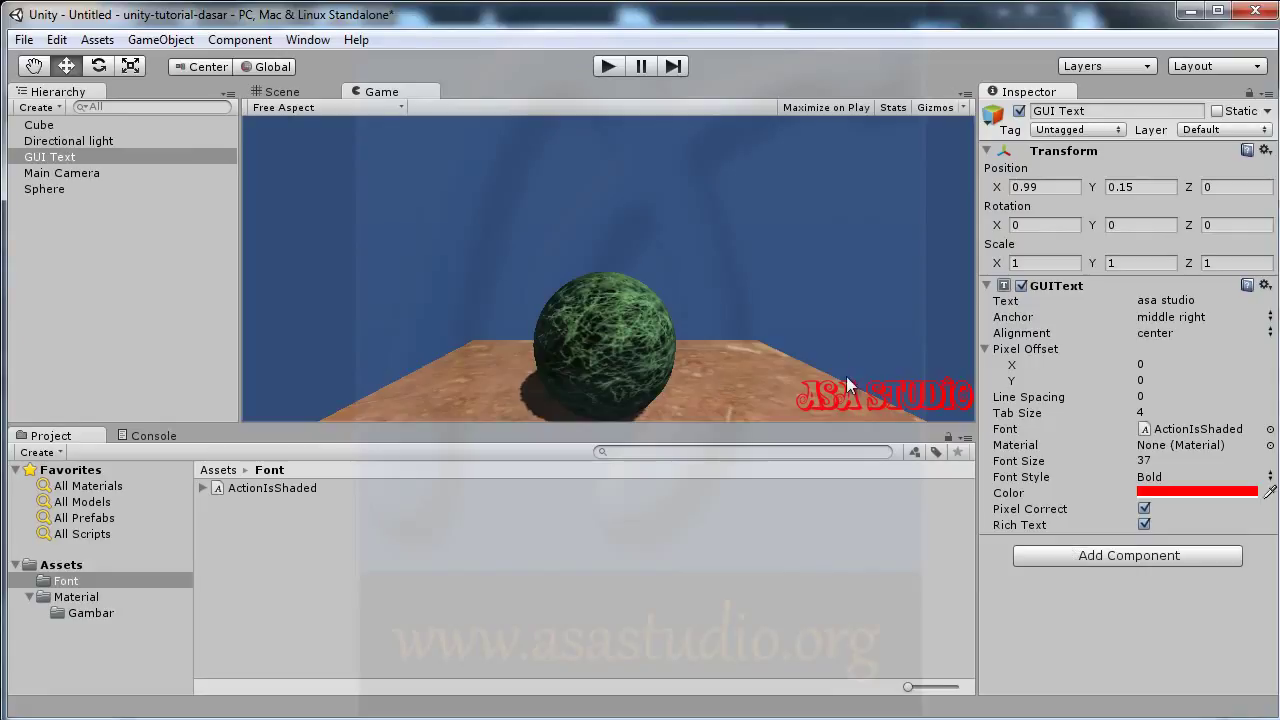
Compare the Scene and Game views, run the game to check the GUI Text, and stop it again.
click(278, 92)
click(395, 92)
click(290, 92)
click(380, 92)
click(608, 66)
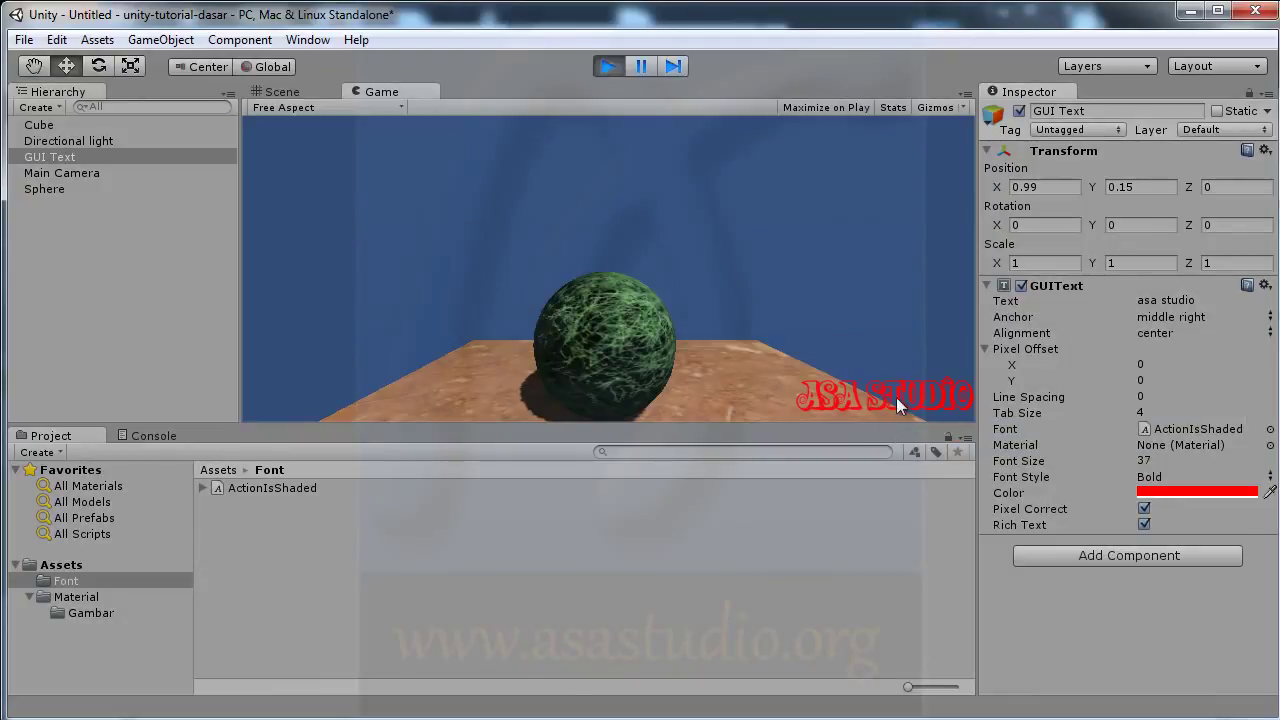
click(610, 66)
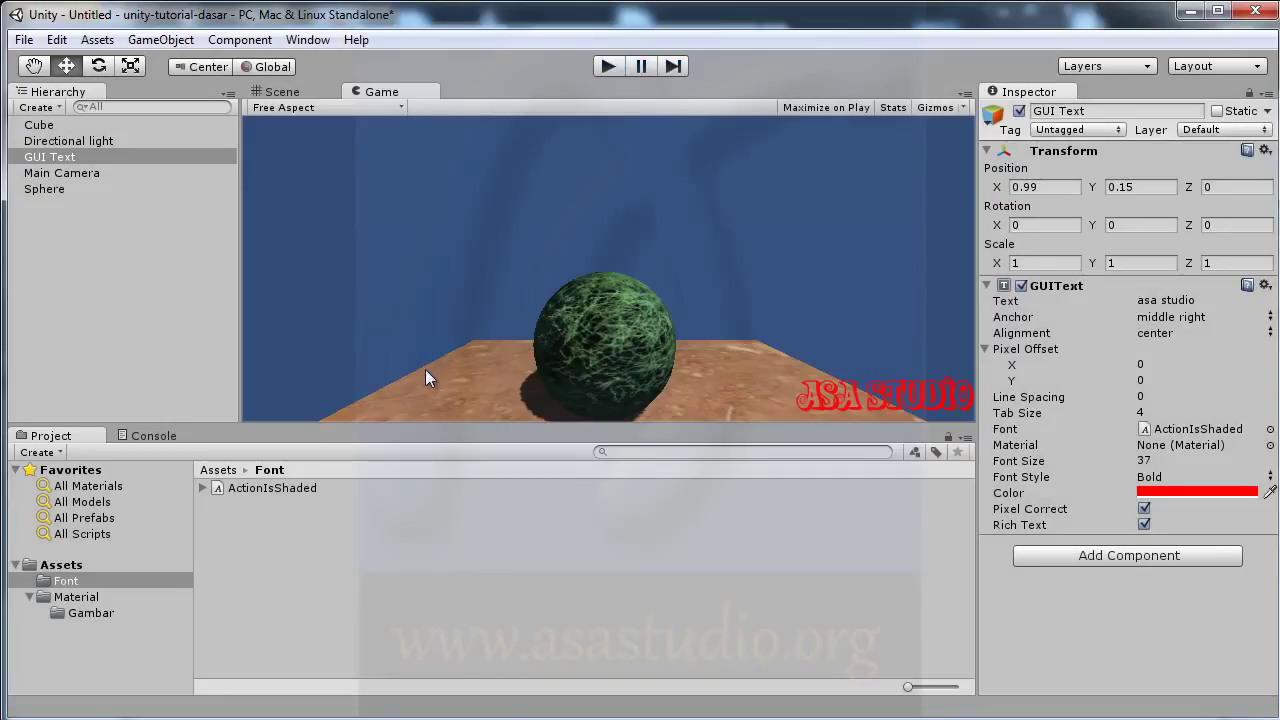
Create a folder named Script in the project's Assets.
click(47, 567)
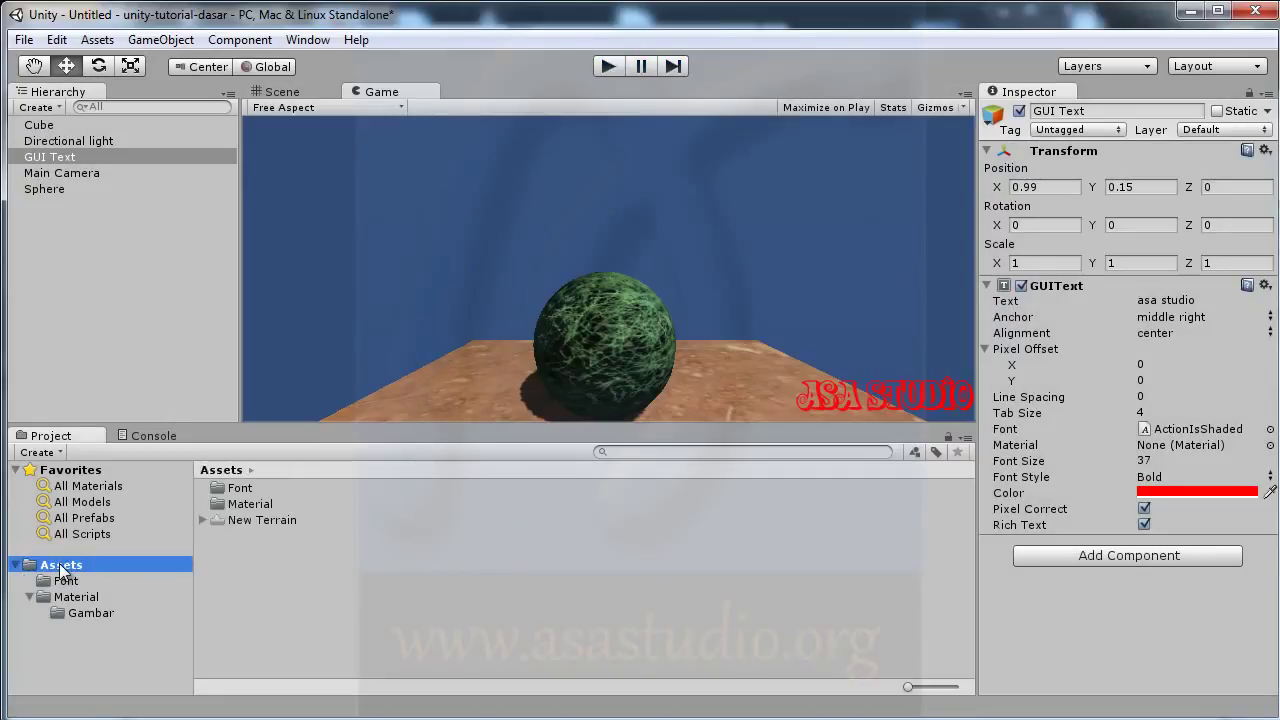
right_click(210, 587)
mouse_move(289, 277)
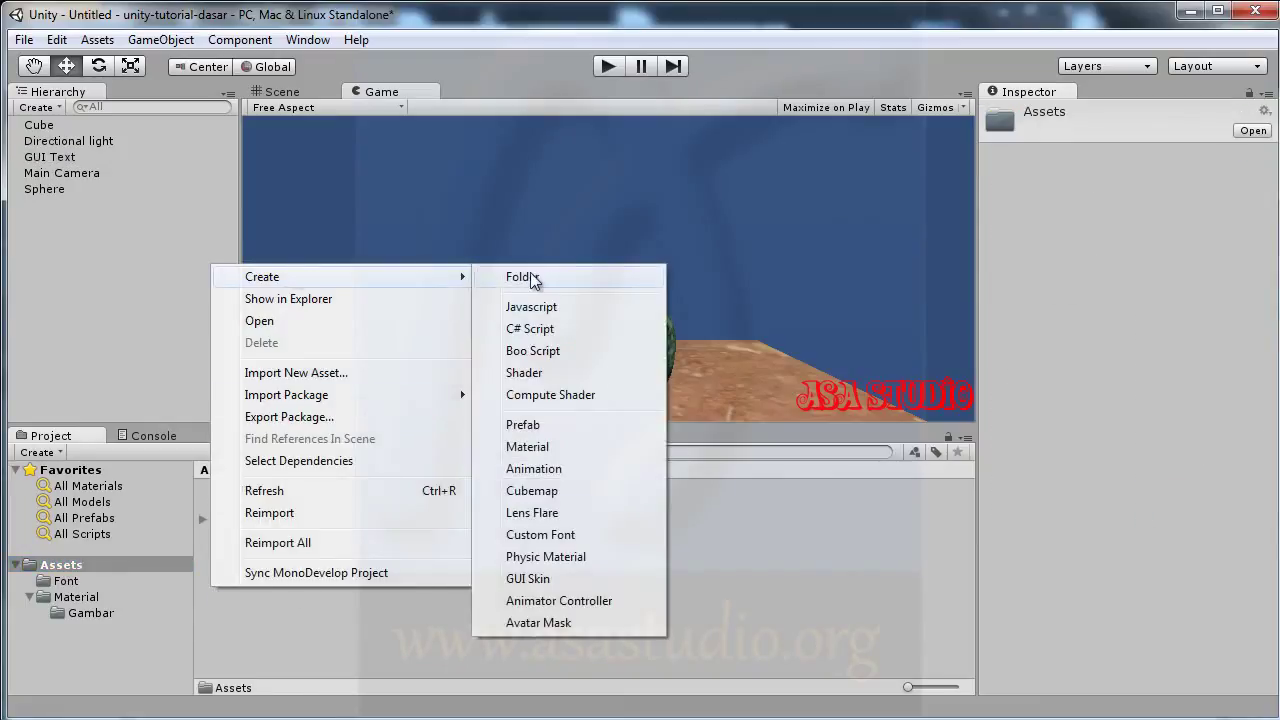
click(521, 277)
text(S)
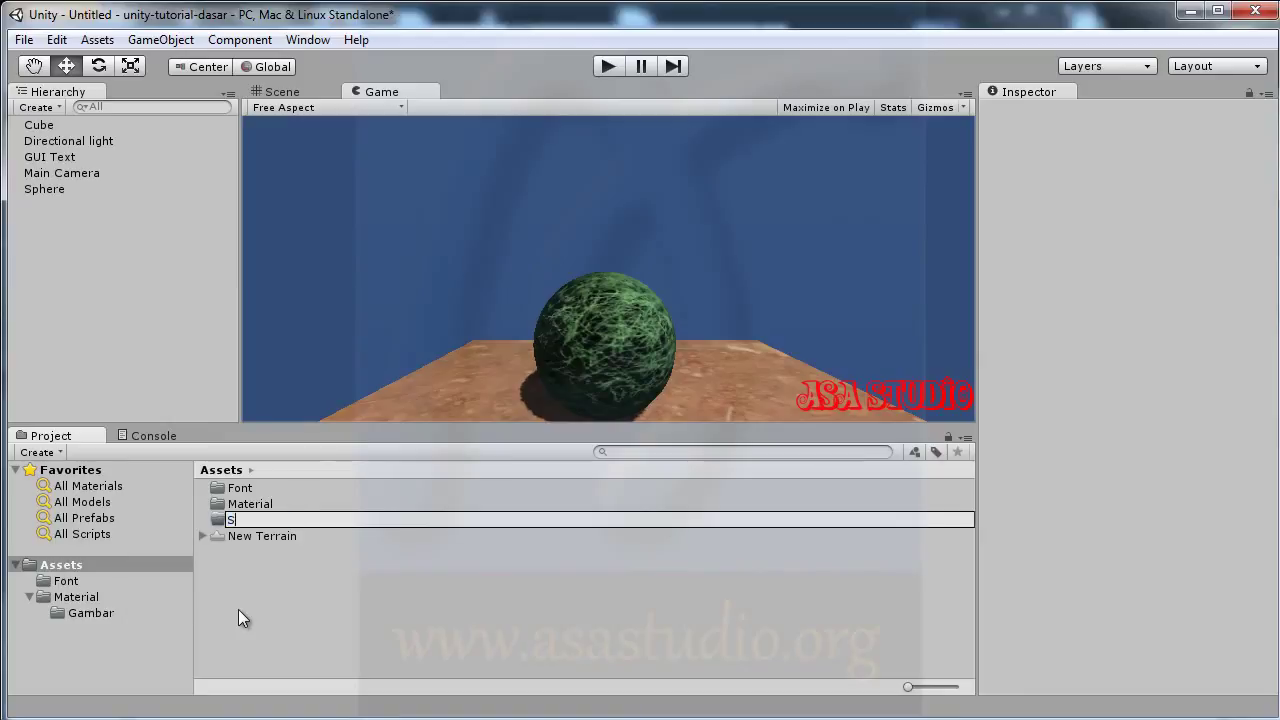
text(cript)
key(Return)
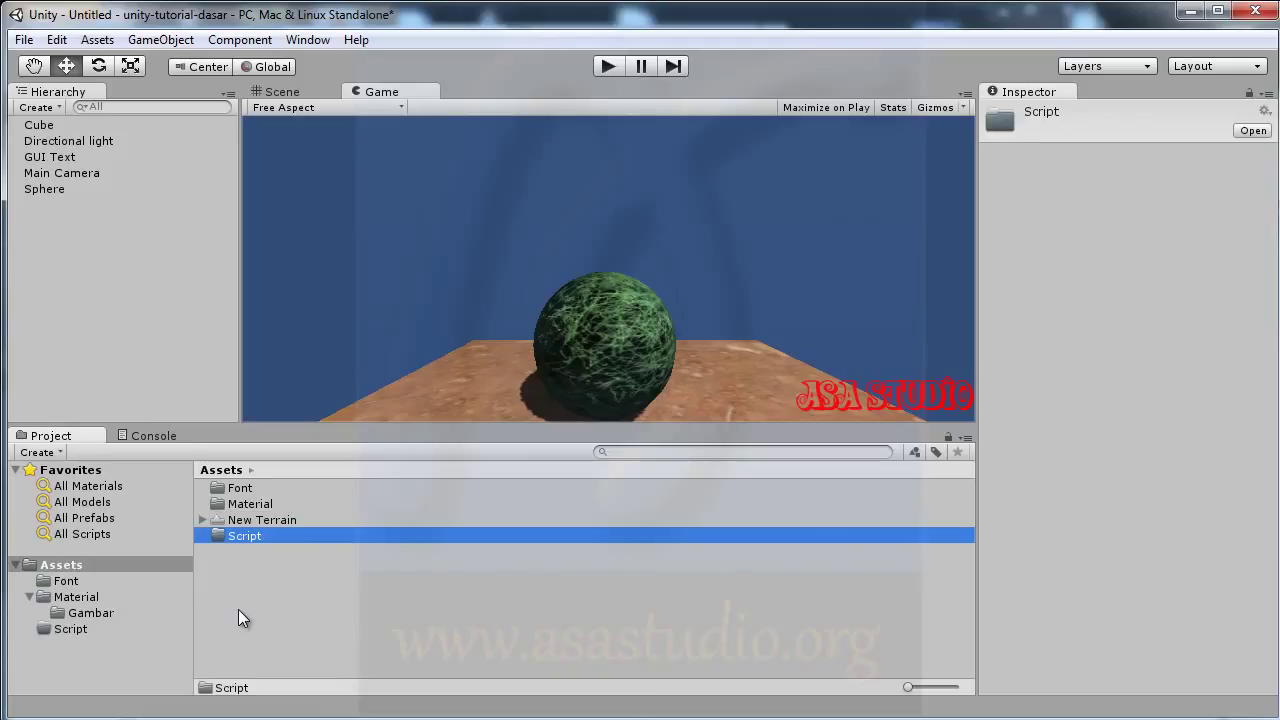
Create a JavaScript file named TeksKontrol in the Script folder and open it in MonoDevelop.
double_click(249, 535)
right_click(234, 562)
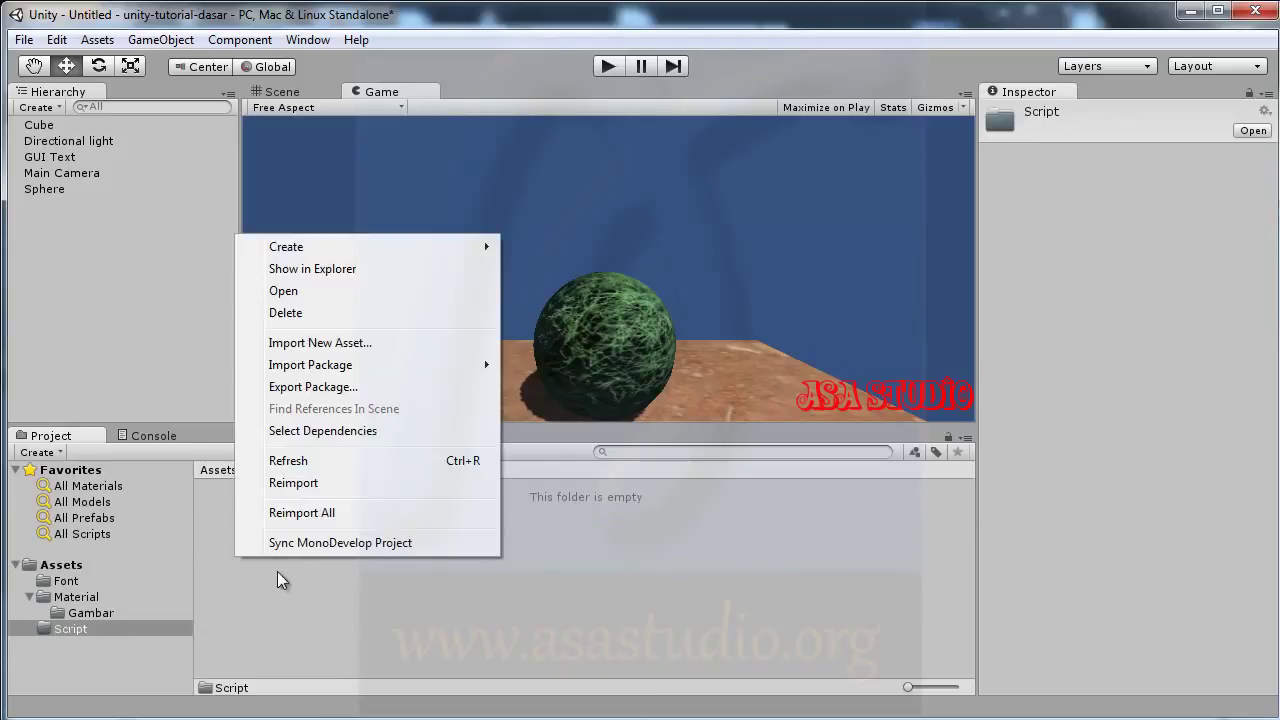
mouse_move(337, 250)
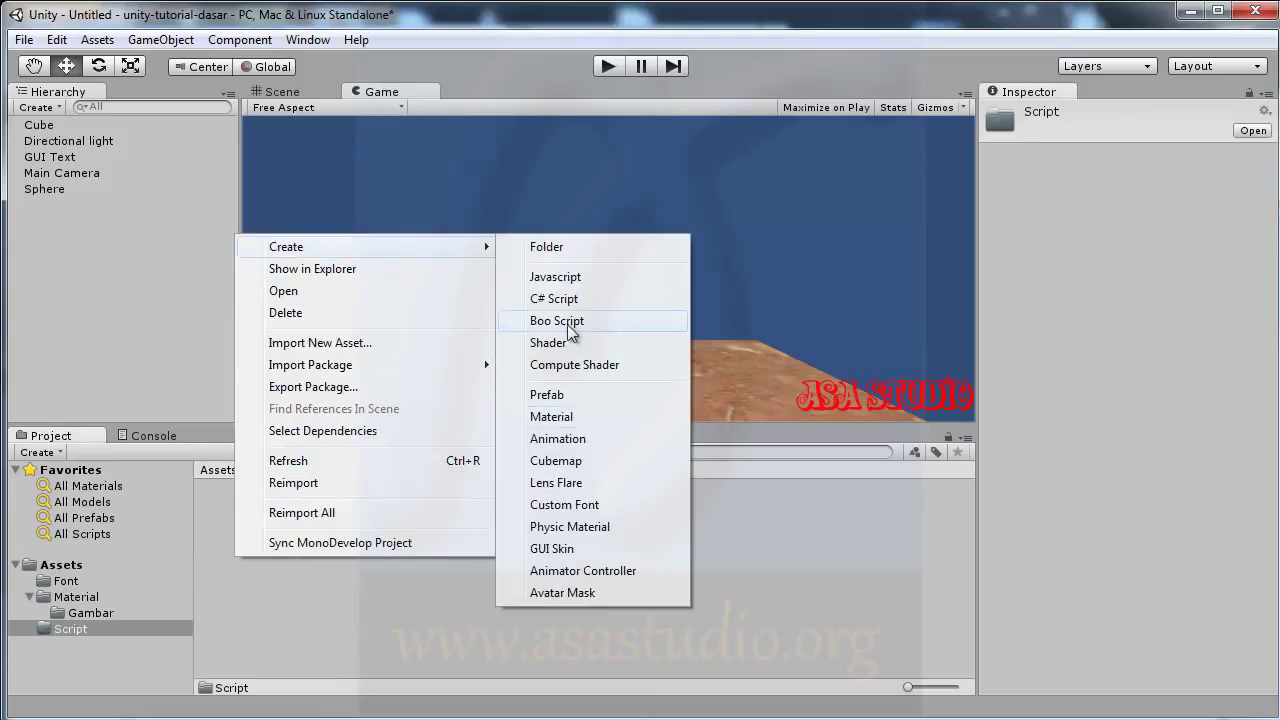
click(556, 277)
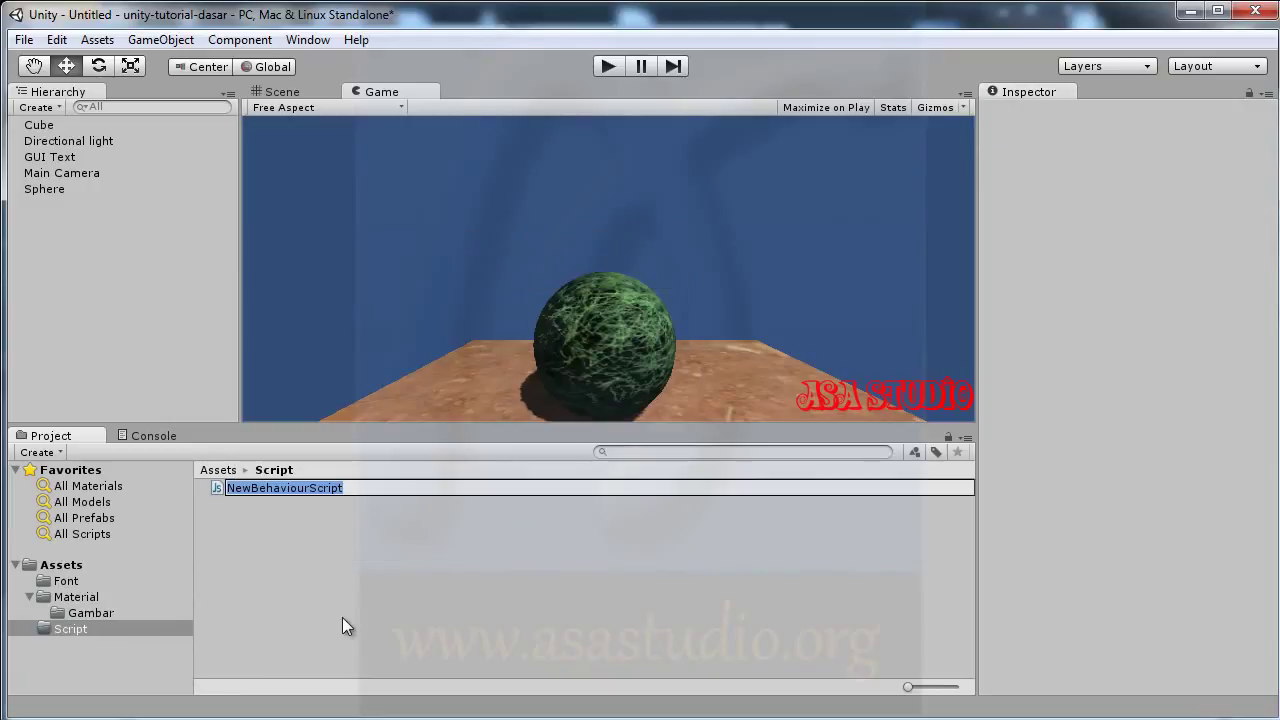
text(text)
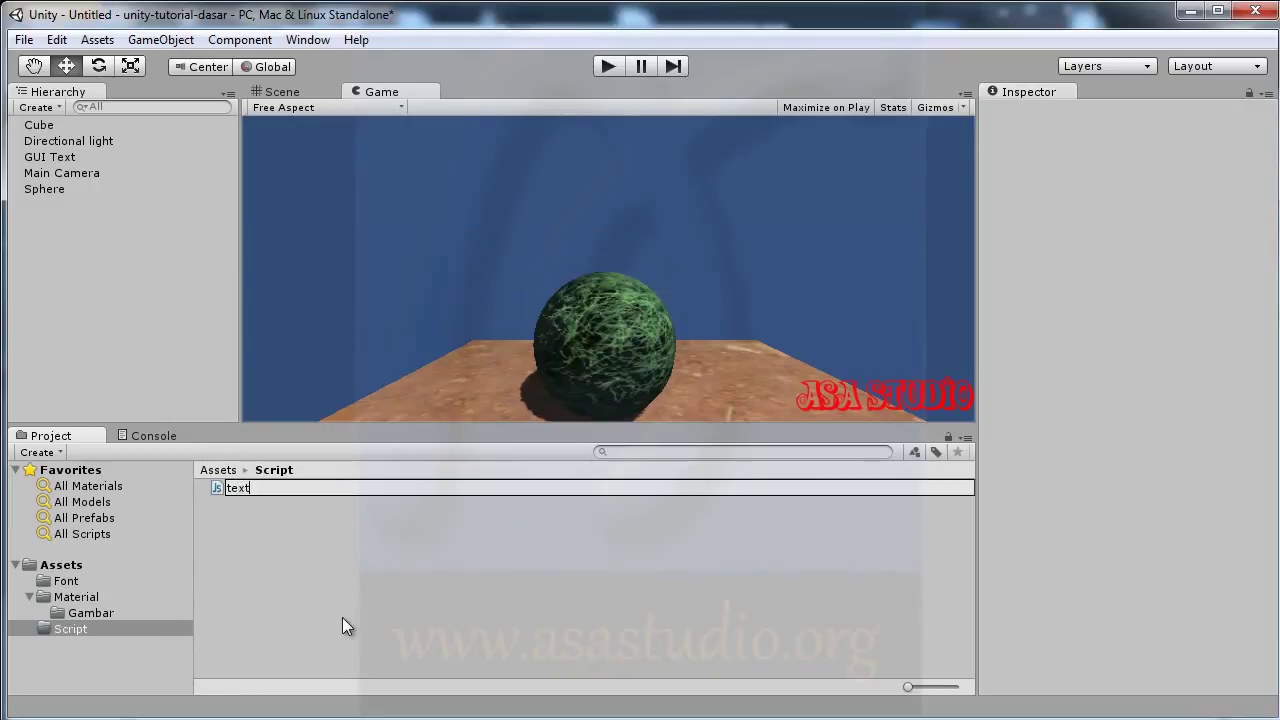
key(shift+Right)
text(T)
key(shift+Left)
key(shift+Left)
text(ksKontro)
key(Return)
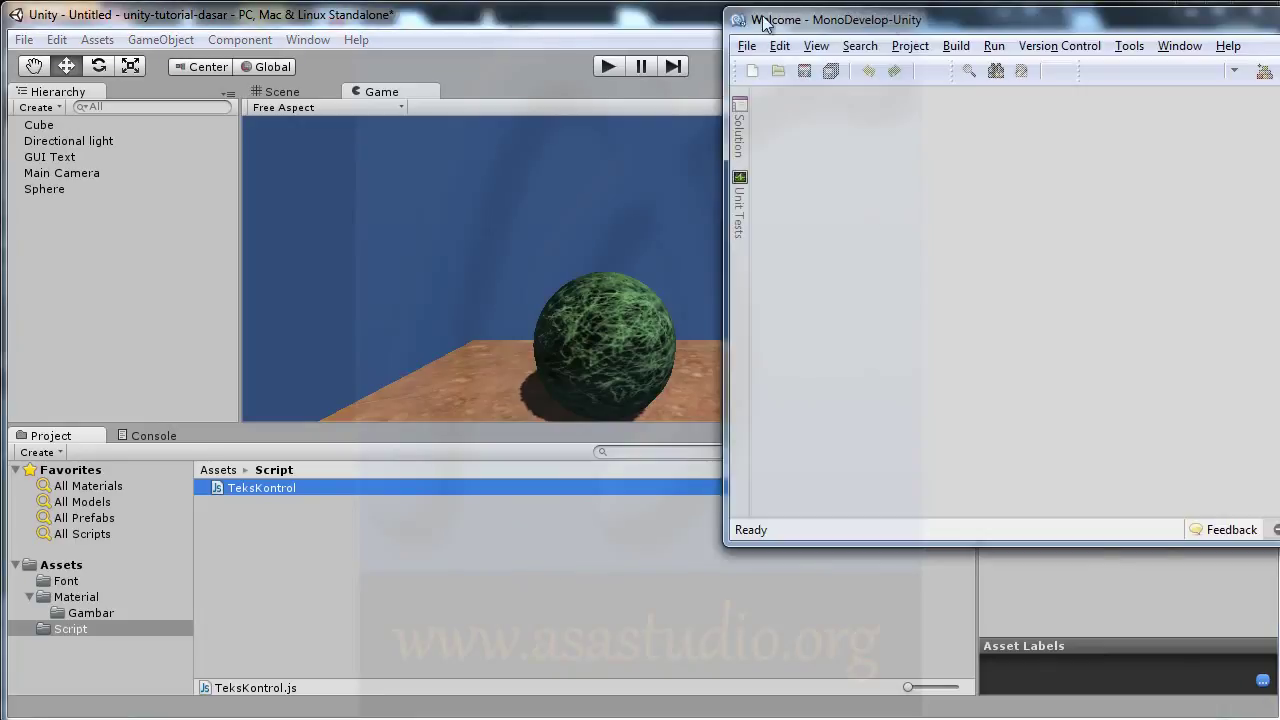
drag(919, 19, 772, 29)
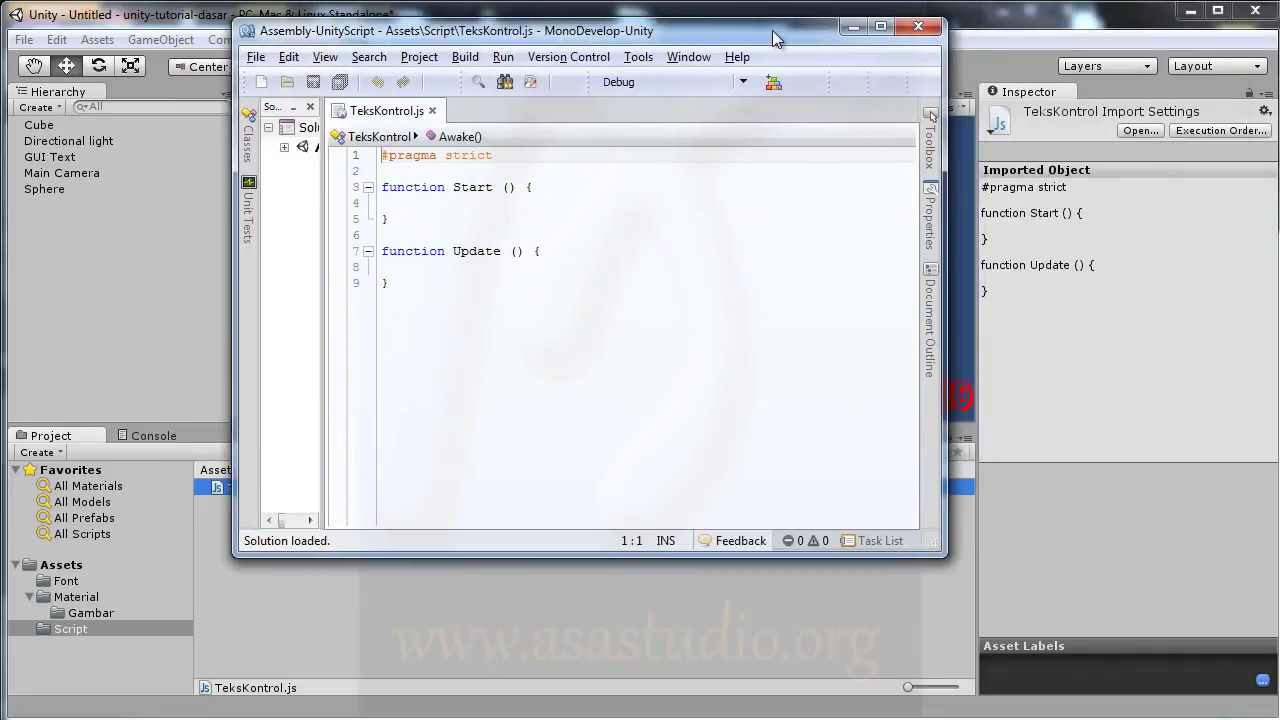
Declare a variable teks1 of type GameObject above the Start function in TeksKontrol.js and save the script.
click(45, 157)
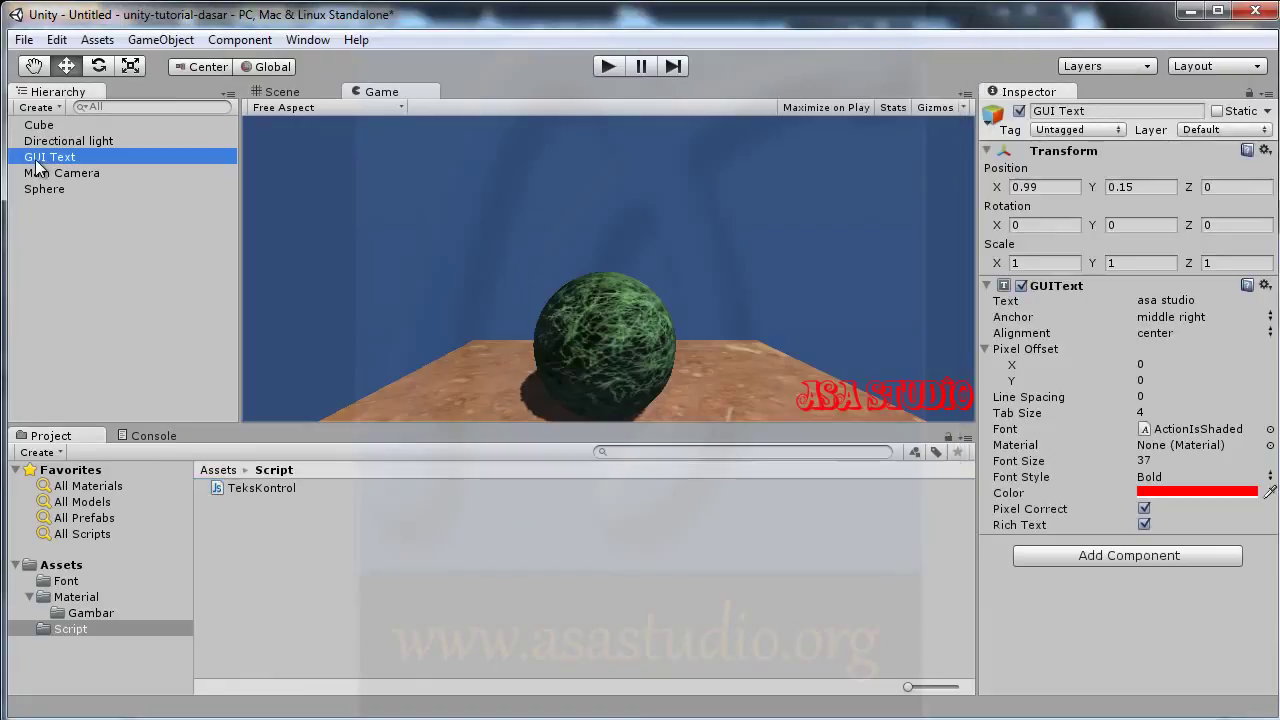
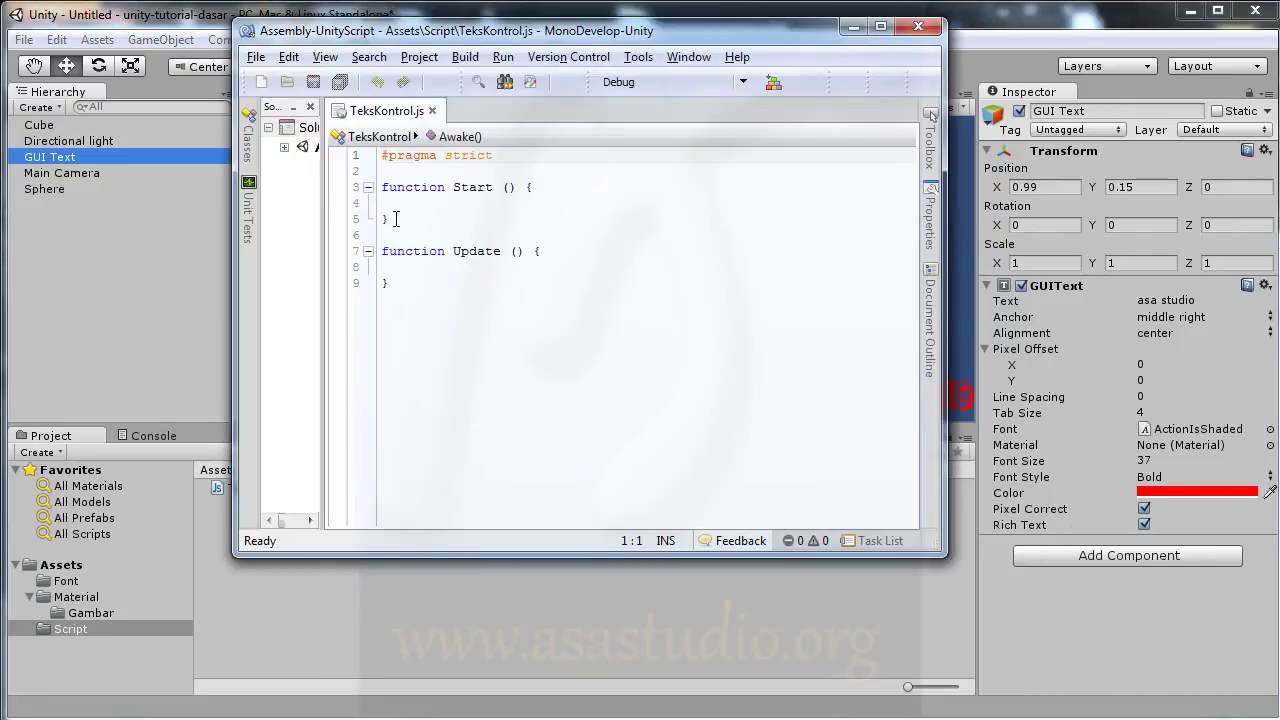
click(430, 170)
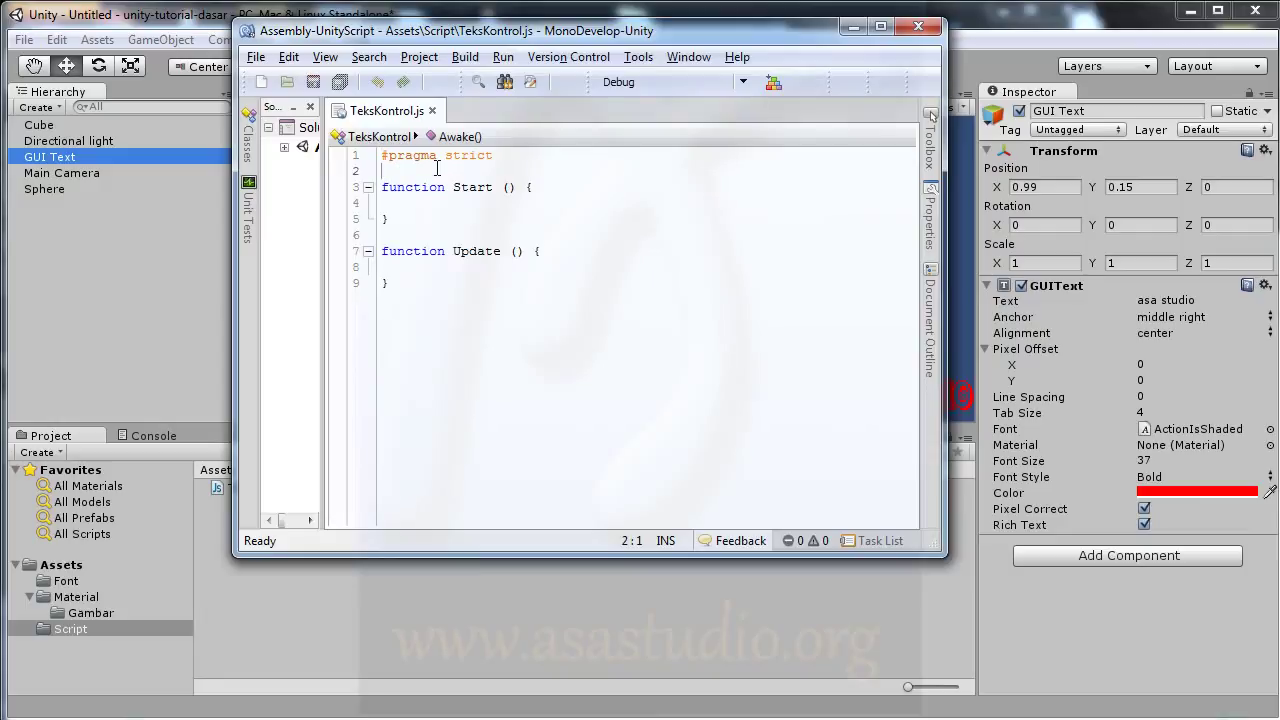
text(v)
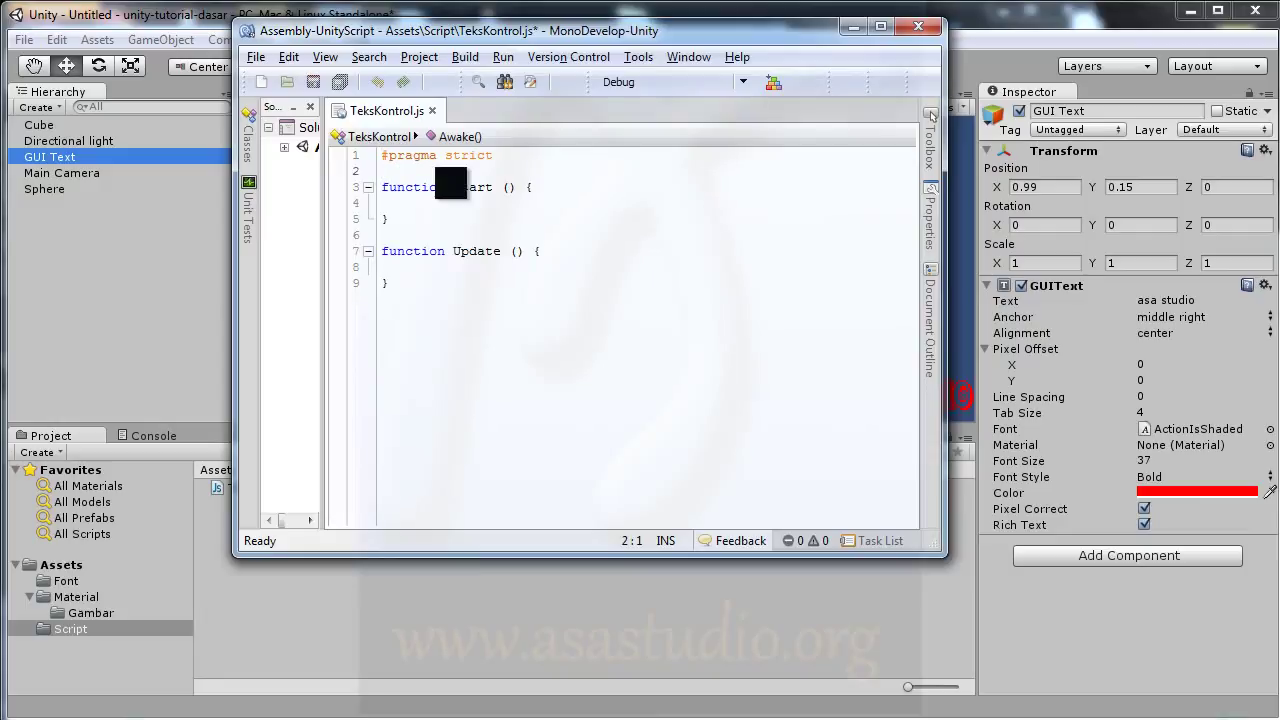
text(var )
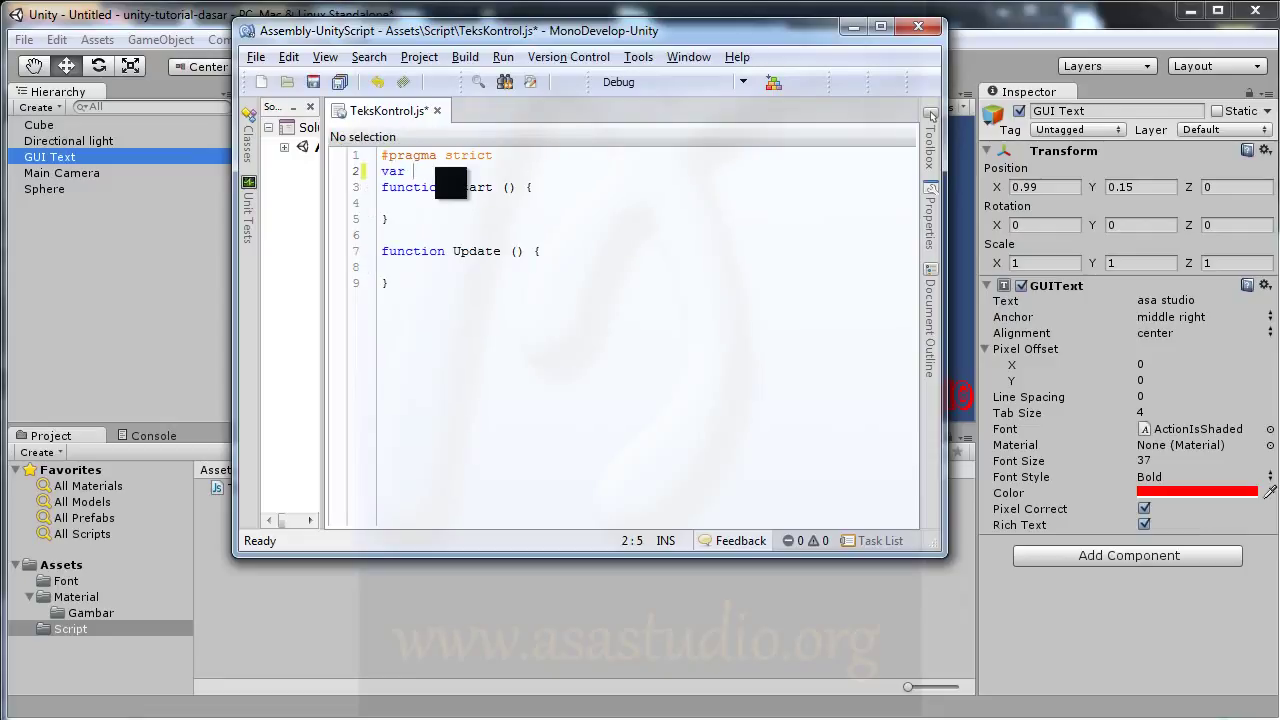
text(T)
key(BackSpace)
text(teks)
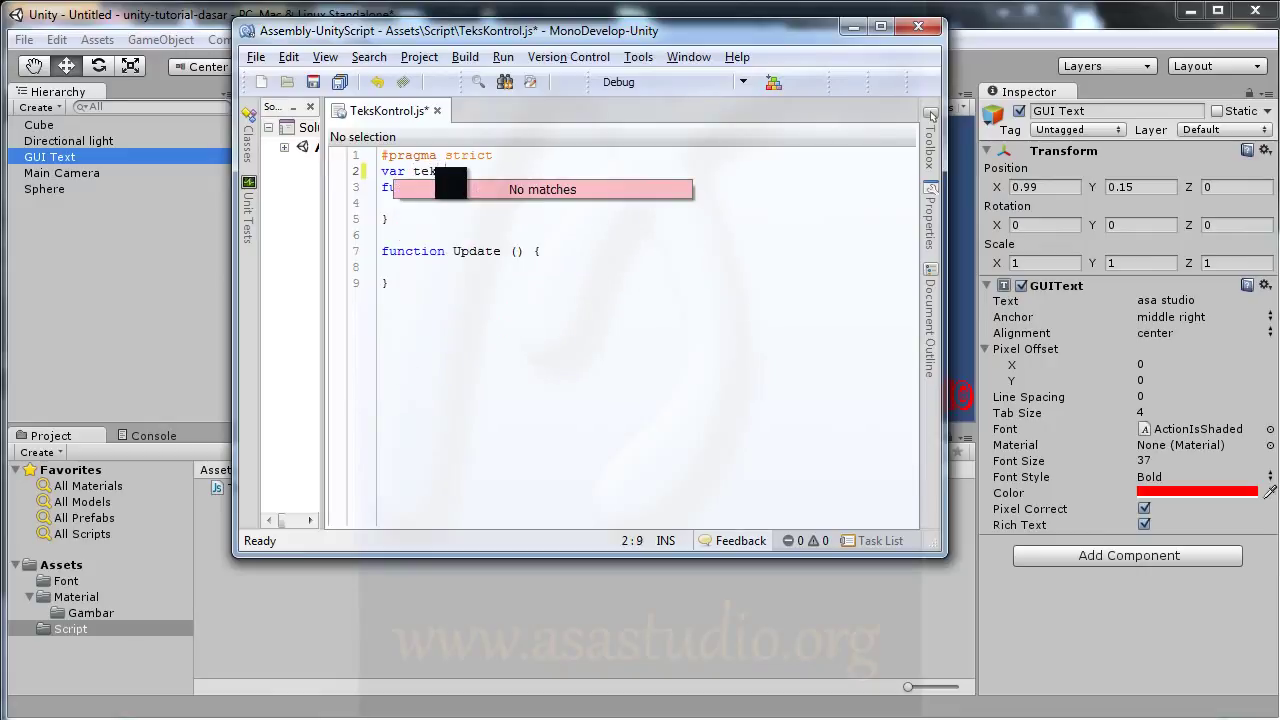
text(K:)
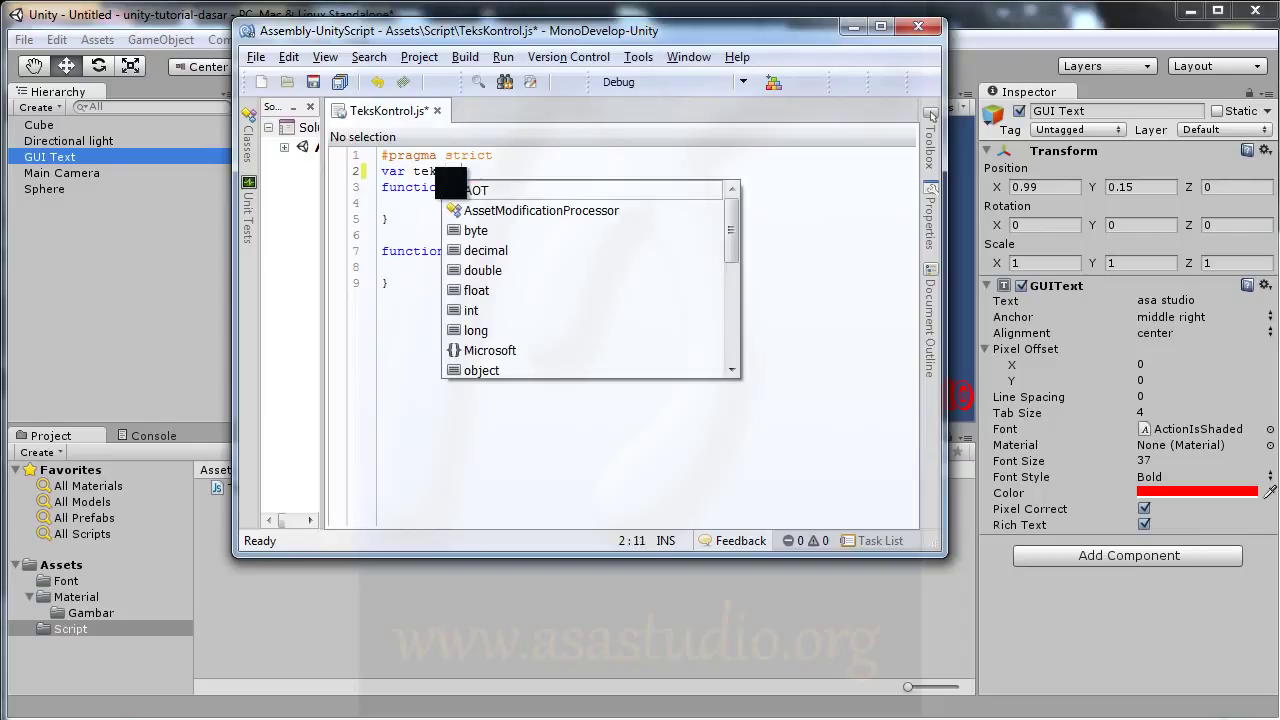
text(Gam)
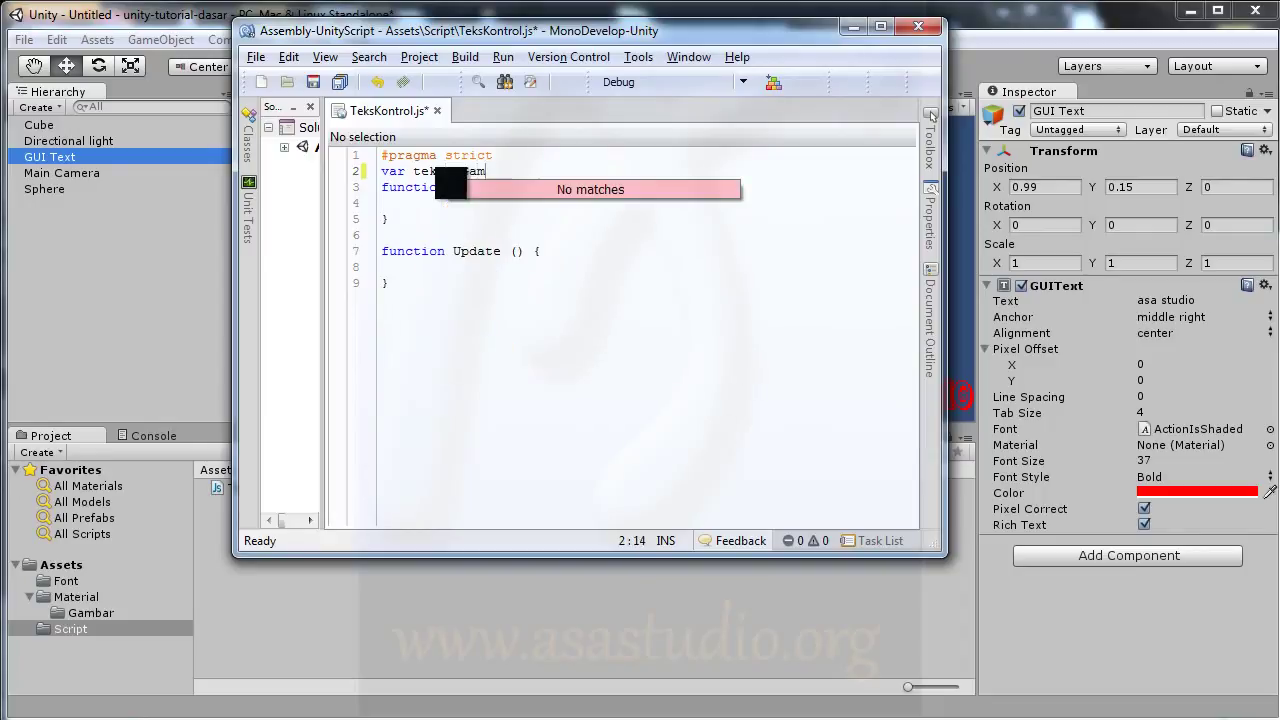
text(eObj)
key(BackSpace)
text(ject;)
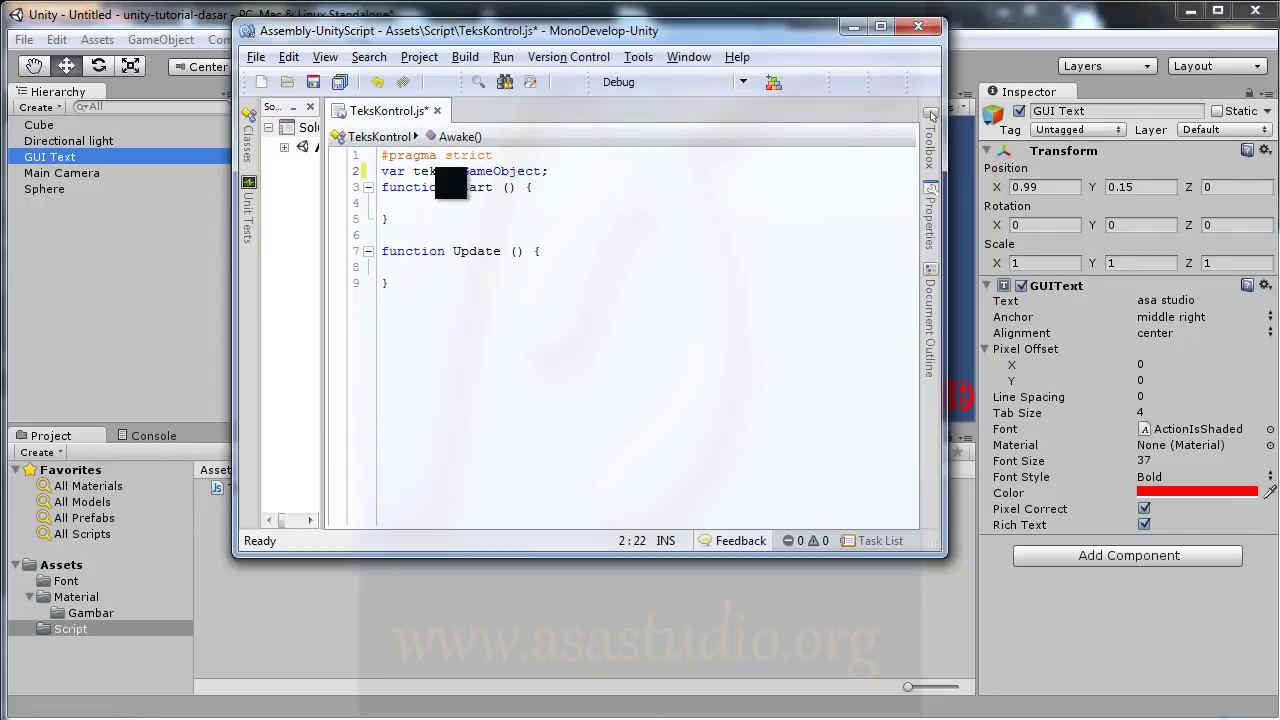
click(339, 83)
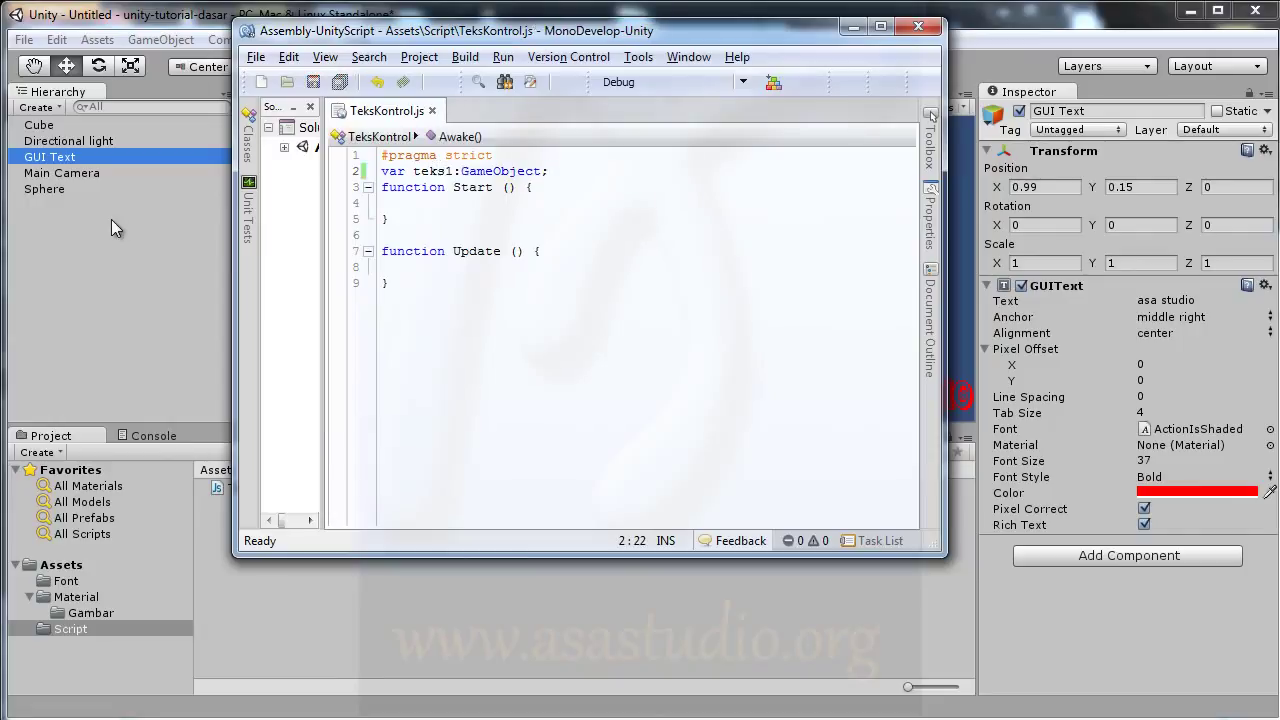
Switch to Unity and attach the TeksKontrol script to the GUI Text object.
click(34, 160)
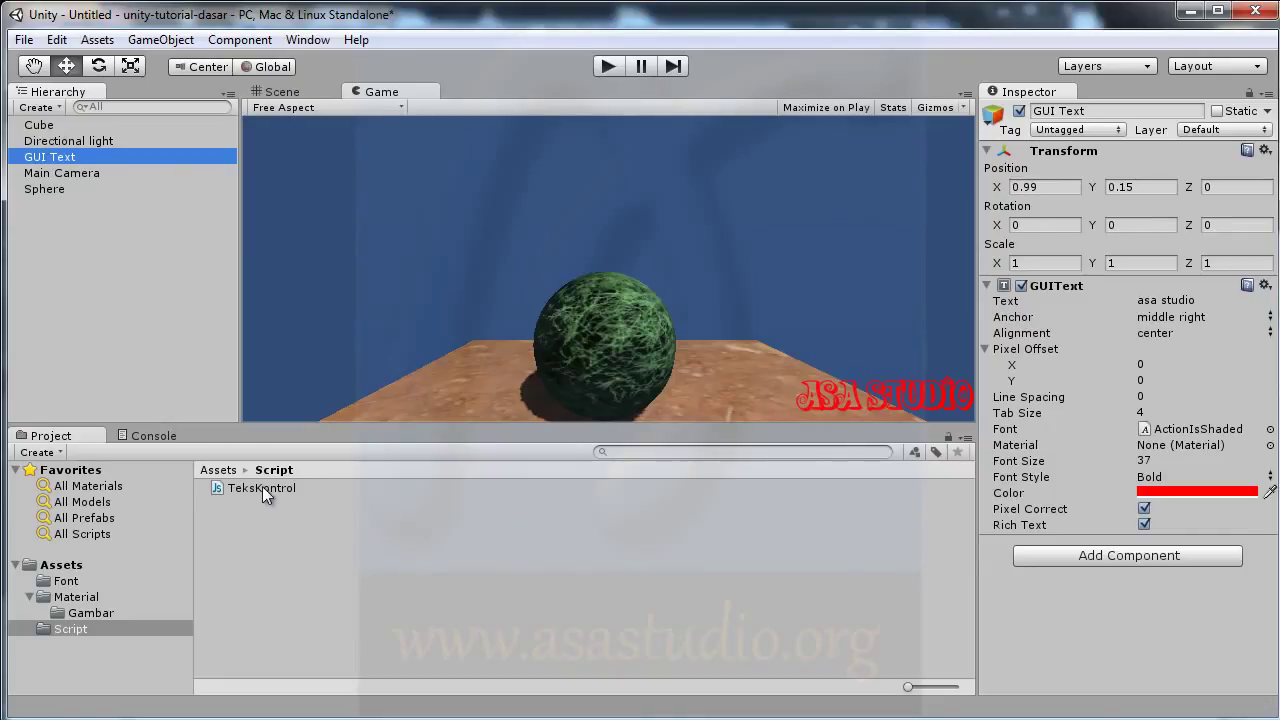
drag(262, 486, 58, 159)
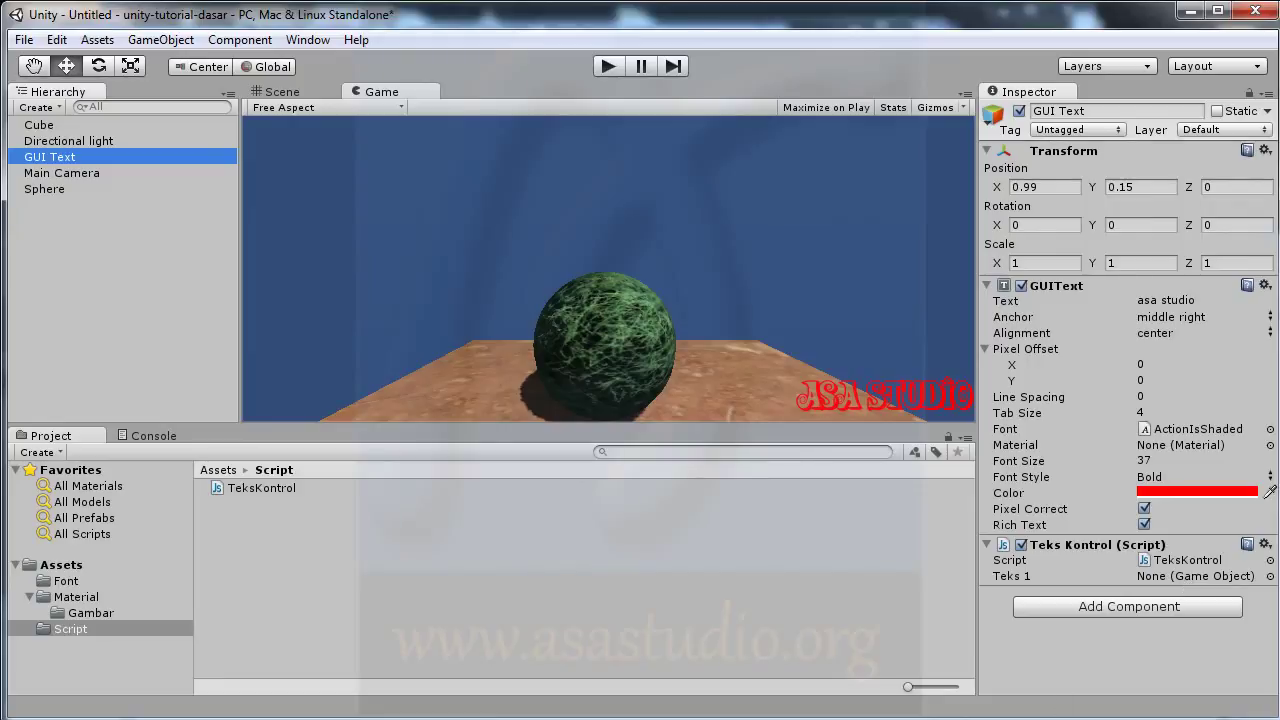
Return to MonoDevelop, delete the teks1 variable declaration from TeksKontrol.js and save the script.
key(alt+Tab)
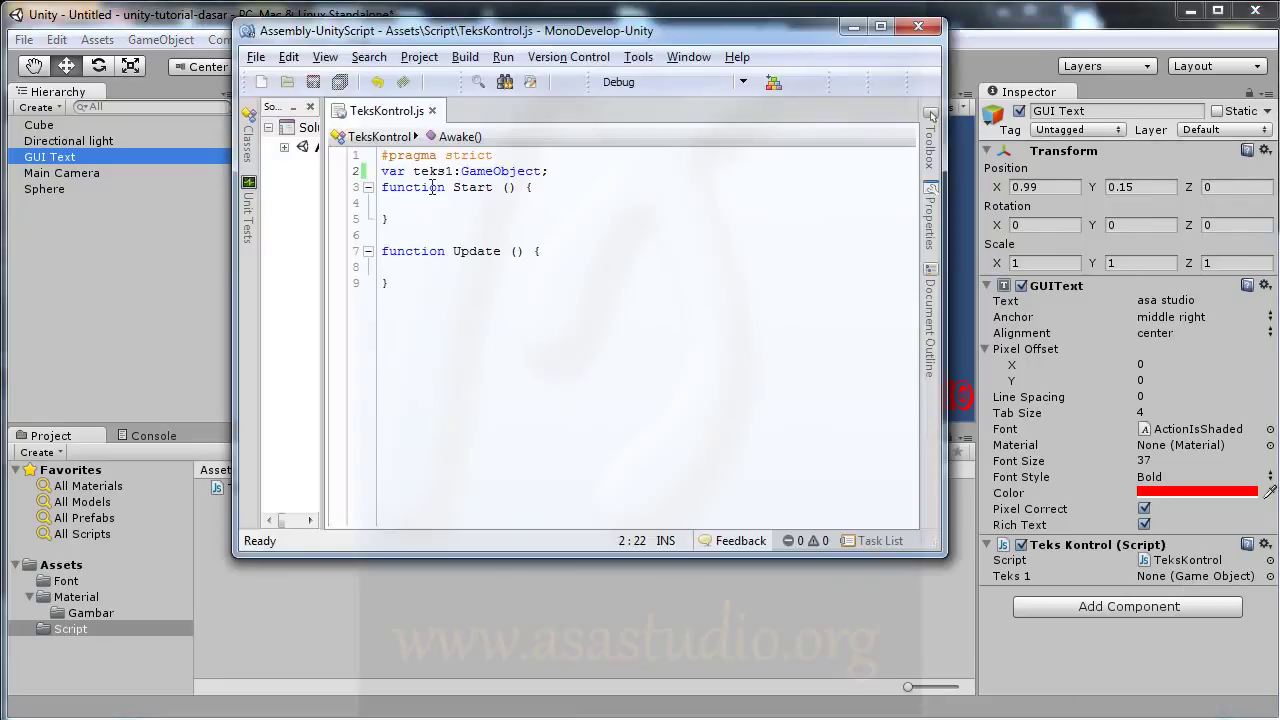
drag(564, 172, 355, 170)
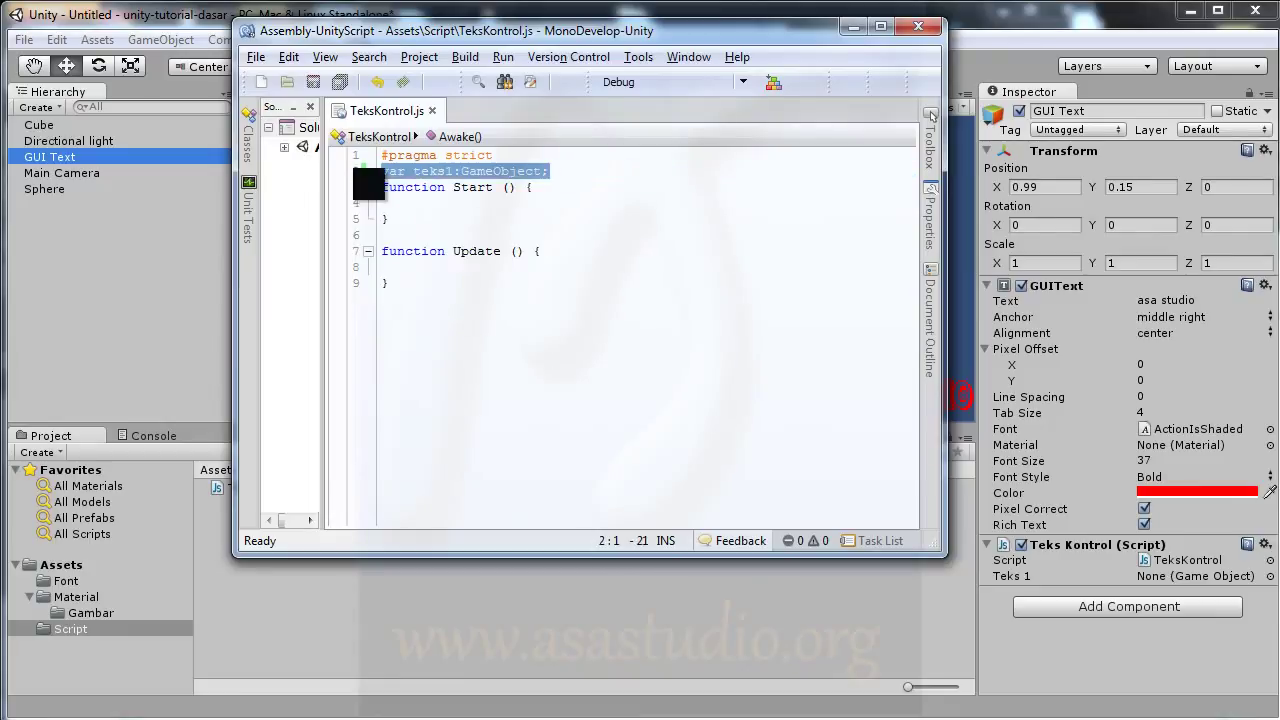
key(Delete)
click(338, 83)
Add an OnGUI() function with an empty body below the Update function.
click(417, 285)
key(Return)
key(Return)
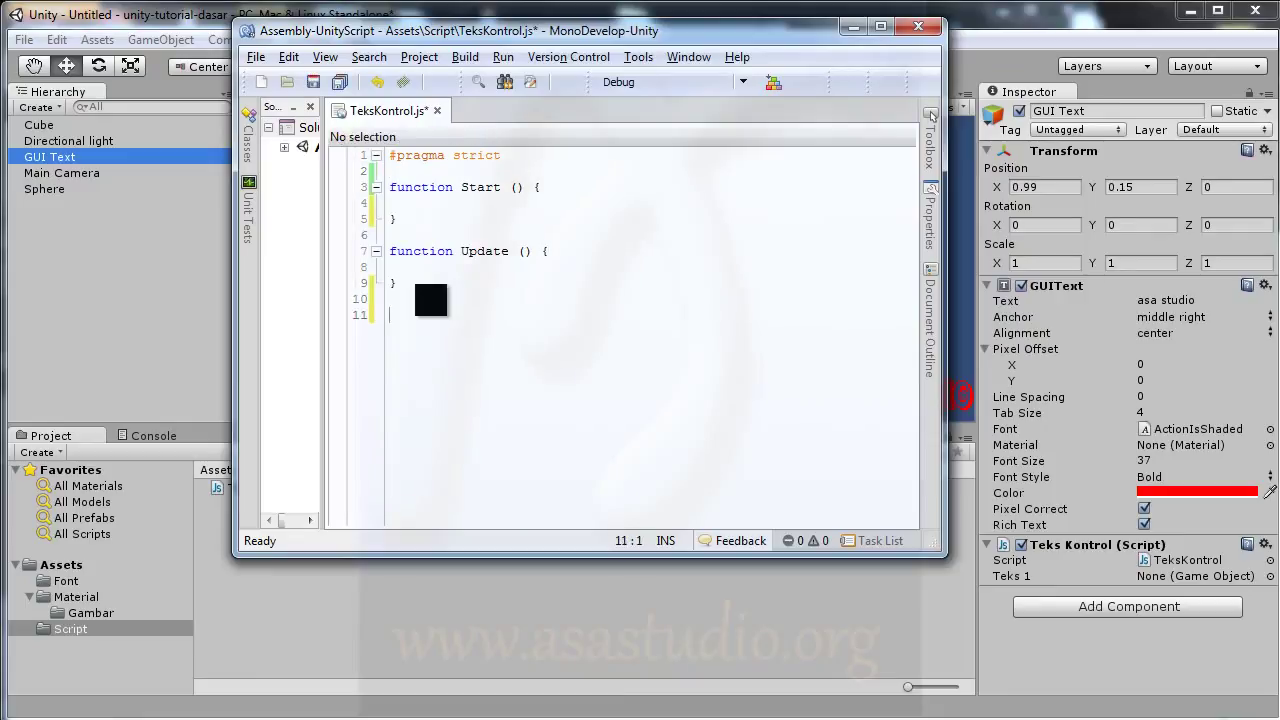
text(fu)
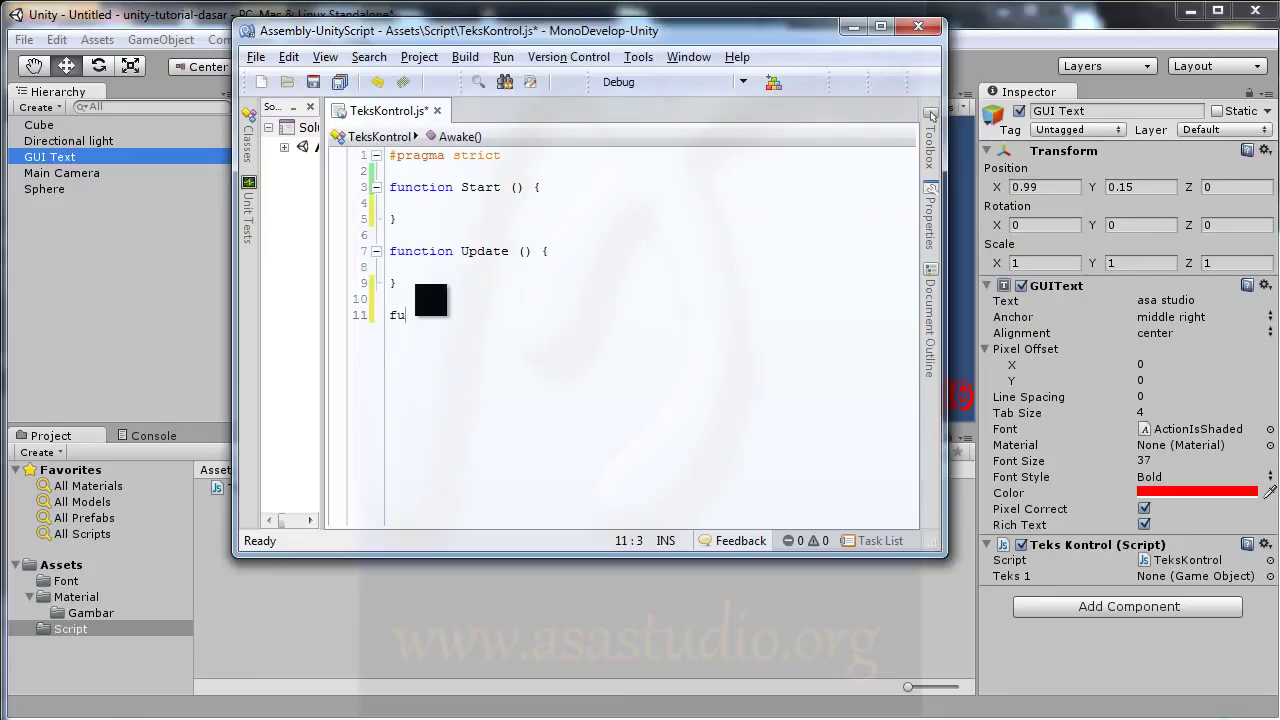
text(nction )
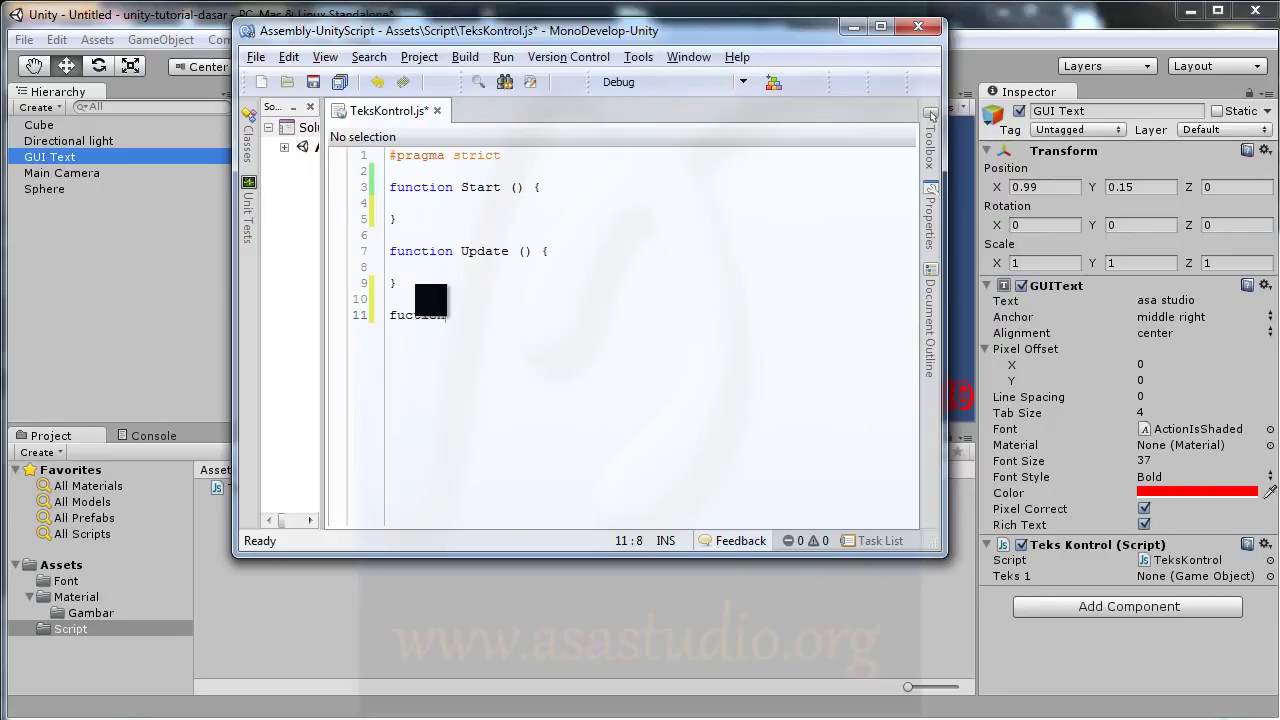
text(OnGUI(){)
key(Return)
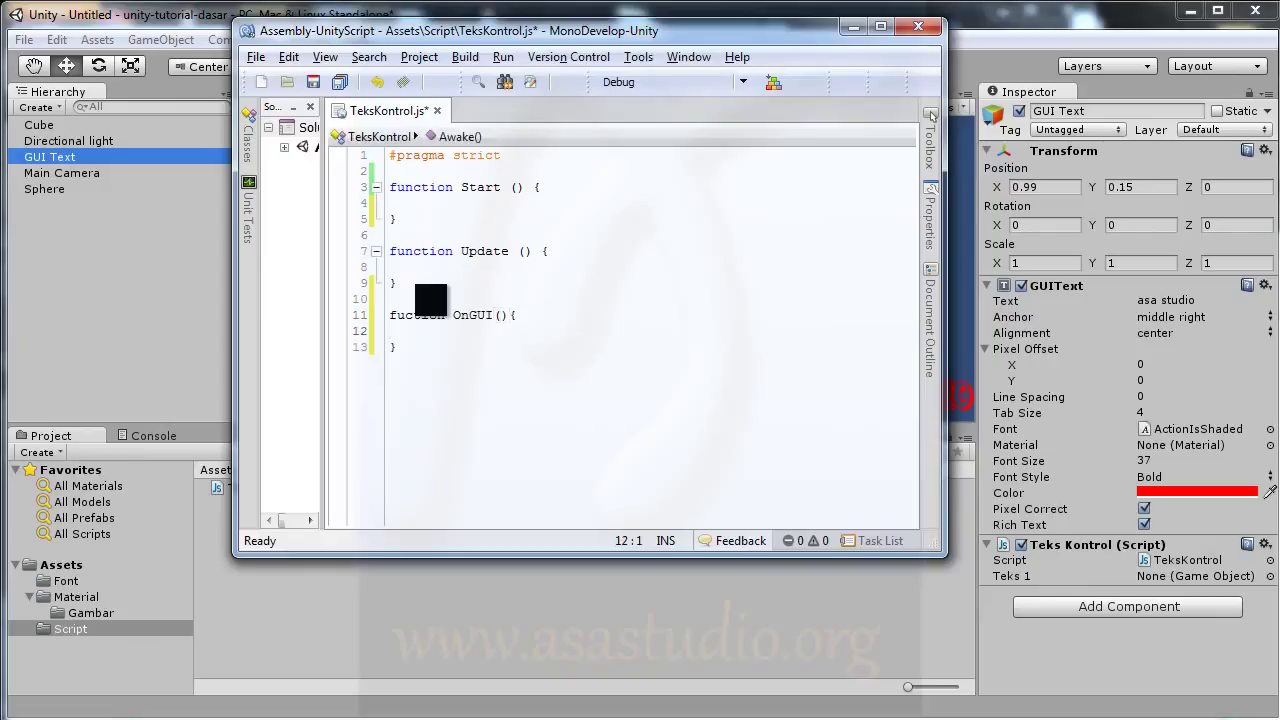
Try starting the OnGUI body with the GUIText class and look through its available members.
key(Tab)
text(tex)
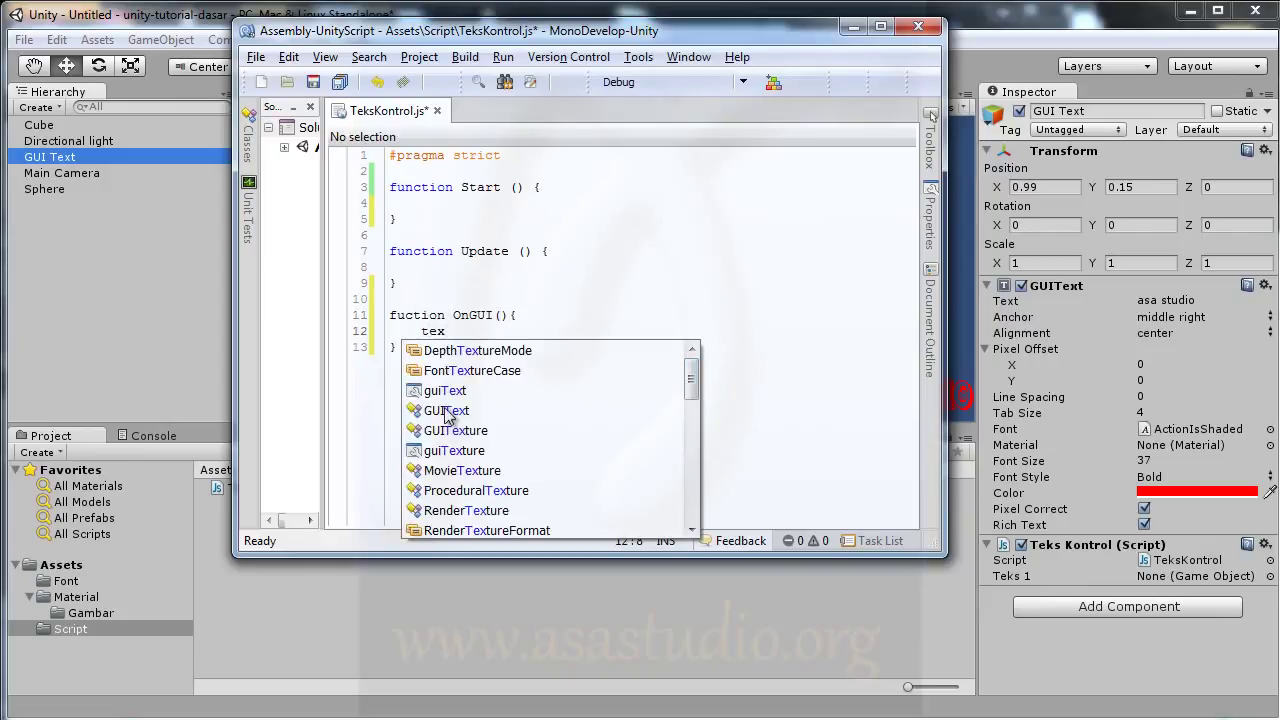
double_click(445, 411)
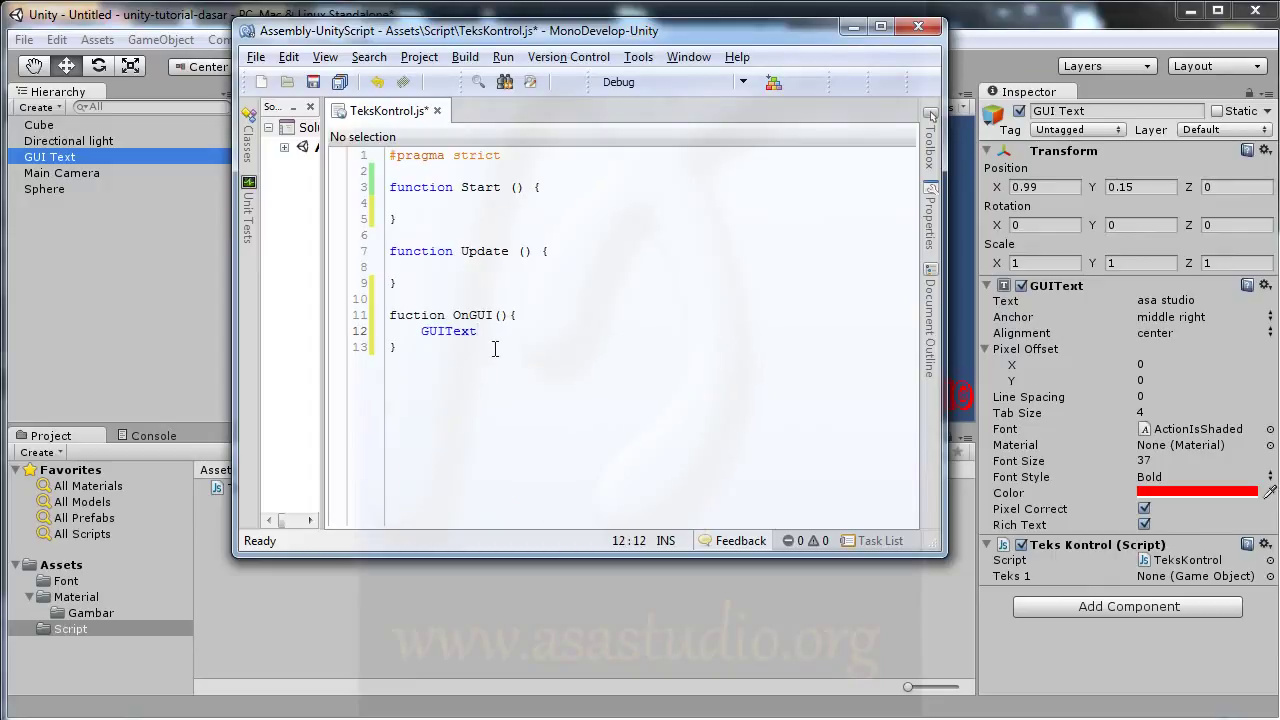
text(.)
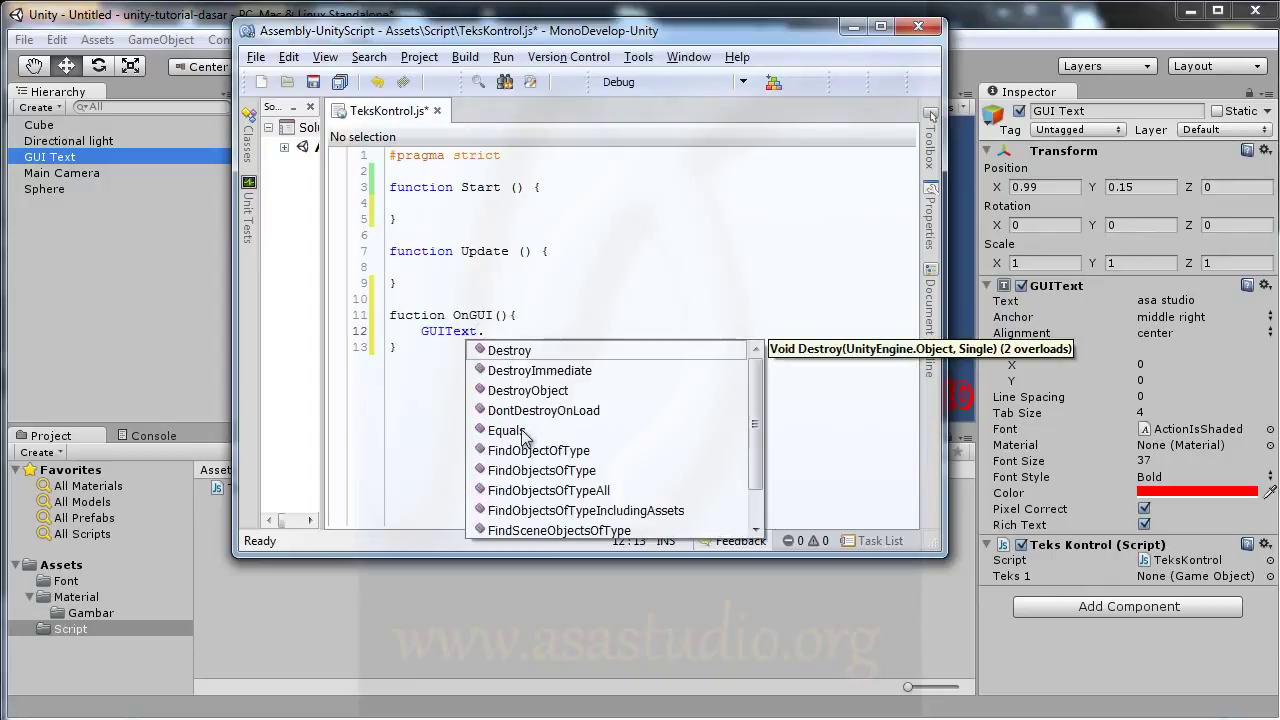
scroll(755, 425, down, 1)
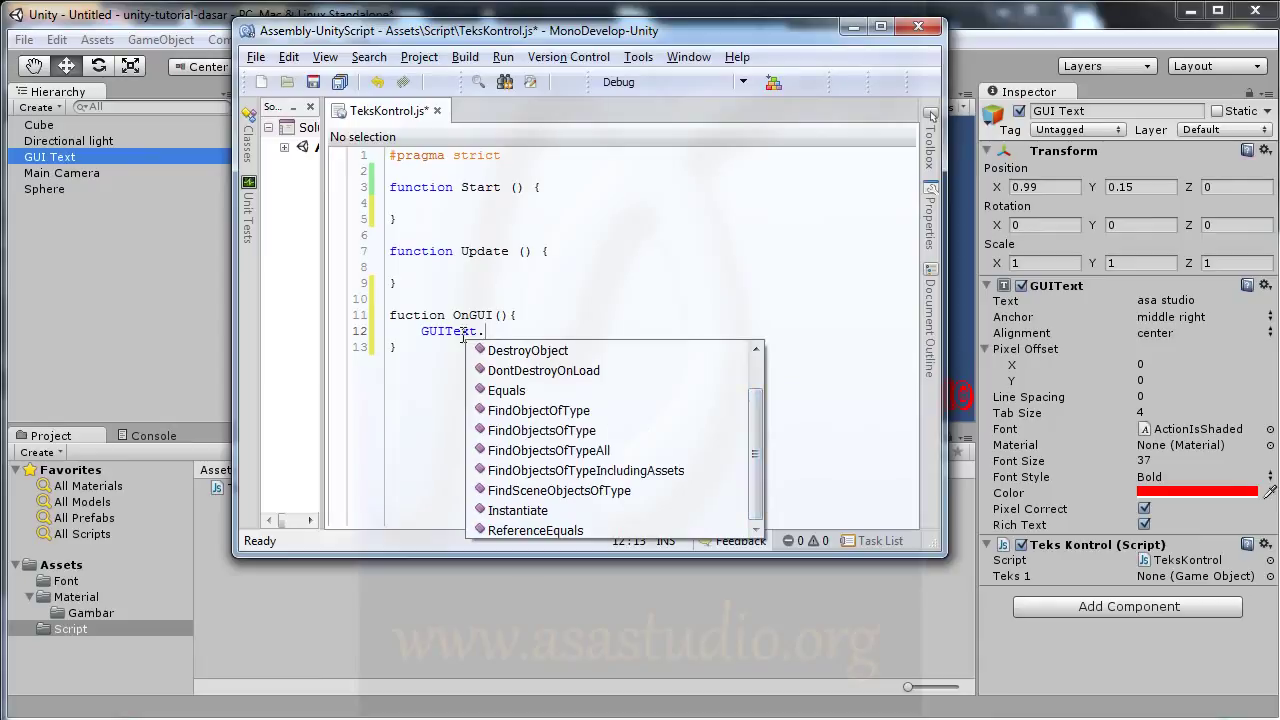
Replace the unfinished GUIText entry in the OnGUI body with the guiText.text property.
key(shift+Home)
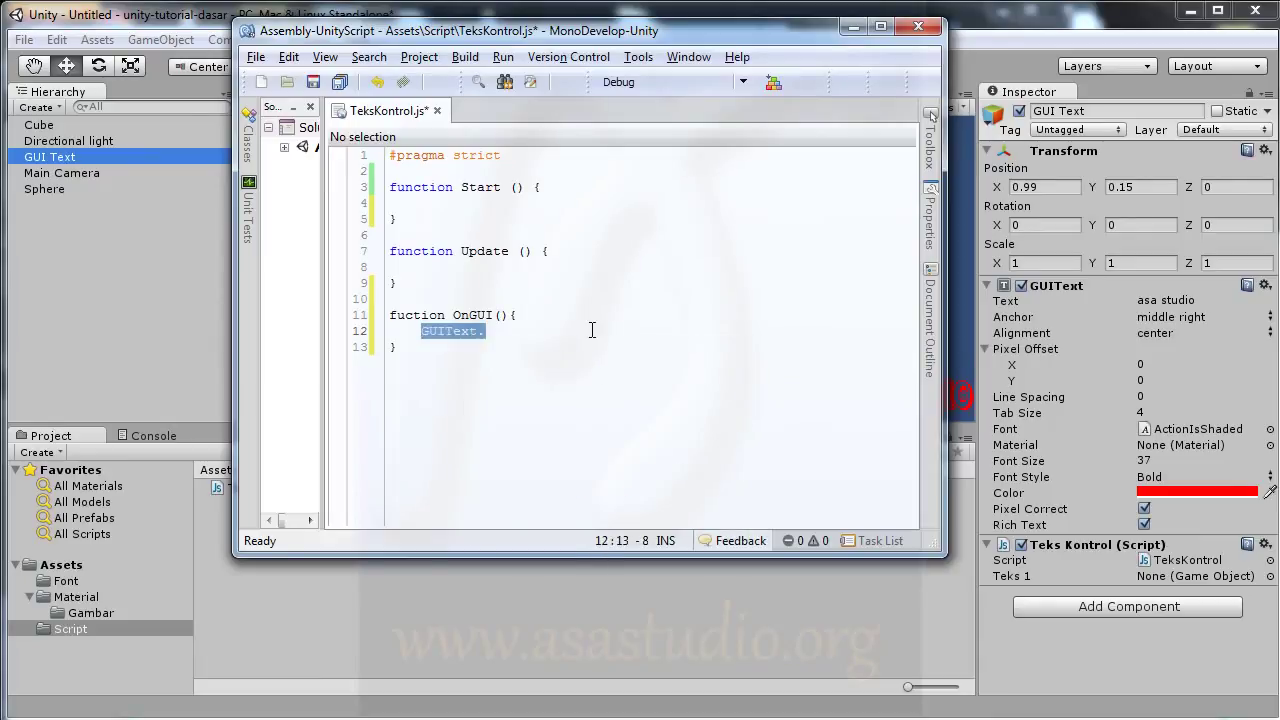
text(gu)
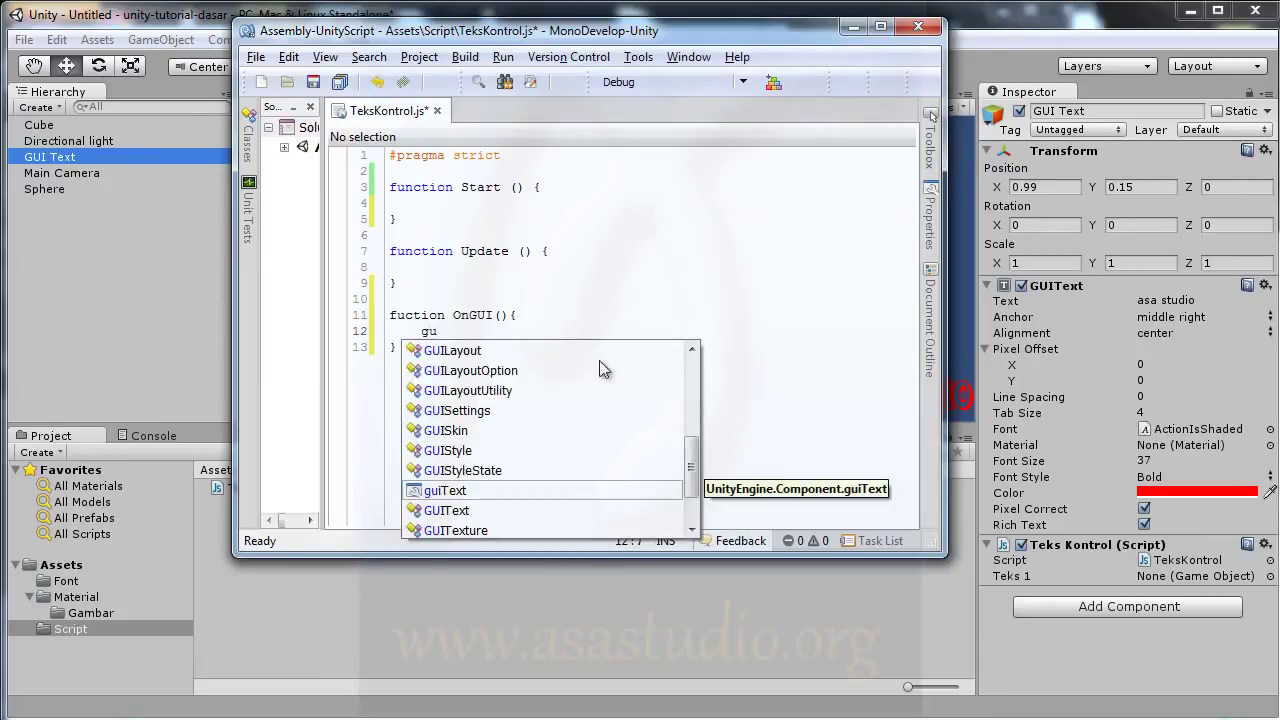
double_click(445, 490)
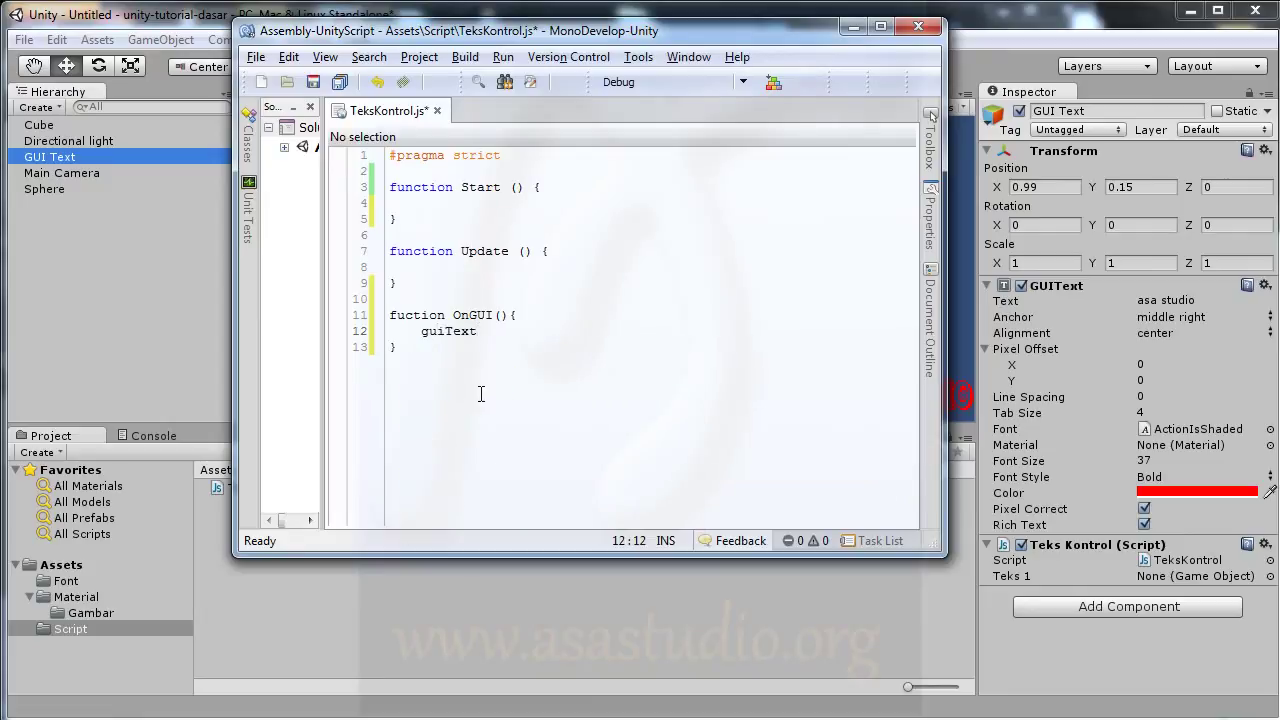
text(.)
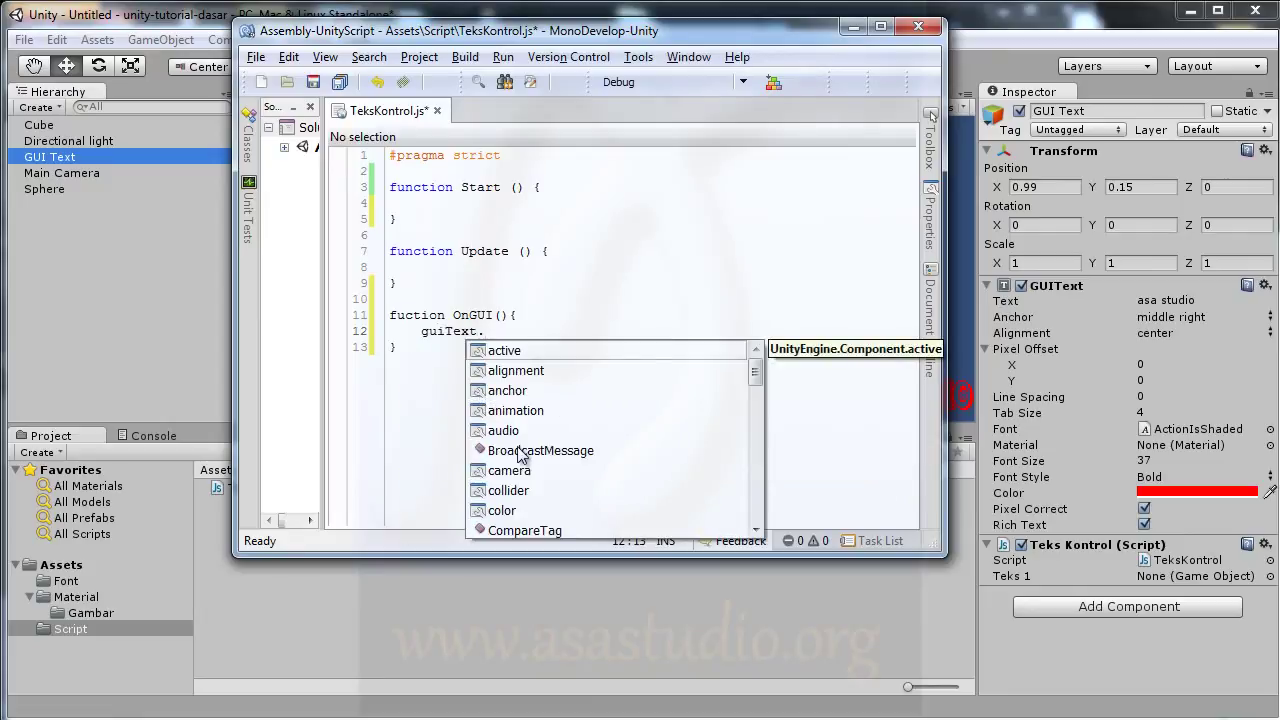
text(te)
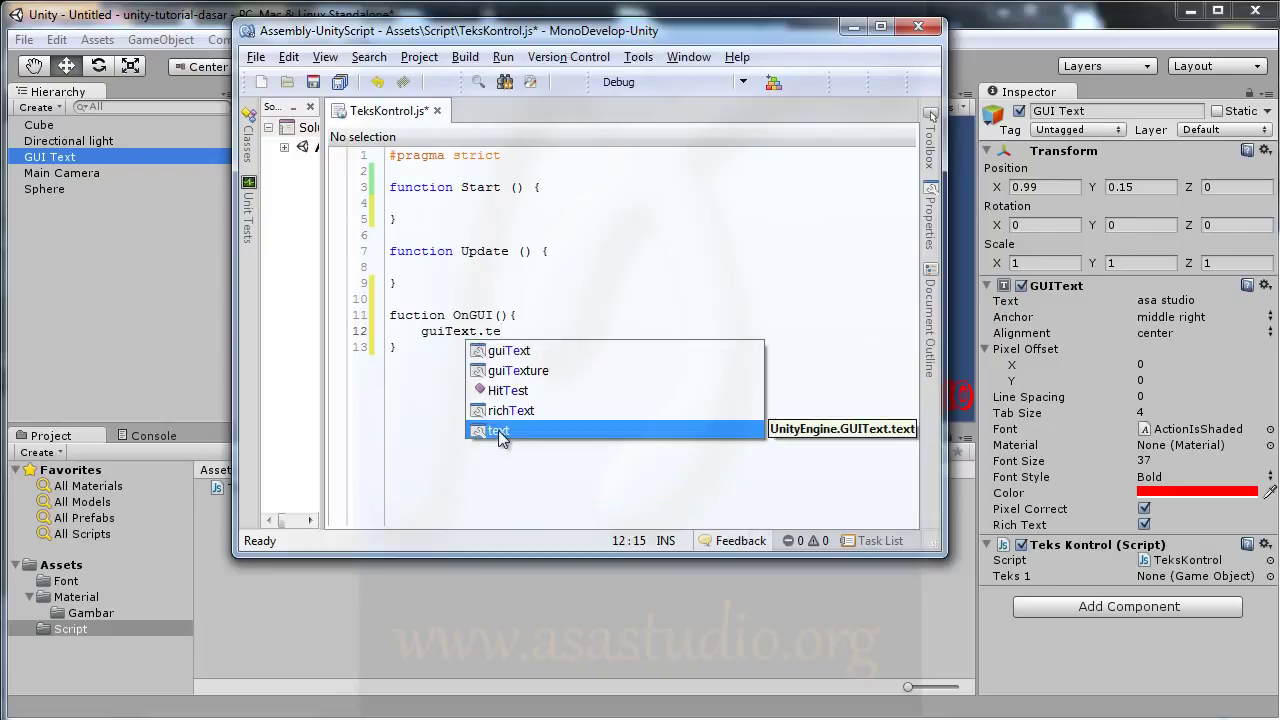
double_click(498, 430)
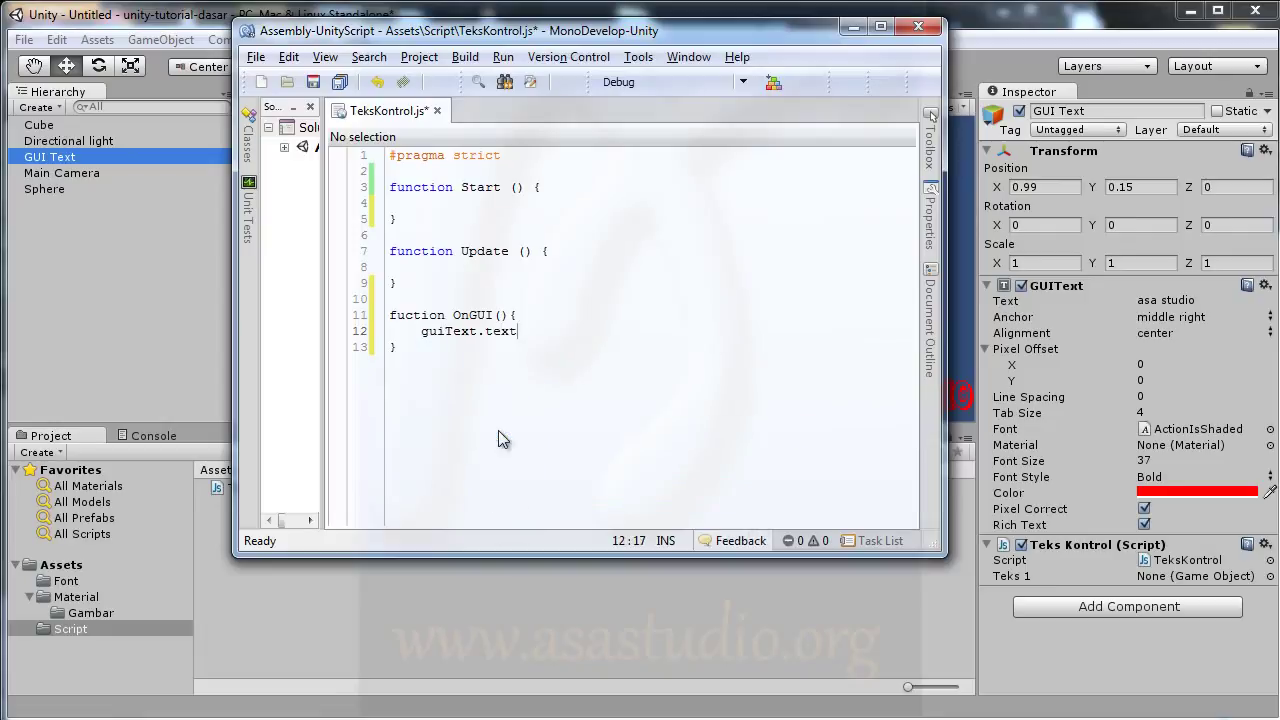
Assign the string "Pusat Tutorial" to guiText.text, end the statement with a semicolon and save the script.
text(="";)
key(Left)
key(Left)
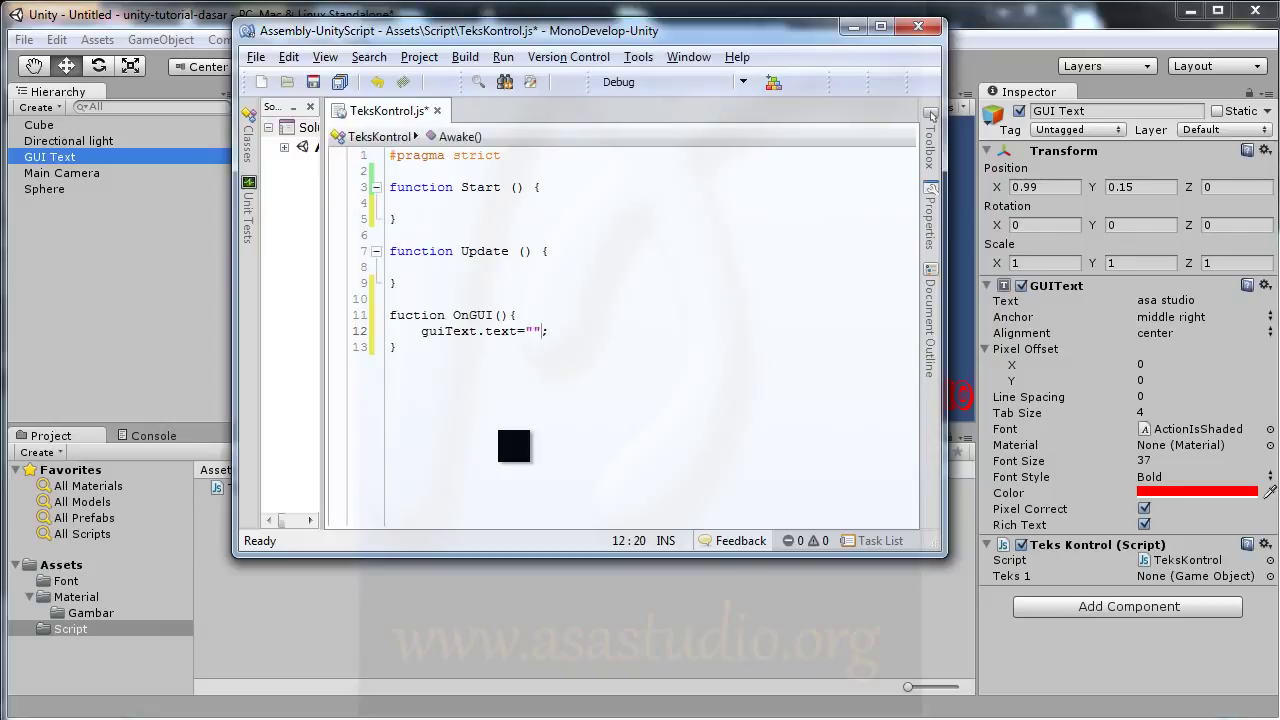
text(Pusat Tutorial)
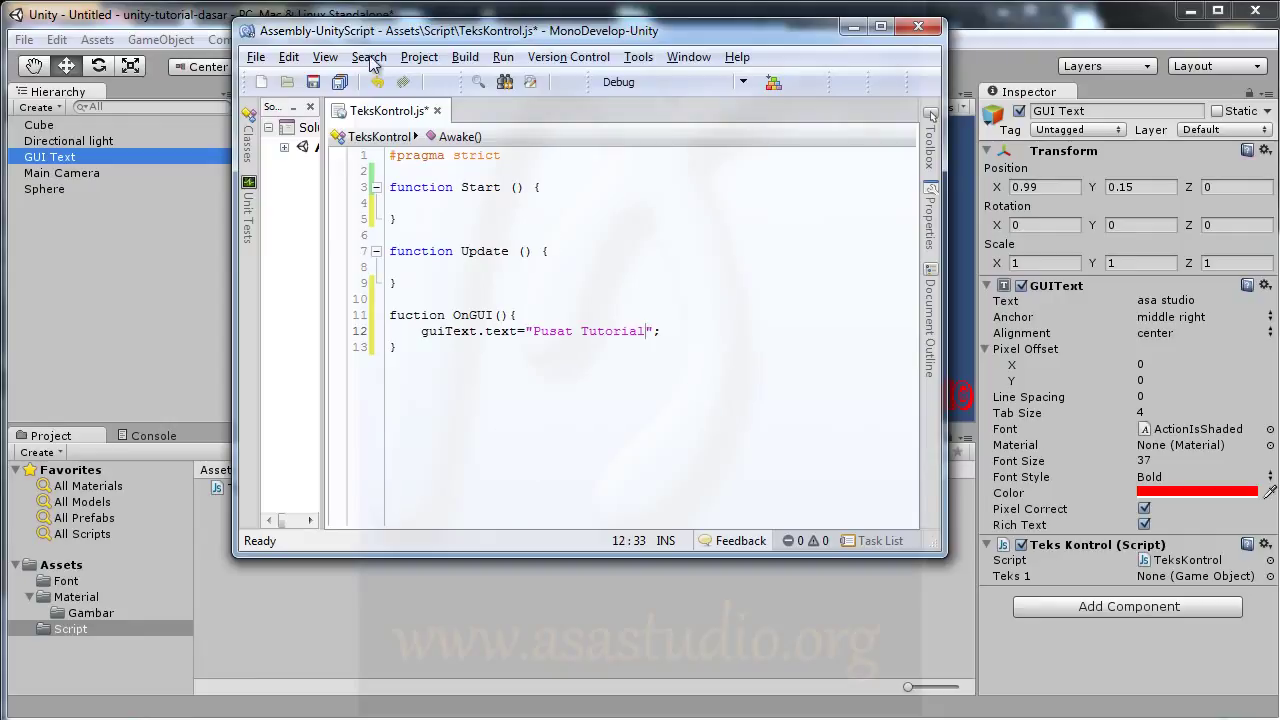
click(341, 82)
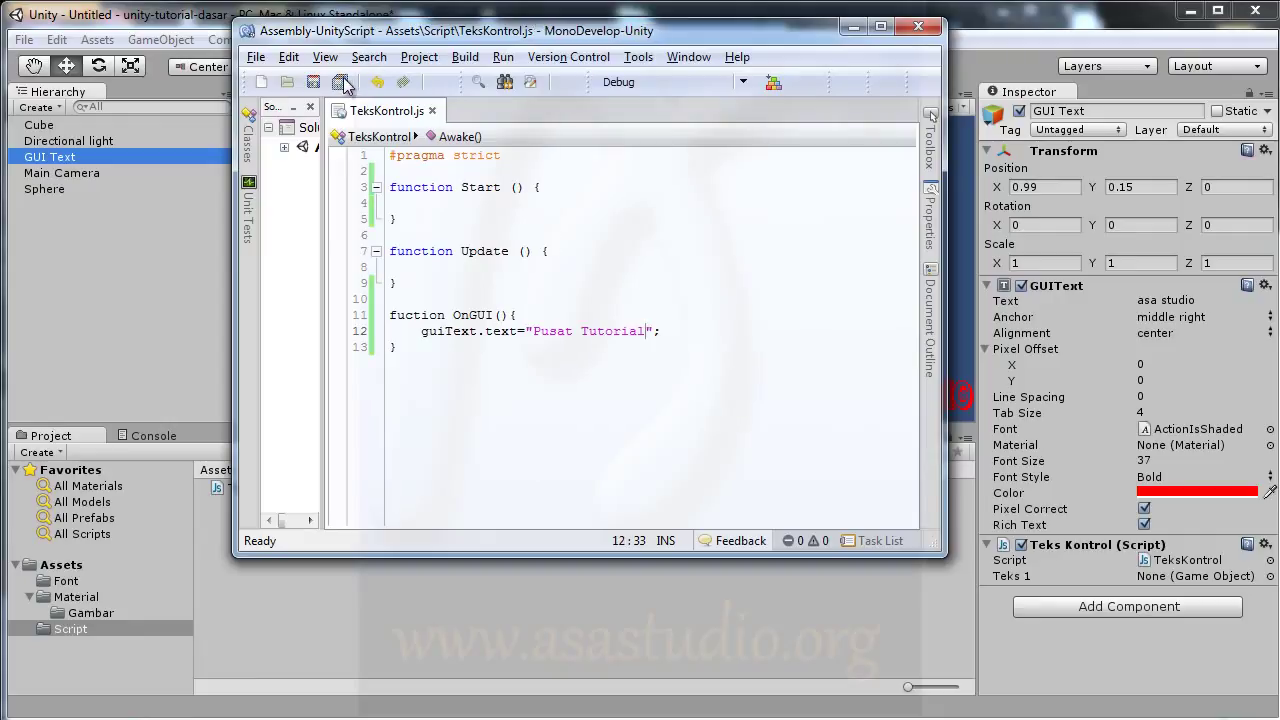
Switch to Unity, try to play the scene and inspect the first TeksKontrol.js compiler error in the Console.
click(198, 18)
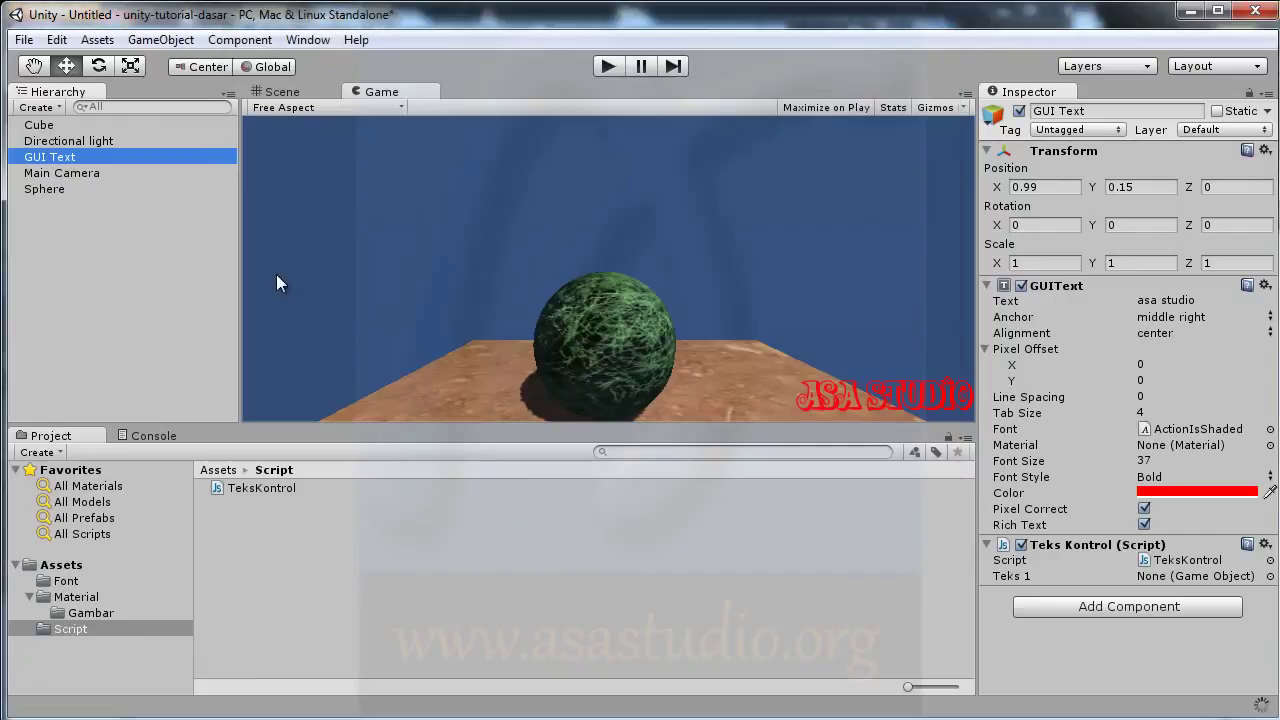
click(608, 66)
click(610, 66)
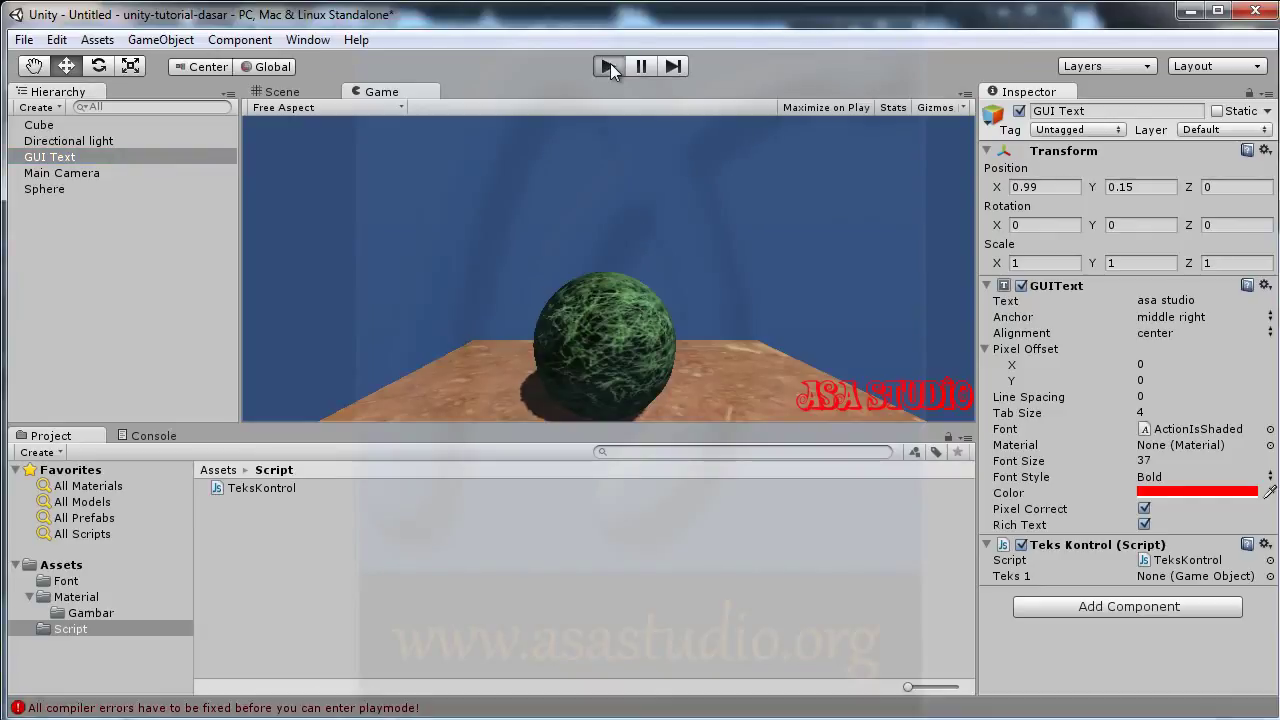
click(152, 436)
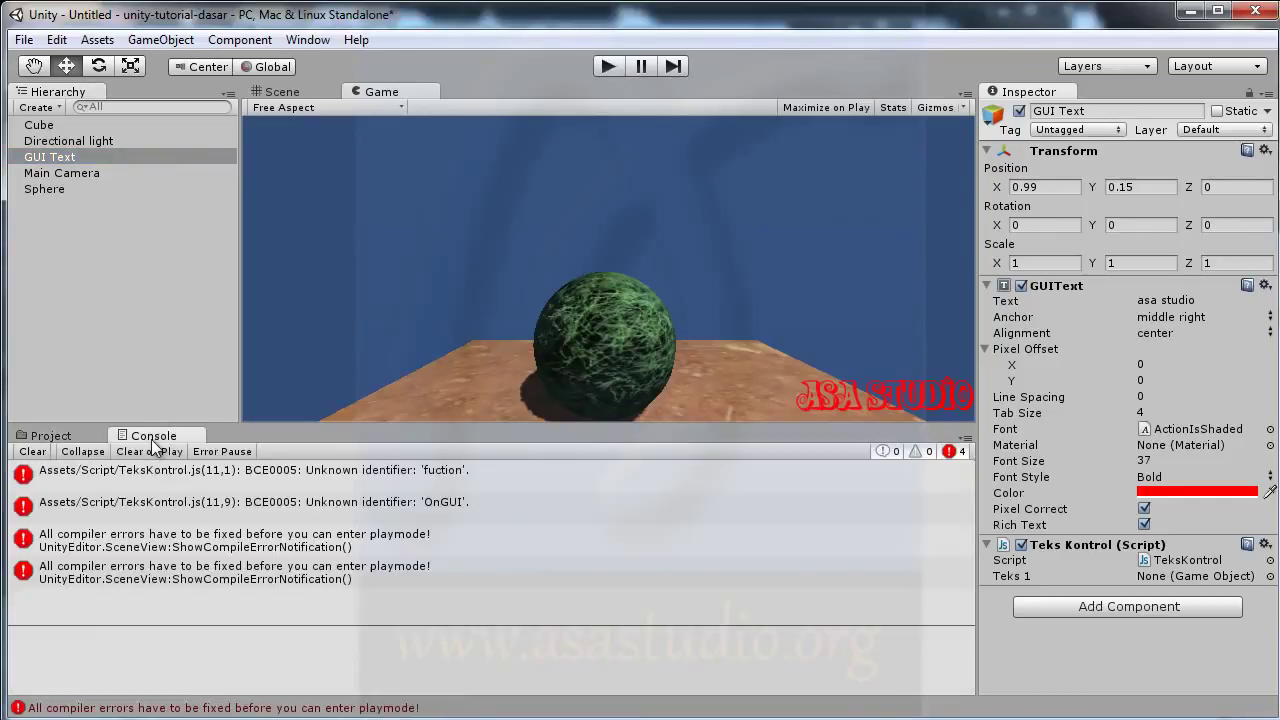
click(118, 478)
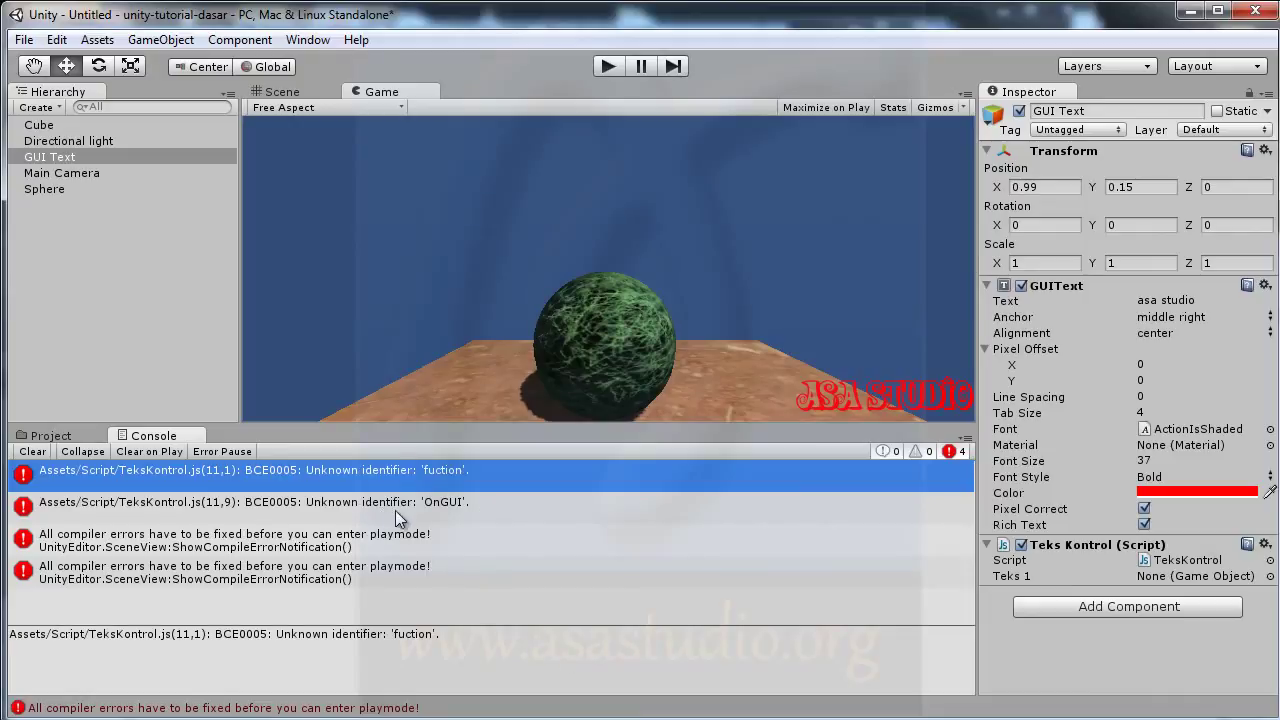
Return to MonoDevelop, correct the misspelled "fuction" before OnGUI to "function" and save the script.
click(980, 718)
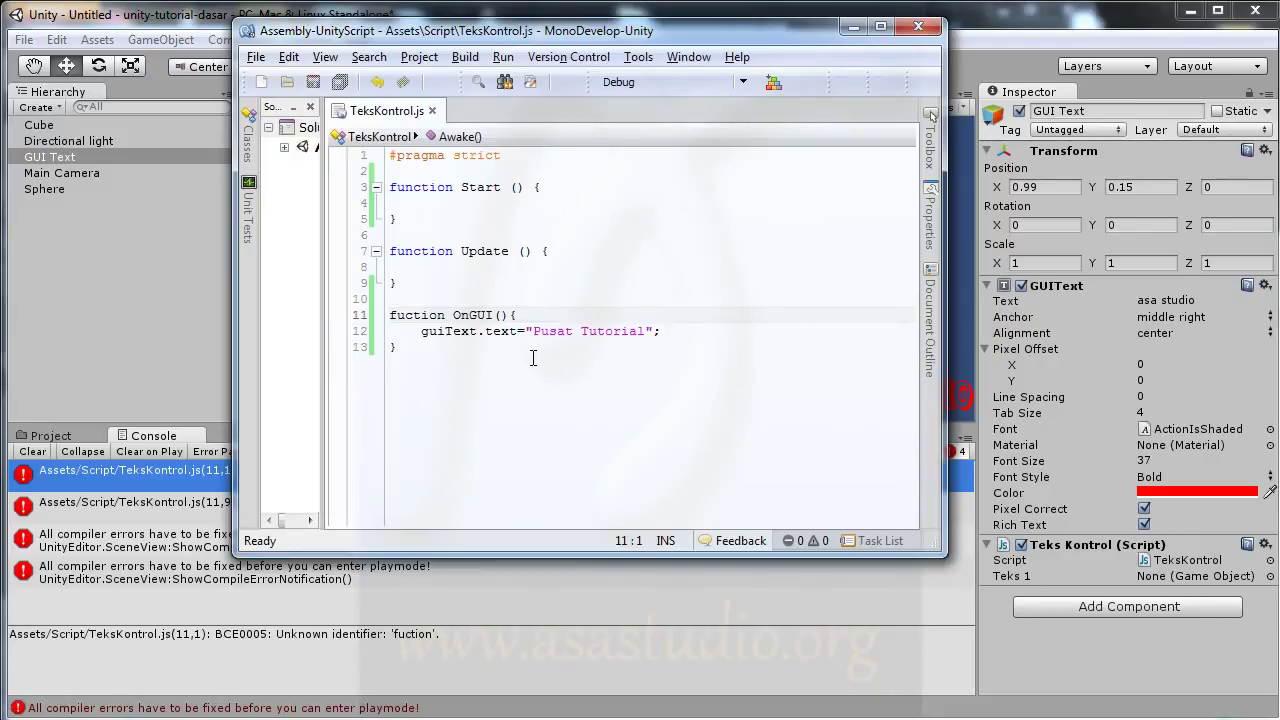
click(405, 316)
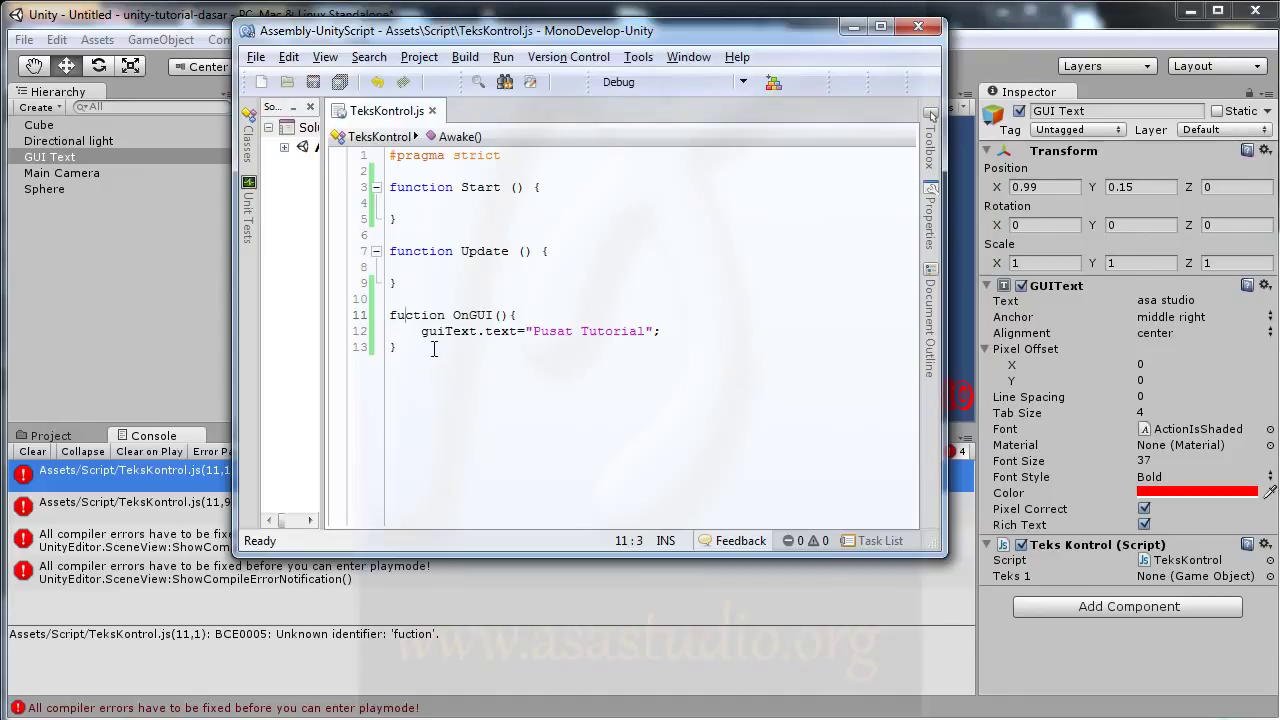
text(n)
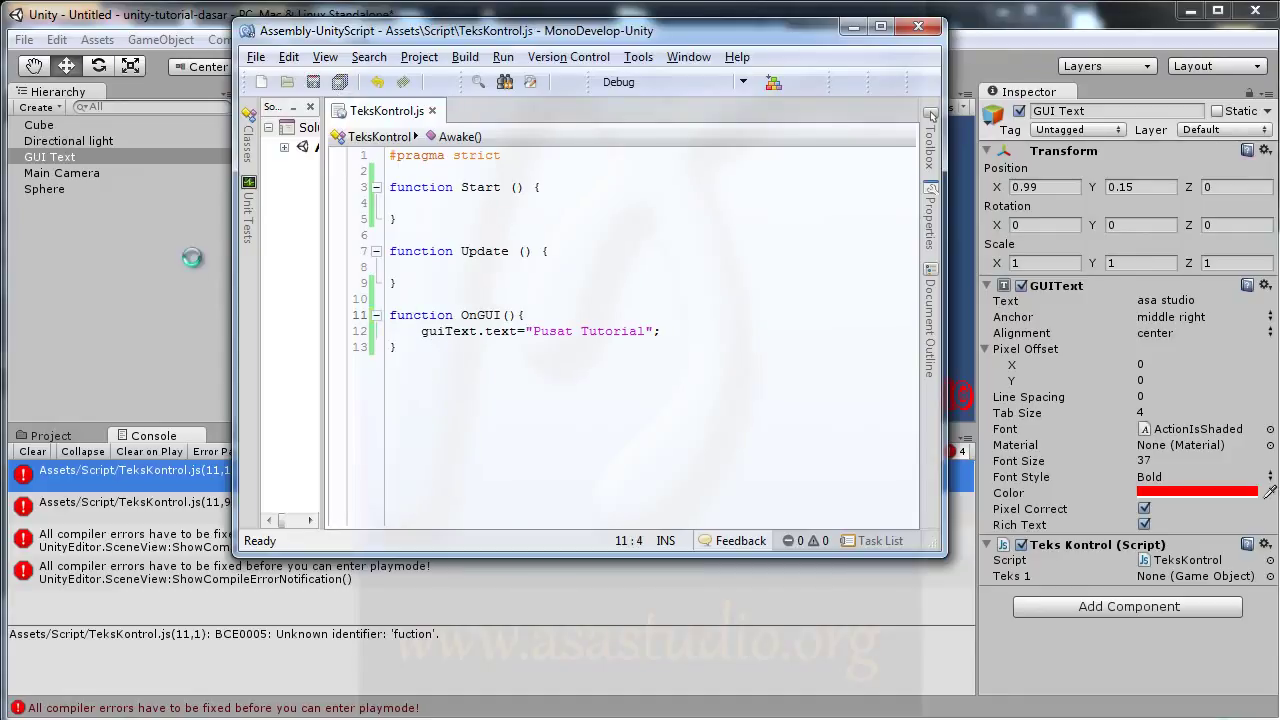
Switch to Unity and examine the remaining Console errors, checking them against the TeksKontrol script in MonoDevelop.
click(192, 257)
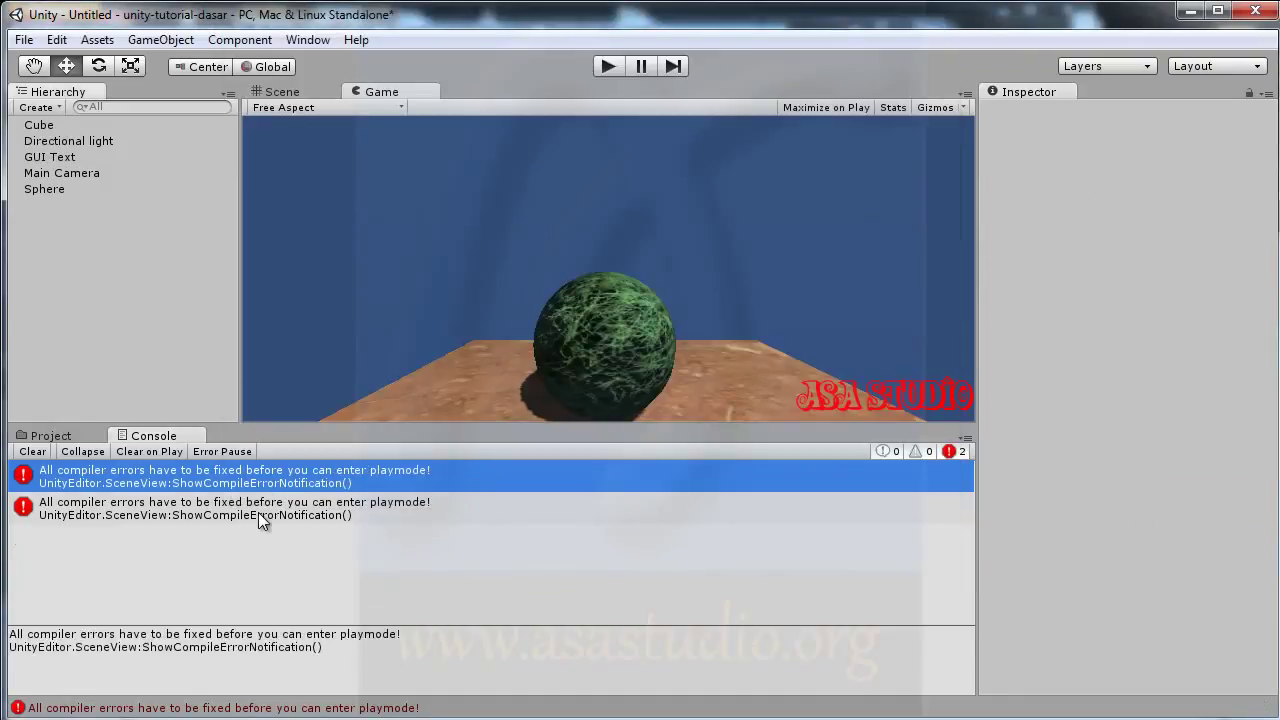
click(258, 512)
click(208, 475)
click(798, 719)
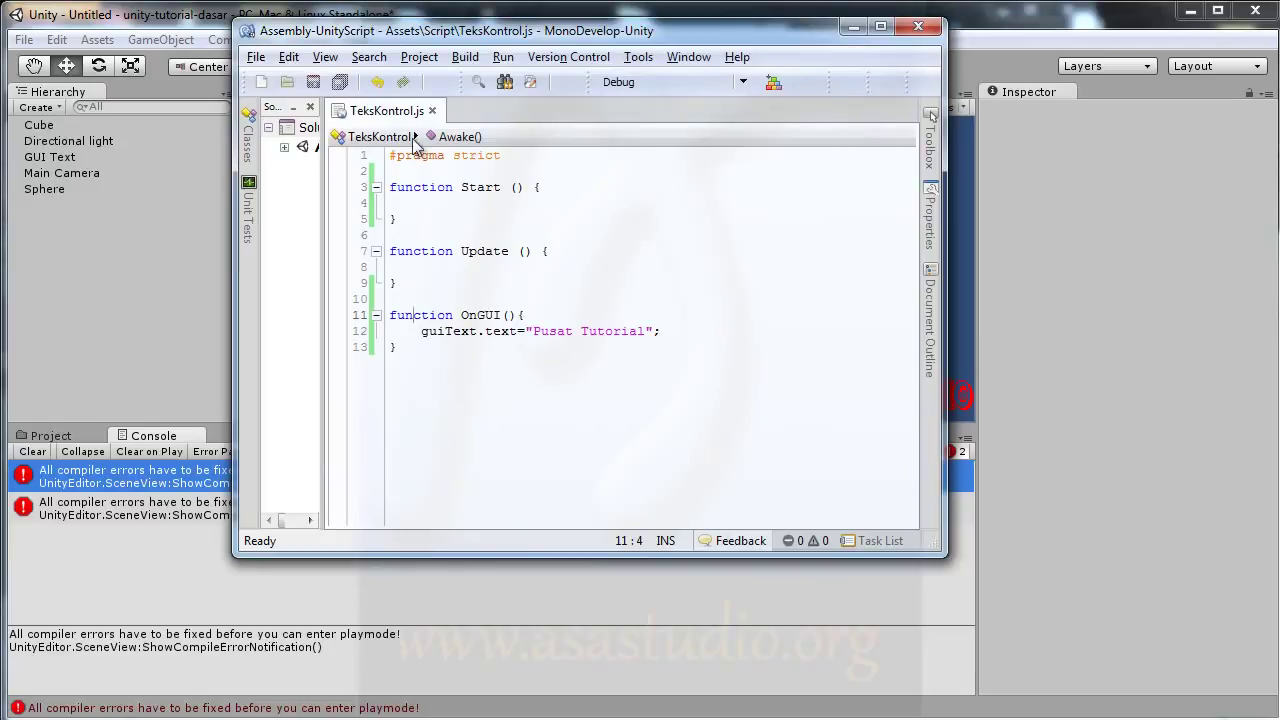
click(950, 22)
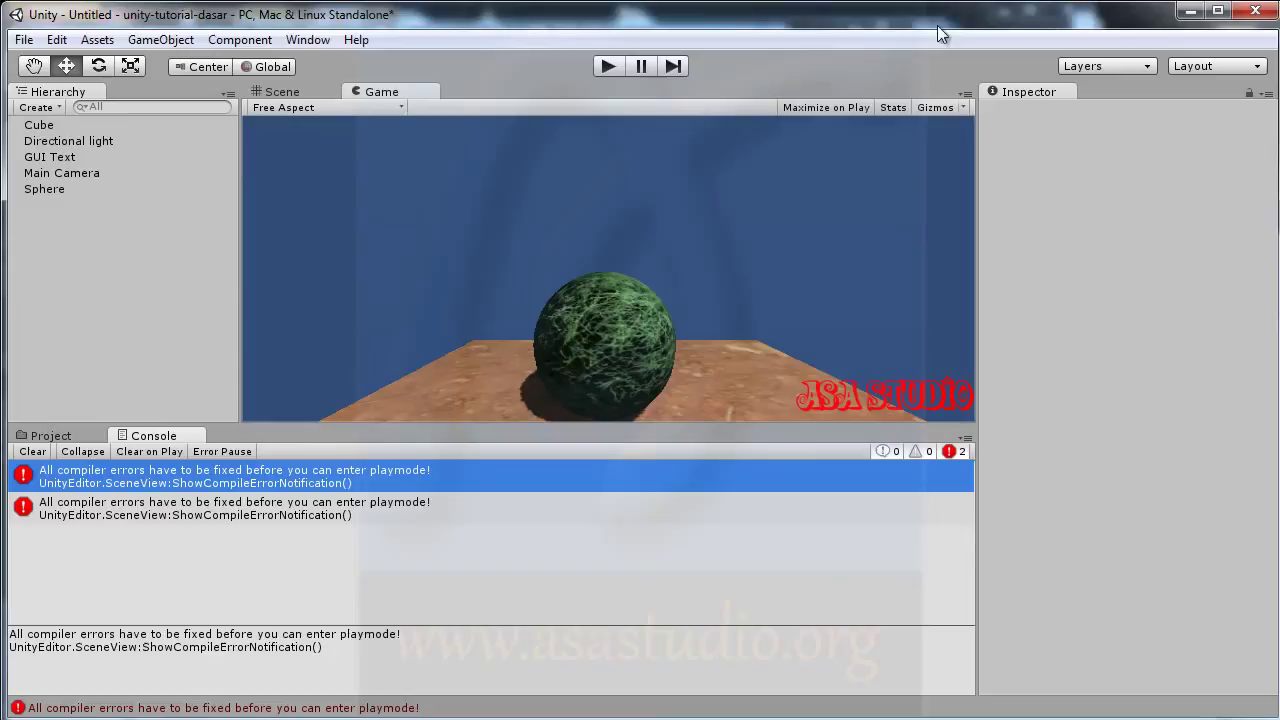
Play the scene in Unity, review the guiText.text line in MonoDevelop and inspect the running GUI Text object's properties.
click(607, 66)
click(608, 72)
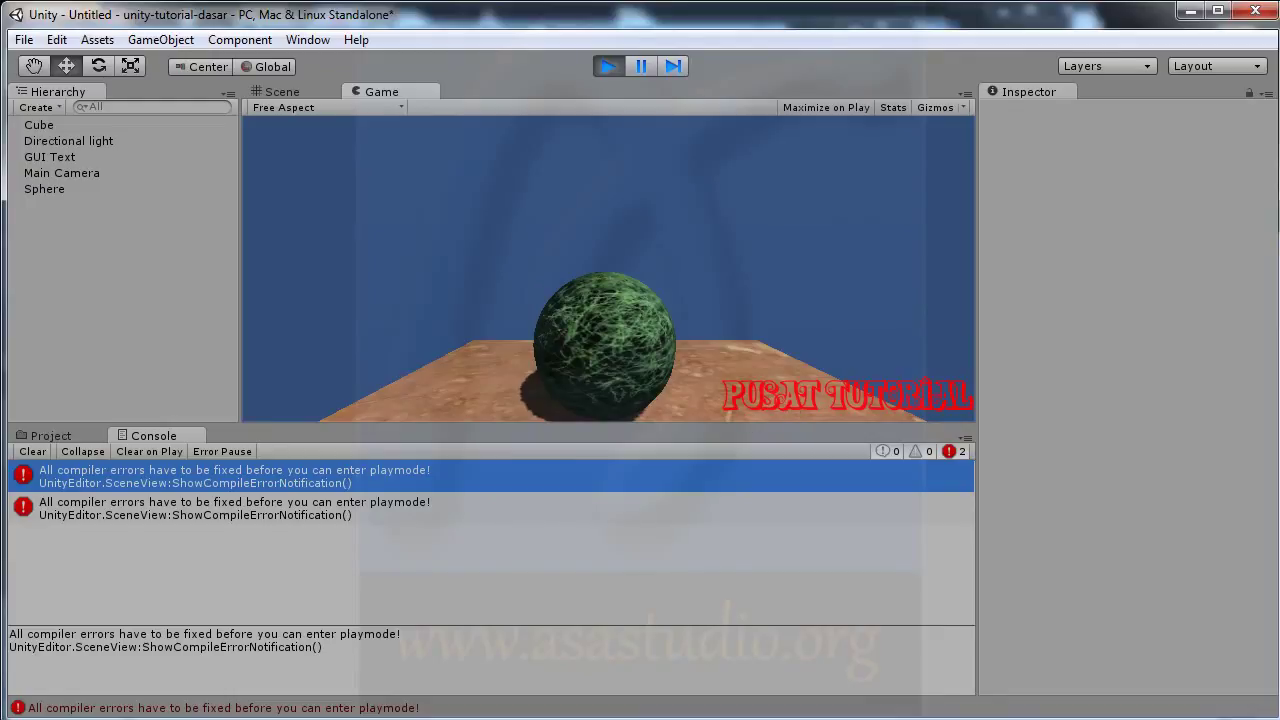
key(alt+Tab)
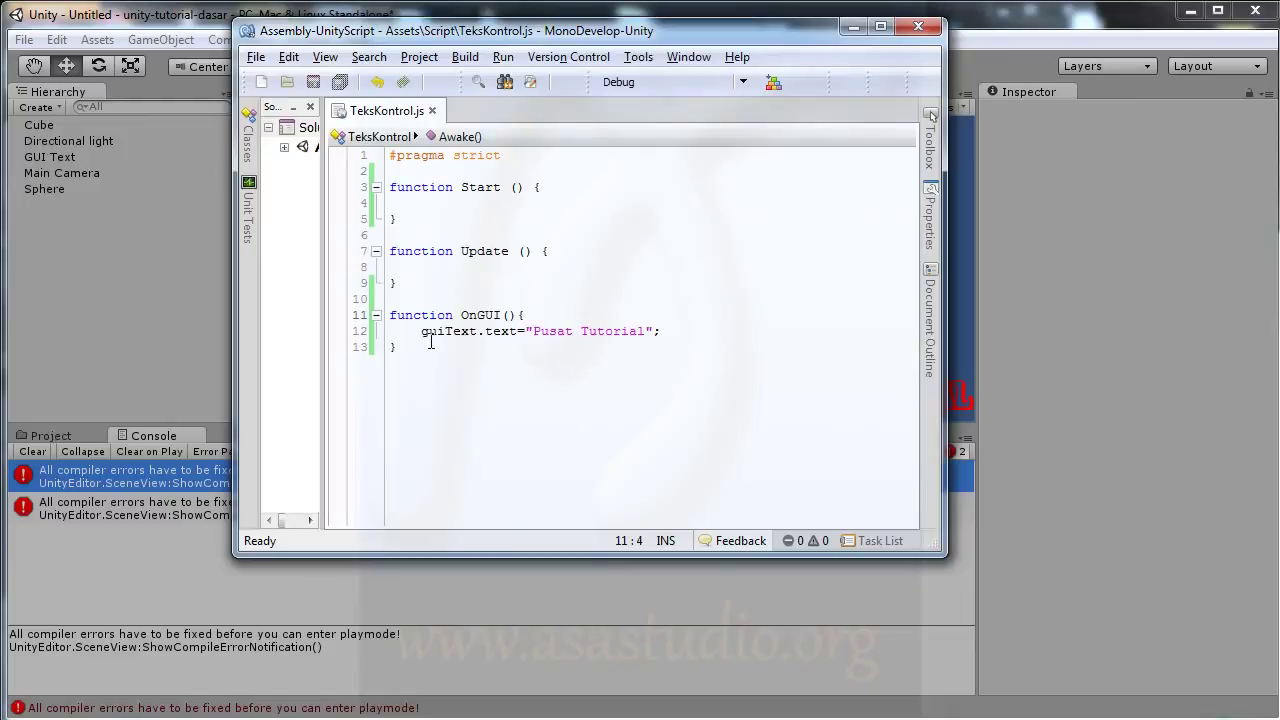
drag(430, 339, 725, 341)
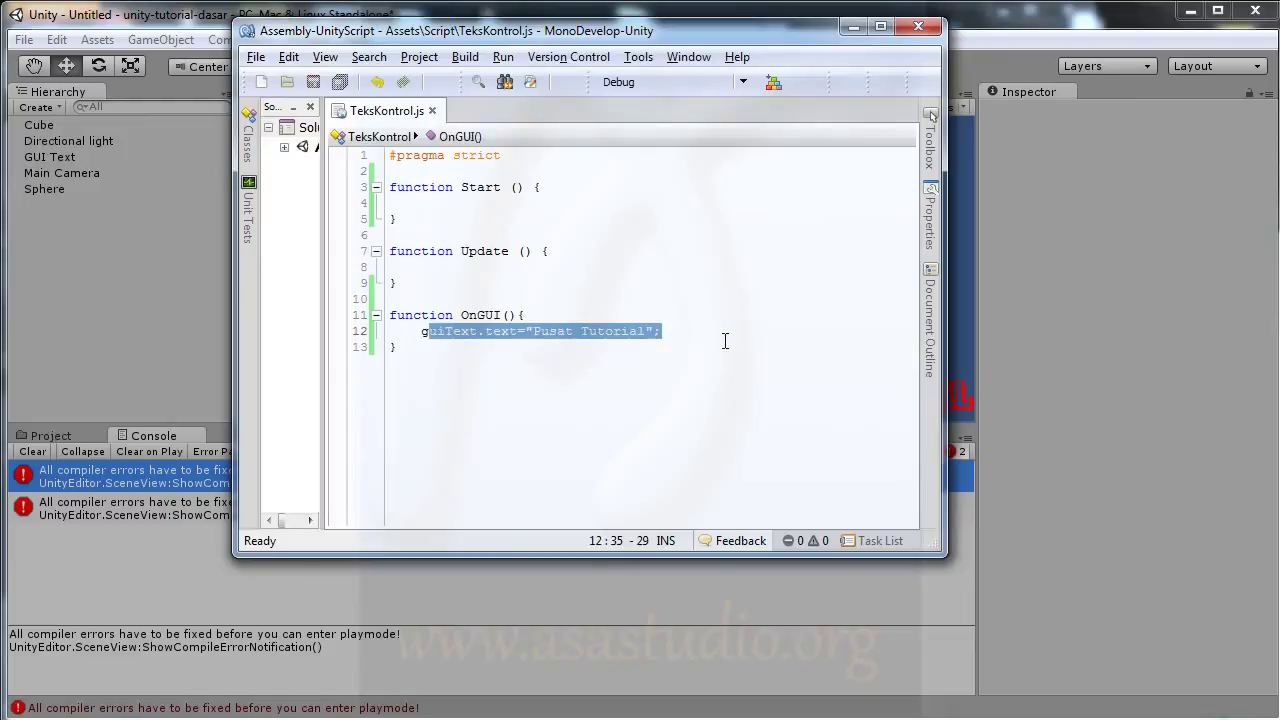
click(207, 15)
click(45, 157)
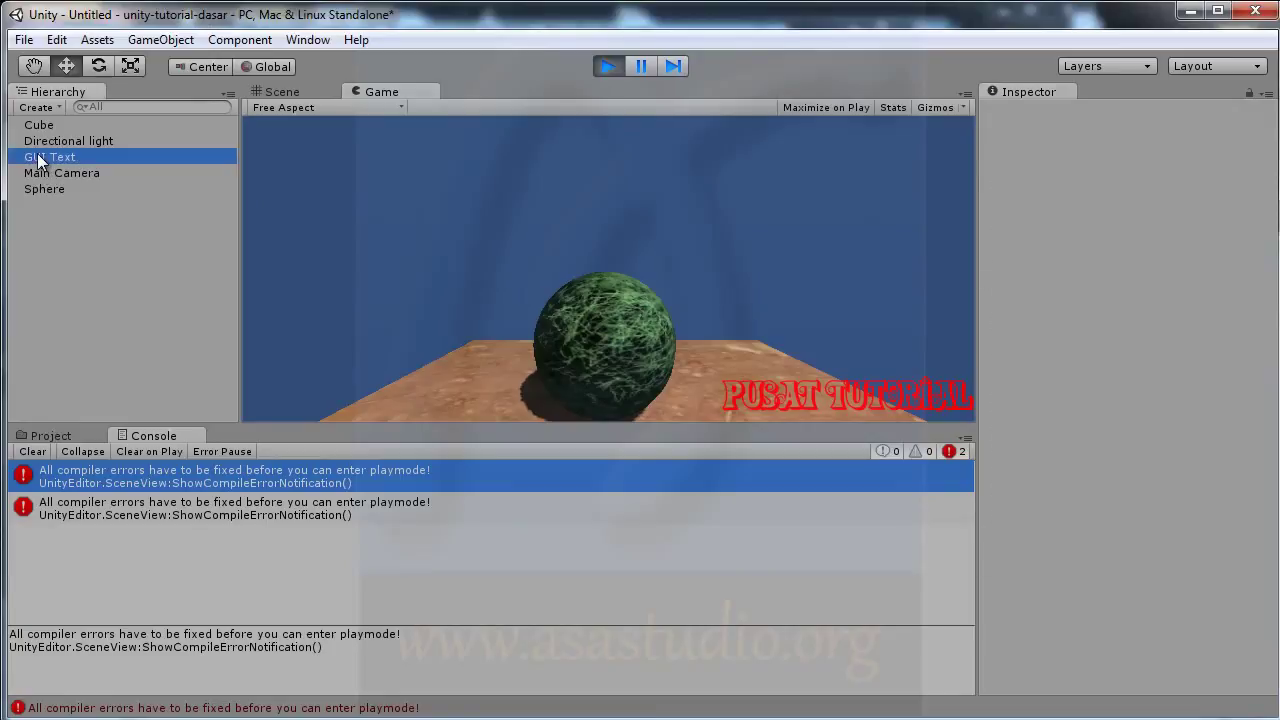
Stop playing the scene and compare its Scene view with its Game view.
click(606, 66)
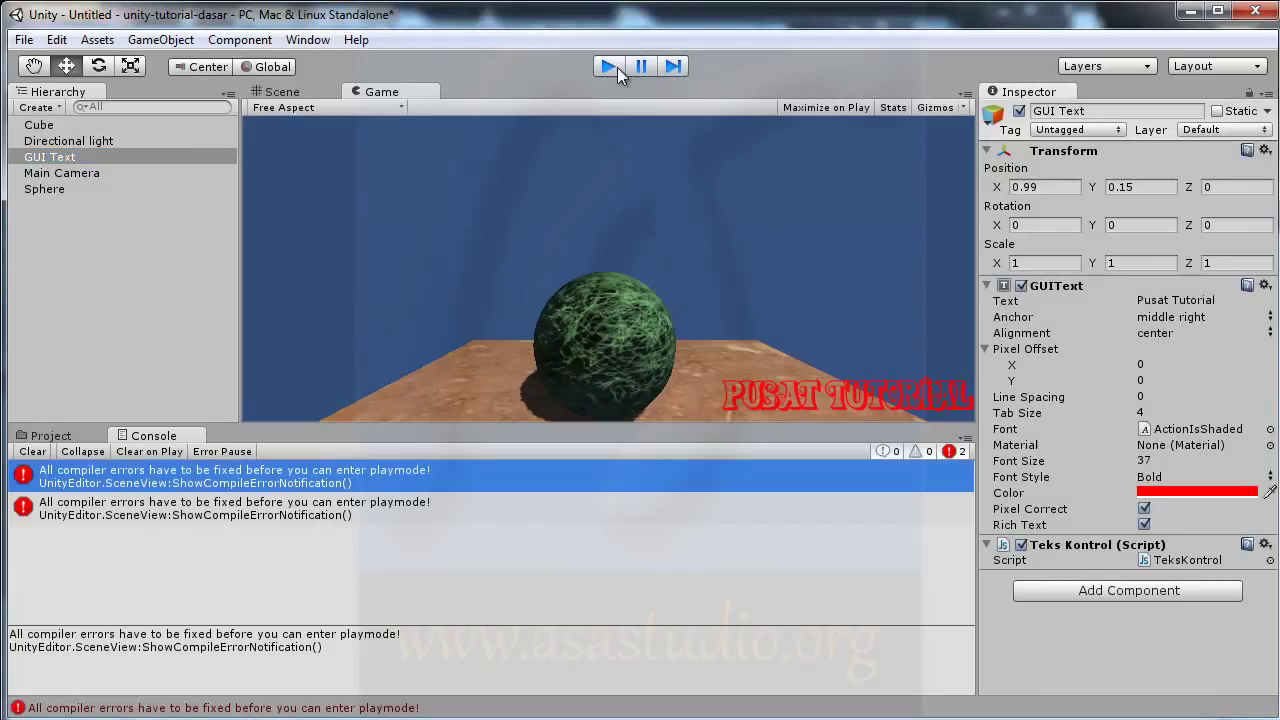
click(288, 92)
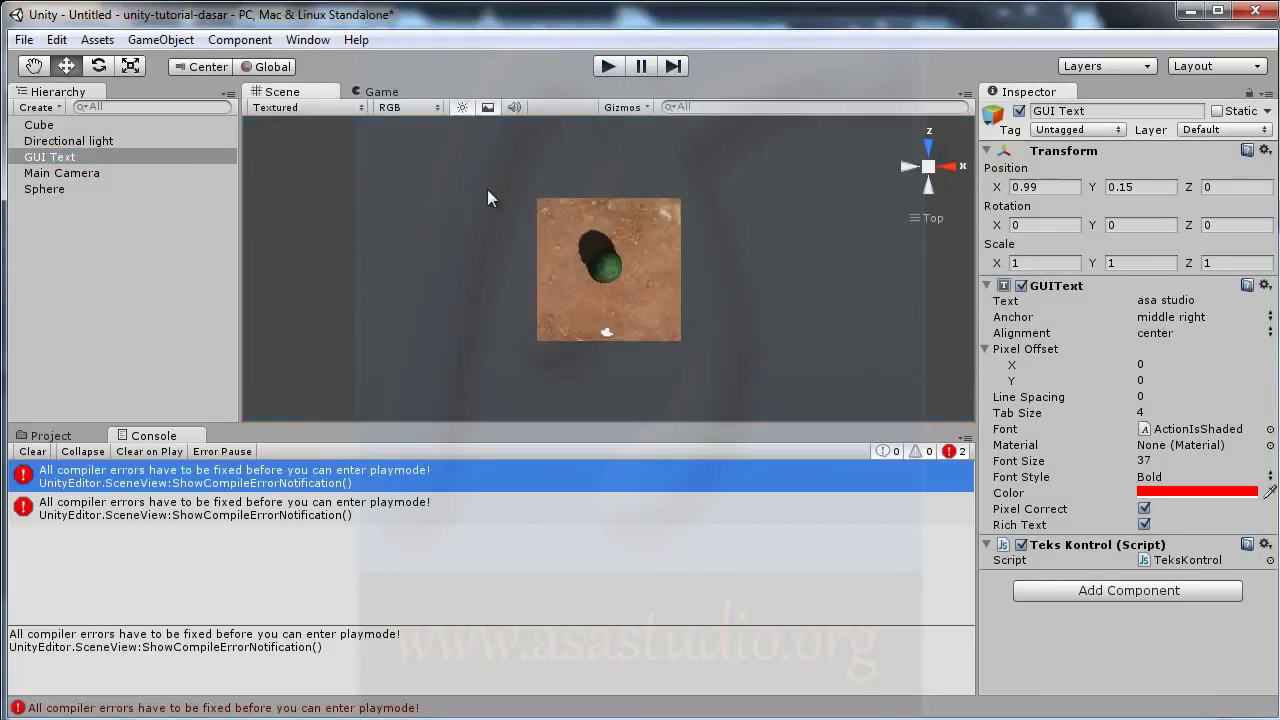
click(384, 92)
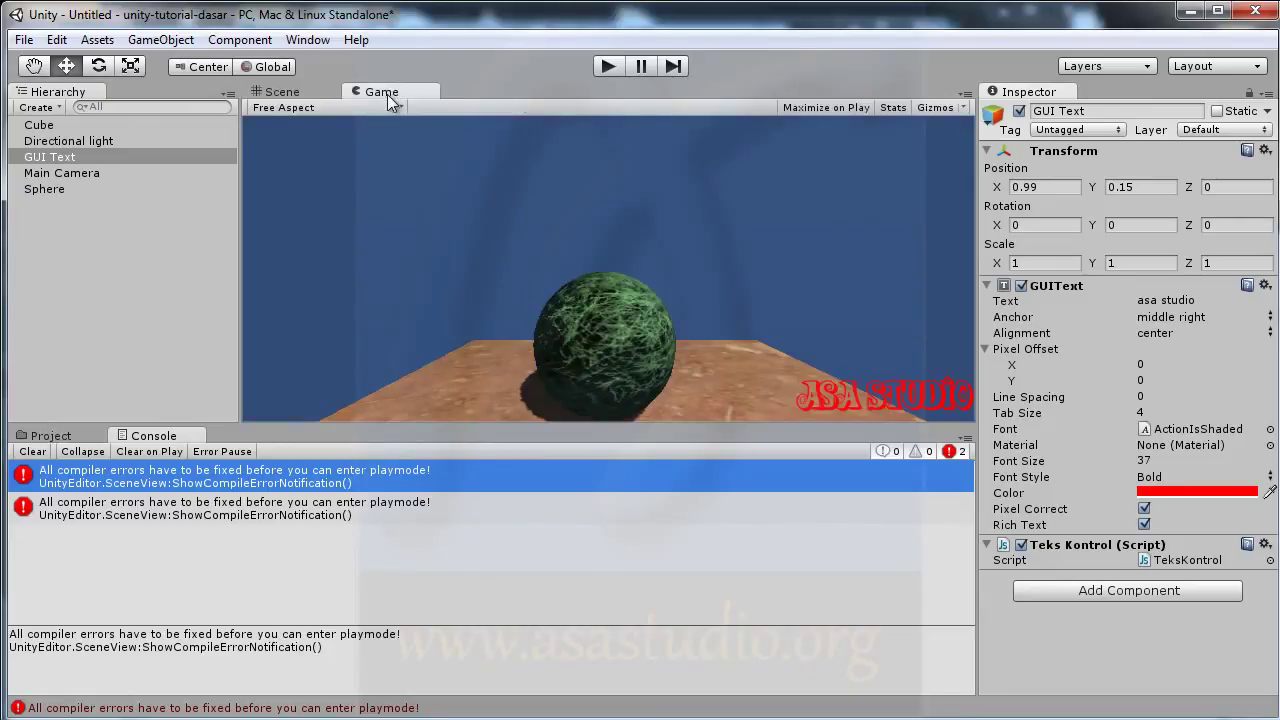